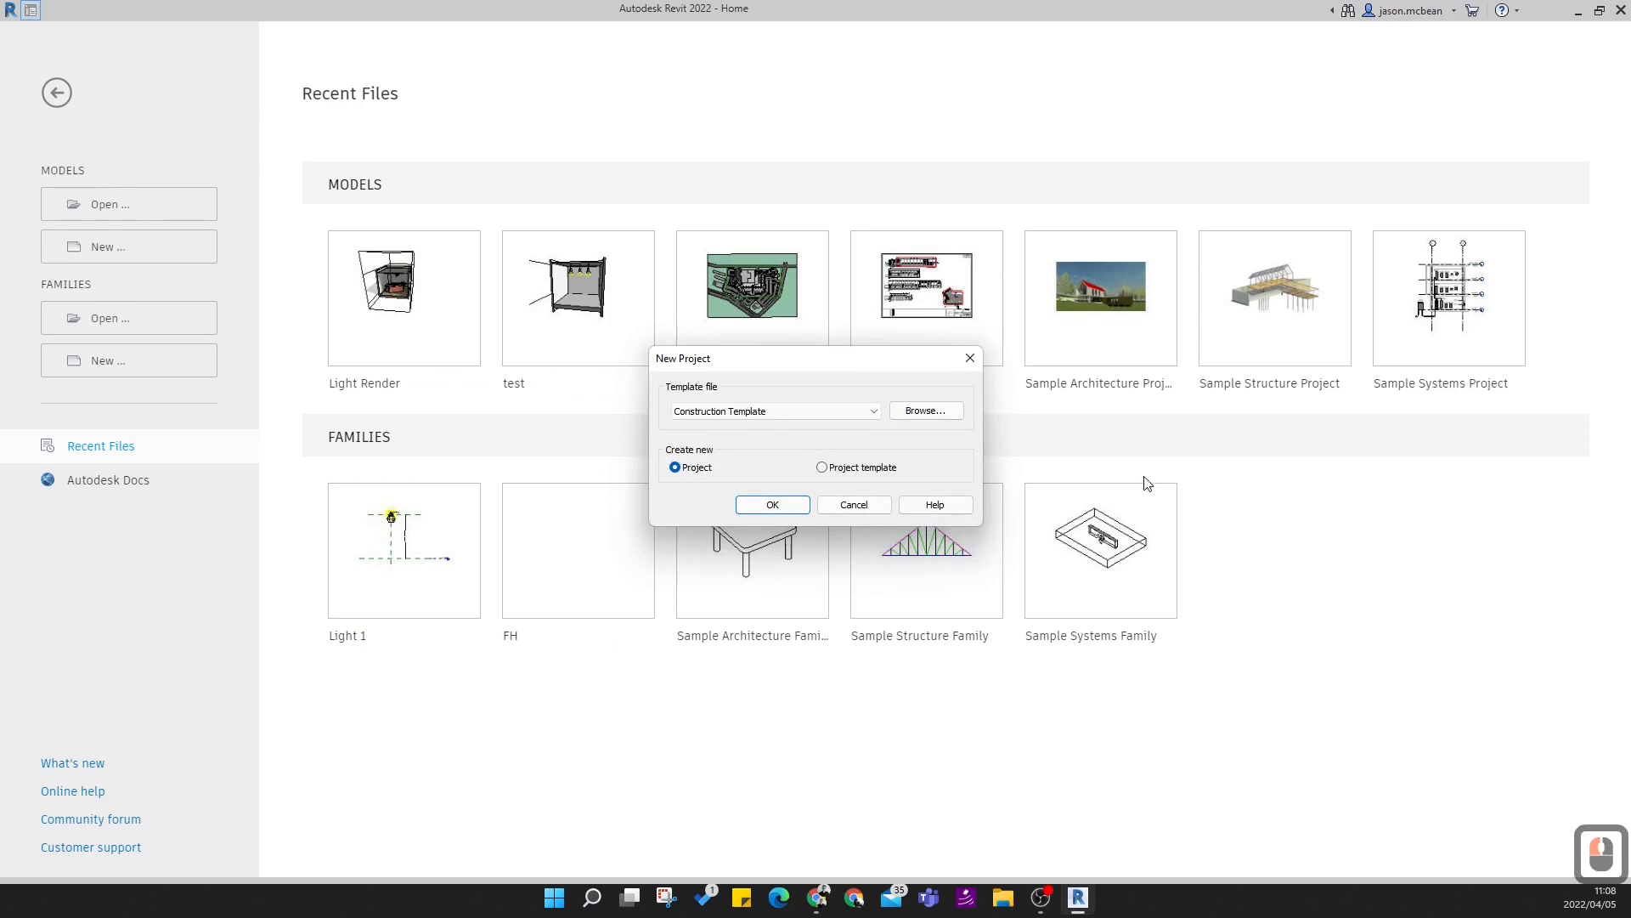
# - Dismiss the new project setup and create a new family from the Metric Generic Model.rft template
pyautogui.click(857, 504)
pyautogui.click(23, 370)
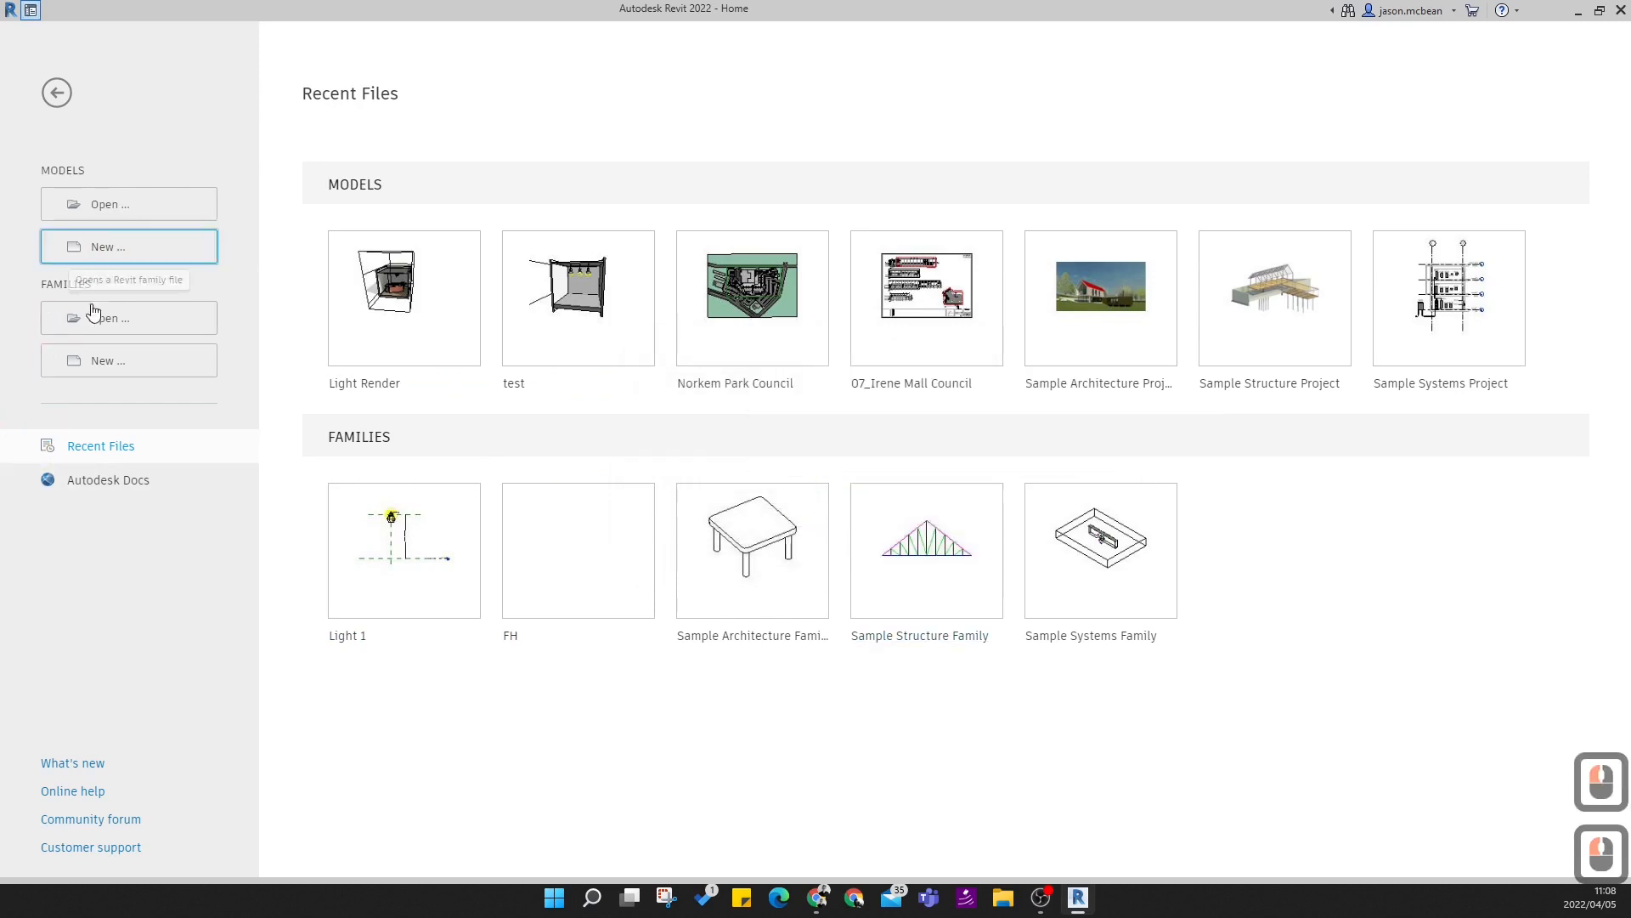
pyautogui.click(98, 361)
pyautogui.scroll(-6, 664, 412)
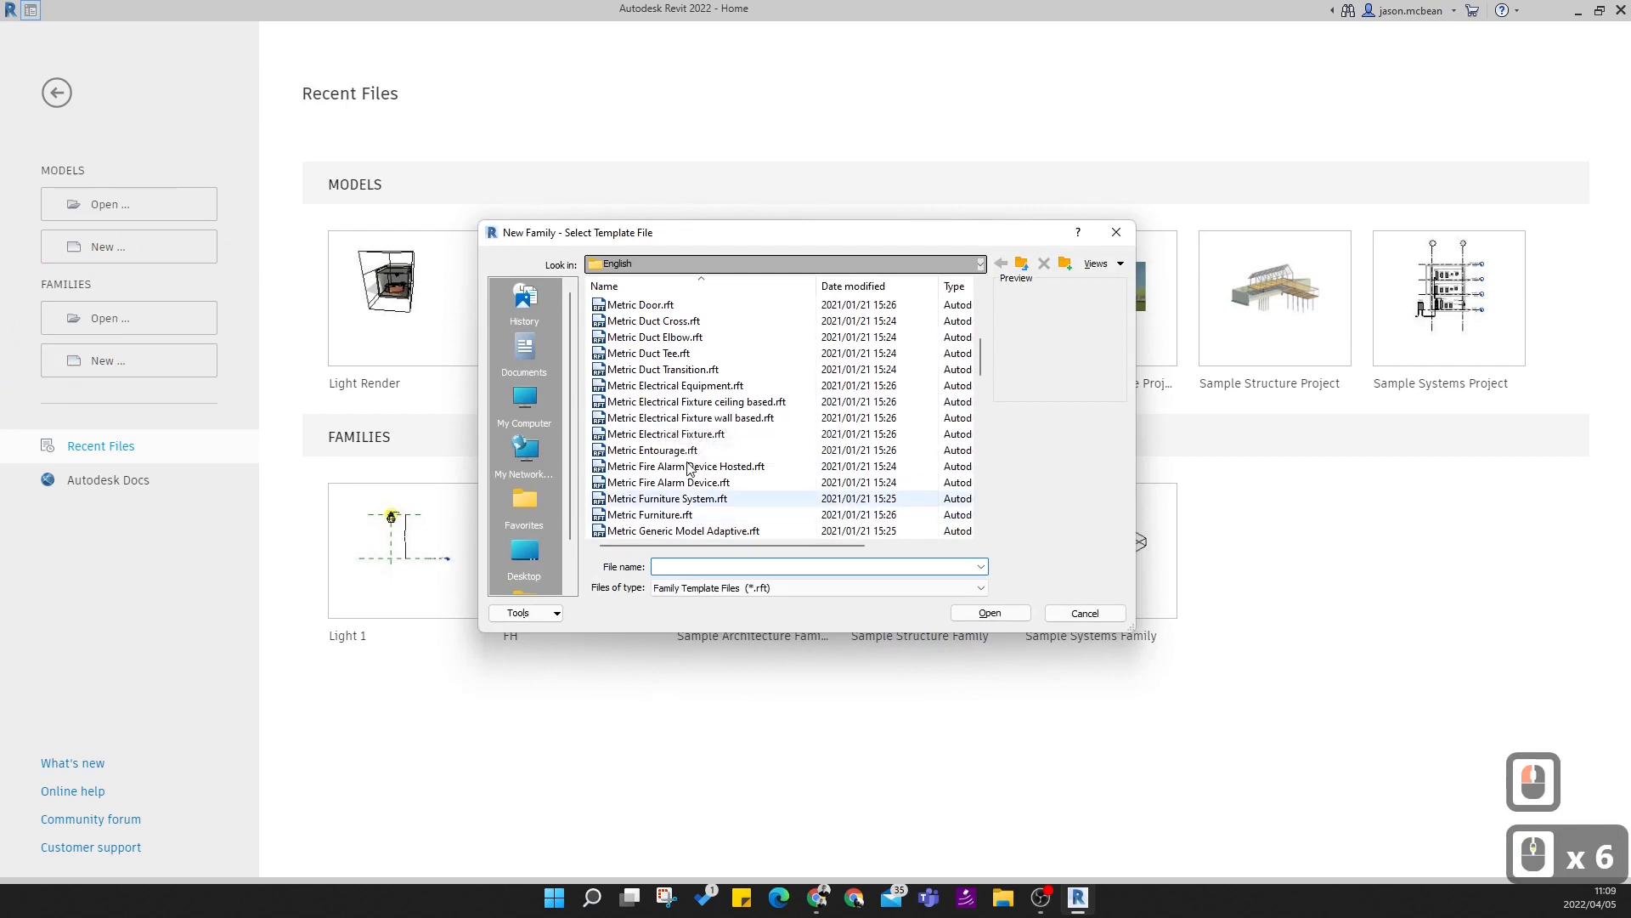
pyautogui.scroll(-5, 704, 434)
pyautogui.scroll(-15, 721, 436)
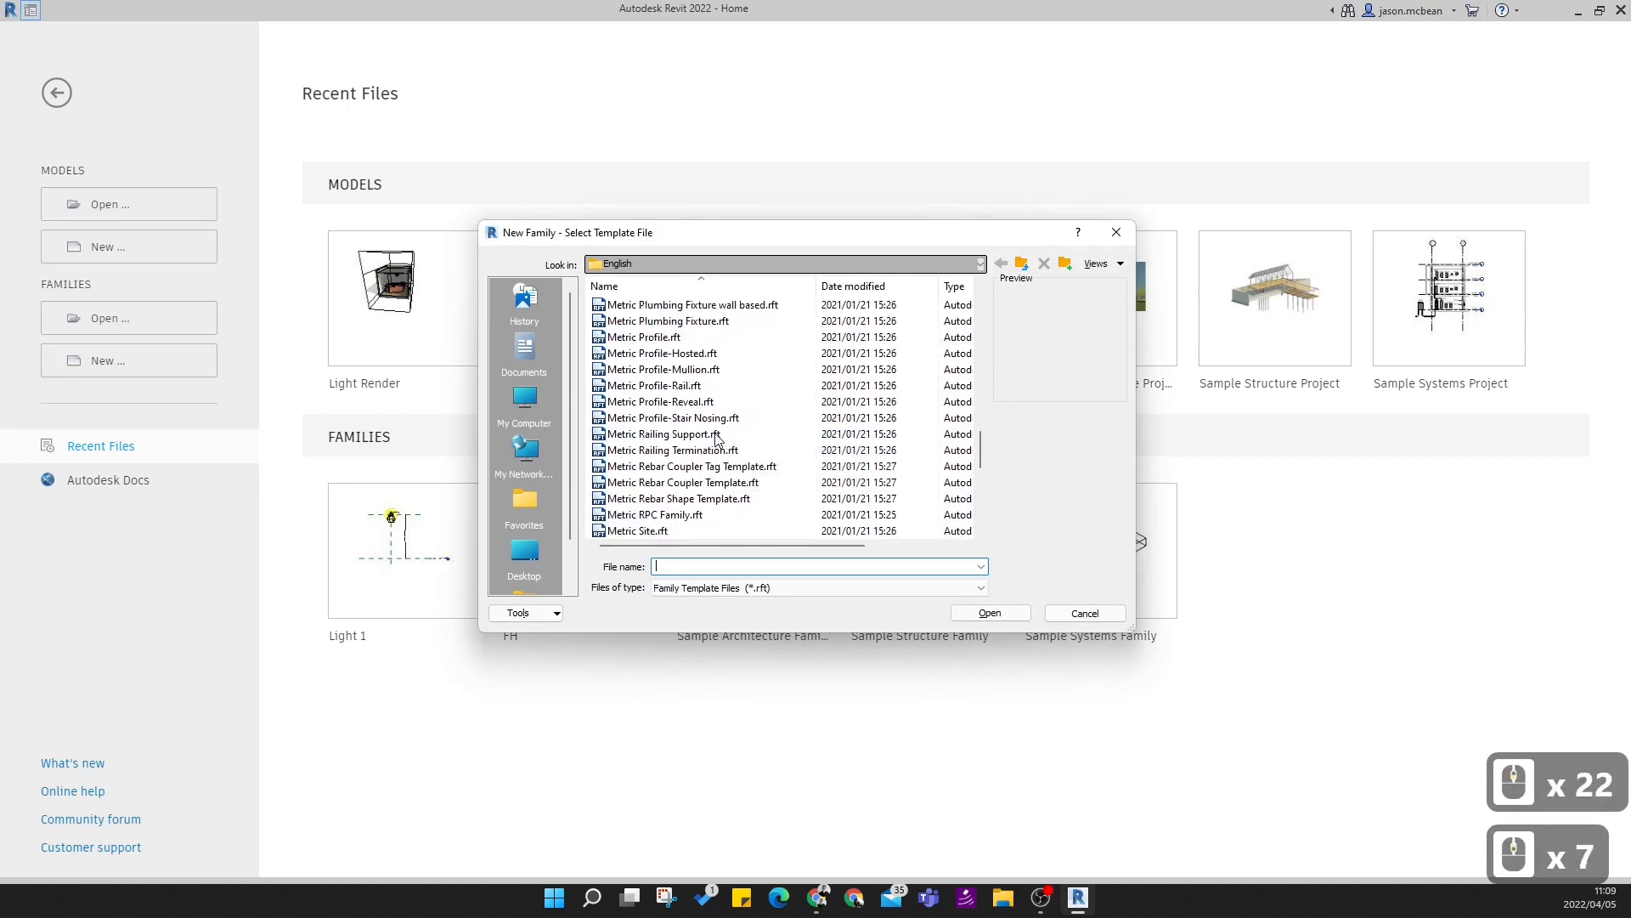
pyautogui.scroll(8, 739, 365)
pyautogui.click(712, 320)
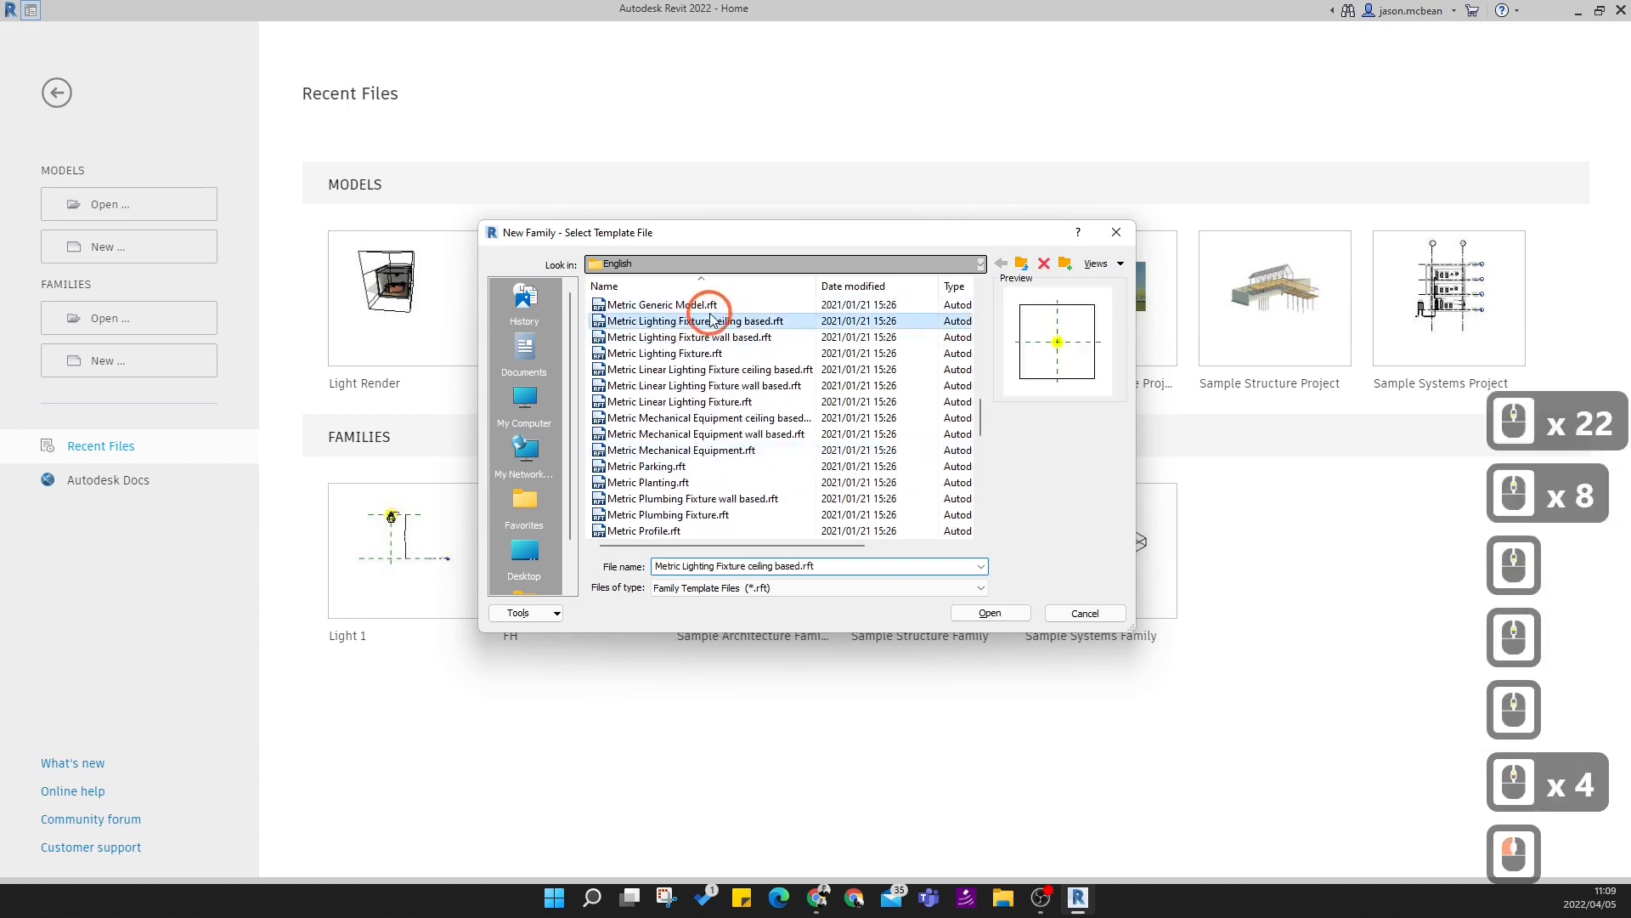
pyautogui.click(693, 304)
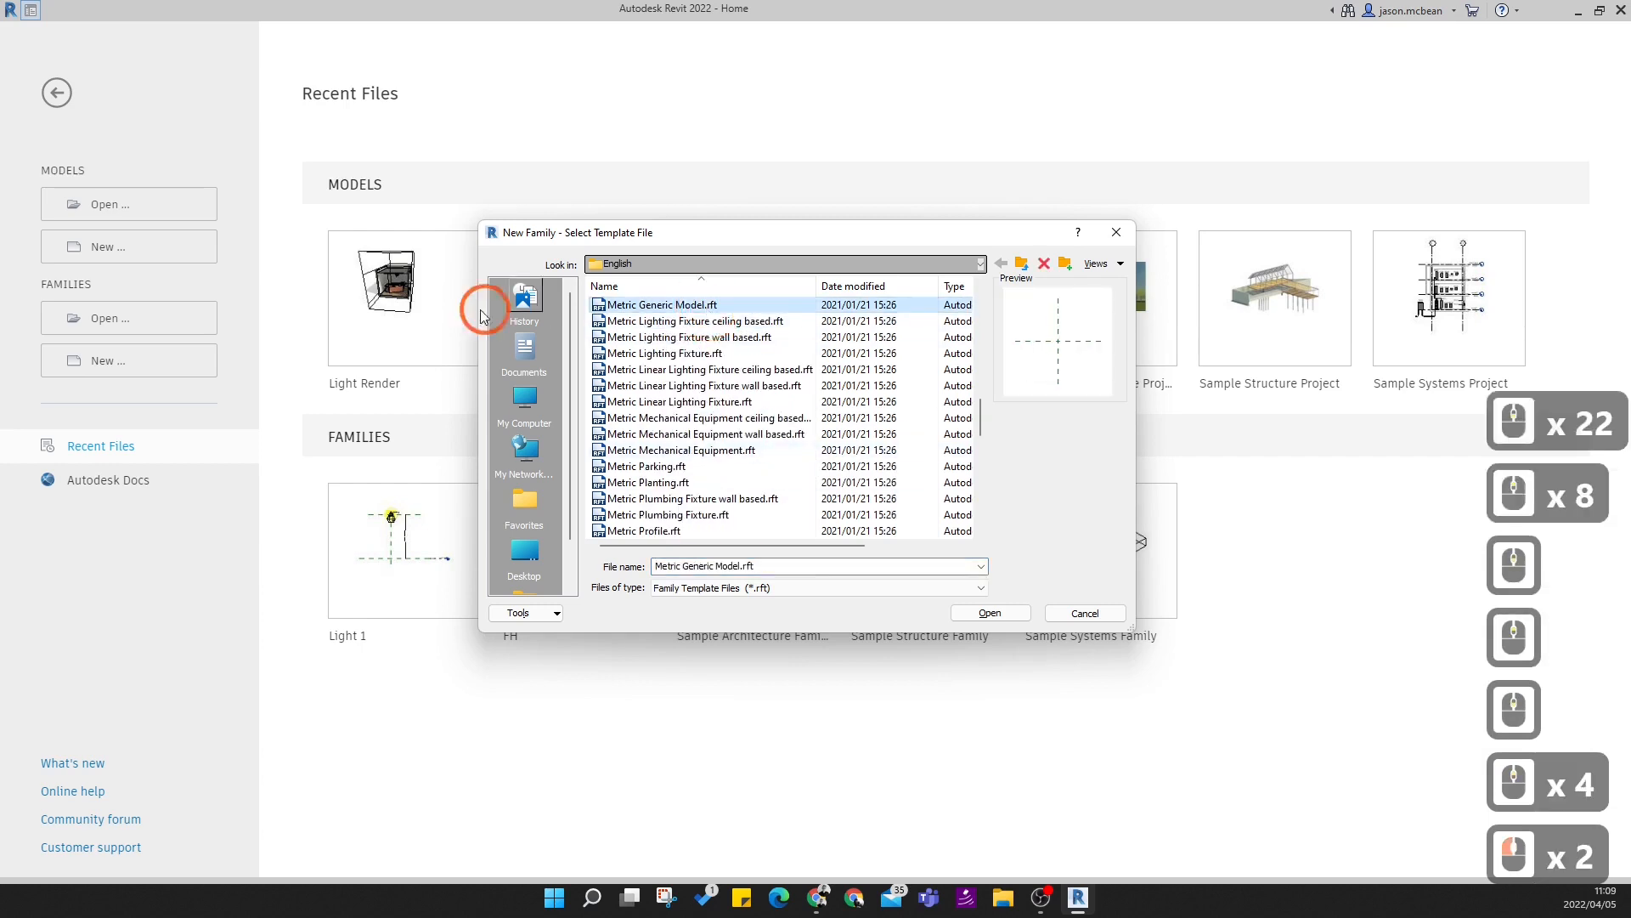
pyautogui.click(991, 613)
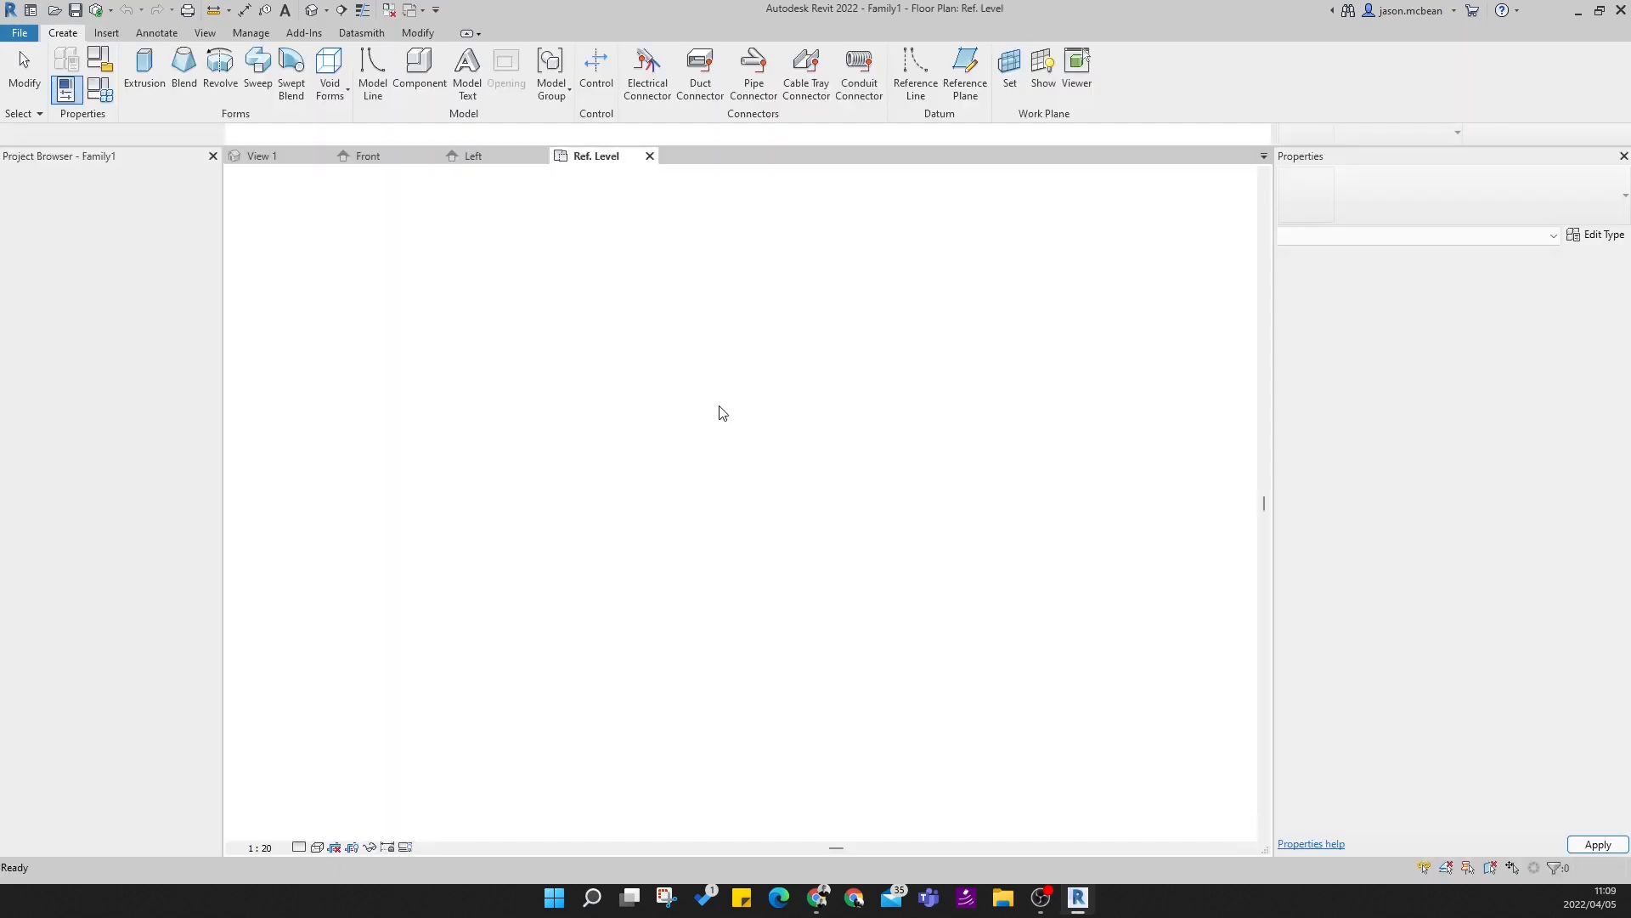
pyautogui.scroll(5, 750, 487)
pyautogui.moveTo(791, 583); pyautogui.dragTo(703, 600, button='middle')
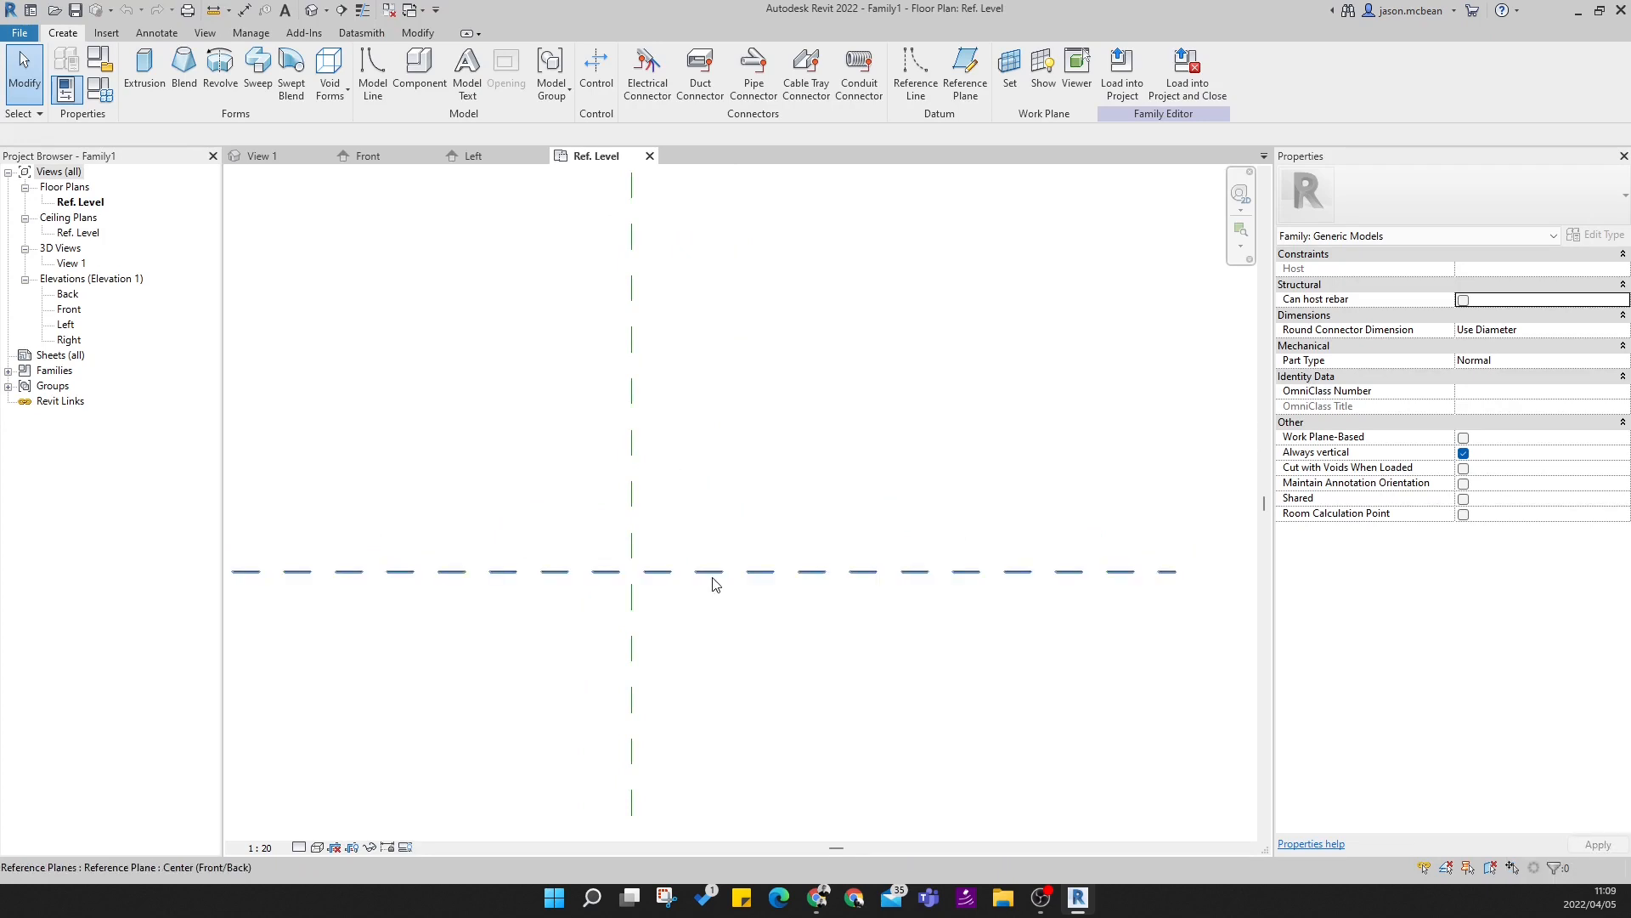
pyautogui.moveTo(721, 402); pyautogui.dragTo(788, 300, button='middle')
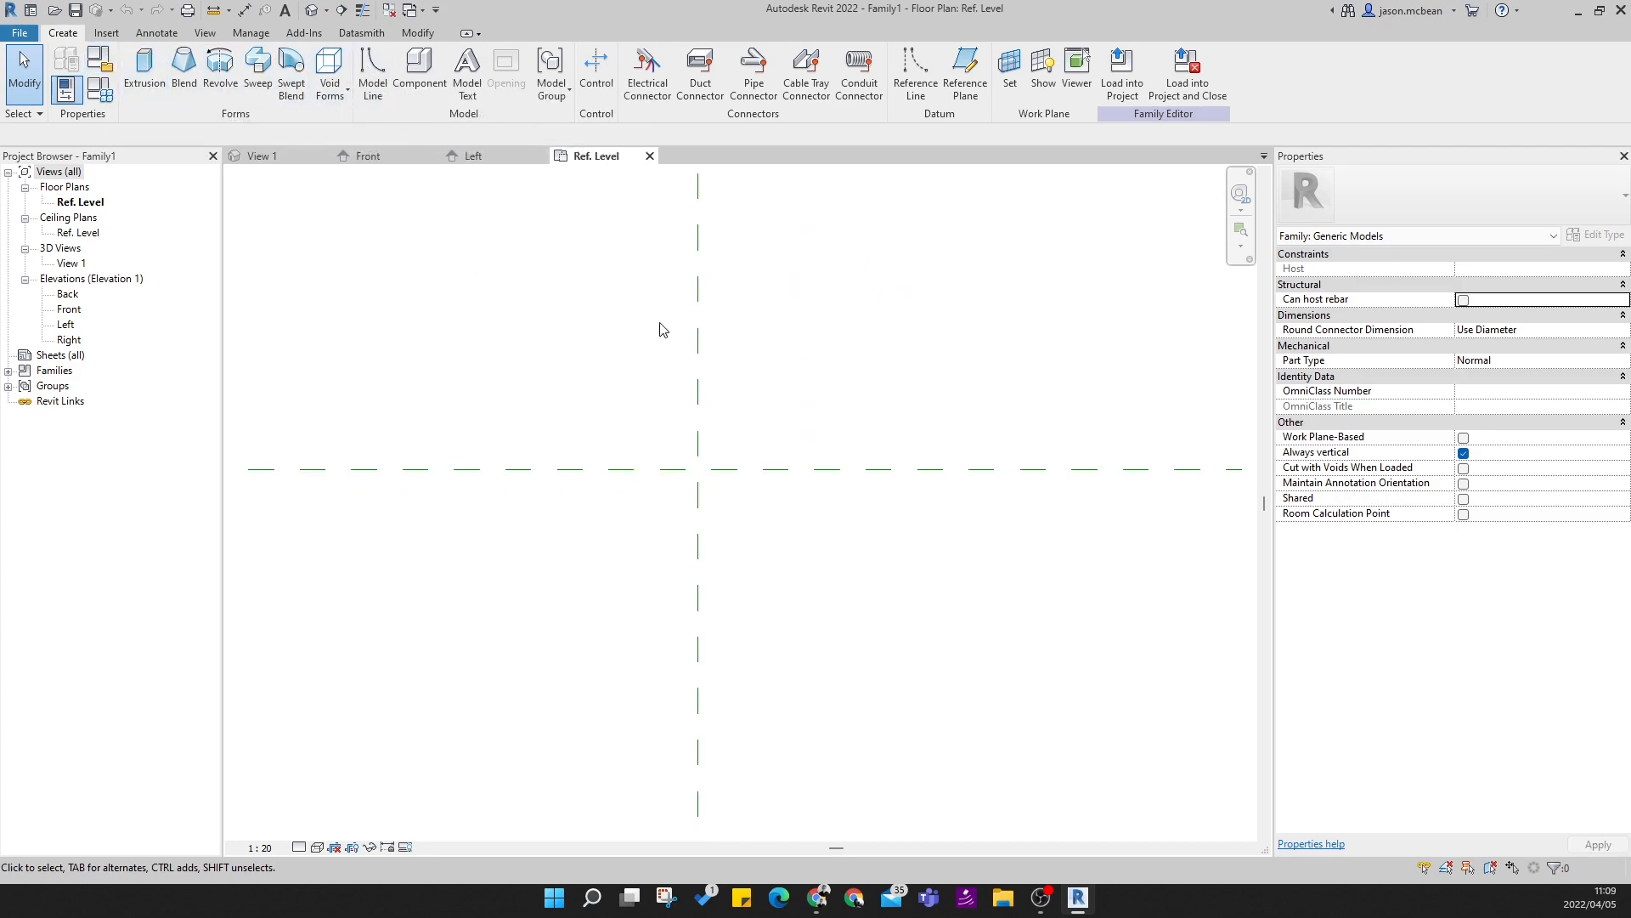
pyautogui.scroll(3, 748, 424)
pyautogui.scroll(-3, 748, 425)
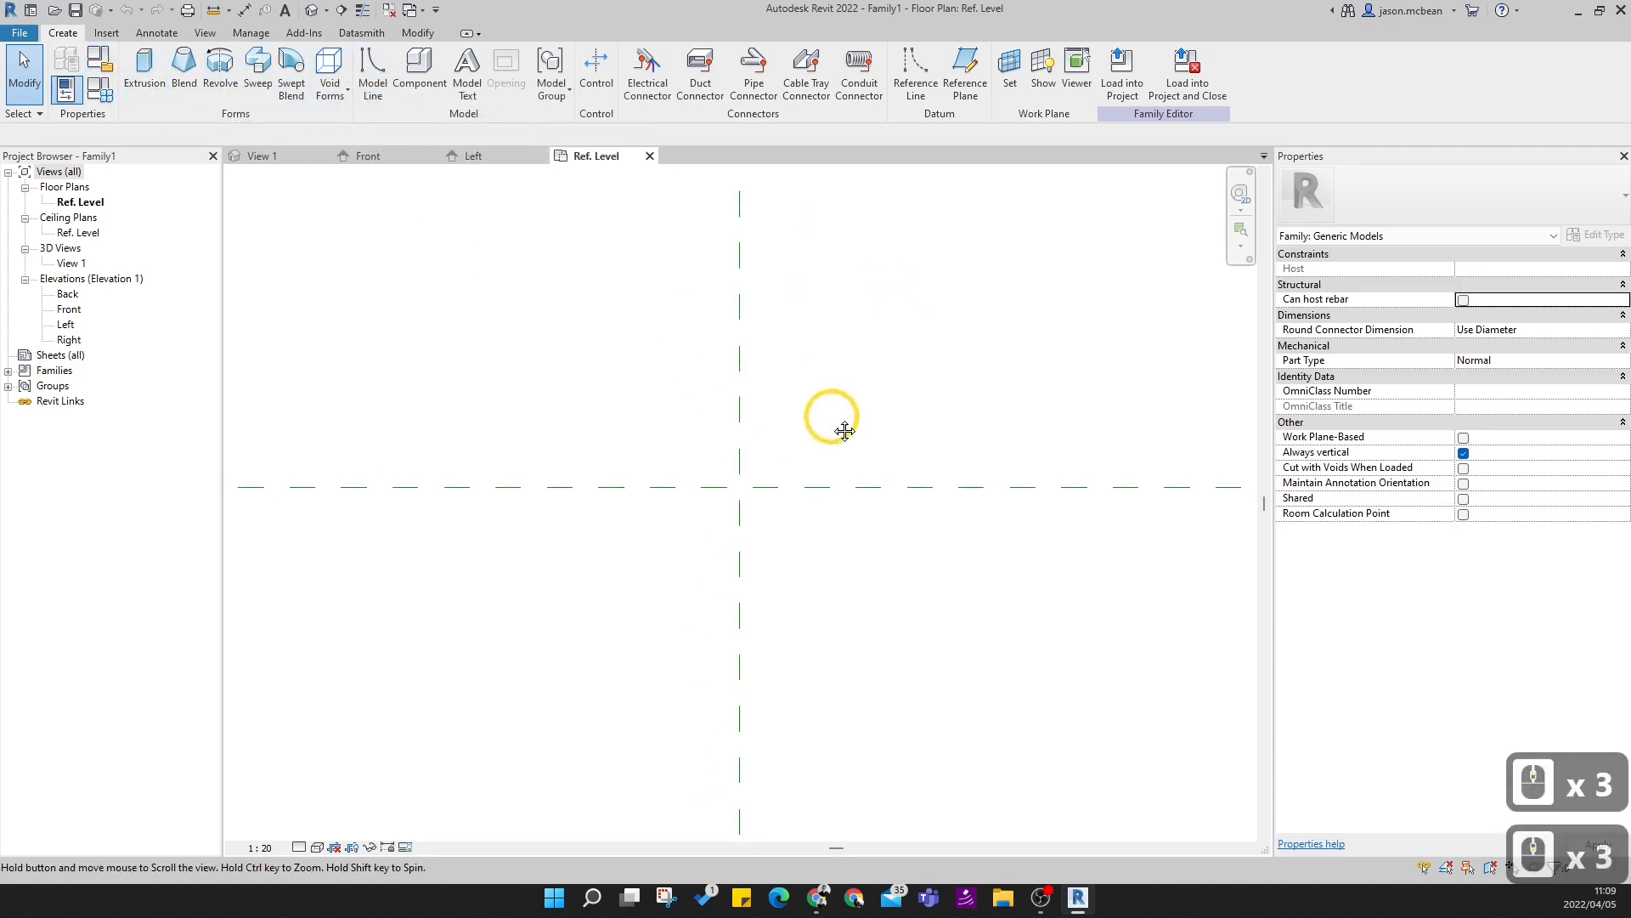
pyautogui.moveTo(845, 429); pyautogui.dragTo(842, 461, button='middle')
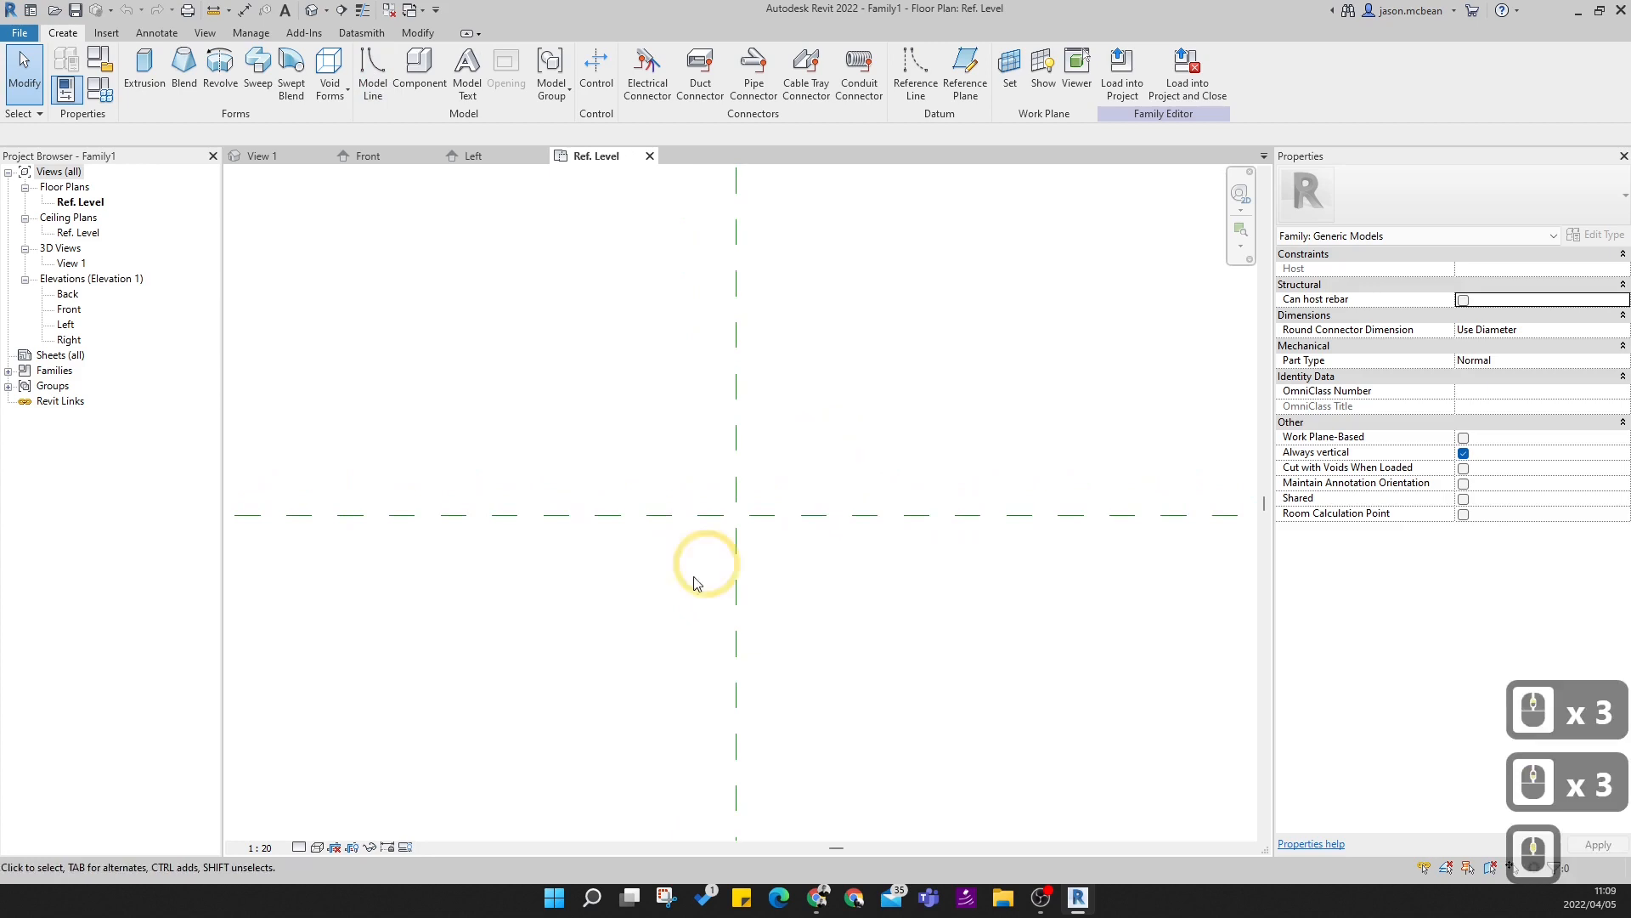
# - Start a CAD import and browse to the My Drive folder on Google Drive (G:)
pyautogui.click(107, 34)
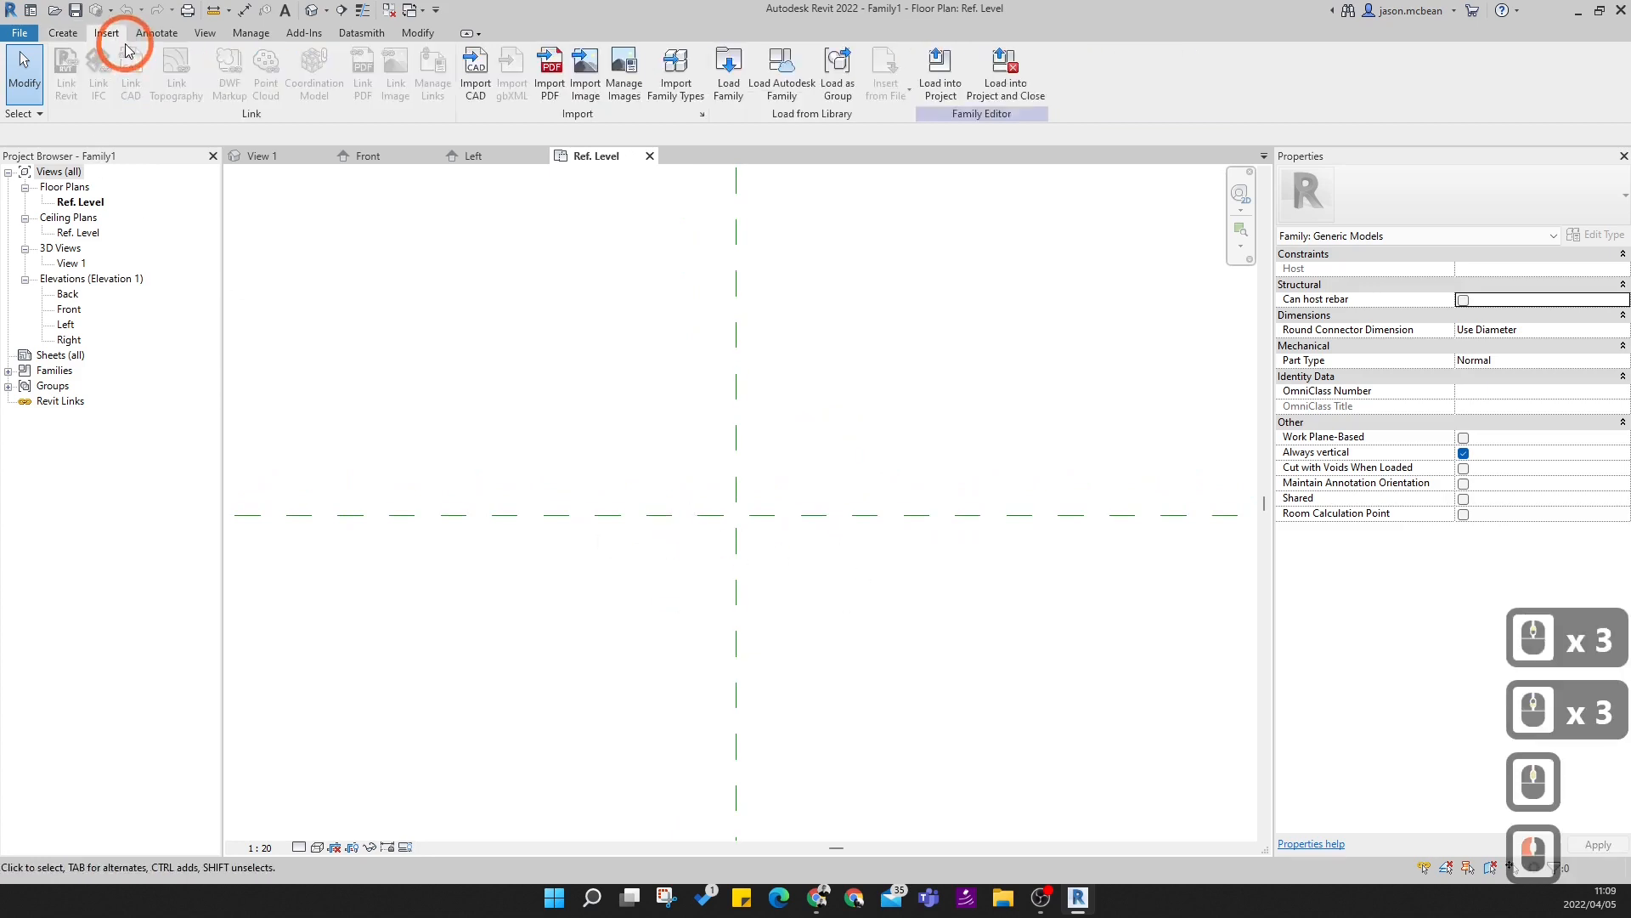
pyautogui.click(475, 72)
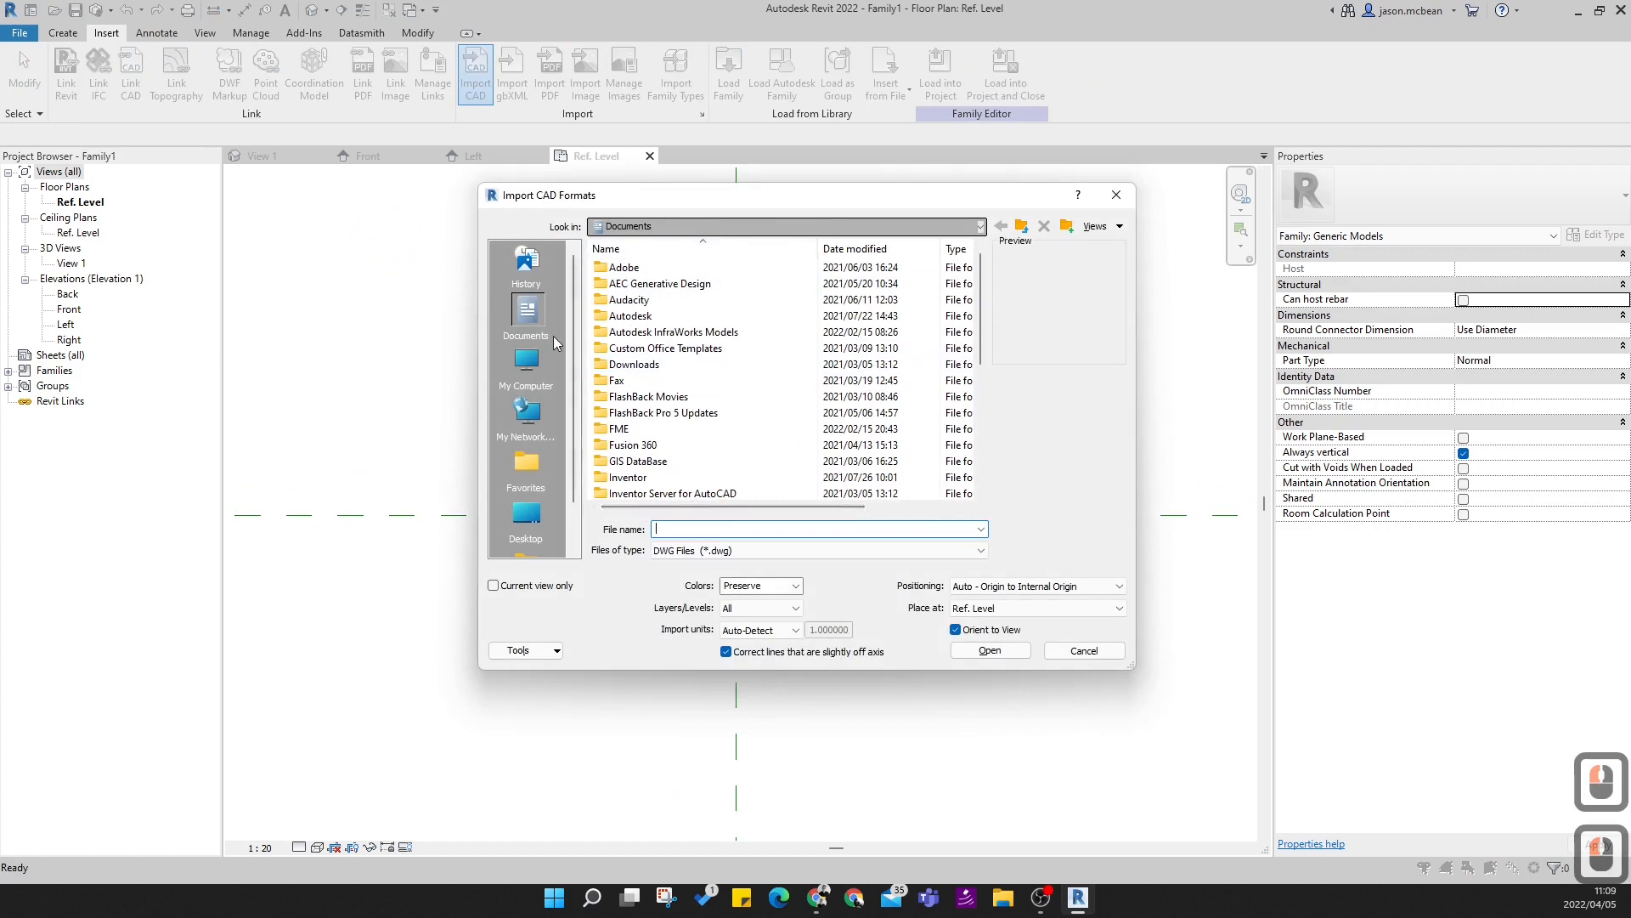
pyautogui.click(660, 229)
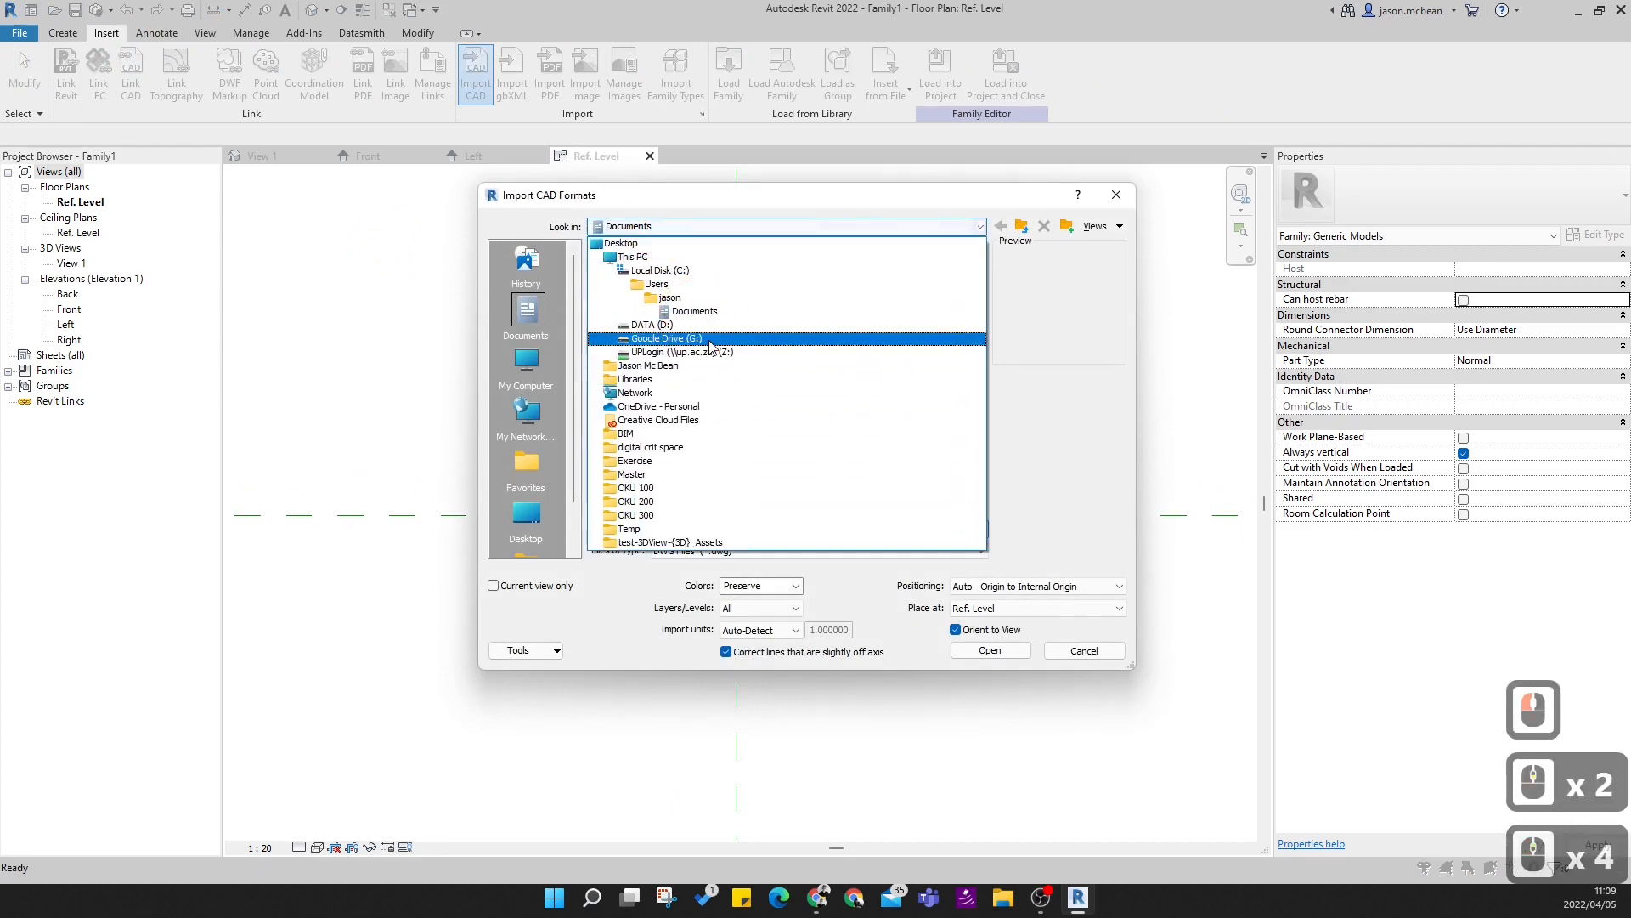
pyautogui.click(656, 337)
pyautogui.click(630, 282)
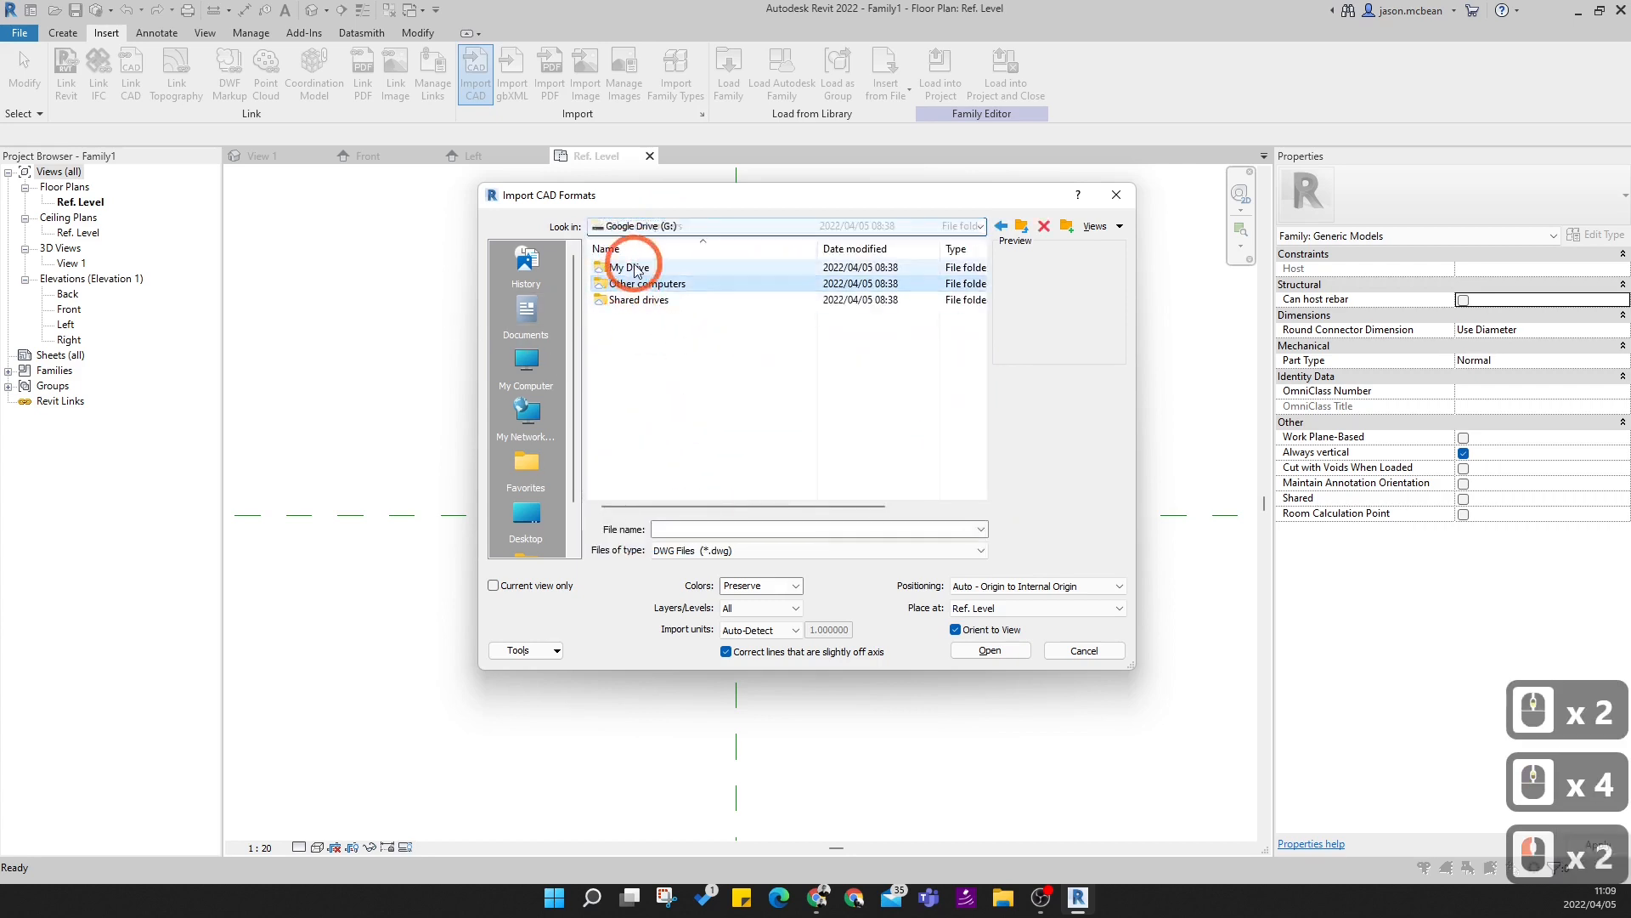
pyautogui.doubleClick(635, 269)
pyautogui.doubleClick(633, 268)
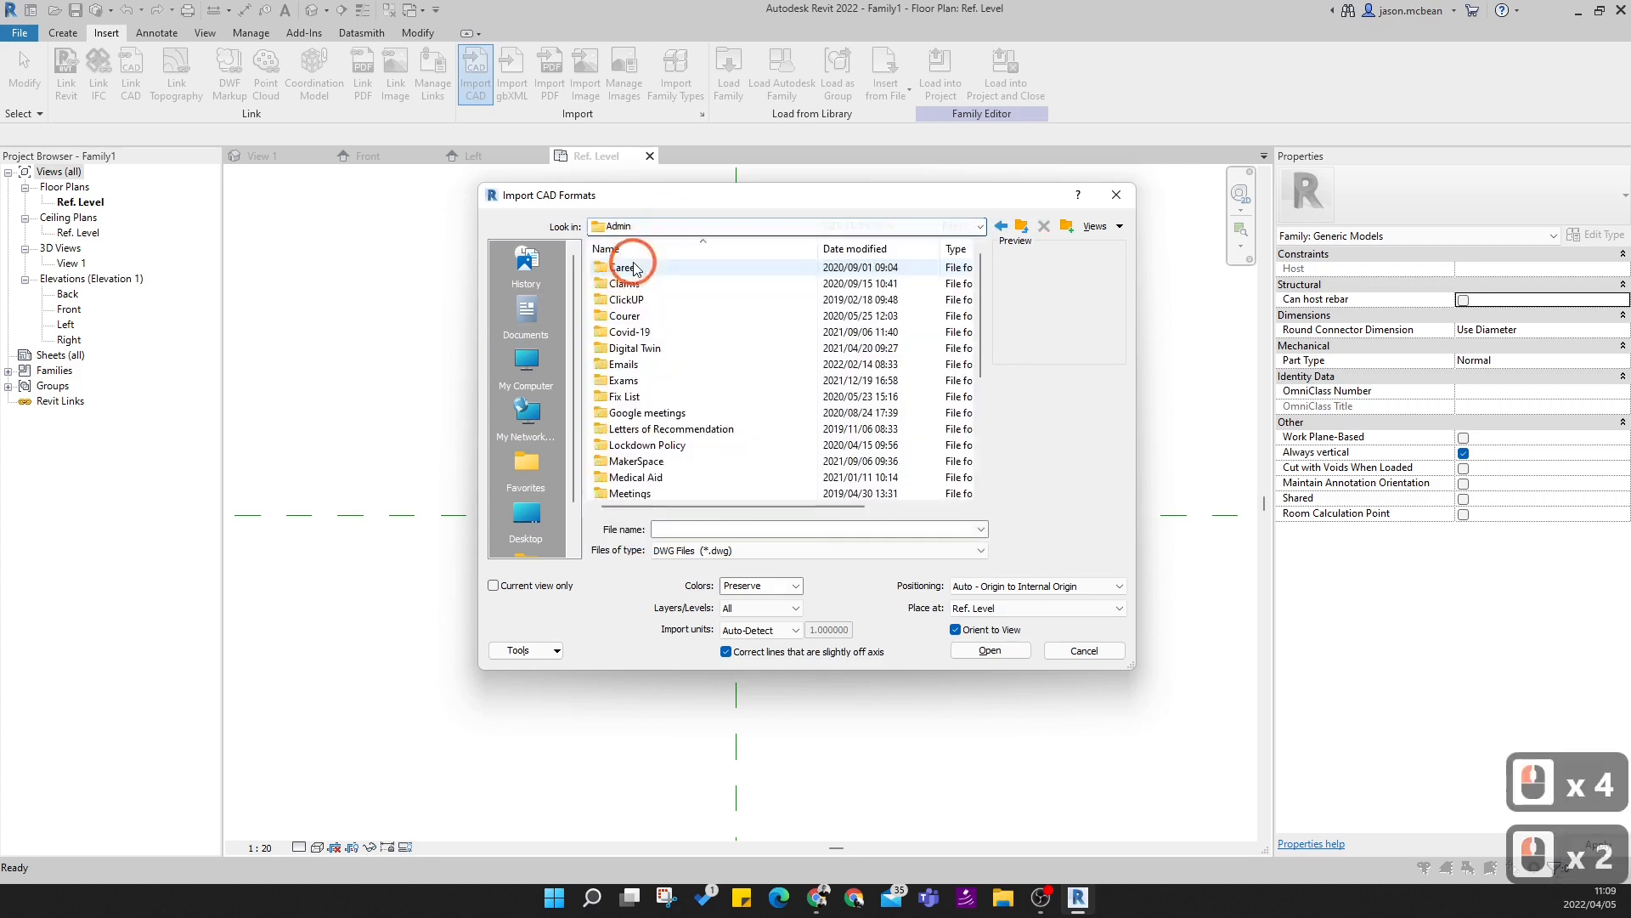
pyautogui.click(653, 241)
pyautogui.click(650, 226)
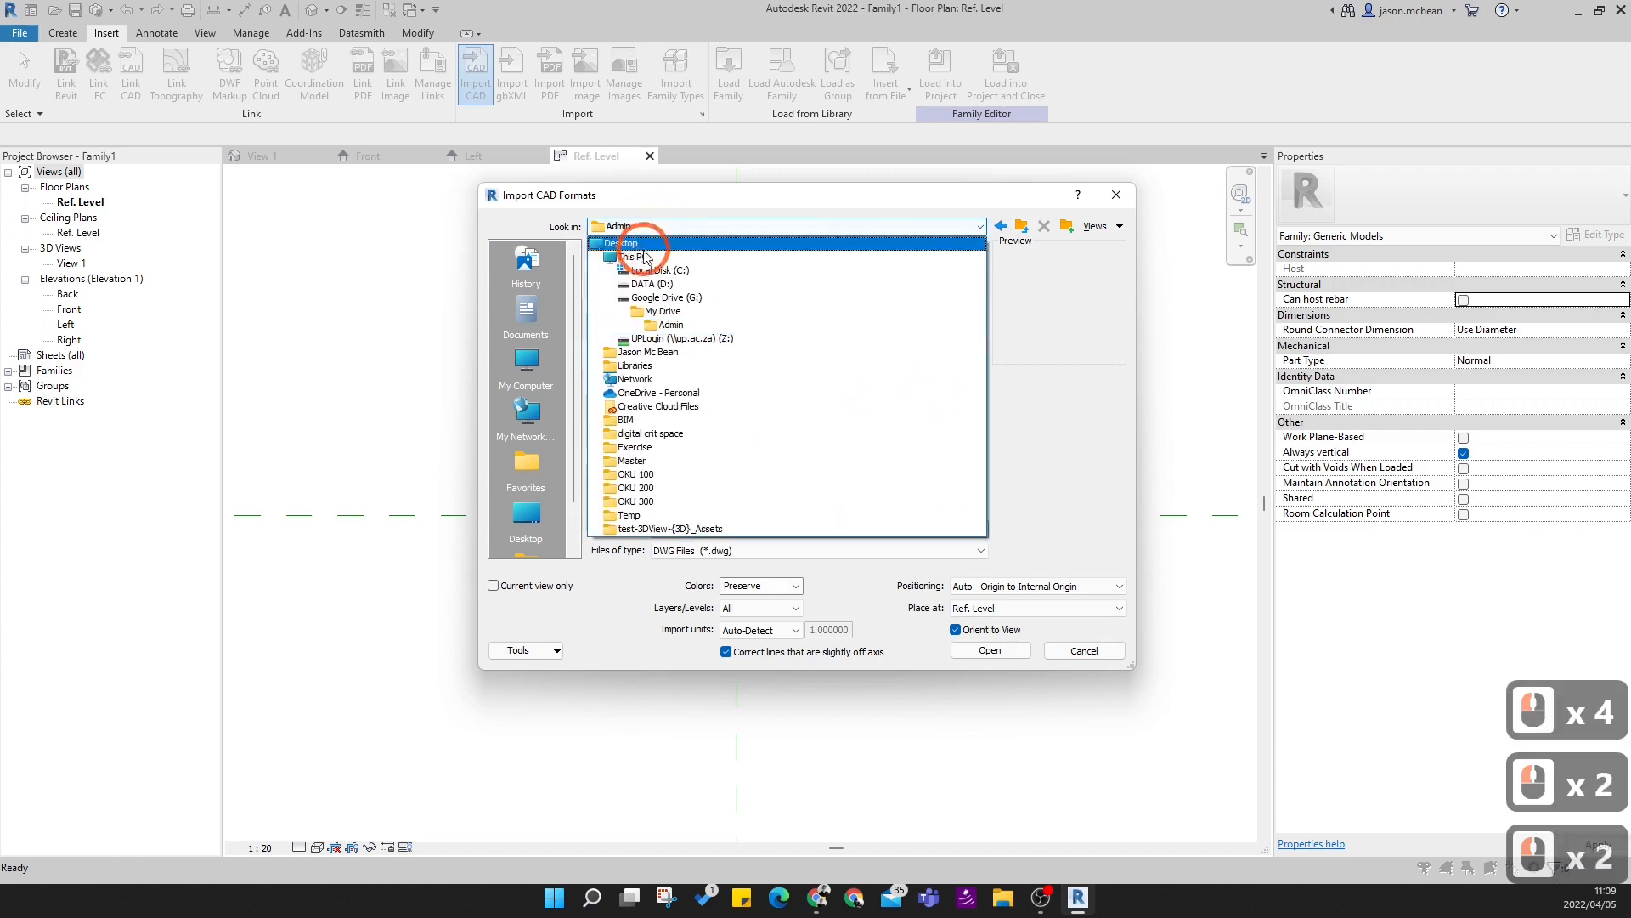
pyautogui.click(664, 311)
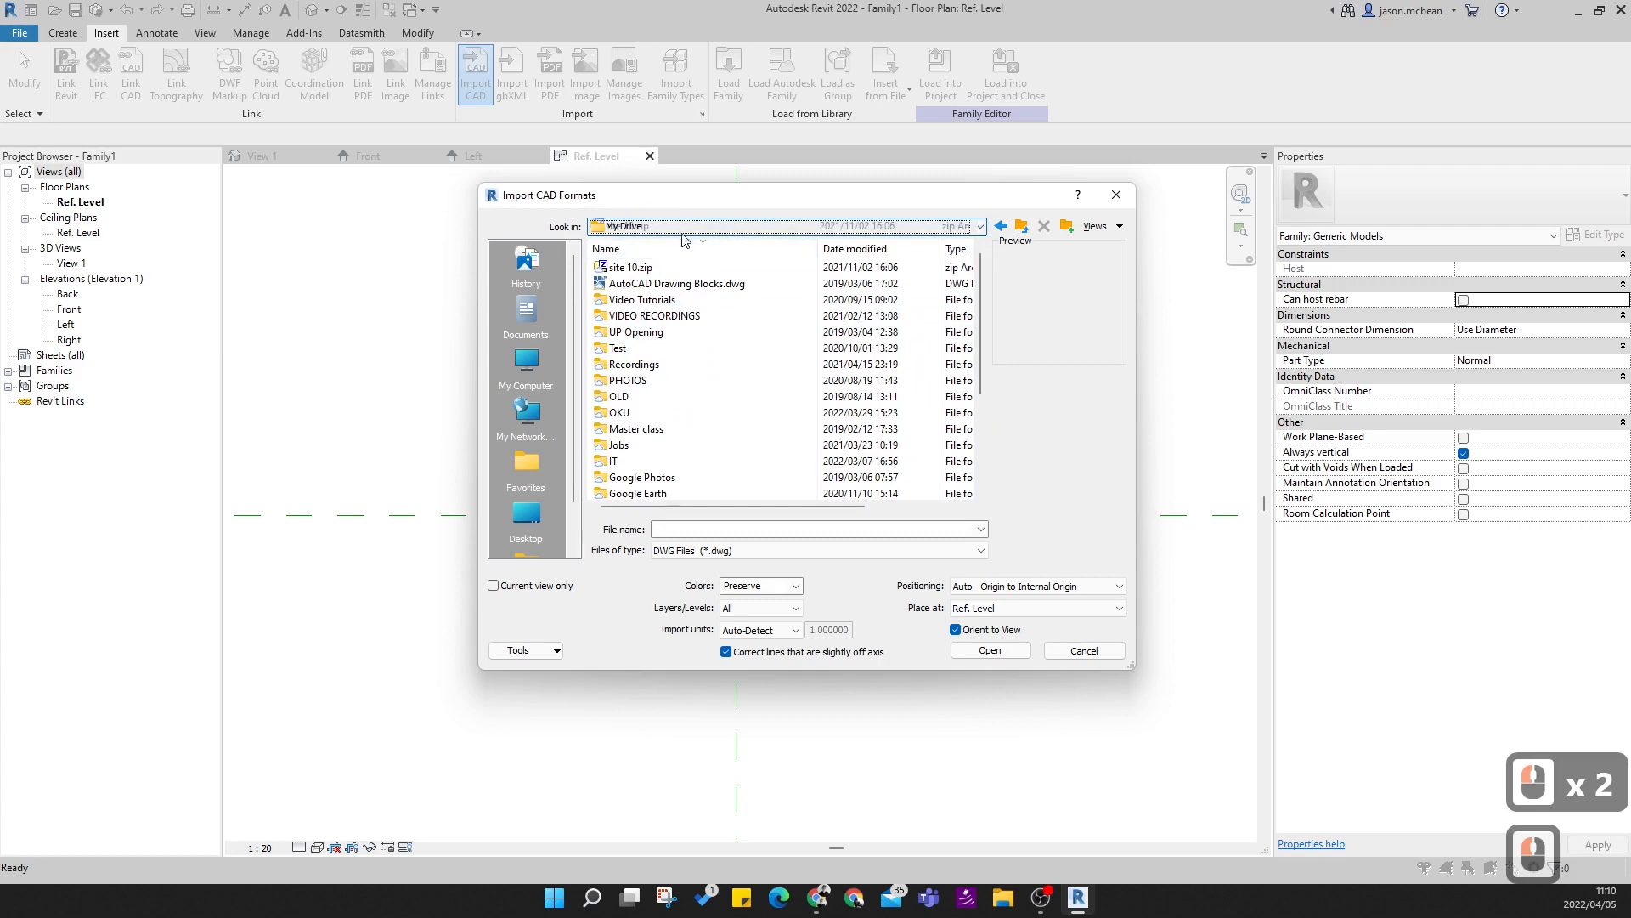
# - Sort the My Drive contents by name and go to the Lamp folder within OKU's Project Example Files
pyautogui.click(674, 249)
pyautogui.scroll(-3, 643, 460)
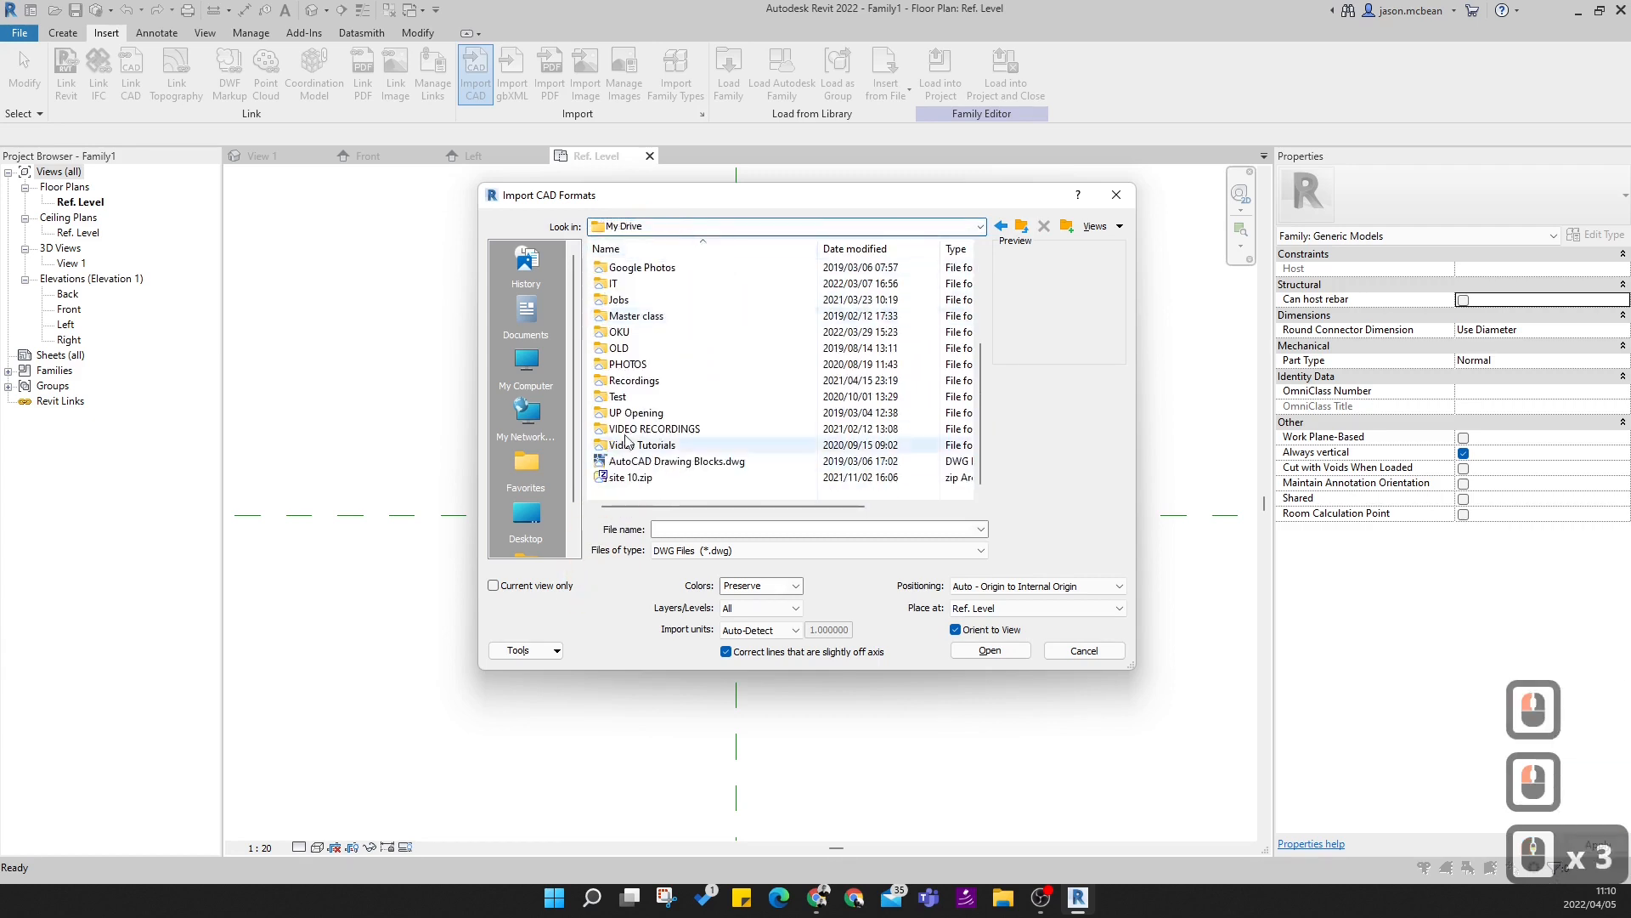
pyautogui.doubleClick(620, 331)
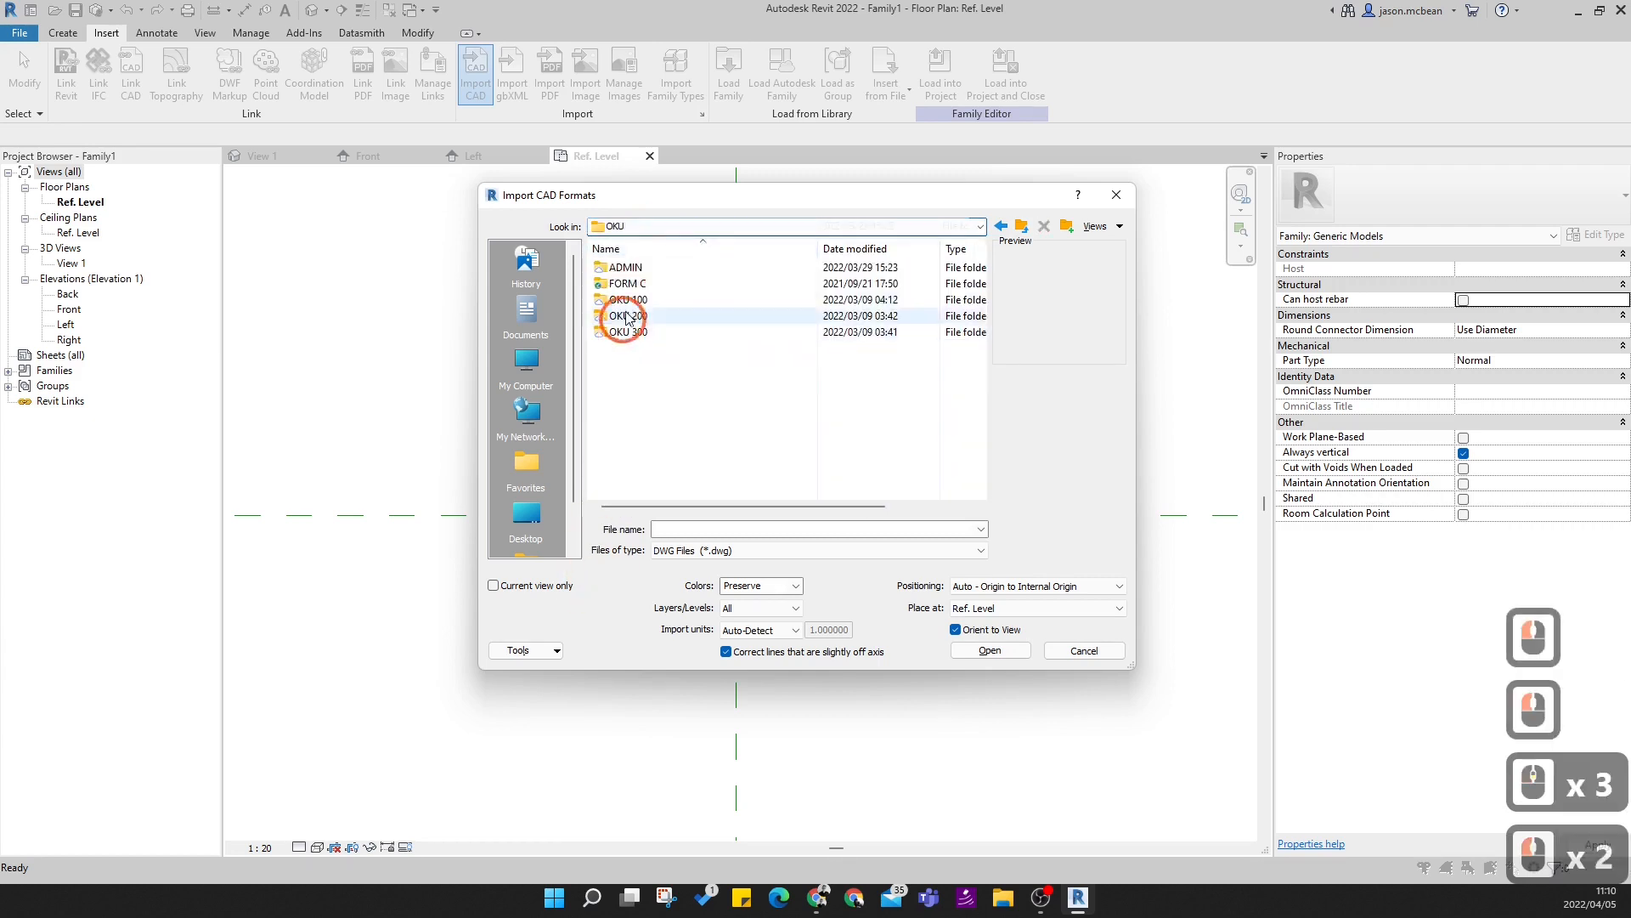
pyautogui.doubleClick(627, 269)
pyautogui.doubleClick(612, 267)
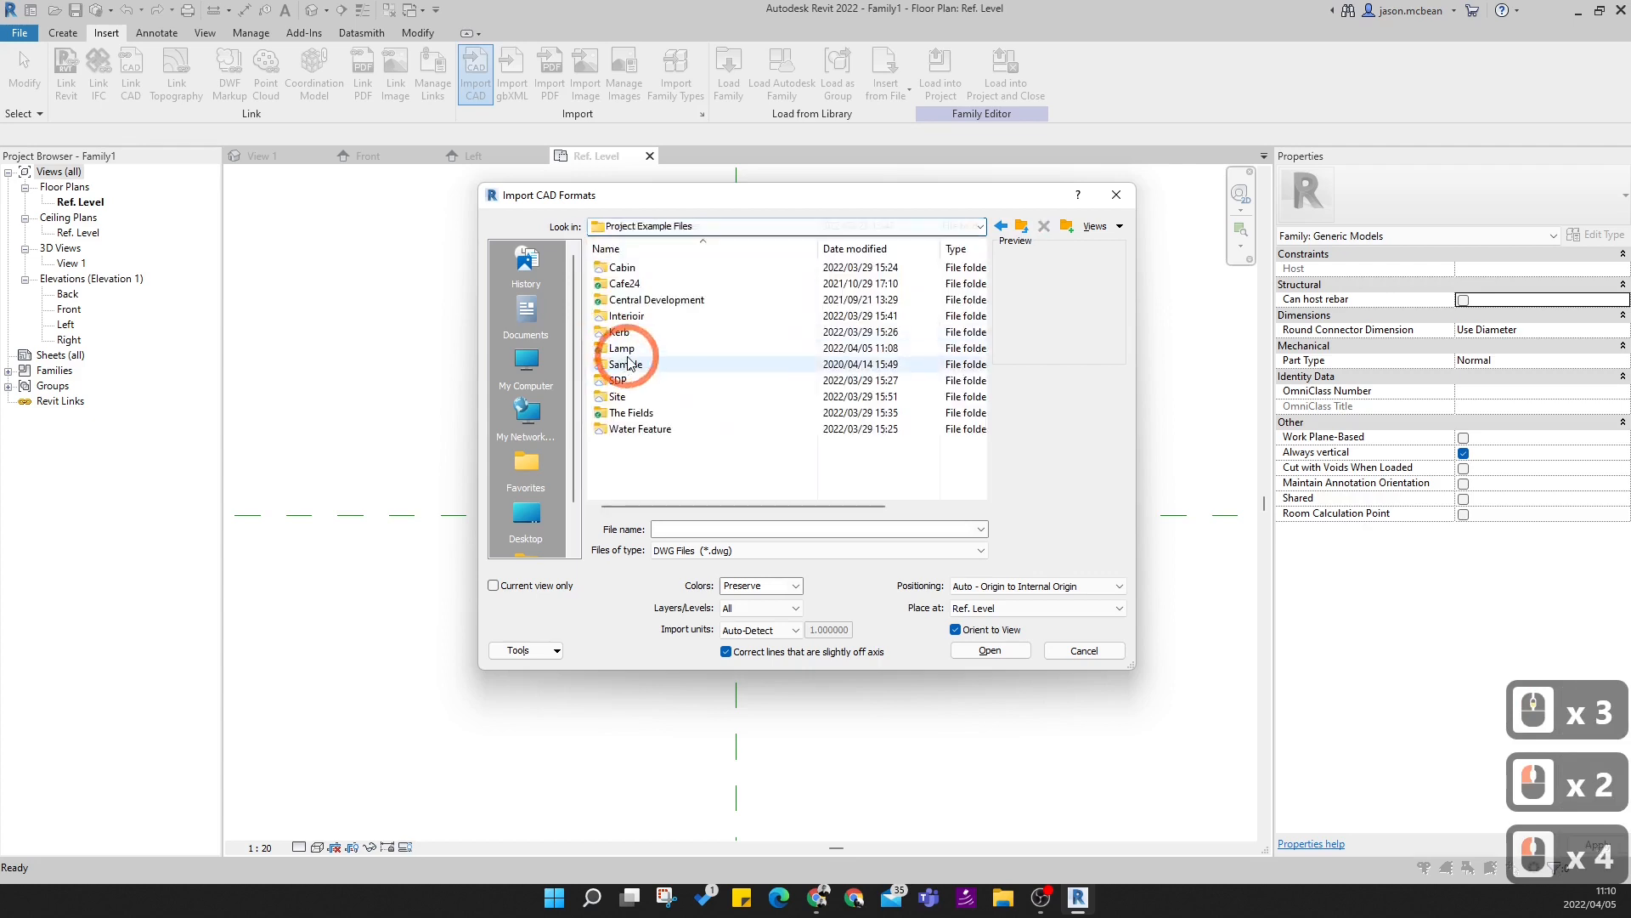
pyautogui.doubleClick(625, 352)
# - Import Lamp.dwg into the Ref. Level floor plan and select the imported drawing
pyautogui.click(700, 315)
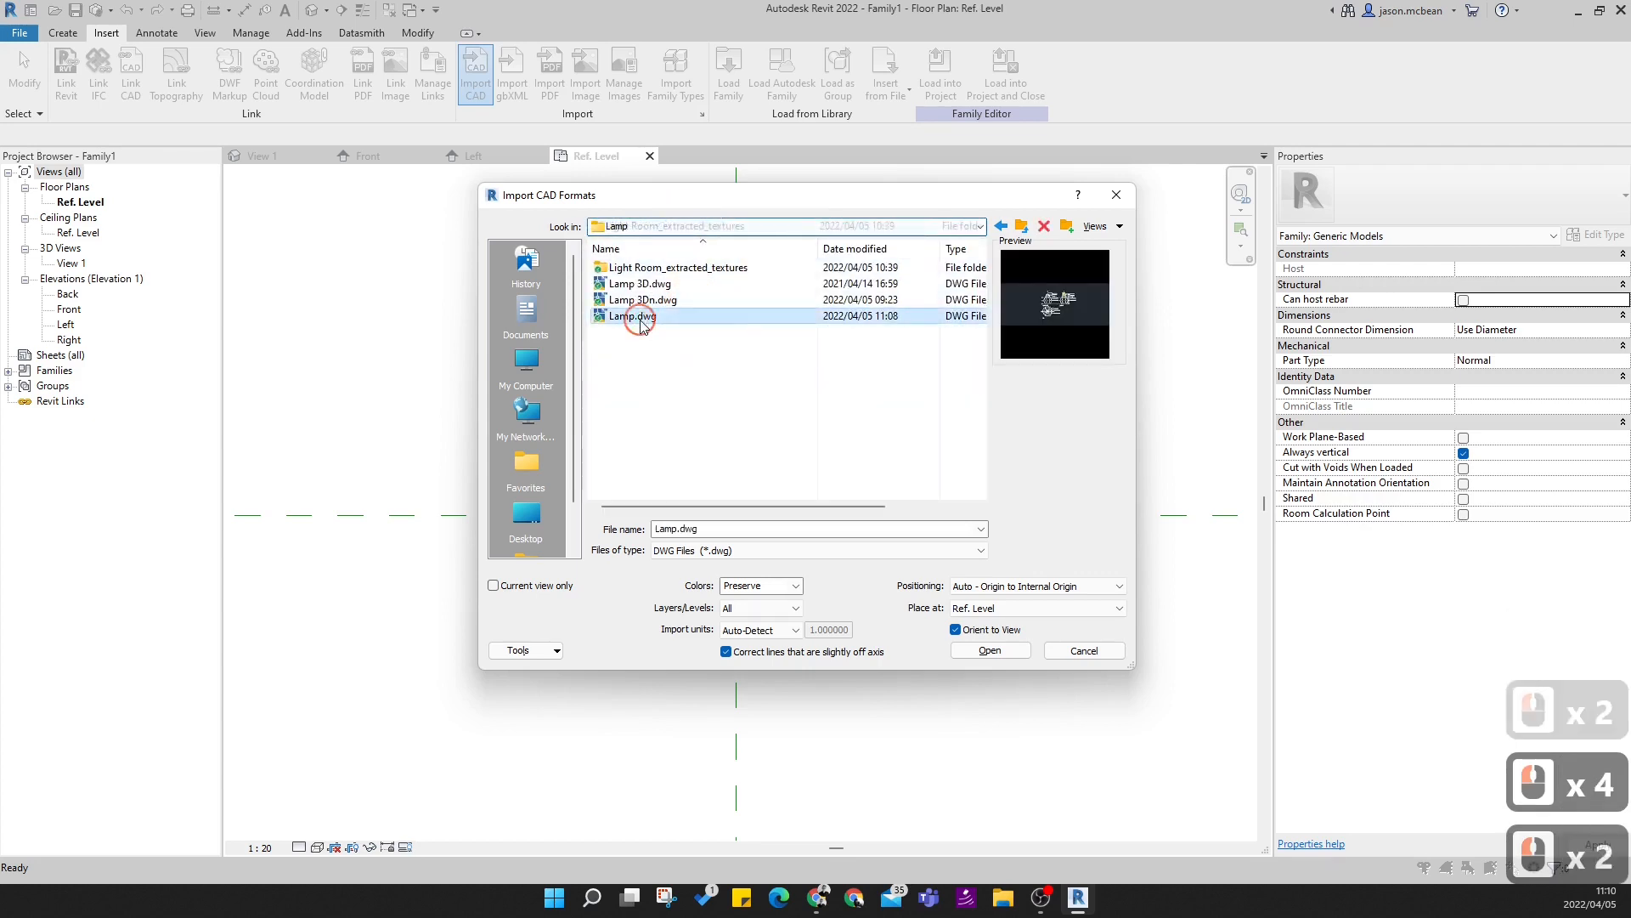
pyautogui.click(986, 651)
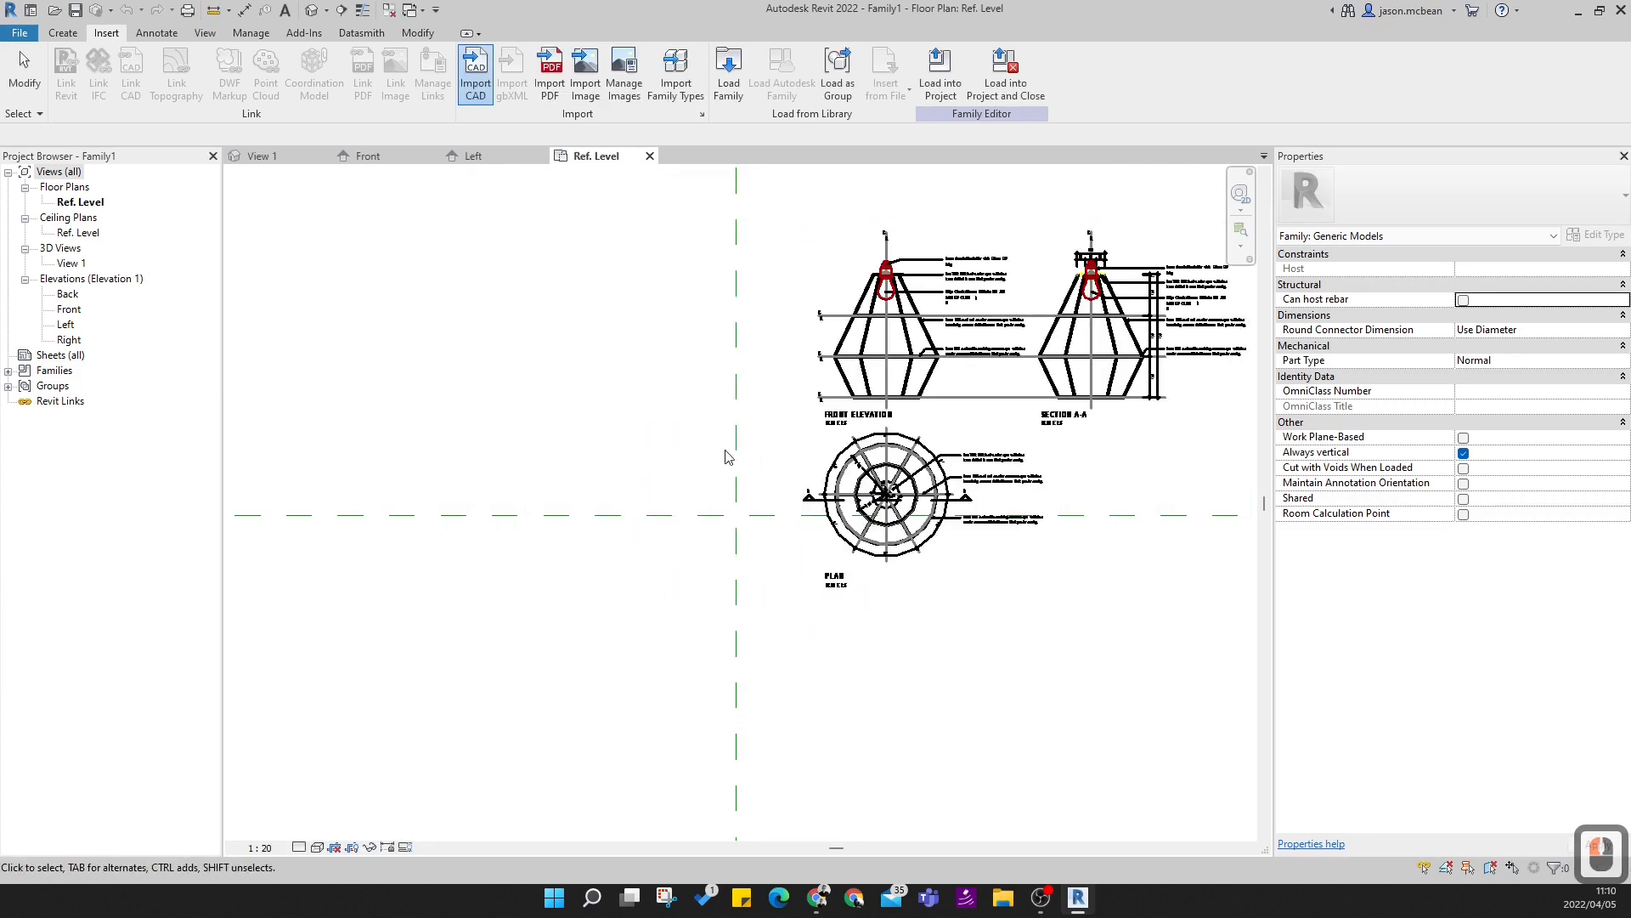
pyautogui.scroll(3, 1017, 451)
pyautogui.click(849, 662)
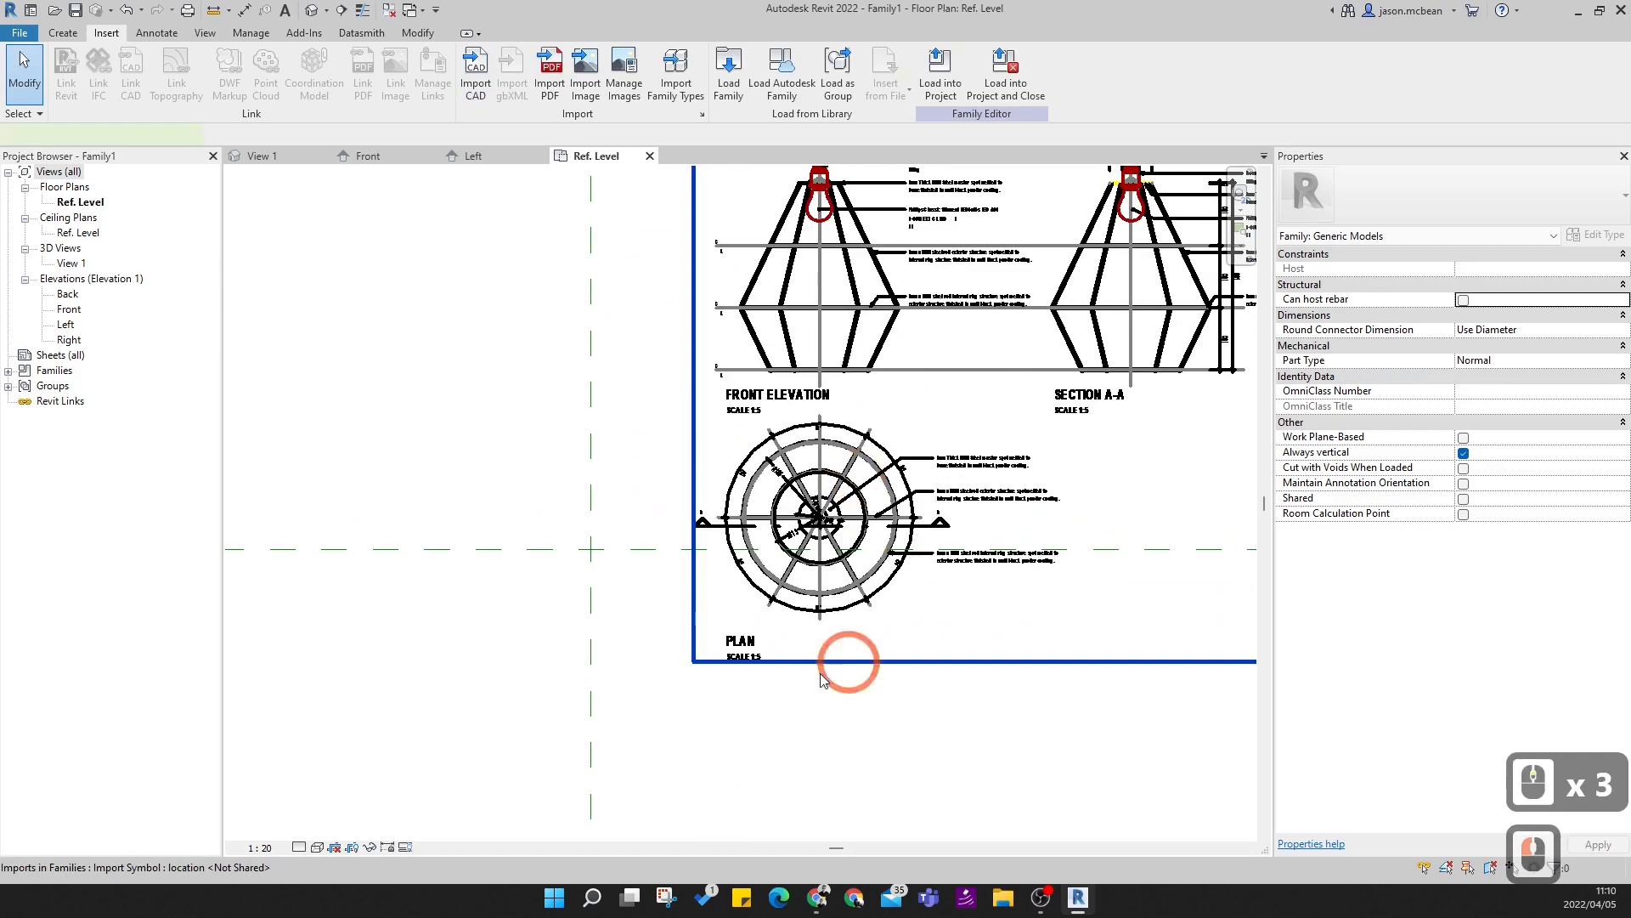
# - Set the scale of the Ref. Level view to 1:1
pyautogui.click(256, 848)
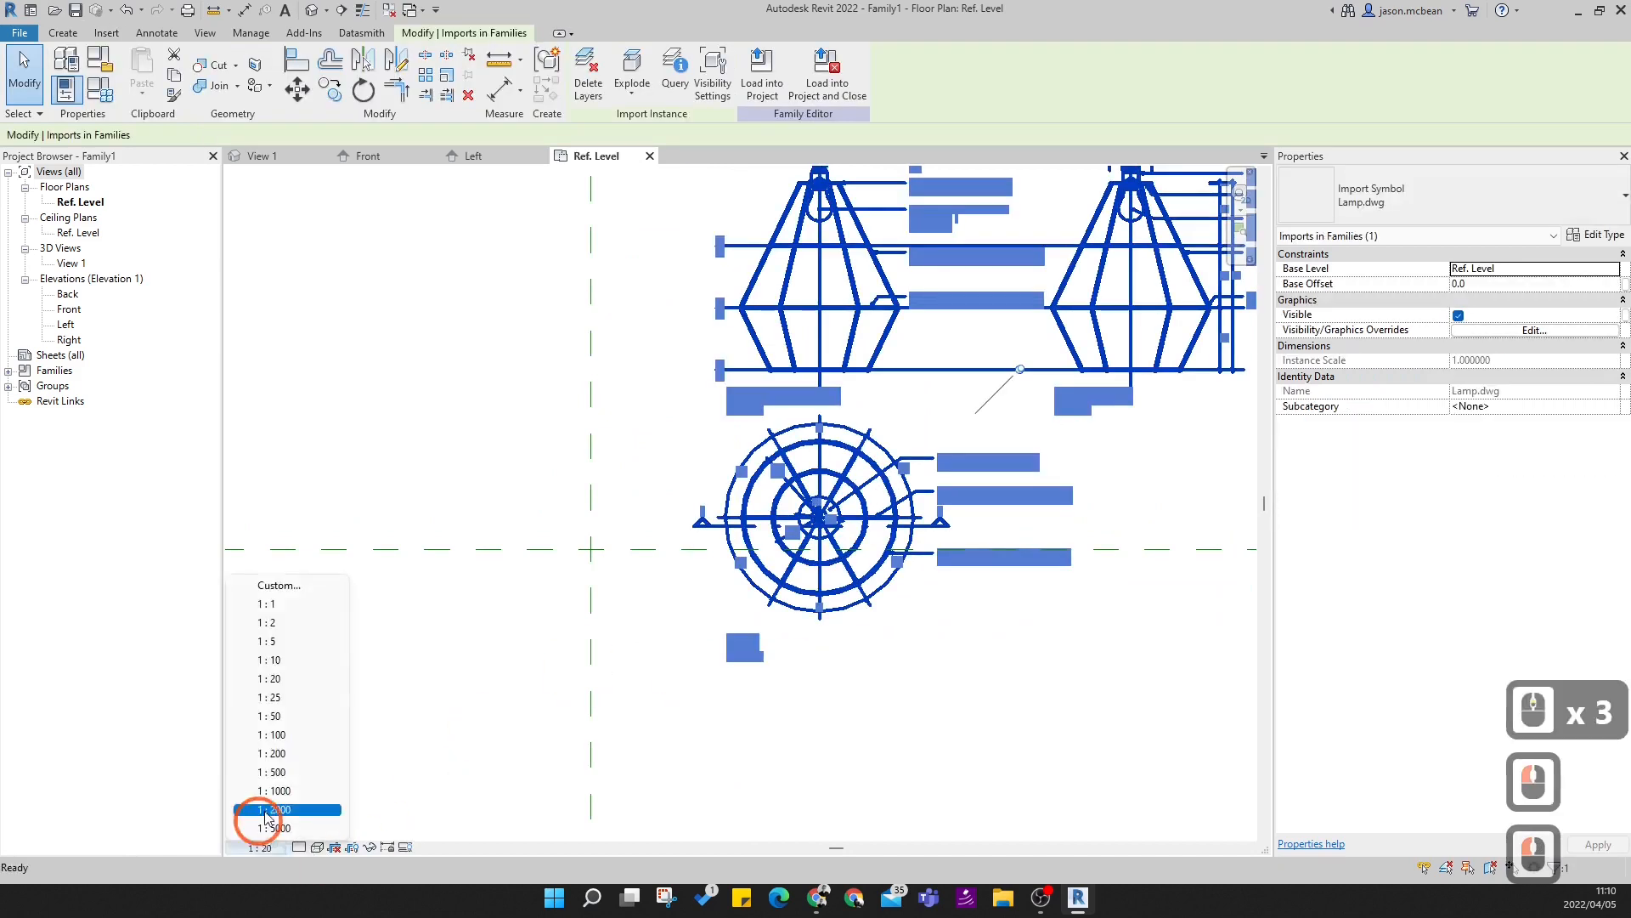
pyautogui.click(287, 604)
pyautogui.scroll(-4, 958, 443)
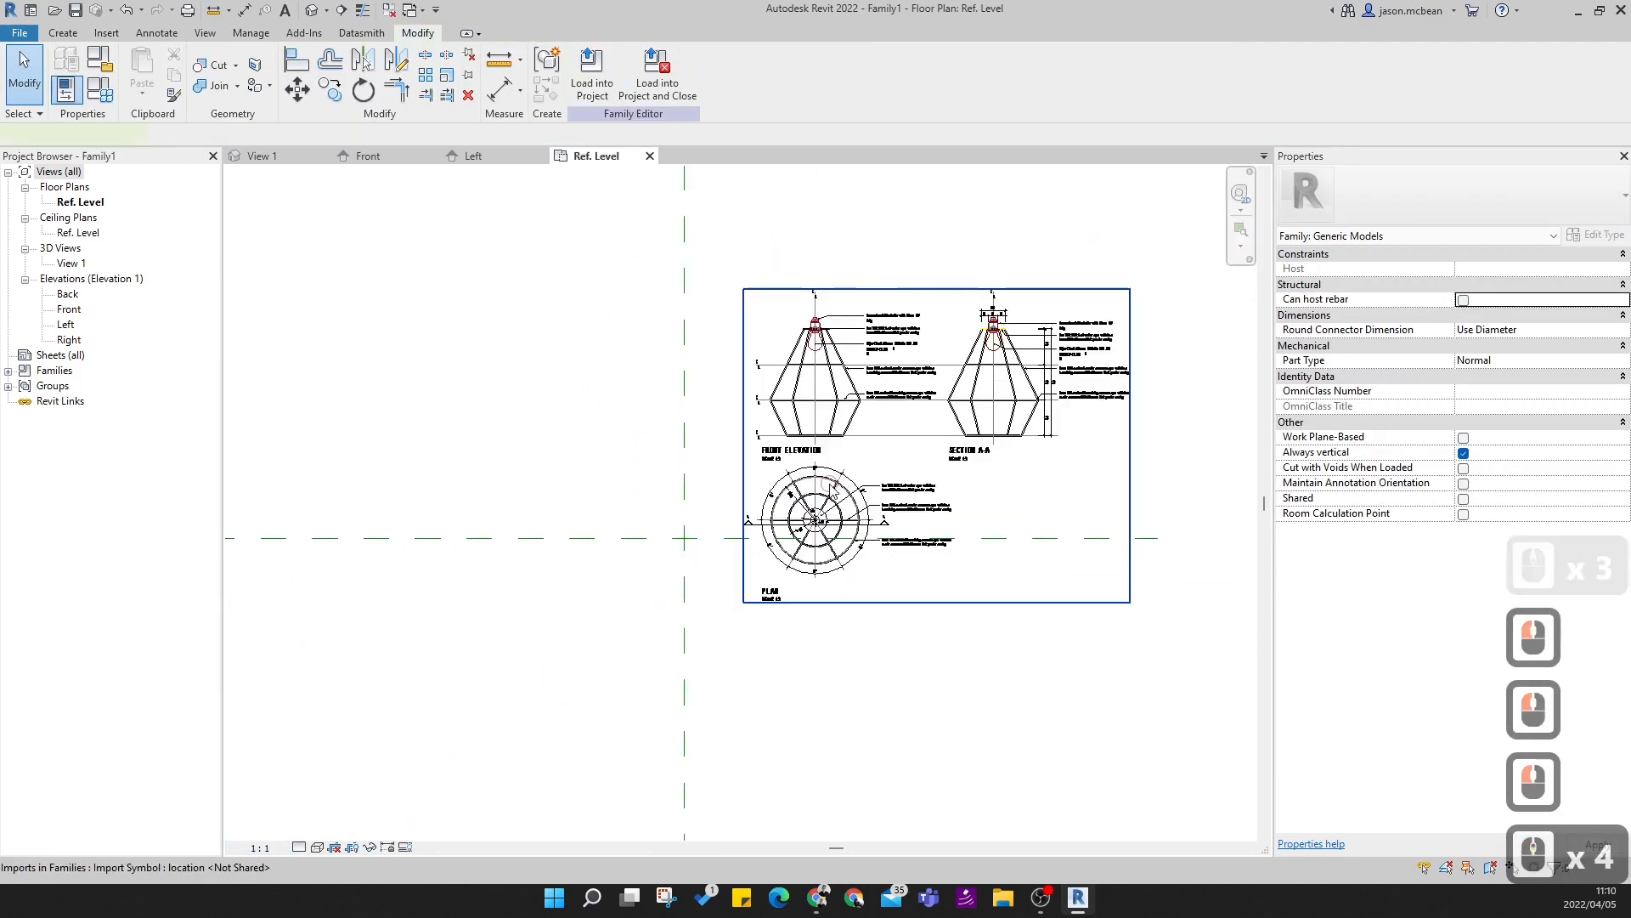
# - Move the imported lamp drawing so the centre of its plan lies on the intersection of the two reference planes
pyautogui.click(958, 442)
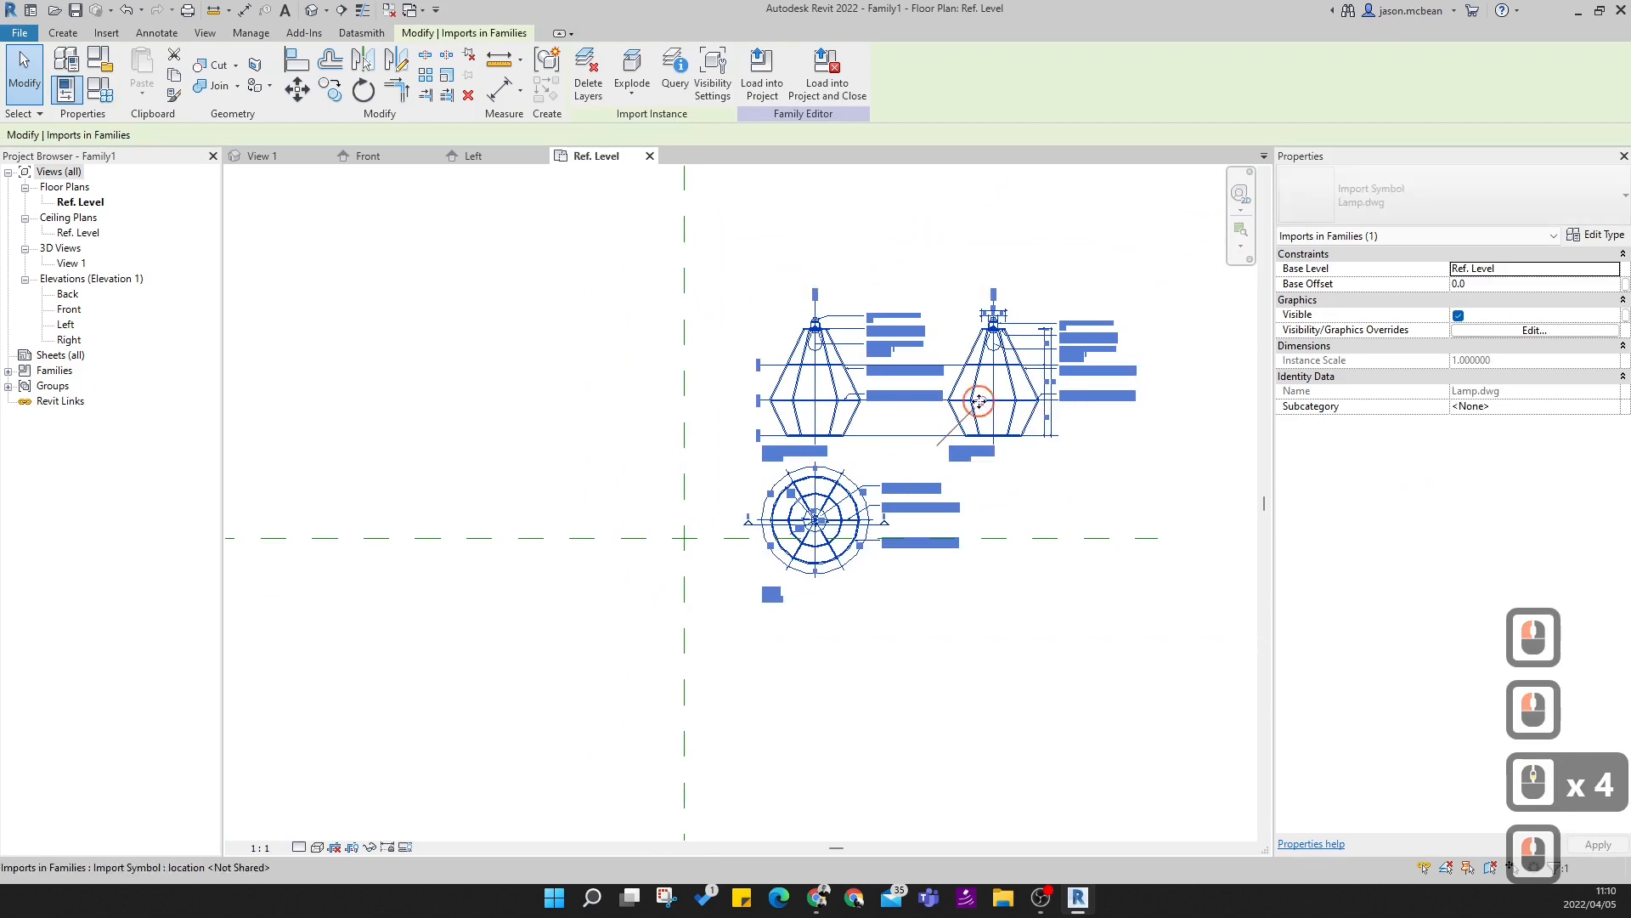
pyautogui.scroll(3, 986, 476)
pyautogui.click(793, 470)
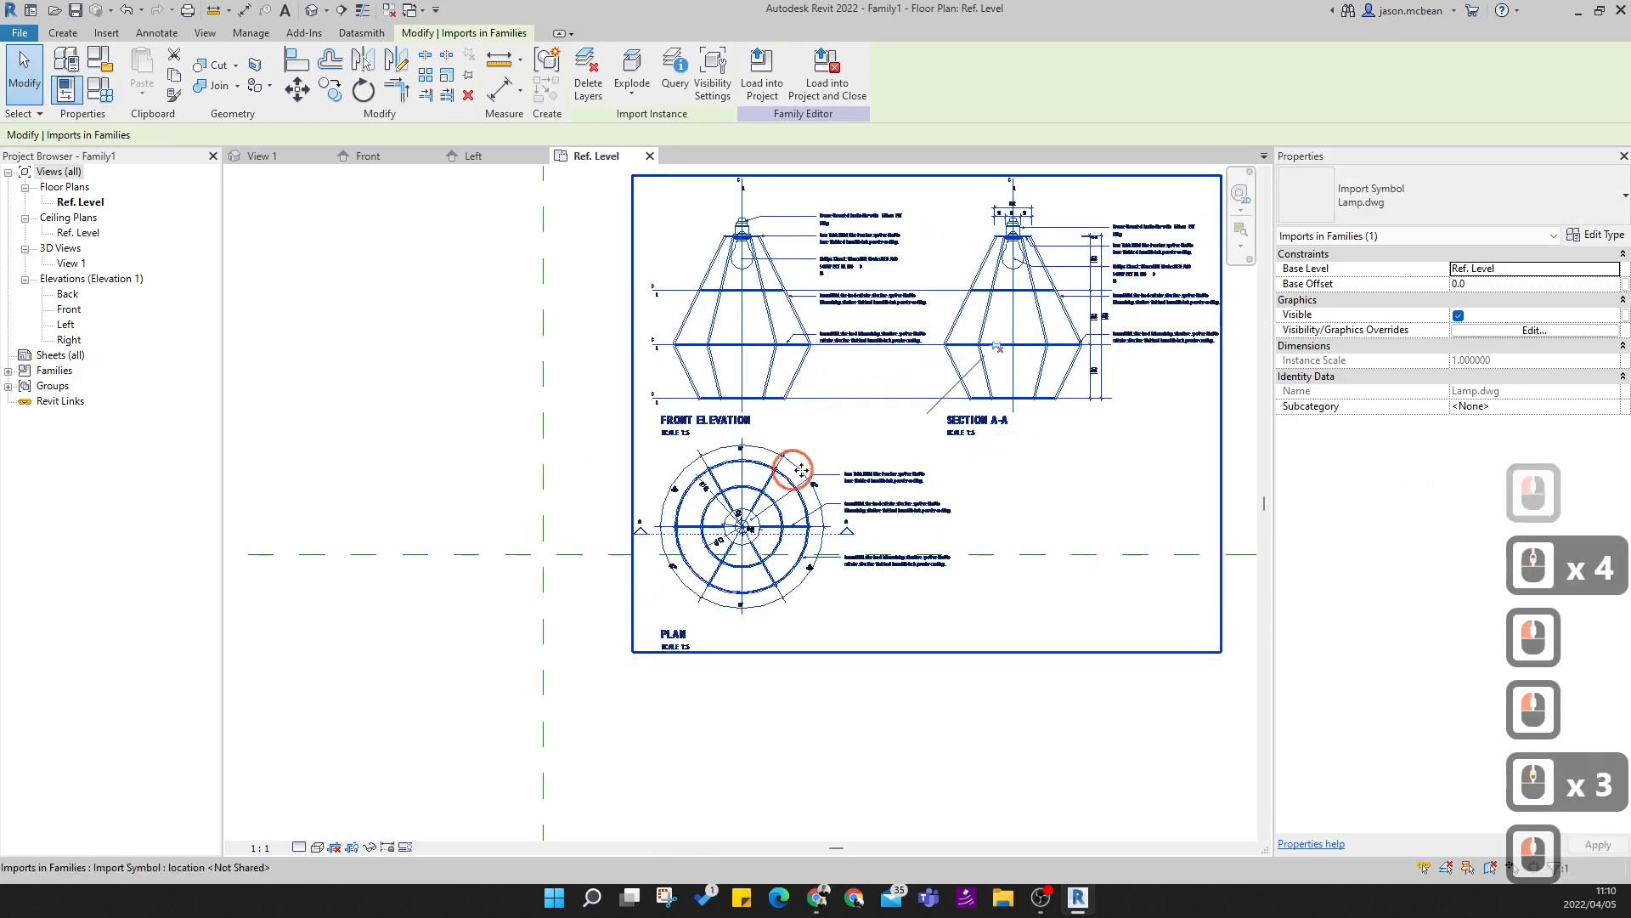
pyautogui.click(296, 91)
pyautogui.scroll(17, 755, 513)
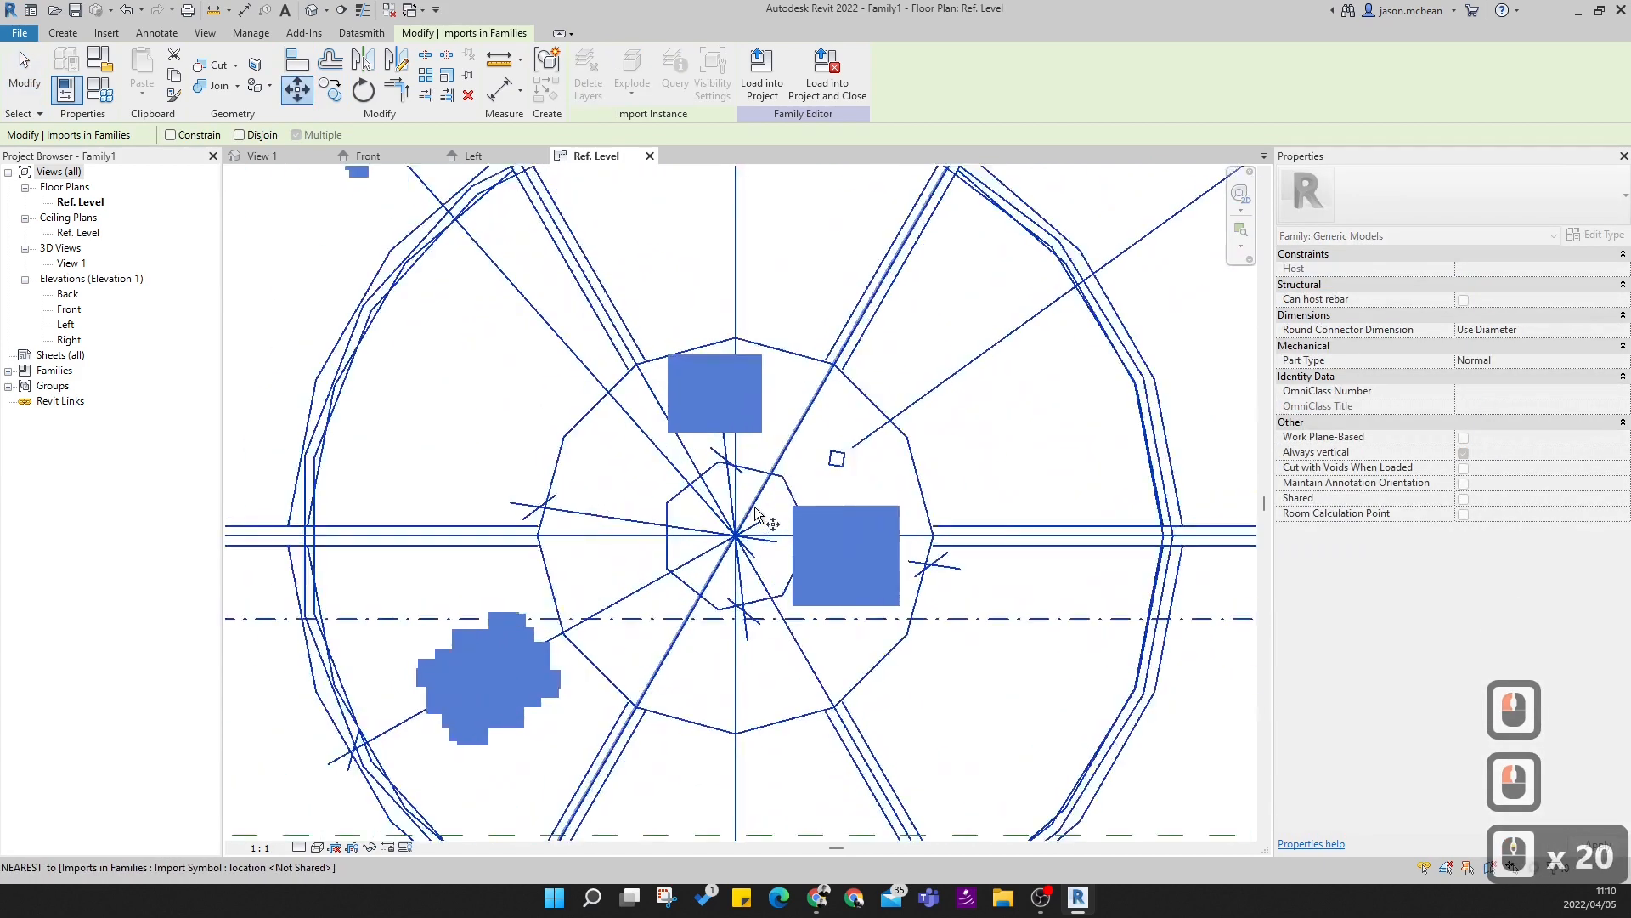
pyautogui.scroll(9, 755, 512)
pyautogui.click(976, 379)
pyautogui.scroll(-14, 977, 379)
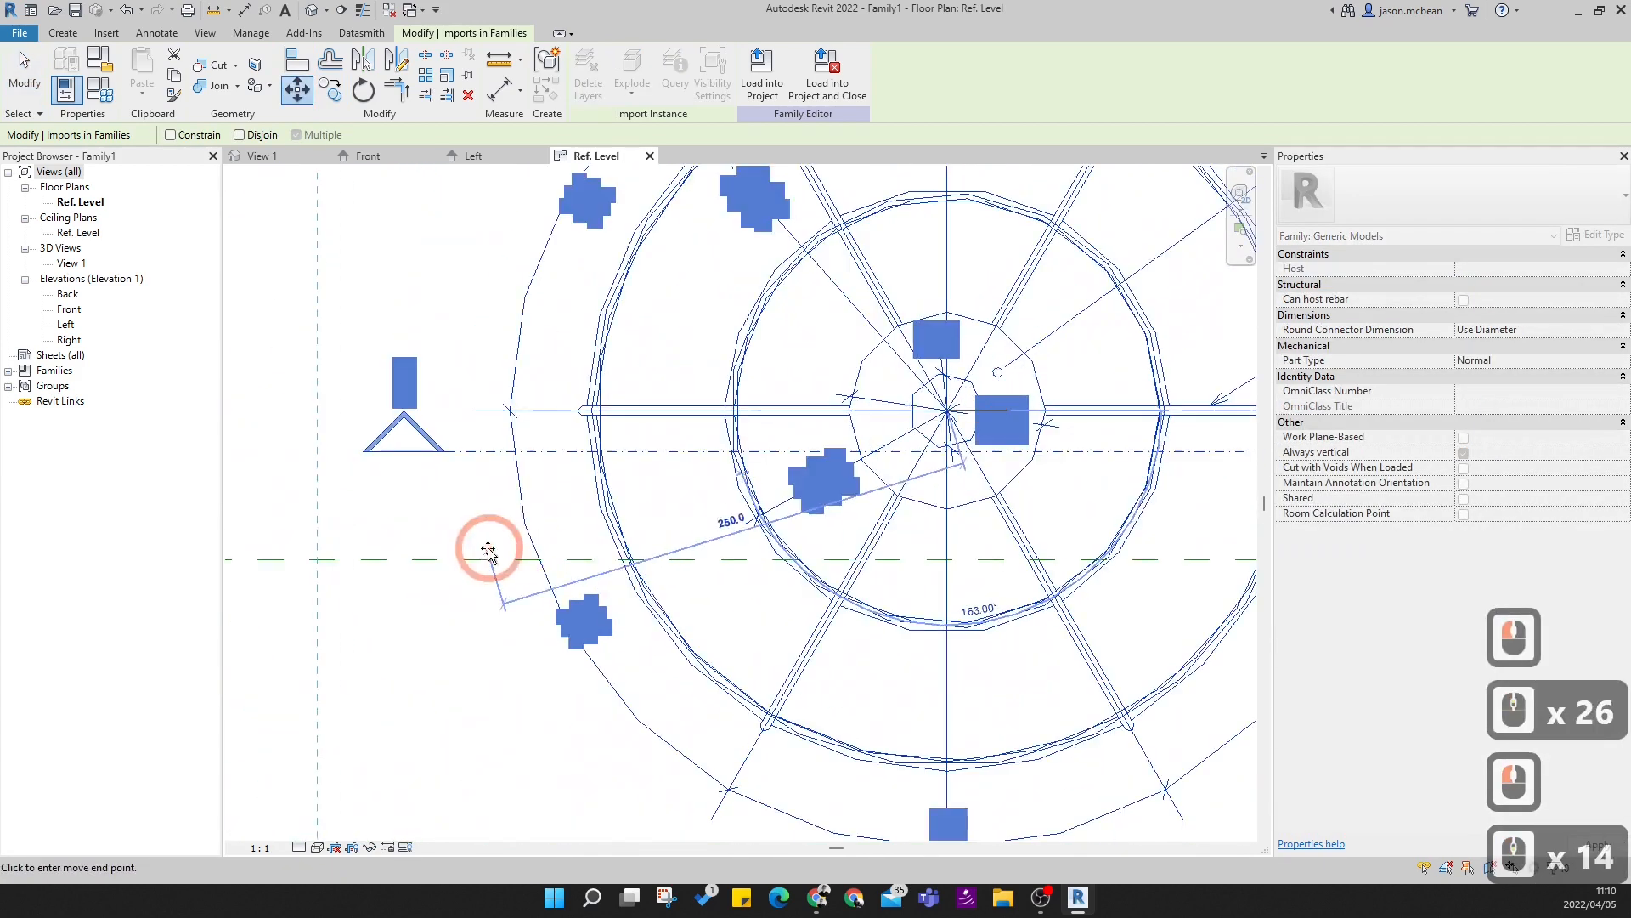
pyautogui.scroll(-9, 385, 548)
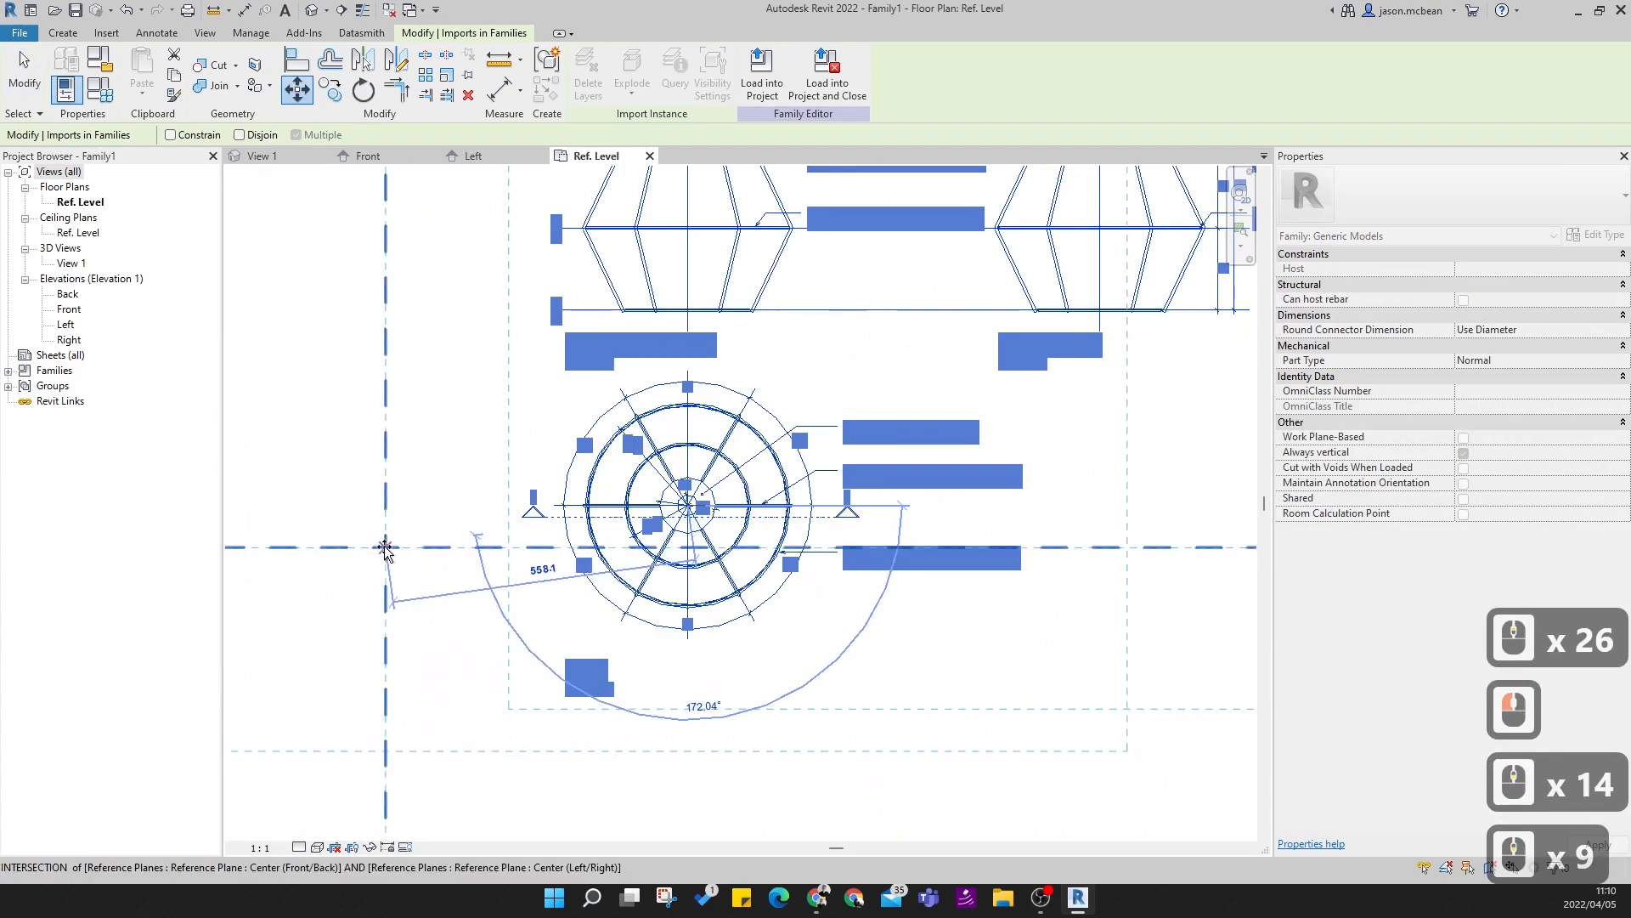
pyautogui.click(385, 548)
# - Delete the imported lamp drawing from the Ref. Level view
pyautogui.scroll(-6, 775, 536)
pyautogui.click(736, 476)
pyautogui.click(728, 445)
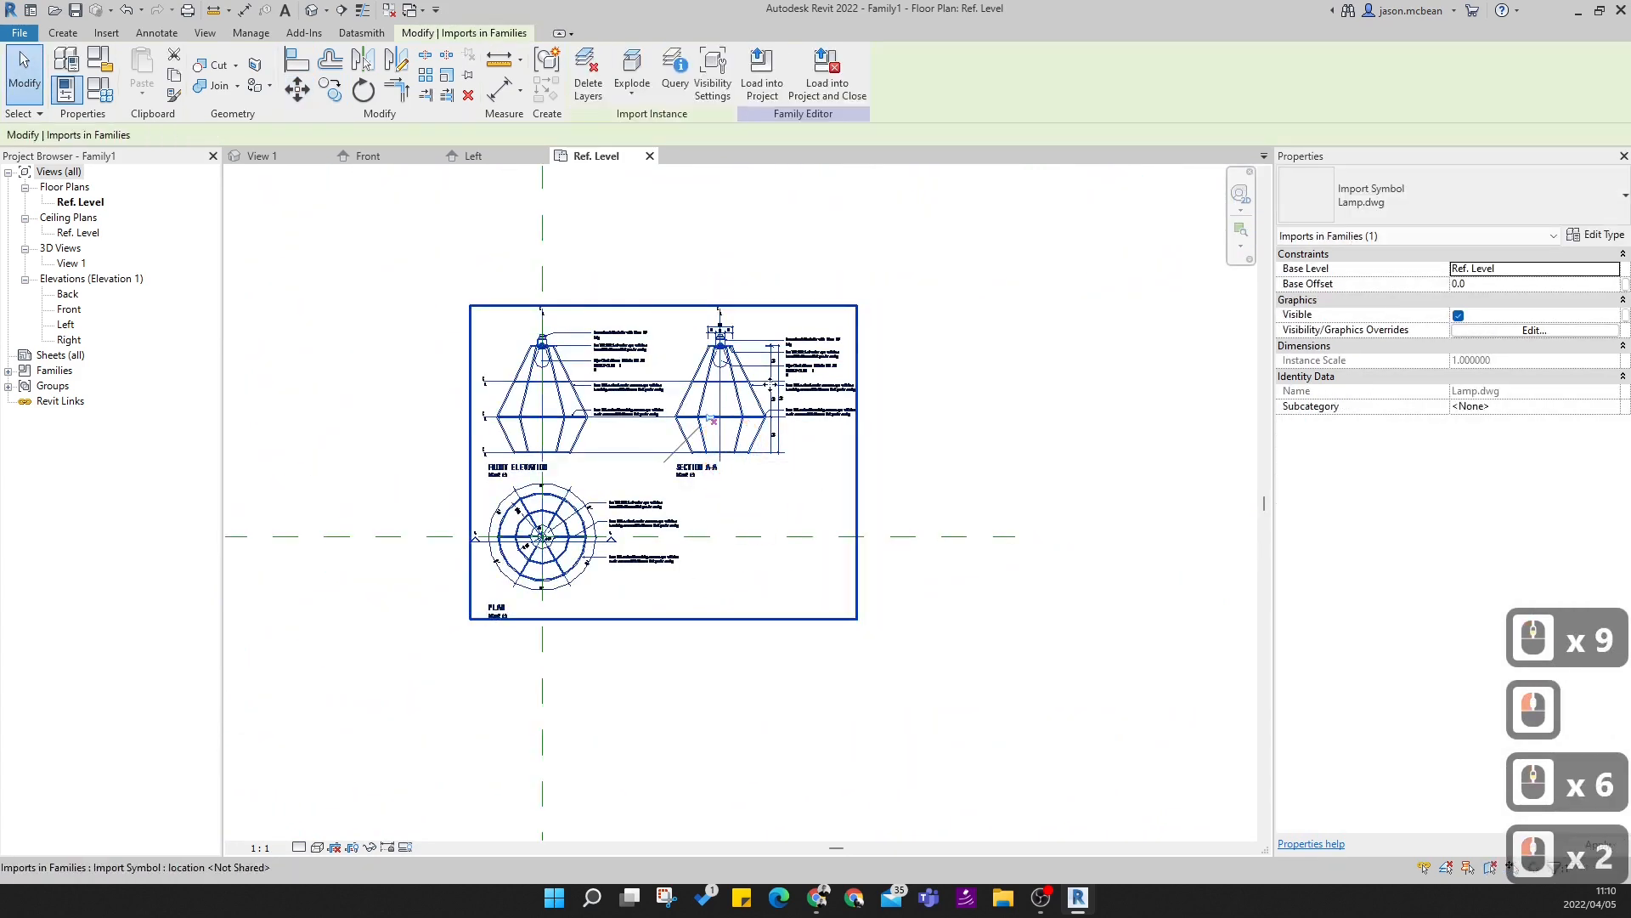
pyautogui.click(62, 32)
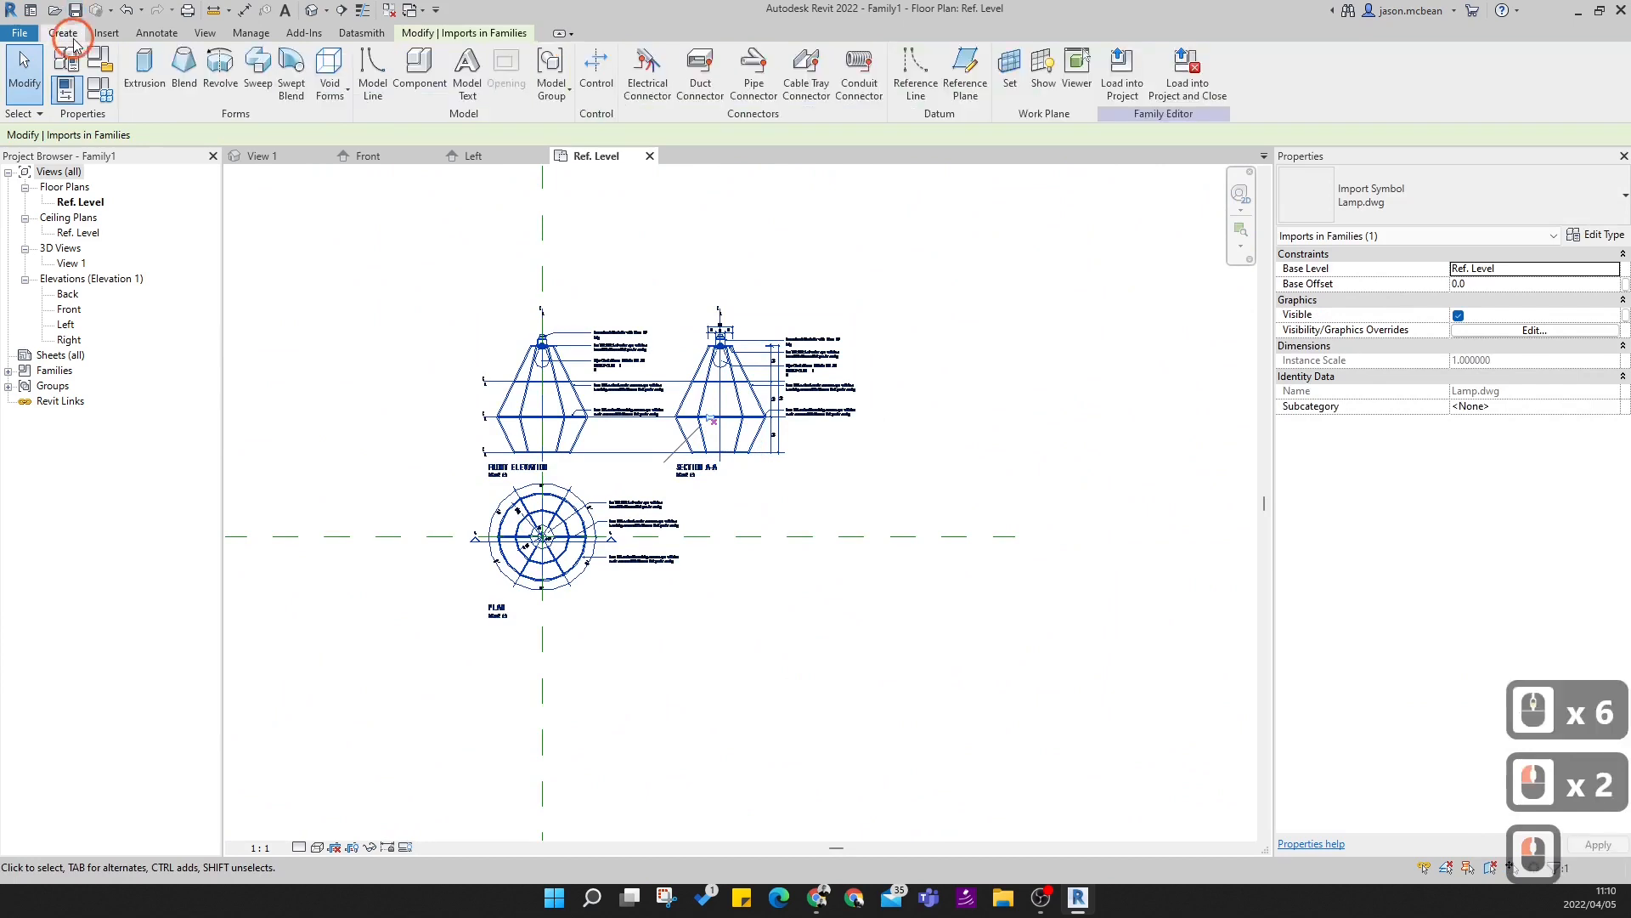
pyautogui.click(894, 384)
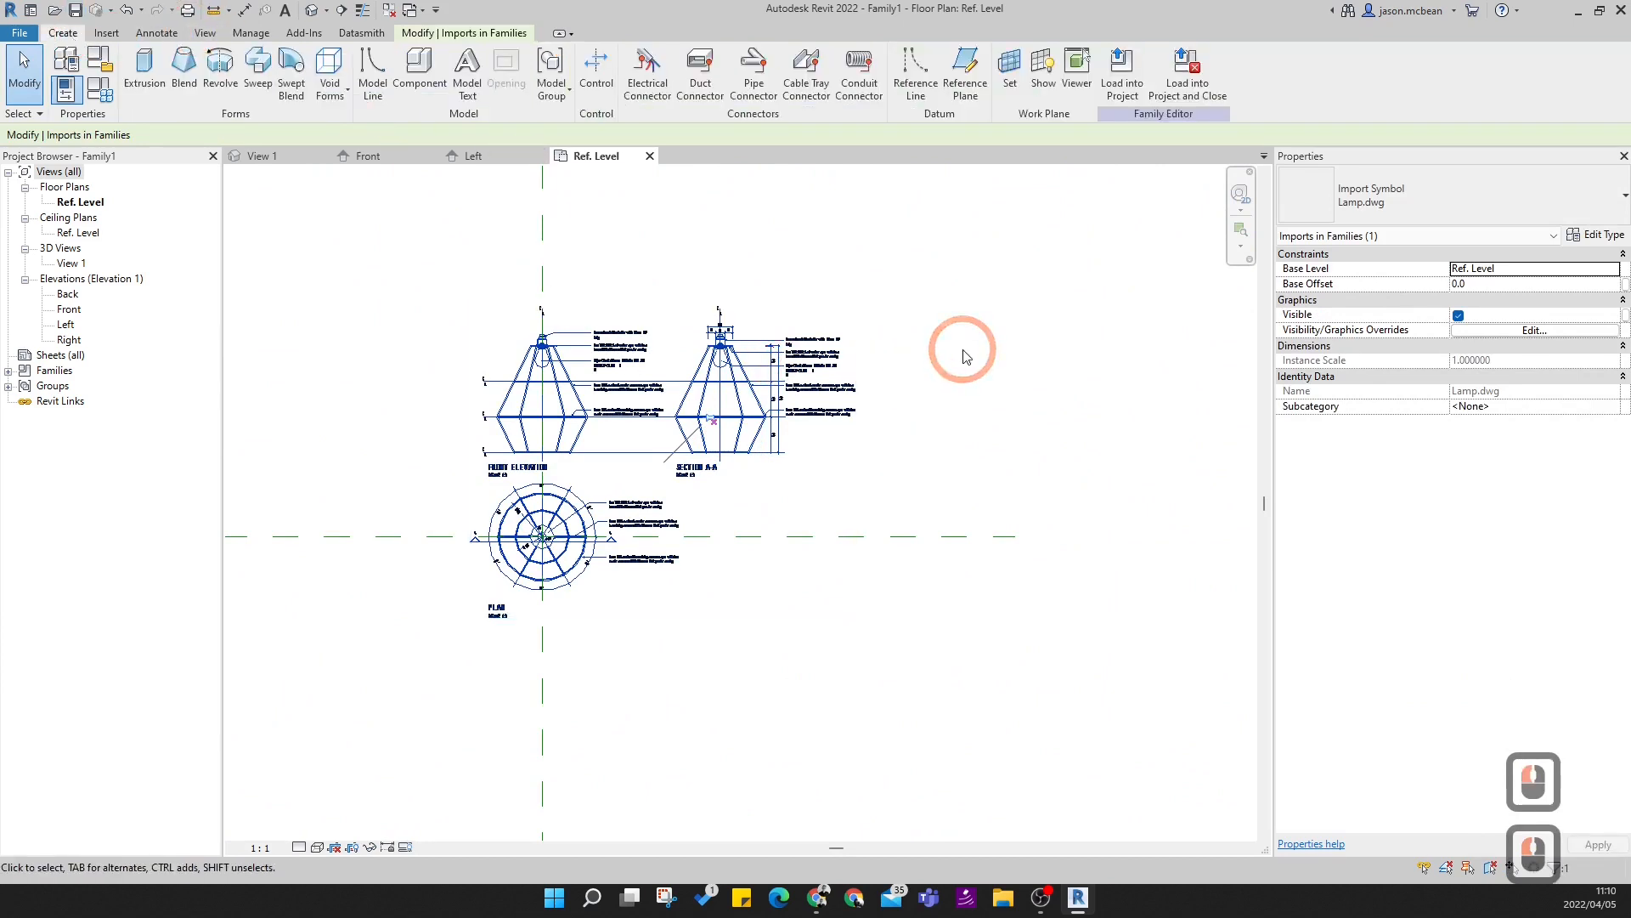
pyautogui.press('Delete')
# - Import Lamp.dwg into the Ref. Level floor plan with the Current view only option enabled
pyautogui.click(110, 34)
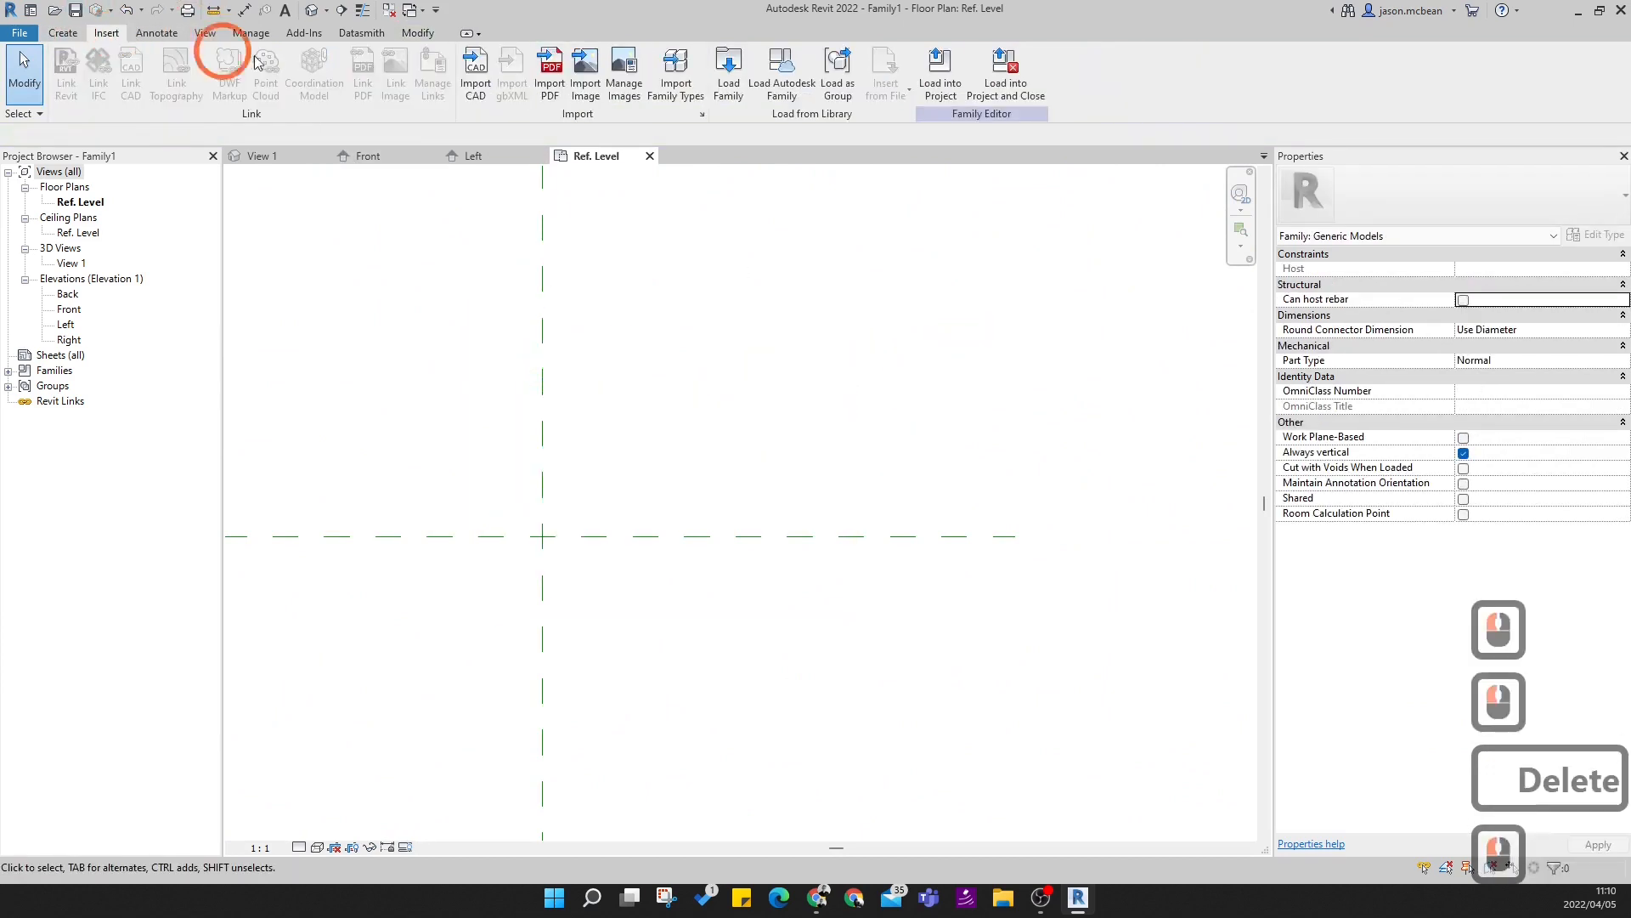
pyautogui.click(473, 85)
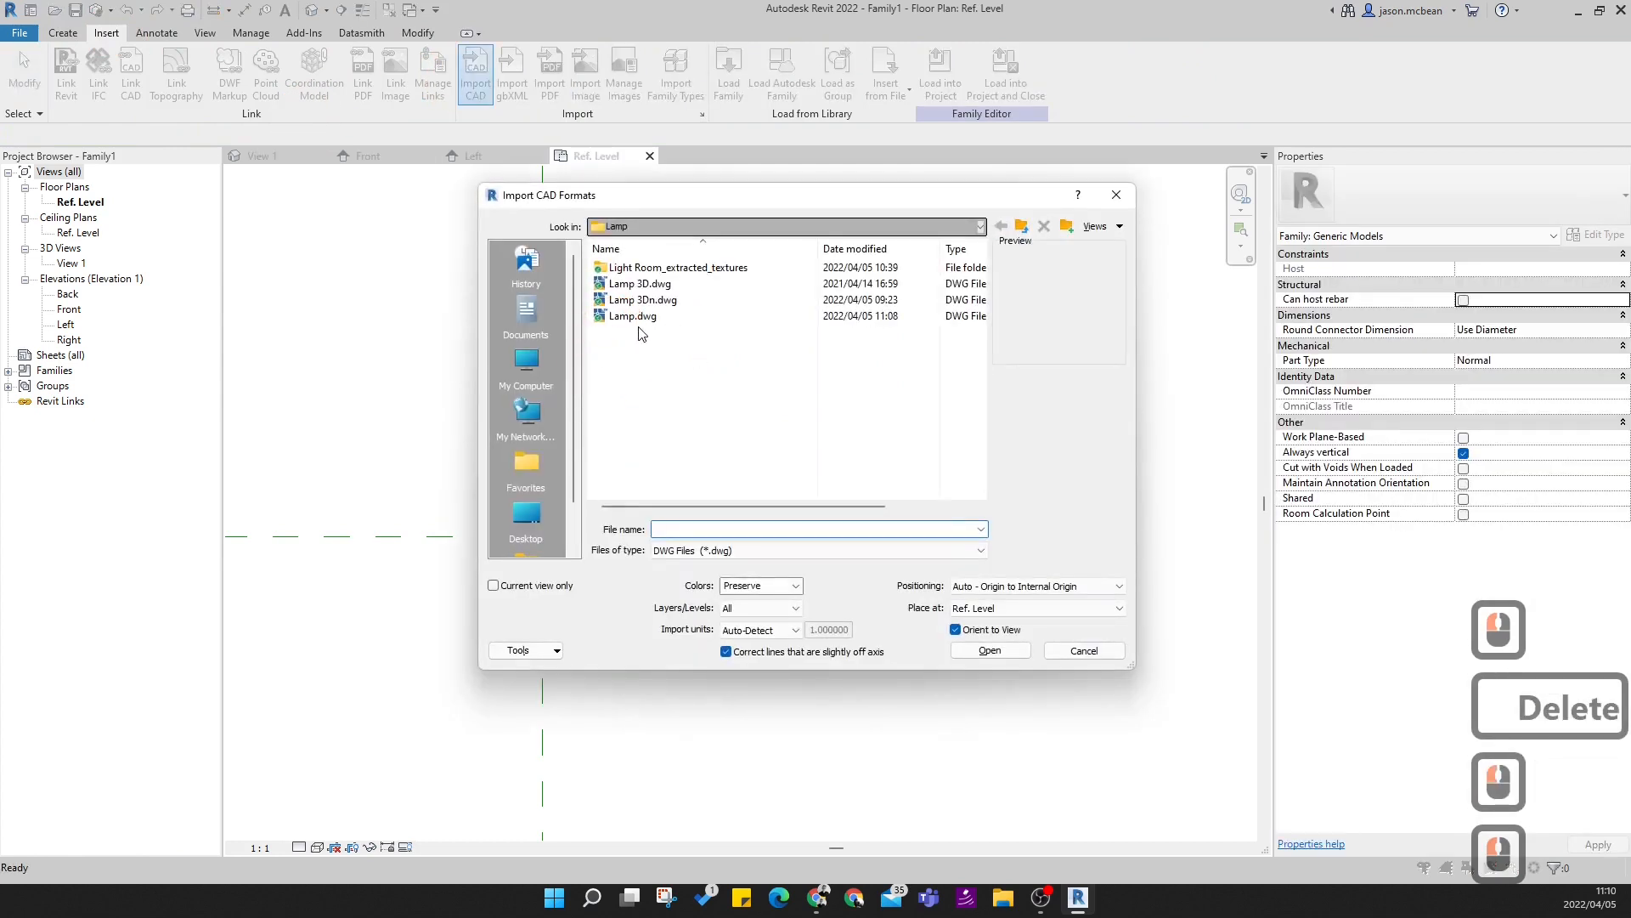
pyautogui.click(633, 316)
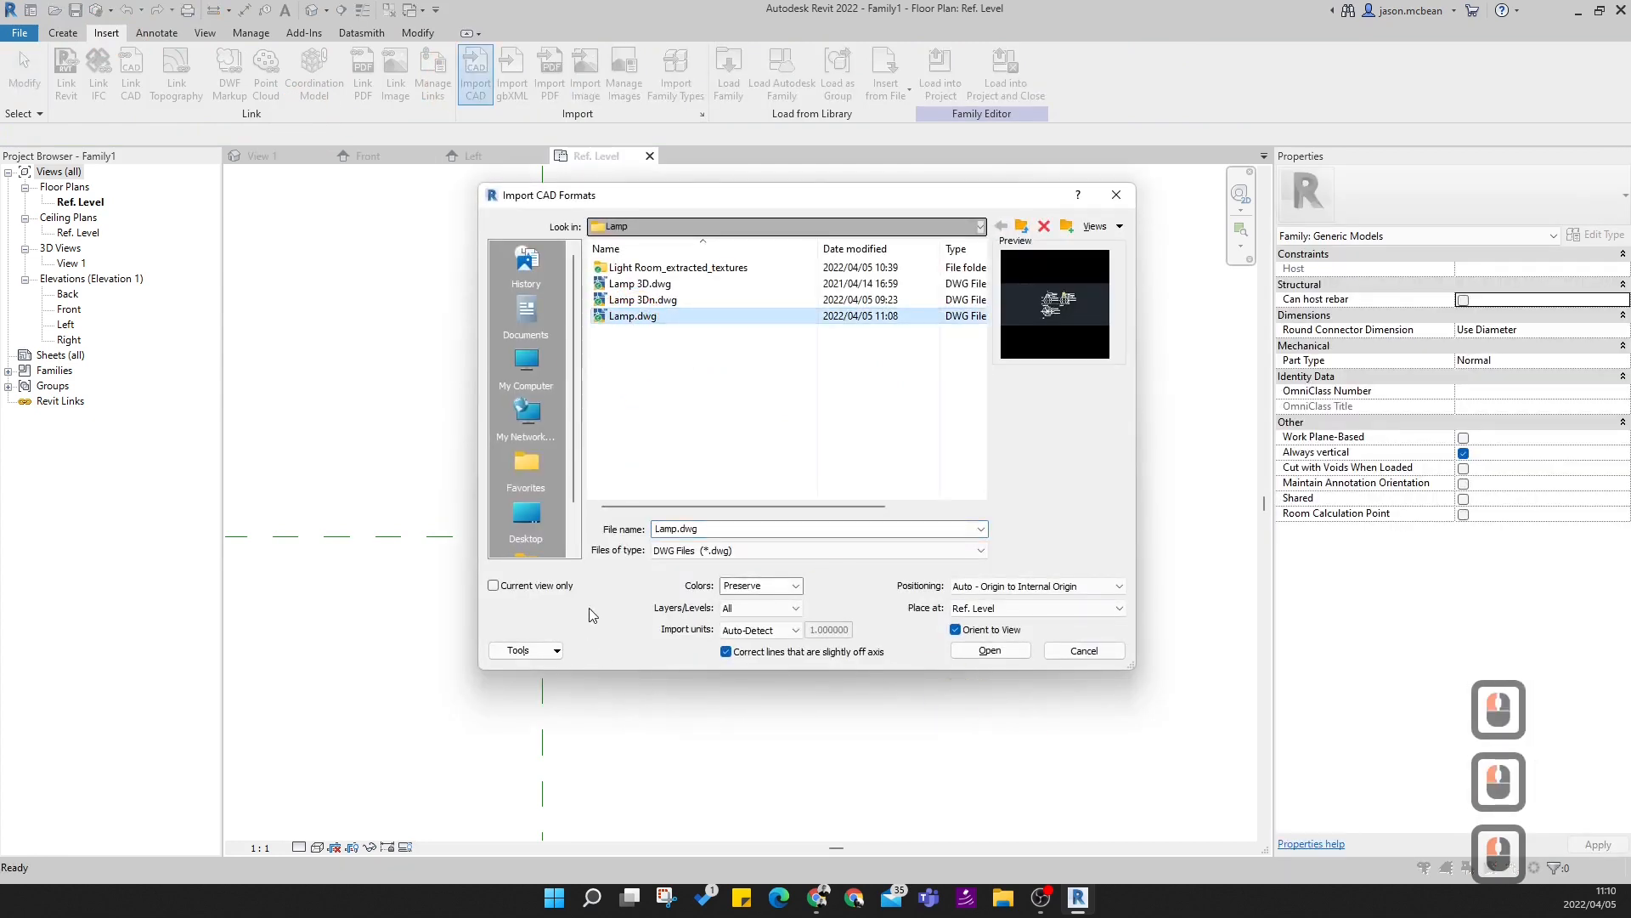
pyautogui.click(494, 586)
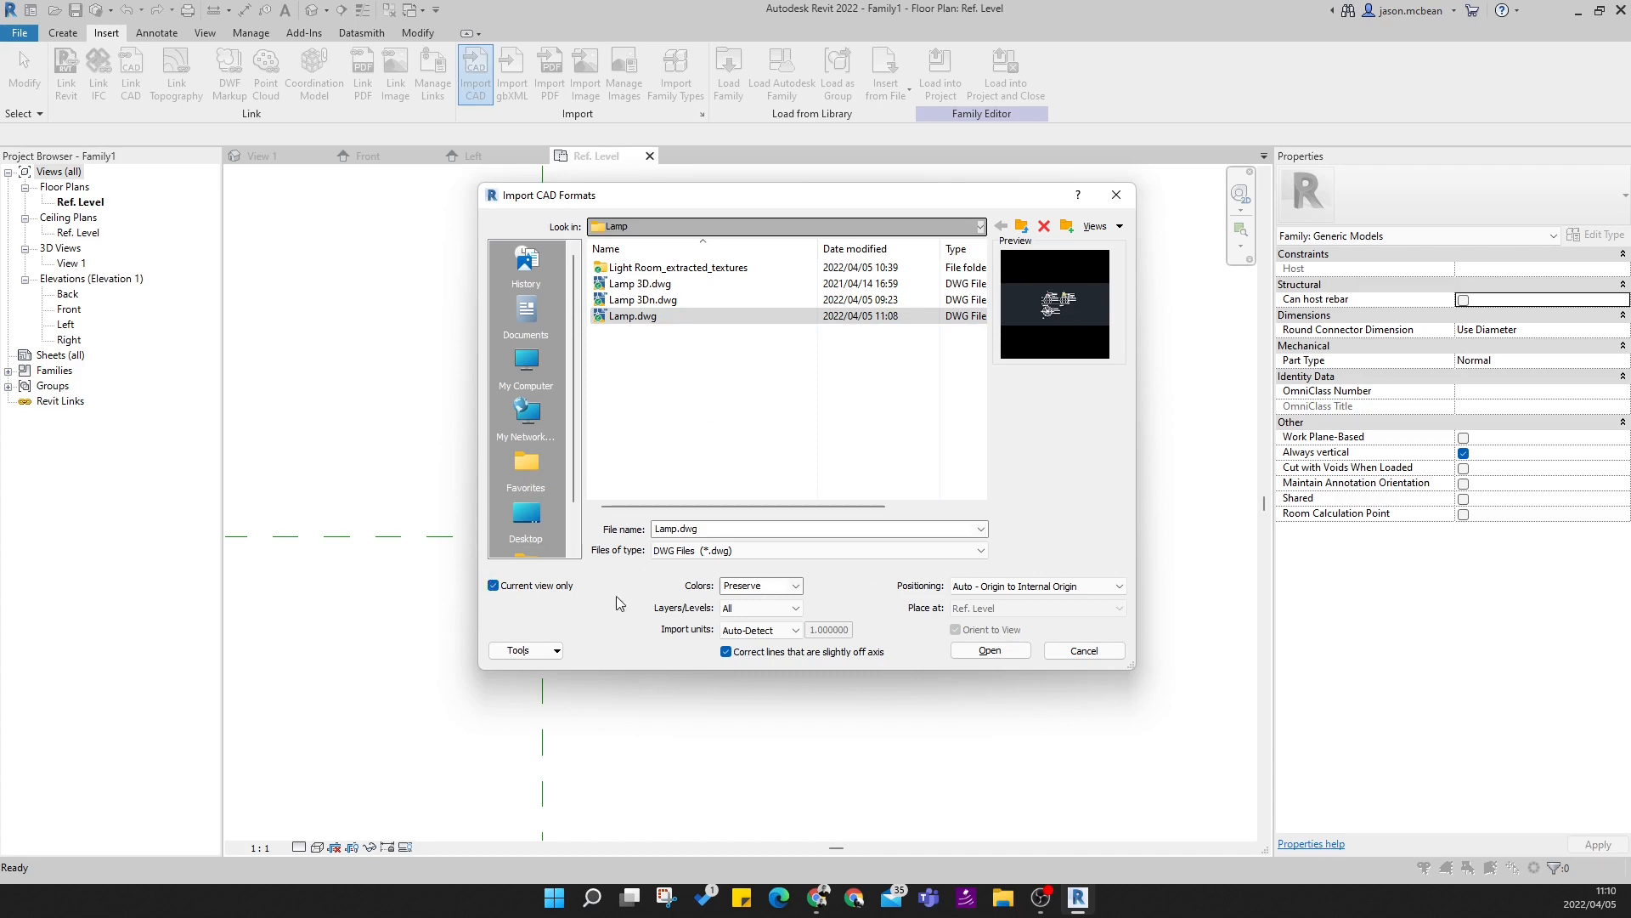
pyautogui.click(988, 650)
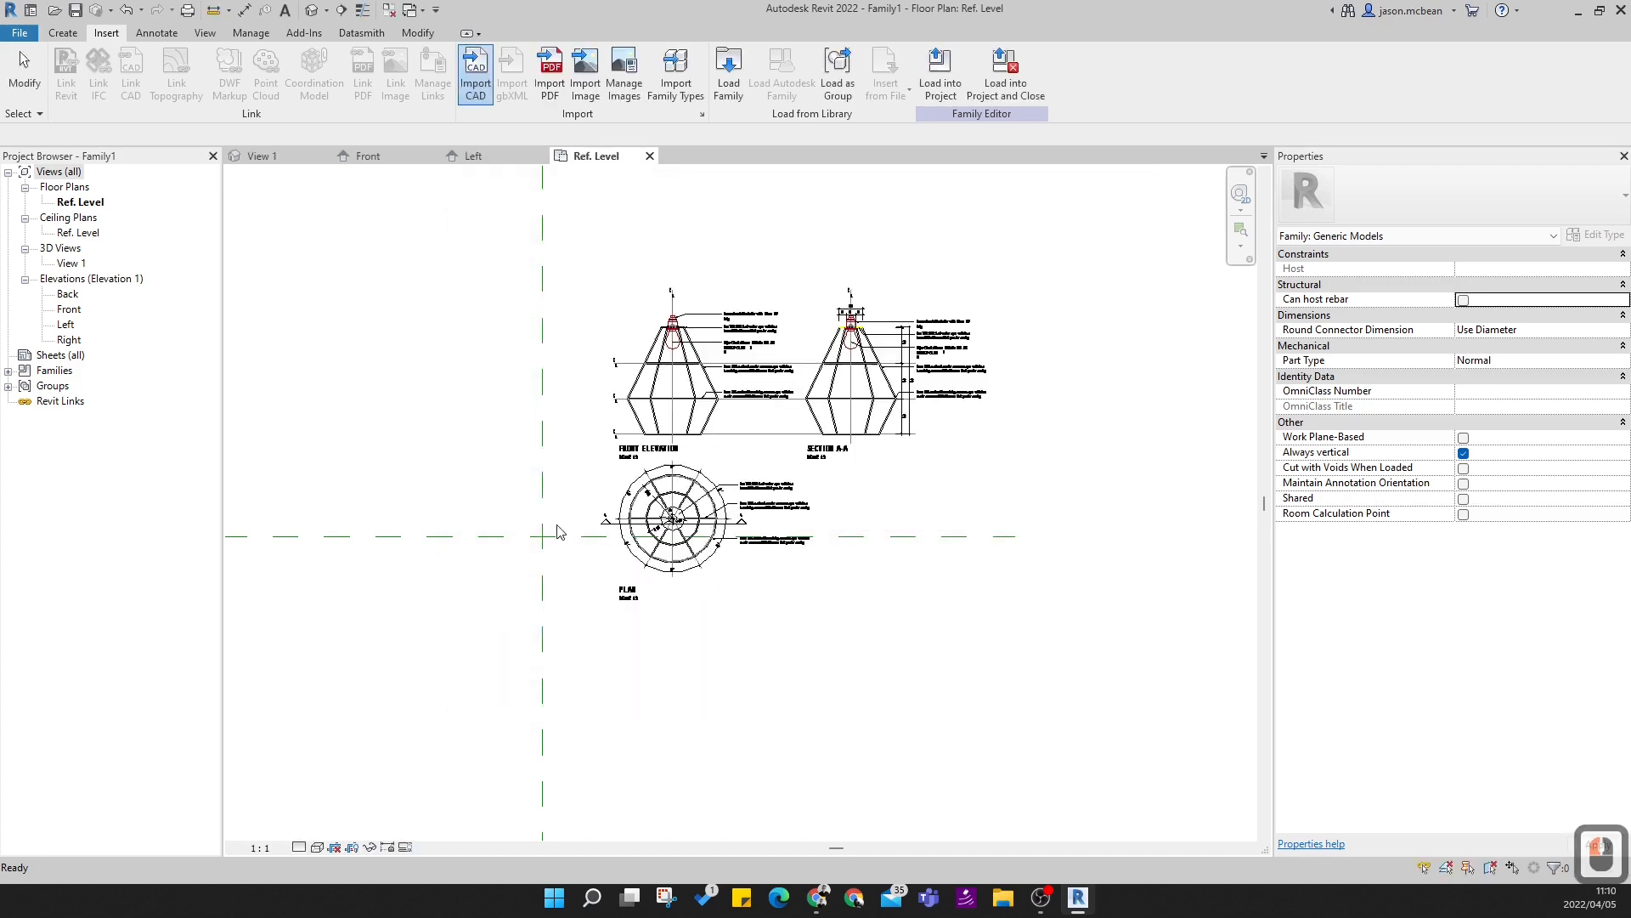
# - Select the imported lamp drawing and examine its front elevation, section and plan against the reference planes
pyautogui.click(673, 483)
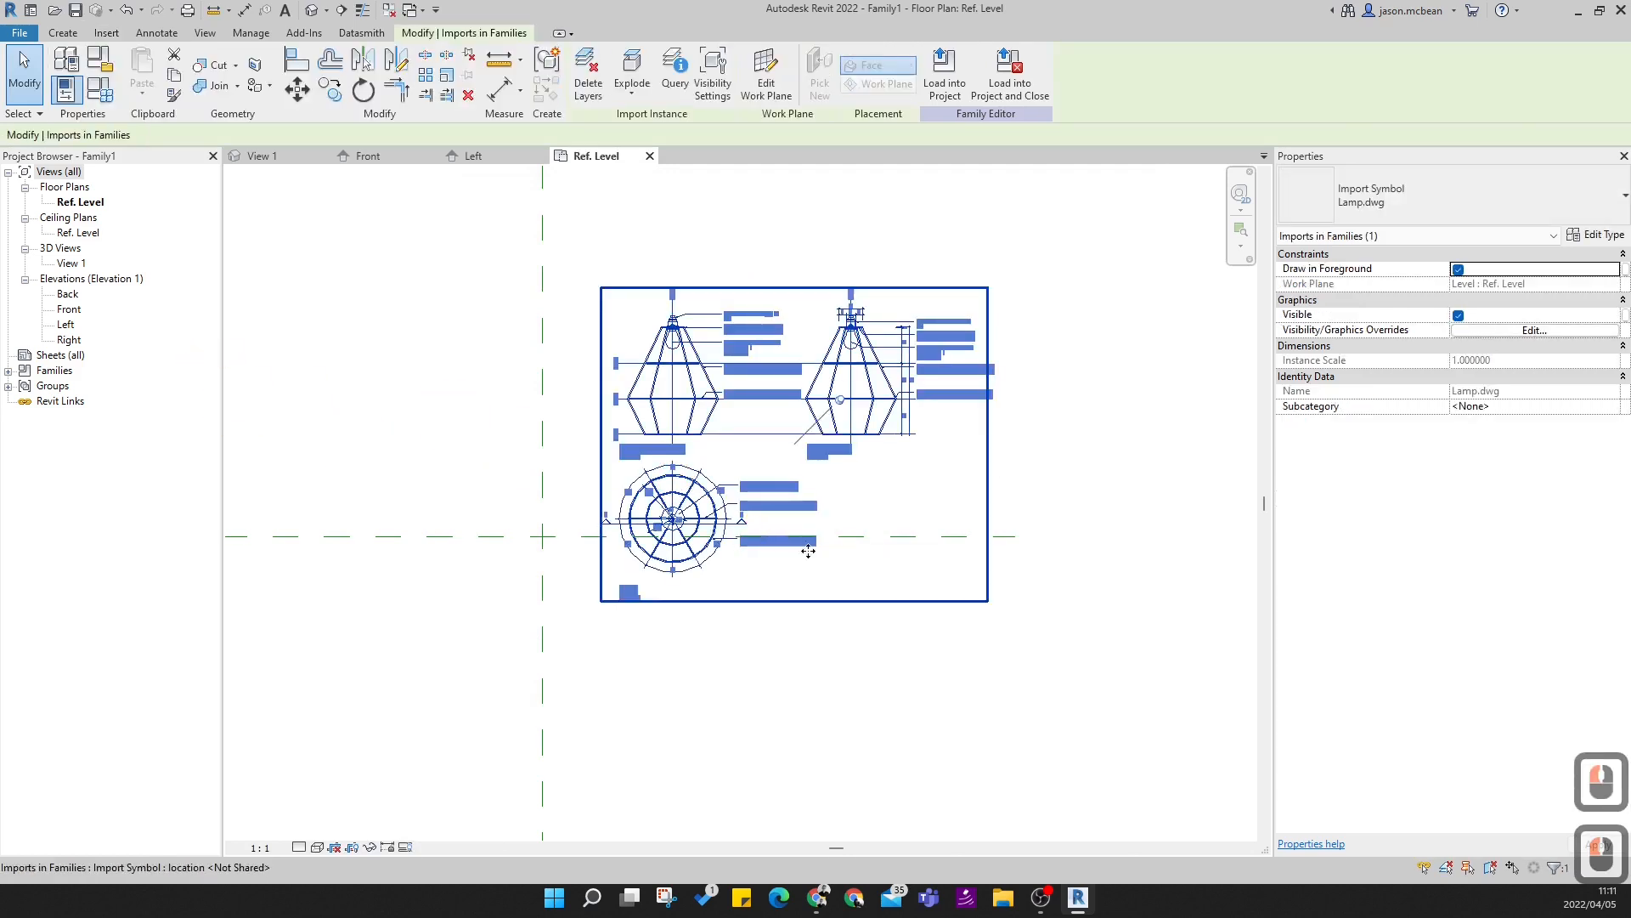
pyautogui.scroll(4, 790, 418)
pyautogui.click(875, 367)
pyautogui.scroll(-5, 707, 532)
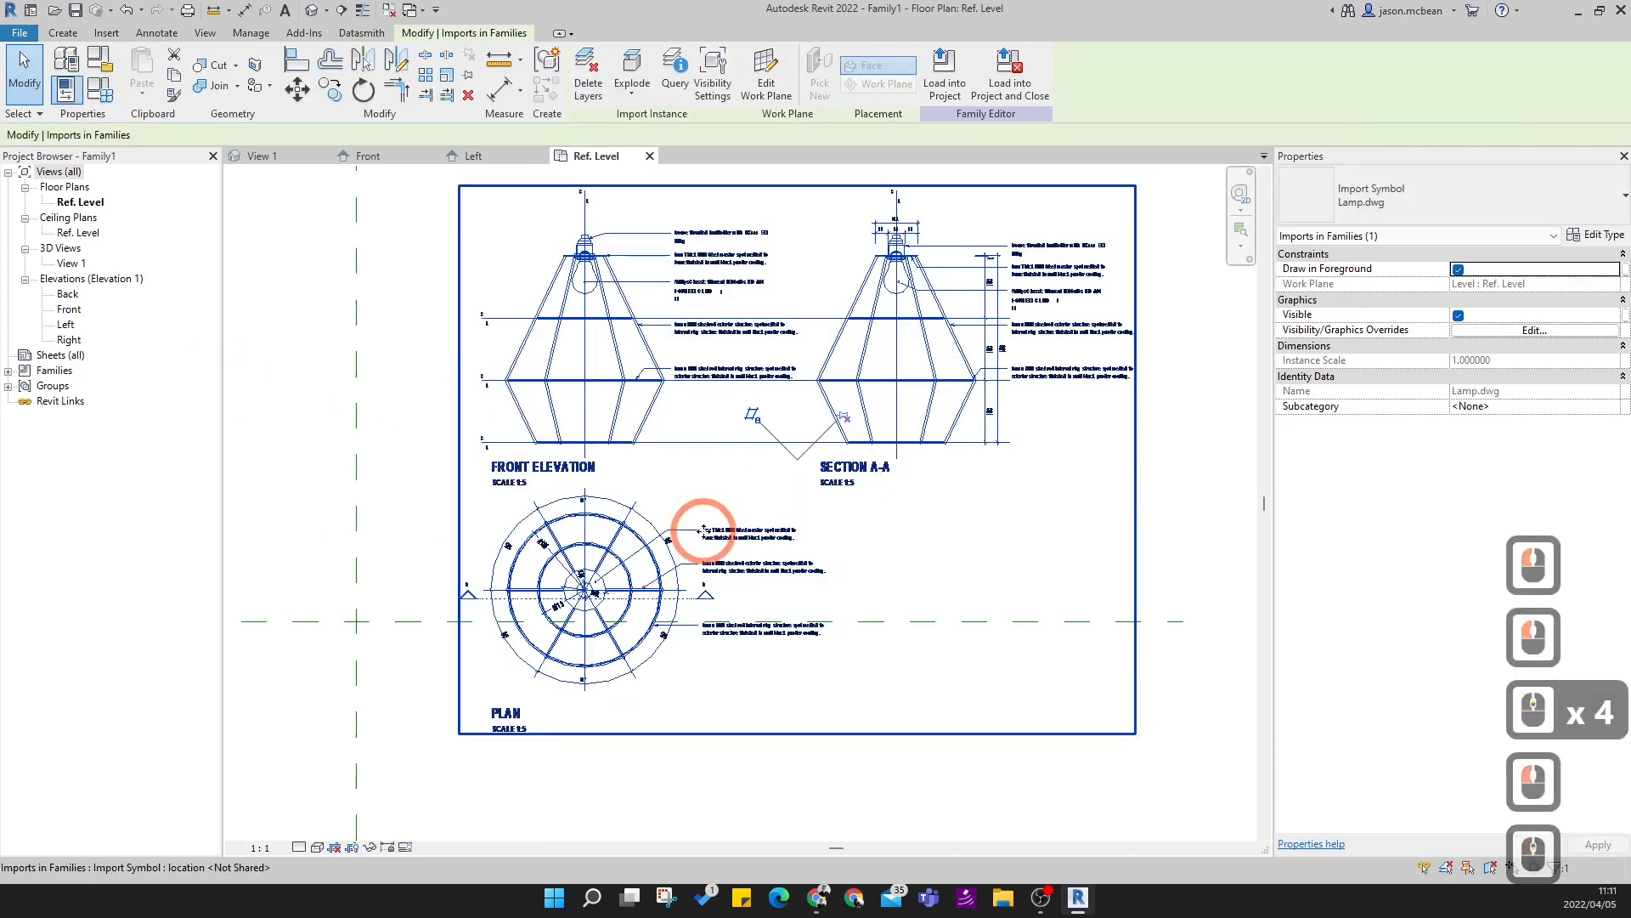
pyautogui.click(624, 515)
pyautogui.click(566, 636)
pyautogui.scroll(6, 567, 636)
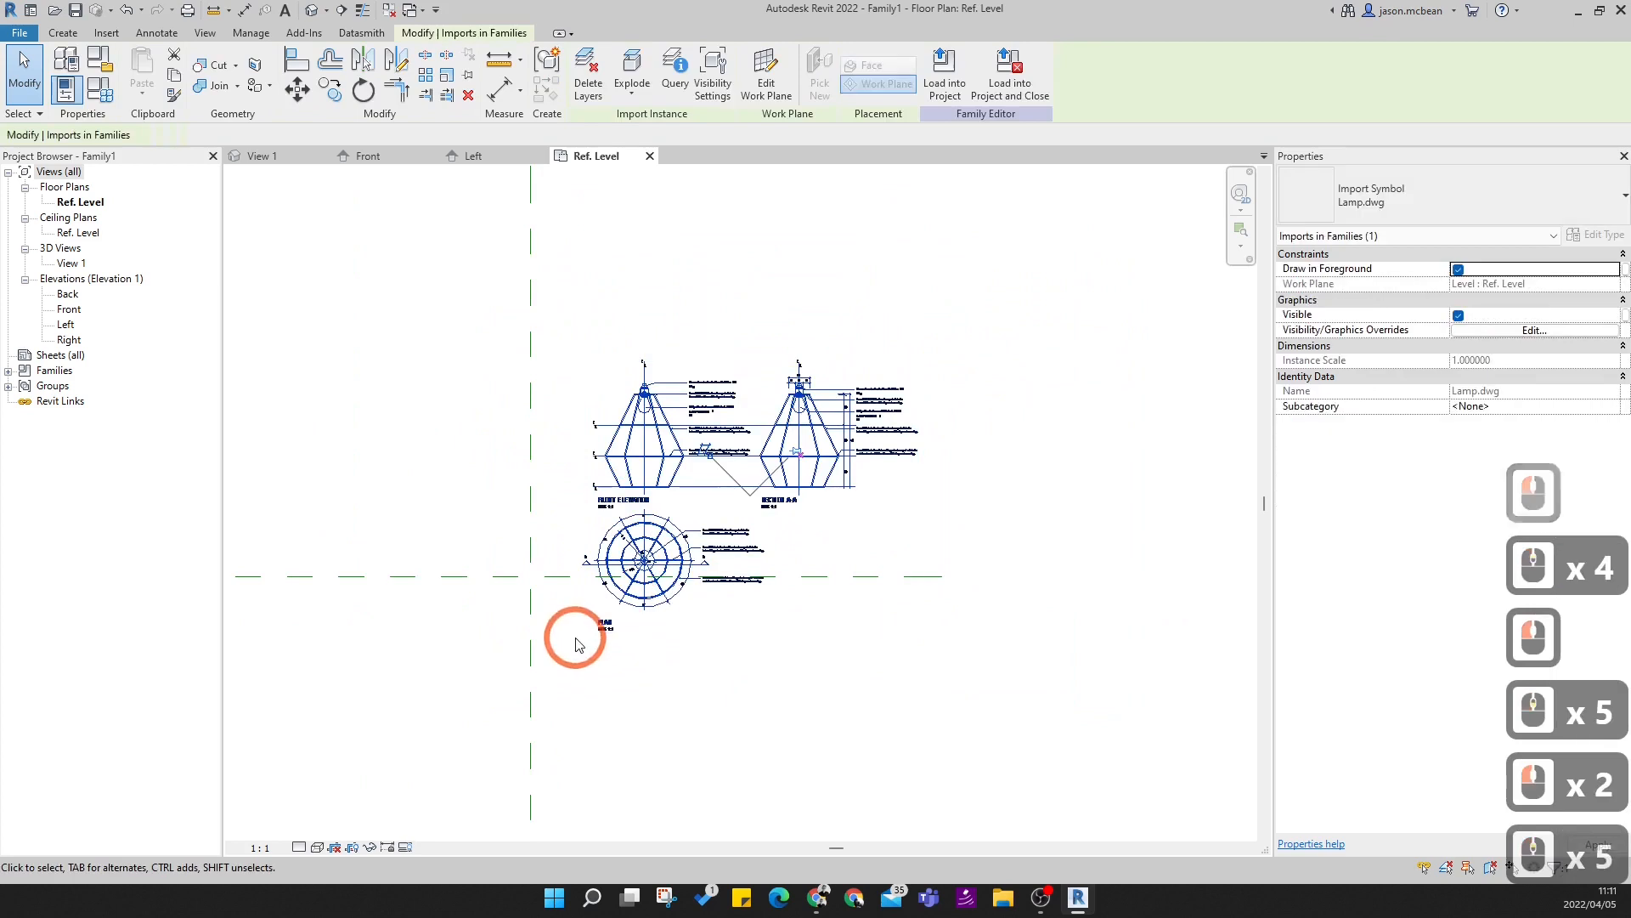
pyautogui.scroll(-5, 829, 474)
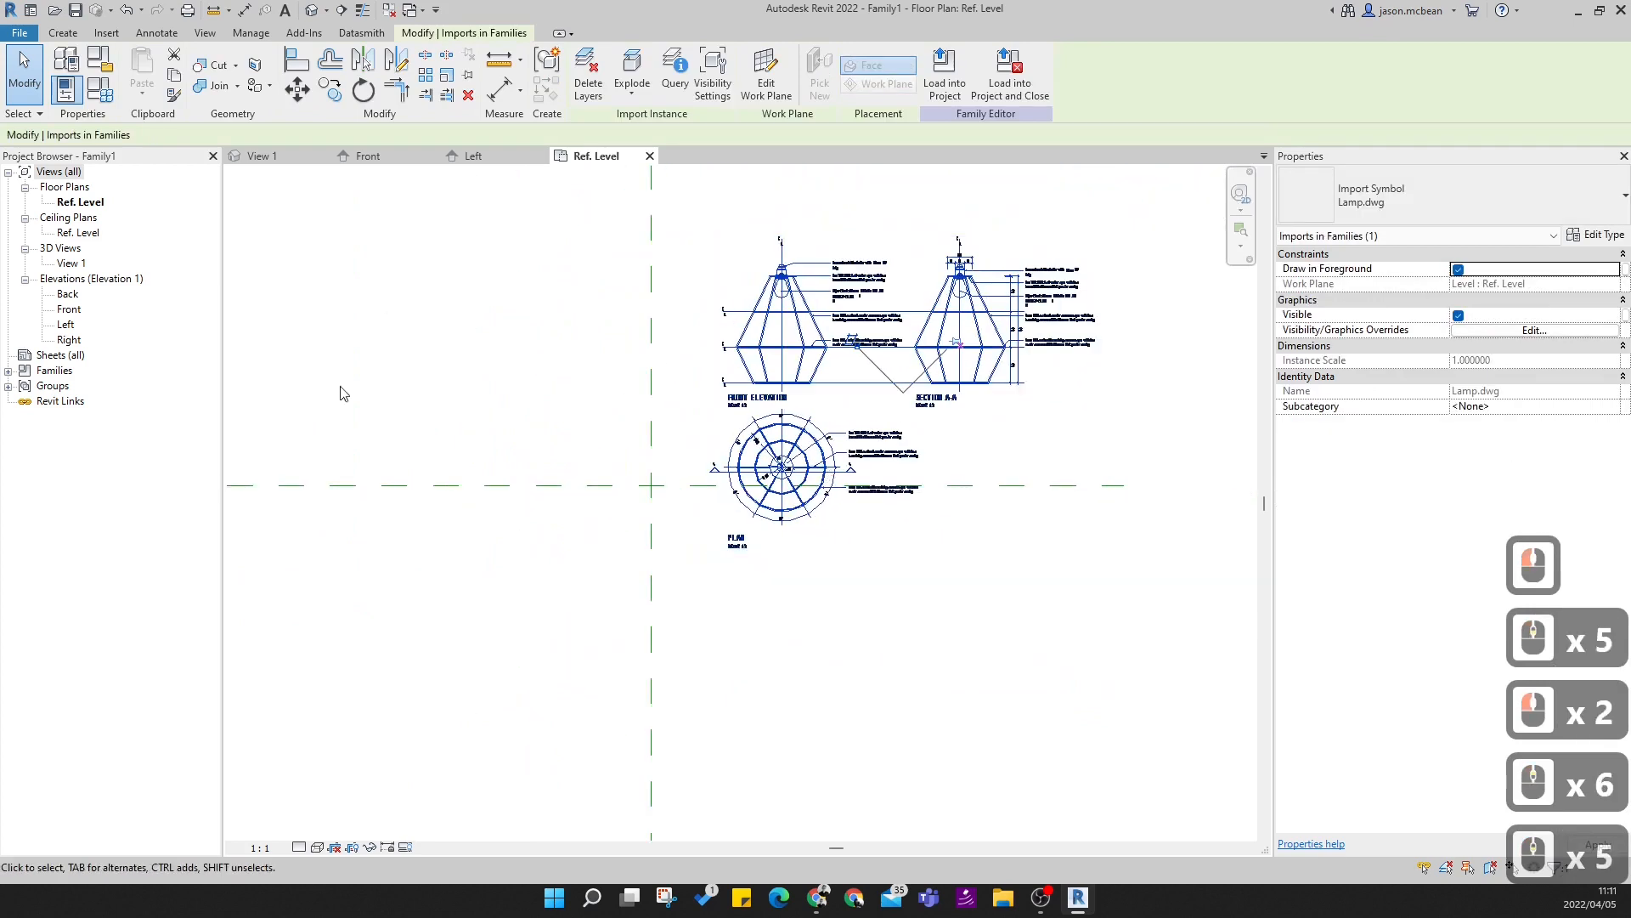
# - Check the Front elevation for the drawing, return to Ref. Level and copy the imported lamp drawing to the clipboard
pyautogui.doubleClick(71, 309)
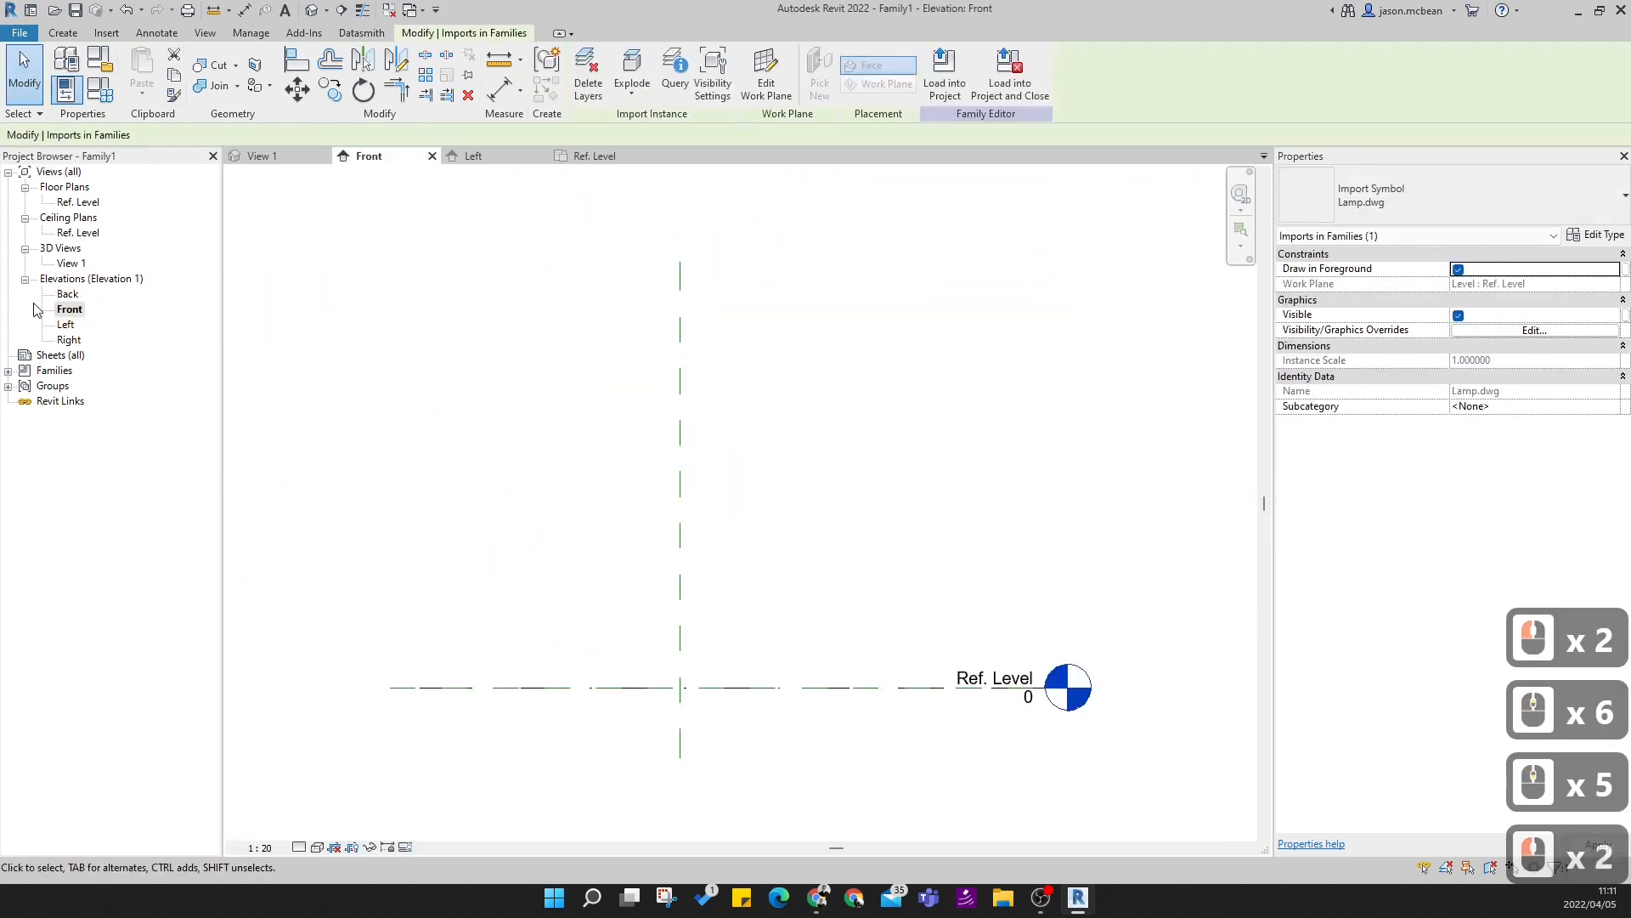
pyautogui.doubleClick(81, 203)
pyautogui.click(975, 400)
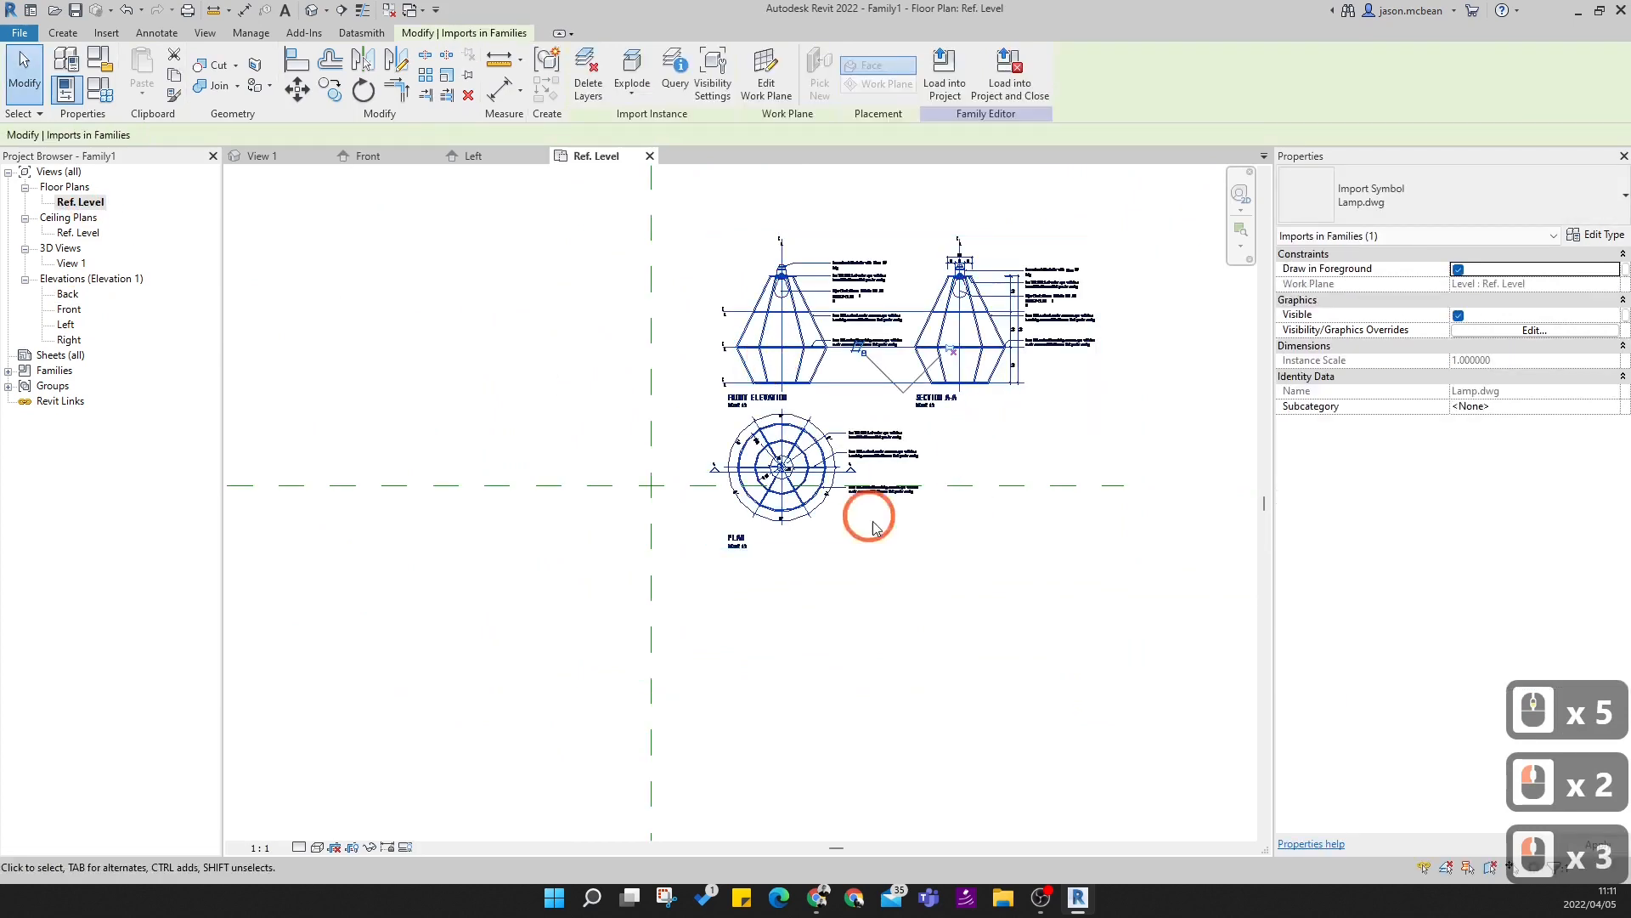
pyautogui.hotkey('ctrl', 'c')
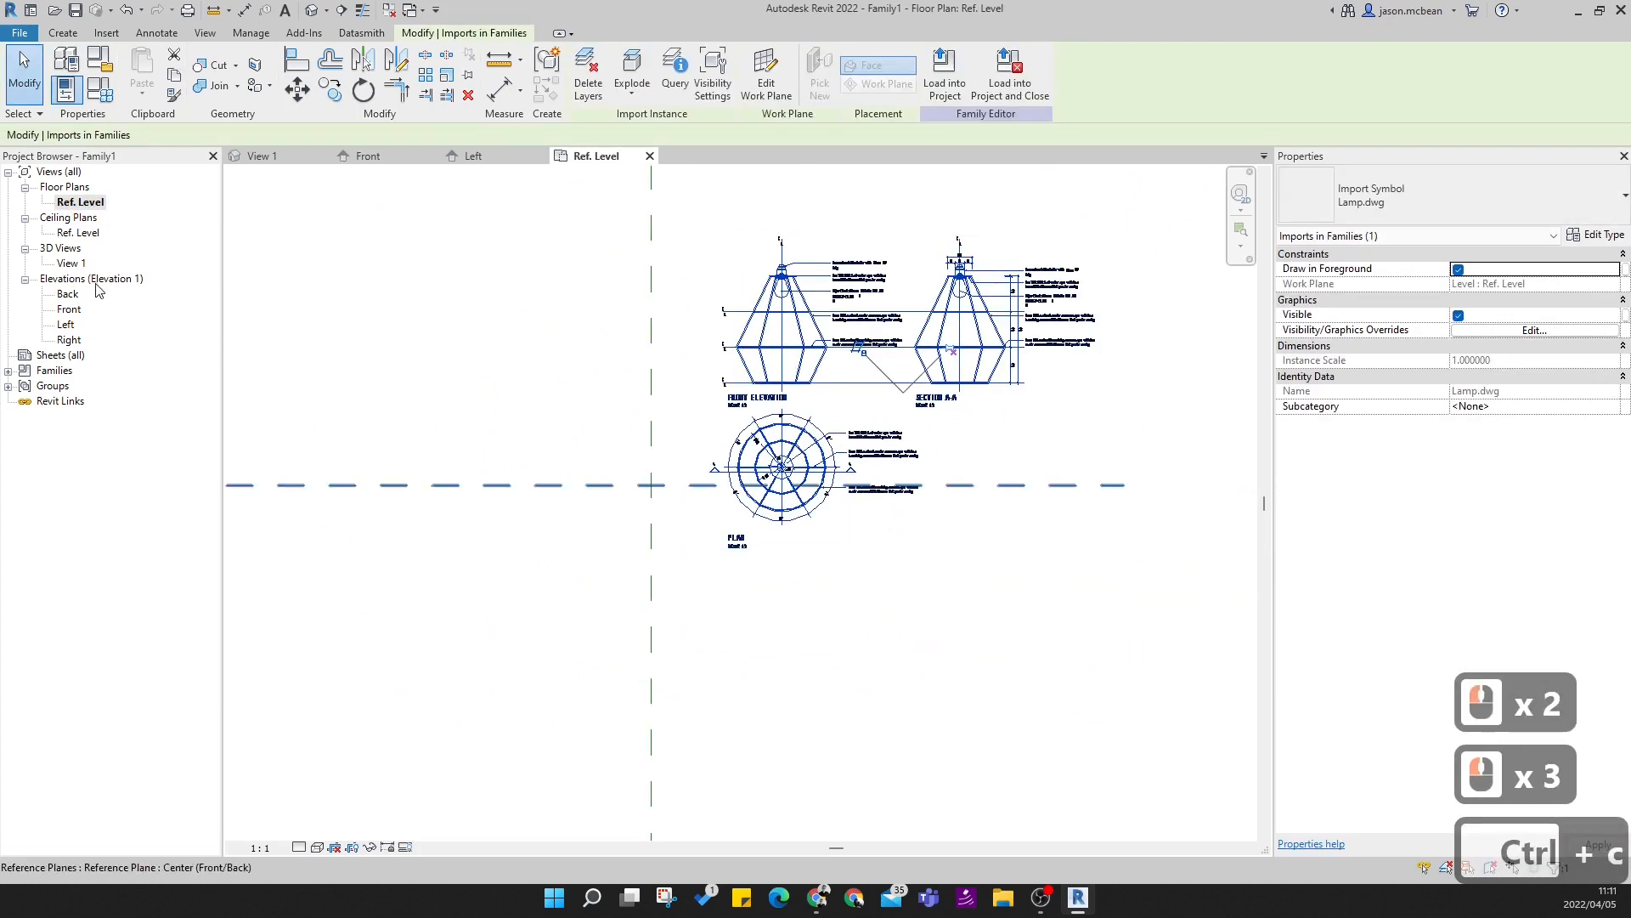
# - Try to paste the copied lamp drawing into the Front elevation near the intersection of the reference plane and Ref. Level
pyautogui.doubleClick(68, 309)
pyautogui.hotkey('ctrl', 'v')
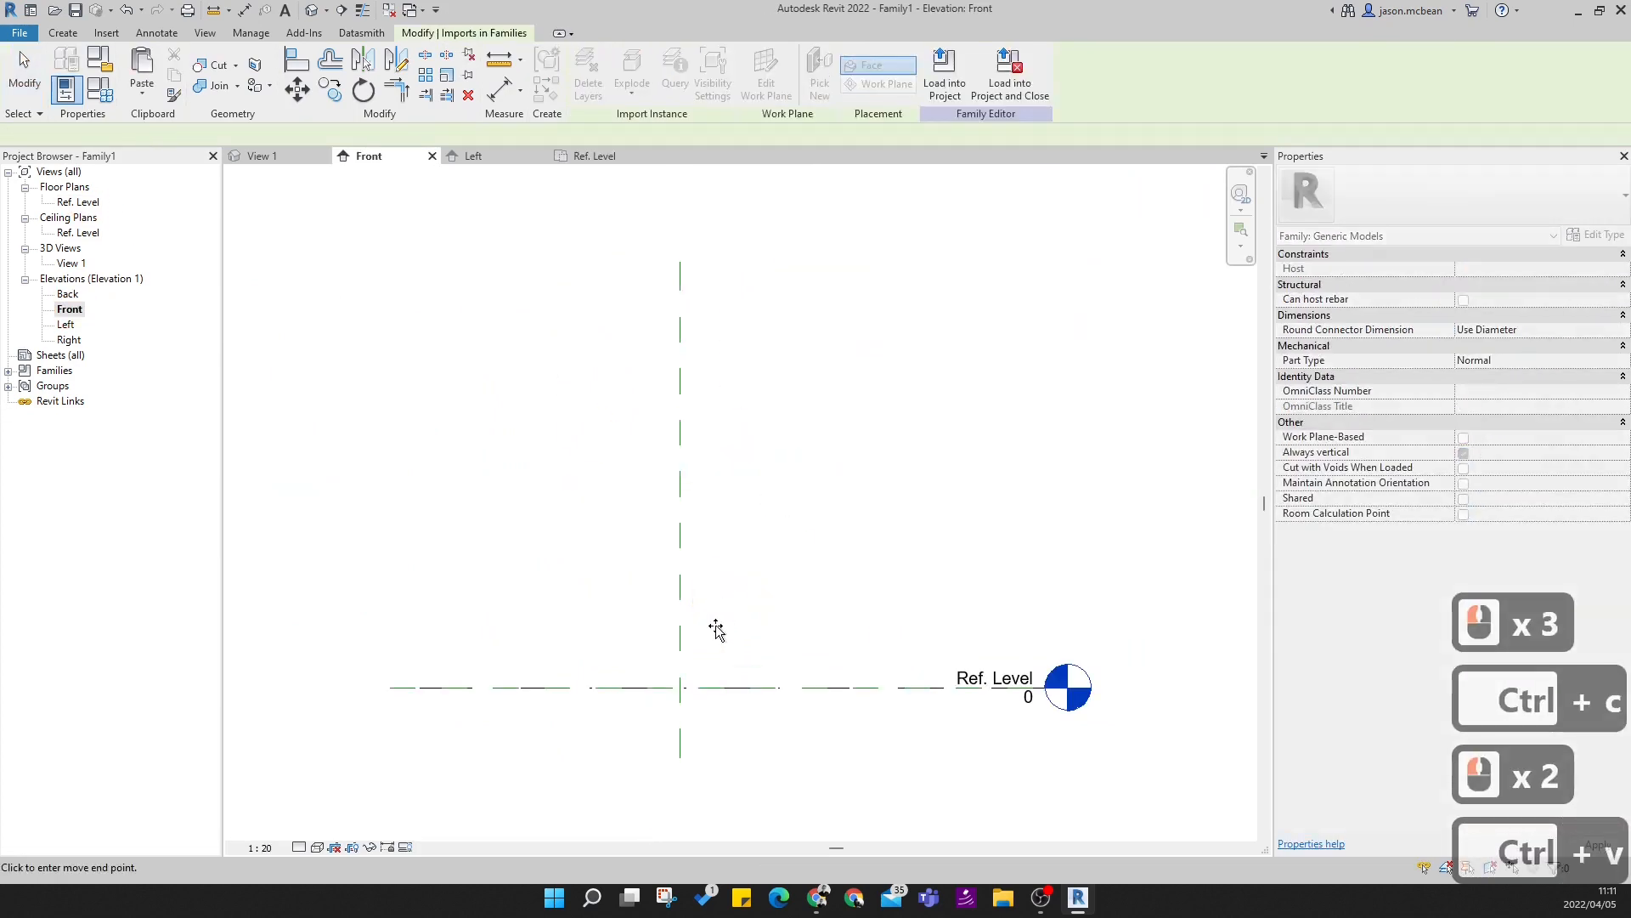
pyautogui.scroll(5, 671, 640)
pyautogui.scroll(-13, 731, 553)
pyautogui.scroll(7, 709, 588)
pyautogui.scroll(7, 709, 588)
pyautogui.click(711, 657)
pyautogui.scroll(-6, 765, 626)
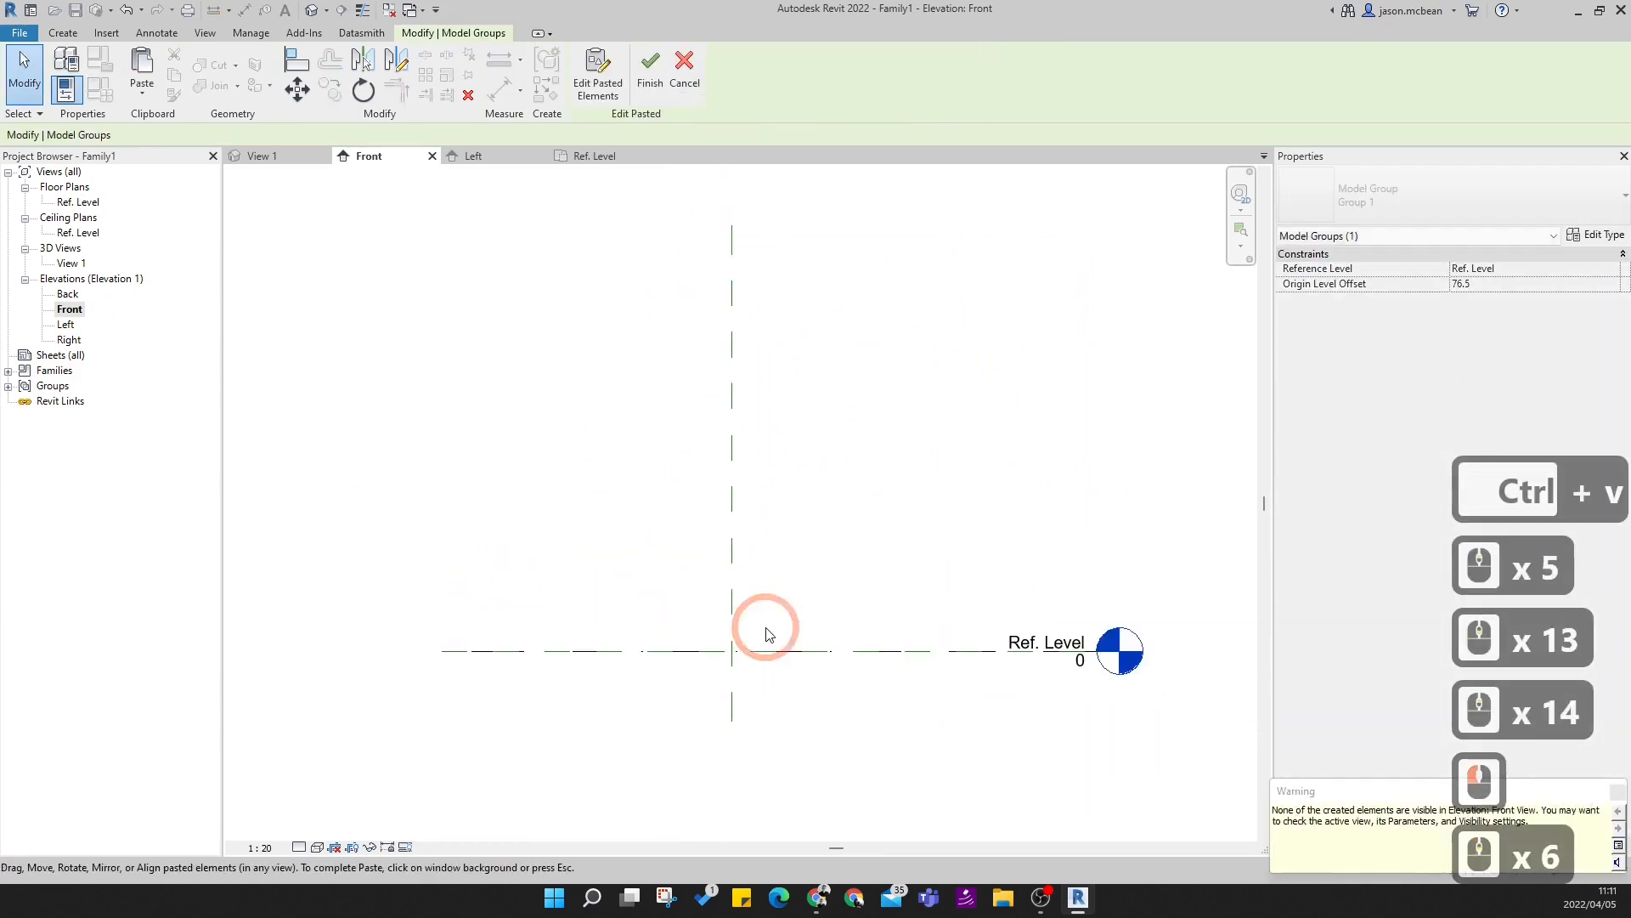
pyautogui.click(776, 664)
pyautogui.keyDown('ctrl'); pyautogui.moveTo(732, 717); pyautogui.dragTo(659, 521, button='middle'); pyautogui.keyUp('ctrl')
pyautogui.scroll(8, 727, 564)
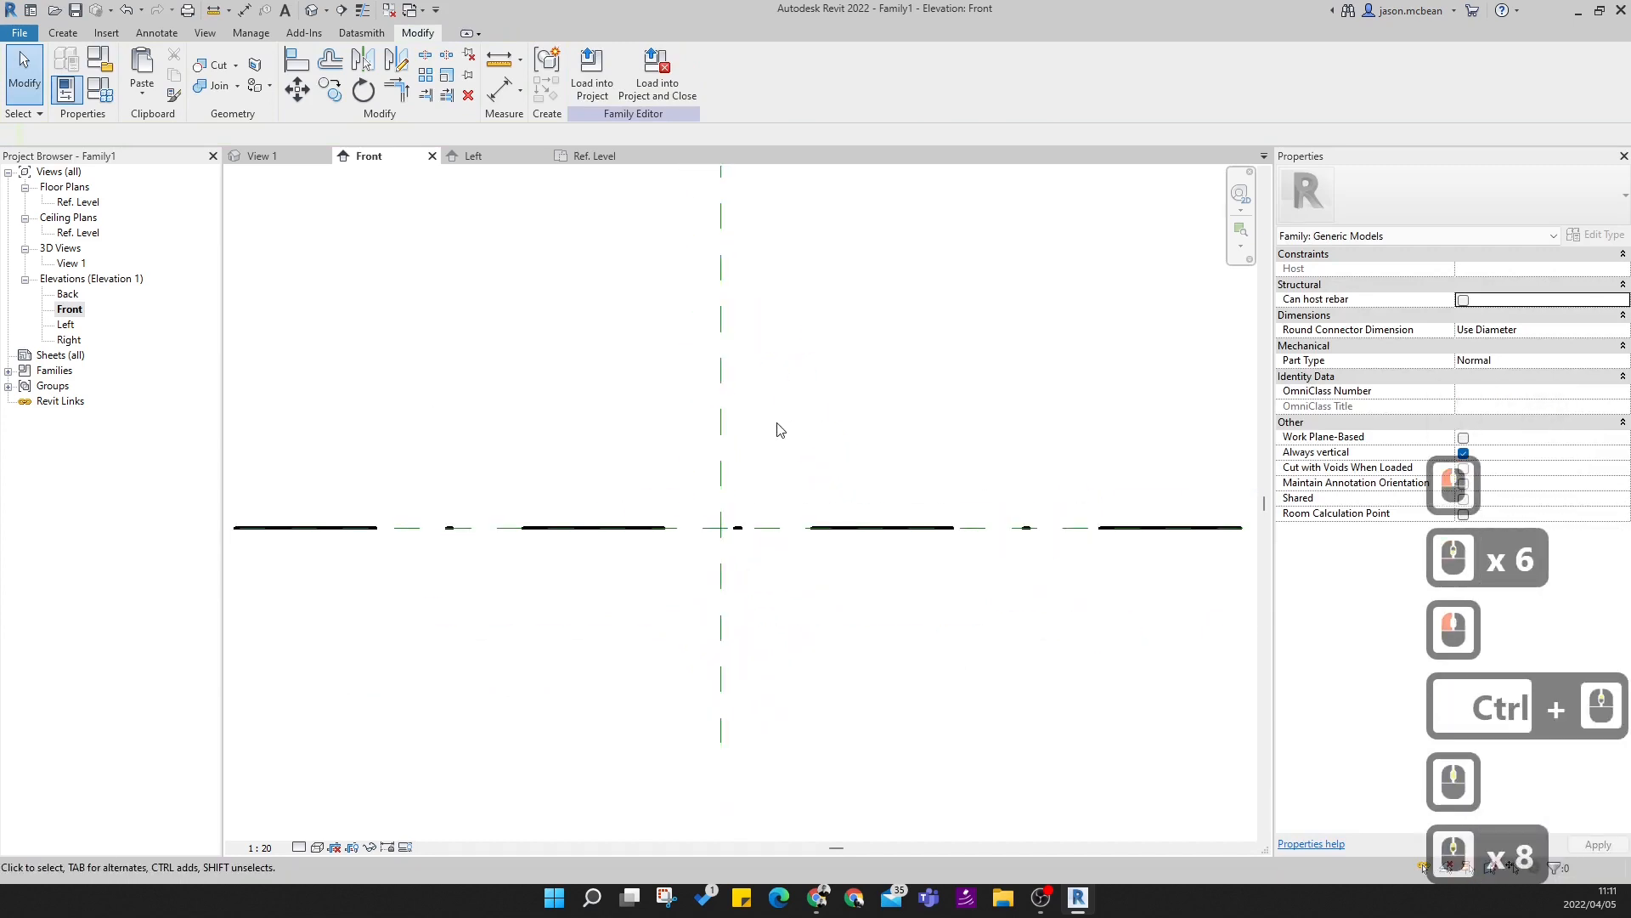
pyautogui.scroll(-6, 777, 424)
pyautogui.moveTo(823, 423); pyautogui.dragTo(739, 505, button='middle')
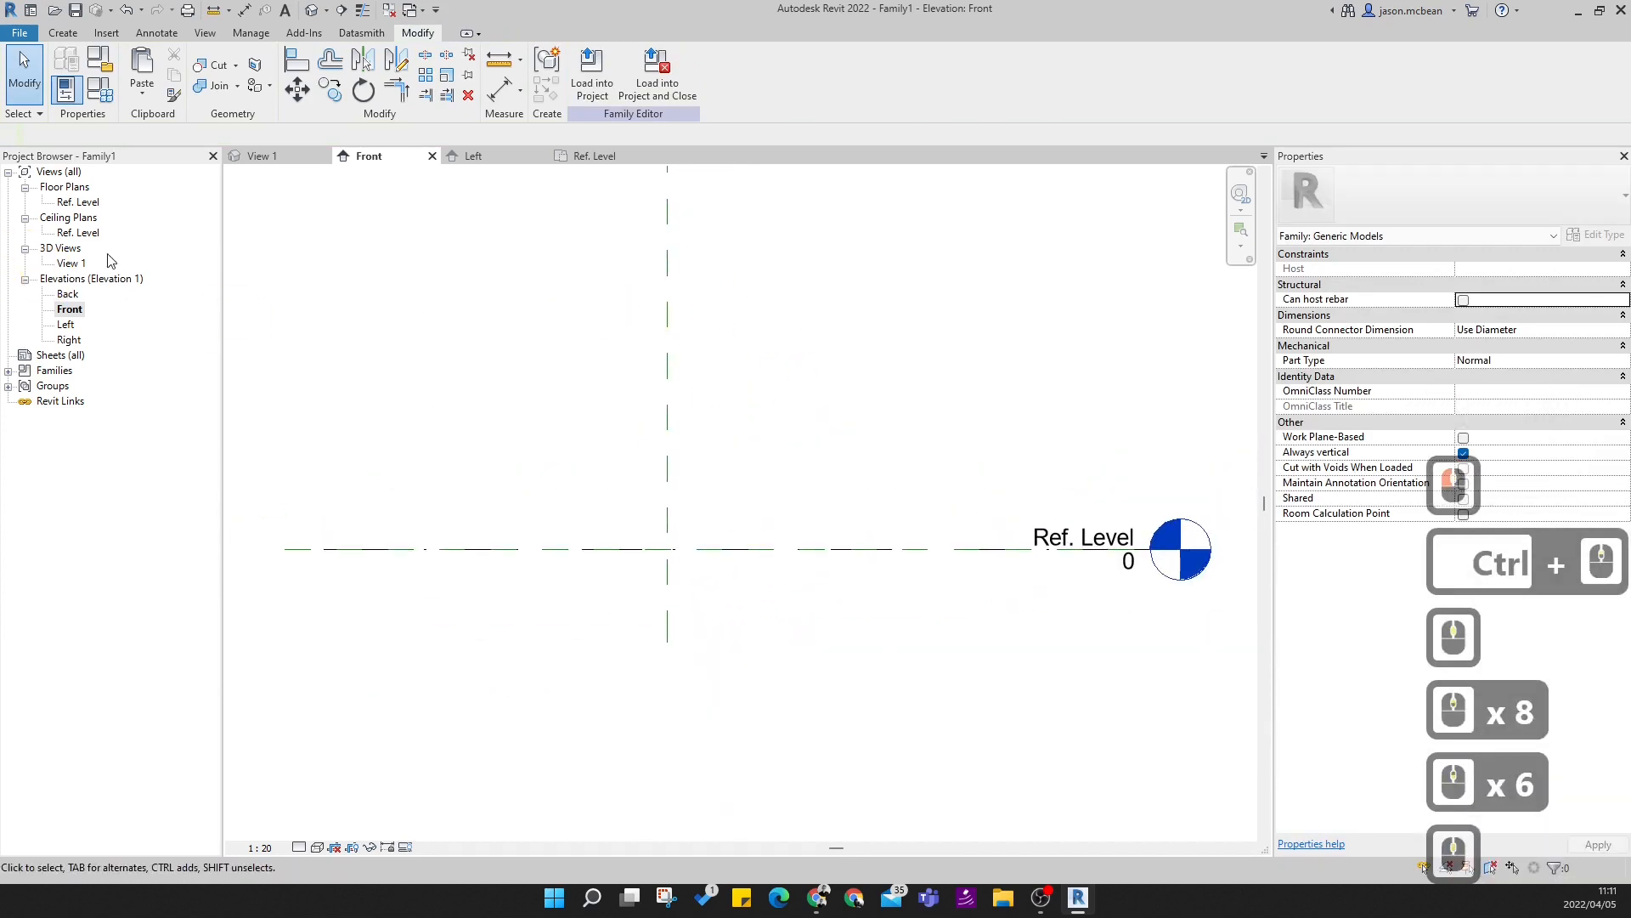
# - Return to the Ref. Level plan, select the pasted copy of the lamp drawing and inspect its work plane options
pyautogui.doubleClick(72, 201)
pyautogui.scroll(-5, 841, 518)
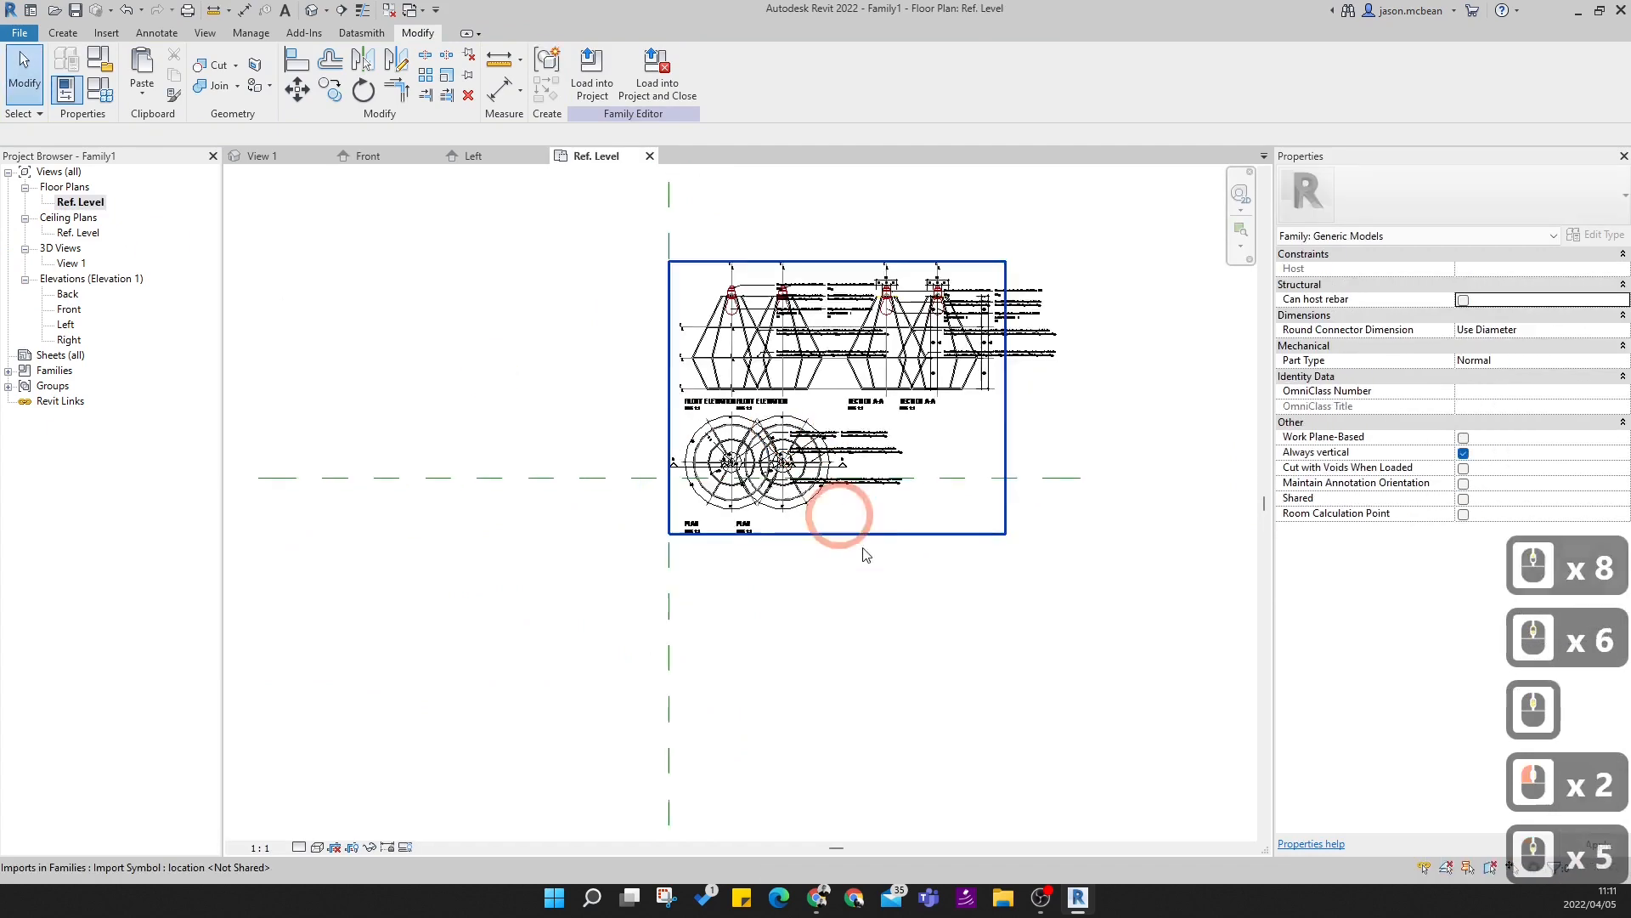
pyautogui.click(858, 558)
pyautogui.scroll(6, 747, 455)
pyautogui.click(747, 456)
pyautogui.moveTo(747, 455)
pyautogui.mouseDown(button='middle')
pyautogui.moveTo(585, 574)
pyautogui.moveTo(577, 628)
pyautogui.mouseUp(button='middle')
pyautogui.click(761, 464)
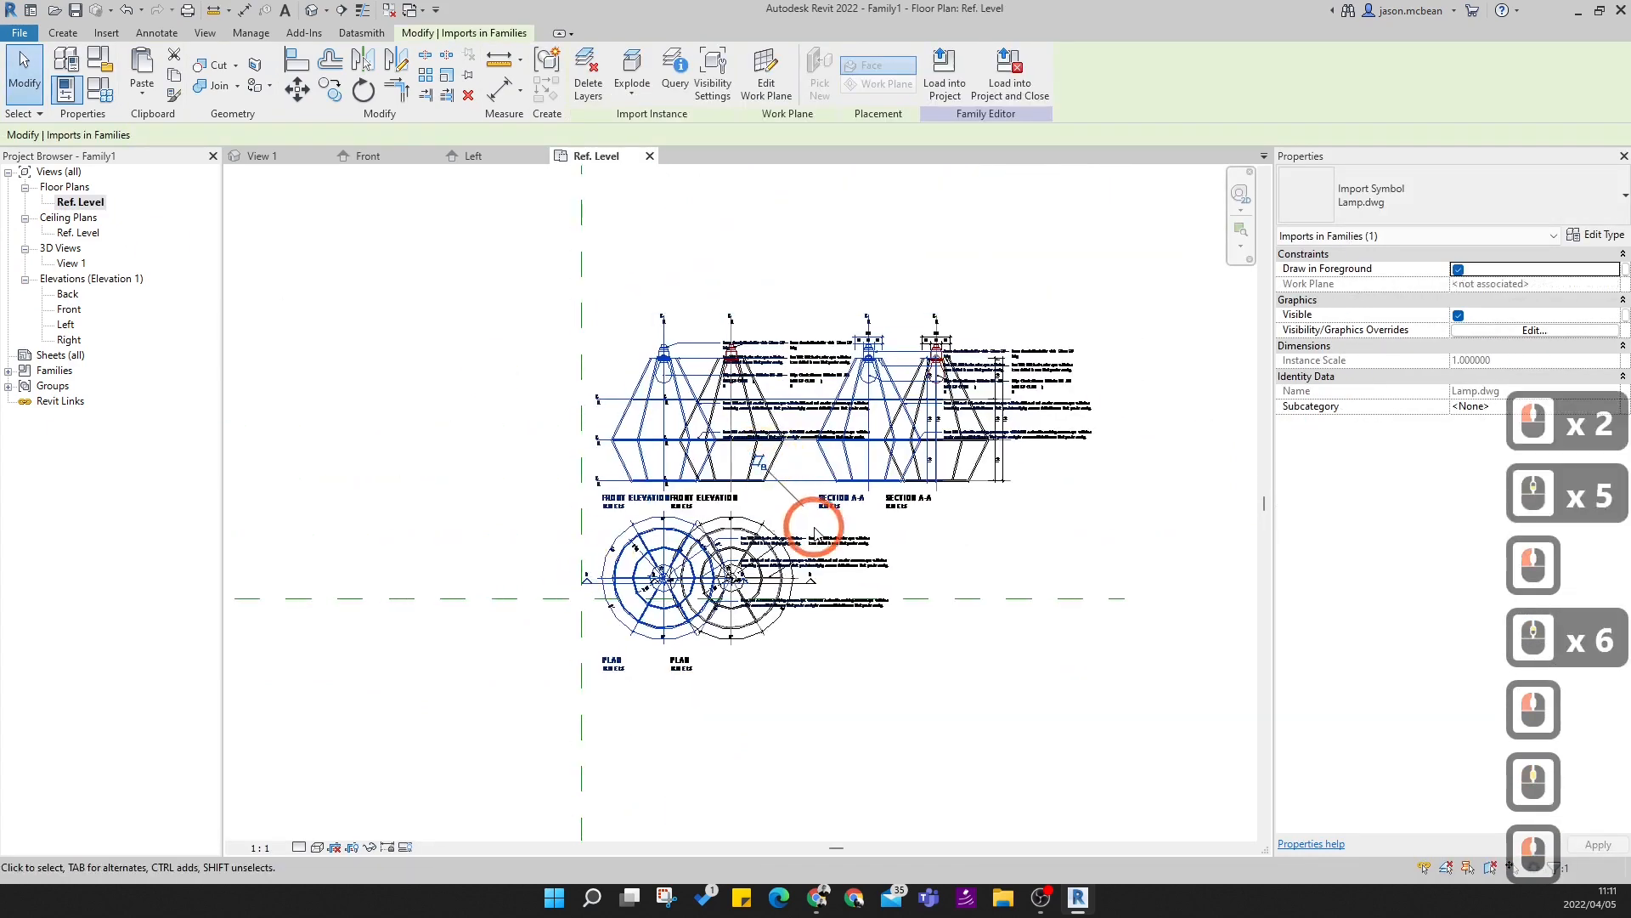
pyautogui.click(767, 472)
pyautogui.rightClick(763, 471)
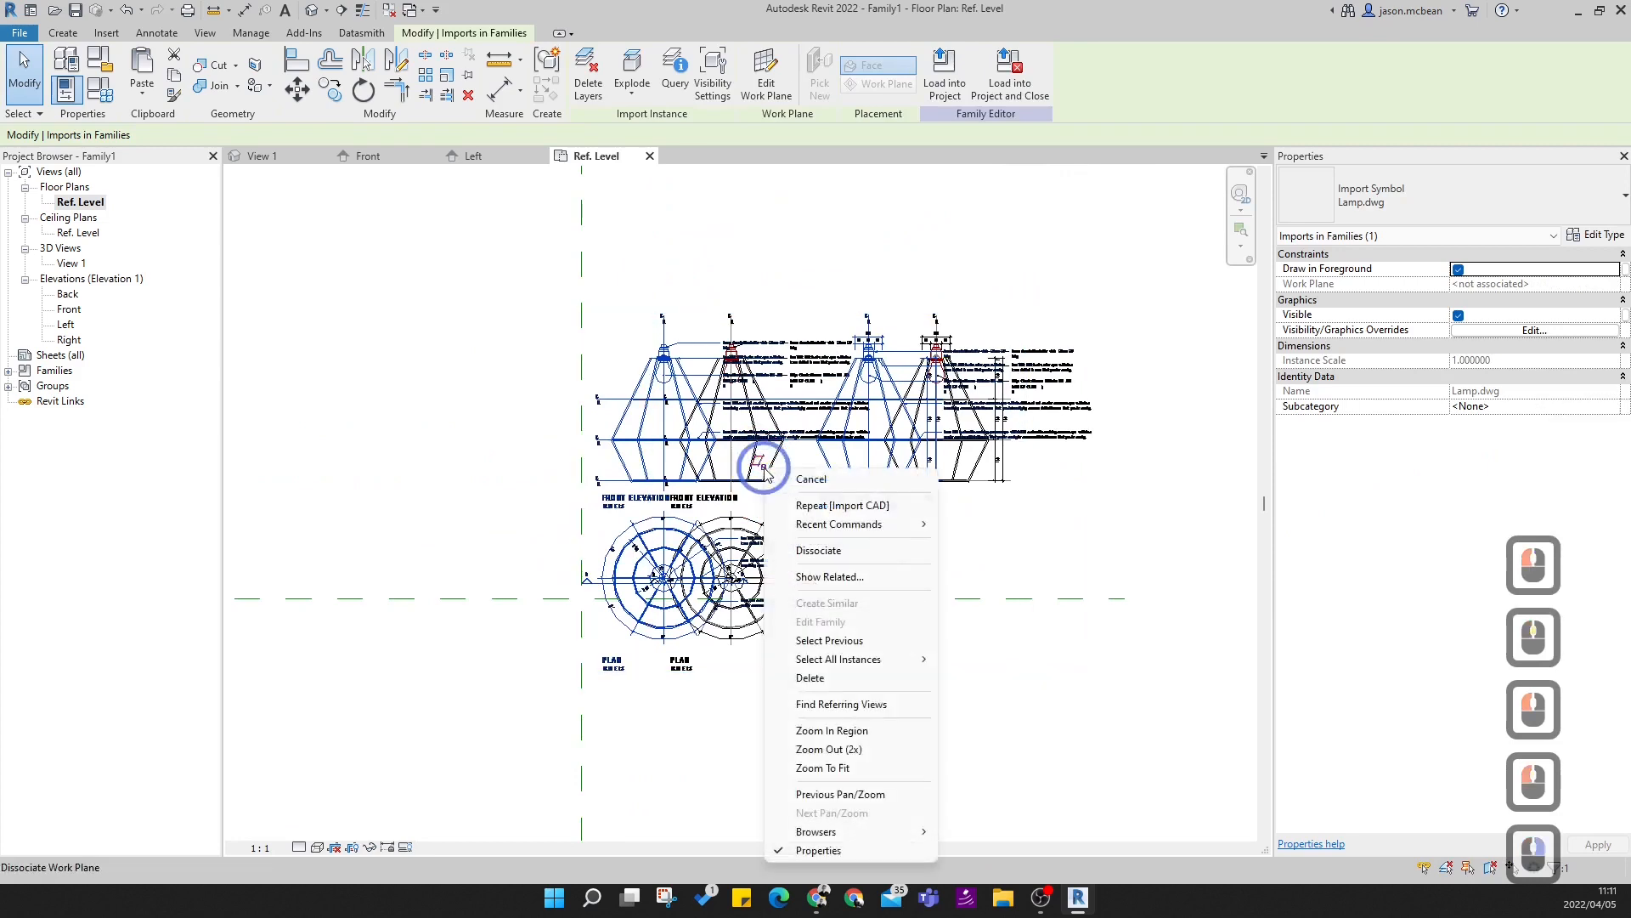
pyautogui.click(759, 468)
pyautogui.click(1038, 526)
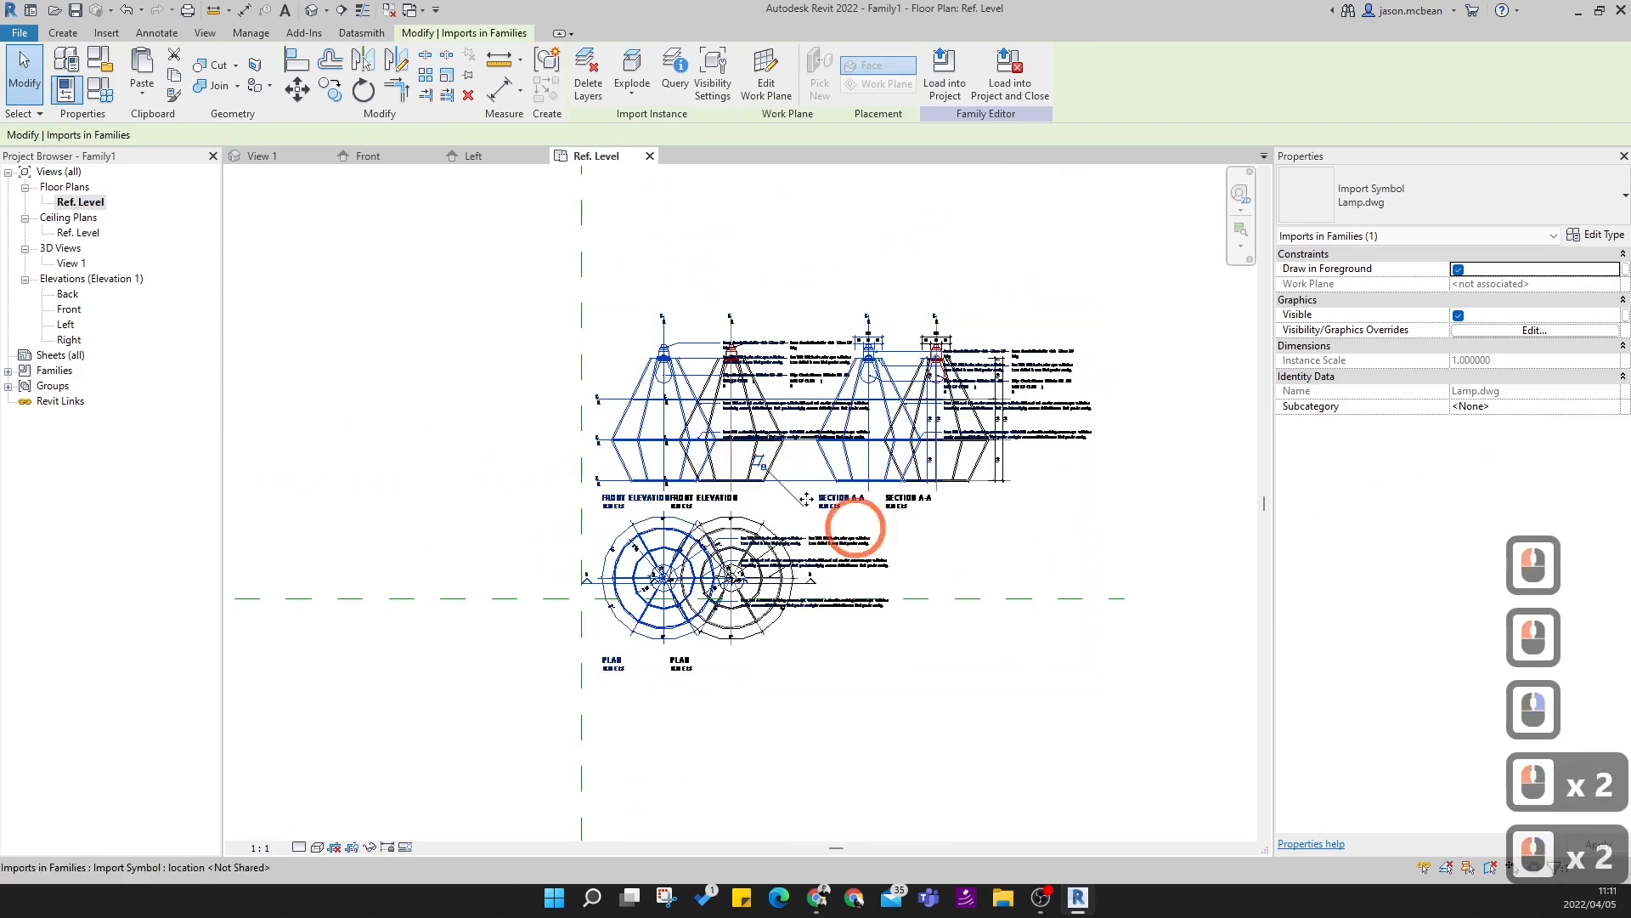
pyautogui.click(768, 88)
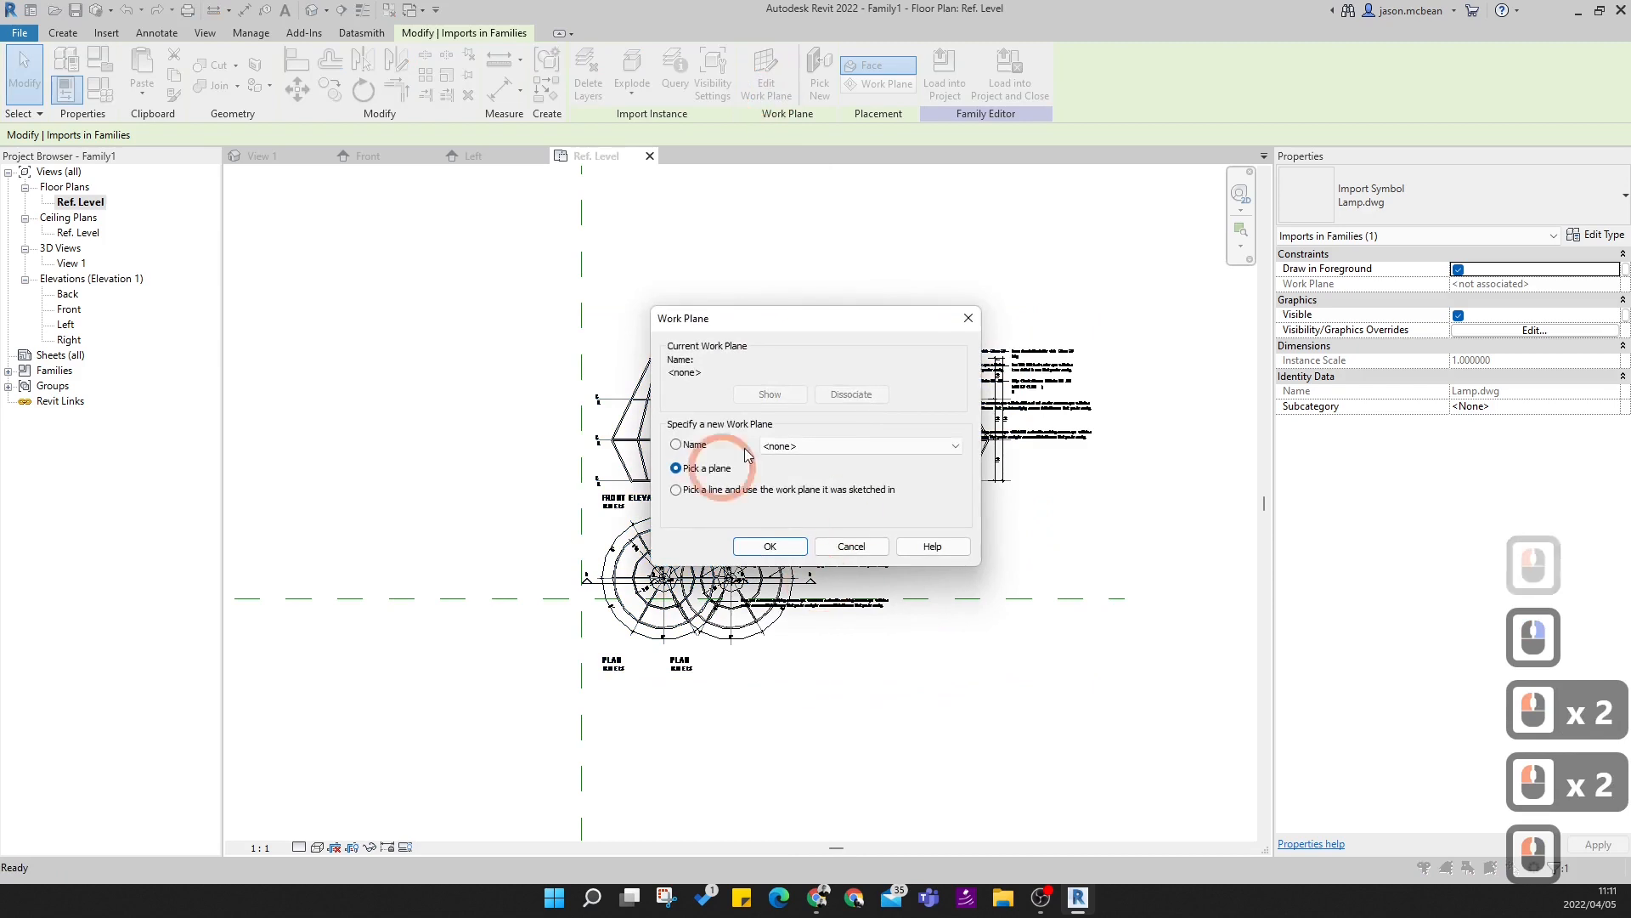
pyautogui.click(863, 443)
pyautogui.click(591, 477)
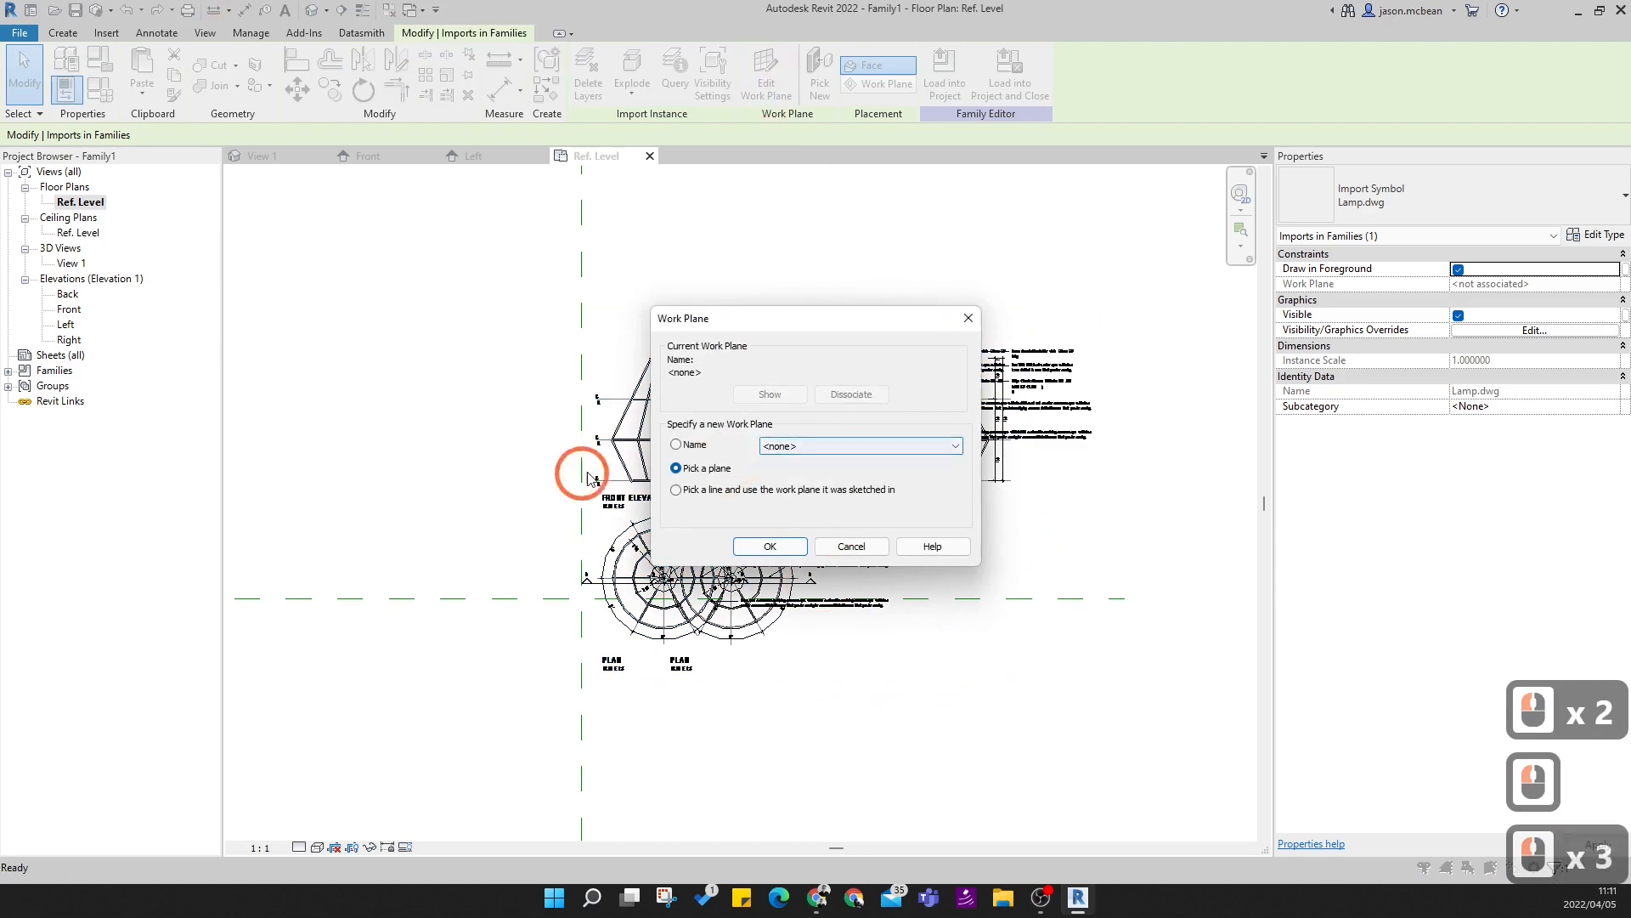
pyautogui.click(676, 490)
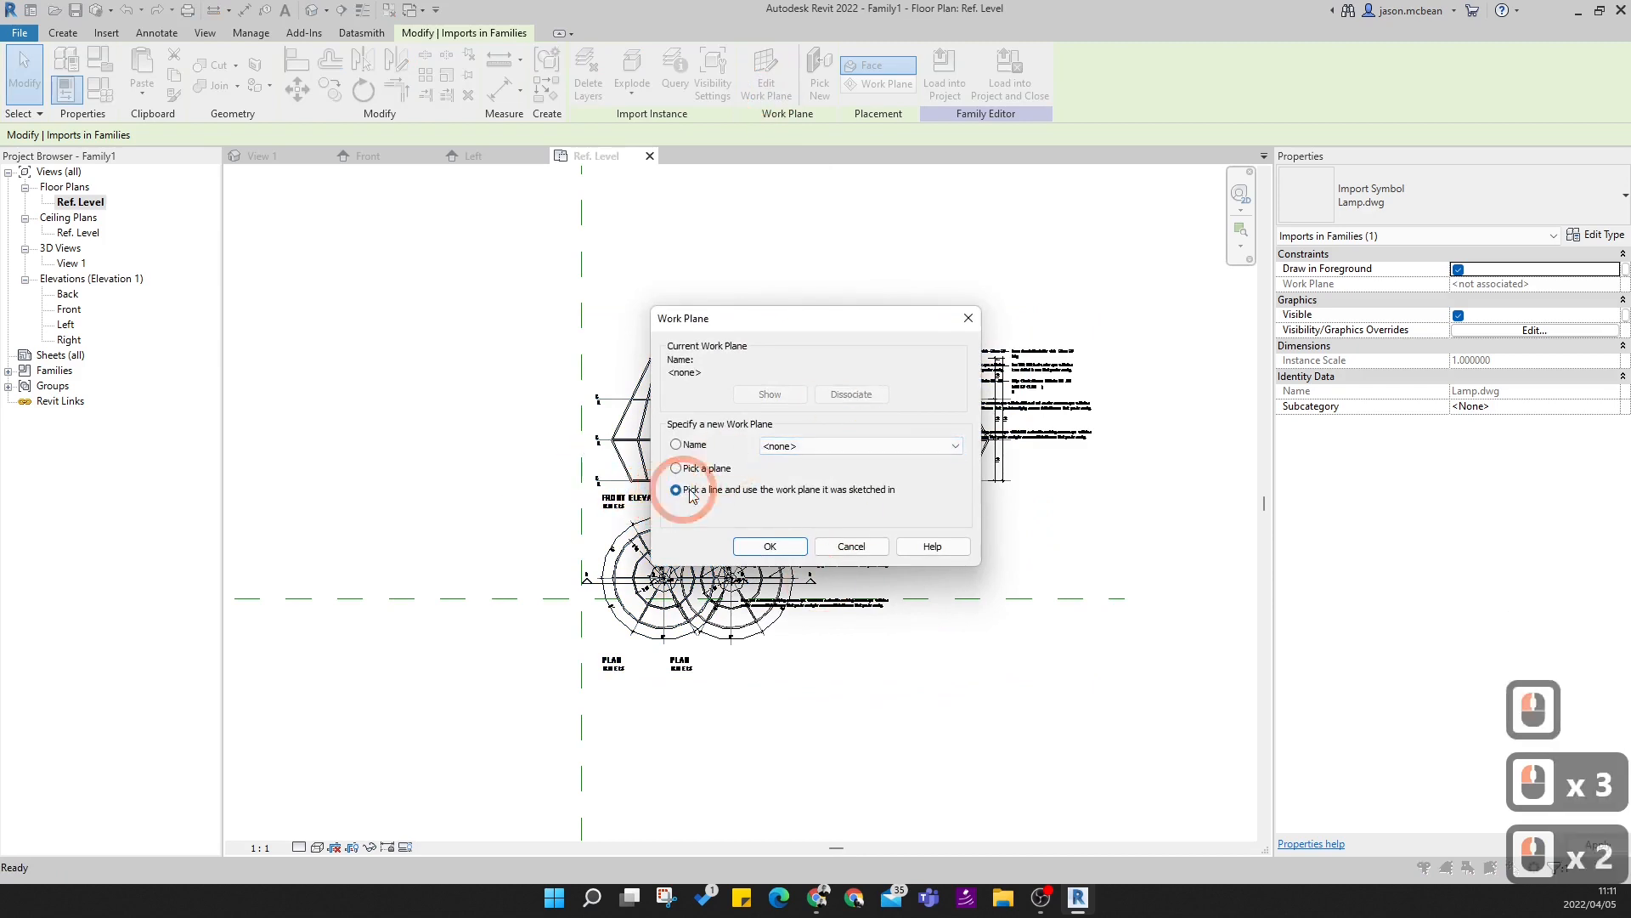
pyautogui.click(856, 544)
# - Delete the pasted duplicate of the lamp drawing from Ref. Level and select the original import
pyautogui.click(729, 533)
pyautogui.click(666, 535)
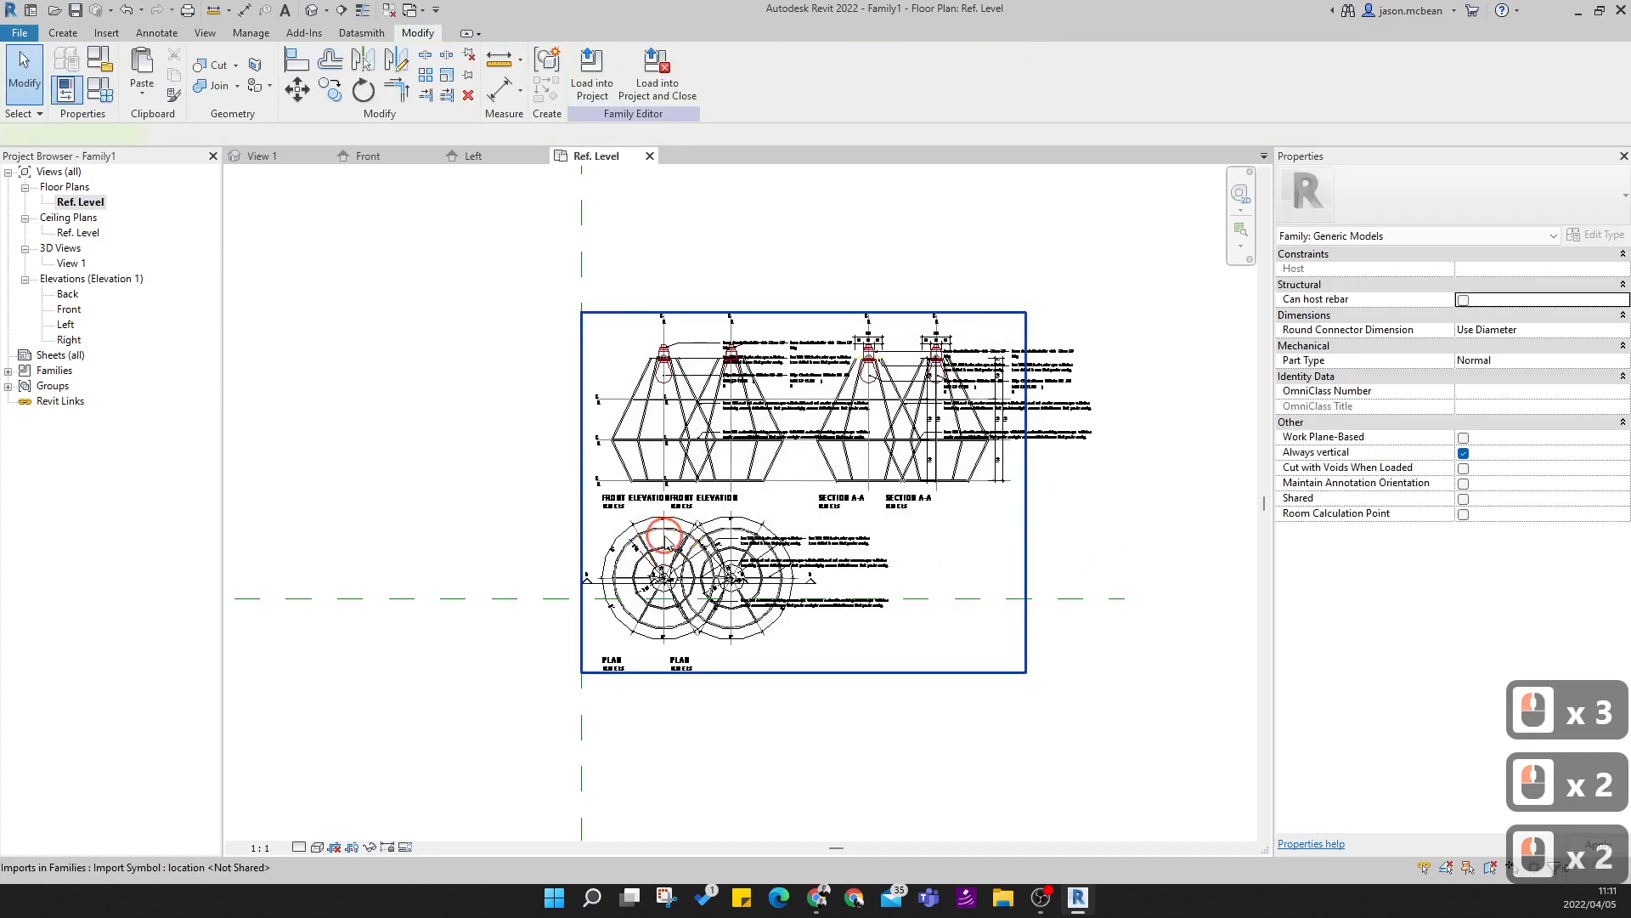
pyautogui.press('Delete')
pyautogui.click(740, 487)
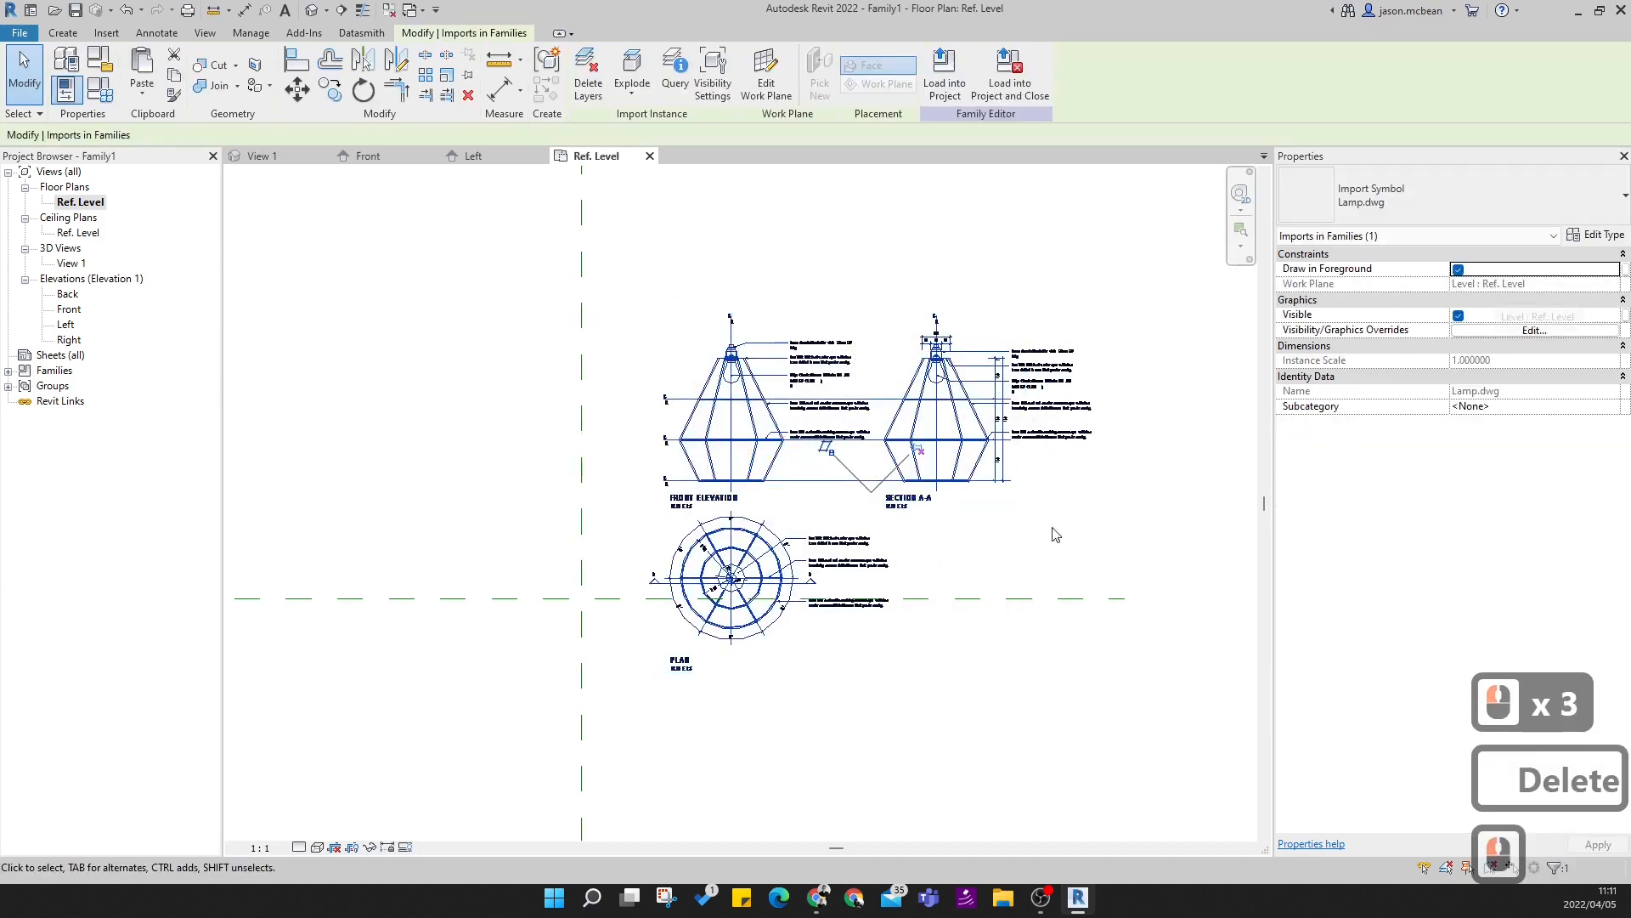
pyautogui.click(1032, 634)
pyautogui.click(789, 511)
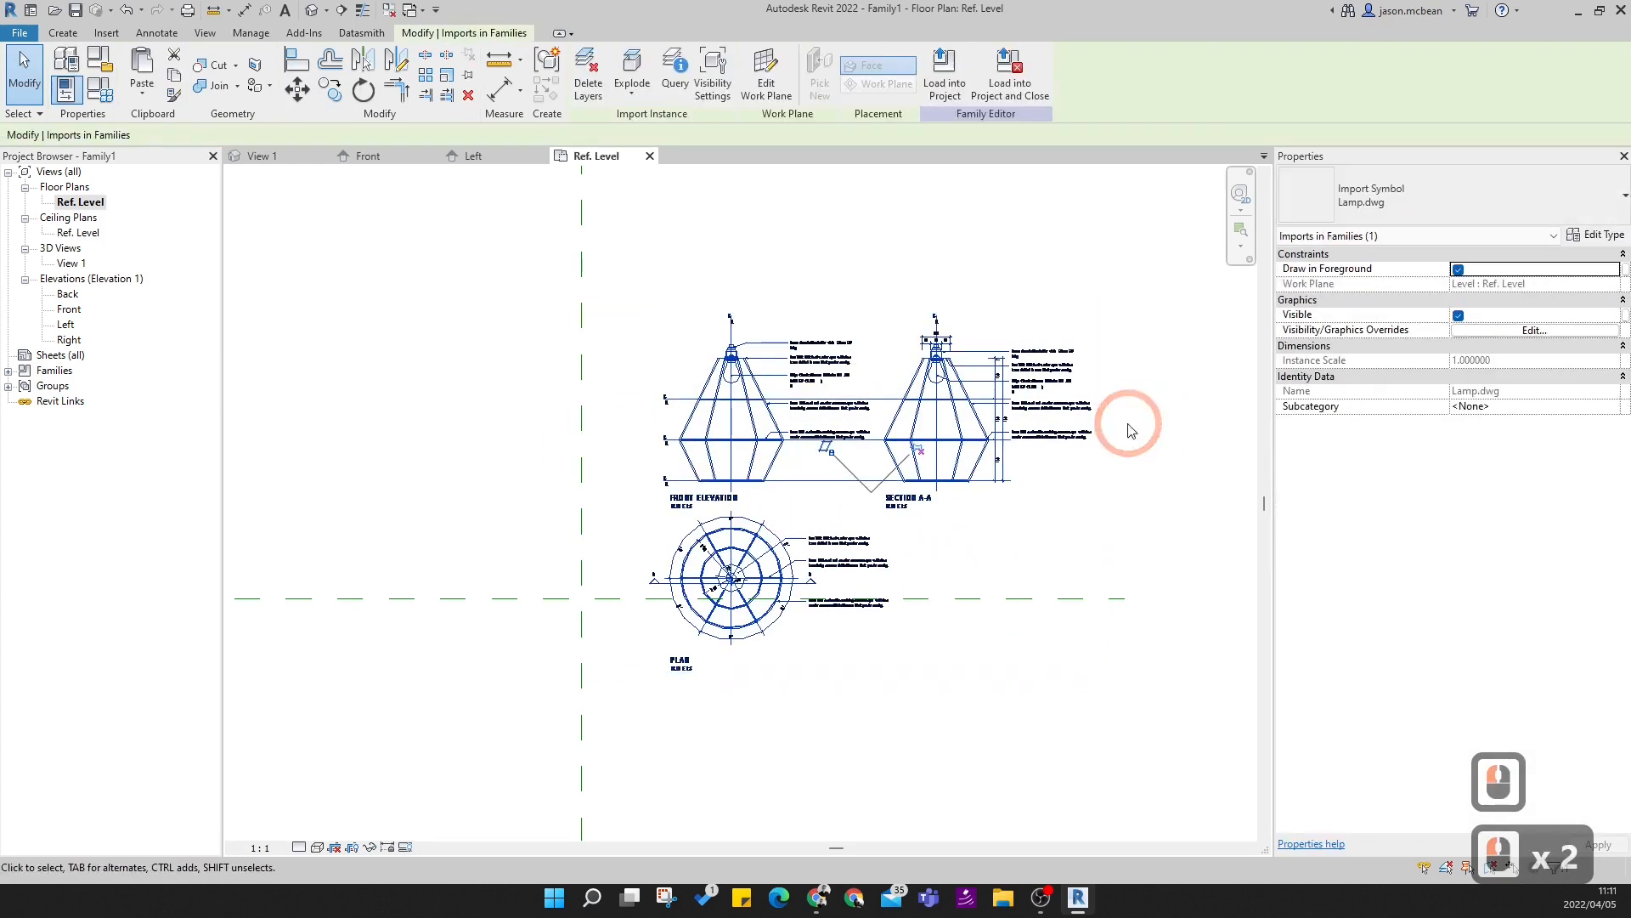
# - Import Lamp.dwg into the Front elevation with the Current view only option enabled
pyautogui.doubleClick(68, 309)
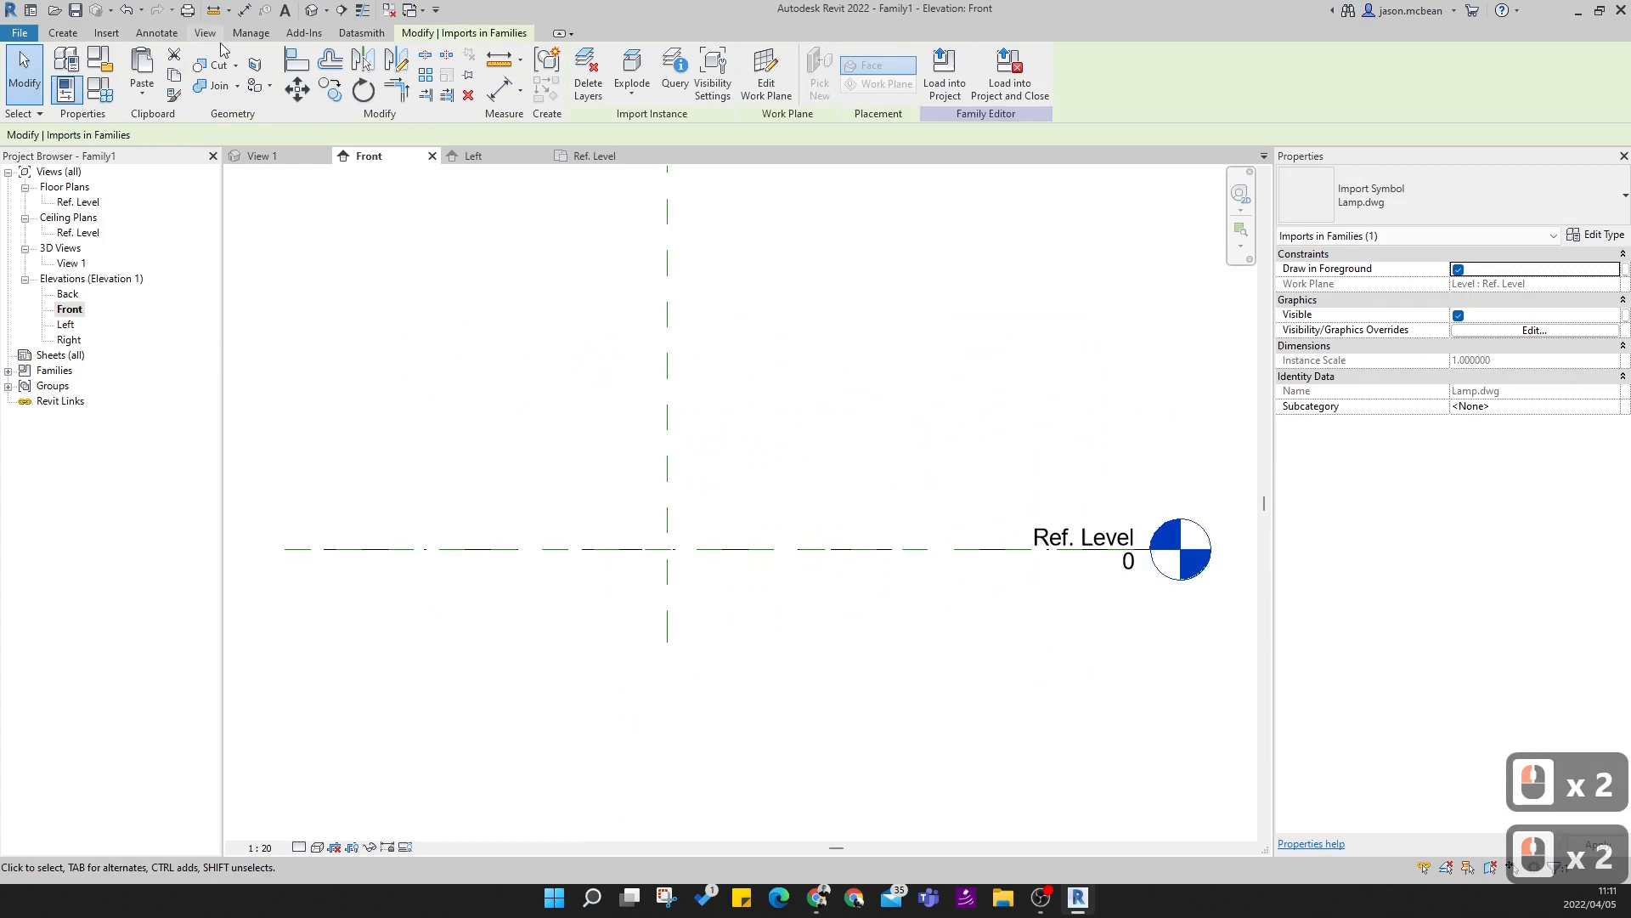
pyautogui.click(102, 34)
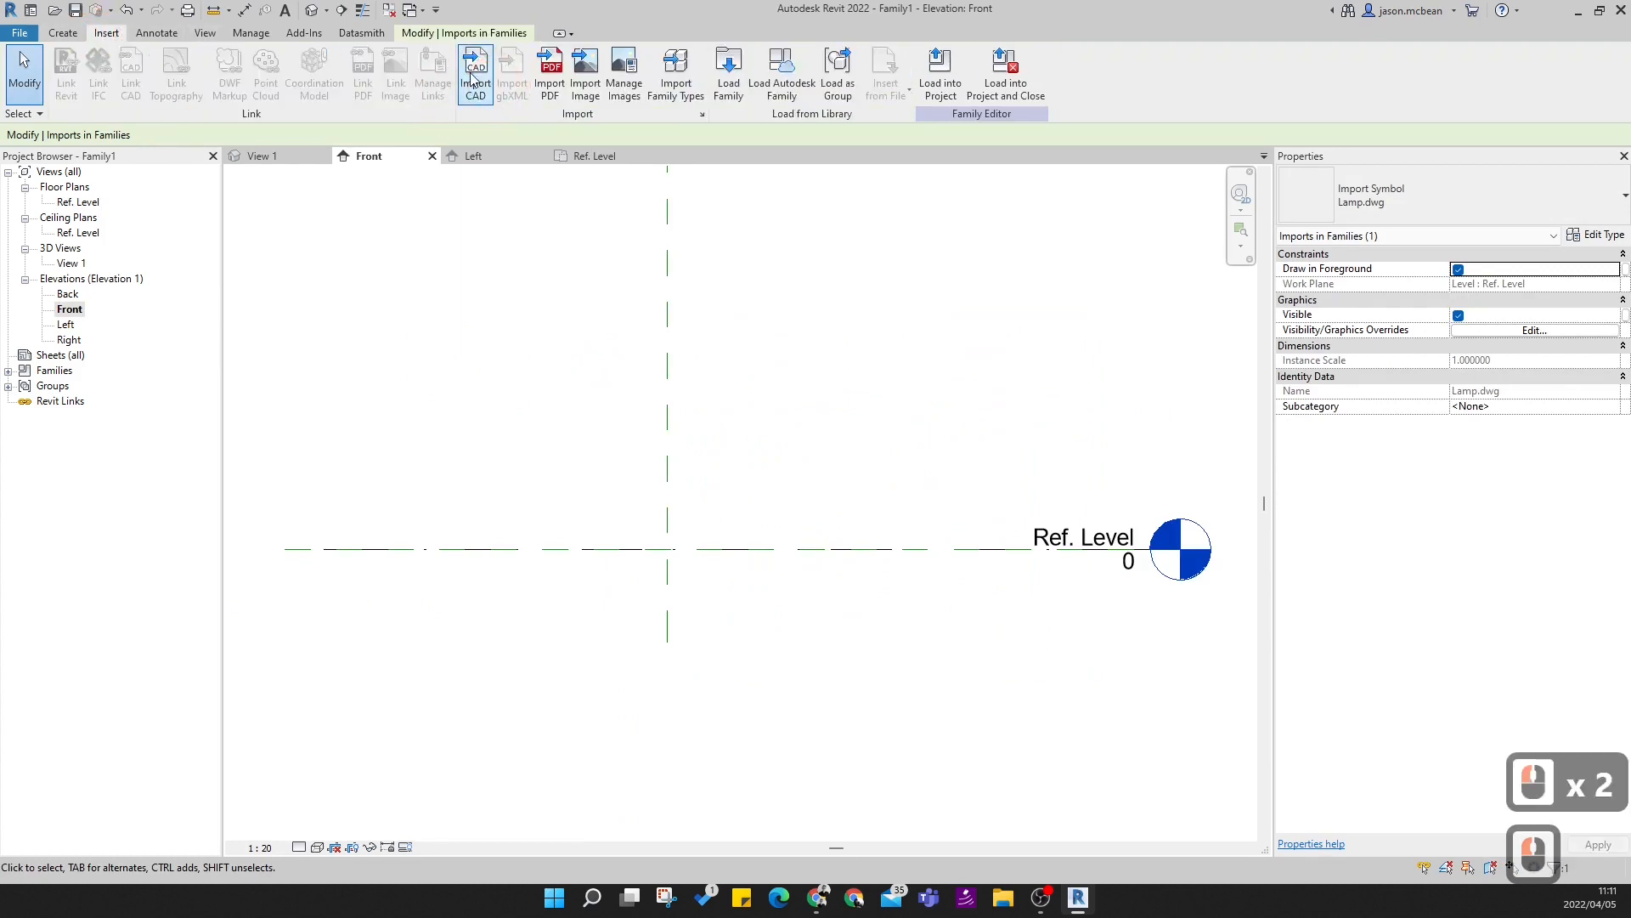
pyautogui.click(477, 82)
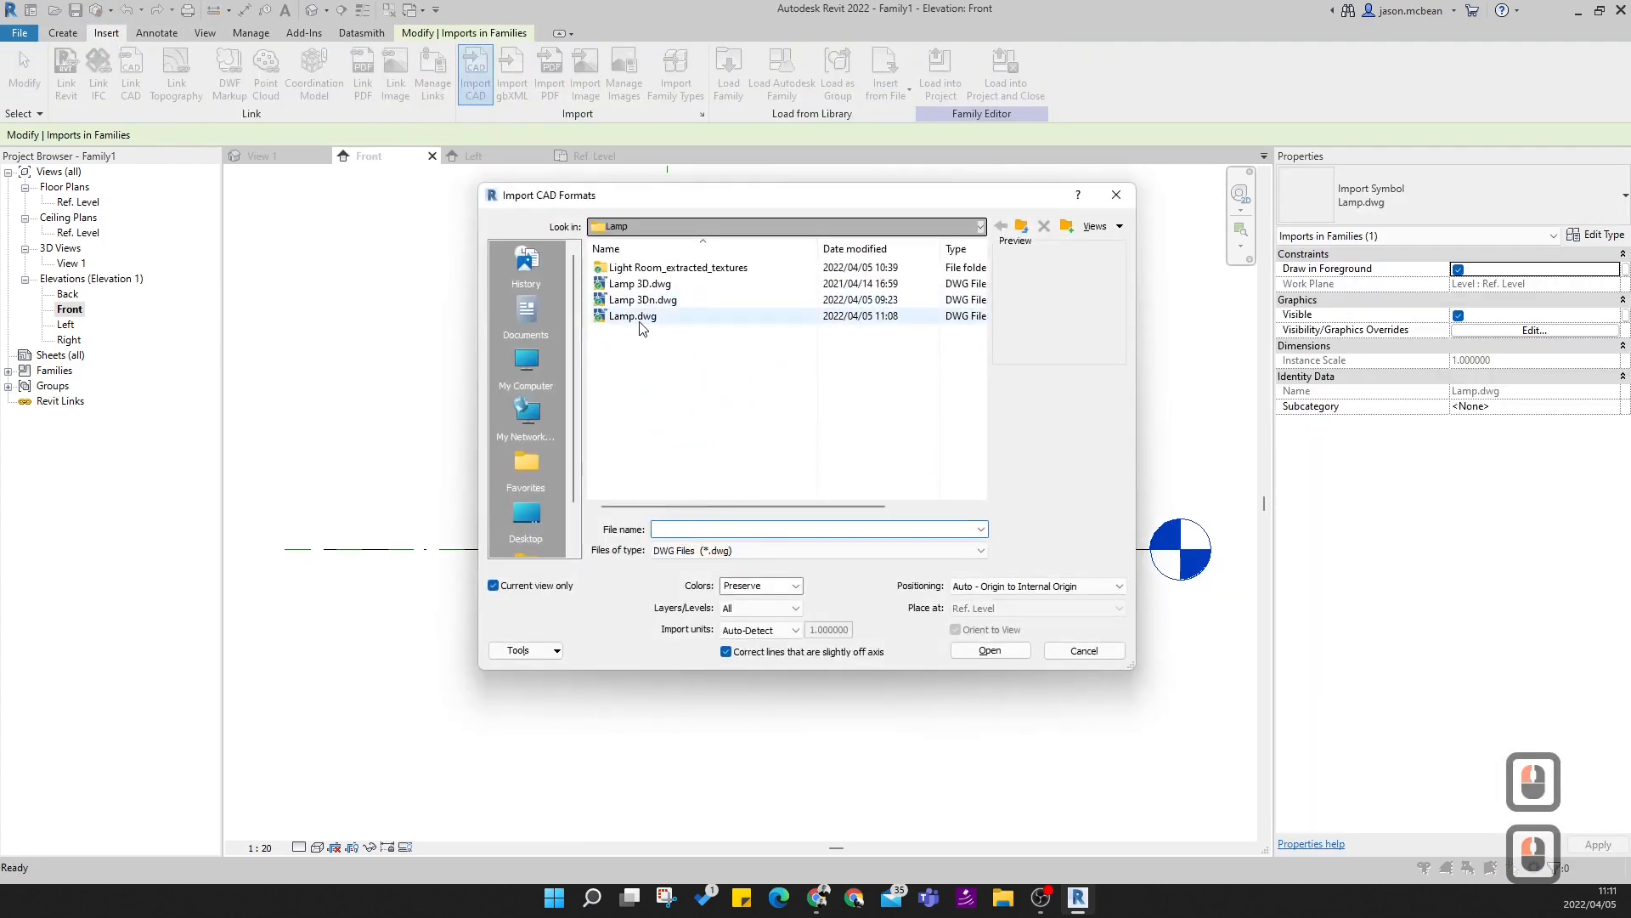
pyautogui.click(639, 323)
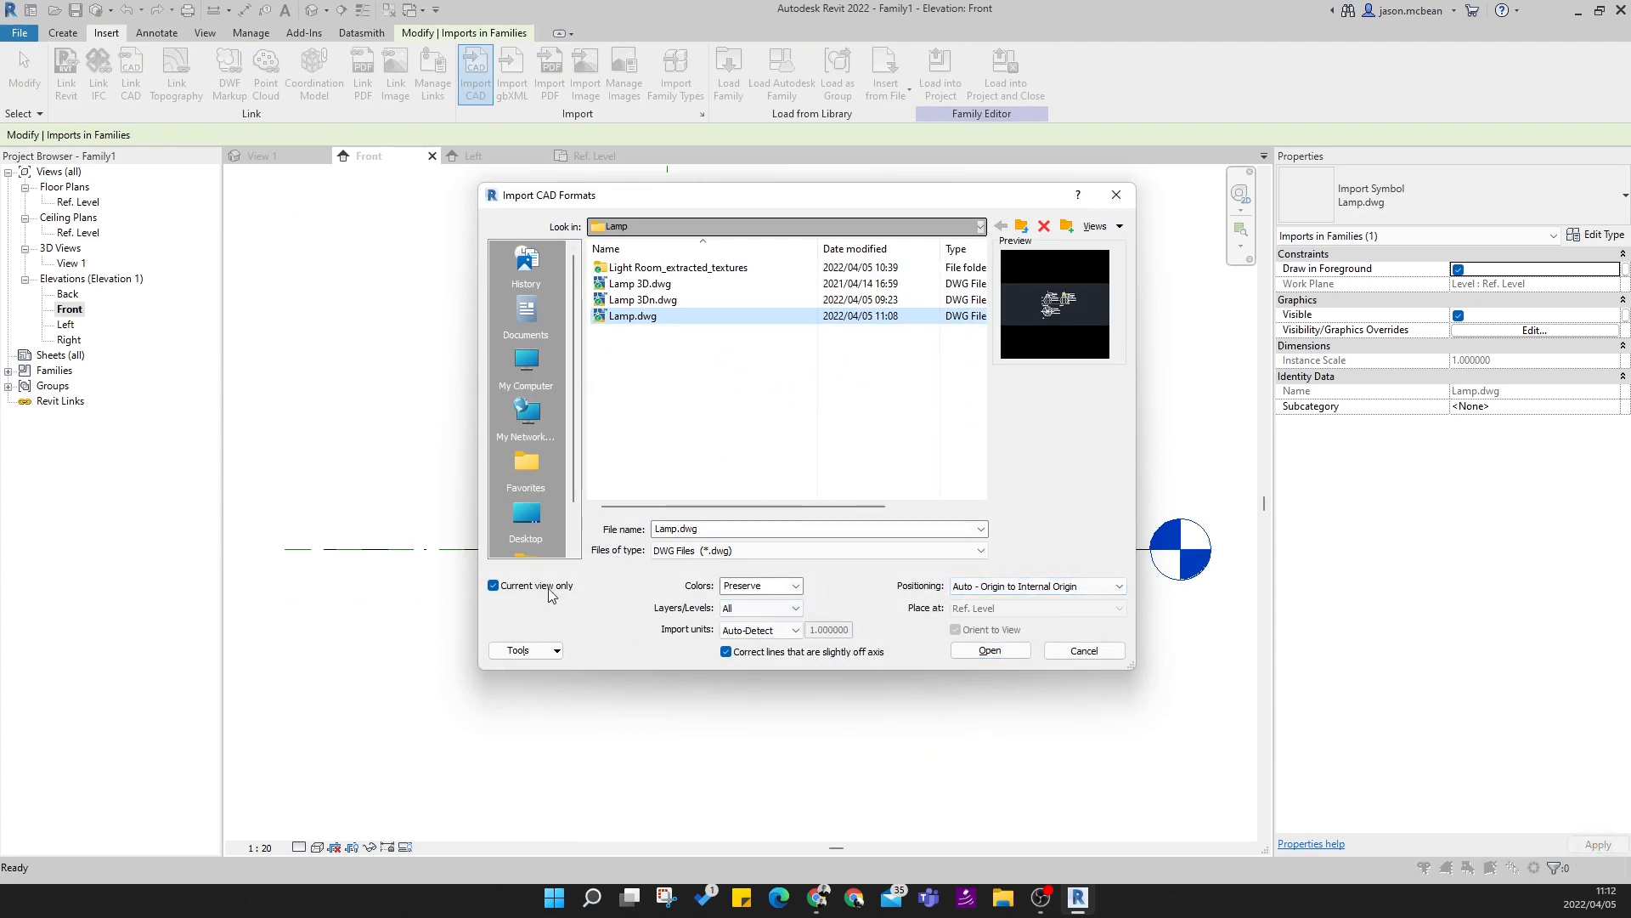
pyautogui.click(991, 651)
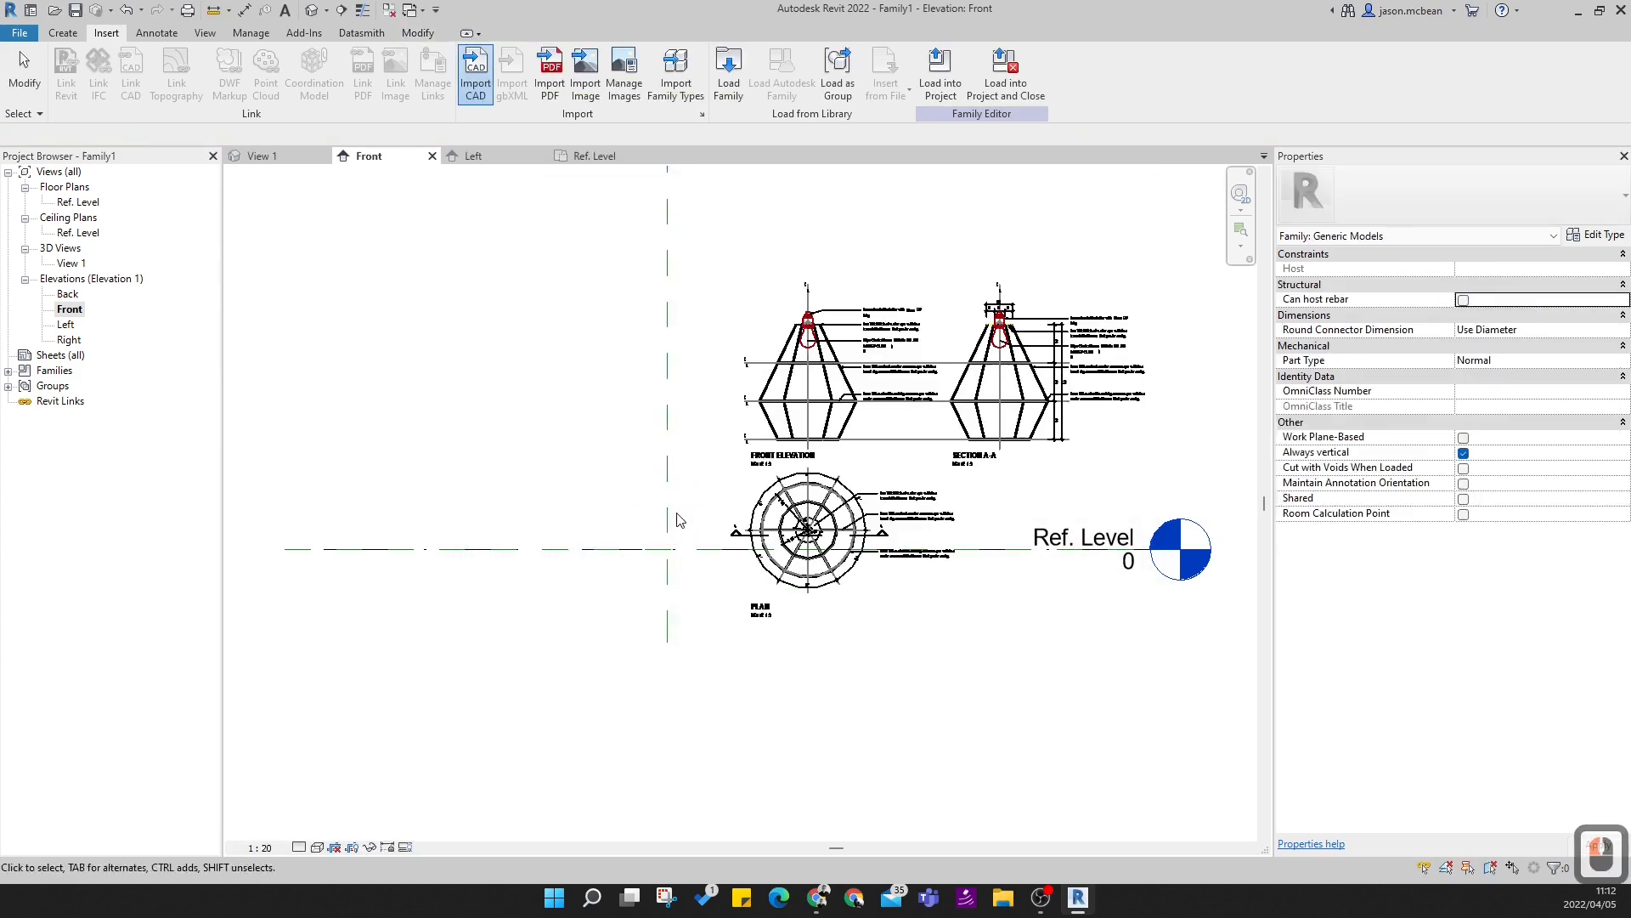
pyautogui.click(768, 430)
pyautogui.scroll(-5, 769, 431)
pyautogui.press('Escape')
pyautogui.press('Escape')
pyautogui.click(844, 516)
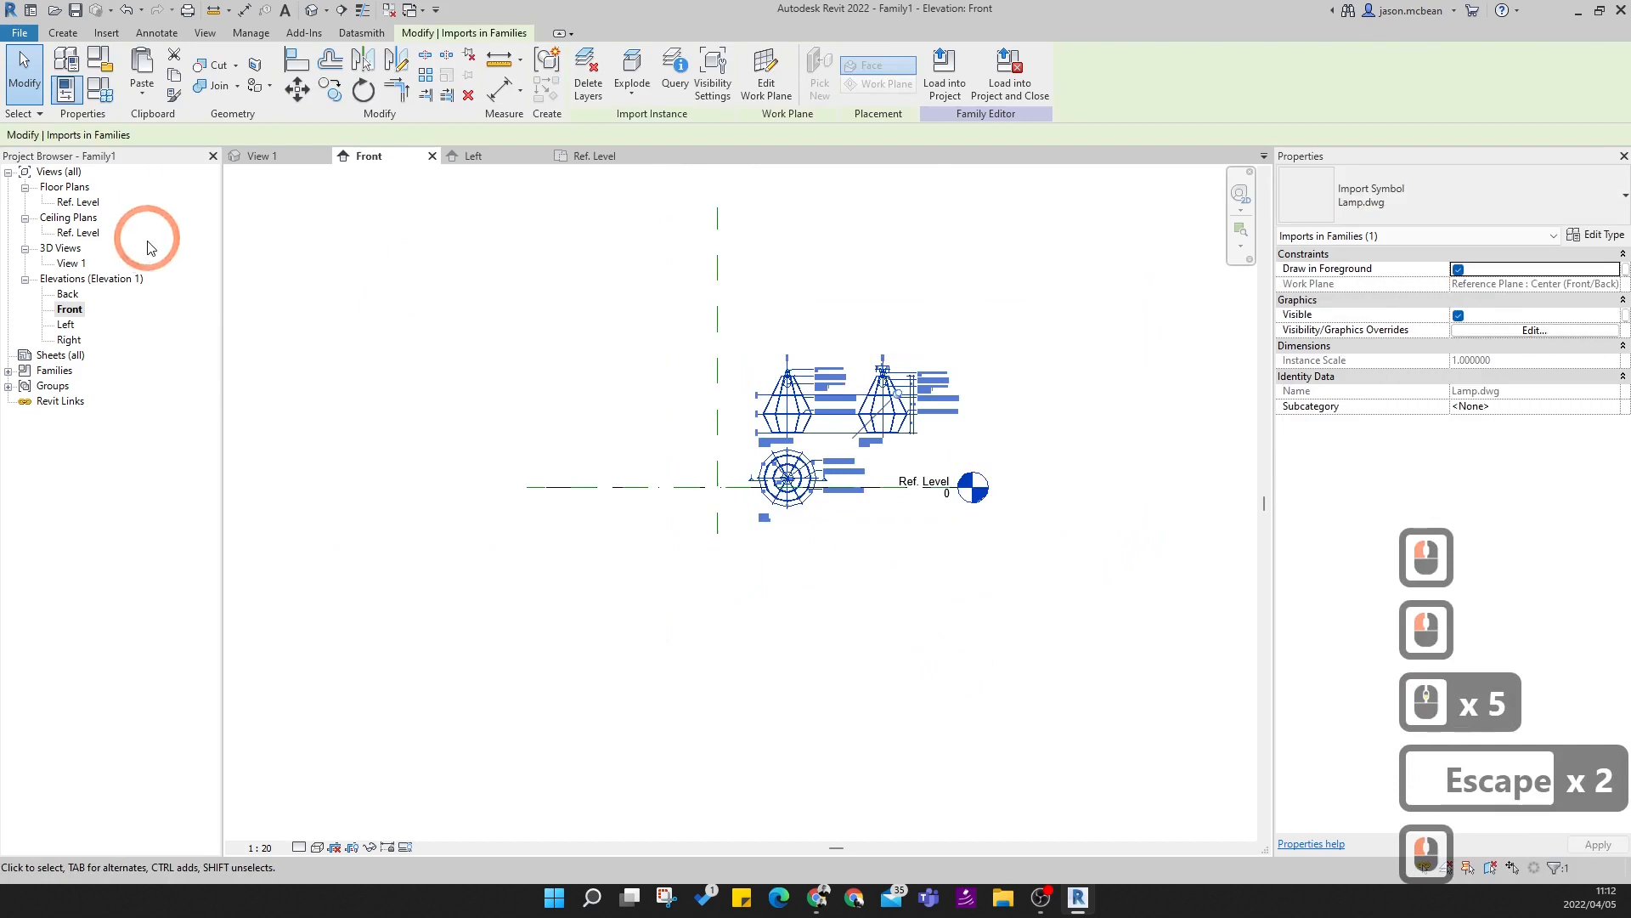
pyautogui.press('Escape')
# - In the Ref. Level plan, move the lamp drawing so the centre of its PLAN circles sits on the intersection of the two centre reference planes
pyautogui.doubleClick(79, 203)
pyautogui.click(736, 451)
pyautogui.press('Escape')
pyautogui.scroll(5, 756, 554)
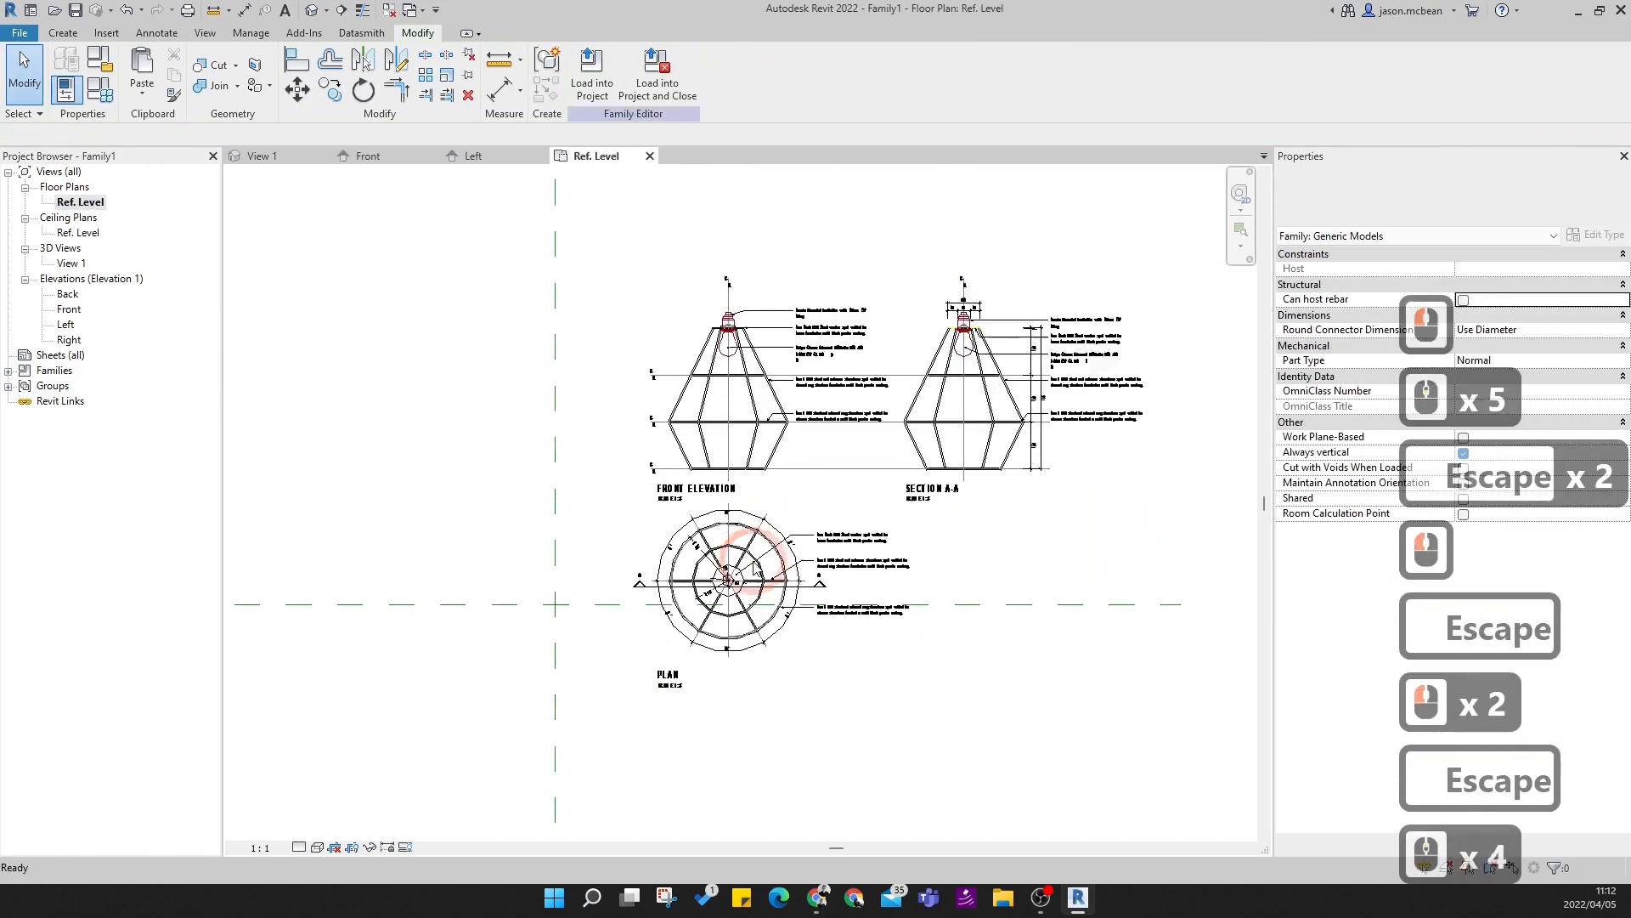
pyautogui.click(729, 629)
pyautogui.scroll(5, 728, 629)
pyautogui.click(297, 89)
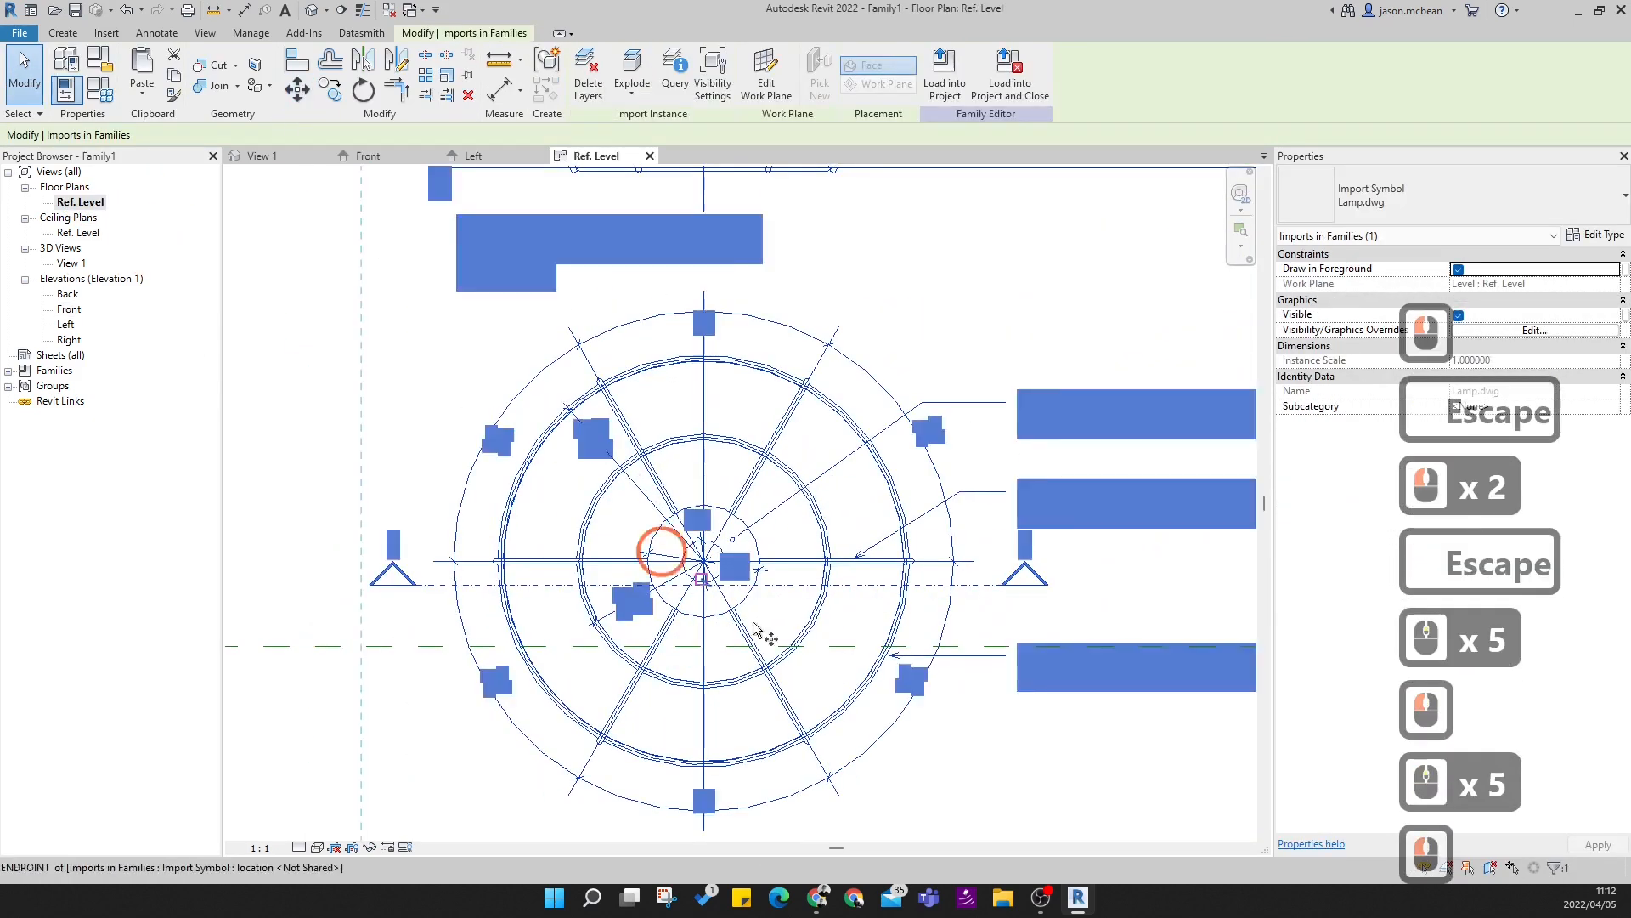
pyautogui.scroll(11, 723, 552)
pyautogui.click(718, 542)
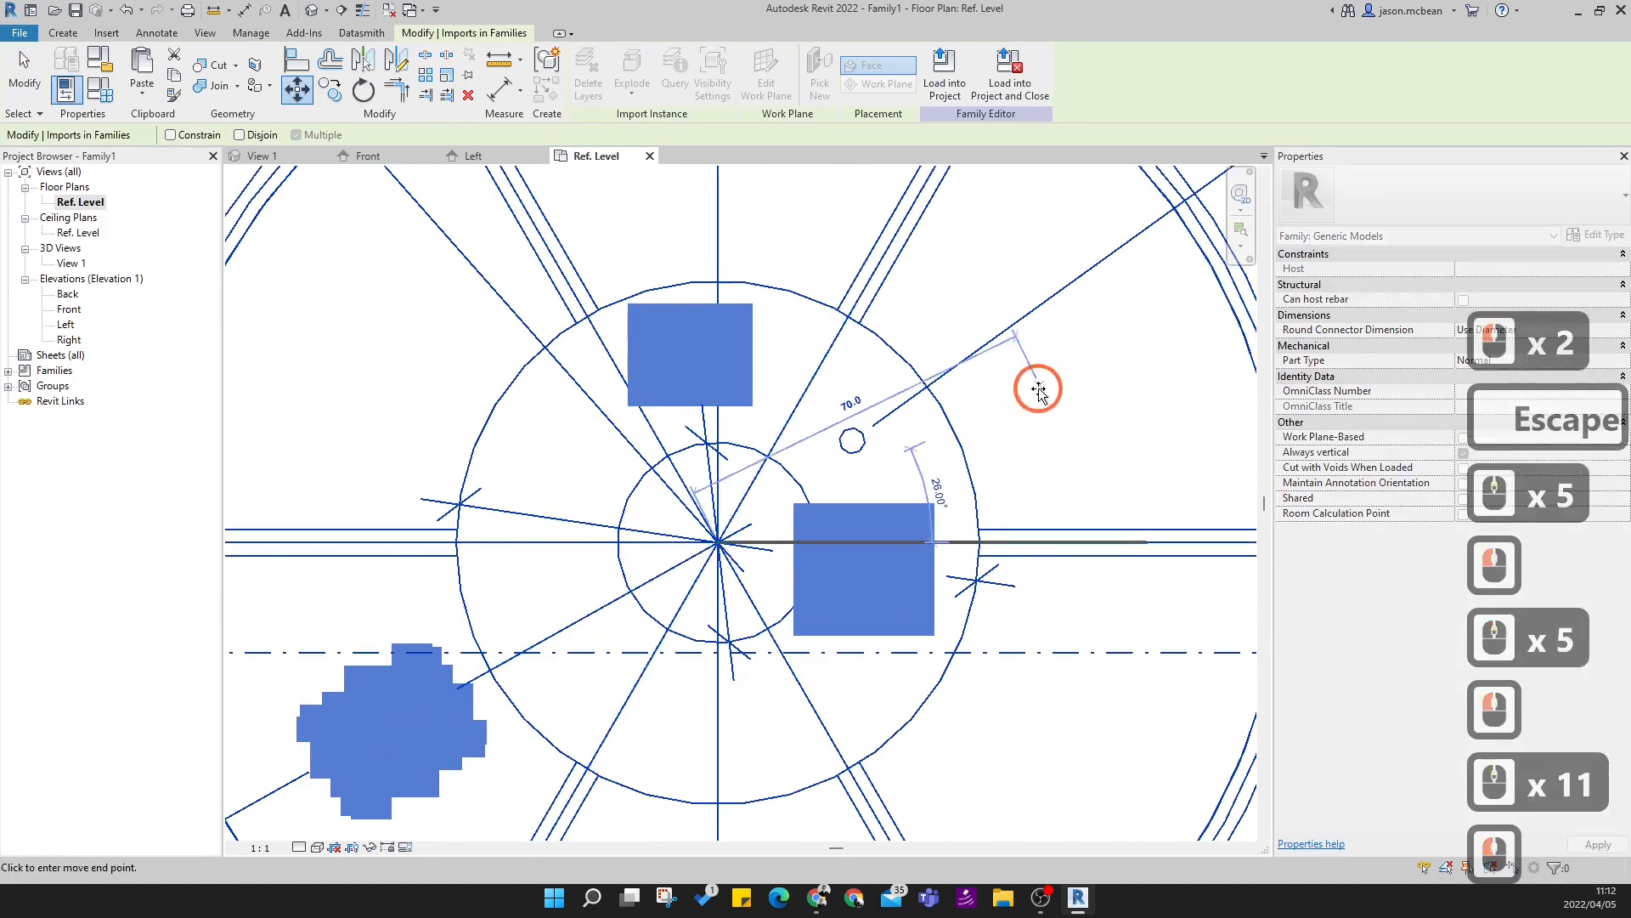
pyautogui.scroll(-13, 863, 456)
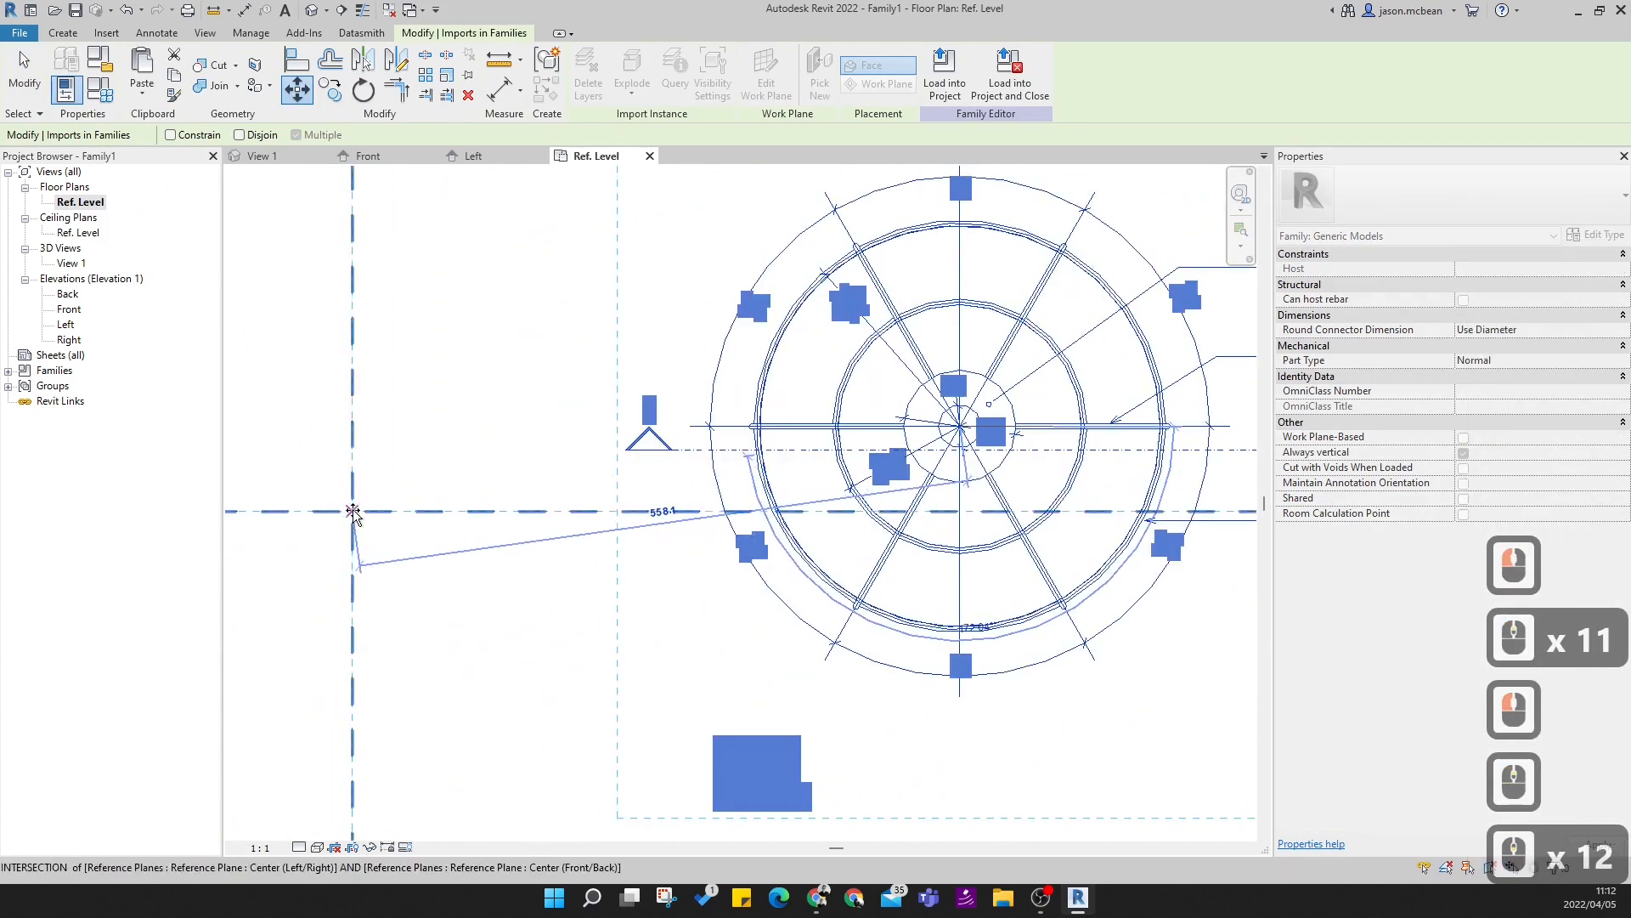
pyautogui.click(351, 514)
pyautogui.scroll(-6, 352, 514)
pyautogui.press('Escape')
pyautogui.press('Escape')
pyautogui.scroll(-5, 586, 552)
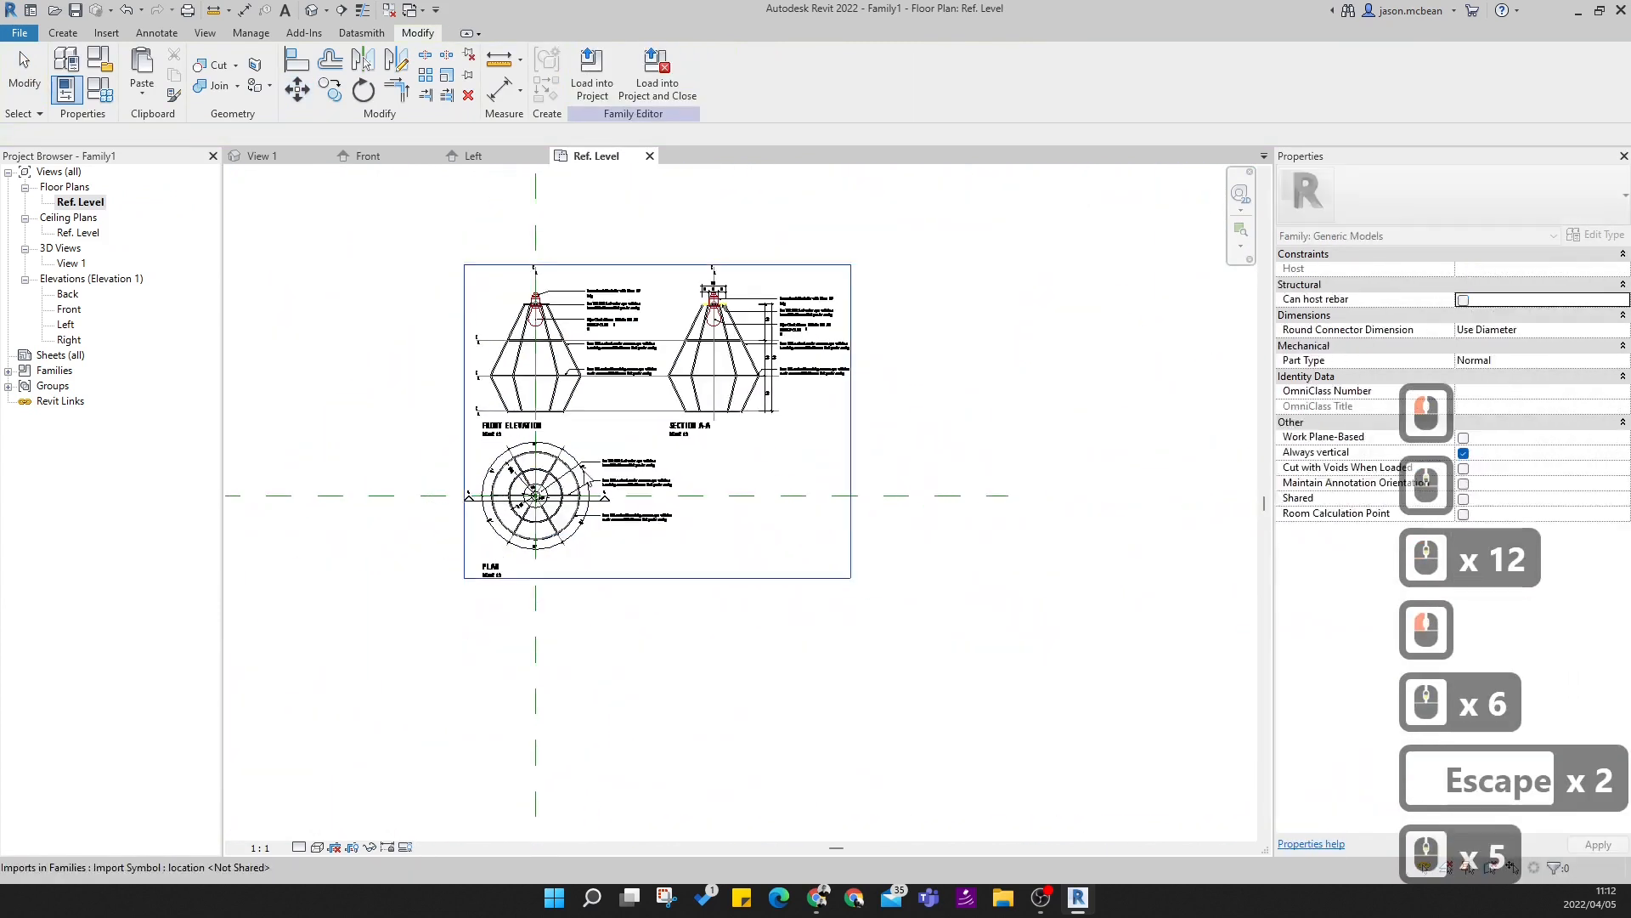
pyautogui.scroll(-1, 587, 554)
pyautogui.press('Escape')
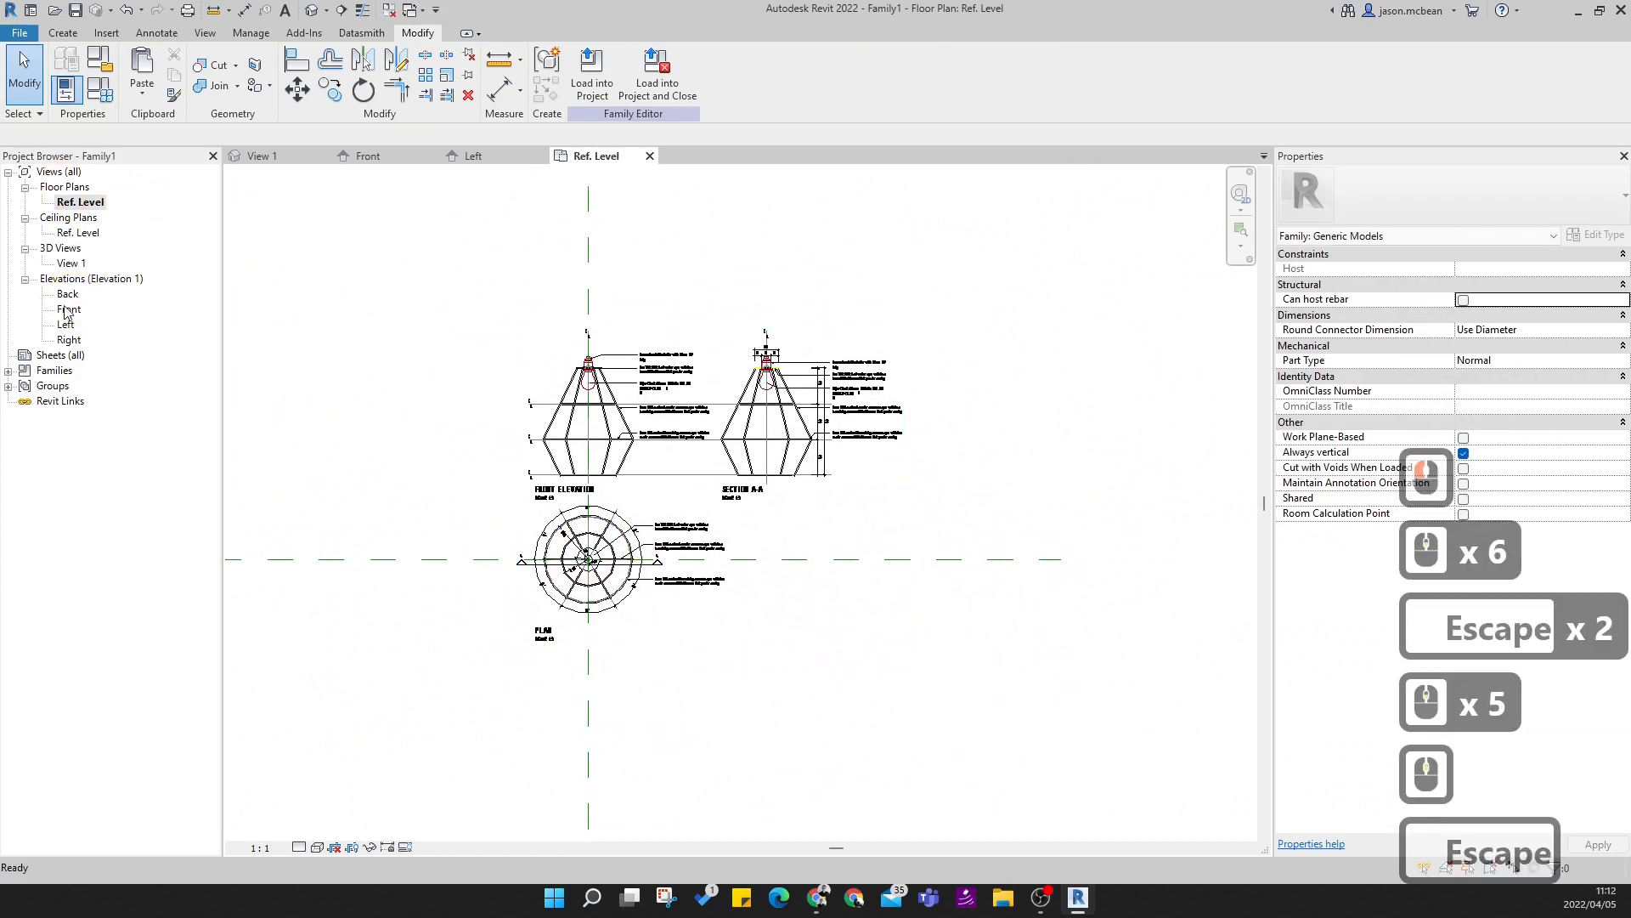
# - Open the Front elevation and examine where the imported lamp drawing lies relative to the Center (Left/Right) reference plane and Ref. Level
pyautogui.doubleClick(68, 310)
pyautogui.scroll(6, 710, 453)
pyautogui.scroll(4, 952, 425)
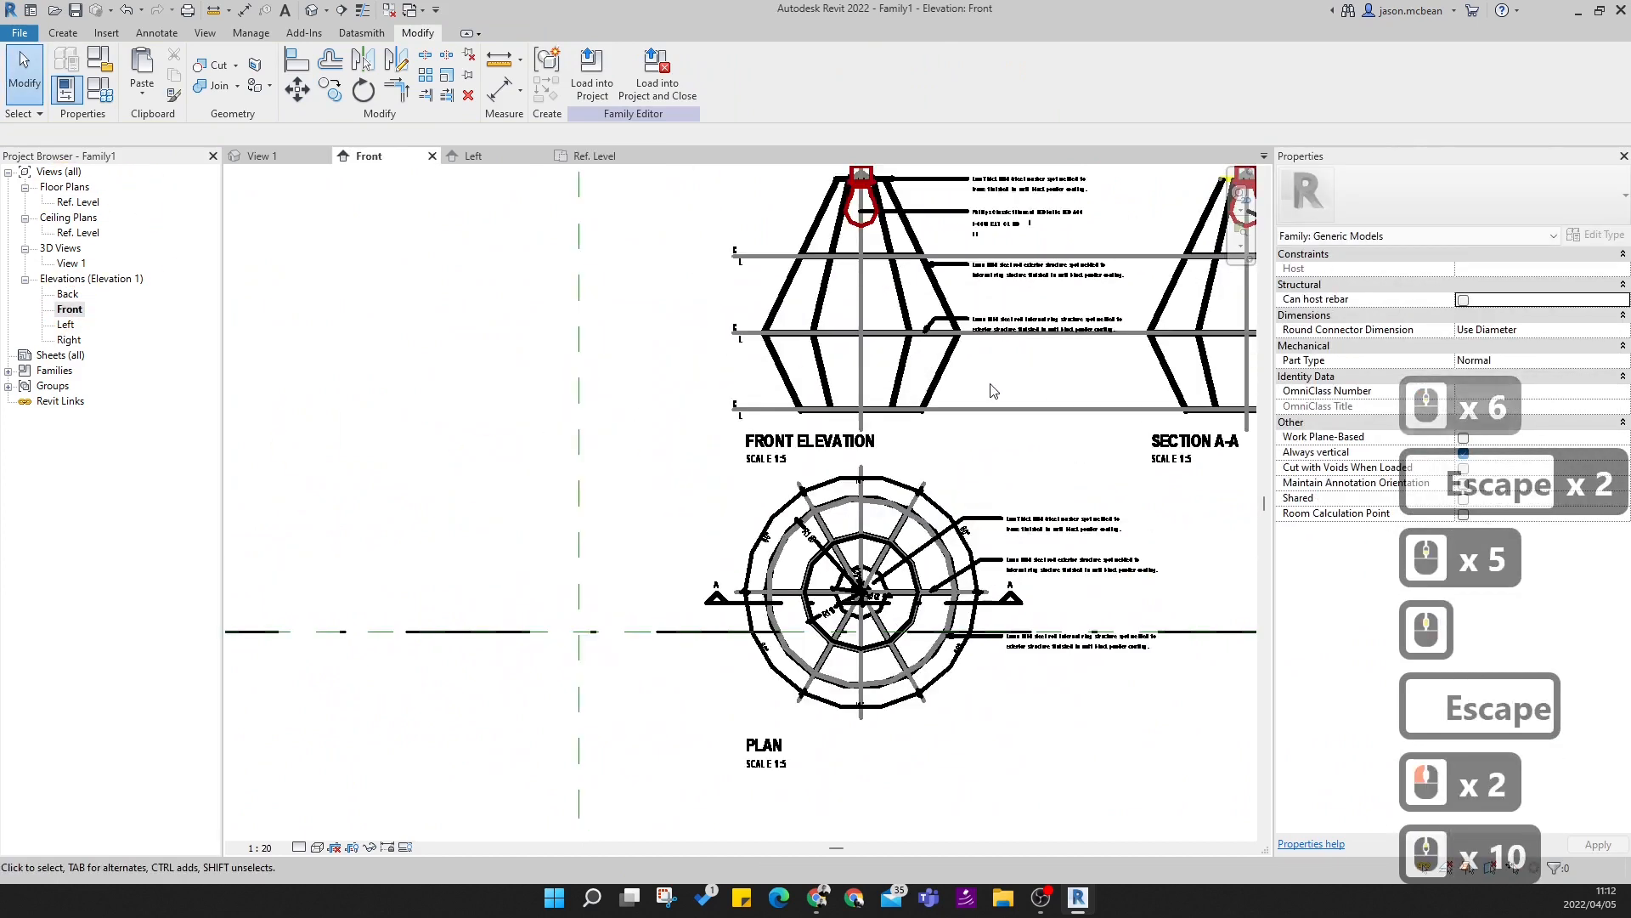
pyautogui.scroll(-5, 969, 400)
pyautogui.click(969, 397)
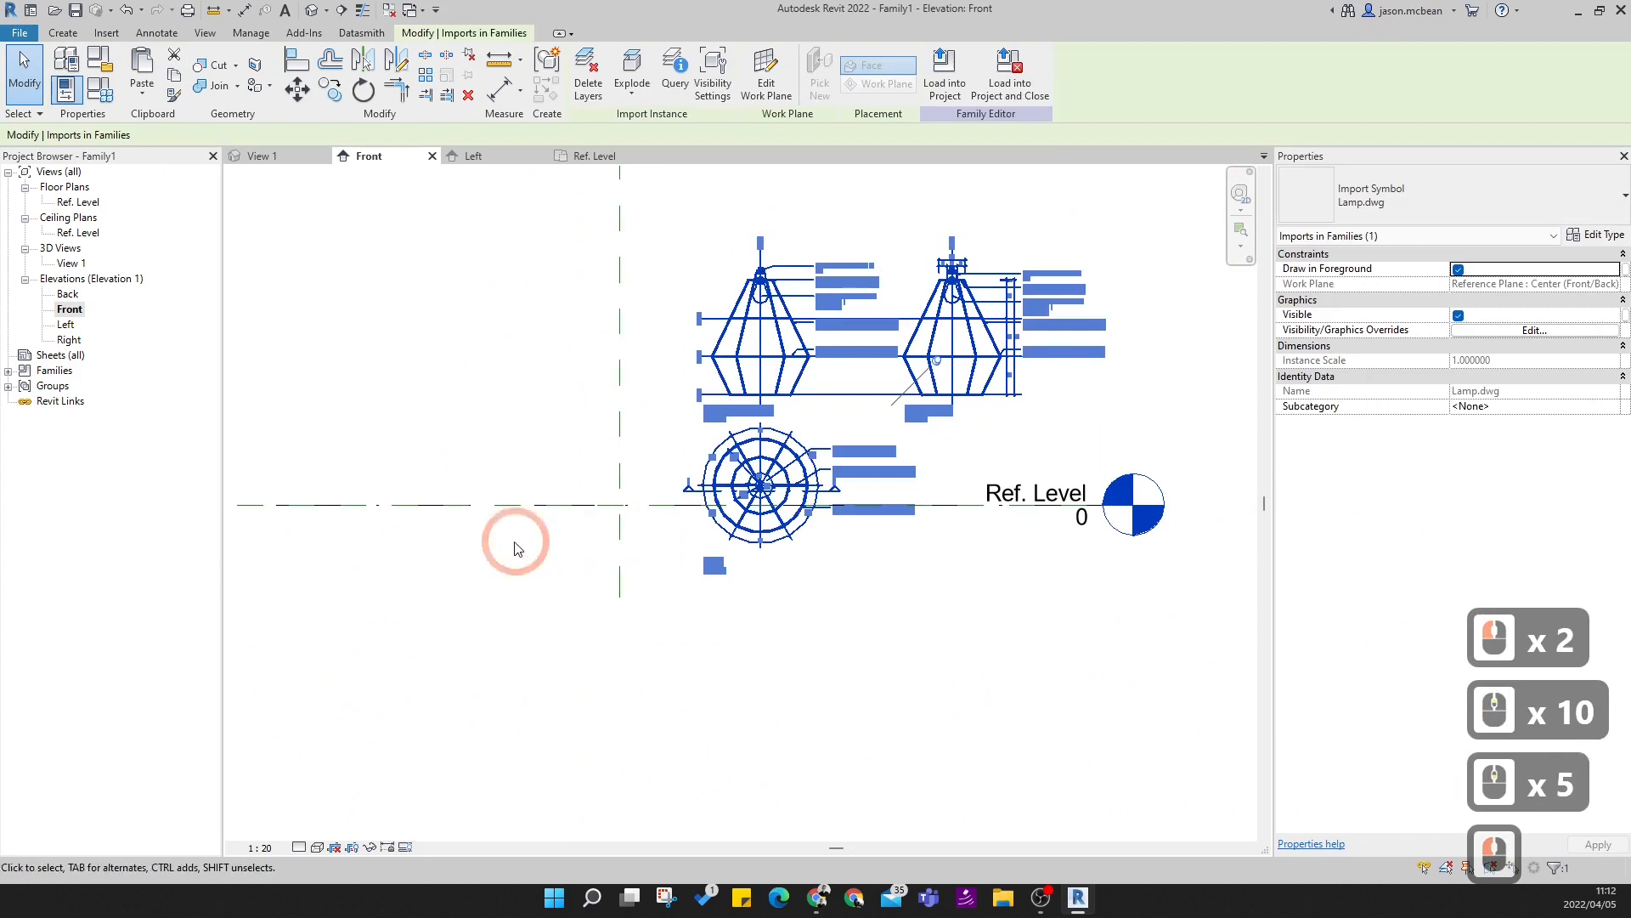
pyautogui.scroll(5, 958, 374)
pyautogui.scroll(-4, 913, 418)
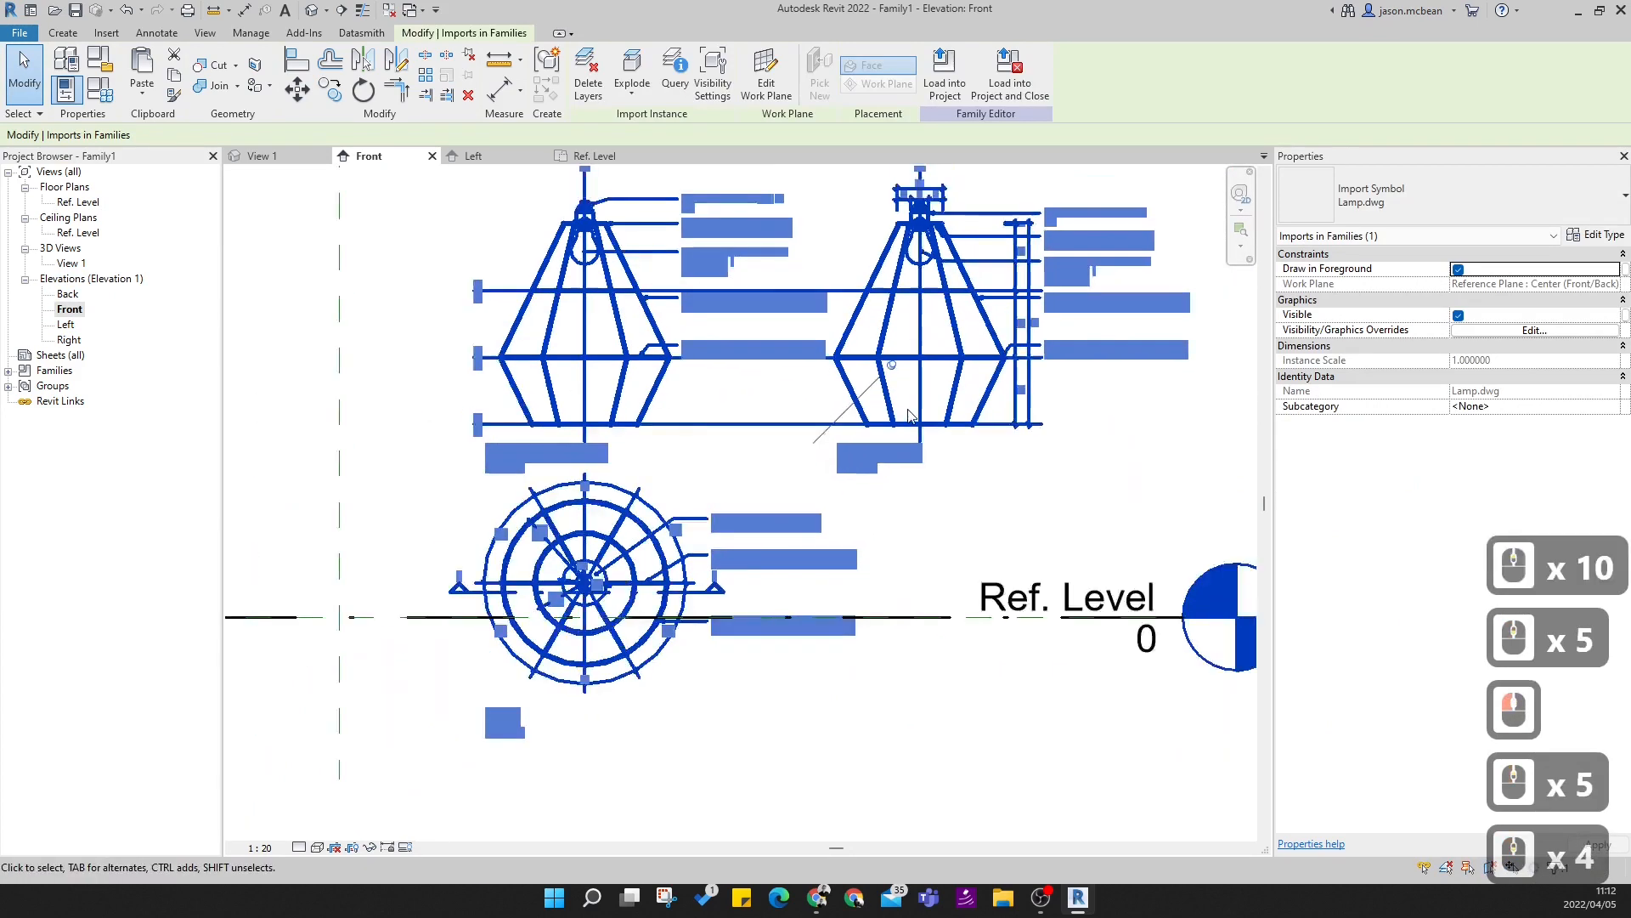
pyautogui.scroll(2, 914, 418)
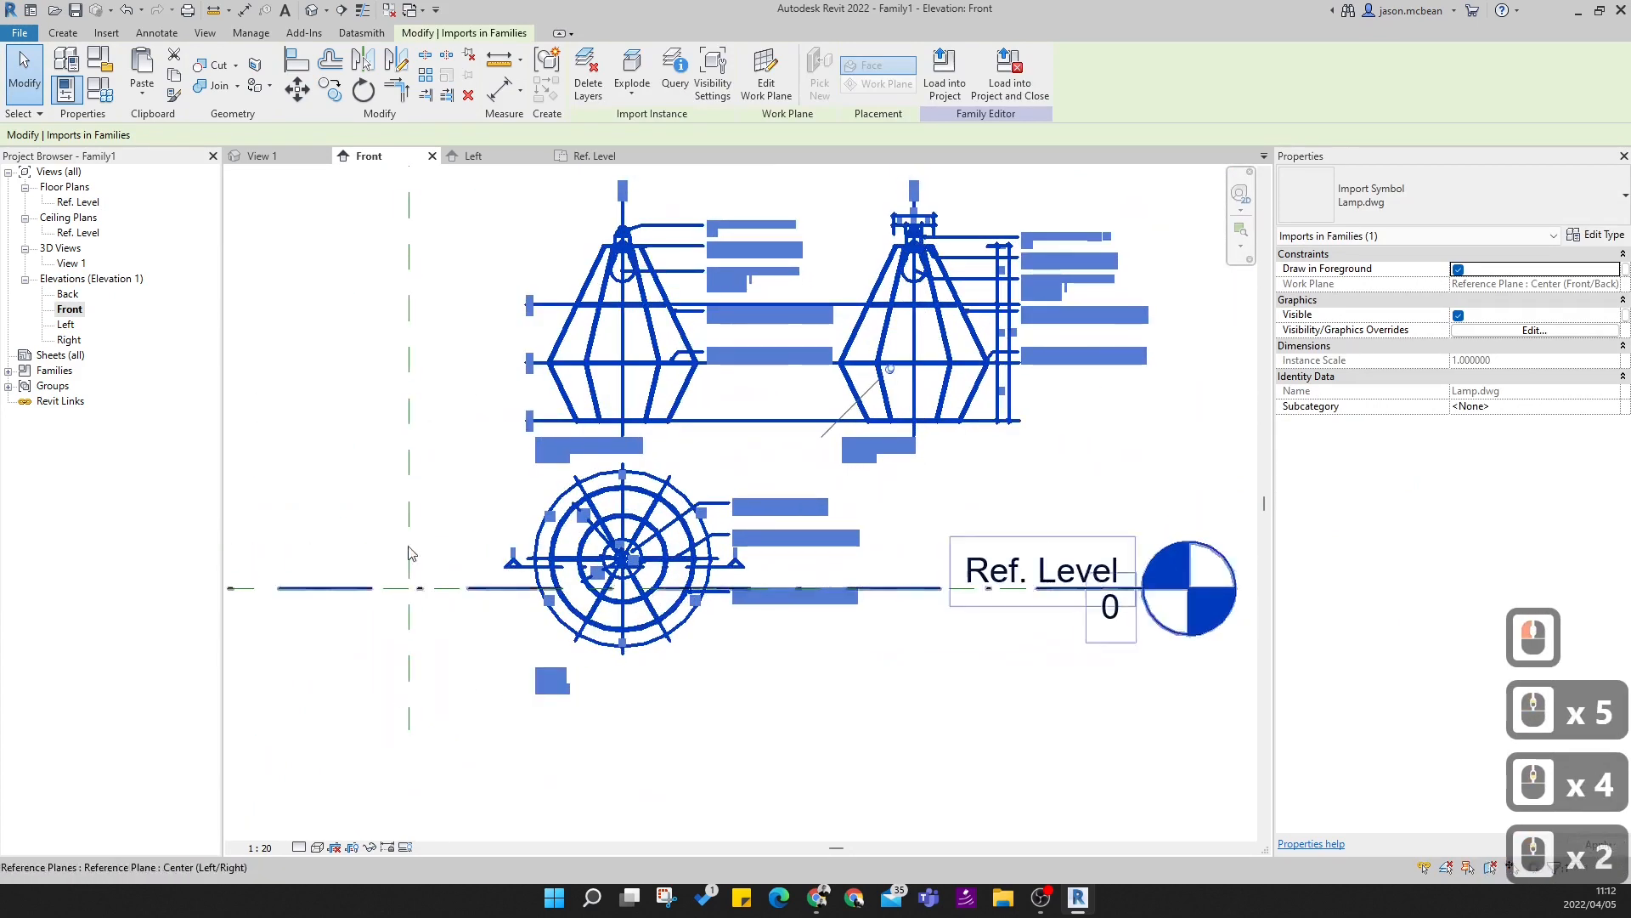
pyautogui.scroll(-5, 442, 590)
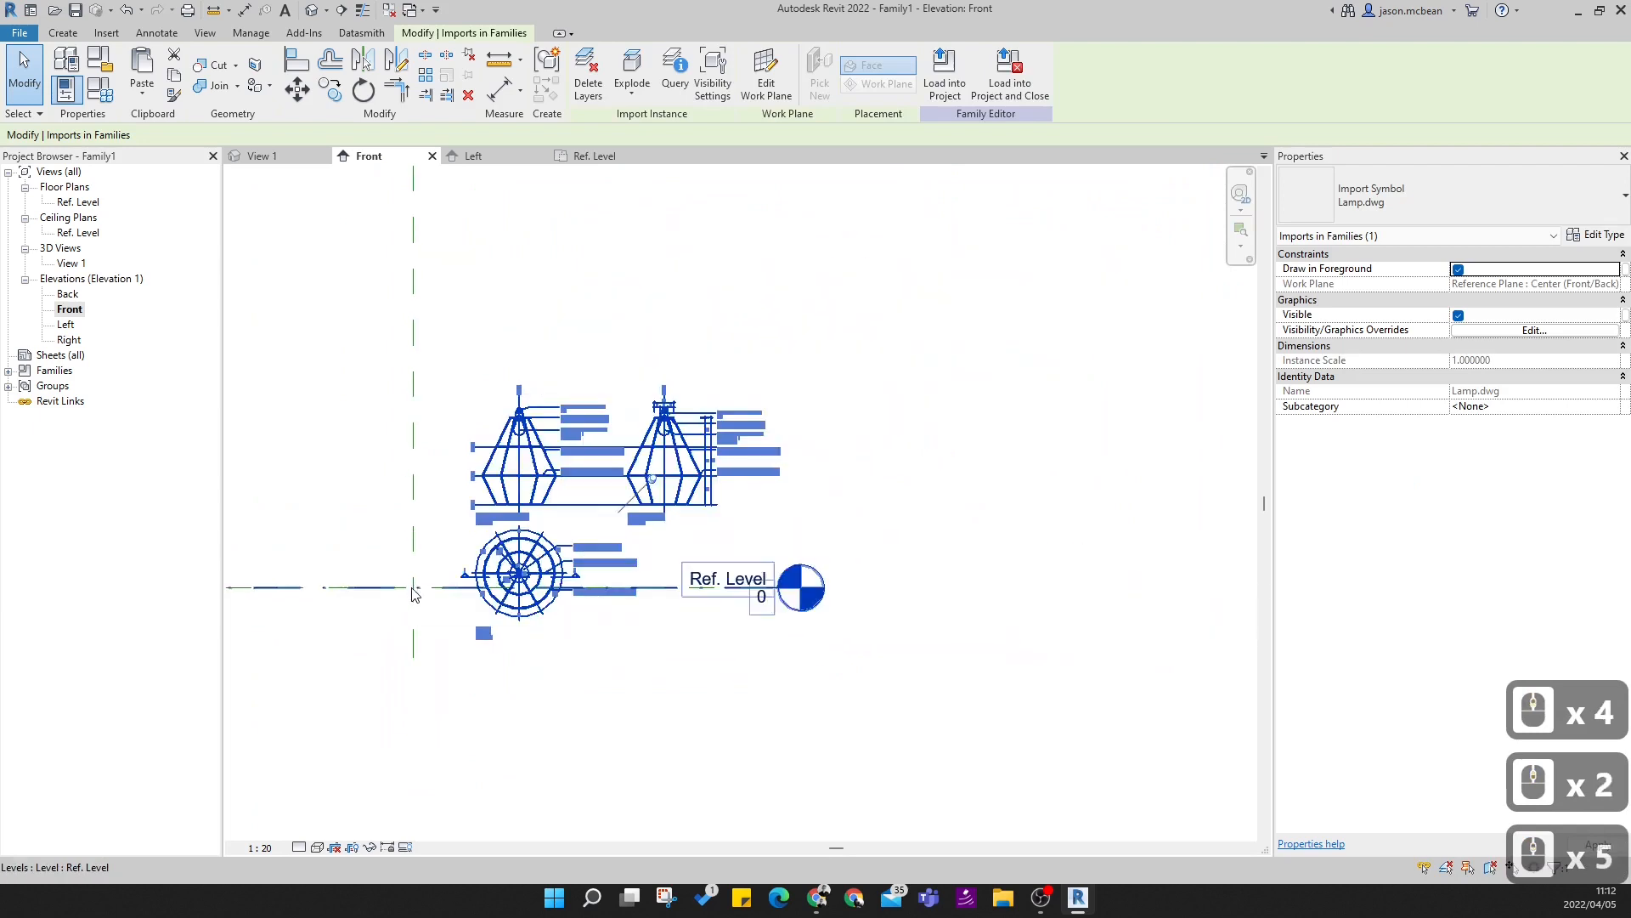
pyautogui.scroll(1, 538, 578)
pyautogui.scroll(8, 583, 587)
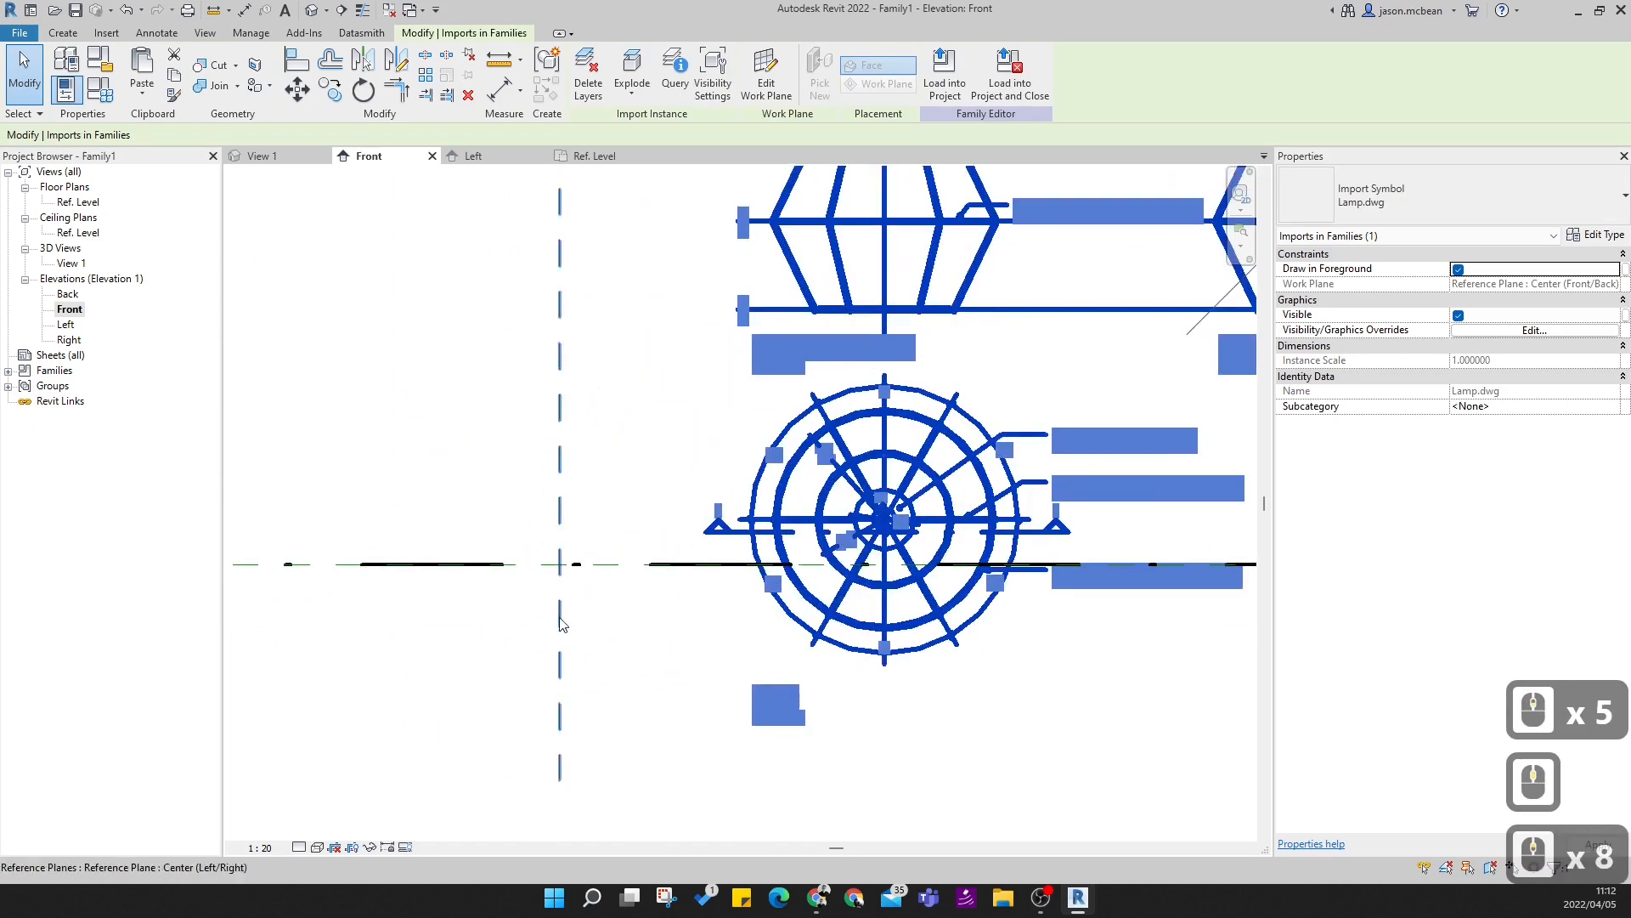
pyautogui.scroll(-12, 547, 575)
pyautogui.click(671, 596)
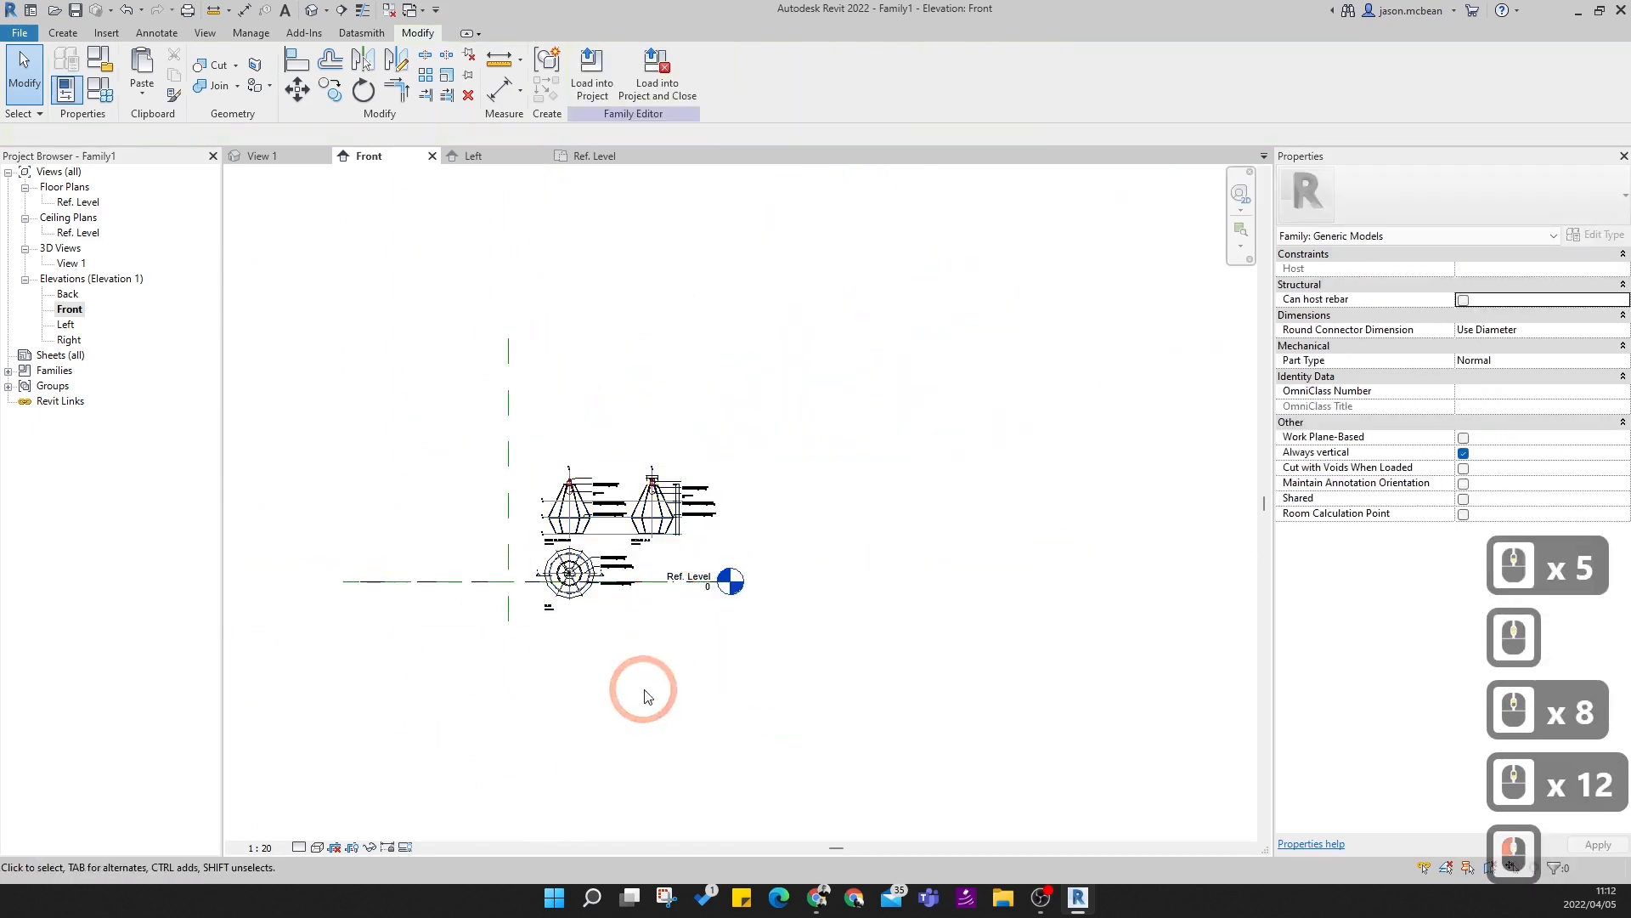
# - Set the Front elevation's view scale to 1:1
pyautogui.moveTo(625, 505); pyautogui.dragTo(836, 466, button='middle')
pyautogui.click(836, 467)
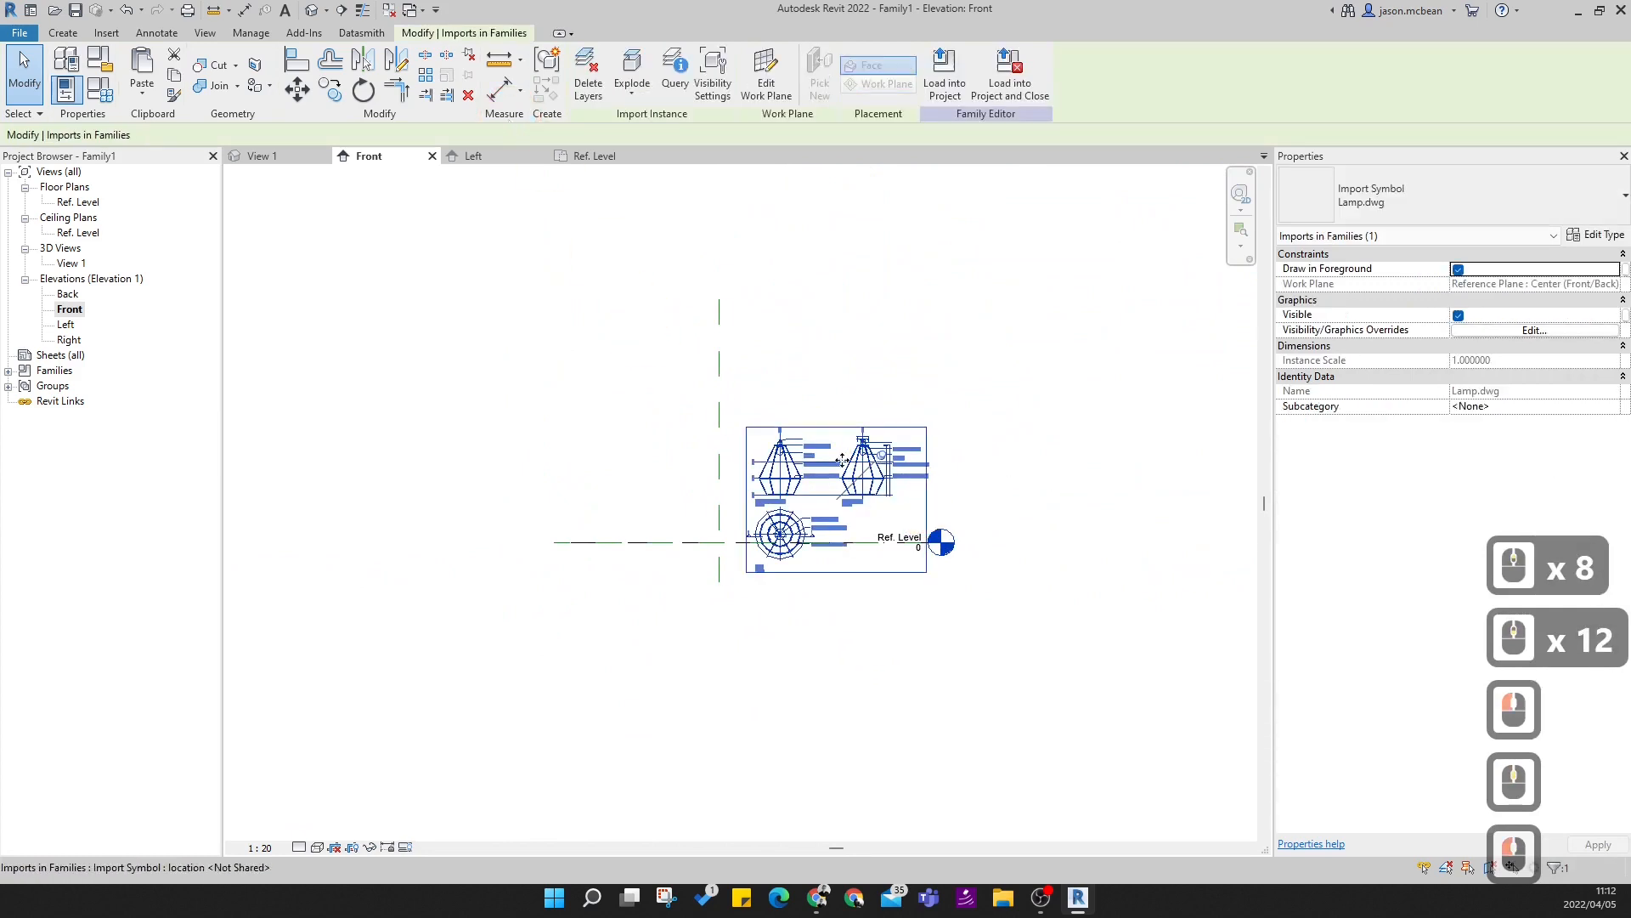
pyautogui.click(932, 501)
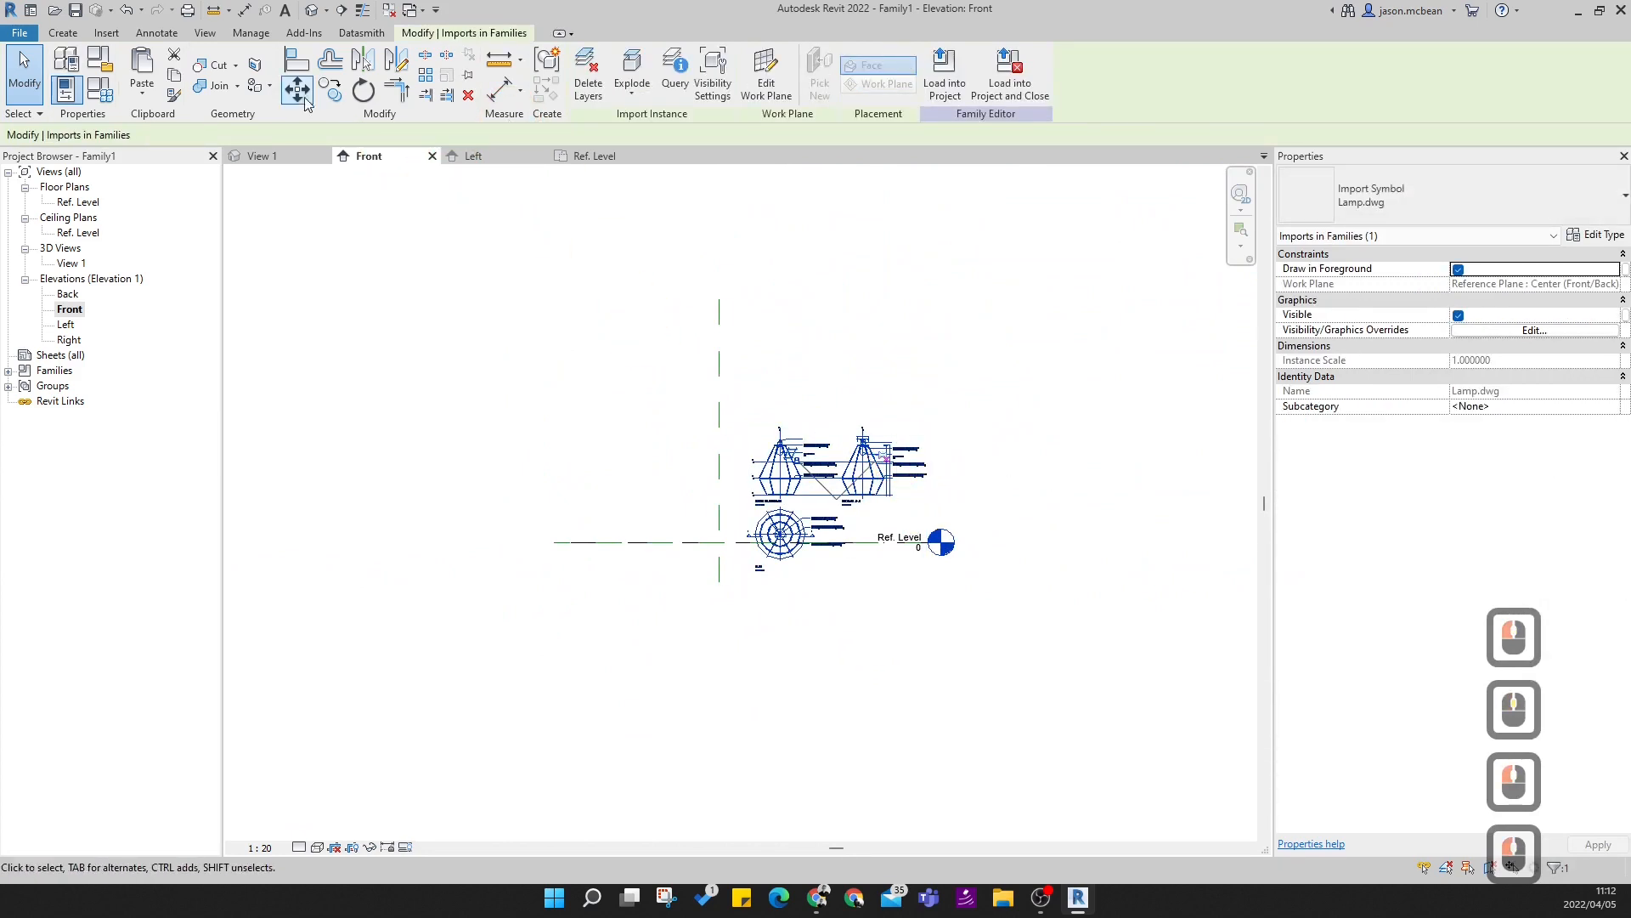
pyautogui.scroll(20, 881, 438)
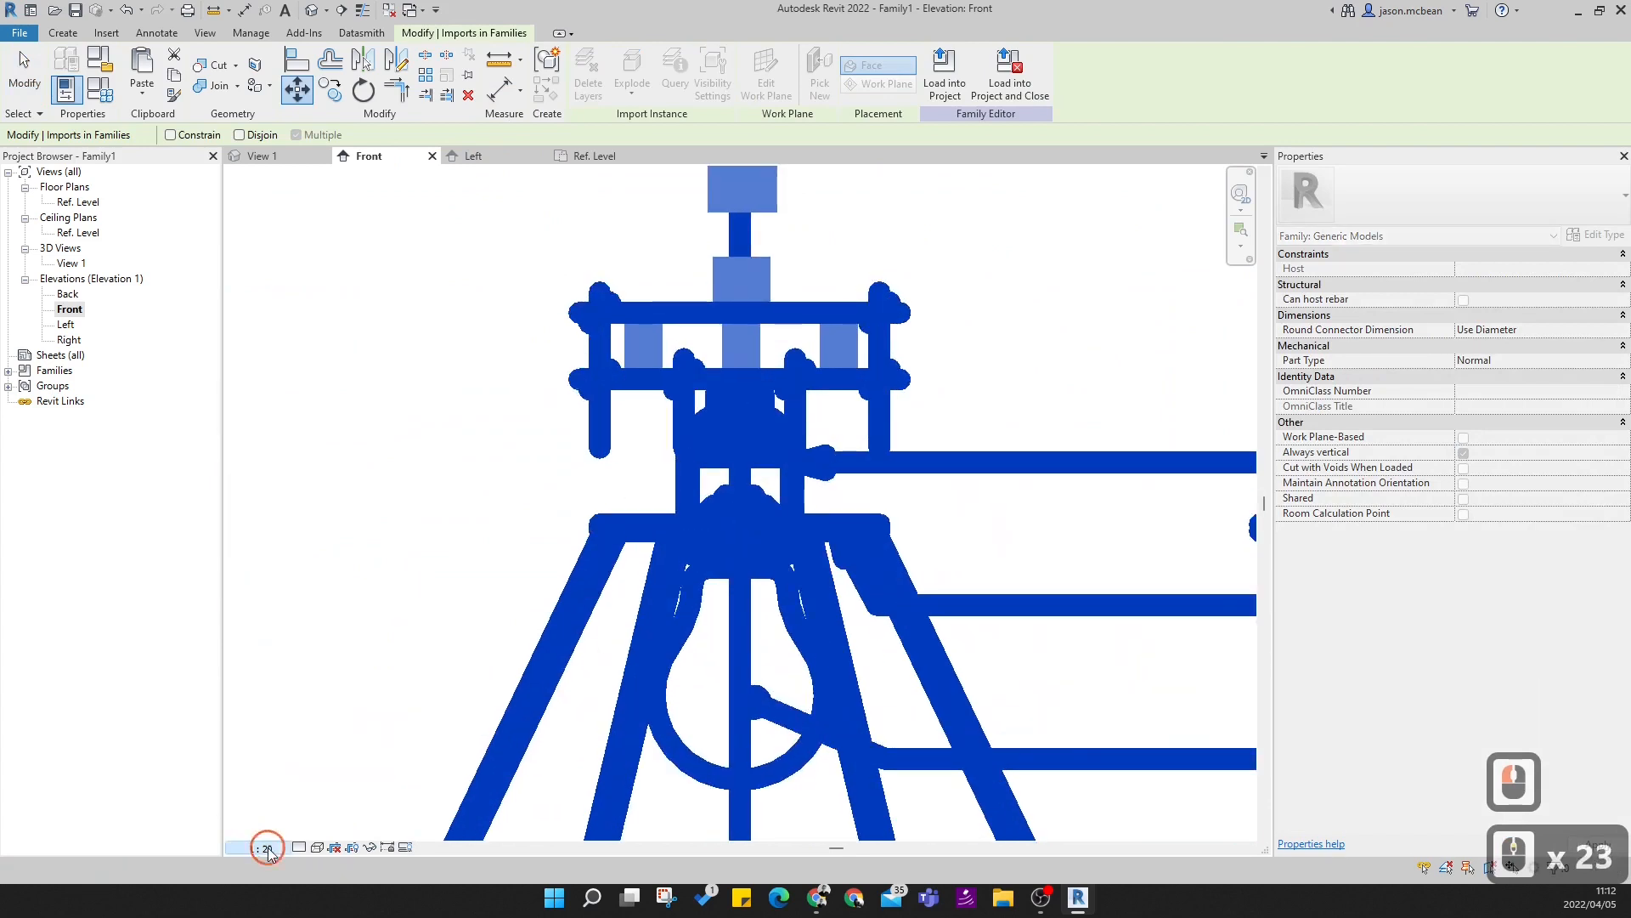
pyautogui.click(266, 848)
pyautogui.click(289, 605)
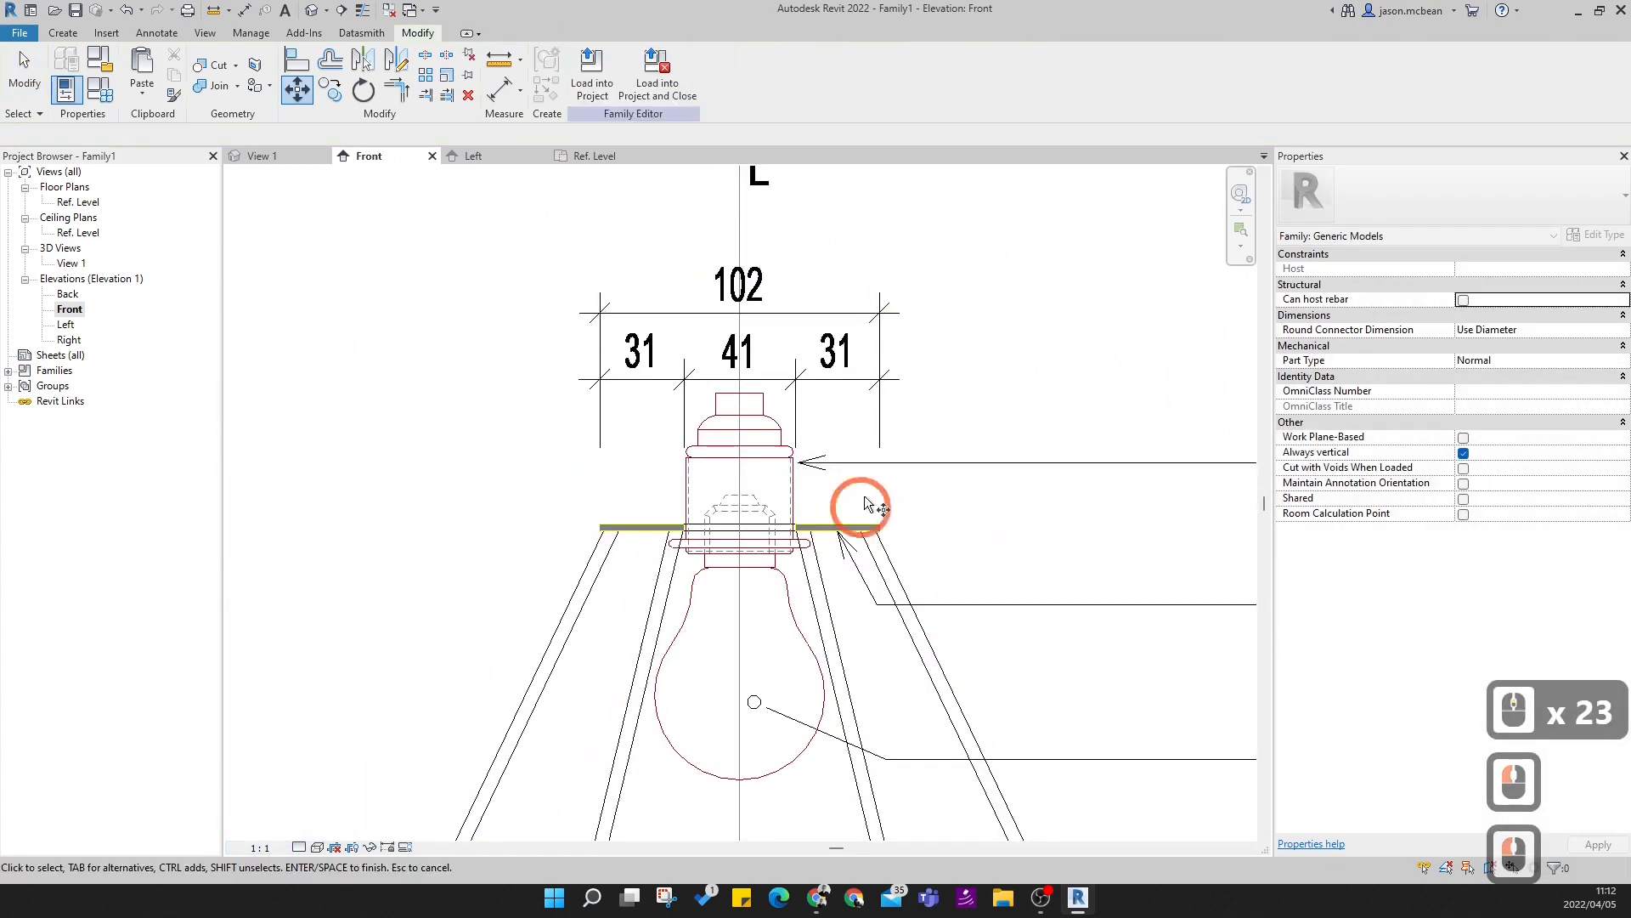
pyautogui.scroll(-10, 783, 464)
pyautogui.press('Escape')
pyautogui.press('Escape')
# - Move the lamp drawing so the top centre of the Section A-A lampholder sits on the intersection of the Center (Left/Right) plane and Ref. Level
pyautogui.click(792, 501)
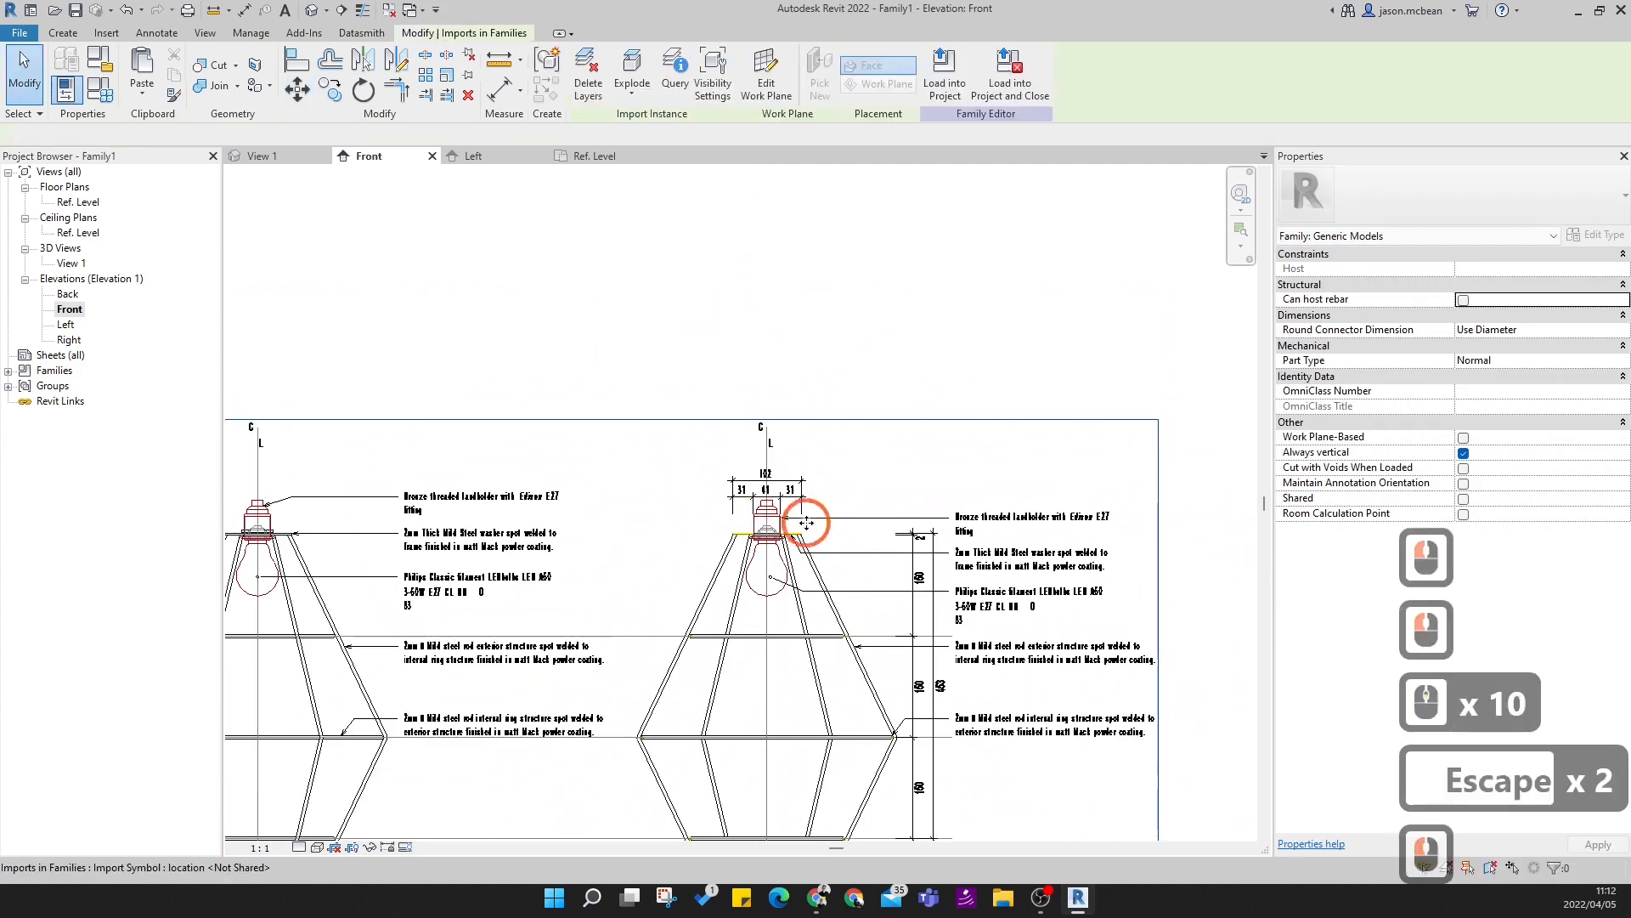
pyautogui.scroll(6, 793, 500)
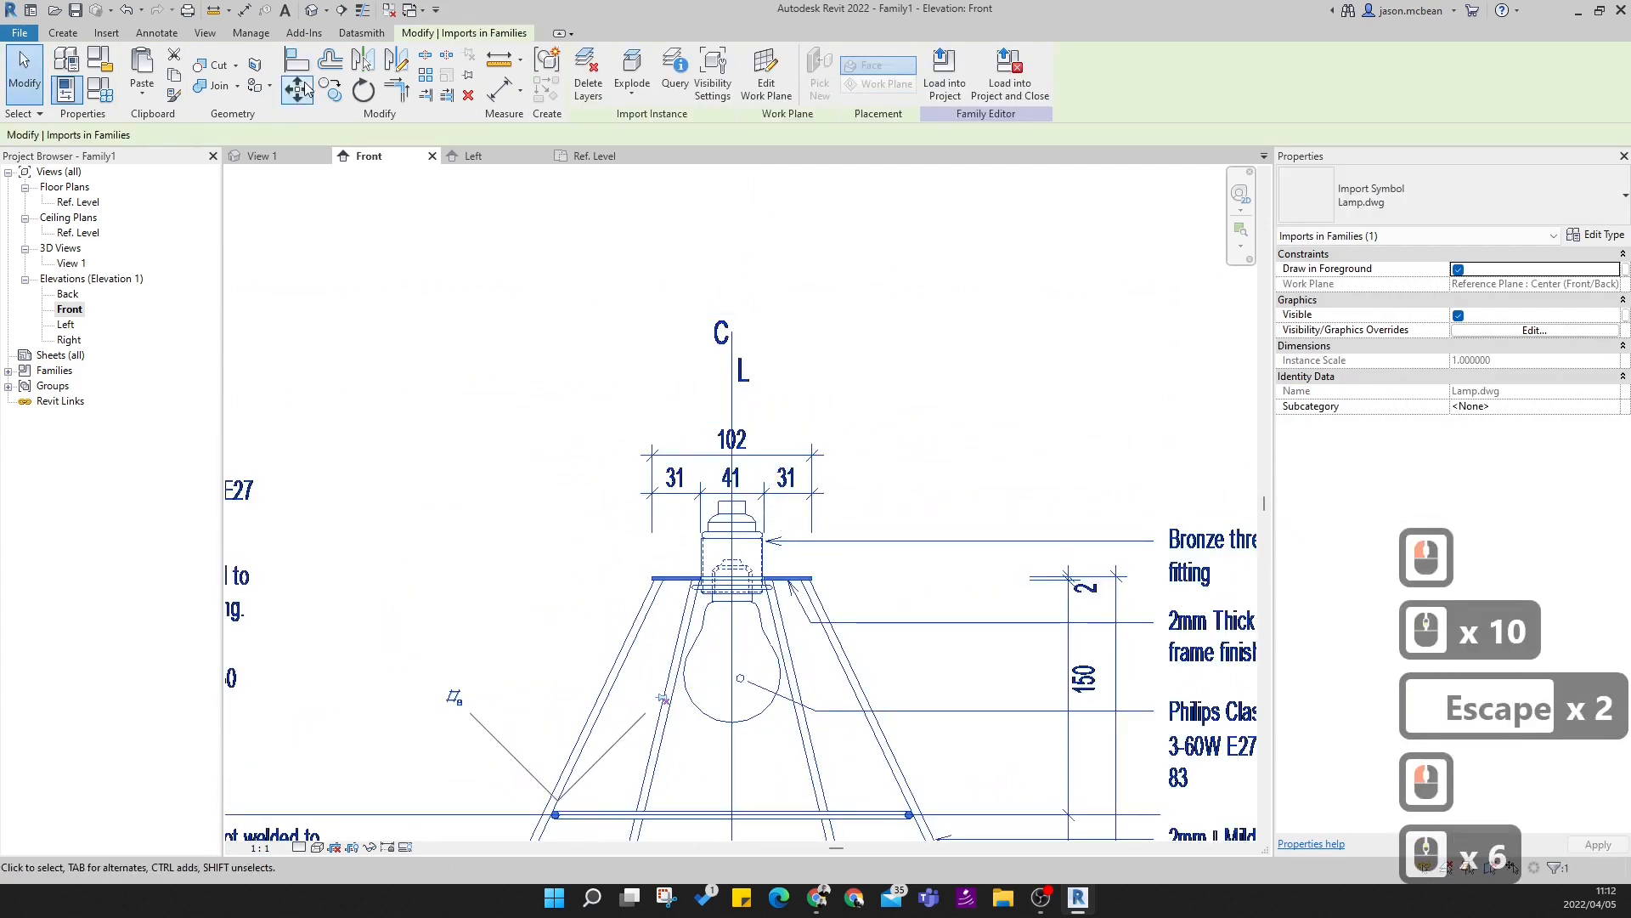
pyautogui.click(298, 88)
pyautogui.scroll(6, 746, 620)
pyautogui.scroll(-7, 747, 408)
pyautogui.scroll(7, 740, 402)
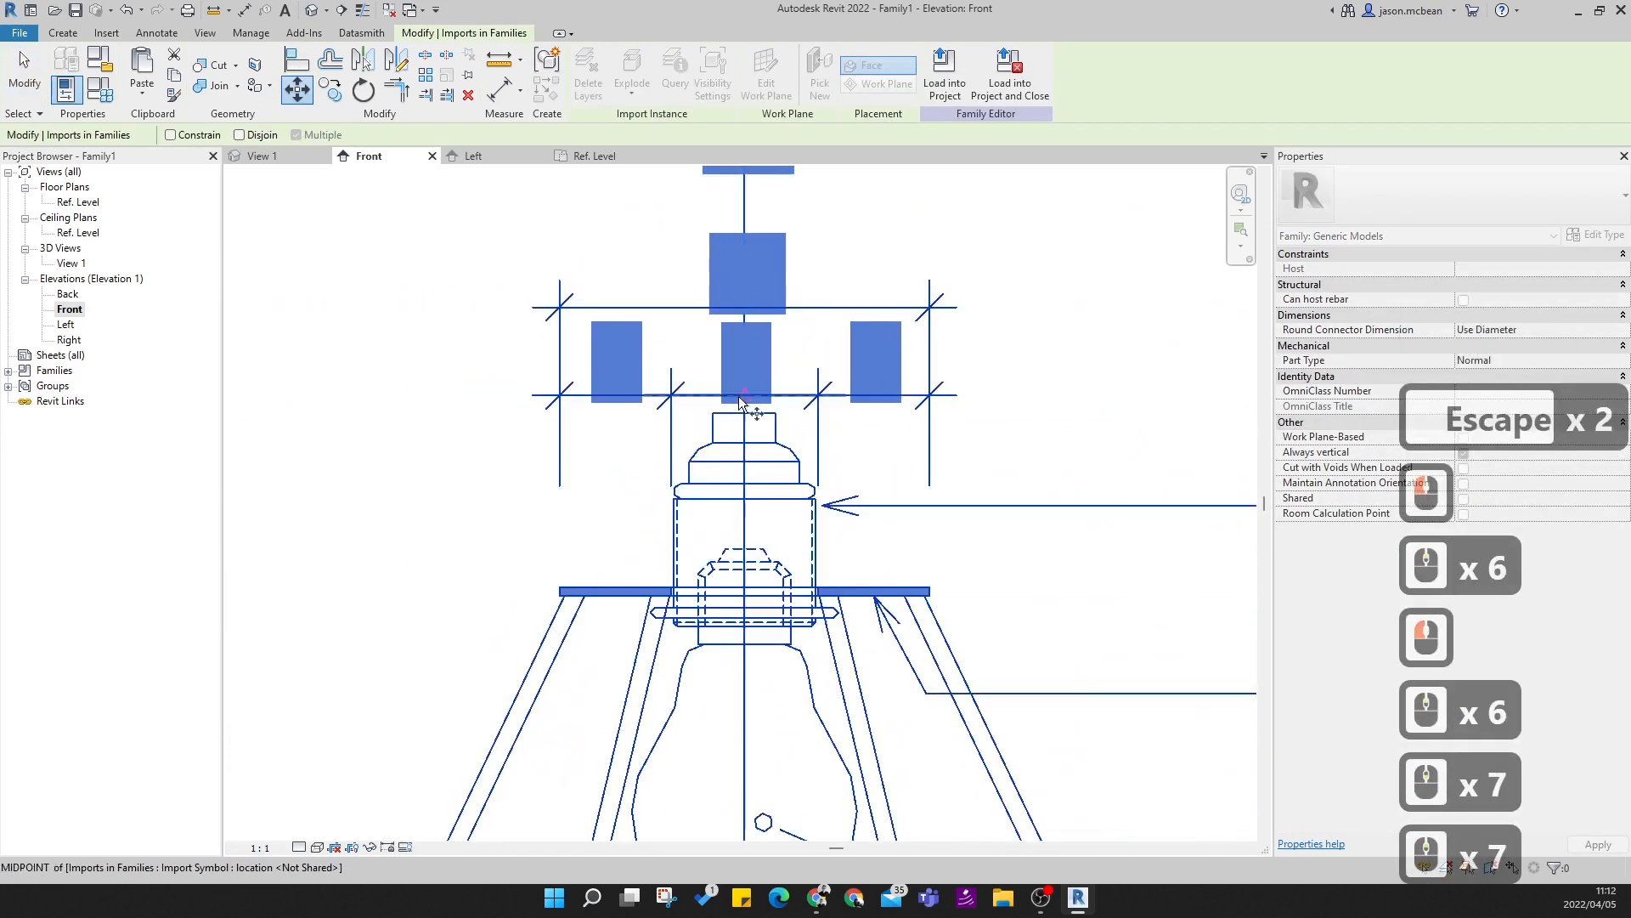
pyautogui.click(748, 429)
pyautogui.scroll(-20, 969, 331)
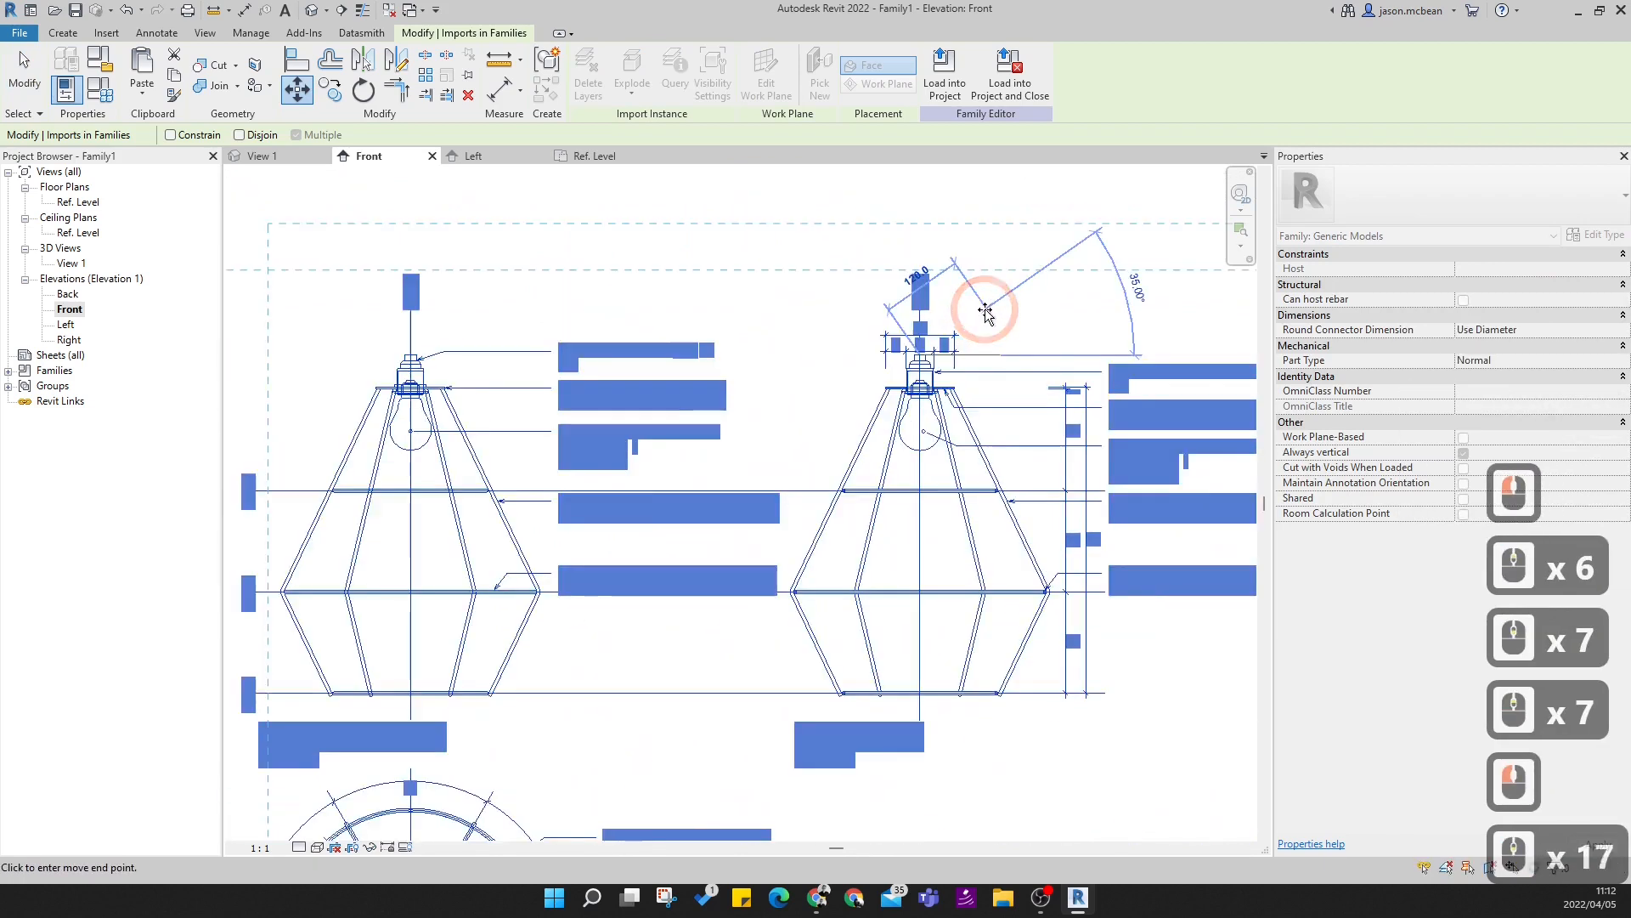
pyautogui.scroll(16, 765, 472)
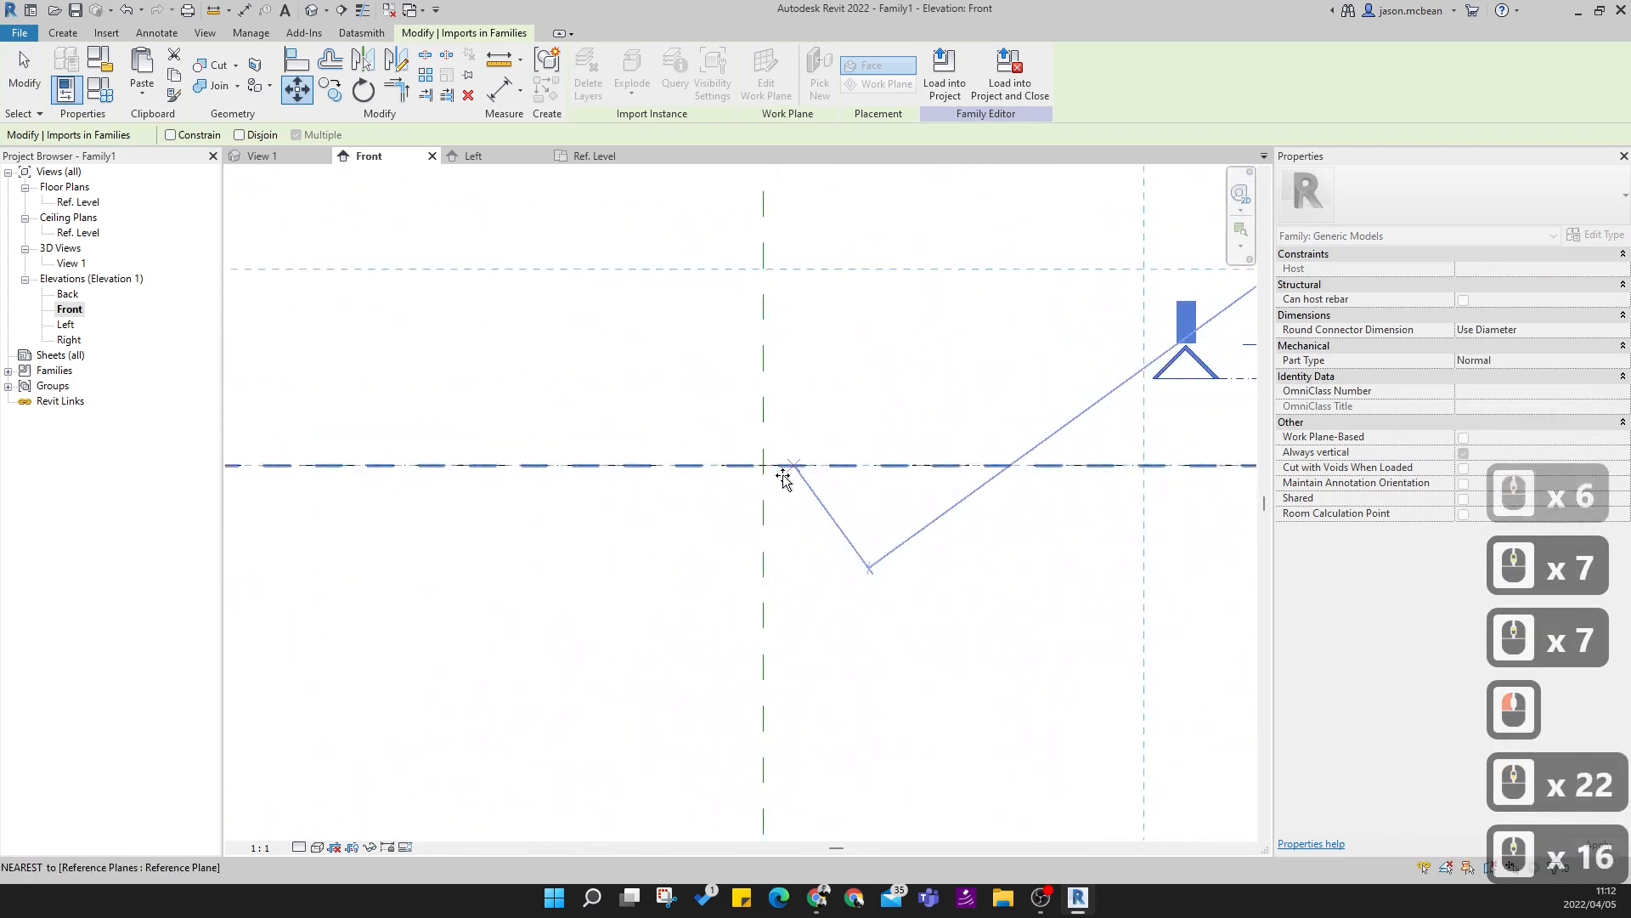
pyautogui.click(766, 467)
pyautogui.scroll(-6, 947, 620)
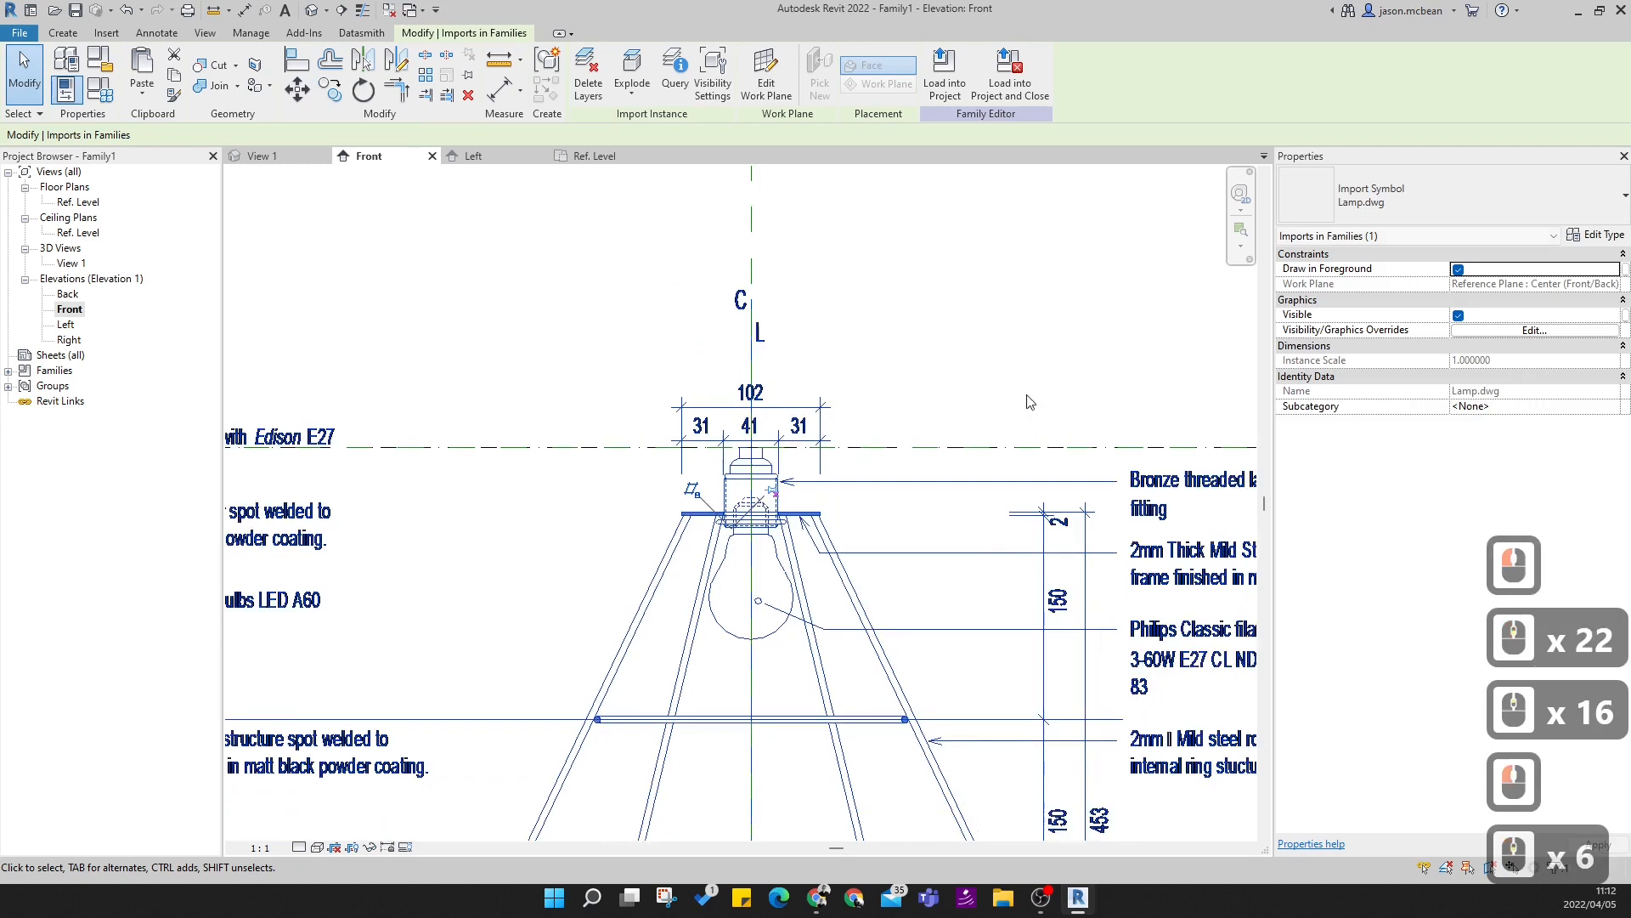
pyautogui.click(894, 356)
pyautogui.press('Escape')
pyautogui.press('Escape')
pyautogui.scroll(-4, 799, 616)
pyautogui.moveTo(865, 610); pyautogui.dragTo(812, 620, button='middle')
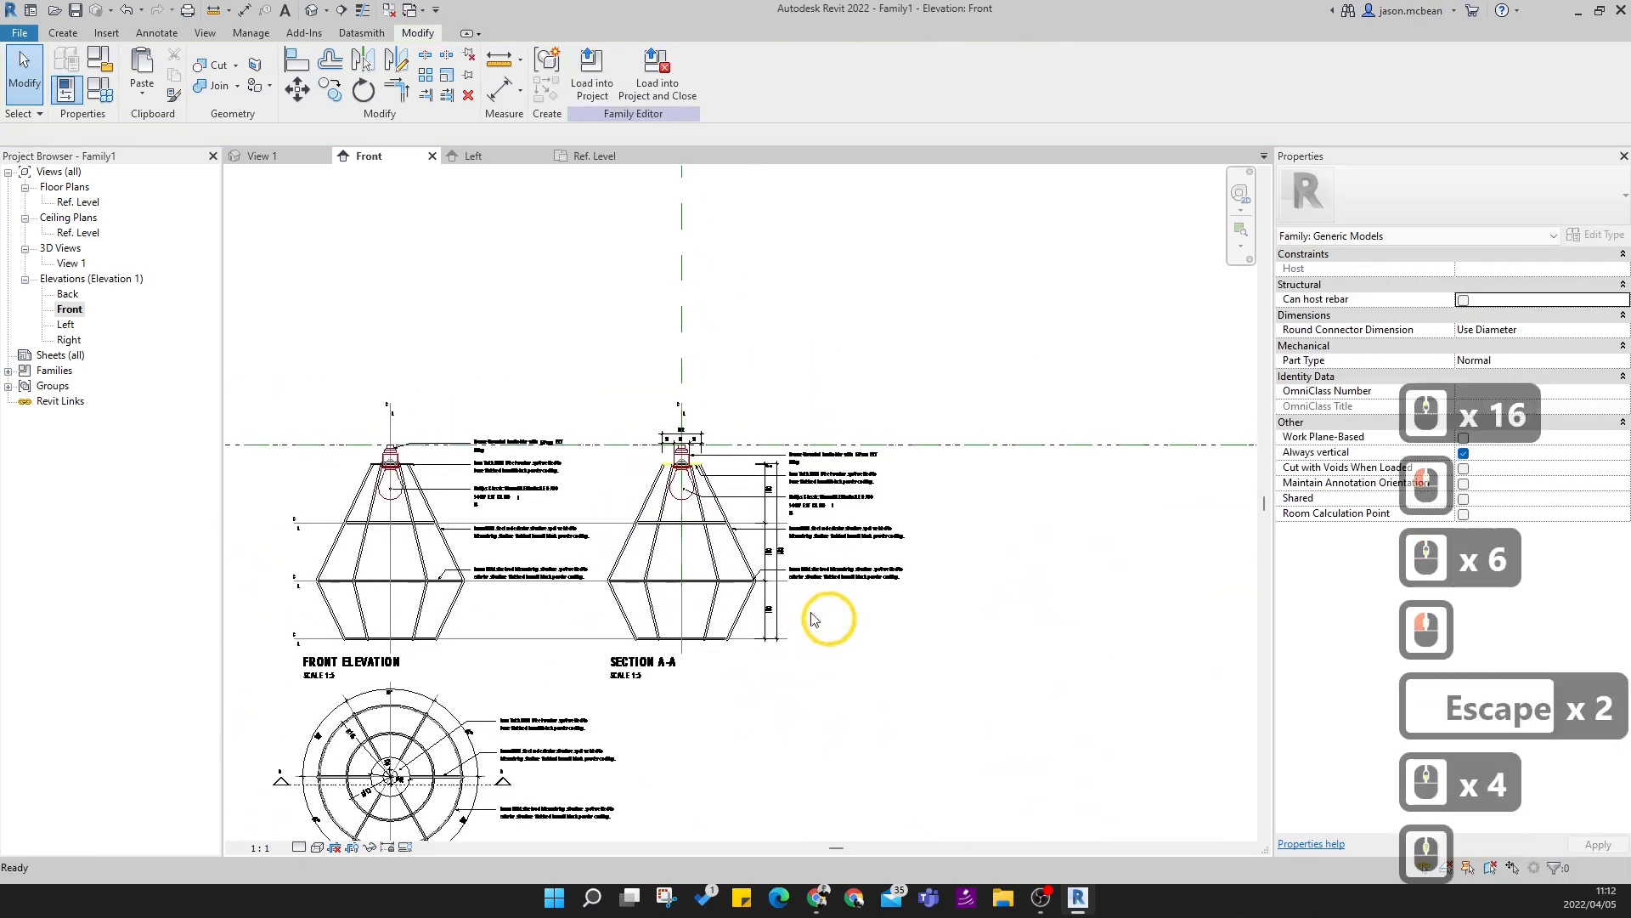
# - Move the lamp drawing so the centre of Section A-A's bottom ring sits on the intersection of the Center (Left/Right) plane and Ref. Level
pyautogui.scroll(3, 699, 543)
pyautogui.scroll(4, 749, 744)
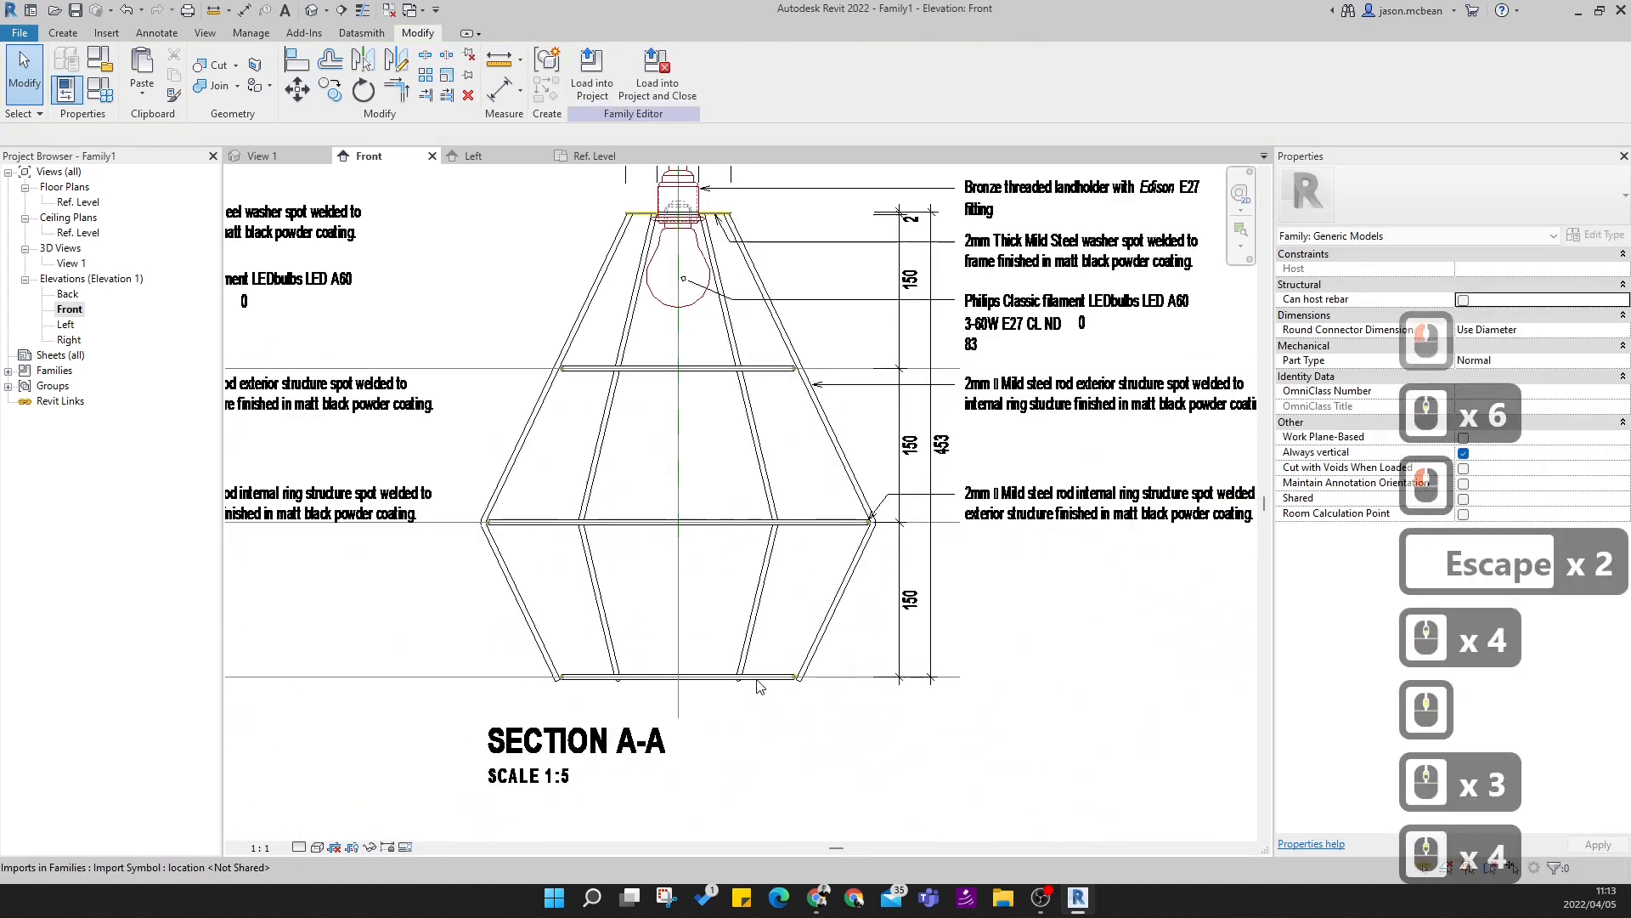
pyautogui.click(743, 703)
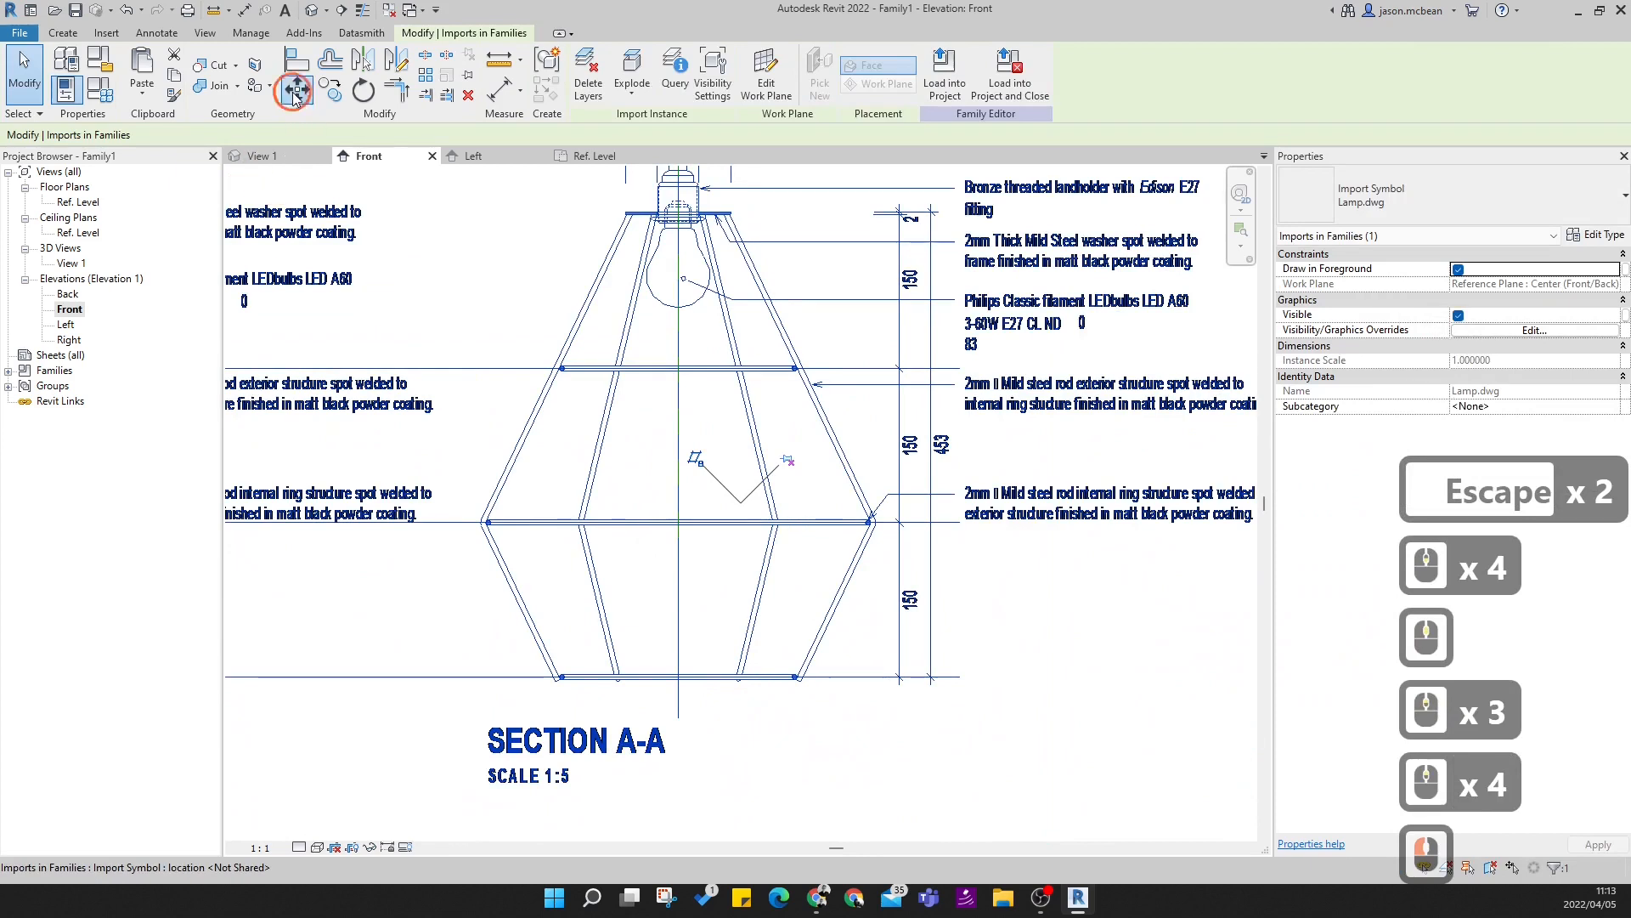
pyautogui.click(293, 93)
pyautogui.scroll(5, 671, 682)
pyautogui.moveTo(685, 686); pyautogui.dragTo(707, 663, button='middle')
pyautogui.scroll(5, 709, 663)
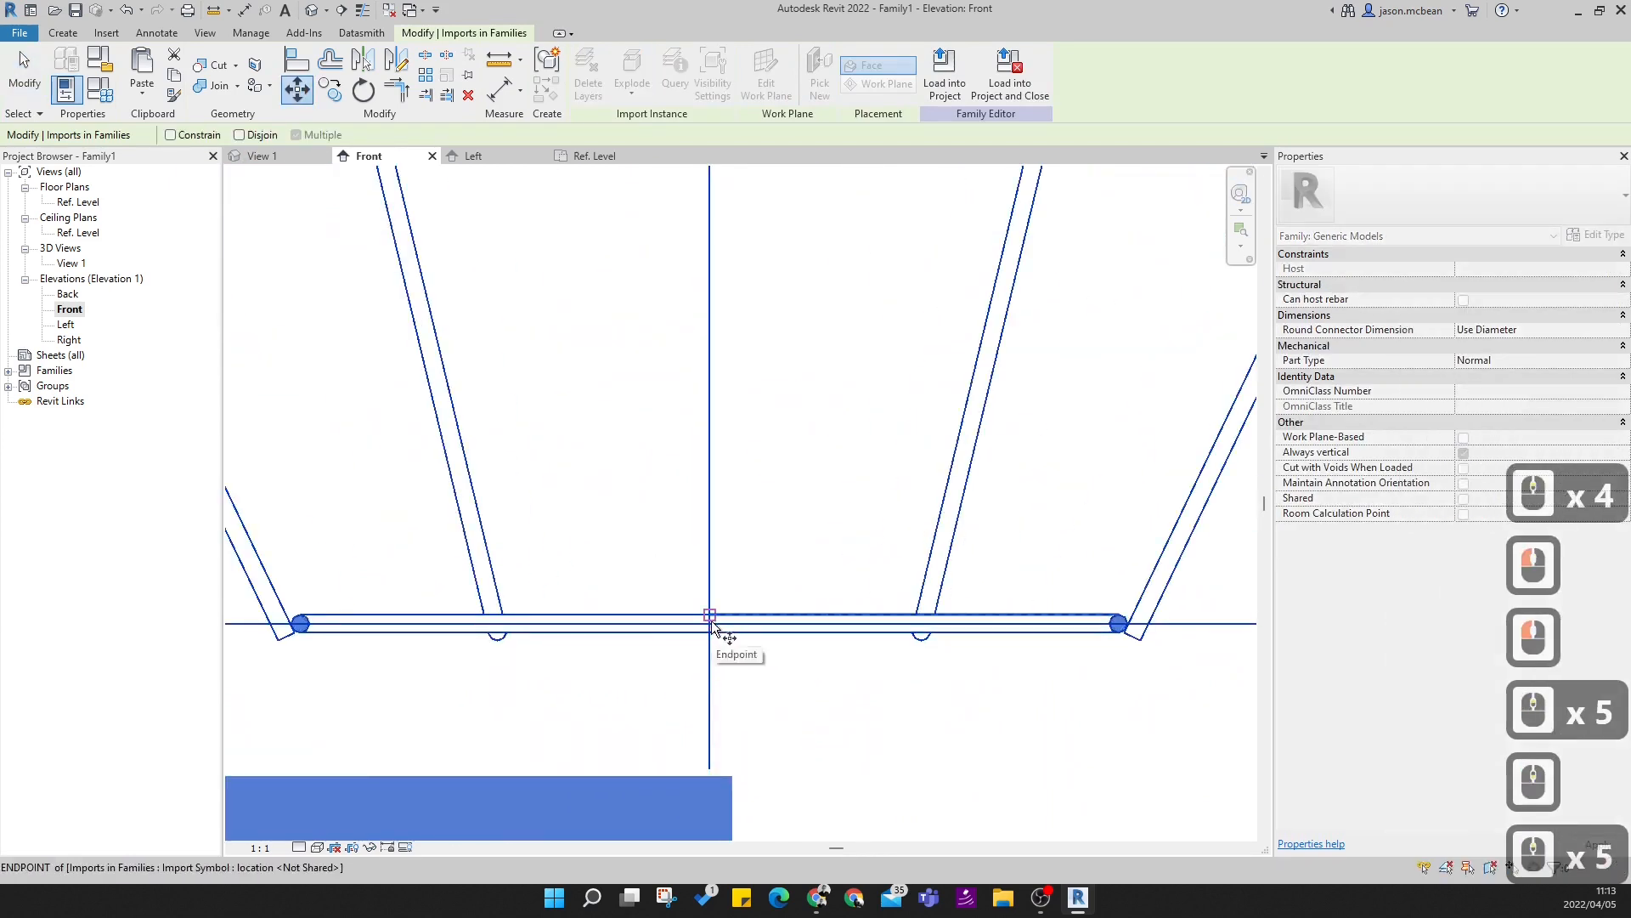
pyautogui.scroll(6, 713, 628)
pyautogui.click(718, 671)
pyautogui.scroll(-14, 718, 675)
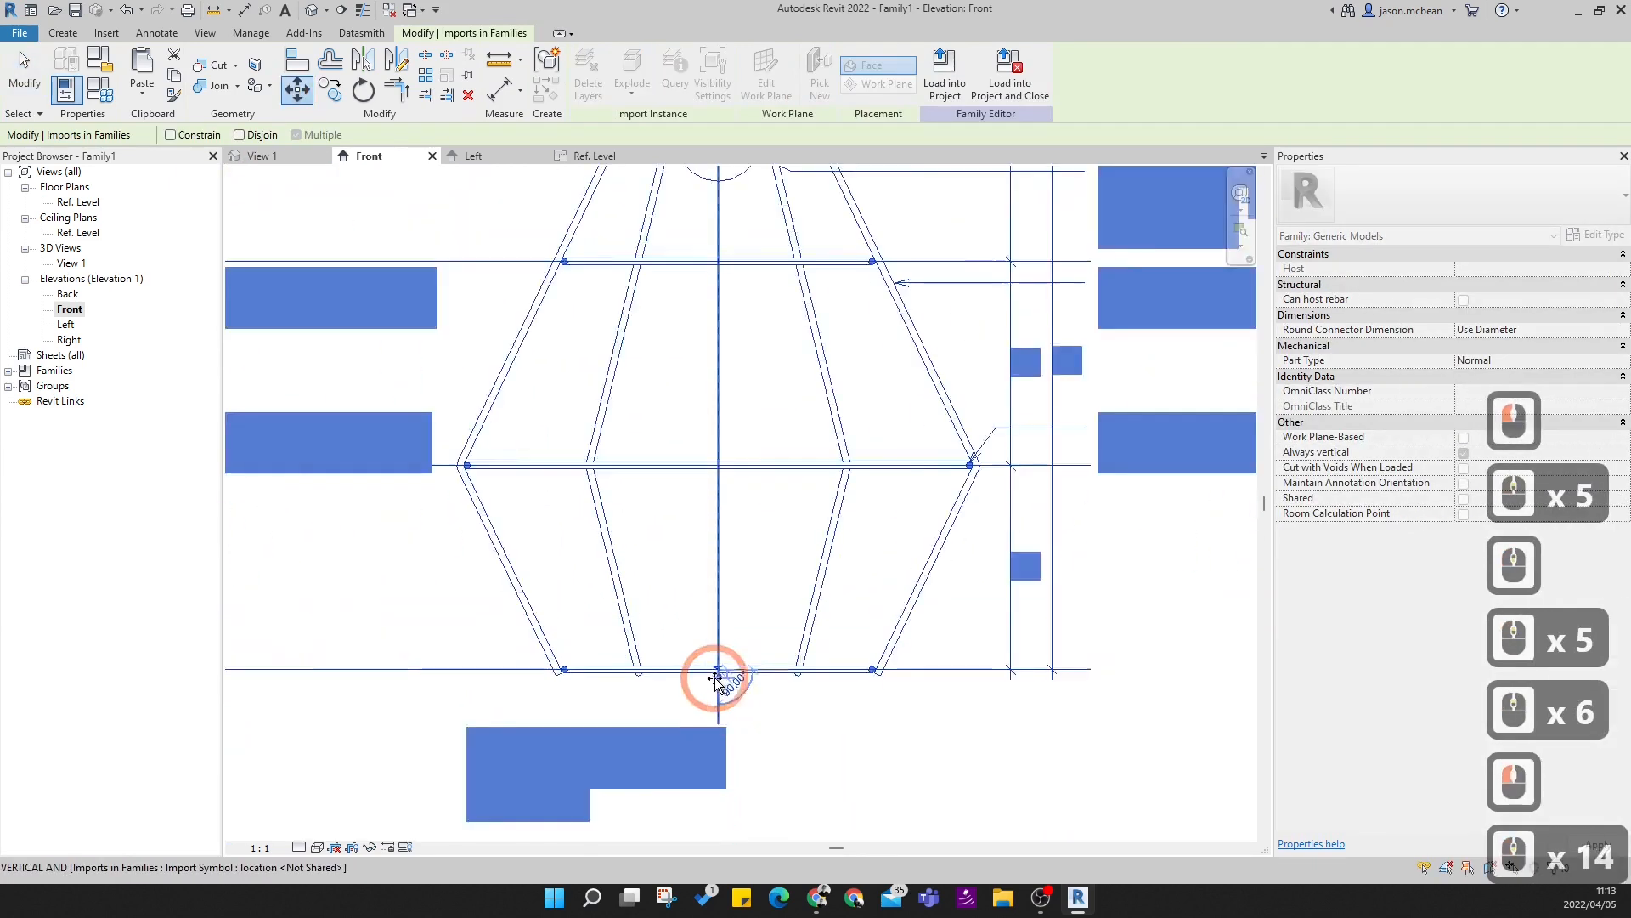
pyautogui.scroll(-6, 718, 675)
pyautogui.scroll(13, 711, 422)
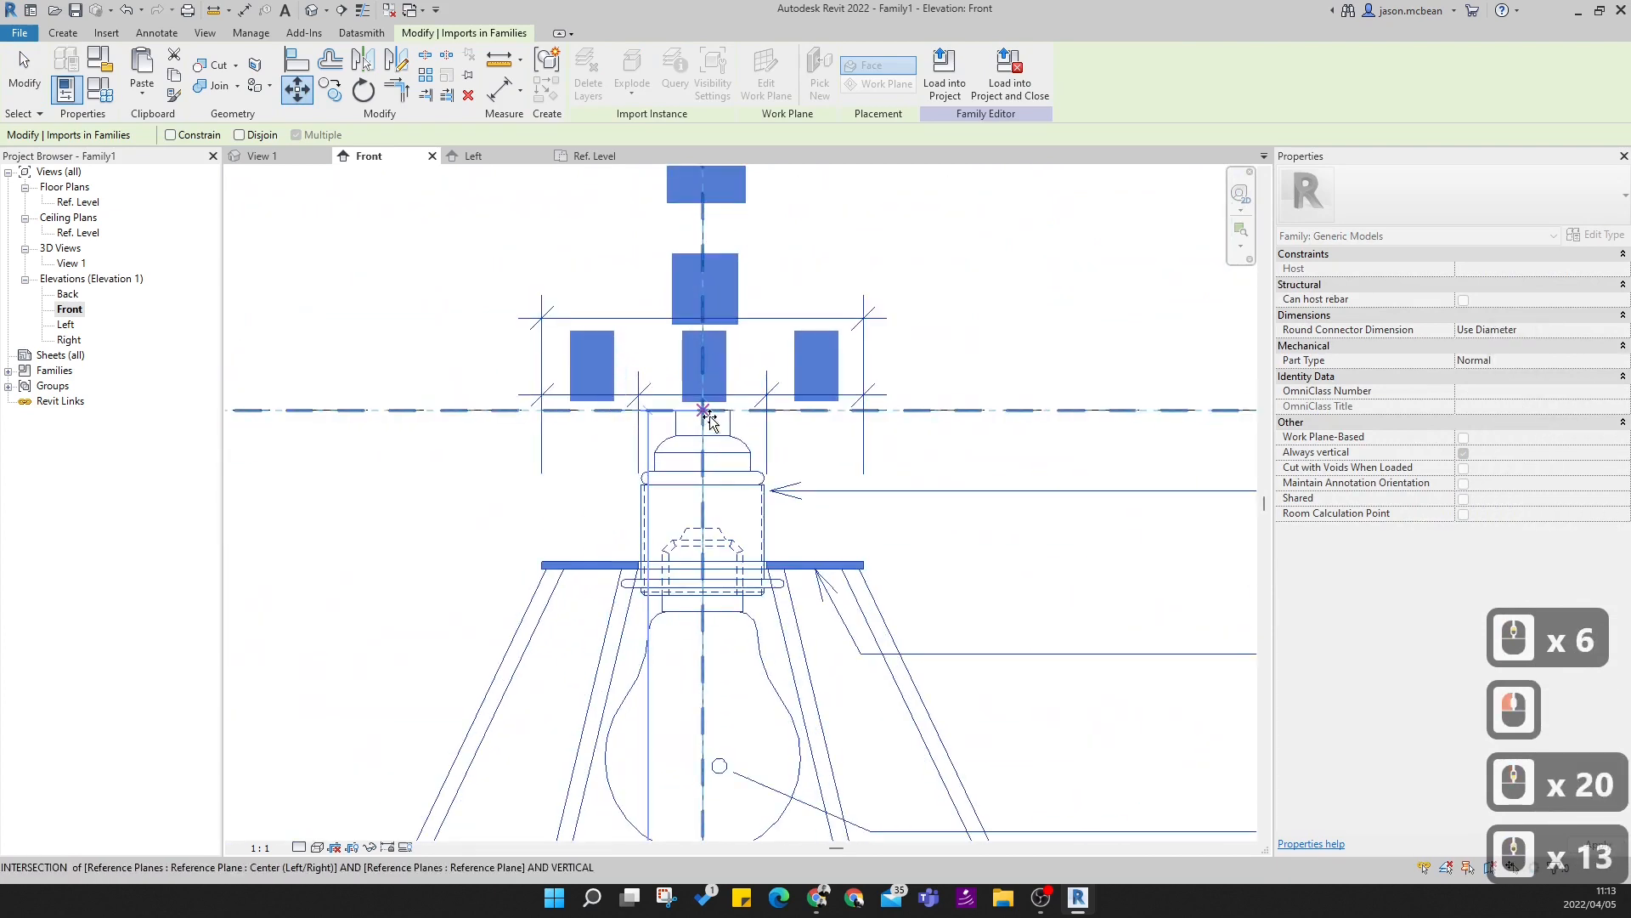
pyautogui.click(711, 422)
pyautogui.scroll(-12, 692, 533)
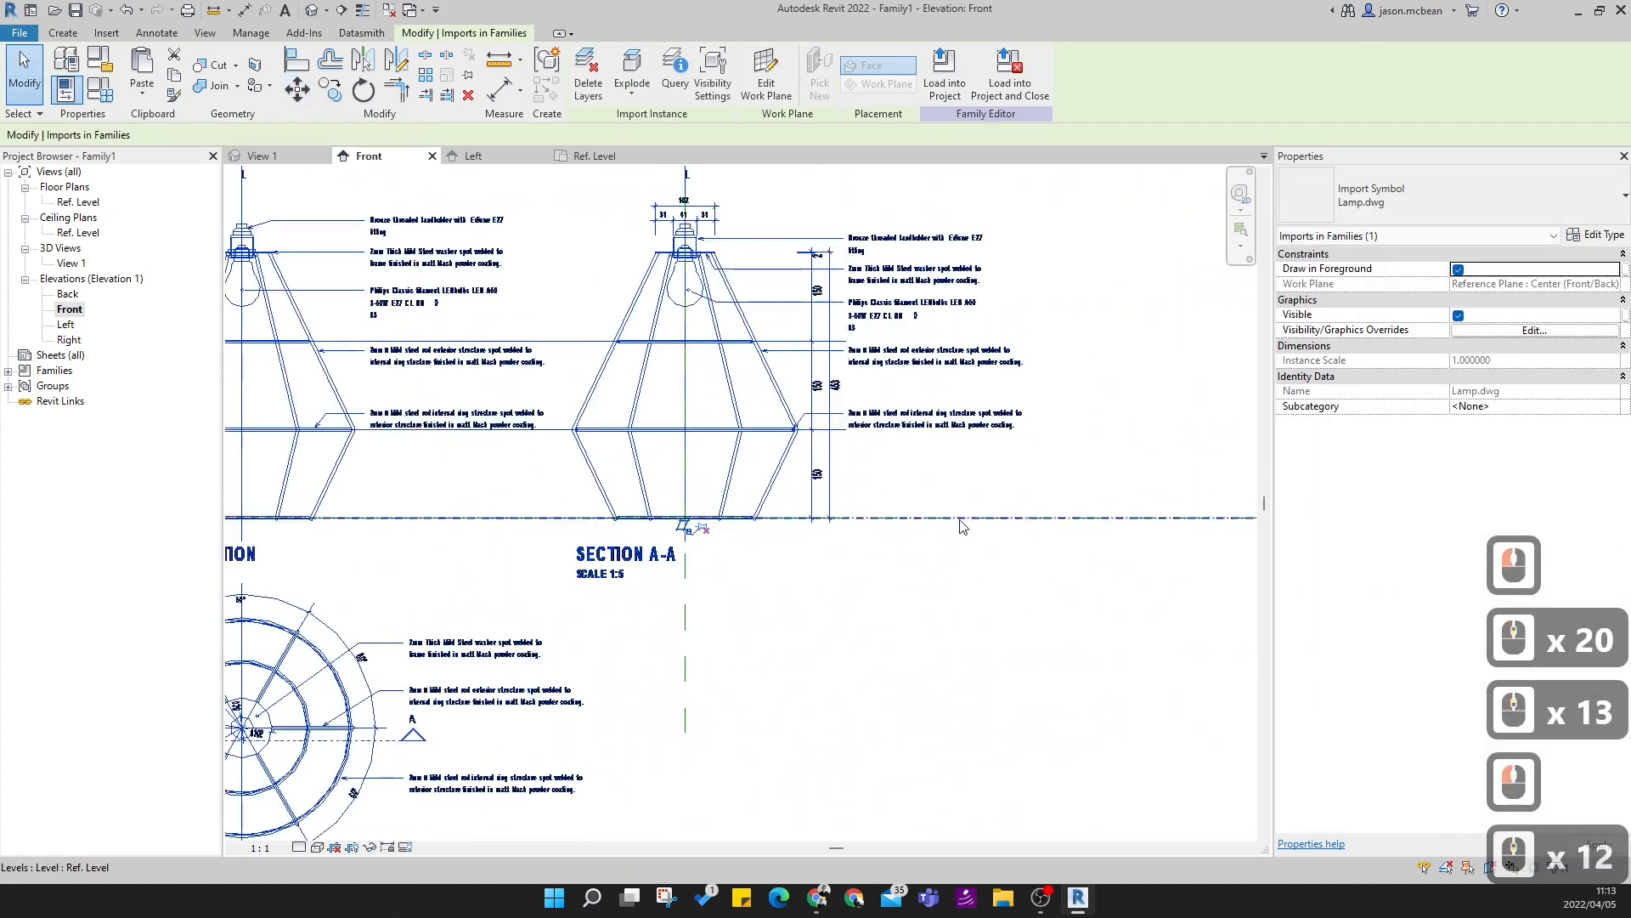
pyautogui.scroll(-8, 956, 522)
pyautogui.press('Escape')
pyautogui.scroll(-1, 965, 609)
pyautogui.press('Escape')
pyautogui.press('Escape')
# - Select the Ref. Level line and the reference plane overlapping it in turn to check the two coincident elements
pyautogui.scroll(6, 1090, 592)
pyautogui.press('Escape')
pyautogui.scroll(6, 1088, 594)
pyautogui.click(719, 596)
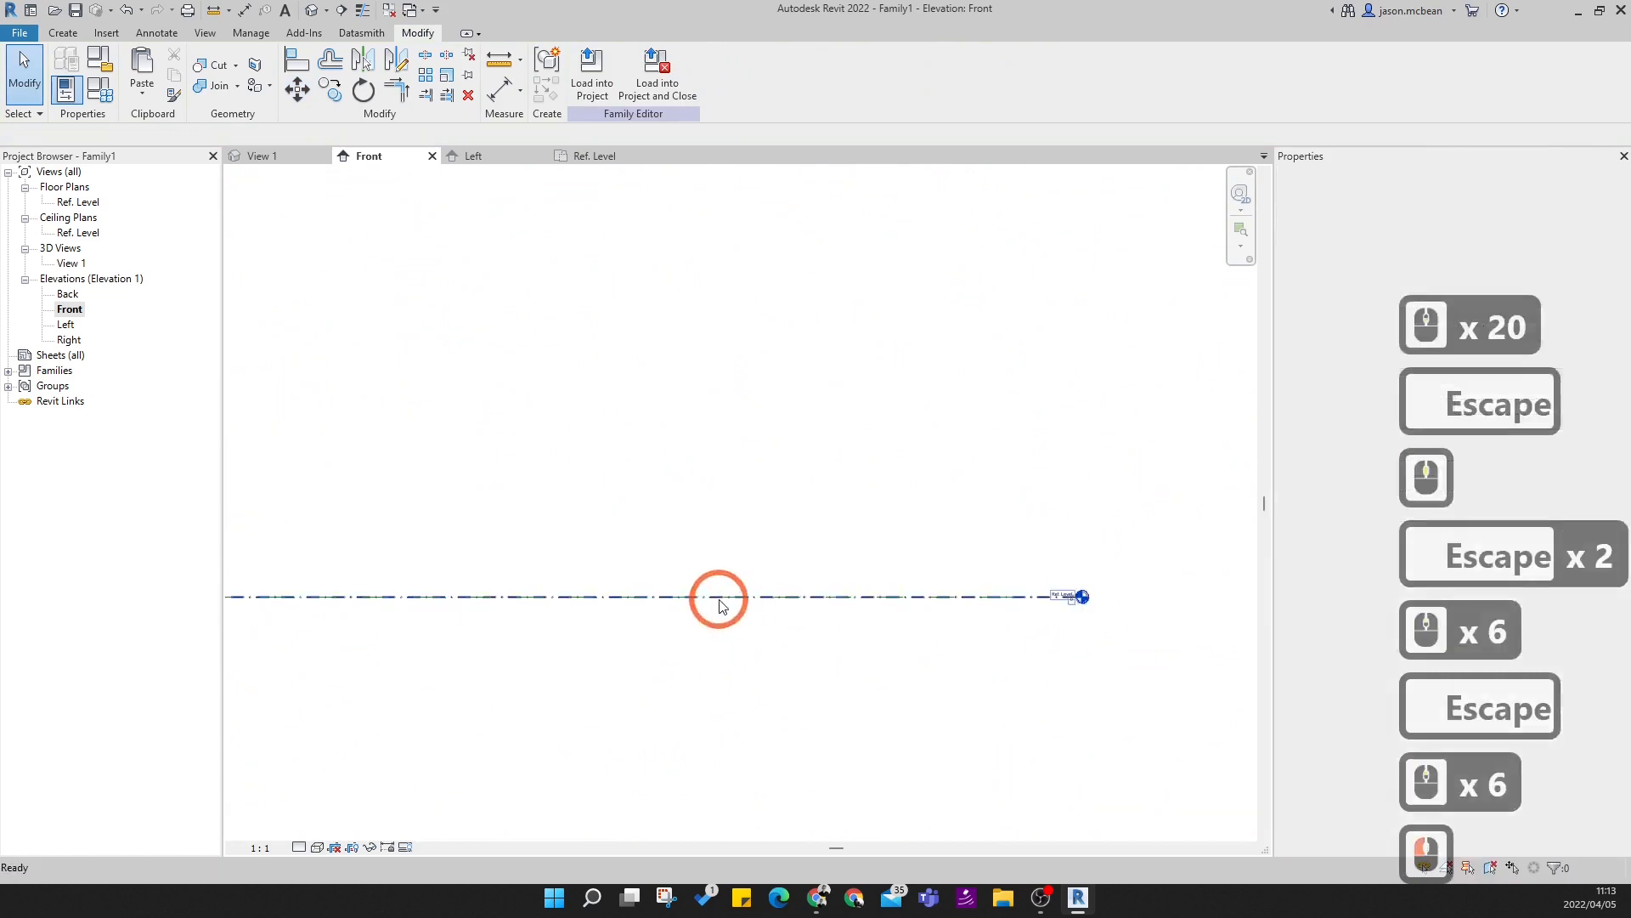
pyautogui.press('Escape')
pyautogui.press('capslock')
pyautogui.press('Tab')
pyautogui.click(732, 605)
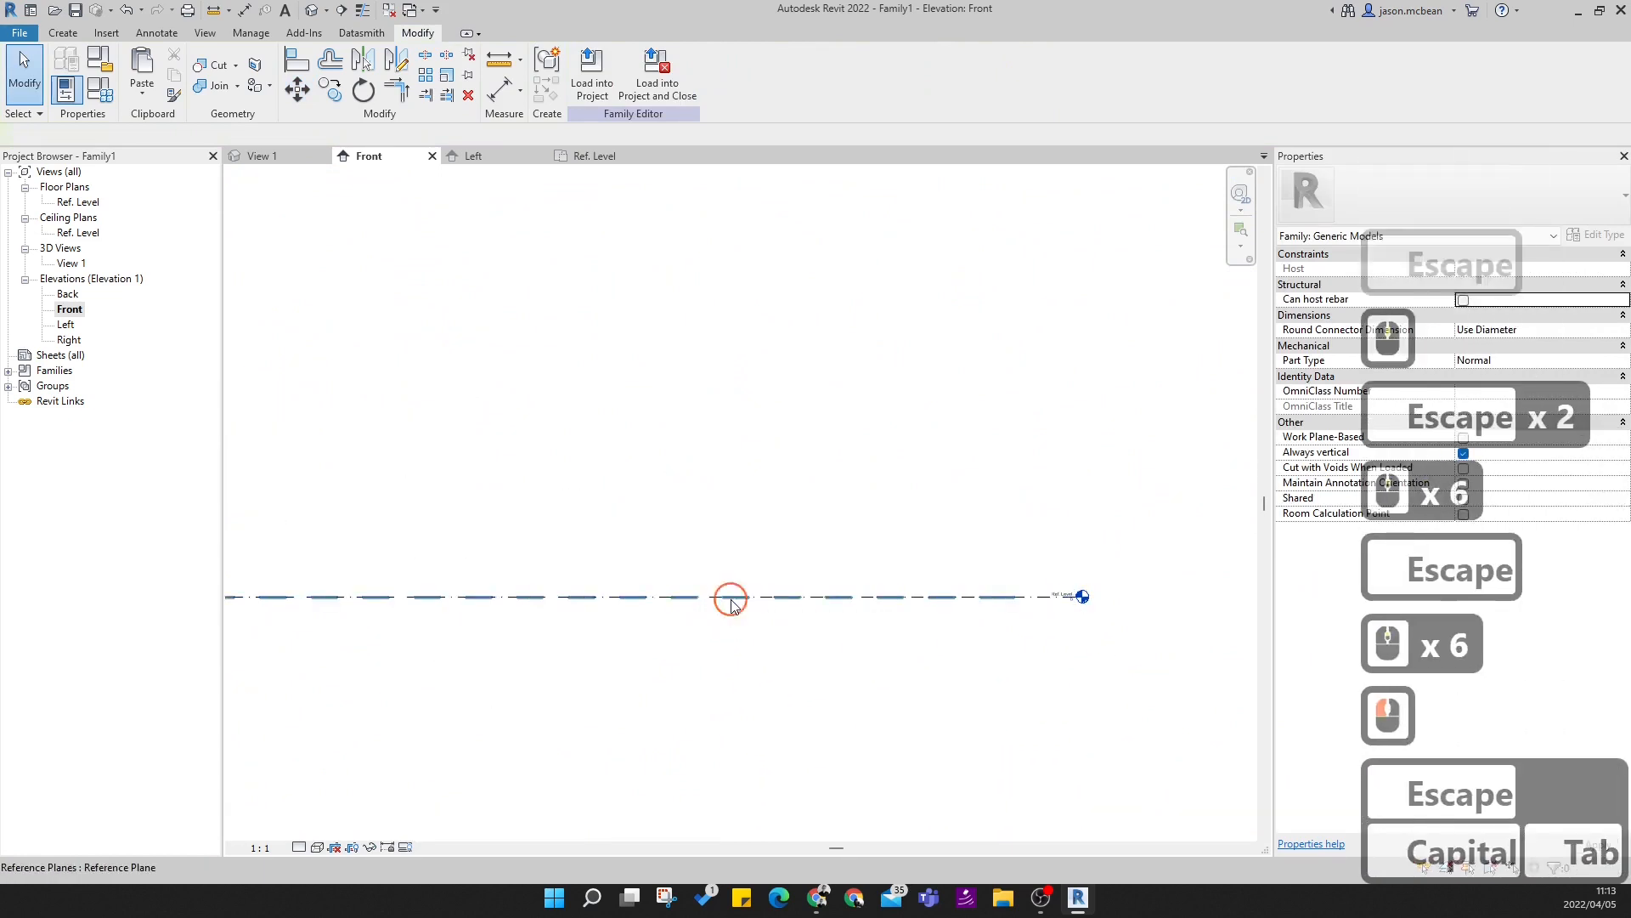
pyautogui.scroll(-6, 931, 572)
pyautogui.press('Escape')
pyautogui.scroll(-1, 930, 572)
pyautogui.press('Escape')
pyautogui.scroll(-3, 930, 572)
# - Examine the Section A-A lamp drawing from its bottom ring up to the lampholder, including its rings and dimensions
pyautogui.scroll(10, 527, 536)
pyautogui.moveTo(633, 524); pyautogui.dragTo(600, 728, button='middle')
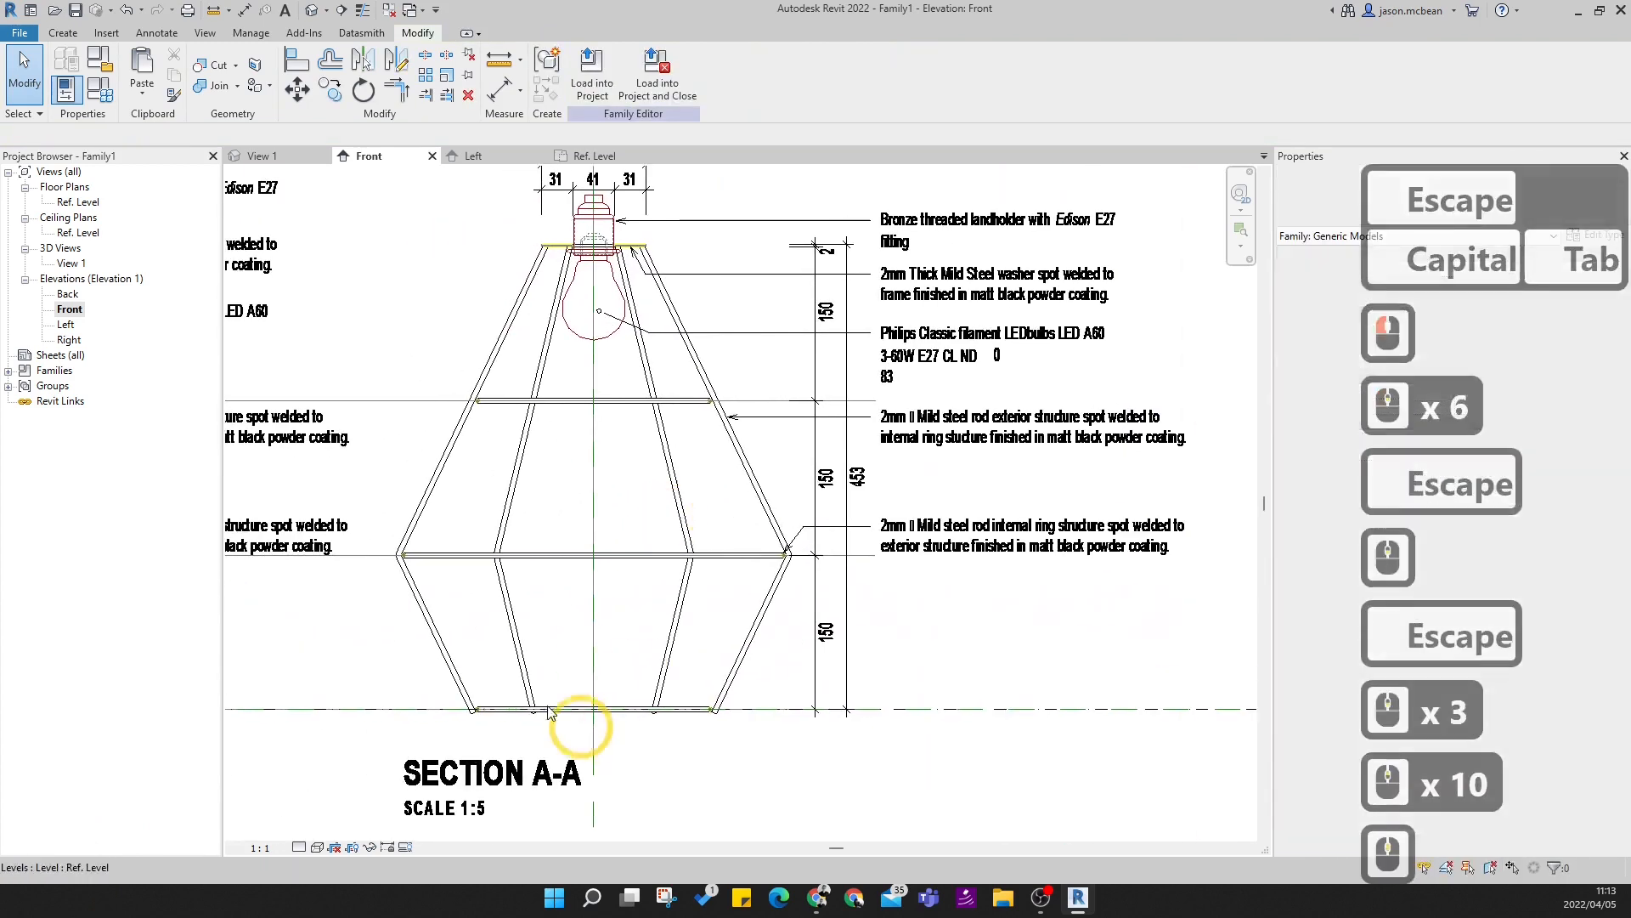
pyautogui.scroll(3, 710, 677)
pyautogui.scroll(1, 781, 716)
pyautogui.moveTo(557, 501); pyautogui.dragTo(459, 600, button='middle')
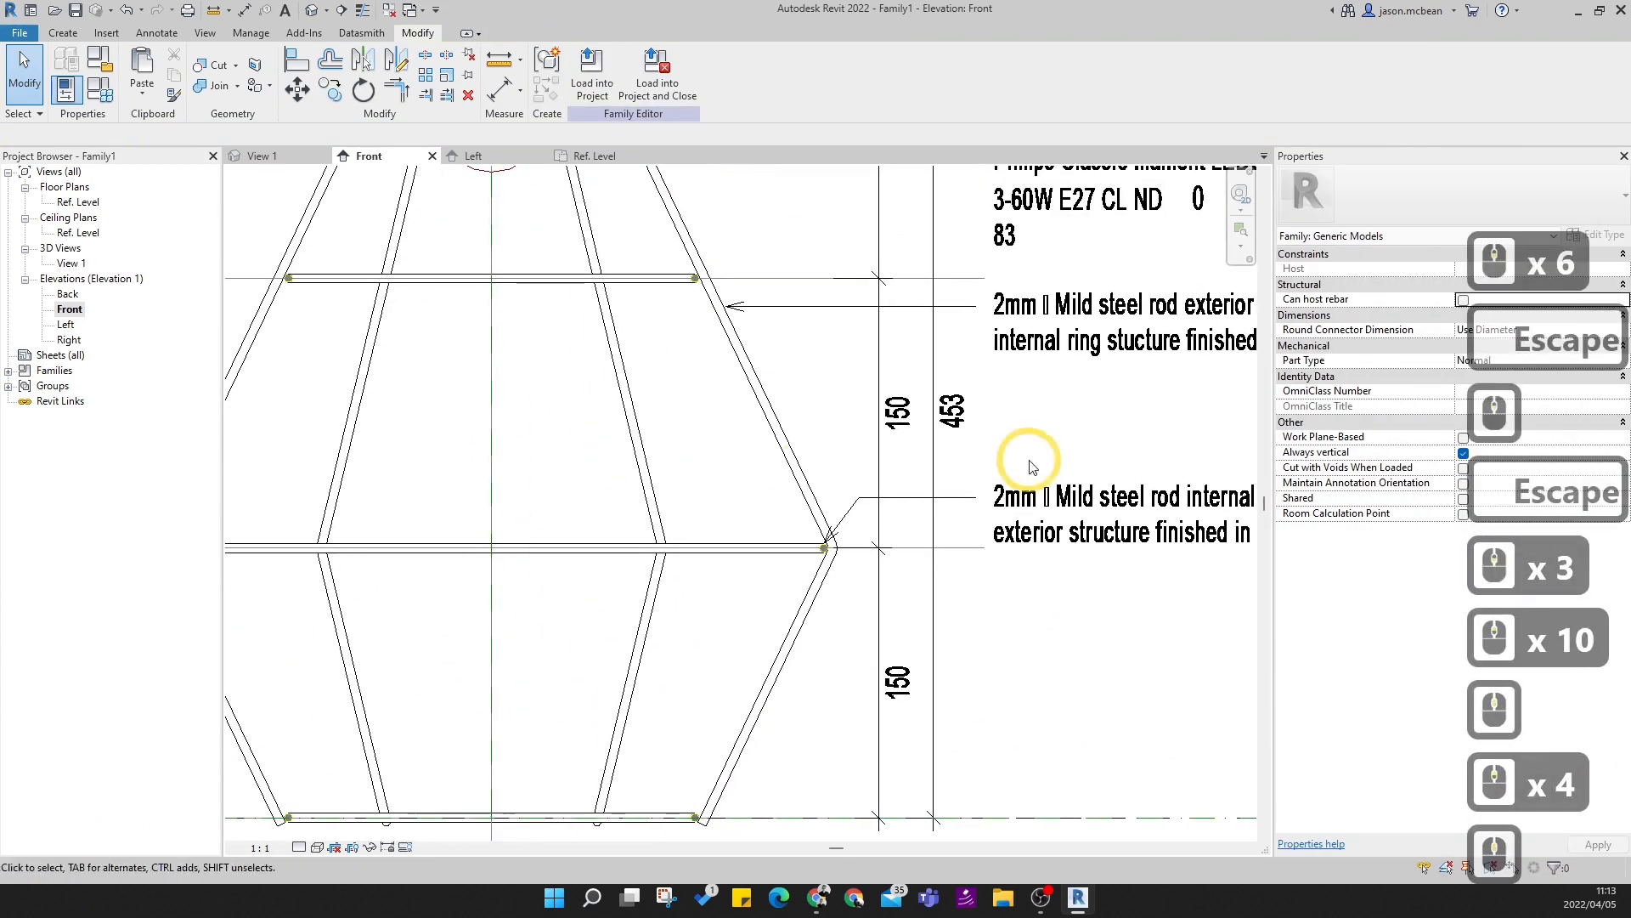
pyautogui.scroll(-4, 756, 511)
pyautogui.moveTo(750, 404); pyautogui.dragTo(759, 581, button='middle')
pyautogui.scroll(5, 668, 316)
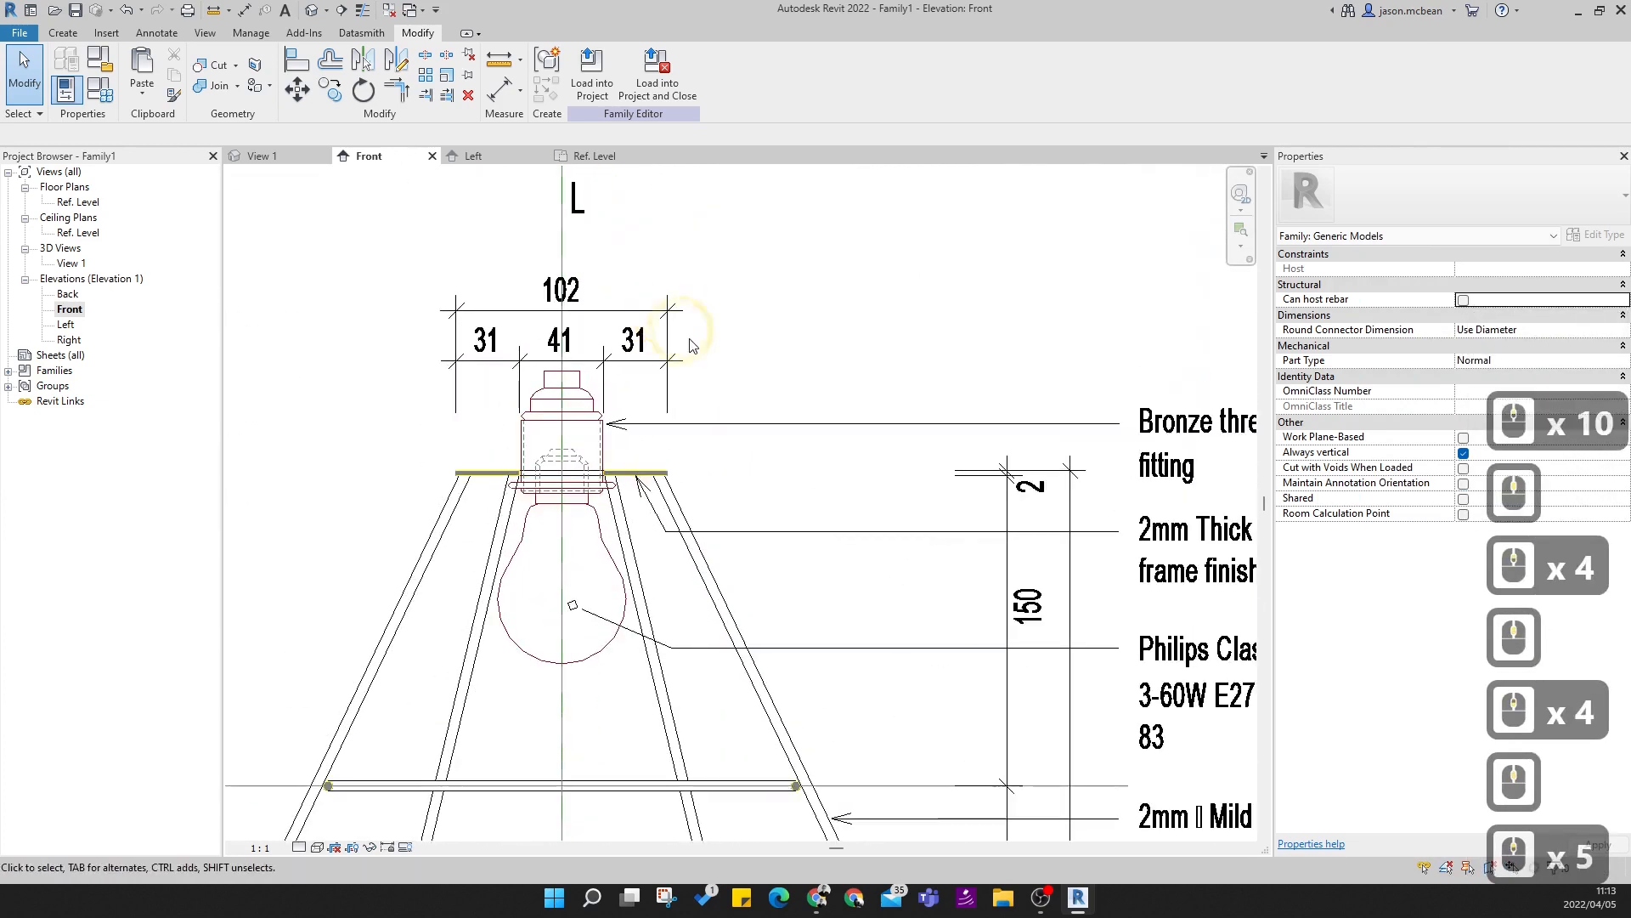
pyautogui.click(63, 32)
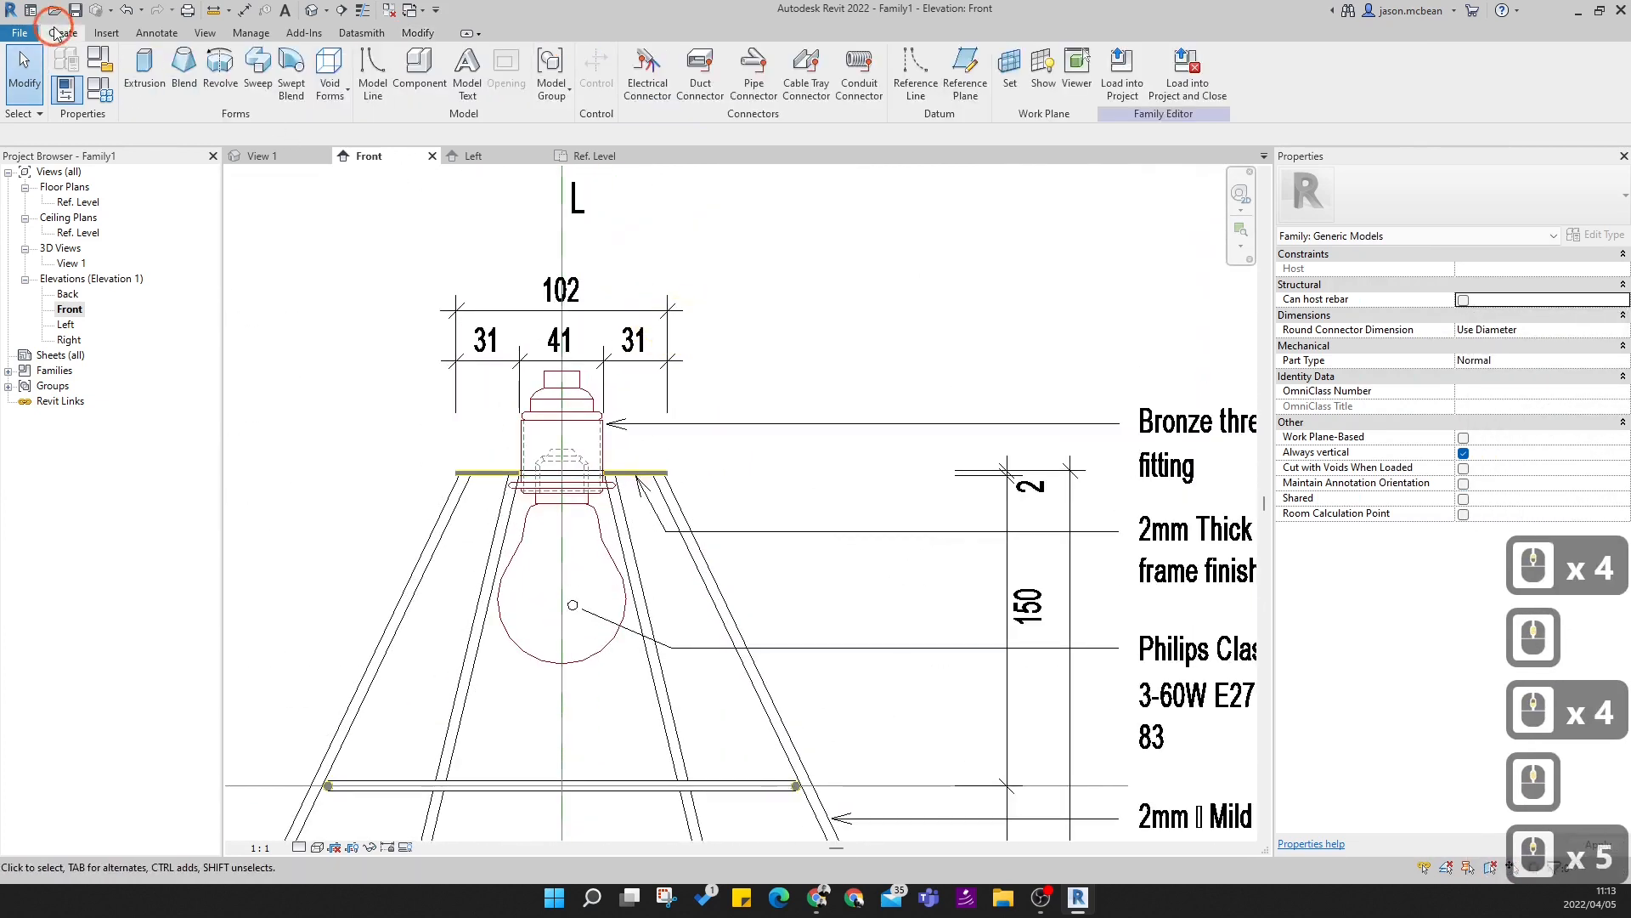
pyautogui.scroll(-5, 621, 393)
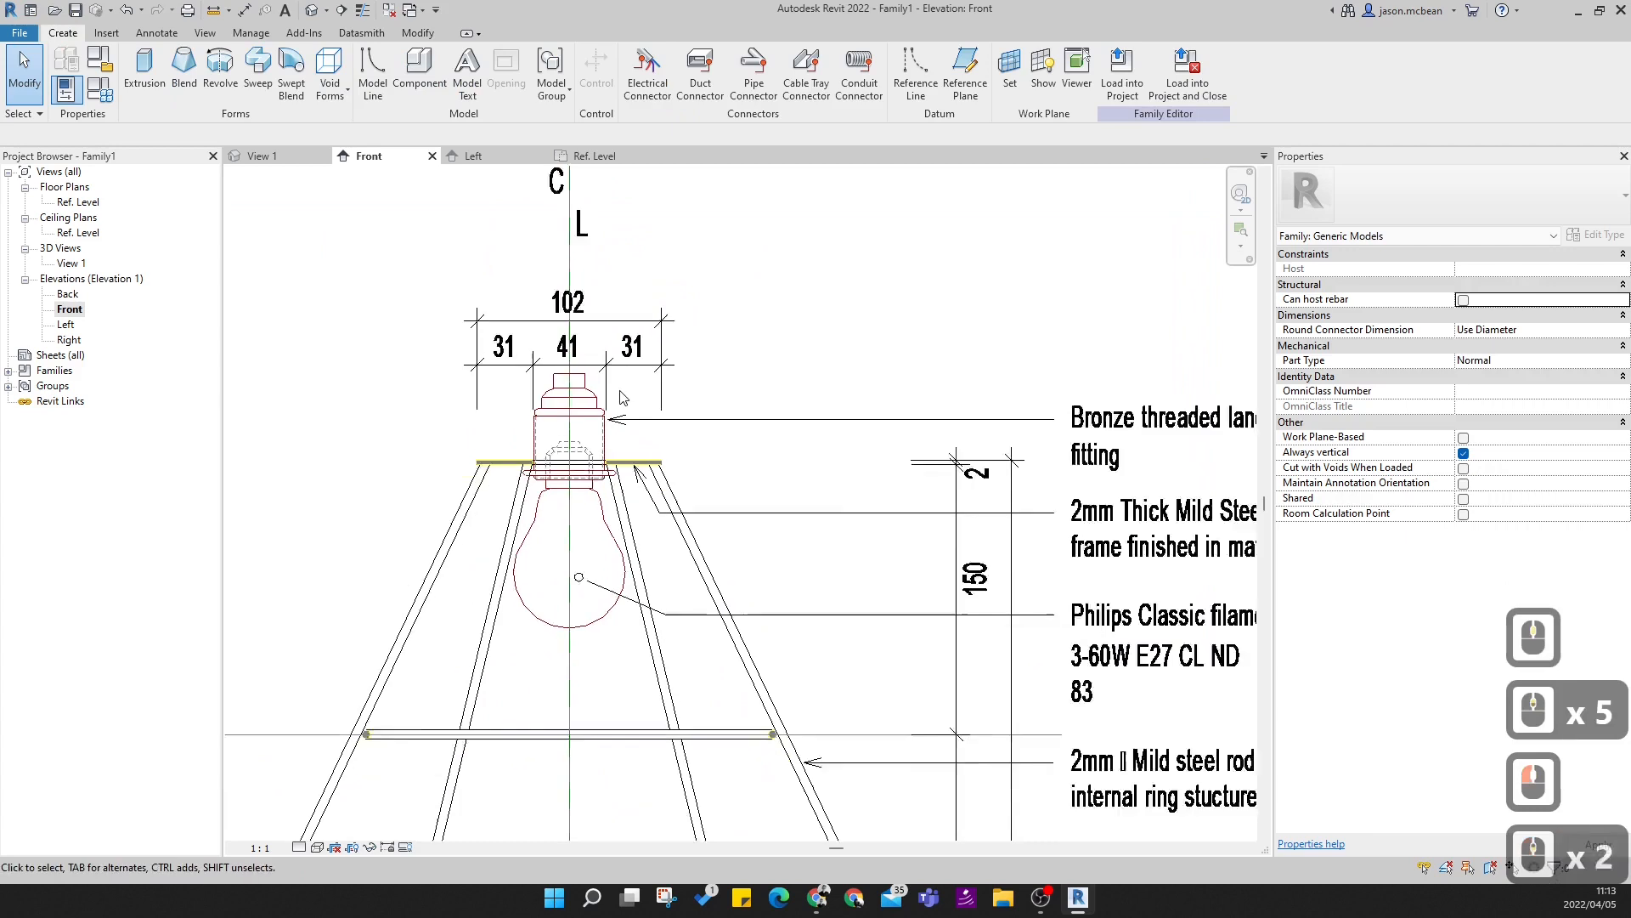
pyautogui.scroll(5, 584, 441)
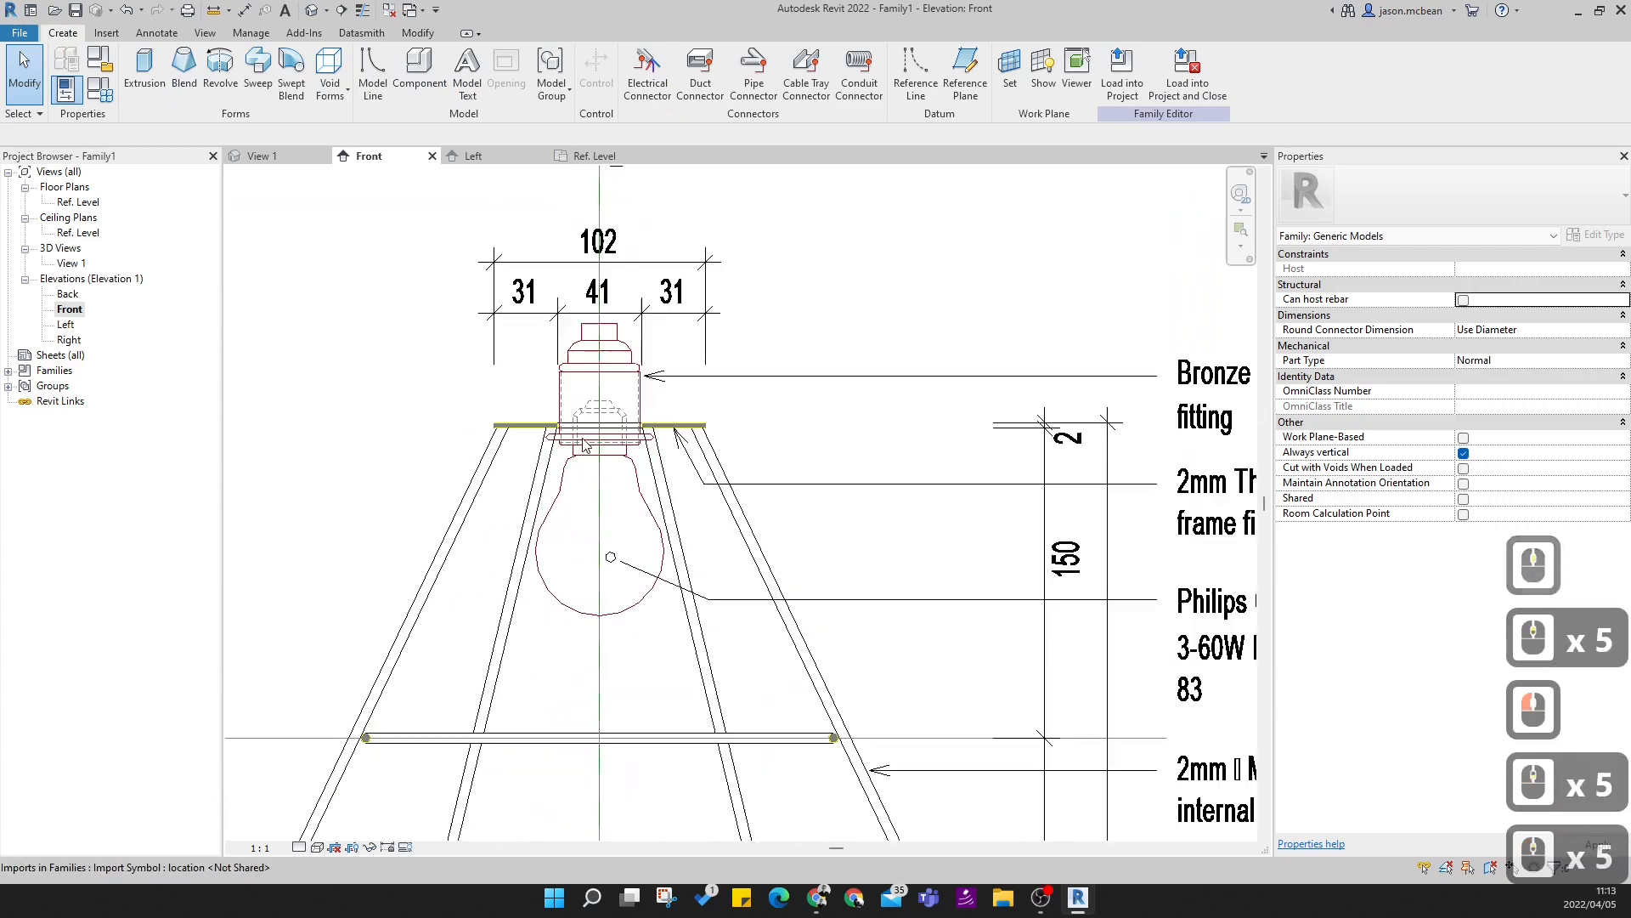
# - Create a Generic Models subcategory named Wire in the Object Styles
pyautogui.click(270, 38)
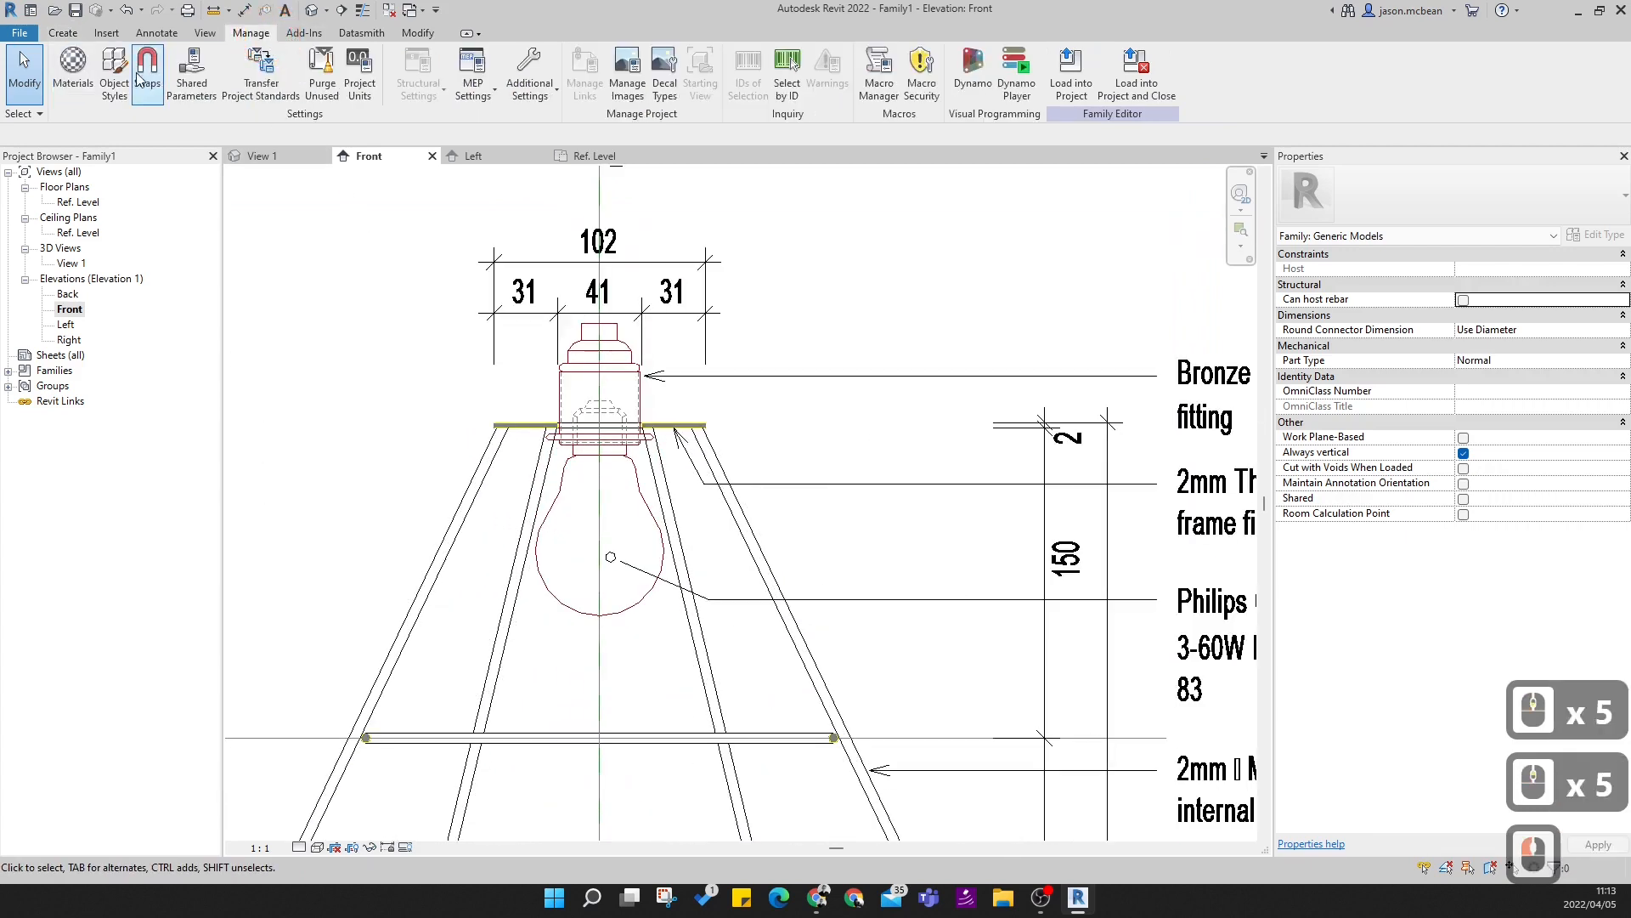
pyautogui.click(120, 76)
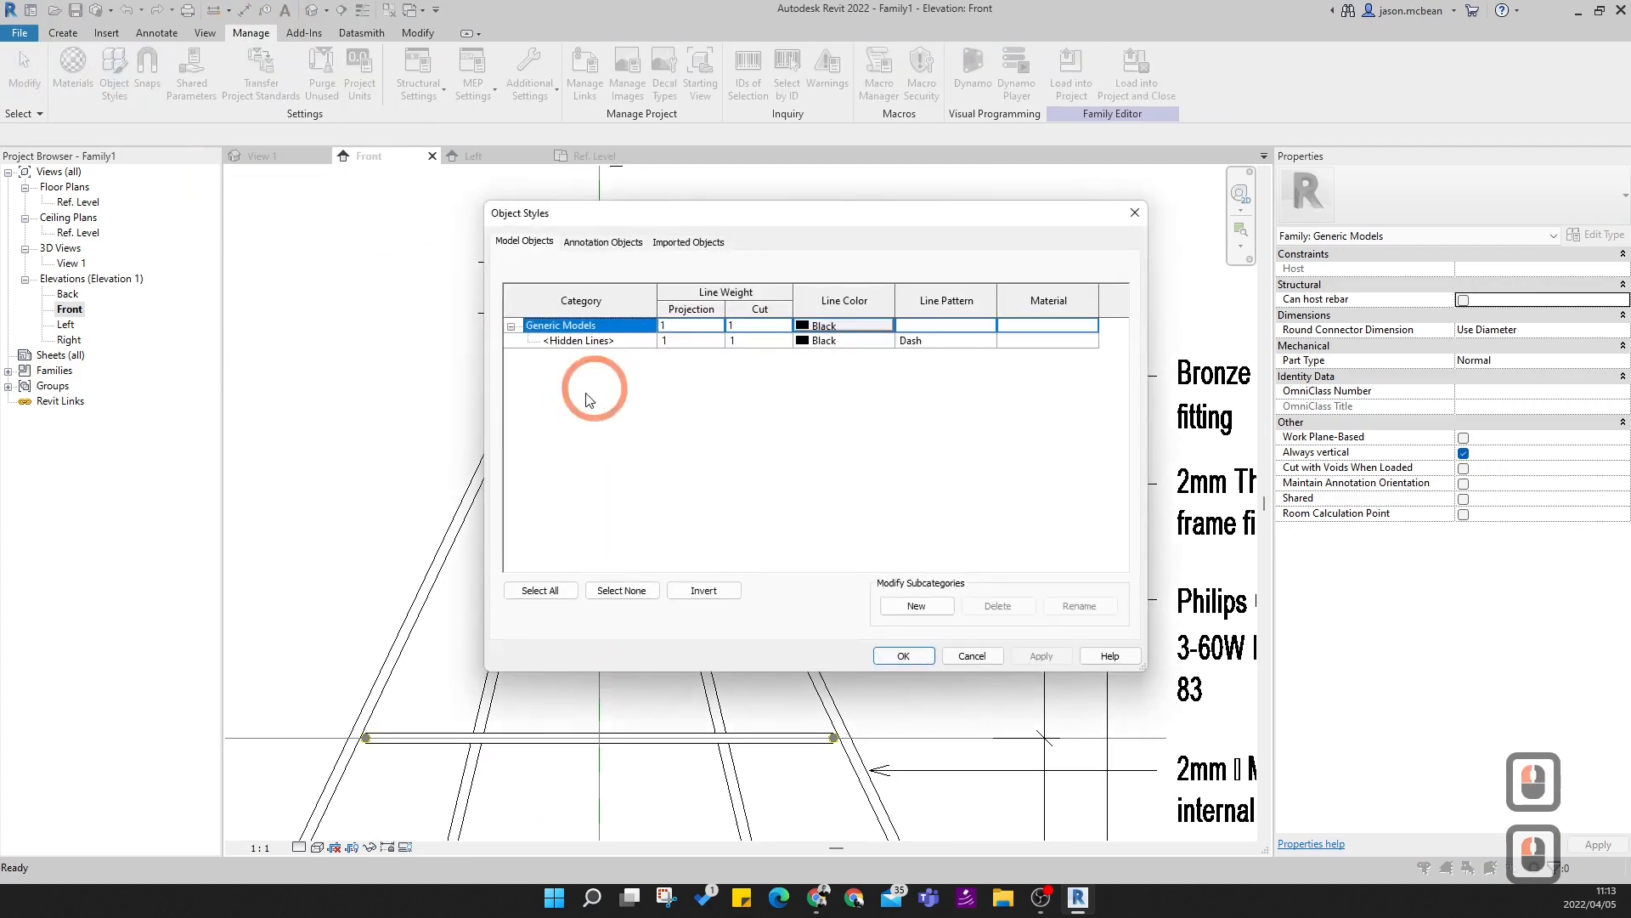
pyautogui.click(916, 606)
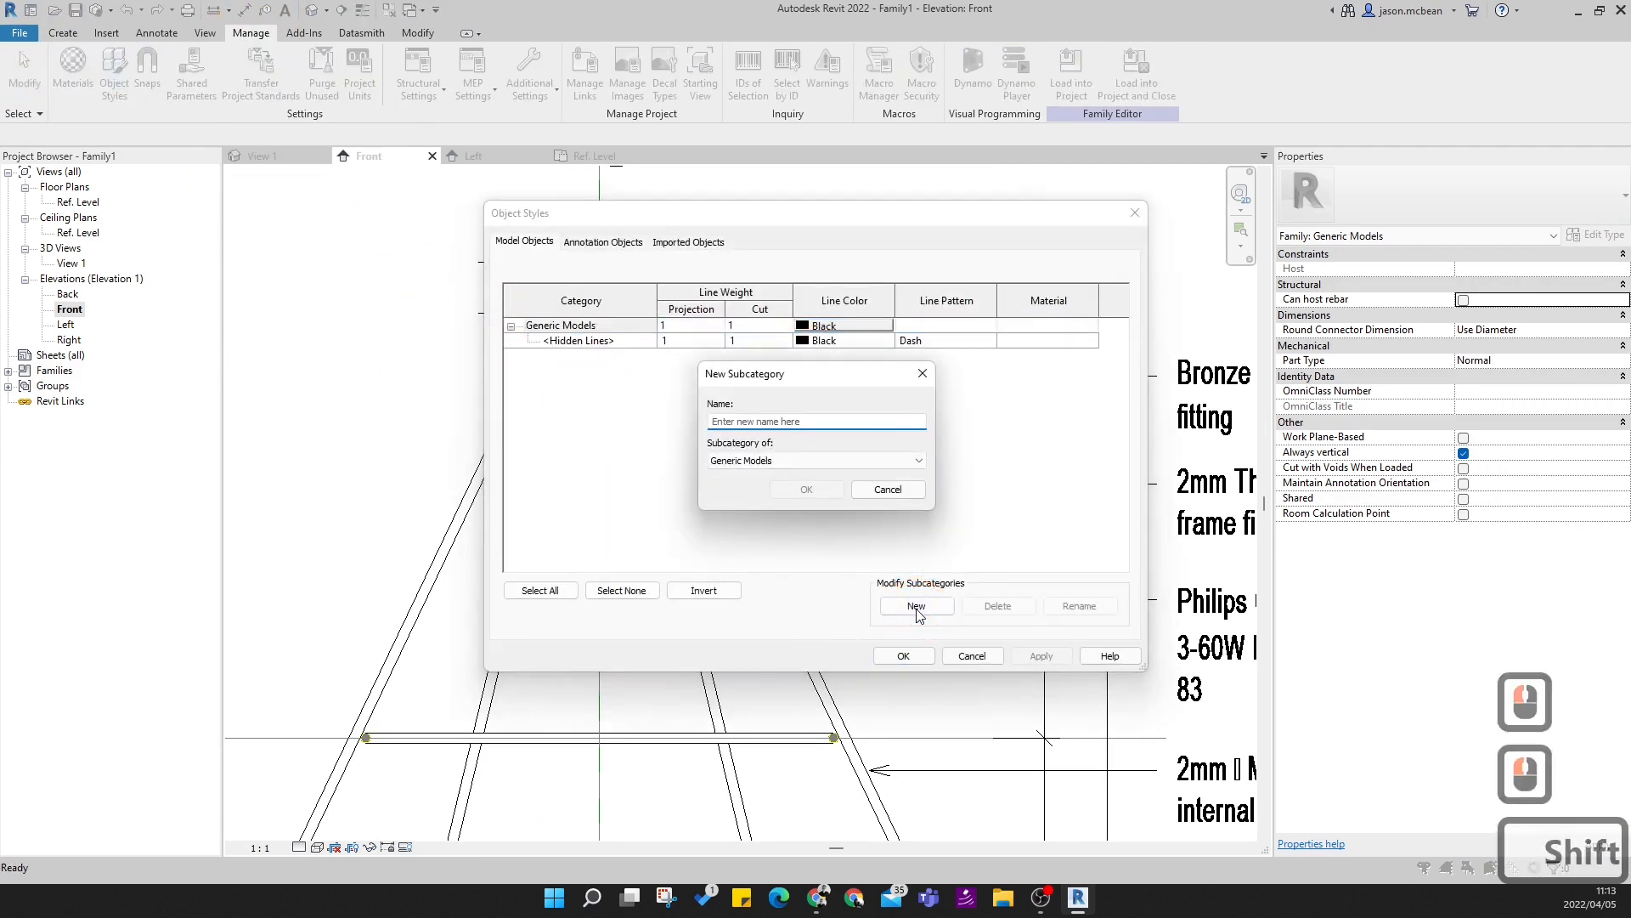
pyautogui.write('wIRE')
pyautogui.press('BackSpace')
pyautogui.press('BackSpace')
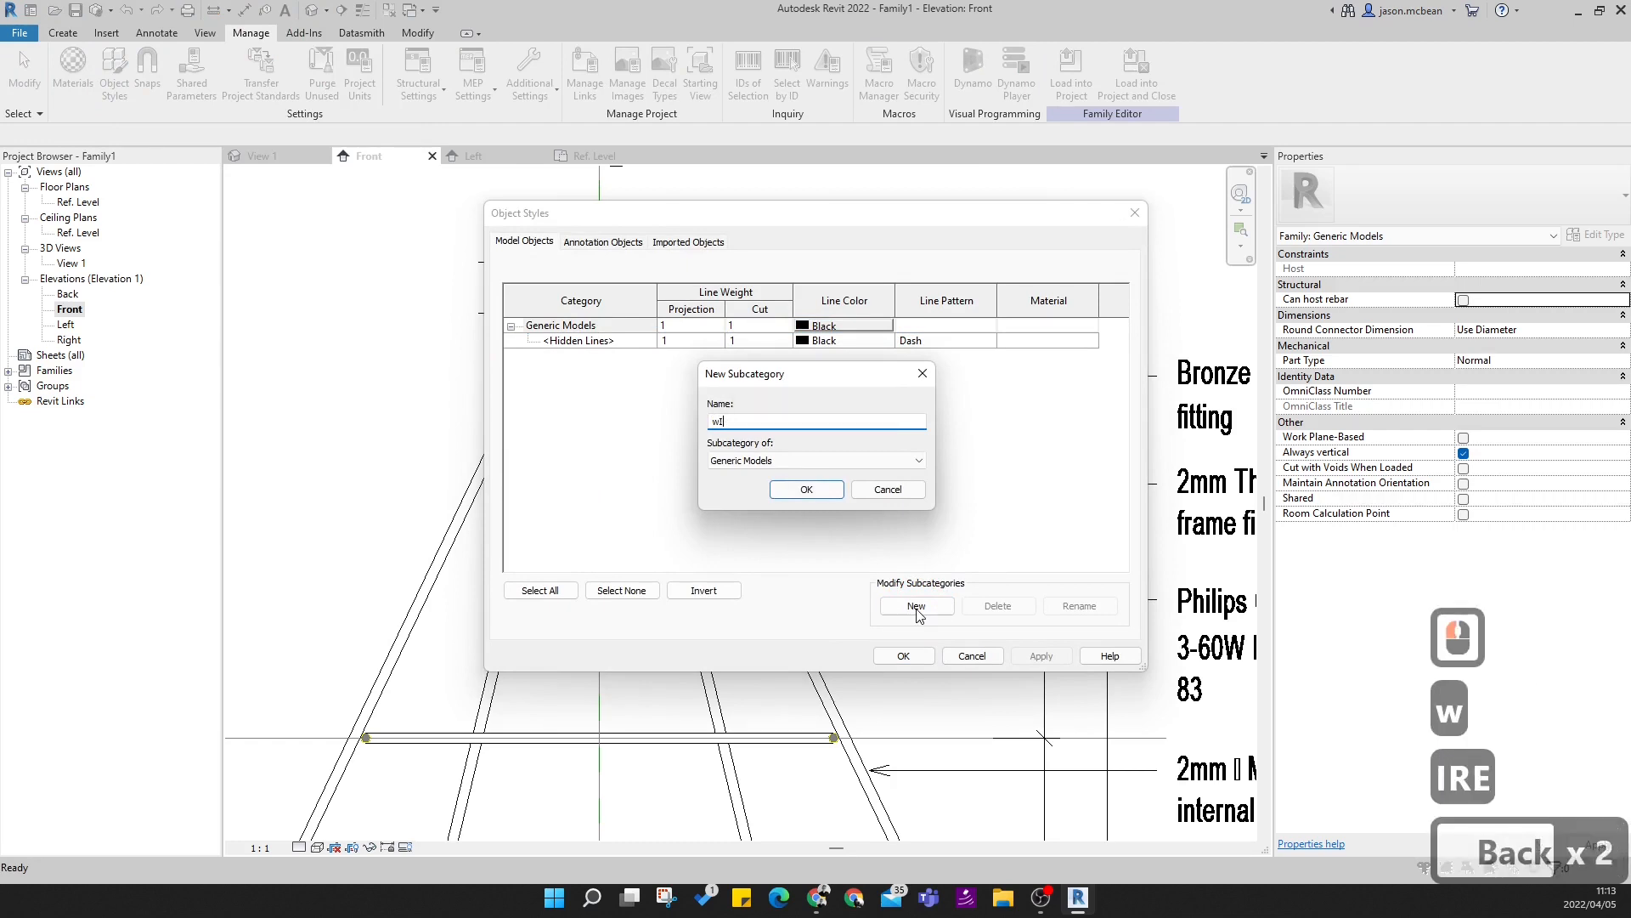
pyautogui.press('capslock')
pyautogui.write('wite')
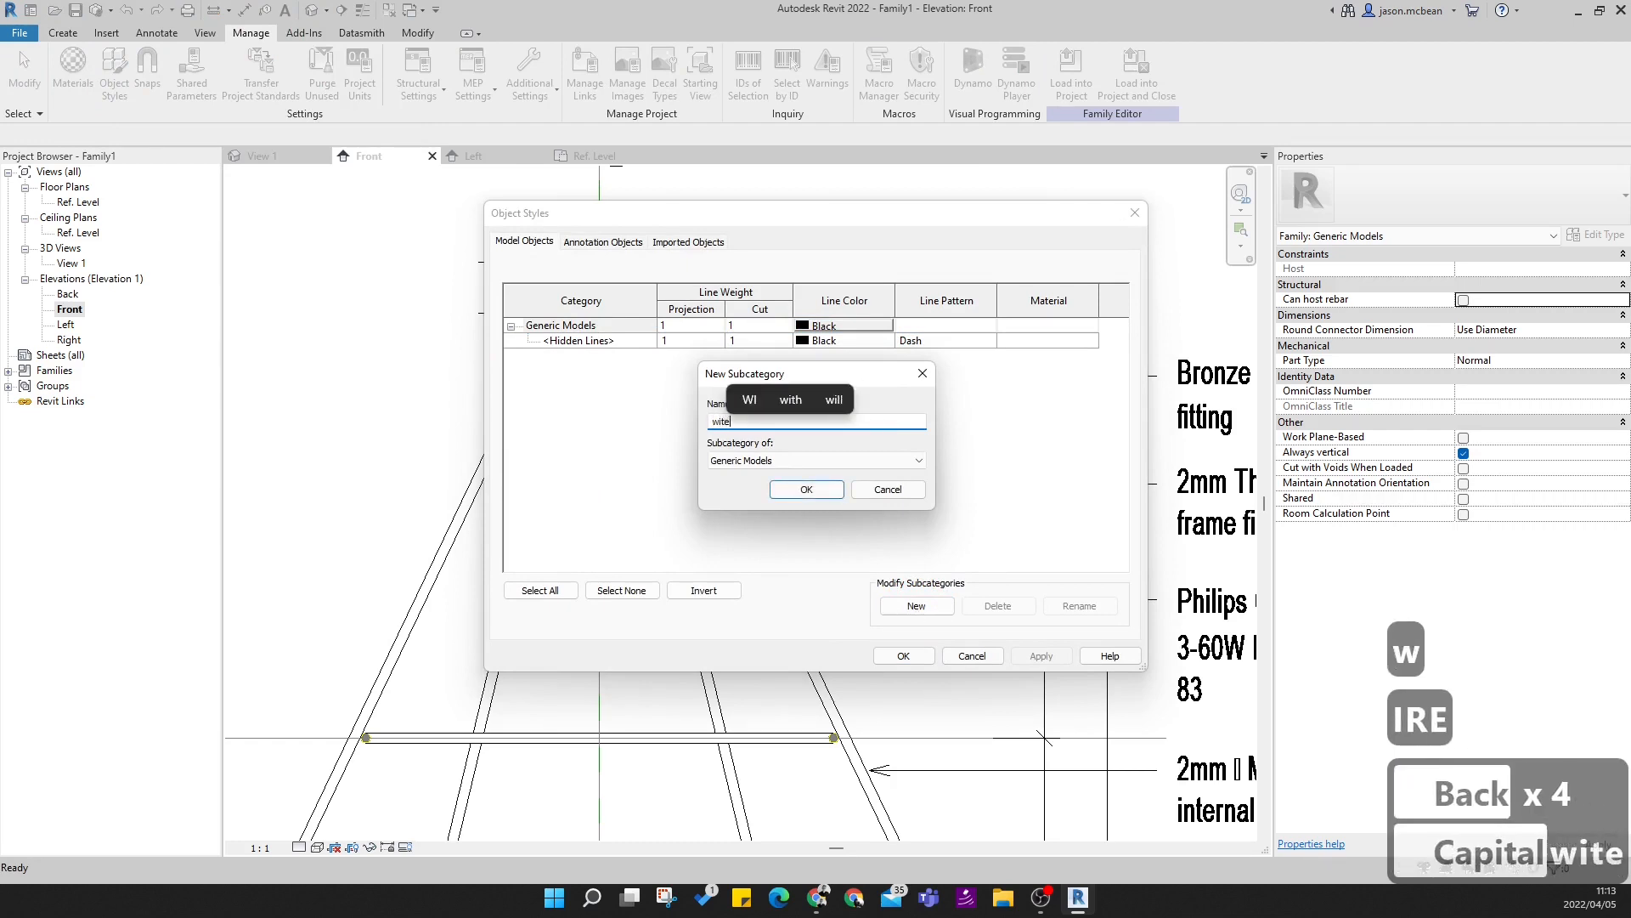
pyautogui.press('BackSpace')
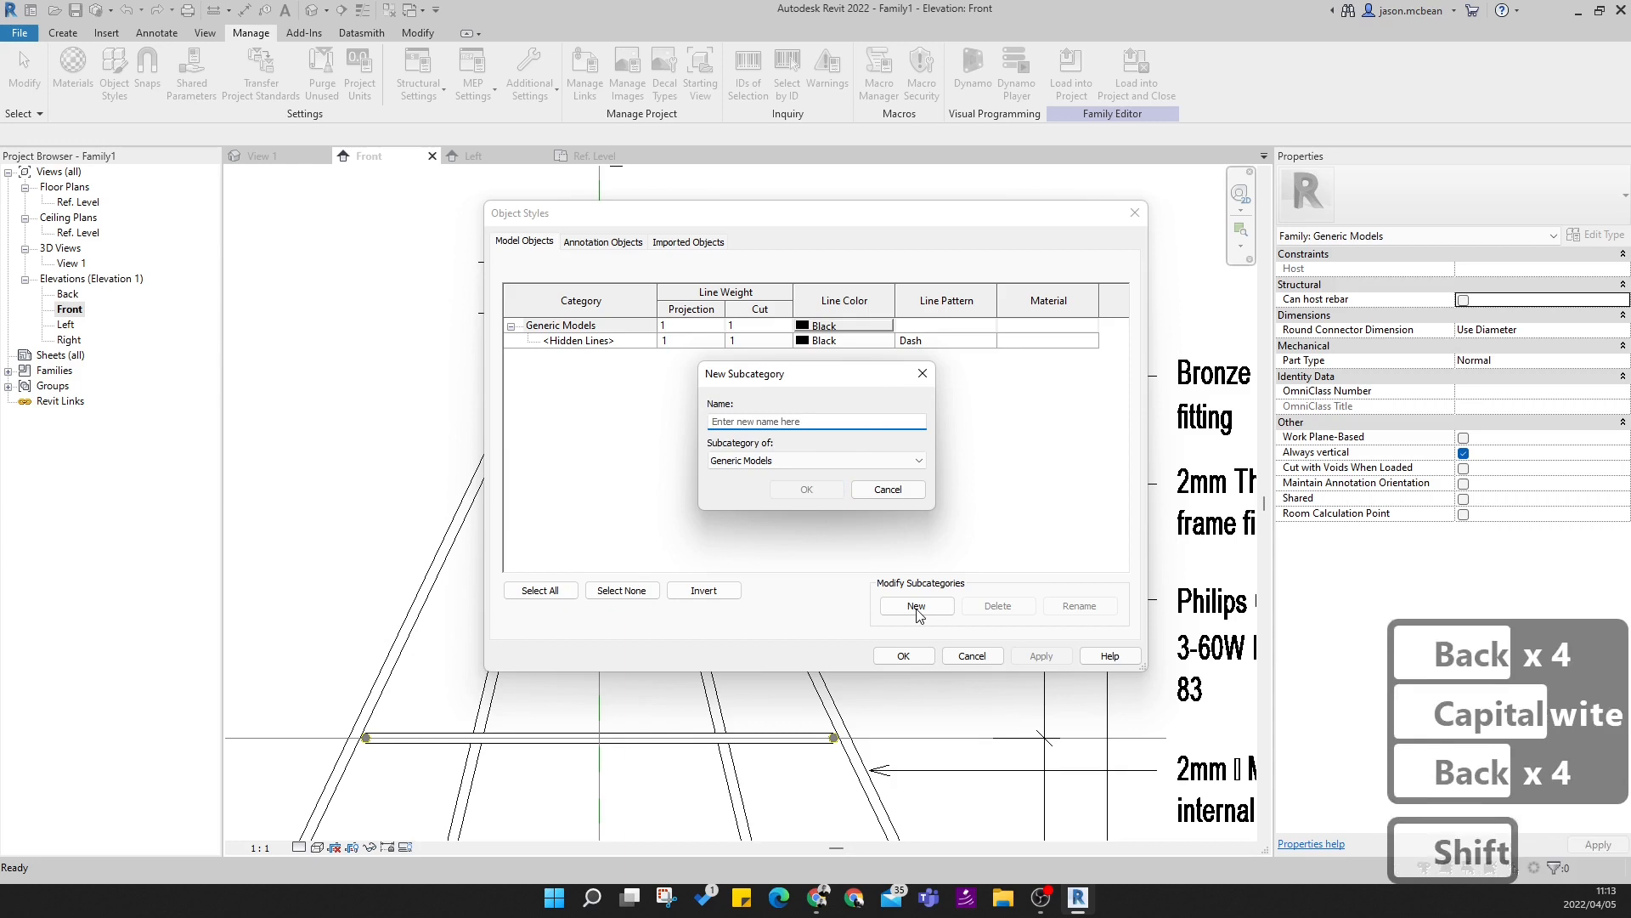
pyautogui.write('Wirt')
pyautogui.press('BackSpace')
pyautogui.write('e')
pyautogui.click(807, 489)
# - Set the Wire subcategory's line weights to 2 for projection and 3 for cut
pyautogui.click(676, 356)
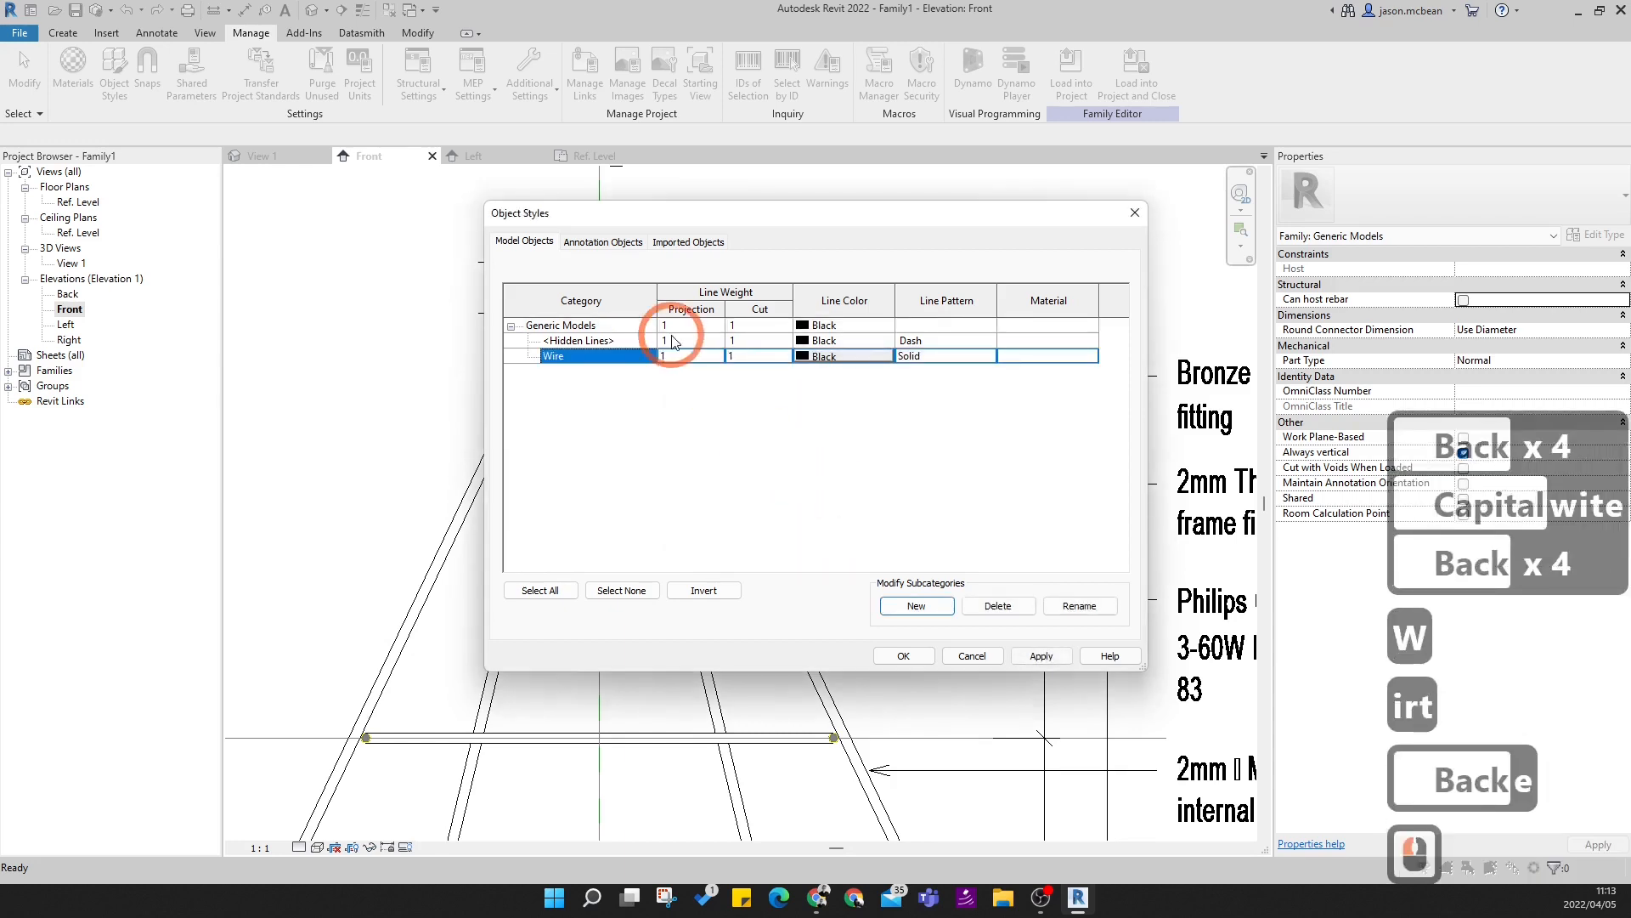
pyautogui.click(677, 357)
pyautogui.write('2')
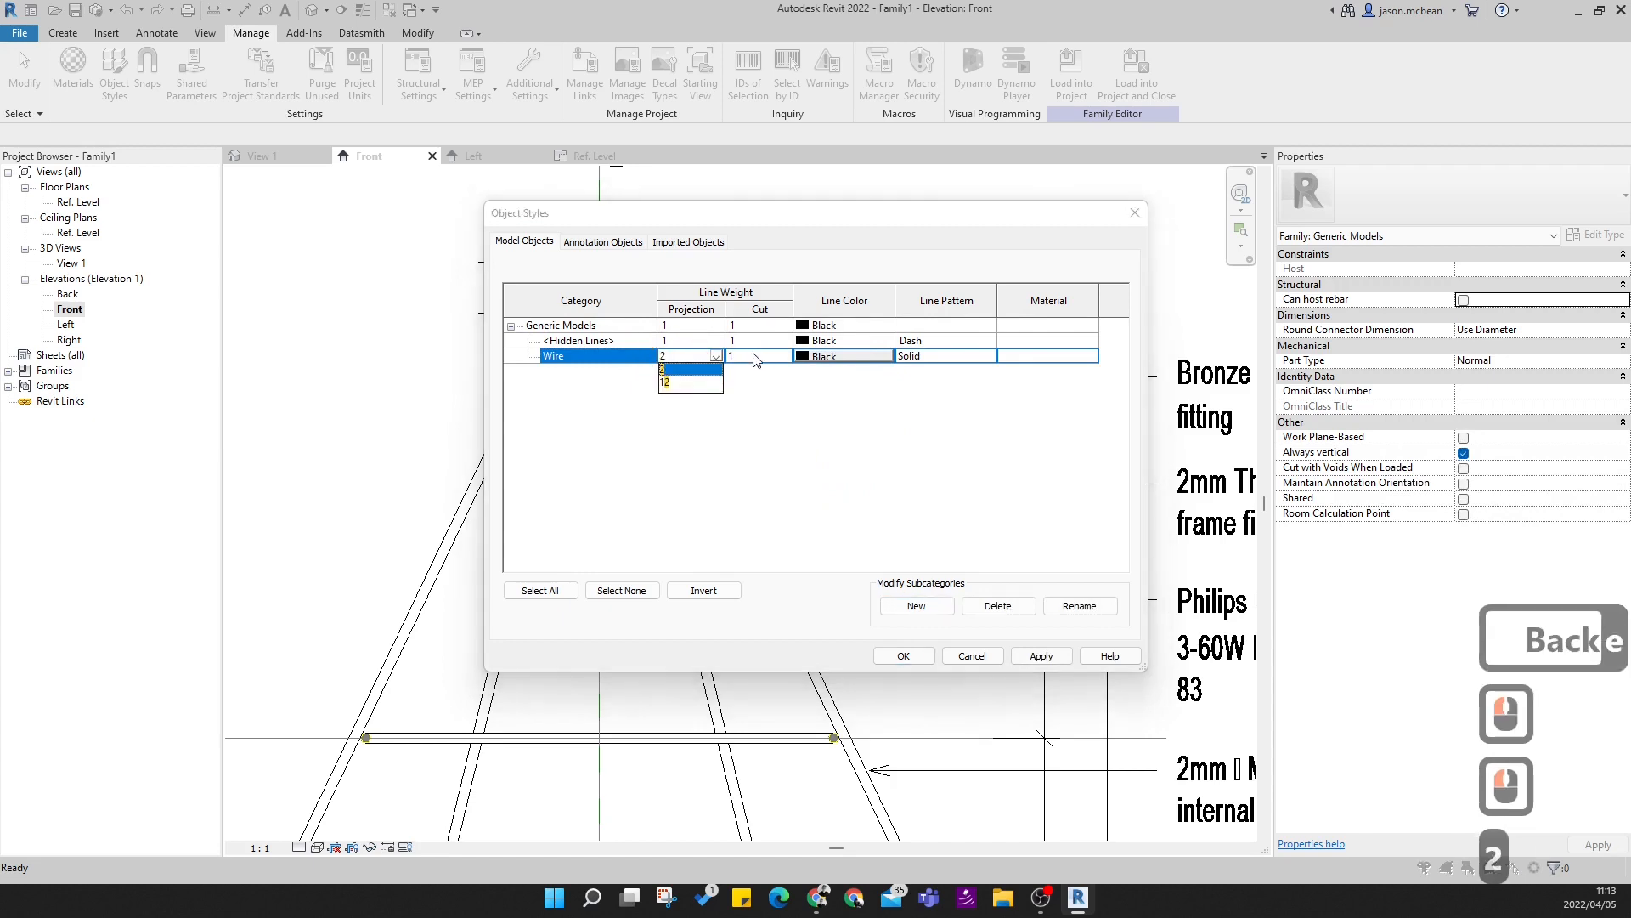
pyautogui.click(755, 358)
pyautogui.write('3')
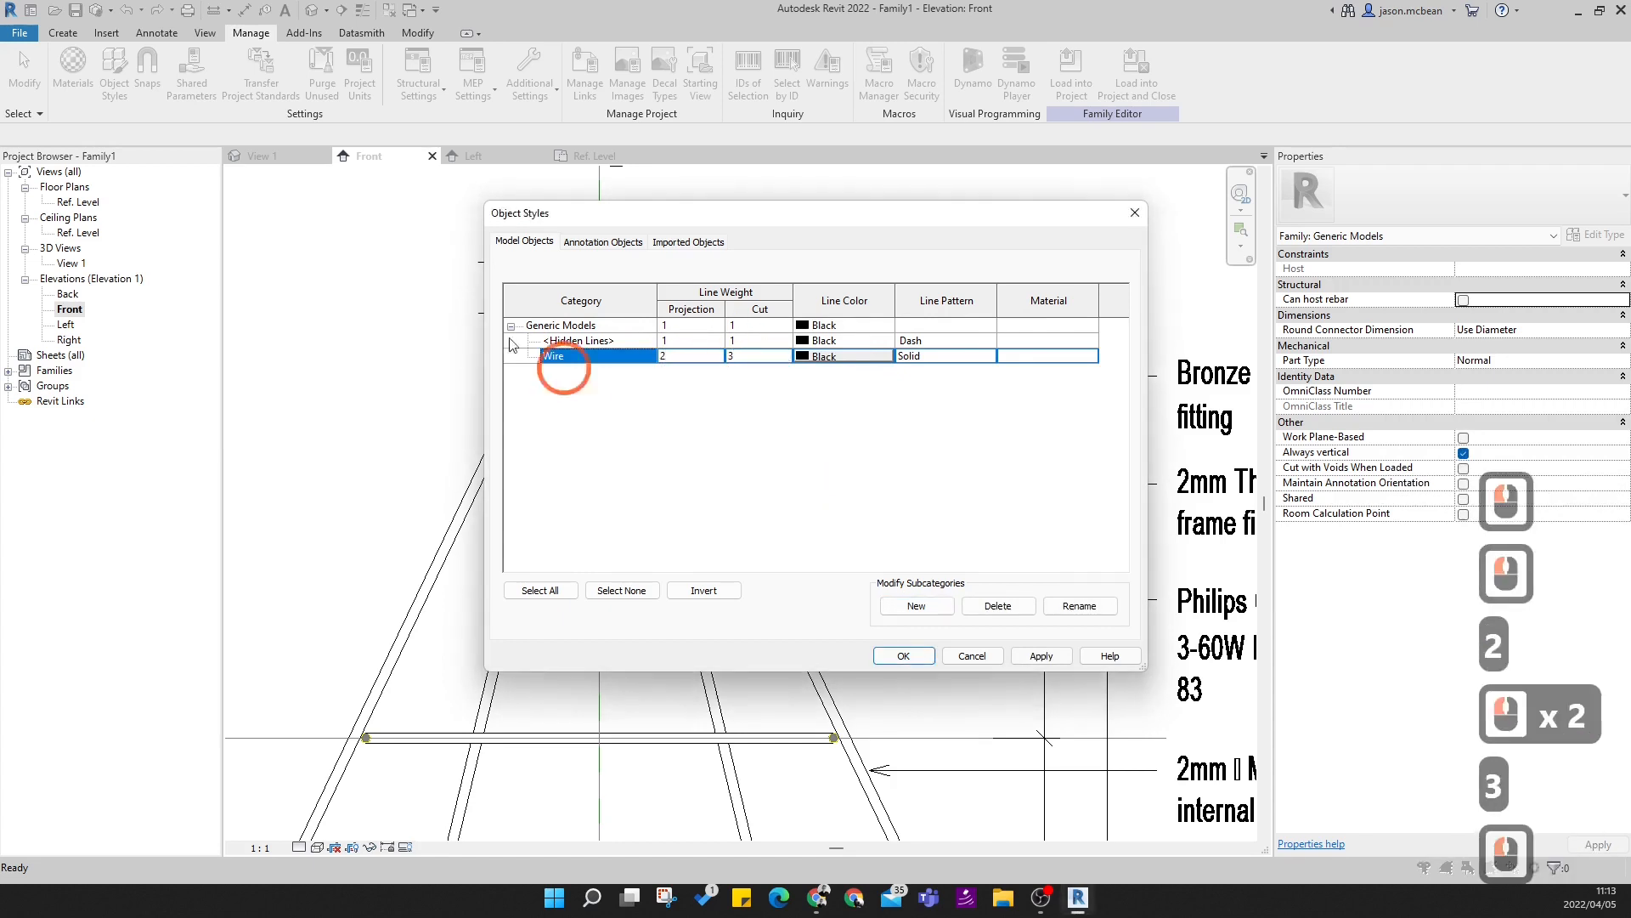
# - Add another Generic Models subcategory named Bulb
pyautogui.click(897, 577)
pyautogui.click(916, 605)
pyautogui.click(751, 414)
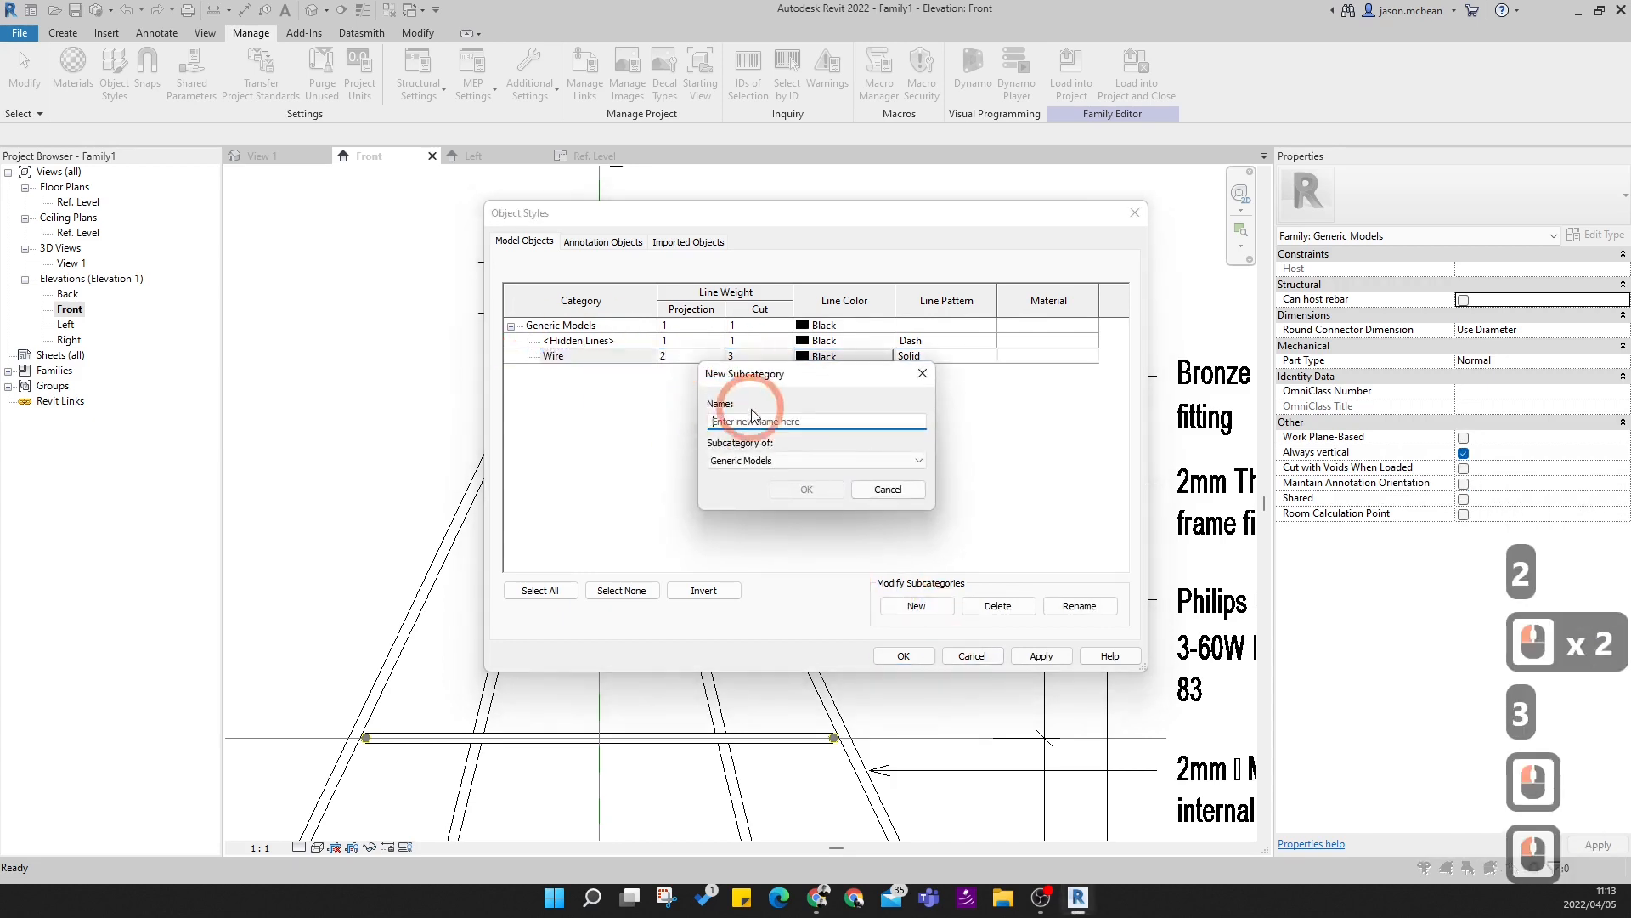
pyautogui.write('Bulb')
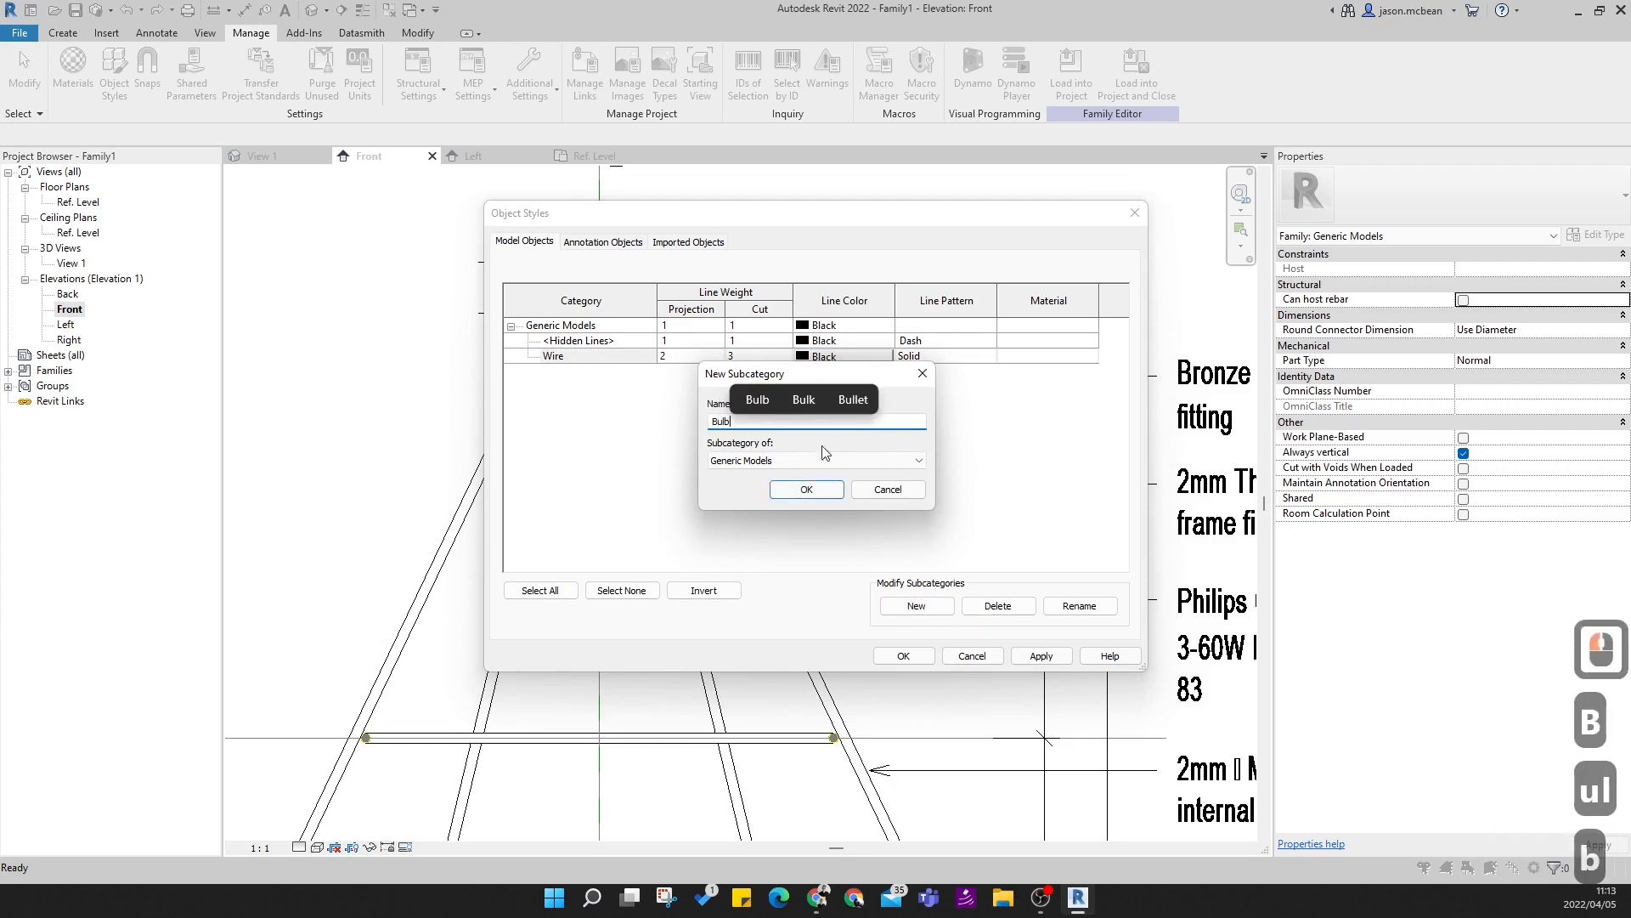
pyautogui.click(820, 489)
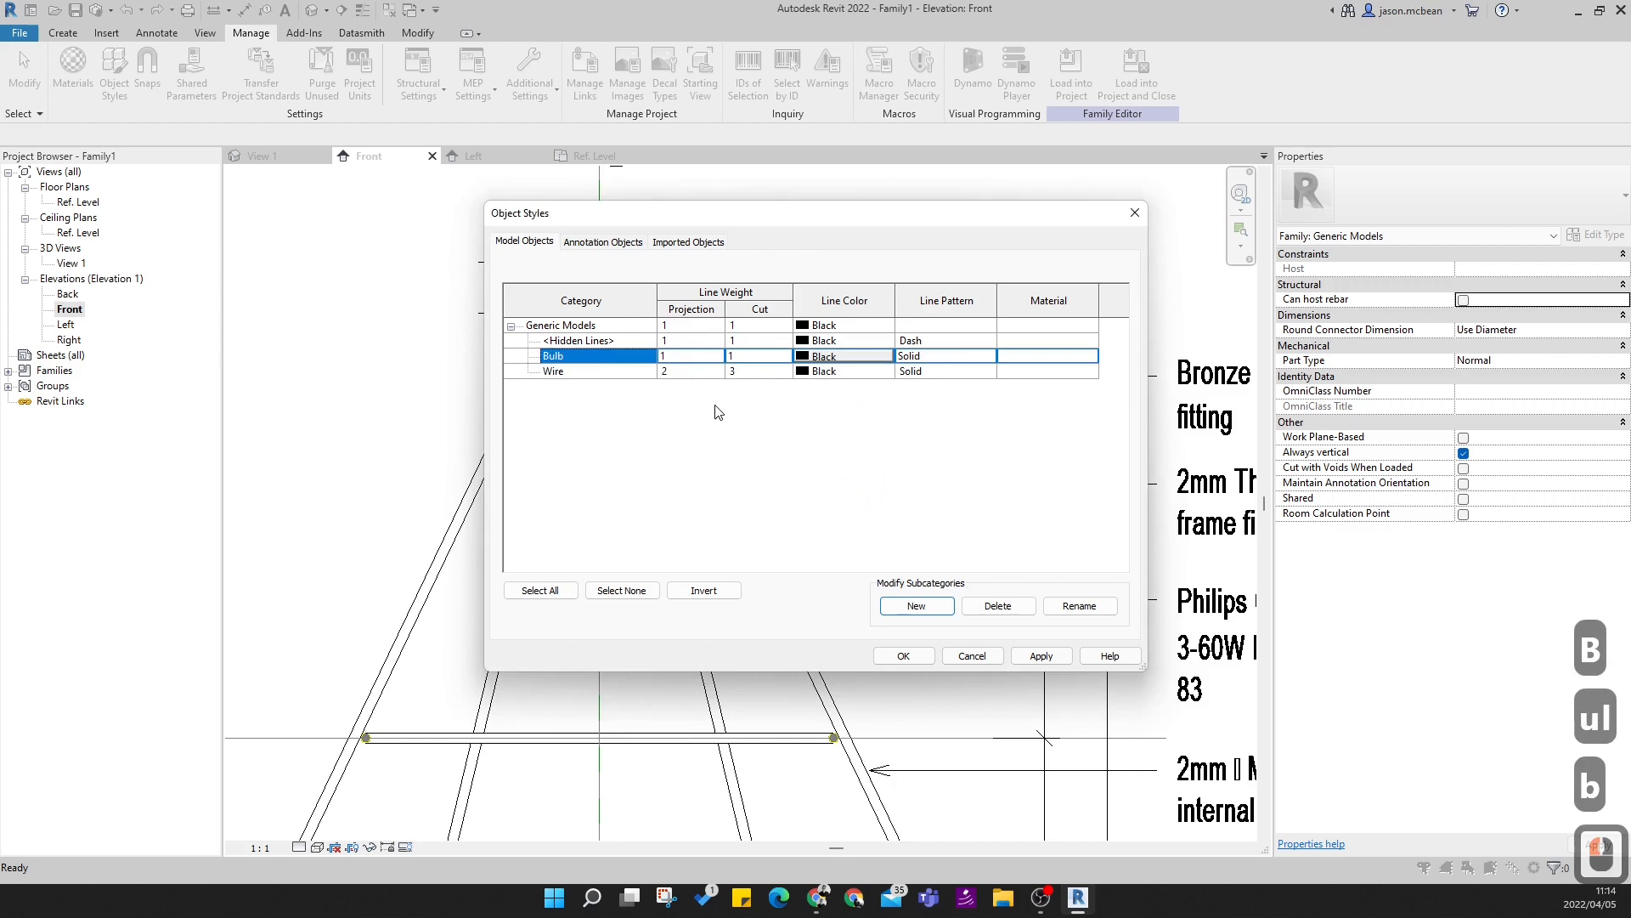
# - Set the Bulb subcategory's line weights to 1 for projection and 2 for cut
pyautogui.click(684, 359)
pyautogui.write('5')
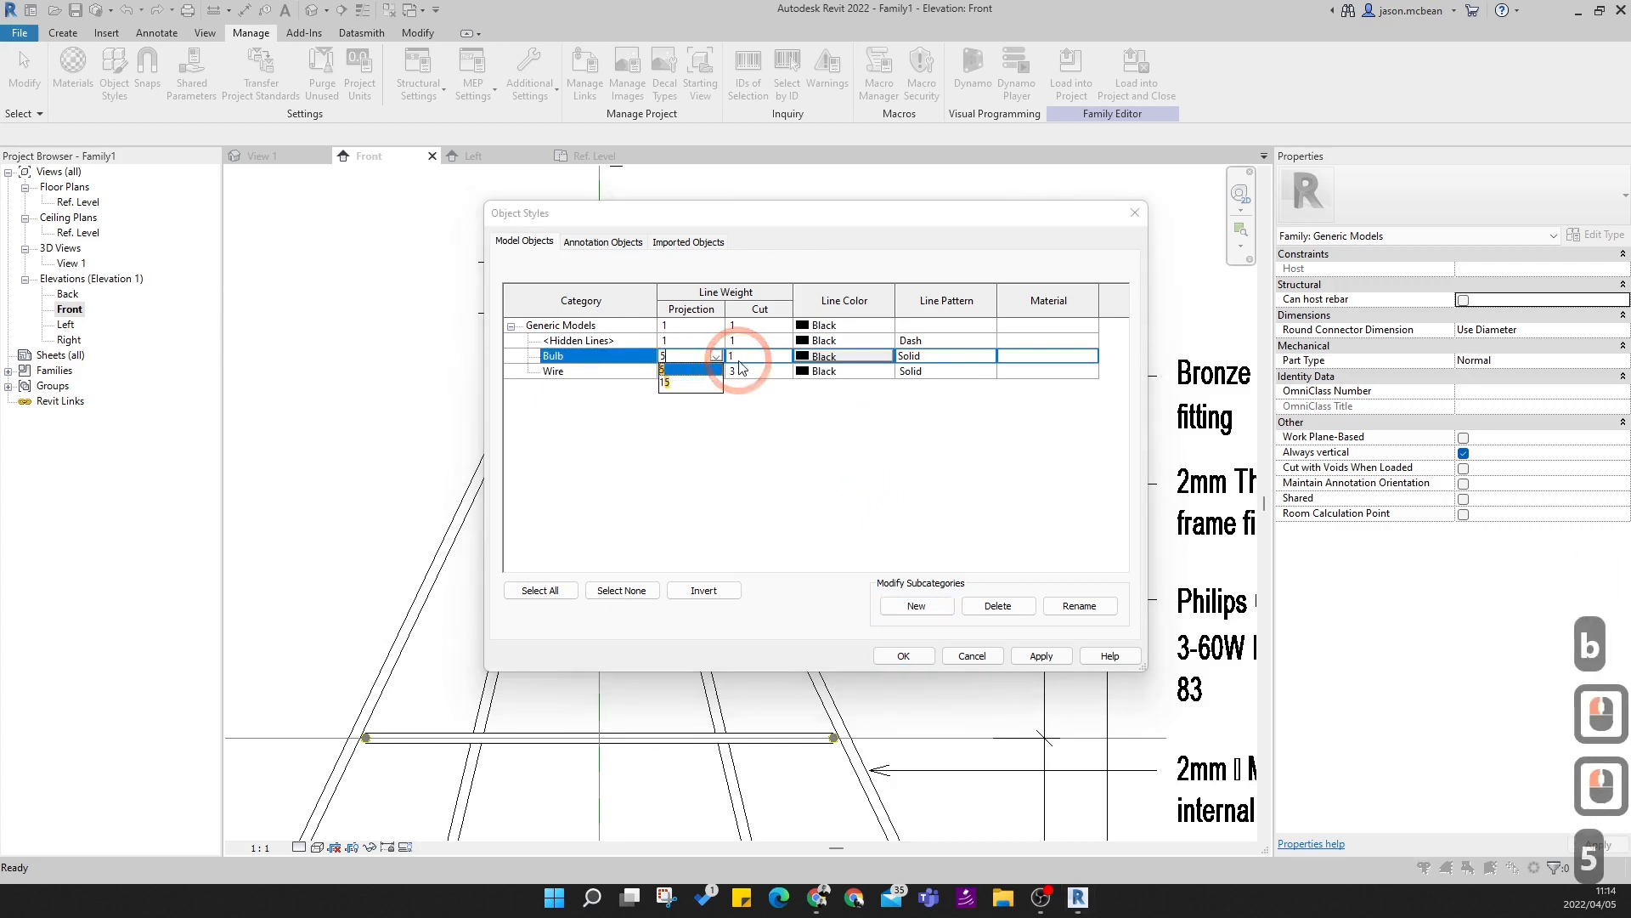
pyautogui.write('2')
pyautogui.click(684, 355)
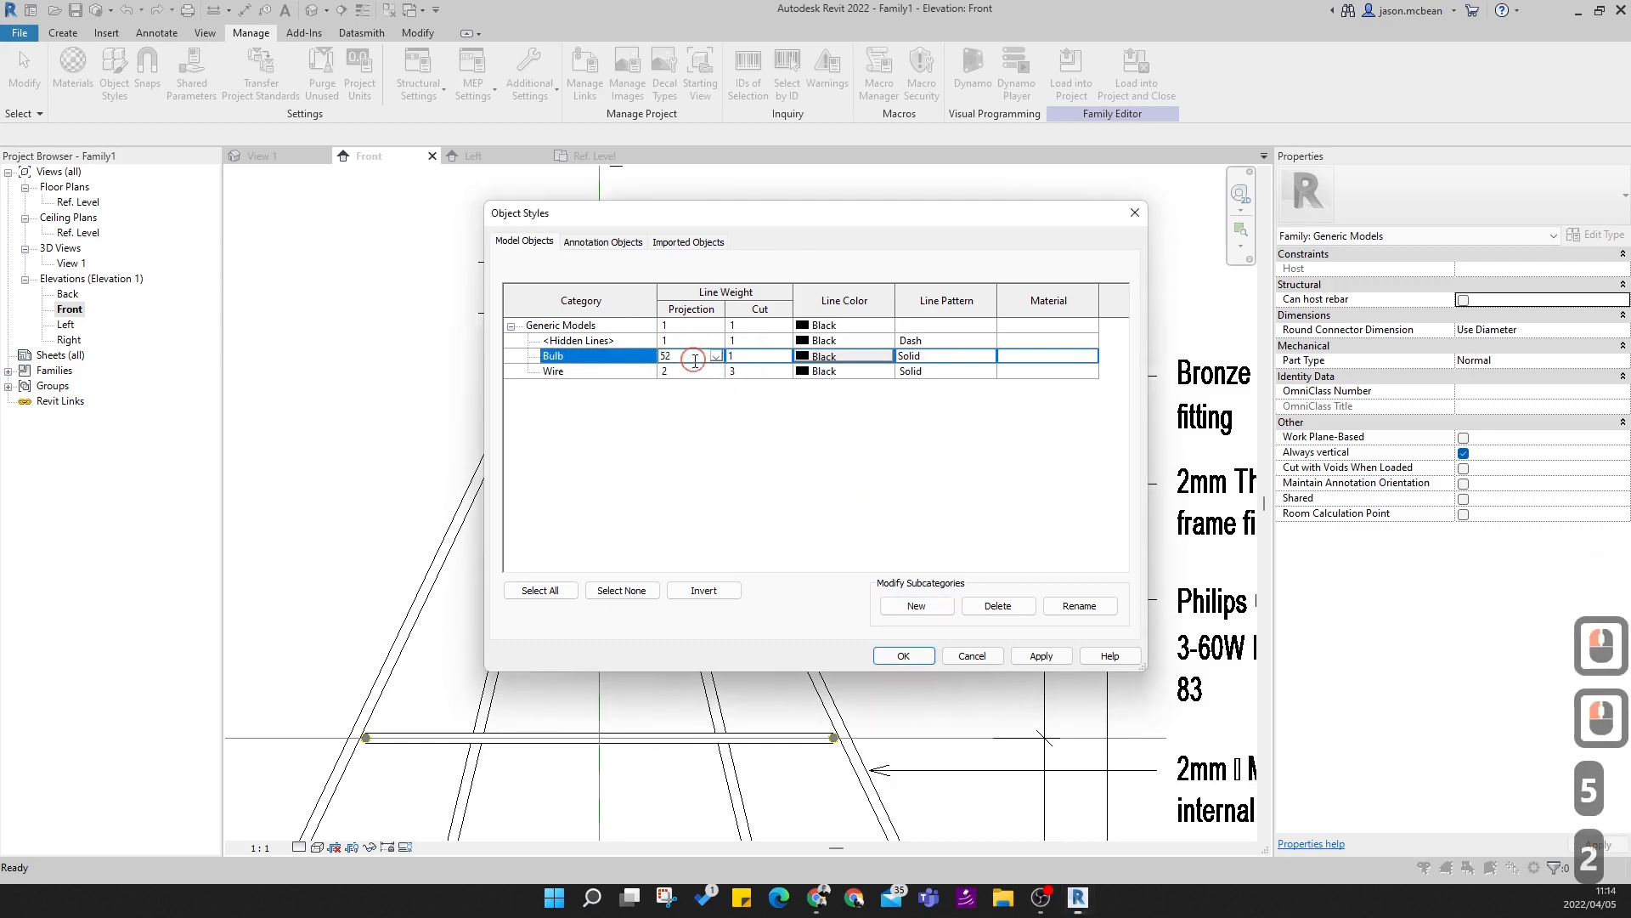
pyautogui.click(716, 355)
pyautogui.write('1')
pyautogui.doubleClick(736, 353)
pyautogui.click(736, 352)
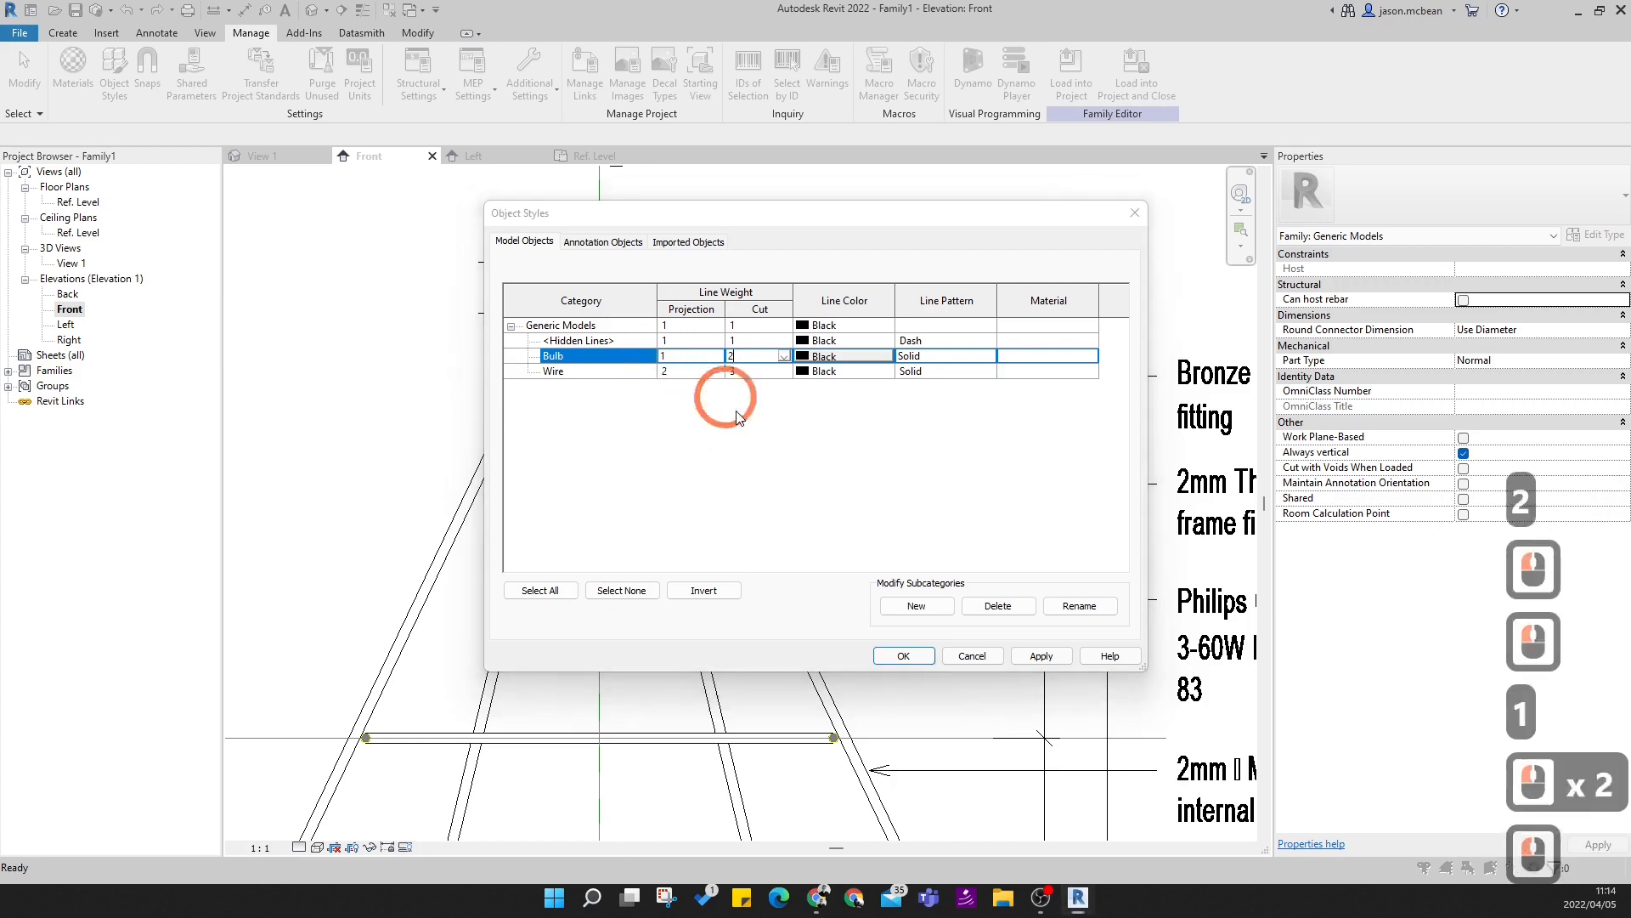
pyautogui.write('2')
# - Add a third Generic Models subcategory named Fitting
pyautogui.click(779, 624)
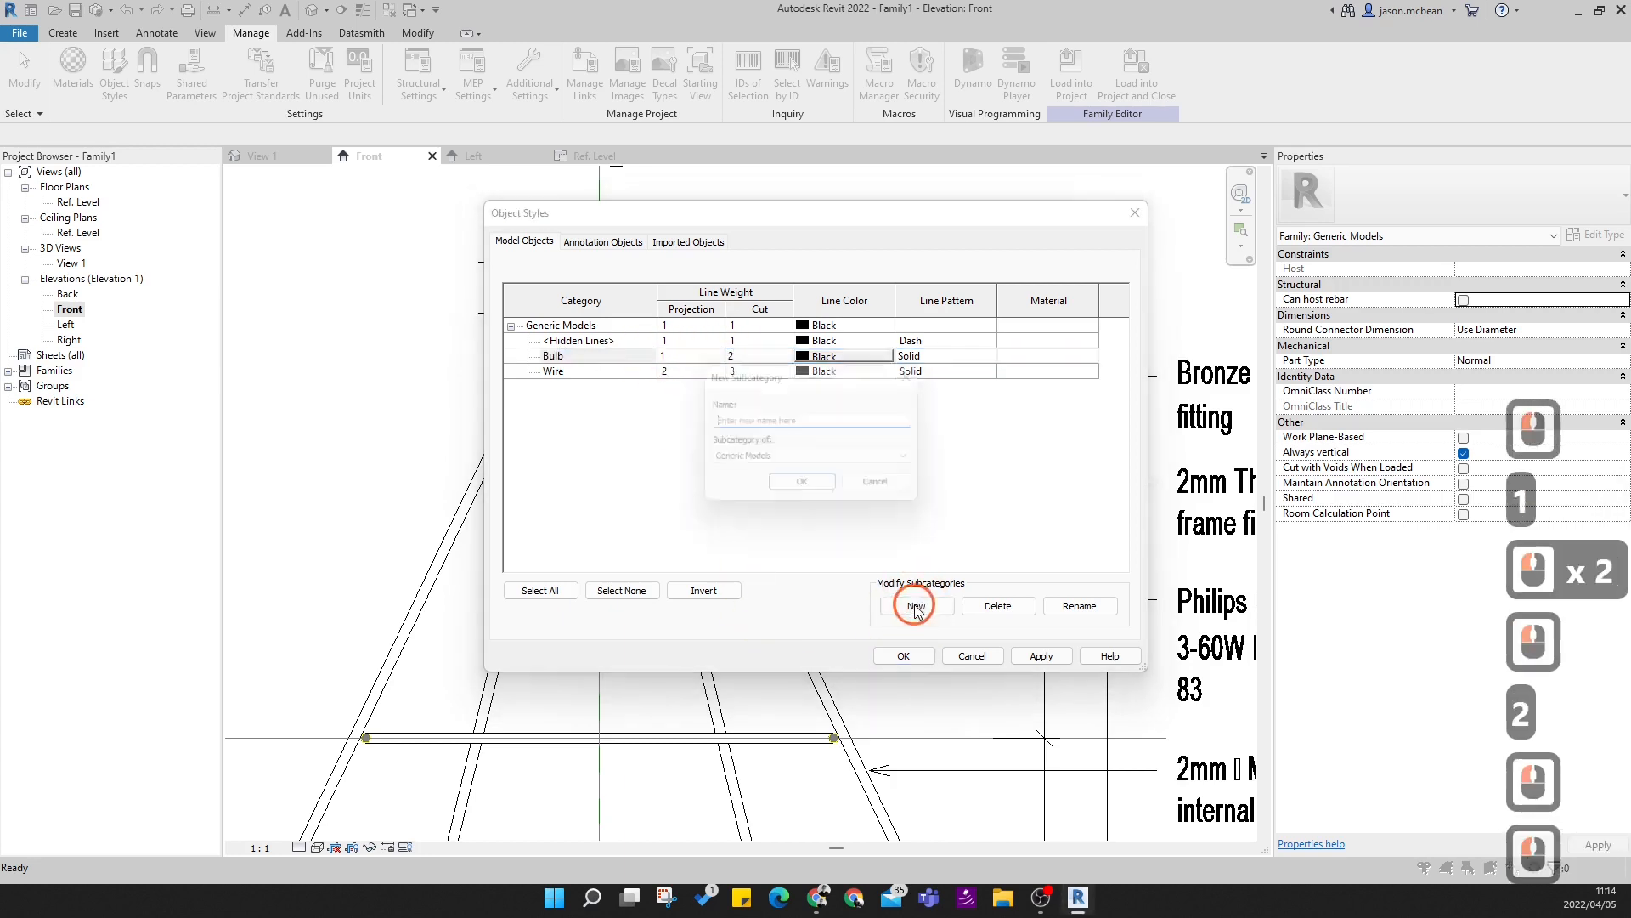
pyautogui.click(818, 429)
pyautogui.write('Fitti')
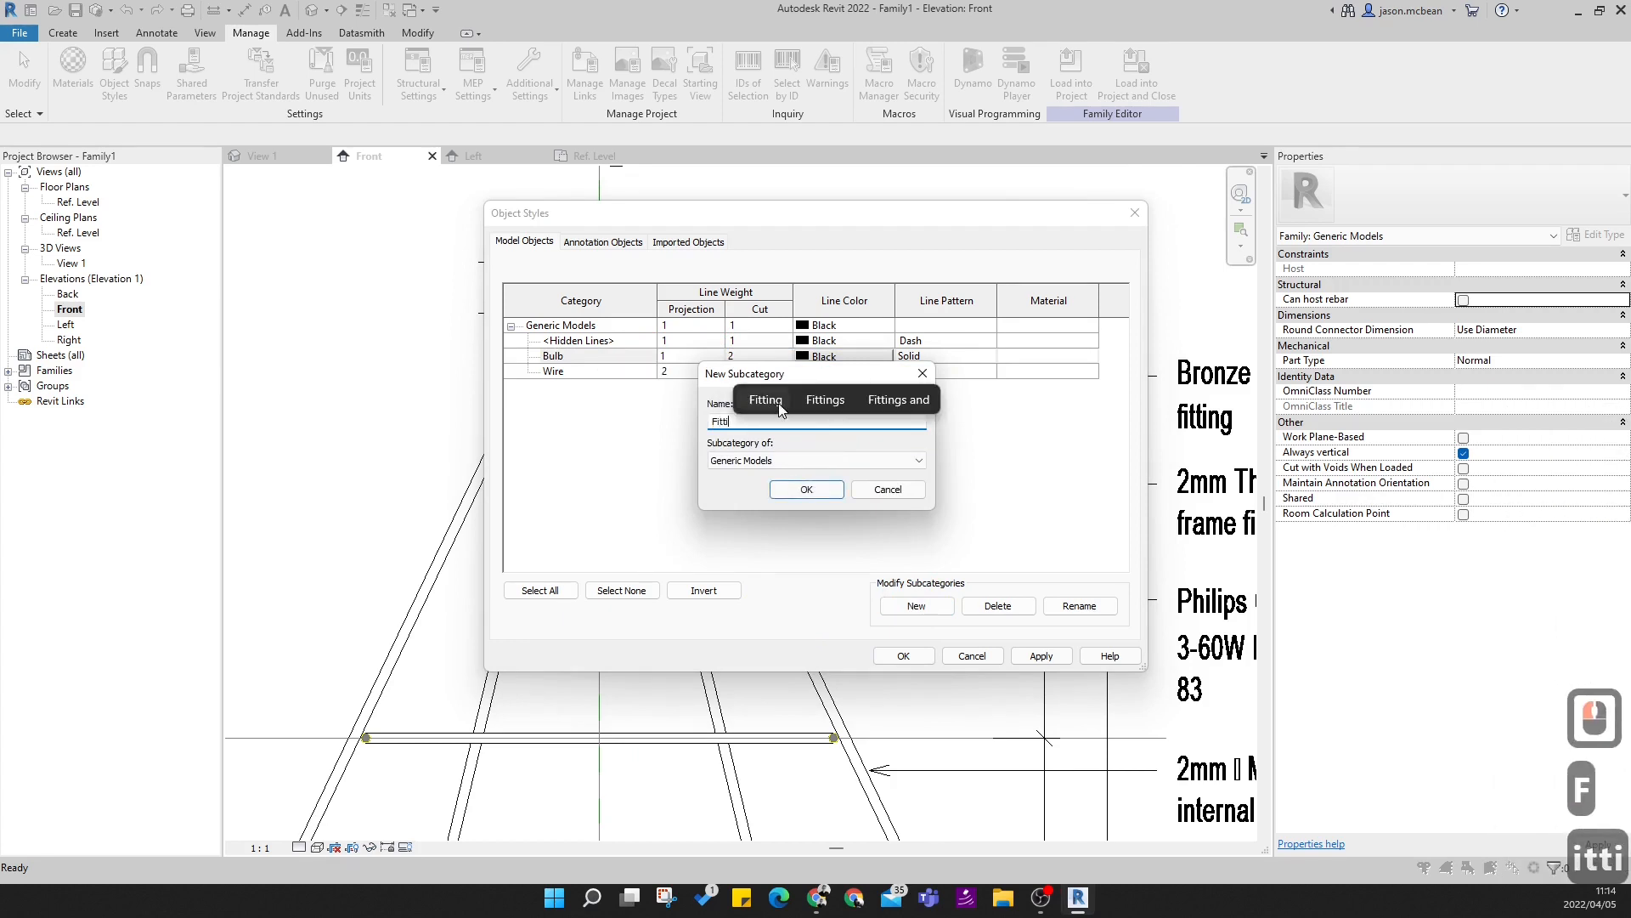
pyautogui.click(764, 400)
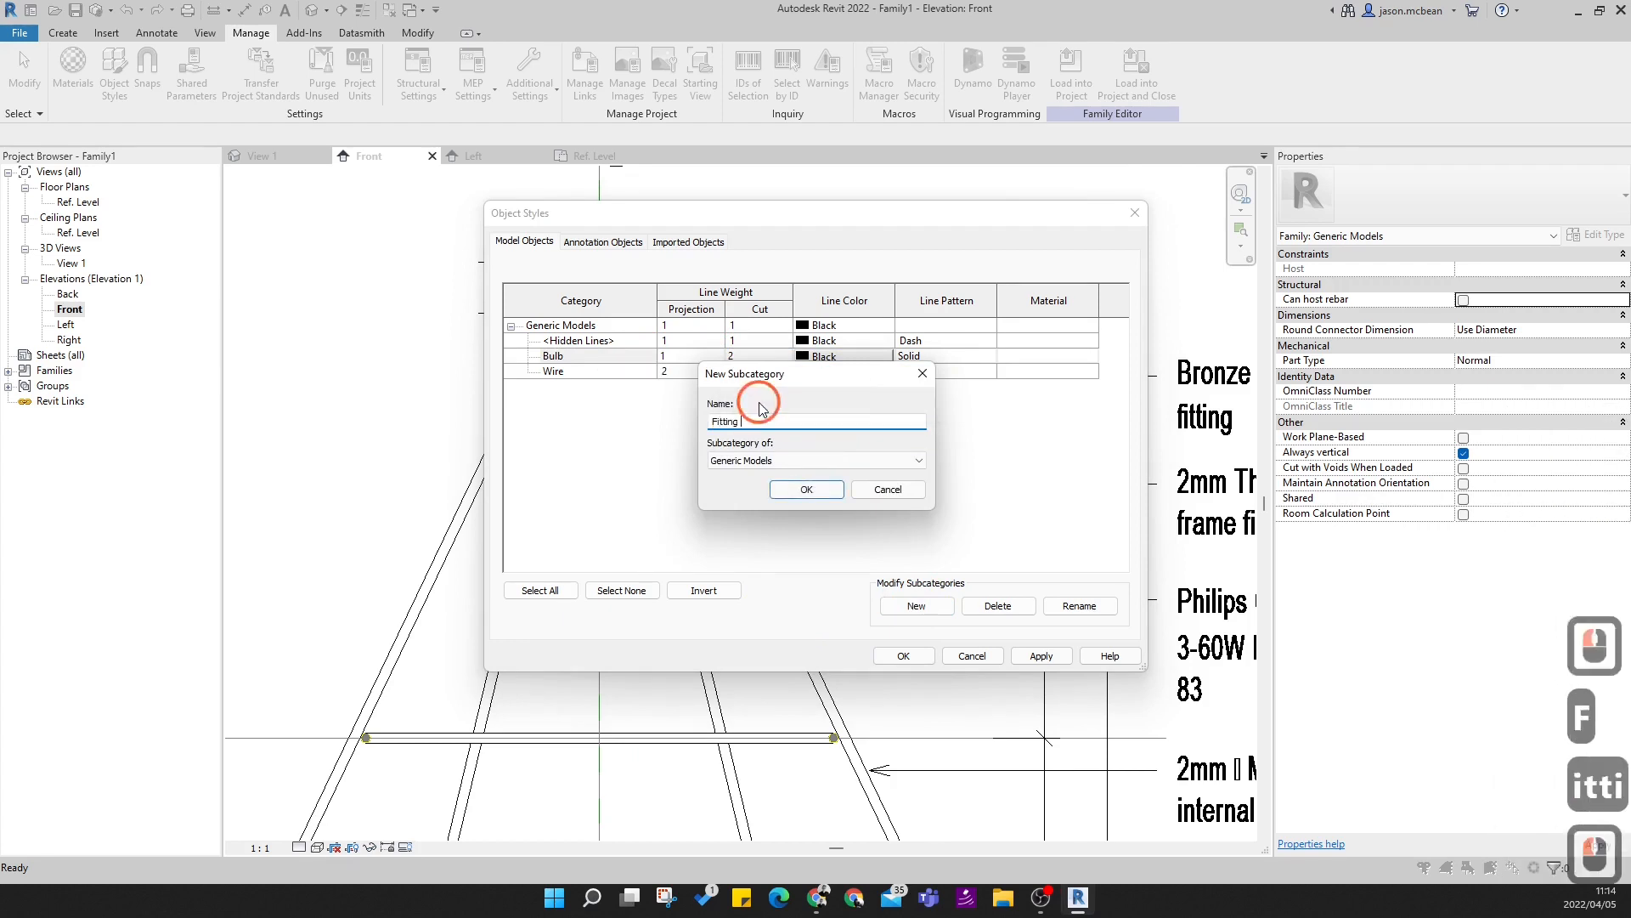
pyautogui.click(804, 491)
# - Set the Fitting subcategory's line weights to 2 for projection and 3 for cut, and apply the object styles
pyautogui.click(567, 426)
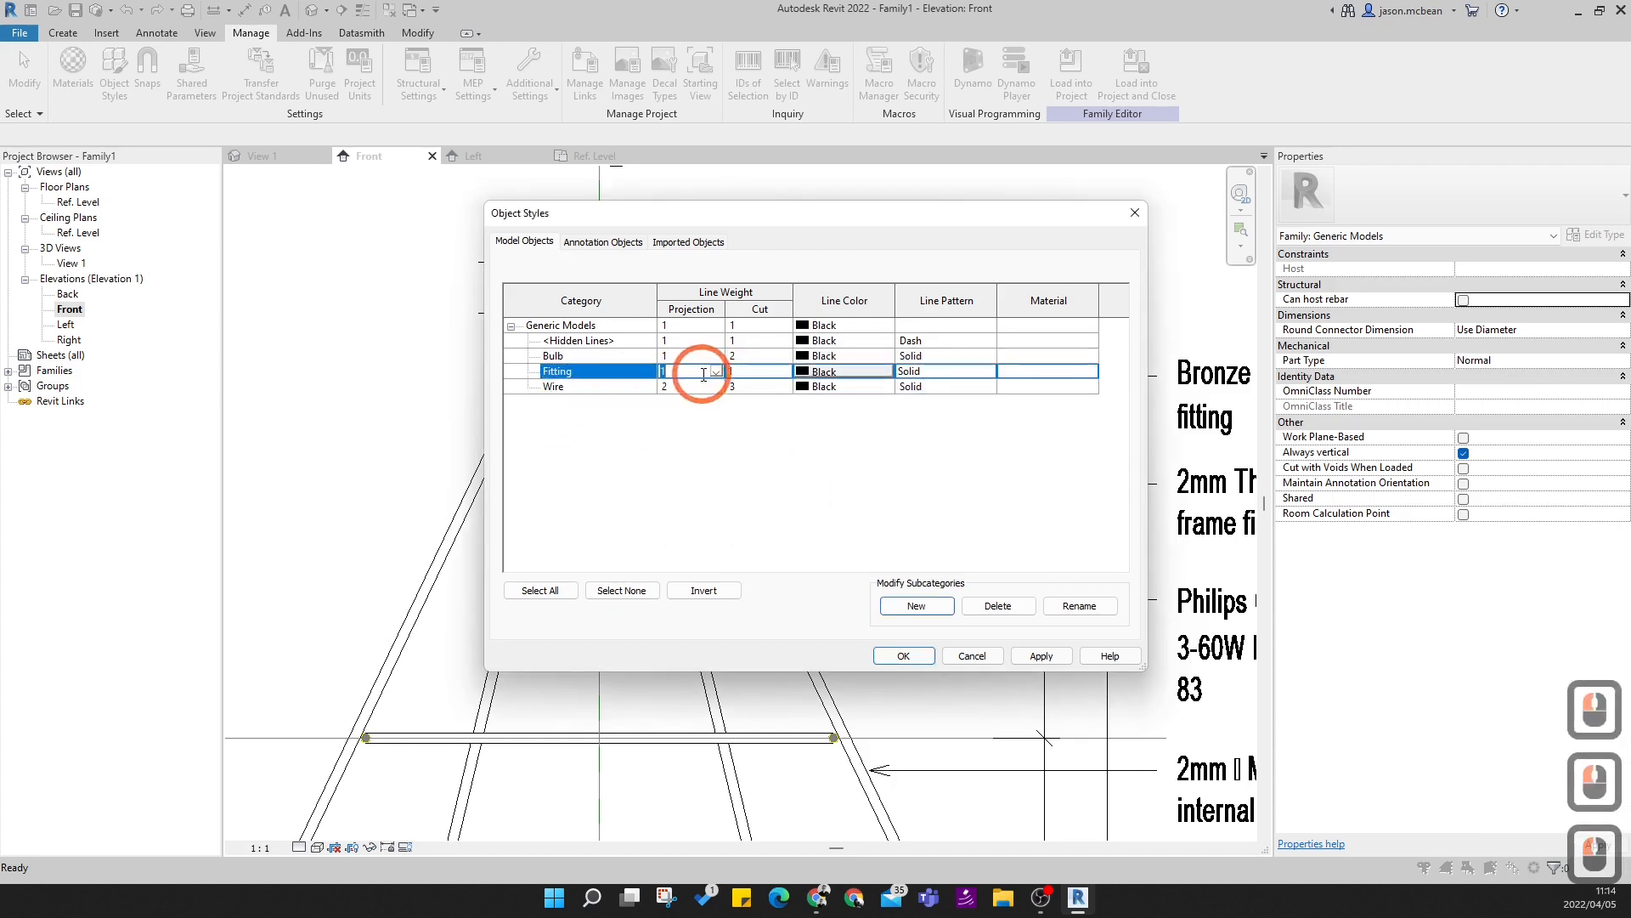
pyautogui.write('2')
pyautogui.doubleClick(746, 371)
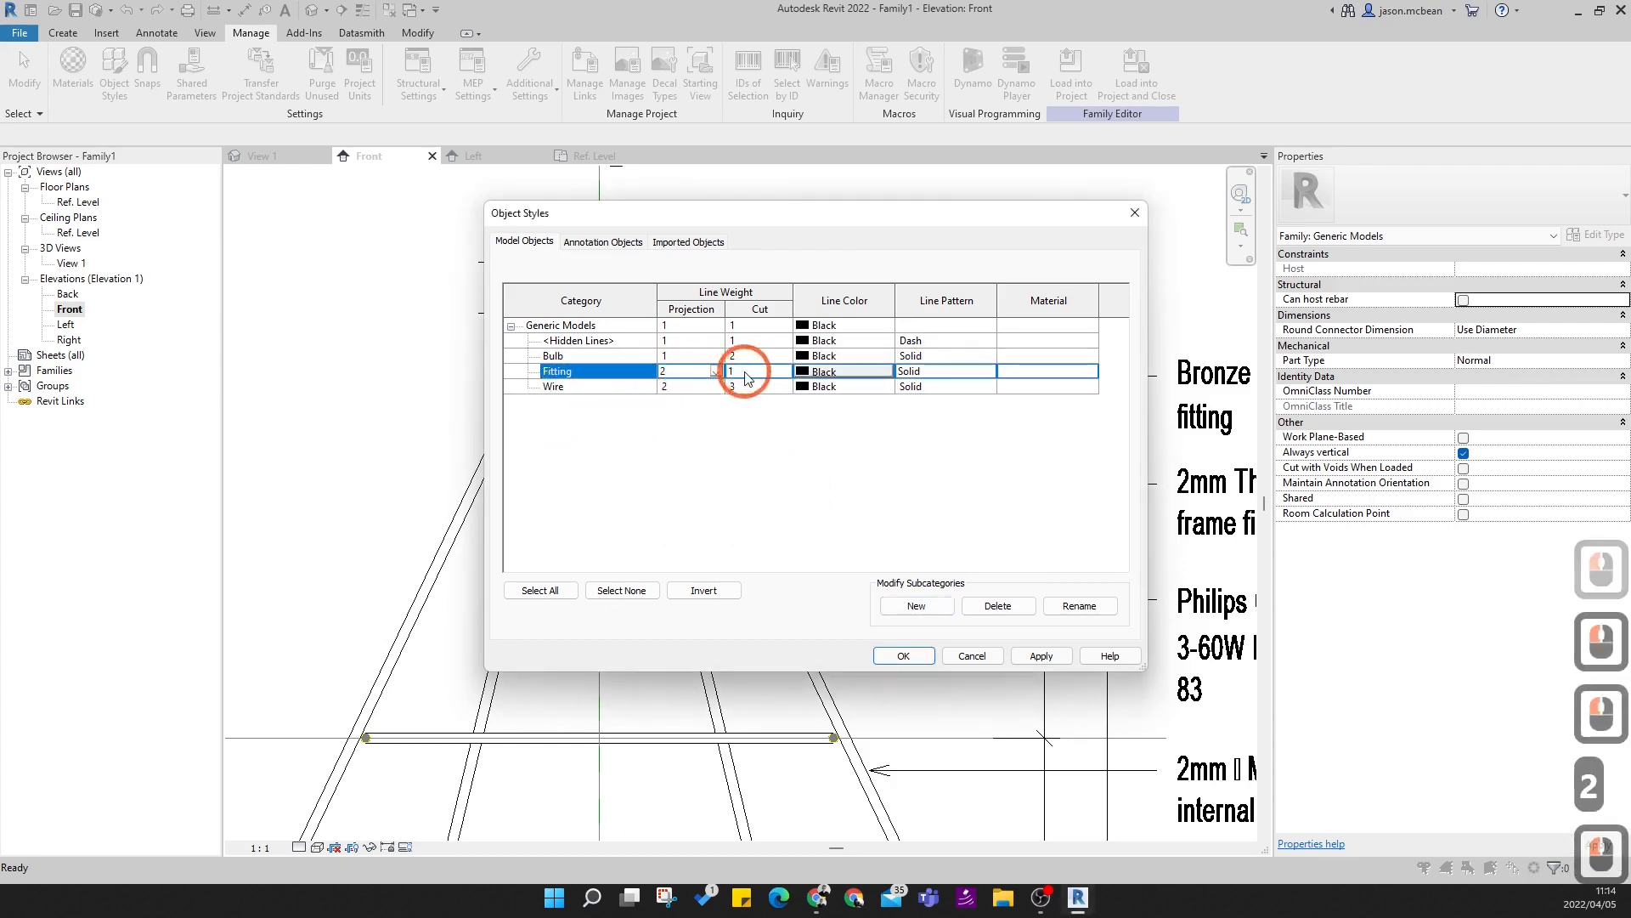
pyautogui.write('3')
pyautogui.press('Return')
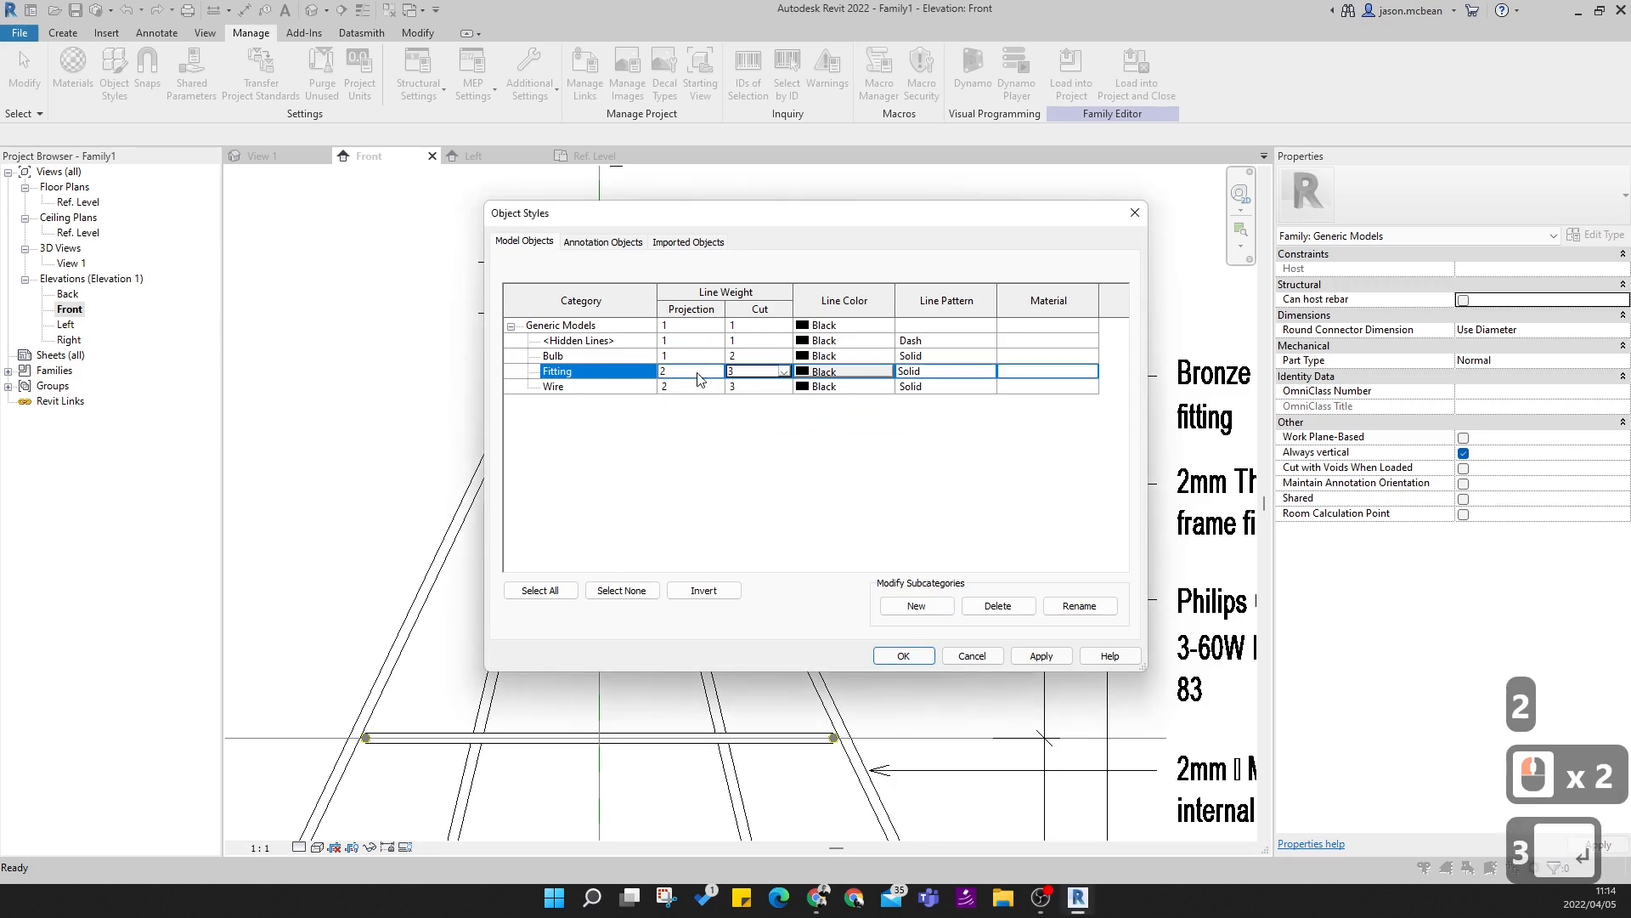
pyautogui.click(1042, 657)
pyautogui.click(918, 659)
# - Examine the whole imported lamp drawing in the front elevation, leaving nothing selected
pyautogui.click(881, 426)
pyautogui.scroll(-4, 887, 343)
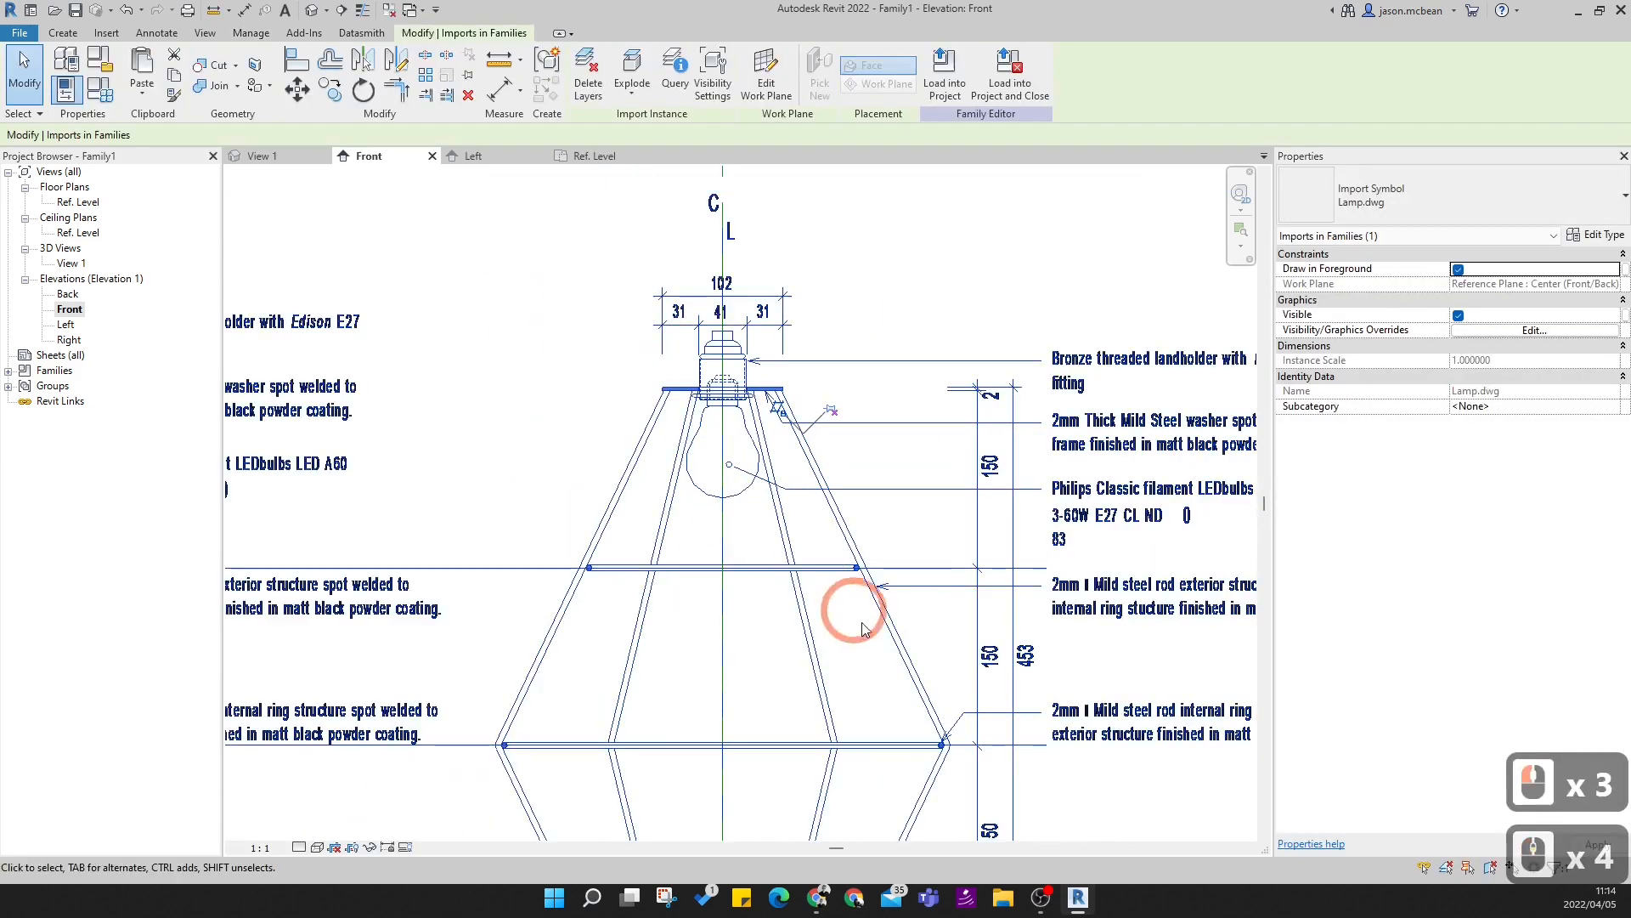
pyautogui.scroll(-3, 863, 629)
pyautogui.middleClick(747, 626)
pyautogui.press('Escape')
pyautogui.press('Escape')
pyautogui.scroll(-3, 746, 688)
pyautogui.press('Escape')
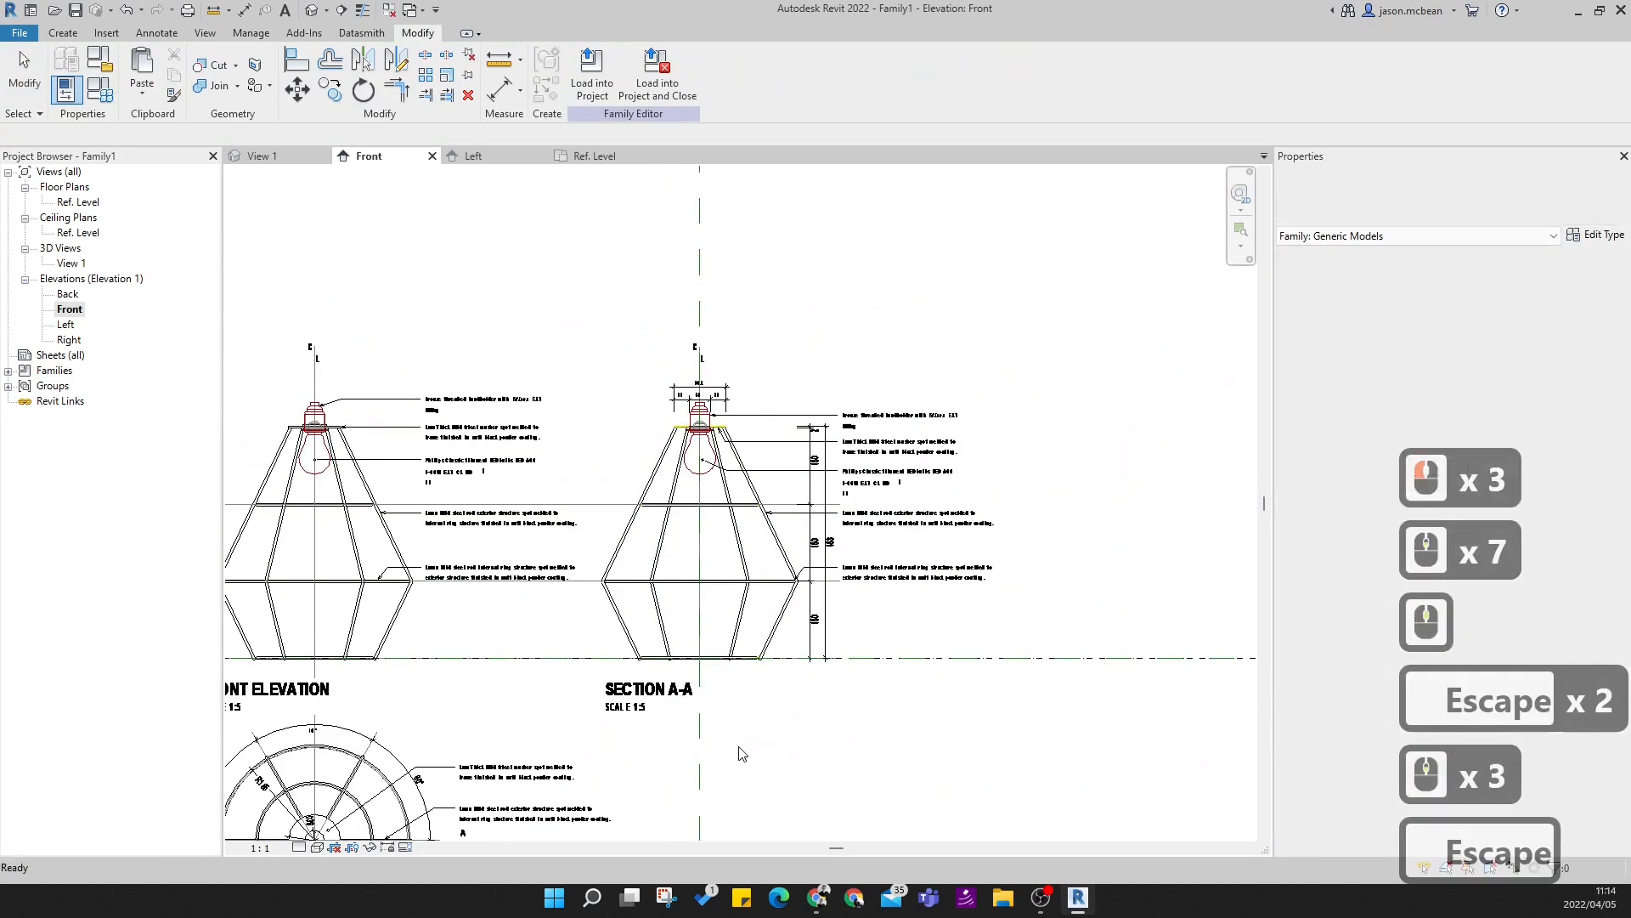
# - Select the Center (Left/Right) reference plane to inspect its position on Section A-A, and examine the lampholder and washer area
pyautogui.click(700, 491)
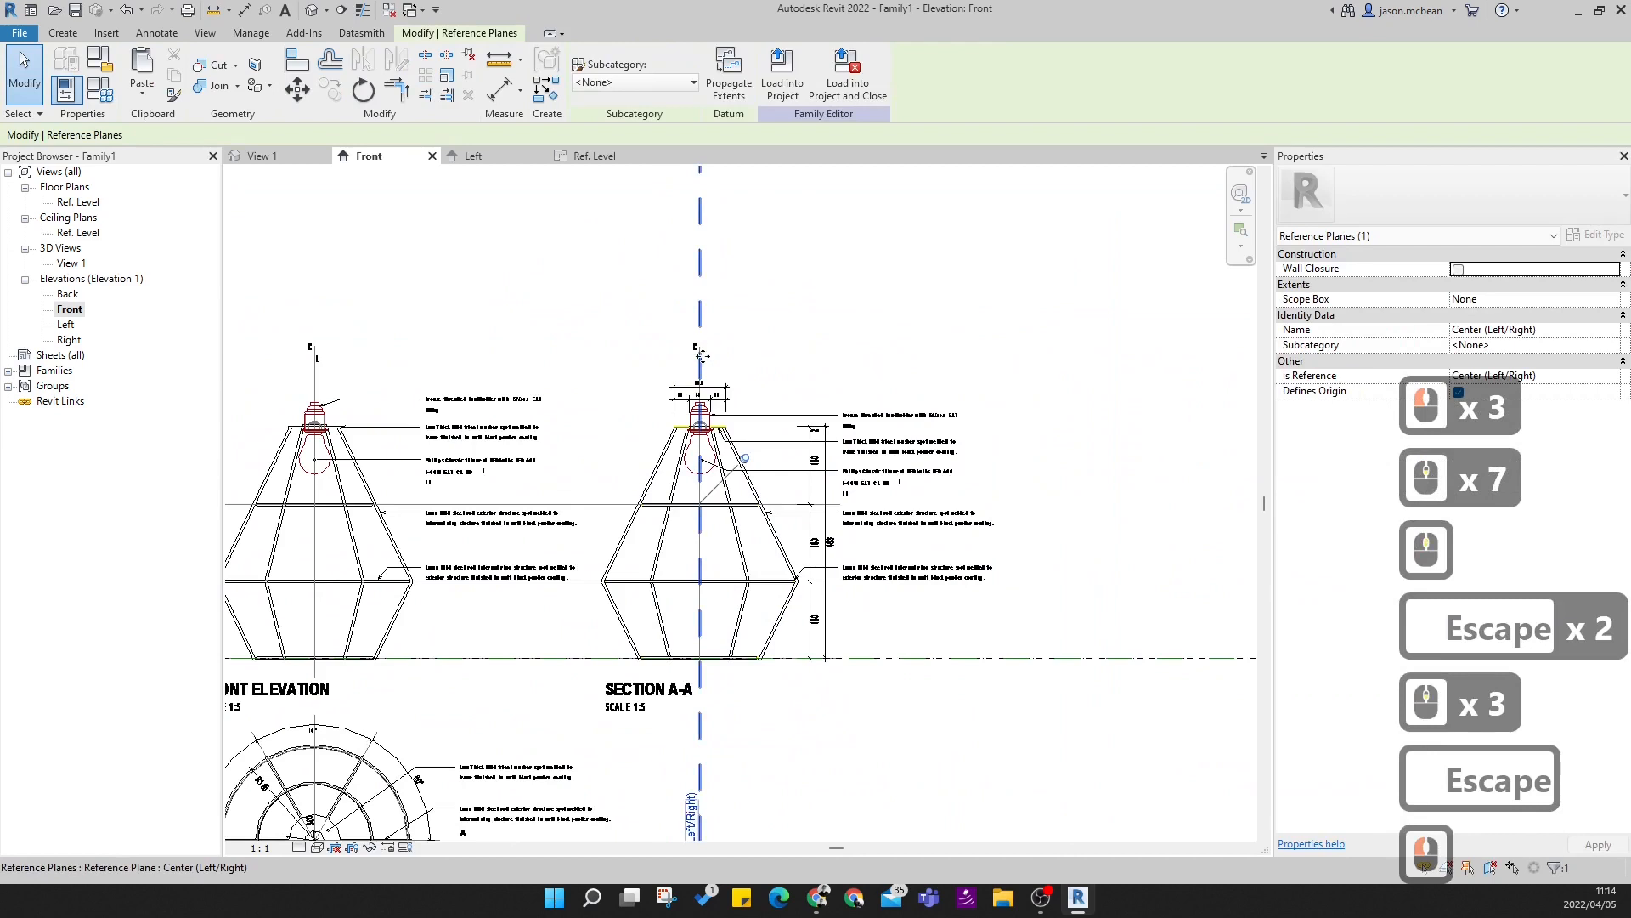
pyautogui.scroll(-6, 702, 355)
pyautogui.scroll(4, 731, 335)
pyautogui.press('Escape')
pyautogui.scroll(5, 702, 366)
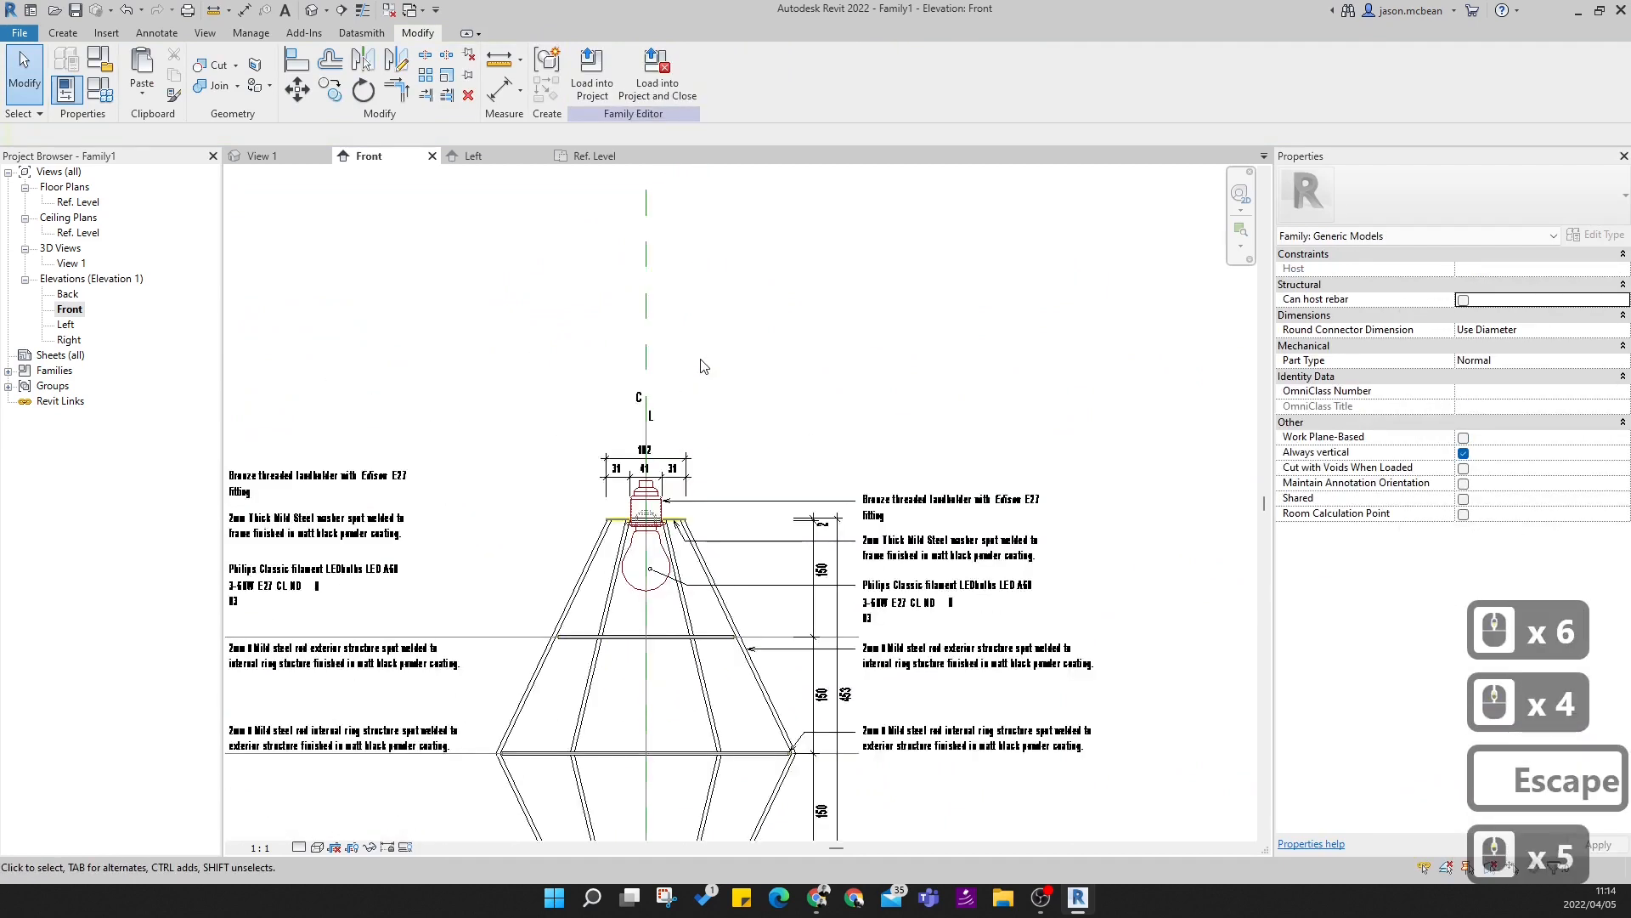
pyautogui.scroll(9, 737, 389)
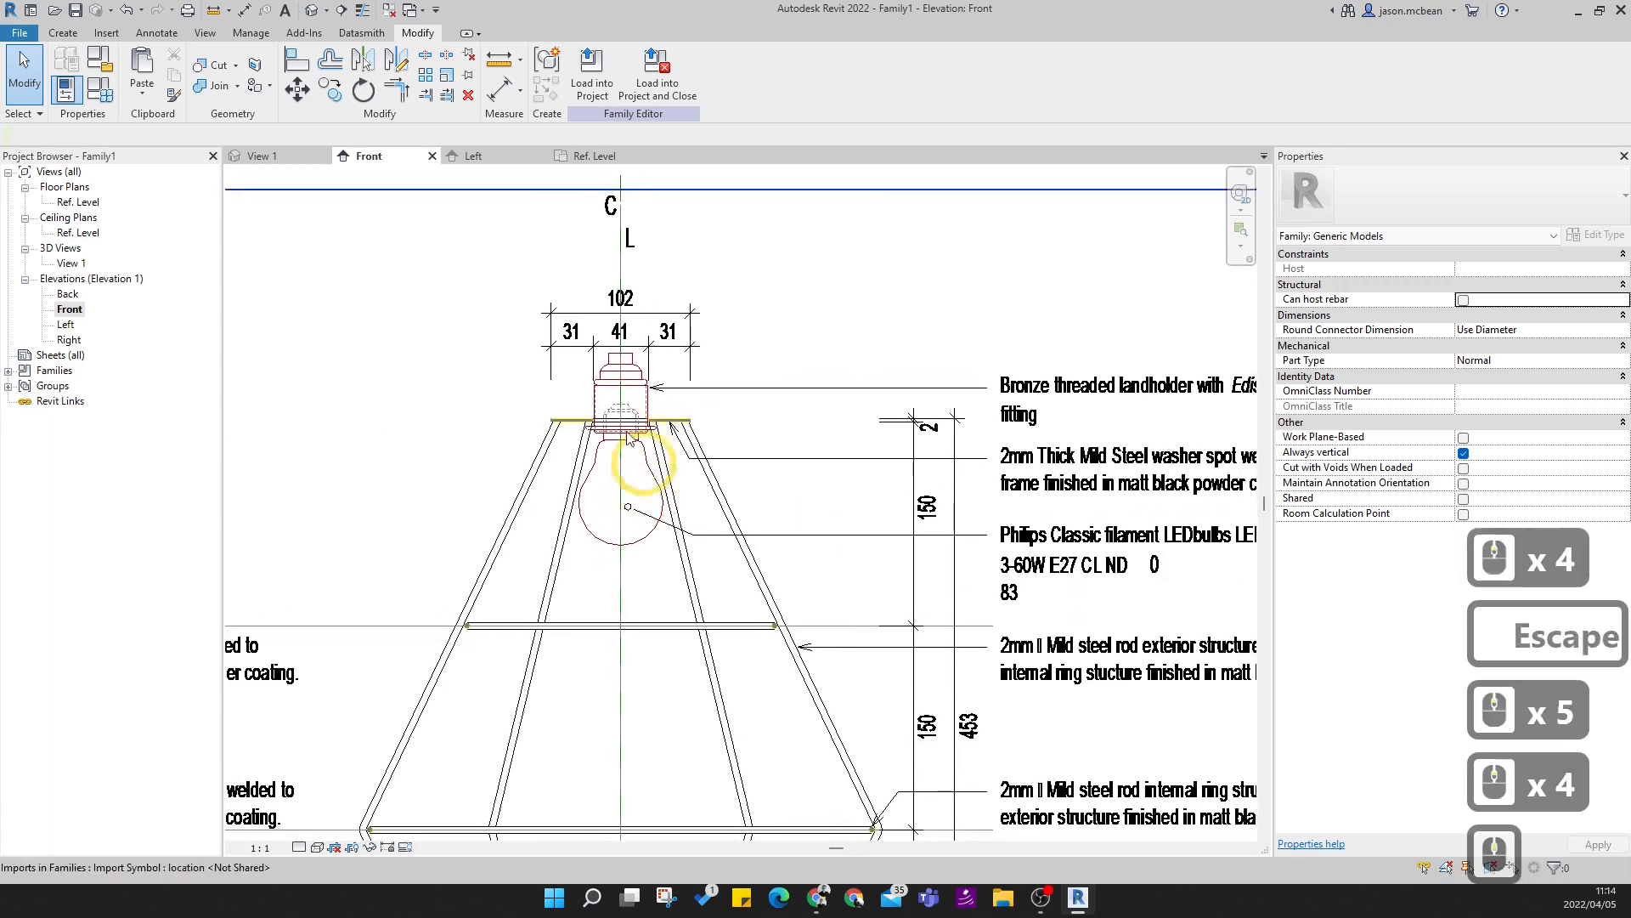
pyautogui.scroll(-3, 630, 408)
pyautogui.scroll(6, 656, 389)
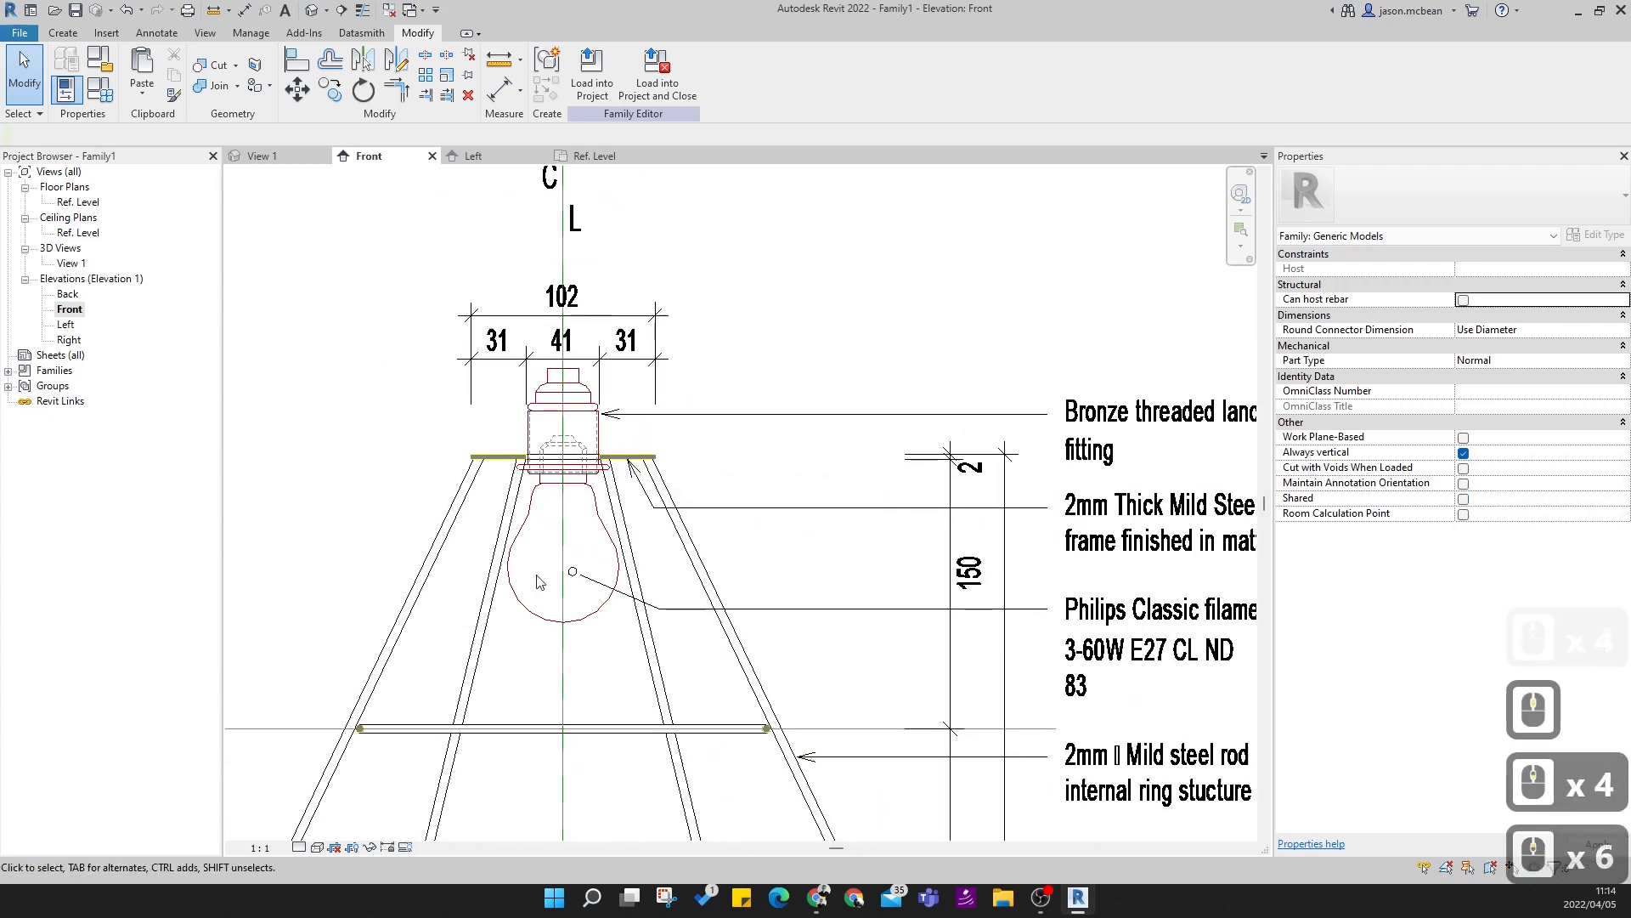
# - Start a Revolve and sketch a rectangular boundary about 30 mm wide over the washer section on the right side of the Section A-A lampholder
pyautogui.moveTo(363, 310); pyautogui.dragTo(466, 307, button='middle')
pyautogui.click(61, 34)
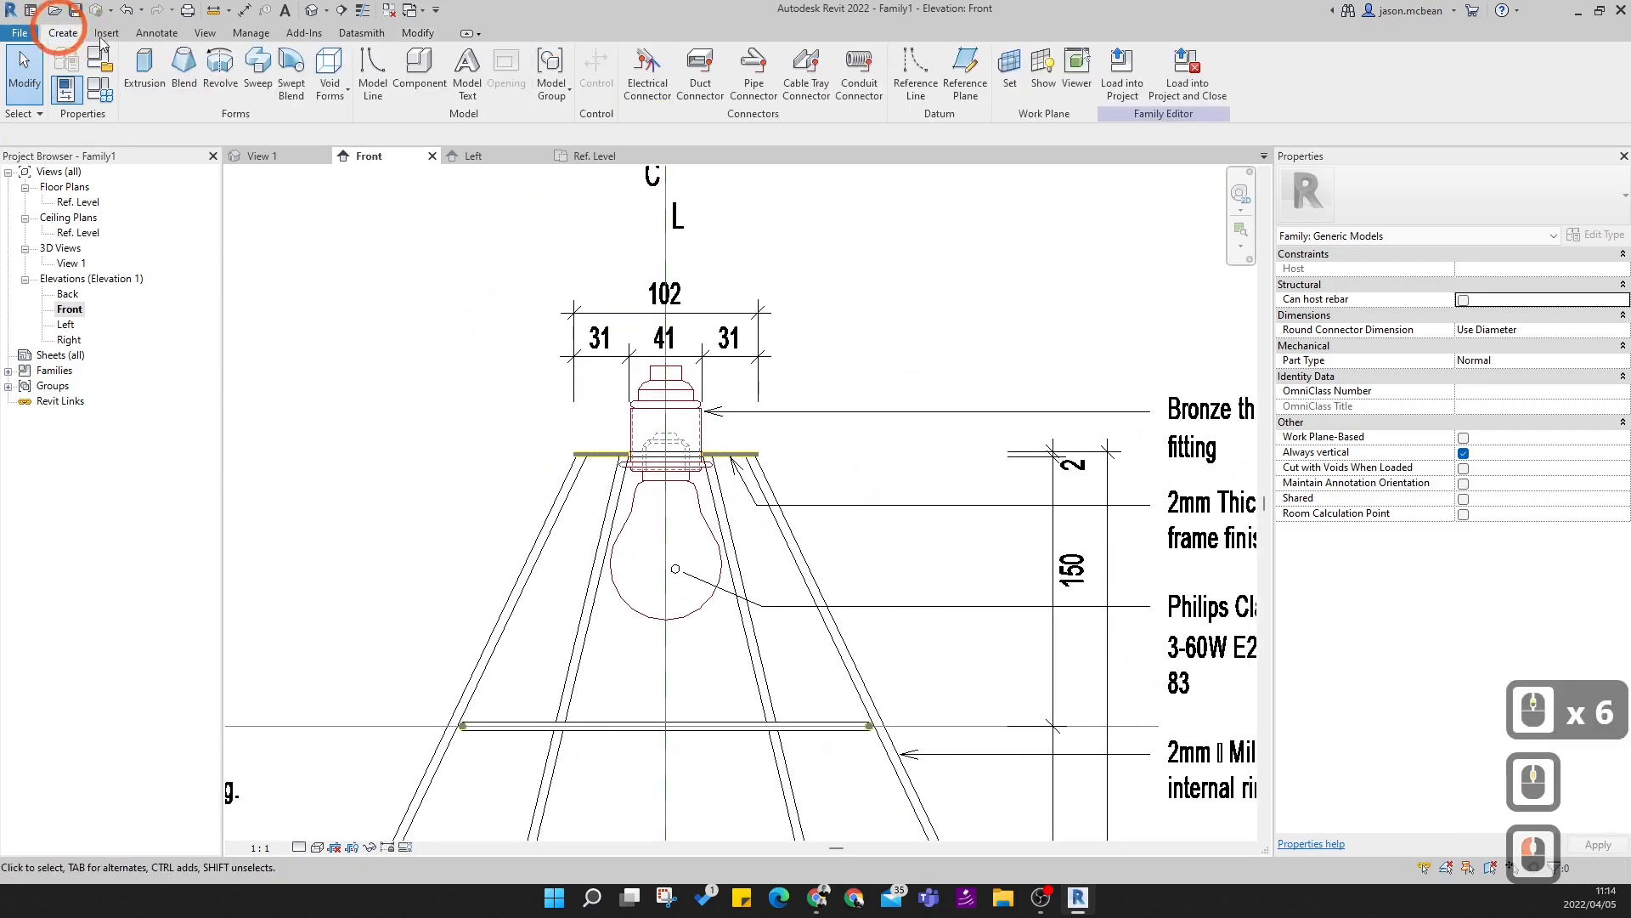
pyautogui.click(223, 83)
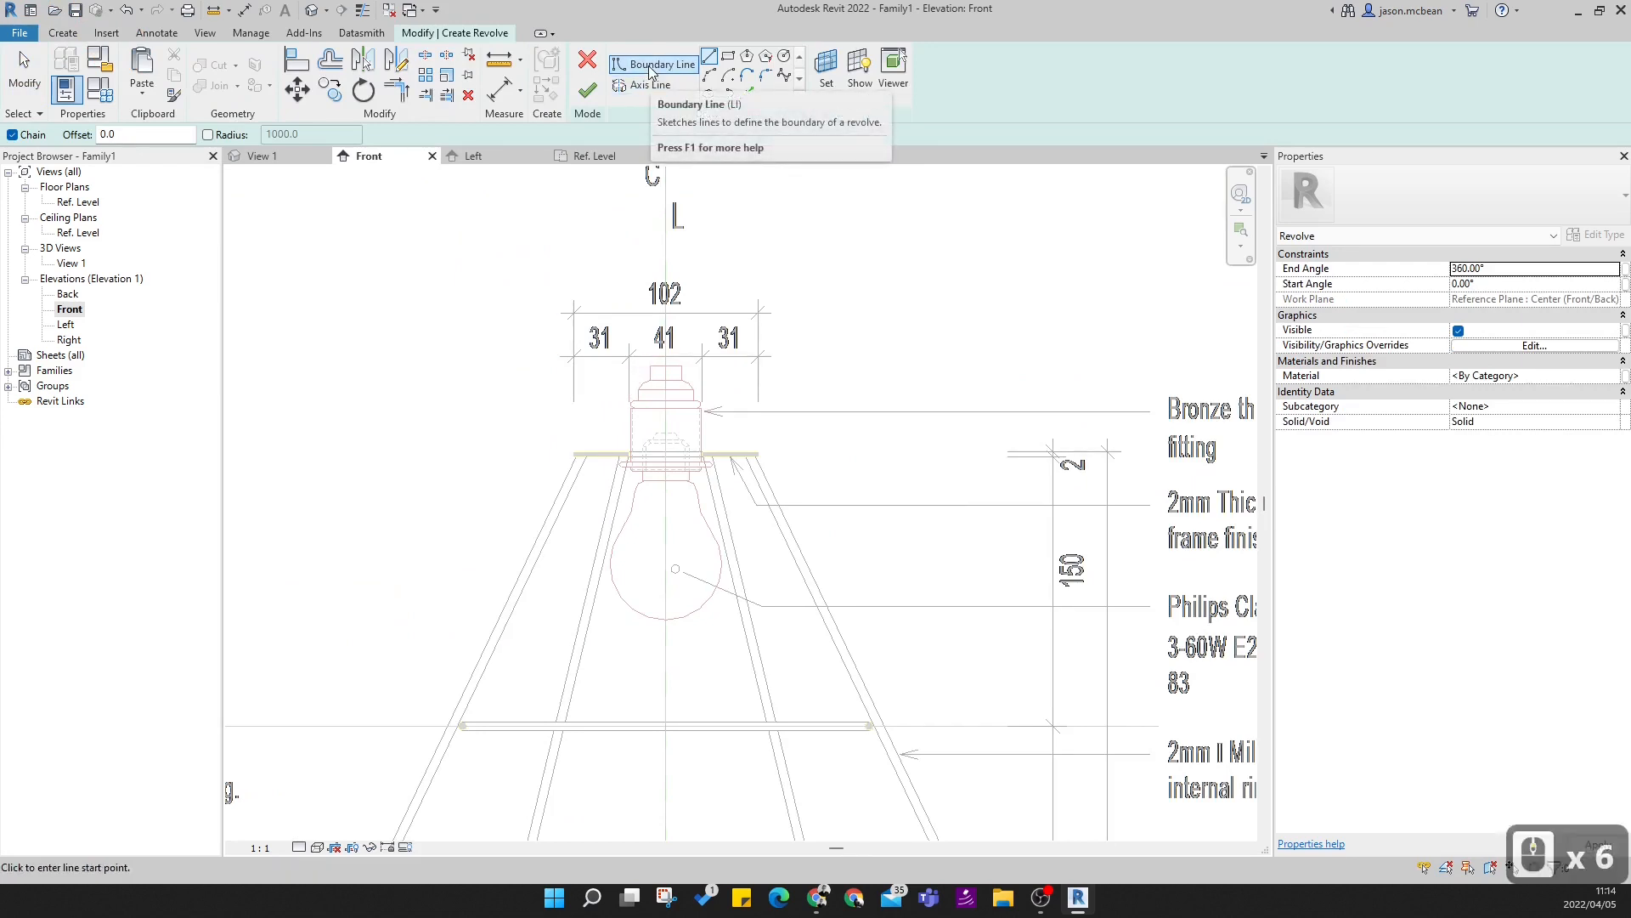
pyautogui.click(730, 57)
pyautogui.scroll(11, 742, 495)
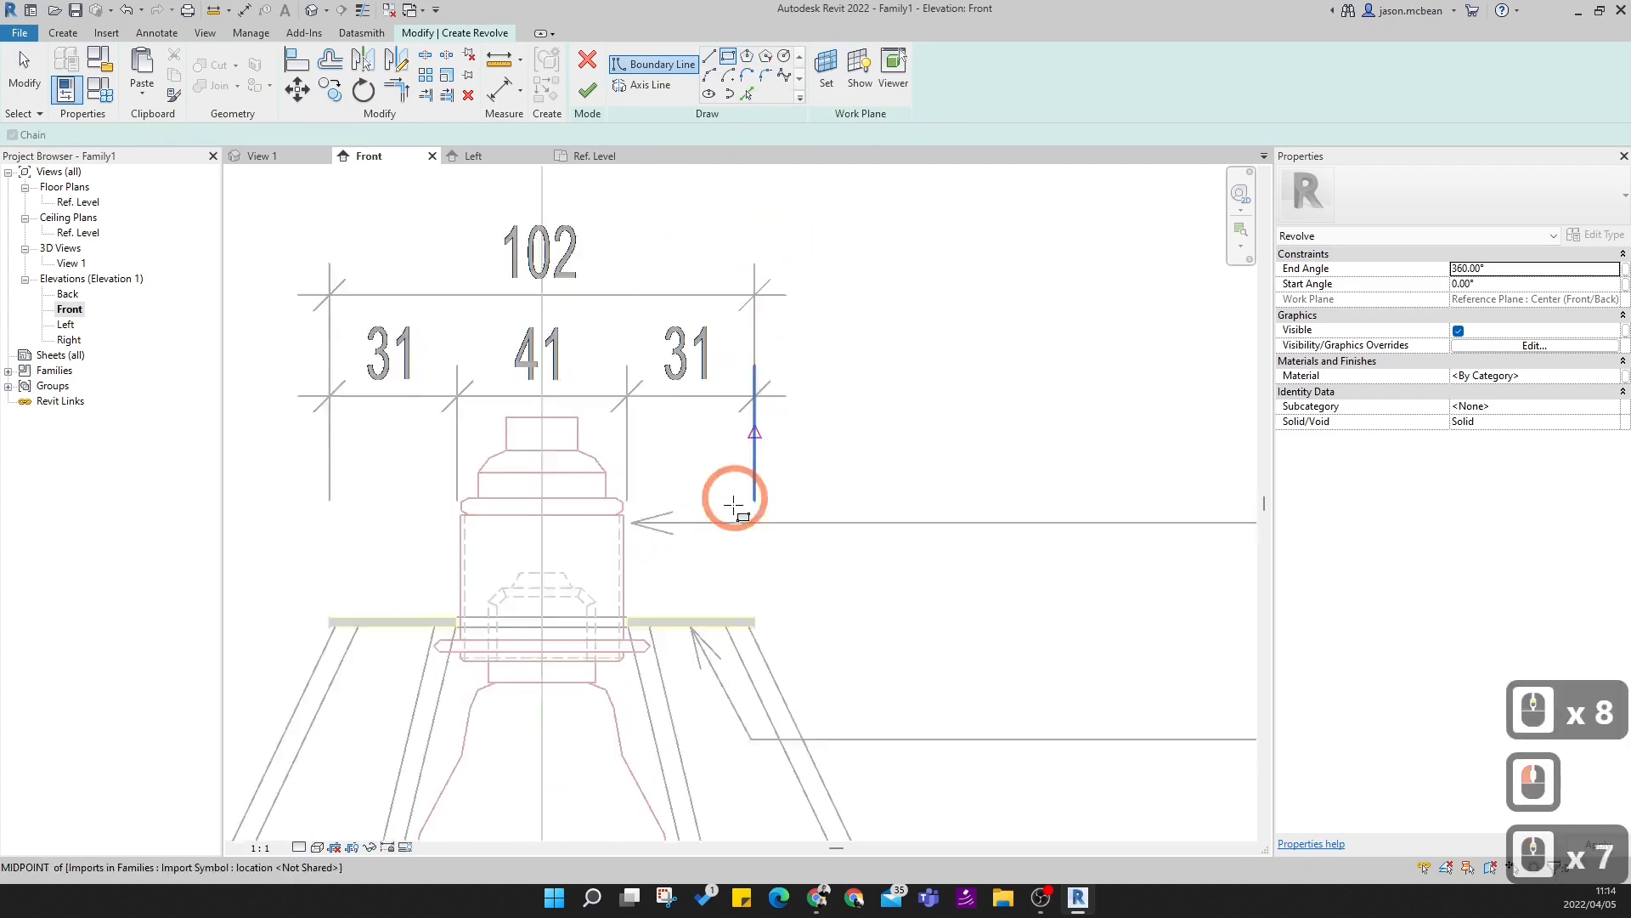
pyautogui.moveTo(561, 697); pyautogui.dragTo(808, 718)
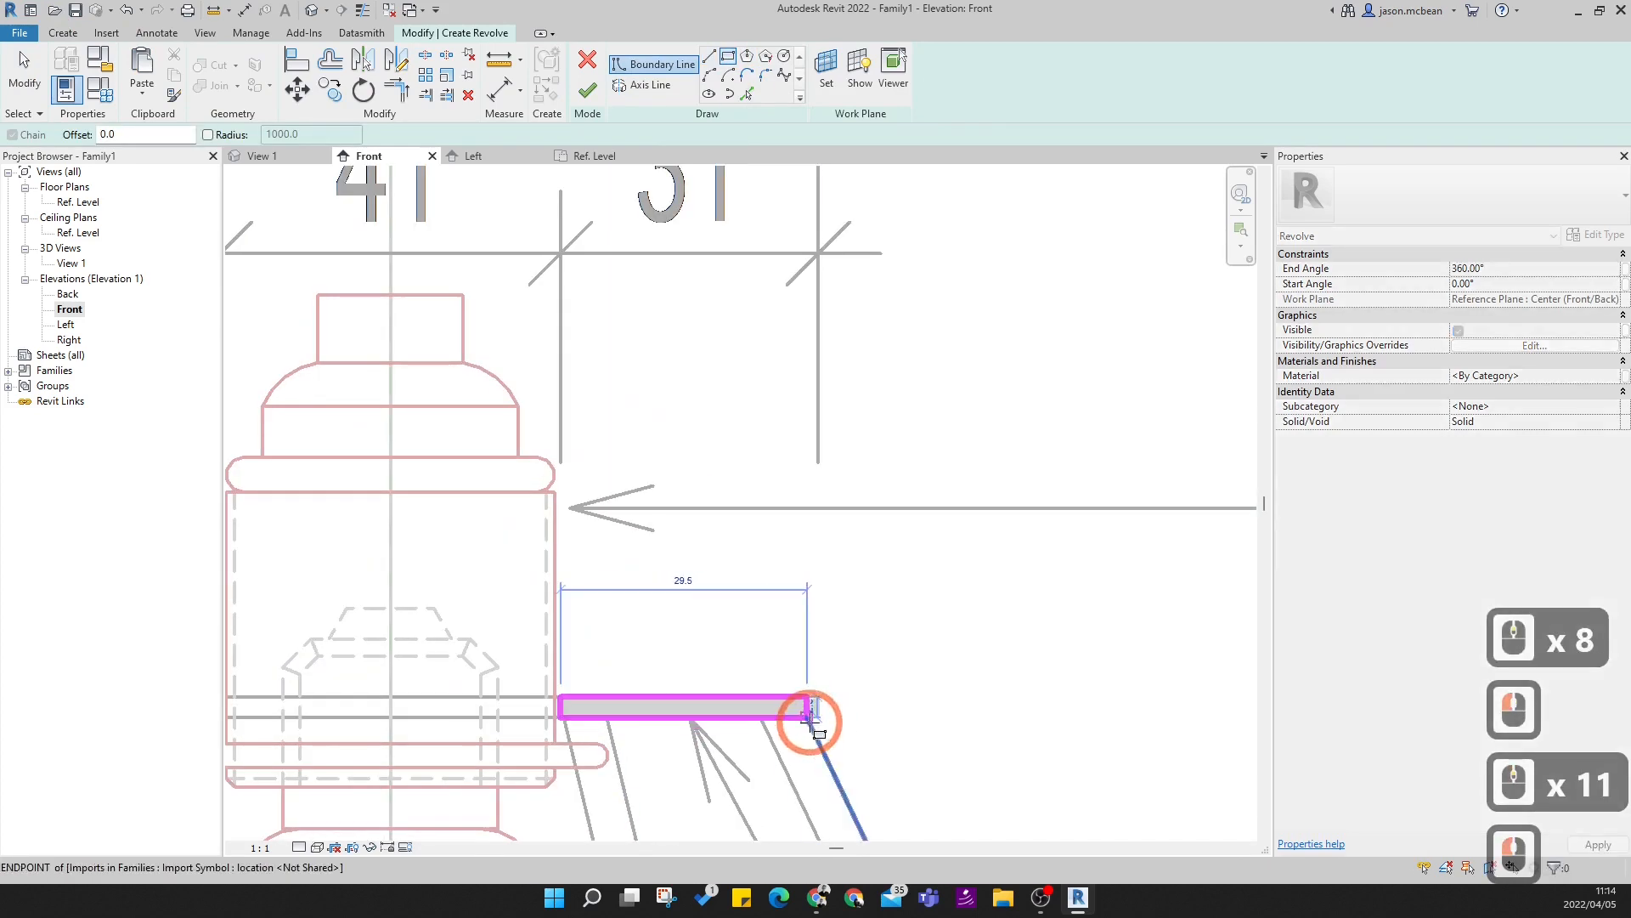
pyautogui.click(820, 714)
pyautogui.scroll(-11, 765, 340)
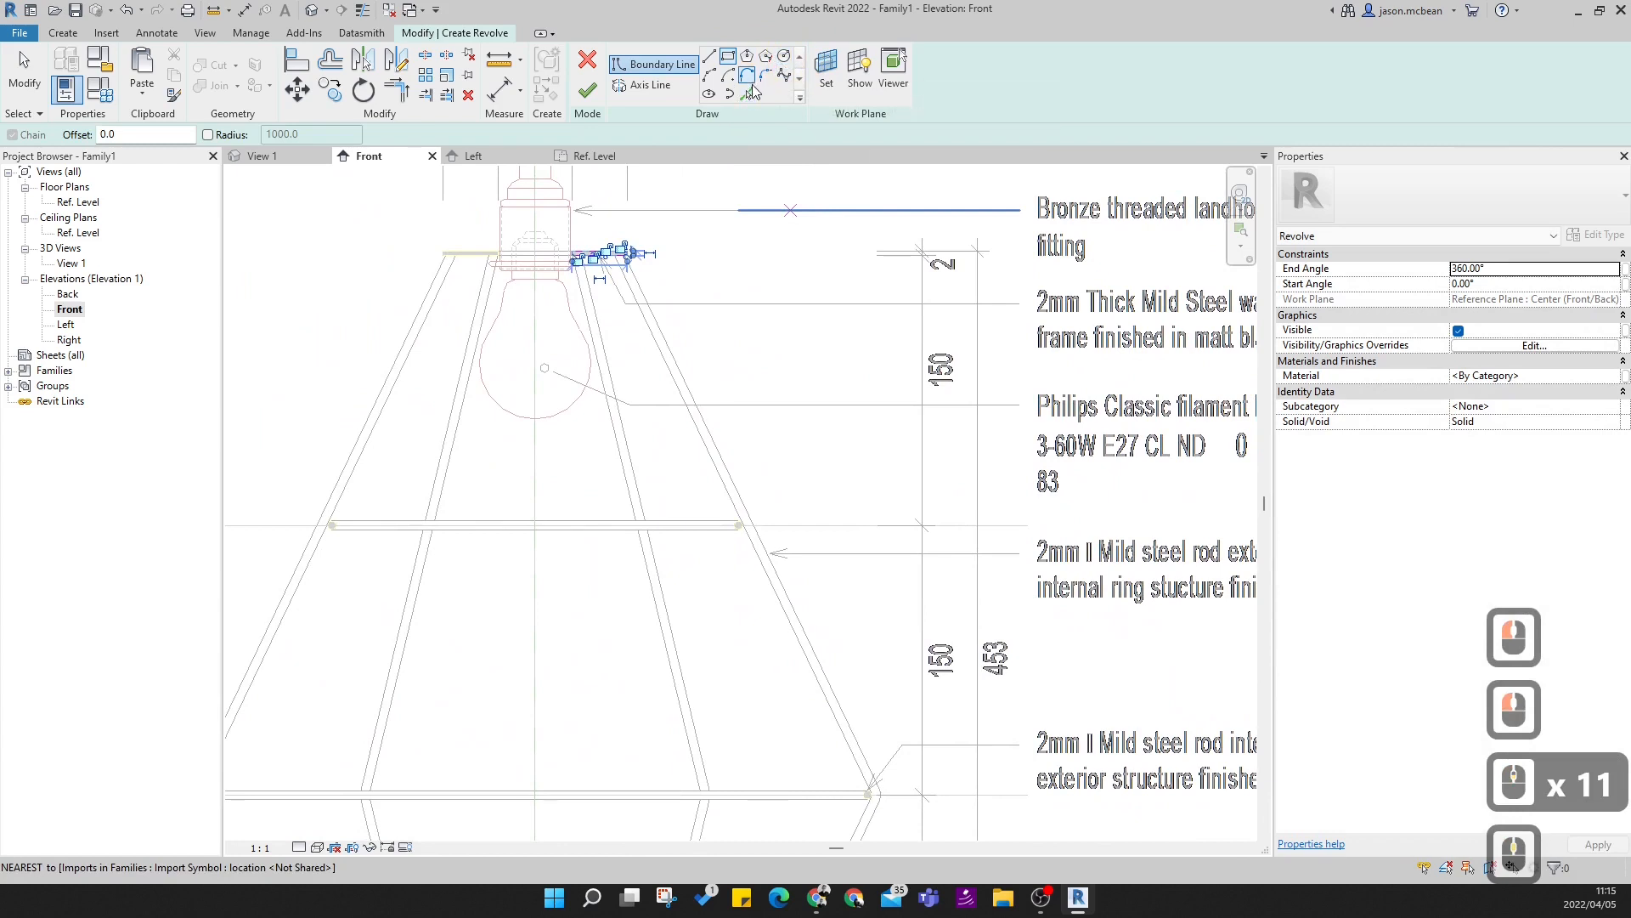
# - Sketch a circular boundary centred on the upper ring's rod section on the right side of Section A-A, matching the rod outline
pyautogui.click(783, 58)
pyautogui.scroll(17, 757, 497)
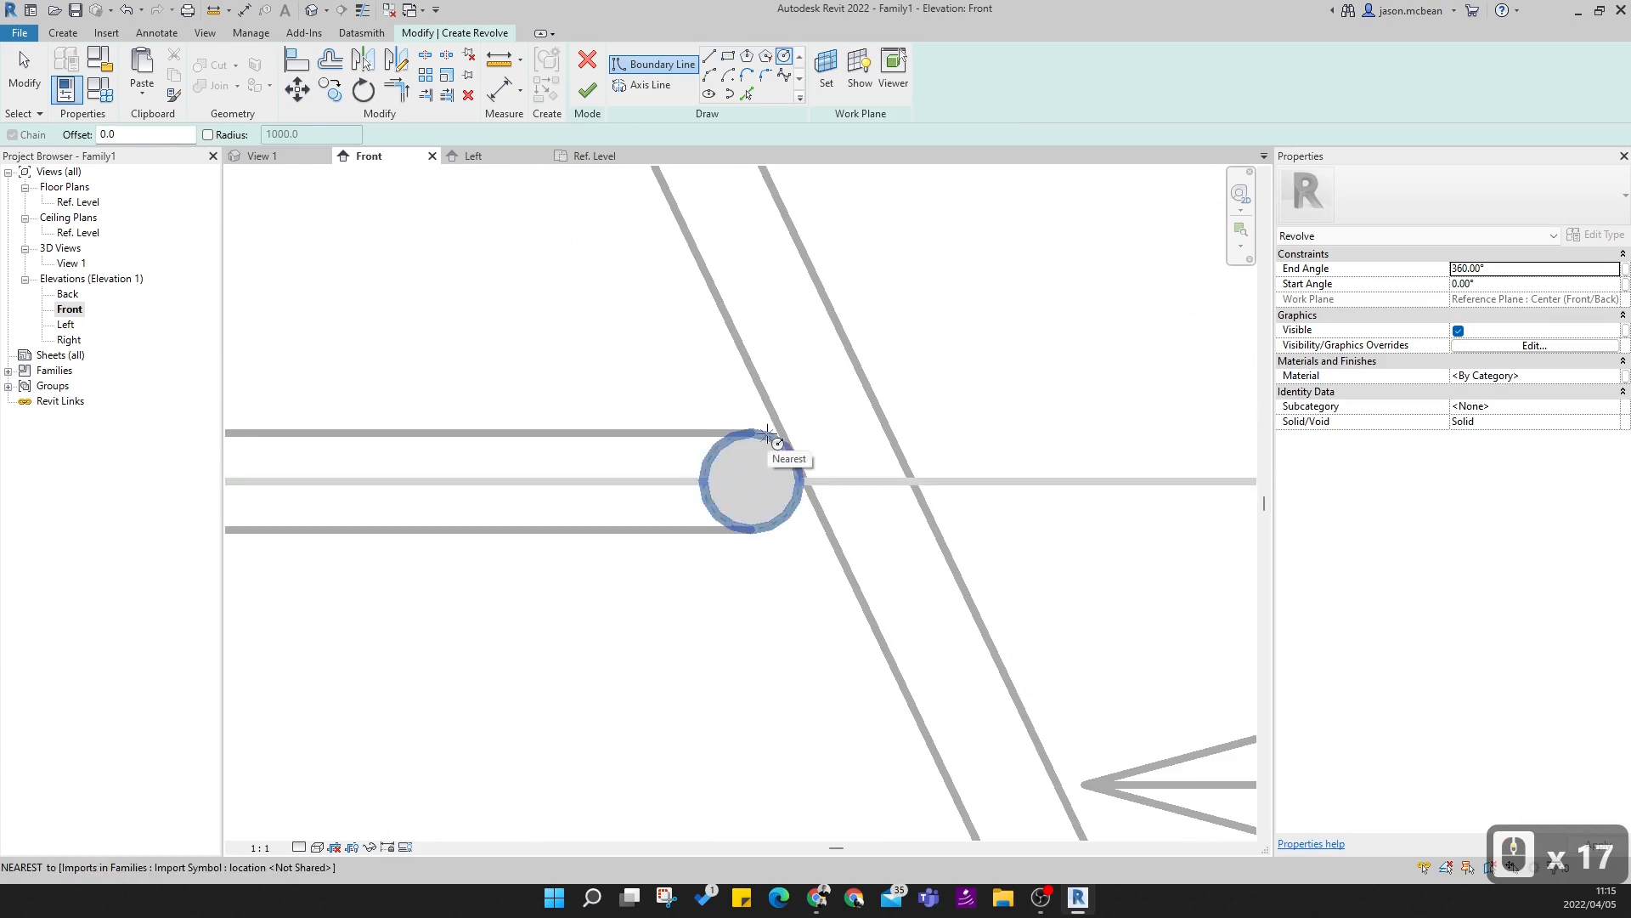
pyautogui.press('s')
pyautogui.press('c')
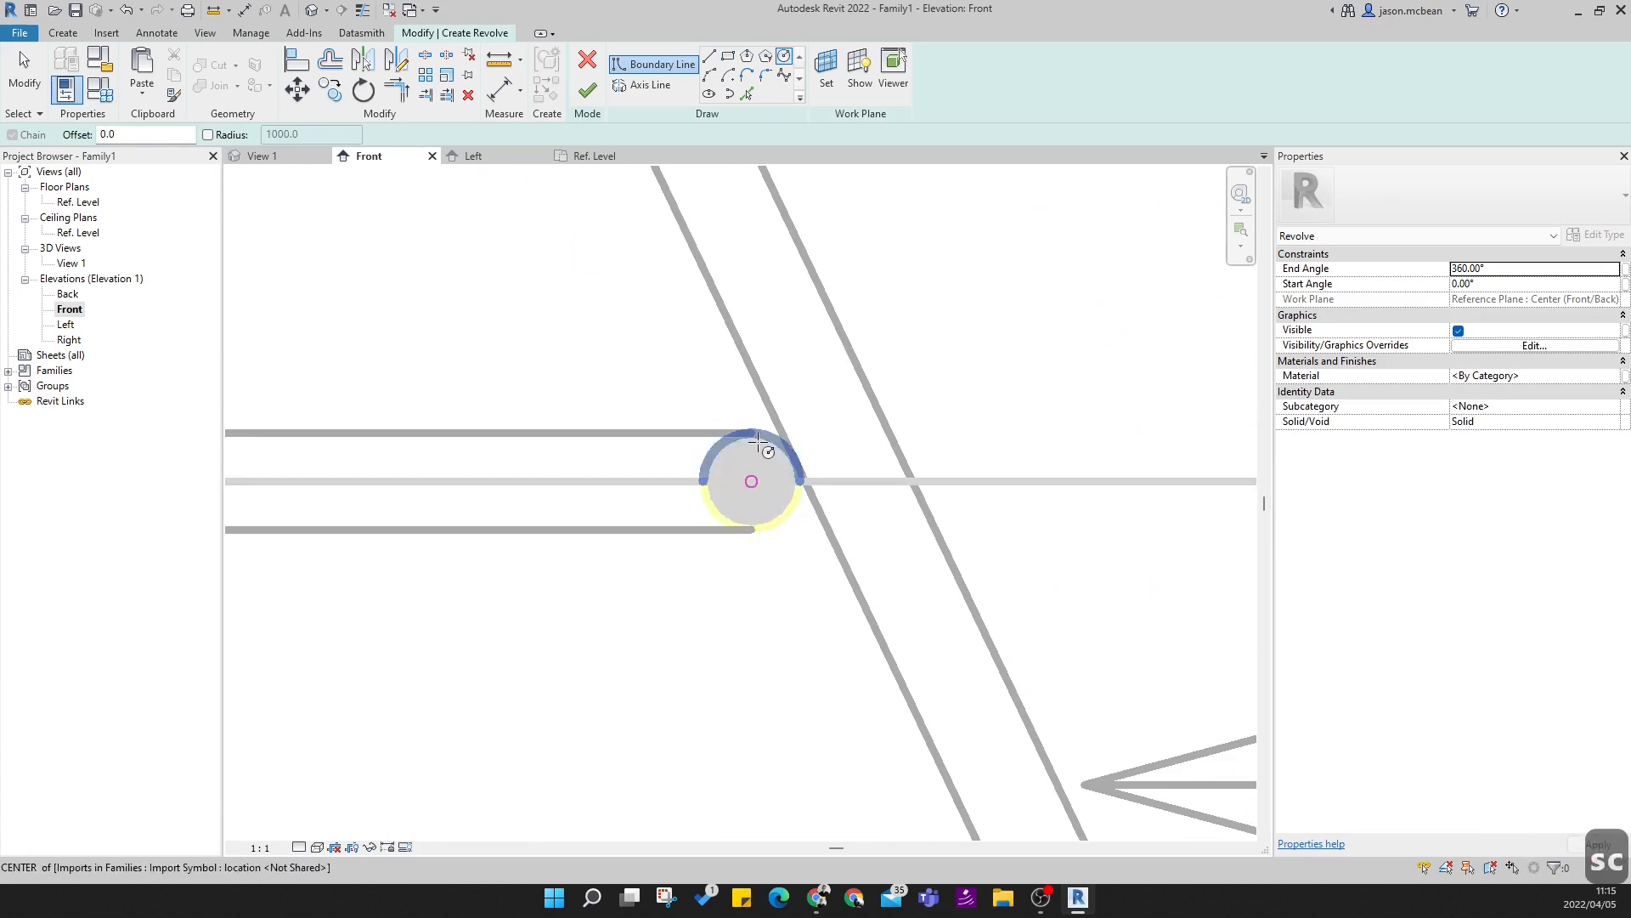
pyautogui.click(758, 442)
pyautogui.click(800, 498)
pyautogui.scroll(-12, 732, 292)
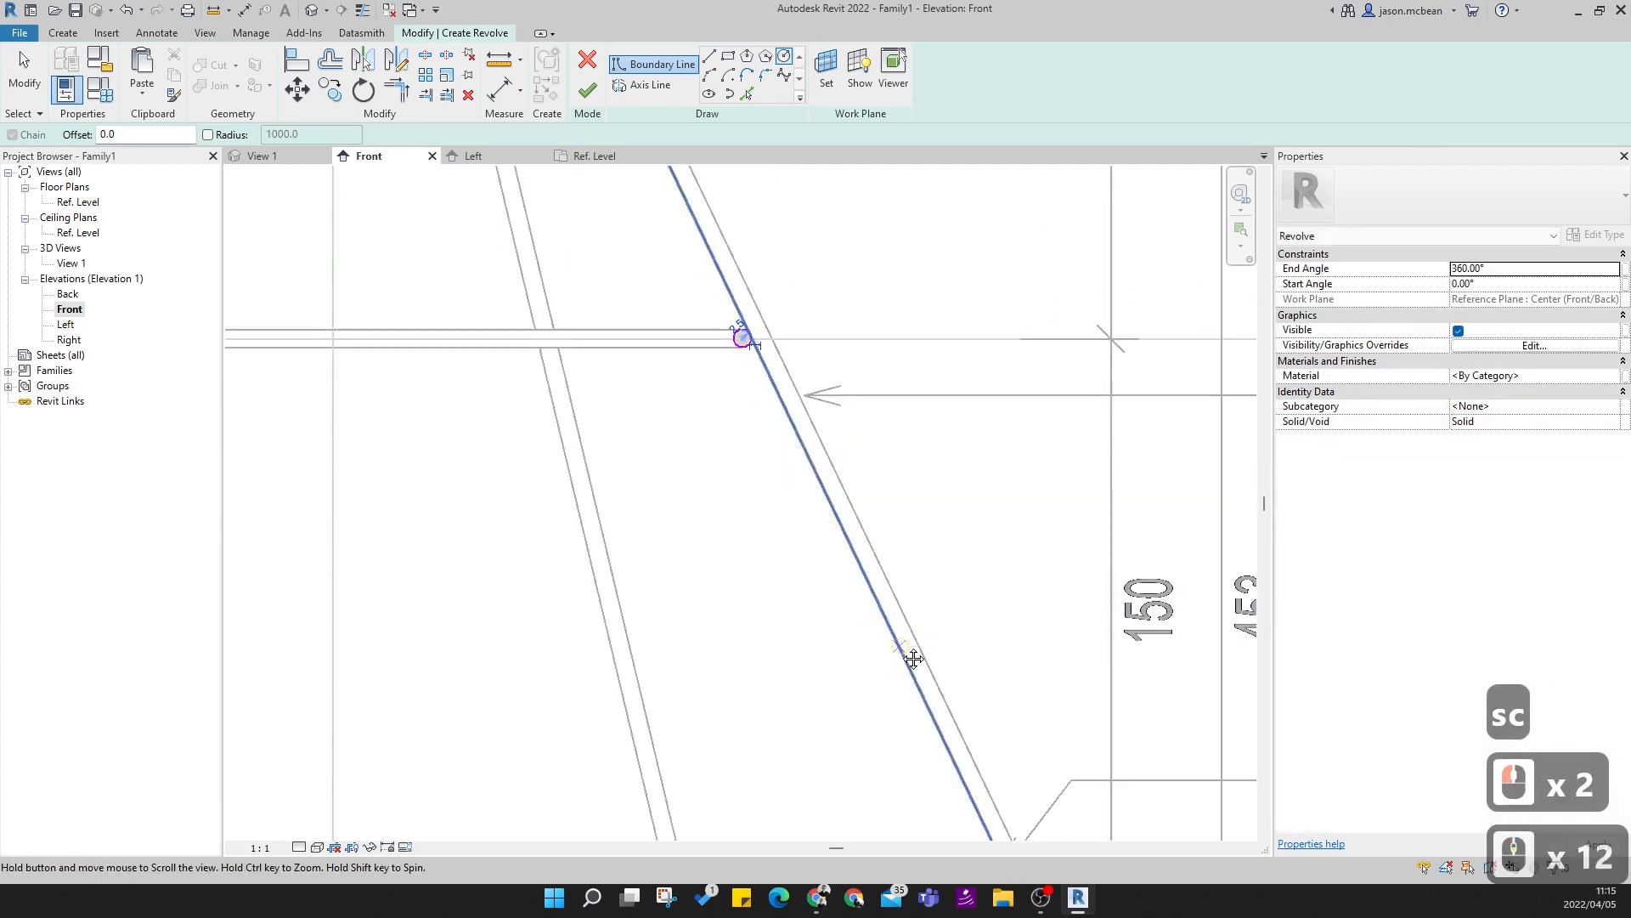
# - Sketch another circular boundary centred on the rod section at the right end of the widest, middle ring
pyautogui.moveTo(913, 659); pyautogui.dragTo(837, 569, button='middle')
pyautogui.scroll(10, 807, 548)
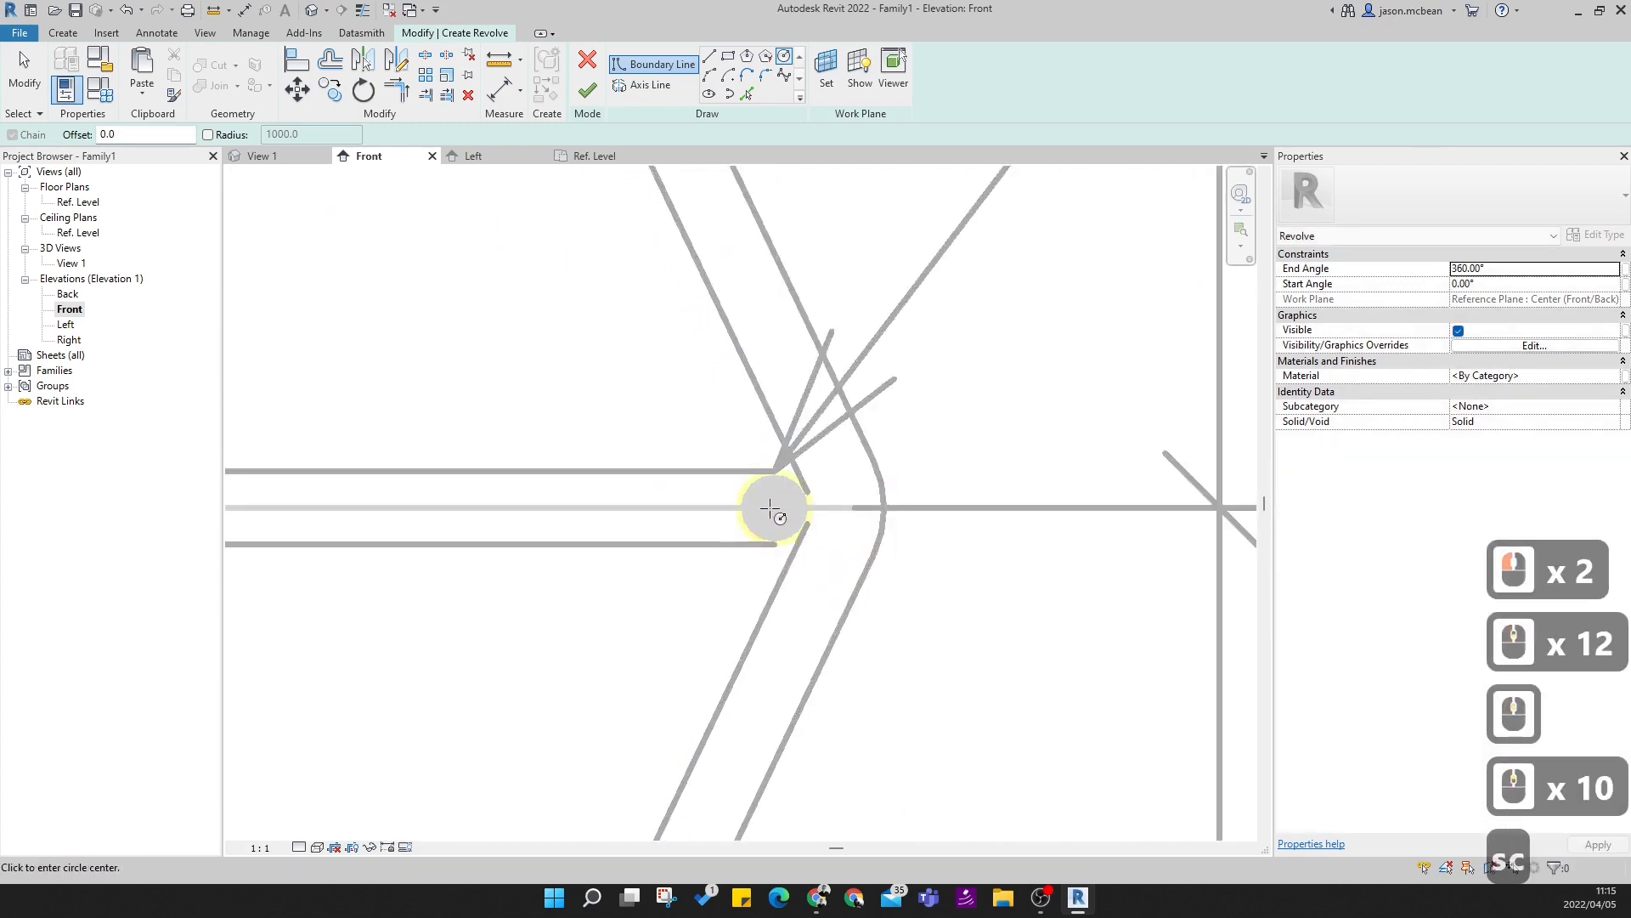
pyautogui.click(758, 539)
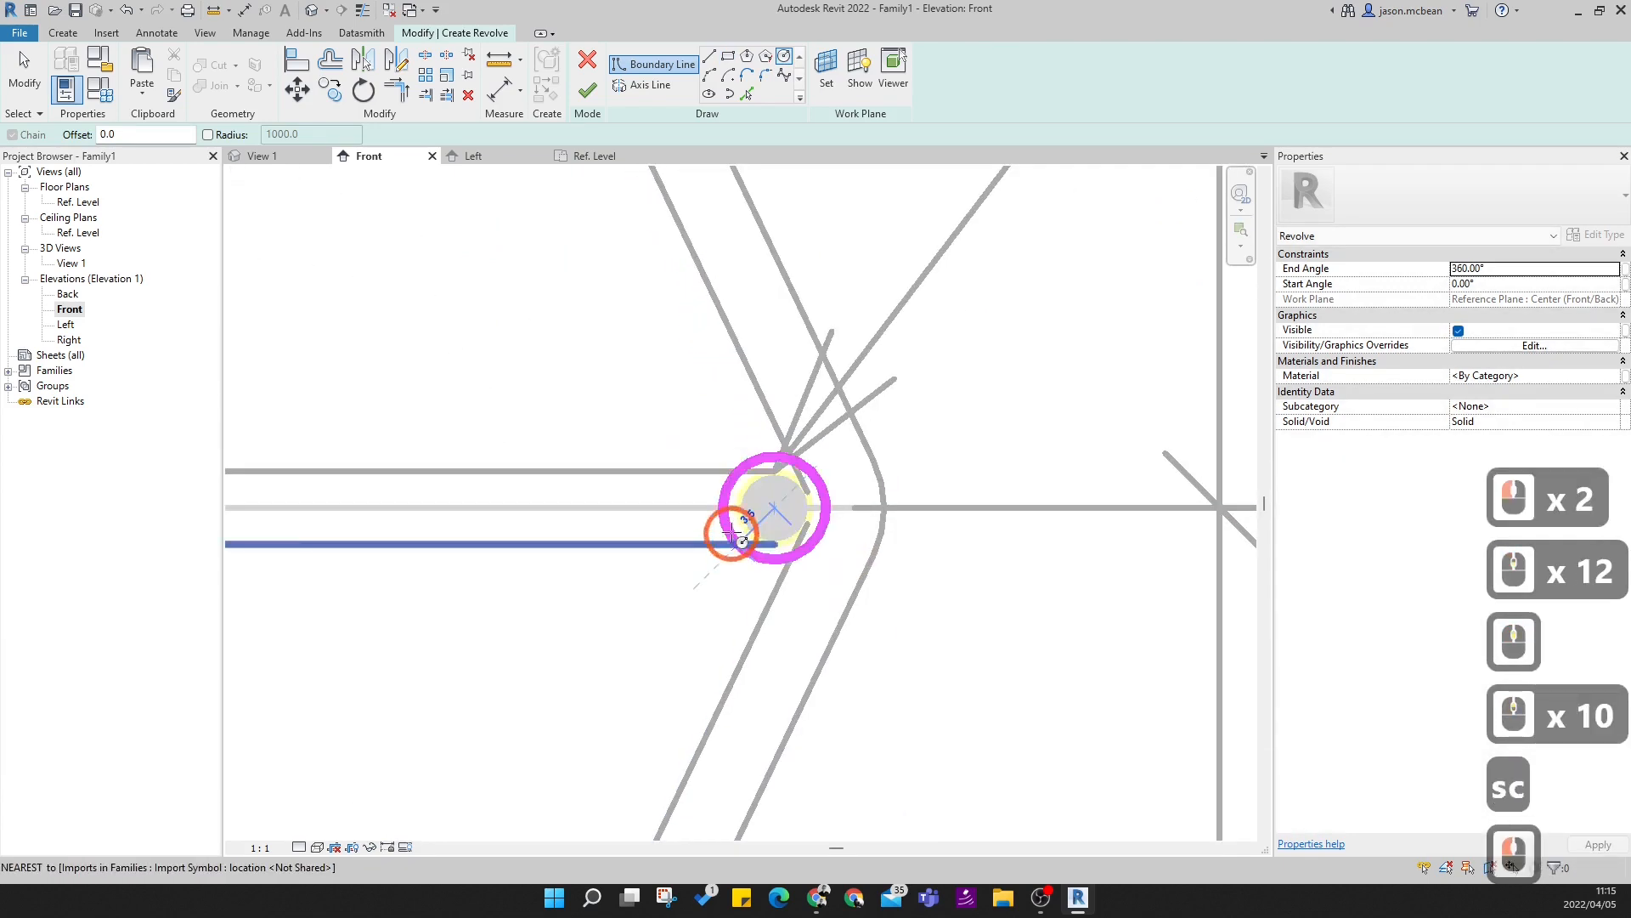
pyautogui.click(750, 512)
# - Sketch a circle of about 2.5 mm radius over the rod section at the right end of the lowest ring
pyautogui.scroll(-11, 932, 358)
pyautogui.moveTo(852, 657); pyautogui.dragTo(1147, 236, button='middle')
pyautogui.scroll(10, 965, 437)
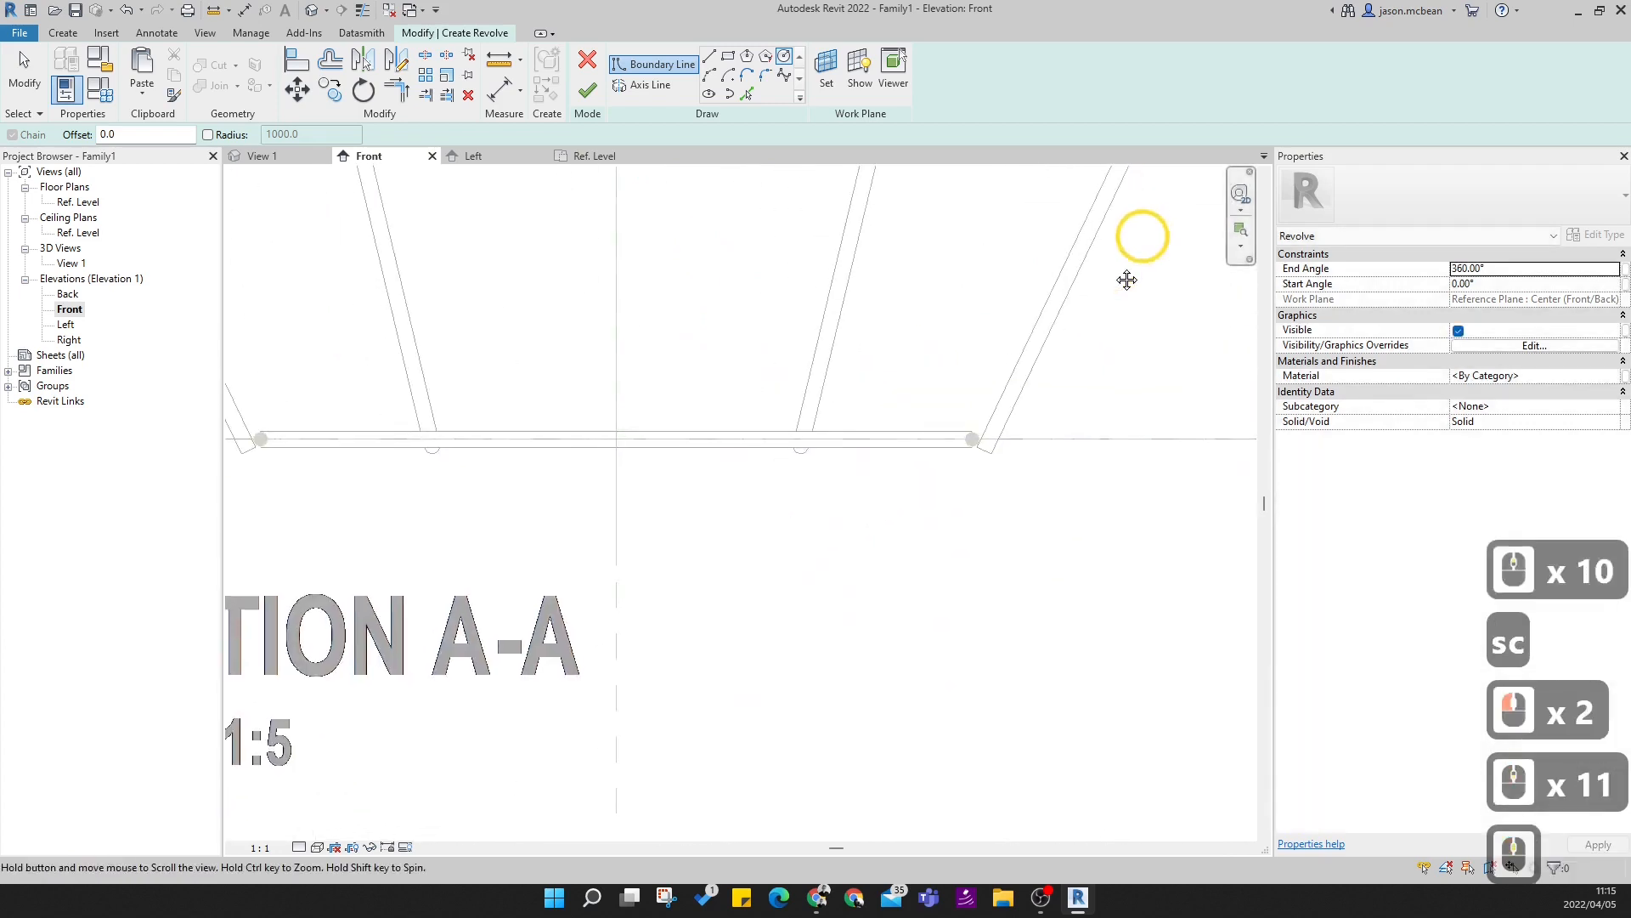
pyautogui.press('s')
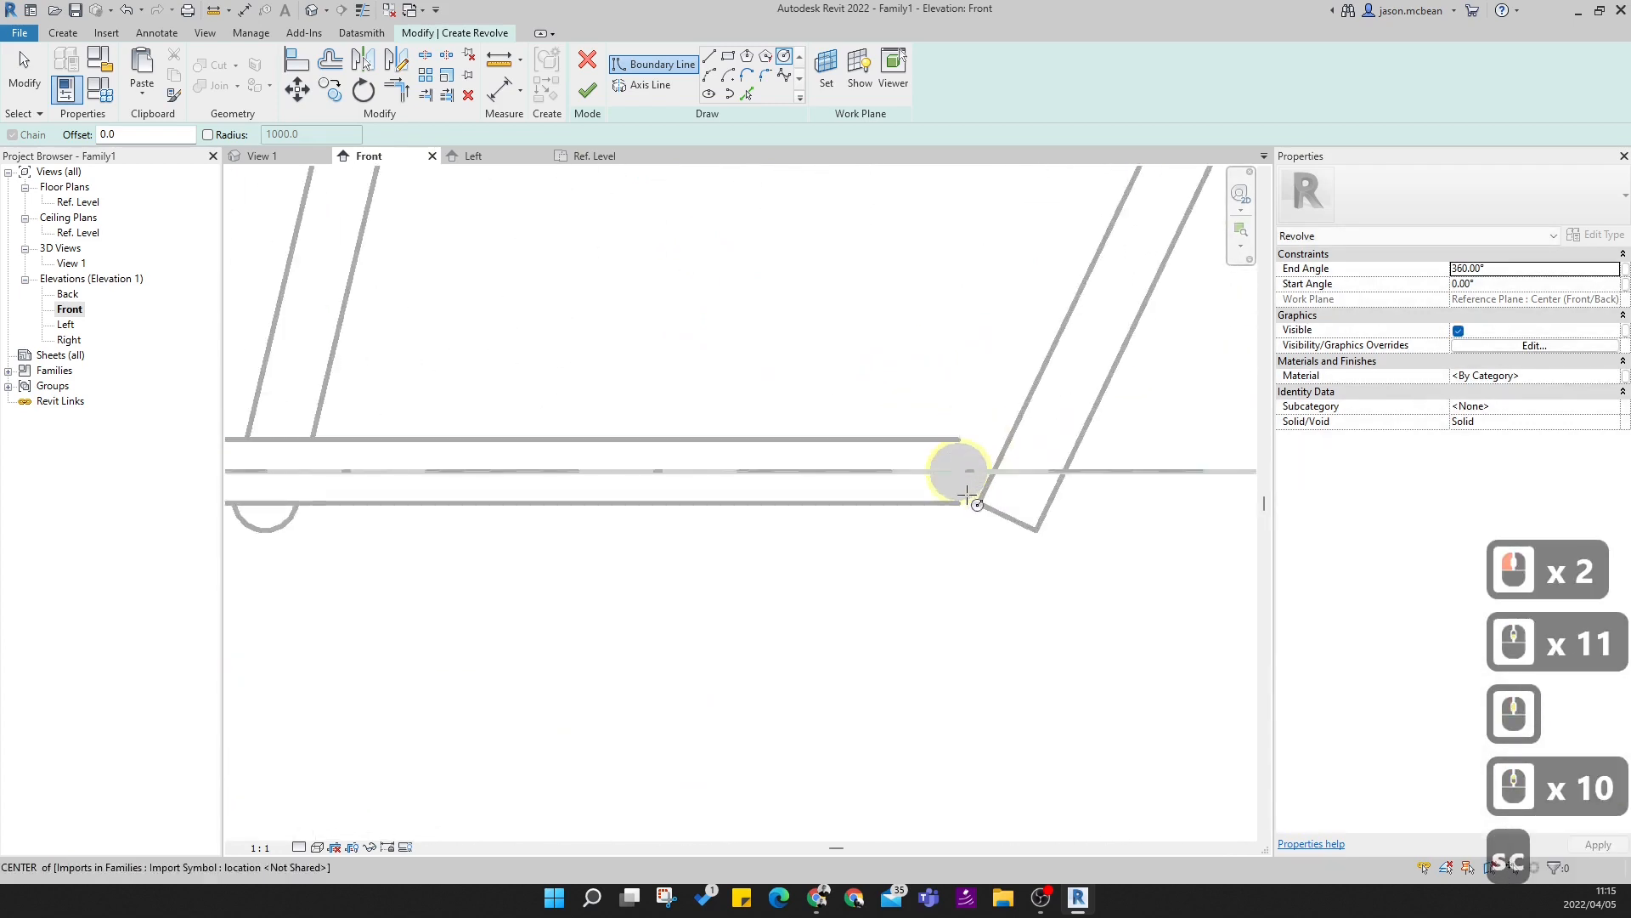
pyautogui.click(948, 495)
pyautogui.click(981, 445)
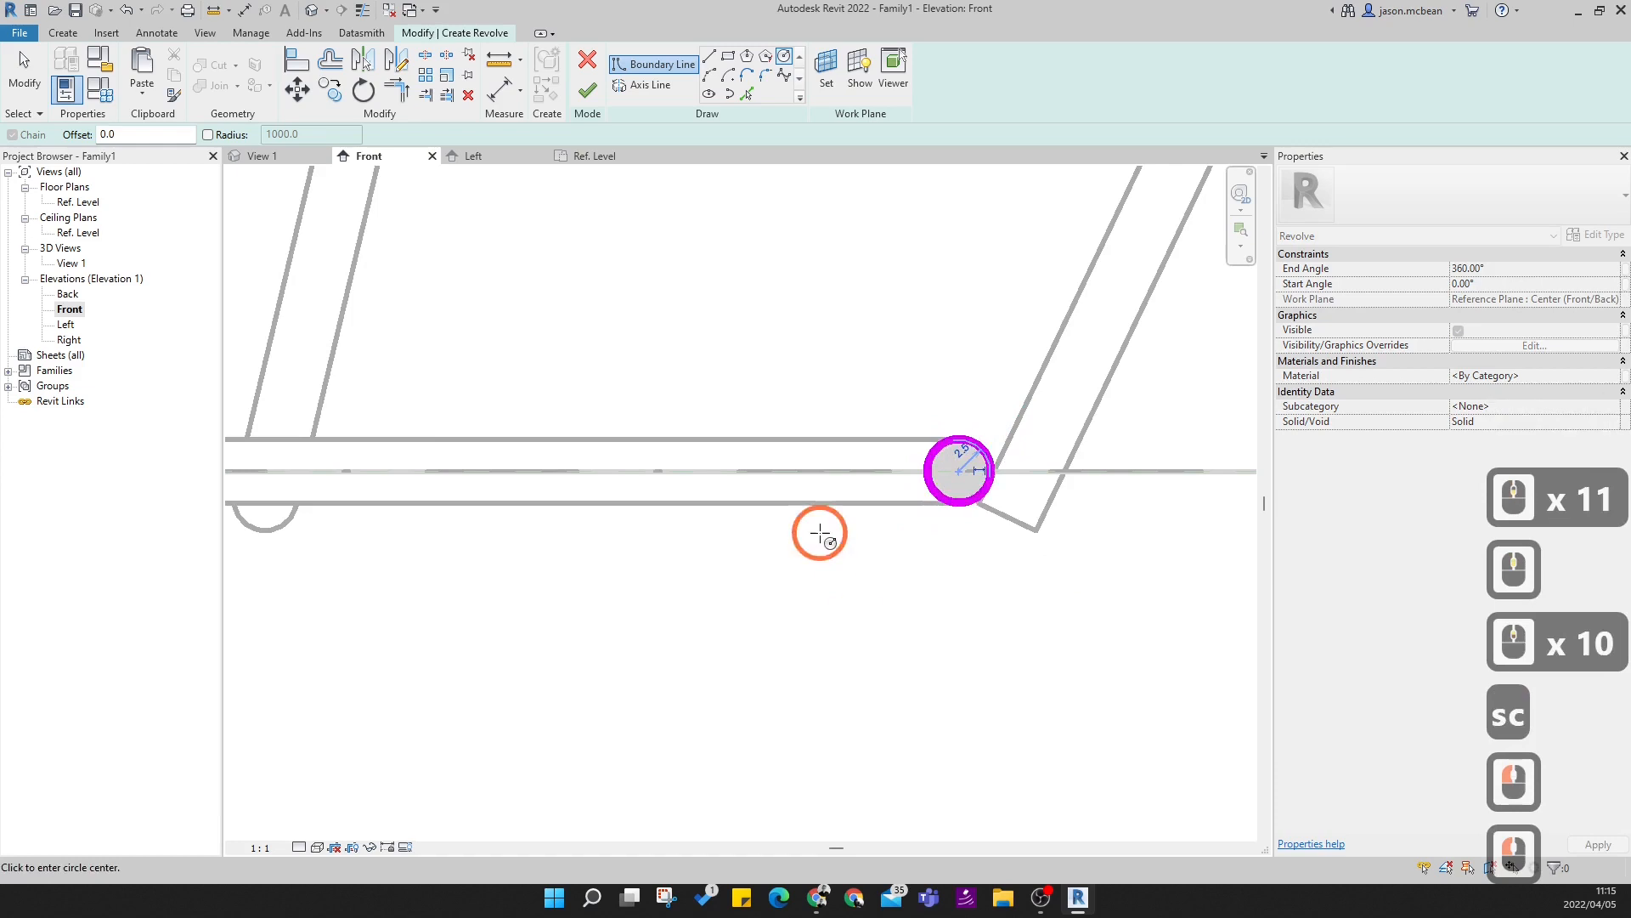
# - Set the revolve axis by picking the Center (Left/Right) reference plane, and finish the revolve of the washer and rings
pyautogui.scroll(-12, 825, 537)
pyautogui.scroll(-11, 893, 595)
pyautogui.scroll(10, 865, 437)
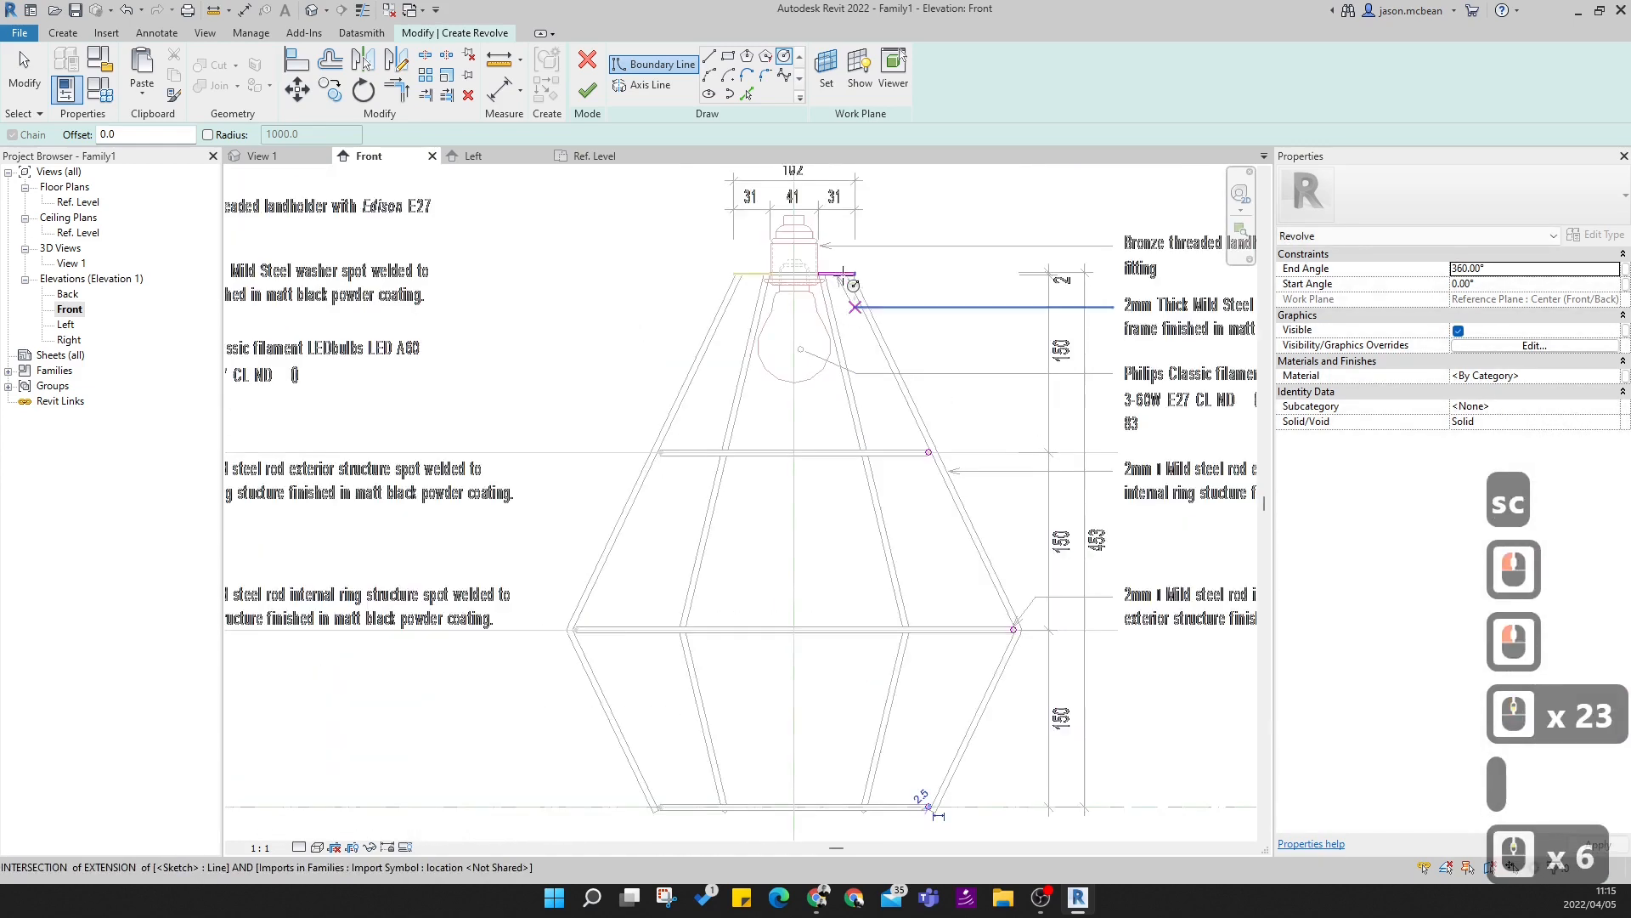
pyautogui.click(618, 87)
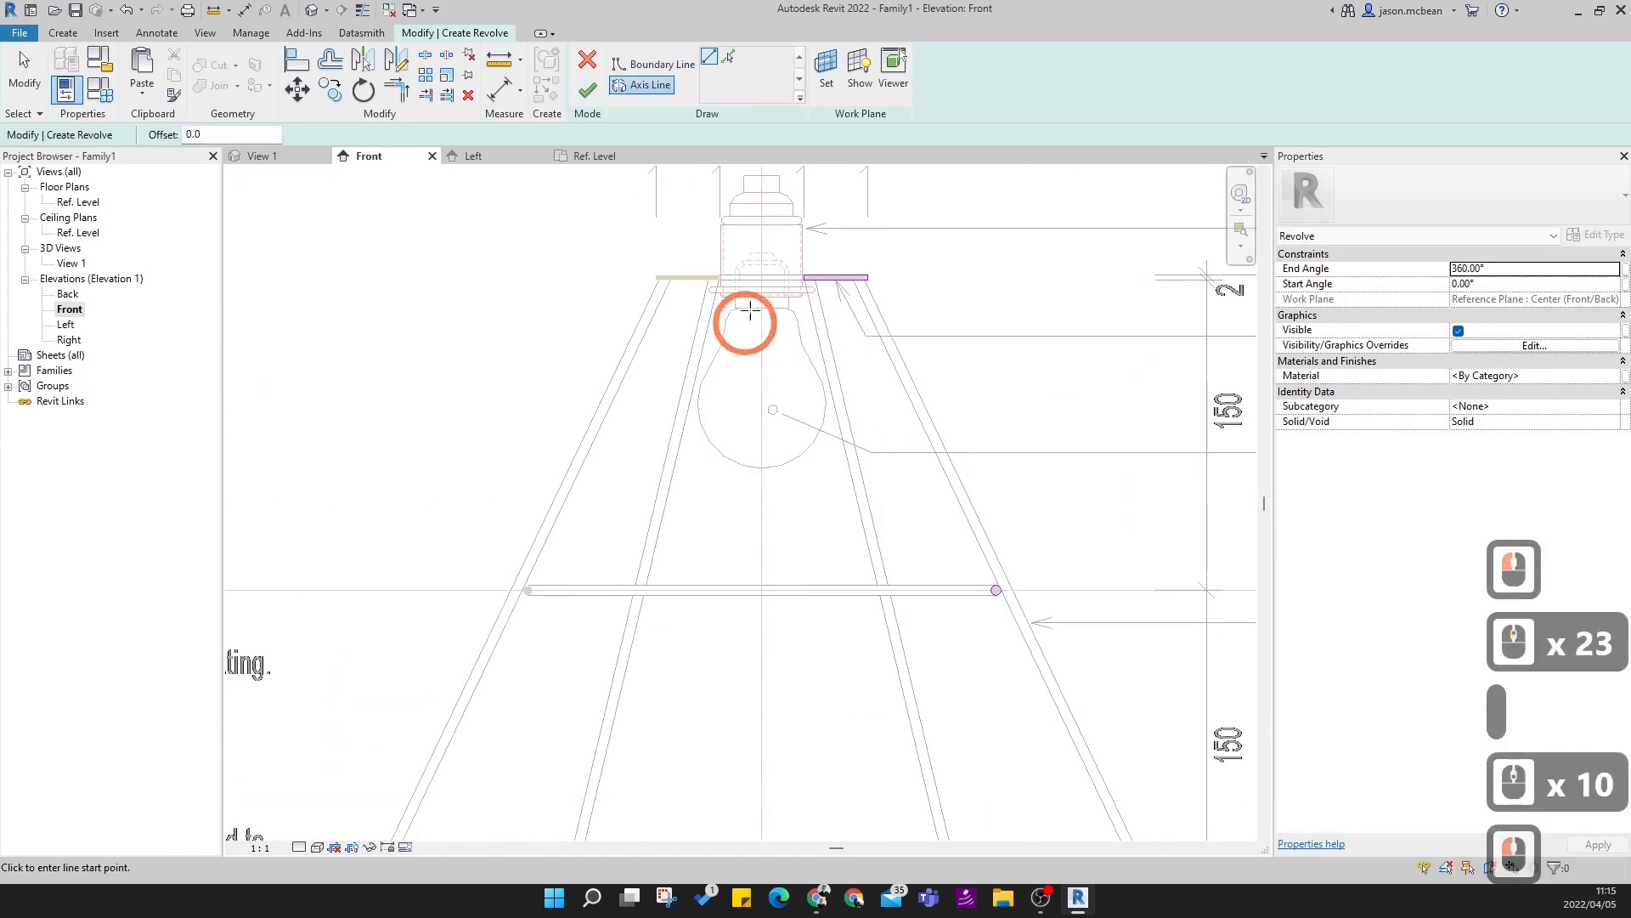
pyautogui.scroll(-4, 759, 286)
pyautogui.click(728, 57)
pyautogui.click(757, 437)
pyautogui.click(846, 318)
pyautogui.scroll(4, 848, 344)
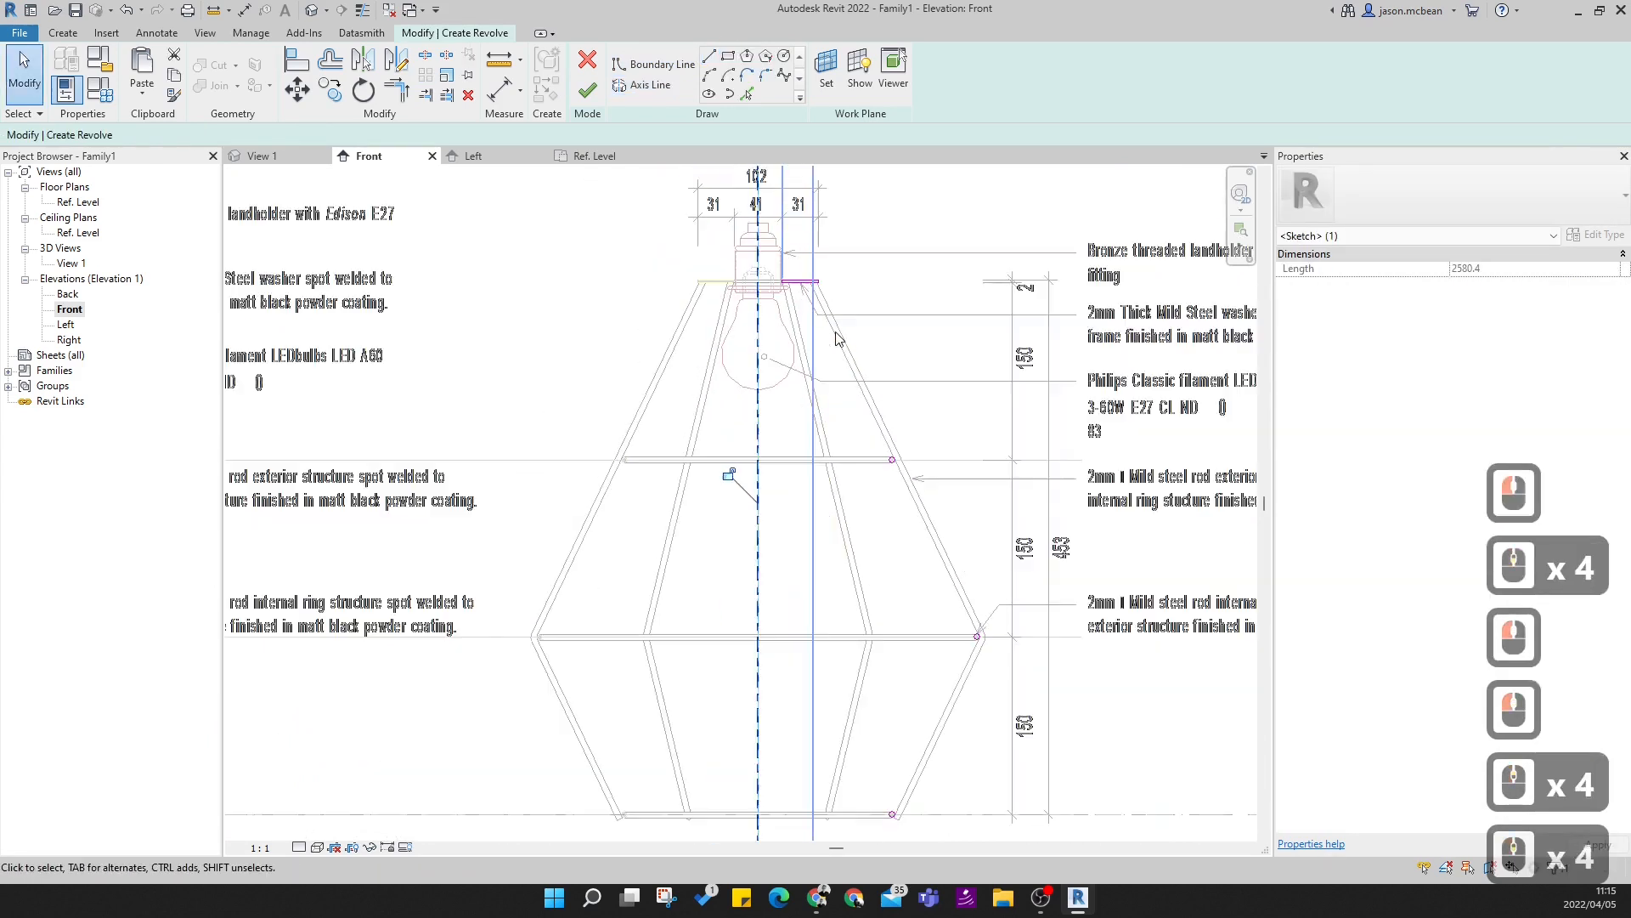
pyautogui.scroll(-4, 844, 346)
pyautogui.click(585, 88)
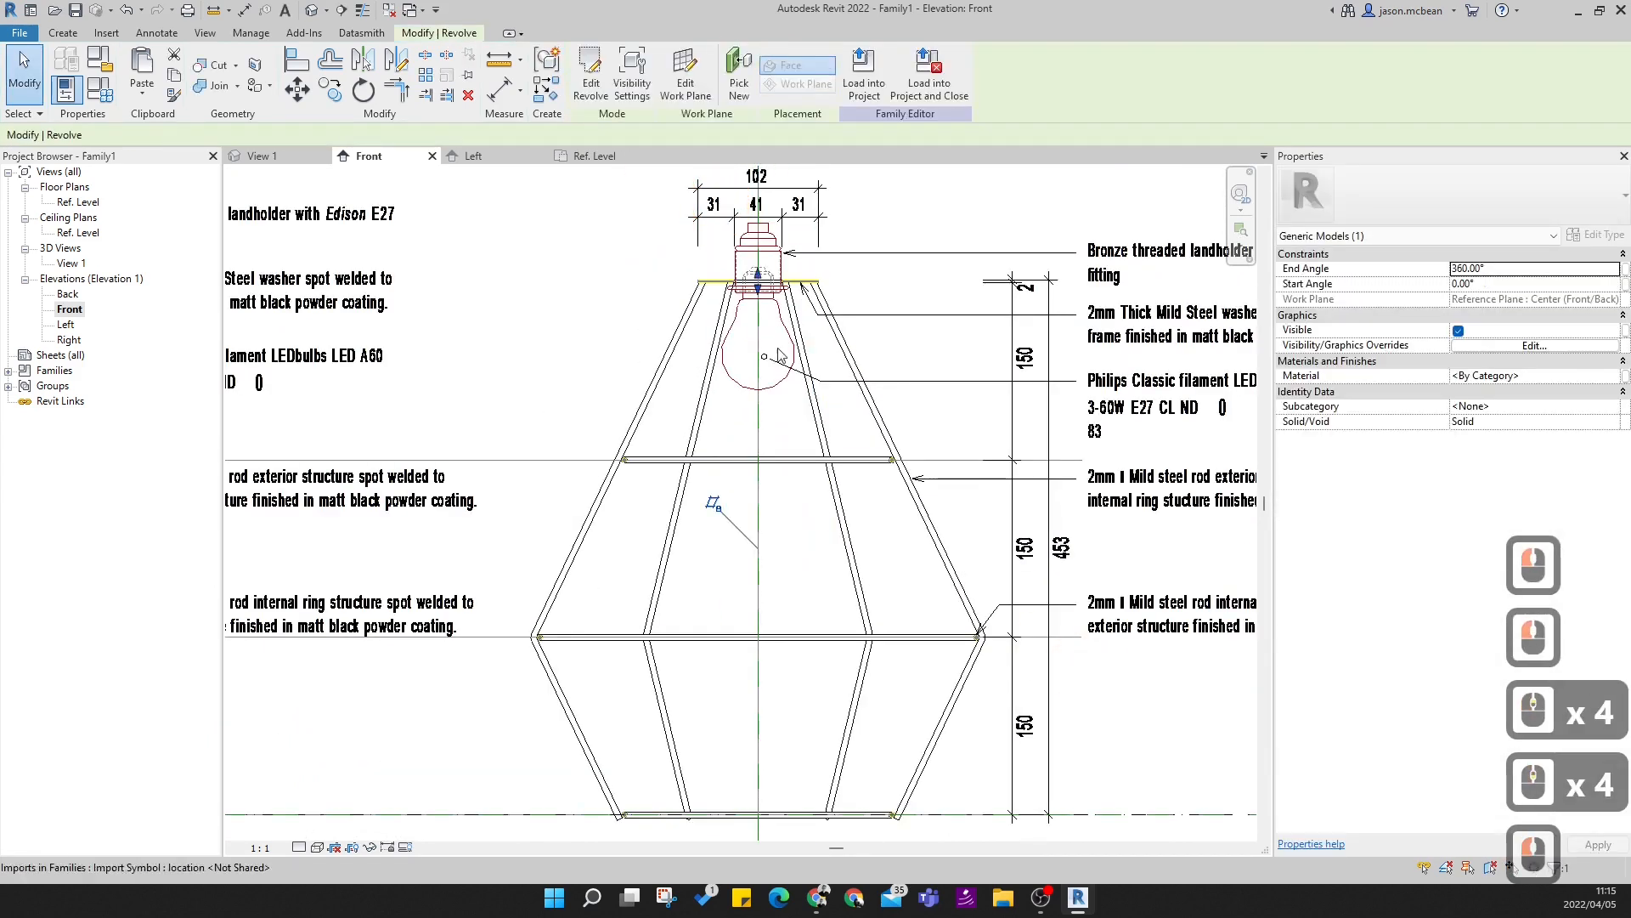
# - Show the revolved washer and rings in the default 3D view and set the view scale to 1:2
pyautogui.click(310, 11)
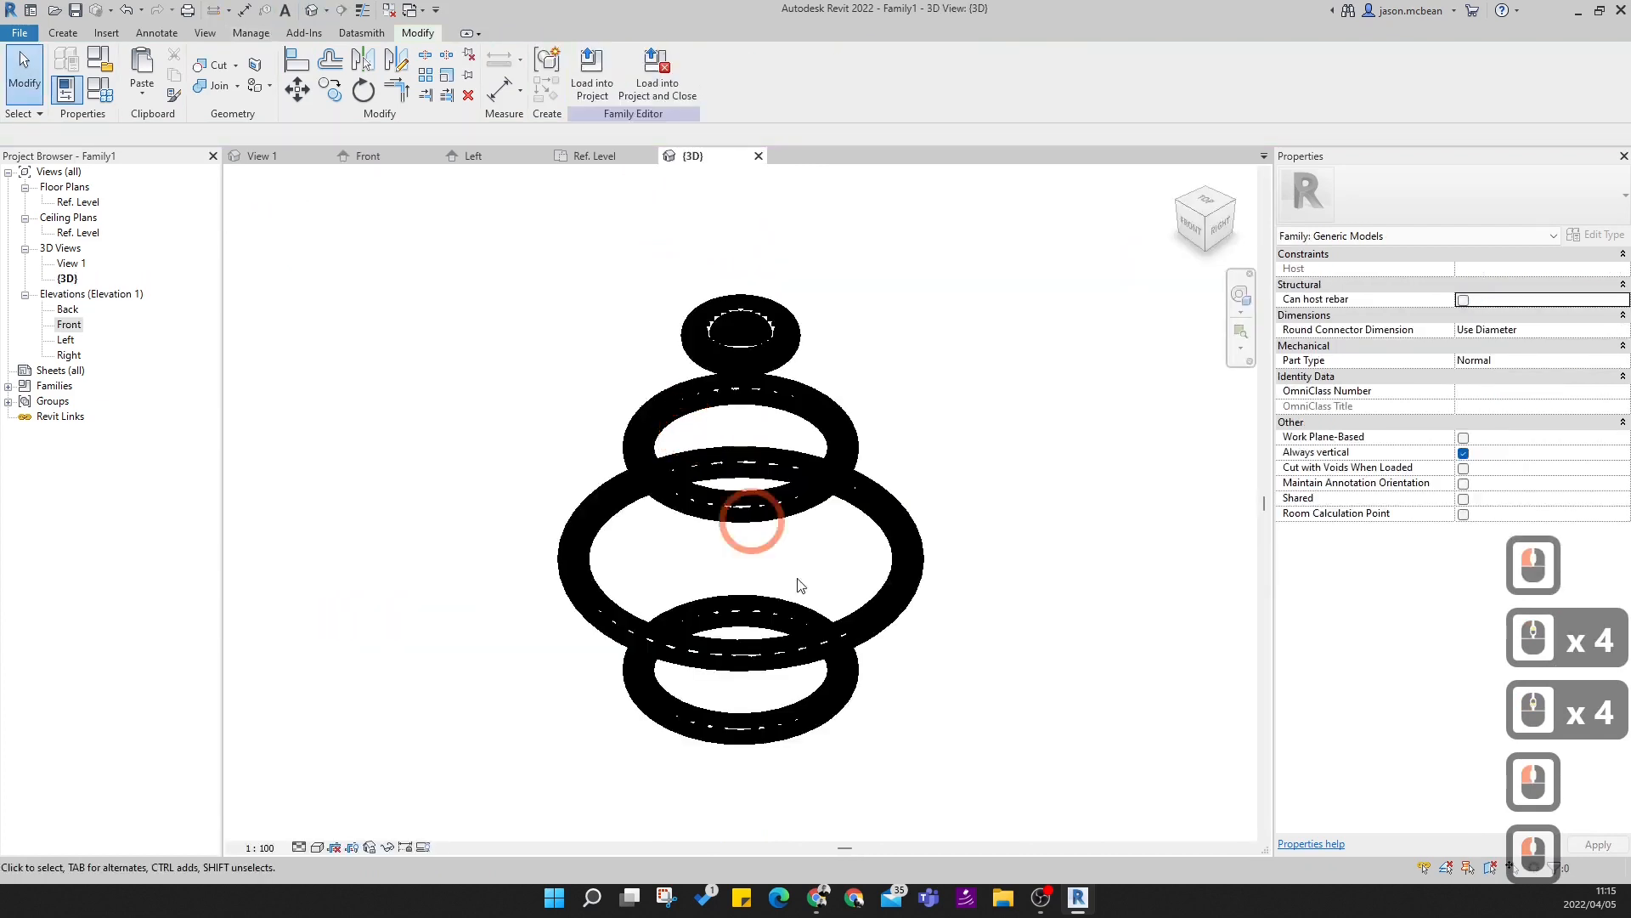
pyautogui.click(1034, 536)
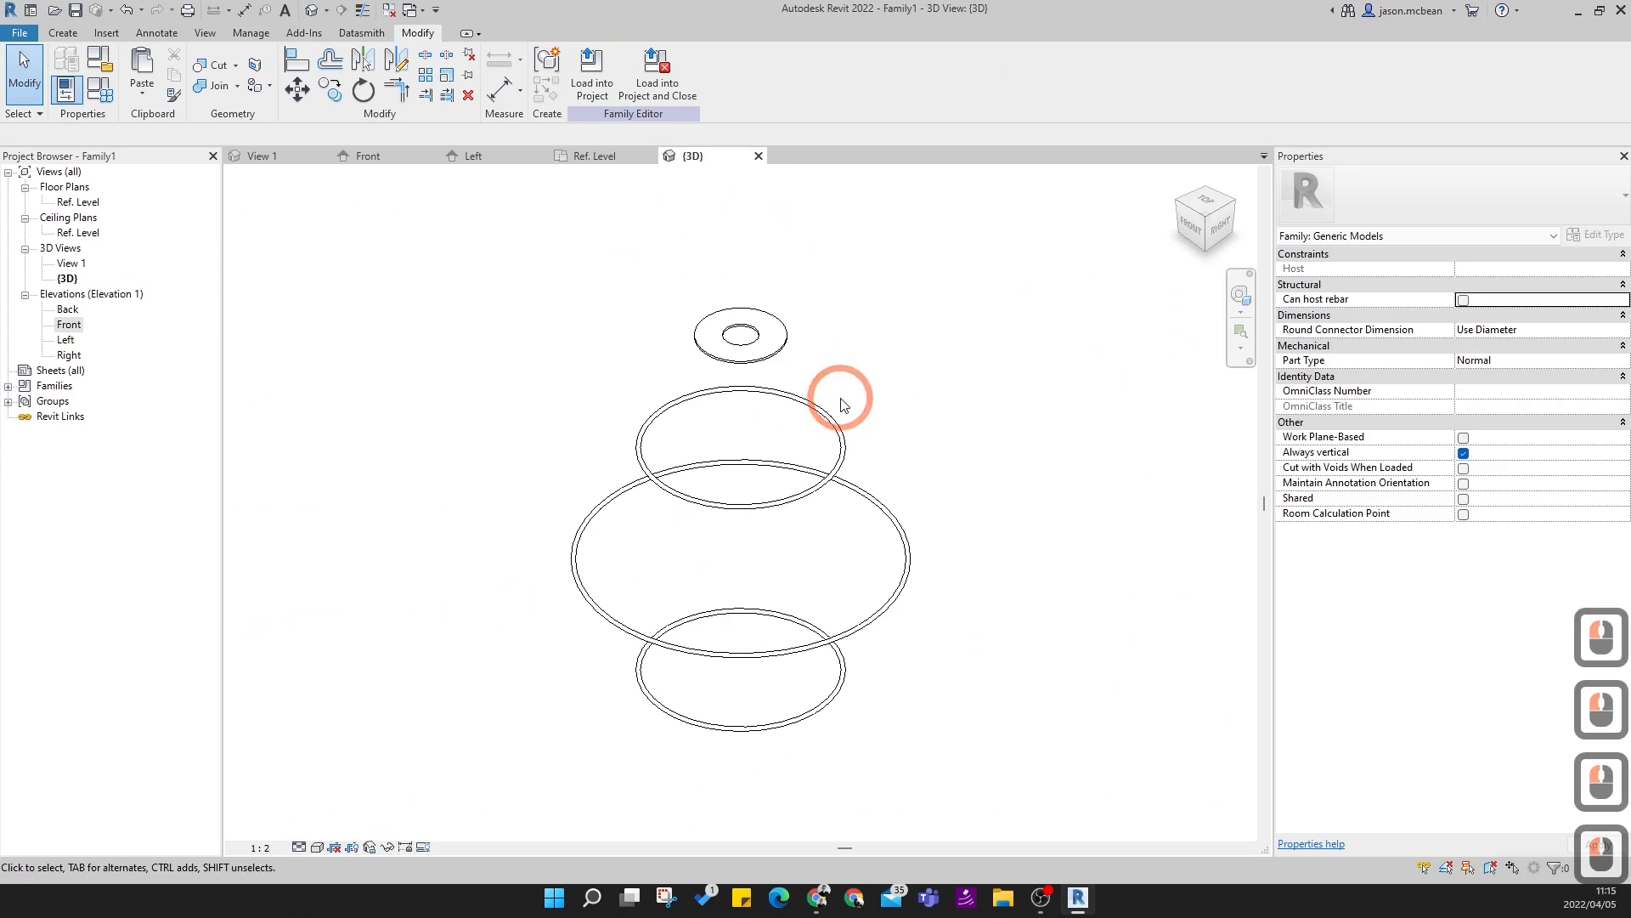
pyautogui.scroll(3, 841, 399)
pyautogui.click(839, 499)
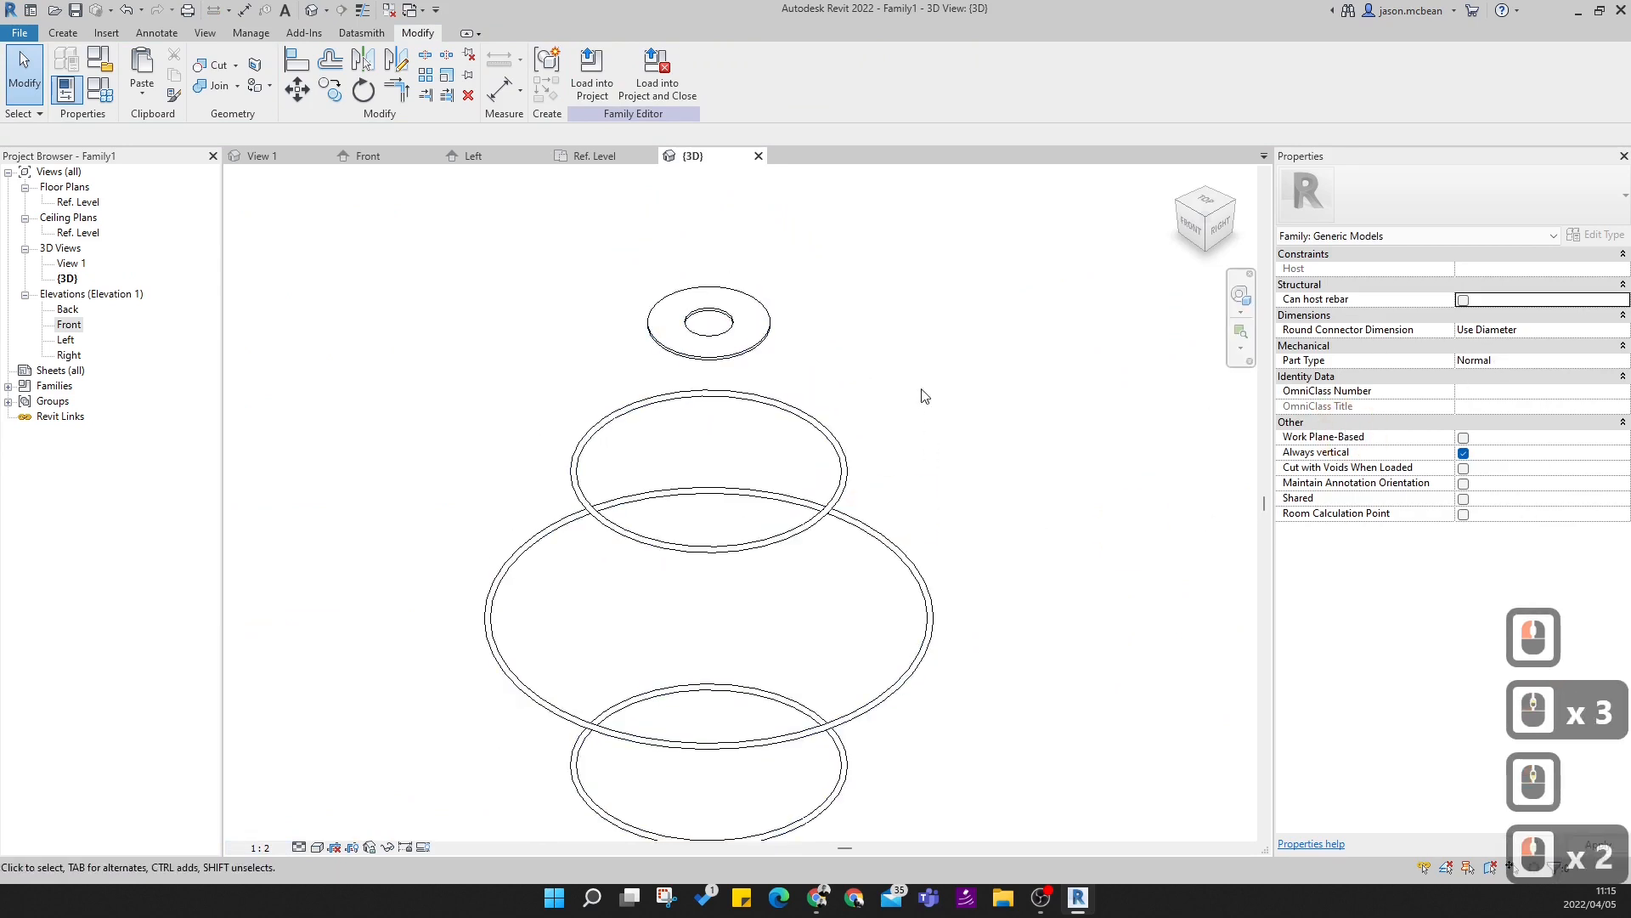
# - Assign the Wire subcategory to the revolved washer and rings, and leave the revolve deselected
pyautogui.click(747, 338)
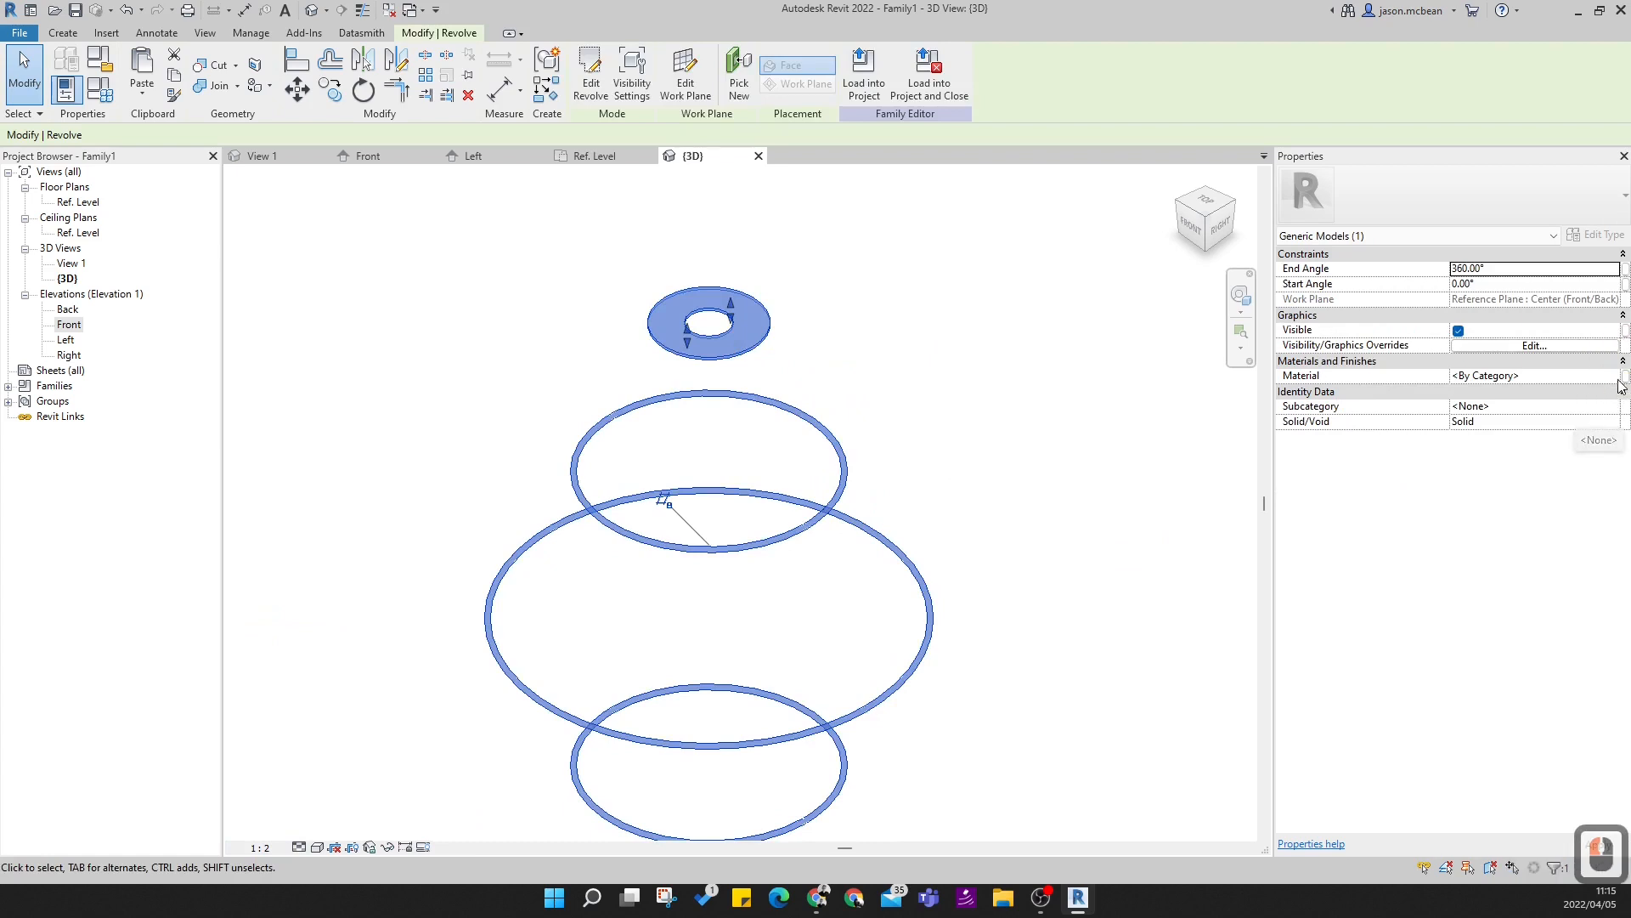
pyautogui.click(1613, 407)
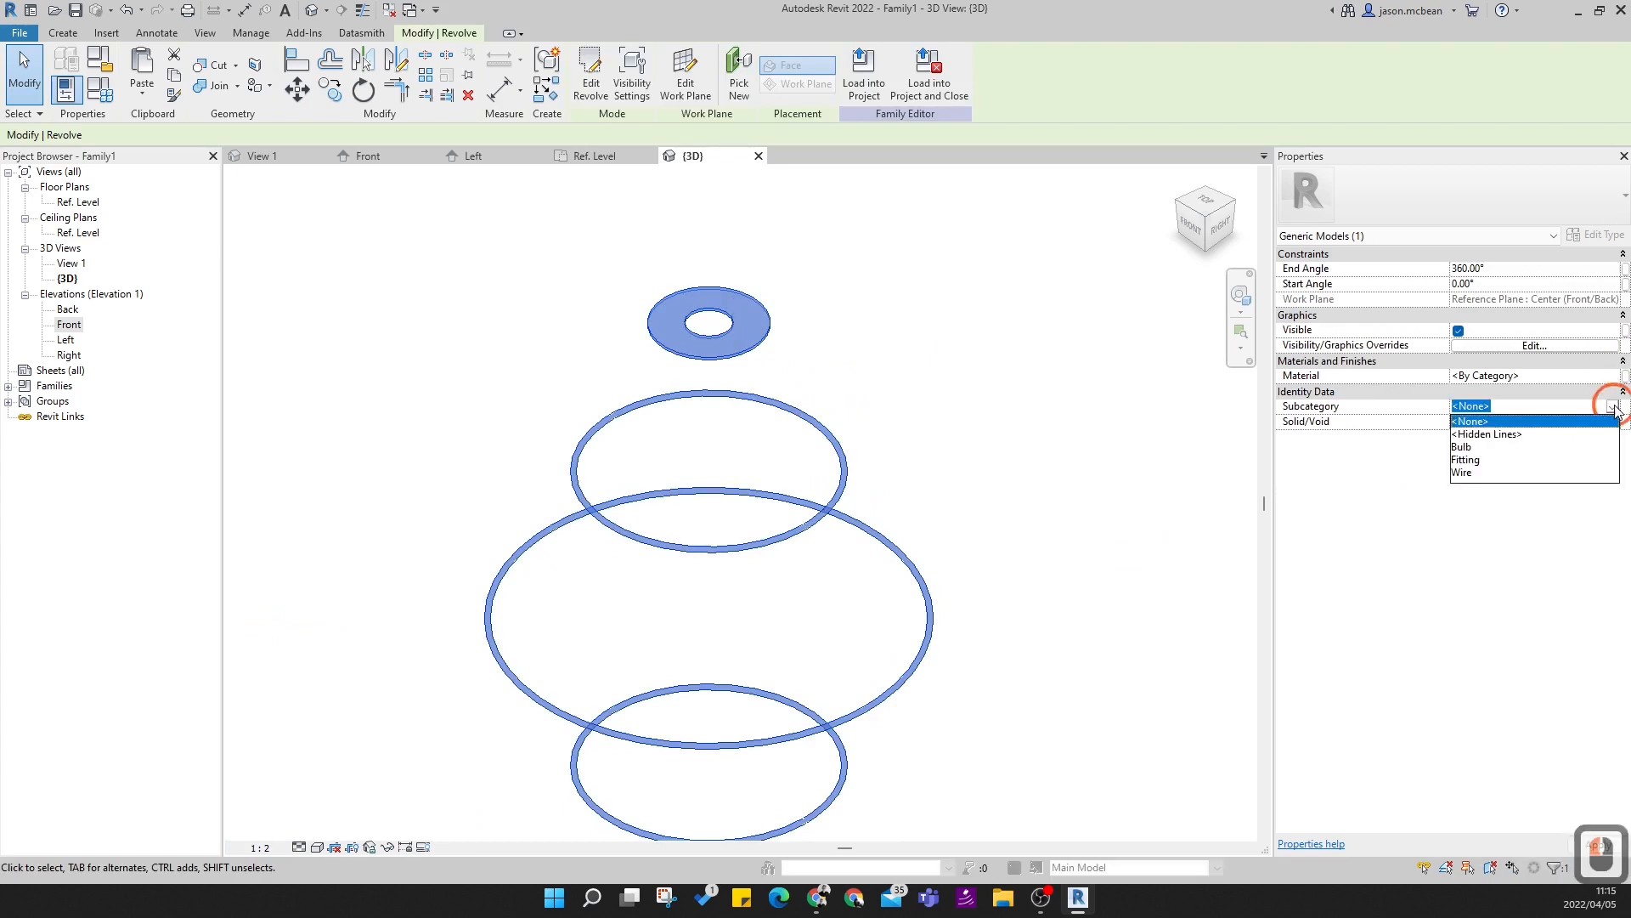
pyautogui.click(1463, 473)
pyautogui.click(730, 421)
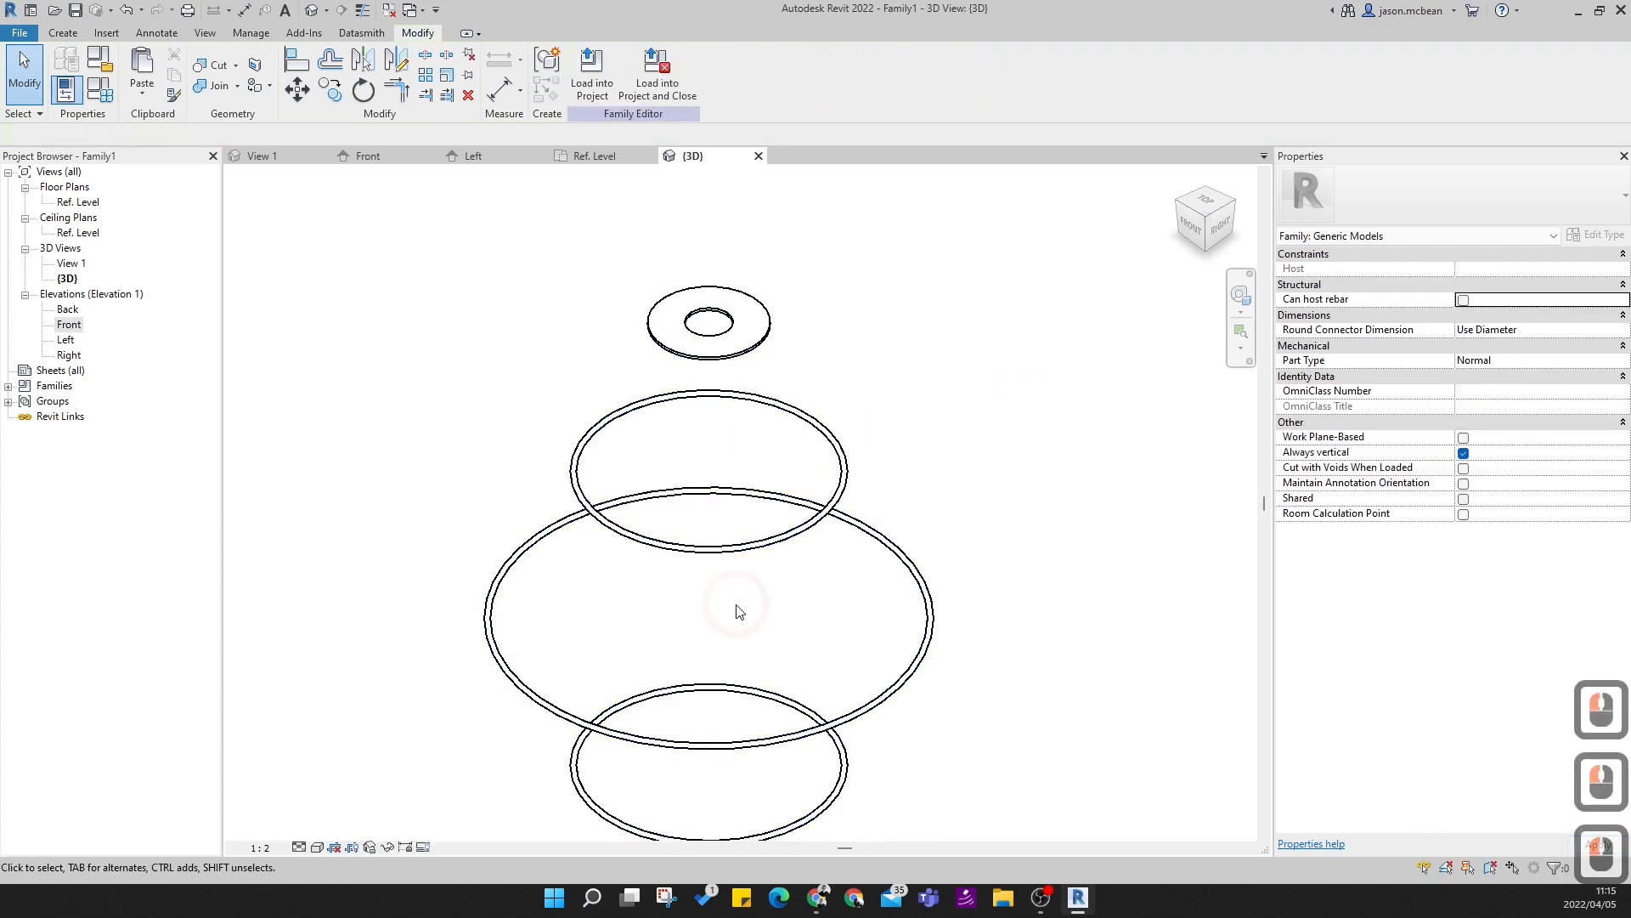
pyautogui.click(735, 367)
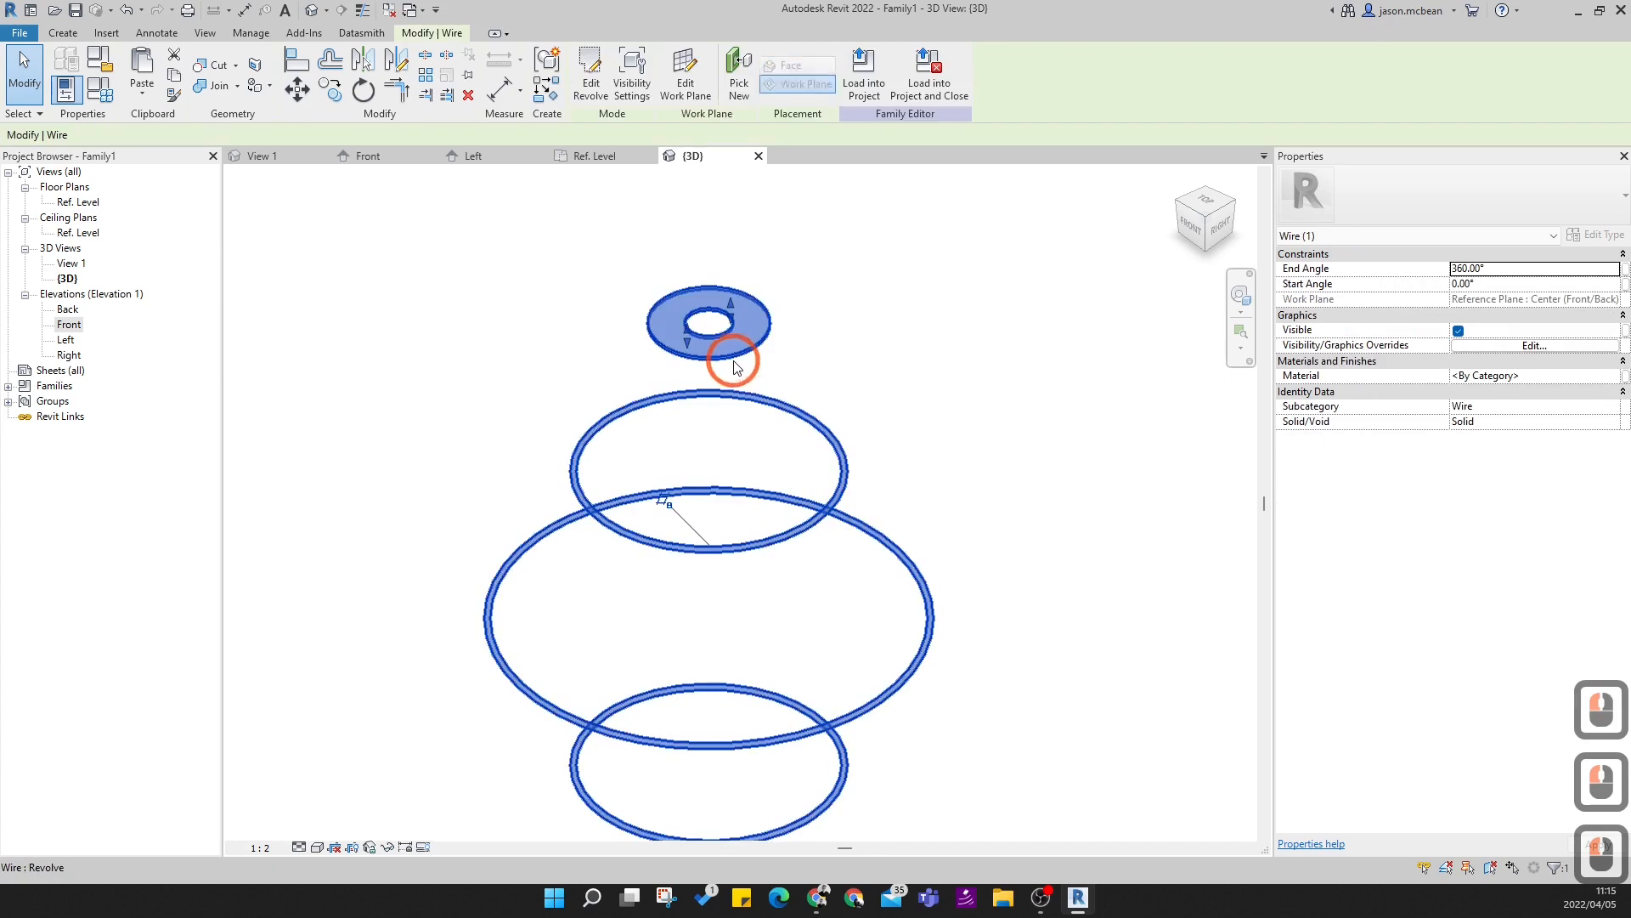
pyautogui.press('Escape')
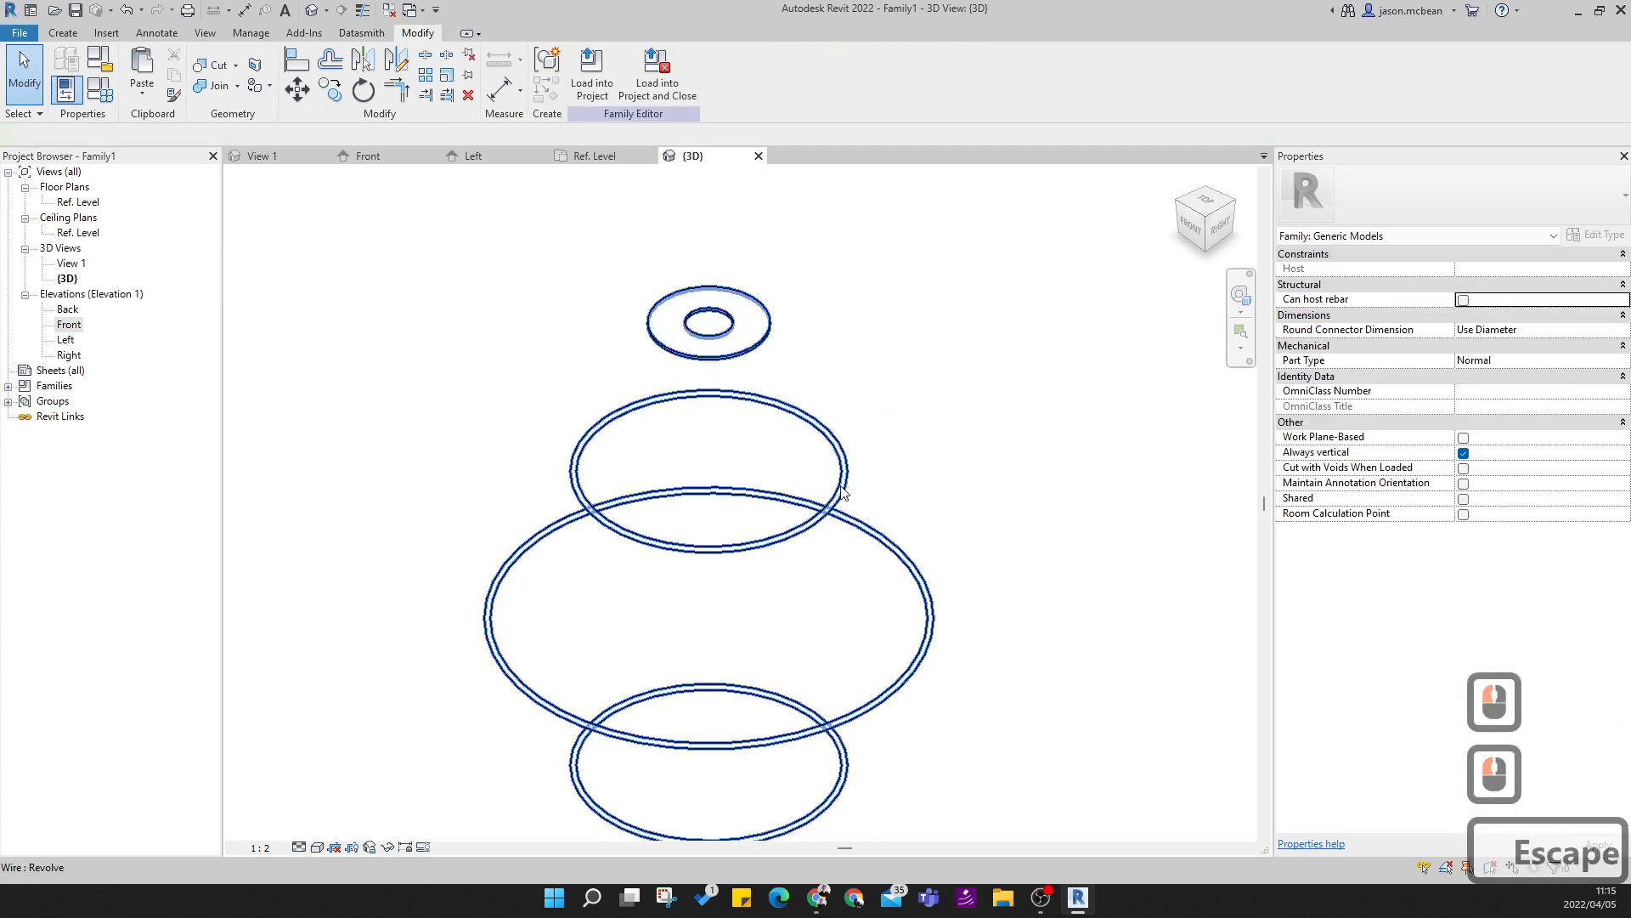
pyautogui.scroll(-4, 822, 531)
pyautogui.scroll(4, 822, 531)
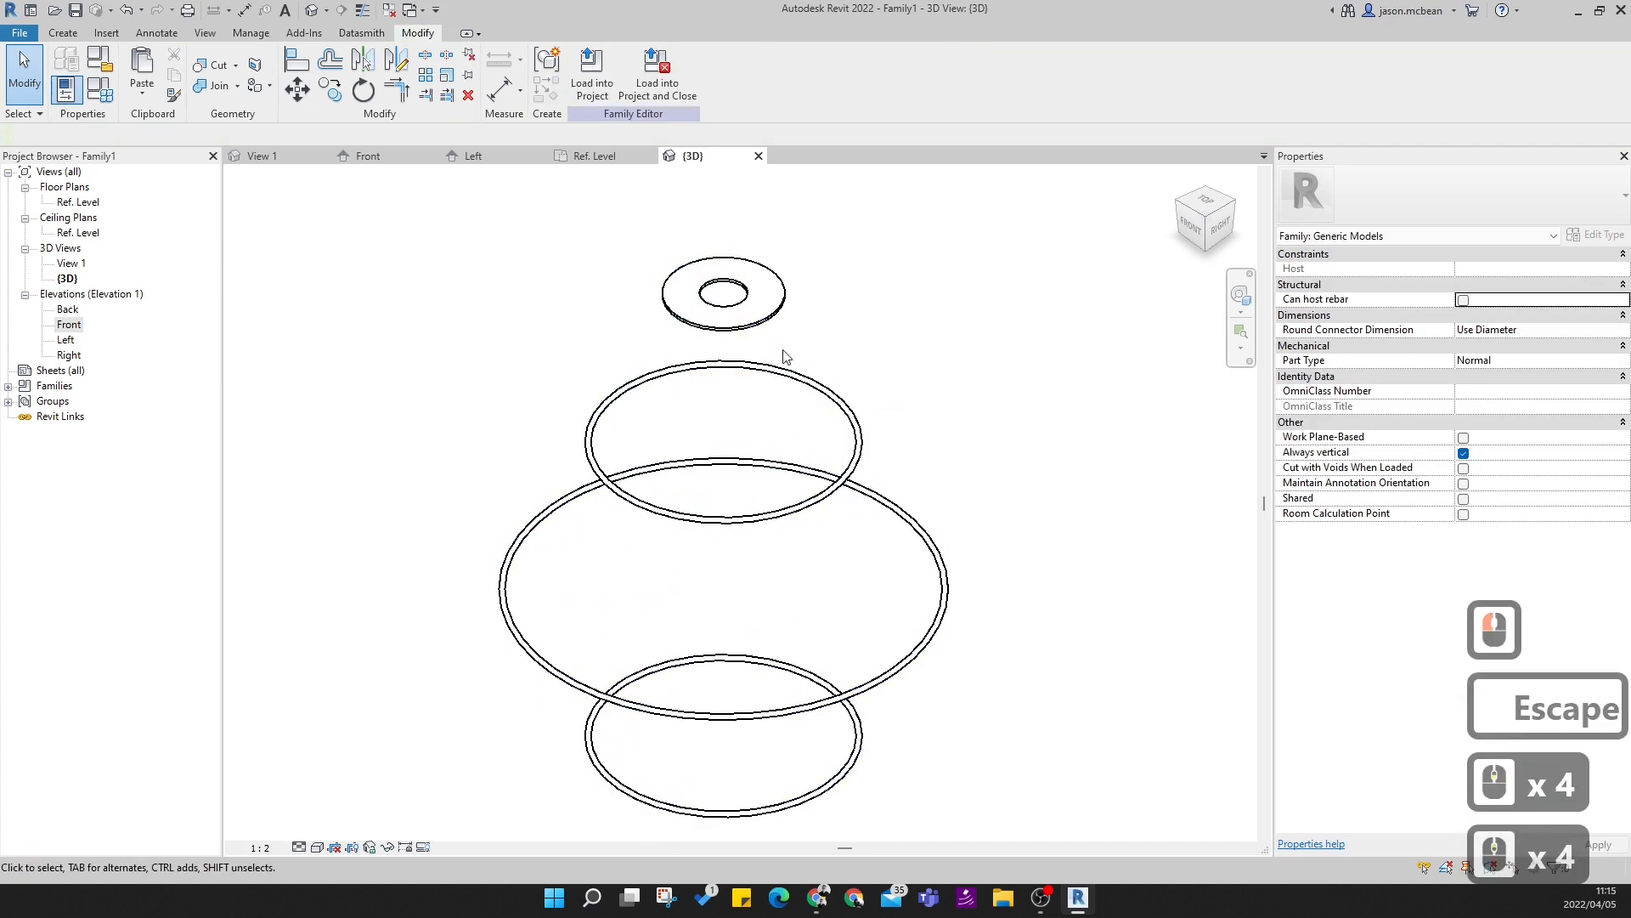
# - Start a Revolve in the front elevation and sketch the bulb neck's top from the centre line to its right edge, plus about 4 mm downward
pyautogui.doubleClick(69, 324)
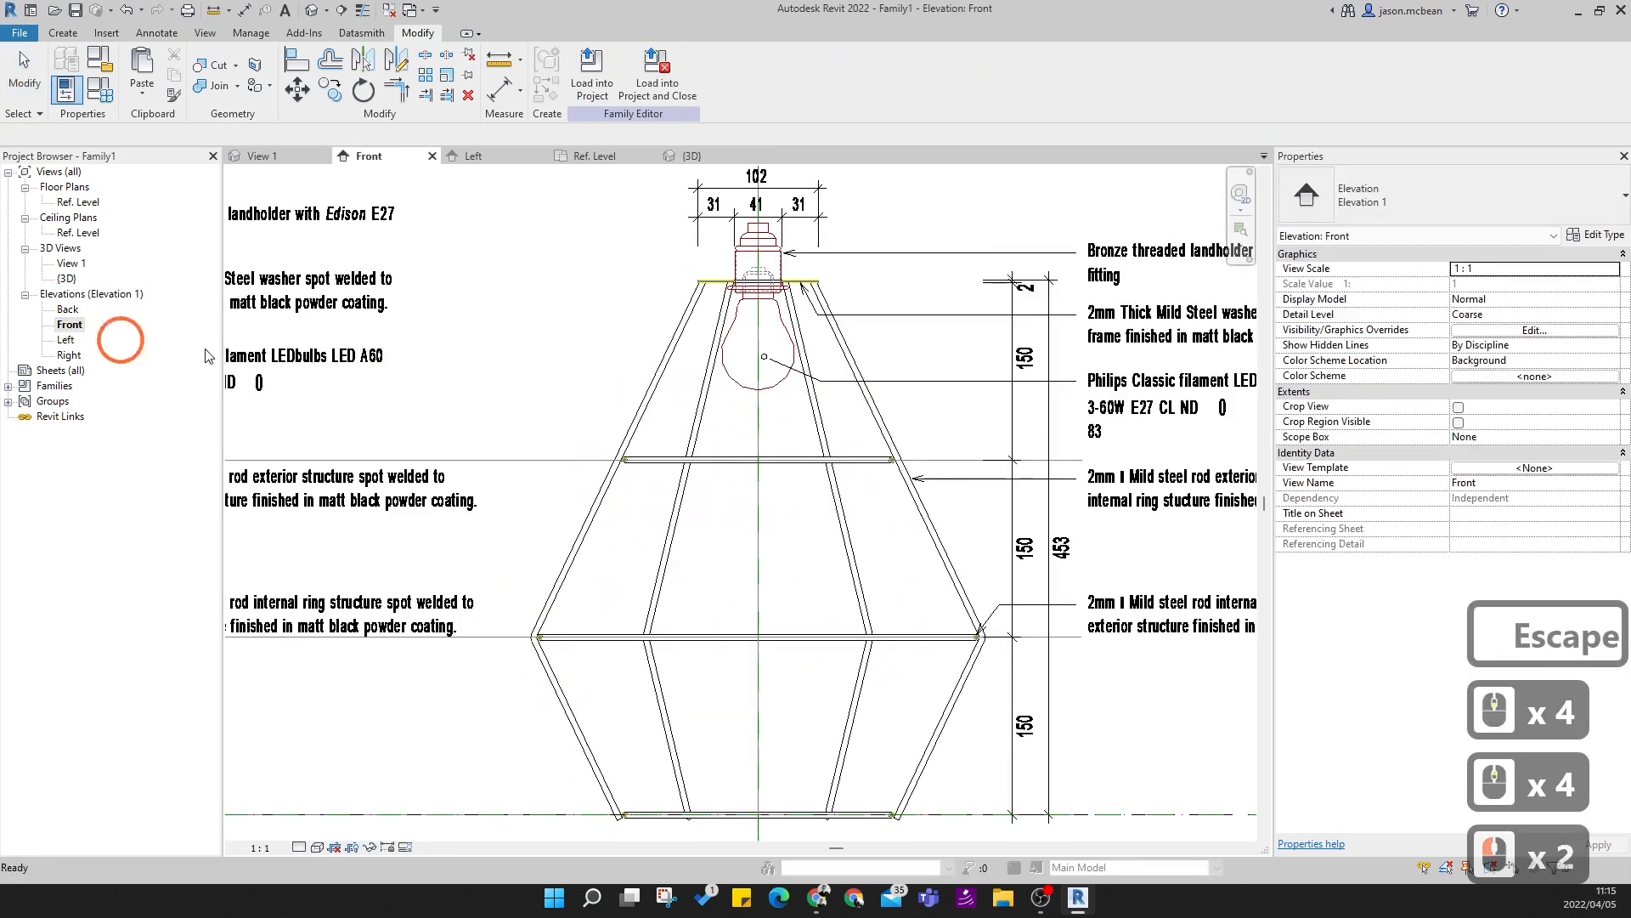
pyautogui.scroll(4, 762, 511)
pyautogui.scroll(3, 762, 510)
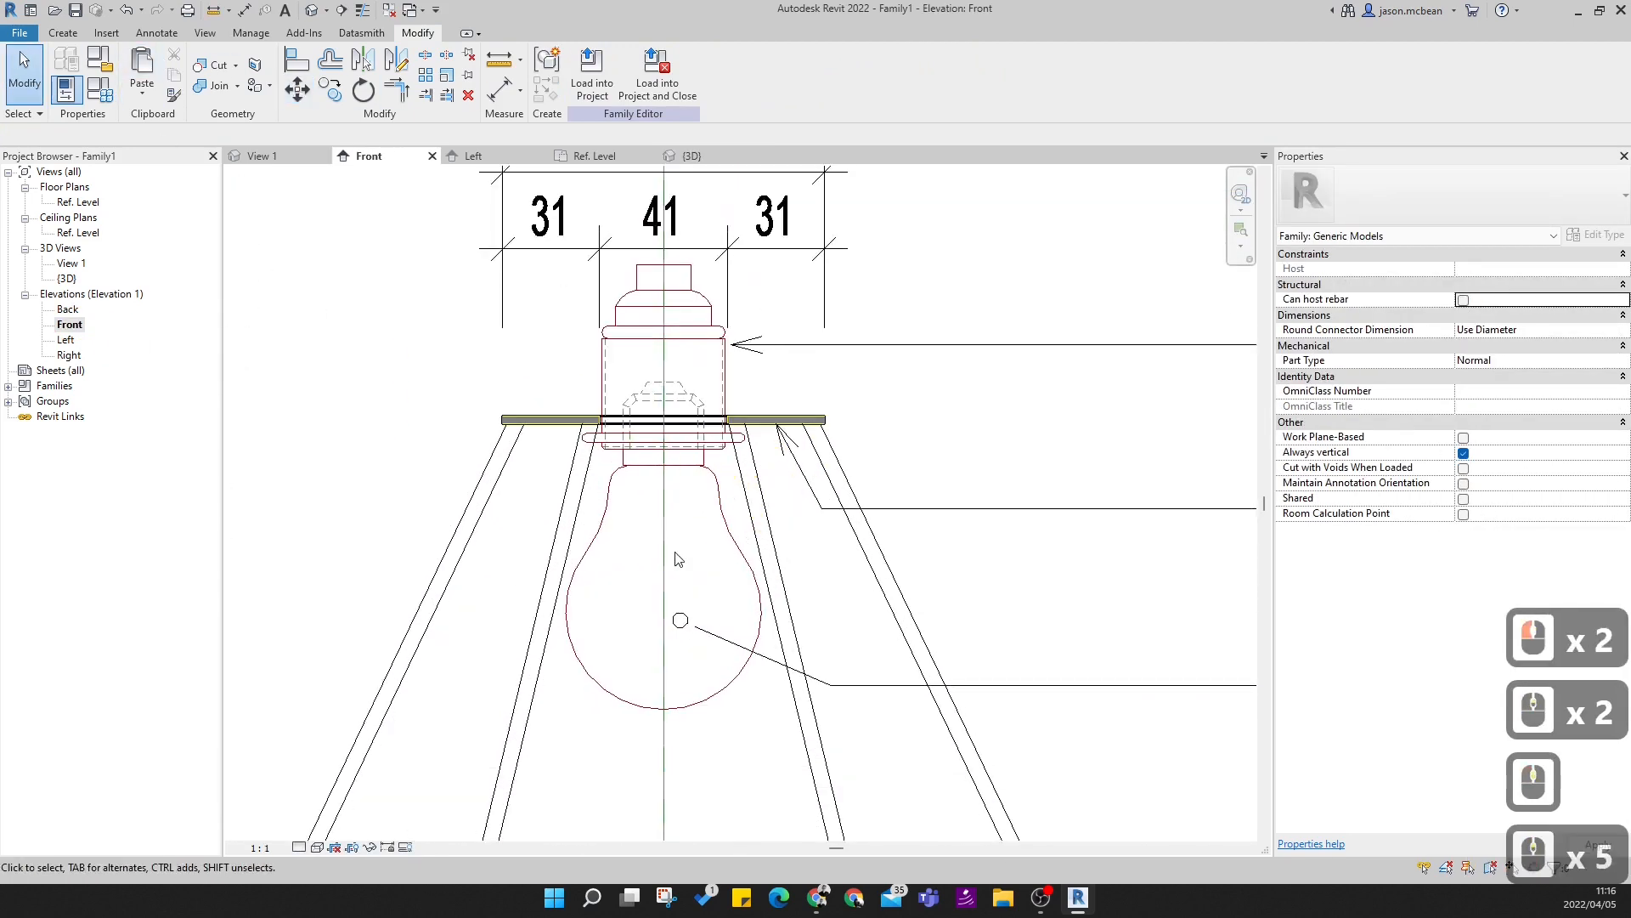
pyautogui.click(62, 34)
pyautogui.click(220, 75)
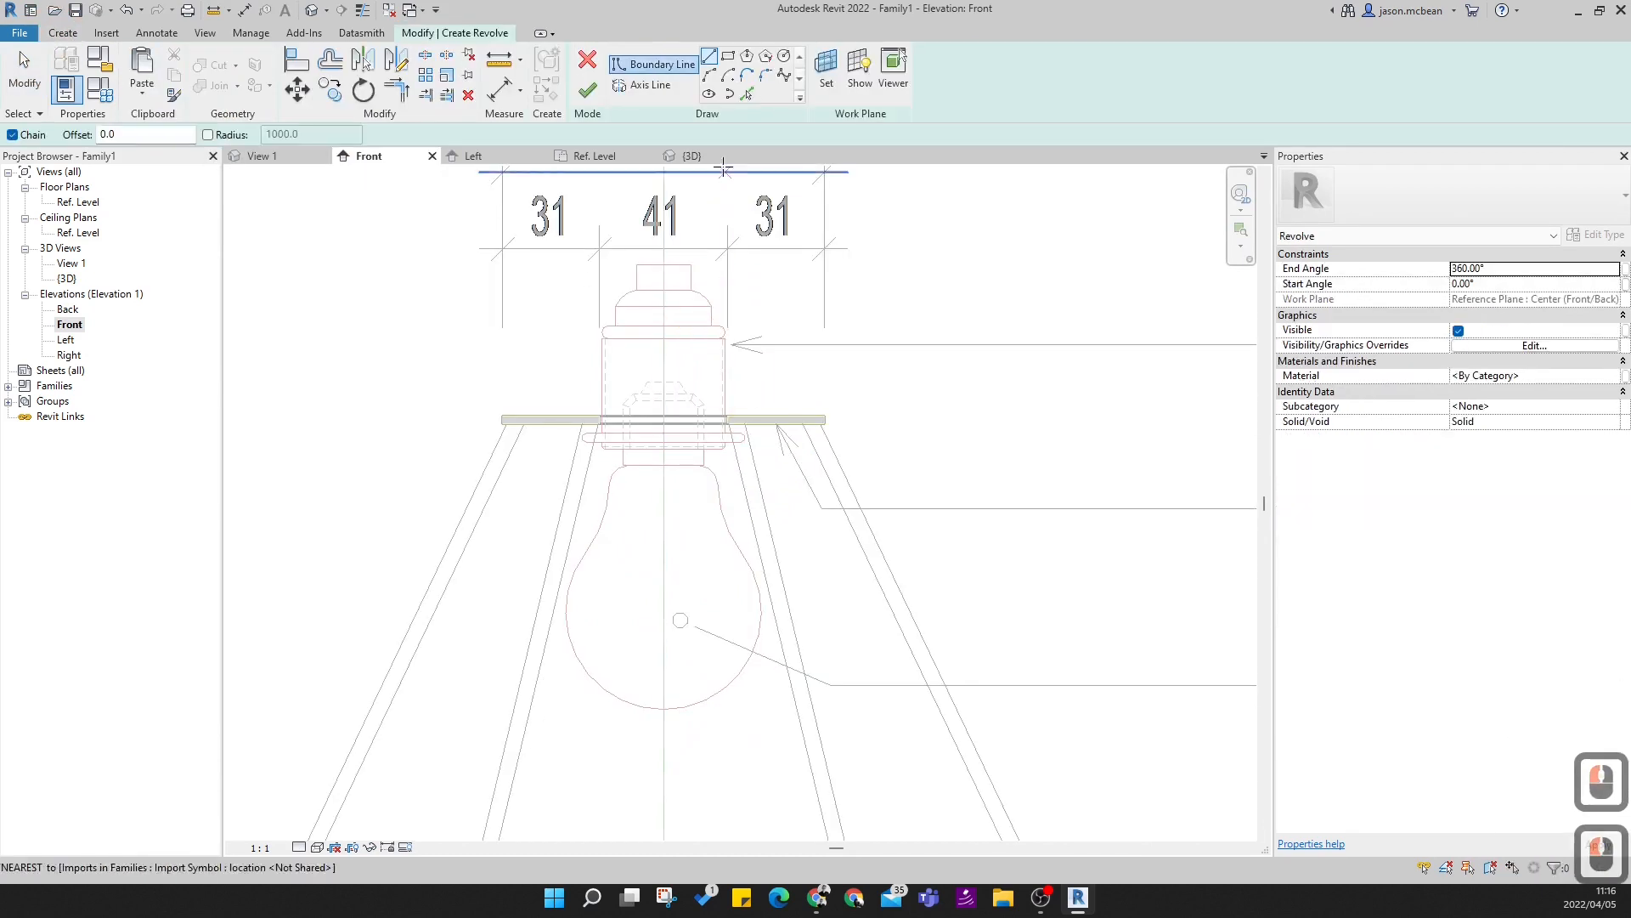
pyautogui.scroll(9, 693, 257)
pyautogui.scroll(-6, 651, 246)
pyautogui.scroll(6, 593, 574)
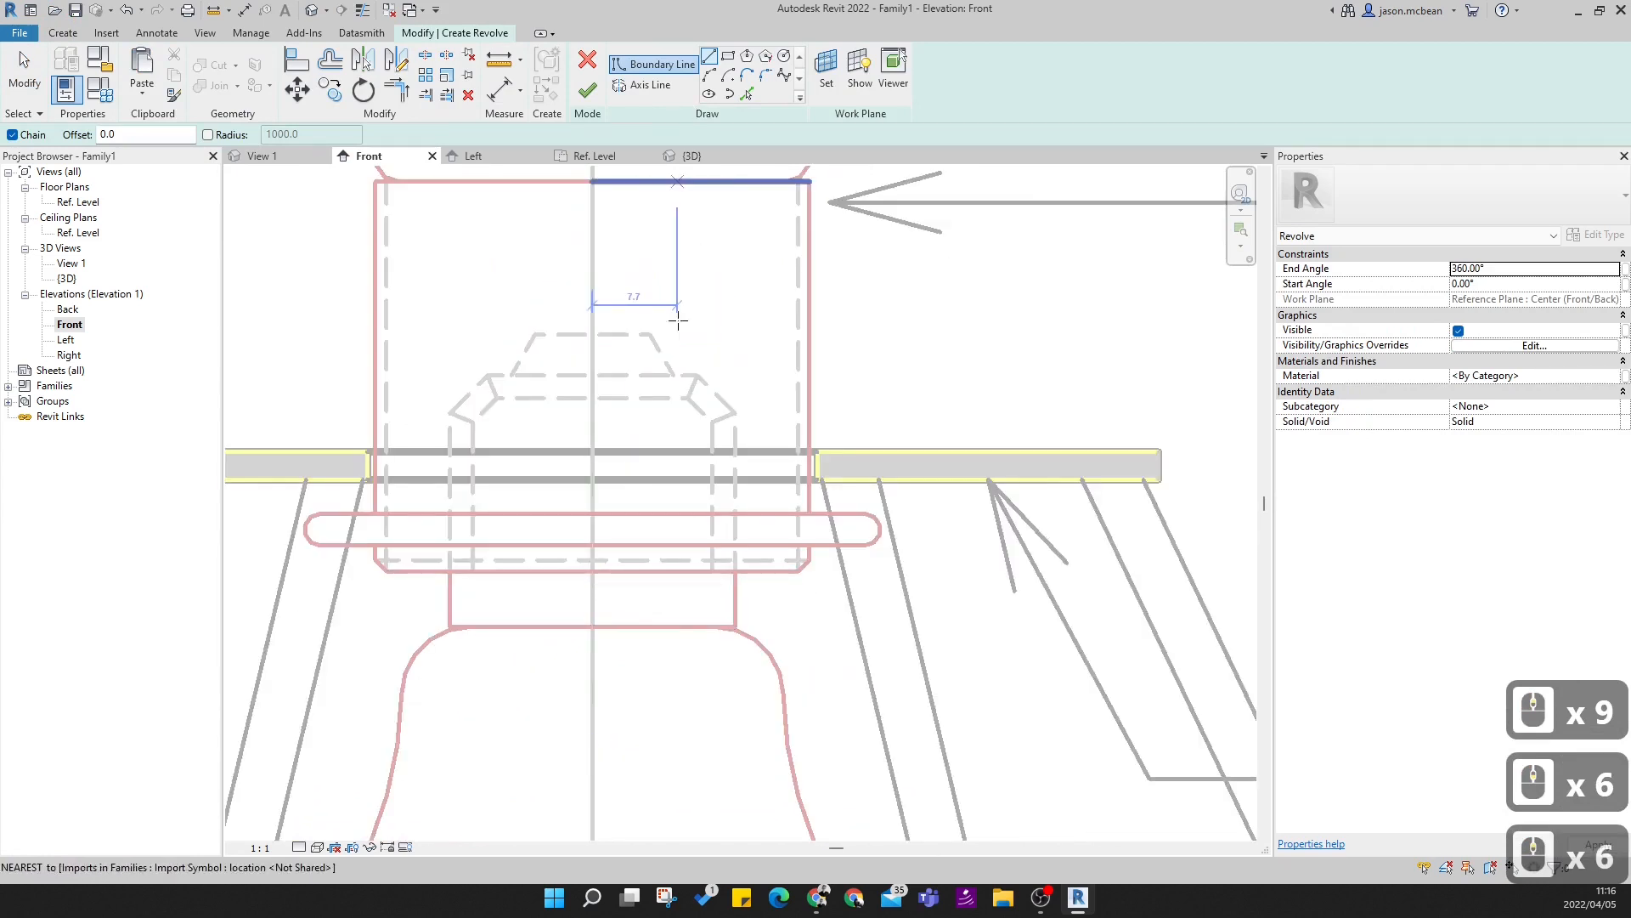
pyautogui.click(592, 572)
pyautogui.scroll(4, 759, 579)
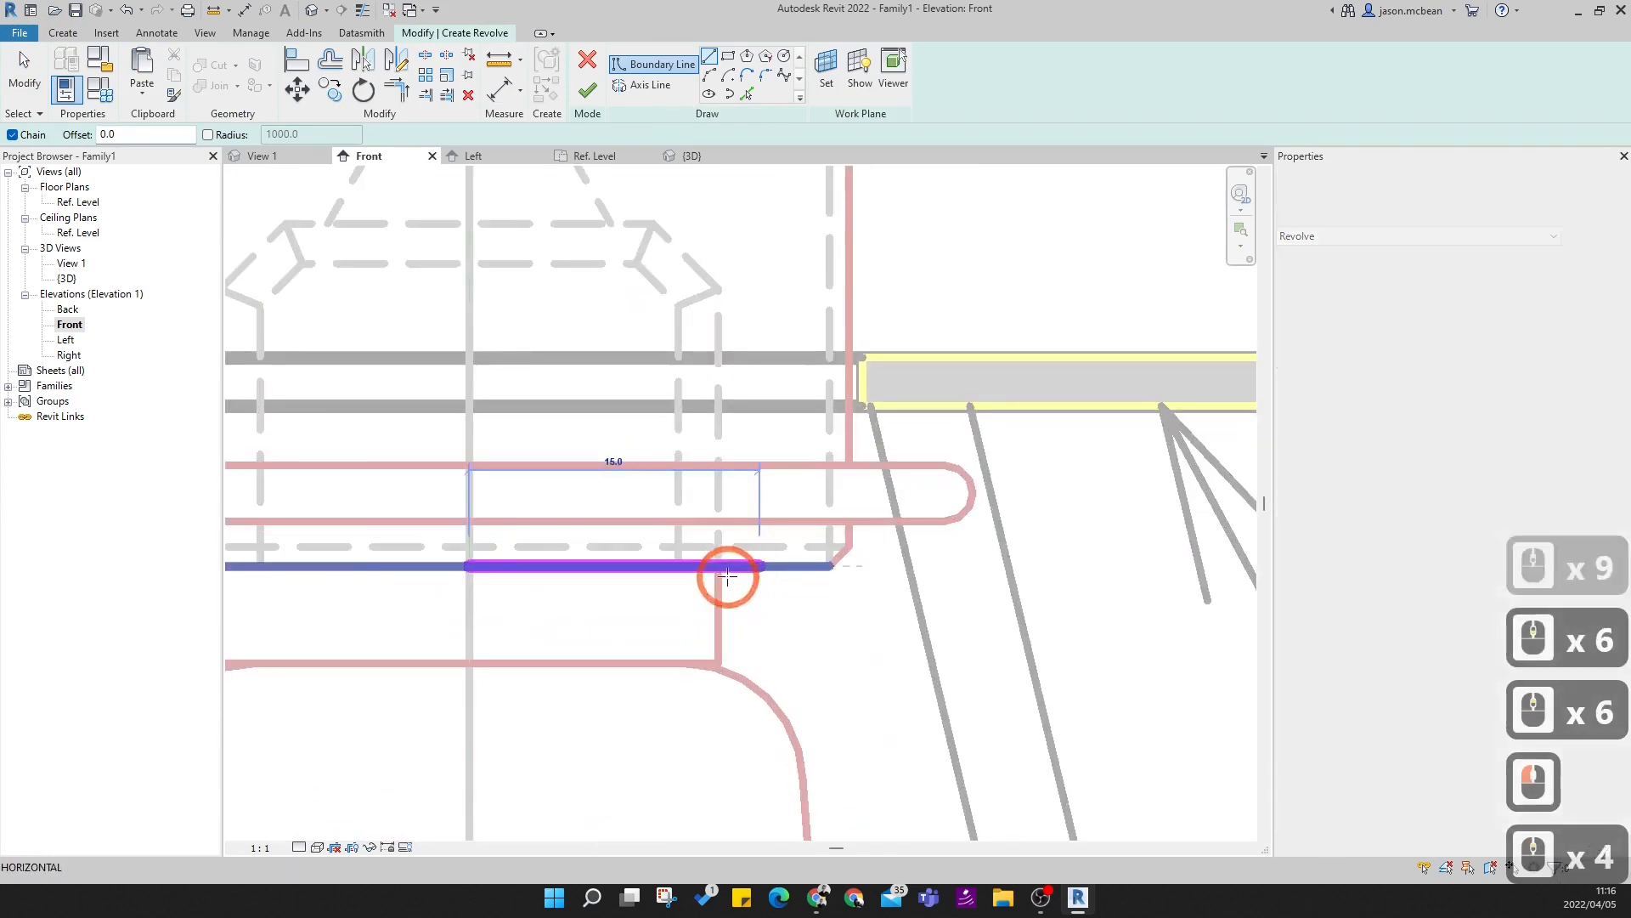
pyautogui.click(721, 568)
pyautogui.click(721, 647)
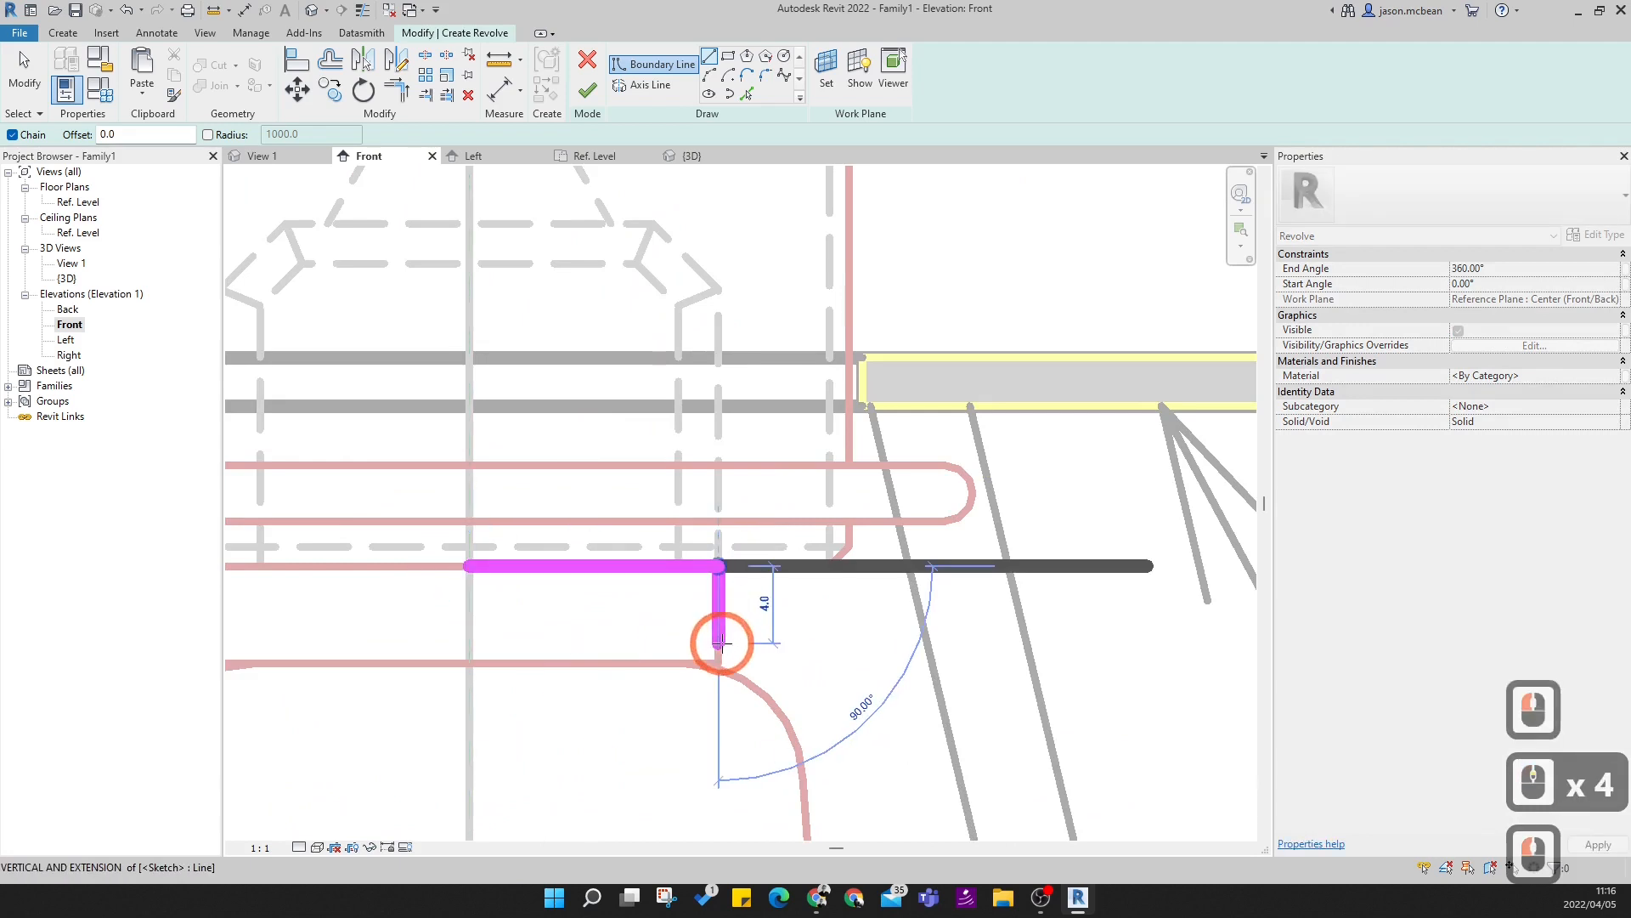
pyautogui.scroll(-3, 763, 597)
pyautogui.press('Escape')
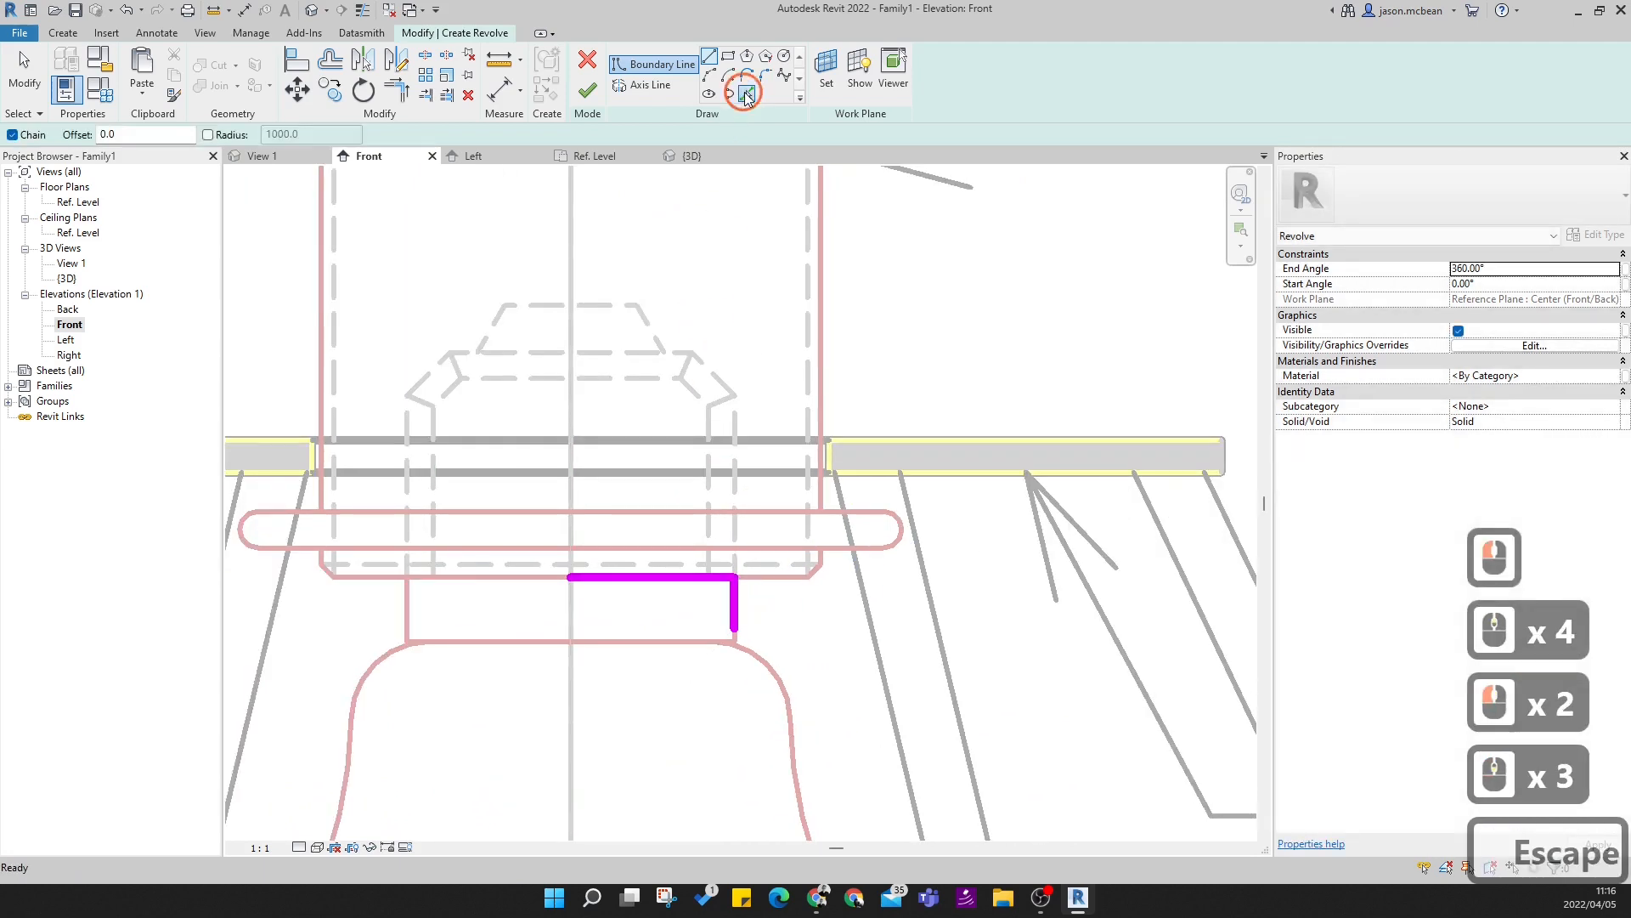
# - Add the right half of the bulb outline to the boundary by picking the imported drawing's curves down to the bulb's lowest point
pyautogui.click(746, 93)
pyautogui.click(762, 667)
pyautogui.moveTo(763, 667); pyautogui.dragTo(791, 430, button='middle')
pyautogui.click(754, 500)
pyautogui.scroll(-3, 850, 653)
pyautogui.click(850, 653)
pyautogui.scroll(-4, 903, 575)
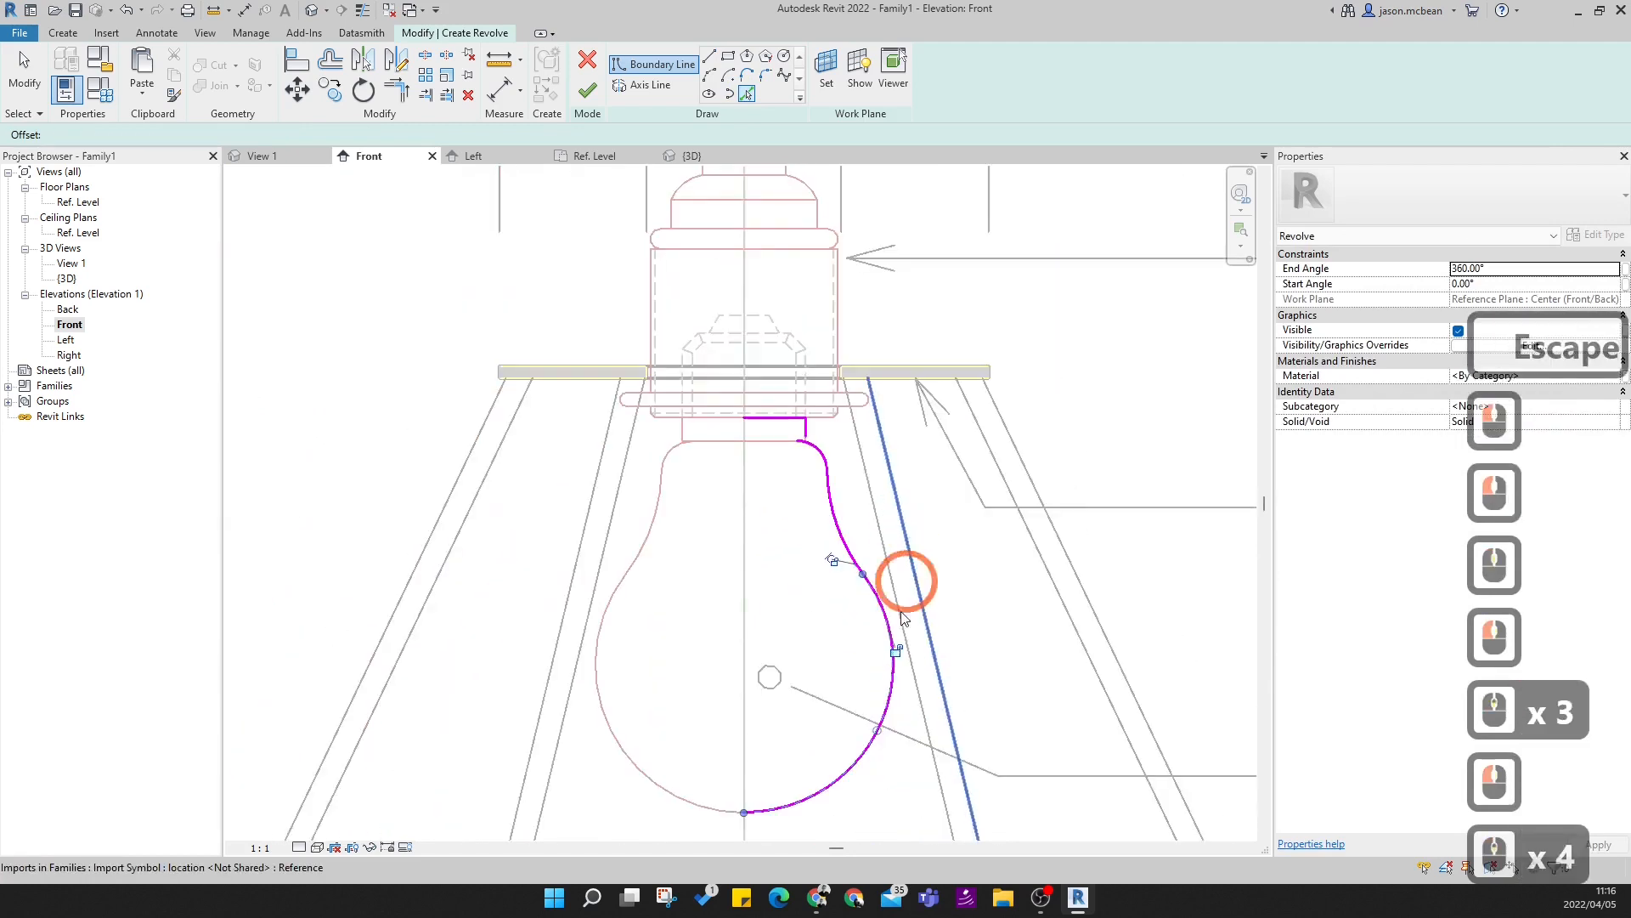
# - Join the bulb neck's vertical line and the shoulder arc with Trim/Extend to Corner
pyautogui.scroll(5, 791, 389)
pyautogui.scroll(9, 791, 389)
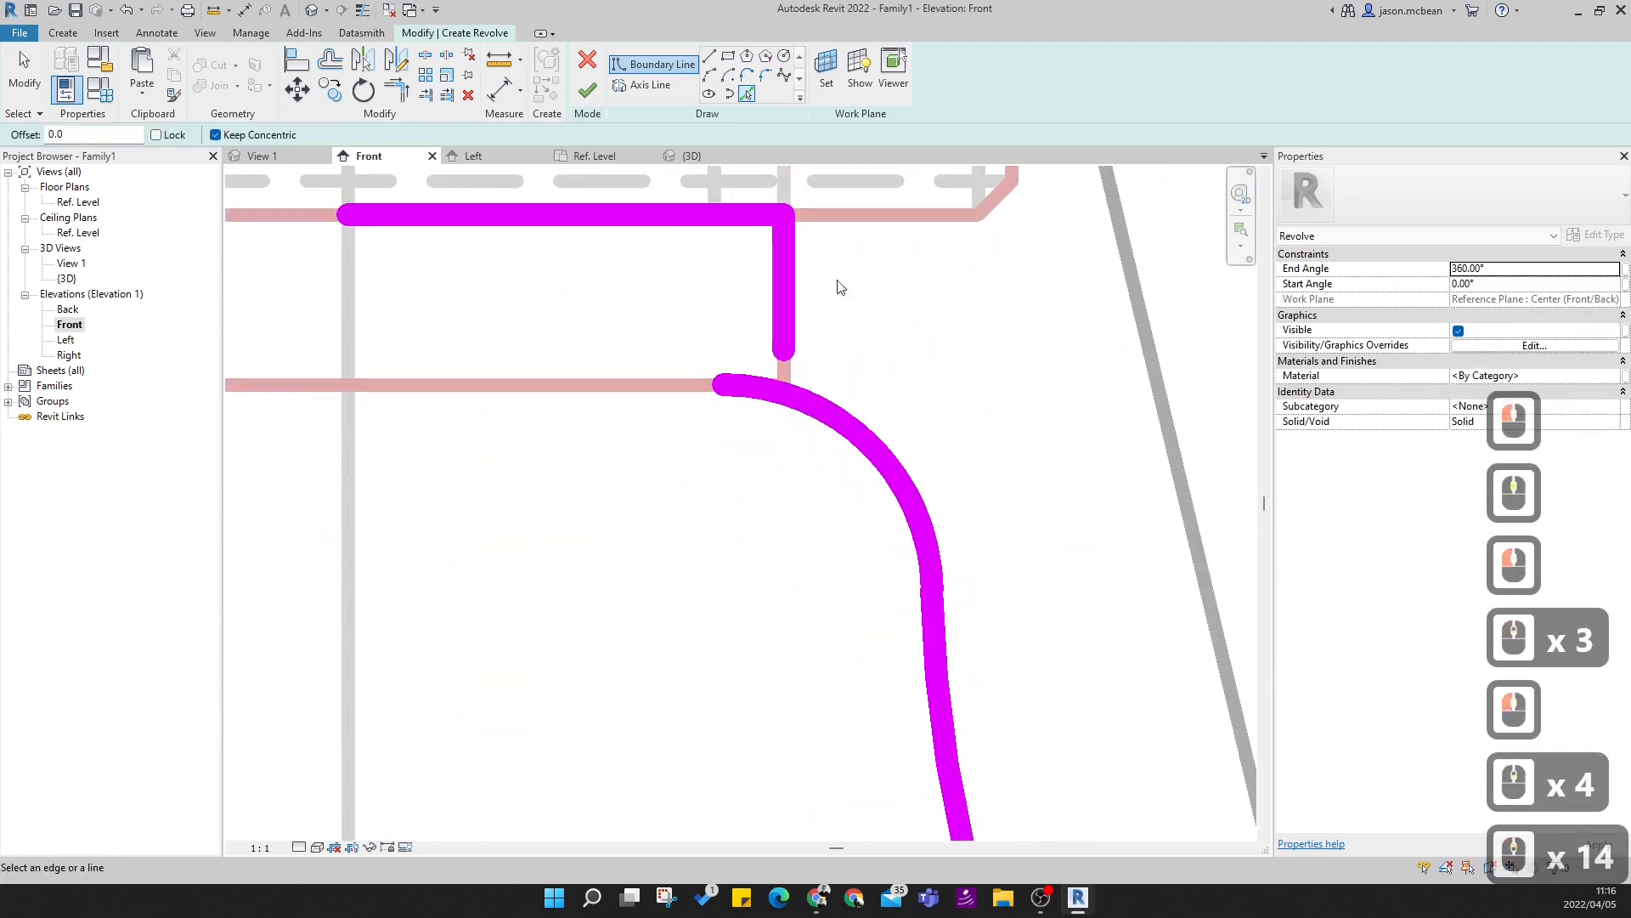
pyautogui.click(396, 89)
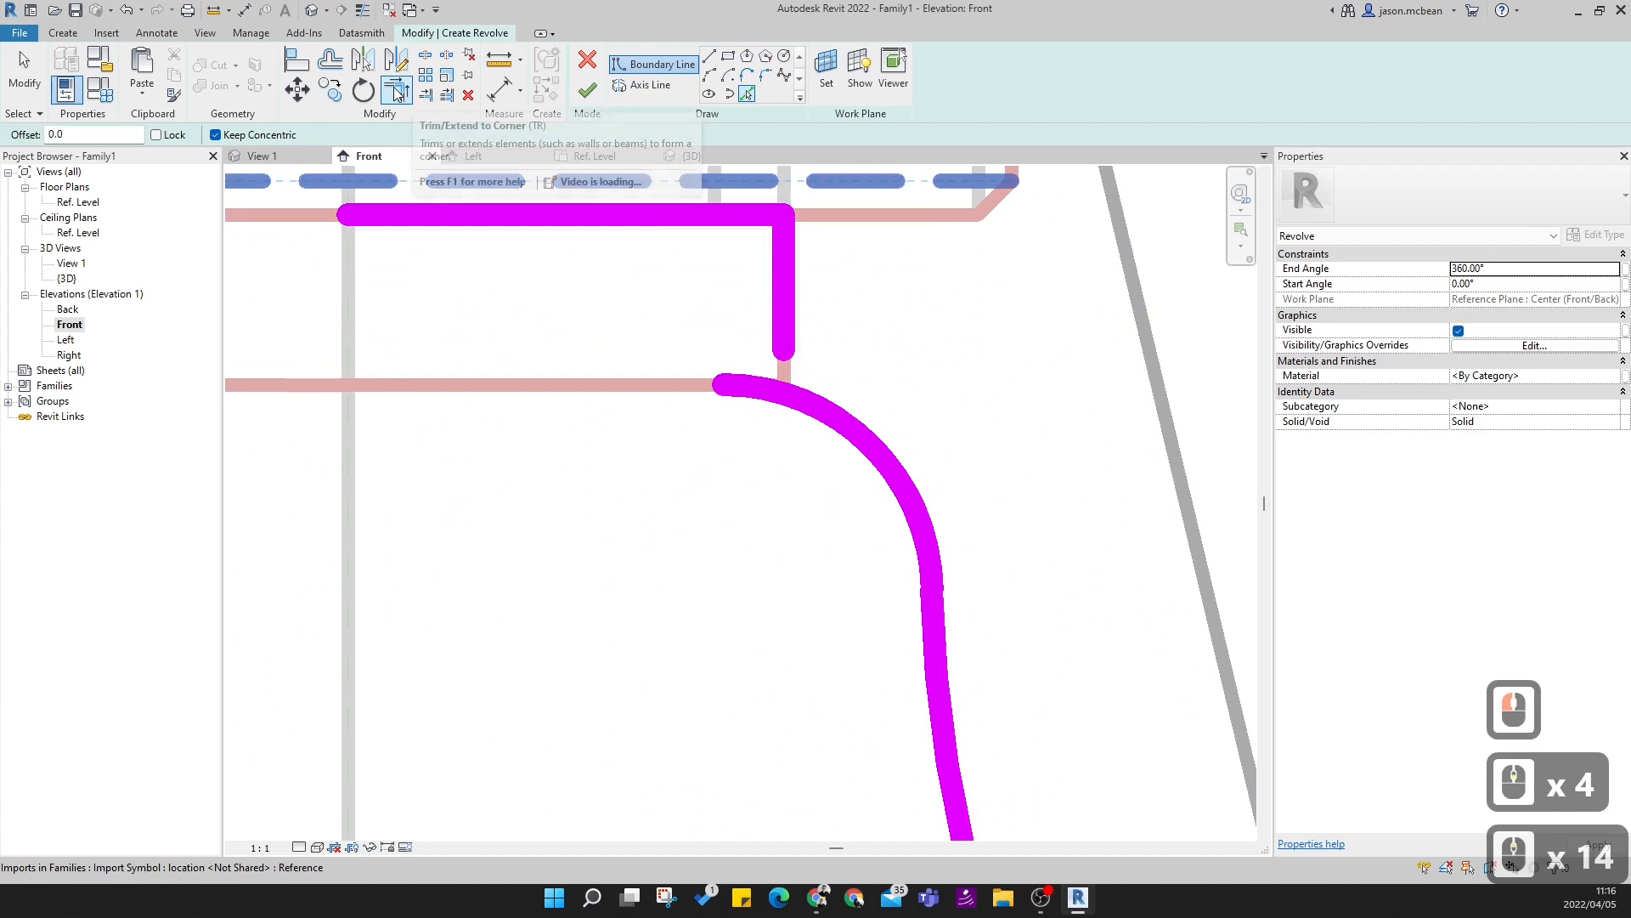
pyautogui.click(787, 294)
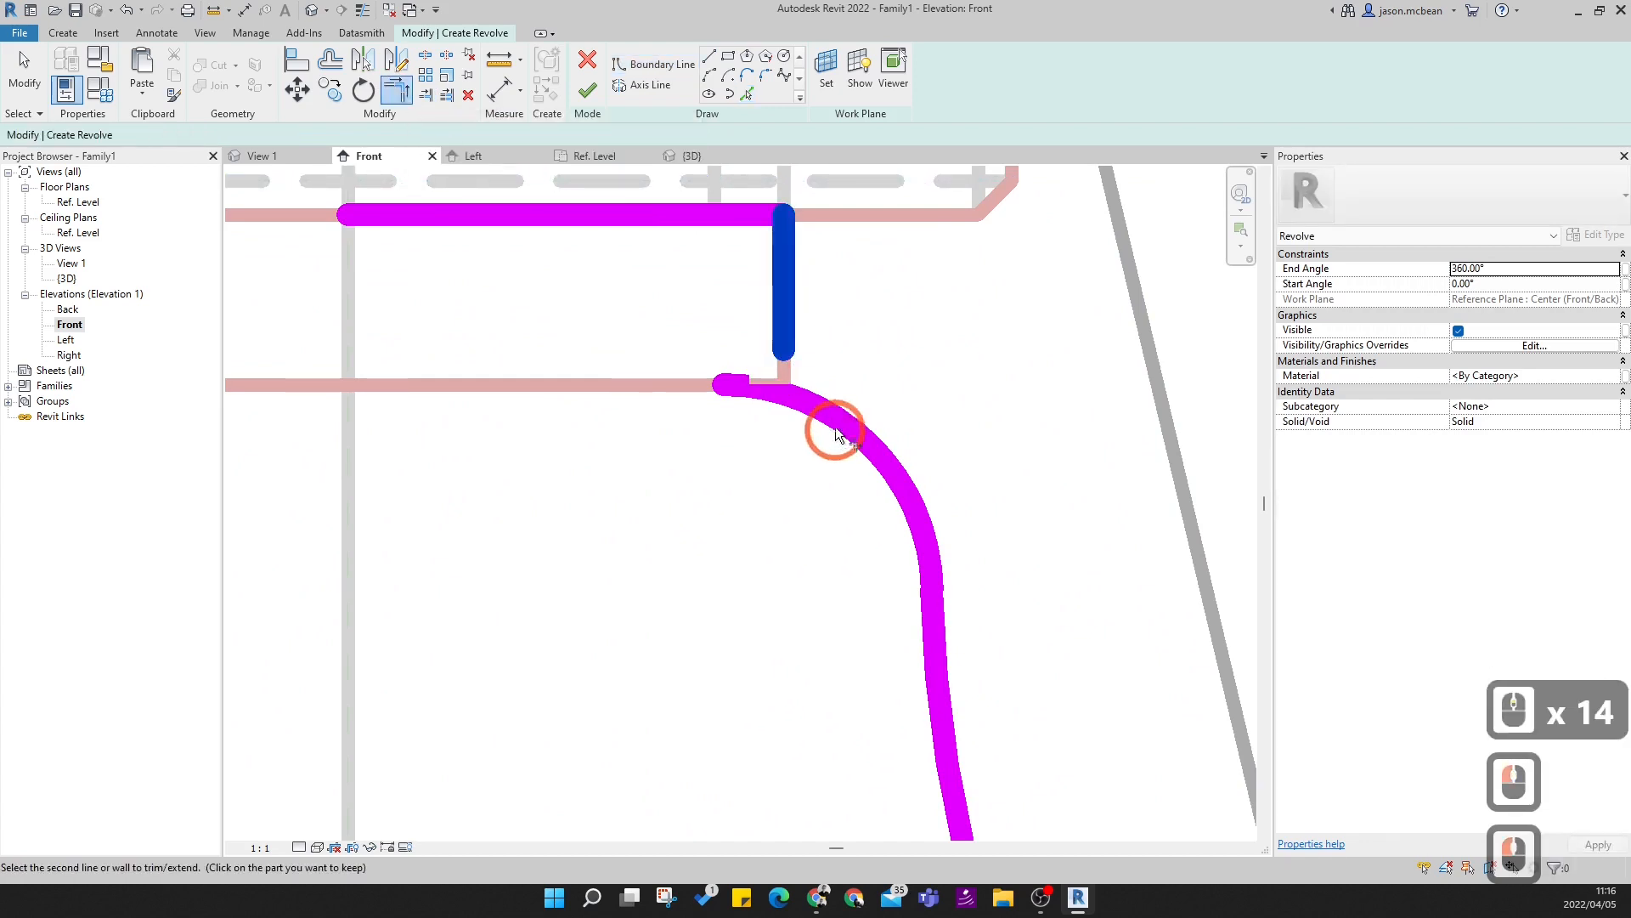
pyautogui.click(834, 427)
pyautogui.scroll(-13, 909, 364)
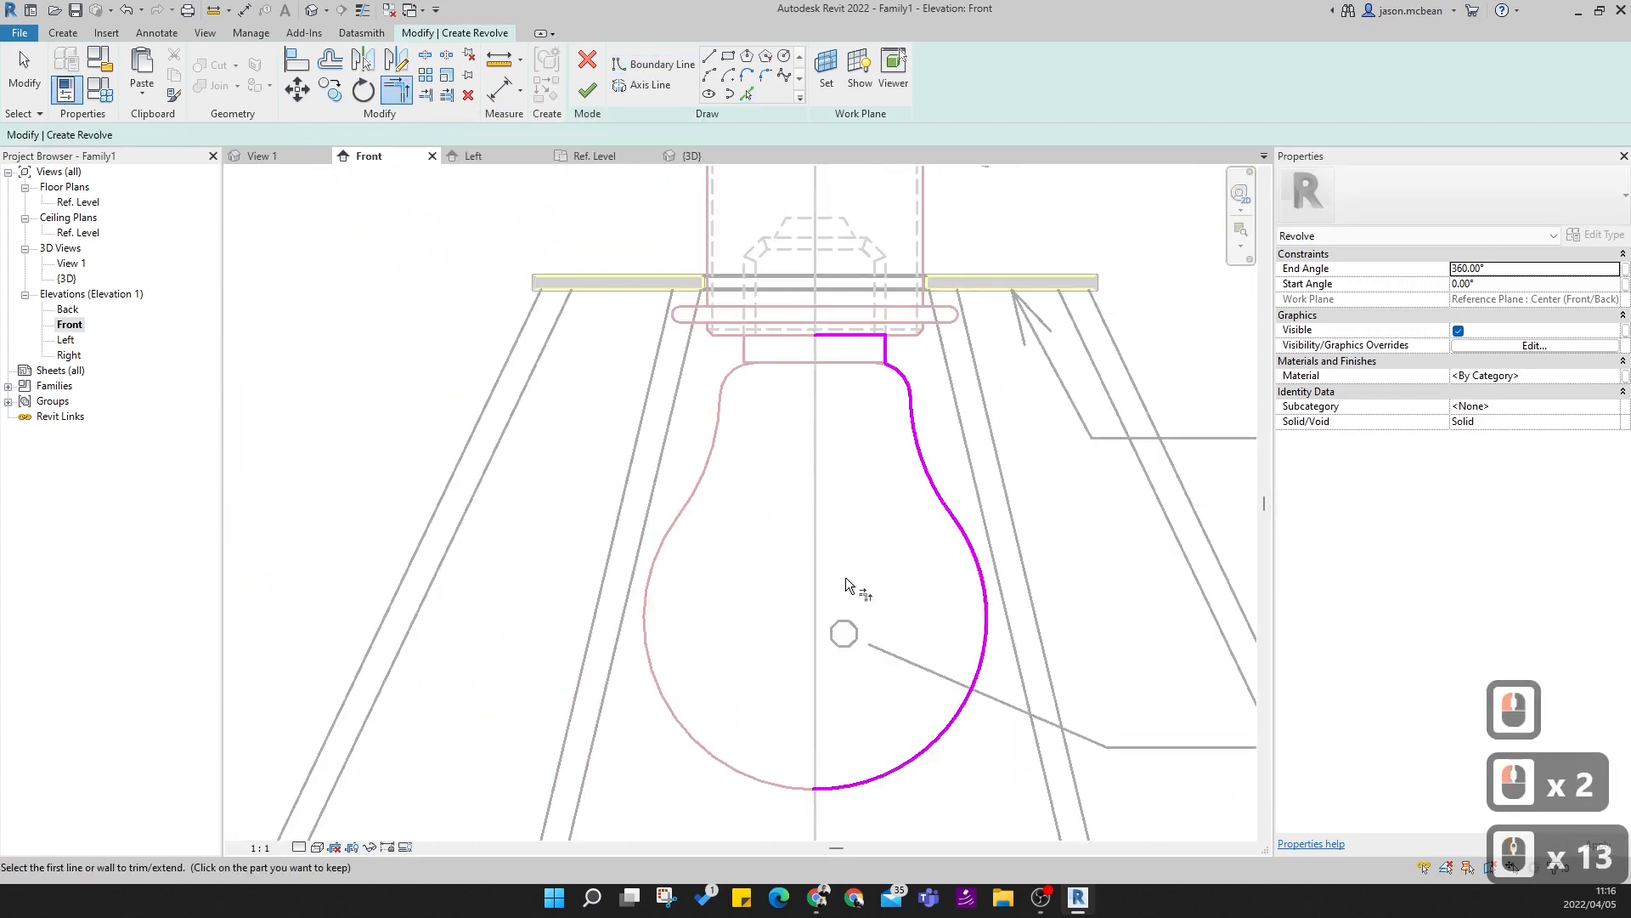
# - Close the bulb's half profile with a vertical line along the centre from the neck's top to the bulb's lowest point
pyautogui.click(711, 61)
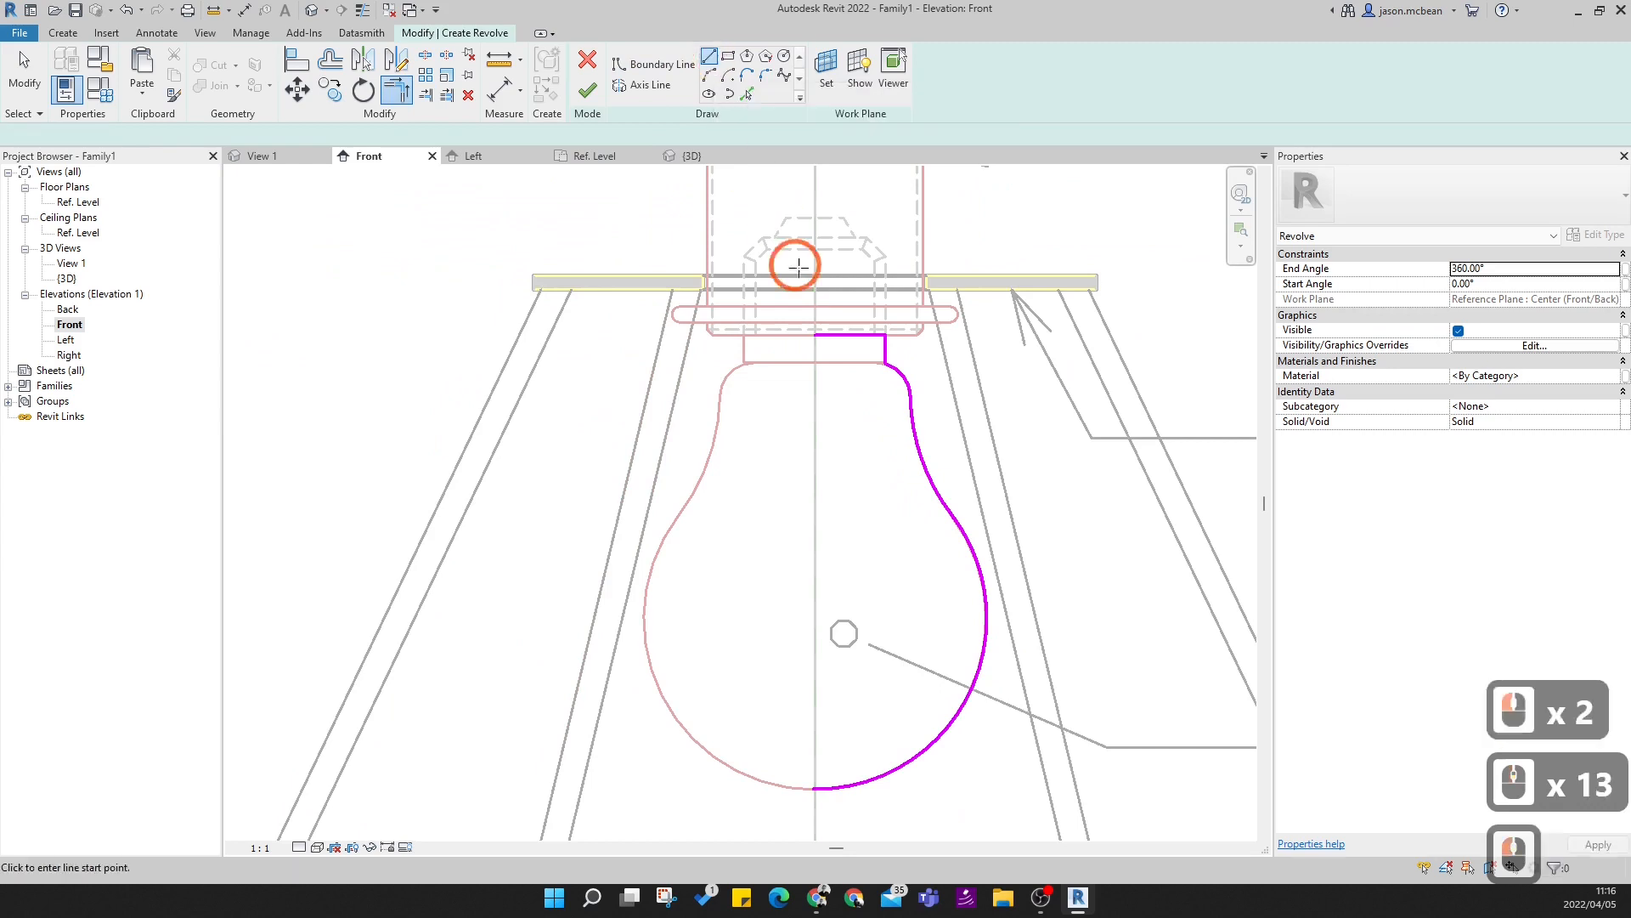
pyautogui.click(814, 336)
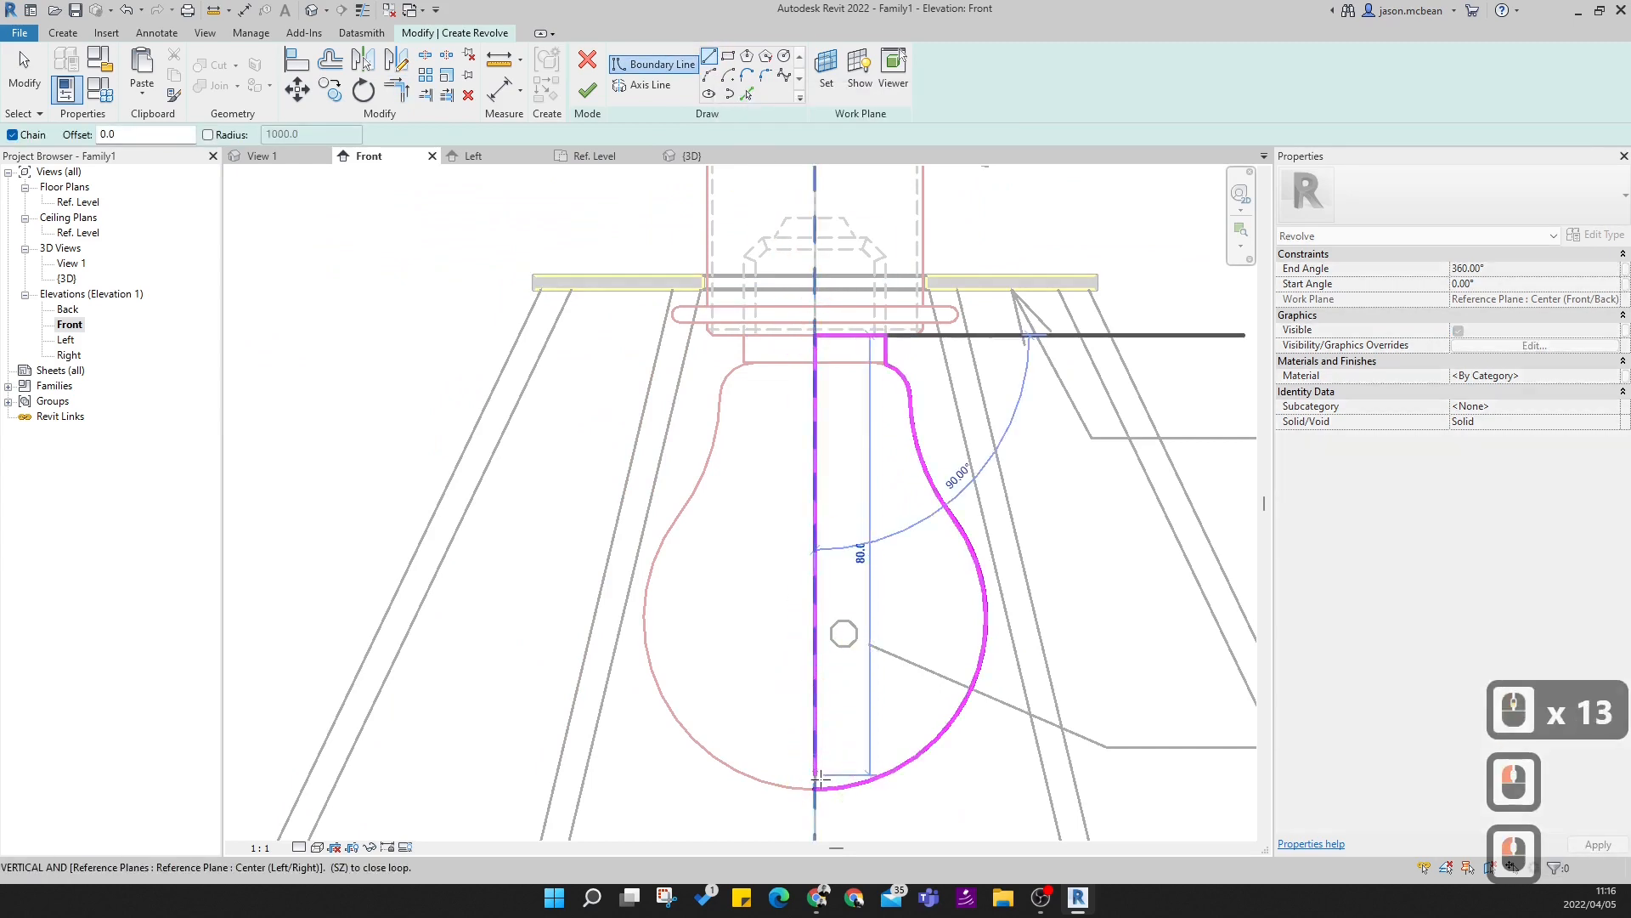
pyautogui.click(814, 788)
pyautogui.press('Escape')
# - Assign the Bulb subcategory to the bulb revolve
pyautogui.moveTo(910, 510); pyautogui.dragTo(681, 495, button='middle')
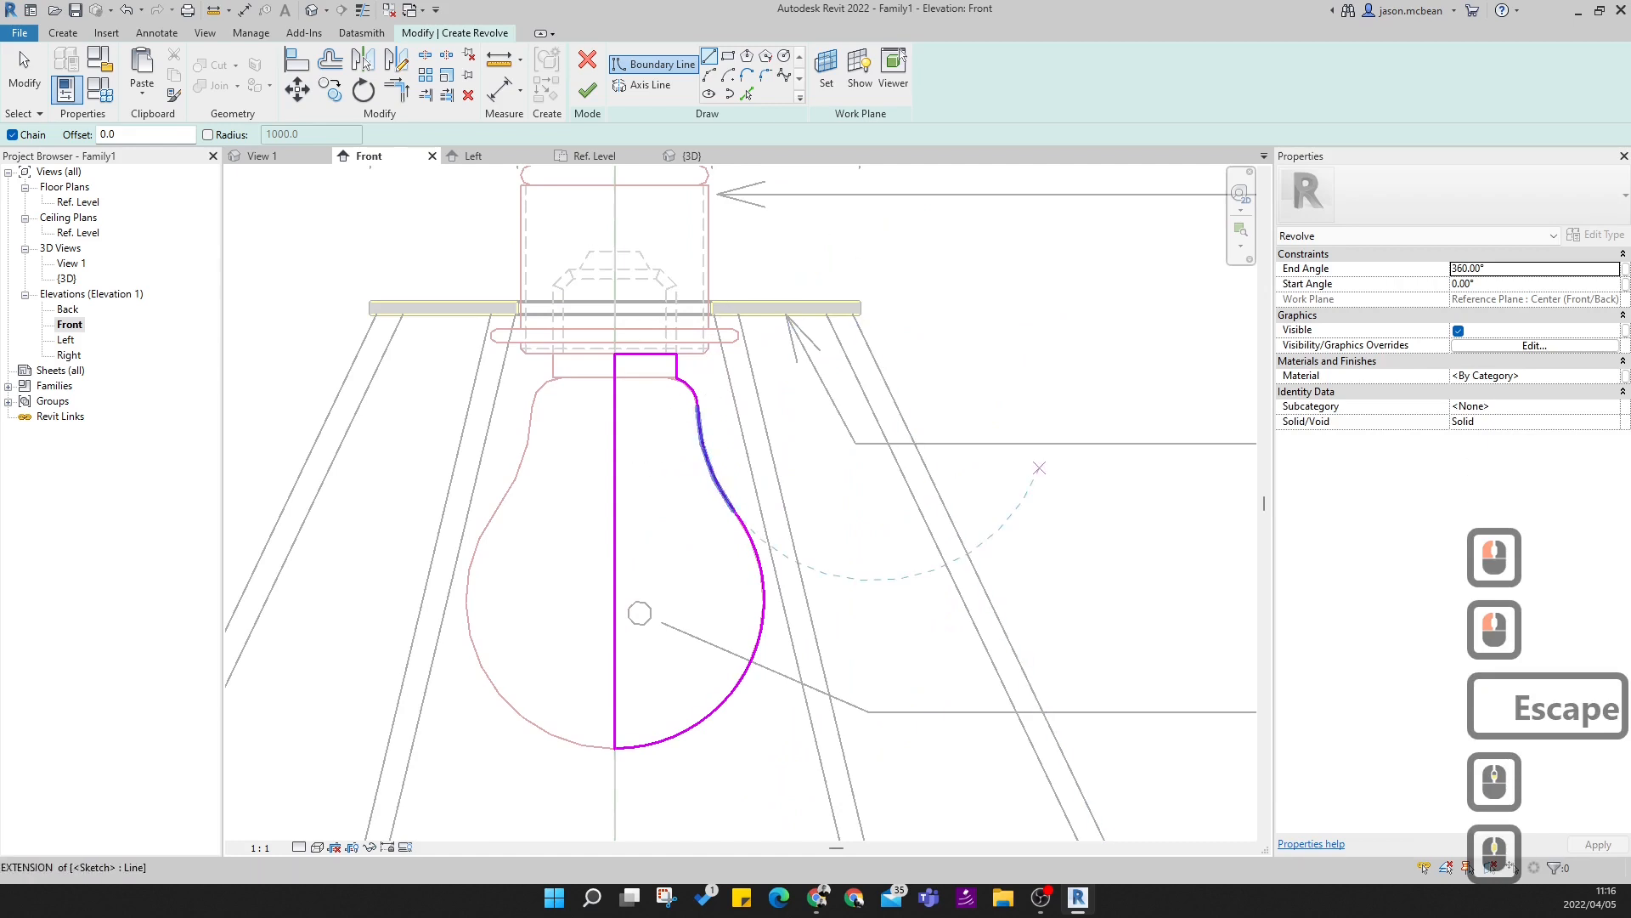
pyautogui.click(1608, 418)
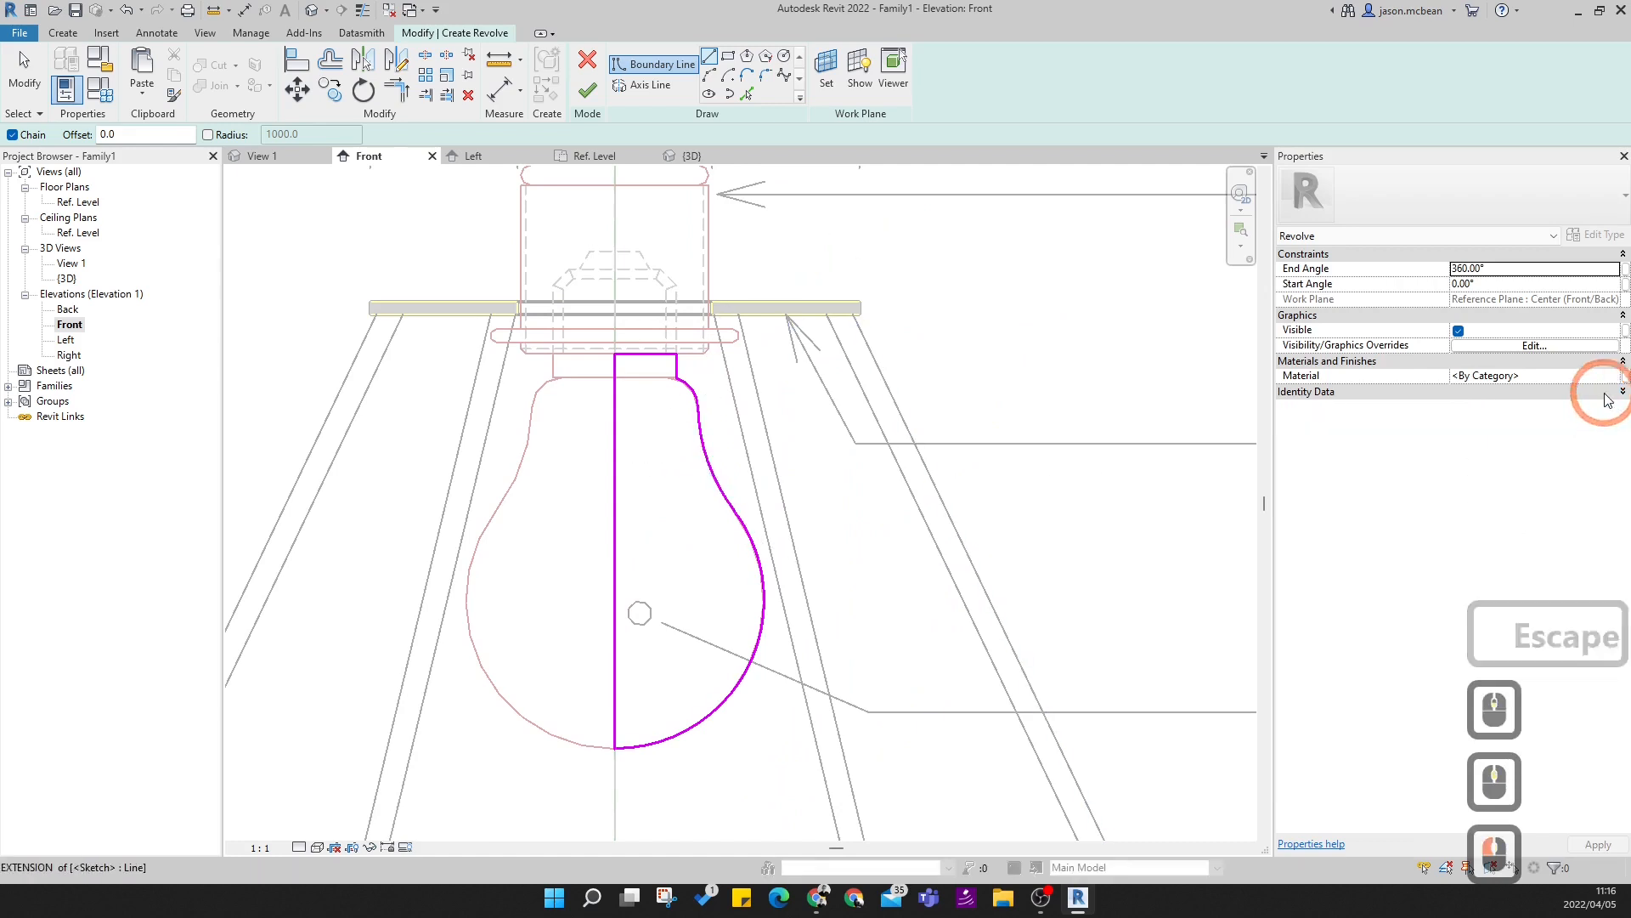
pyautogui.click(1613, 417)
pyautogui.click(1611, 408)
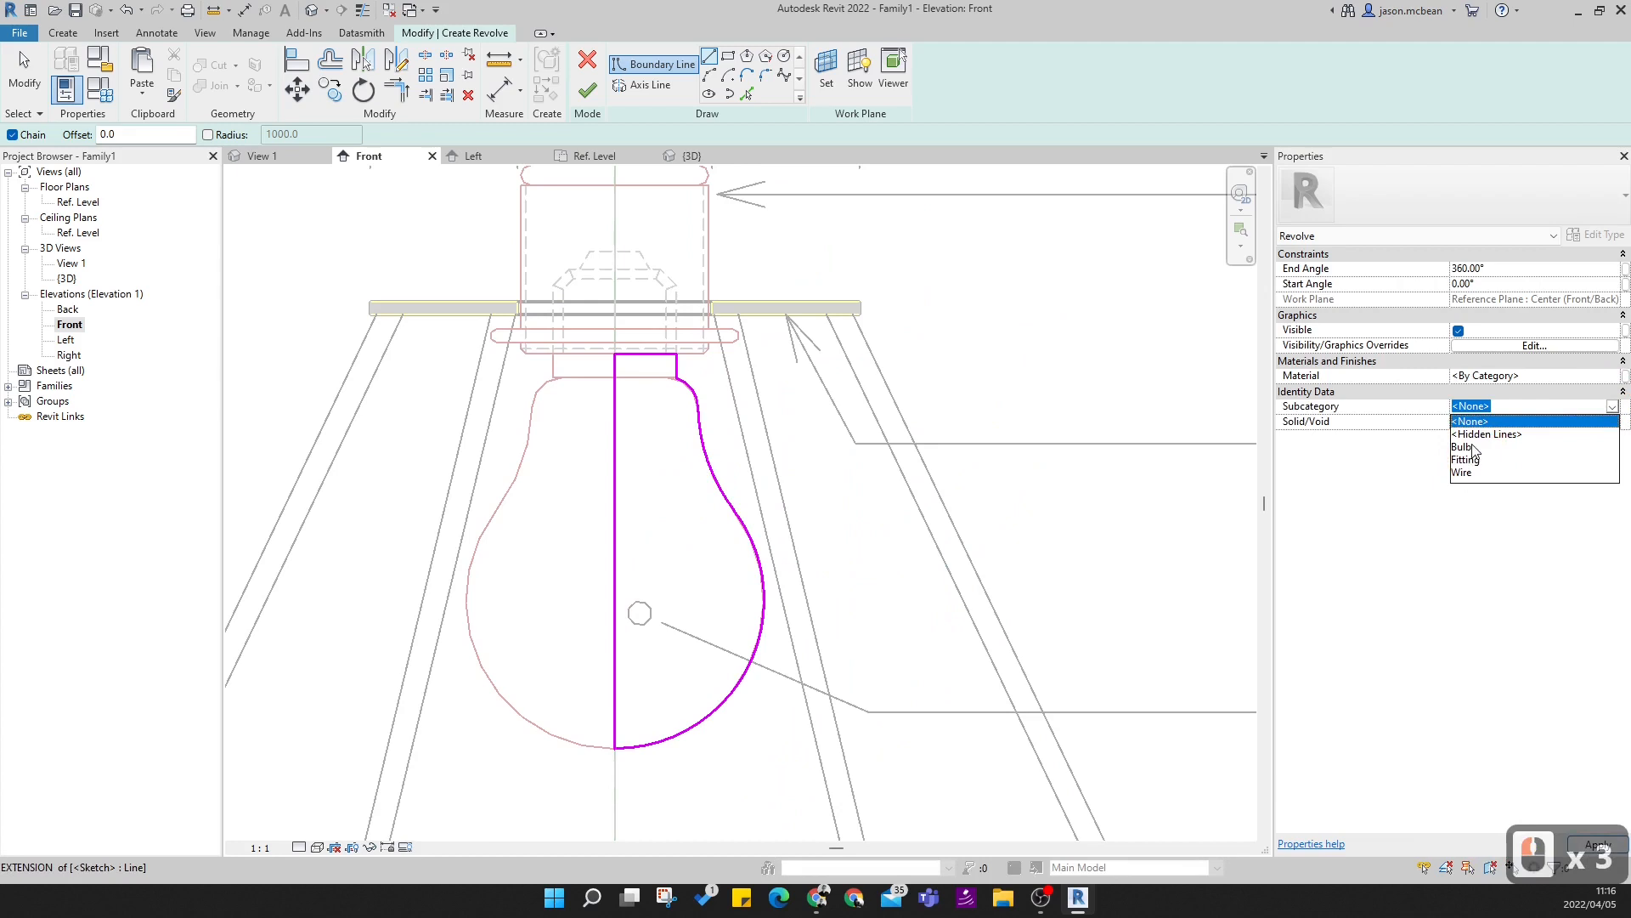
pyautogui.click(1474, 450)
# - Pick the vertical centre line as the revolve axis and finish the bulb's 360° revolve
pyautogui.click(586, 293)
pyautogui.click(640, 88)
pyautogui.click(731, 64)
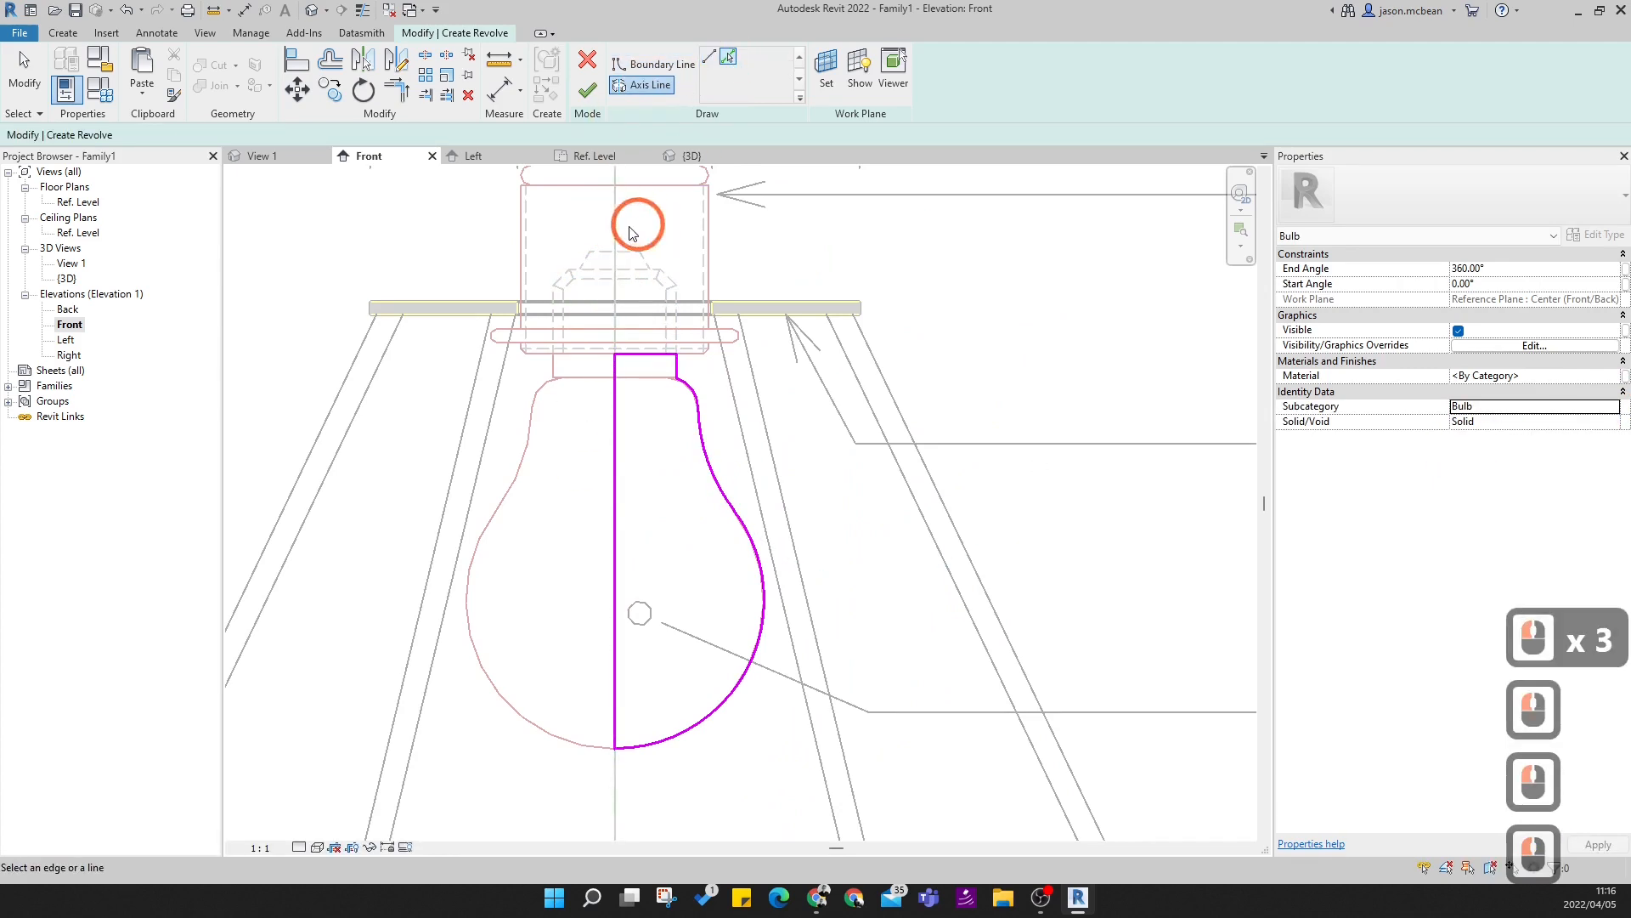
pyautogui.click(617, 237)
pyautogui.click(587, 90)
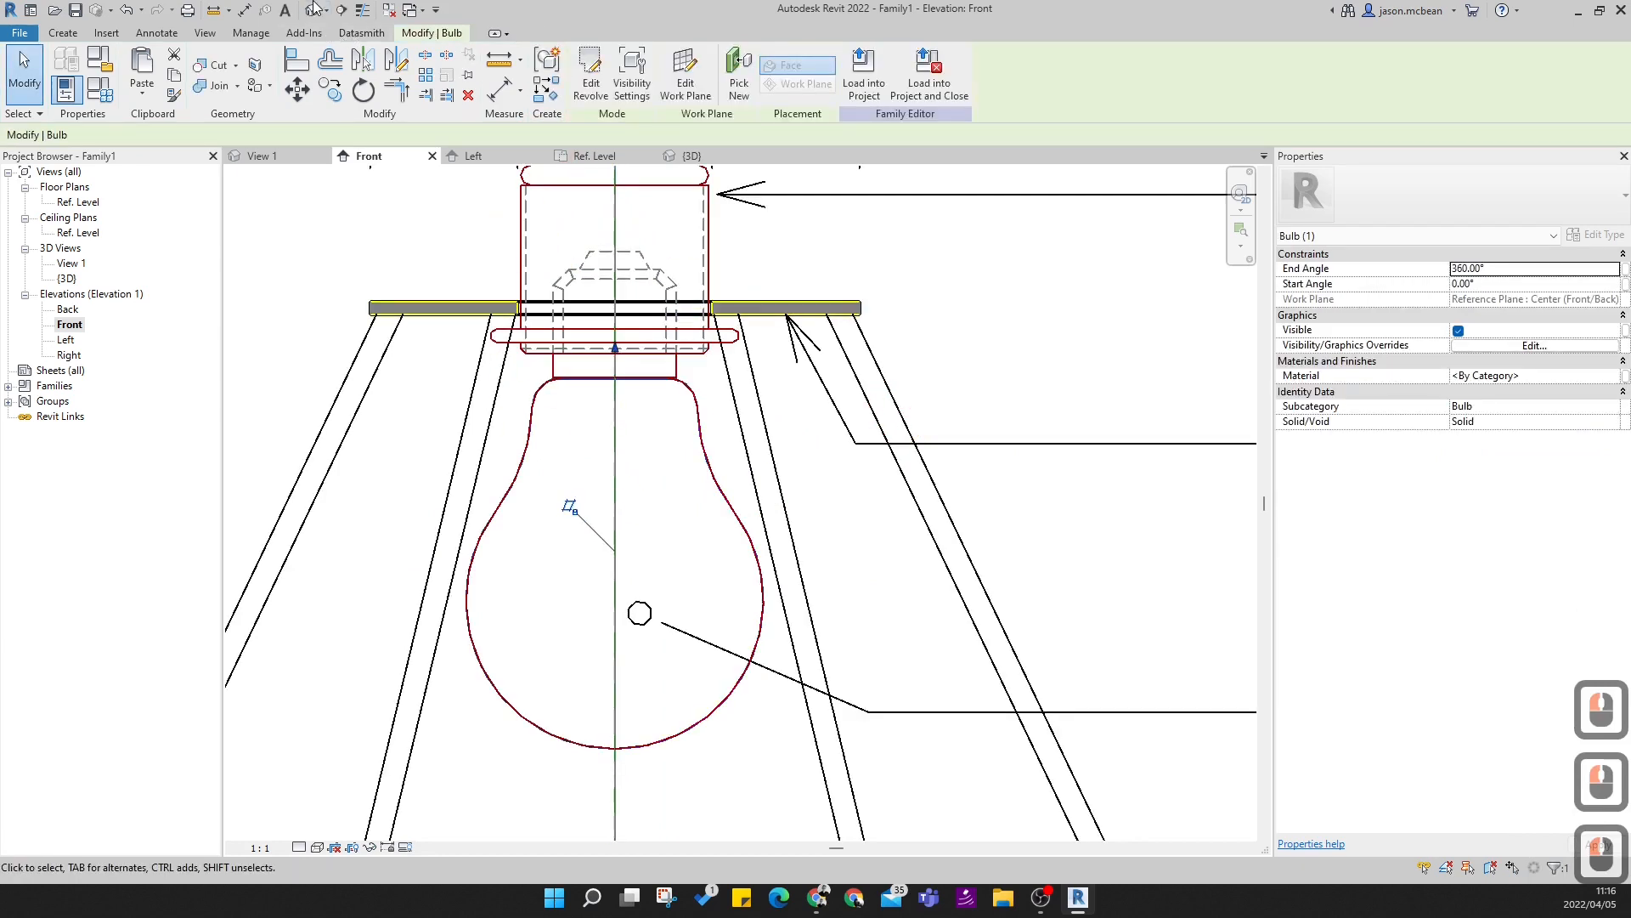
# - Examine the revolved bulb against the washer and rings in the 3D view, leaving nothing selected
pyautogui.click(311, 10)
pyautogui.scroll(3, 722, 357)
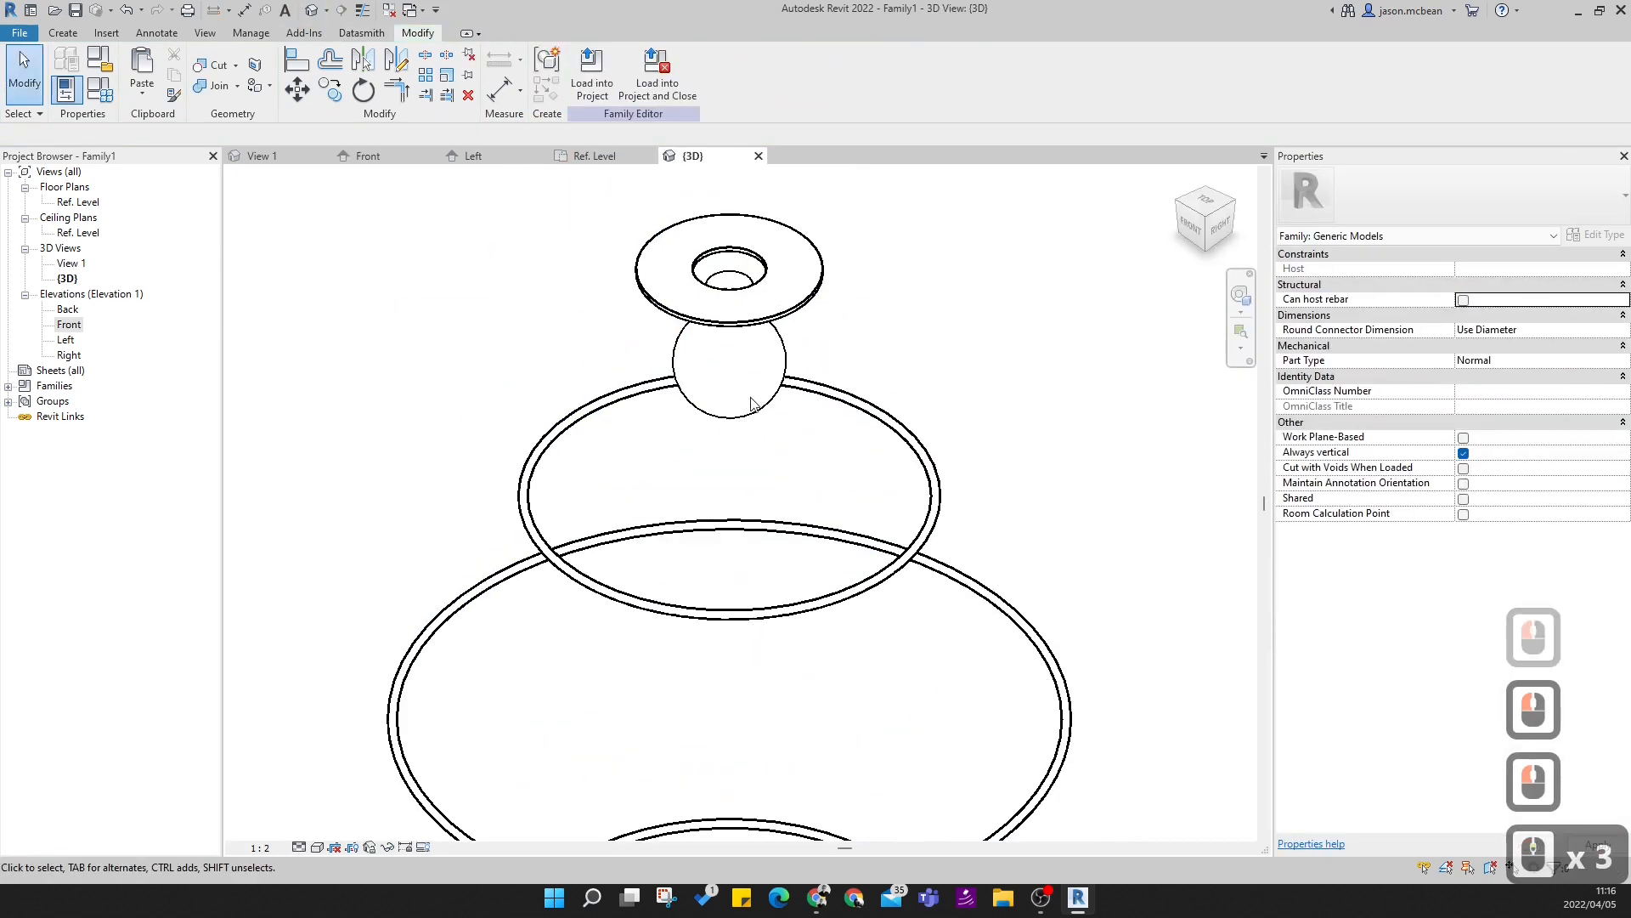
pyautogui.click(735, 413)
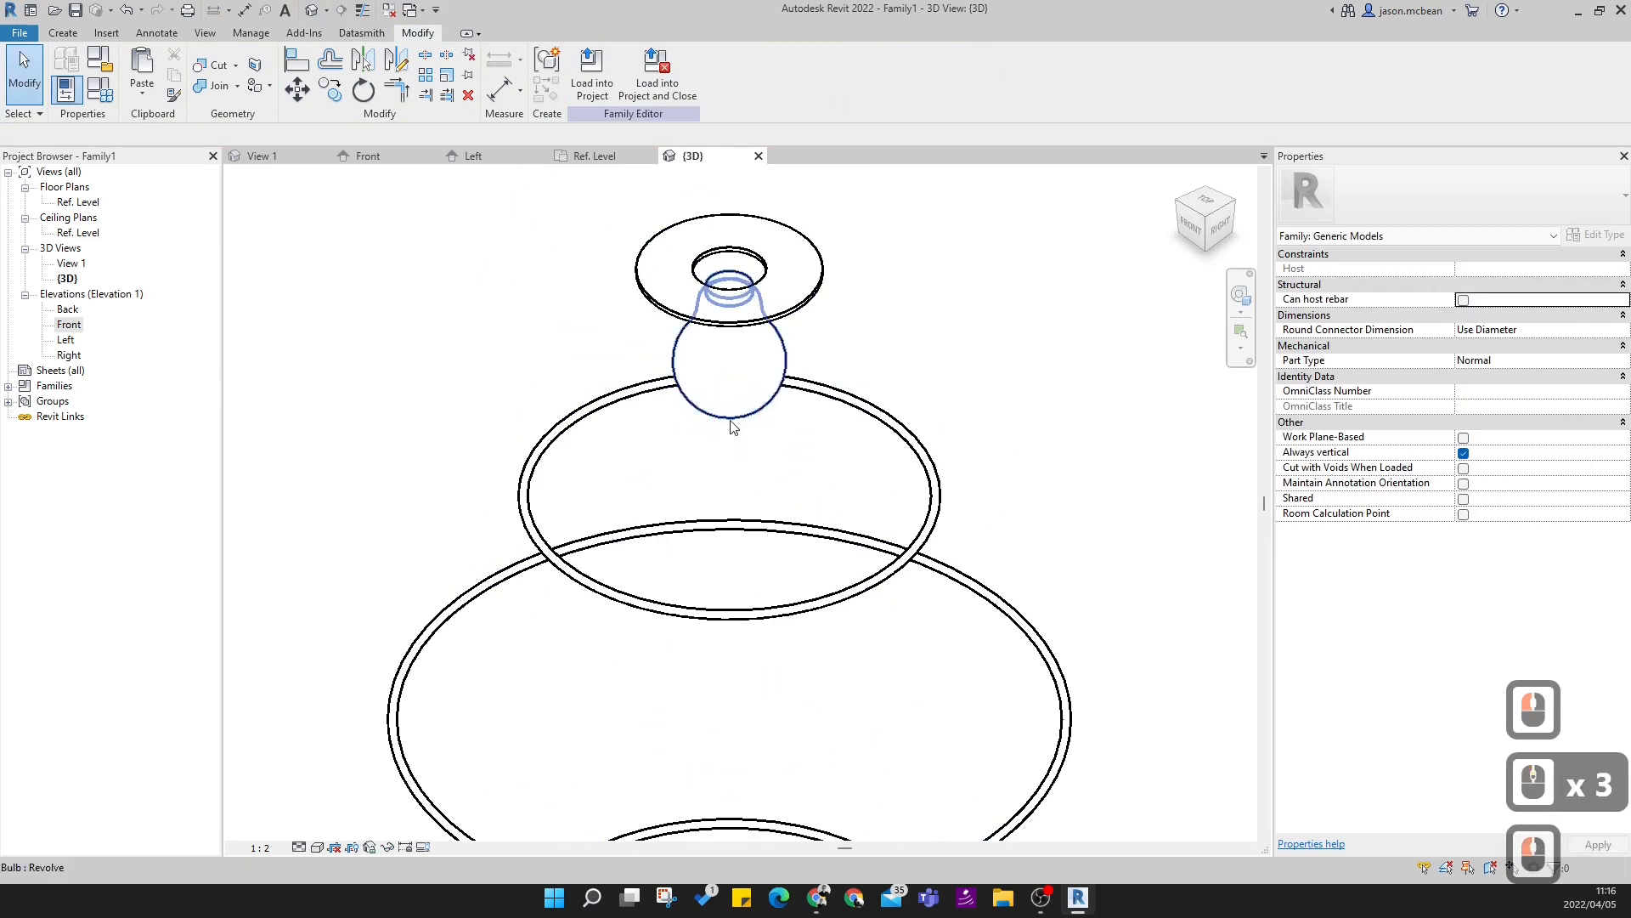
pyautogui.click(901, 483)
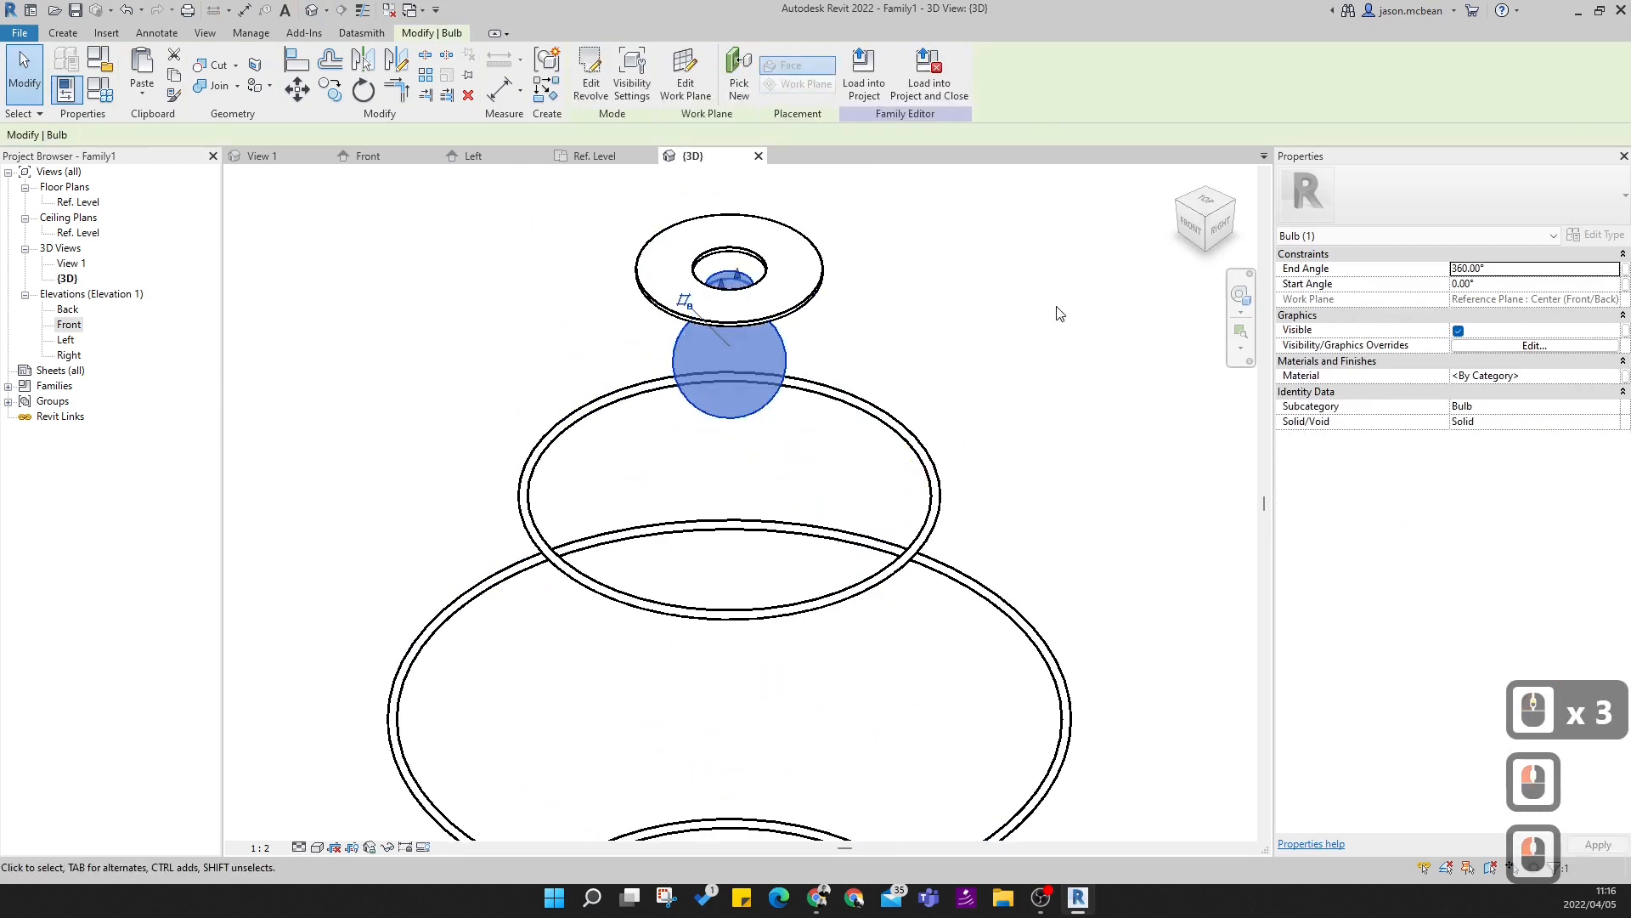
pyautogui.click(954, 328)
pyautogui.click(626, 270)
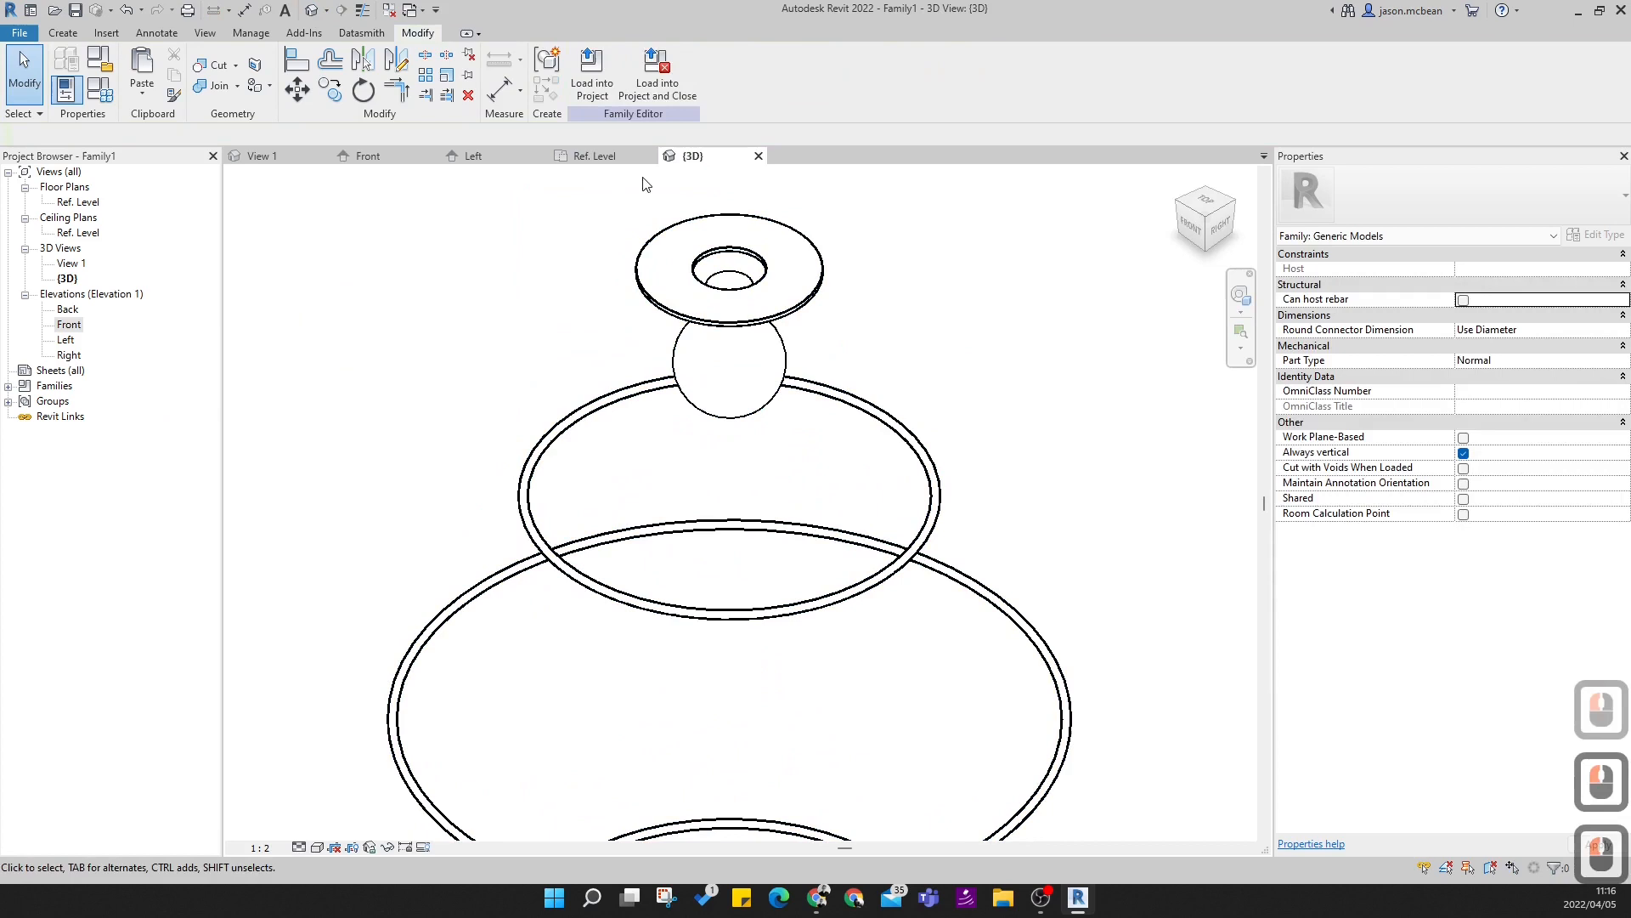
# - Start a Revolve in the front elevation and pick the right half of the fitting's cap, dome arc and collar as boundary lines
pyautogui.click(368, 156)
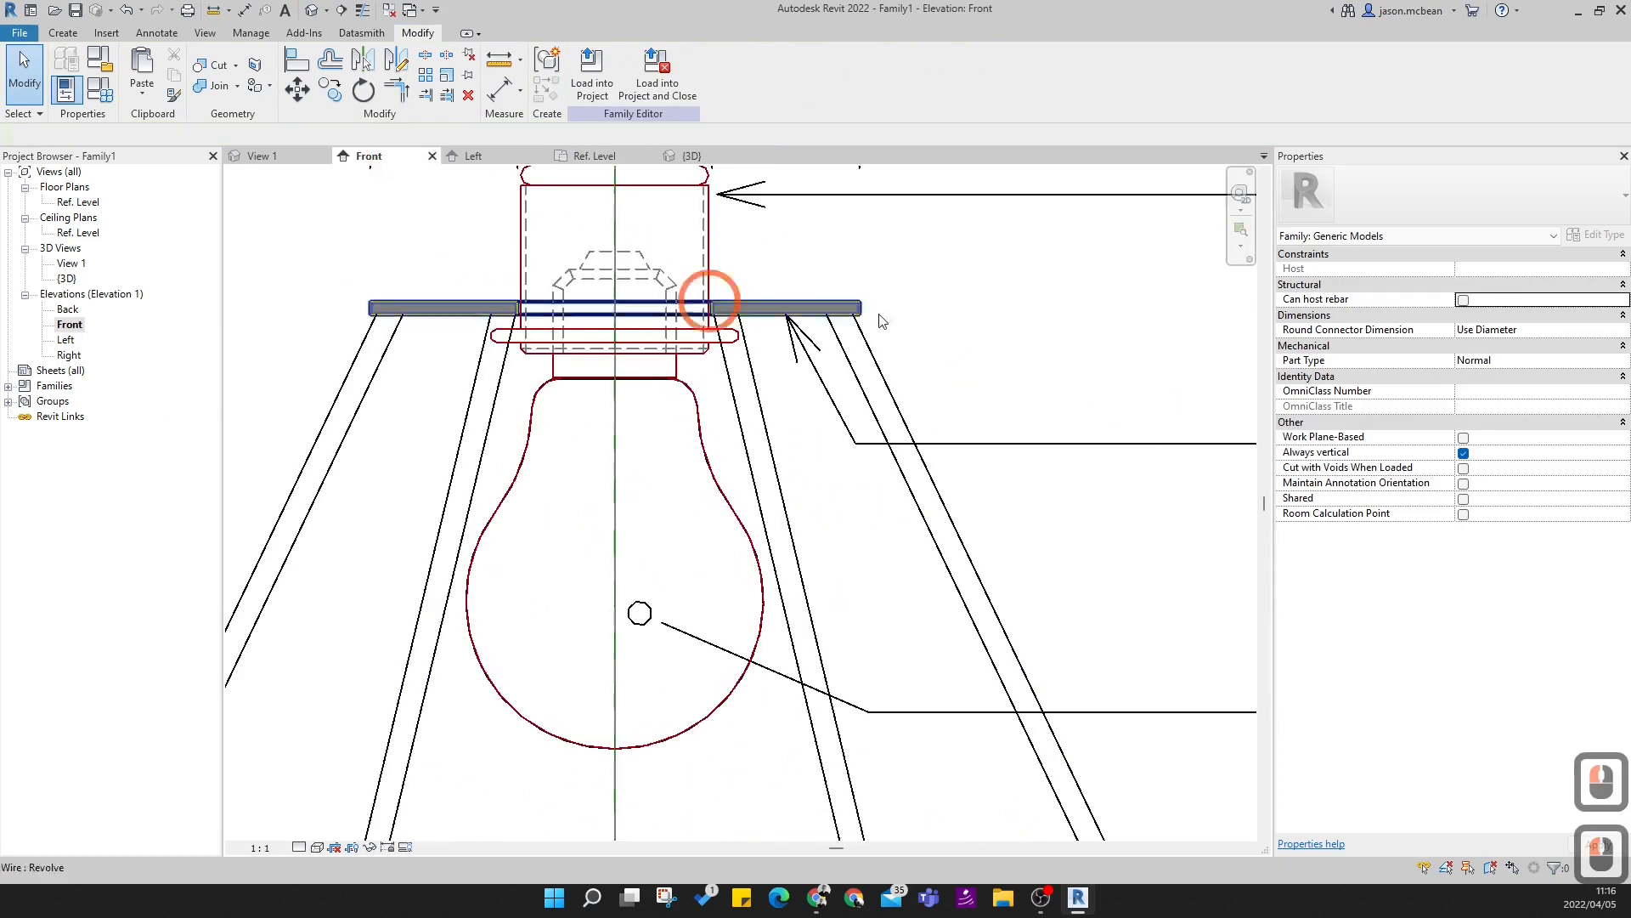
pyautogui.scroll(5, 736, 425)
pyautogui.scroll(5, 739, 438)
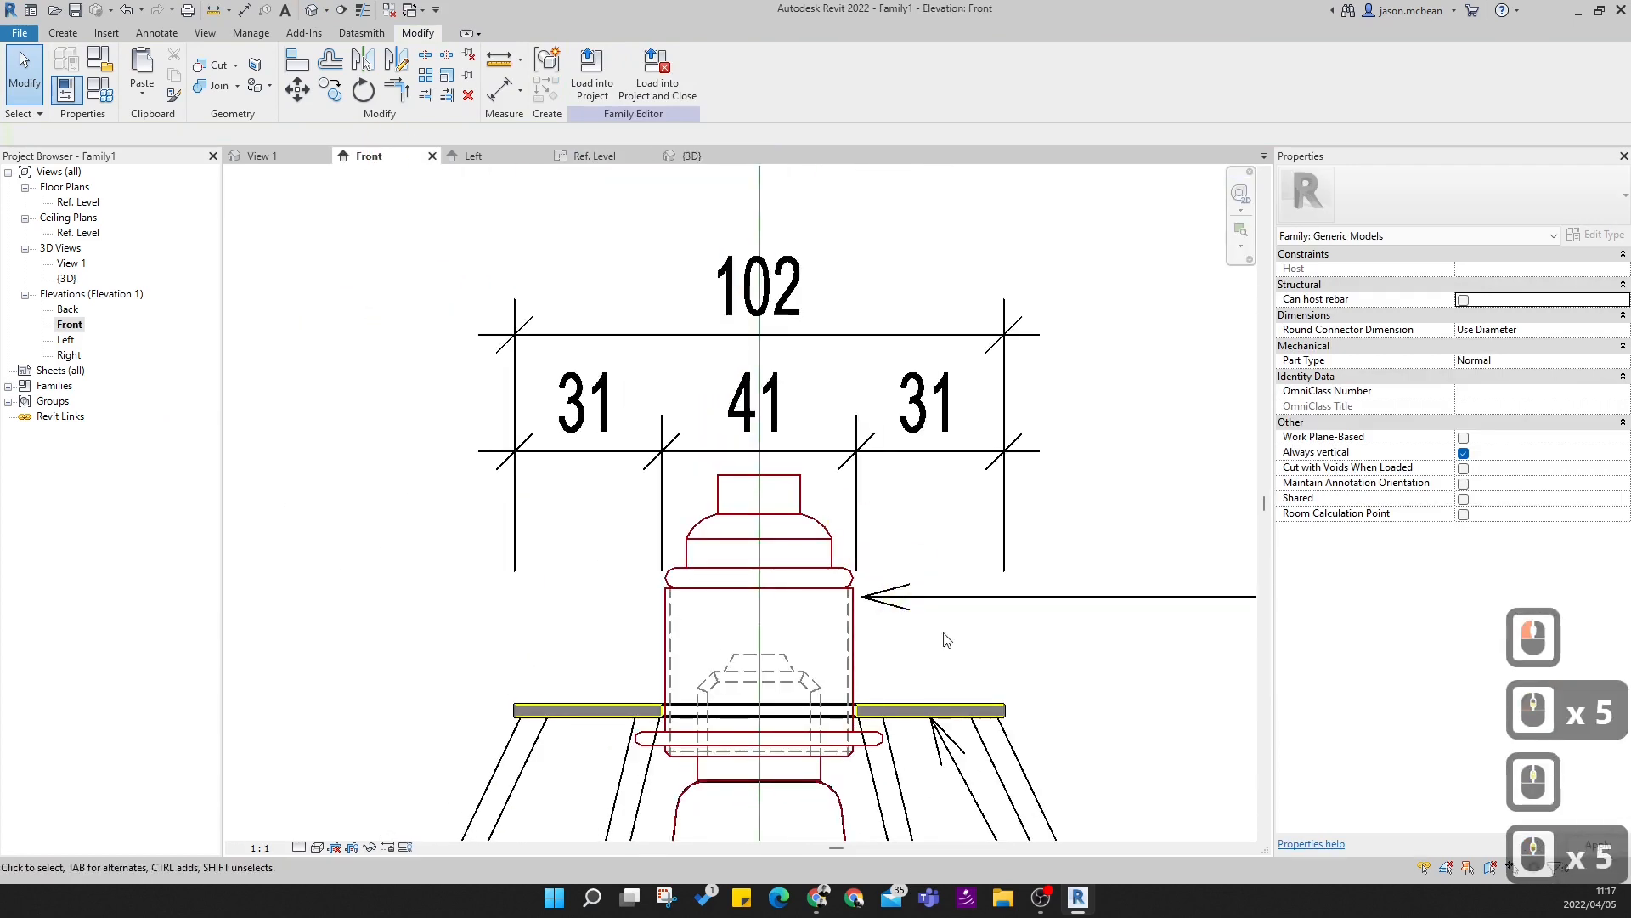
pyautogui.moveTo(944, 634); pyautogui.dragTo(865, 581, button='middle')
pyautogui.scroll(3, 694, 753)
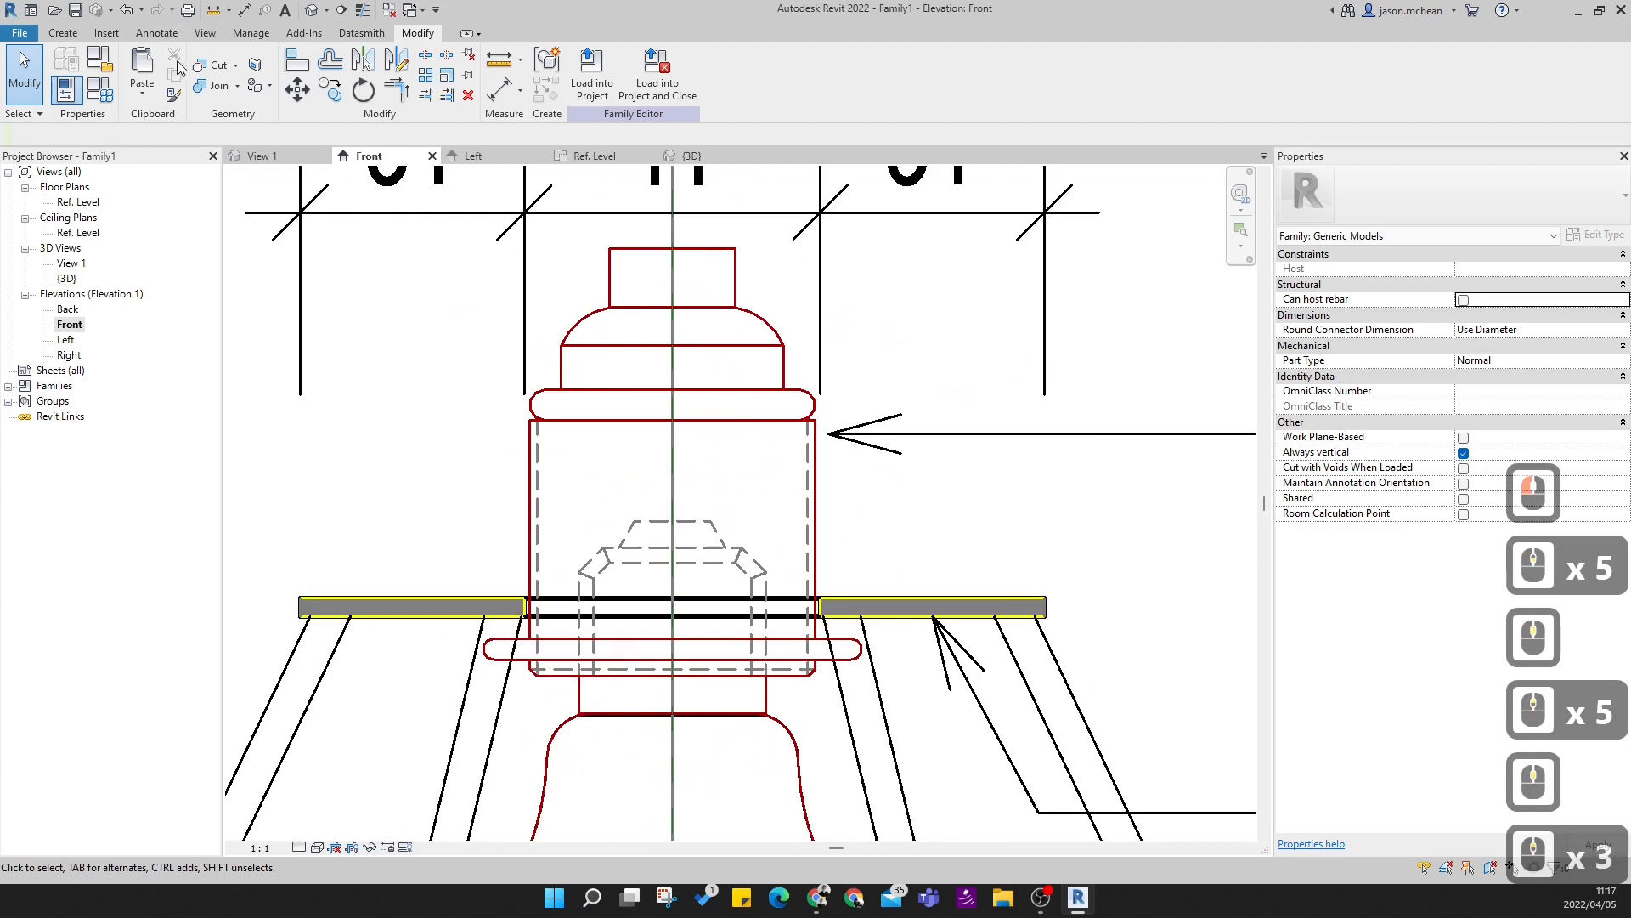
pyautogui.click(73, 34)
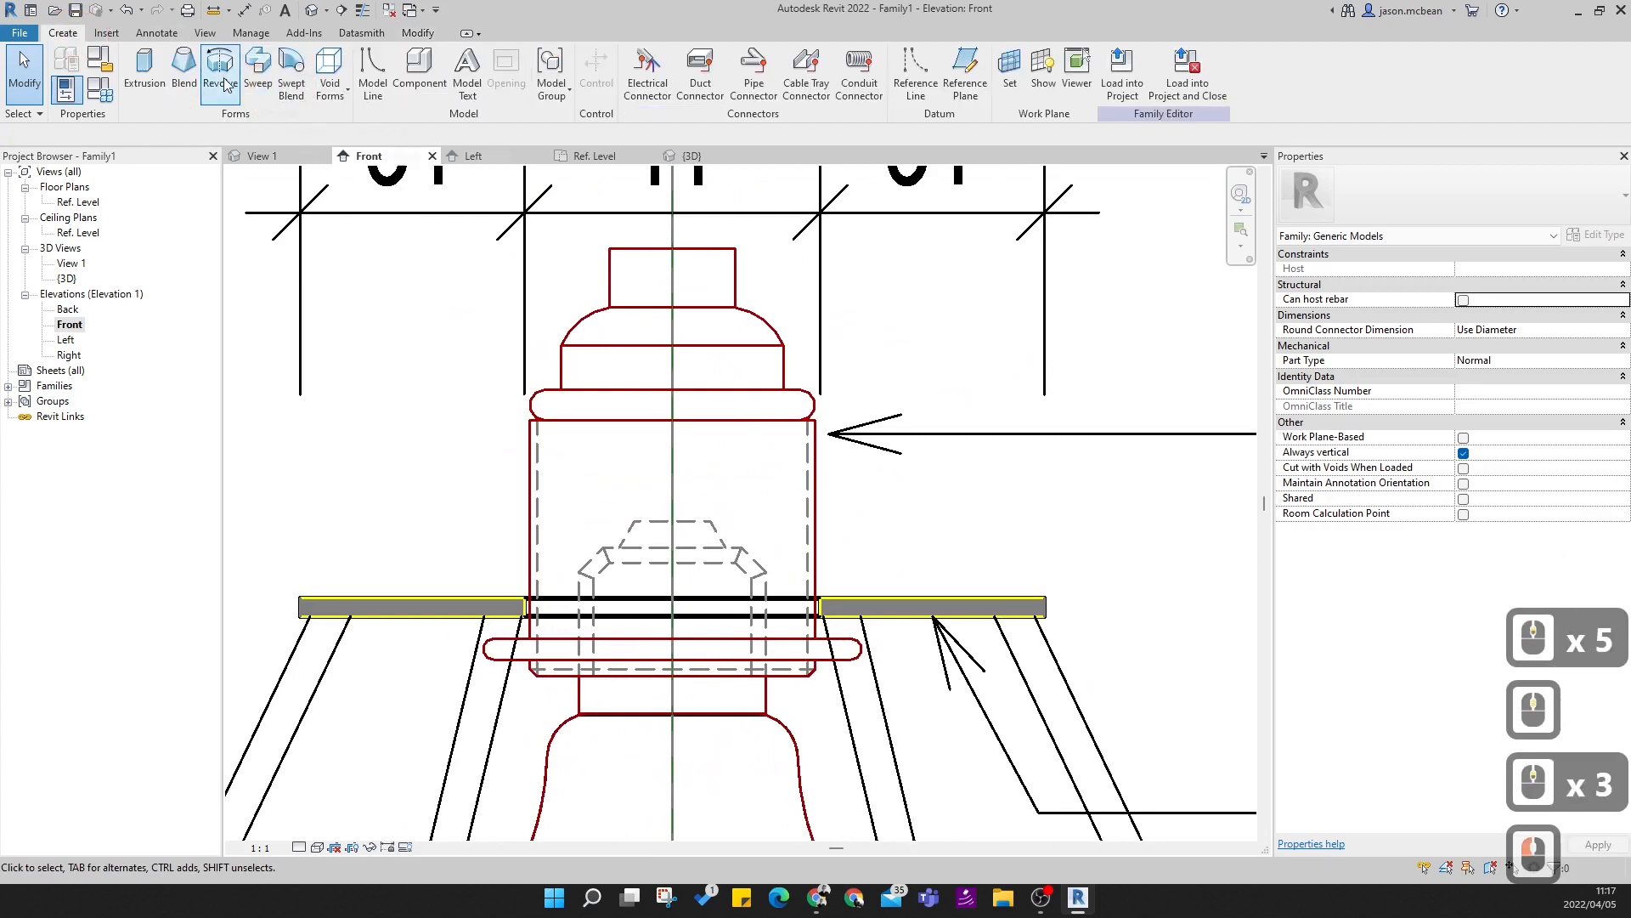
pyautogui.click(222, 78)
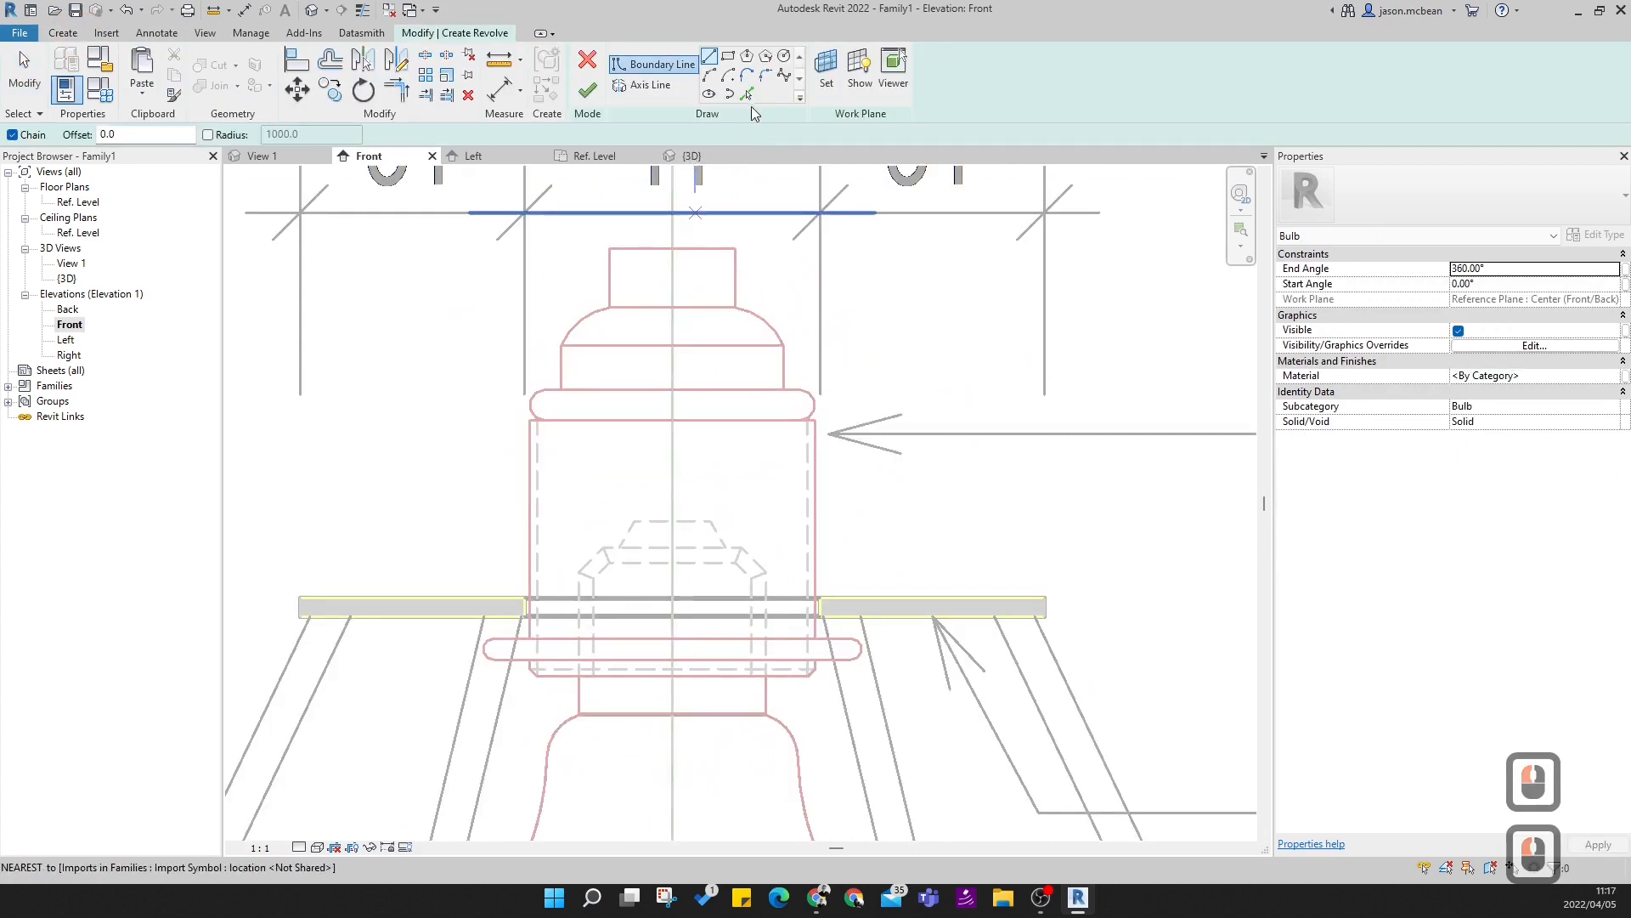
pyautogui.click(746, 93)
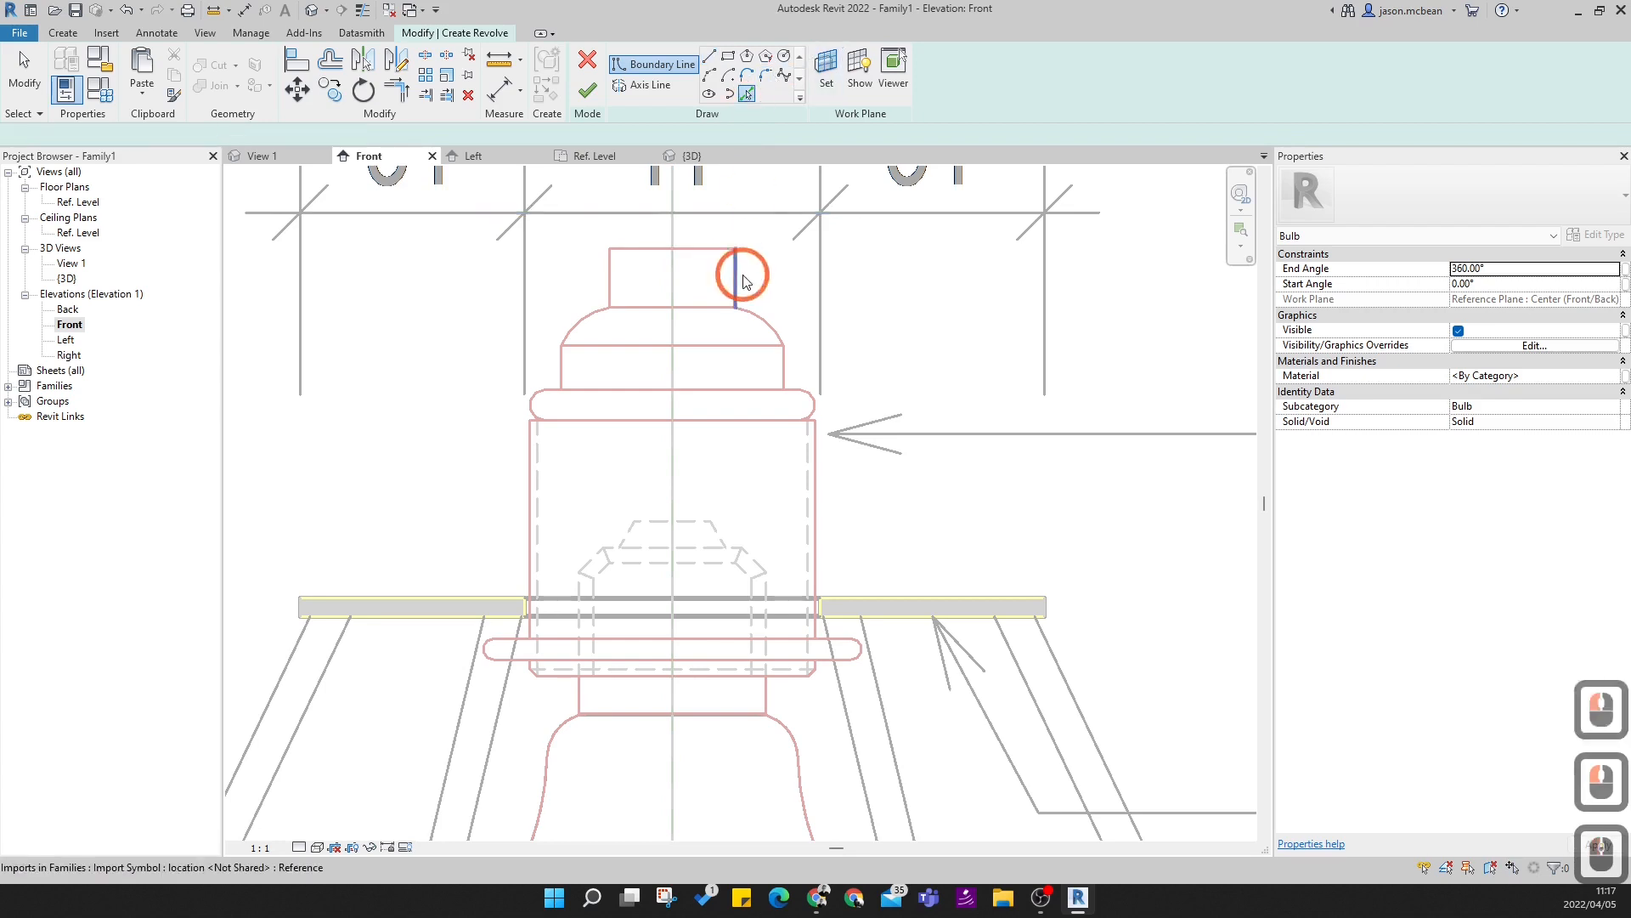
pyautogui.scroll(3, 745, 274)
pyautogui.click(730, 276)
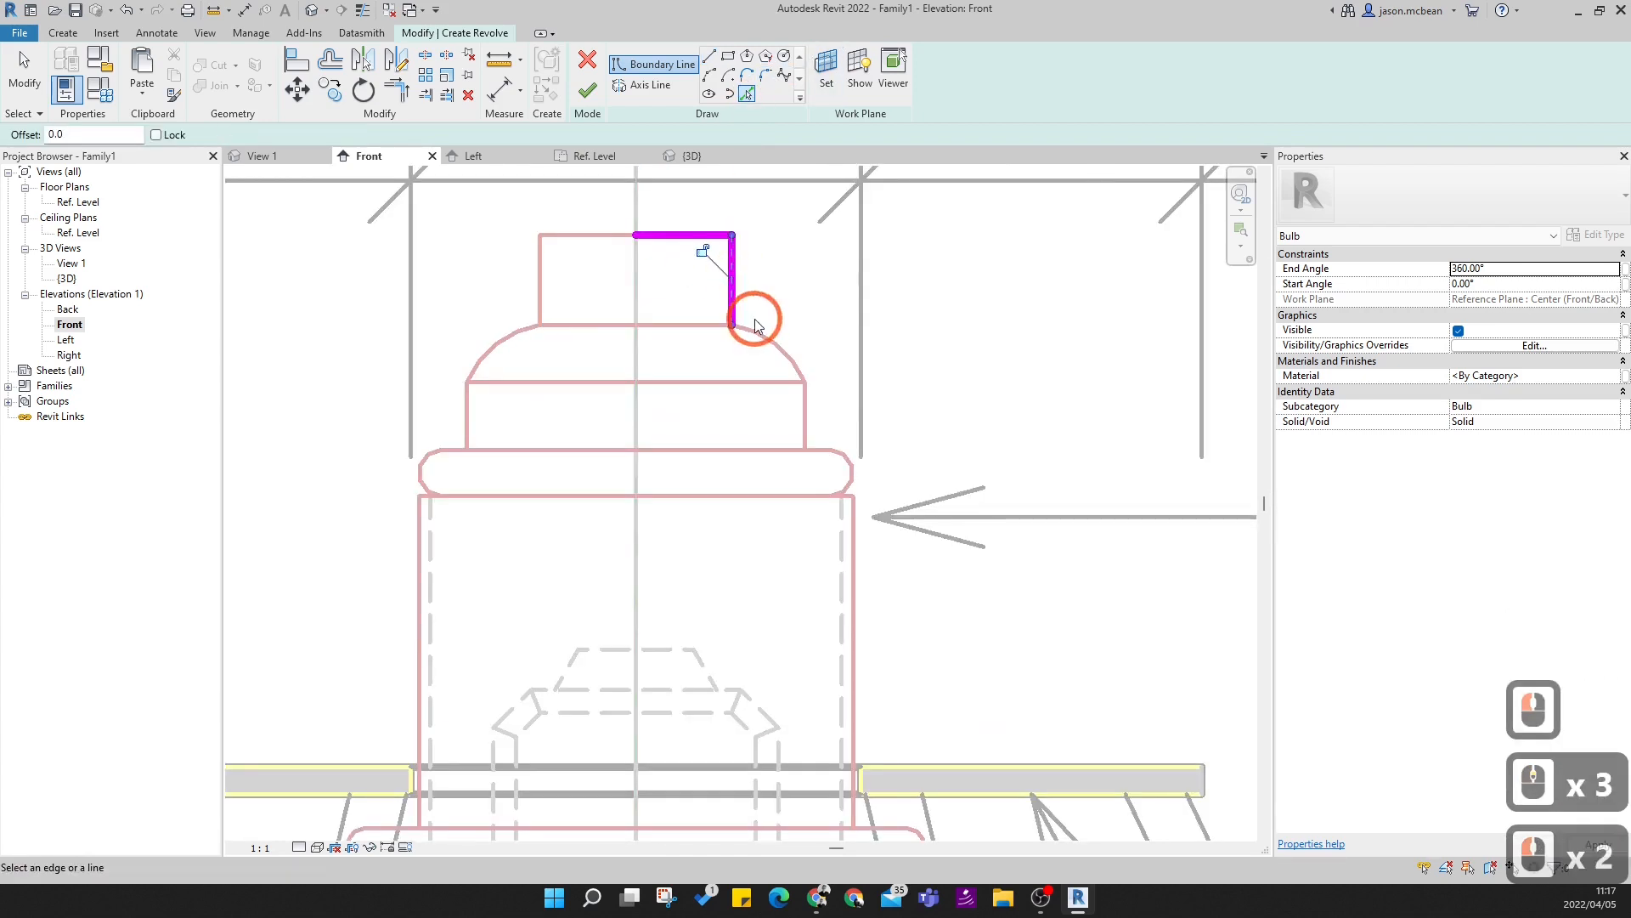
pyautogui.click(803, 410)
# - Add the right half of the fitting's upper rim to the boundary by picking its two horizontal edges and rounded end
pyautogui.scroll(4, 807, 417)
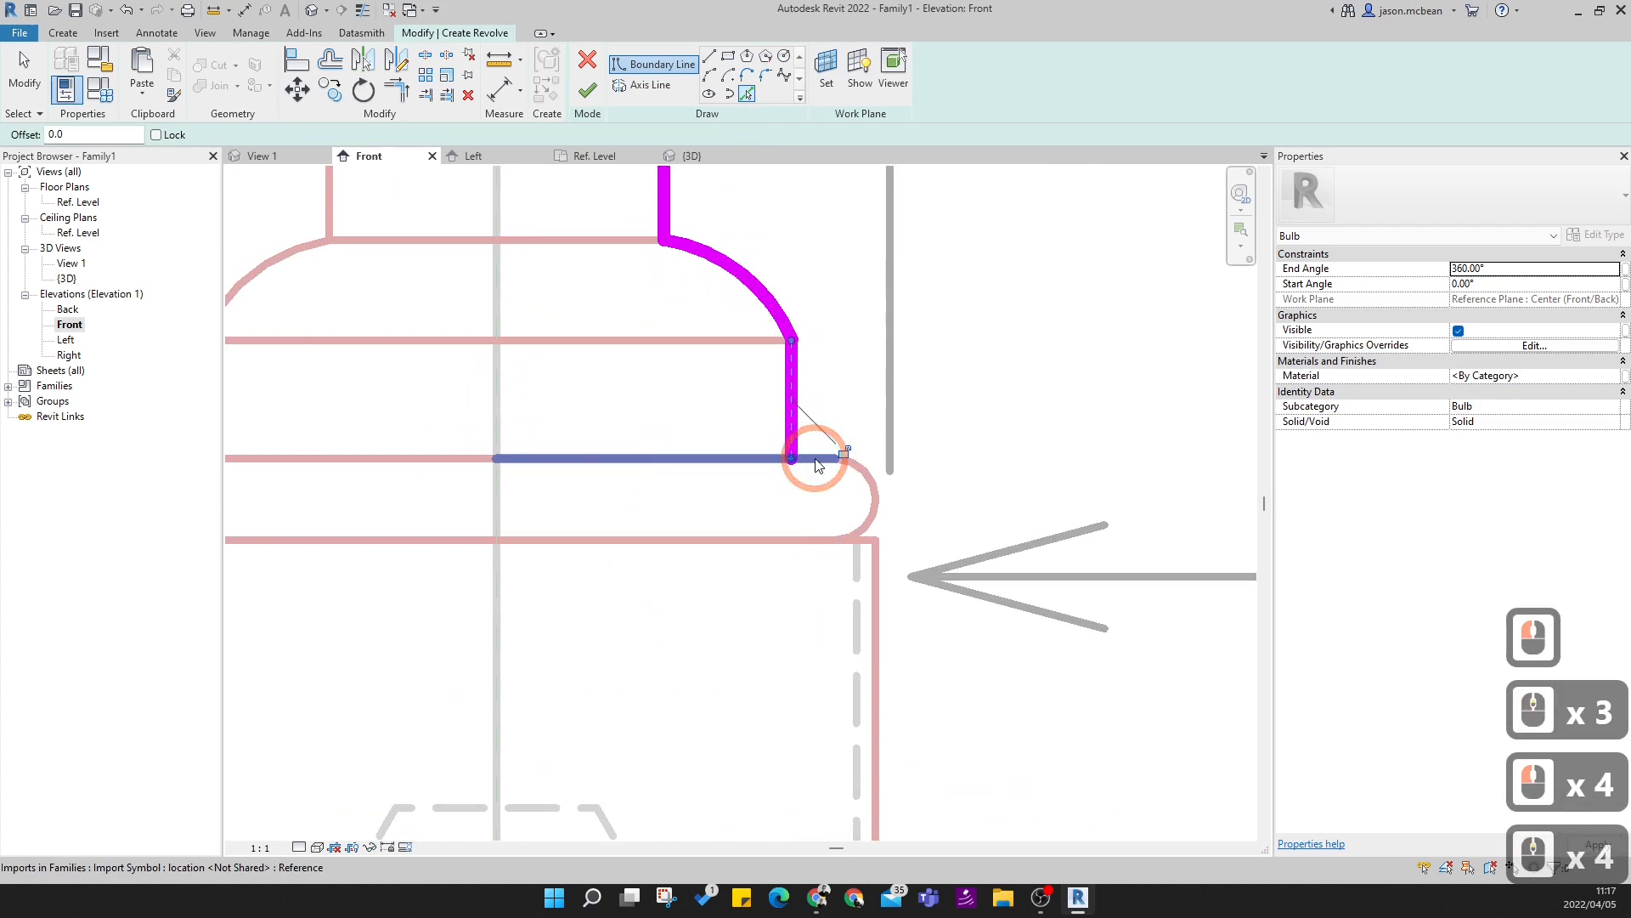
pyautogui.click(819, 459)
pyautogui.click(817, 540)
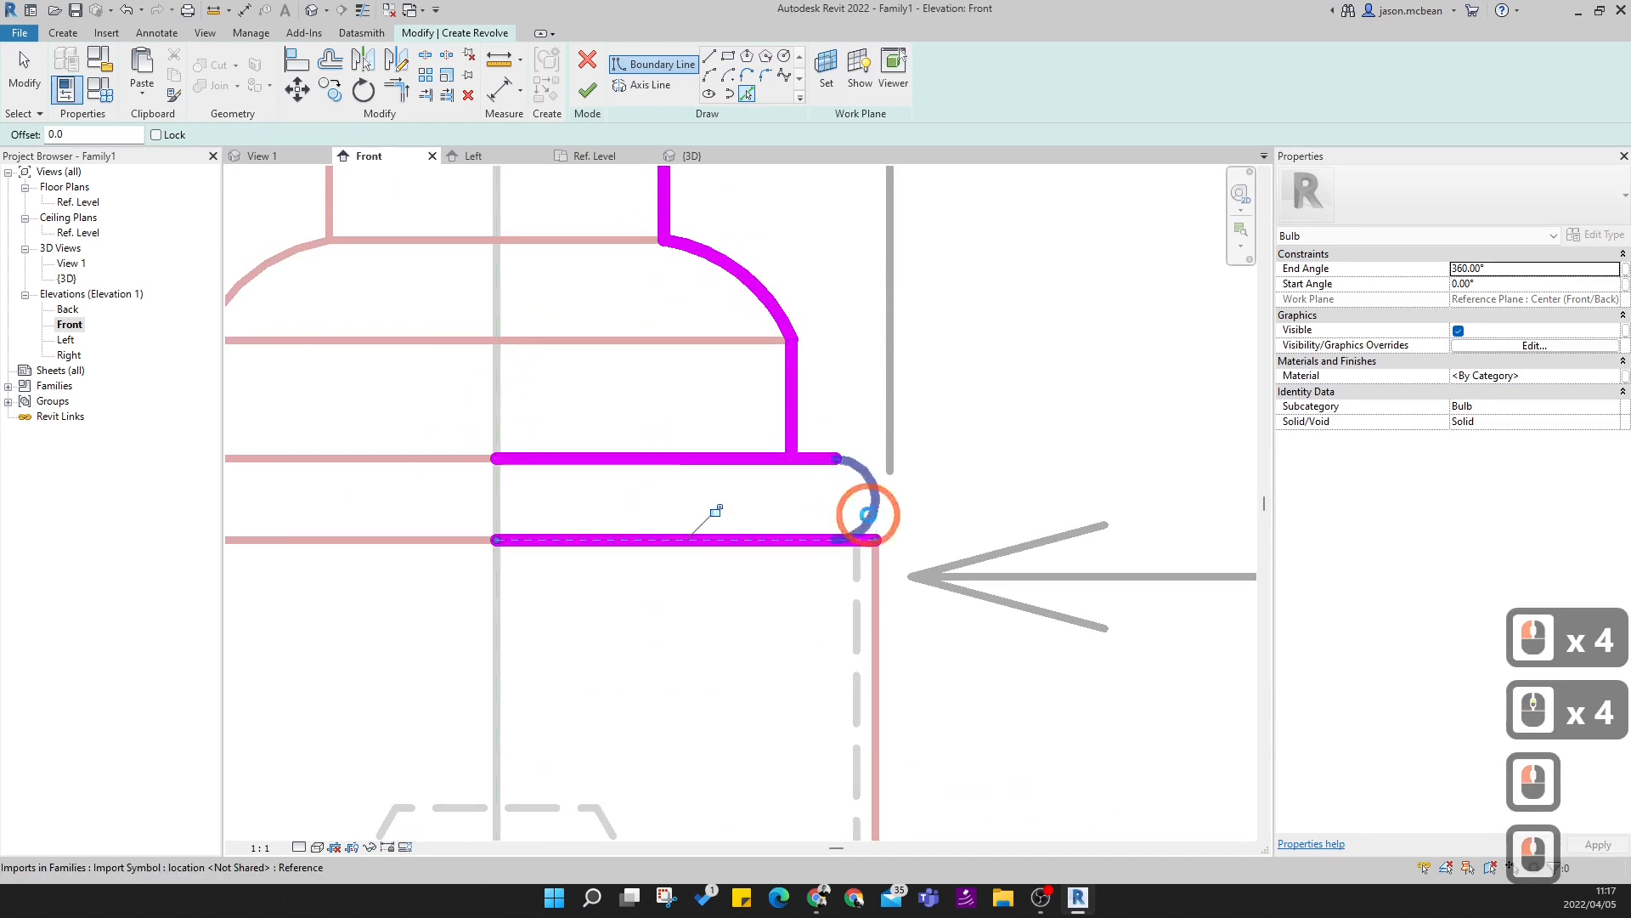
pyautogui.click(867, 514)
# - Pick the fitting body's inner vertical line, the lower ring's right half with its rounded end, and the body's bottom edge
pyautogui.scroll(-5, 892, 527)
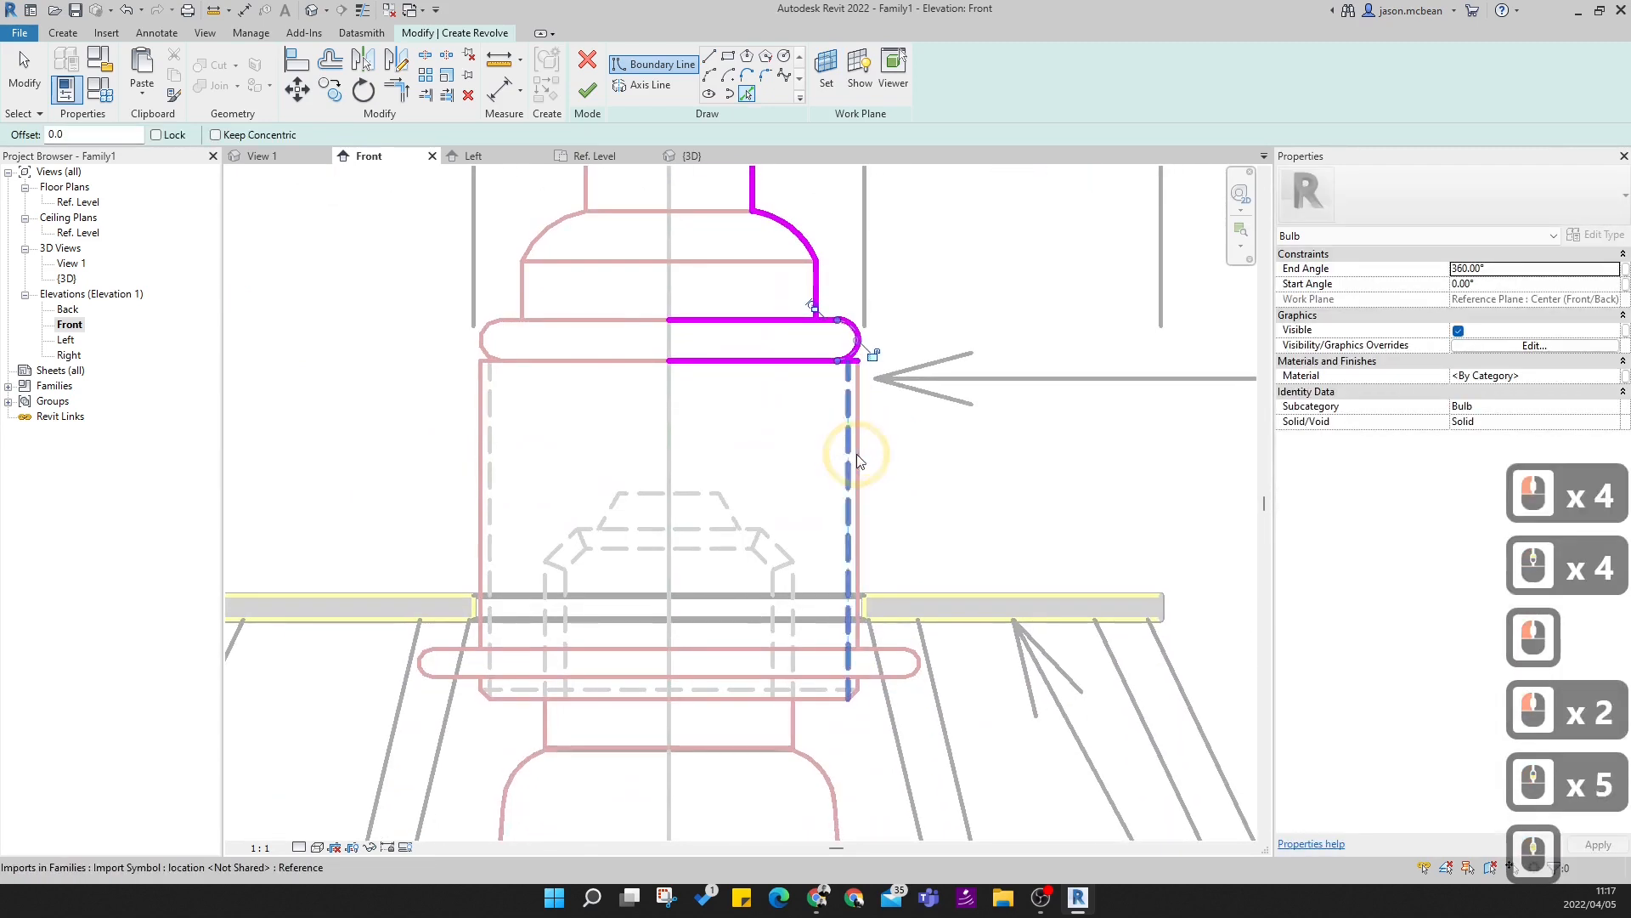
pyautogui.click(857, 460)
pyautogui.scroll(4, 908, 699)
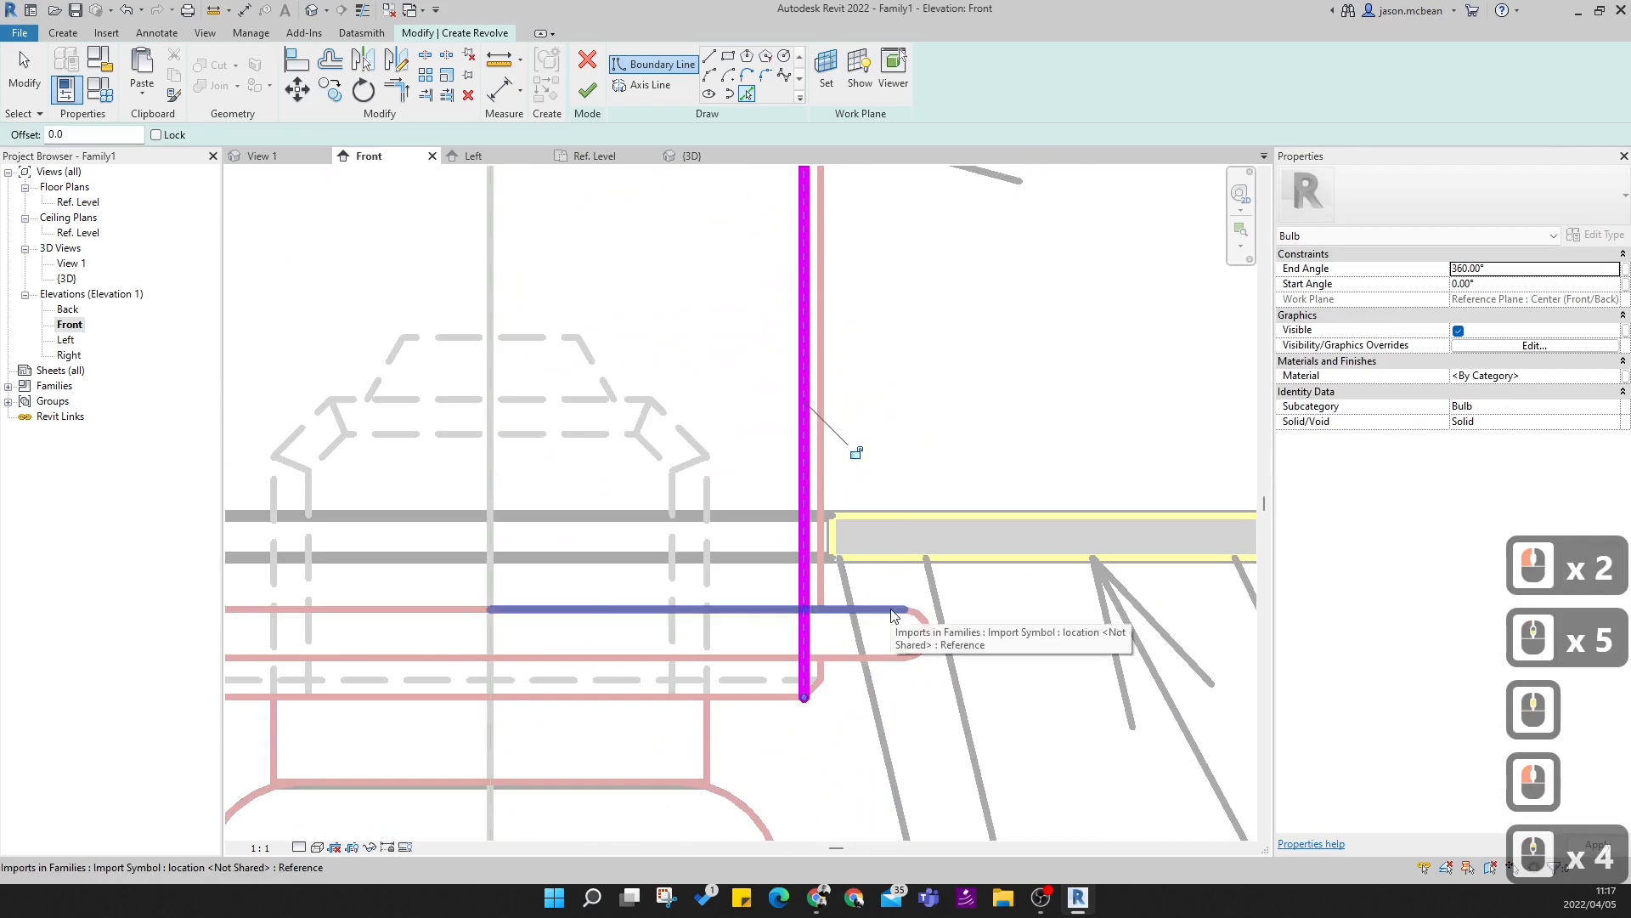
pyautogui.click(875, 609)
pyautogui.click(903, 657)
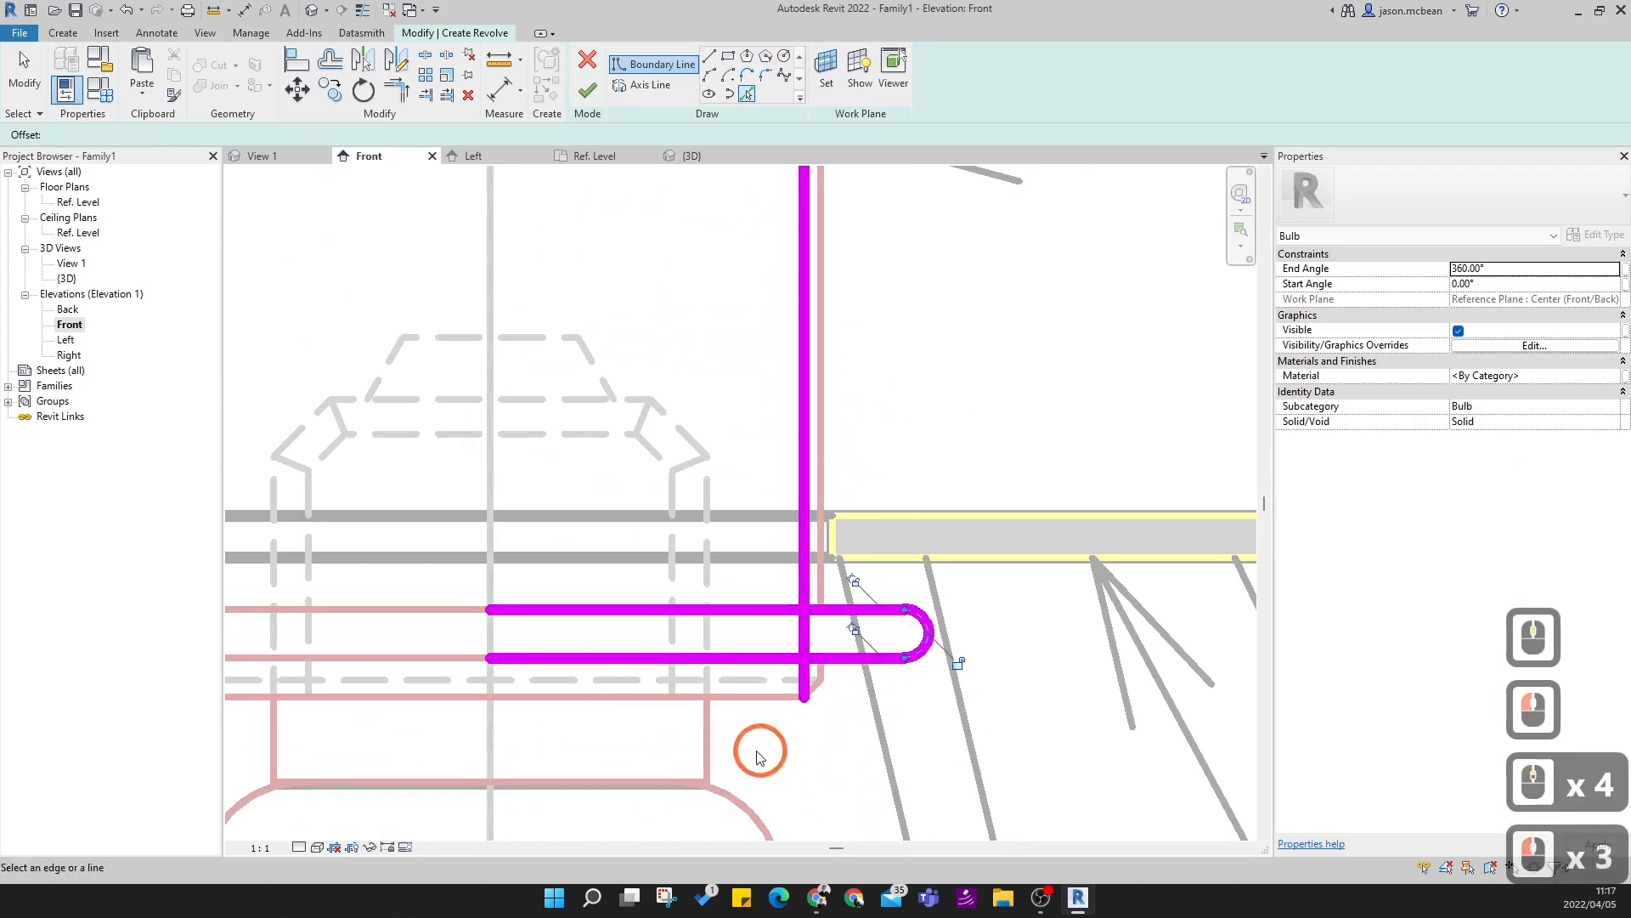
pyautogui.click(765, 695)
# - Draw a vertical boundary line about 59 mm long down the centre from the cap's top to the body's bottom edge
pyautogui.scroll(-5, 730, 544)
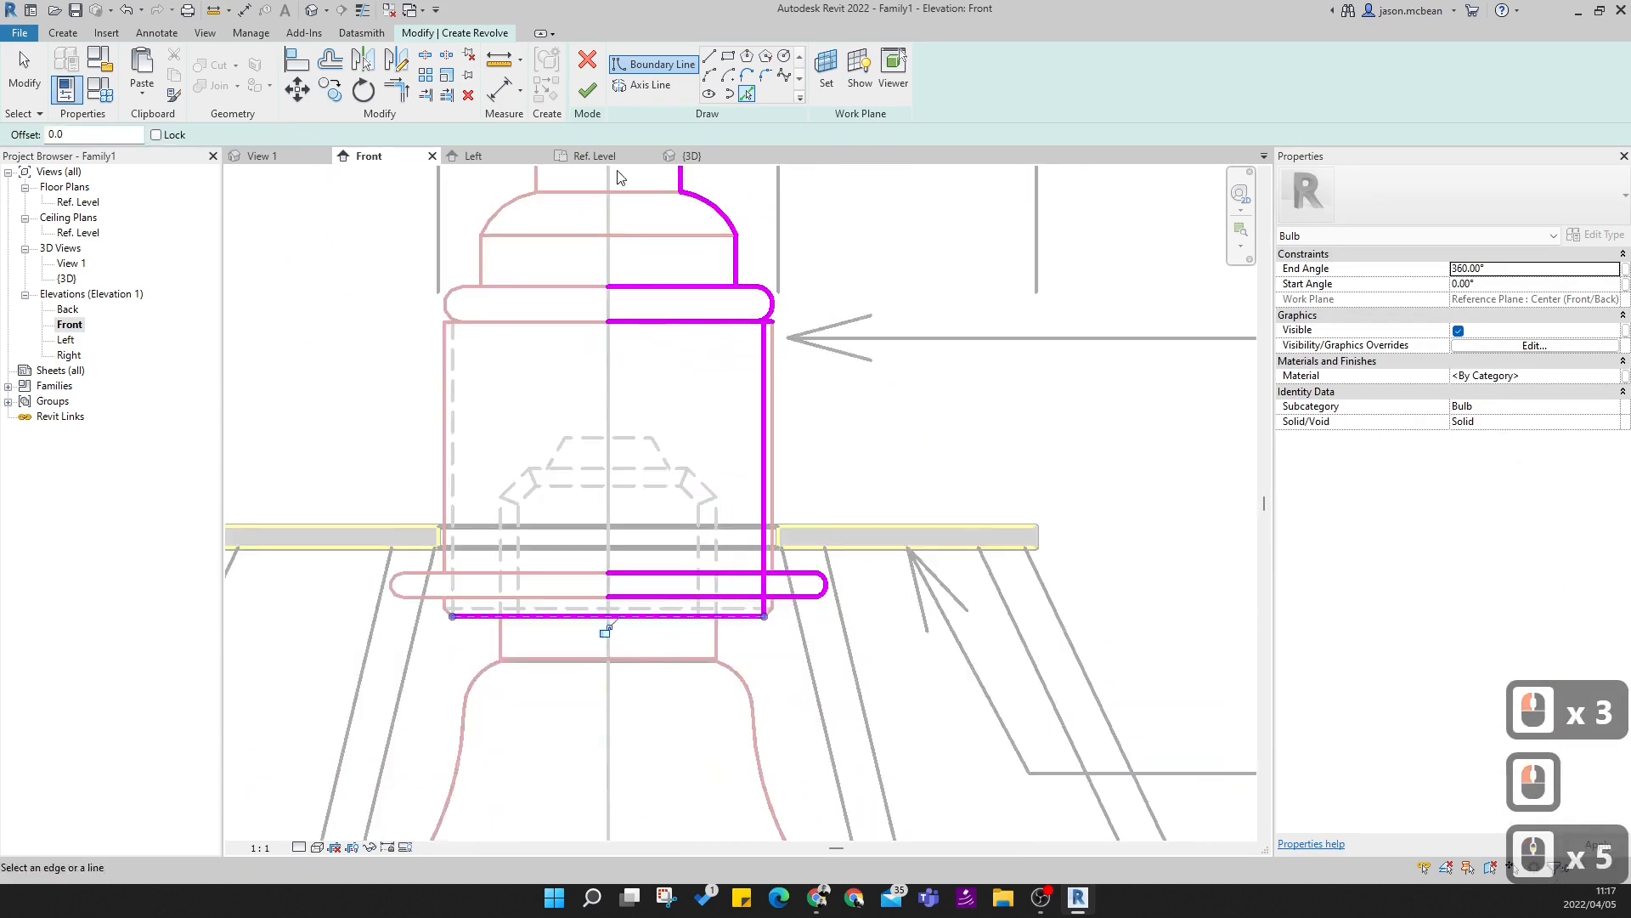
pyautogui.moveTo(621, 176); pyautogui.dragTo(684, 369, button='middle')
pyautogui.click(709, 55)
pyautogui.click(671, 317)
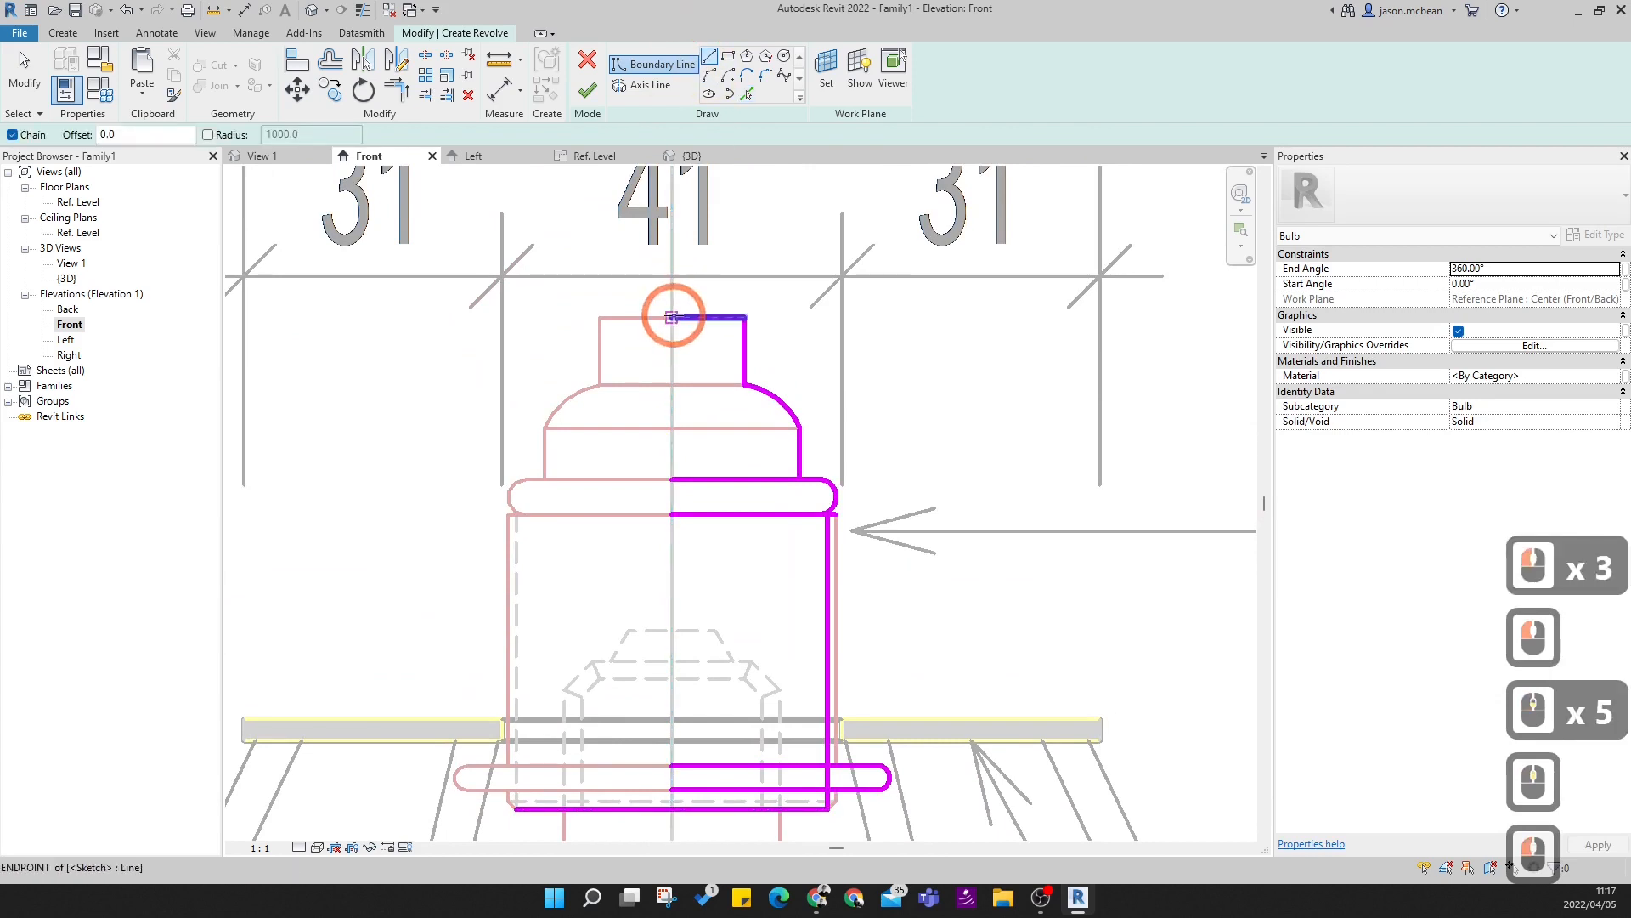
pyautogui.click(672, 789)
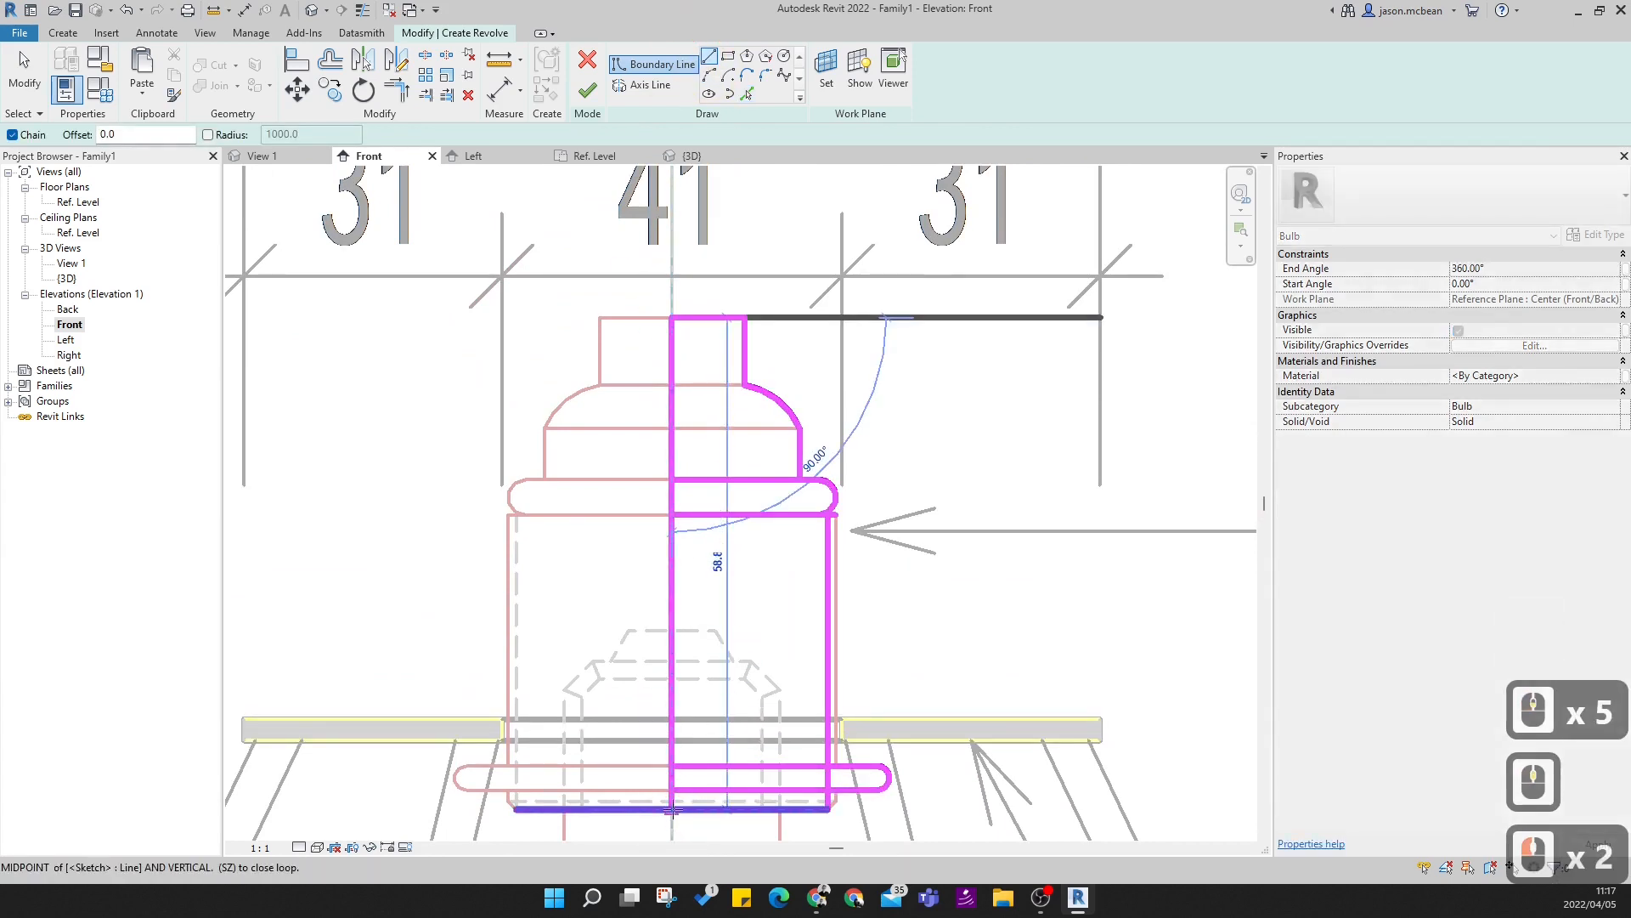
# - Trim the fitting's bottom edge and the vertical centre boundary line to a corner, keeping the right half
pyautogui.scroll(6, 765, 803)
pyautogui.moveTo(664, 797); pyautogui.dragTo(709, 572, button='middle')
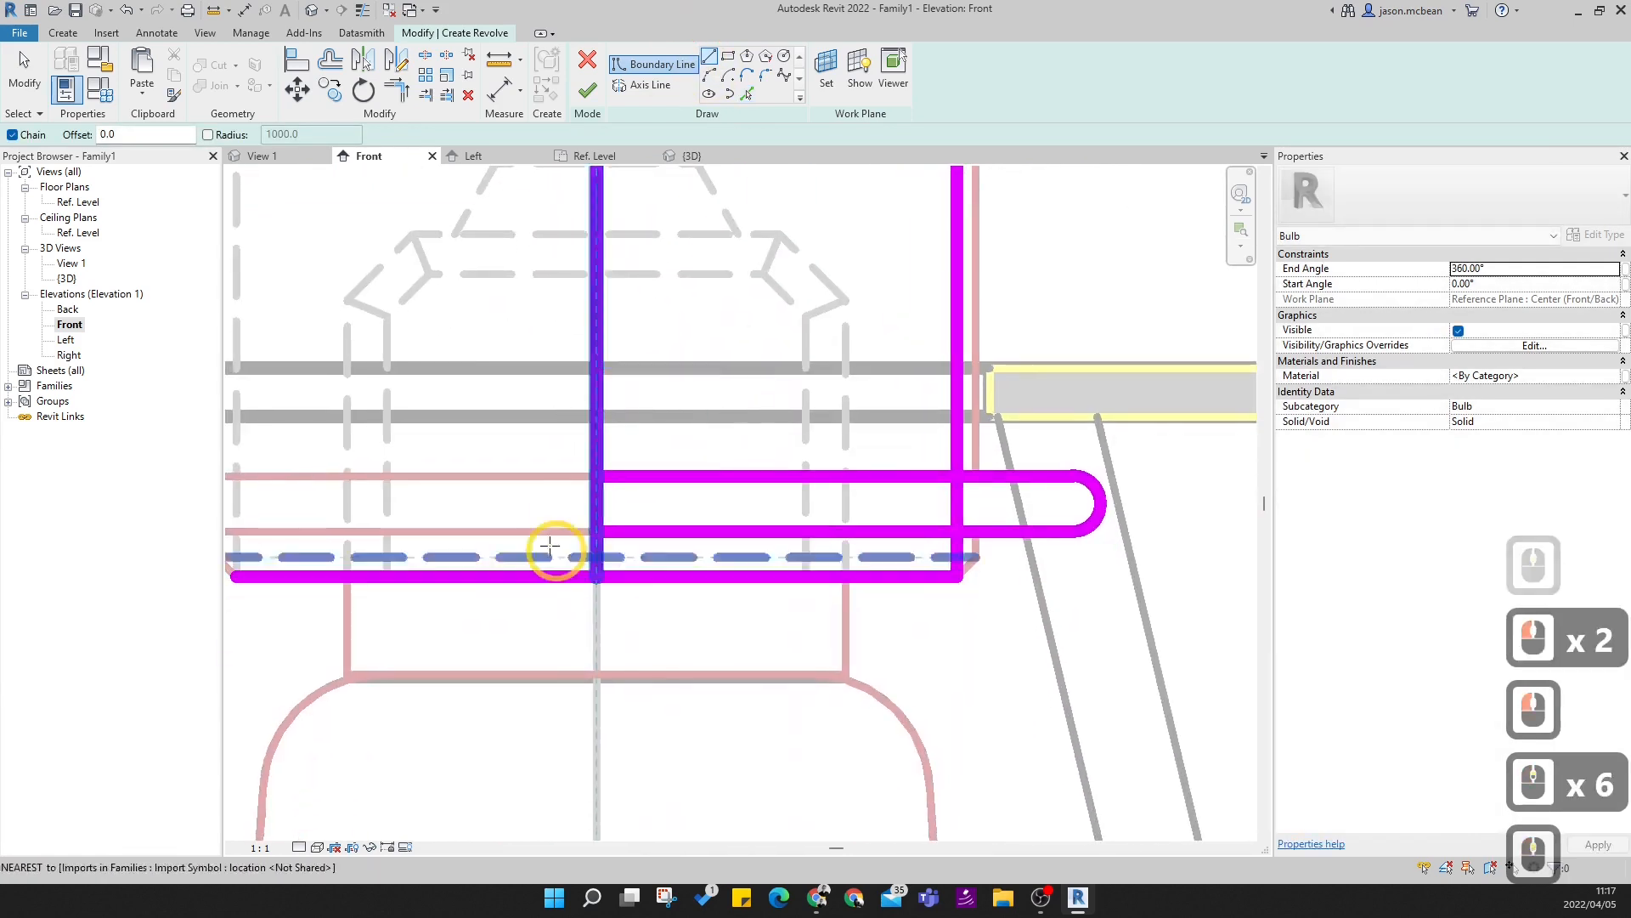
pyautogui.click(424, 95)
pyautogui.press('t')
pyautogui.press('r')
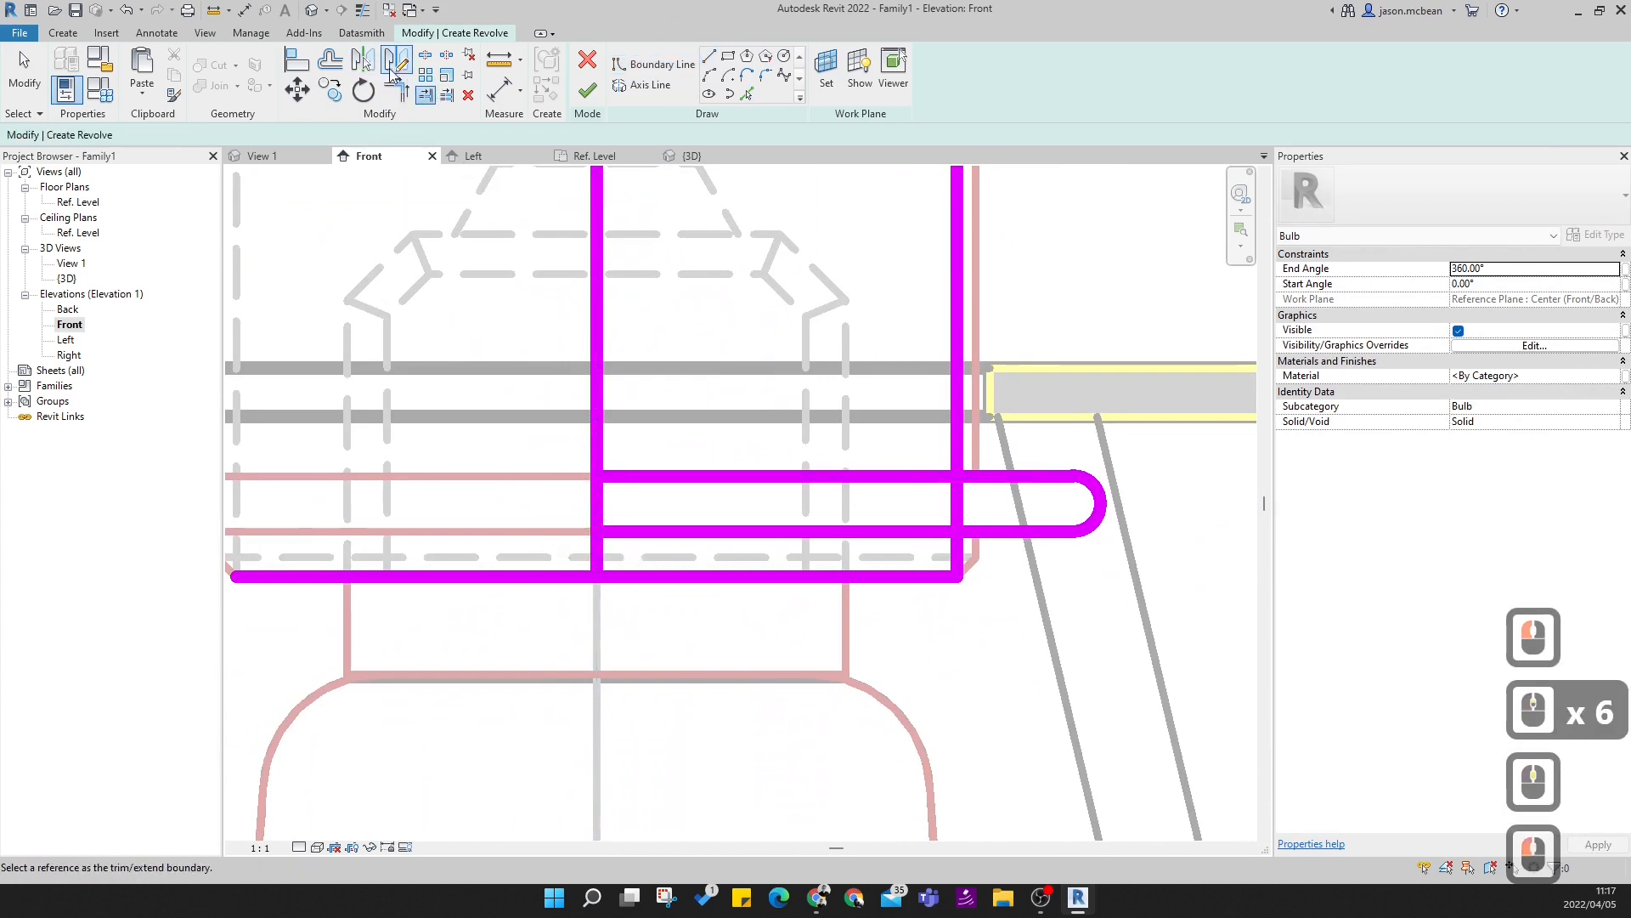
pyautogui.click(599, 552)
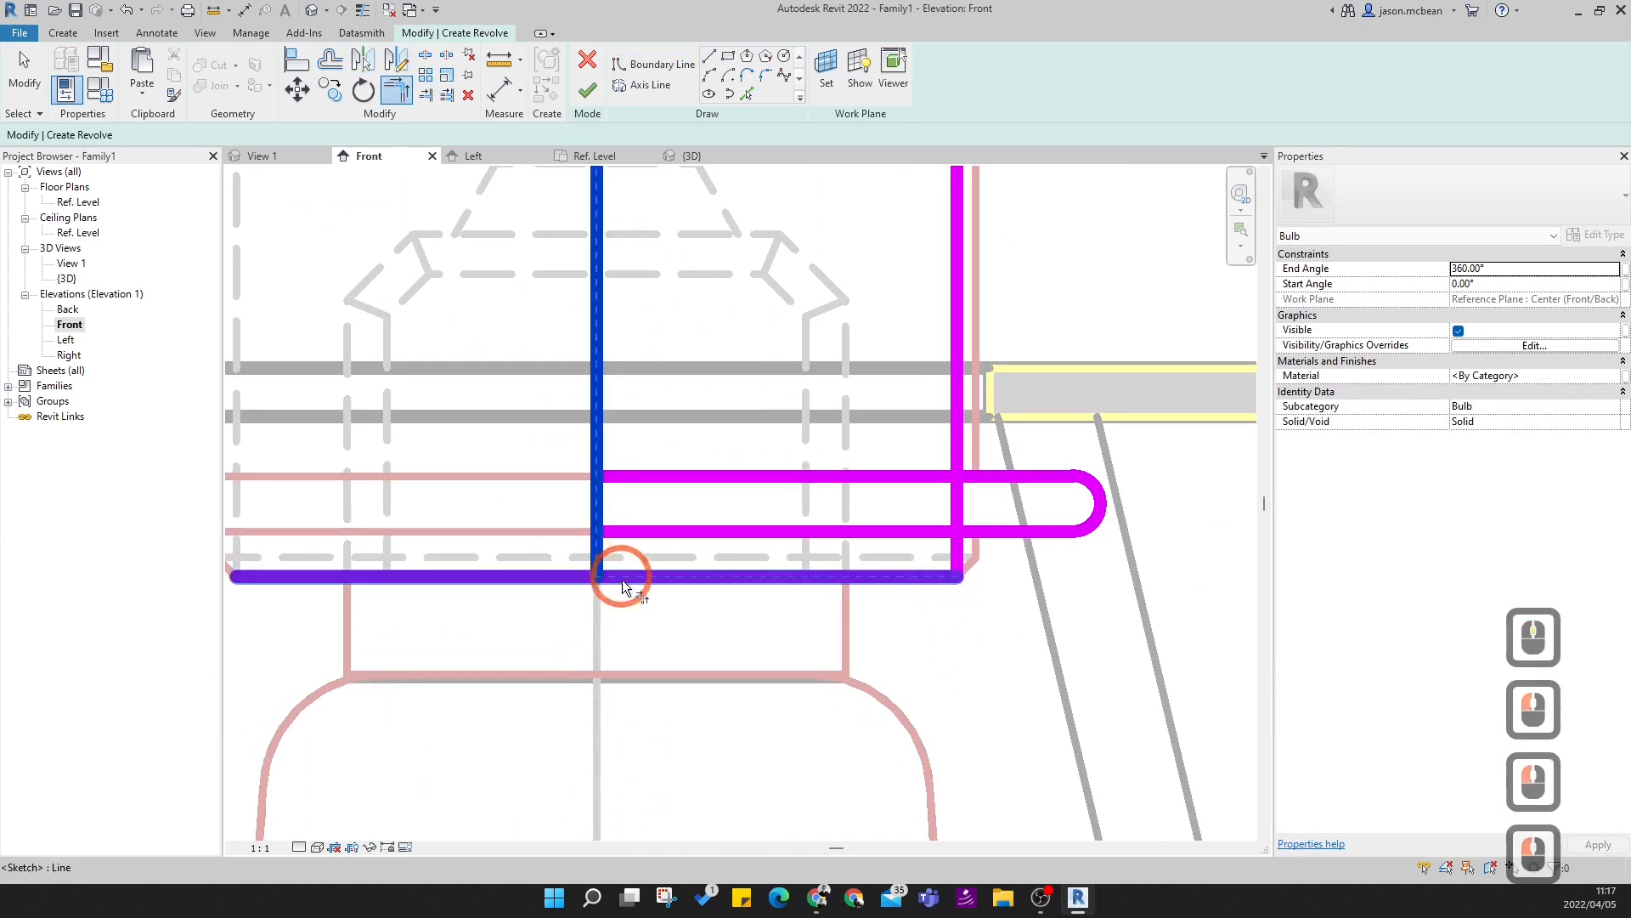
pyautogui.click(620, 575)
pyautogui.scroll(5, 1093, 557)
pyautogui.click(829, 545)
pyautogui.click(849, 503)
pyautogui.hotkey('ctrl', 'z')
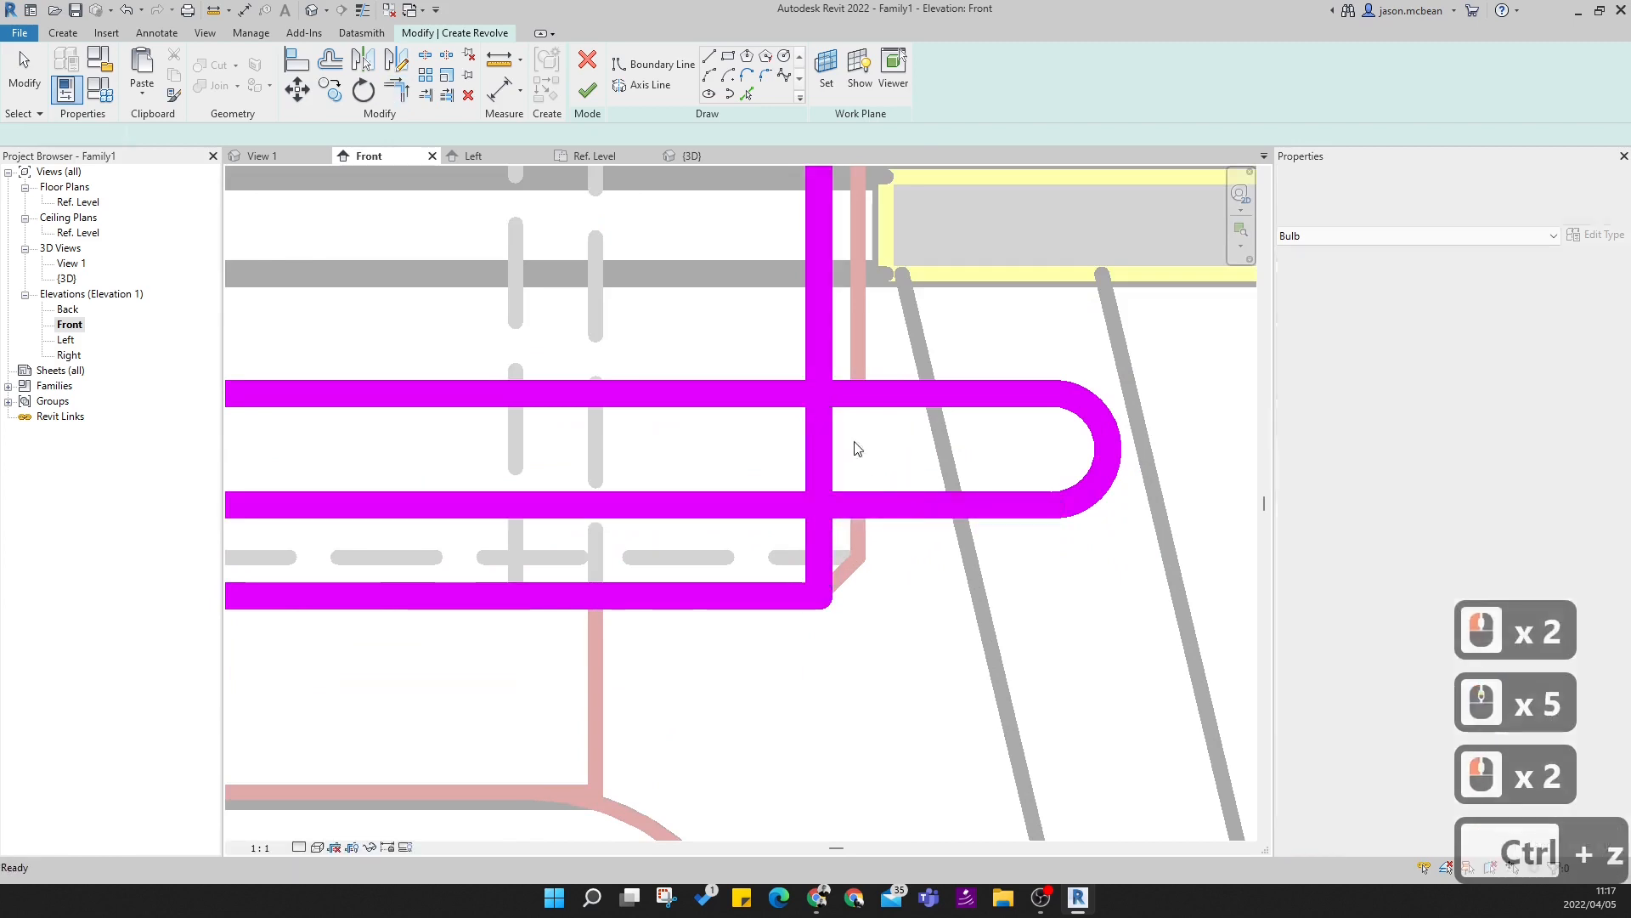
# - Split the body's vertical line within the lower ring and trim both pieces to corners with the ring's lower and upper edges
pyautogui.click(424, 56)
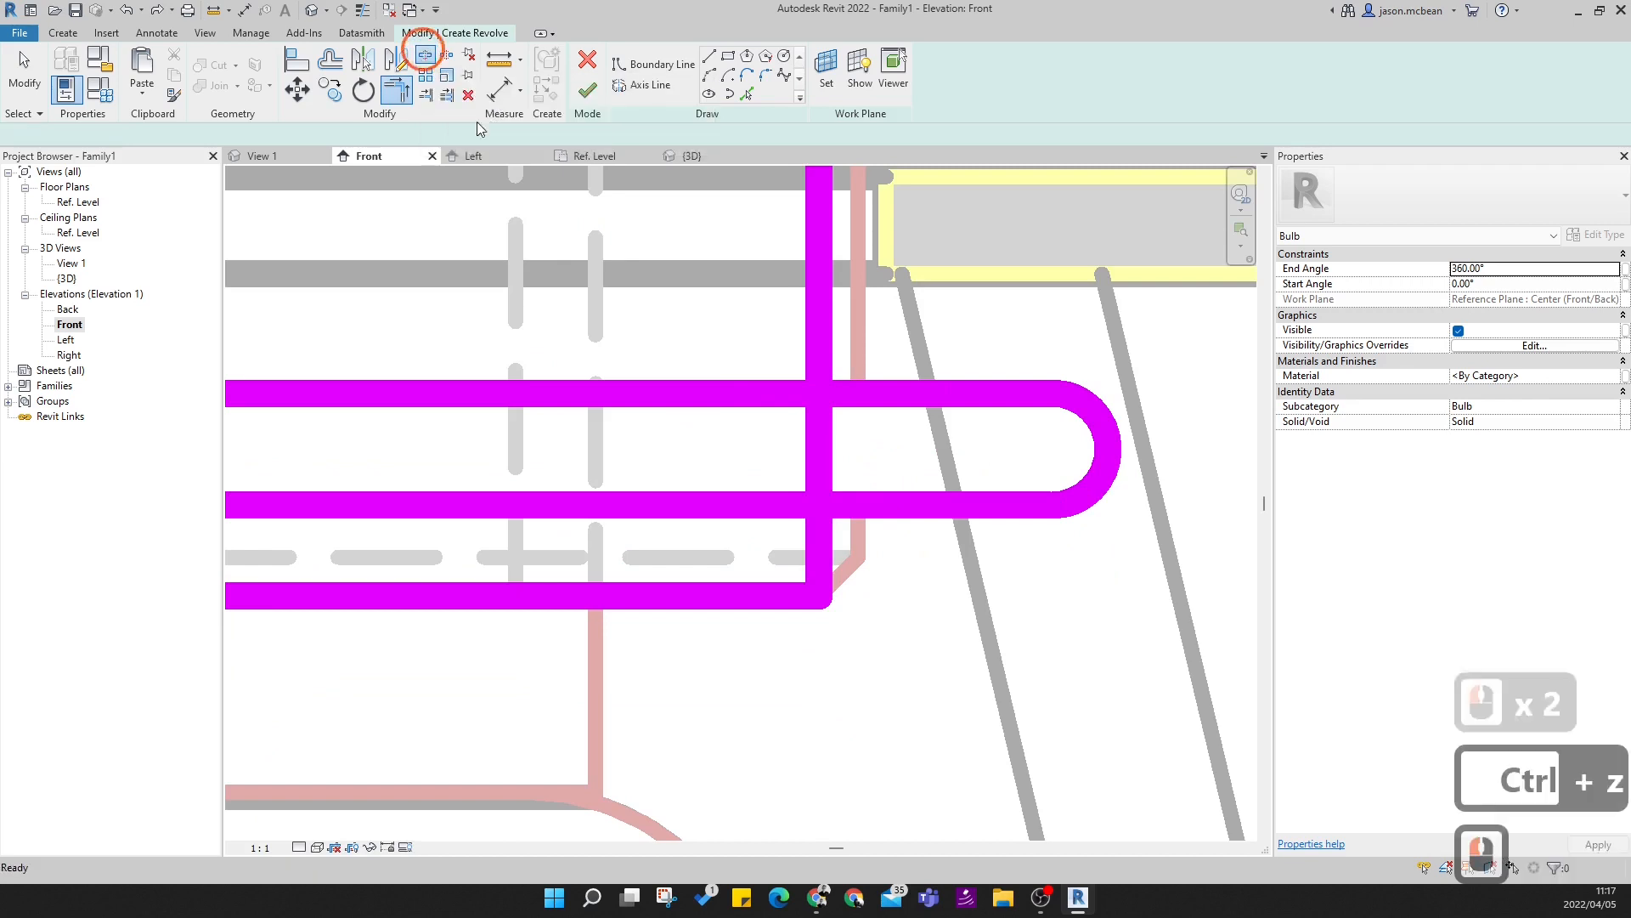
pyautogui.click(820, 456)
pyautogui.click(397, 89)
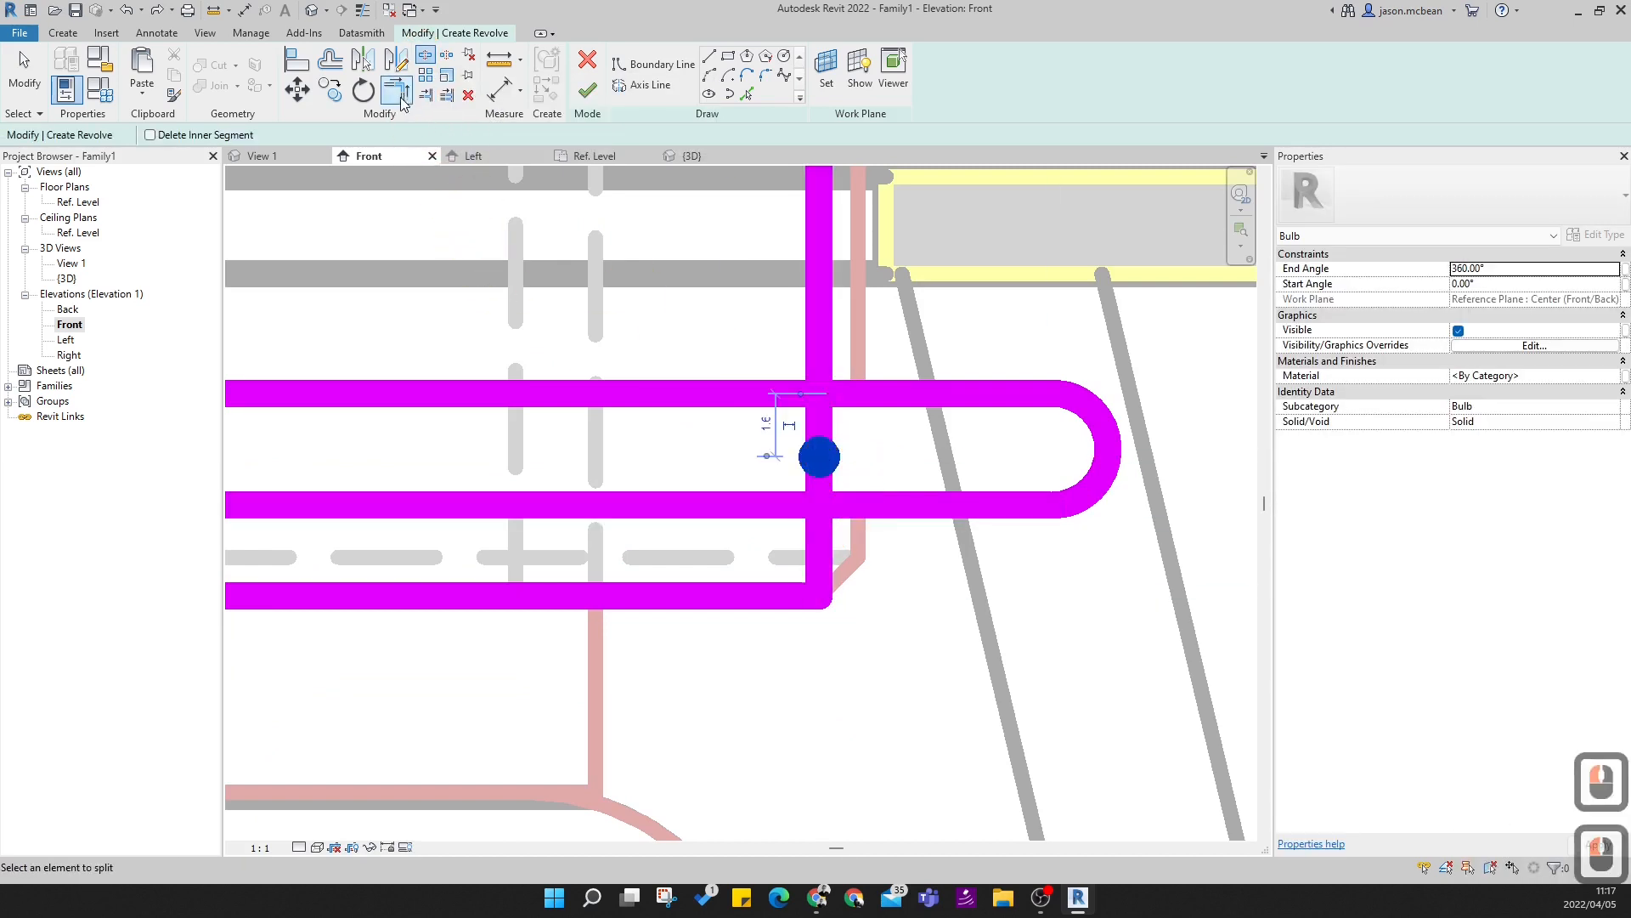
pyautogui.click(817, 541)
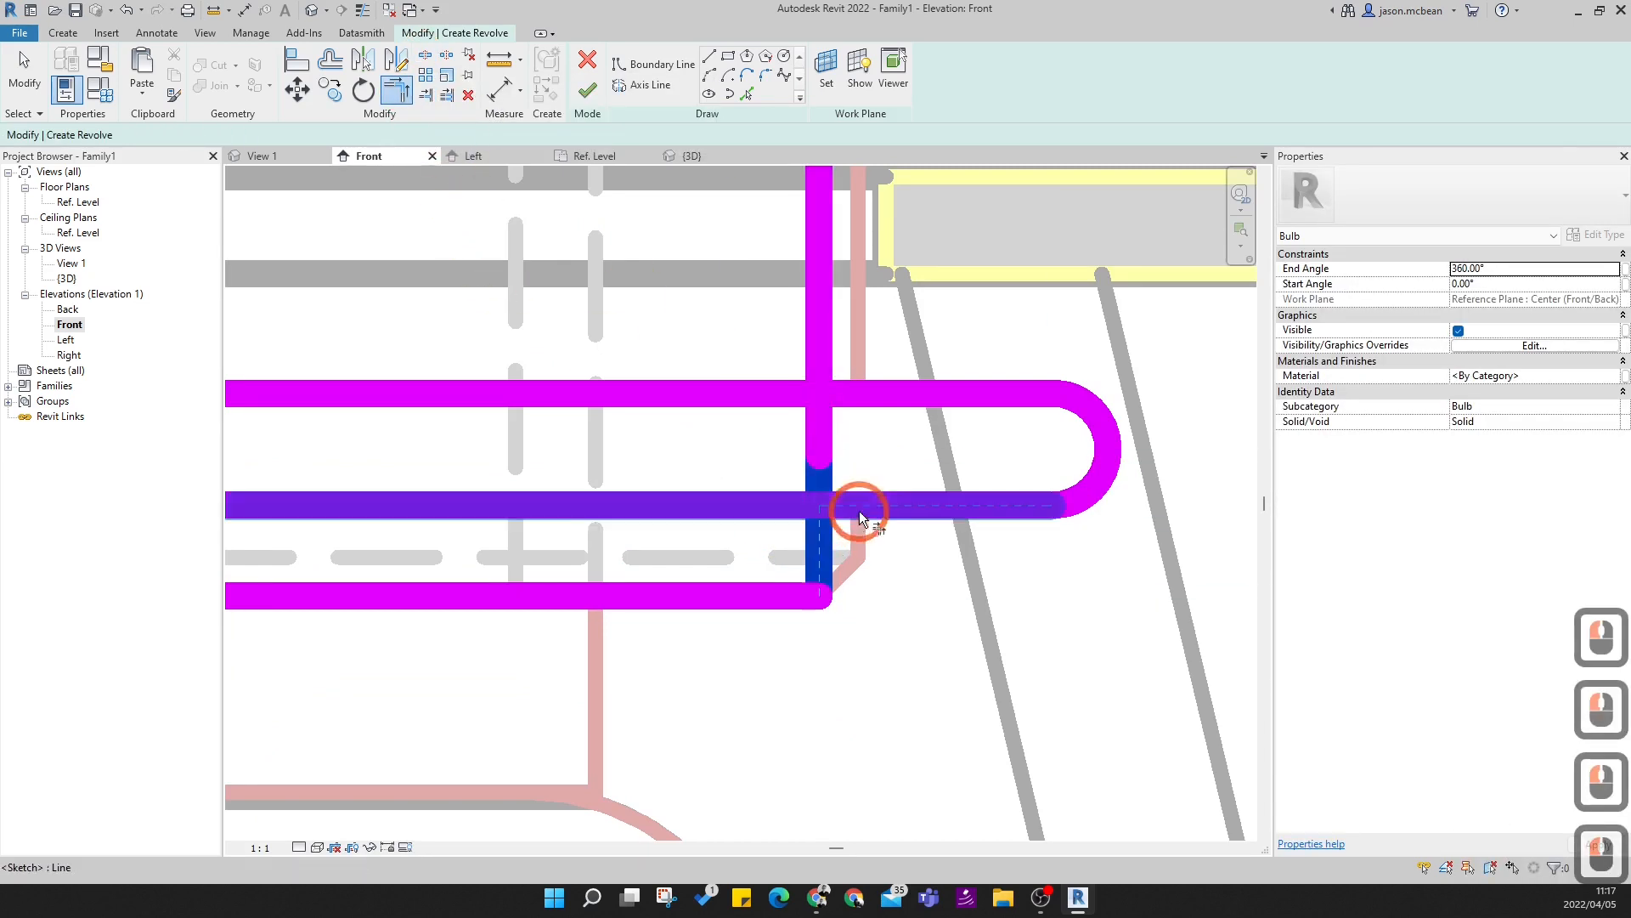
pyautogui.click(859, 510)
pyautogui.click(860, 390)
pyautogui.click(827, 347)
# - Trim the upper ring's lower edge and the fitting body's vertical line to a corner beneath the rounded end
pyautogui.scroll(-6, 904, 582)
pyautogui.moveTo(916, 421); pyautogui.dragTo(935, 813, button='middle')
pyautogui.scroll(4, 911, 207)
pyautogui.scroll(4, 892, 448)
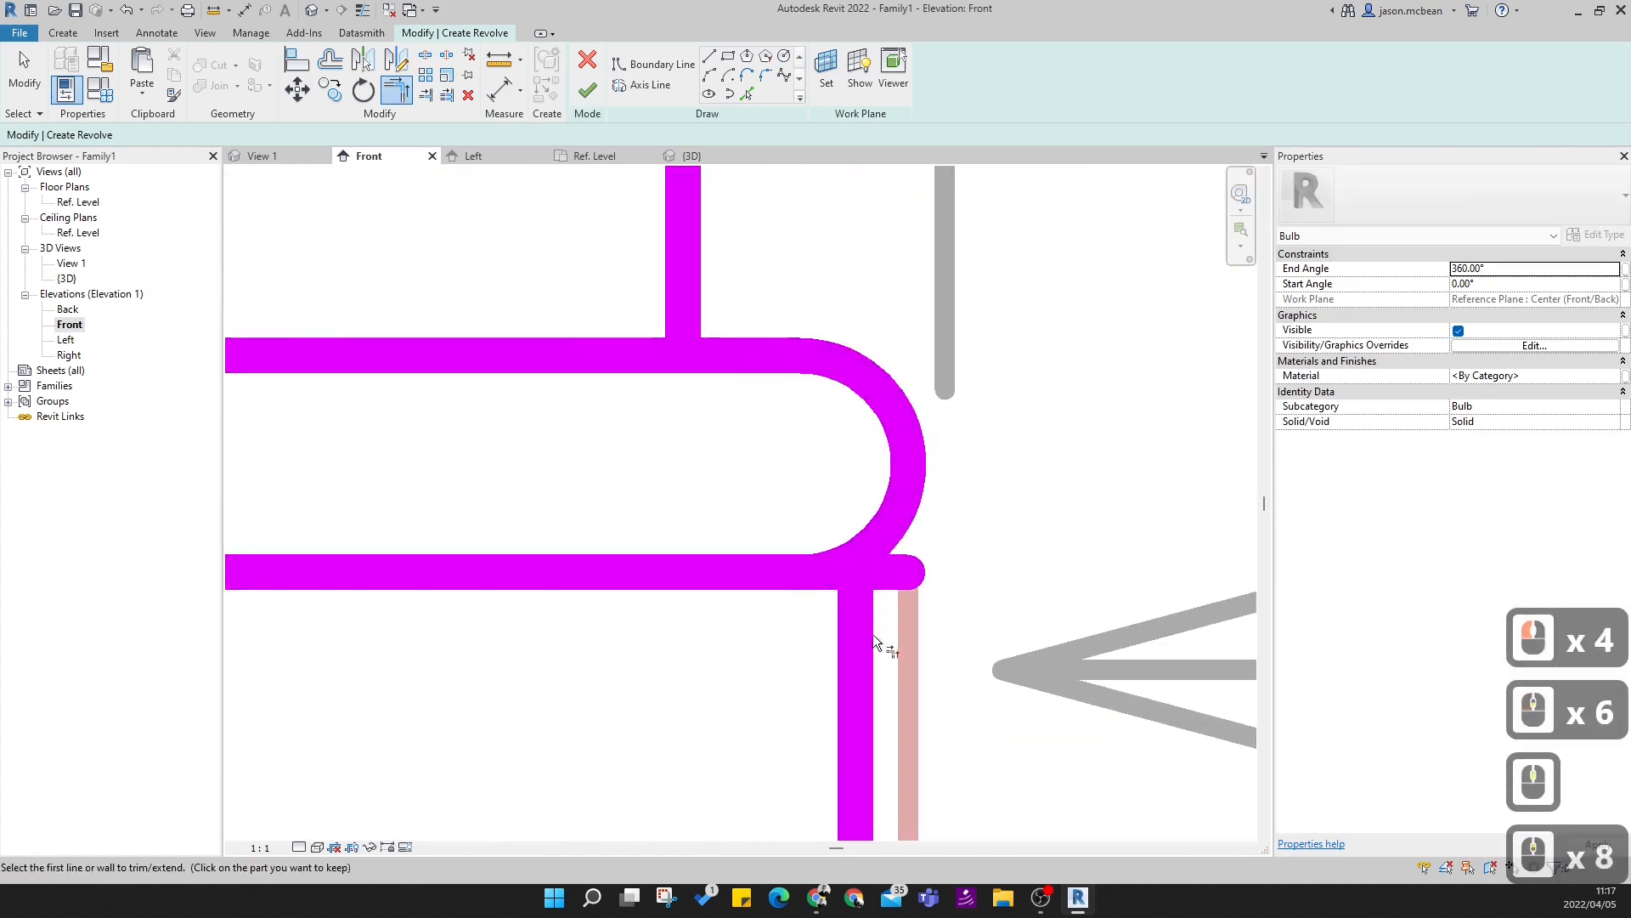
pyautogui.click(820, 571)
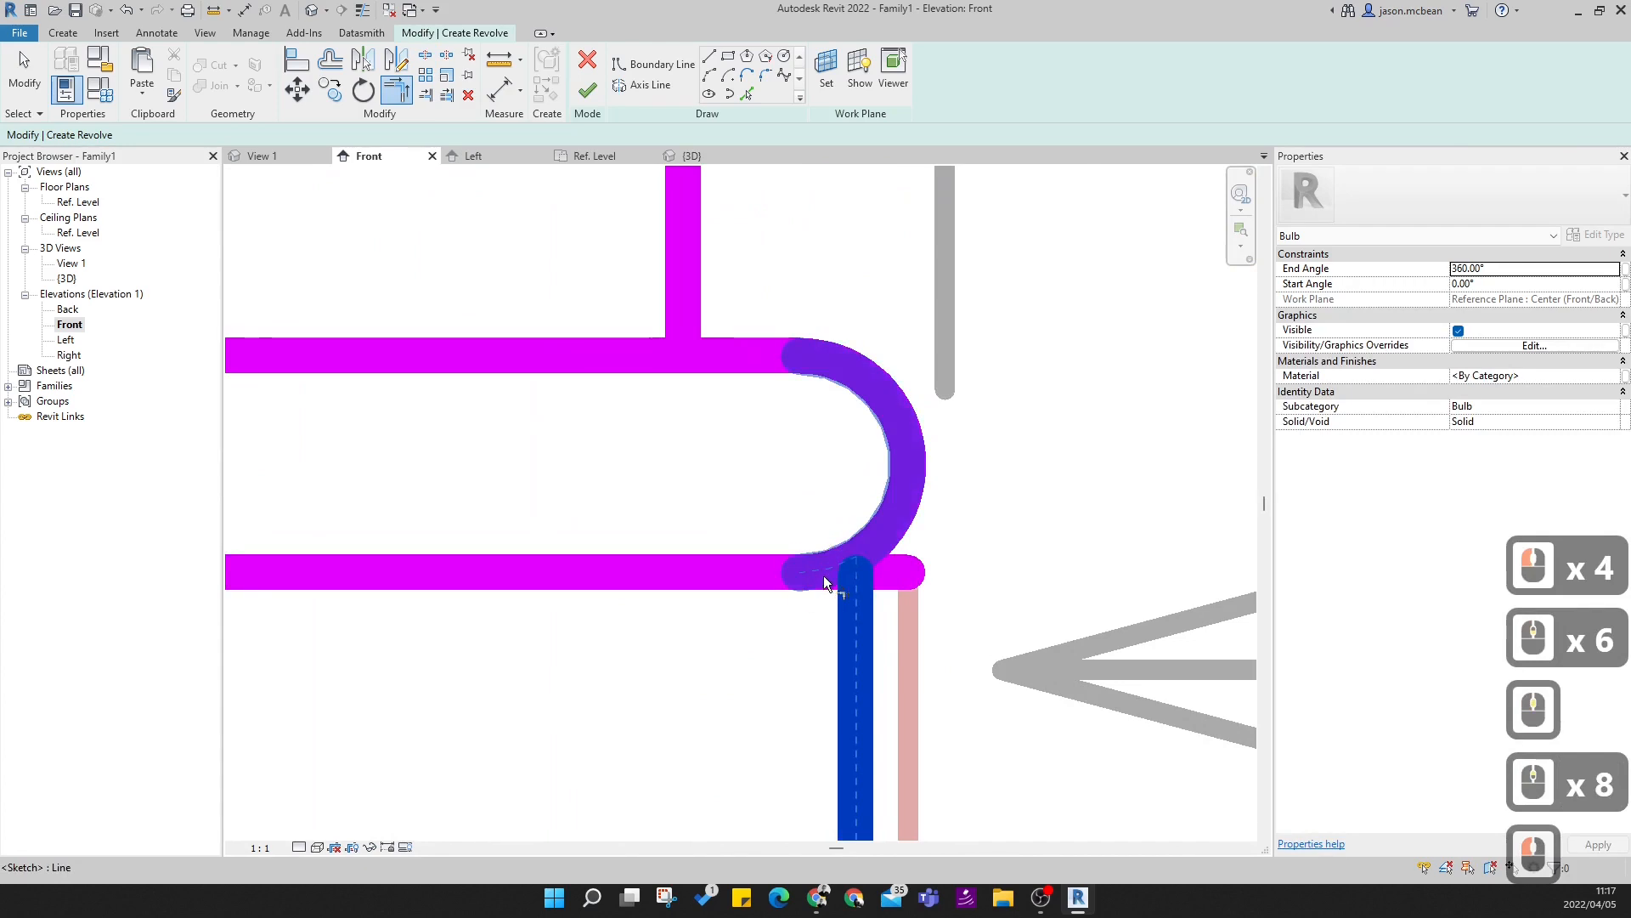
pyautogui.click(826, 579)
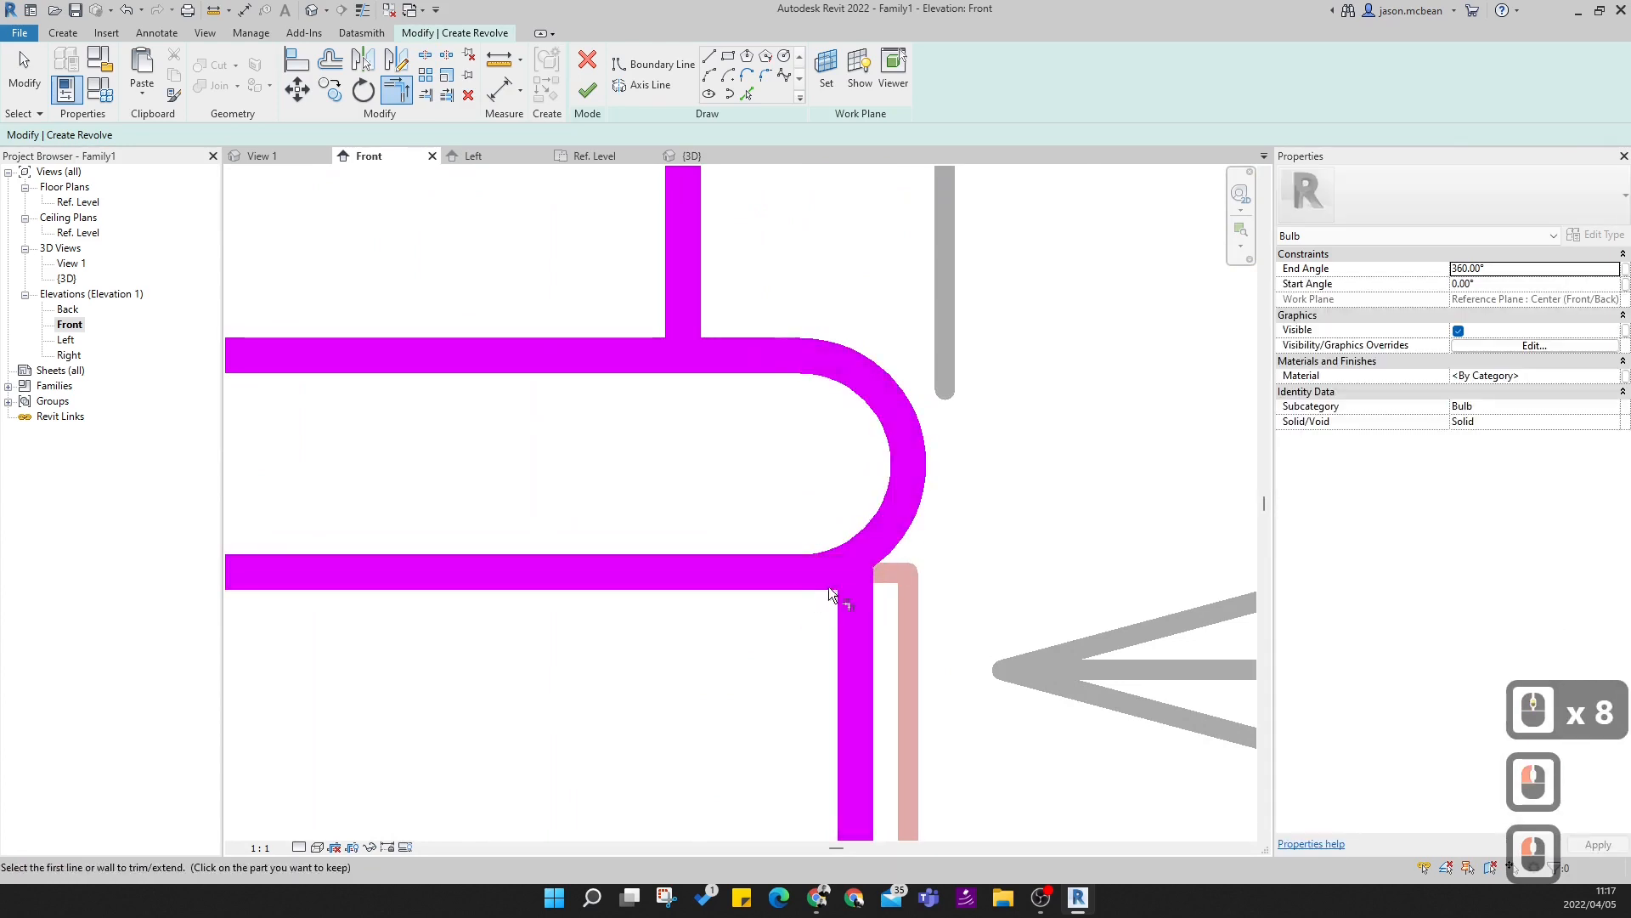
pyautogui.click(829, 579)
pyautogui.click(888, 544)
# - Trim the upper ring's top edge and the vertical line above it to a corner, keeping the outer part
pyautogui.scroll(-6, 1035, 513)
pyautogui.scroll(-3, 934, 425)
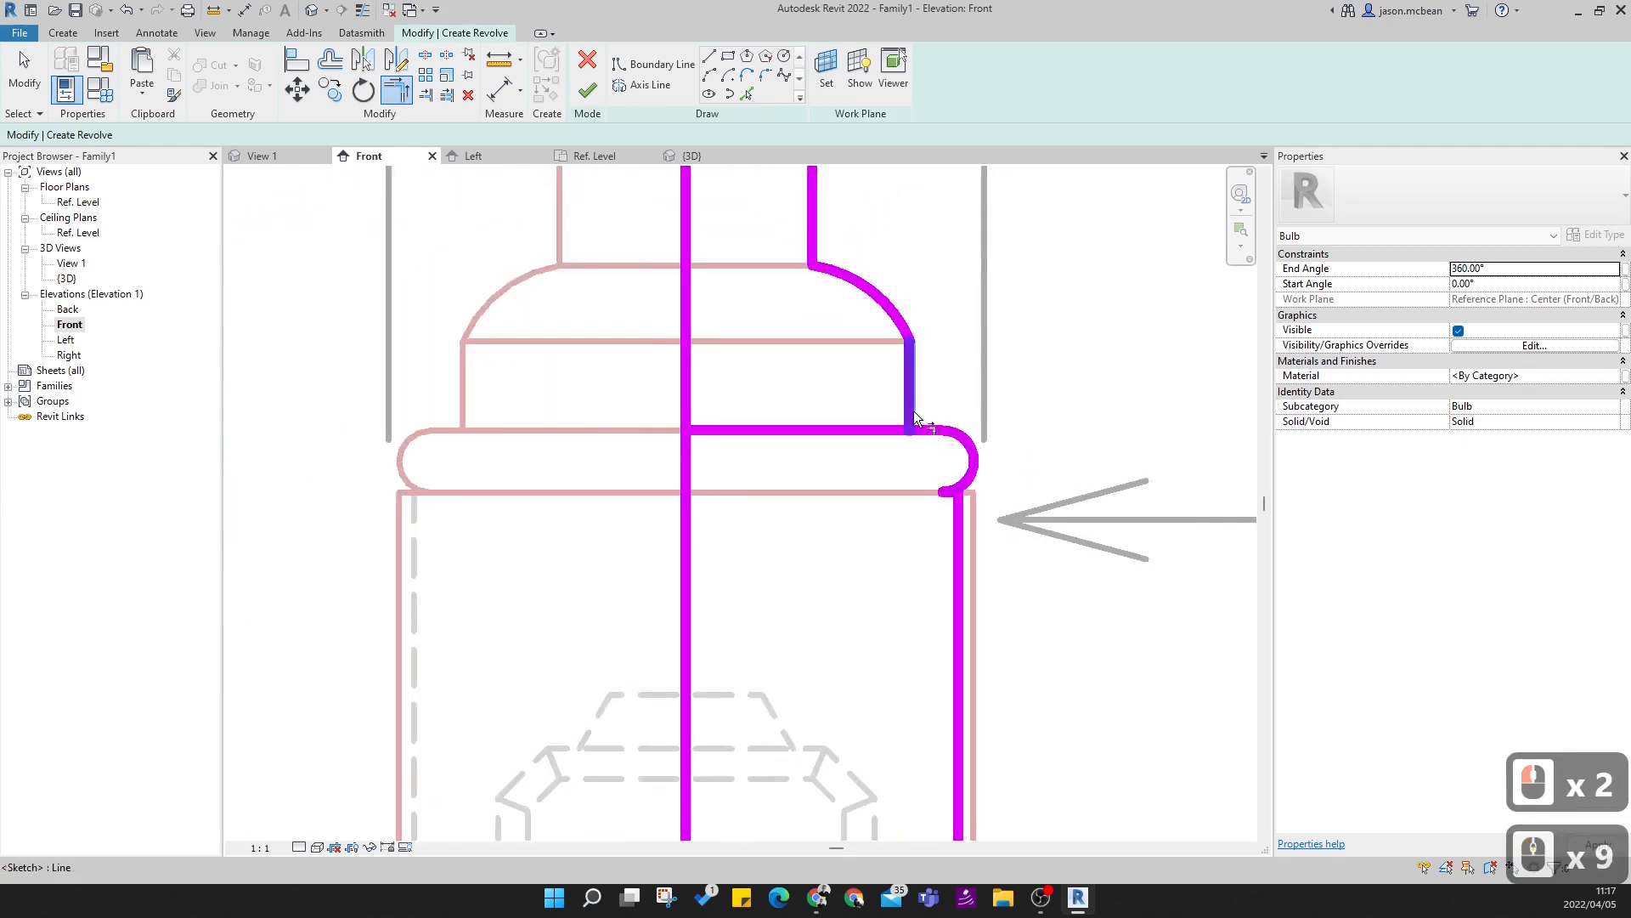
pyautogui.scroll(5, 918, 417)
pyautogui.click(931, 455)
pyautogui.click(910, 410)
pyautogui.scroll(-11, 965, 468)
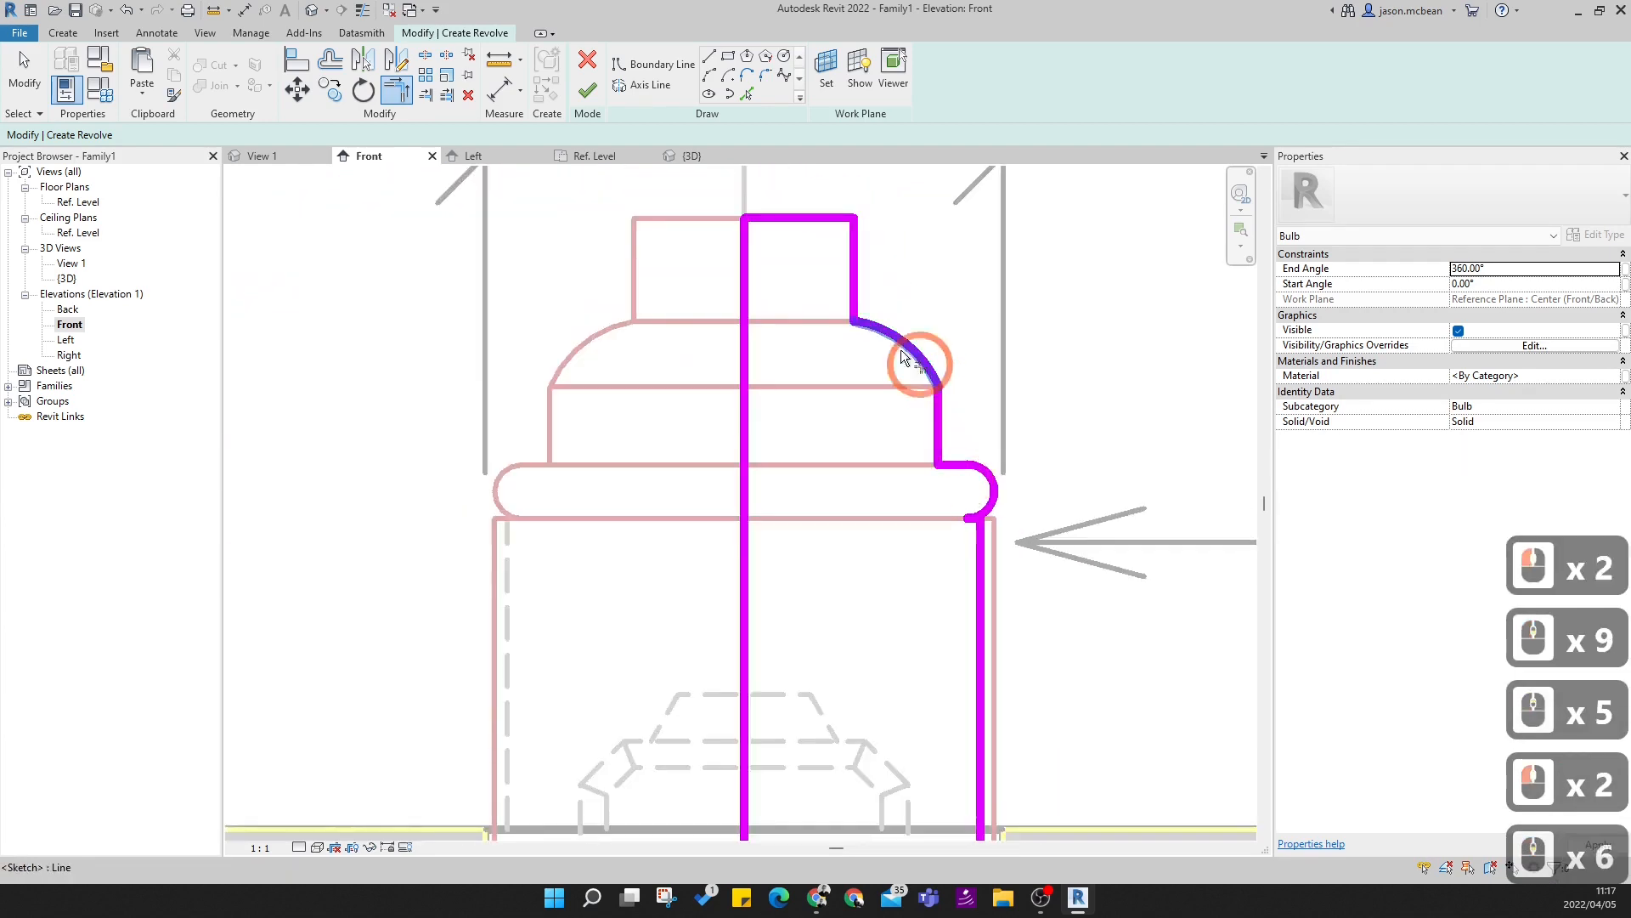
pyautogui.press('Escape')
pyautogui.press('Escape')
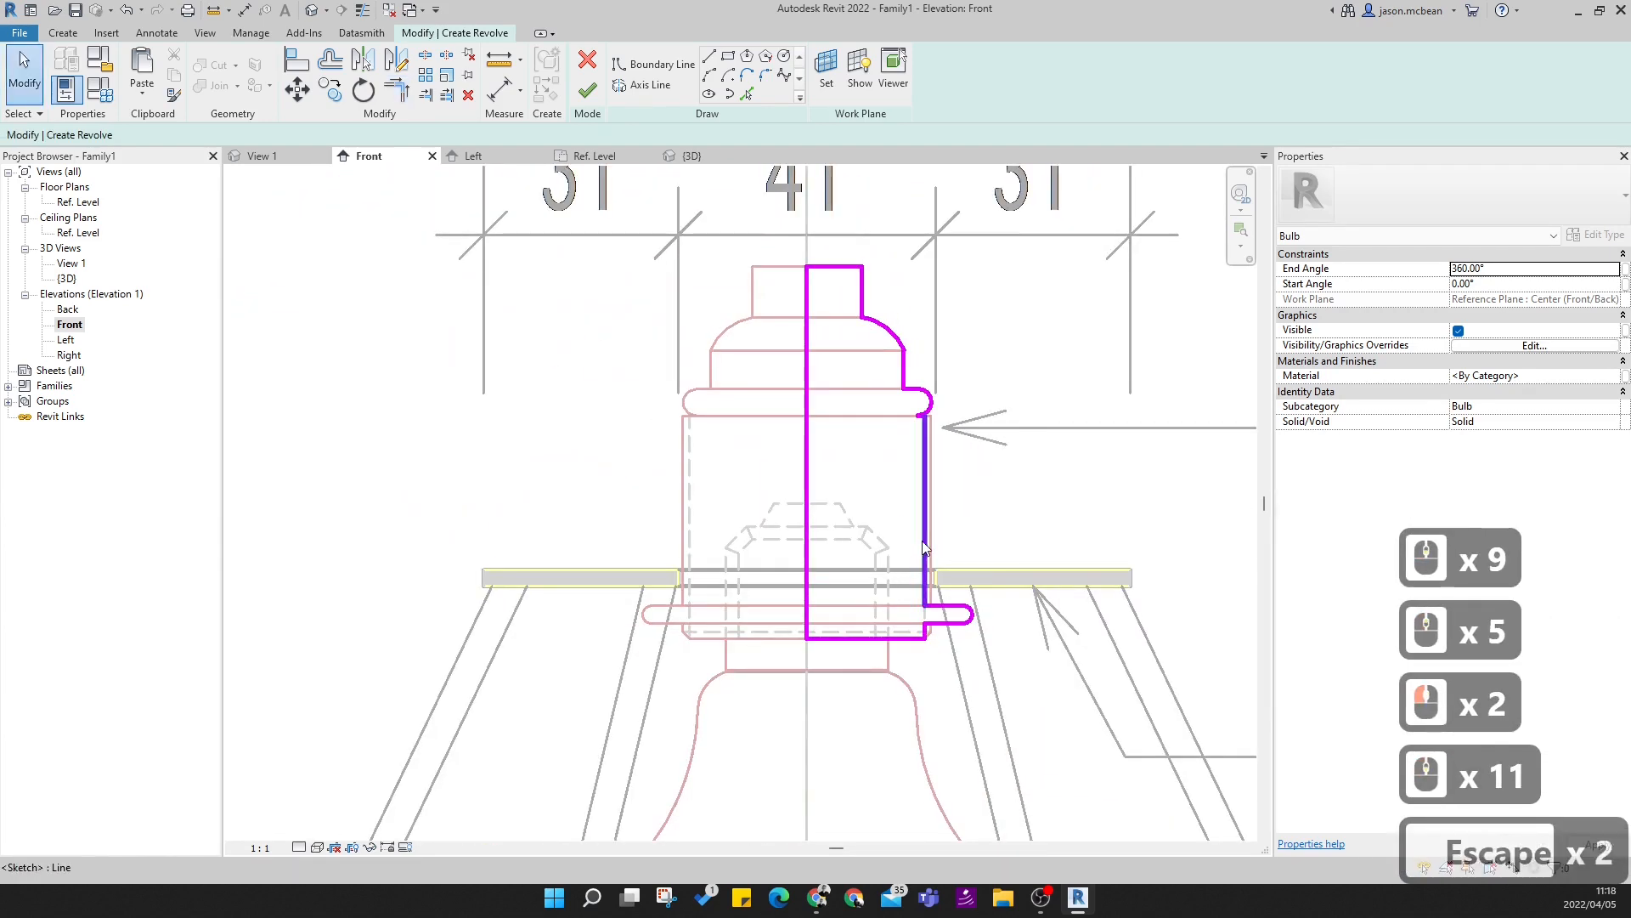
# - Chain-select the fitting profile and examine where the upper ring's arc, lower edge and body line meet
pyautogui.press('Tab')
pyautogui.click(925, 547)
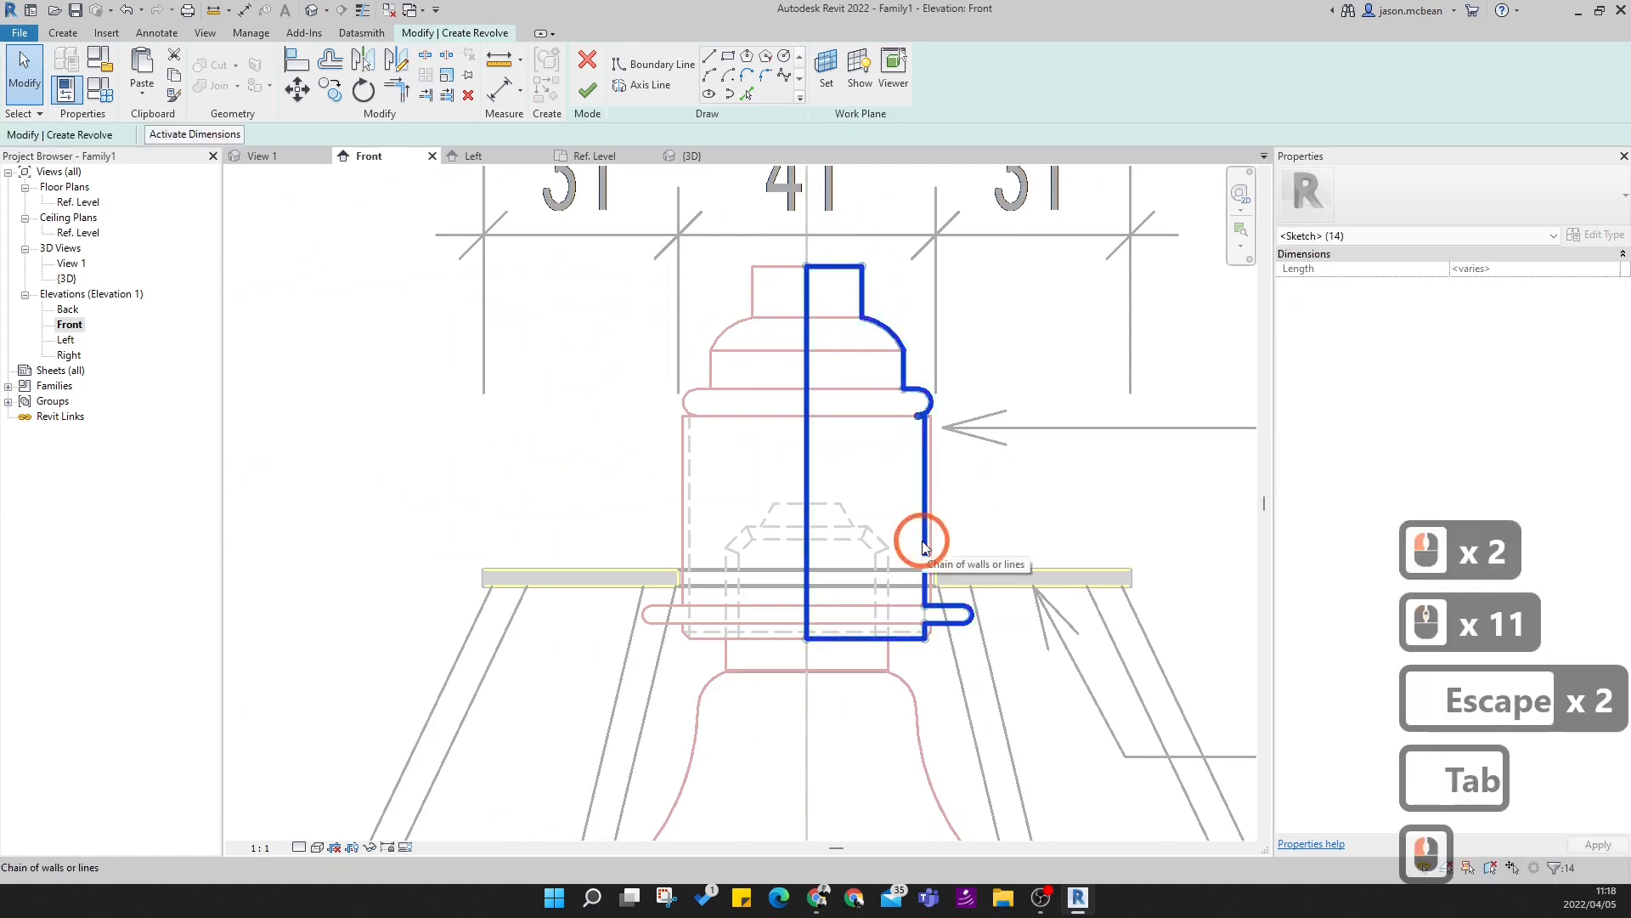
pyautogui.scroll(7, 968, 359)
pyautogui.scroll(18, 969, 359)
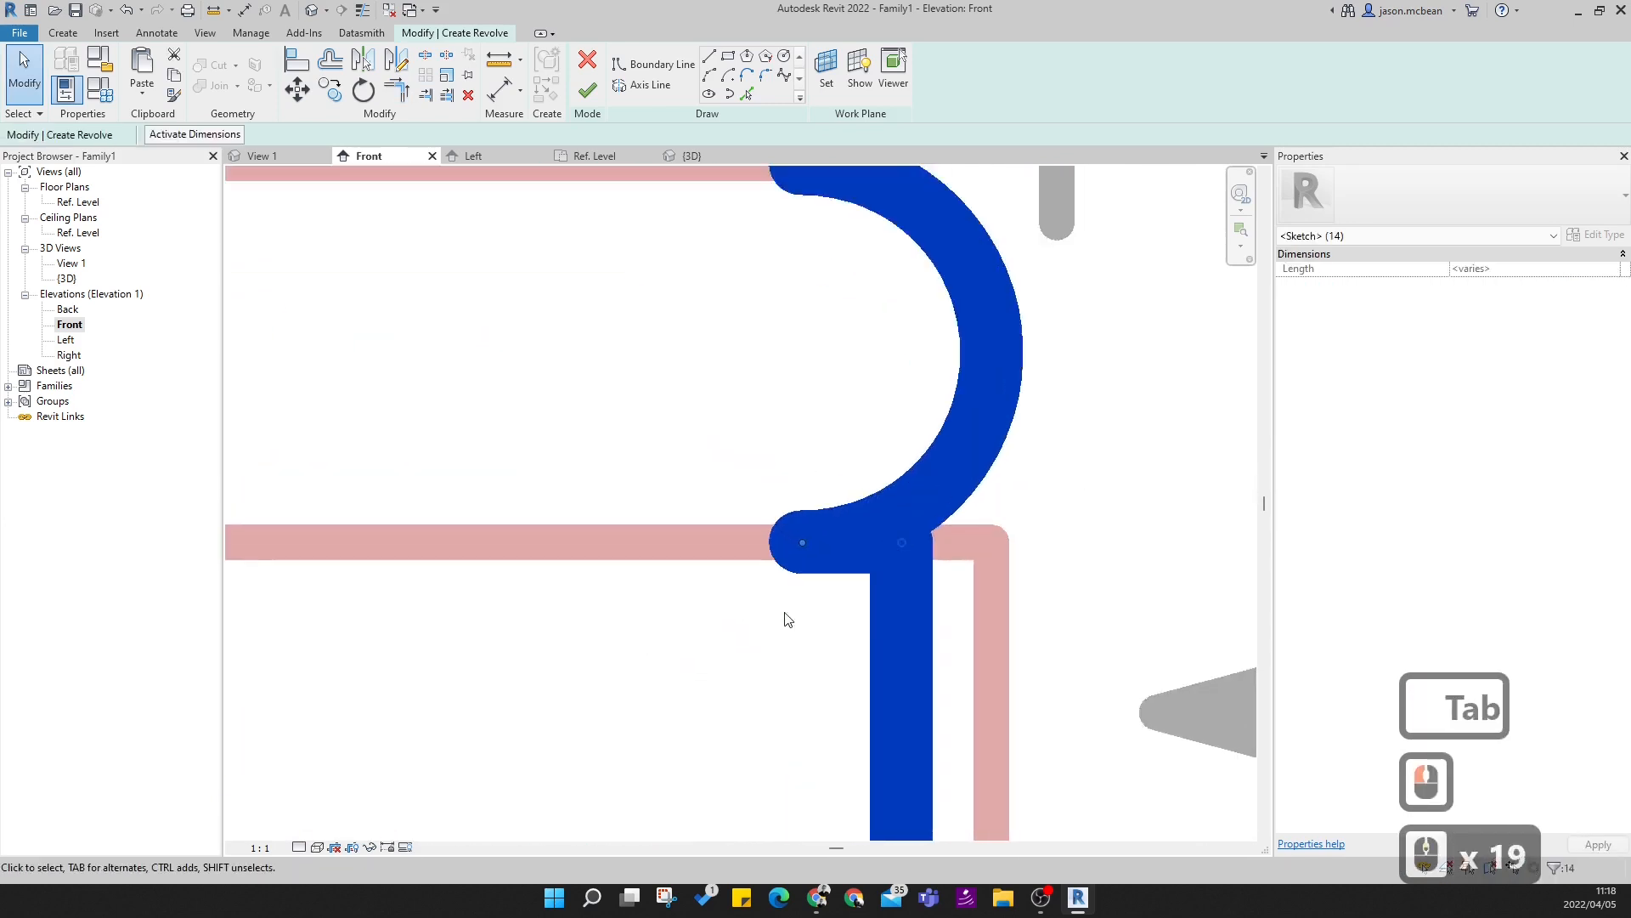
pyautogui.scroll(-7, 821, 478)
pyautogui.press('Escape')
pyautogui.scroll(-3, 921, 535)
pyautogui.press('Escape')
pyautogui.moveTo(912, 557); pyautogui.dragTo(939, 558)
pyautogui.scroll(3, 963, 447)
pyautogui.press('Escape')
pyautogui.click(949, 427)
pyautogui.press('Escape')
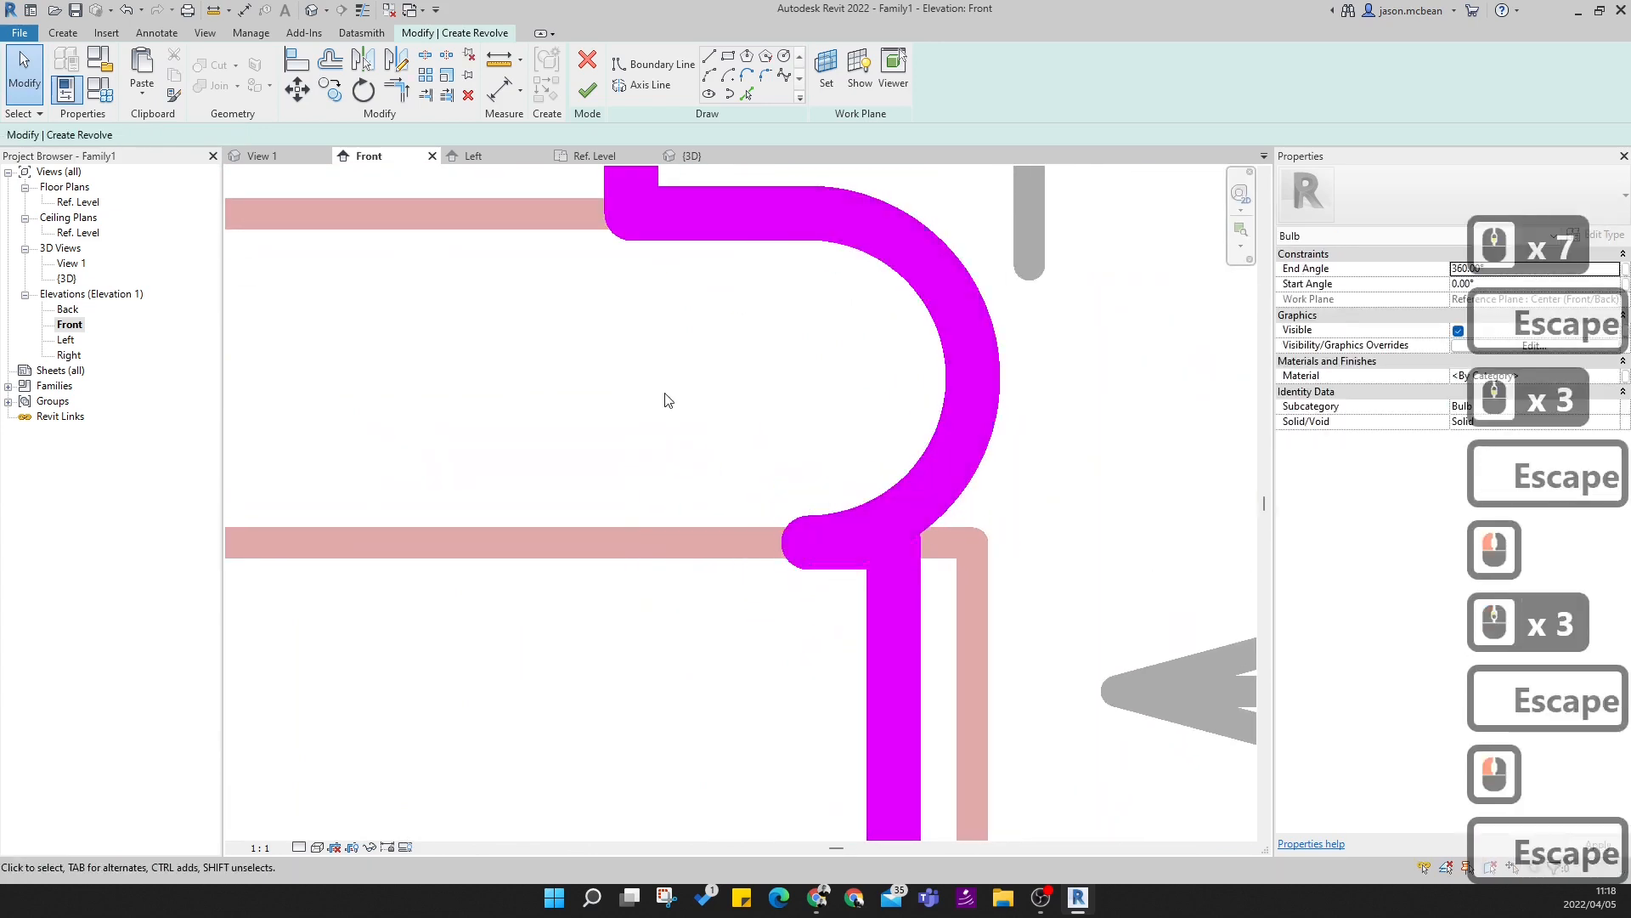
pyautogui.click(398, 88)
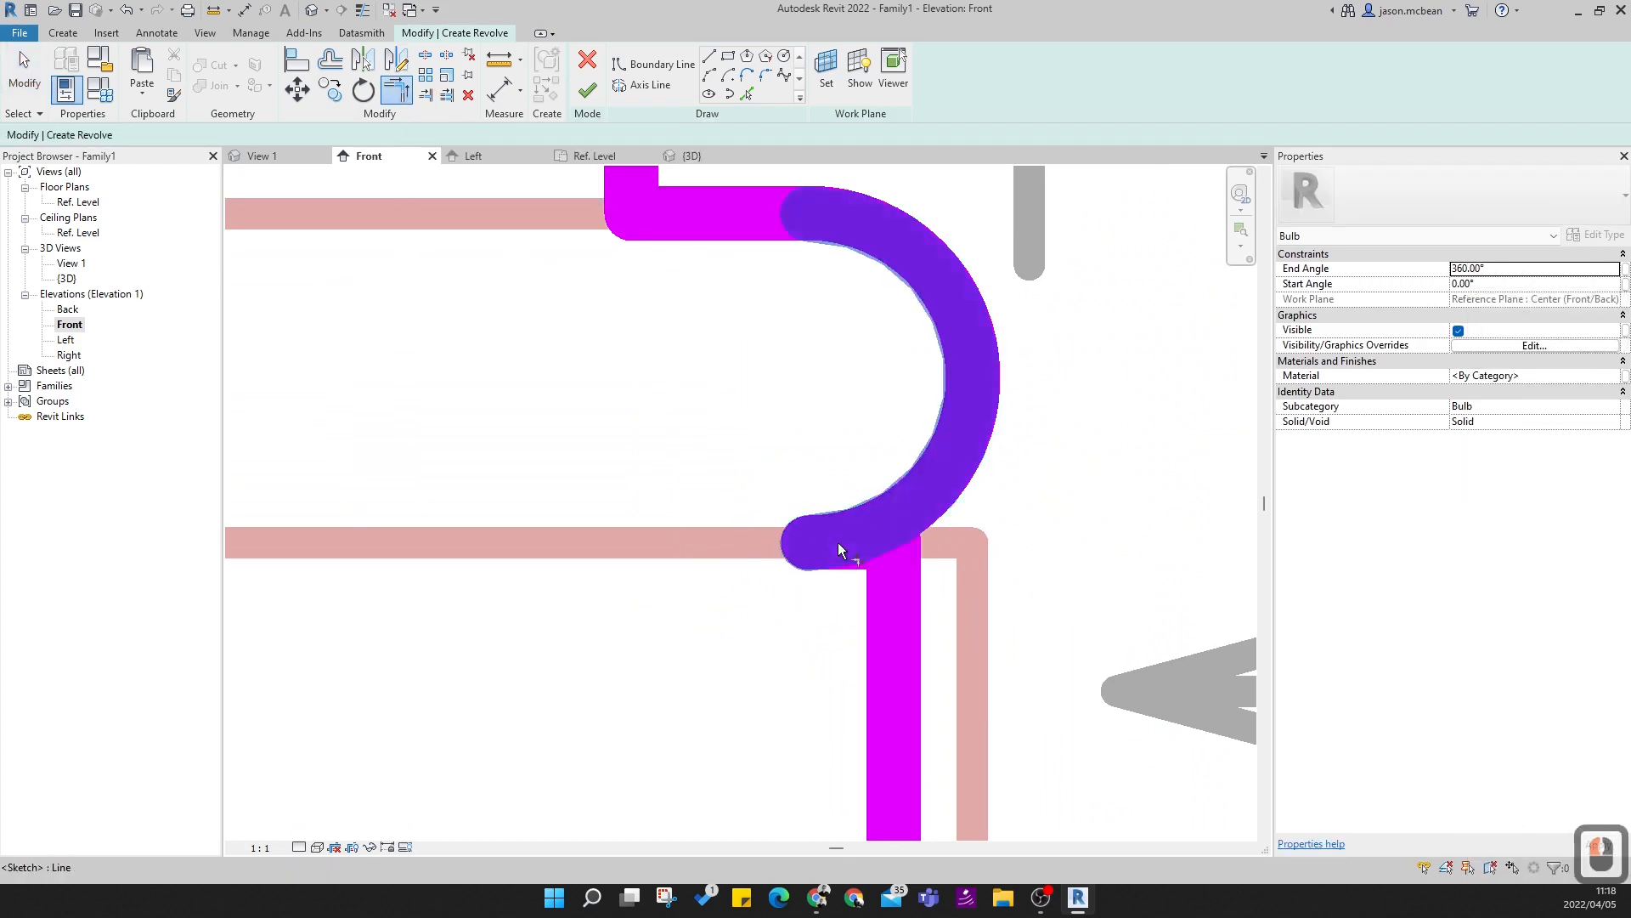
pyautogui.scroll(-6, 905, 472)
pyautogui.press('Escape')
pyautogui.press('Escape')
# - Shorten the upper ring's arc at its lower end to just outside the body line and delete the short leftover edge segment
pyautogui.scroll(-5, 891, 492)
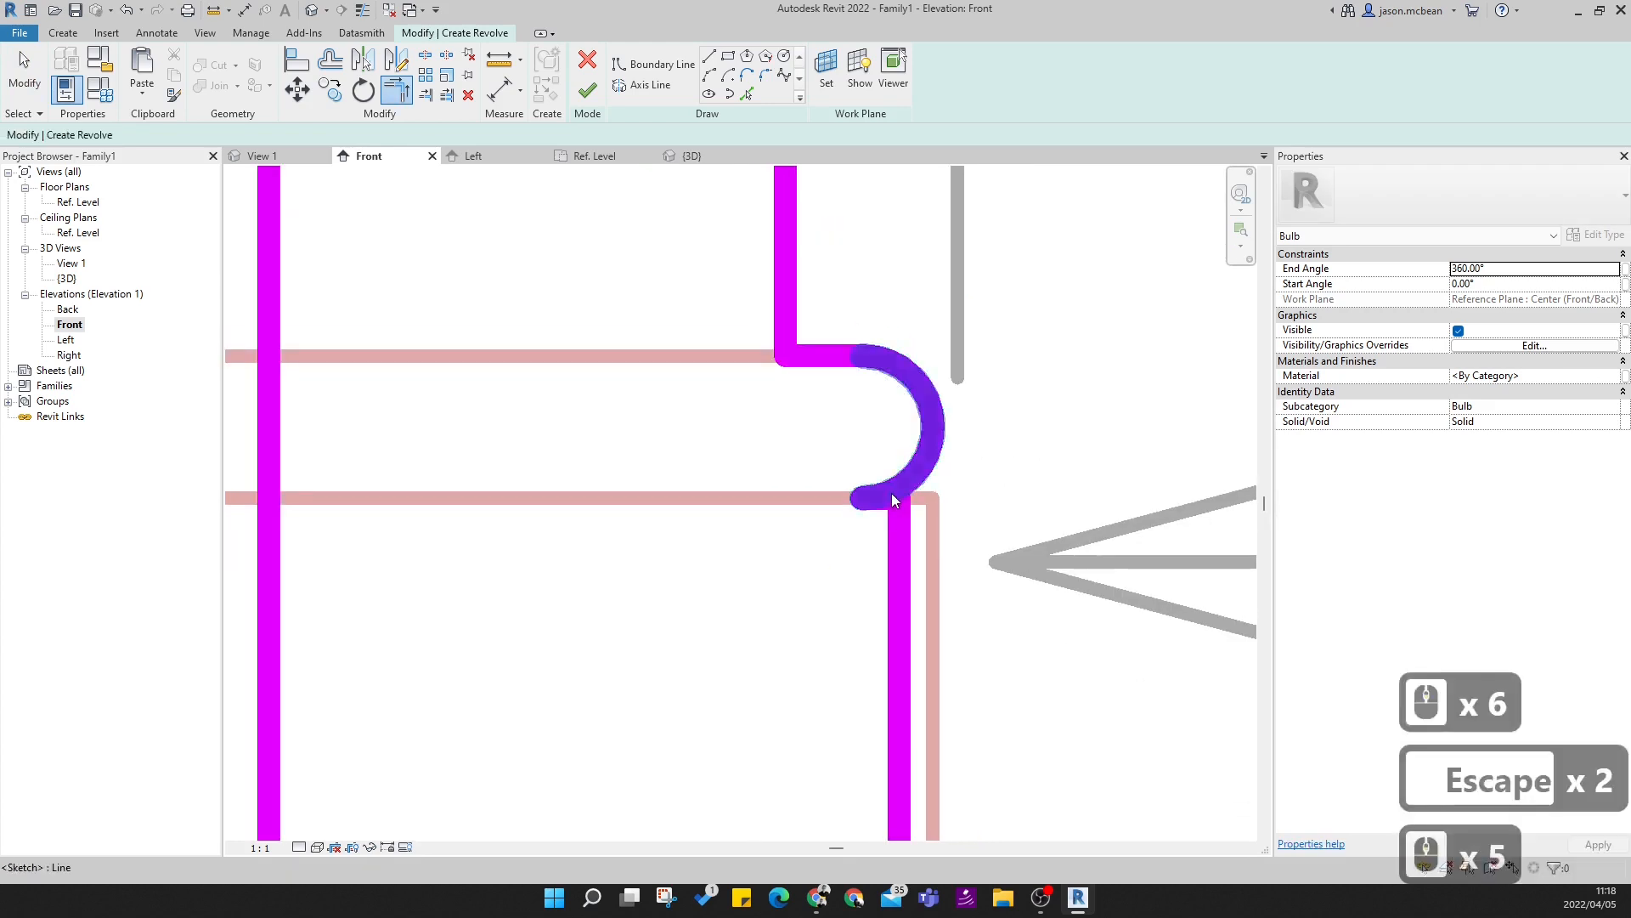
pyautogui.click(884, 466)
pyautogui.scroll(11, 837, 532)
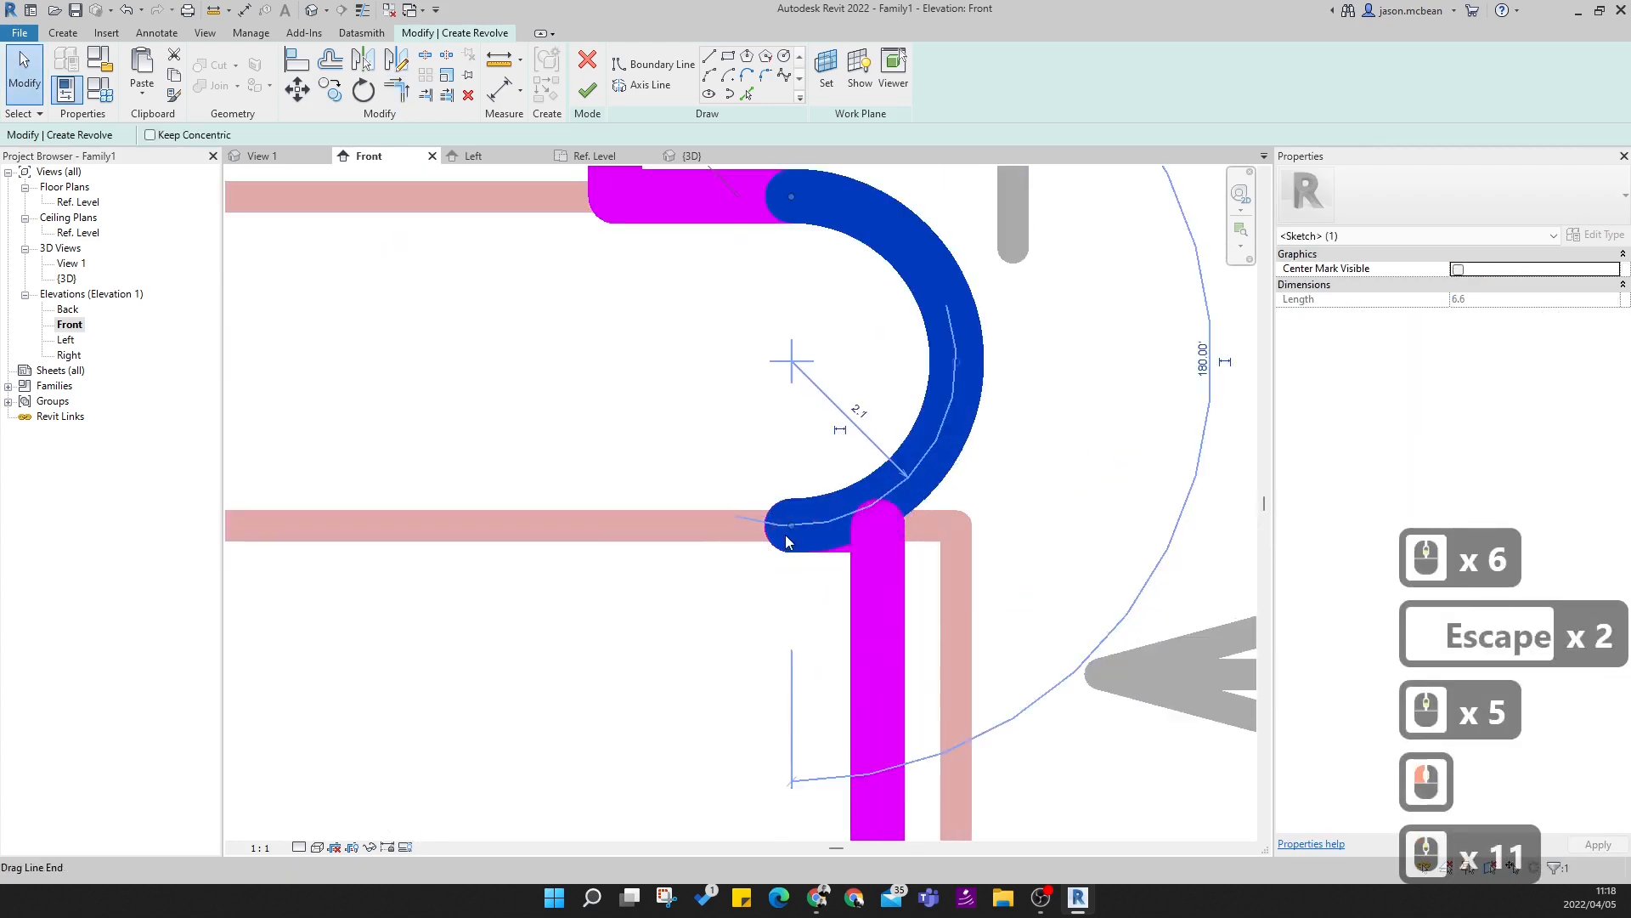
pyautogui.click(929, 508)
pyautogui.press('Escape')
pyautogui.press('Escape')
pyautogui.moveTo(680, 429); pyautogui.dragTo(965, 646)
pyautogui.press('Delete')
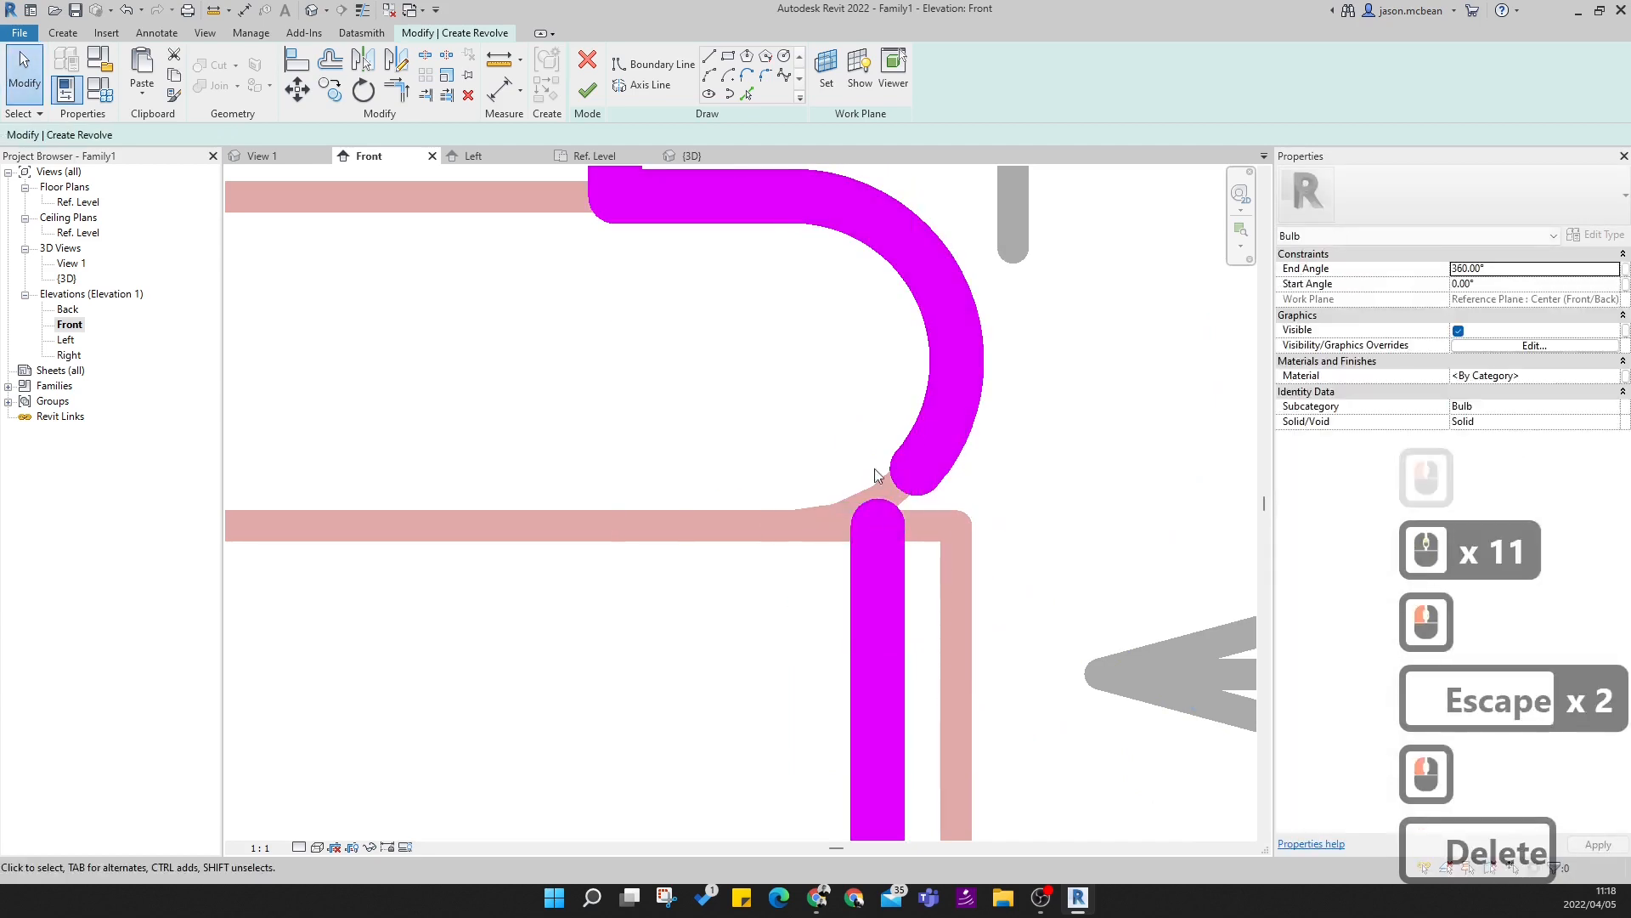
# - Trim the body's vertical line and the upper ring's shortened arc to a corner
pyautogui.scroll(-5, 632, 444)
pyautogui.click(397, 92)
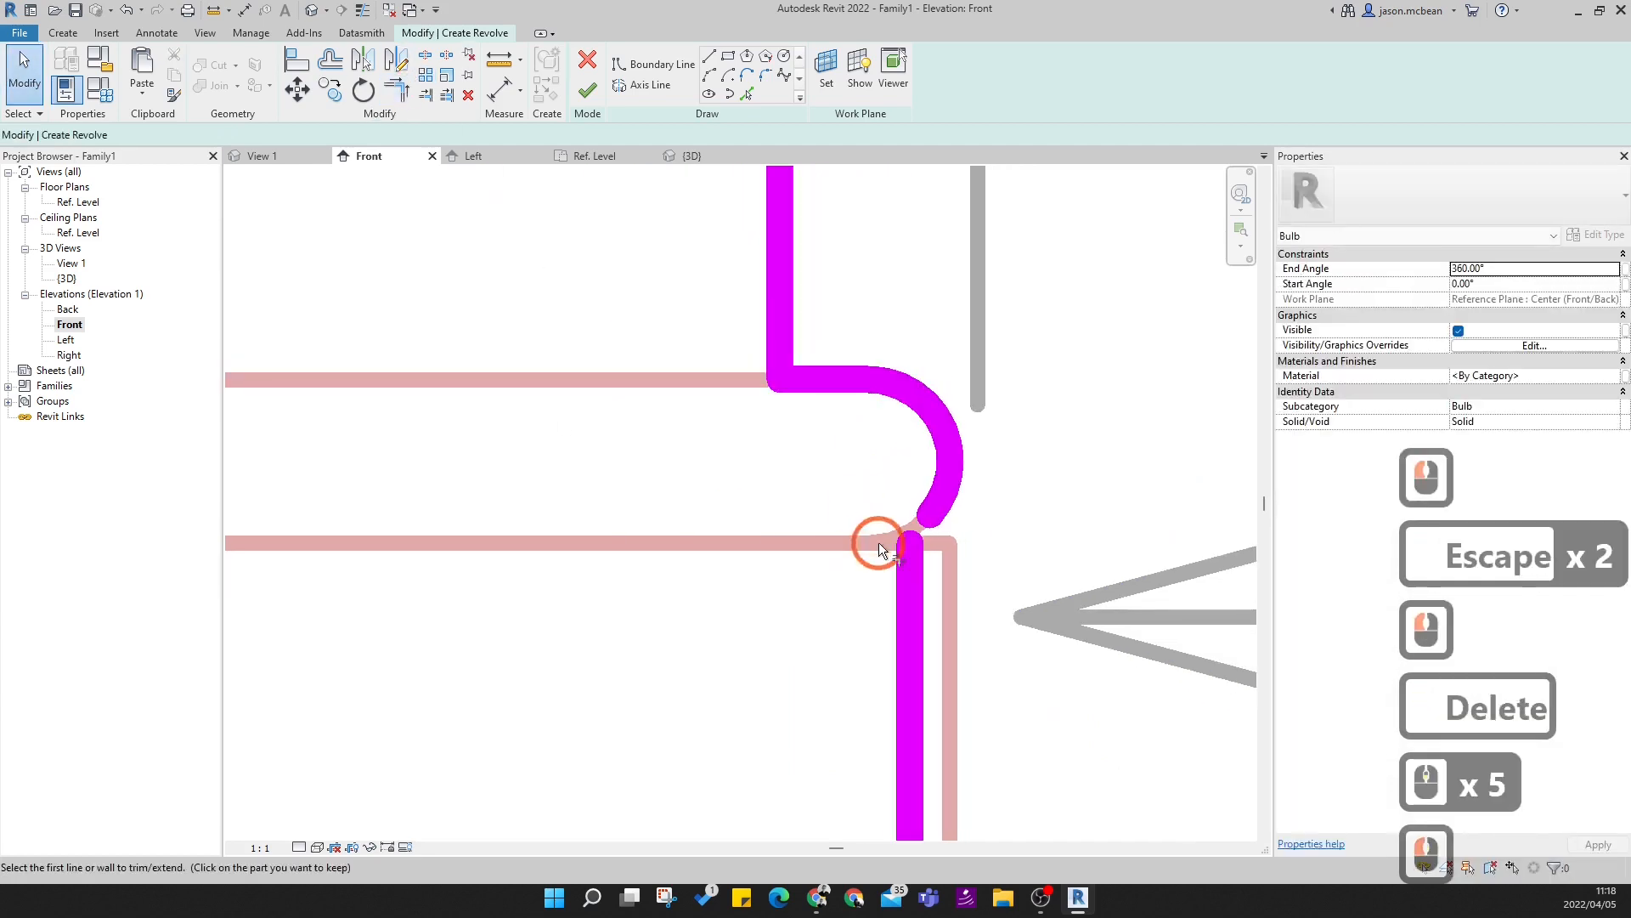
pyautogui.click(906, 561)
pyautogui.click(932, 499)
pyautogui.scroll(-5, 977, 540)
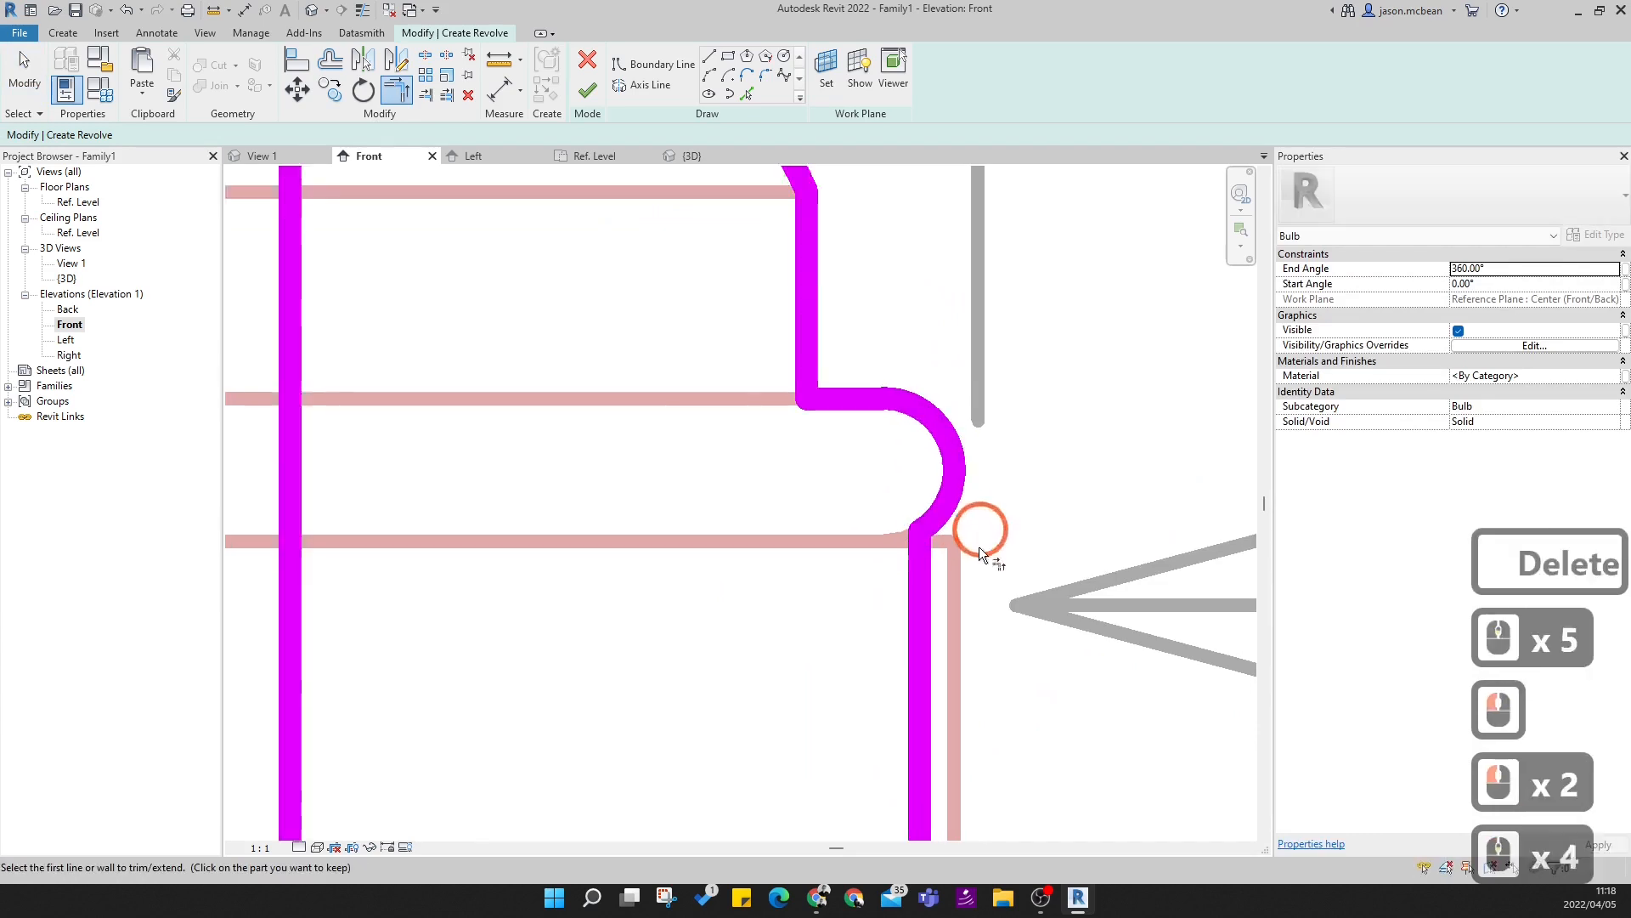
# - Chain-select the fitting profile to check the repaired corner below the upper ring
pyautogui.press('Escape')
pyautogui.press('Tab')
pyautogui.click(942, 571)
pyautogui.scroll(7, 958, 459)
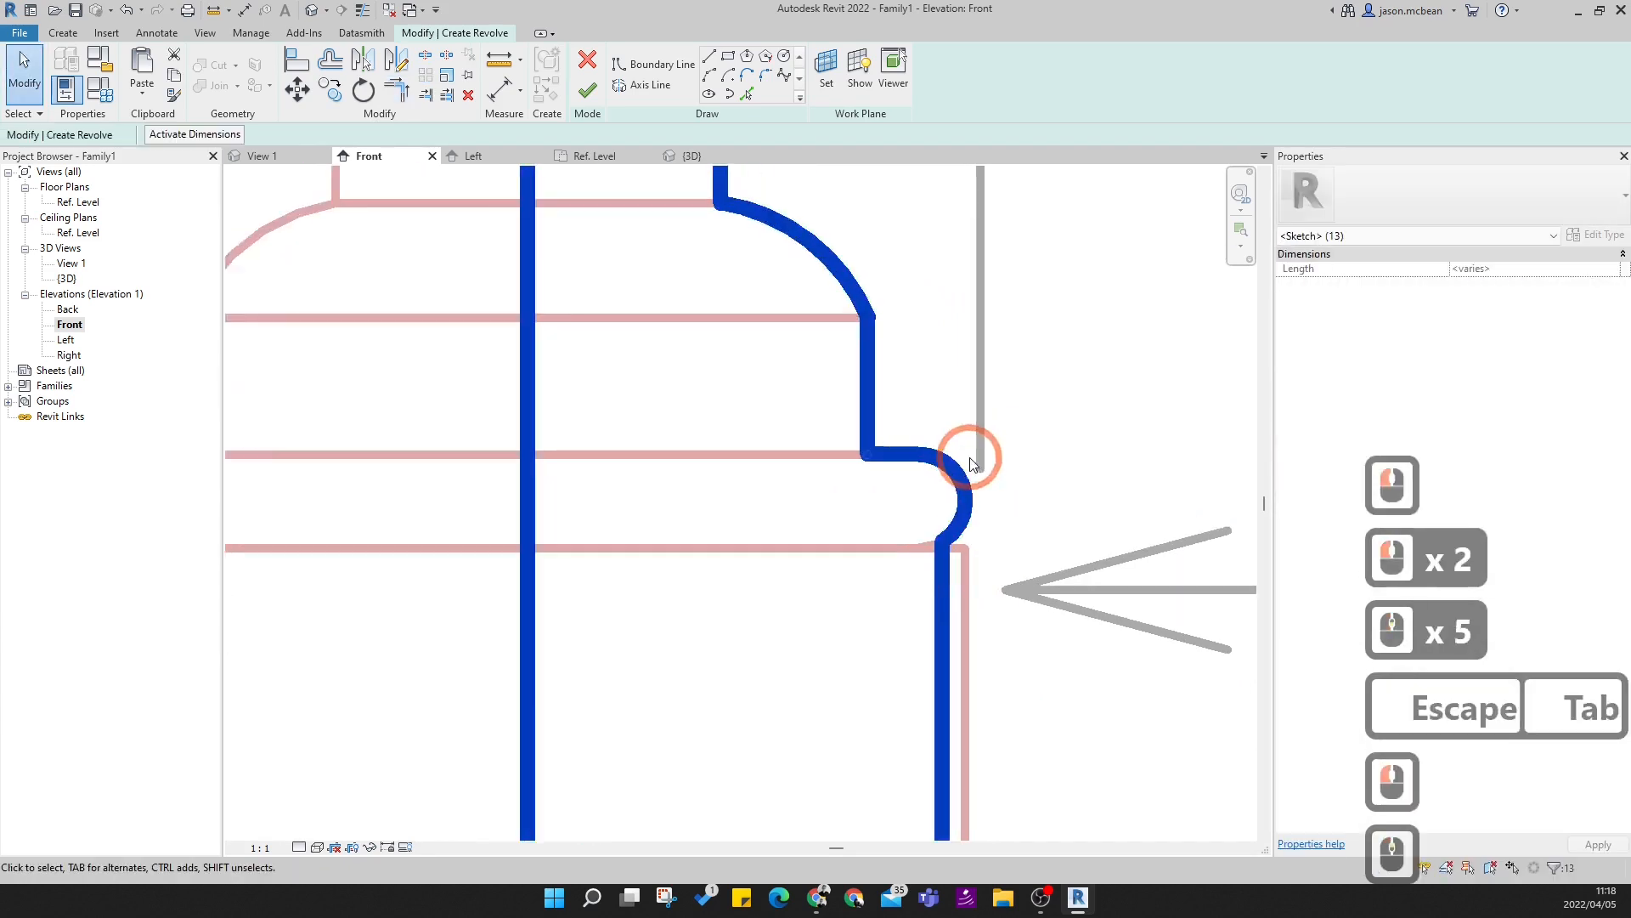
pyautogui.scroll(-12, 868, 442)
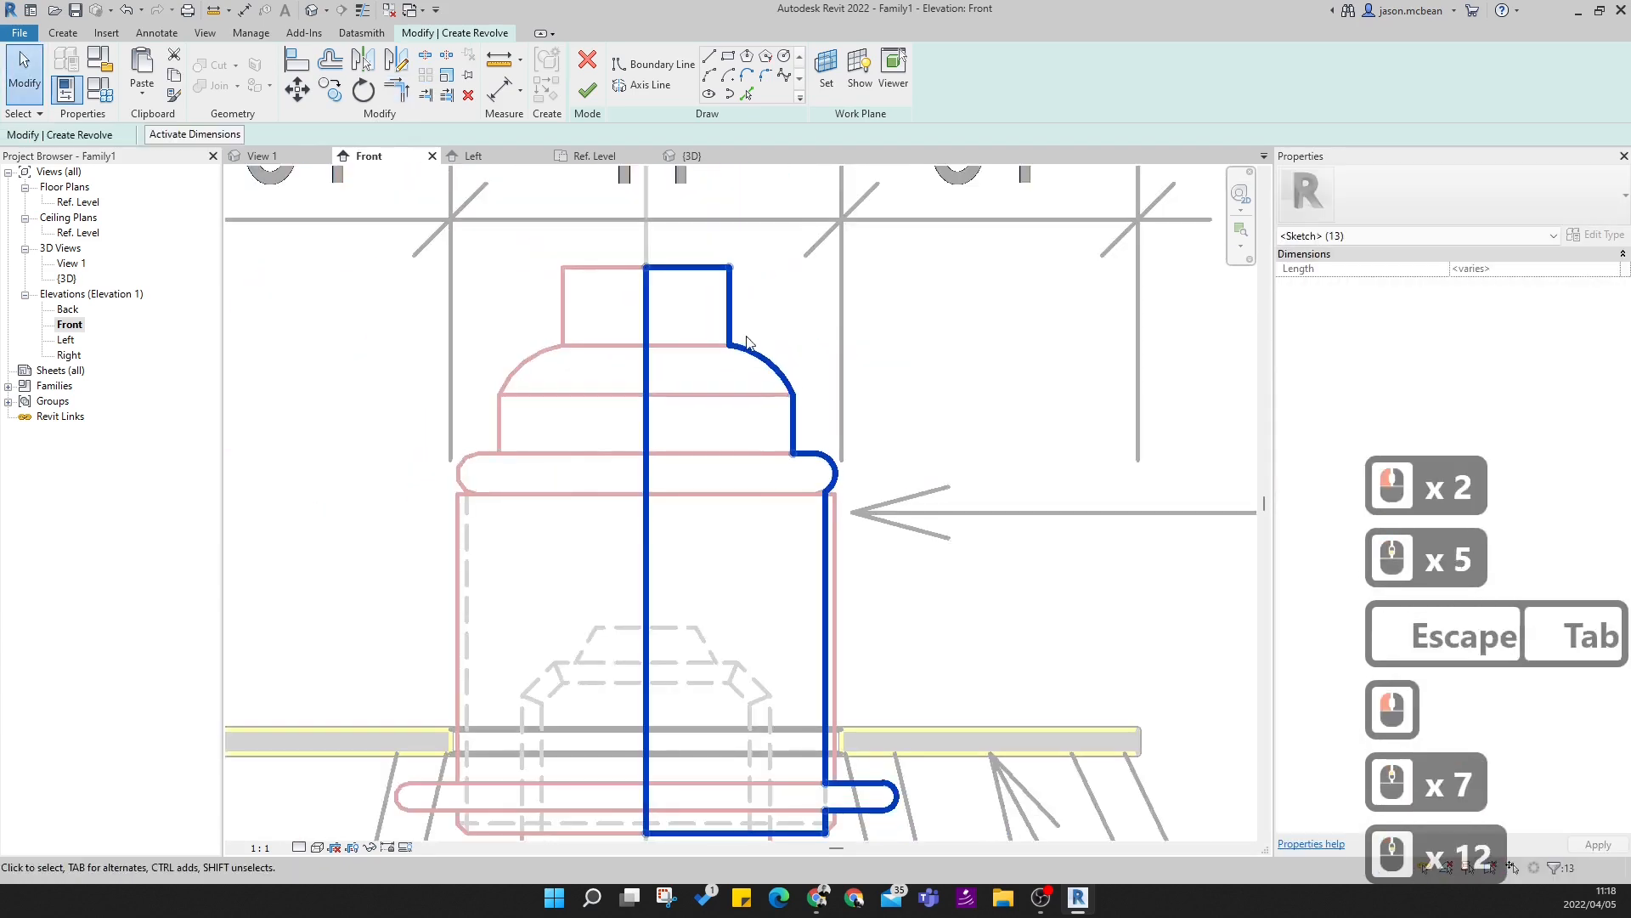
# - Display thin lines and chain-select the profile again to examine its connections from the cap to the bottom edge
pyautogui.click(739, 364)
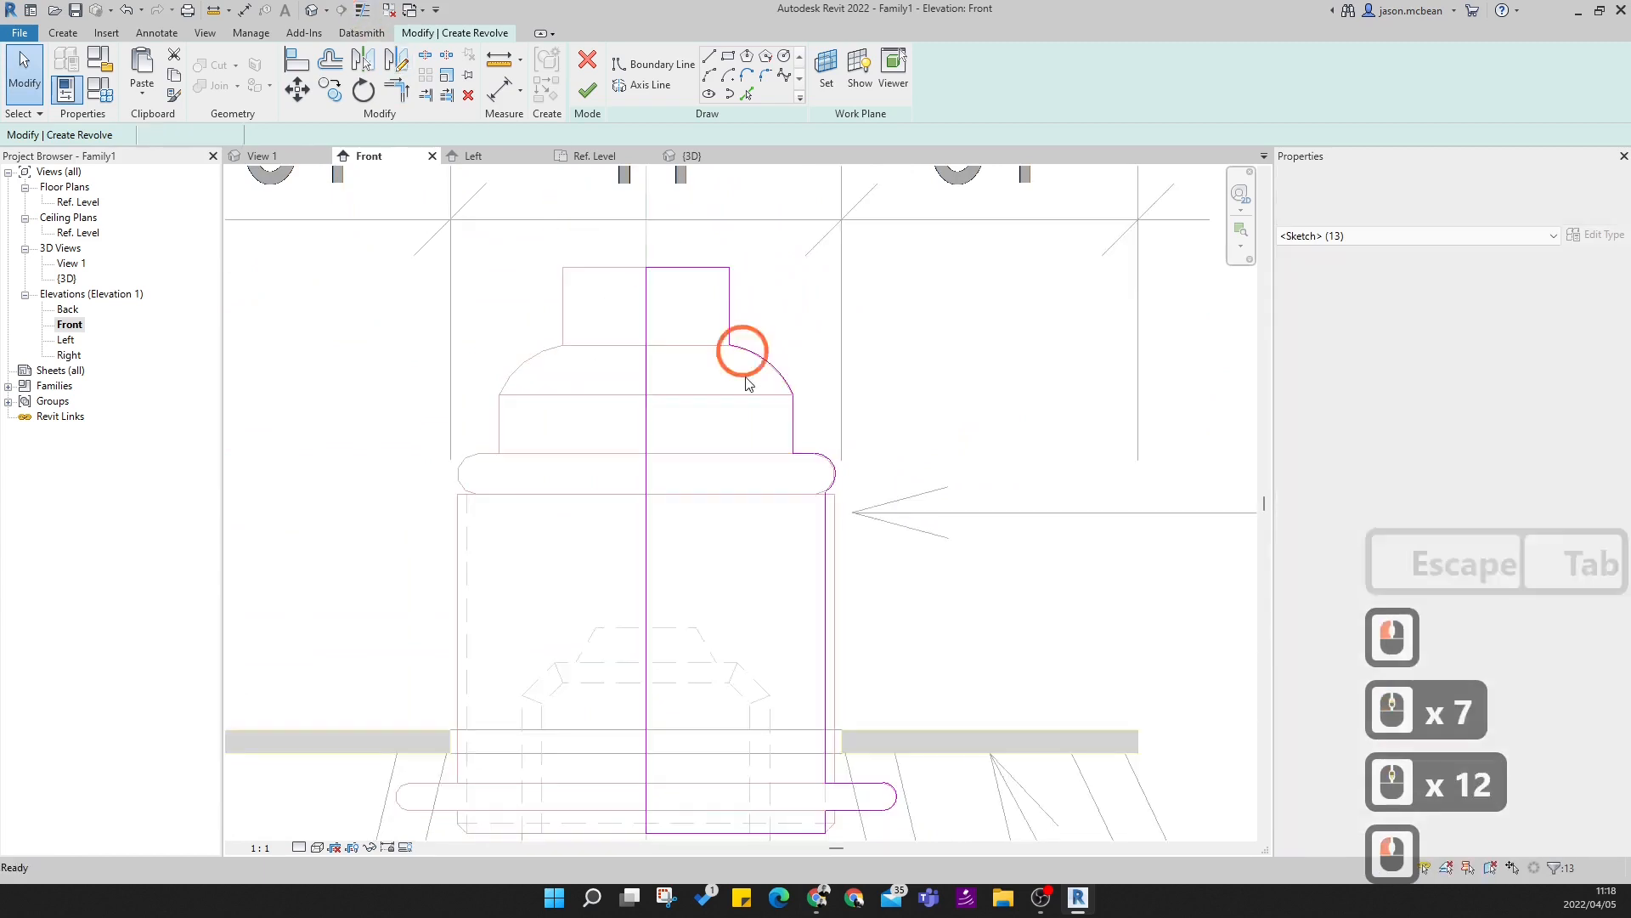
pyautogui.scroll(5, 797, 455)
pyautogui.press('Escape')
pyautogui.press('Tab')
pyautogui.click(793, 459)
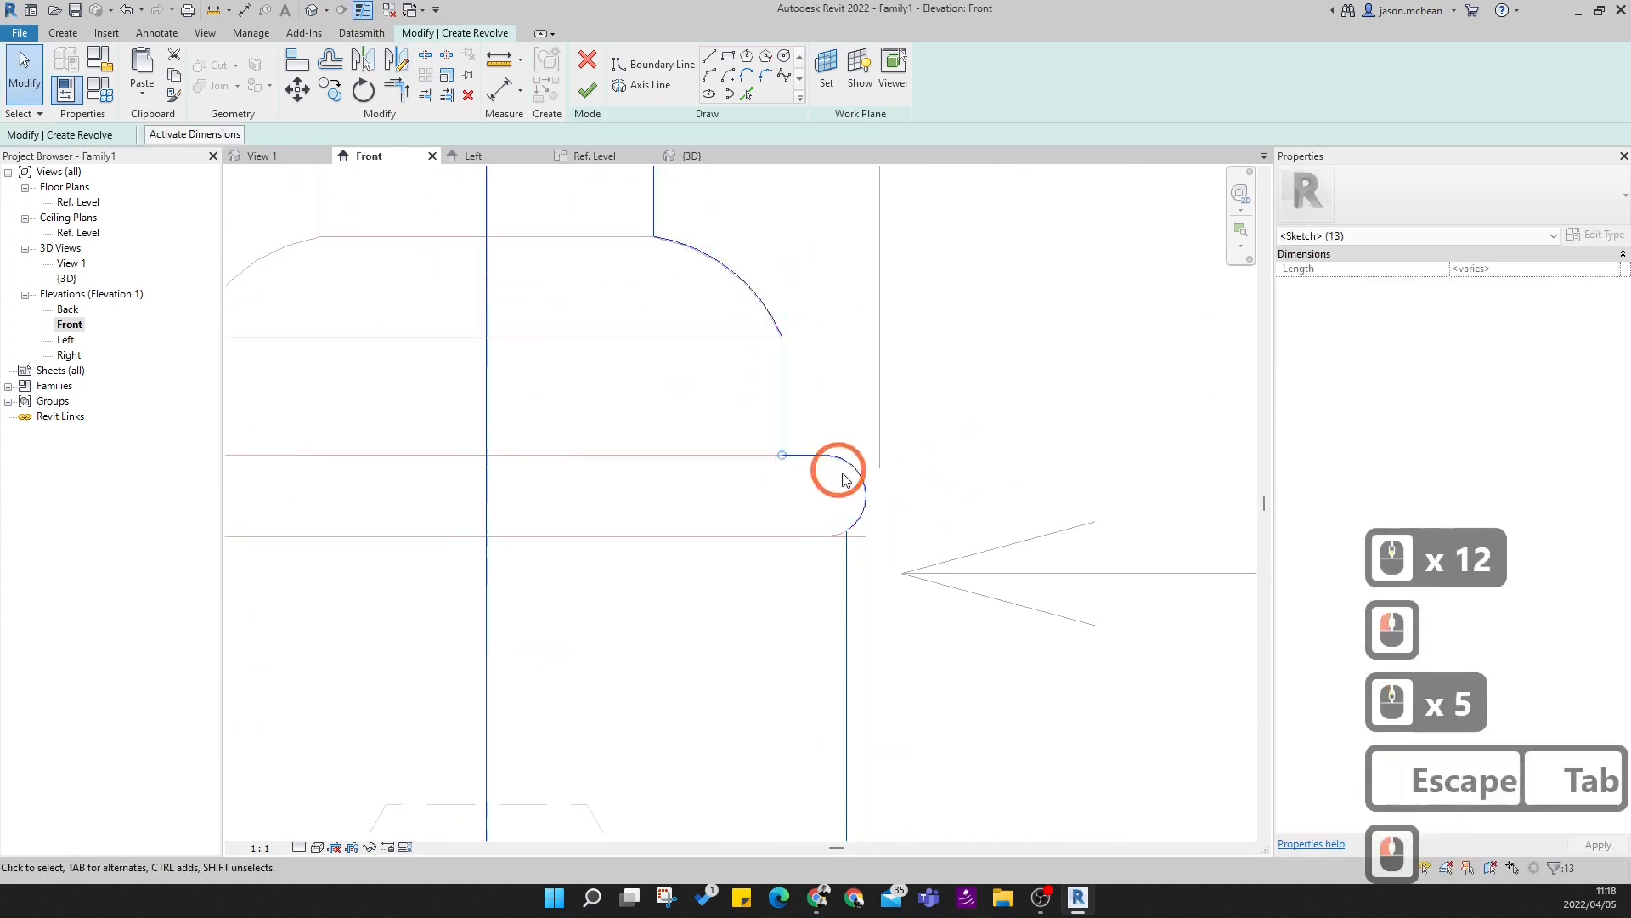
pyautogui.scroll(-7, 841, 476)
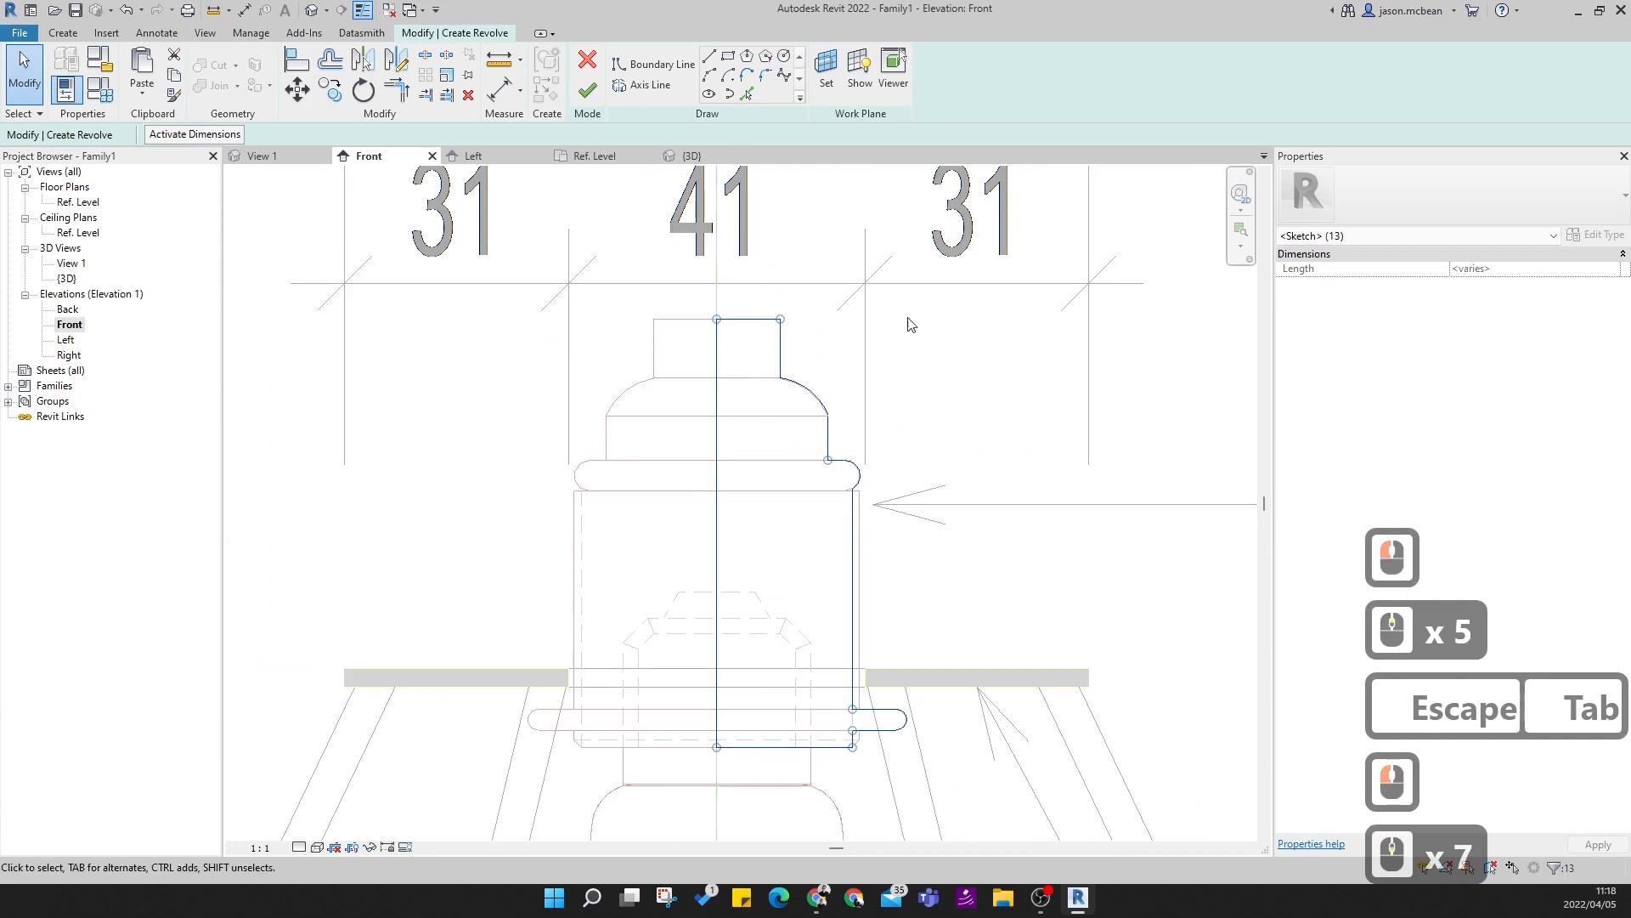
pyautogui.scroll(5, 704, 319)
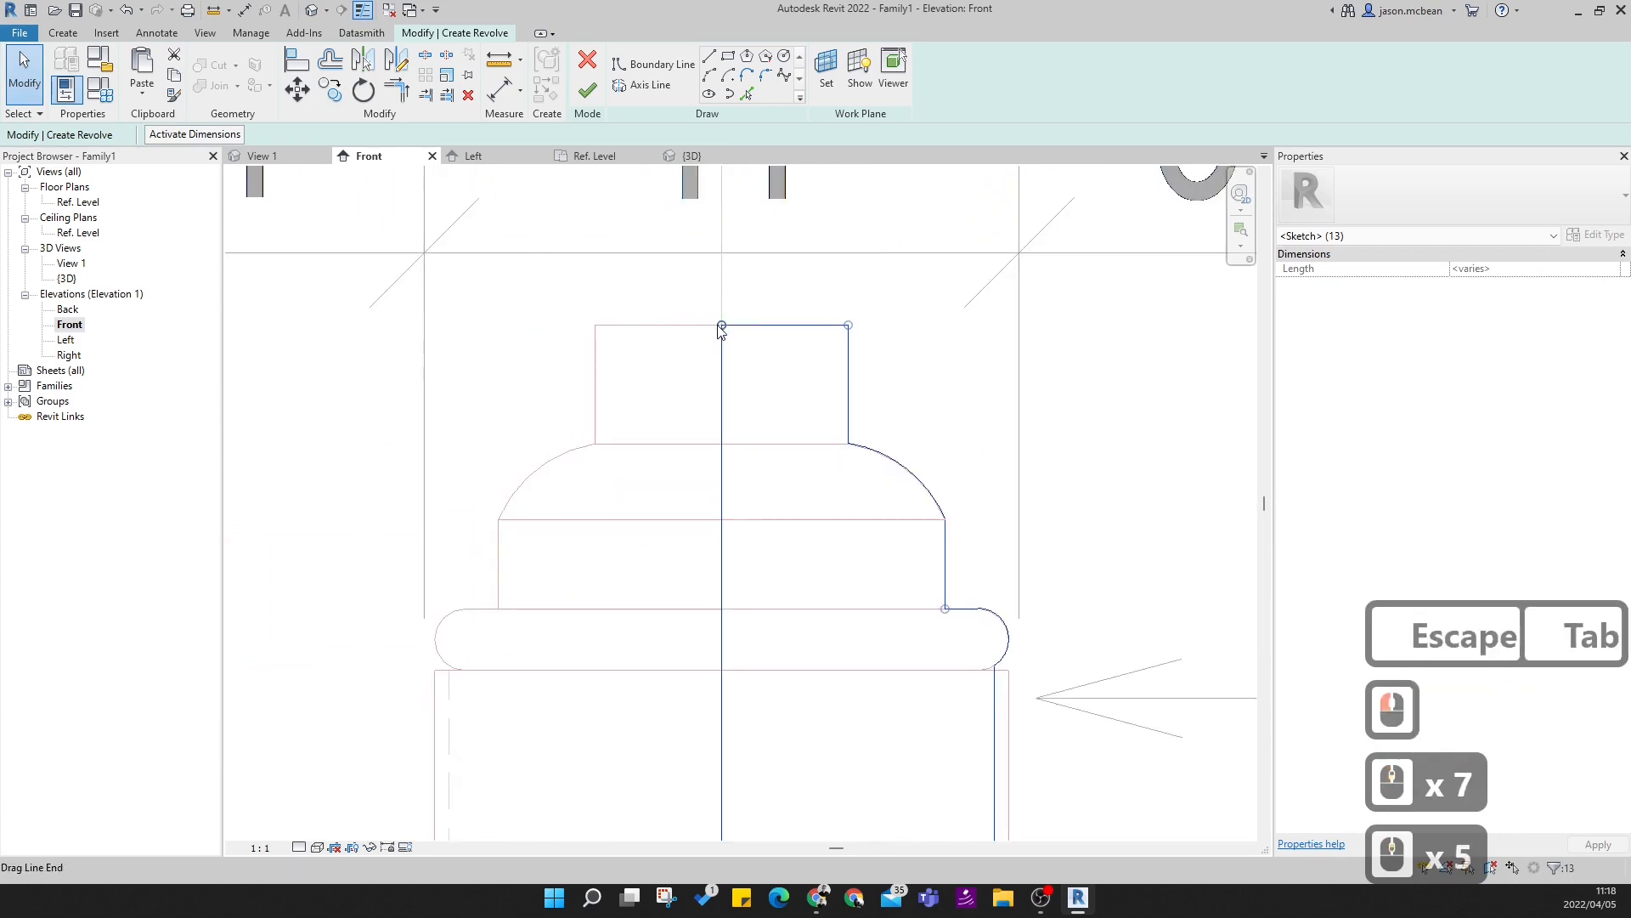
pyautogui.scroll(-5, 721, 328)
pyautogui.scroll(-4, 774, 756)
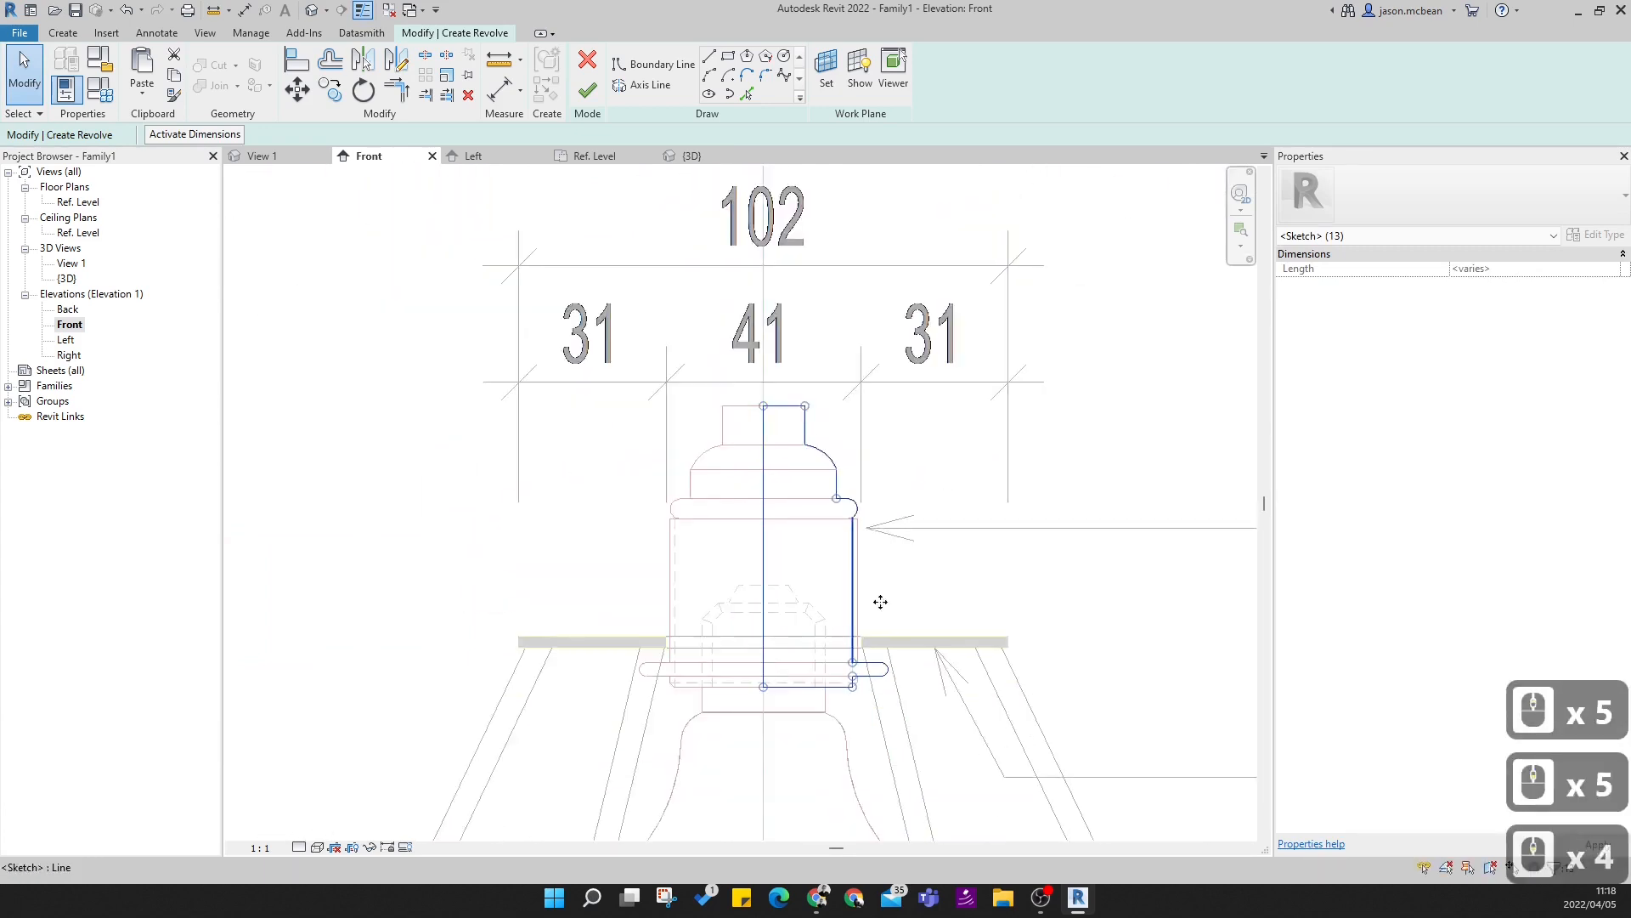
pyautogui.press('Escape')
# - Pick the vertical centre reference plane as the axis line and finish the fitting's 360° revolve
pyautogui.click(623, 88)
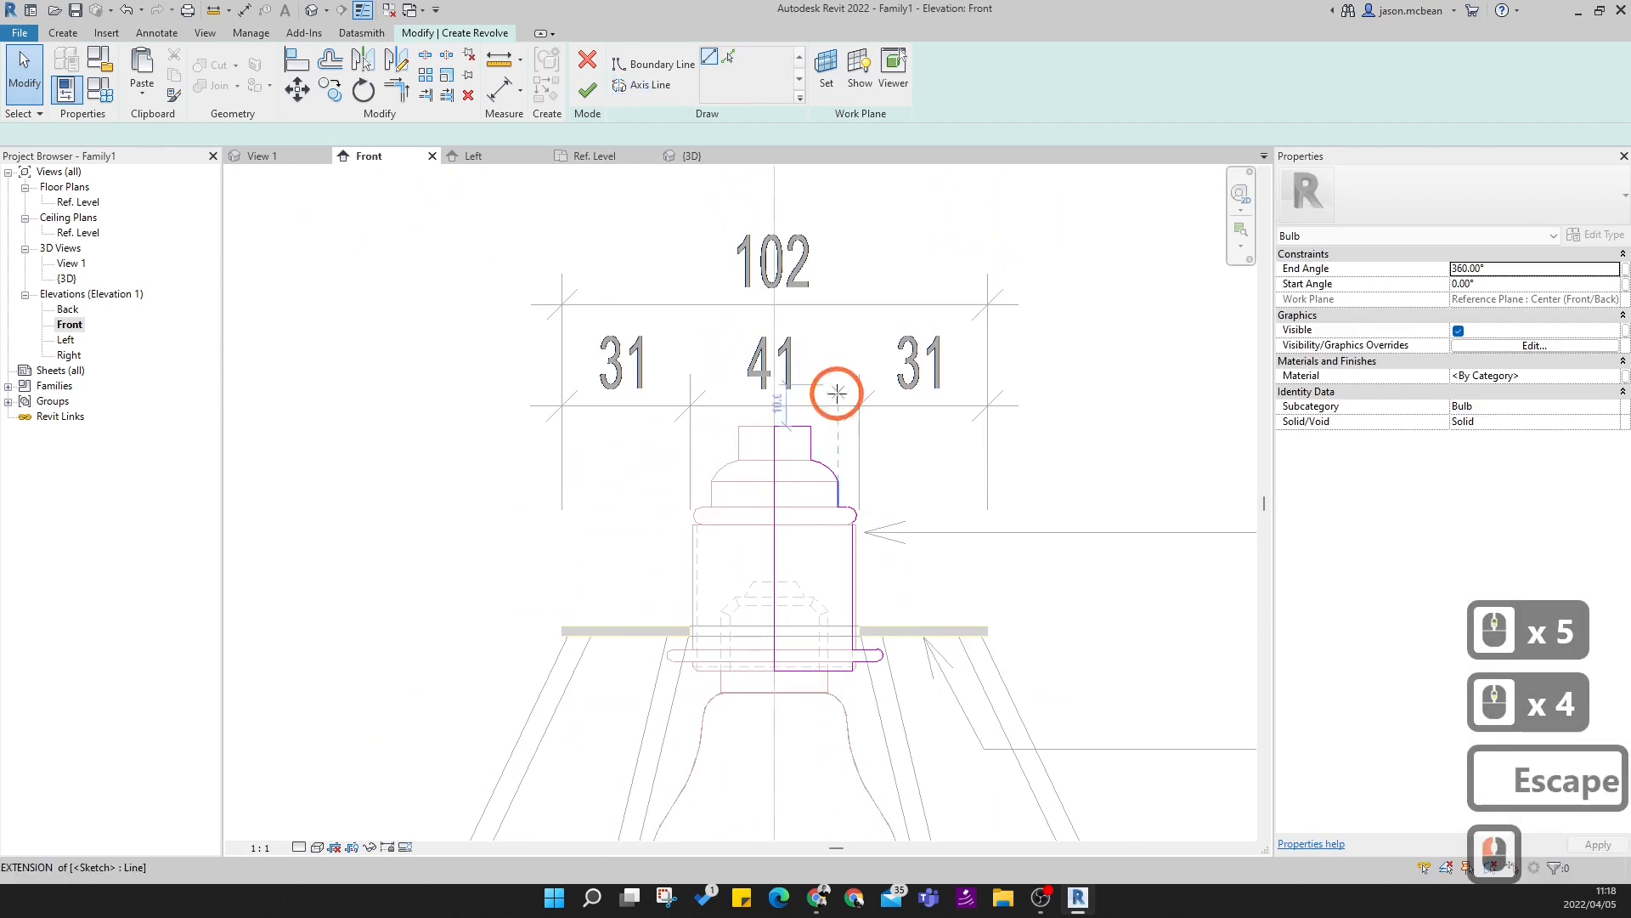
pyautogui.click(727, 59)
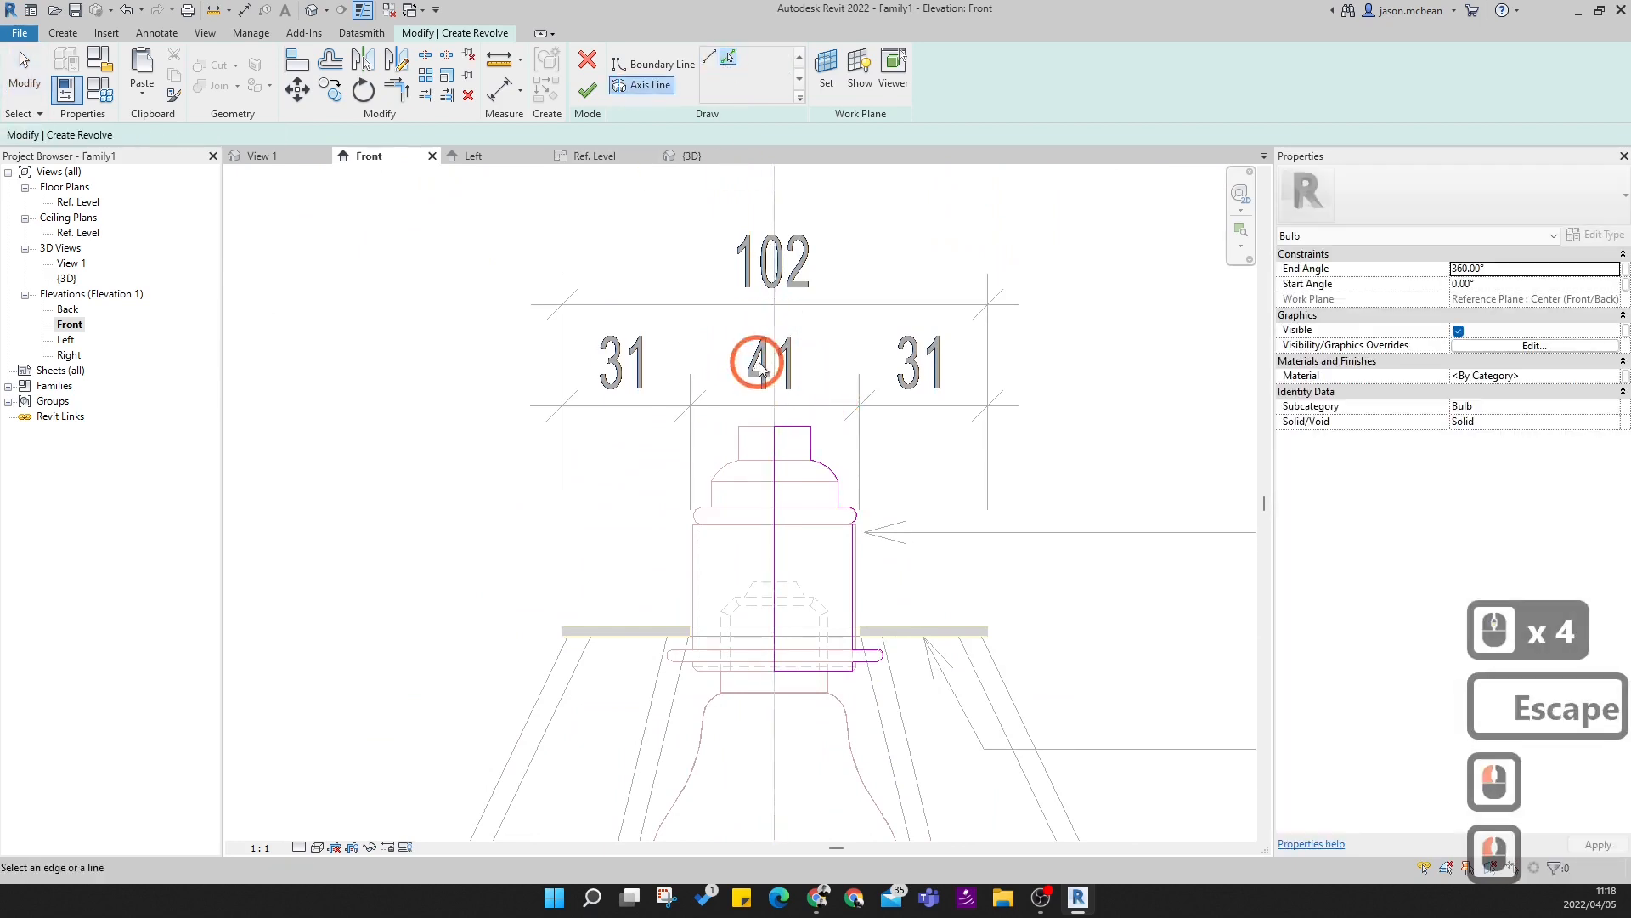
pyautogui.click(769, 348)
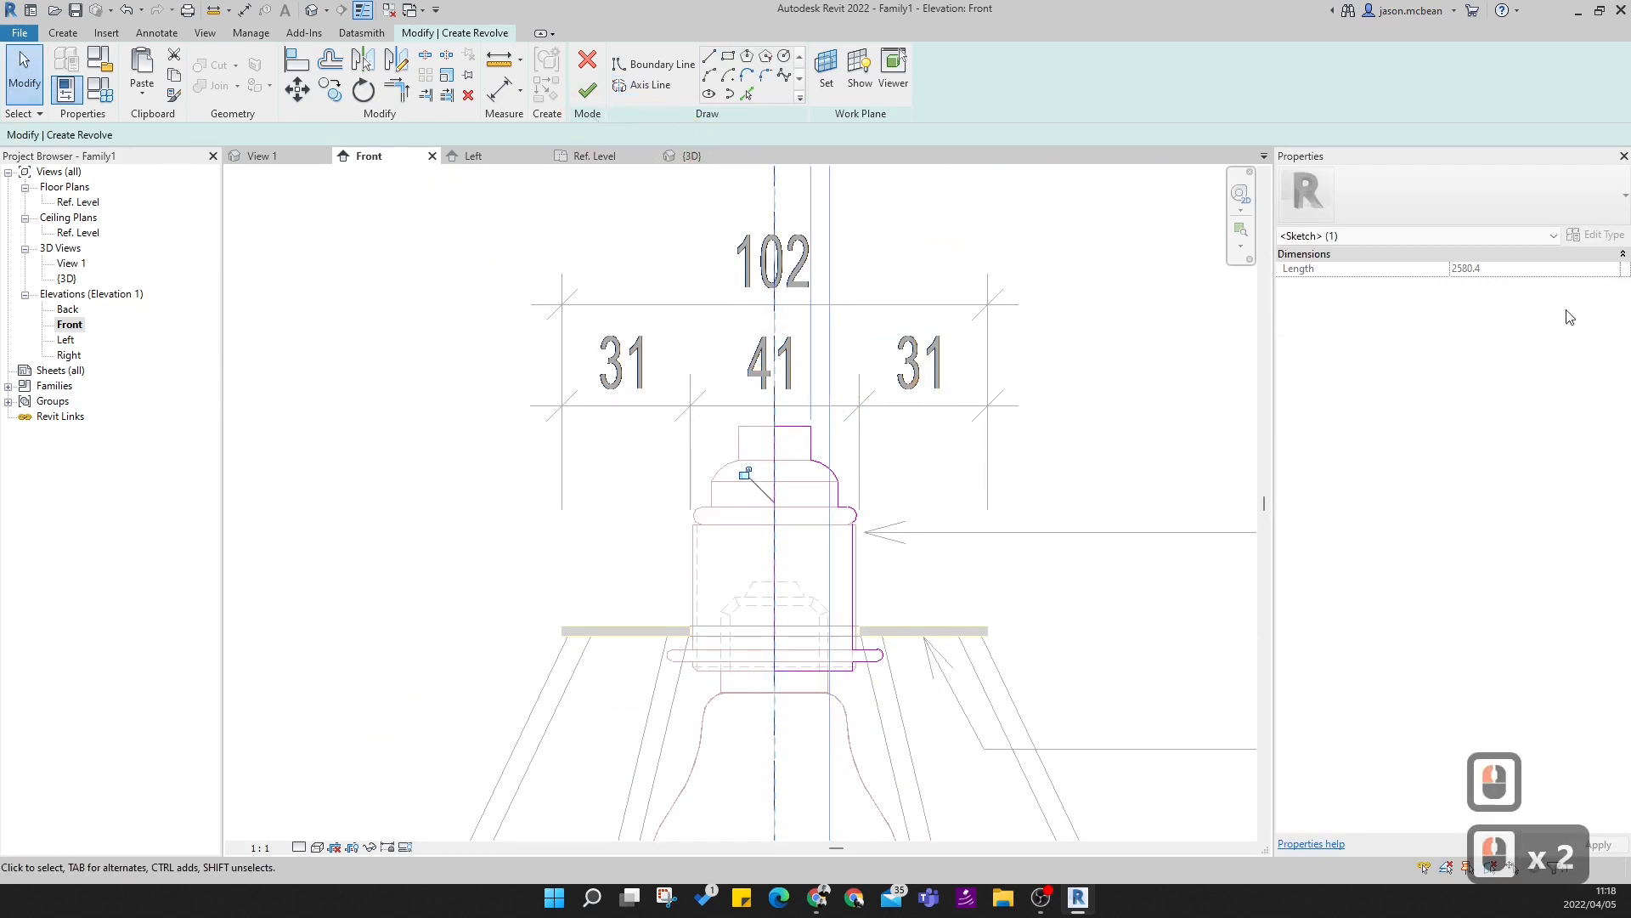
pyautogui.click(588, 92)
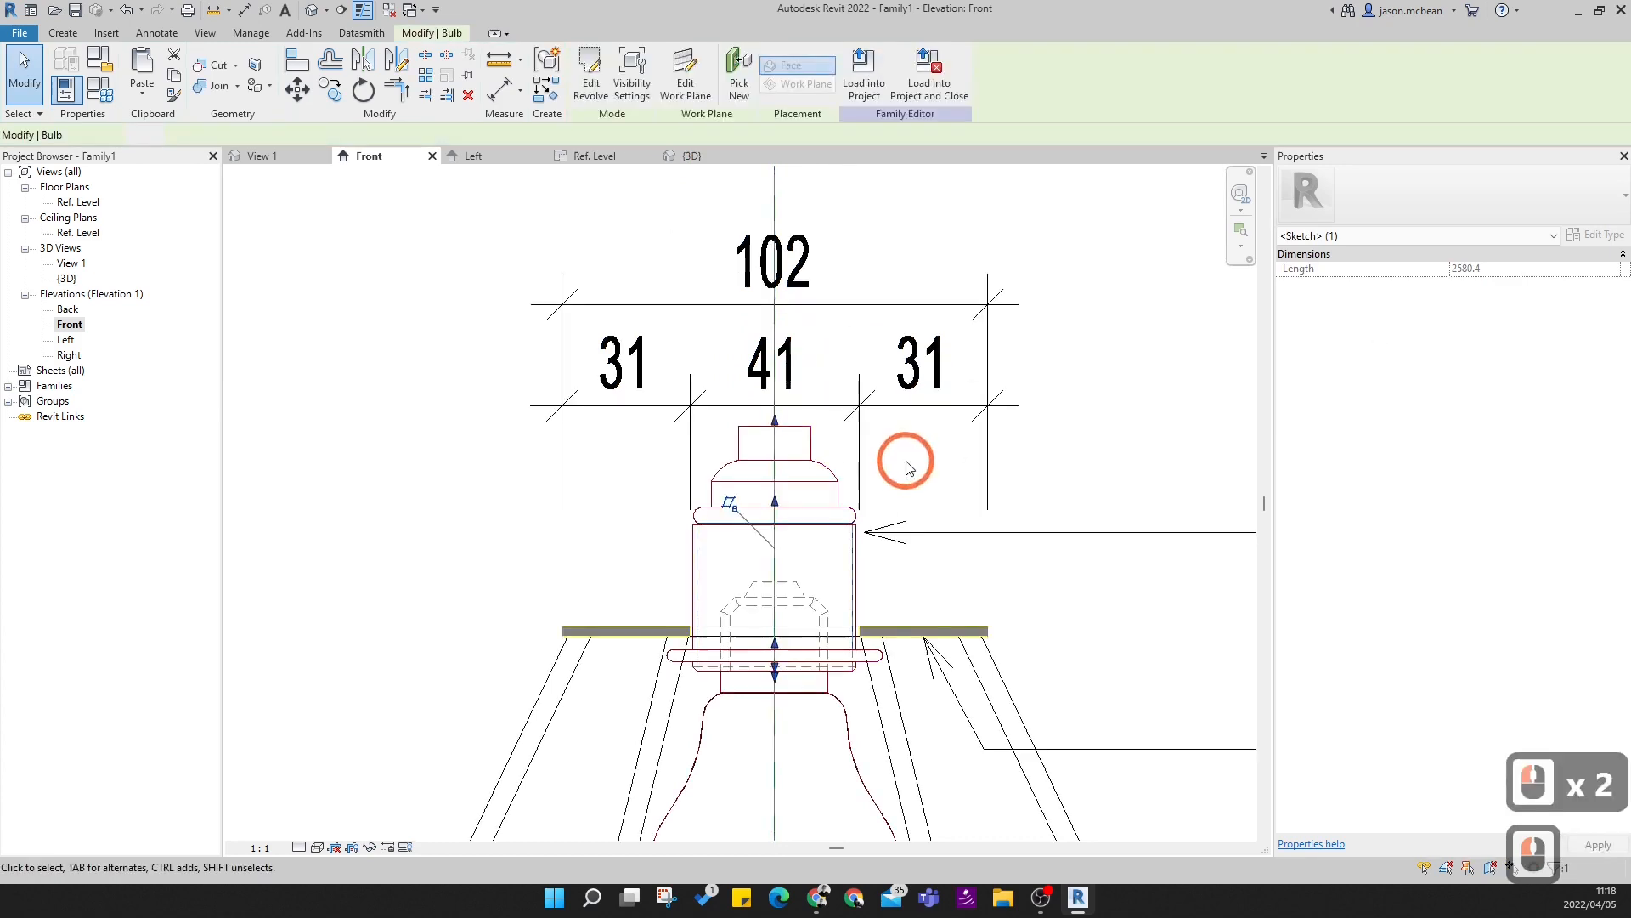
pyautogui.press('Escape')
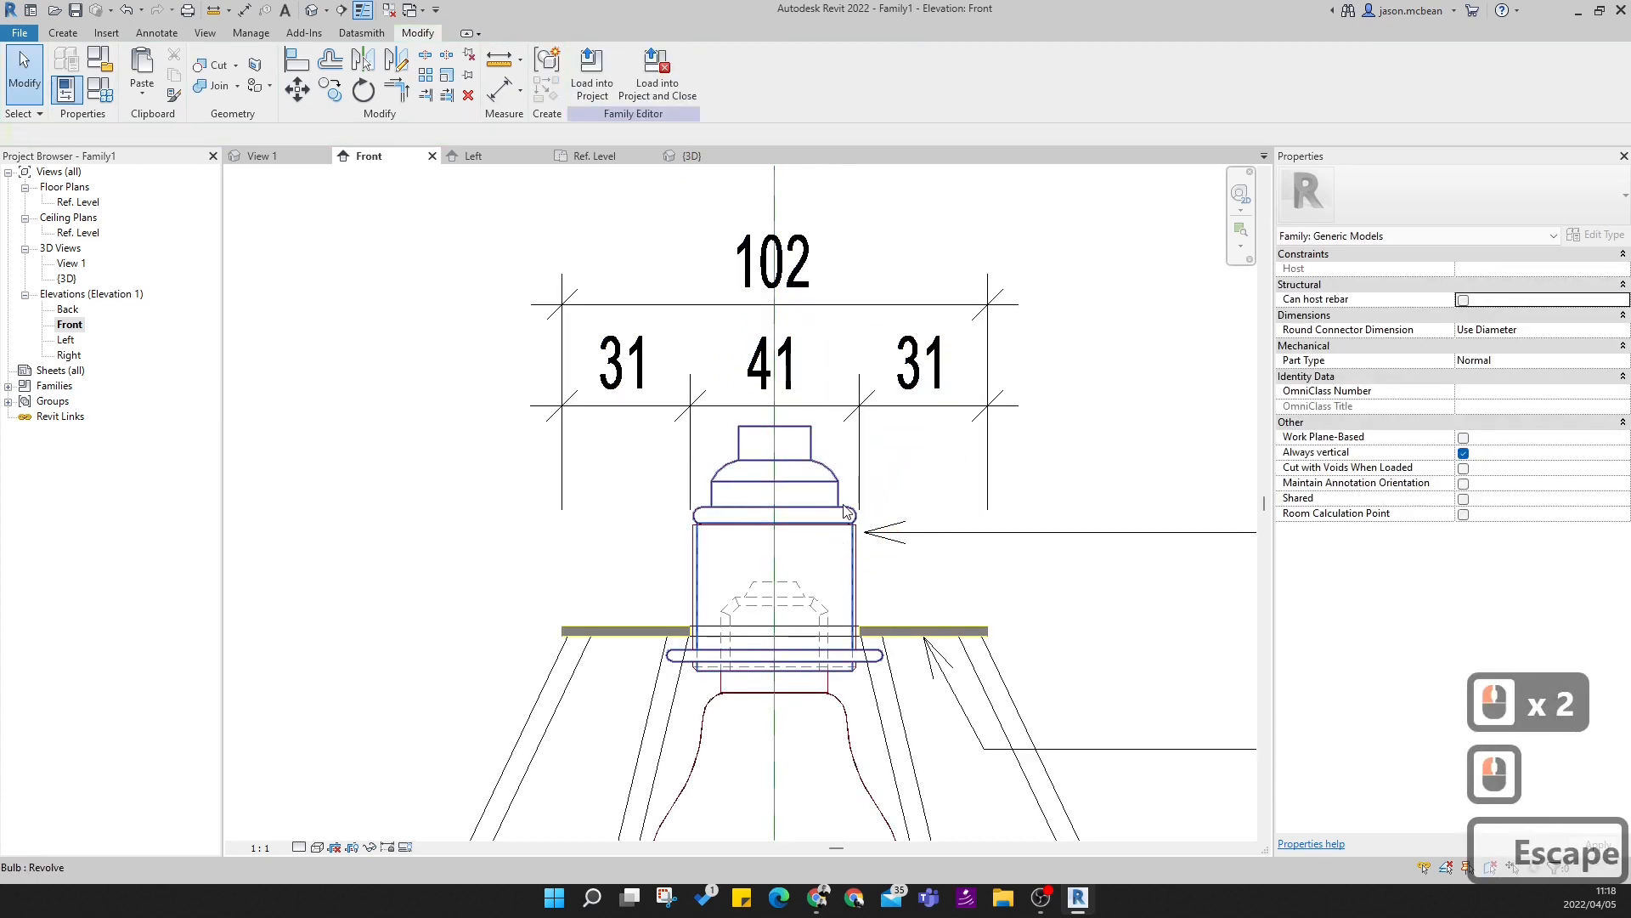
# - In the default 3D view, assign the revolved fitting to the Fitting subcategory
pyautogui.click(311, 9)
pyautogui.click(751, 225)
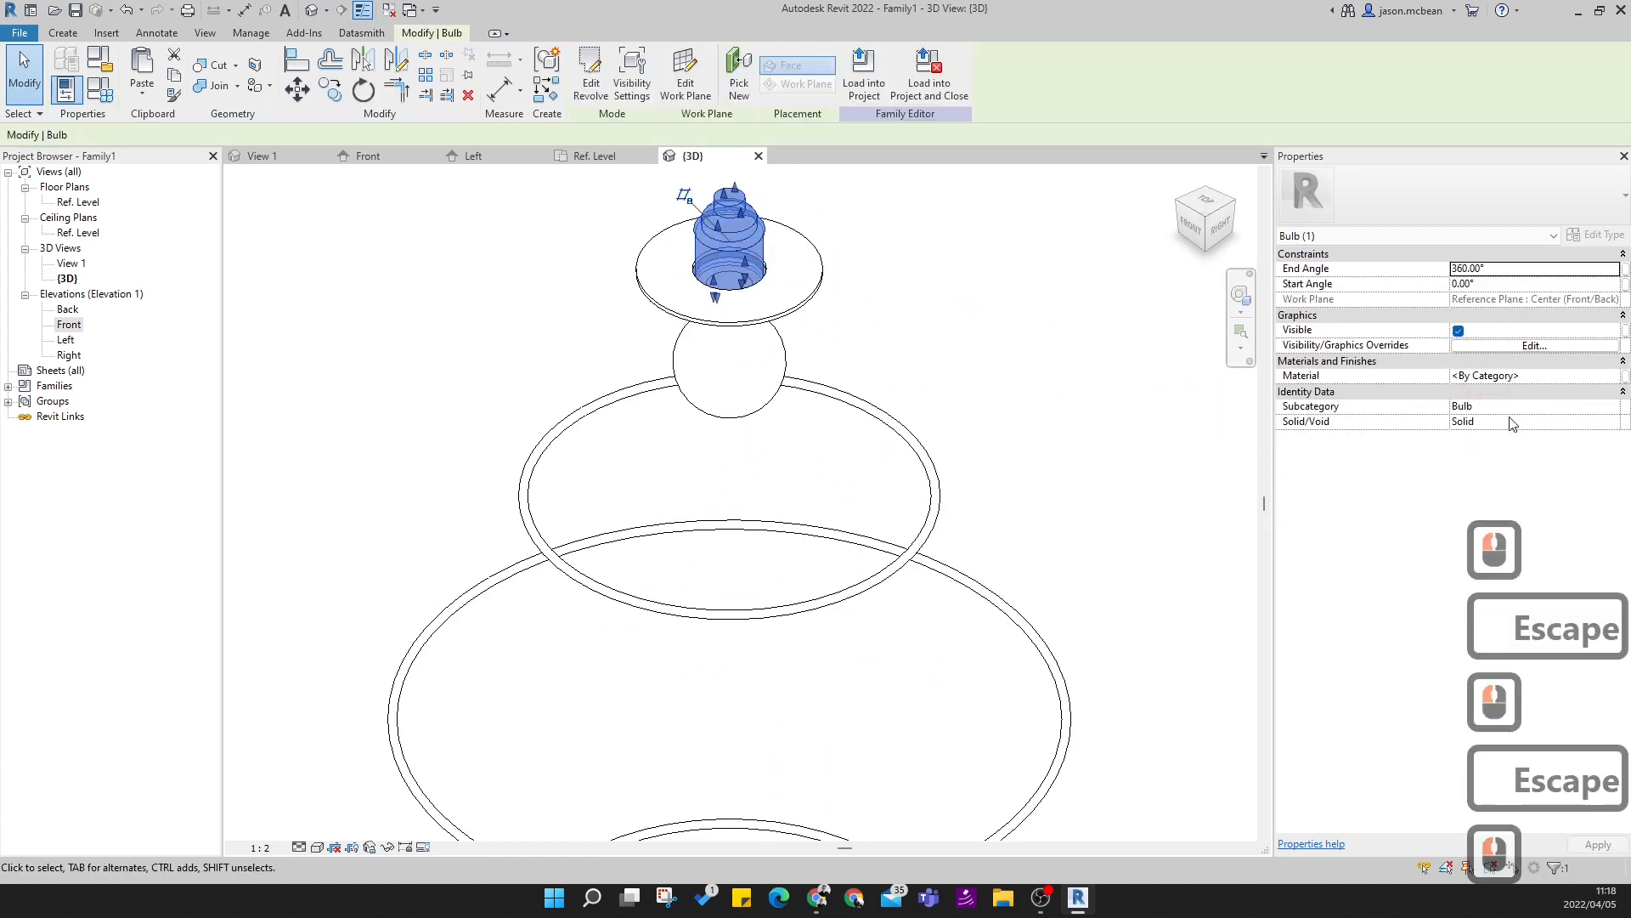
pyautogui.click(1603, 412)
pyautogui.click(1612, 409)
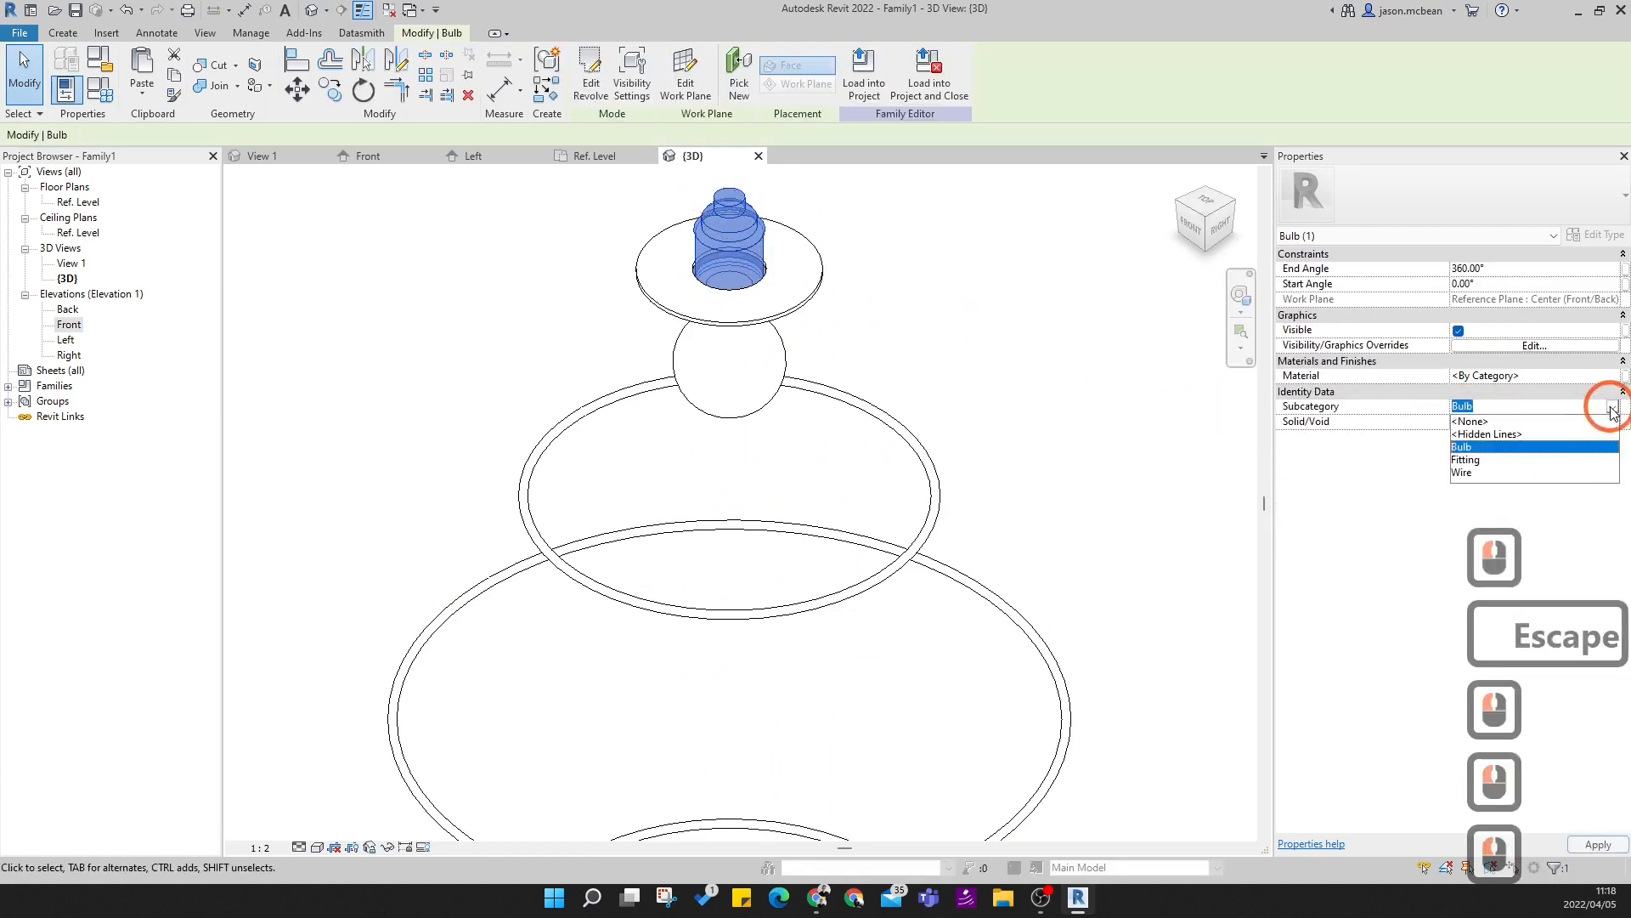
pyautogui.click(1465, 459)
pyautogui.press('Escape')
pyautogui.press('Escape')
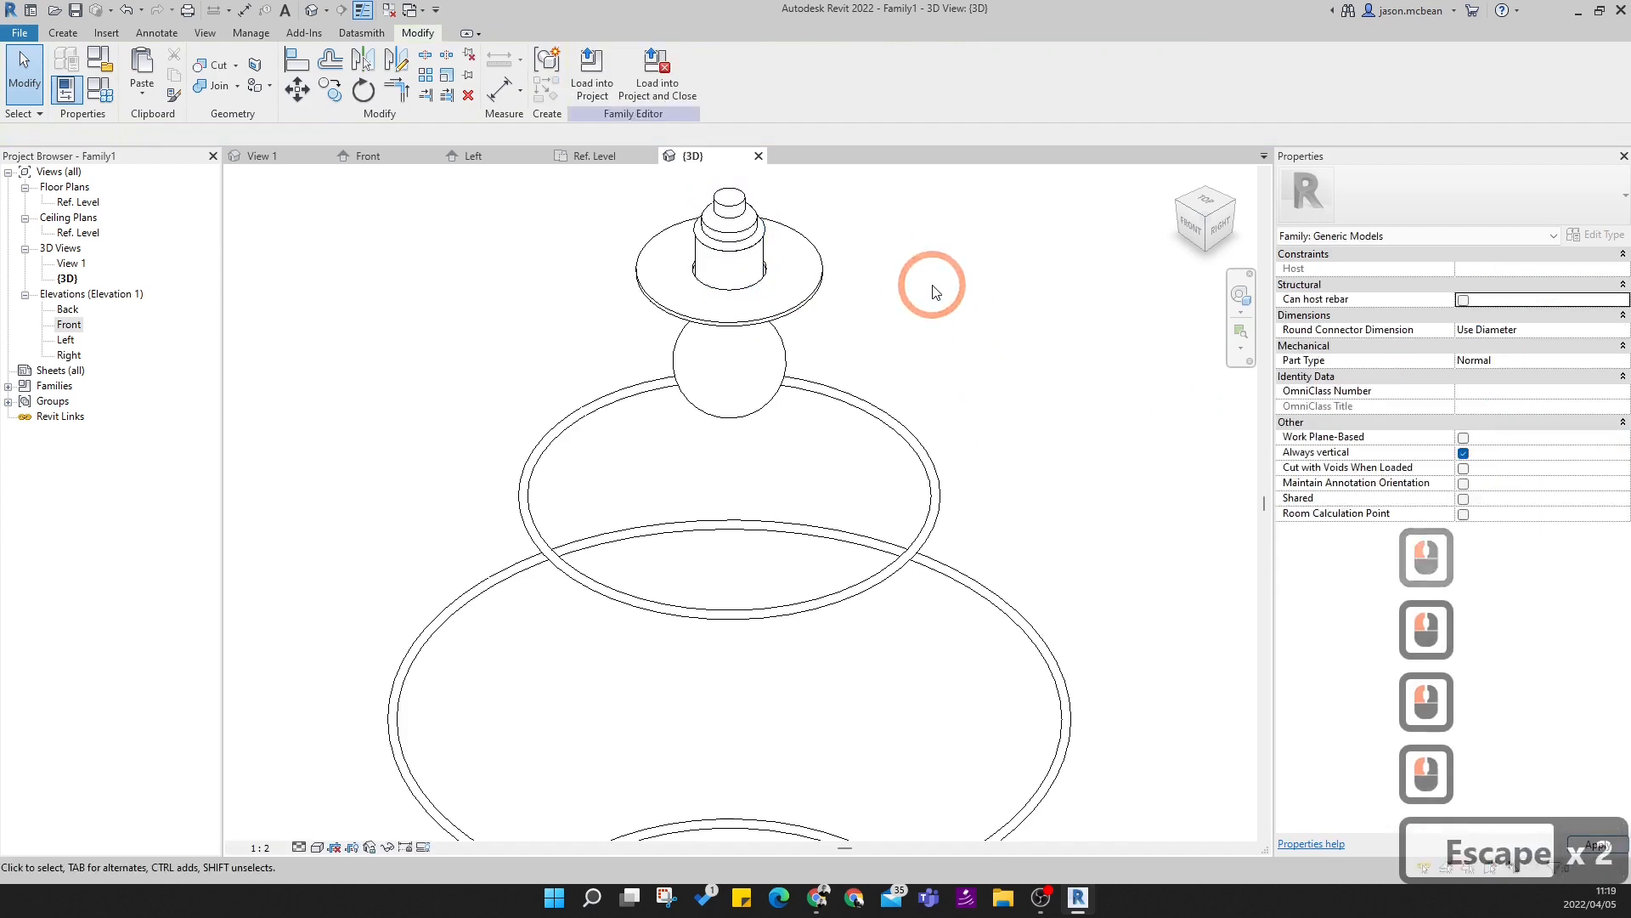
# - View the lamp from the front in 3D and check the subcategories of the bulb and the washer and rings
pyautogui.scroll(-6, 910, 426)
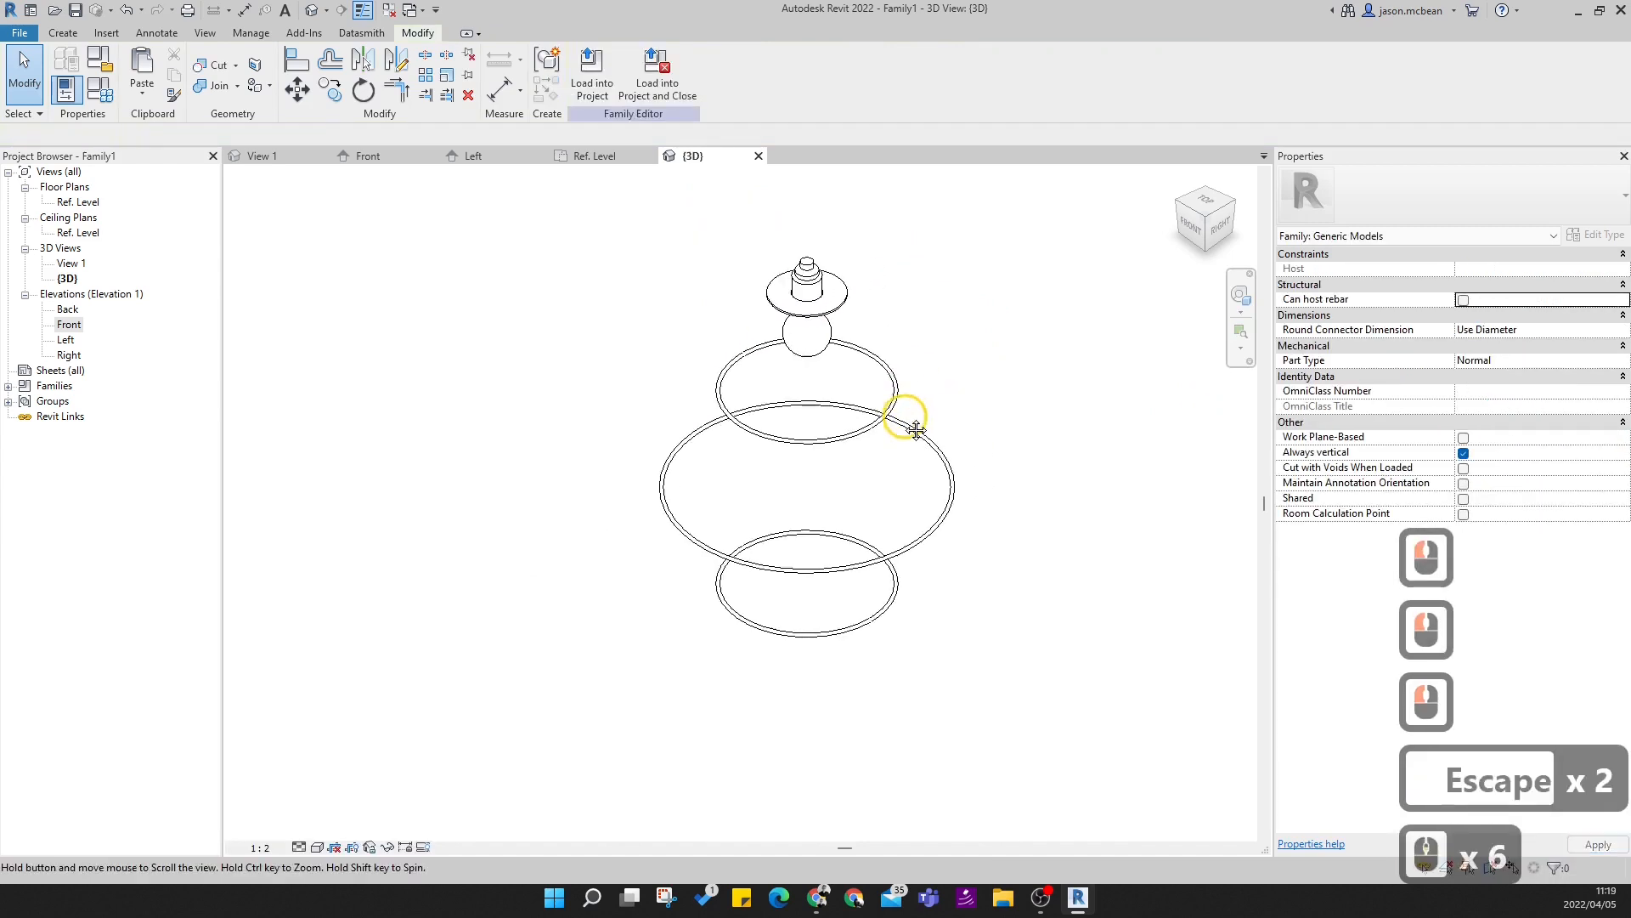
pyautogui.click(1195, 236)
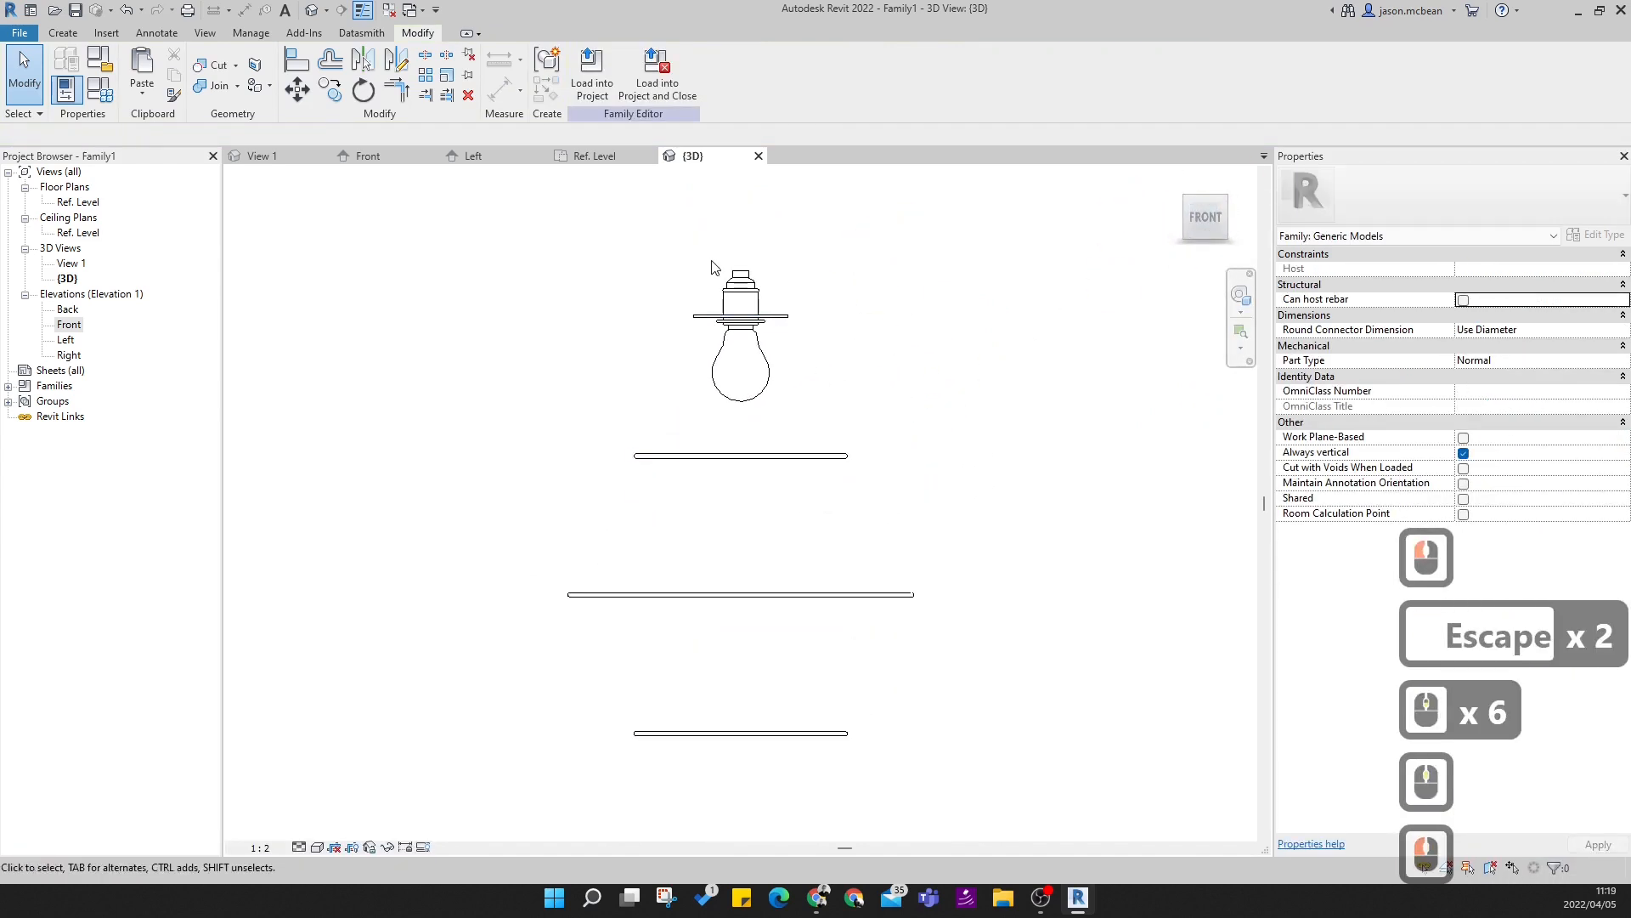
pyautogui.click(772, 388)
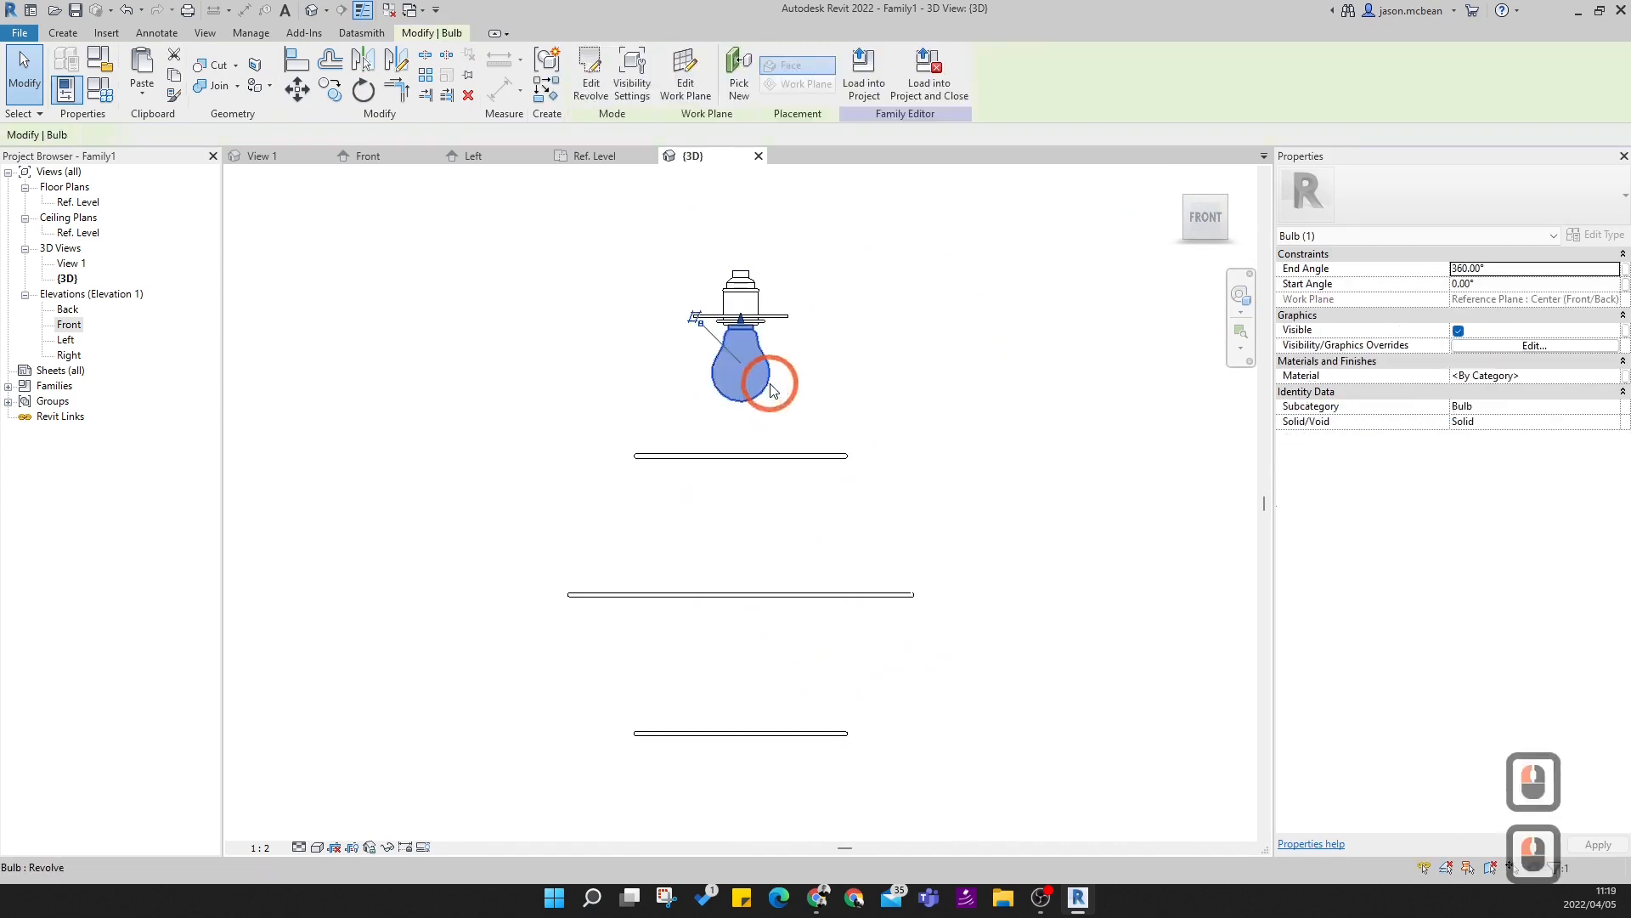
pyautogui.click(795, 321)
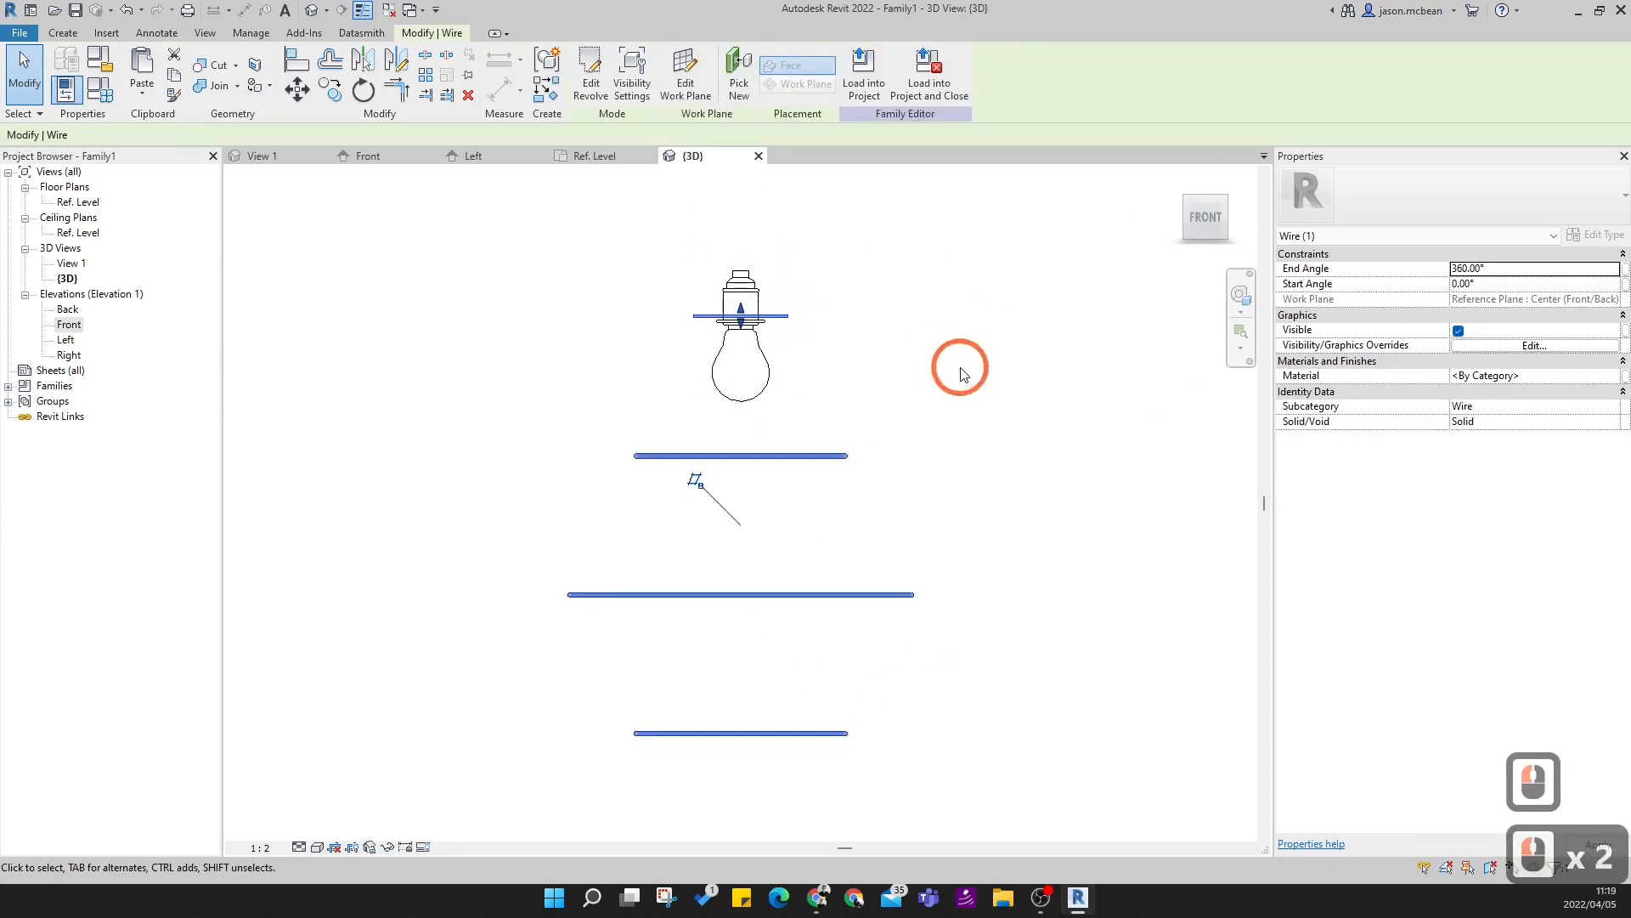
pyautogui.click(574, 566)
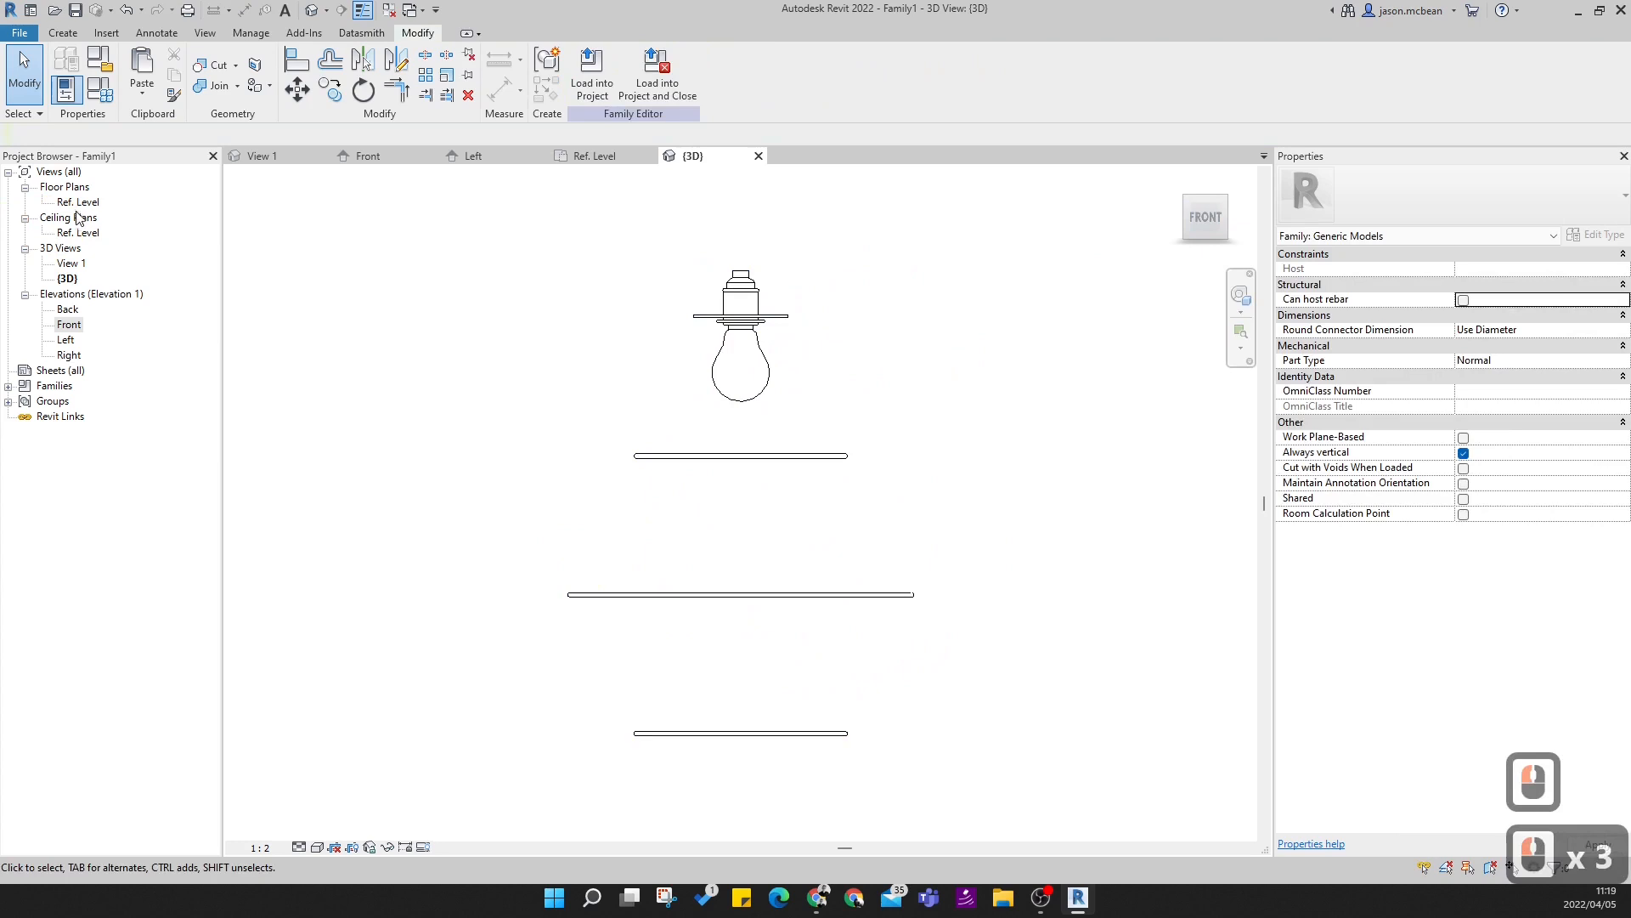
# - Open the Front elevation and start a sweep for the lamp frame's sloping outer rod
pyautogui.doubleClick(68, 323)
pyautogui.click(866, 374)
pyautogui.scroll(5, 640, 237)
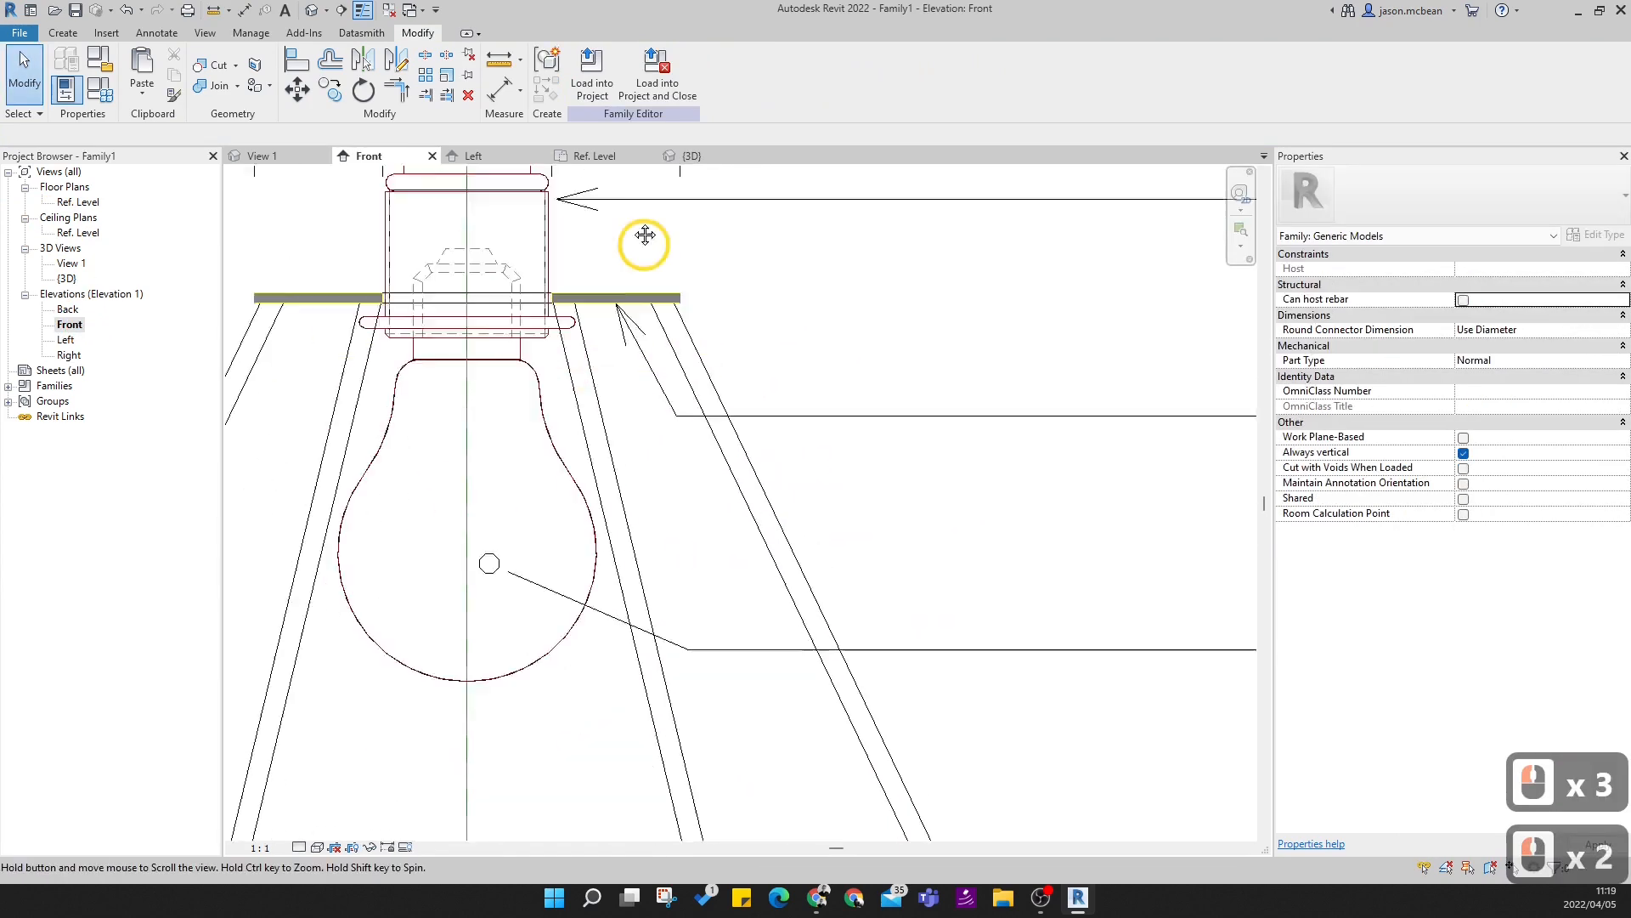
pyautogui.scroll(-5, 841, 549)
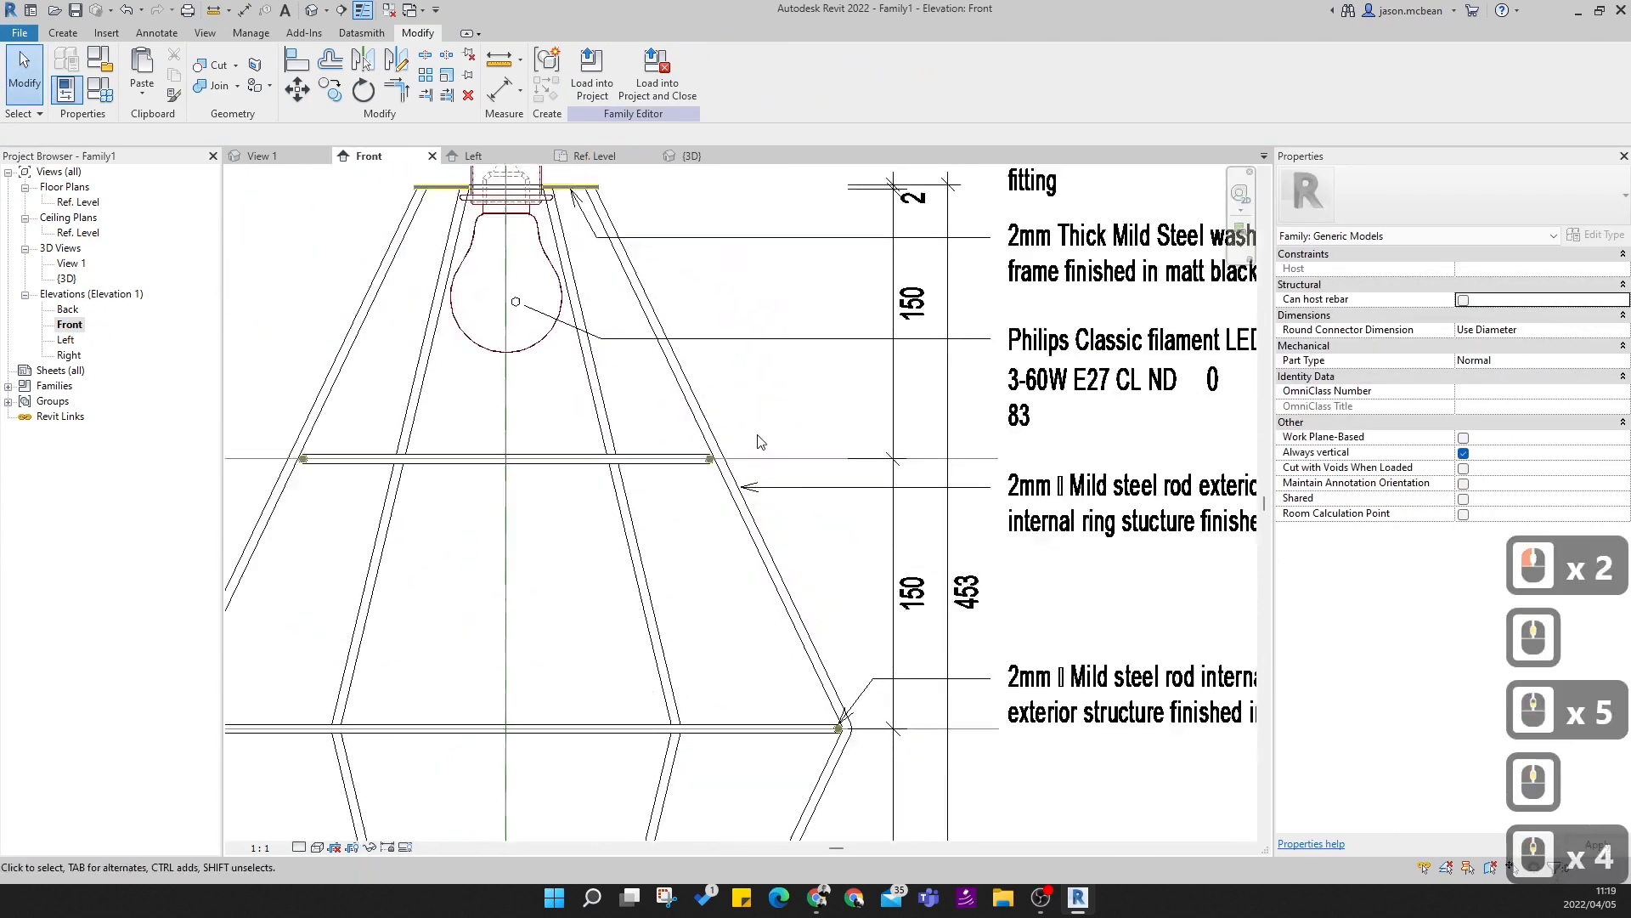
pyautogui.scroll(-5, 791, 637)
pyautogui.scroll(6, 702, 280)
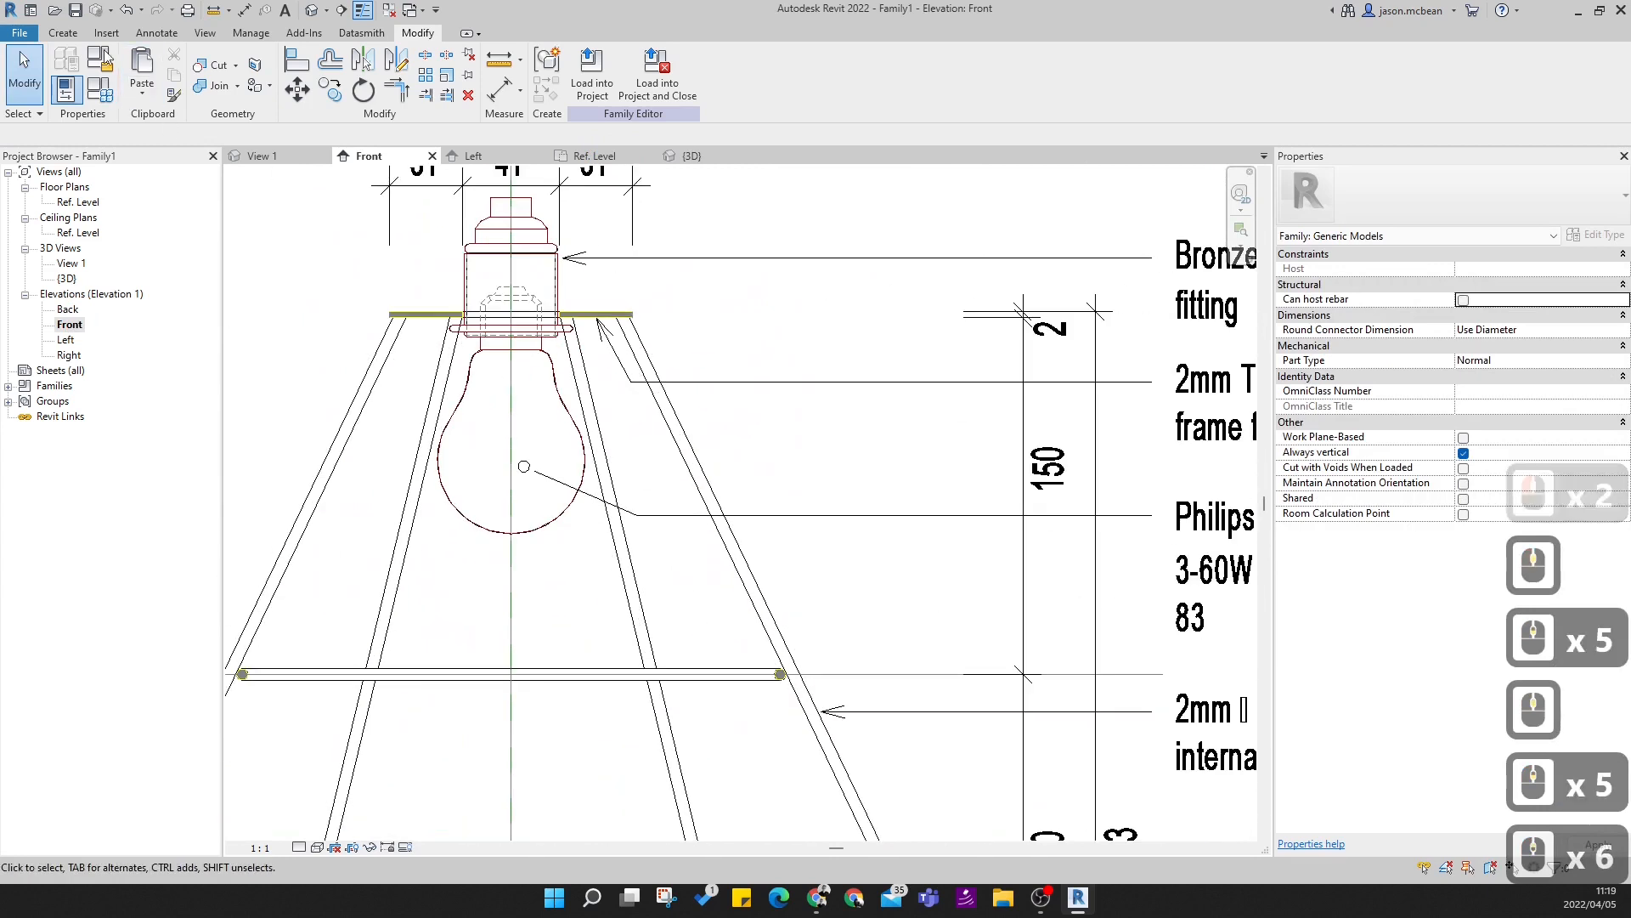
pyautogui.click(62, 33)
pyautogui.scroll(-7, 823, 544)
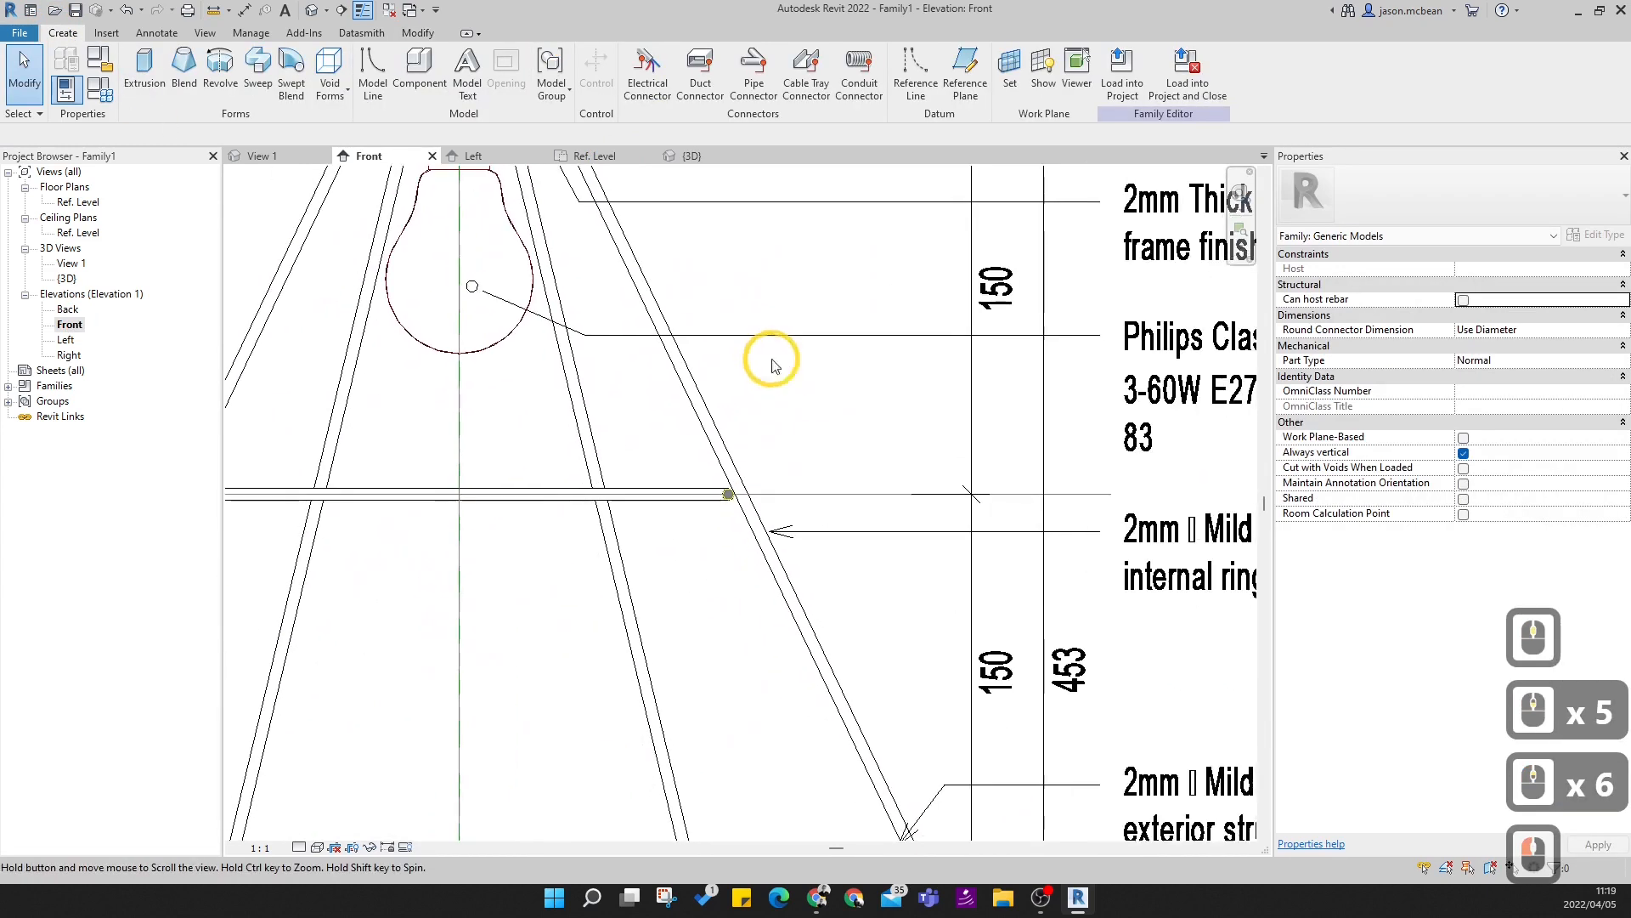
pyautogui.click(259, 74)
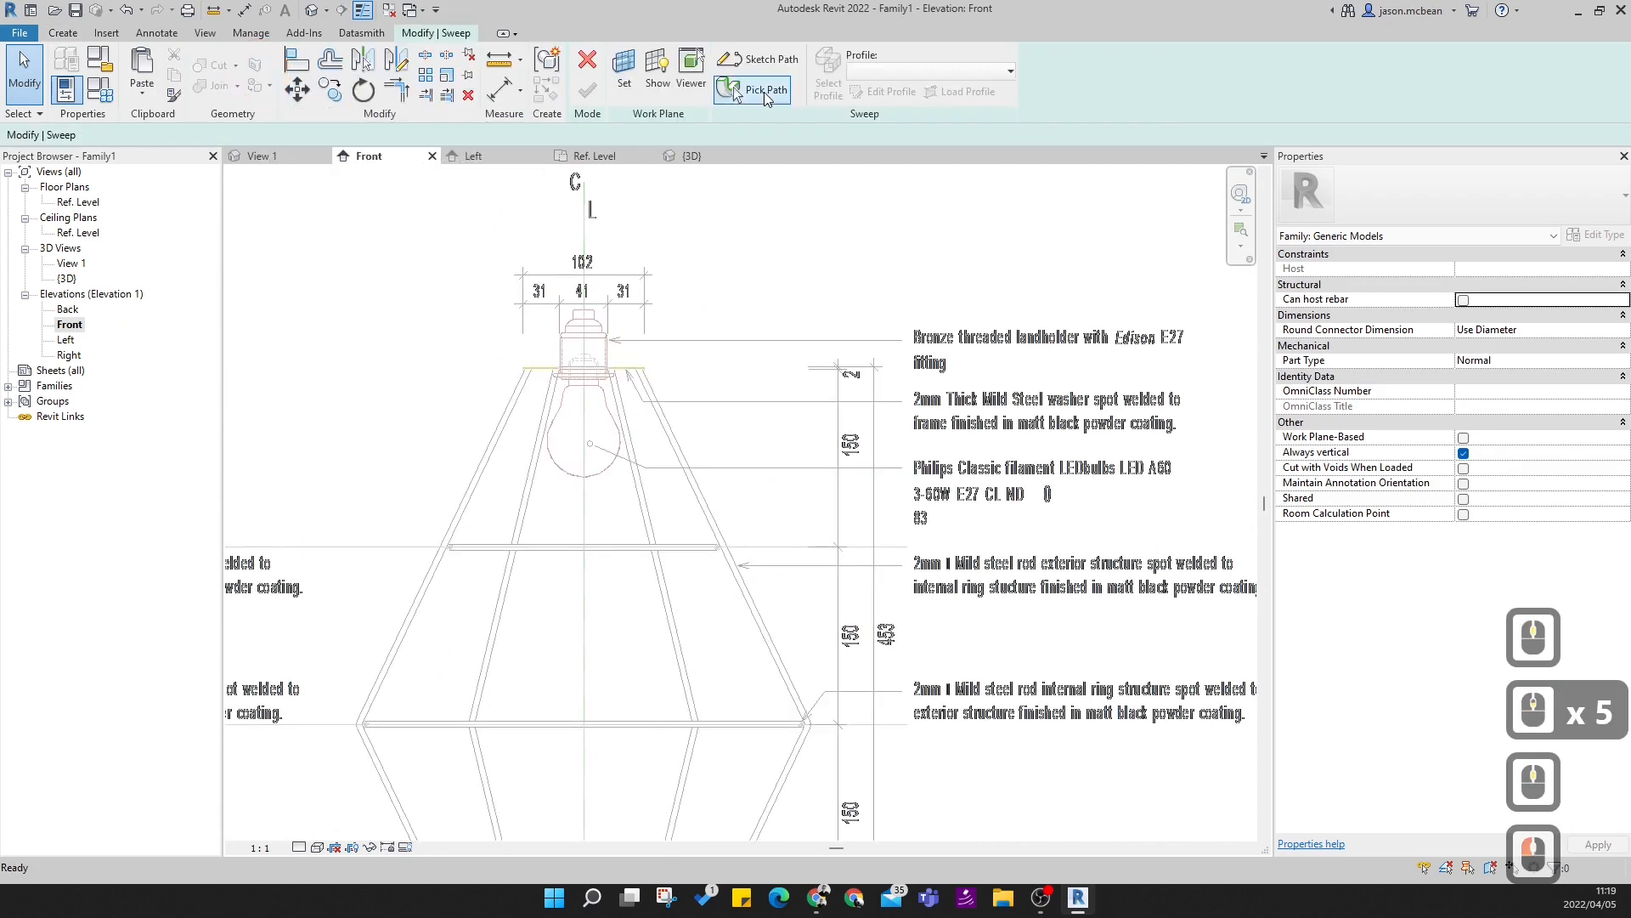
pyautogui.click(765, 90)
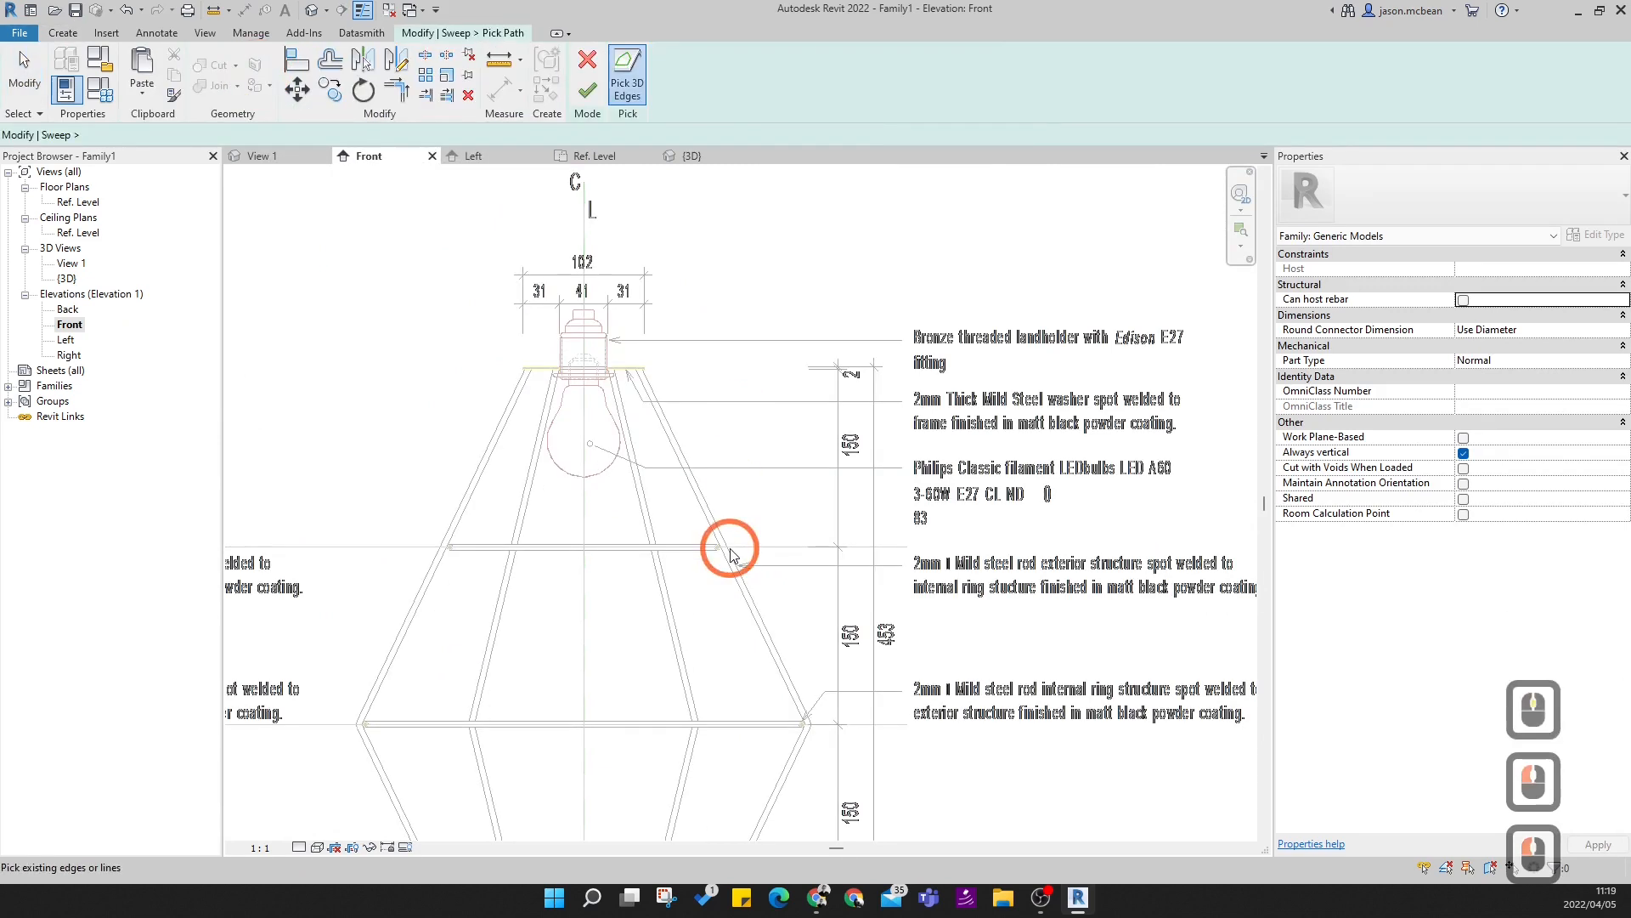
pyautogui.scroll(5, 713, 527)
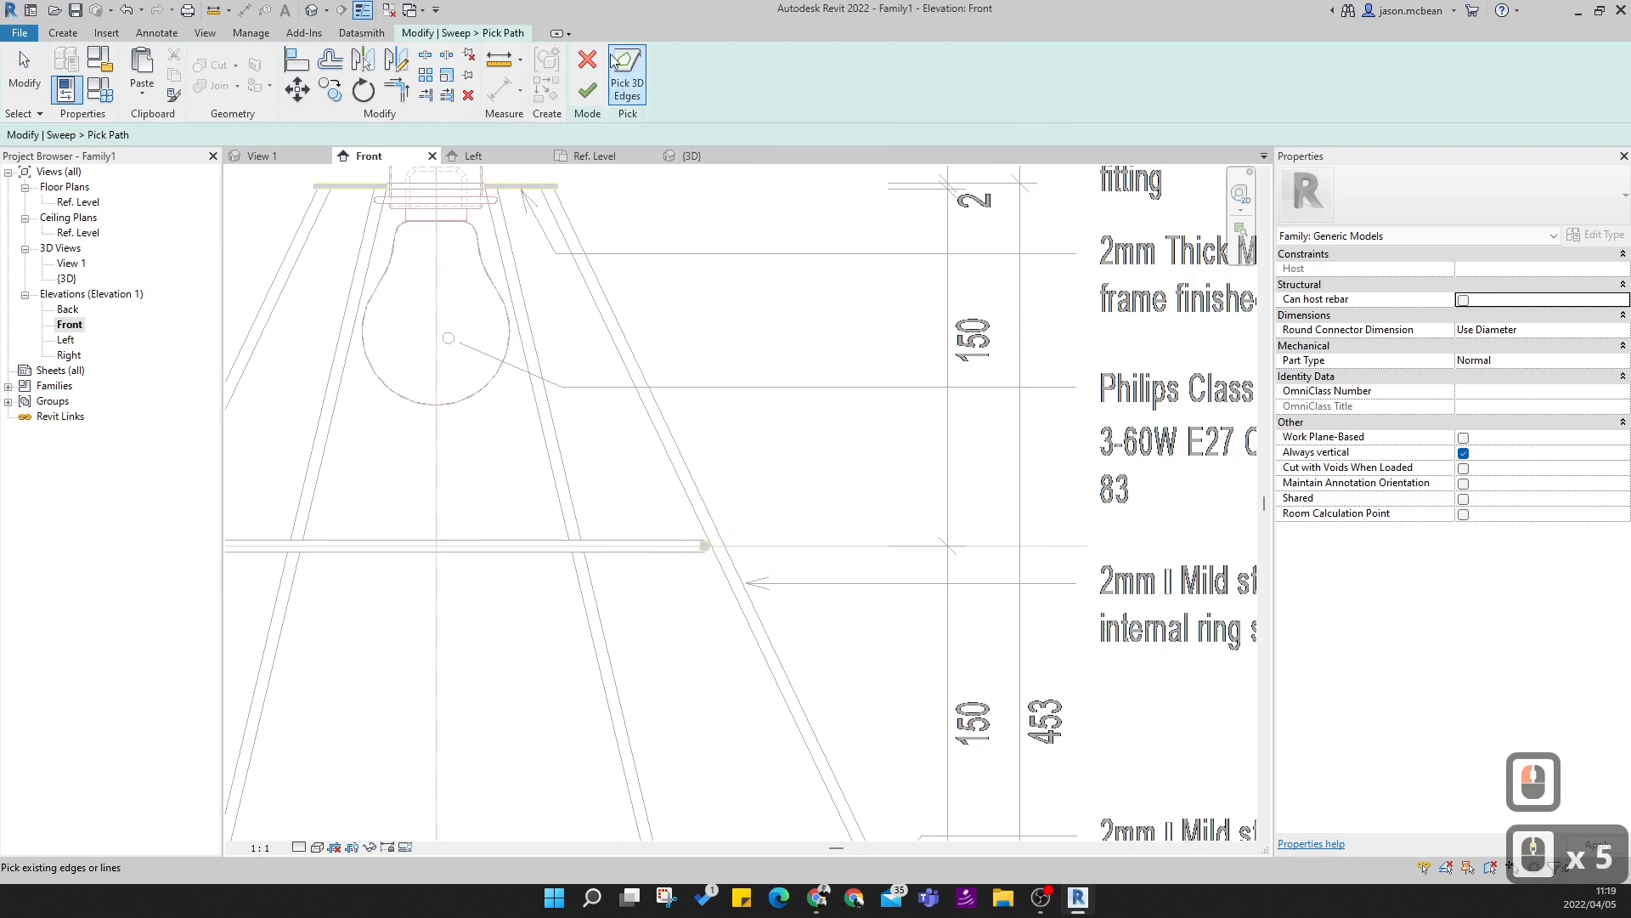
pyautogui.click(586, 68)
pyautogui.scroll(-5, 728, 545)
pyautogui.click(746, 93)
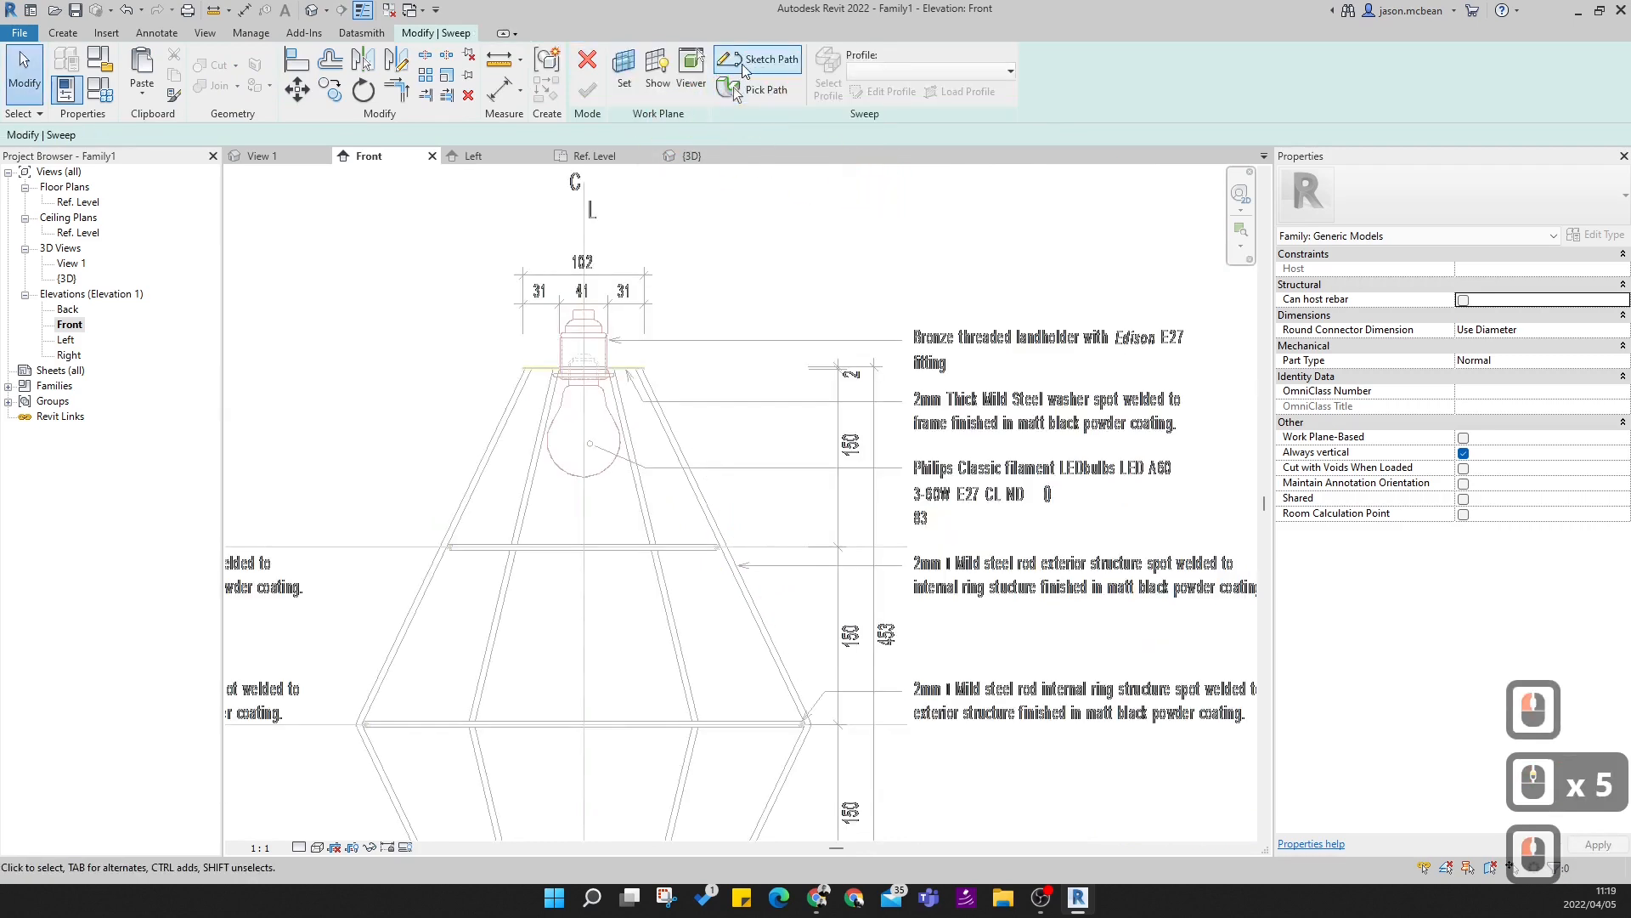
# - Sketch the sweep path by picking the outer rod's inner edge lines above and below the middle ring
pyautogui.click(743, 61)
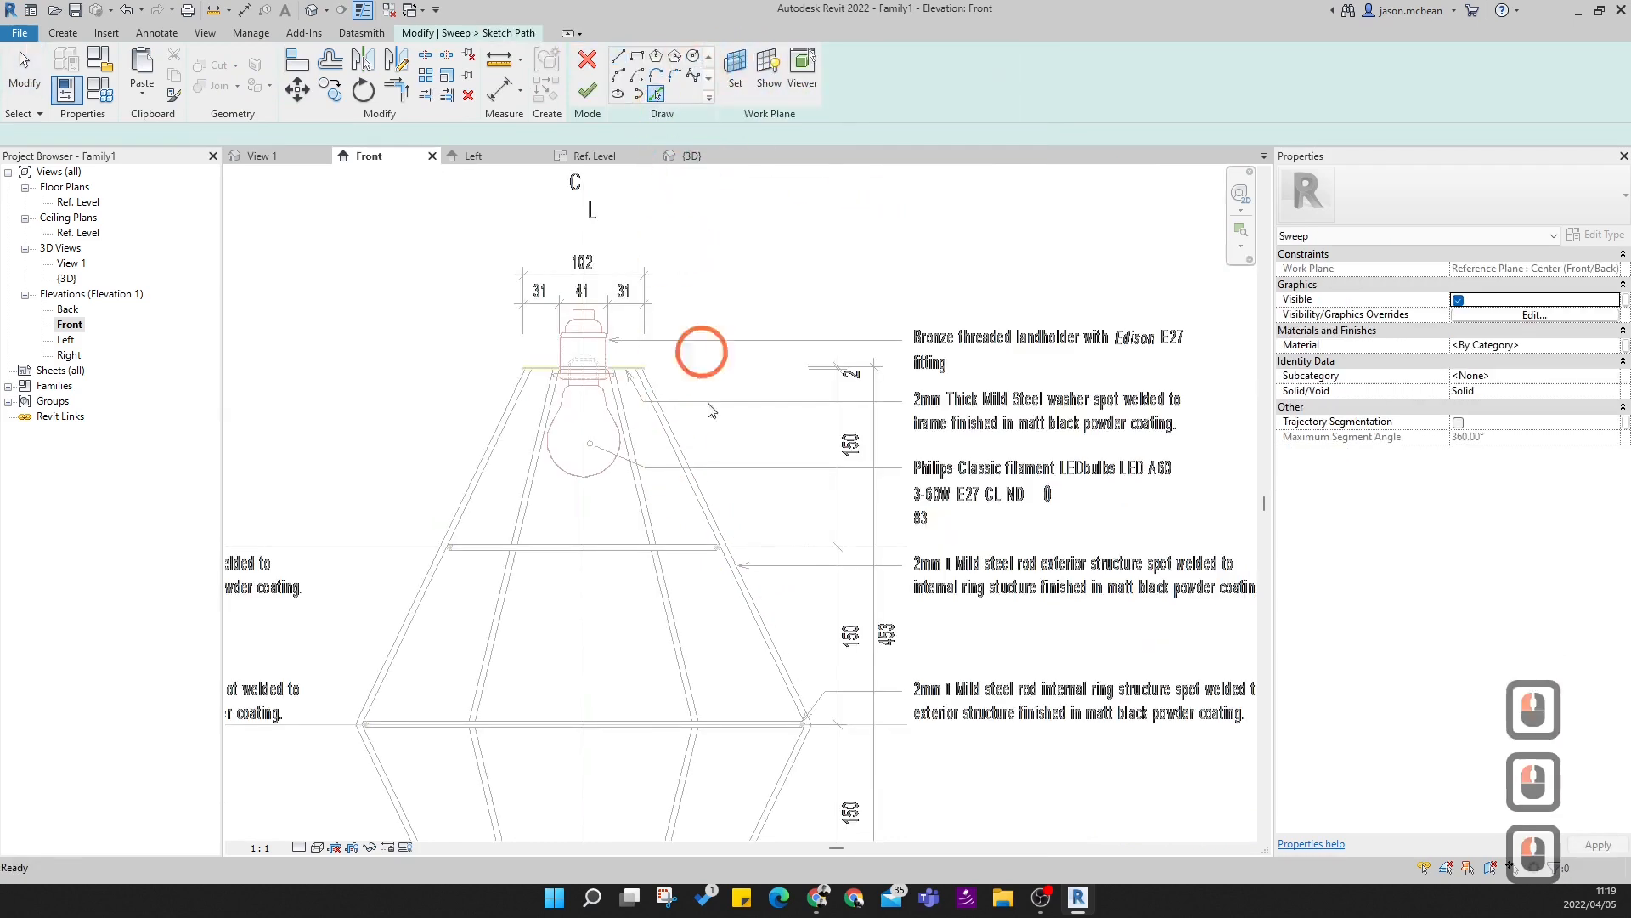
pyautogui.scroll(5, 693, 448)
pyautogui.click(674, 535)
pyautogui.moveTo(867, 594); pyautogui.dragTo(837, 190, button='middle')
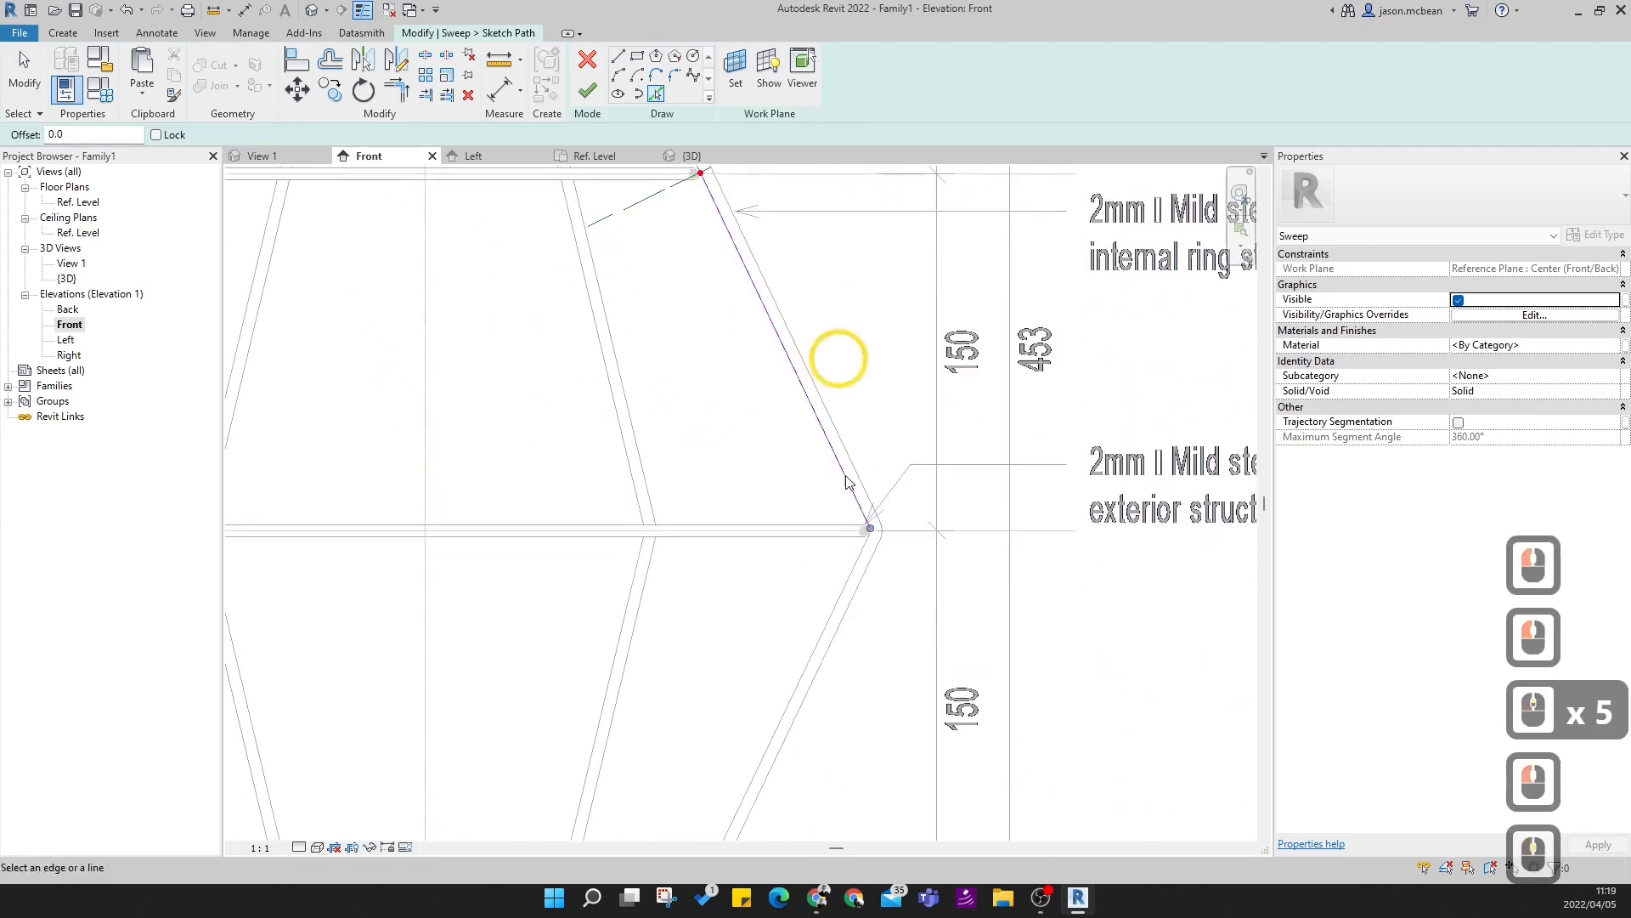
pyautogui.scroll(10, 866, 528)
pyautogui.scroll(5, 888, 569)
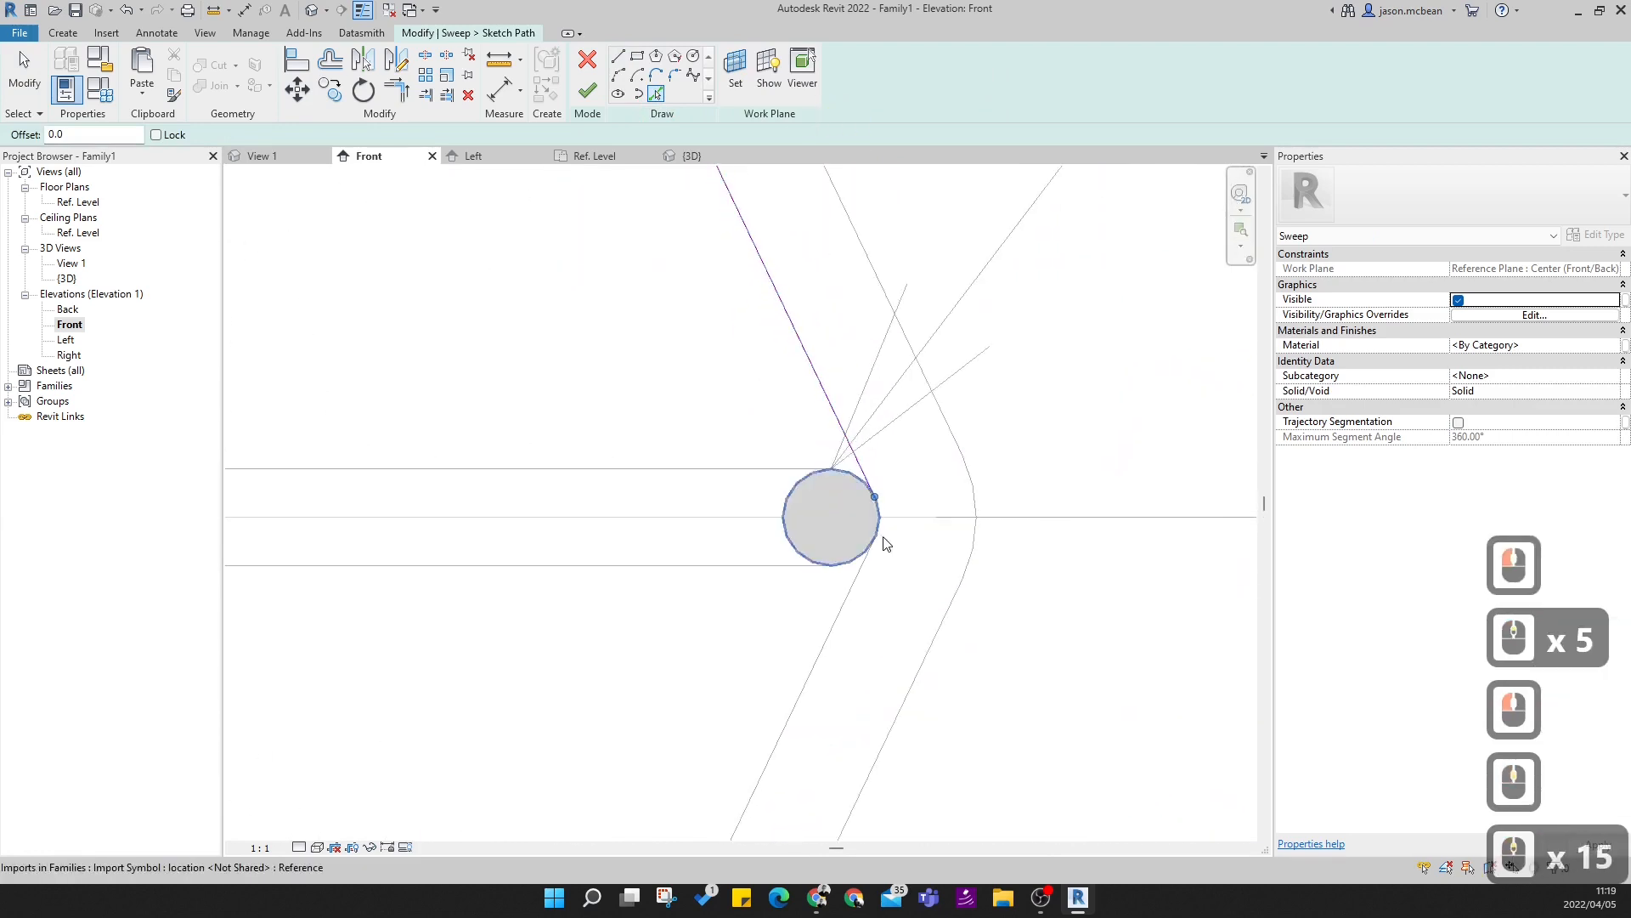
pyautogui.click(859, 593)
# - Pick the middle ring's circular section as a path line and split the circle on its inner side
pyautogui.scroll(7, 882, 520)
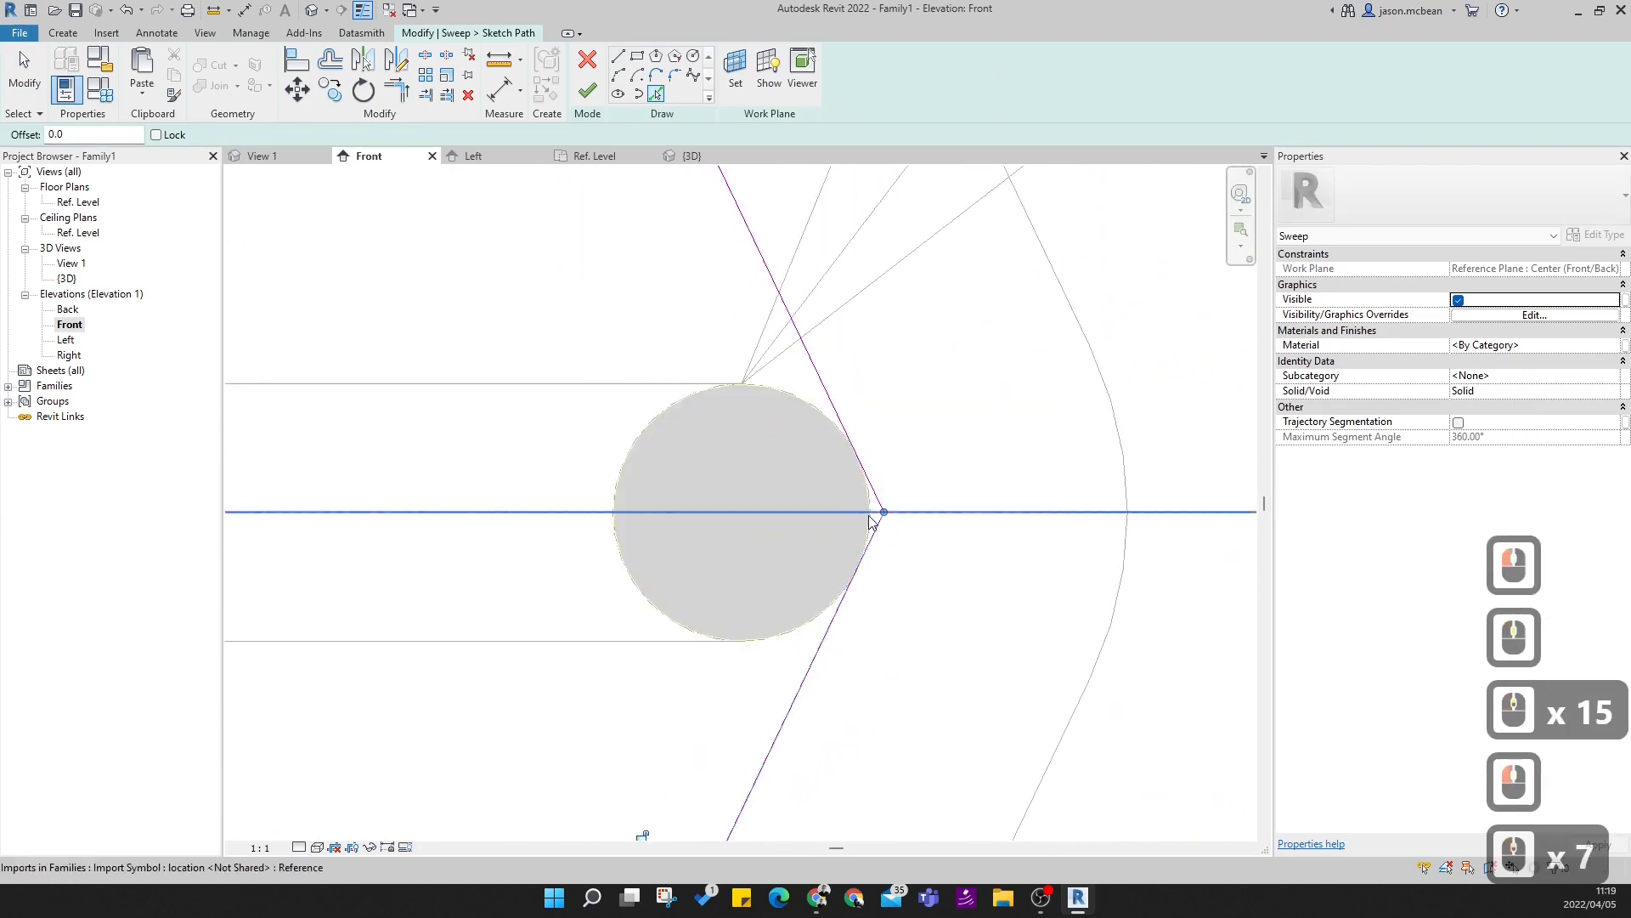
pyautogui.click(845, 595)
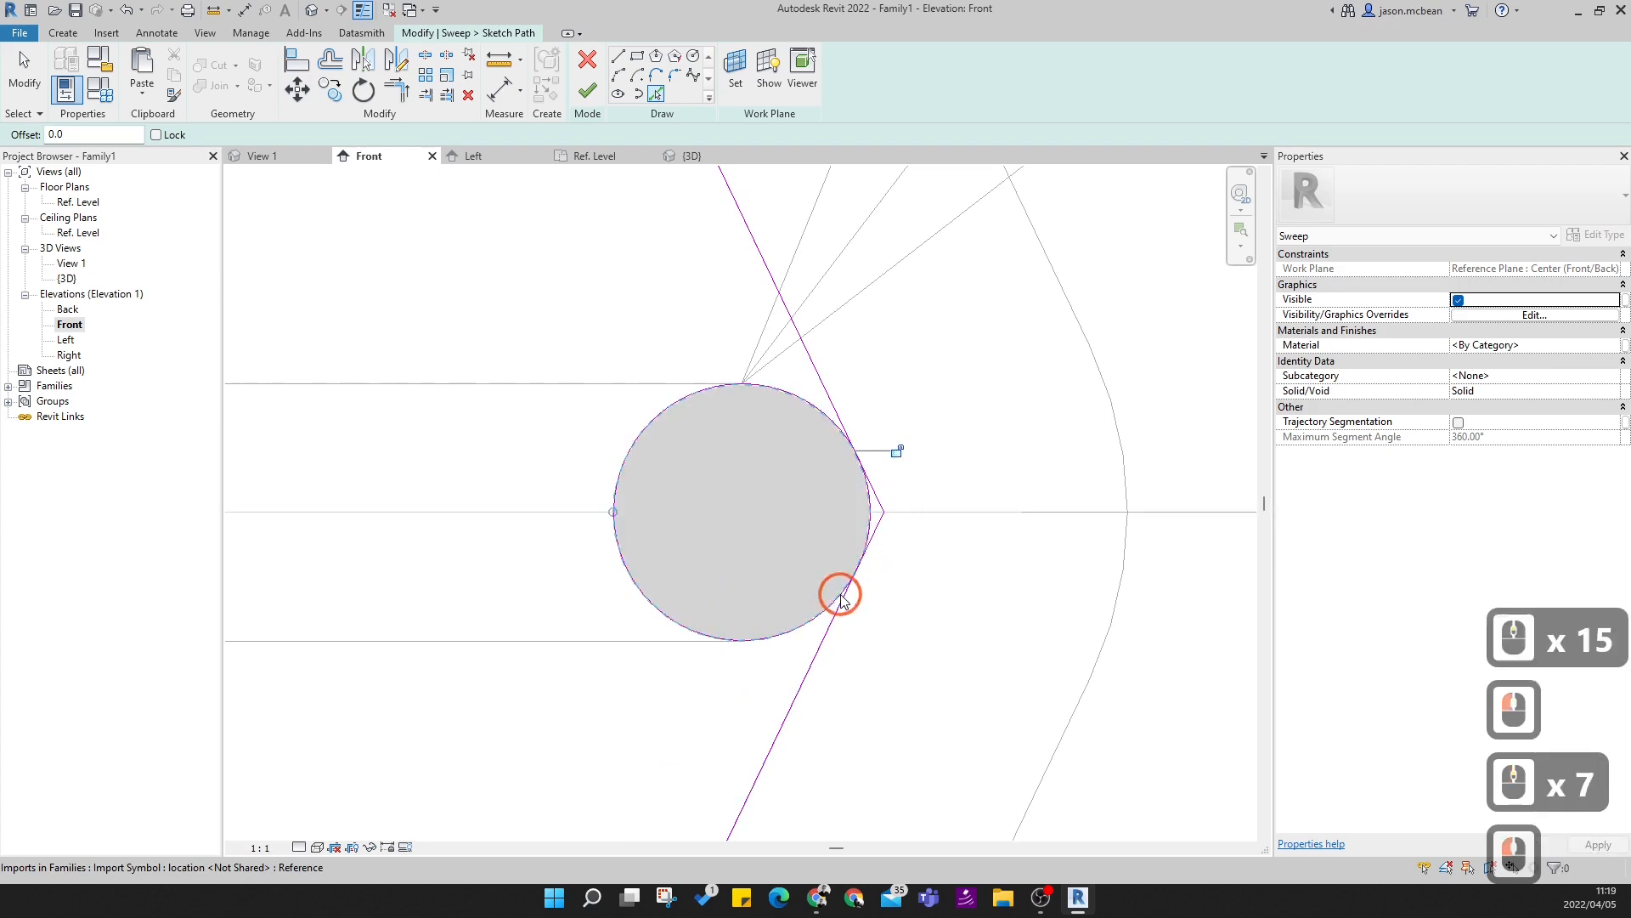
pyautogui.press('Escape')
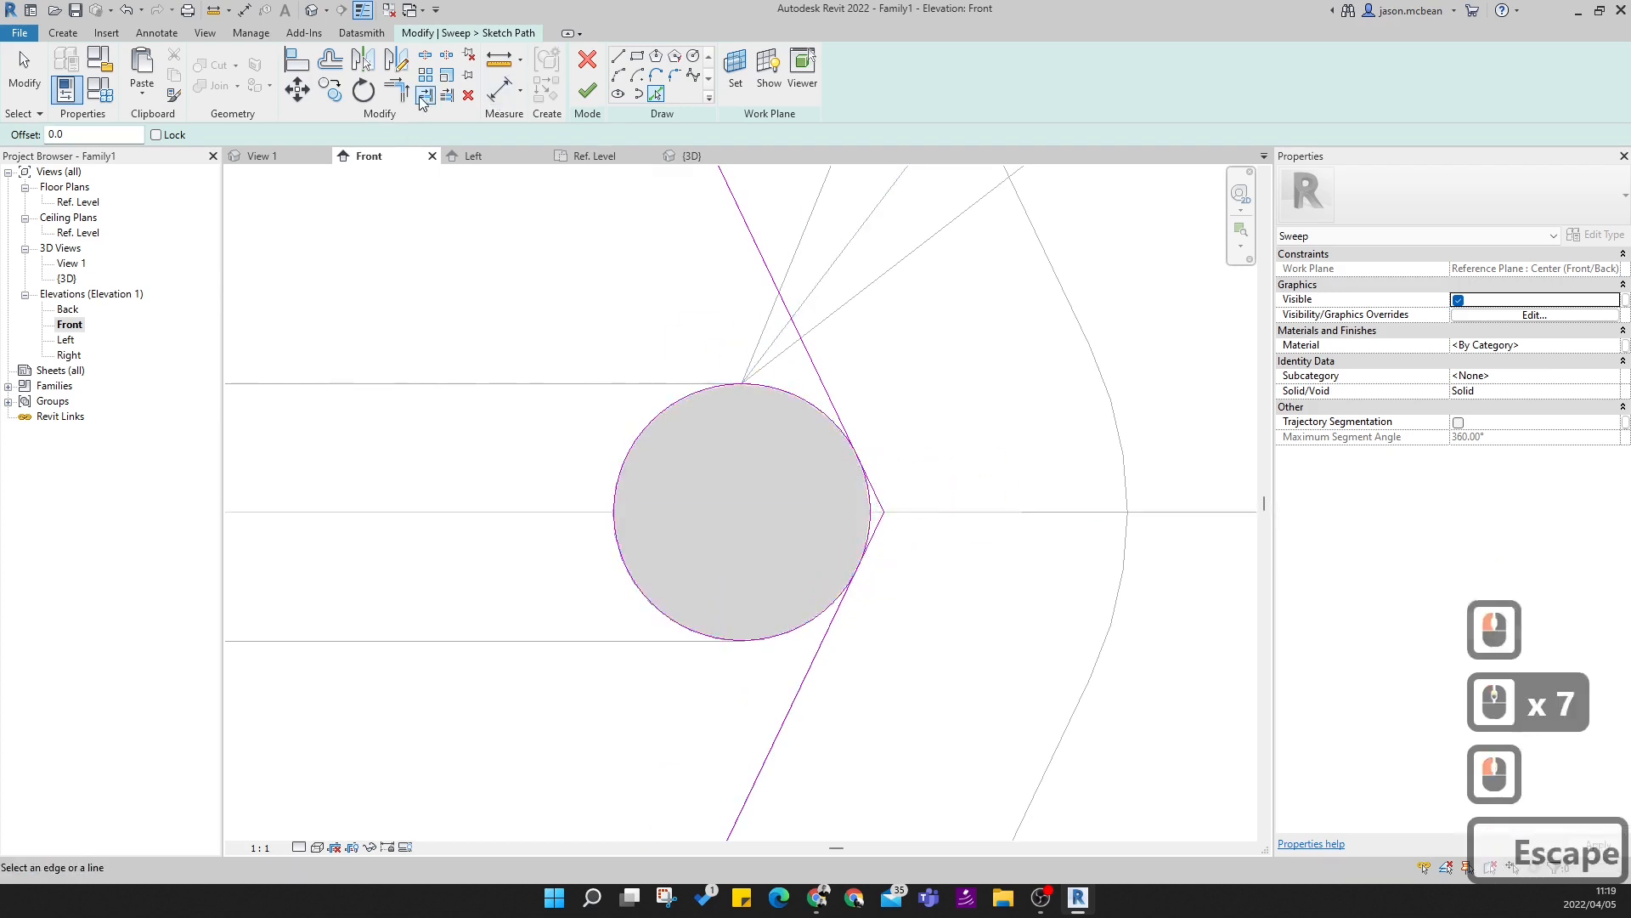
pyautogui.click(430, 59)
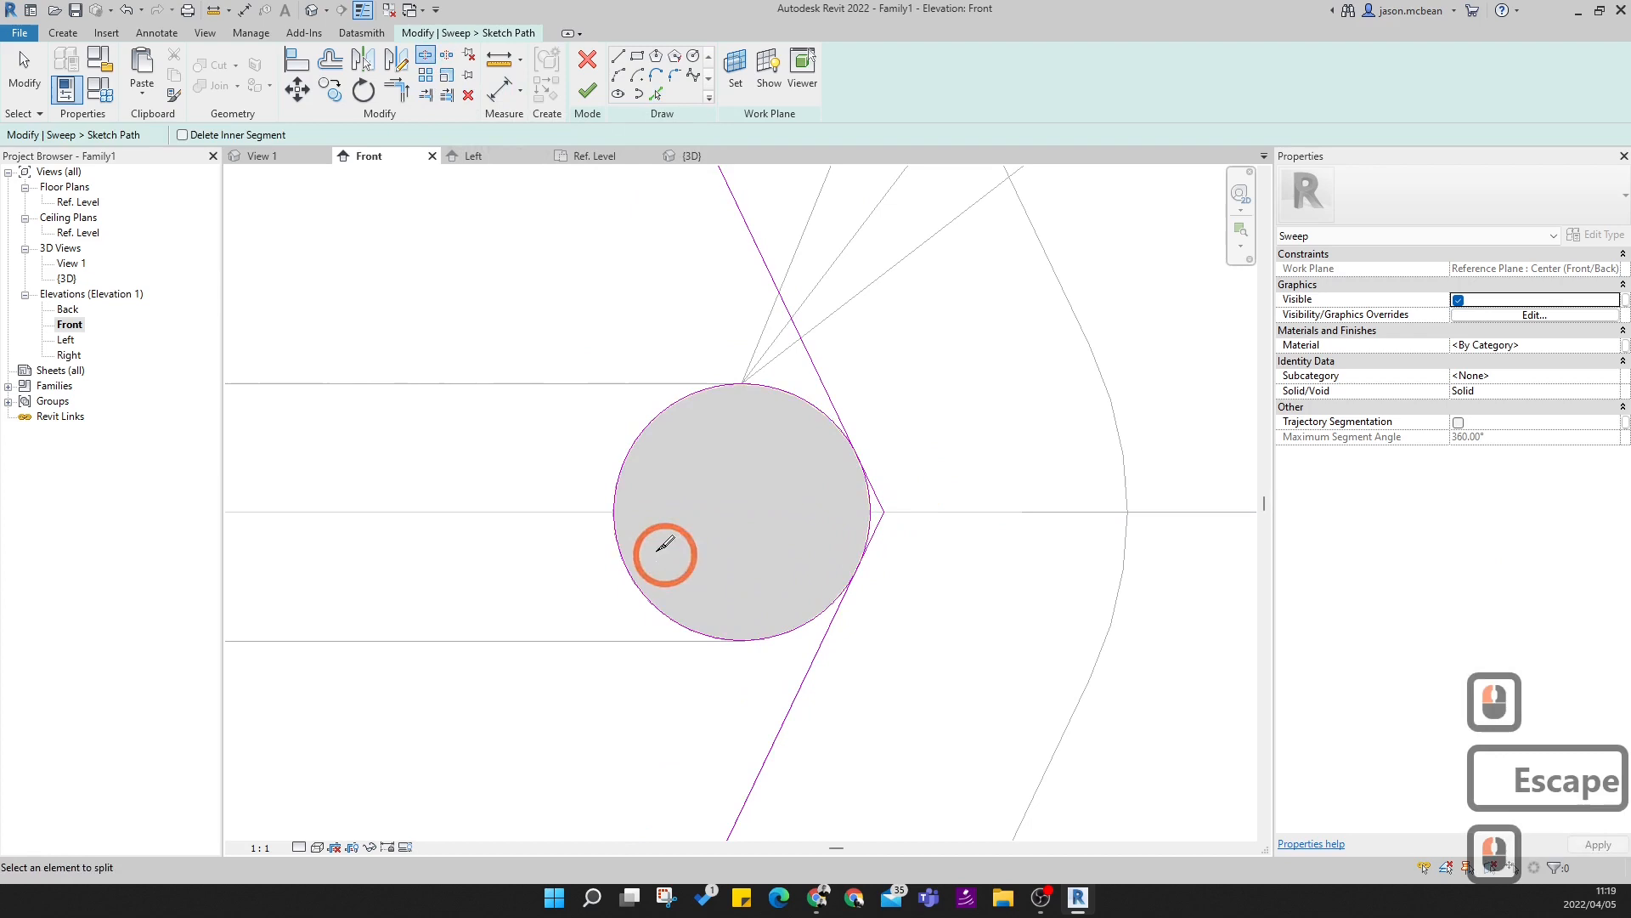
pyautogui.click(617, 532)
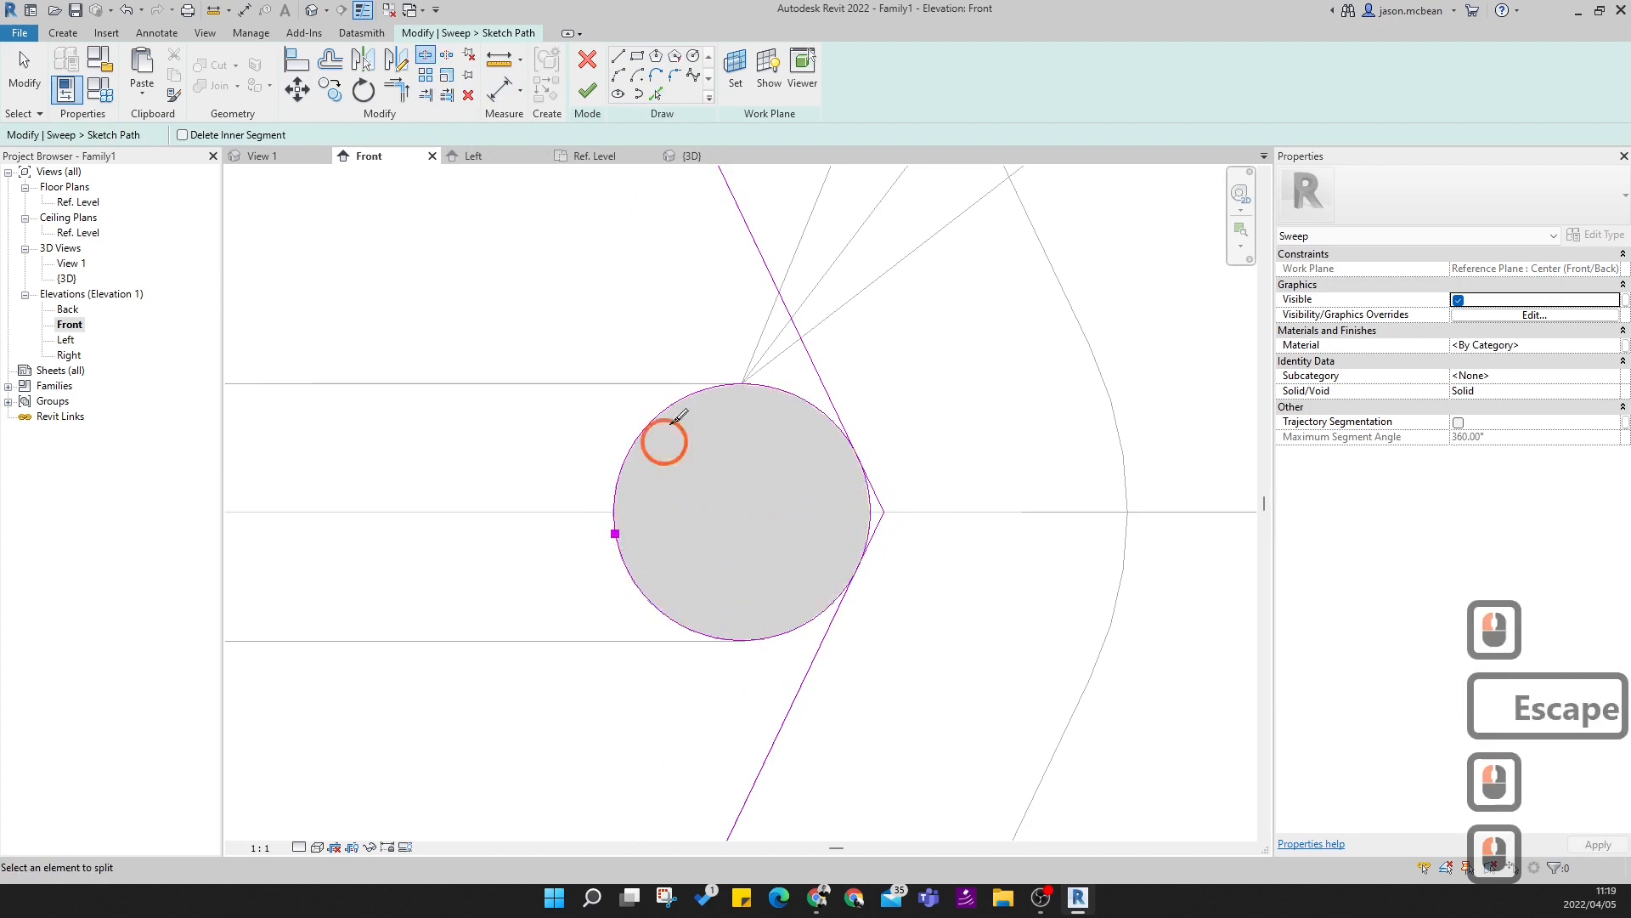
# - Trim the upper and lower rod lines and the circle at the middle ring into one continuous path
pyautogui.click(429, 96)
pyautogui.click(407, 100)
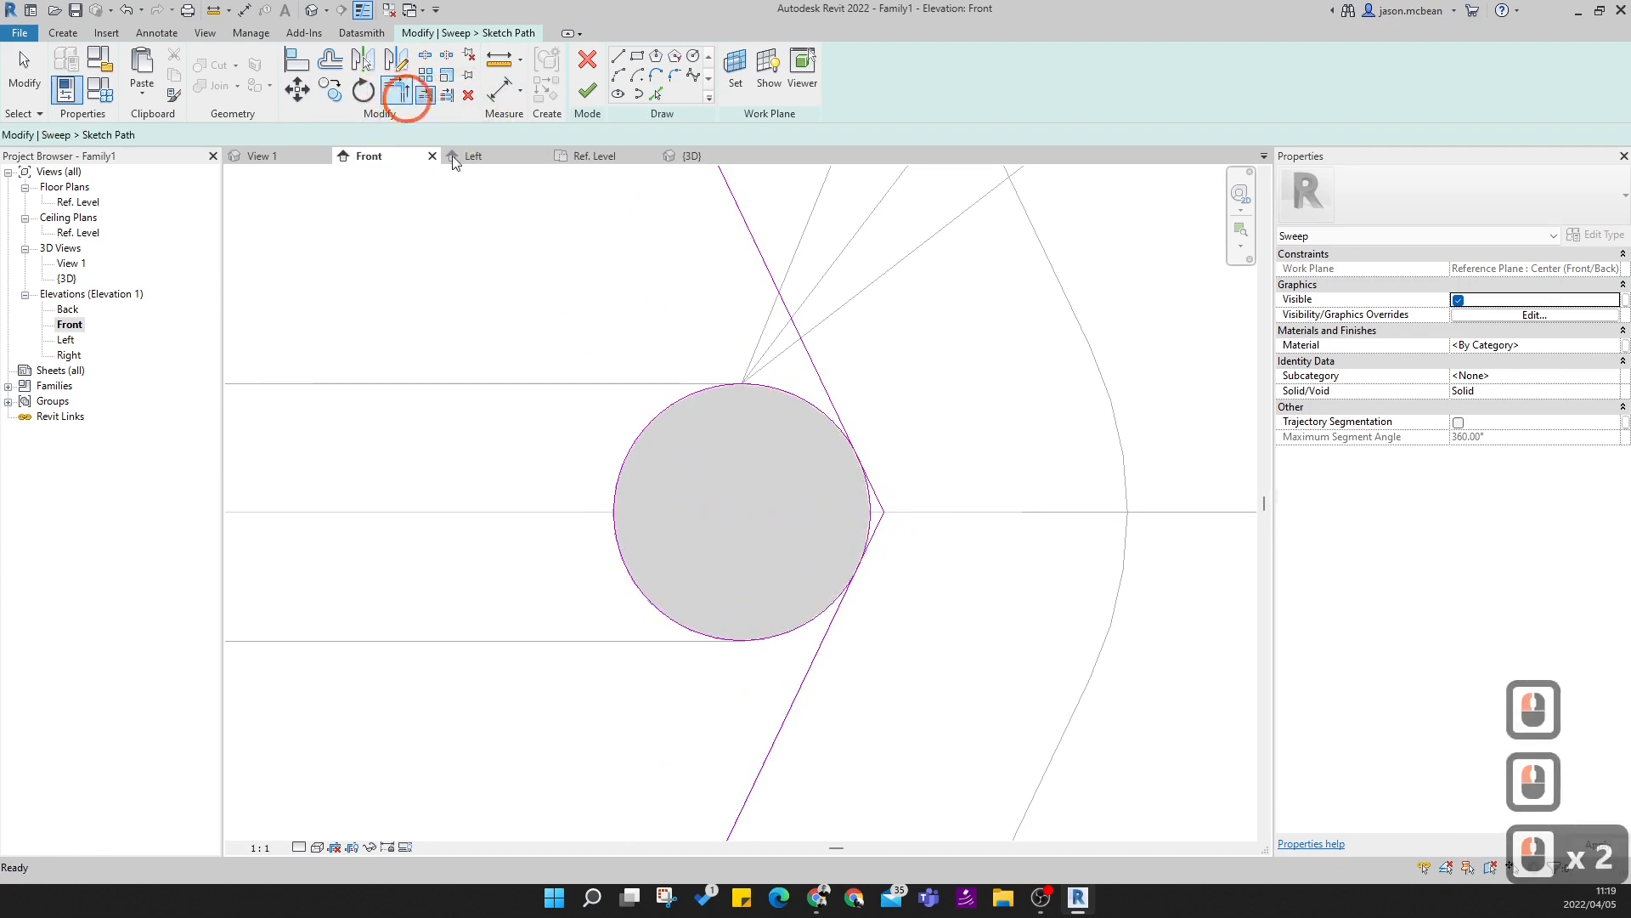
pyautogui.click(820, 376)
pyautogui.scroll(2, 860, 515)
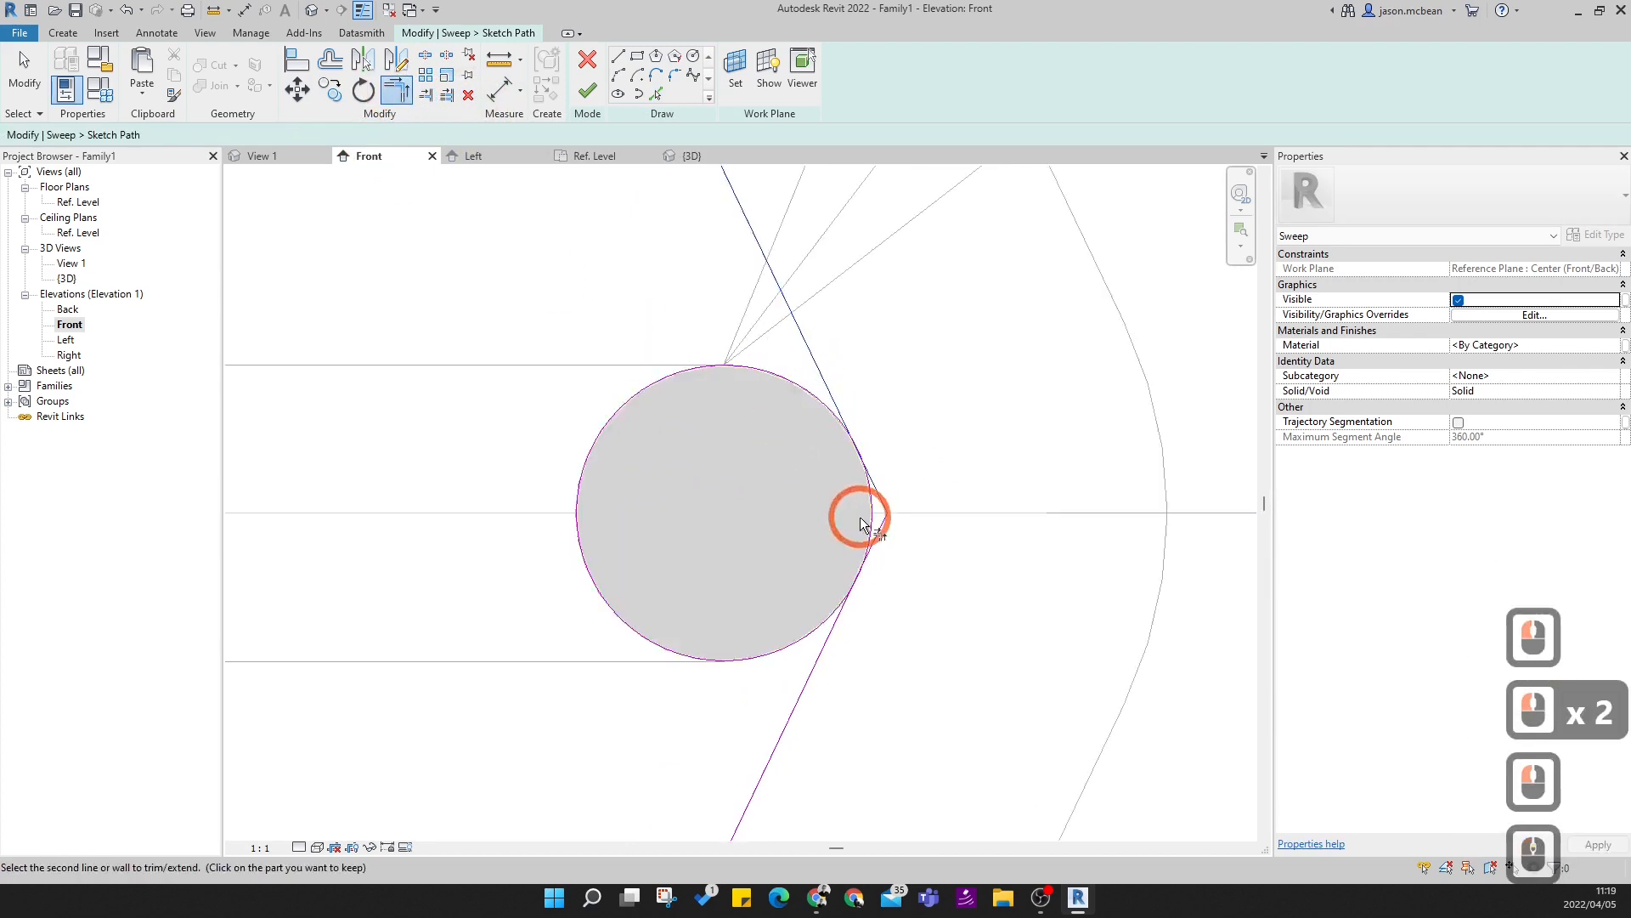
pyautogui.click(841, 633)
pyautogui.scroll(-7, 834, 629)
pyautogui.press('Escape')
# - Examine the sweep path and its profile plane from the front and in the default 3D view
pyautogui.scroll(19, 899, 494)
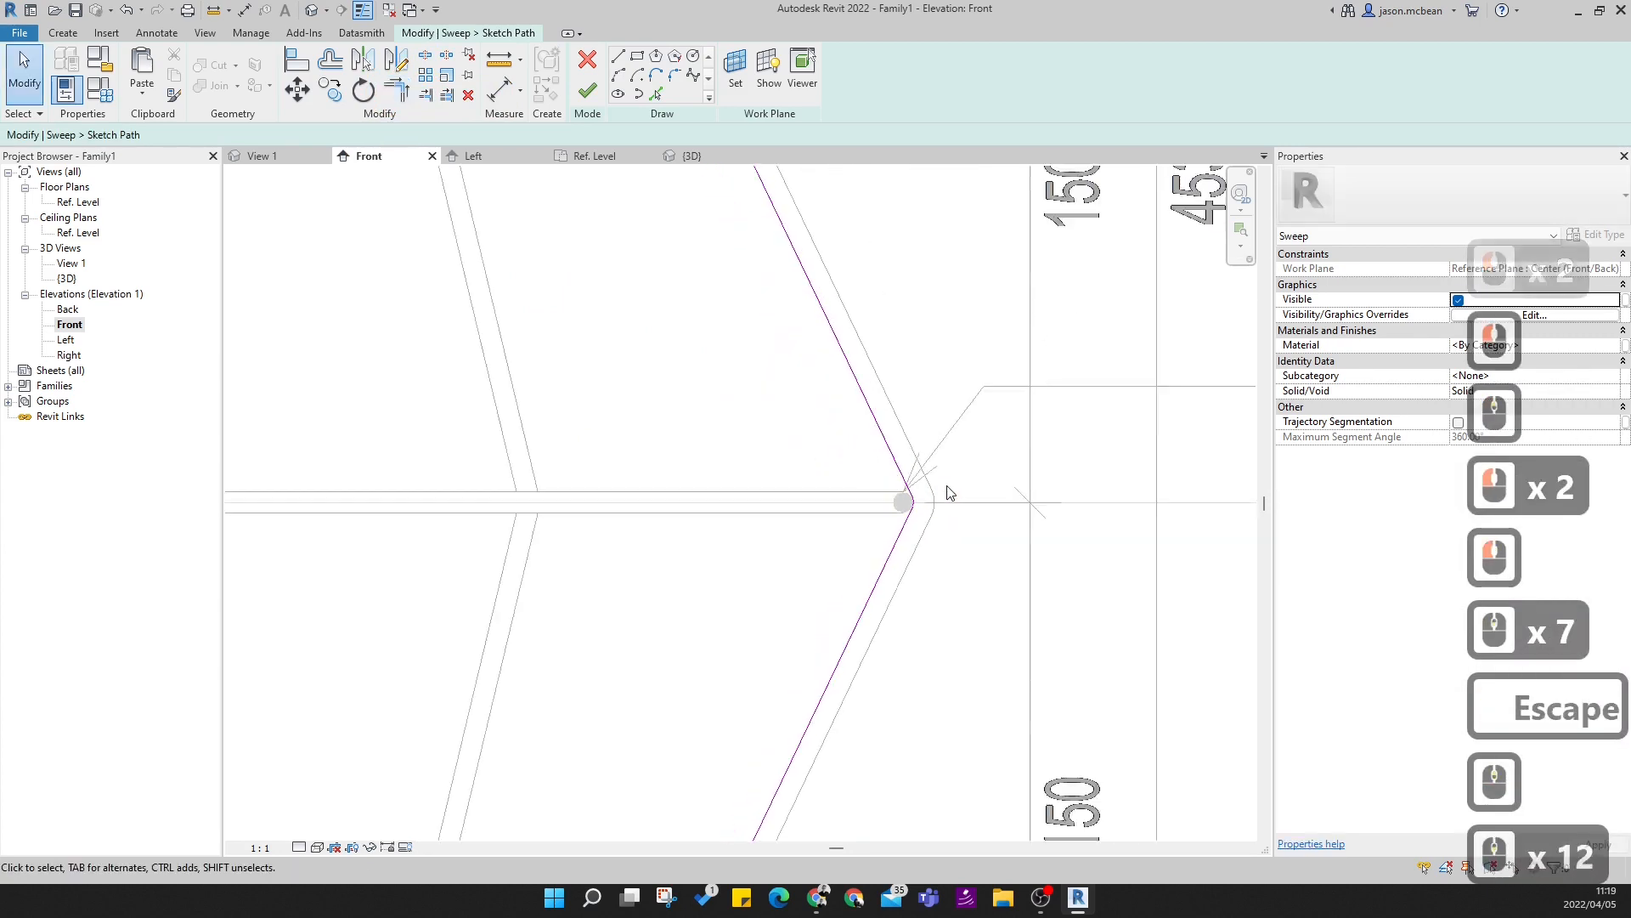
pyautogui.scroll(-4, 886, 648)
pyautogui.scroll(12, 798, 595)
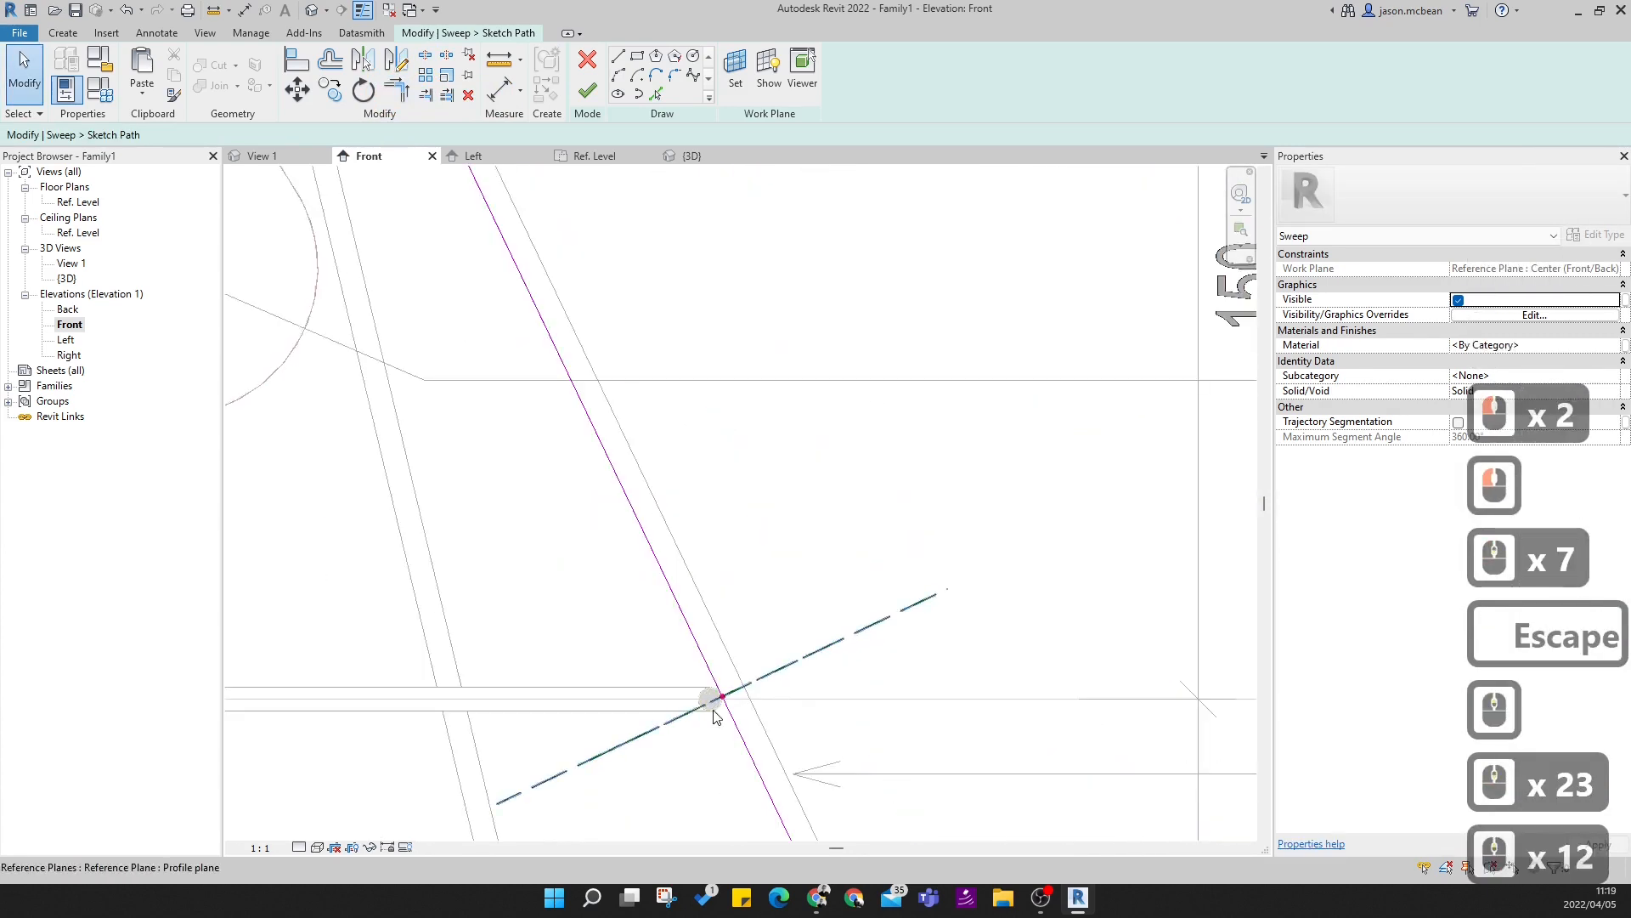
pyautogui.scroll(-6, 711, 702)
pyautogui.click(317, 12)
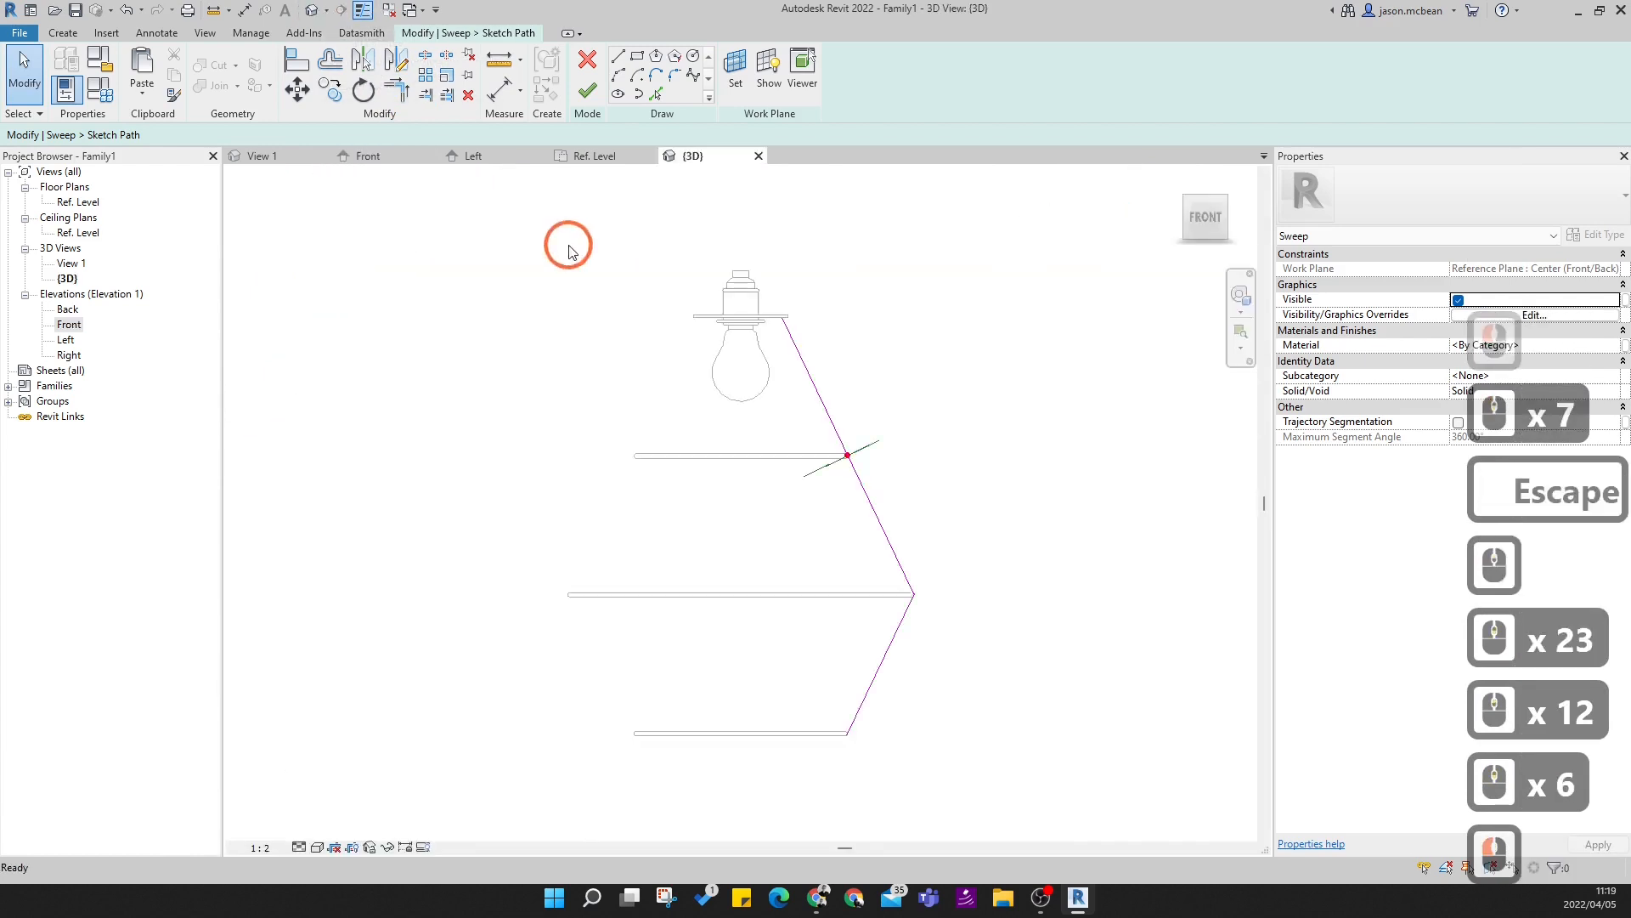
pyautogui.keyDown('shift'); pyautogui.moveTo(951, 476); pyautogui.dragTo(668, 660, button='middle'); pyautogui.keyUp('shift')
pyautogui.scroll(5, 772, 497)
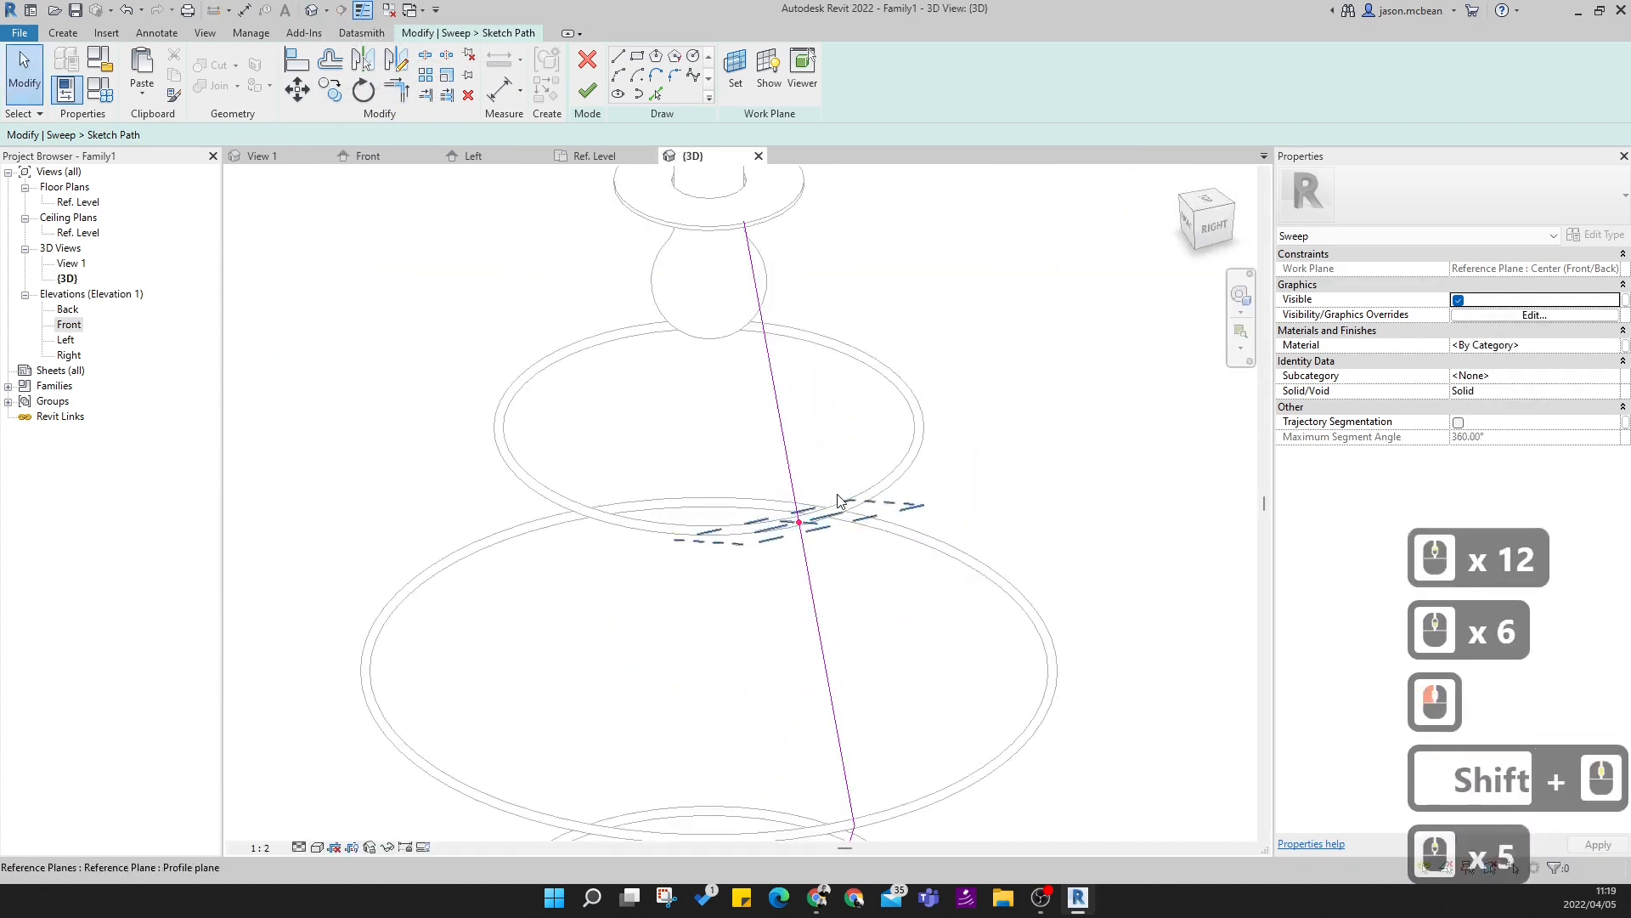
pyautogui.keyDown('shift'); pyautogui.moveTo(772, 500); pyautogui.dragTo(991, 604, button='middle'); pyautogui.keyUp('shift')
pyautogui.scroll(4, 950, 519)
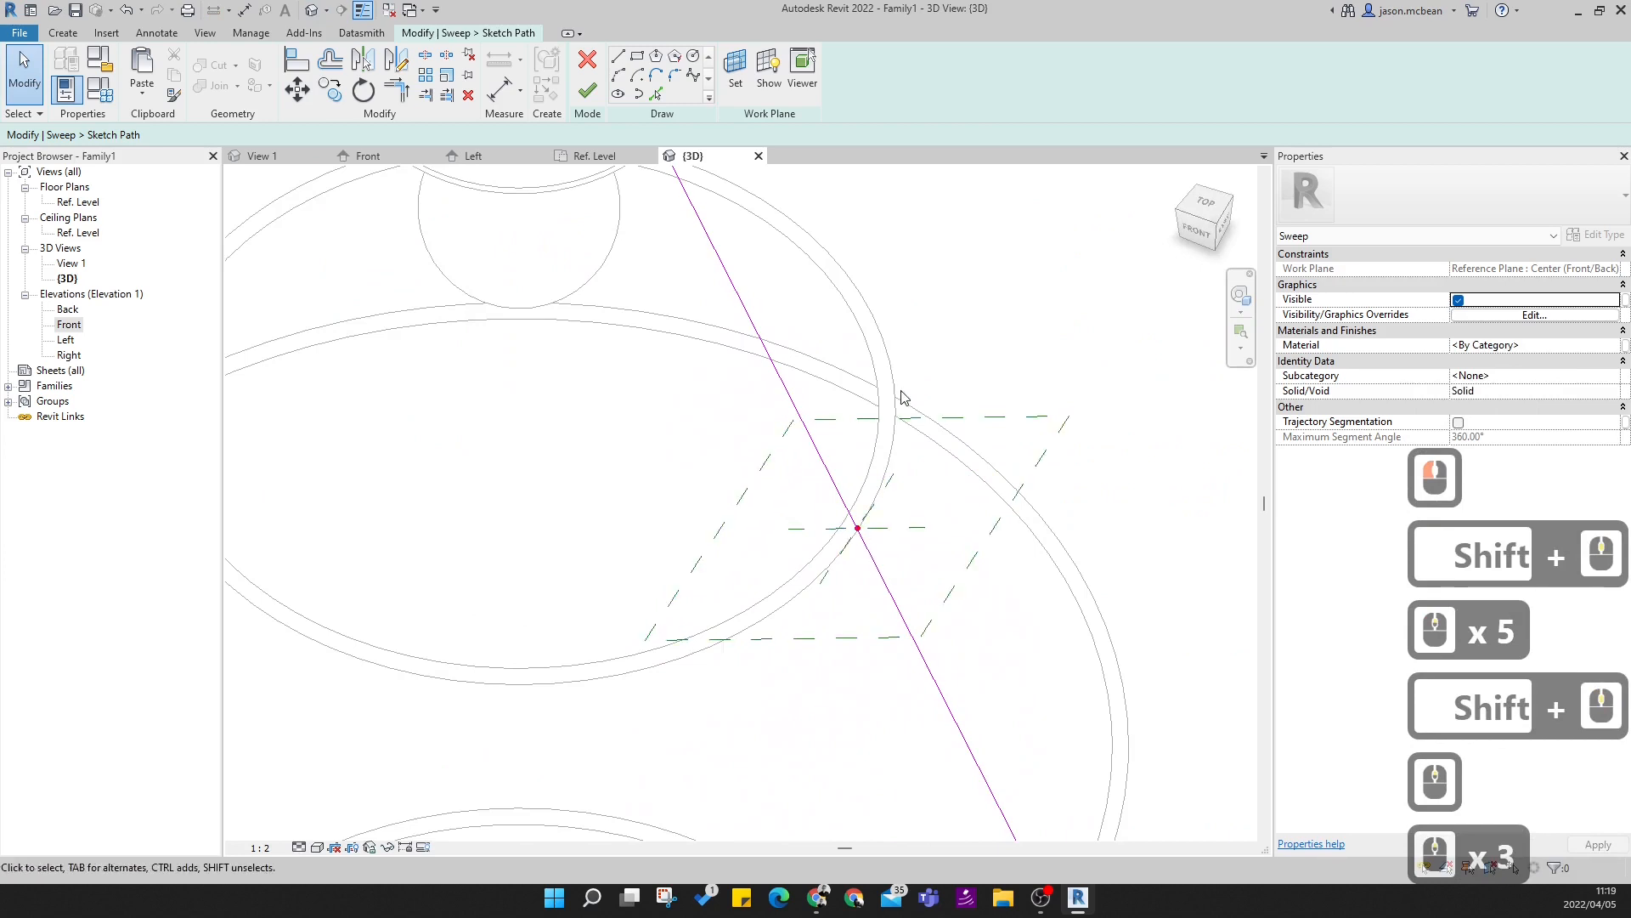
# - Draw a circle with a 2.5 radius in the path sketch, centred where the path crosses the profile plane
pyautogui.click(693, 57)
pyautogui.scroll(6, 849, 514)
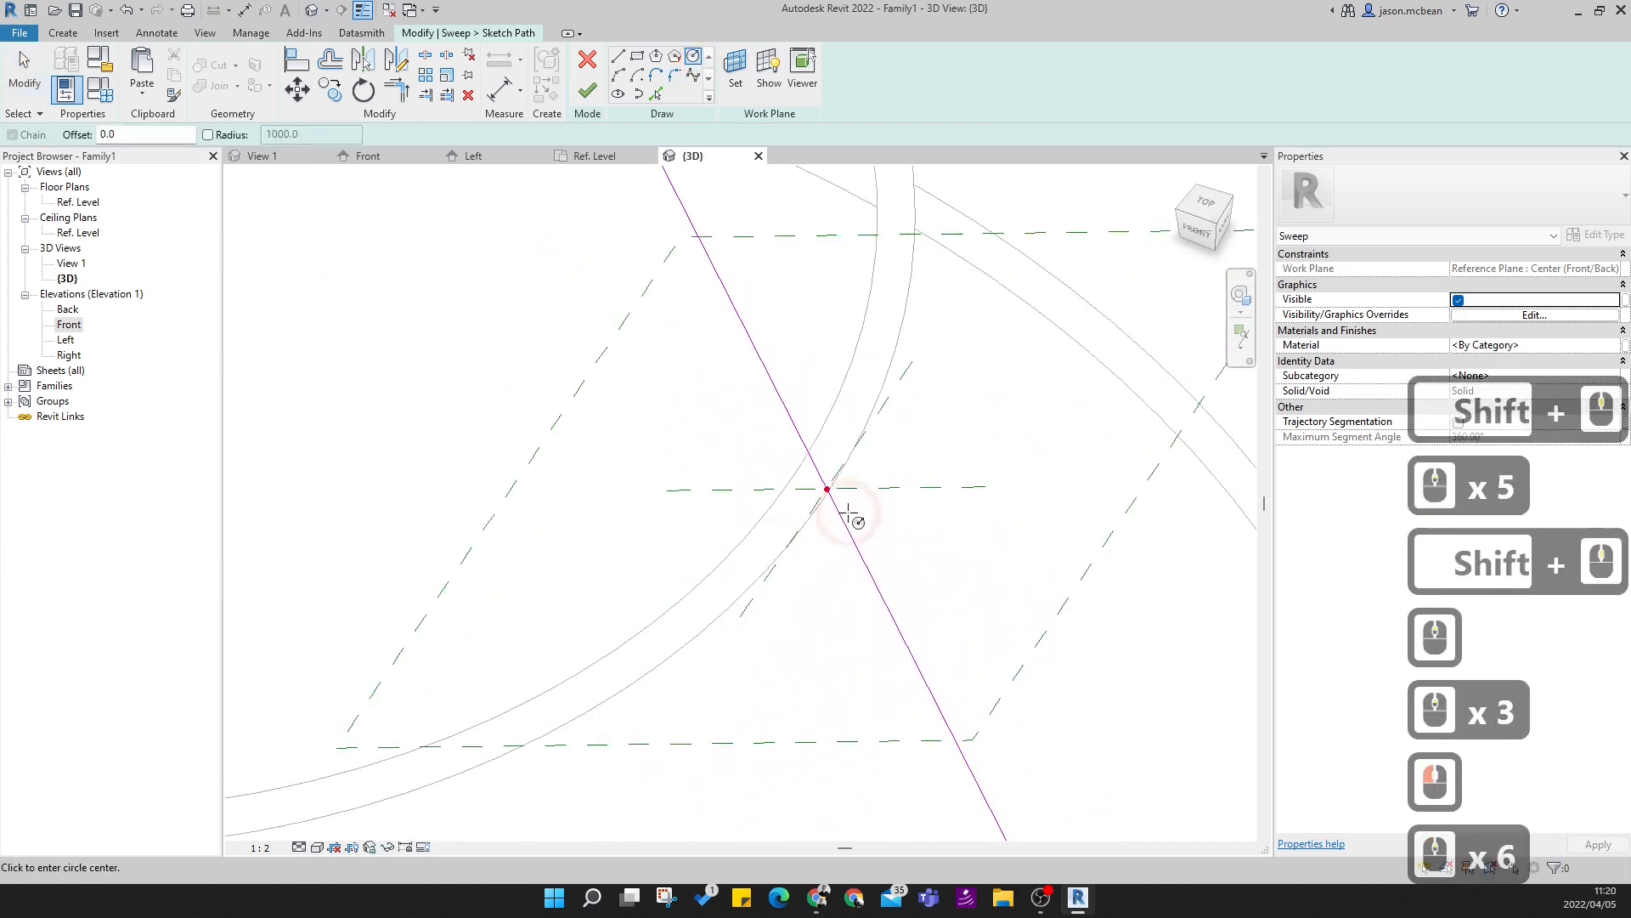
pyautogui.click(829, 490)
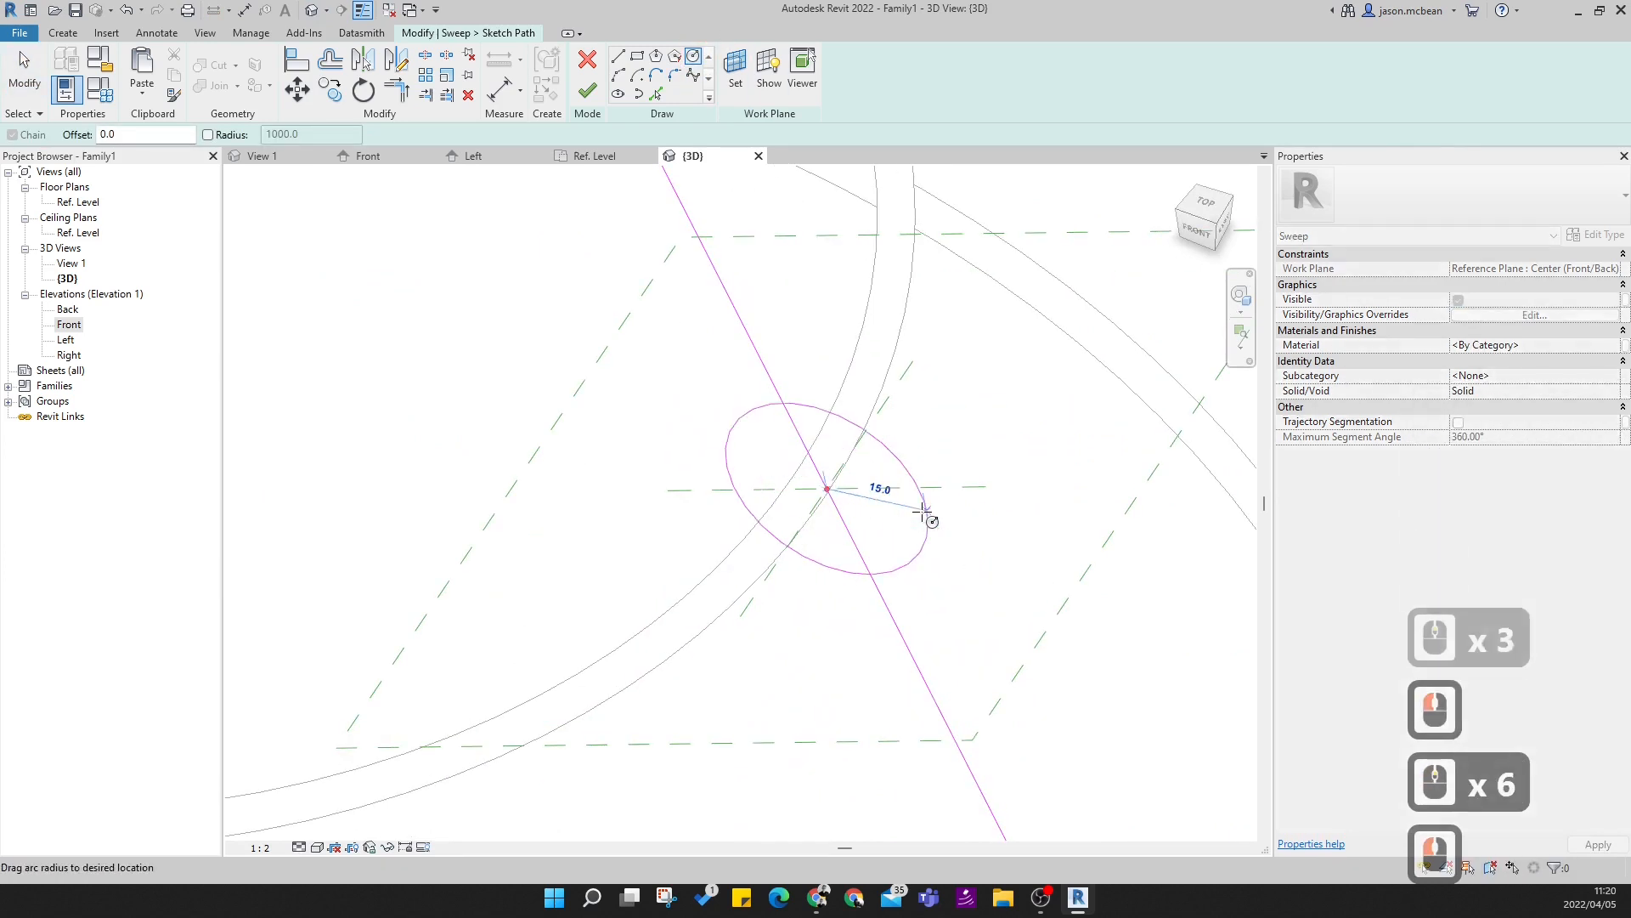
pyautogui.write('2')
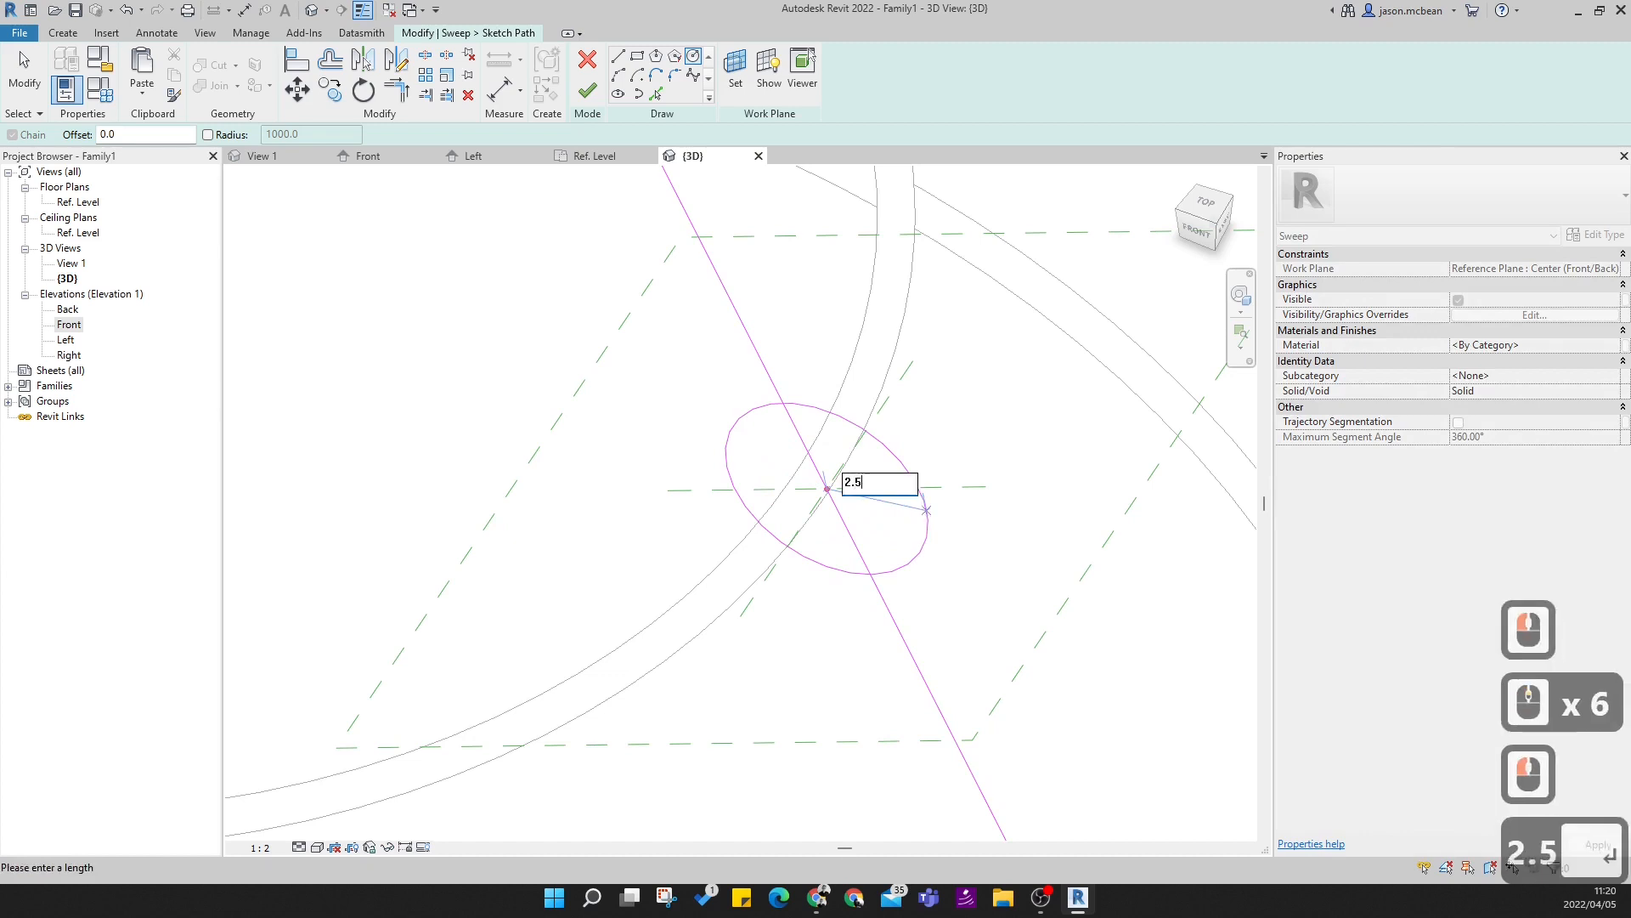
pyautogui.write('.5')
pyautogui.press('Return')
# - Delete the 2.5 radius circle from the path sketch
pyautogui.moveTo(966, 473)
pyautogui.keyDown('shift'); pyautogui.mouseDown(button='middle')
pyautogui.moveTo(874, 572)
pyautogui.moveTo(1056, 335)
pyautogui.moveTo(845, 421)
pyautogui.moveTo(863, 441)
pyautogui.mouseUp(button='middle'); pyautogui.keyUp('shift')
pyautogui.press('Delete')
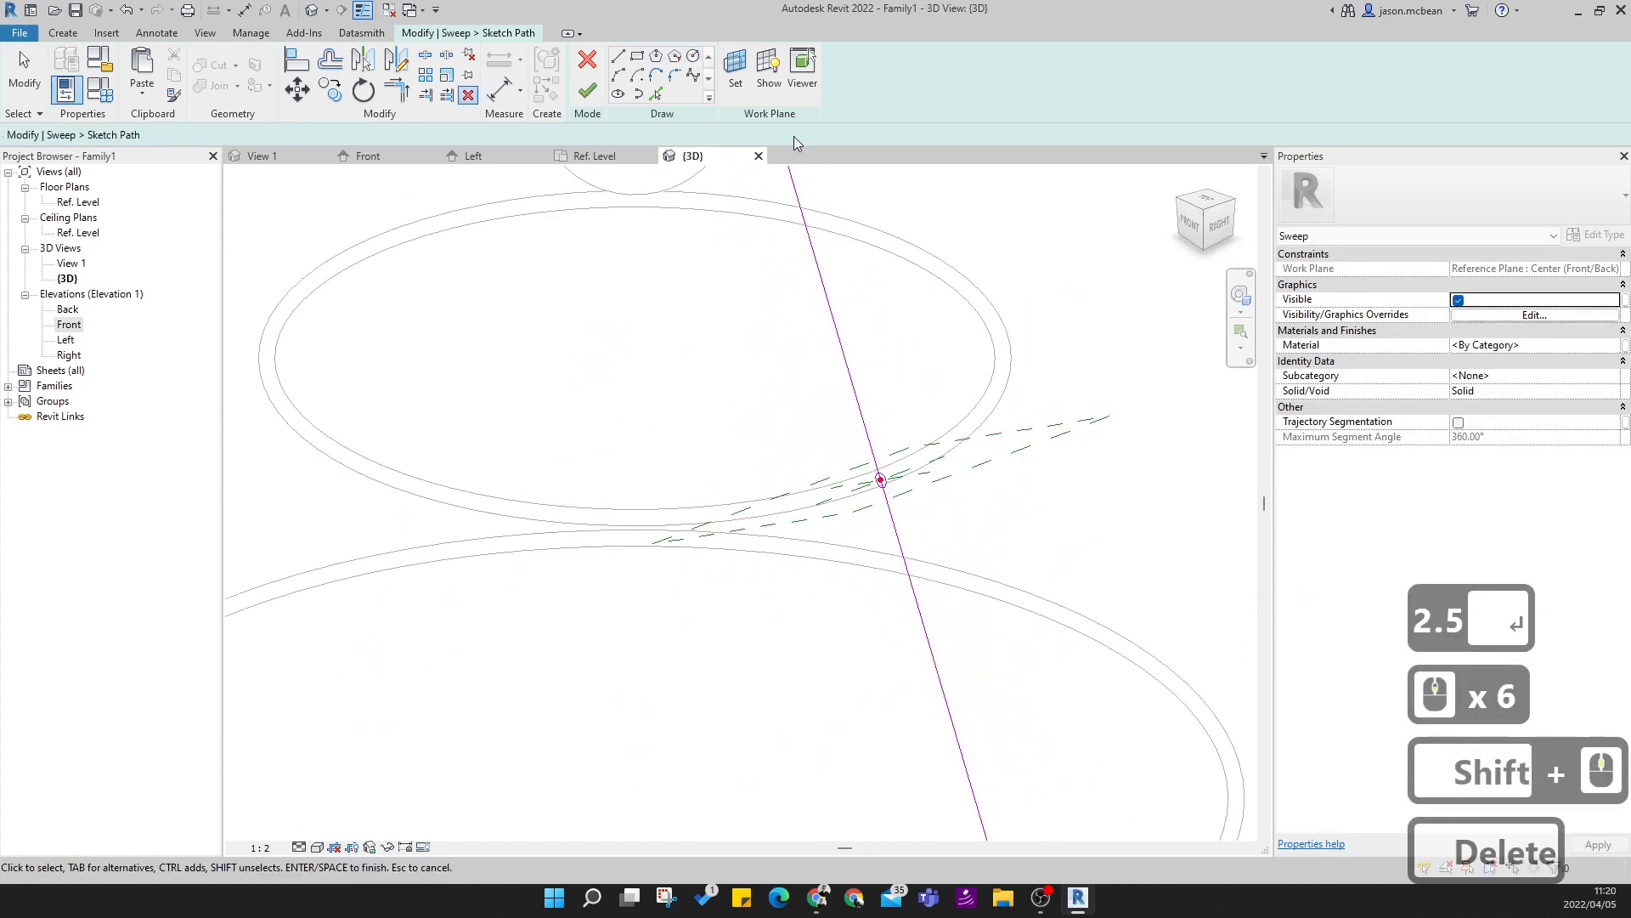
pyautogui.press('Escape')
pyautogui.click(923, 487)
pyautogui.press('Escape')
pyautogui.moveTo(780, 419); pyautogui.dragTo(948, 585)
pyautogui.press('Delete')
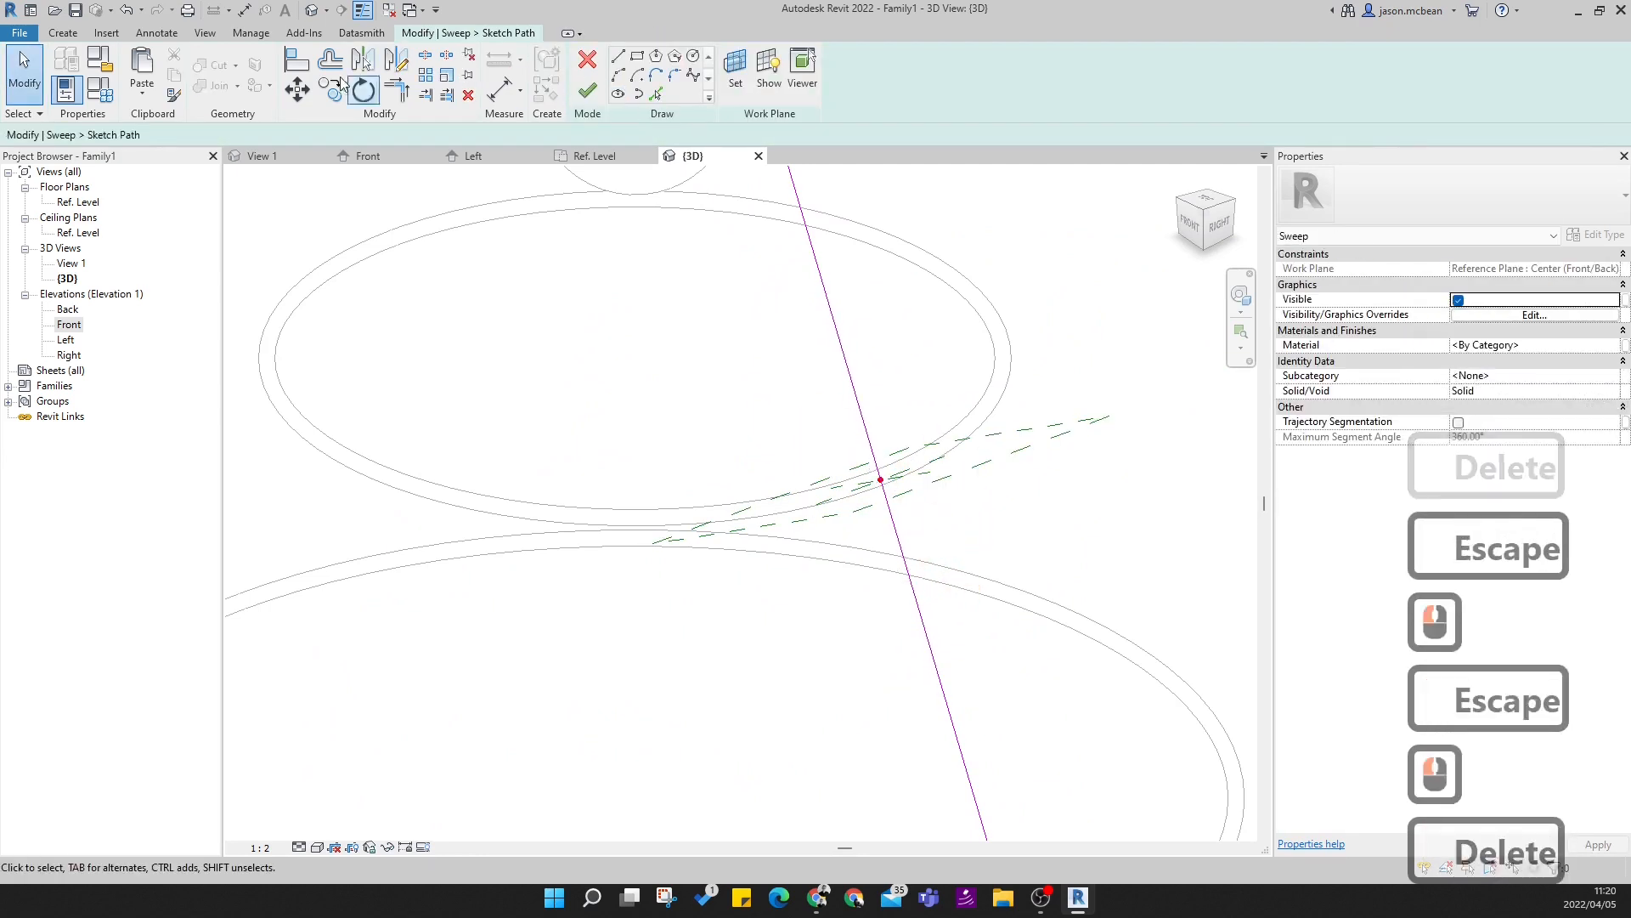
pyautogui.click(473, 30)
pyautogui.click(595, 71)
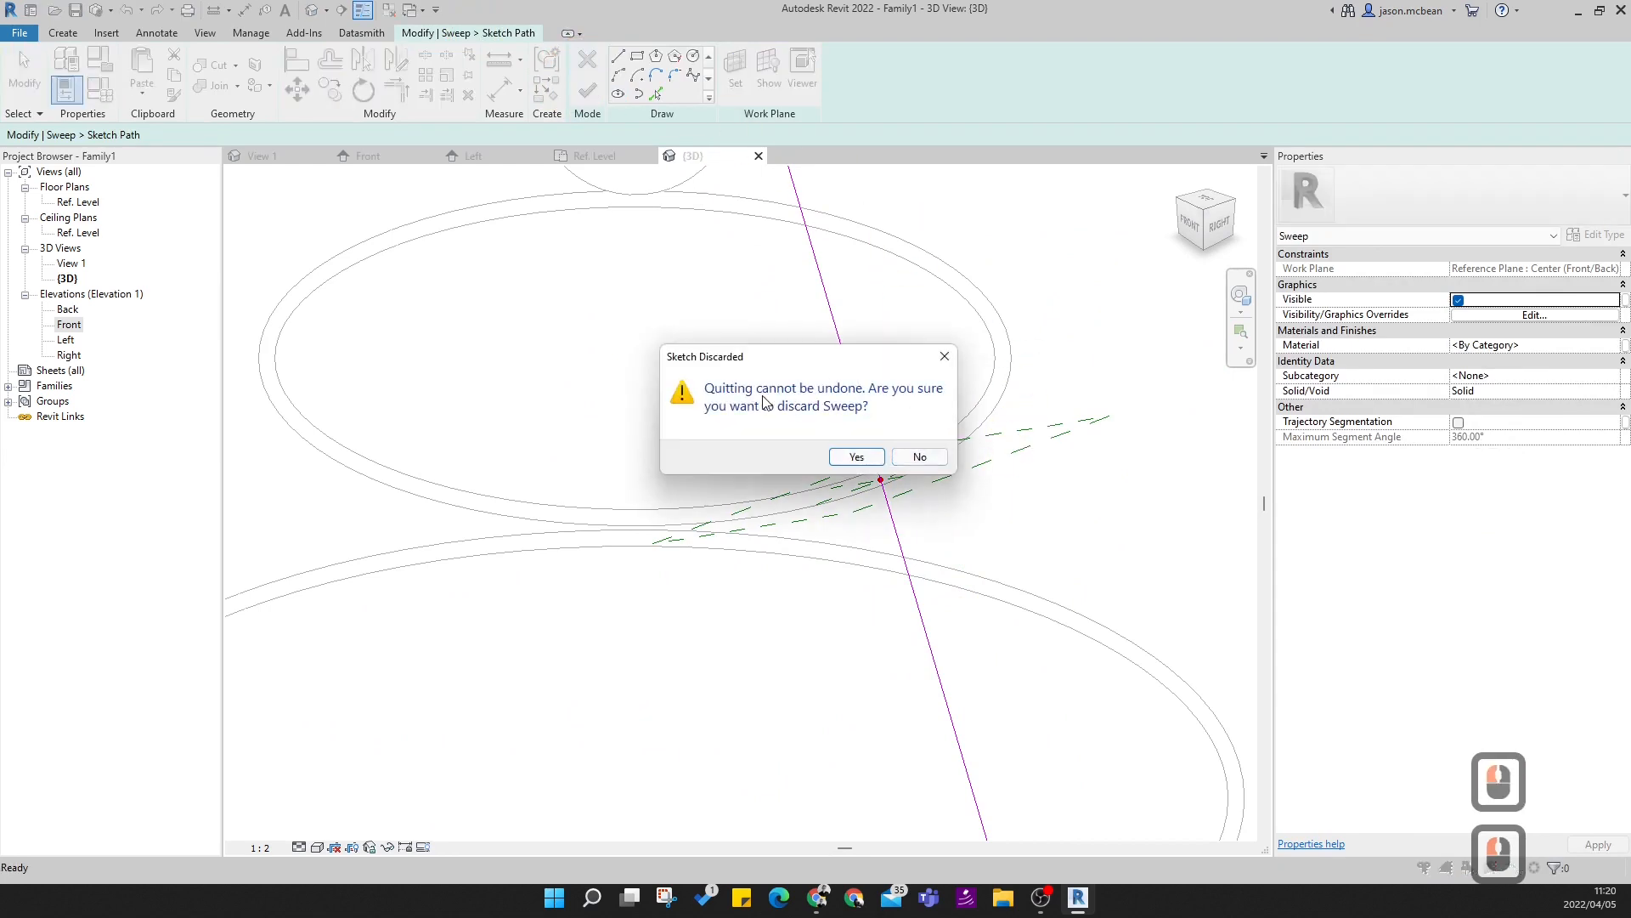
pyautogui.click(921, 457)
# - Examine the profile plane on the sweep path from several angles in 3D and select it
pyautogui.scroll(-4, 675, 368)
pyautogui.keyDown('shift'); pyautogui.moveTo(677, 368); pyautogui.dragTo(825, 294, button='middle'); pyautogui.keyUp('shift')
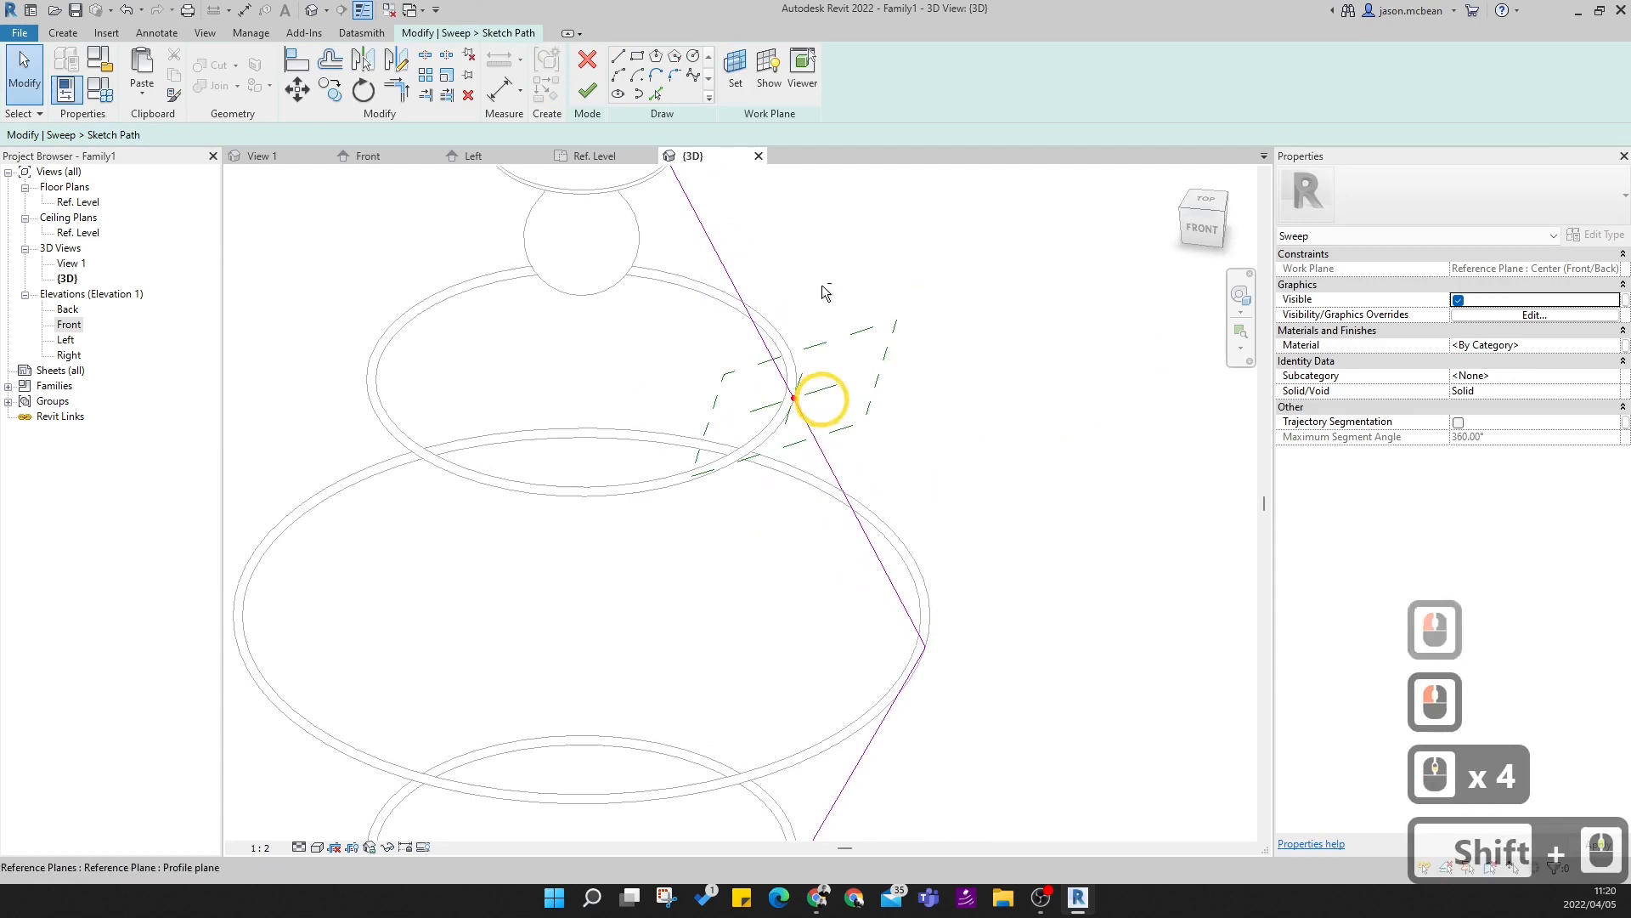
pyautogui.click(879, 403)
pyautogui.scroll(3, 749, 382)
pyautogui.moveTo(748, 382); pyautogui.dragTo(888, 356, button='middle')
pyautogui.scroll(-4, 900, 372)
pyautogui.keyDown('shift'); pyautogui.moveTo(1029, 385); pyautogui.dragTo(856, 423, button='middle'); pyautogui.keyUp('shift')
pyautogui.scroll(3, 873, 399)
pyautogui.click(886, 409)
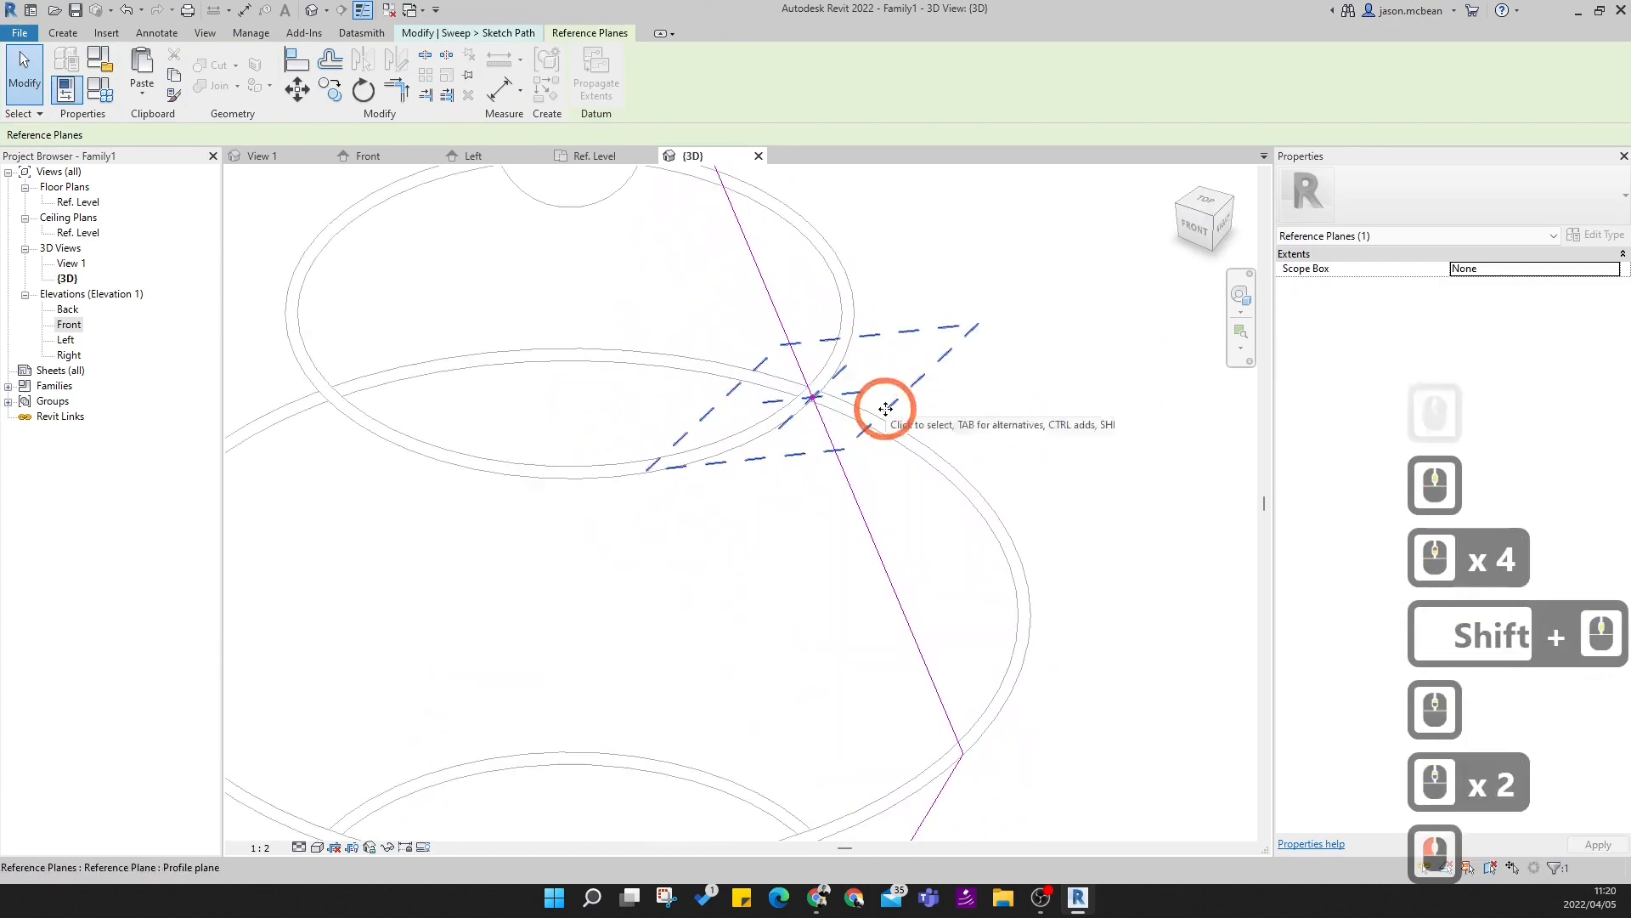
# - Show the active work plane and turn on the work plane viewer for the path sketch
pyautogui.click(472, 33)
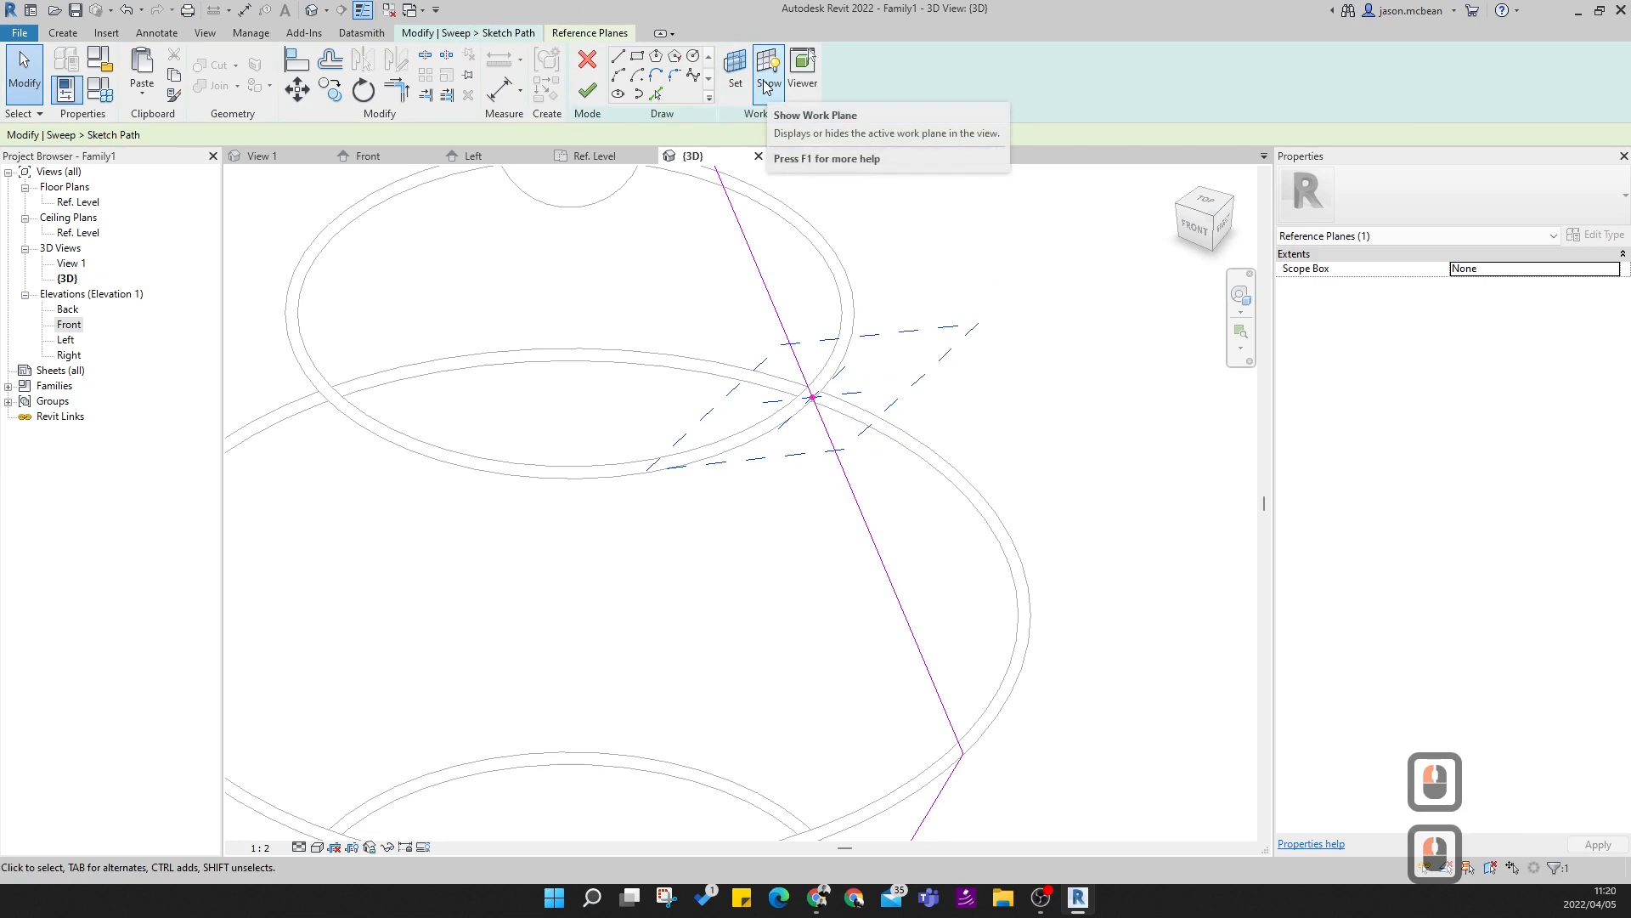
pyautogui.click(805, 73)
pyautogui.click(928, 419)
pyautogui.scroll(-5, 819, 408)
pyautogui.moveTo(819, 408)
pyautogui.keyDown('shift'); pyautogui.mouseDown(button='middle')
pyautogui.moveTo(827, 459)
pyautogui.moveTo(921, 447)
pyautogui.mouseUp(button='middle'); pyautogui.keyUp('shift')
pyautogui.click(763, 99)
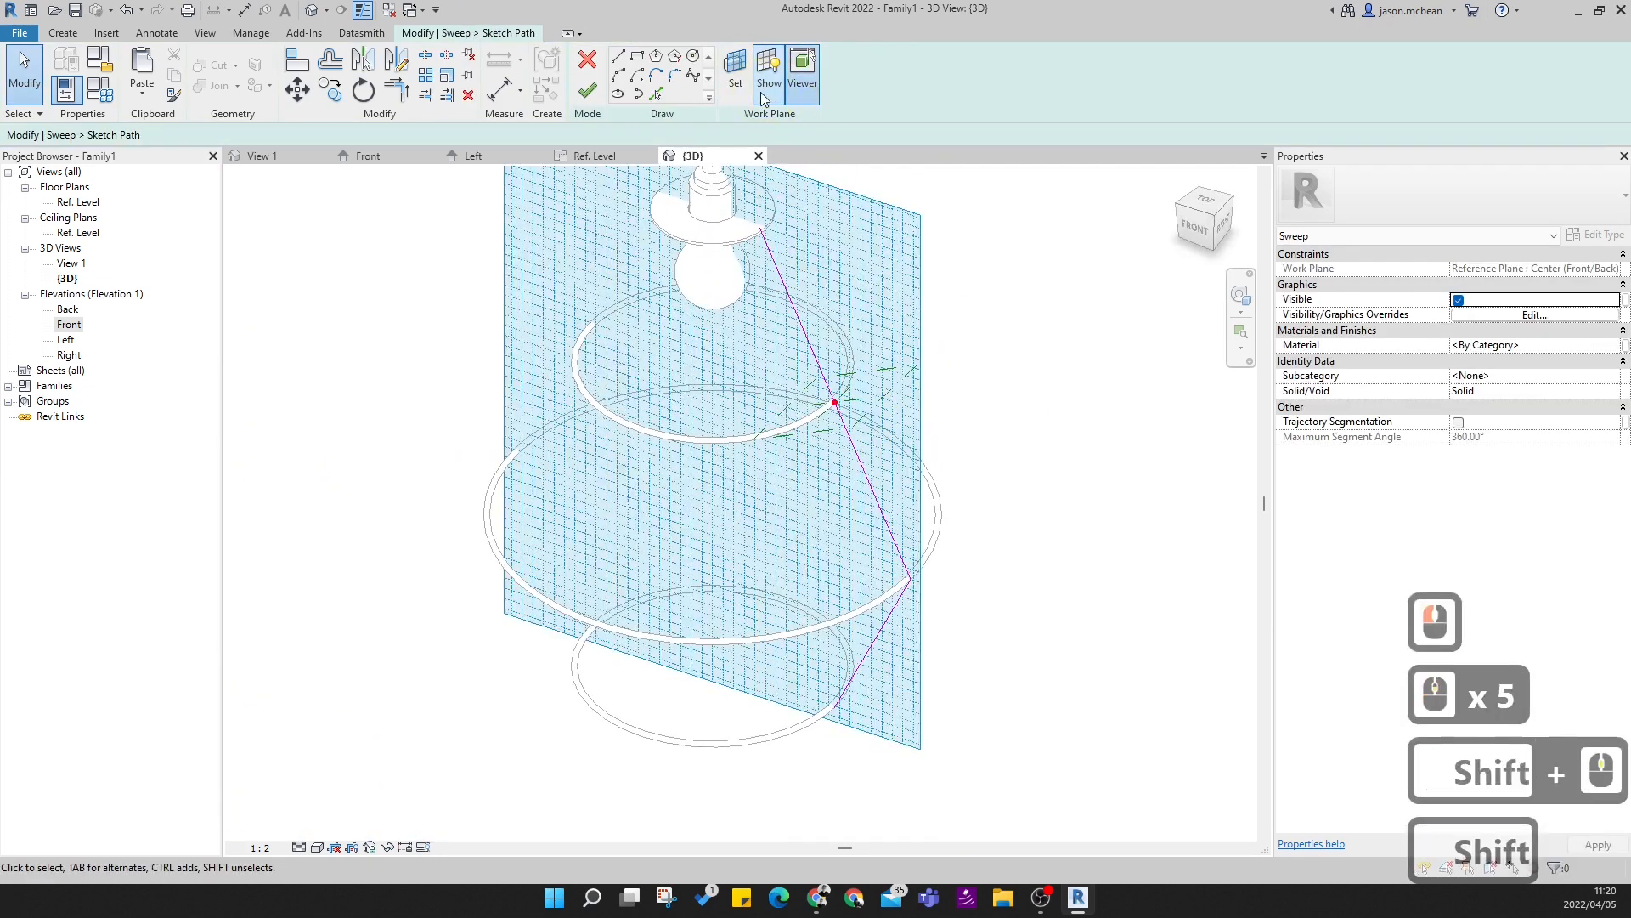
pyautogui.click(741, 83)
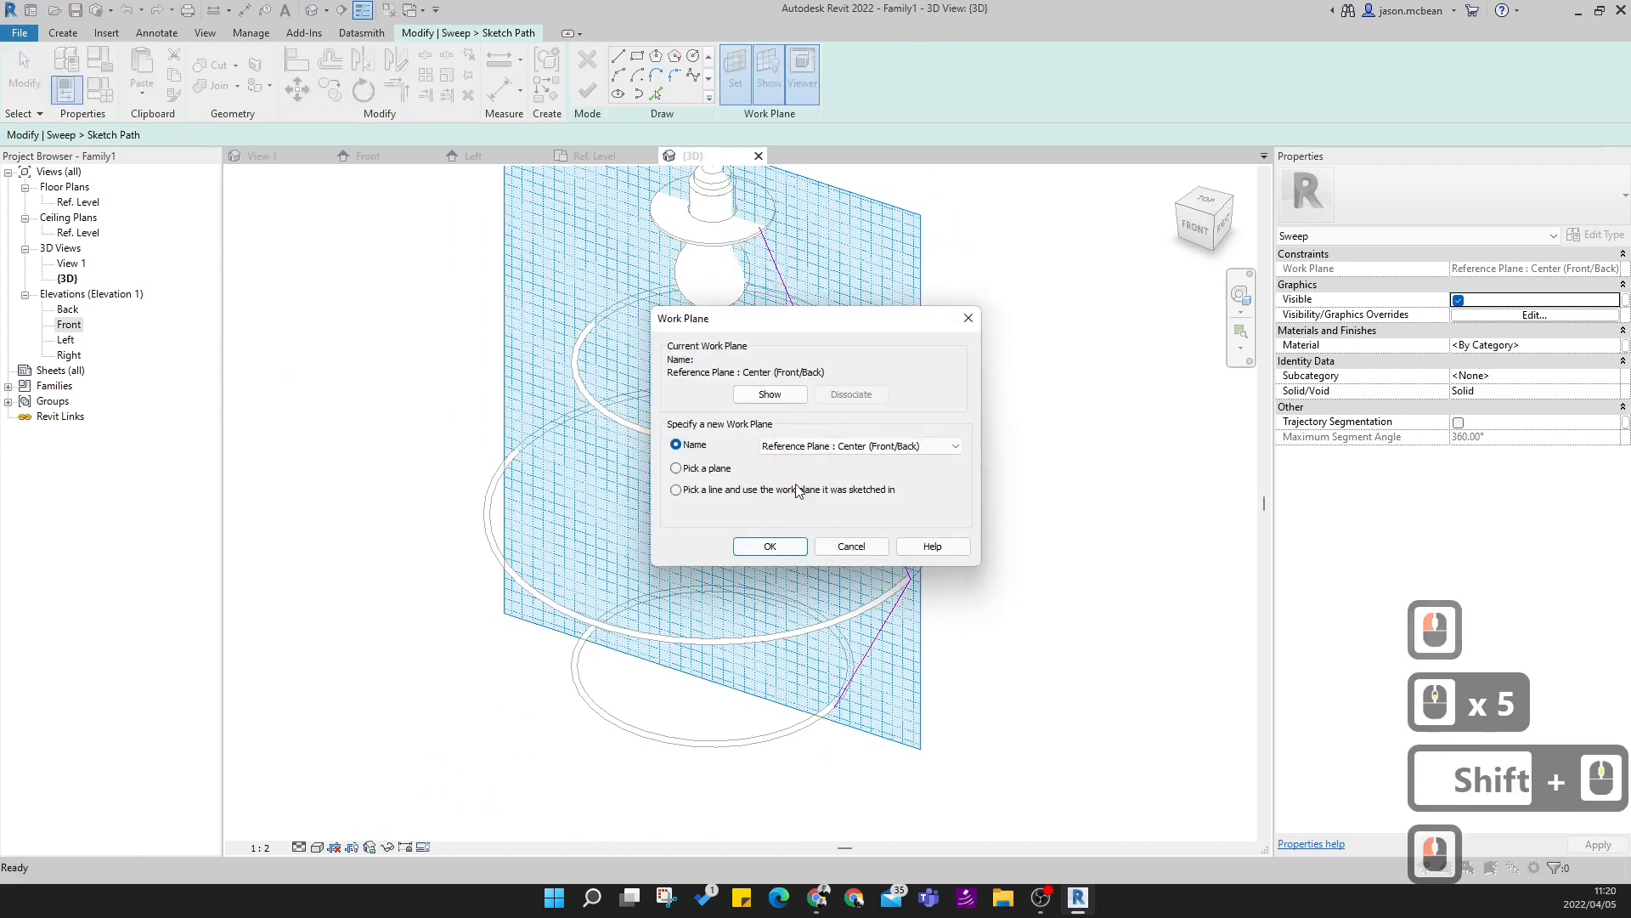
pyautogui.click(685, 470)
pyautogui.click(765, 545)
pyautogui.click(854, 427)
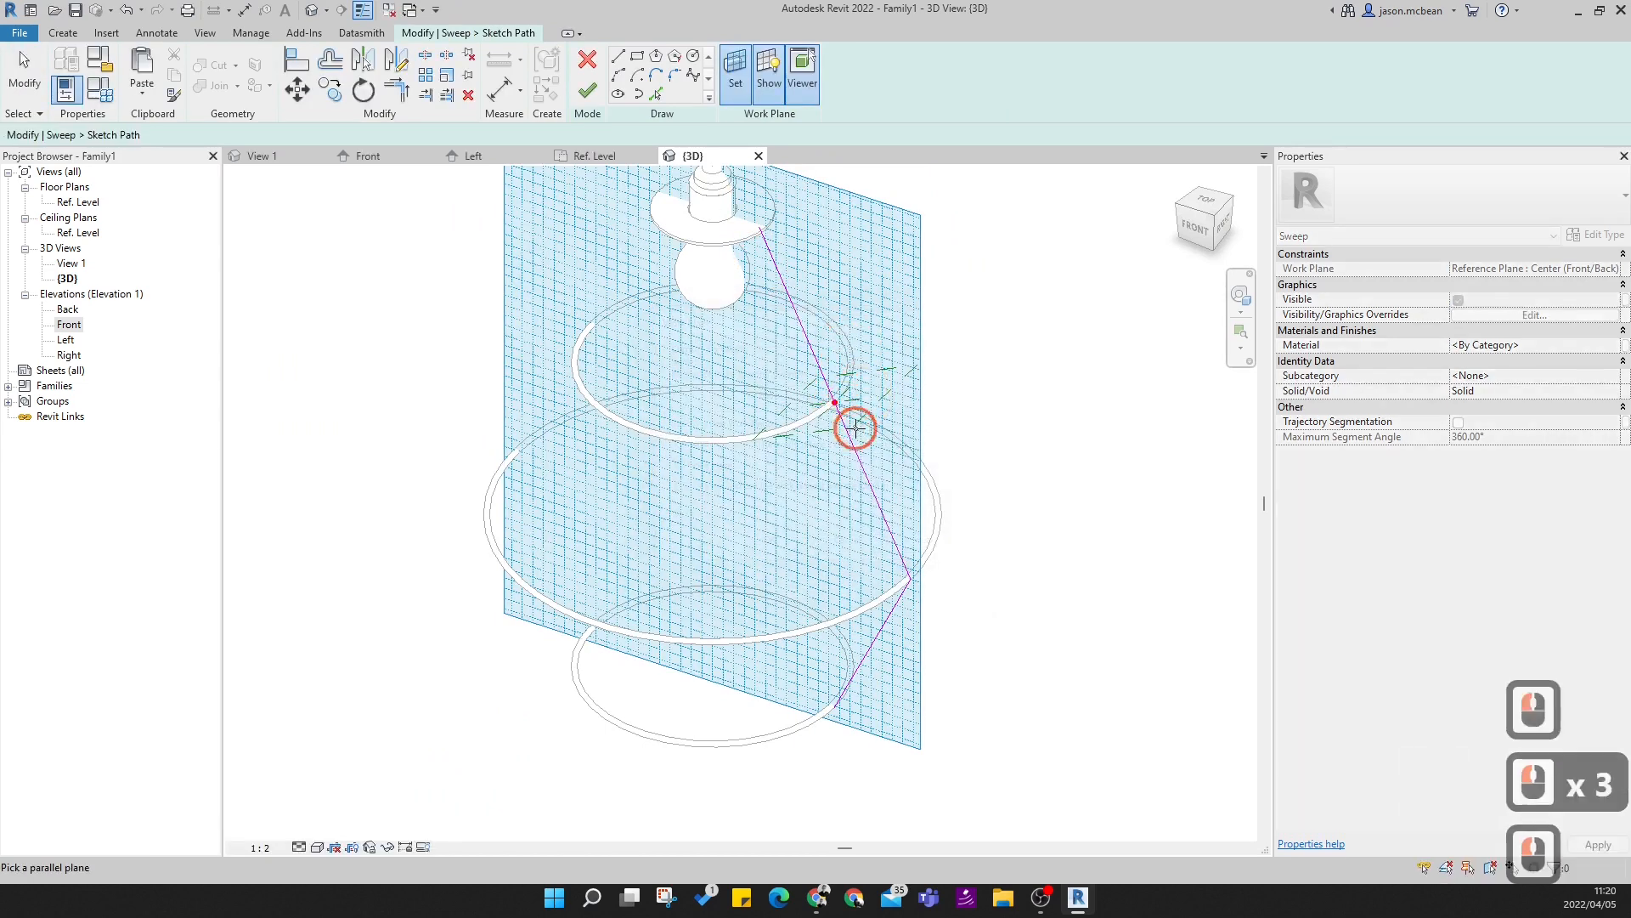
pyautogui.press('Escape')
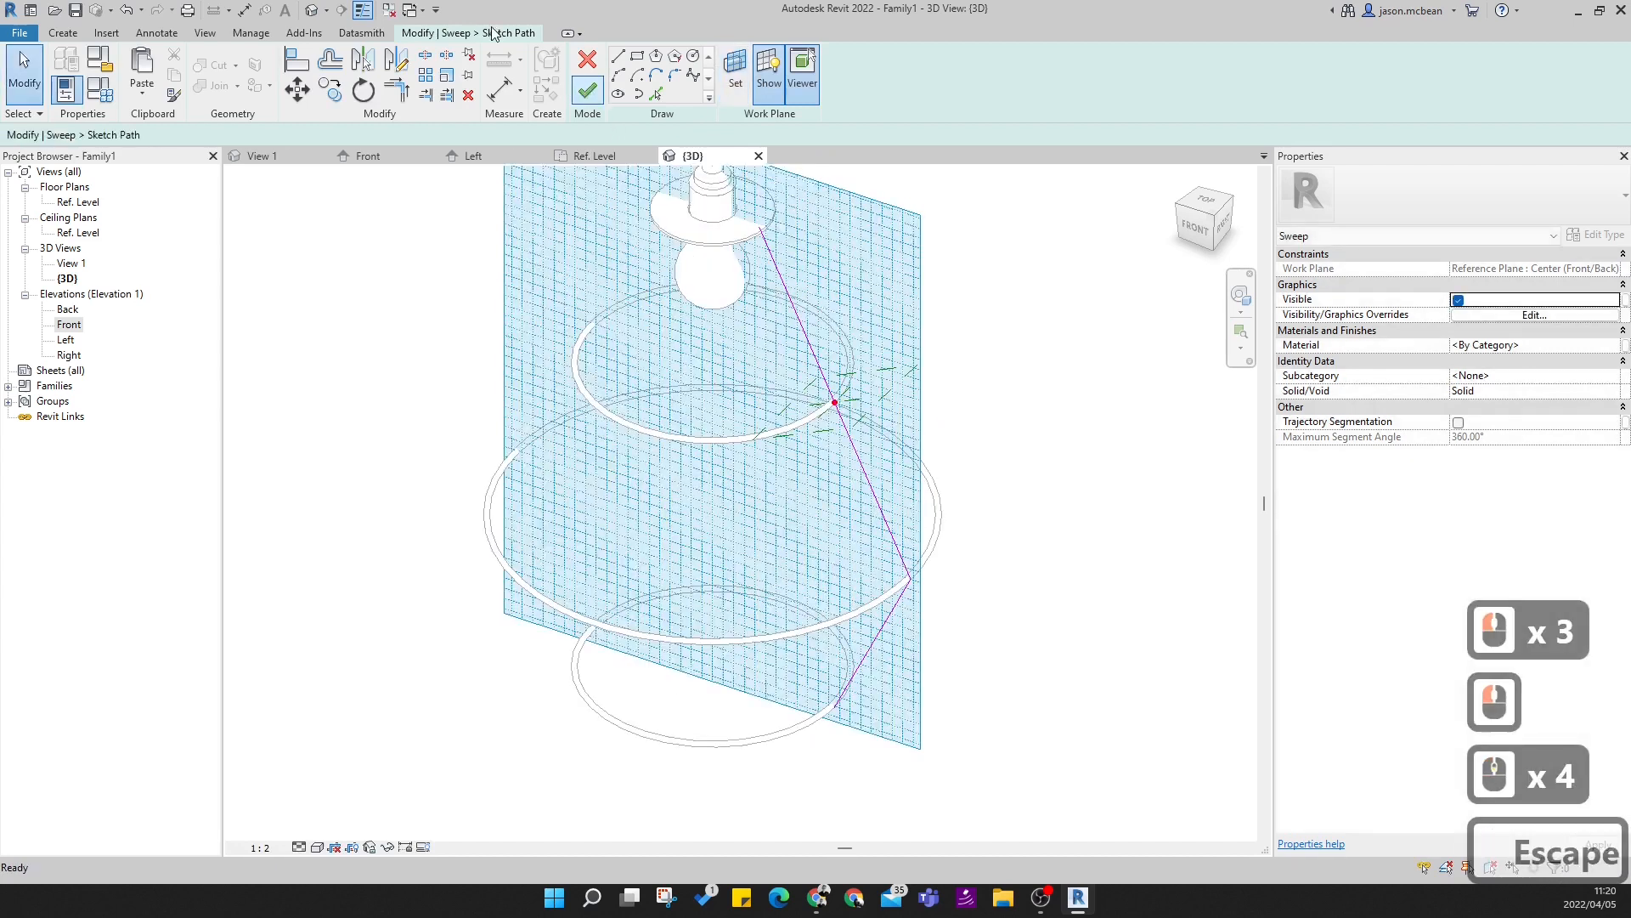
# - Finish the sweep's path sketch and open its profile sketch for editing
pyautogui.click(590, 92)
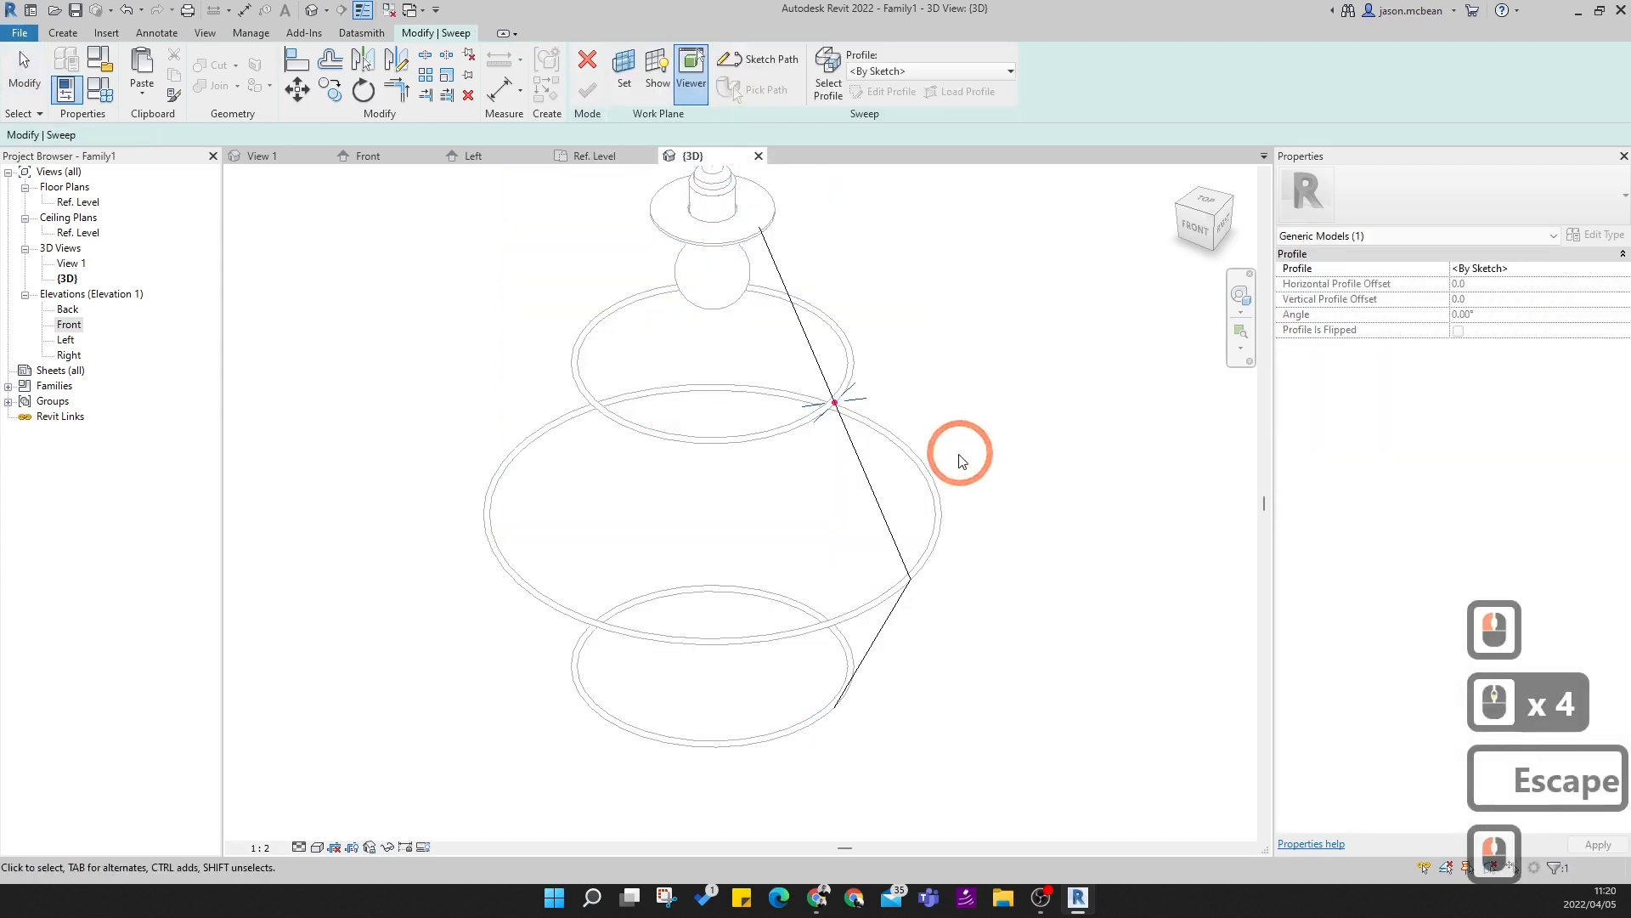
pyautogui.click(856, 403)
pyautogui.scroll(7, 855, 403)
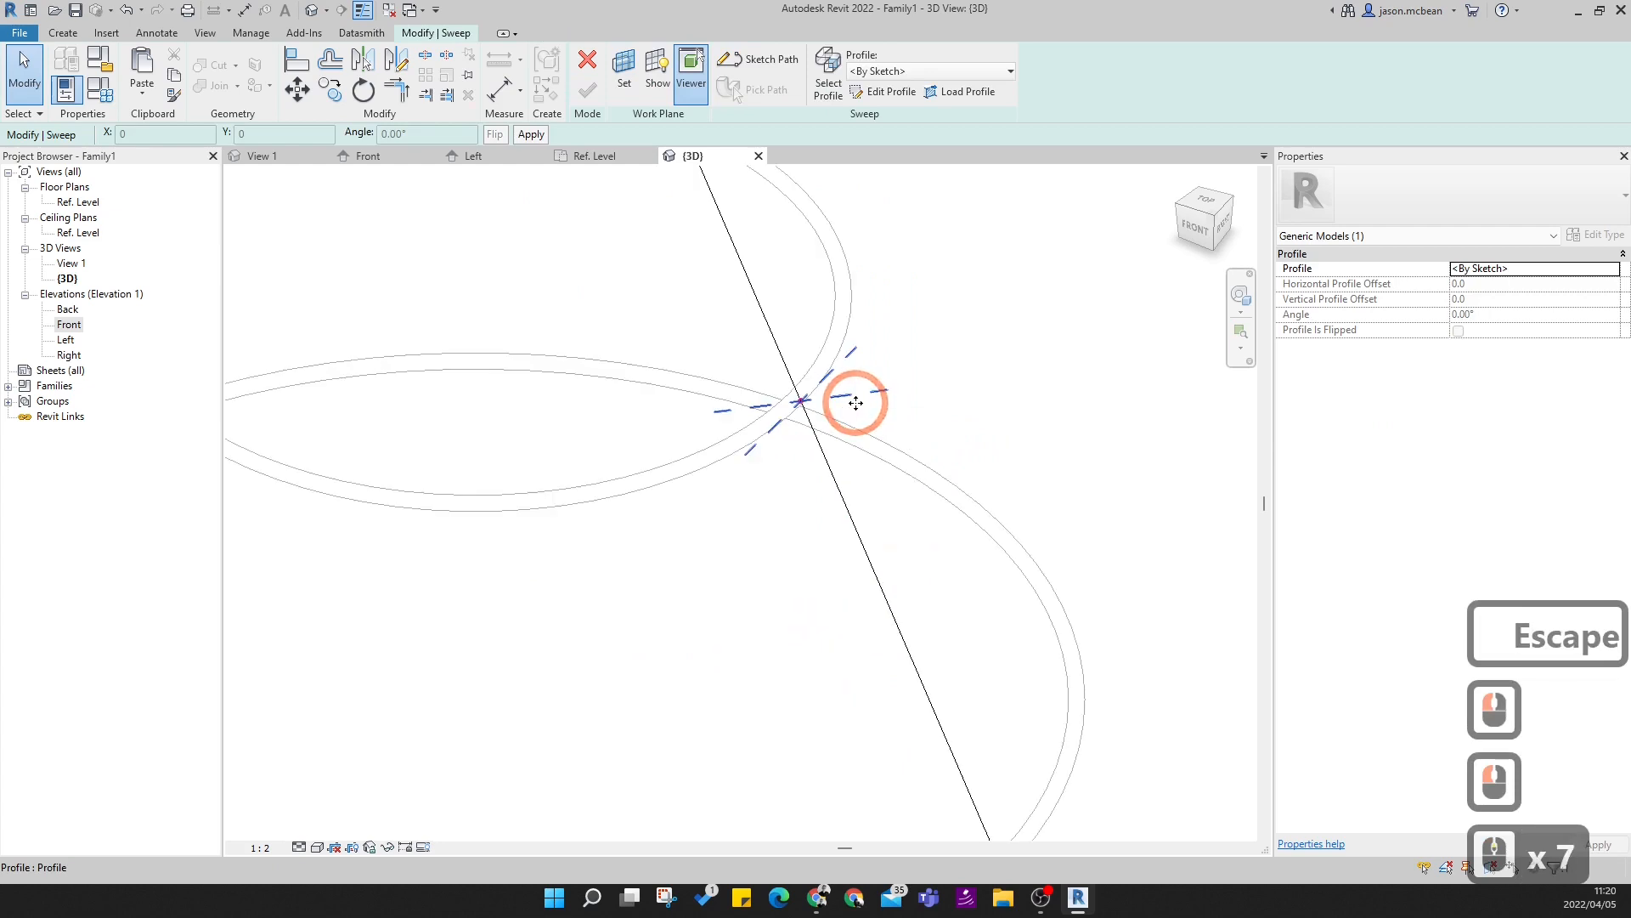
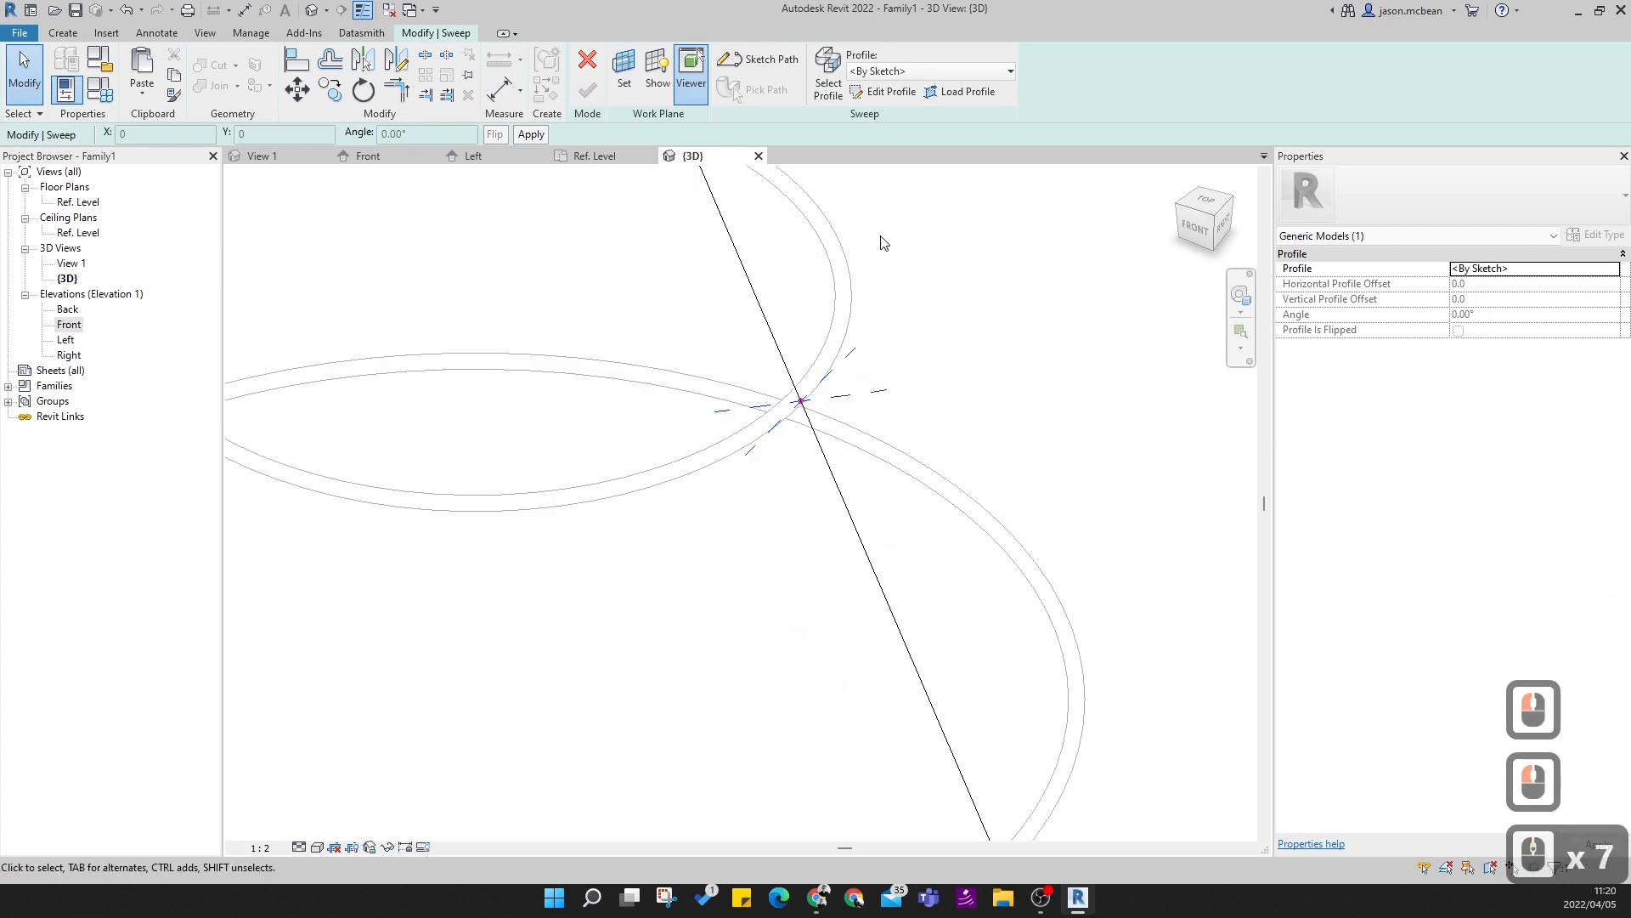
pyautogui.click(883, 98)
pyautogui.scroll(5, 753, 406)
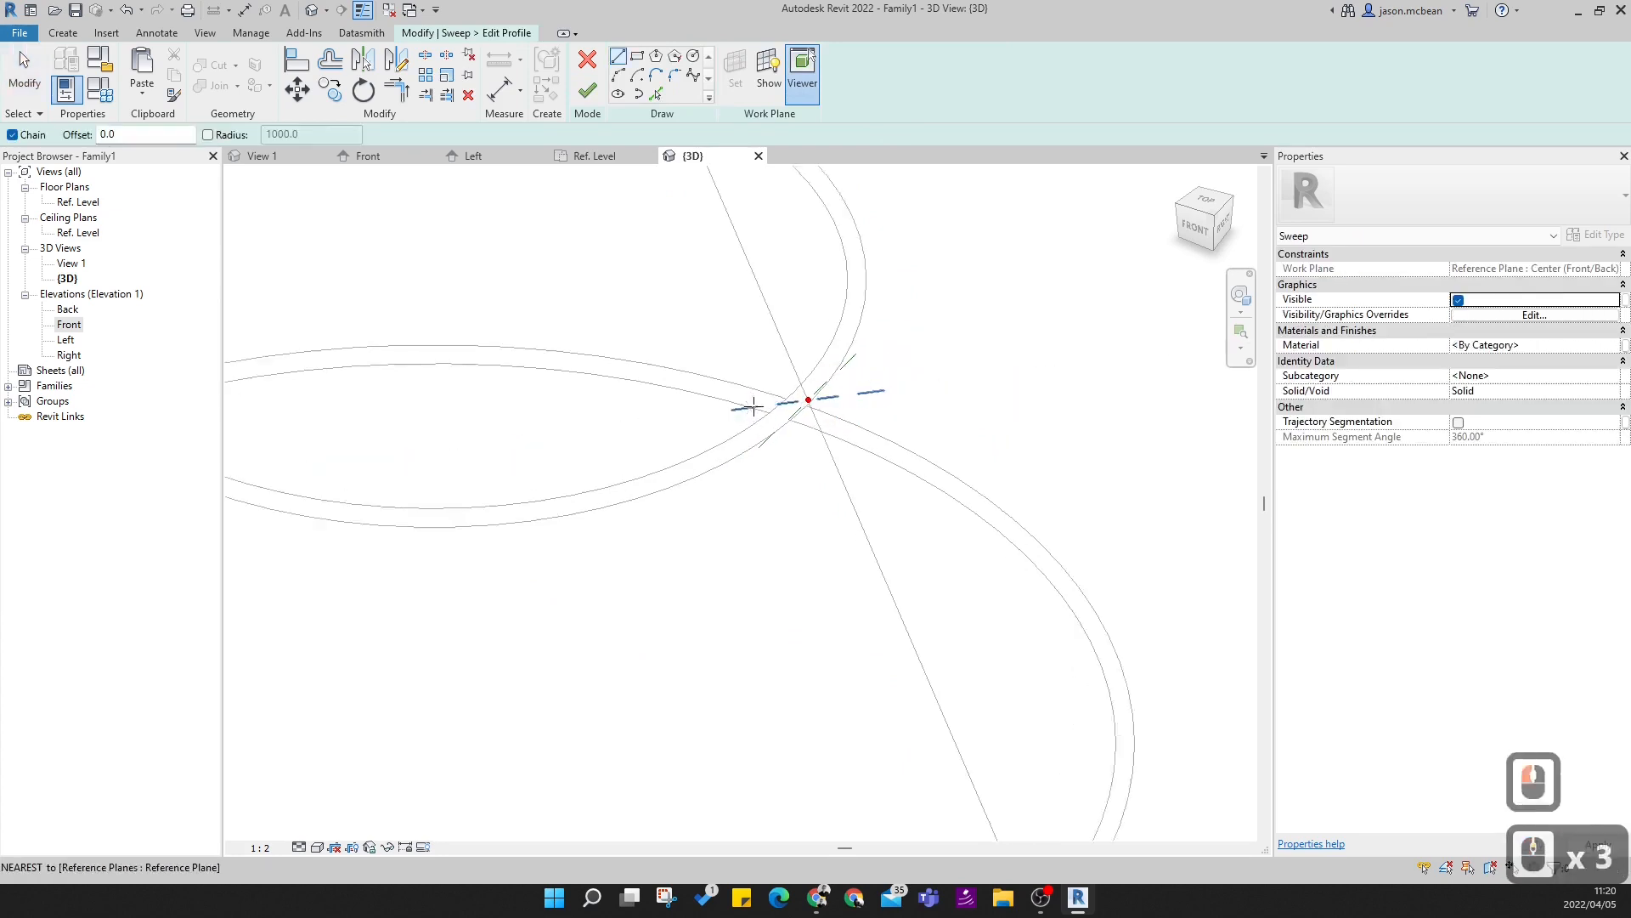
# - Draw a circle with a 2.5 radius in the profile sketch, centred on the point where the path crosses the profile plane
pyautogui.click(694, 57)
pyautogui.click(848, 396)
pyautogui.keyDown('shift'); pyautogui.moveTo(893, 400); pyautogui.dragTo(959, 382, button='middle'); pyautogui.keyUp('shift')
pyautogui.scroll(4, 903, 364)
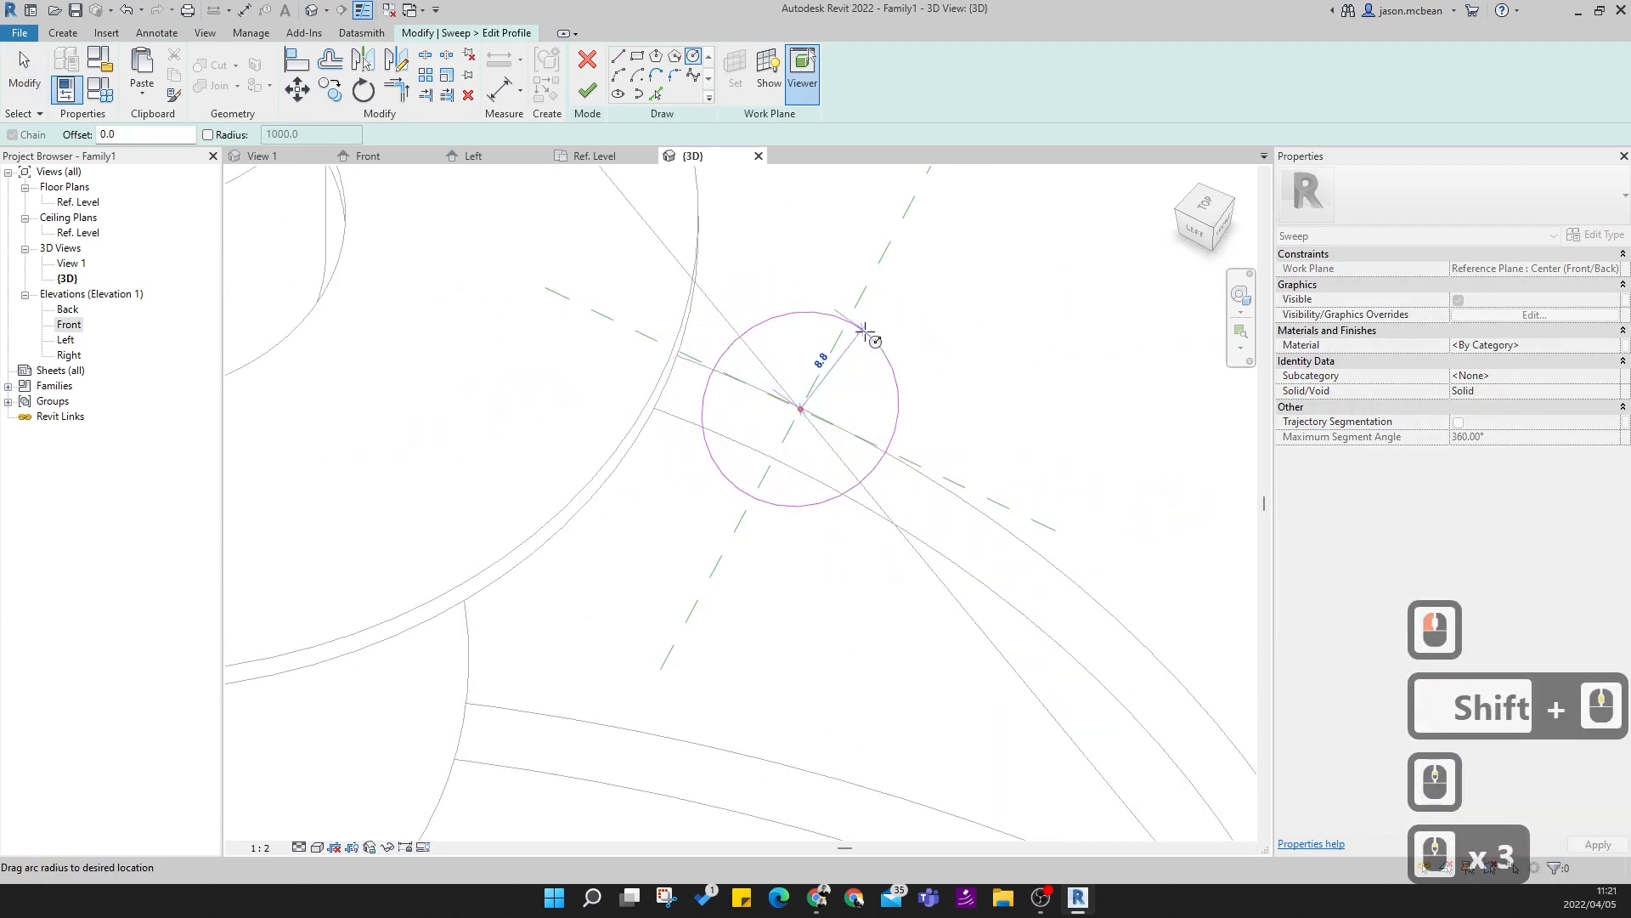
pyautogui.write('2.5')
pyautogui.press('Return')
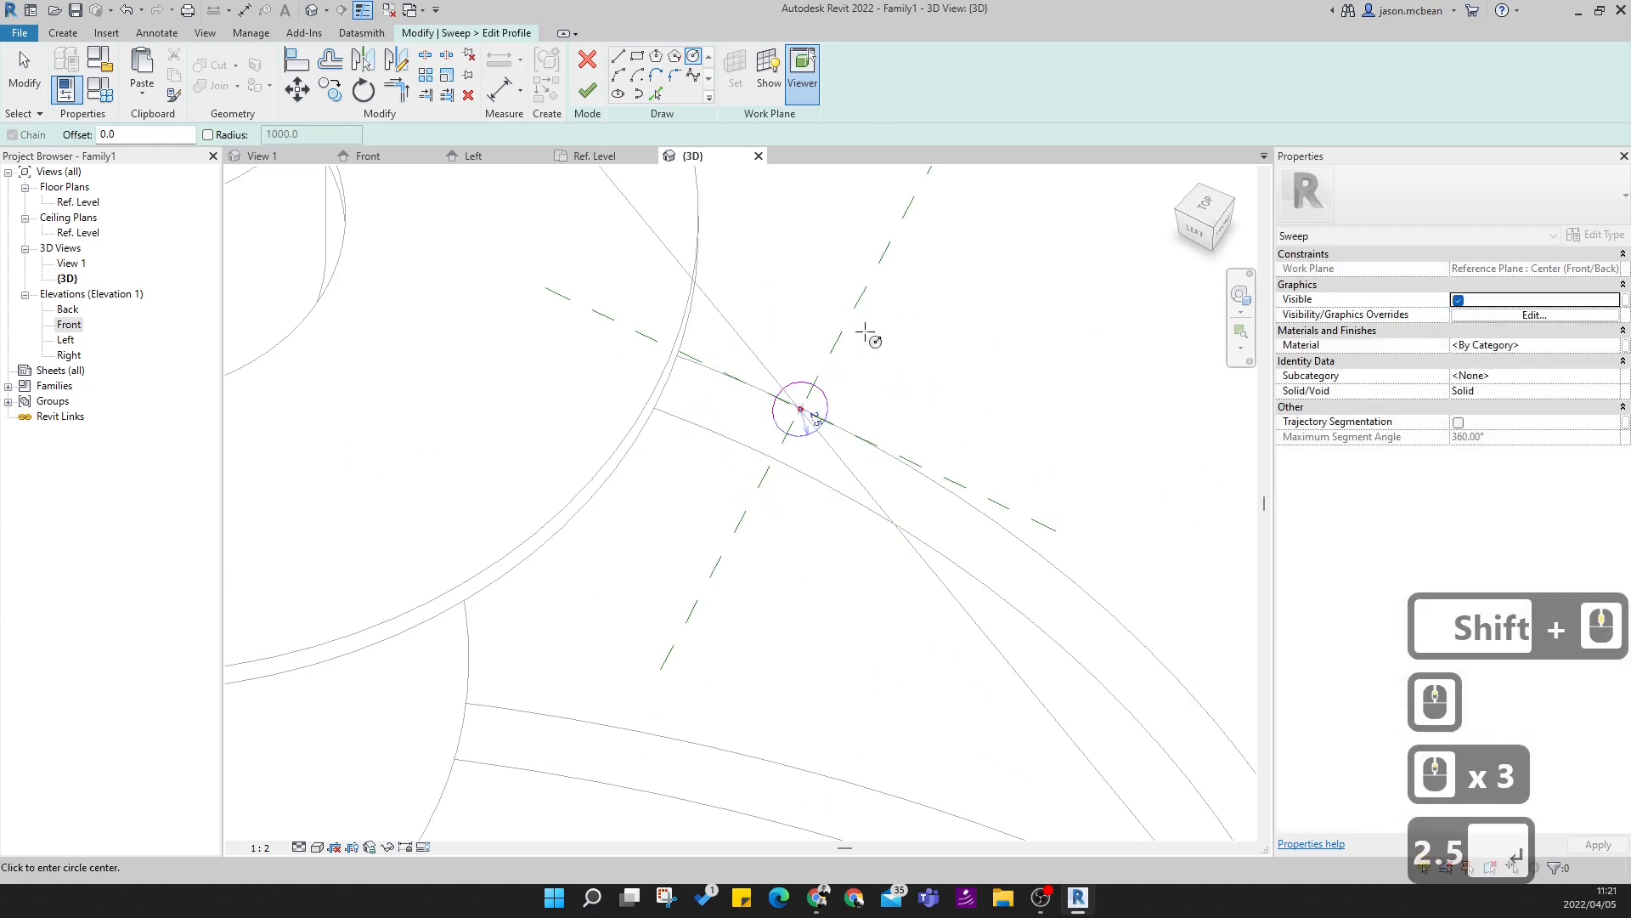
pyautogui.scroll(-7, 841, 408)
pyautogui.scroll(8, 850, 422)
pyautogui.press('Escape')
pyautogui.press('Escape')
pyautogui.press('Escape')
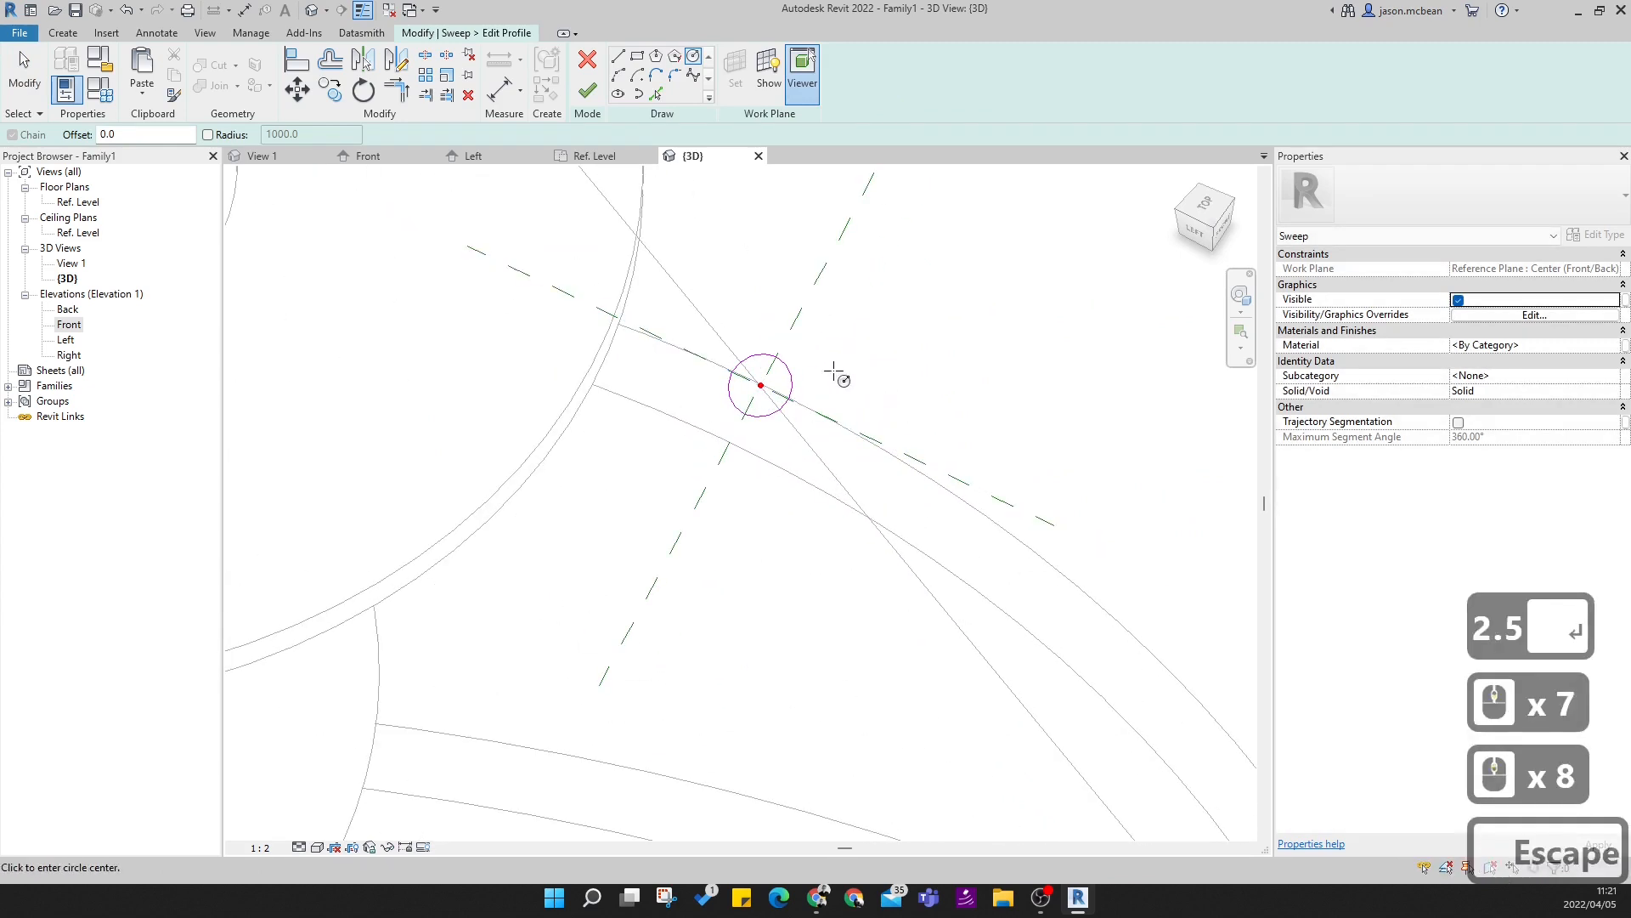
# - Move the profile circle by 2.5, from its quadrant point to the path intersection, so that its edge rests on the path
pyautogui.click(748, 376)
pyautogui.scroll(10, 773, 395)
pyautogui.scroll(1, 802, 457)
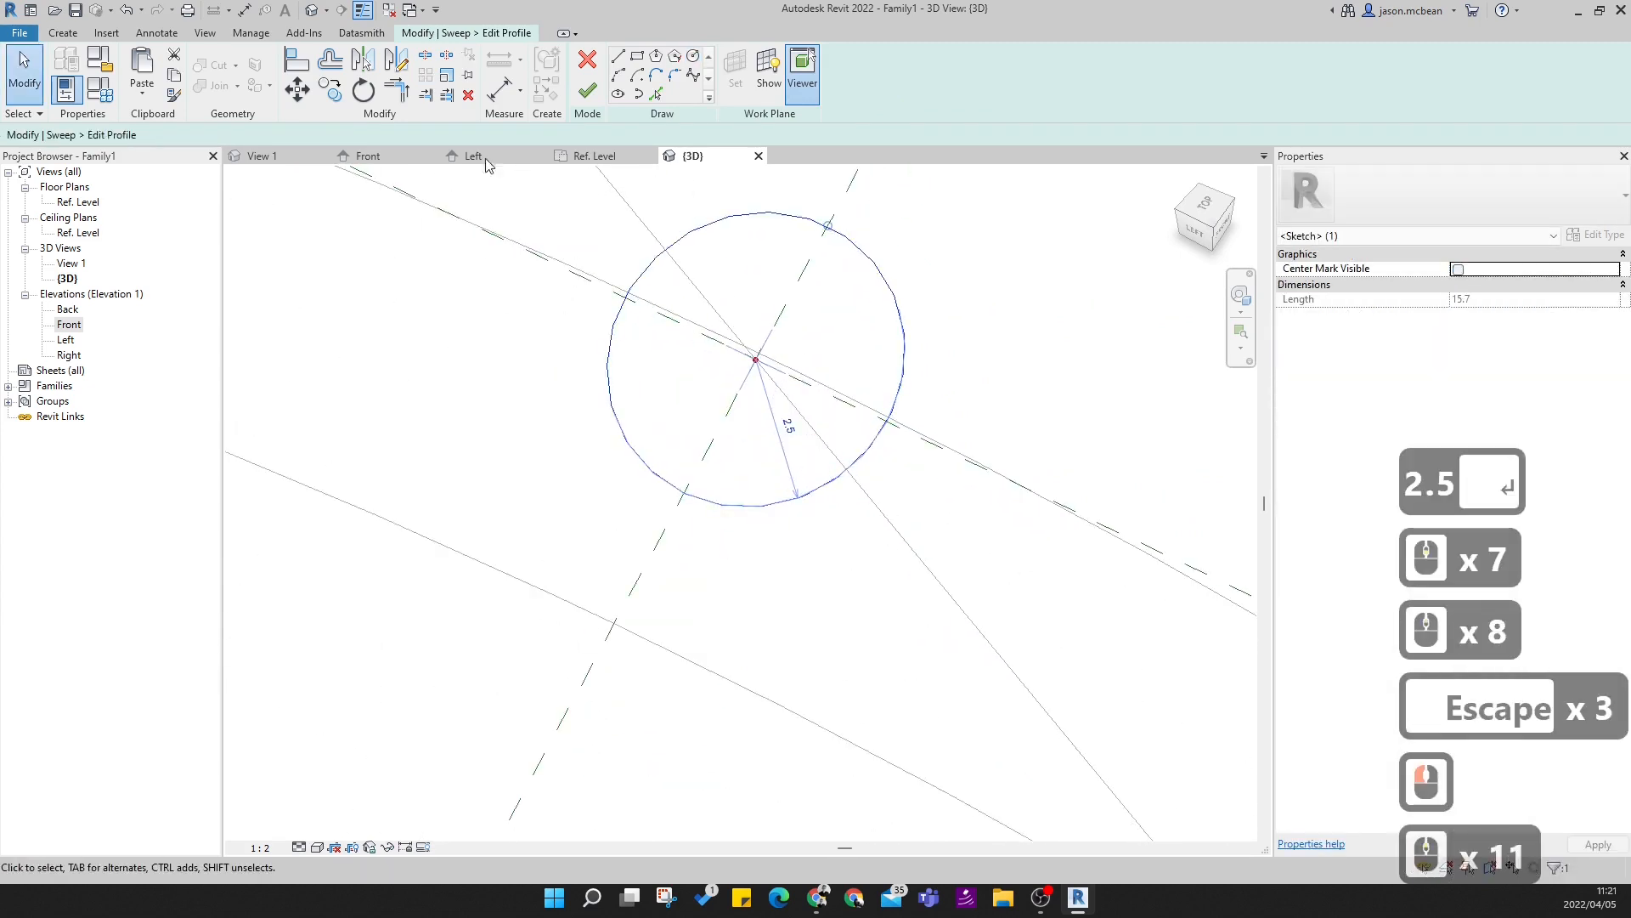
pyautogui.click(296, 94)
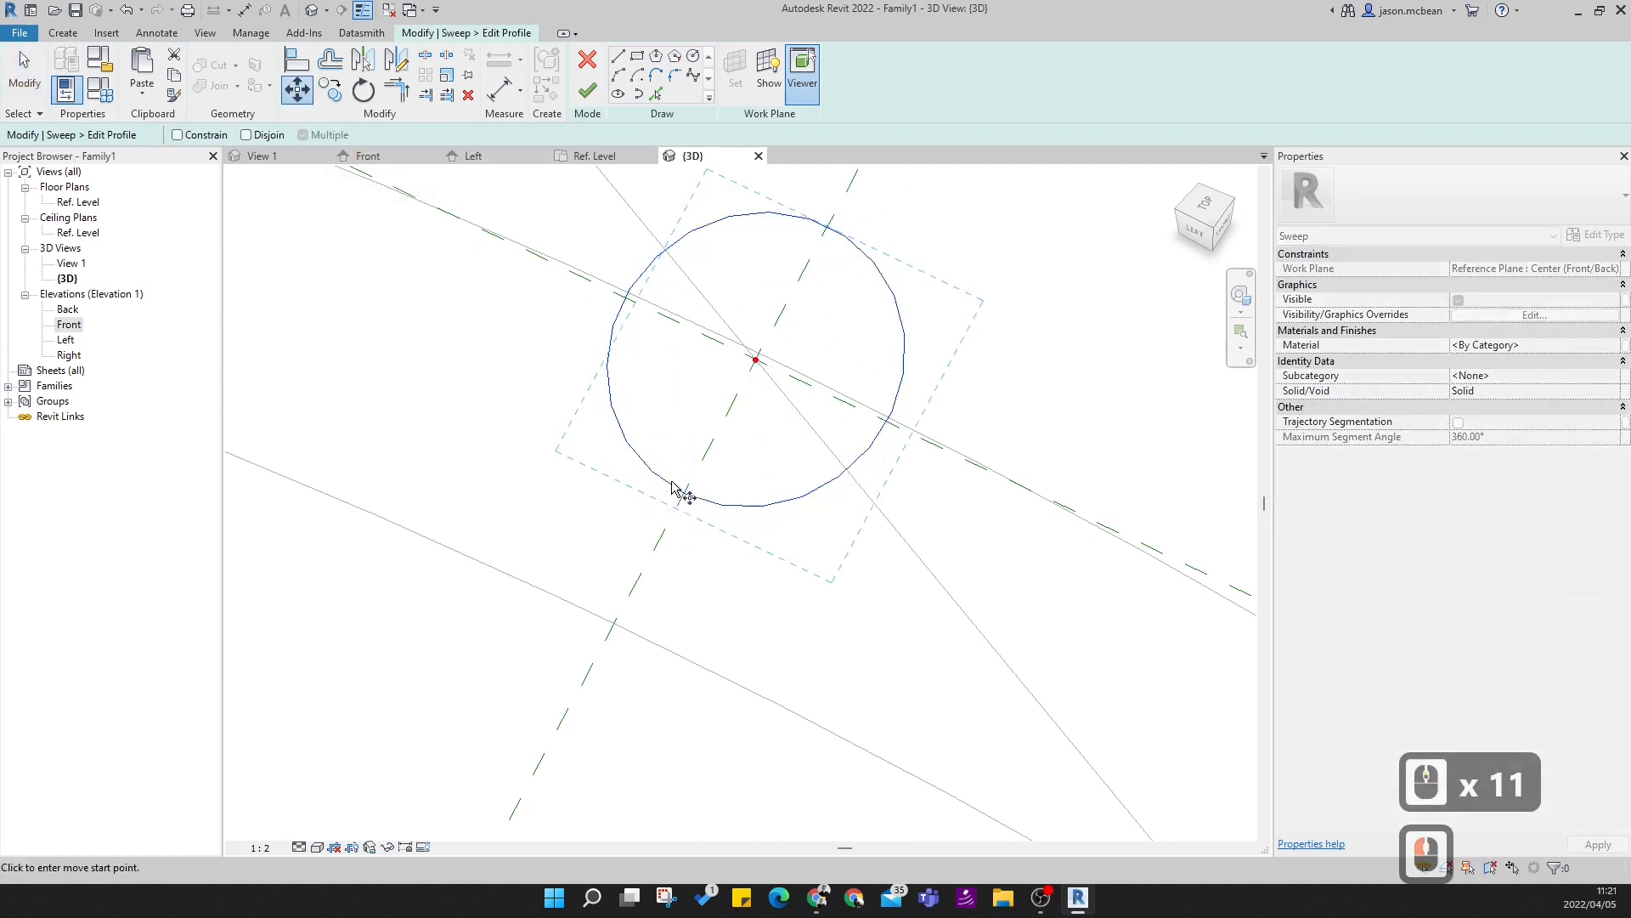
pyautogui.scroll(3, 680, 489)
pyautogui.scroll(-6, 744, 481)
pyautogui.keyDown('shift'); pyautogui.moveTo(718, 501); pyautogui.dragTo(781, 493, button='middle'); pyautogui.keyUp('shift')
pyautogui.click(781, 493)
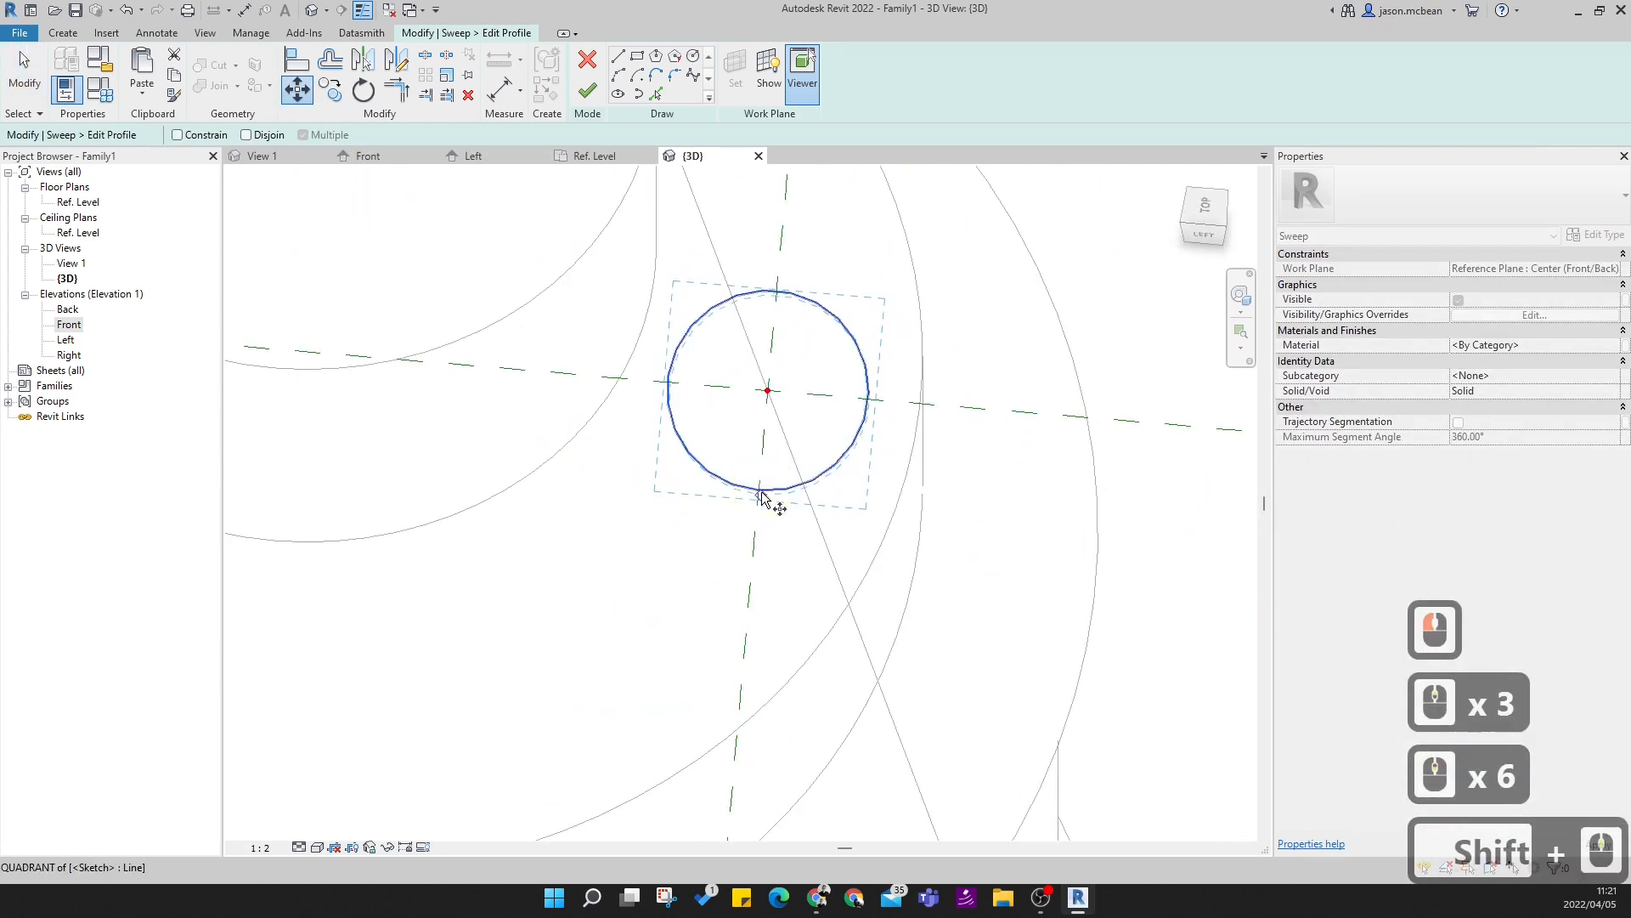
pyautogui.click(769, 392)
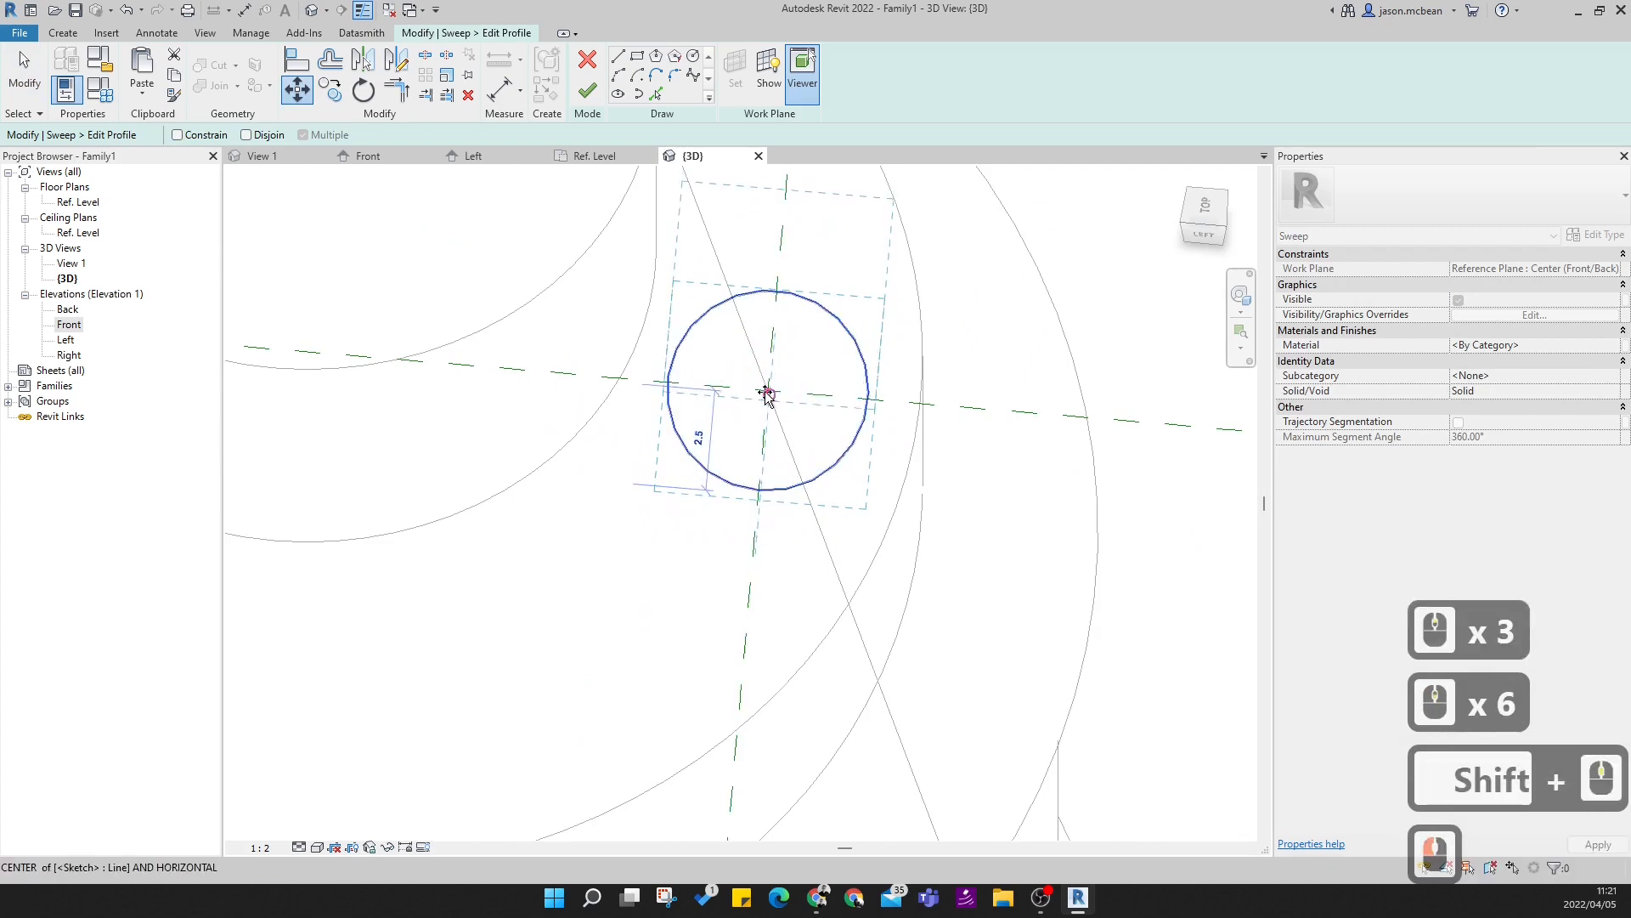
pyautogui.scroll(6, 775, 391)
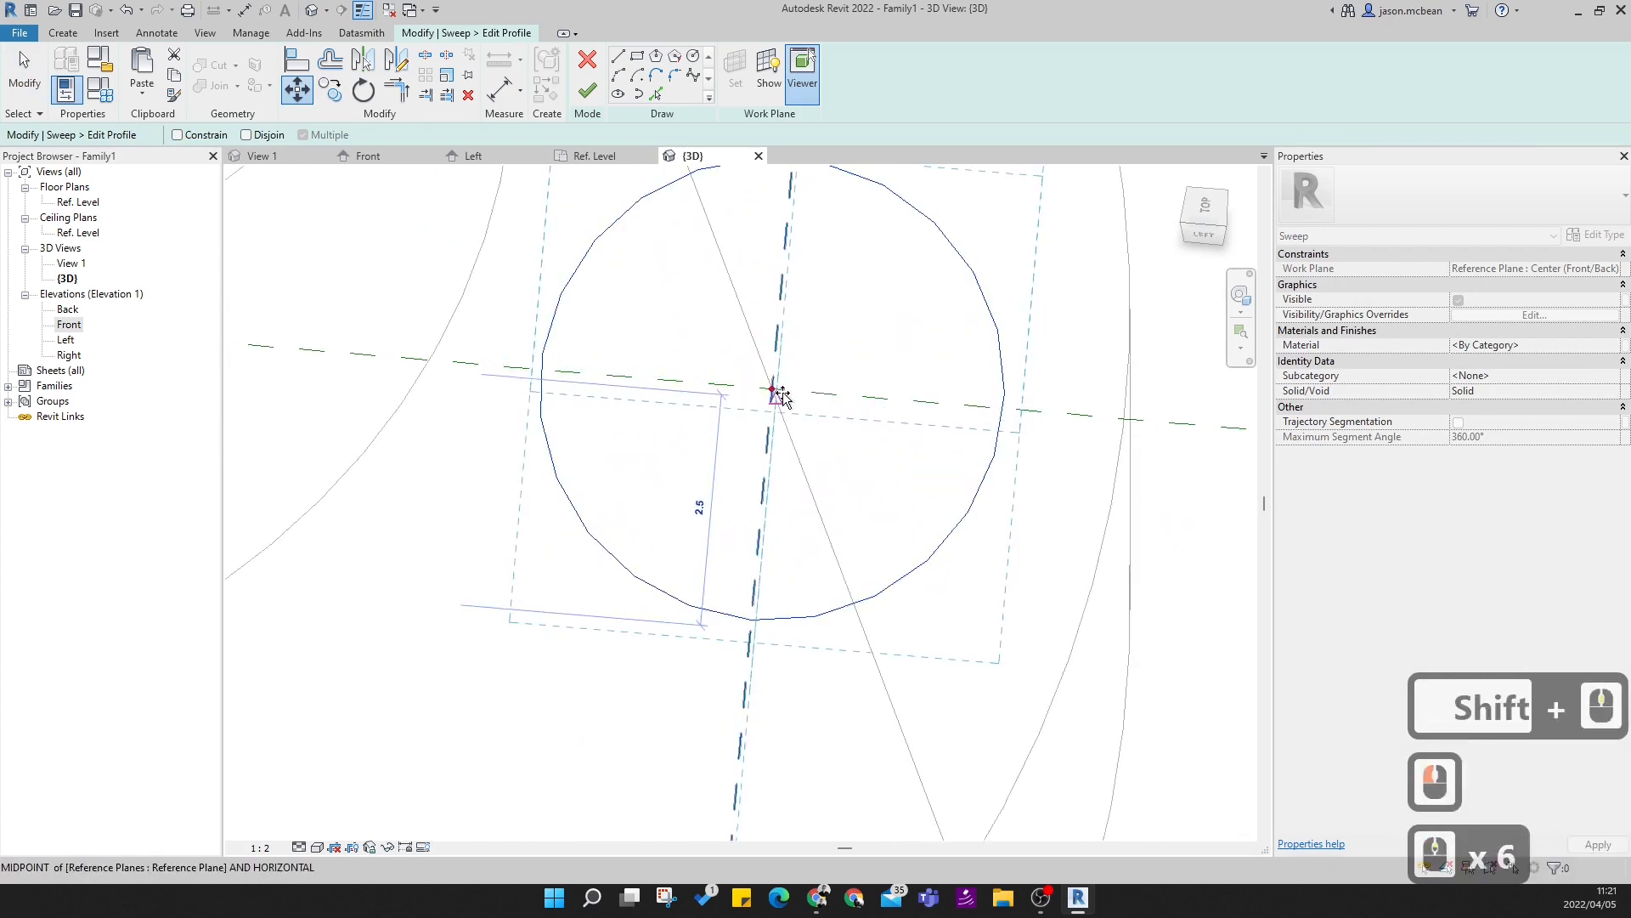
pyautogui.click(774, 391)
pyautogui.scroll(-5, 944, 510)
pyautogui.keyDown('shift'); pyautogui.moveTo(950, 521); pyautogui.dragTo(678, 365, button='middle'); pyautogui.keyUp('shift')
pyautogui.scroll(-15, 678, 365)
pyautogui.press('Escape')
# - Finish the profile sketch and complete the sweep to create the outer wire rod
pyautogui.scroll(-11, 856, 585)
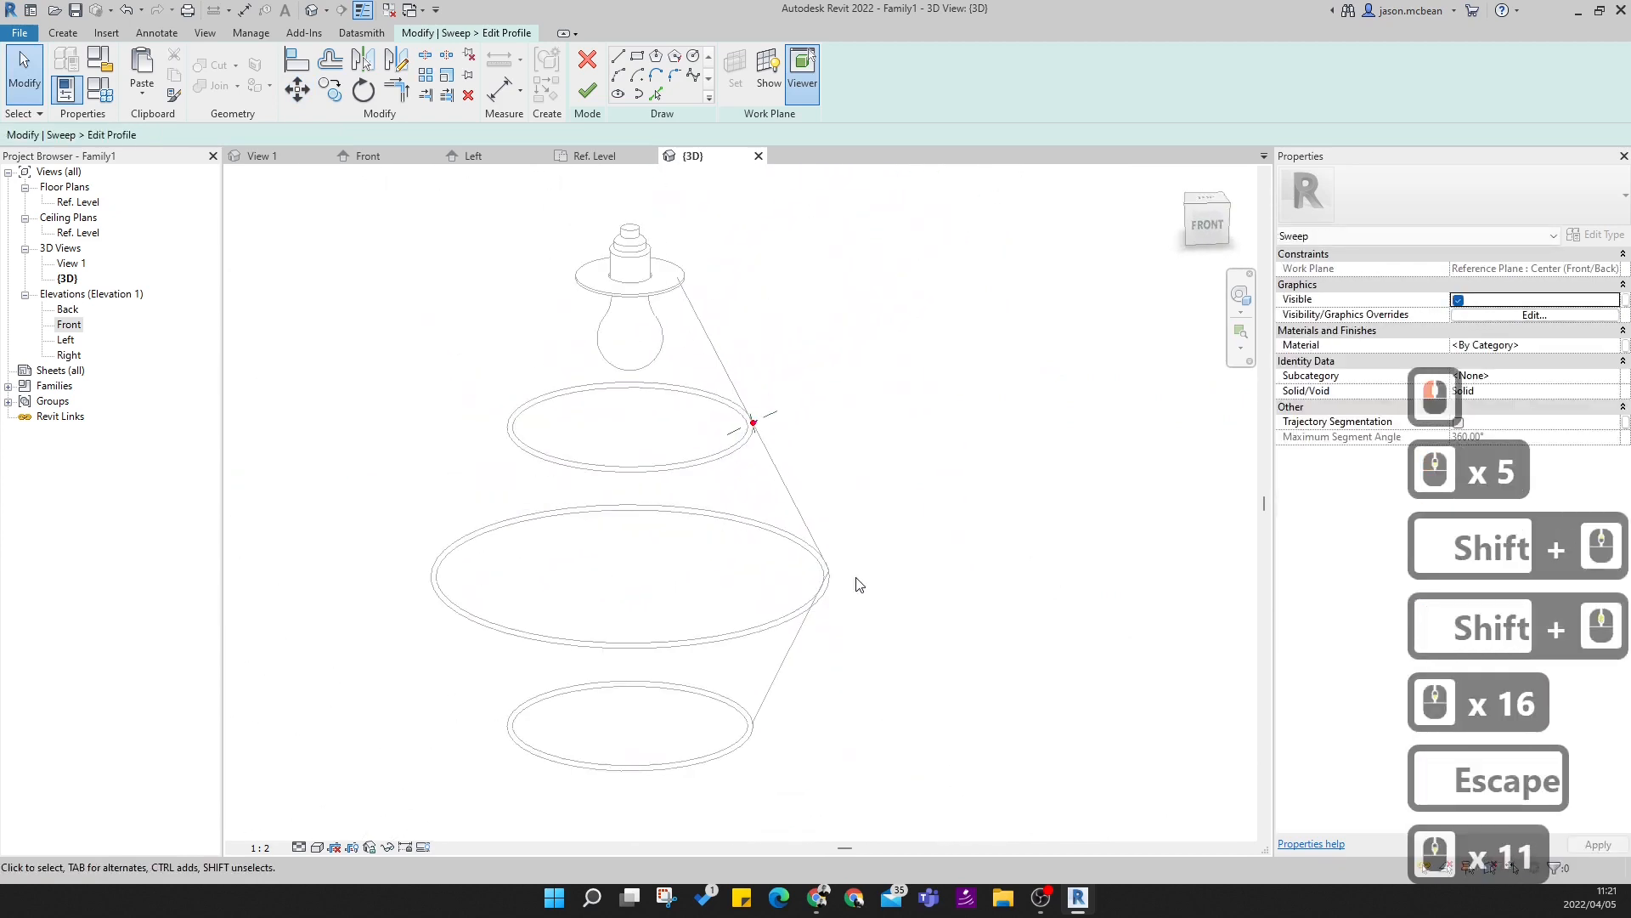
pyautogui.click(588, 90)
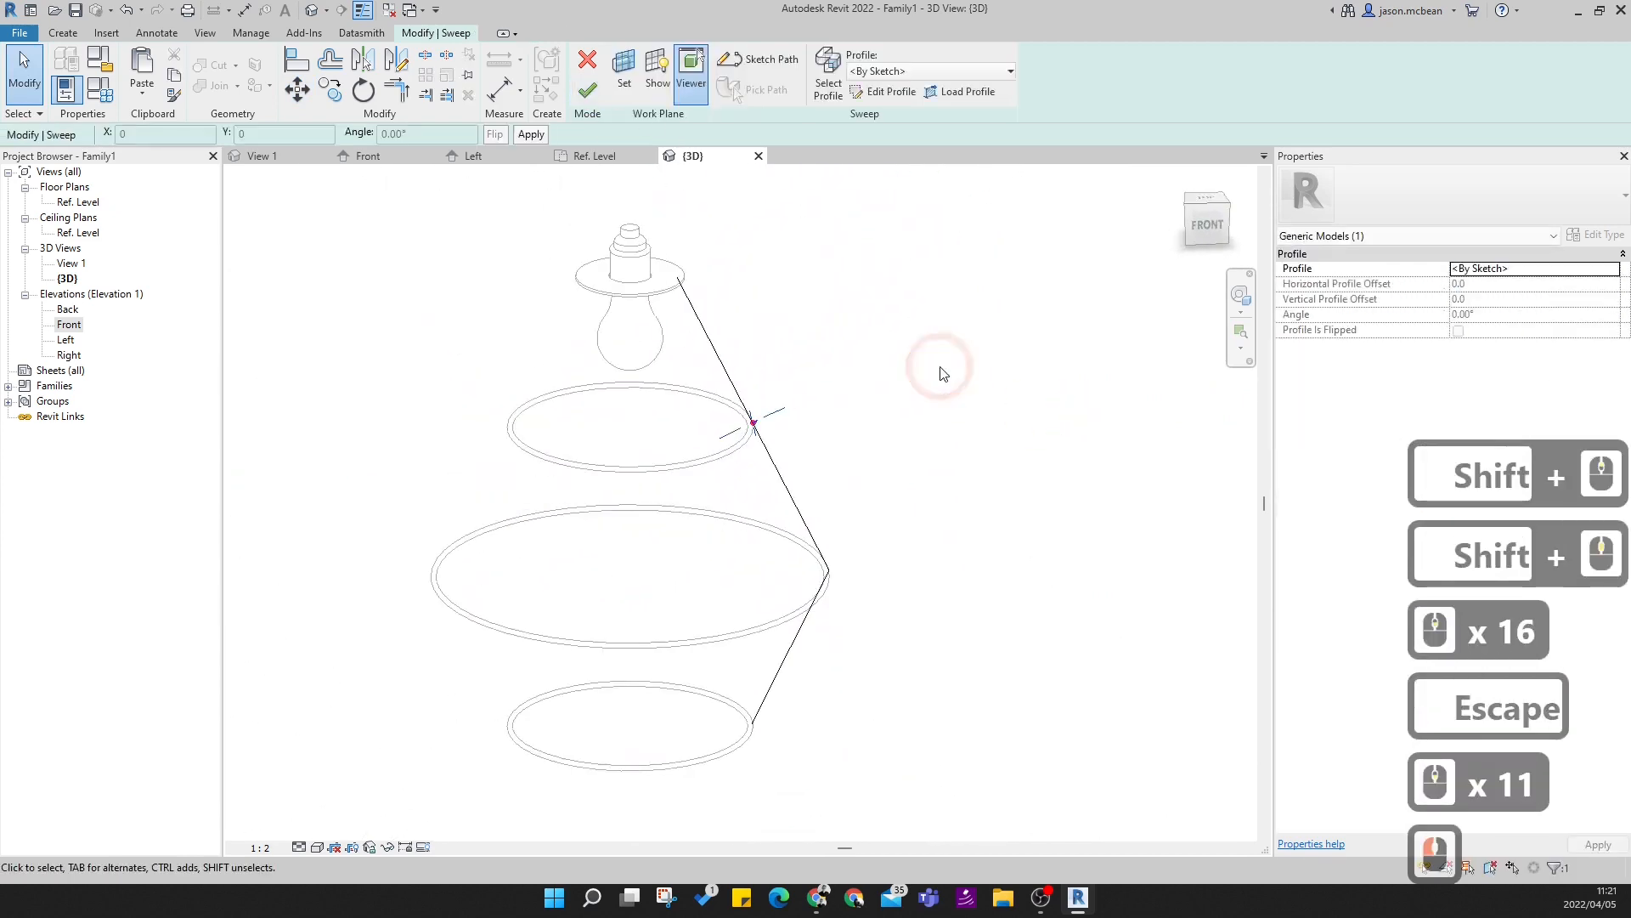
pyautogui.click(586, 98)
pyautogui.click(965, 510)
pyautogui.keyDown('shift'); pyautogui.moveTo(965, 510); pyautogui.dragTo(878, 502, button='middle'); pyautogui.keyUp('shift')
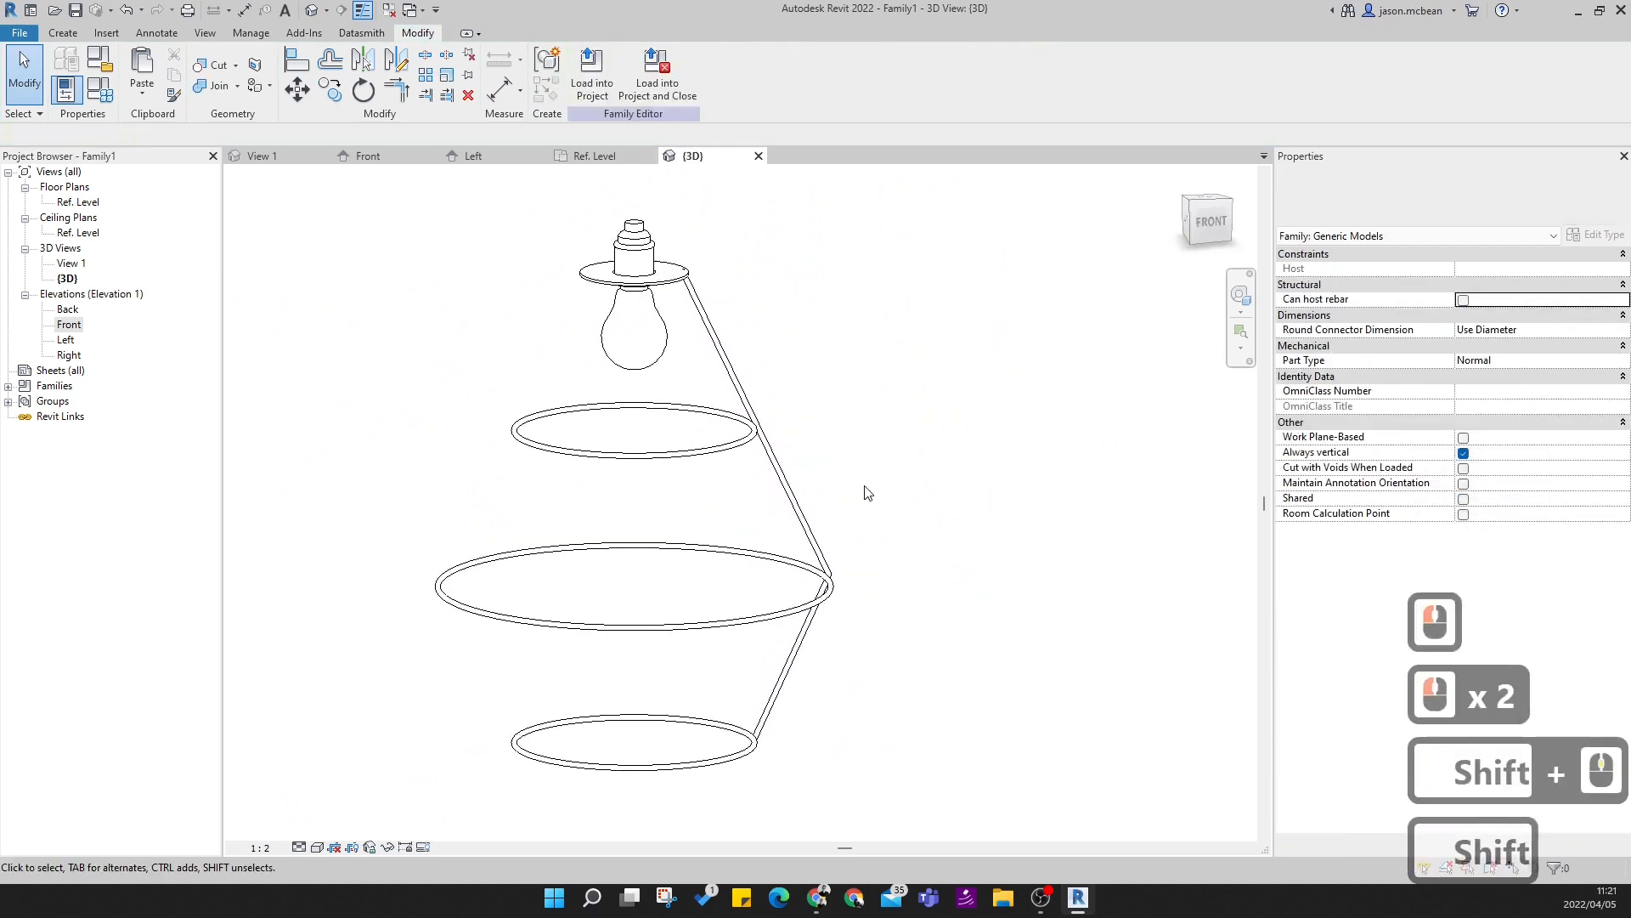
# - Assign the outer rod sweep to the Wire subcategory
pyautogui.click(770, 475)
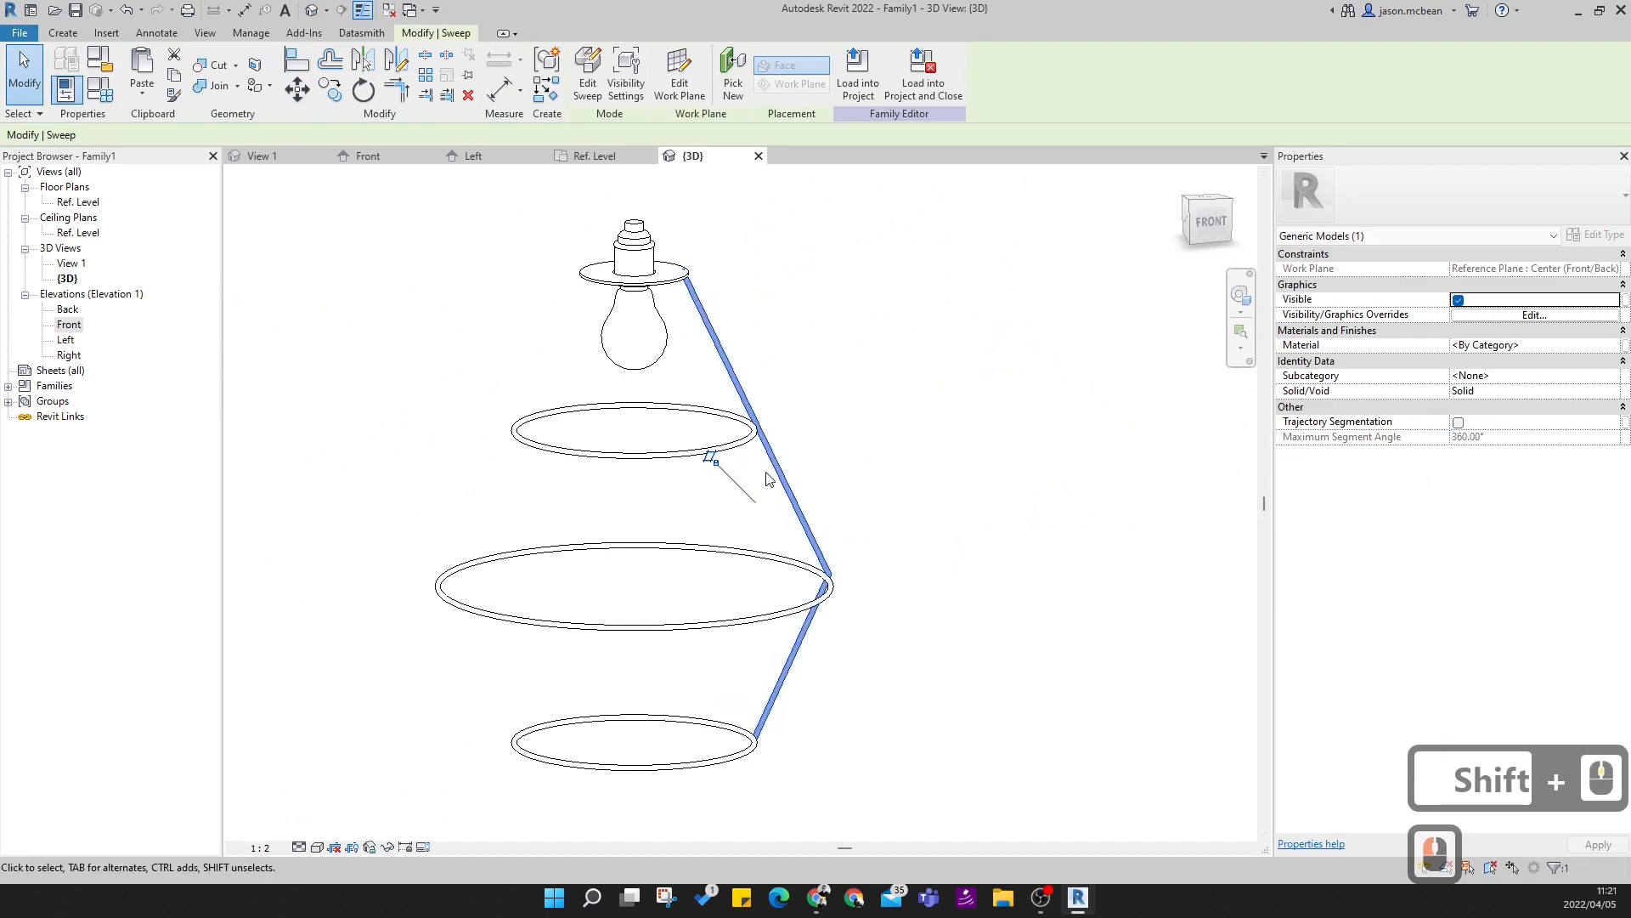
pyautogui.click(1613, 376)
pyautogui.click(1461, 442)
pyautogui.click(903, 436)
pyautogui.click(904, 436)
pyautogui.scroll(4, 729, 326)
pyautogui.scroll(1, 729, 325)
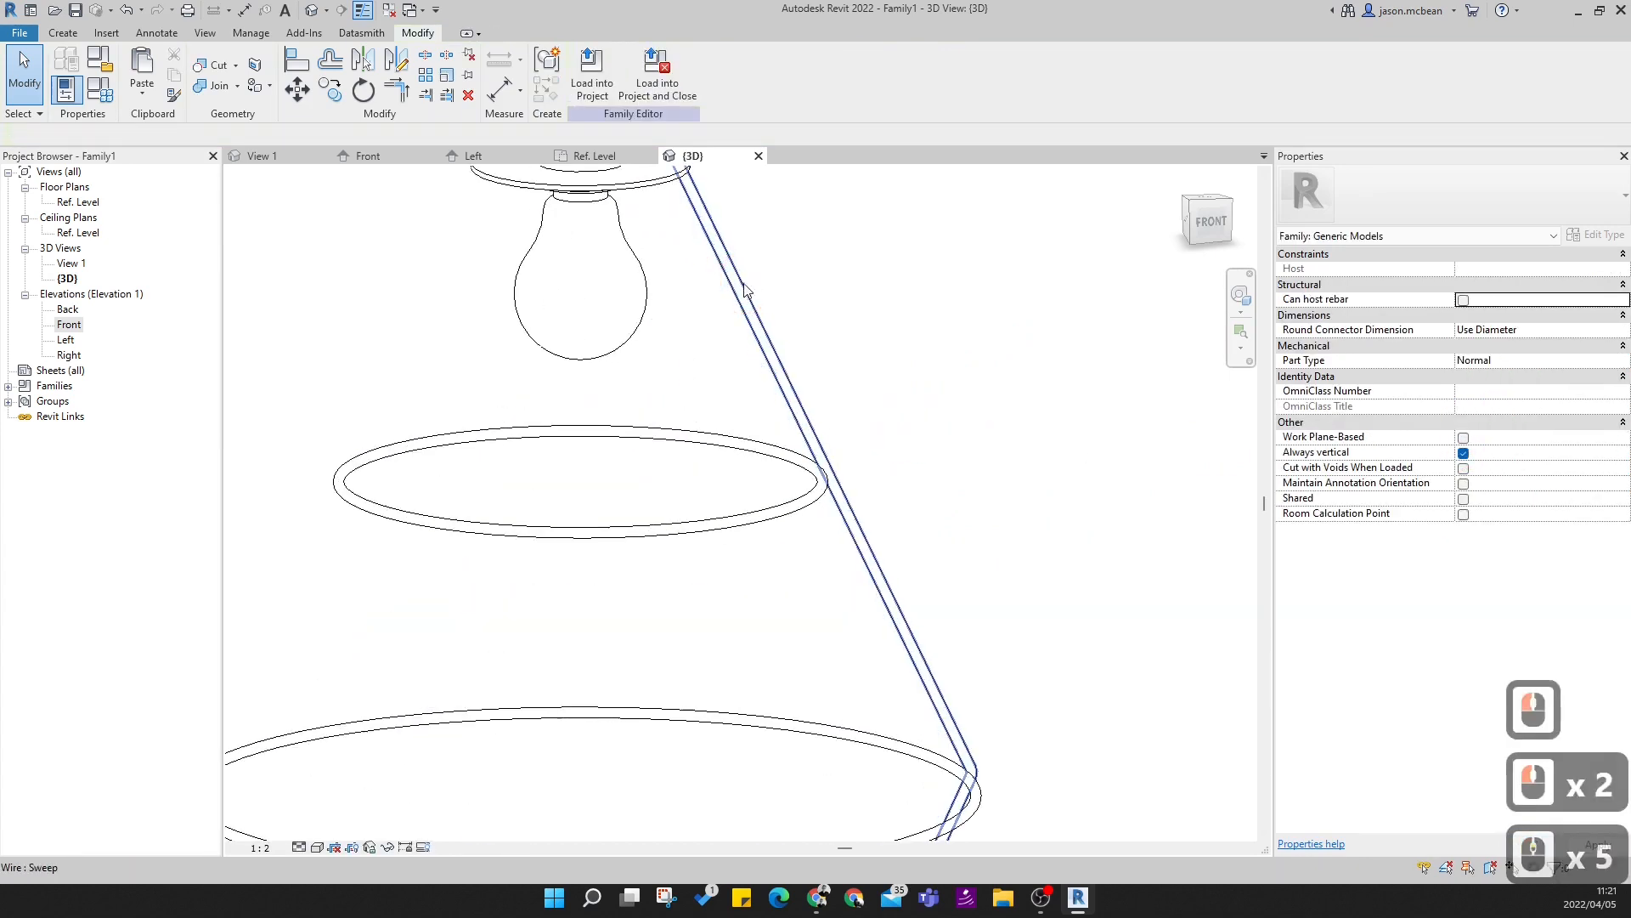
# - Examine the bent wire sweep from several angles in 3D, checking how it meets the rings and the washer
pyautogui.click(765, 317)
pyautogui.scroll(-5, 849, 365)
pyautogui.keyDown('shift'); pyautogui.moveTo(928, 363); pyautogui.dragTo(621, 450, button='middle'); pyautogui.keyUp('shift')
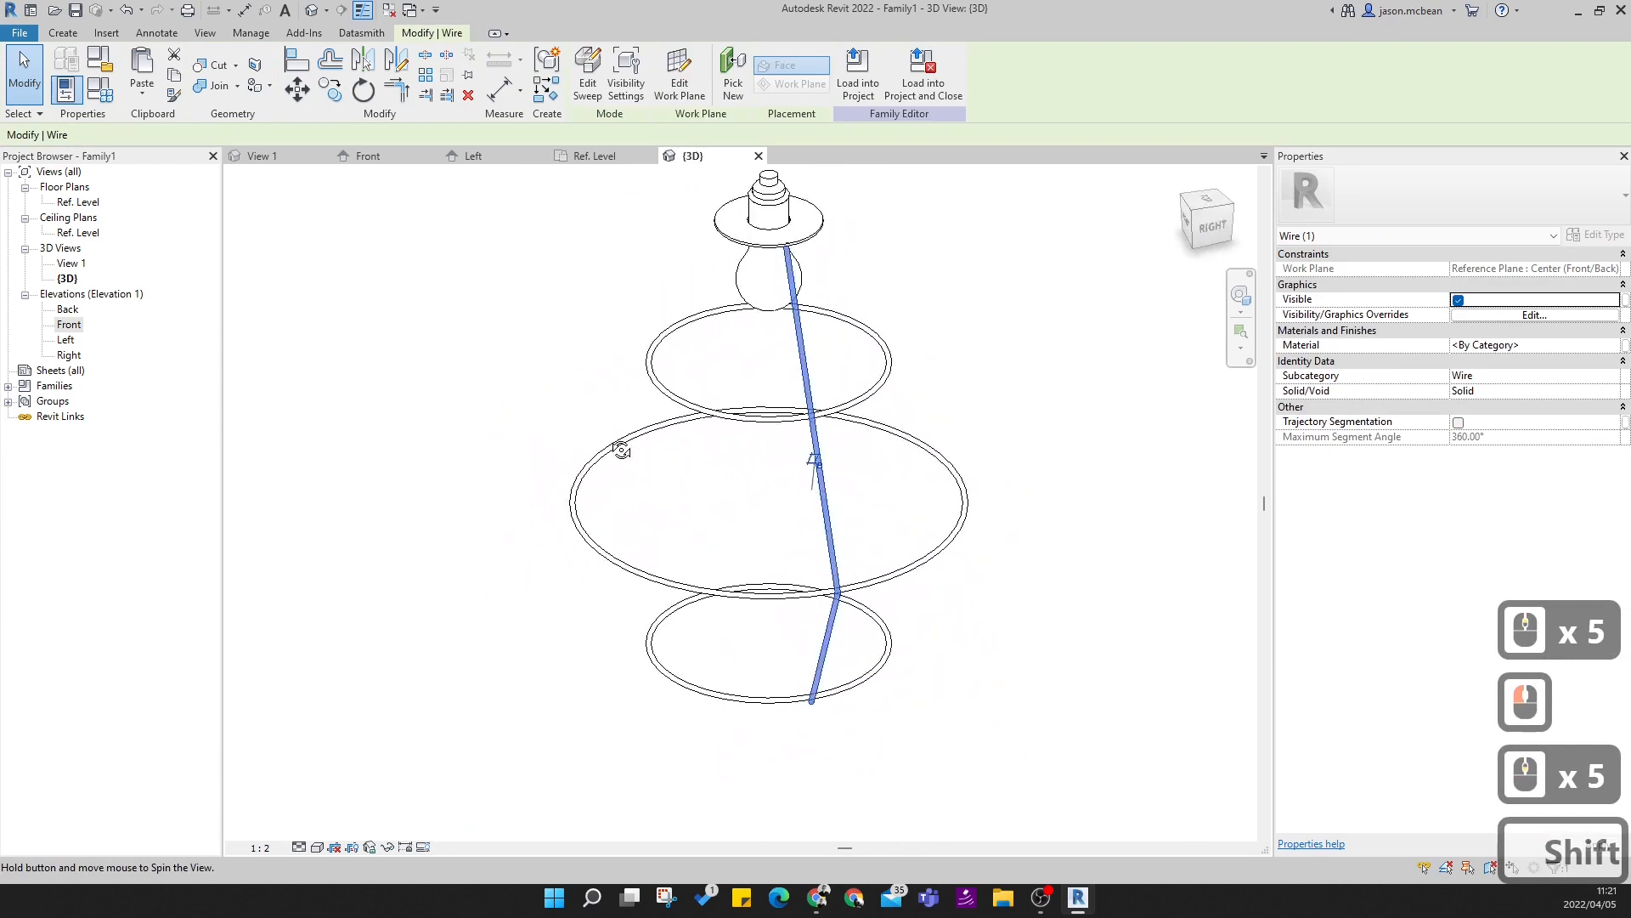
pyautogui.scroll(5, 896, 561)
pyautogui.keyDown('shift'); pyautogui.moveTo(831, 626); pyautogui.dragTo(921, 619, button='middle'); pyautogui.keyUp('shift')
pyautogui.scroll(-4, 900, 564)
pyautogui.scroll(12, 702, 535)
pyautogui.scroll(1, 879, 504)
pyautogui.click(881, 457)
pyautogui.scroll(-6, 881, 457)
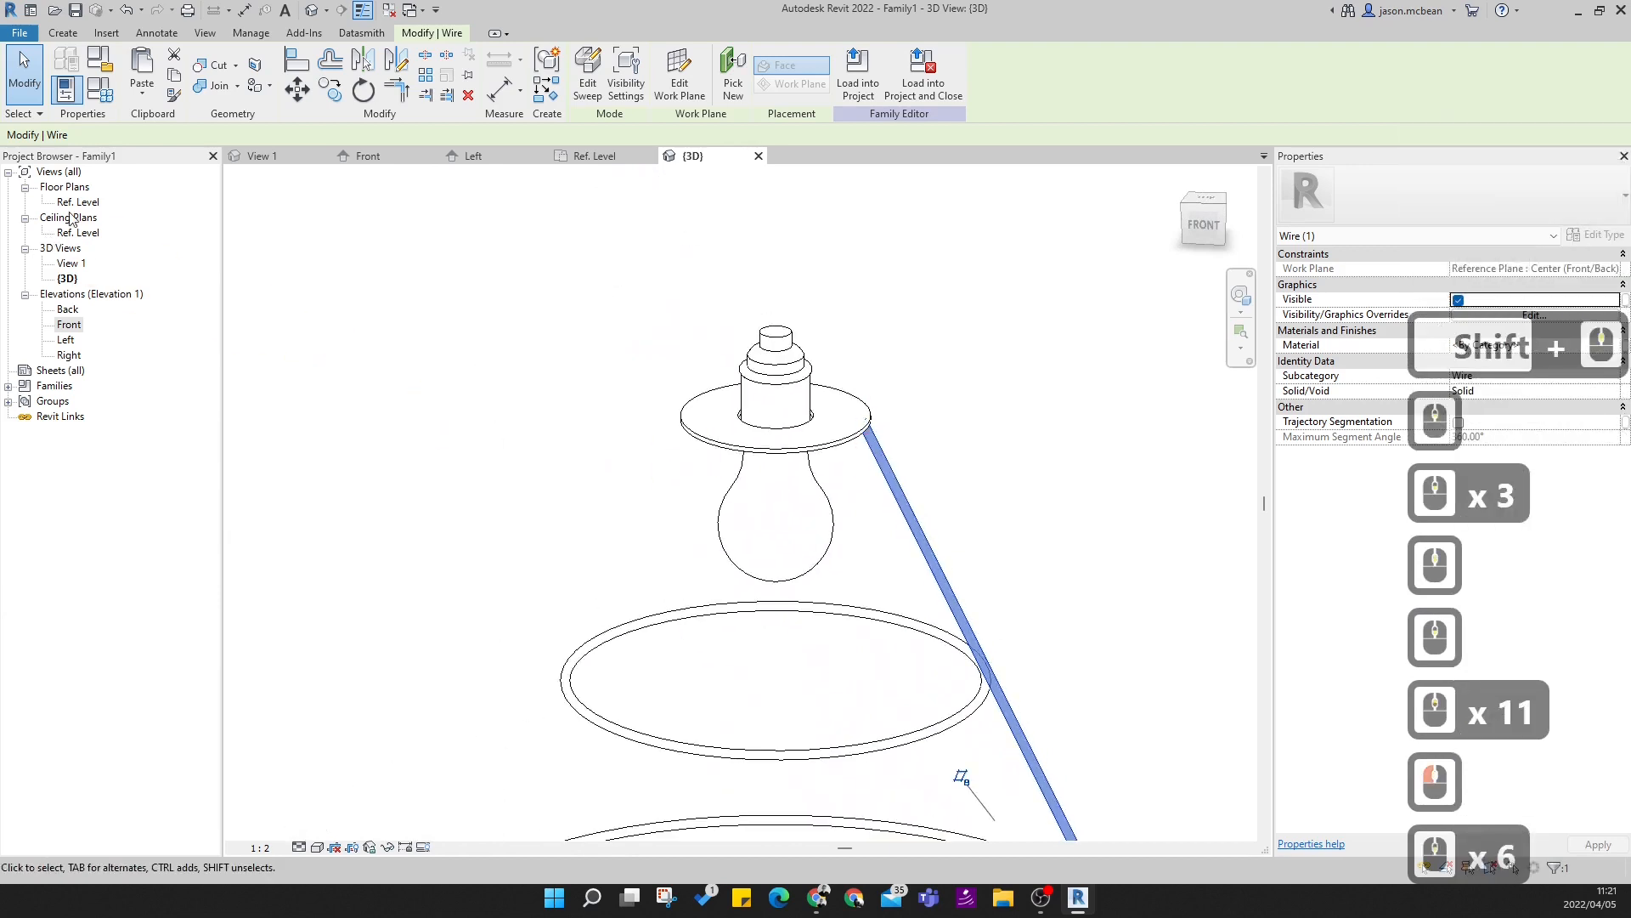
# - Open the Ref. Level floor plan and check the wire sweep against the imported plan drawing
pyautogui.doubleClick(77, 202)
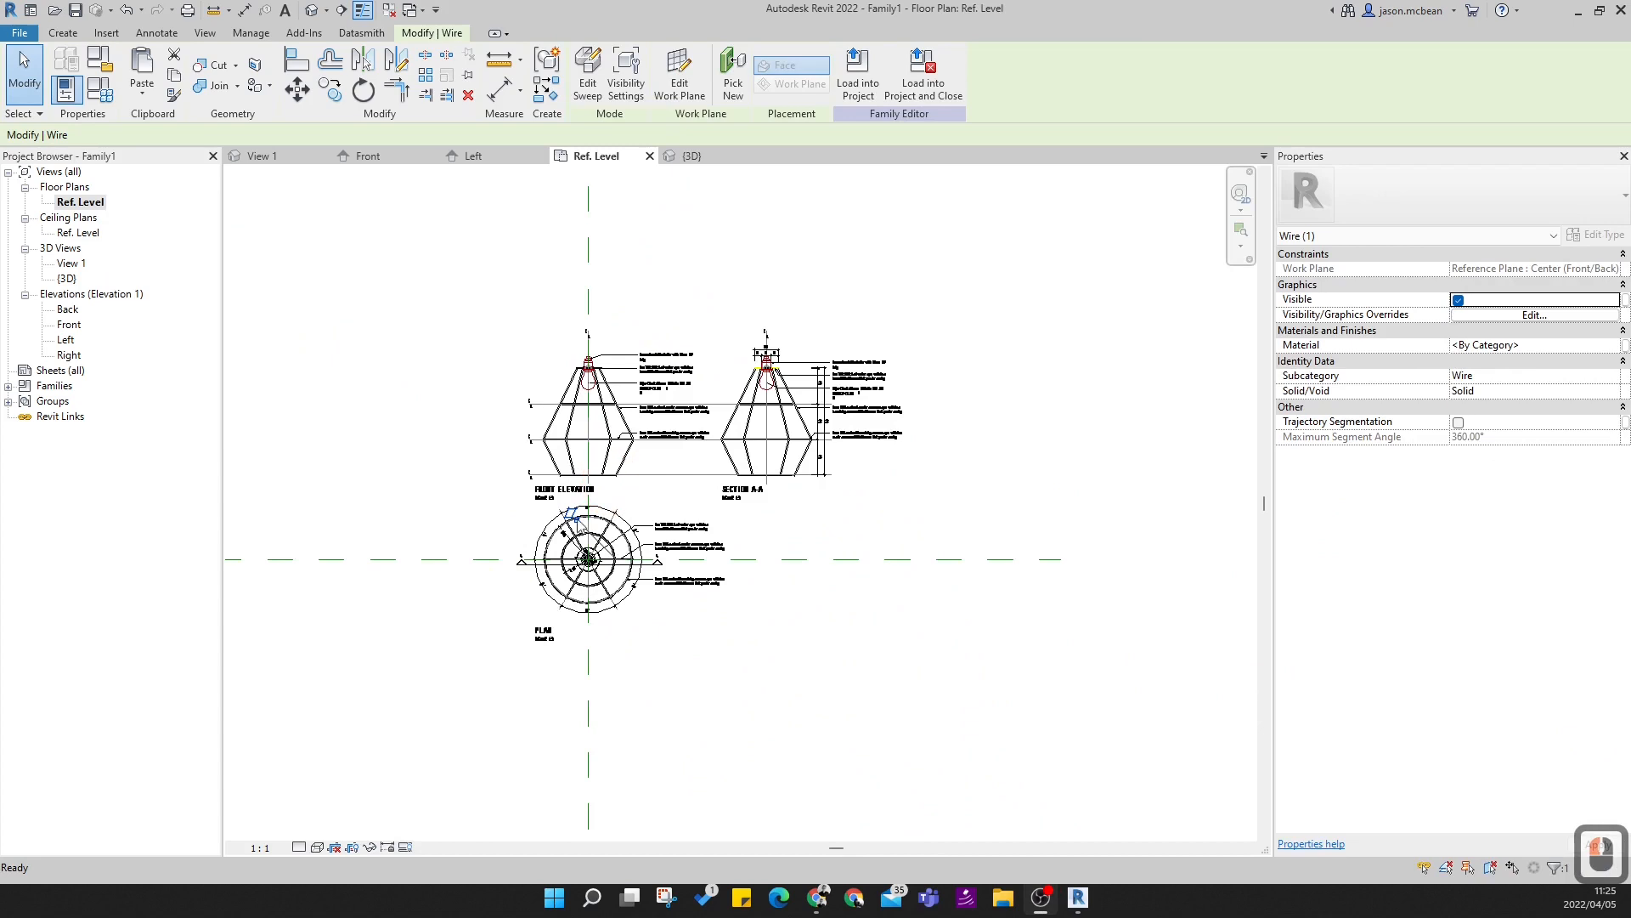
pyautogui.scroll(6, 538, 528)
pyautogui.scroll(4, 737, 587)
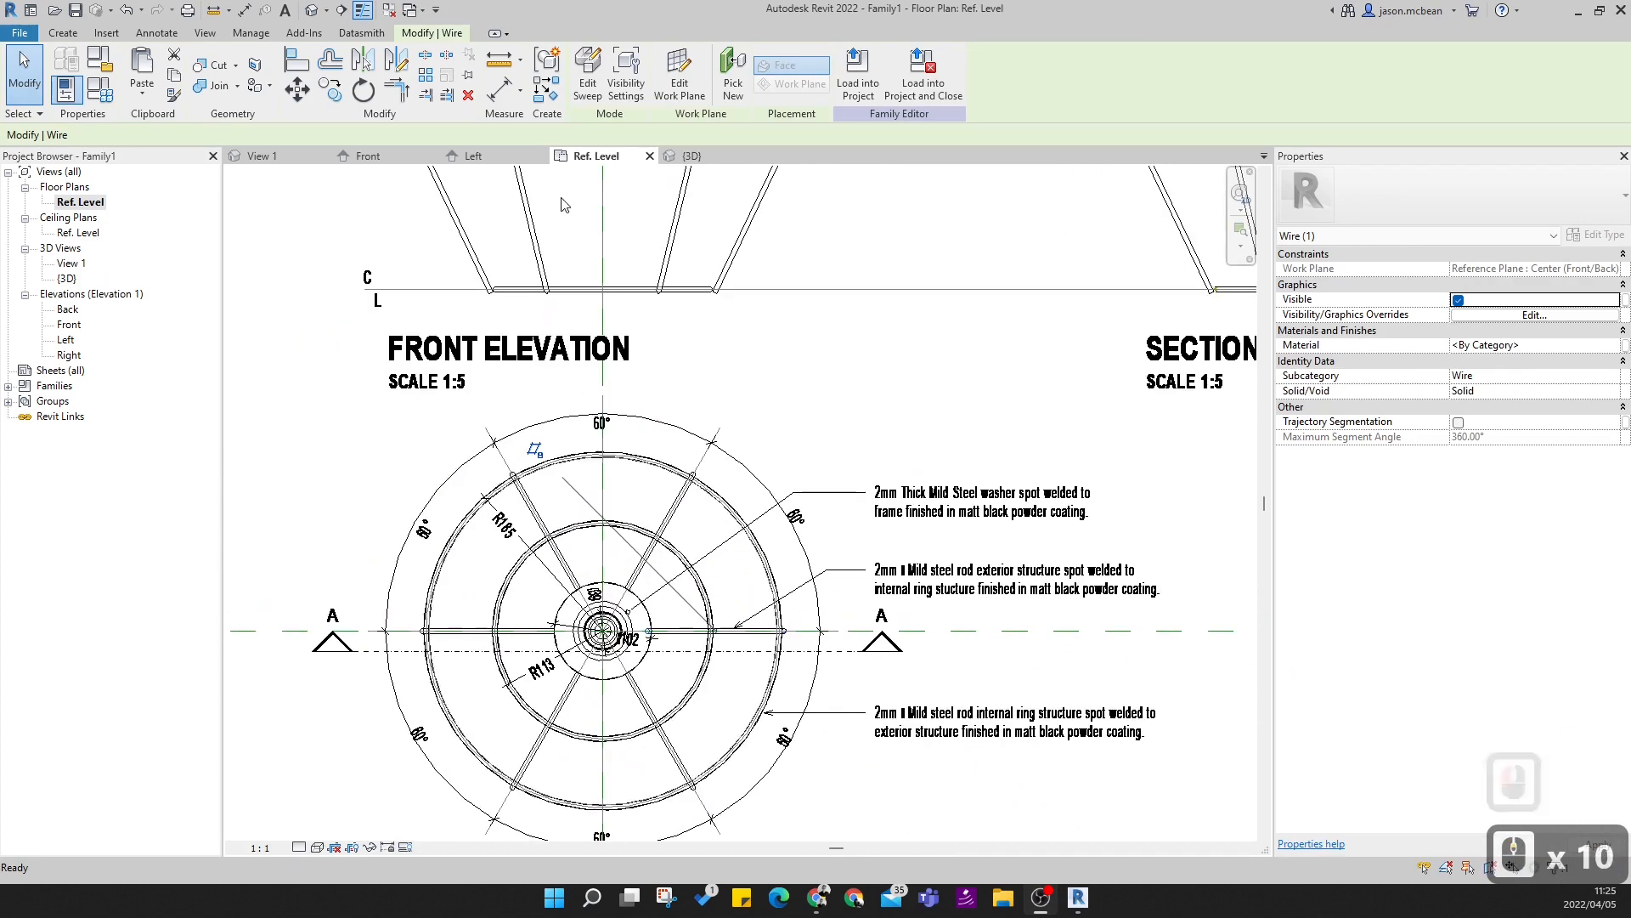
pyautogui.click(311, 12)
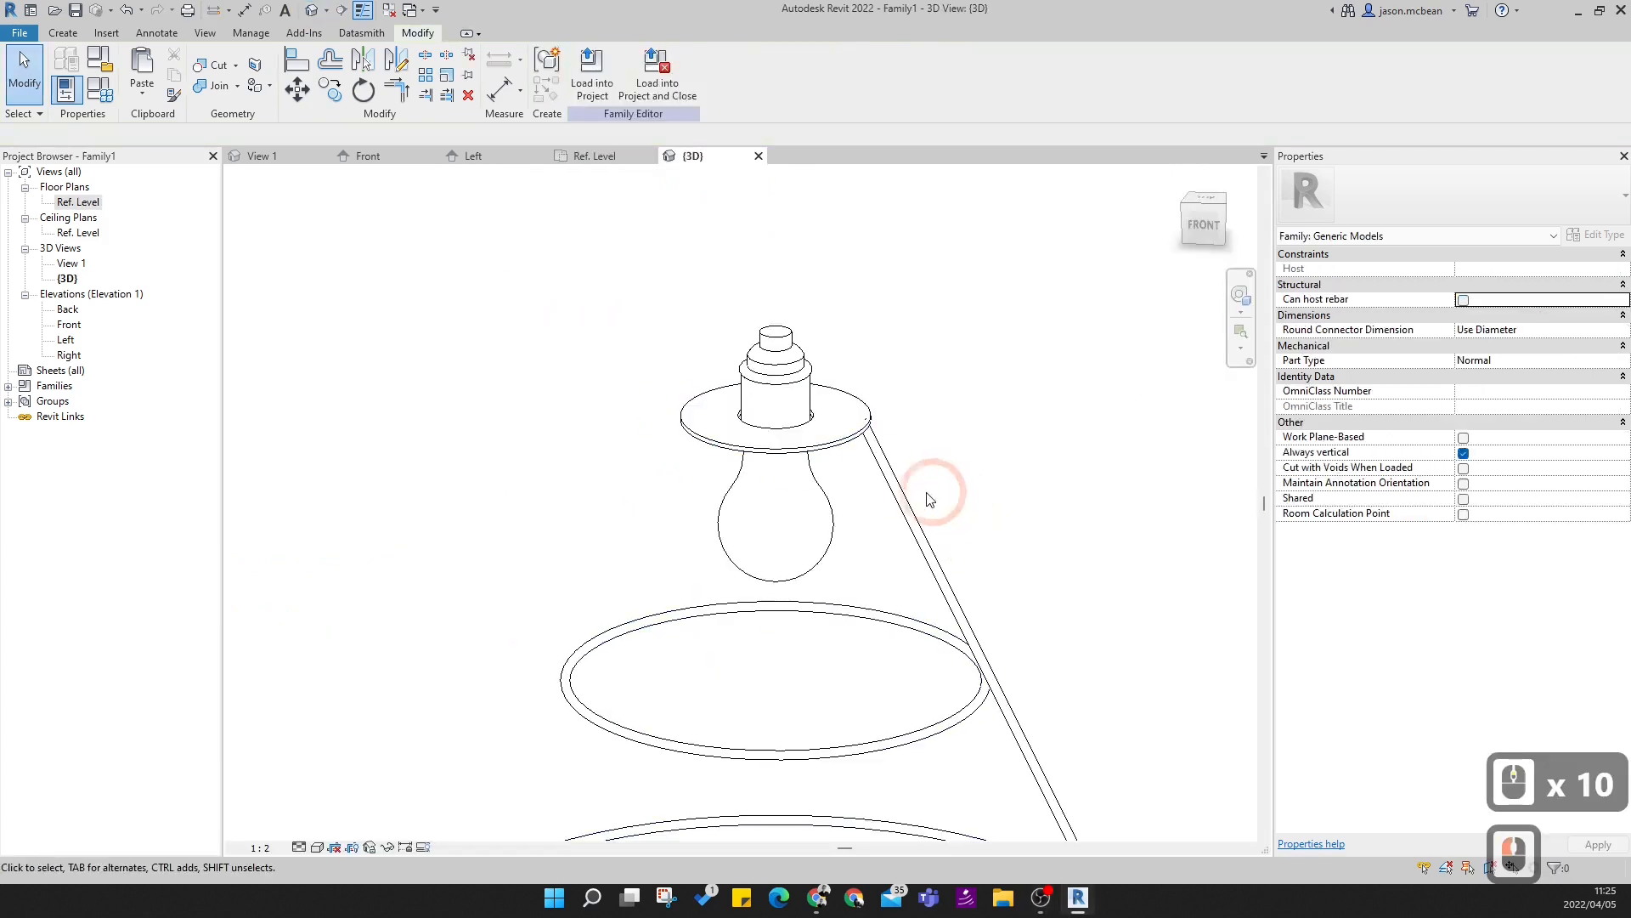
pyautogui.doubleClick(77, 201)
pyautogui.click(761, 625)
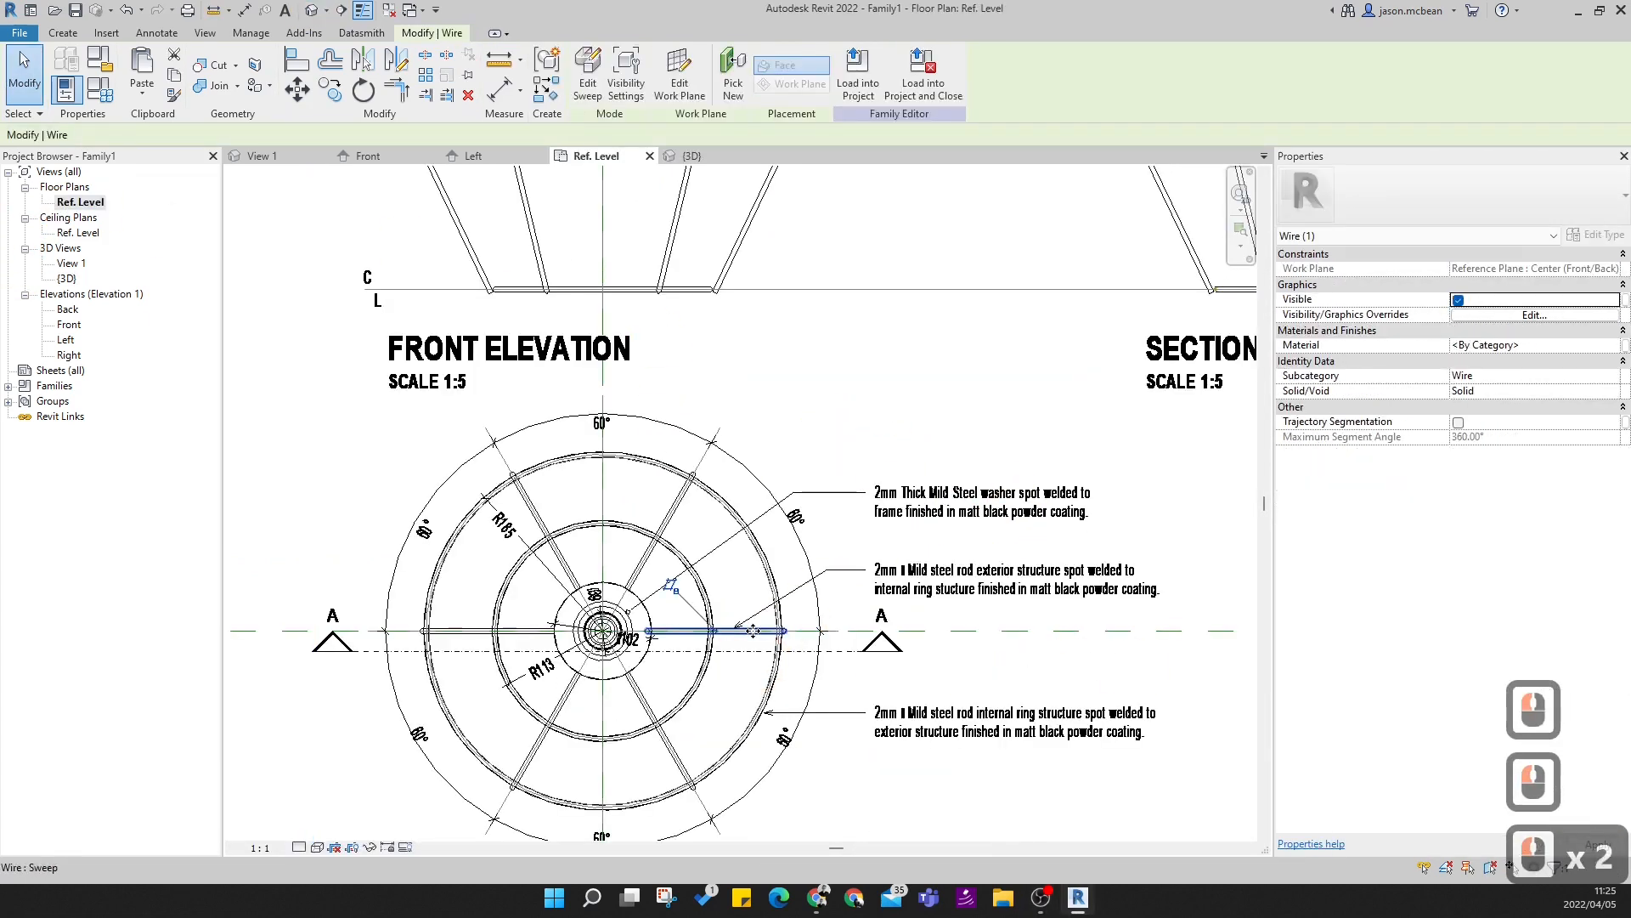
pyautogui.scroll(4, 753, 631)
pyautogui.scroll(-6, 933, 552)
pyautogui.scroll(-4, 933, 552)
pyautogui.press('Escape')
# - Temporarily hide the imported Lamp.dwg drawing in the Ref. Level plan
pyautogui.click(783, 627)
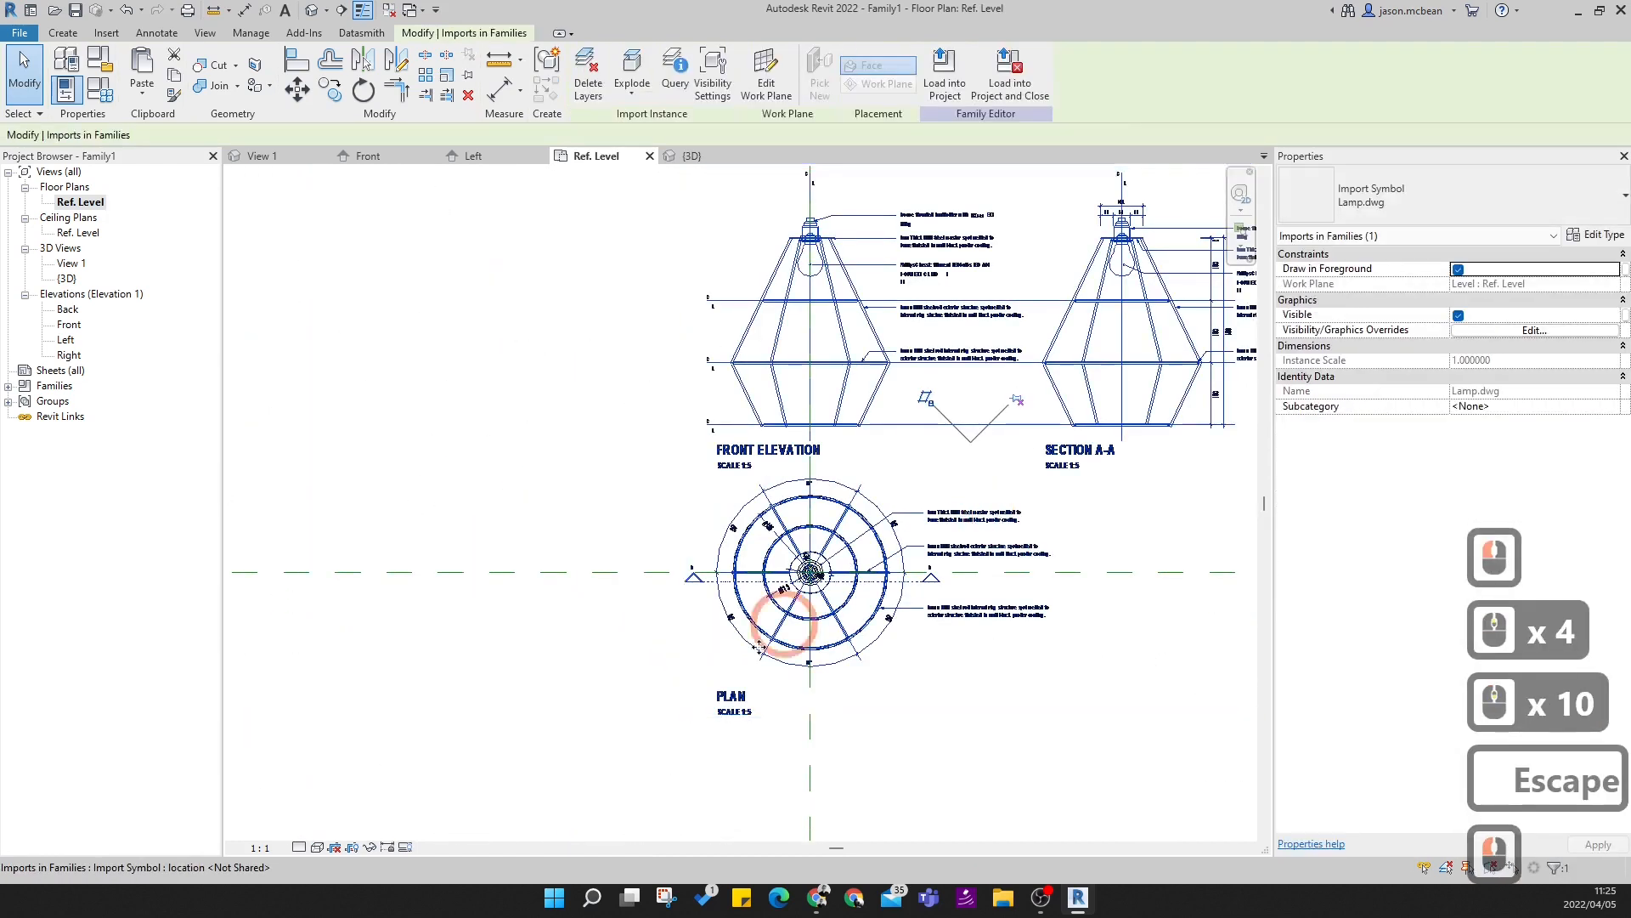
pyautogui.click(368, 849)
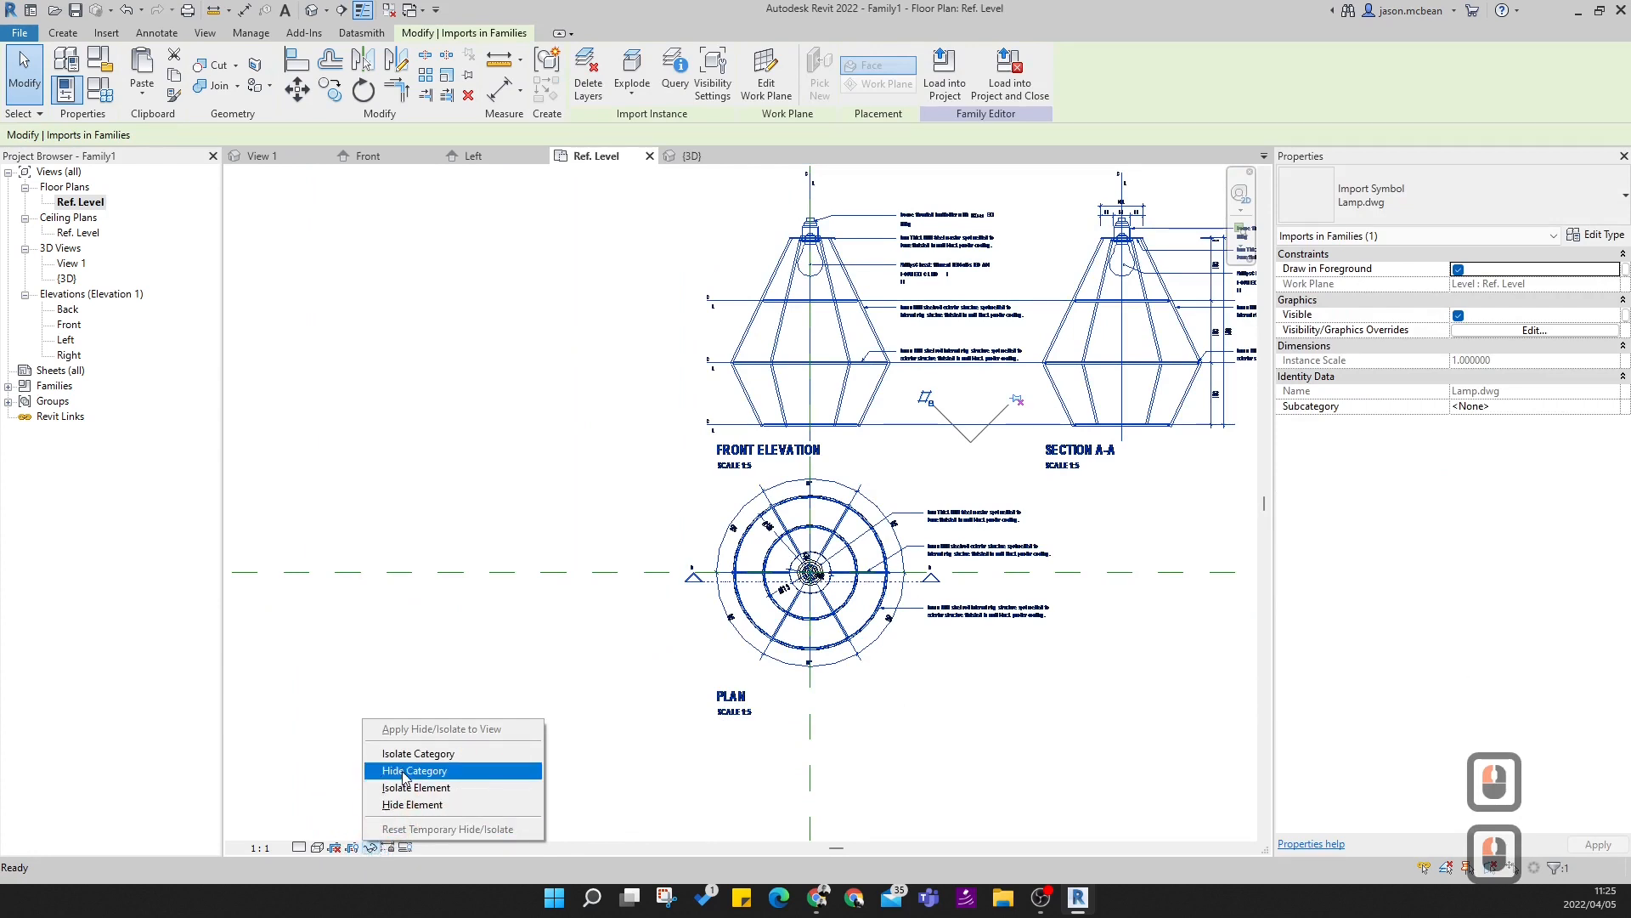
pyautogui.click(429, 807)
pyautogui.scroll(7, 904, 663)
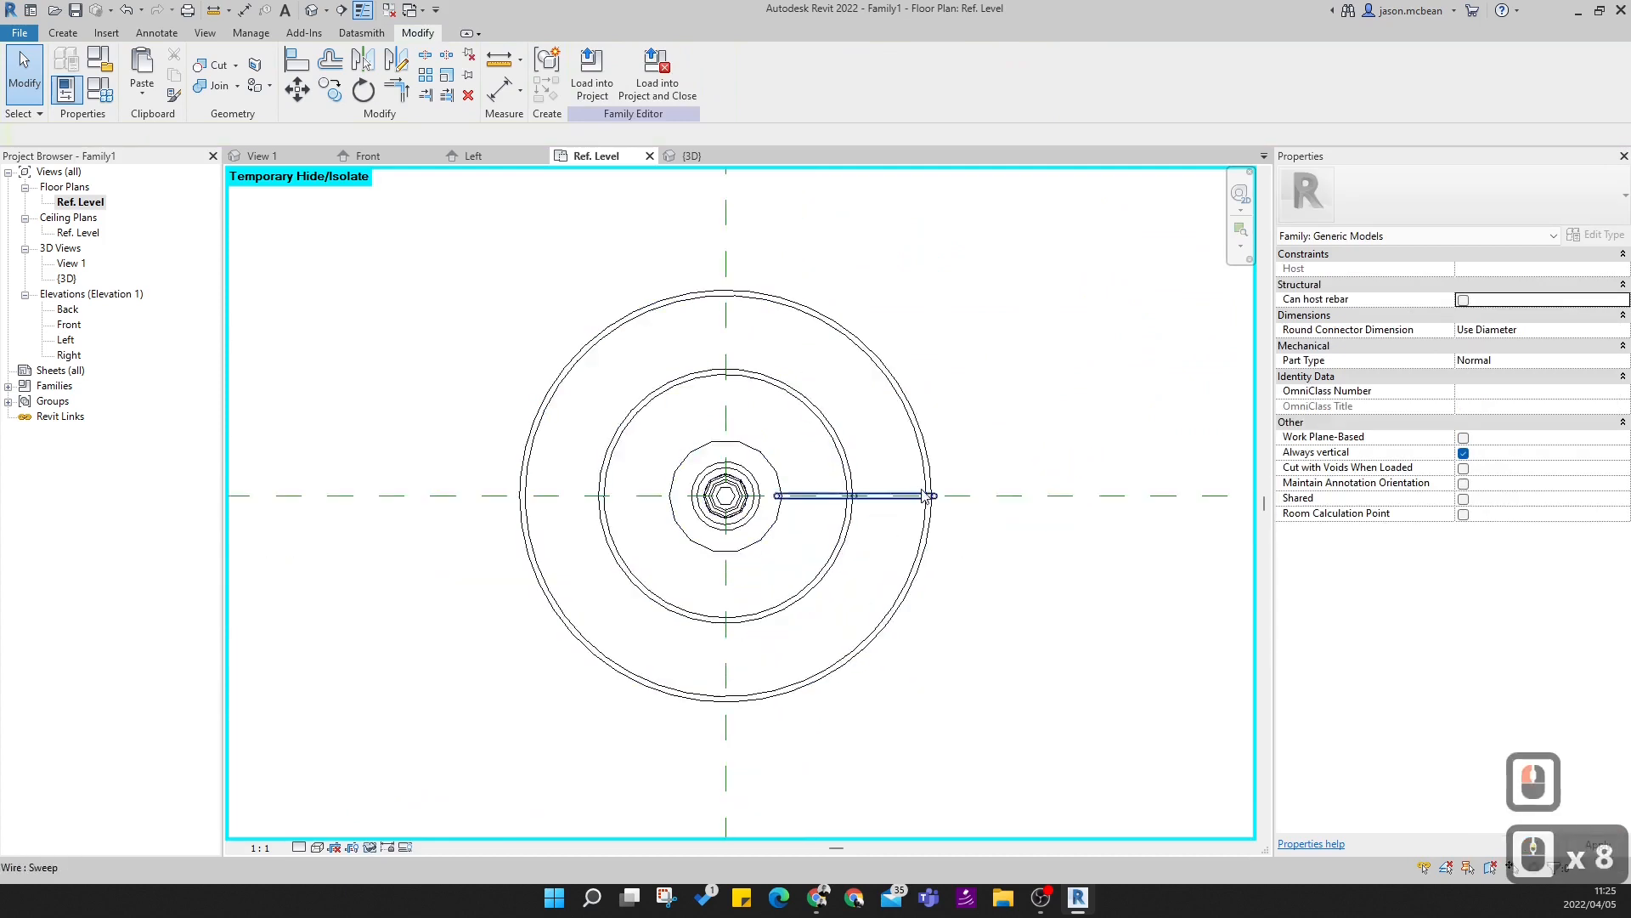
# - Start a radial array of the wire sweep about the rings' centre, with its start ray along the horizontal reference plane
pyautogui.scroll(3, 925, 496)
pyautogui.click(931, 499)
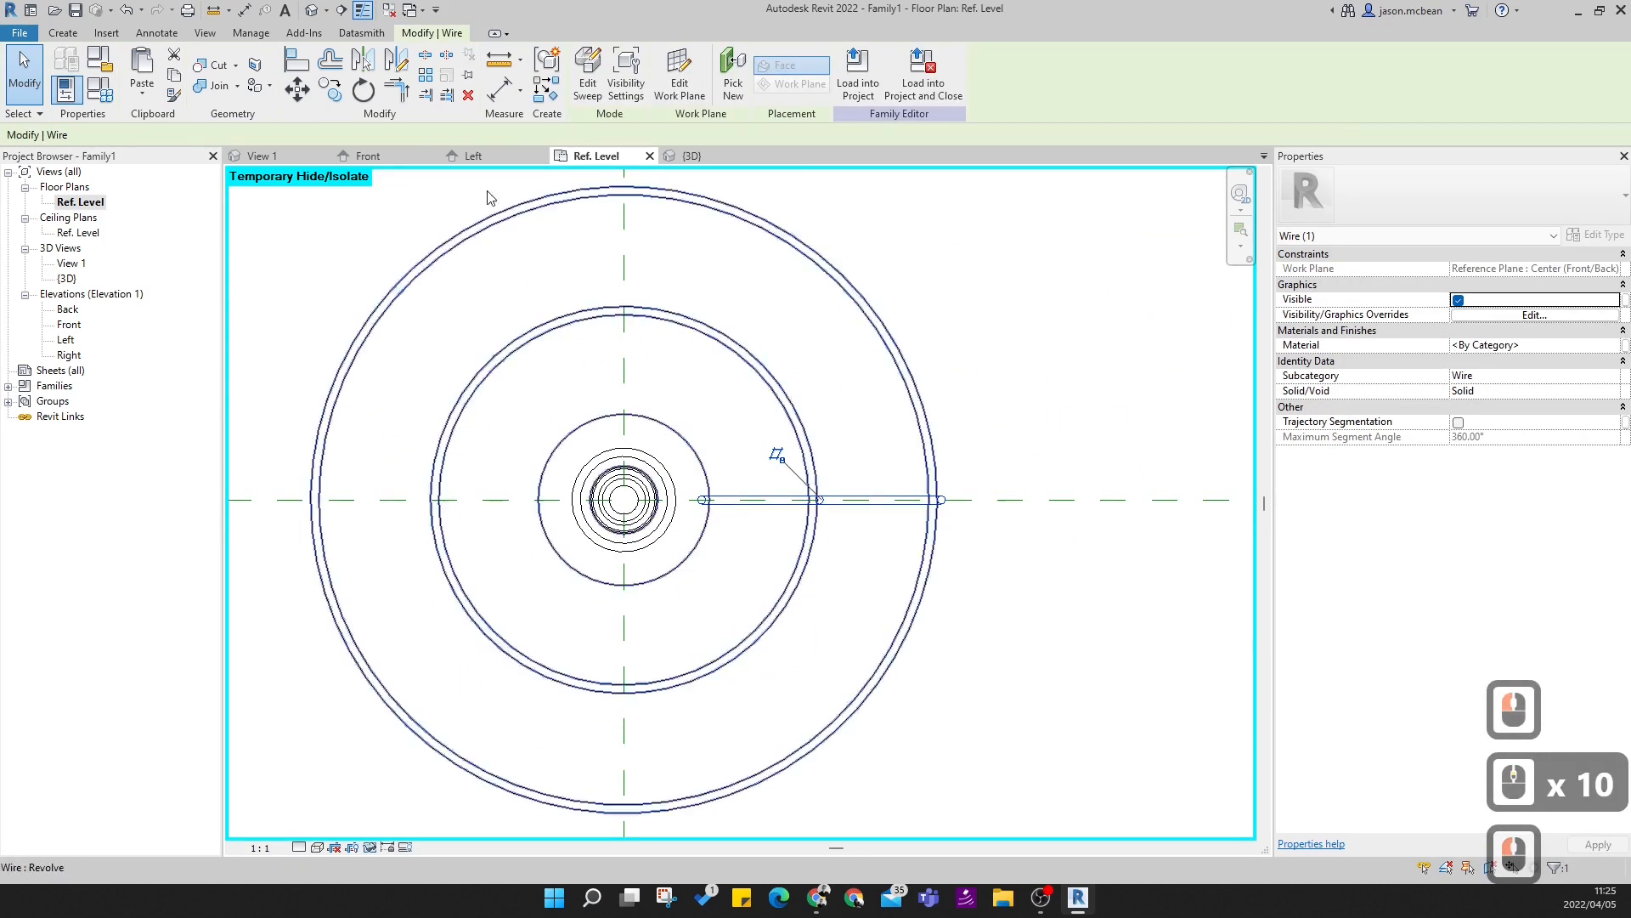
pyautogui.click(426, 76)
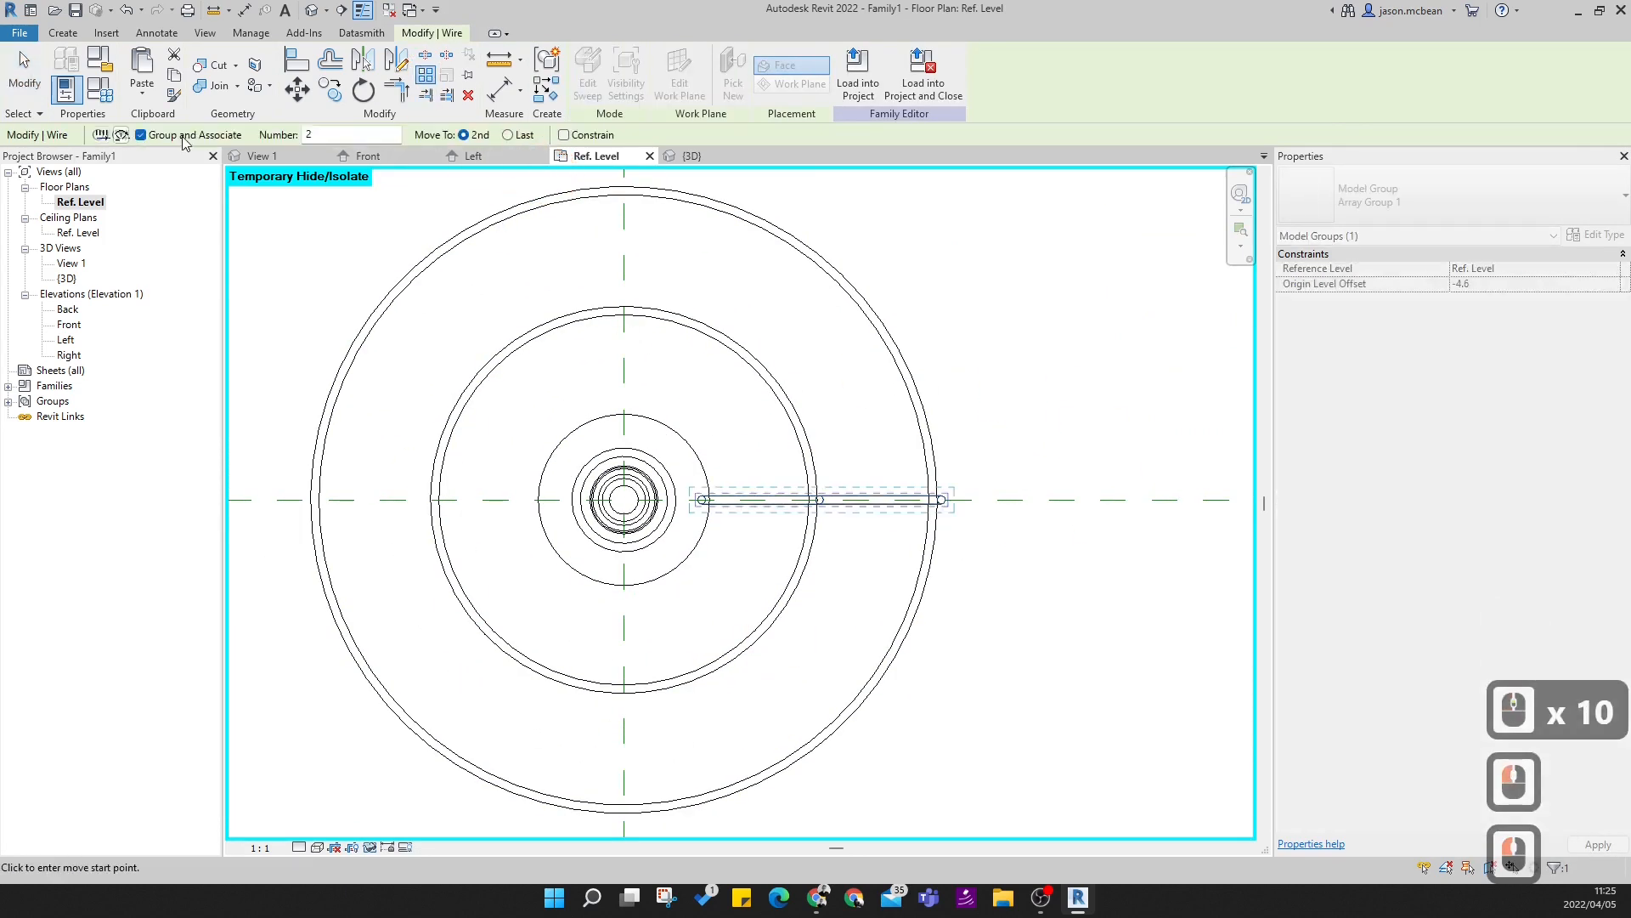
pyautogui.click(122, 136)
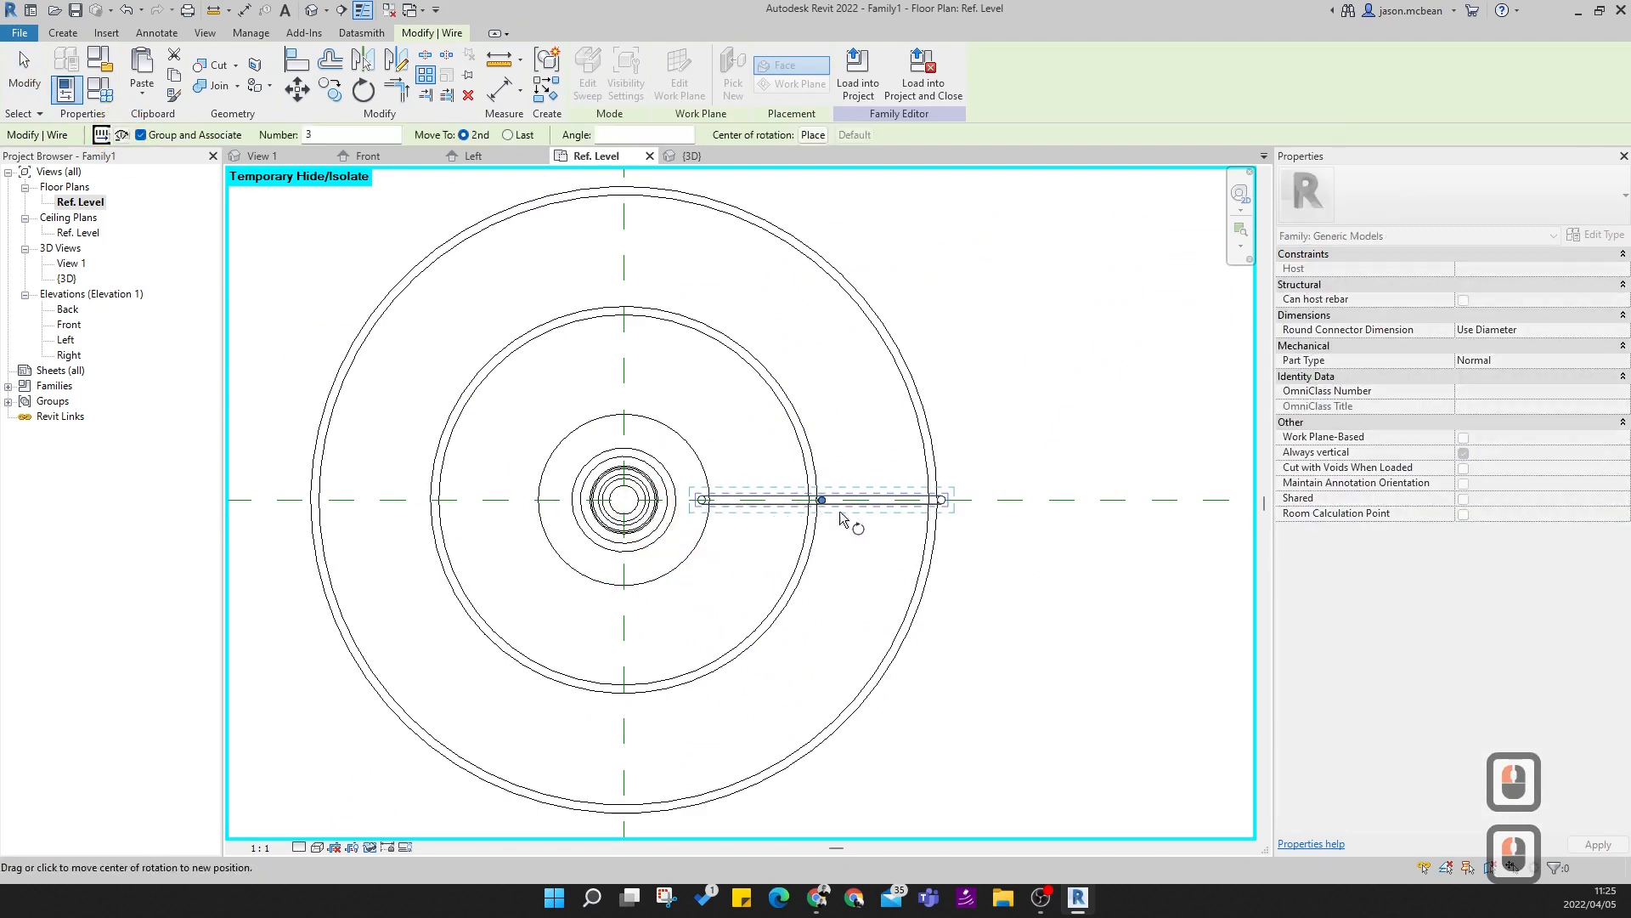
pyautogui.click(818, 135)
pyautogui.click(625, 498)
pyautogui.scroll(1, 624, 499)
pyautogui.click(999, 501)
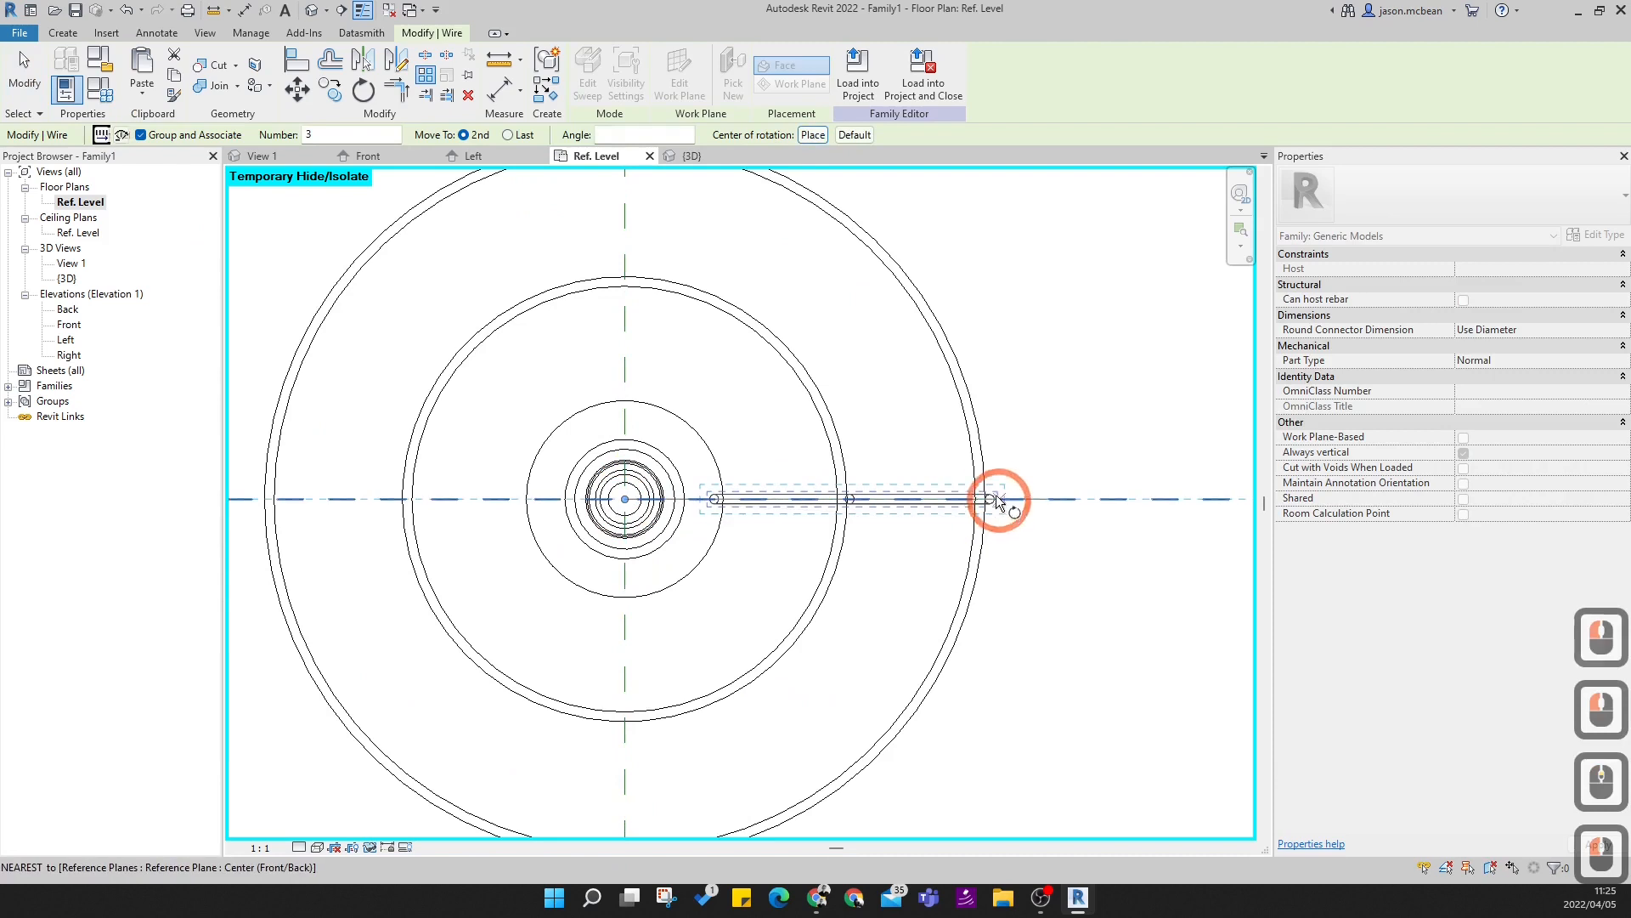
# - Try array angles of 360 and 180 degrees for the wire, placing the end ray opposite the original wire
pyautogui.scroll(-5, 1047, 334)
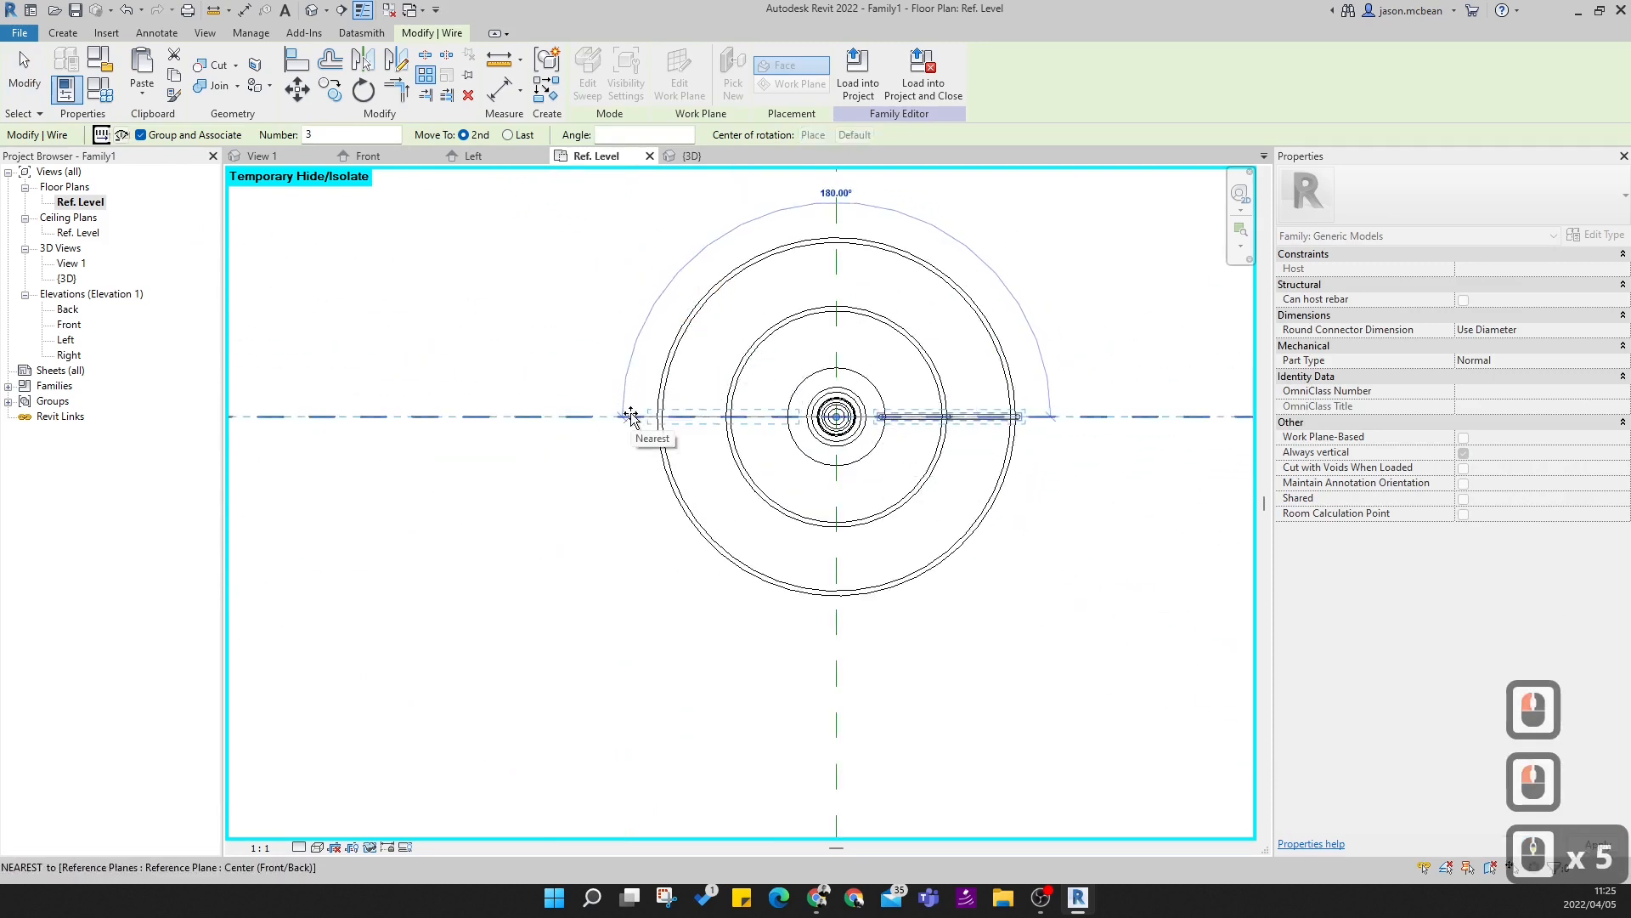
pyautogui.click(631, 130)
pyautogui.write('360')
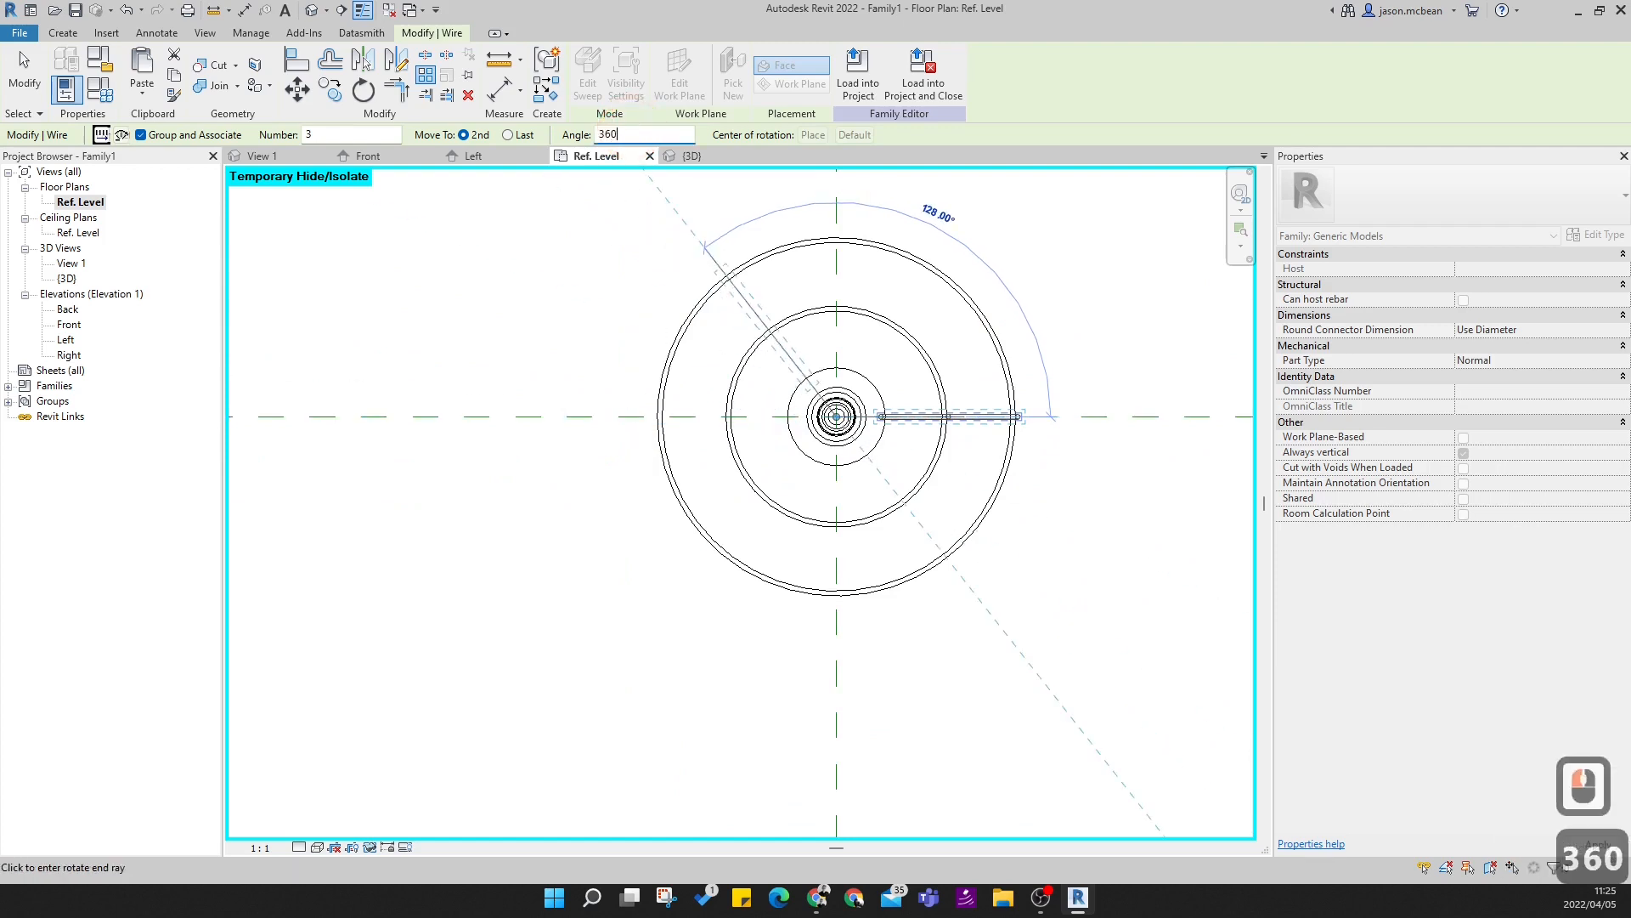
pyautogui.doubleClick(364, 139)
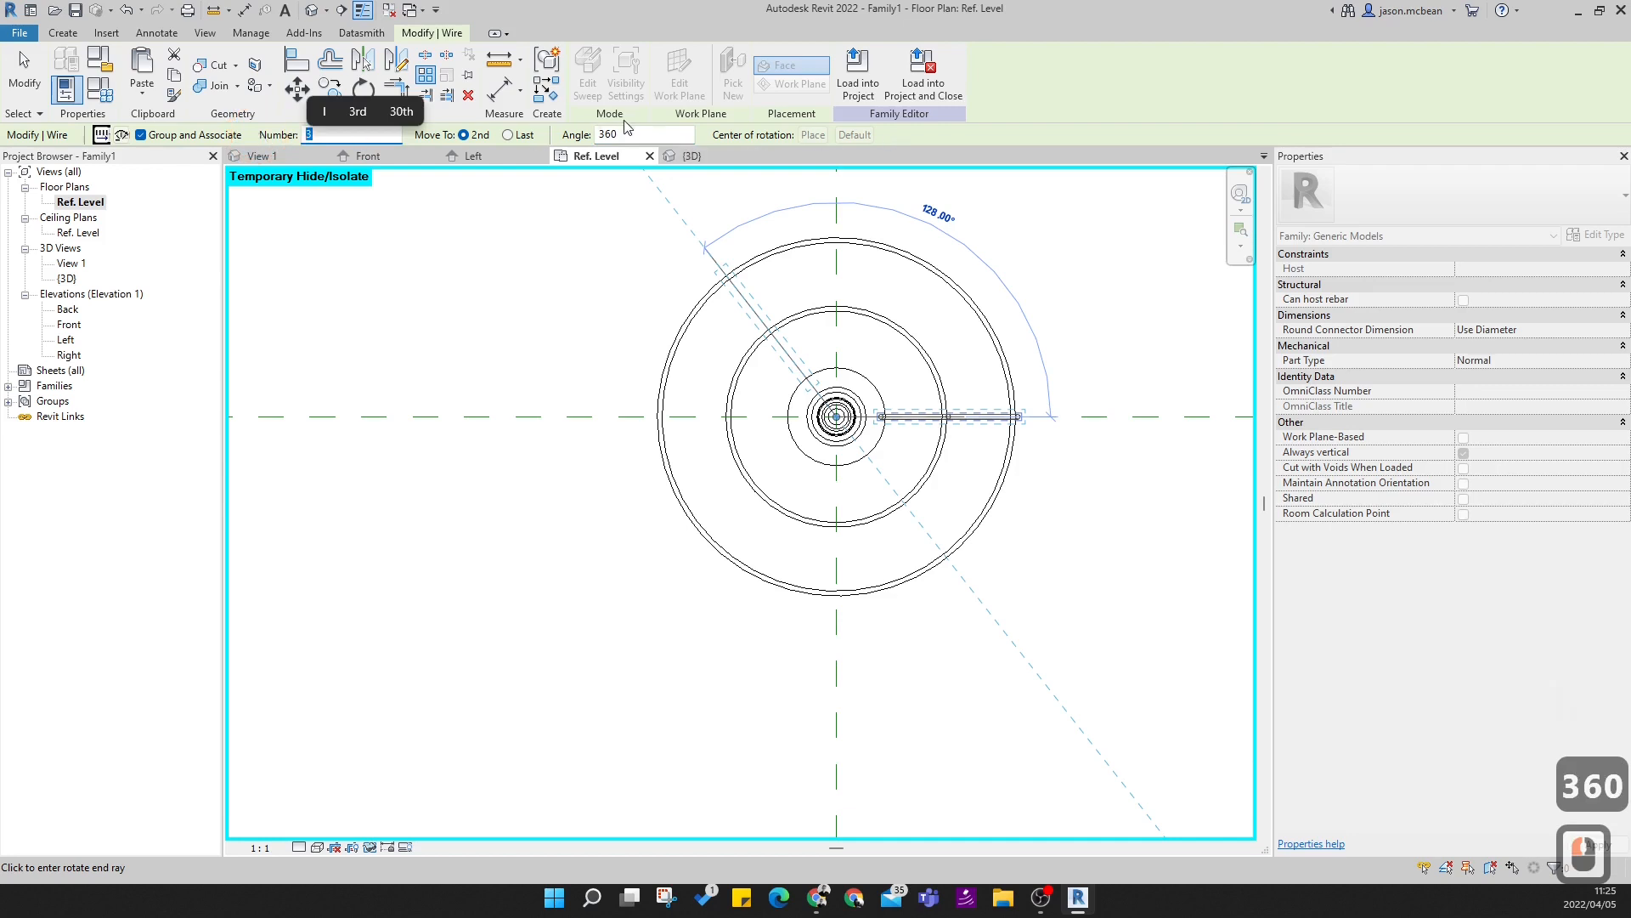
pyautogui.click(647, 129)
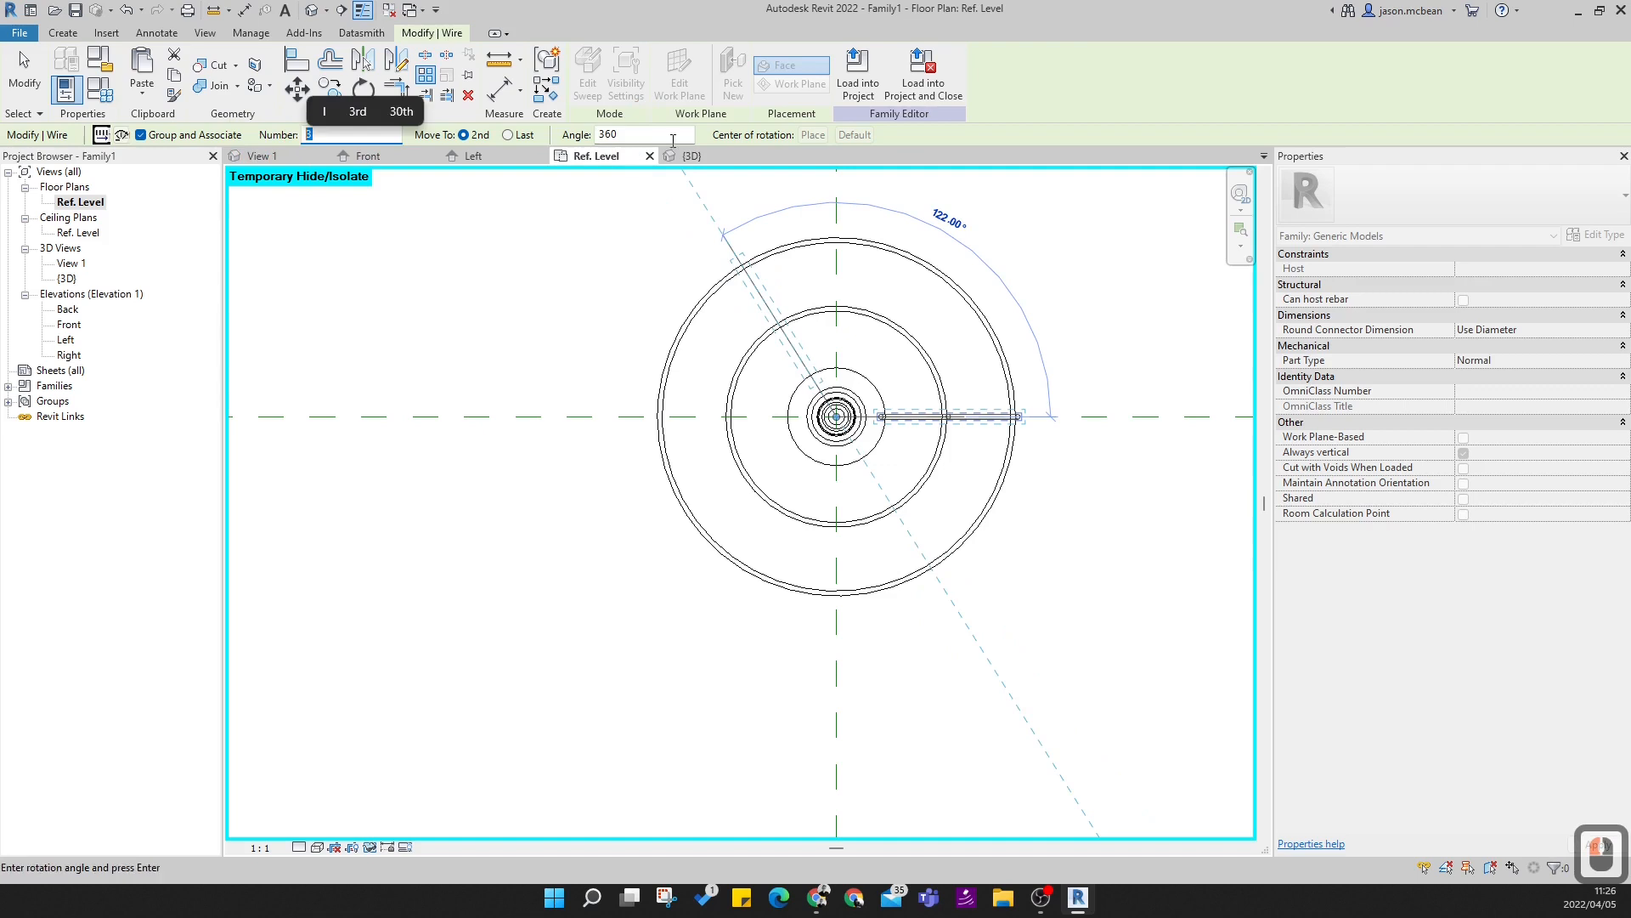
pyautogui.doubleClick(607, 134)
pyautogui.write('180')
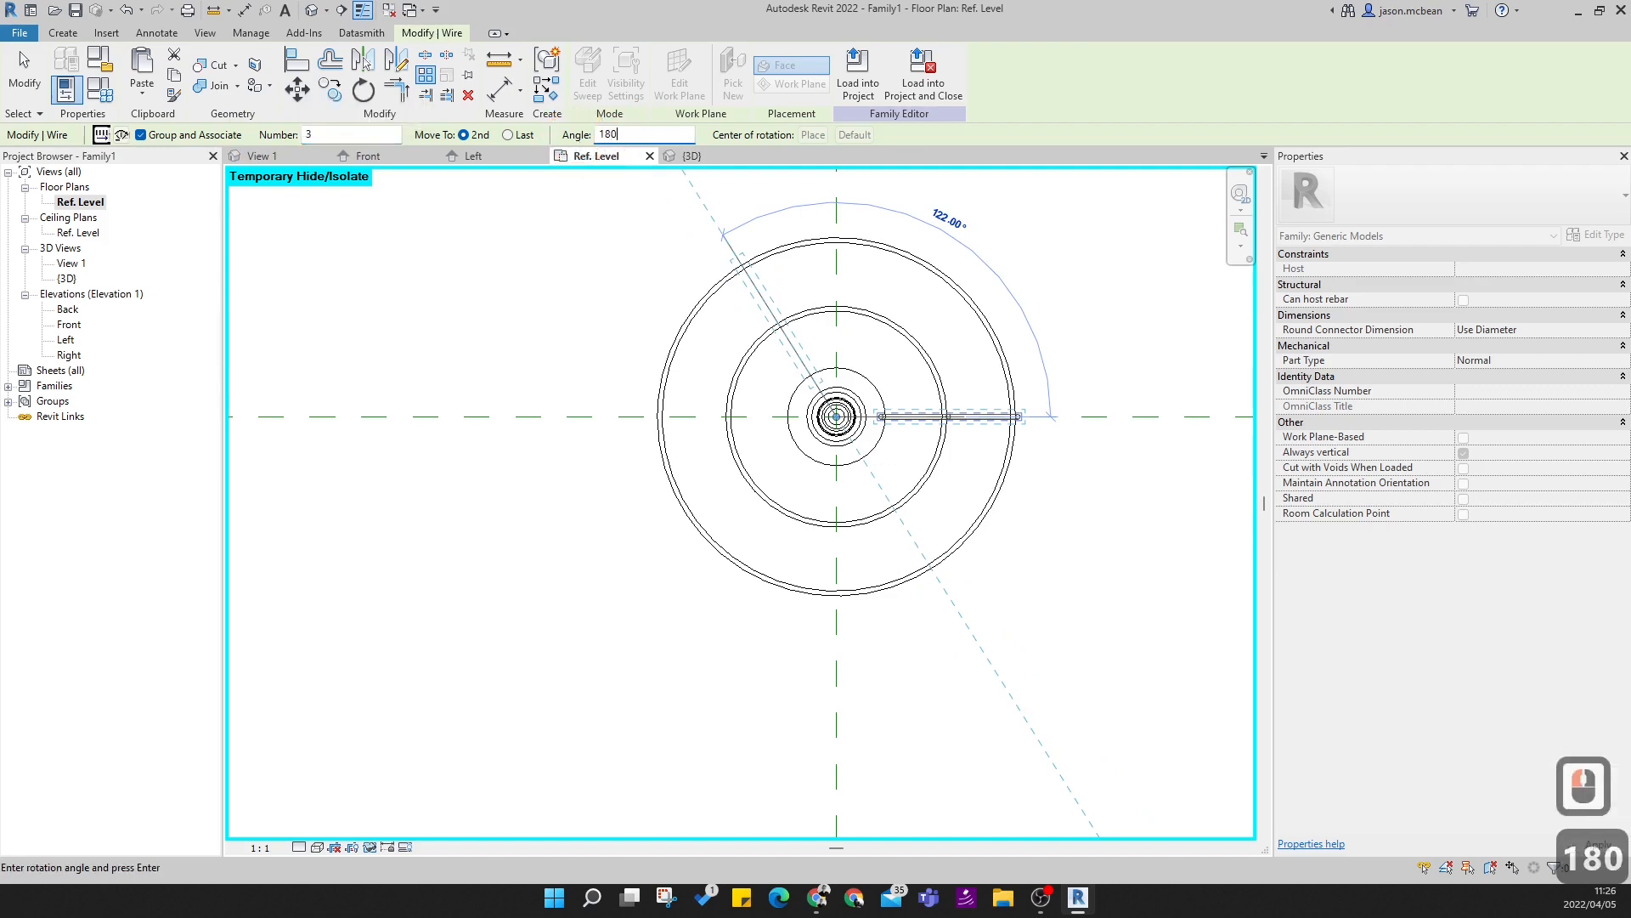
pyautogui.click(639, 413)
pyautogui.scroll(-5, 920, 554)
pyautogui.scroll(6, 887, 524)
# - Undo the wire array attempt and the temporary hiding of the imported drawing
pyautogui.click(977, 515)
pyautogui.hotkey('ctrl', 'z')
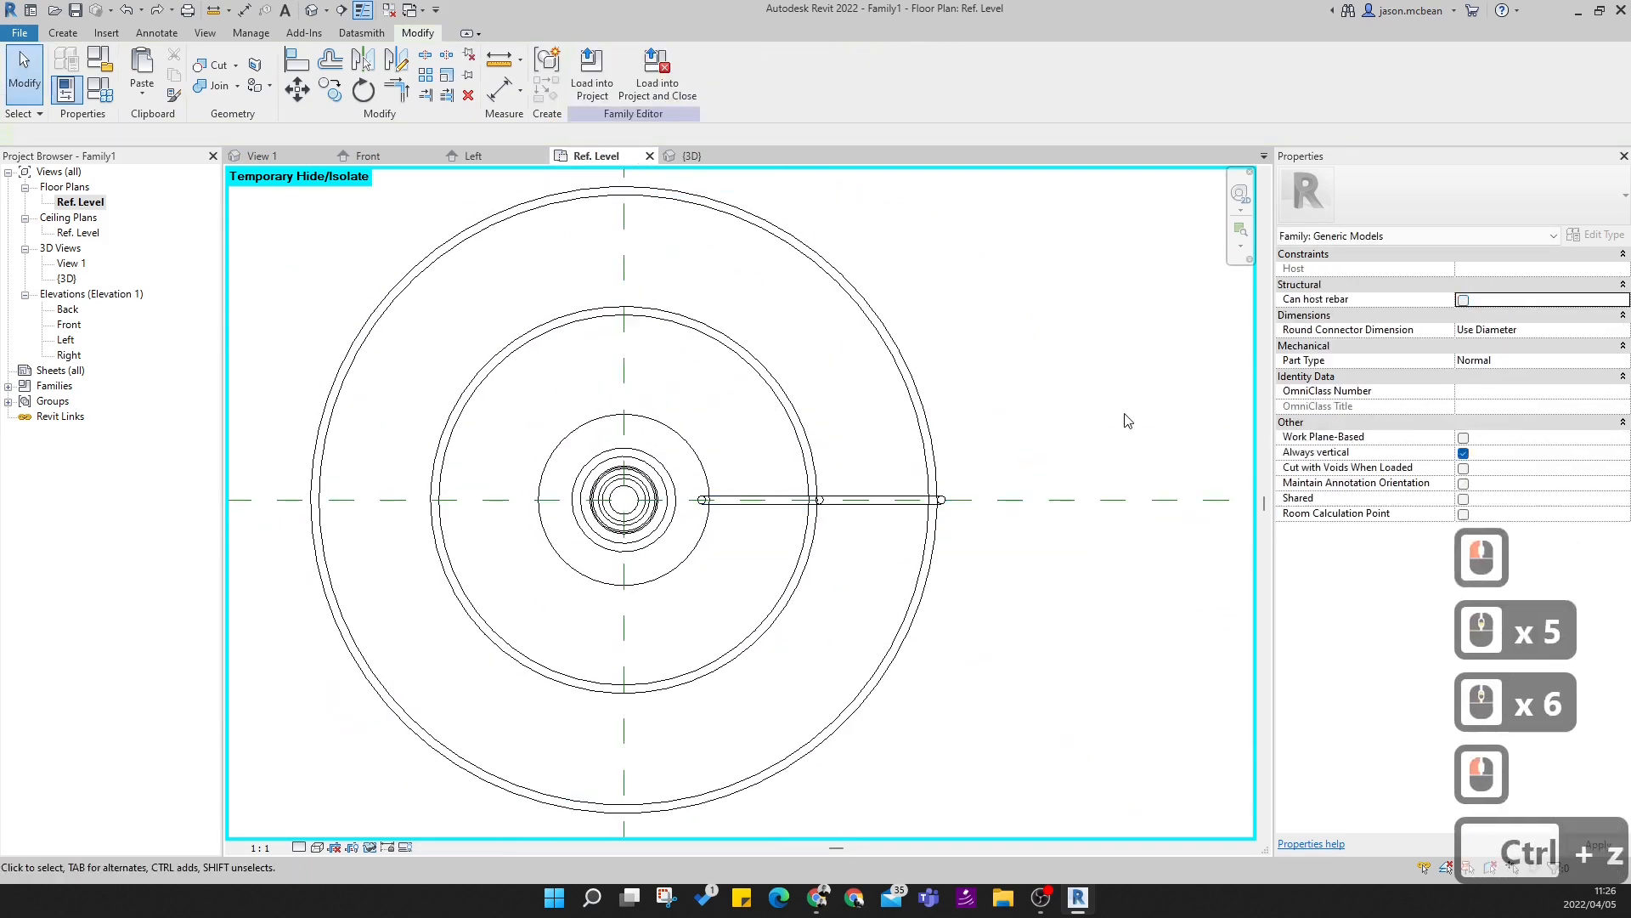
pyautogui.hotkey('ctrl', 'z')
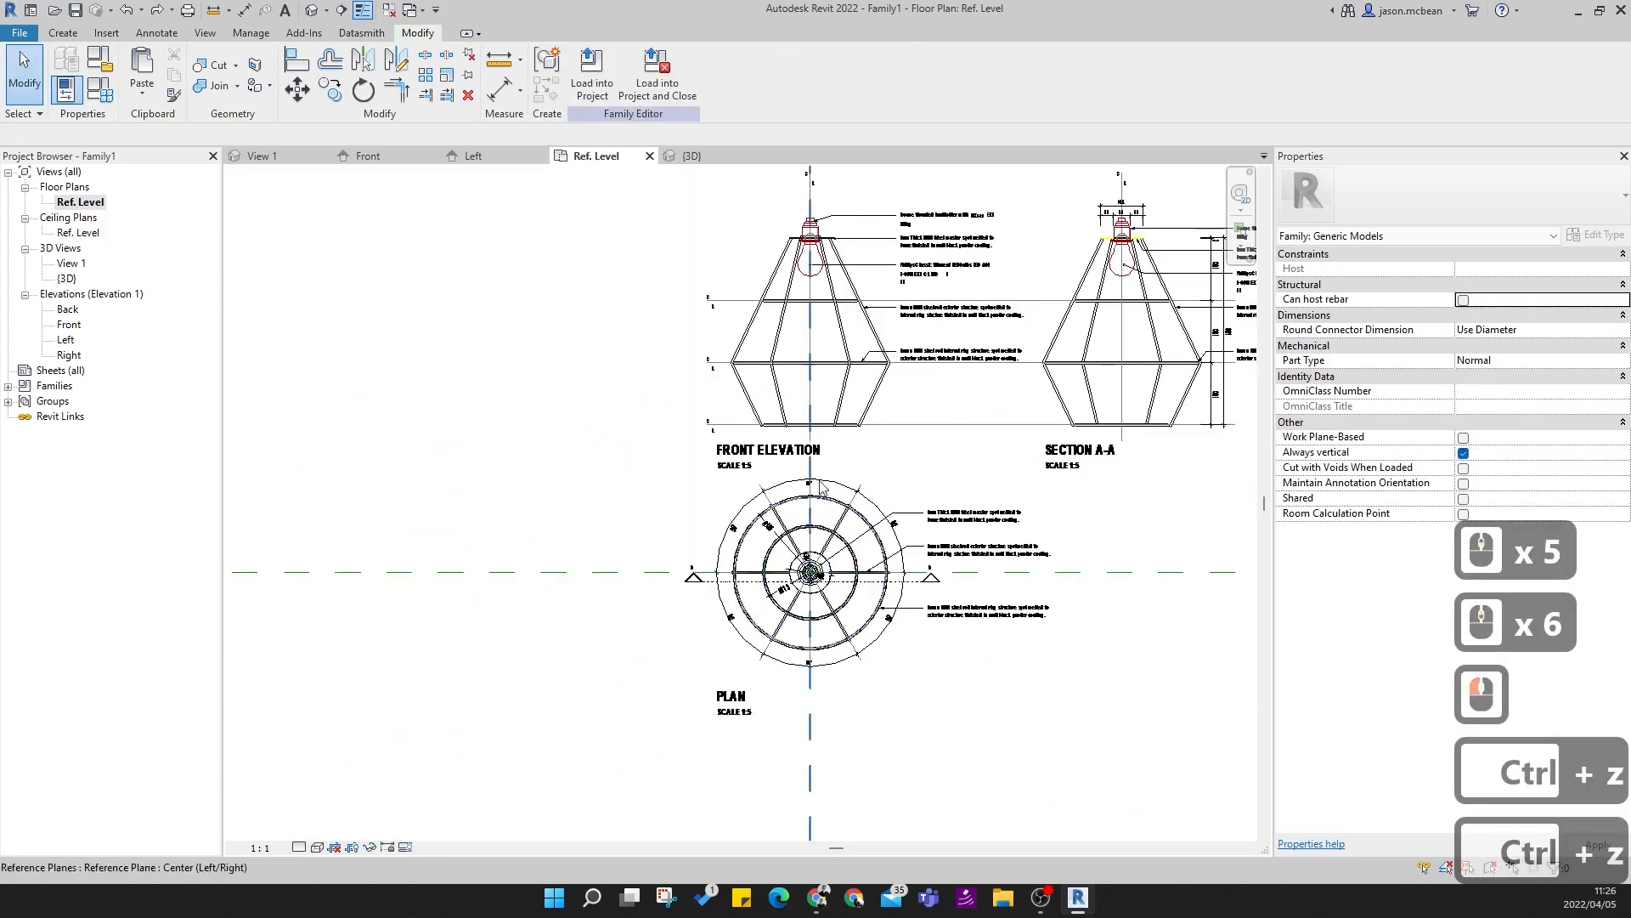
# - Temporarily hide only the imported Lamp.dwg element again so the modelled rings and wire remain in the plan
pyautogui.click(821, 486)
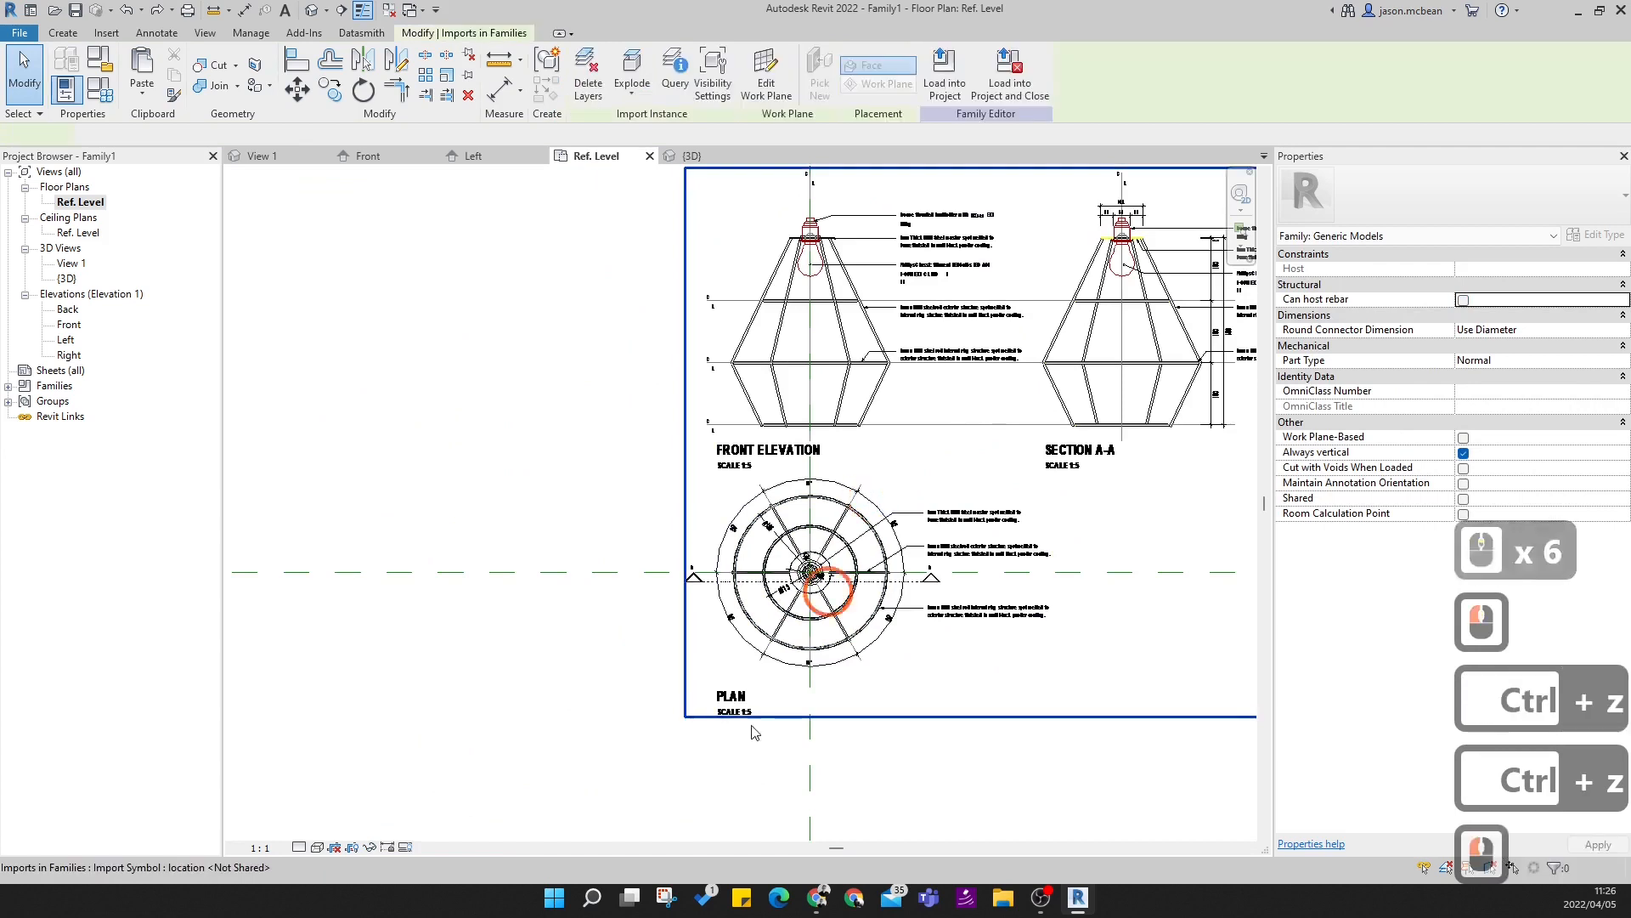
pyautogui.click(370, 848)
pyautogui.click(394, 804)
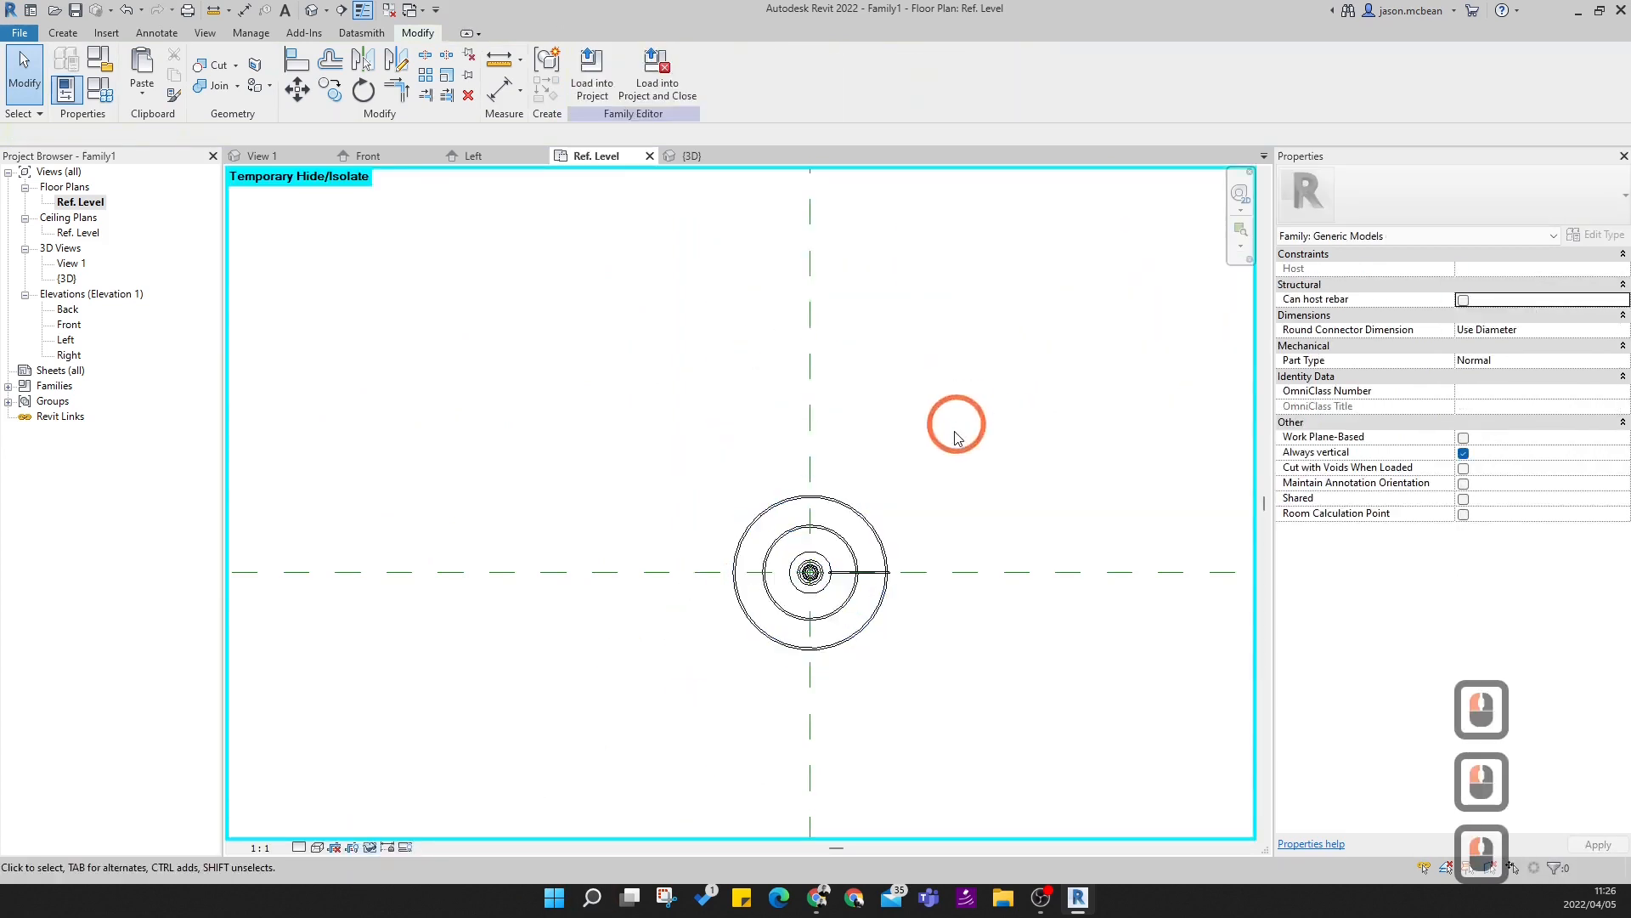
# - Try a radial array of the wire sweep about the rings' centre, spacing to the 2nd item, with the end ray opposite the wire
pyautogui.scroll(10, 911, 529)
pyautogui.click(943, 553)
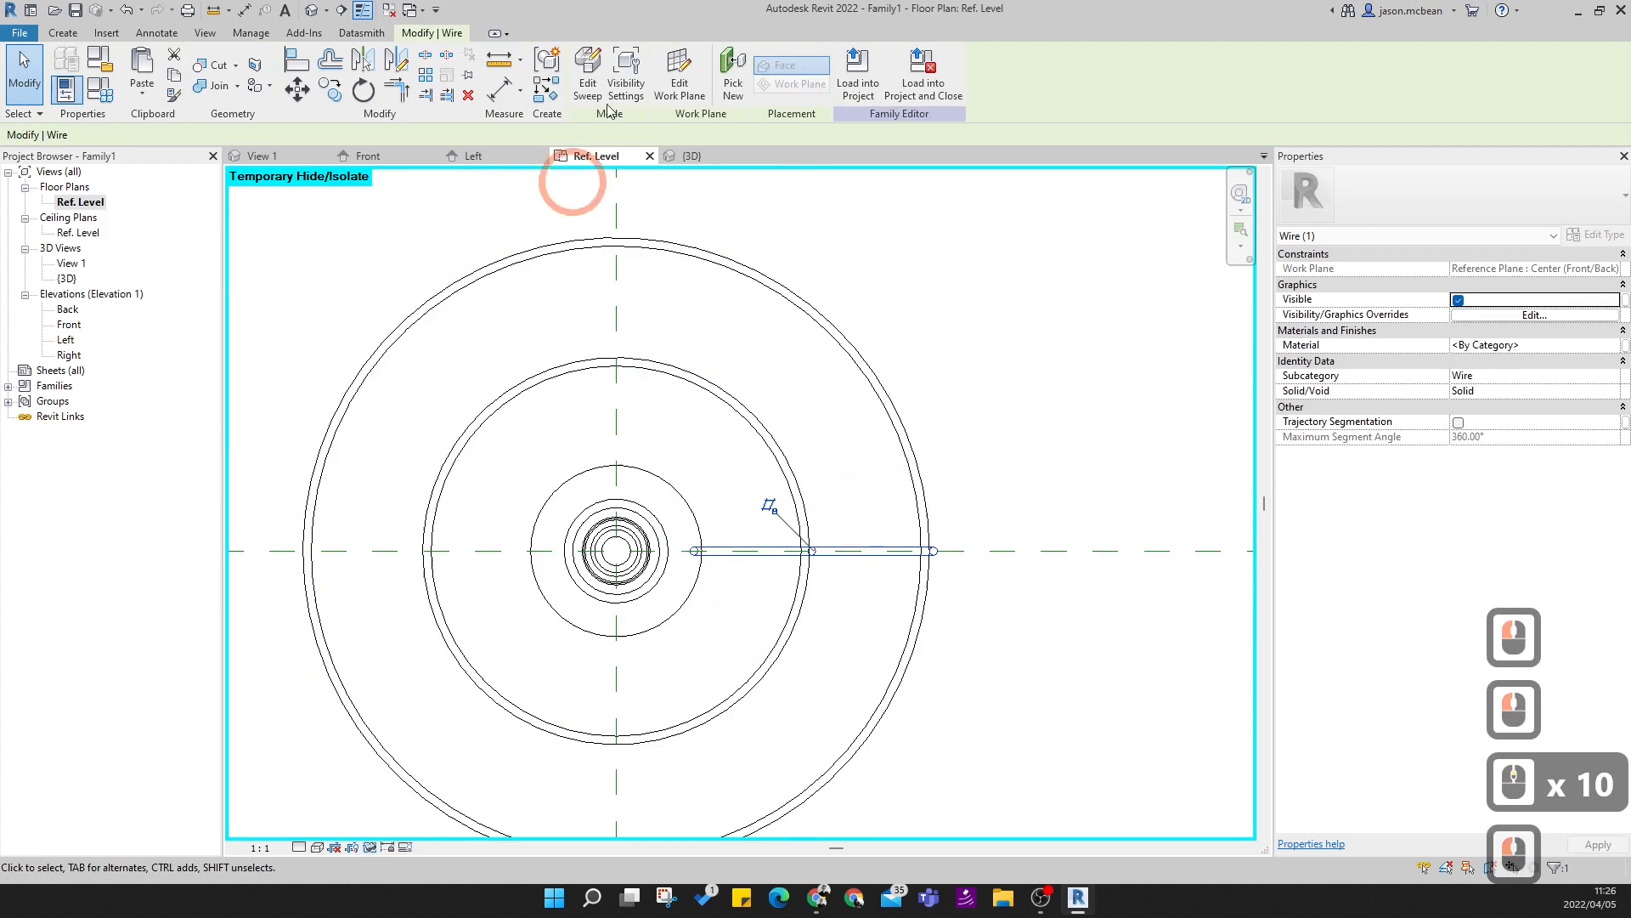
pyautogui.click(432, 78)
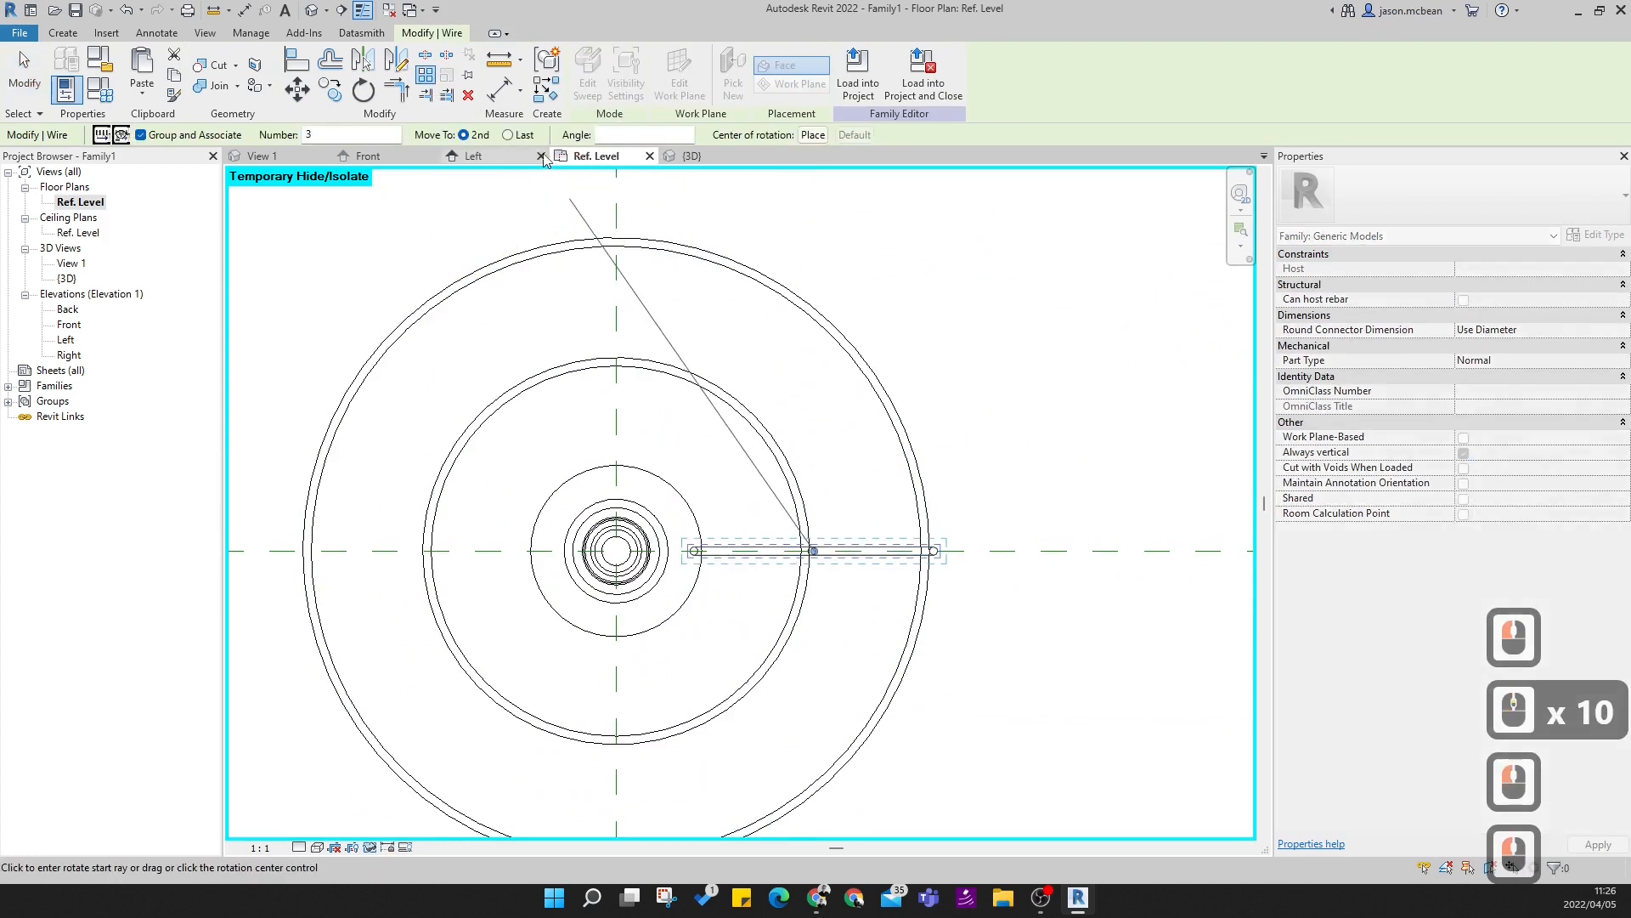
pyautogui.click(812, 134)
pyautogui.click(616, 551)
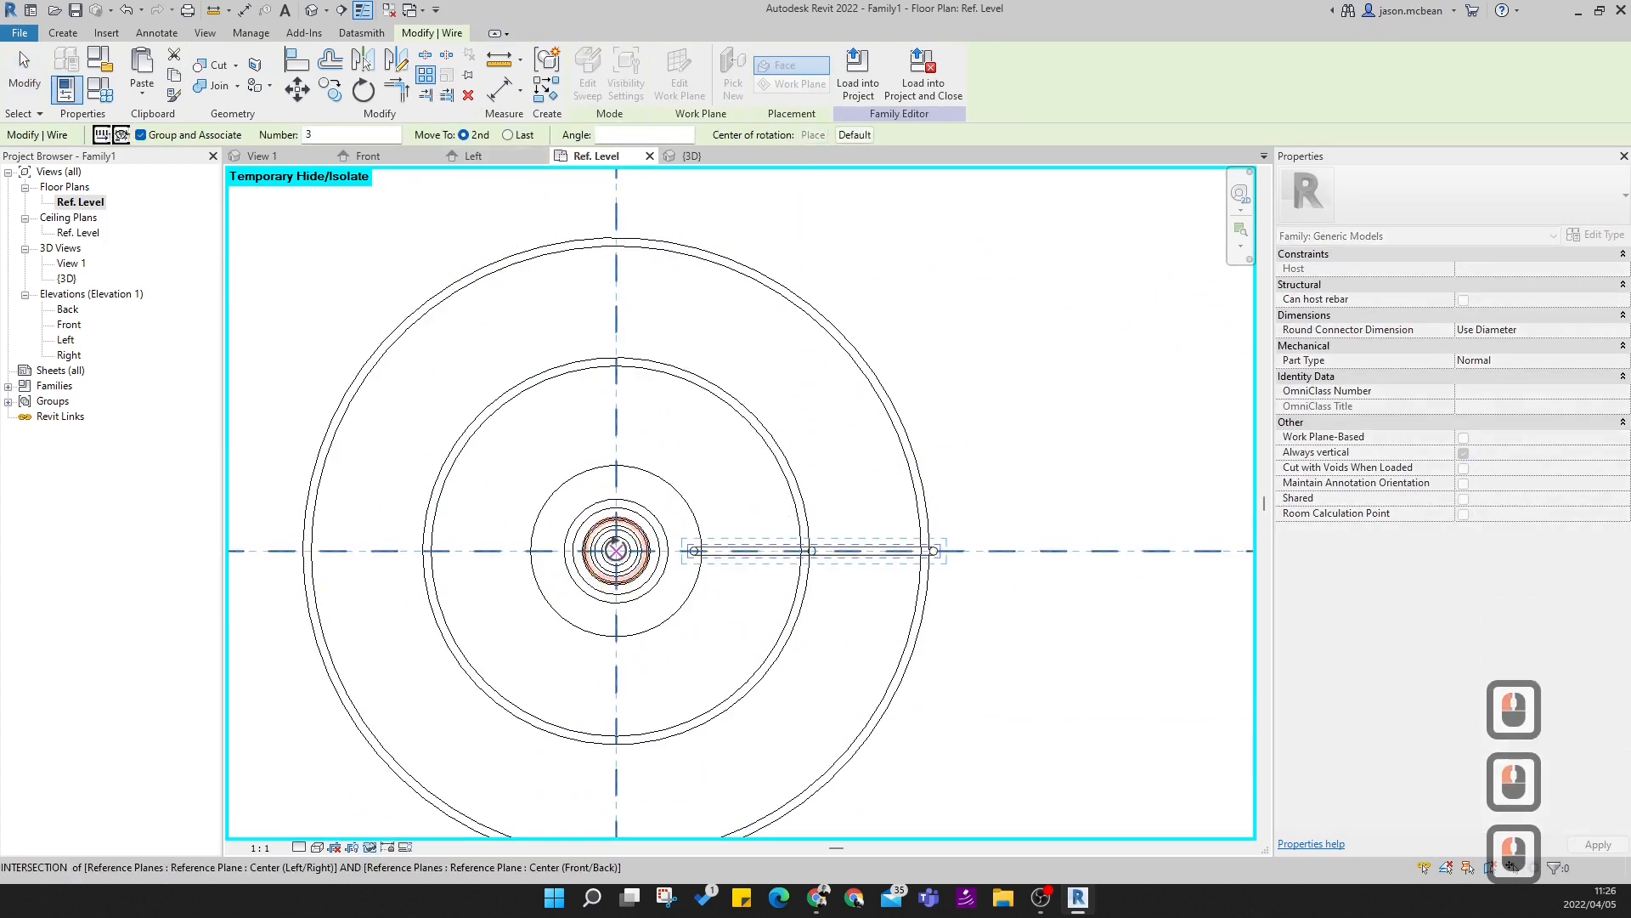
pyautogui.click(951, 550)
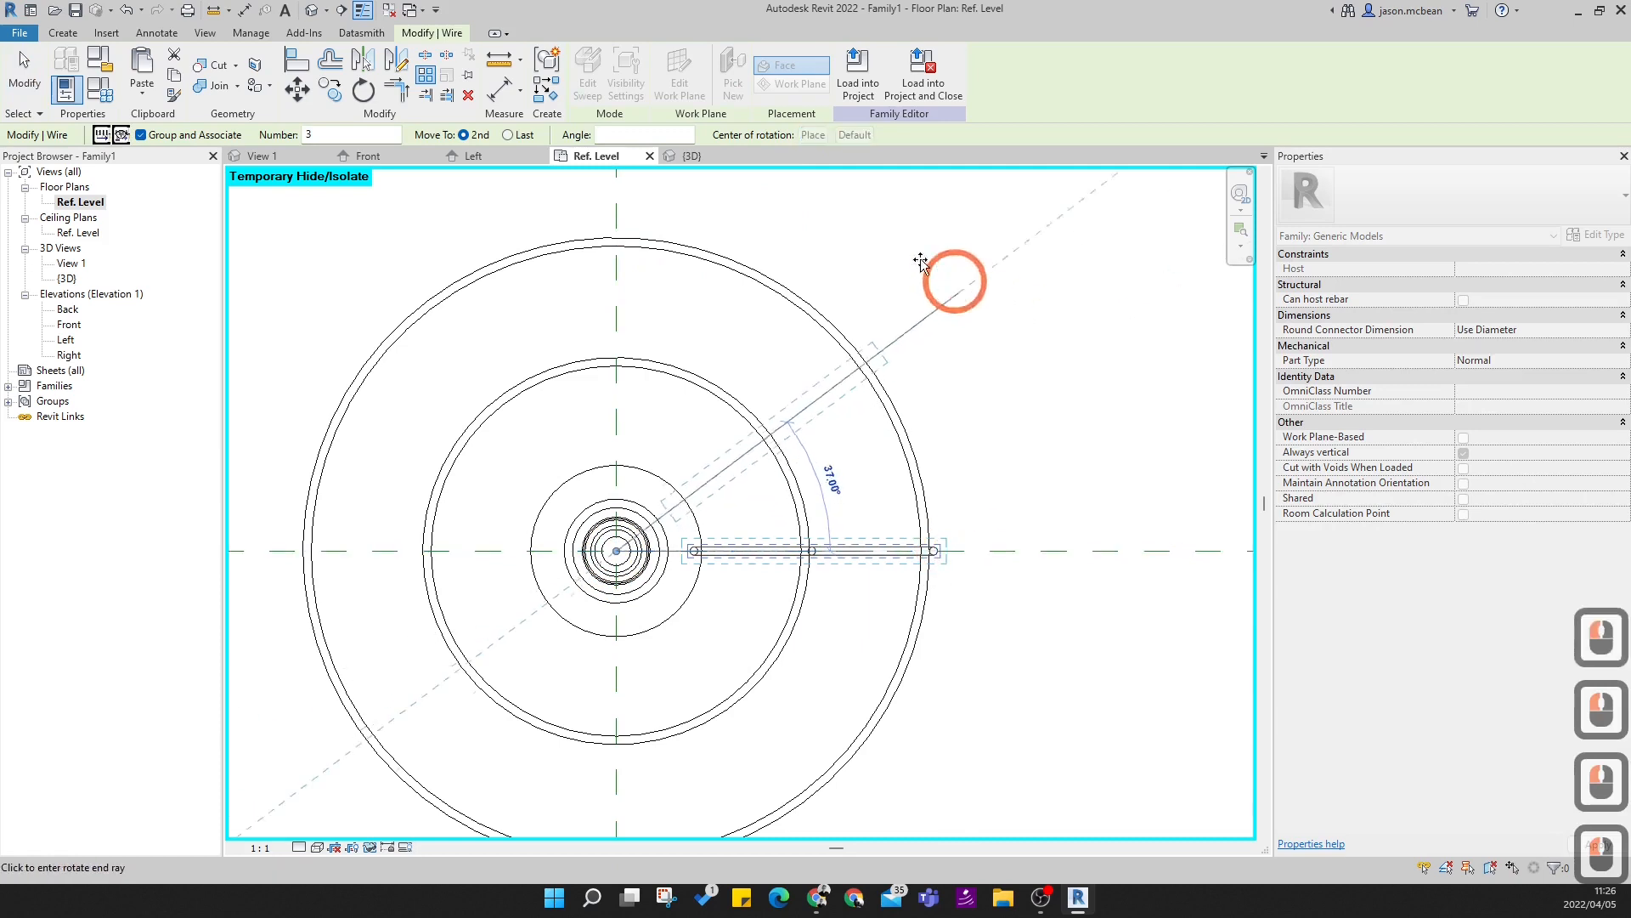
pyautogui.click(282, 552)
pyautogui.scroll(-5, 900, 551)
pyautogui.scroll(2, 913, 531)
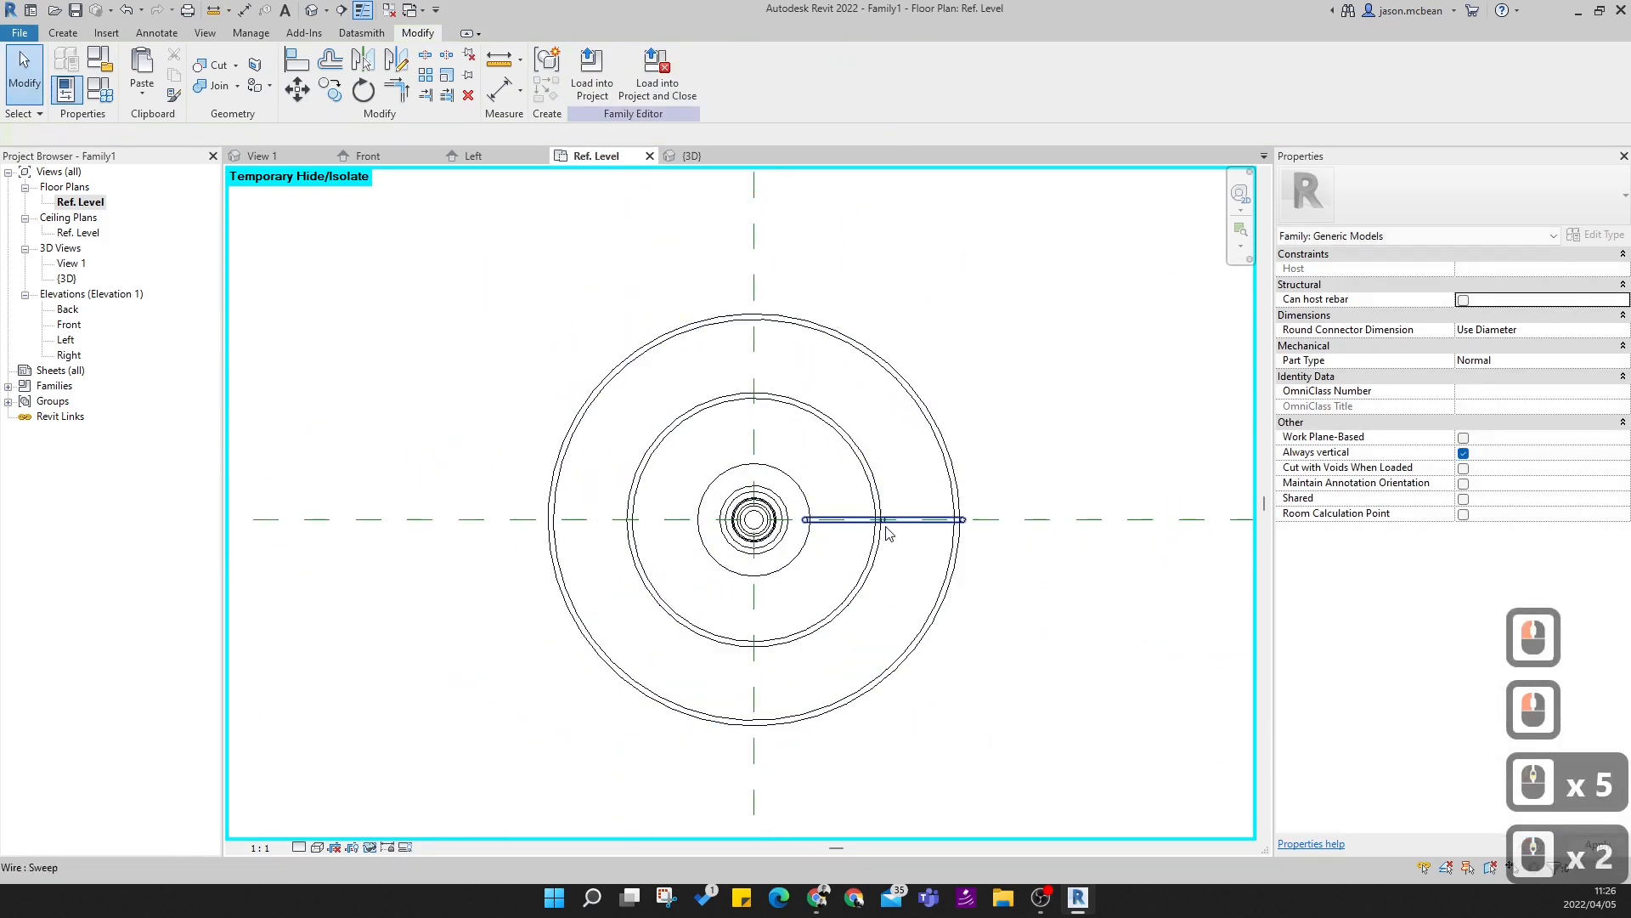
# - Start a radial array of the wire sweep spaced to the last item, with the rotation centre at the rings' centre
pyautogui.click(921, 523)
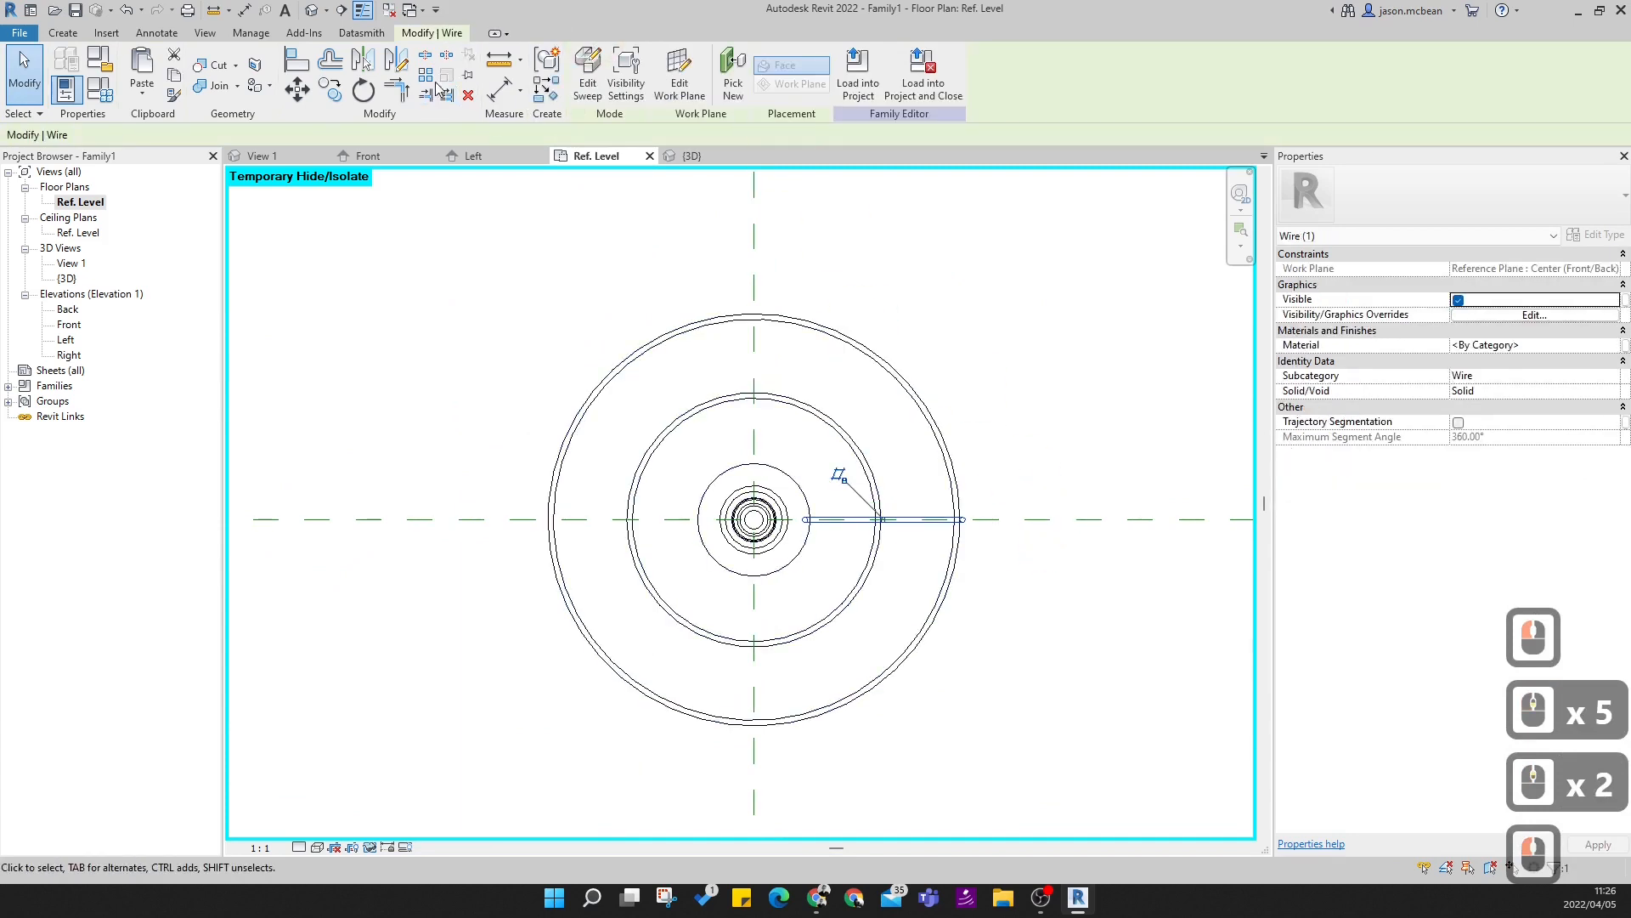
pyautogui.click(426, 75)
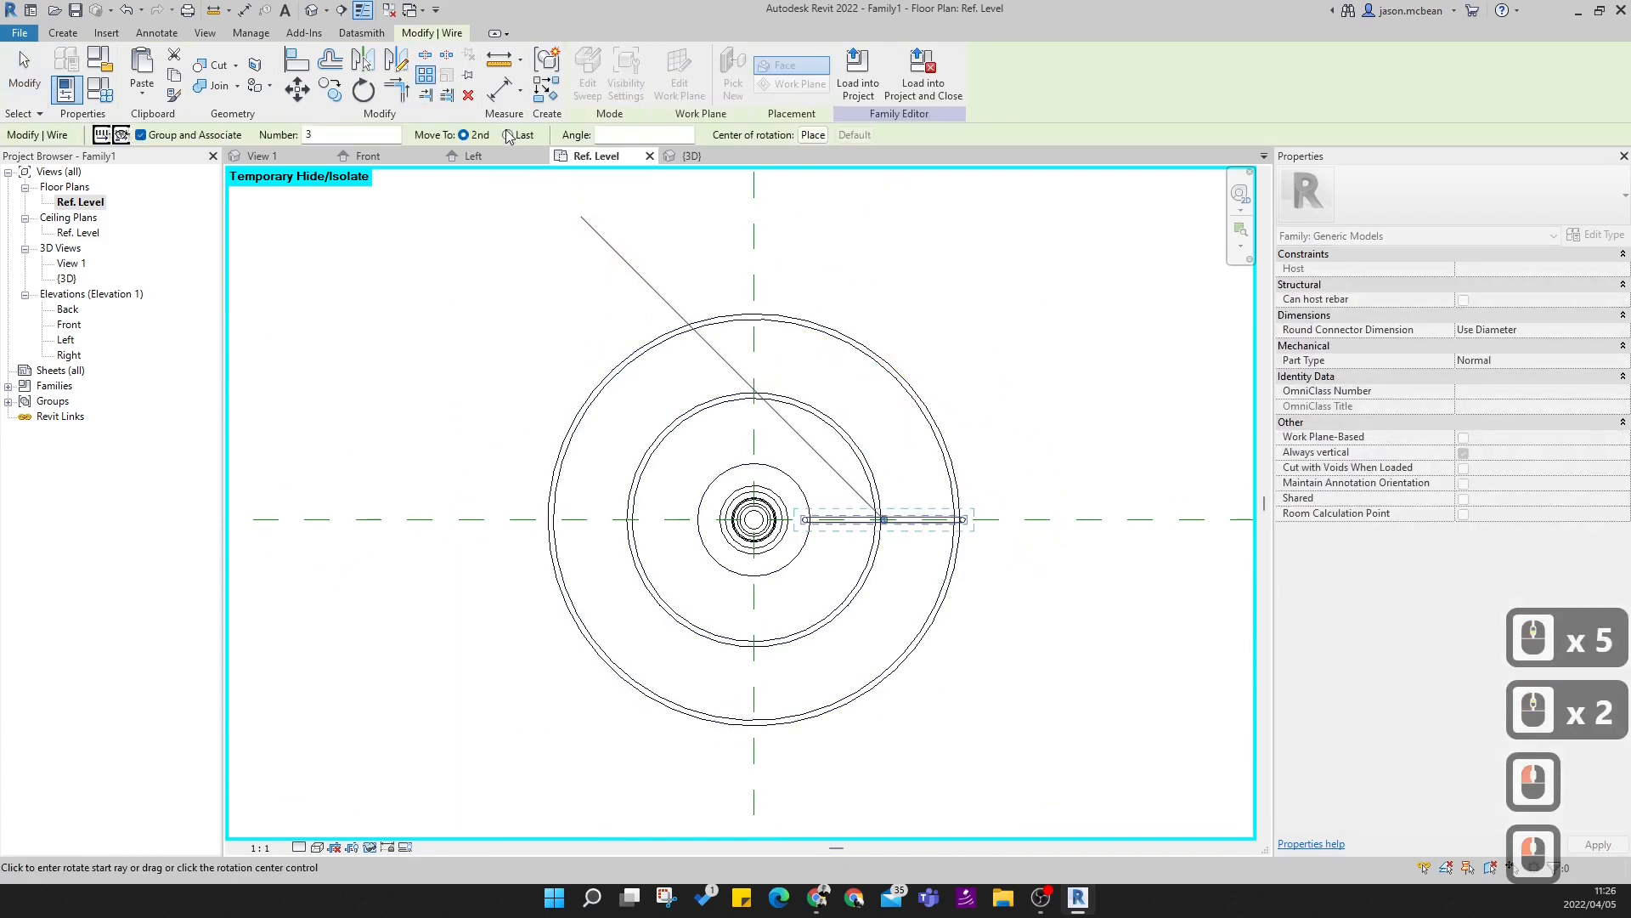
pyautogui.click(507, 134)
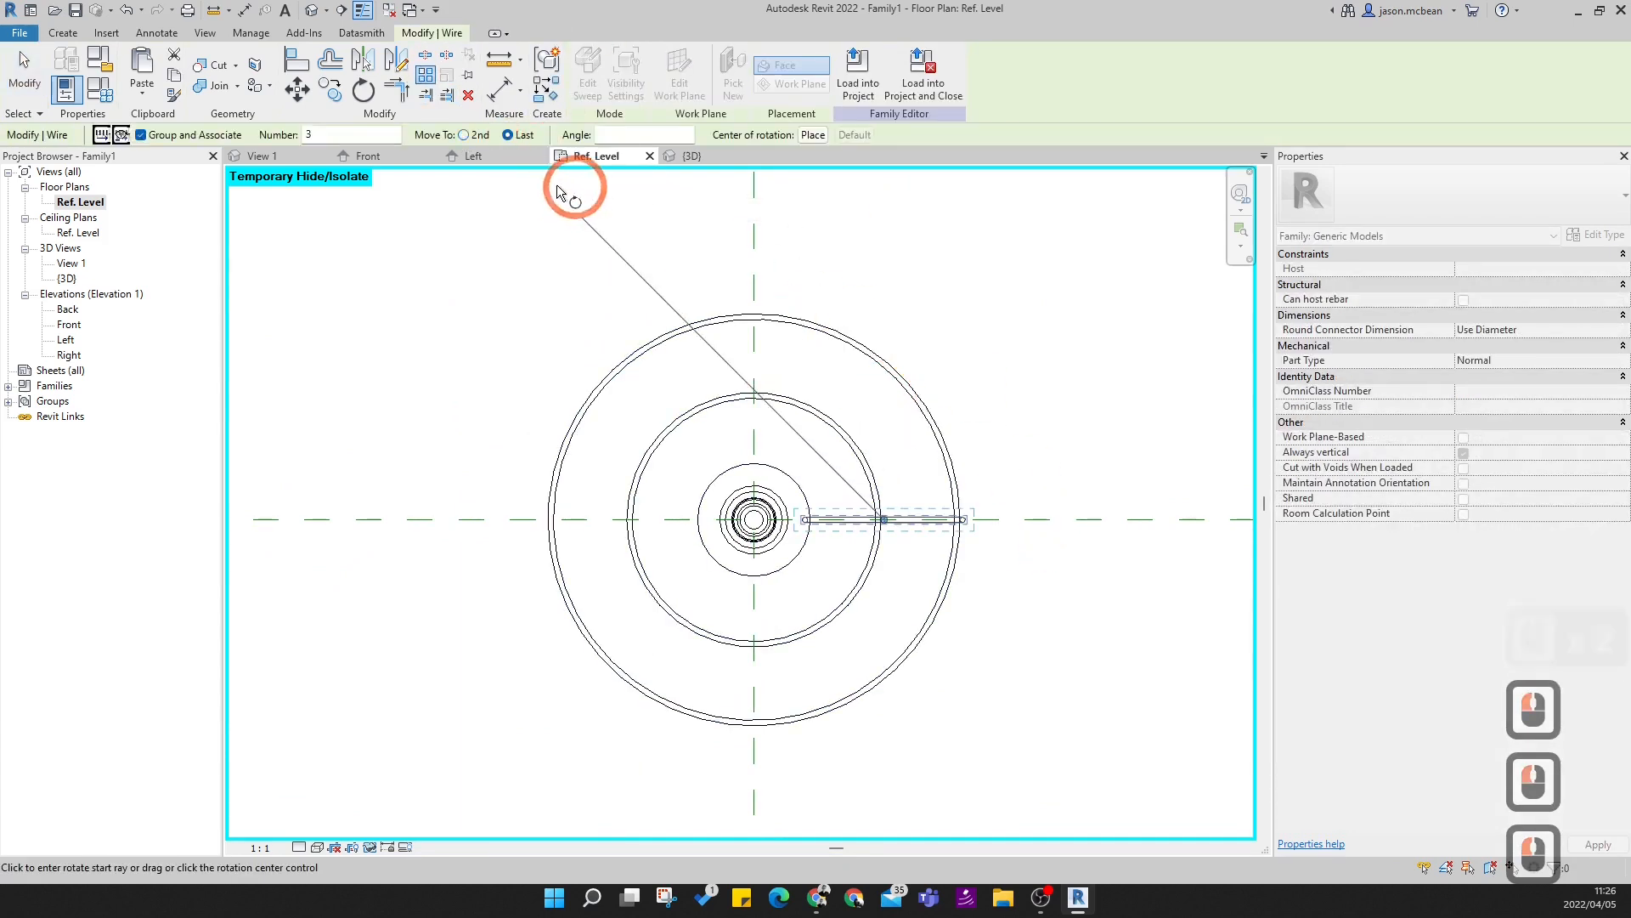
pyautogui.click(804, 138)
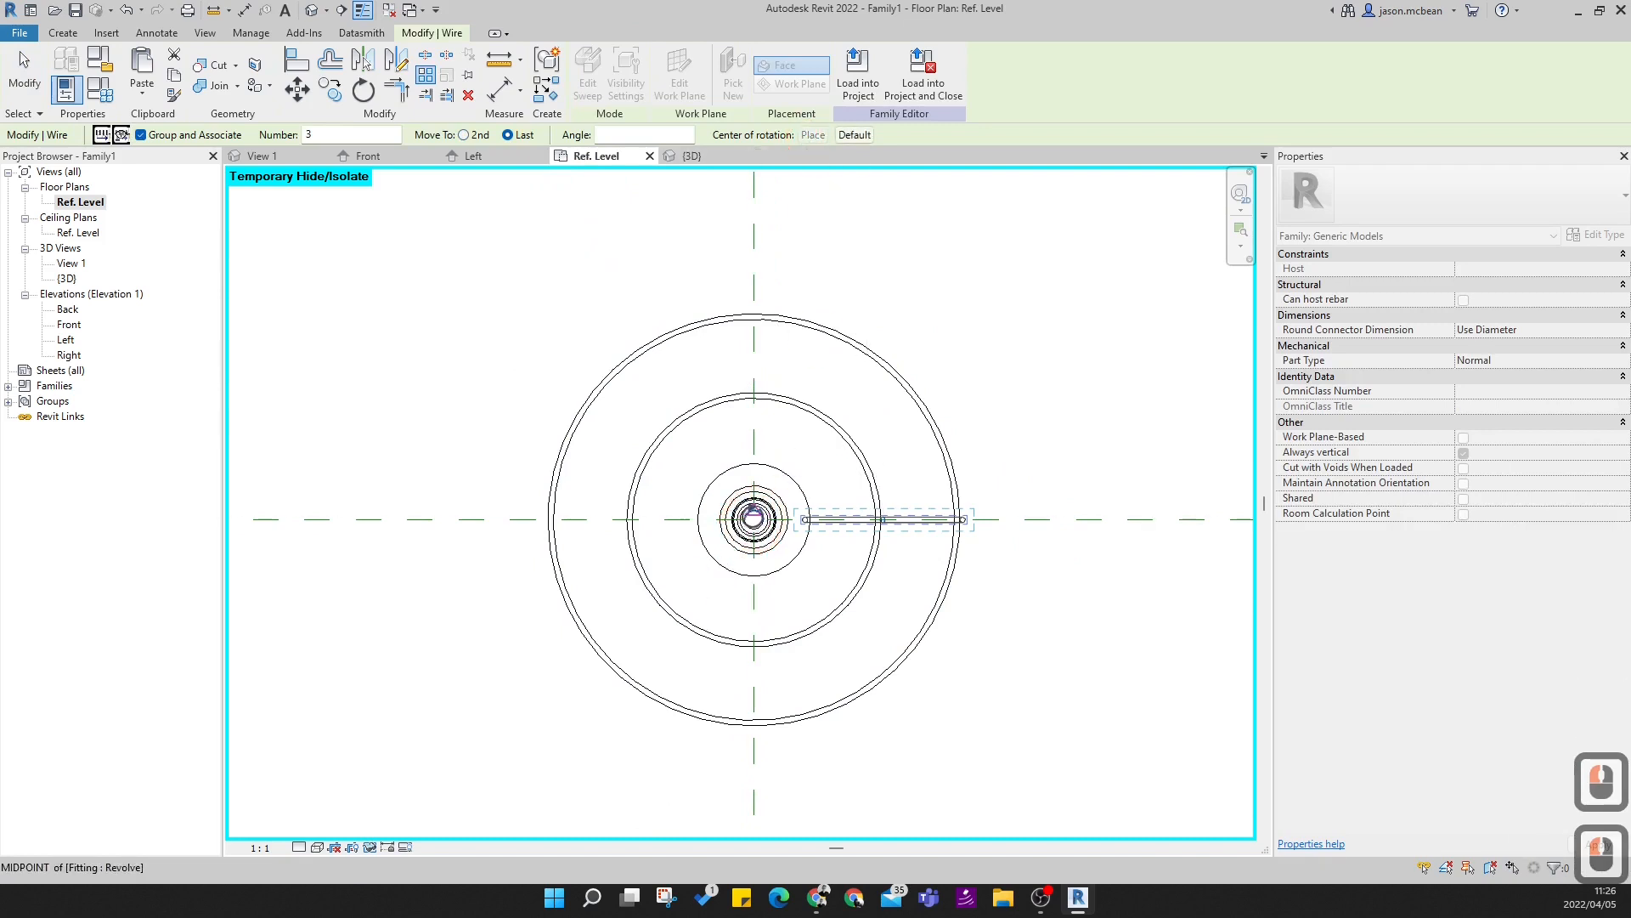
pyautogui.scroll(5, 753, 516)
pyautogui.click(753, 522)
pyautogui.scroll(-5, 753, 522)
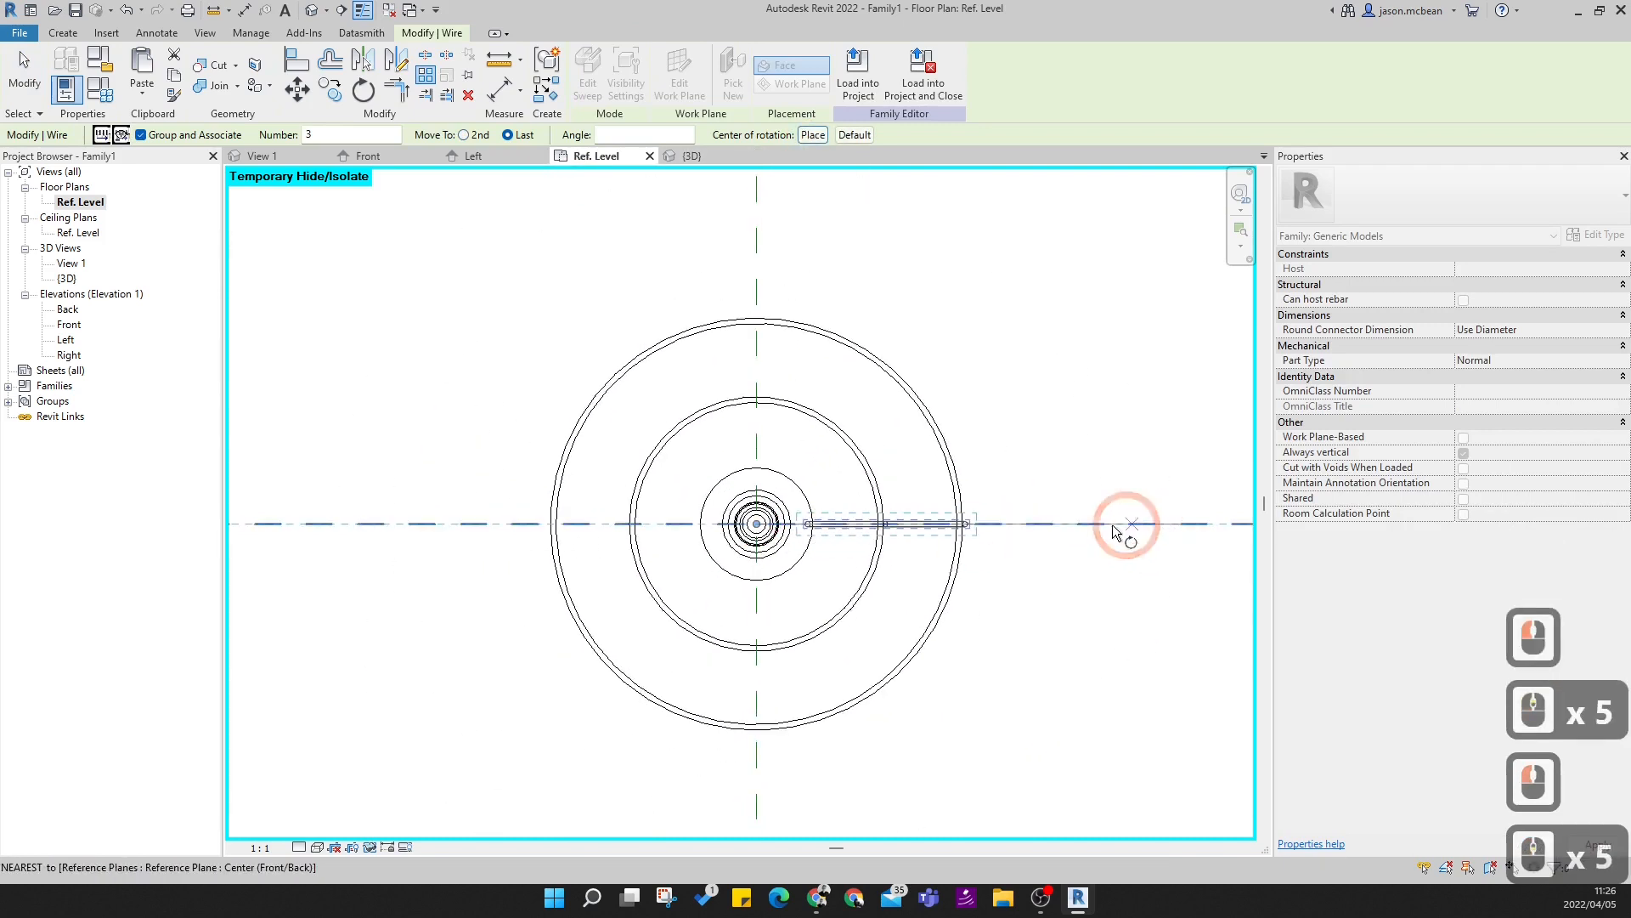
# - Complete the wire's radial array with a start ray along the wire, an end ray directly opposite, and an array count of 4
pyautogui.click(1082, 521)
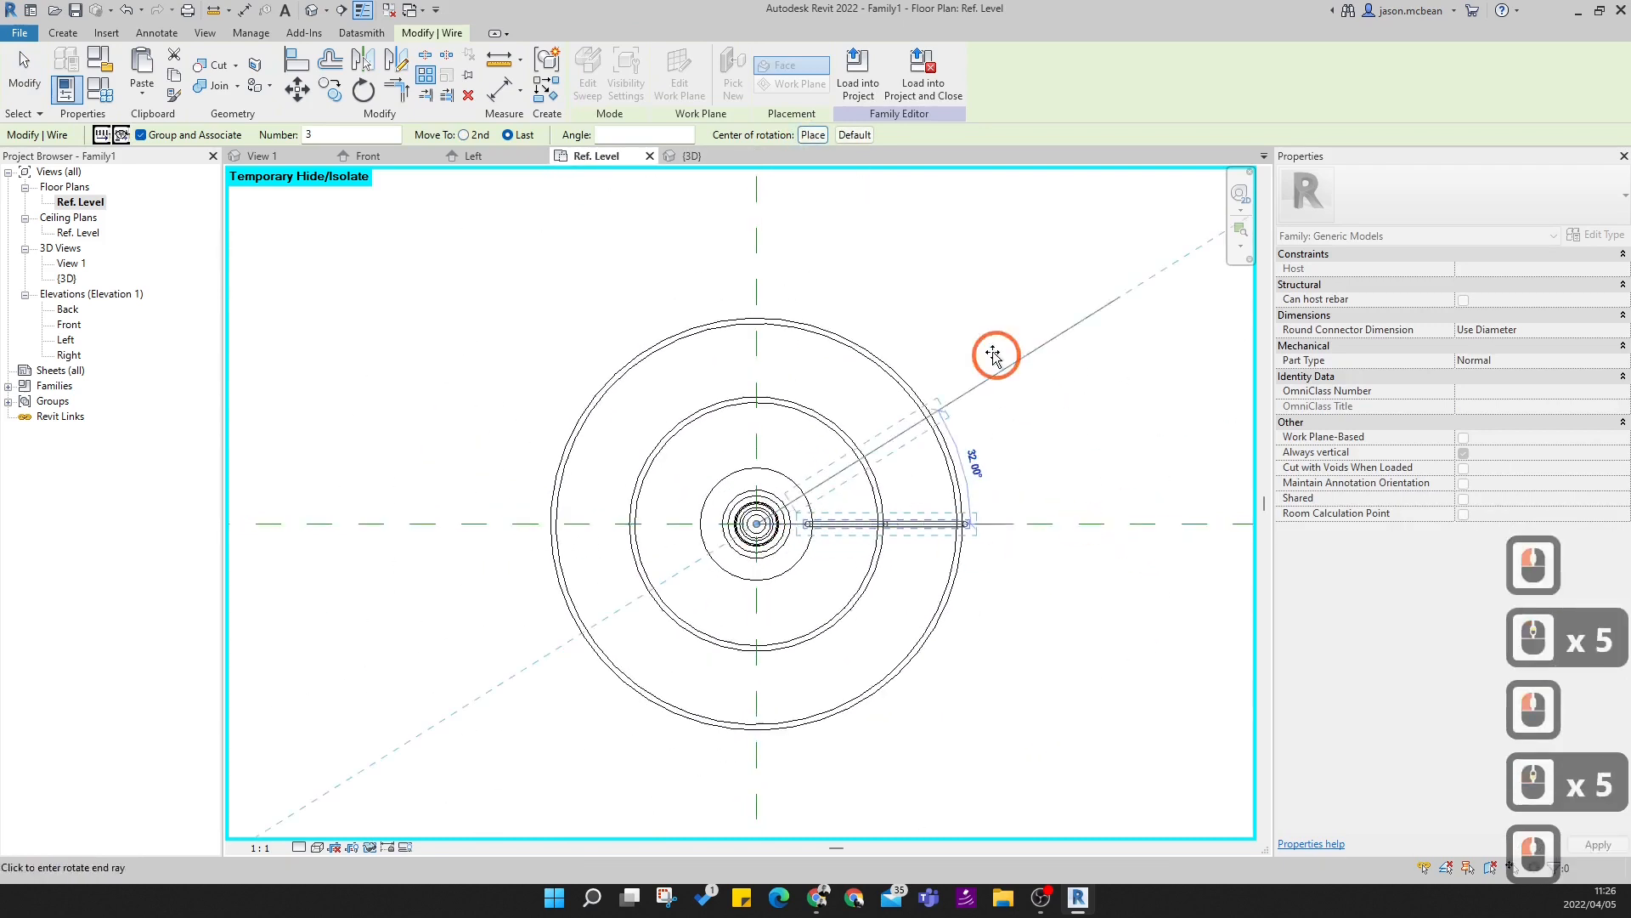
pyautogui.click(503, 529)
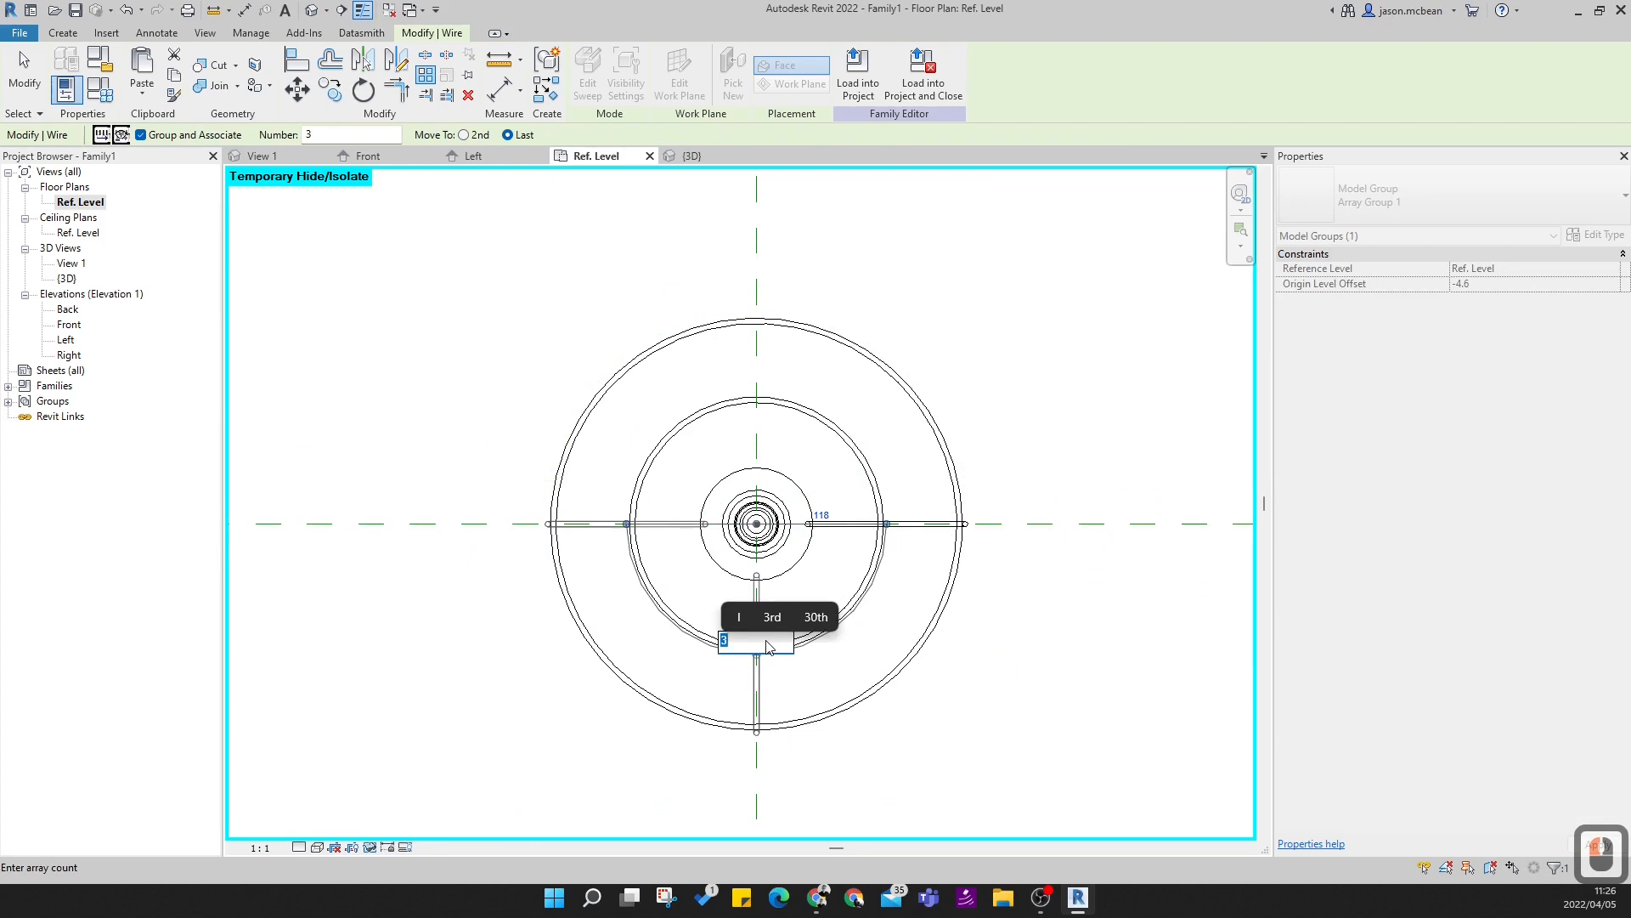
pyautogui.write('4')
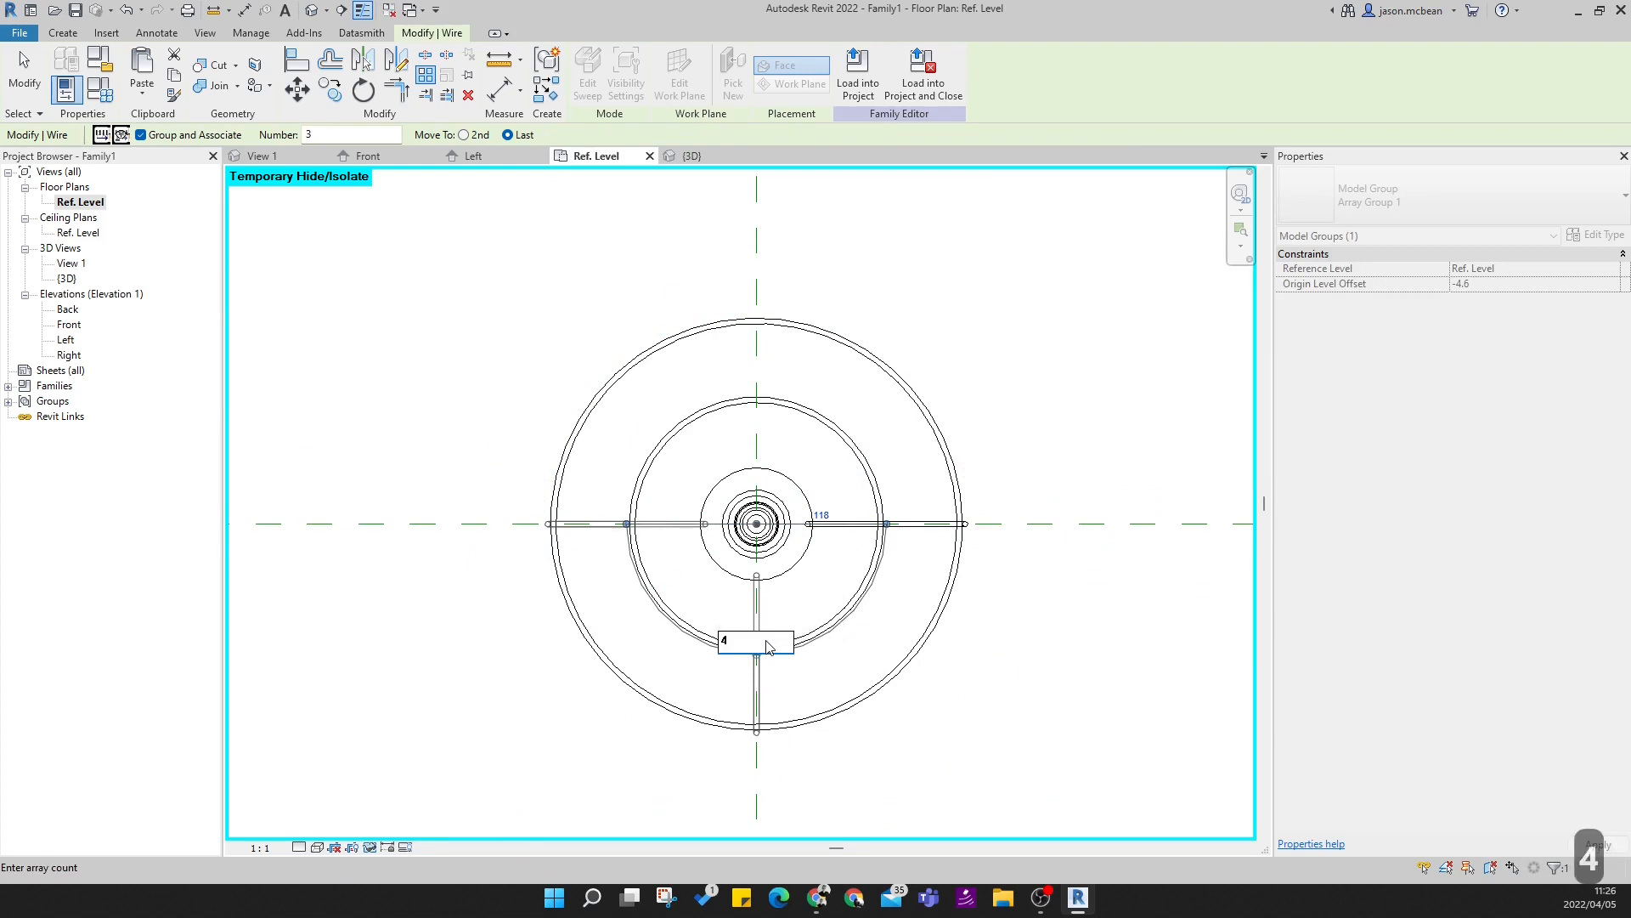
pyautogui.press('Return')
pyautogui.click(1095, 629)
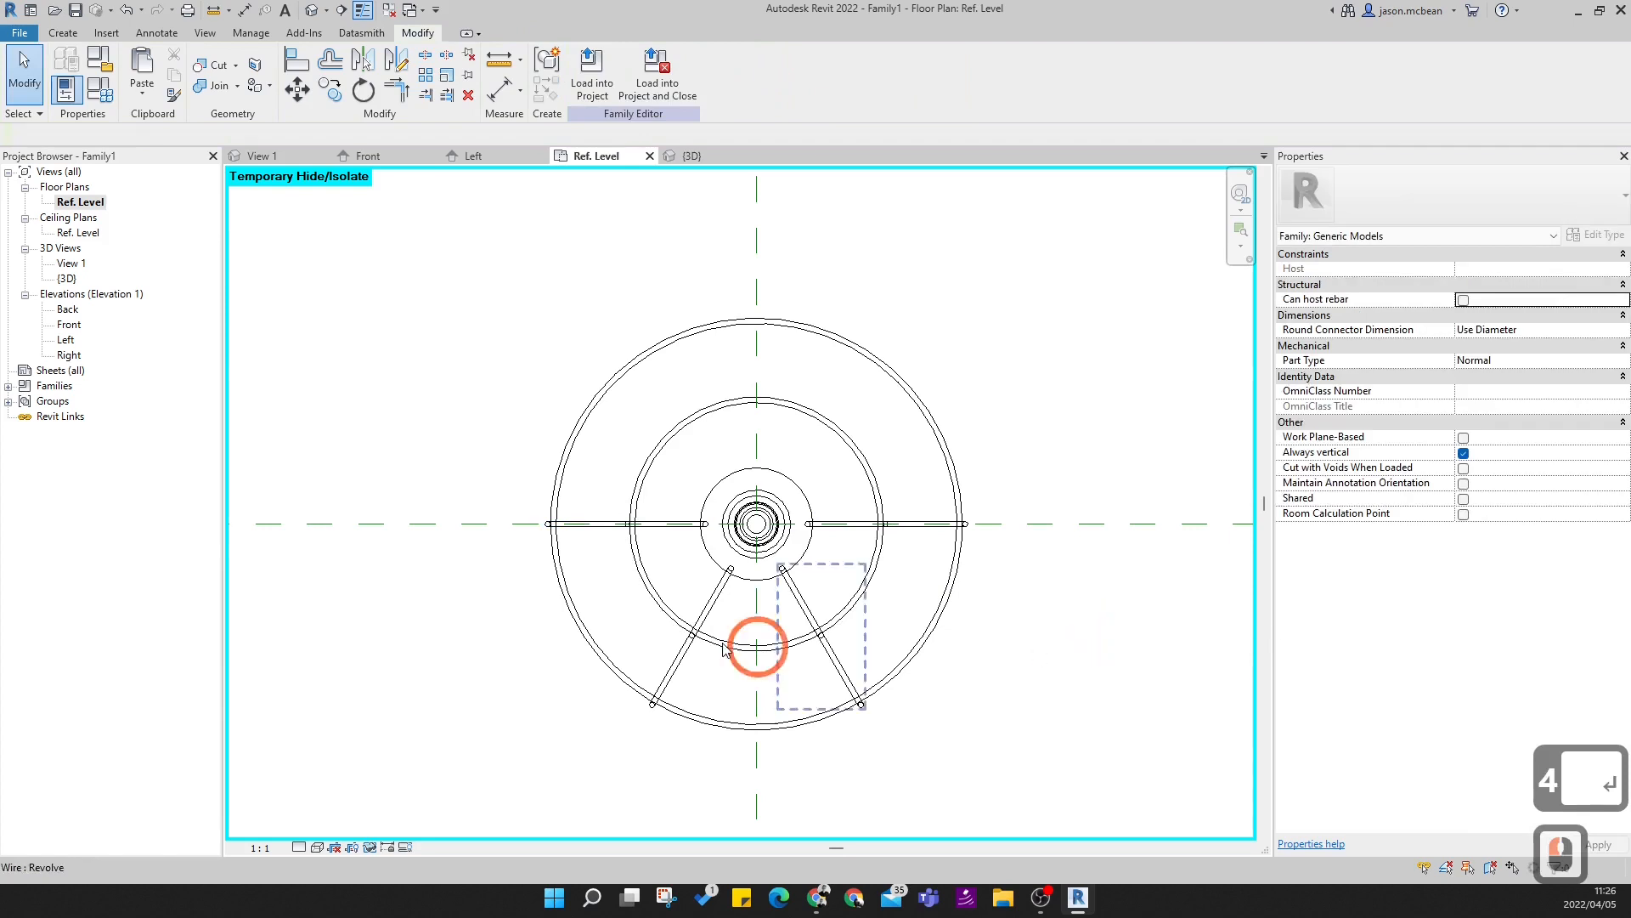
pyautogui.click(824, 655)
pyautogui.keyDown('shift'); pyautogui.click(679, 684); pyautogui.keyUp('shift')
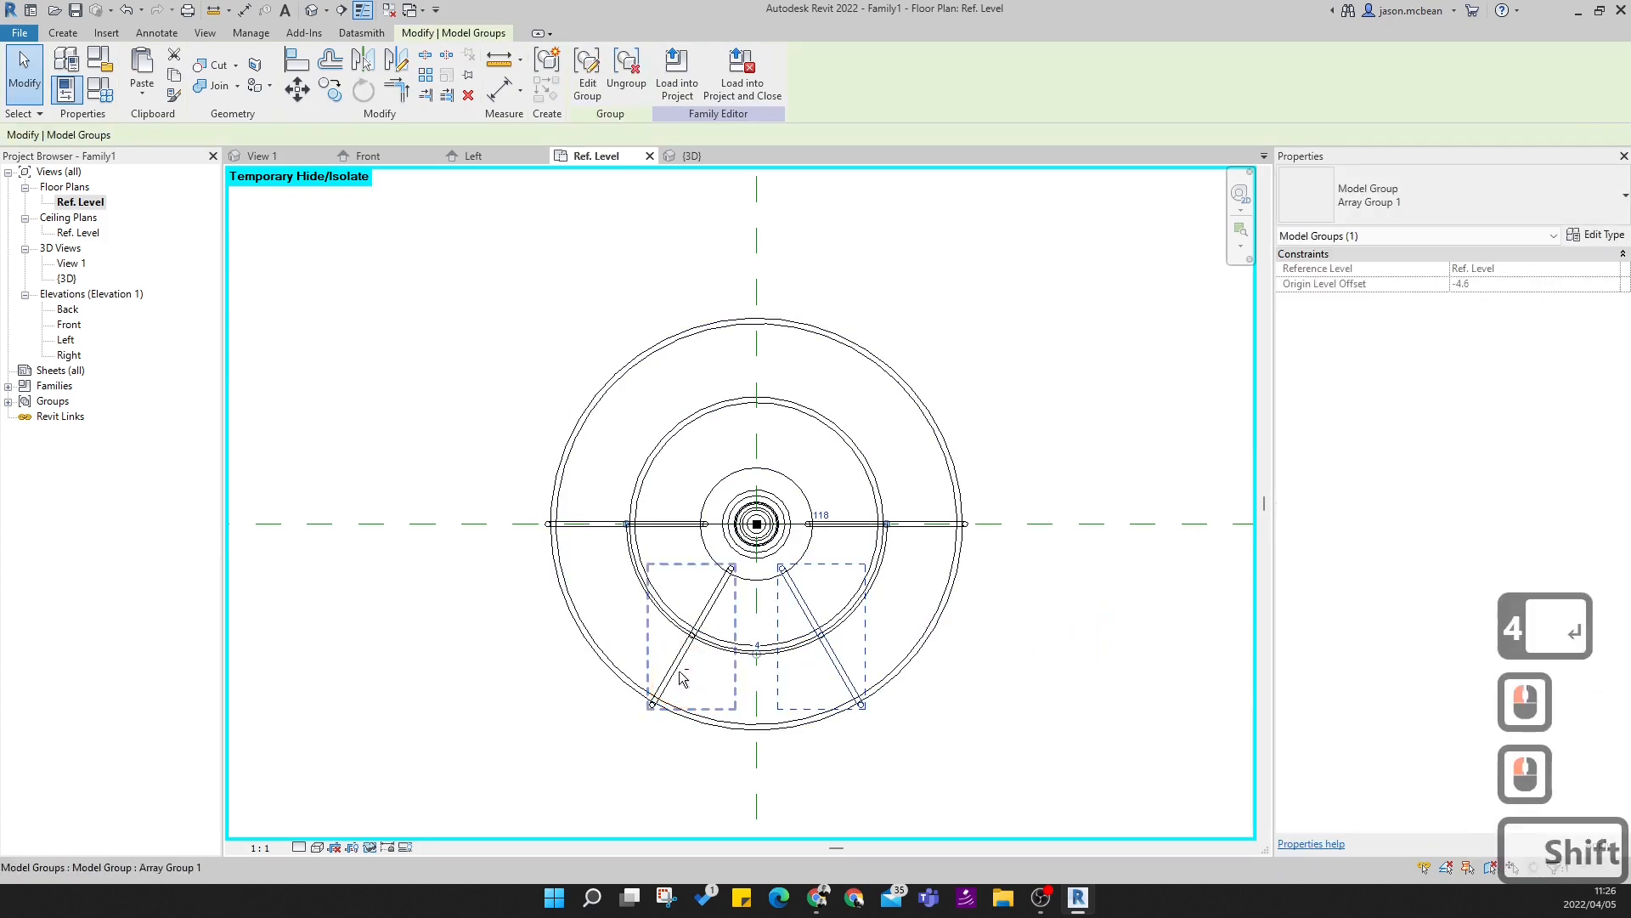
pyautogui.click(678, 655)
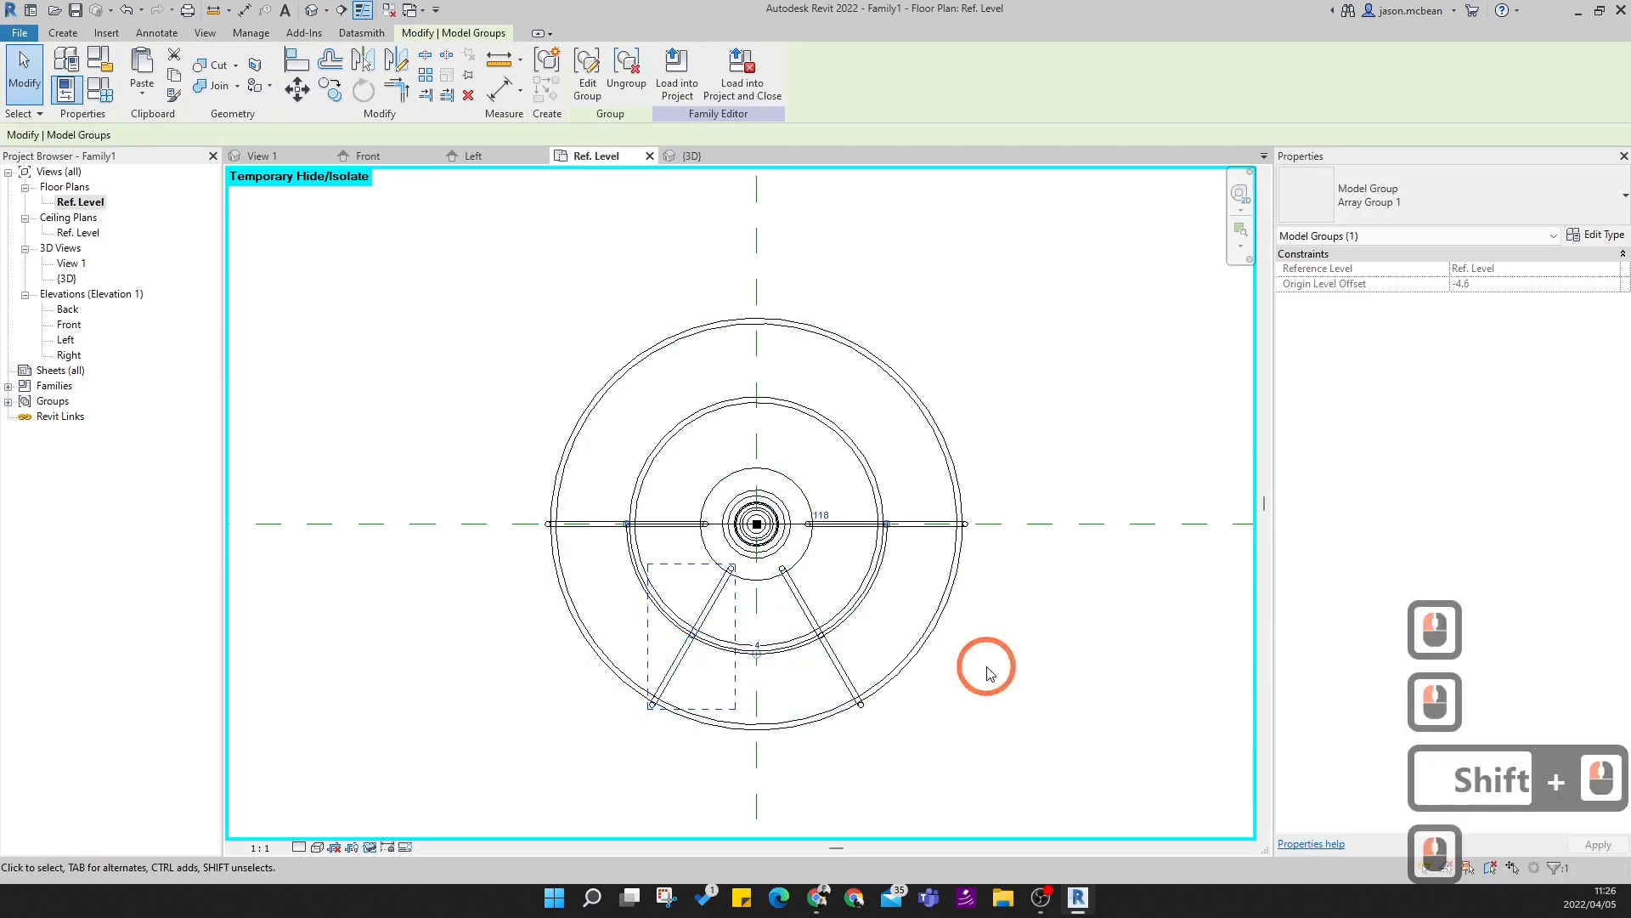
pyautogui.keyDown('shift'); pyautogui.click(1019, 623); pyautogui.keyUp('shift')
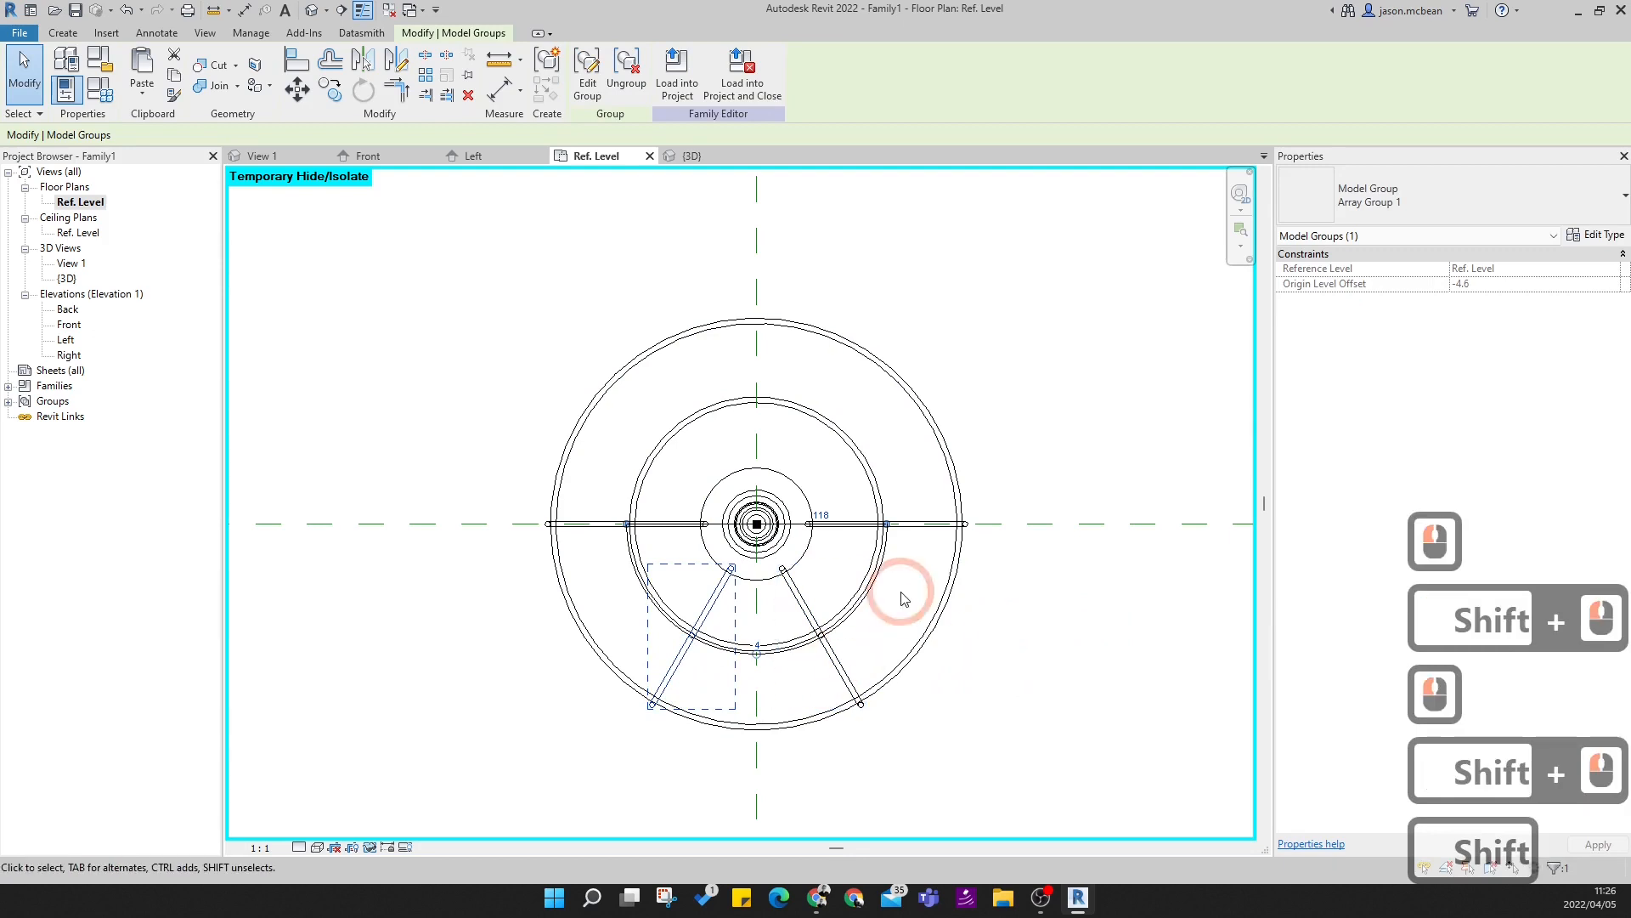
pyautogui.press('Escape')
pyautogui.press('Escape')
# - Select all instances of the wire array group visible in the view and ungroup them
pyautogui.rightClick(834, 671)
pyautogui.click(886, 514)
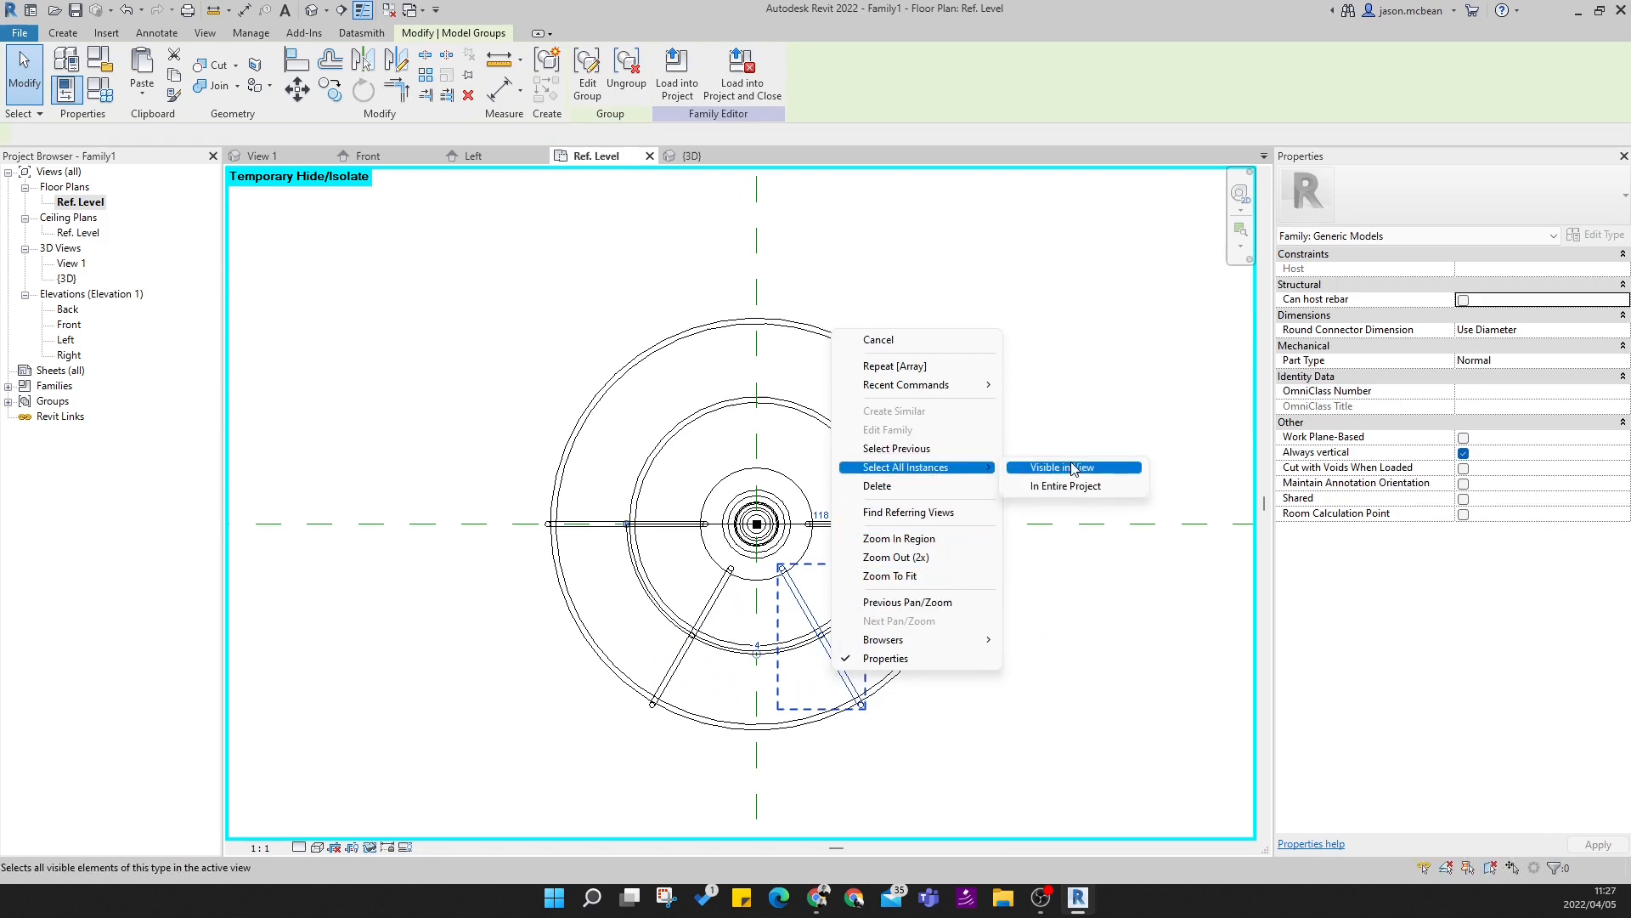
pyautogui.click(1073, 467)
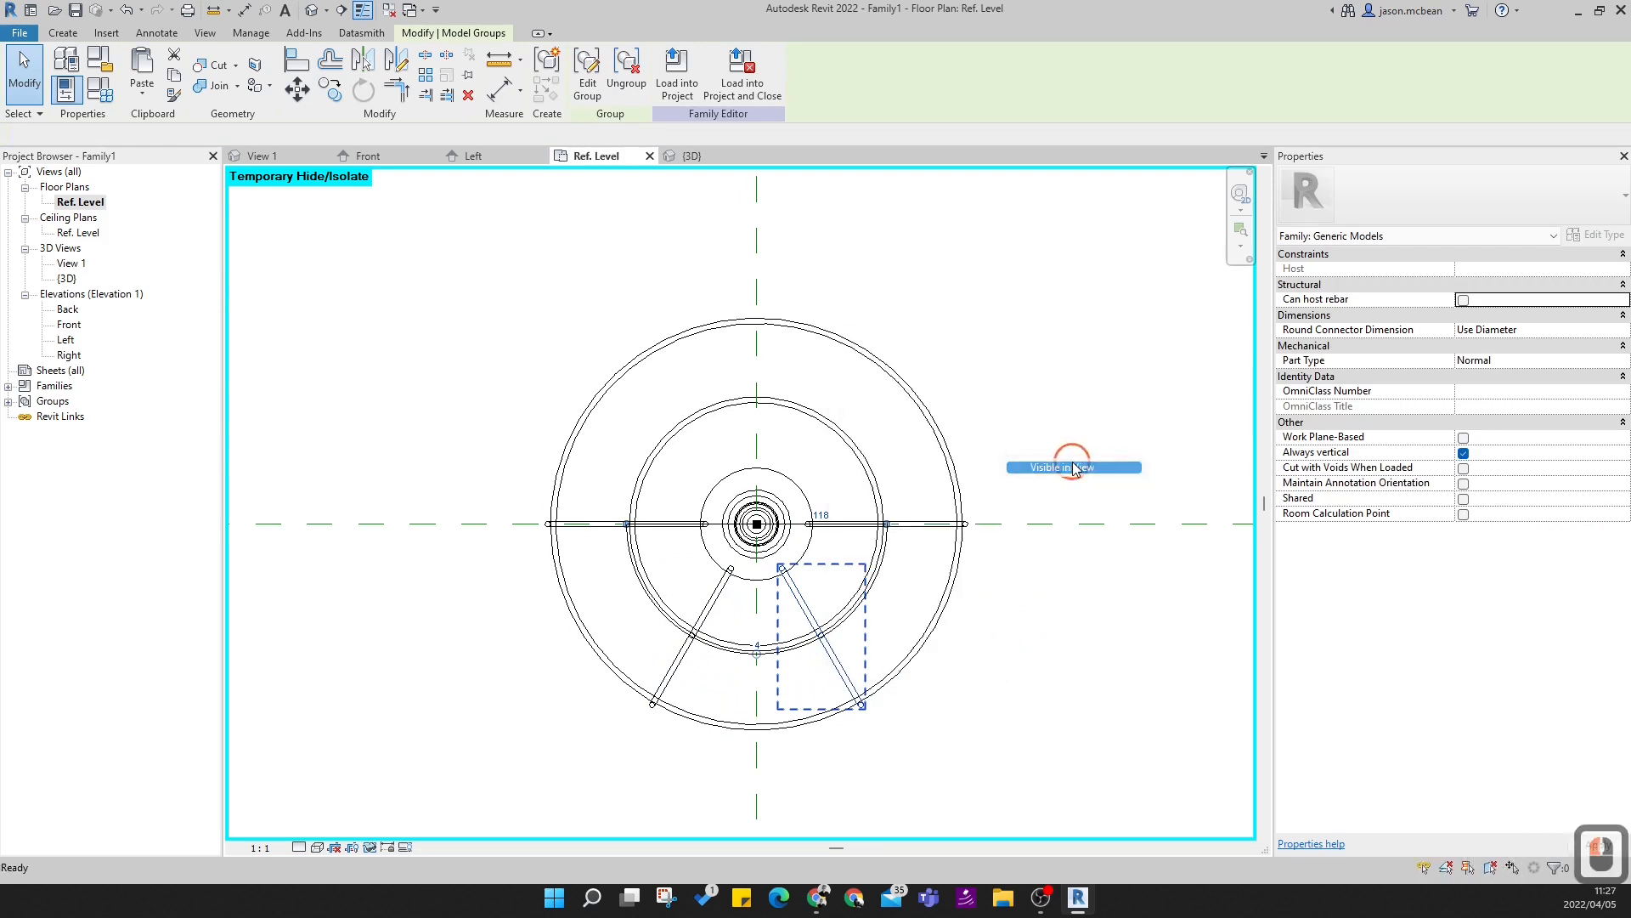
pyautogui.click(639, 85)
pyautogui.click(1028, 658)
# - Mirror the two diagonal wires about the horizontal centre reference plane to complete the cage
pyautogui.click(847, 664)
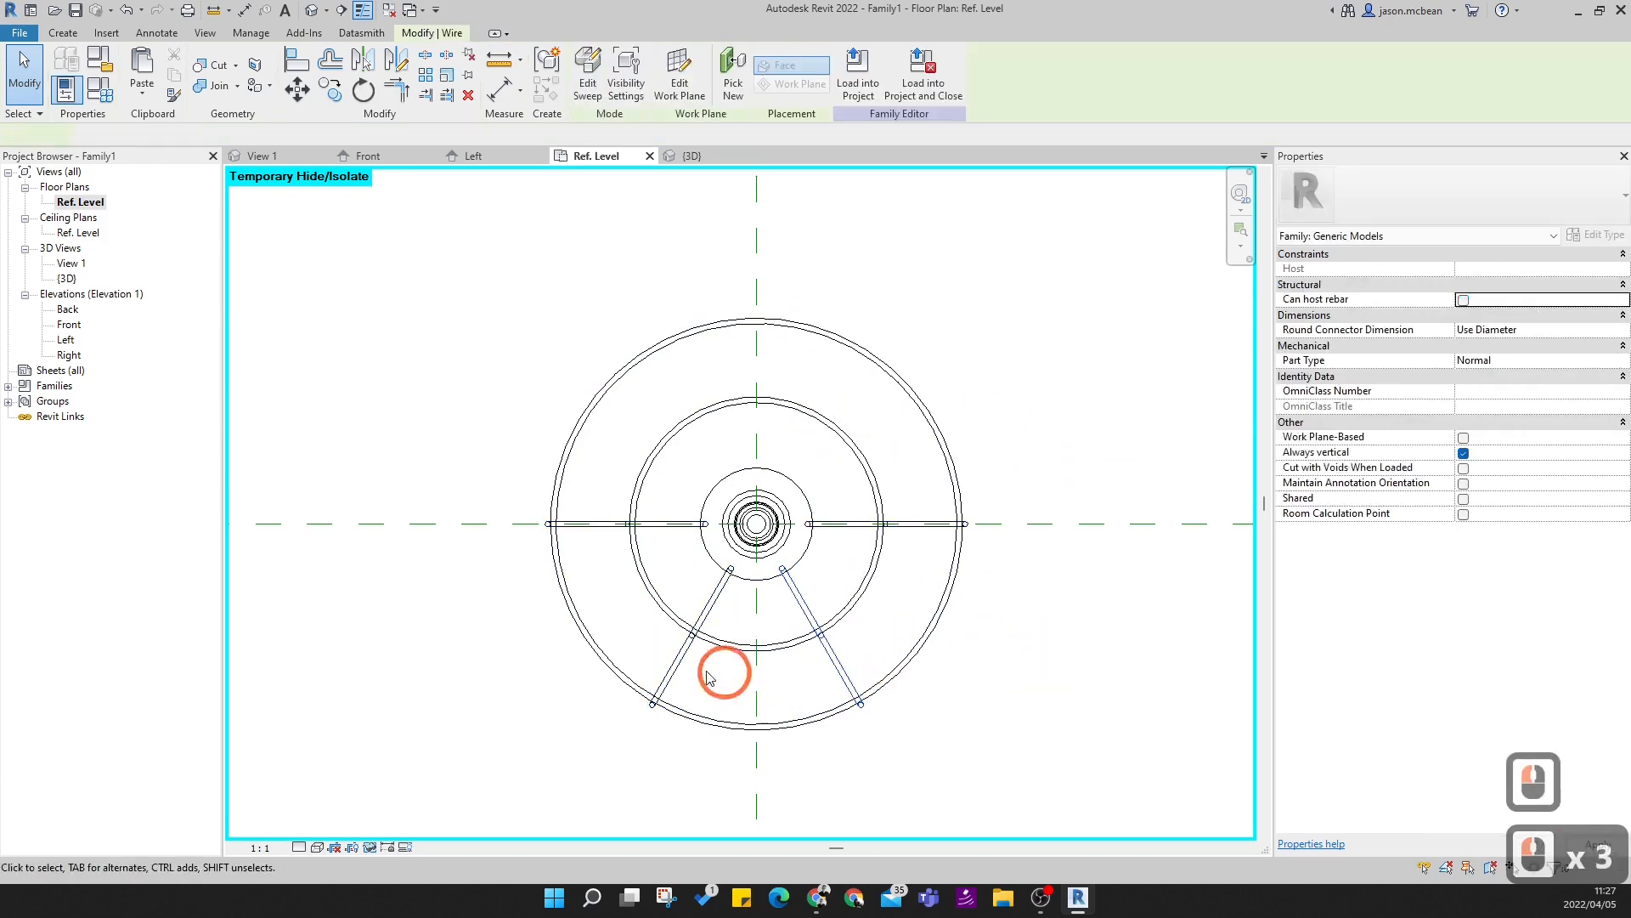
pyautogui.keyDown('ctrl'); pyautogui.click(672, 668); pyautogui.keyUp('ctrl')
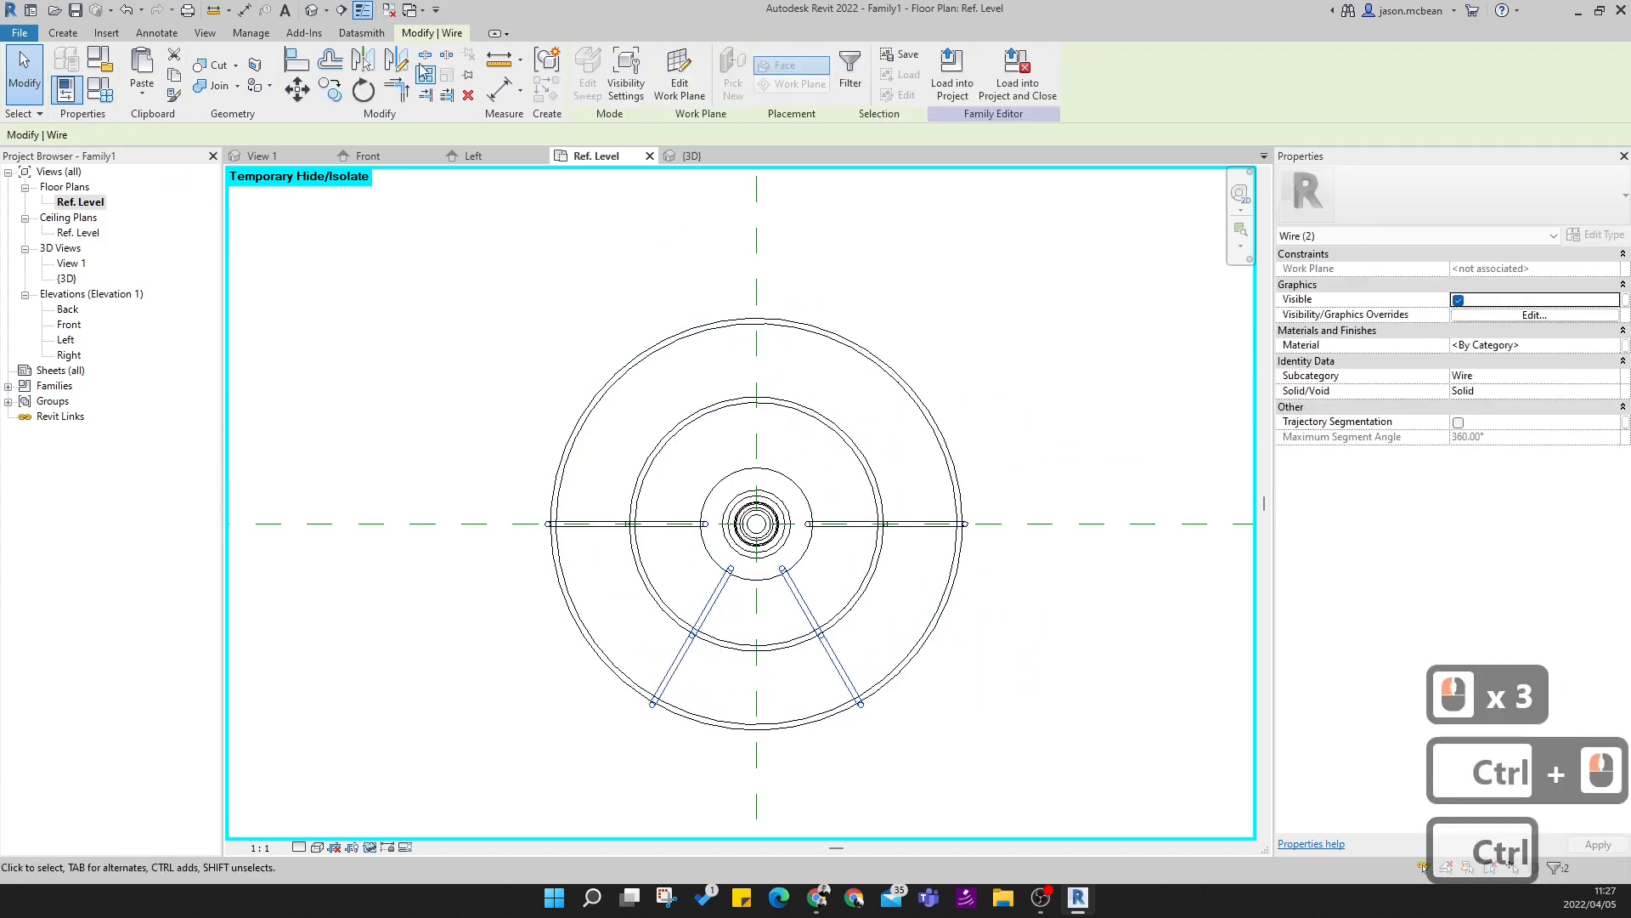
pyautogui.click(361, 60)
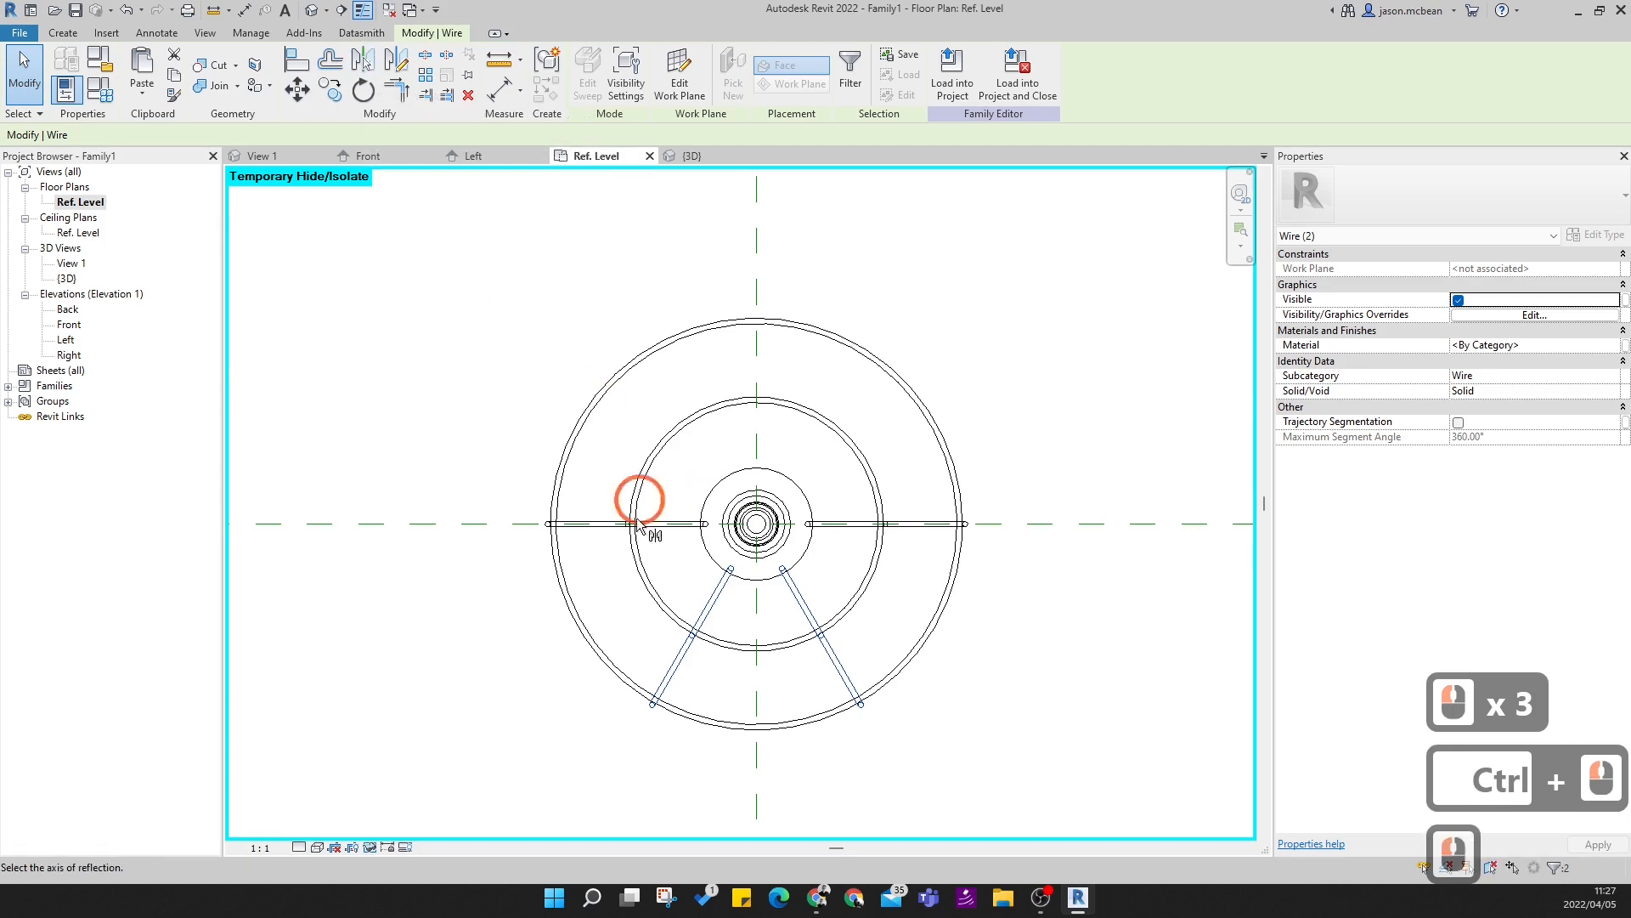
pyautogui.click(478, 524)
pyautogui.click(1019, 328)
pyautogui.click(1012, 368)
# - Open the 3D view and examine the complete lamp cage from several angles
pyautogui.click(608, 168)
pyautogui.click(310, 10)
pyautogui.scroll(-9, 892, 502)
pyautogui.scroll(3, 899, 667)
pyautogui.keyDown('shift'); pyautogui.moveTo(900, 667); pyautogui.dragTo(913, 619, button='middle'); pyautogui.keyUp('shift')
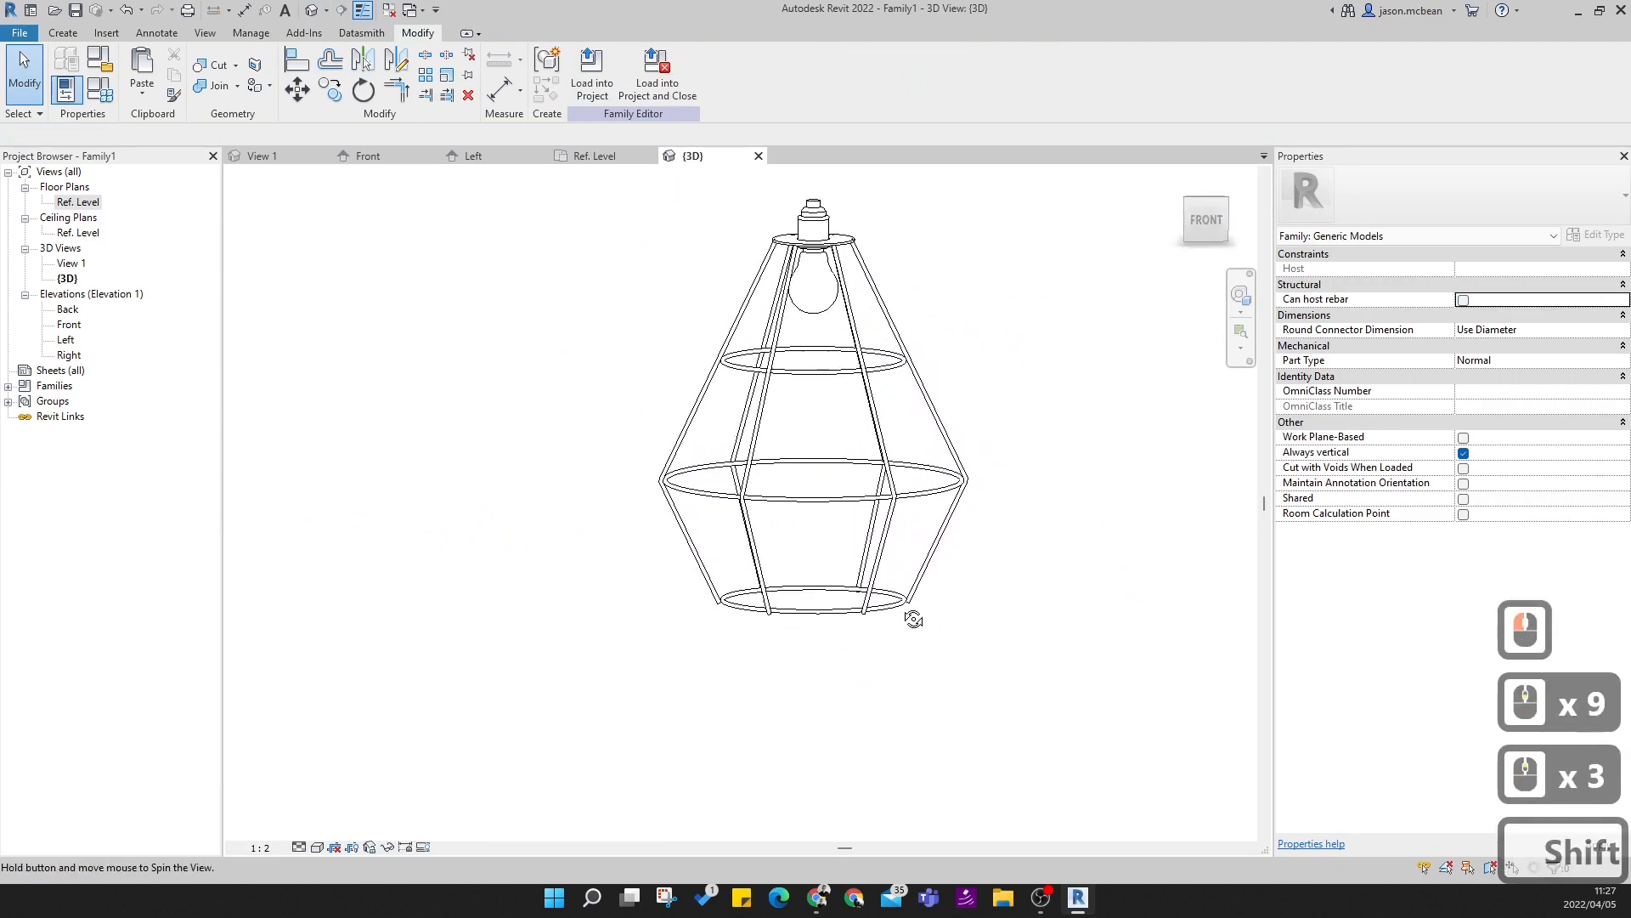
pyautogui.click(910, 513)
pyautogui.scroll(8, 908, 595)
pyautogui.scroll(-8, 912, 685)
pyautogui.keyDown('shift'); pyautogui.moveTo(912, 685); pyautogui.dragTo(693, 684, button='middle'); pyautogui.keyUp('shift')
pyautogui.scroll(3, 865, 510)
pyautogui.scroll(-4, 930, 471)
pyautogui.keyDown('shift'); pyautogui.moveTo(966, 474); pyautogui.dragTo(816, 544, button='middle'); pyautogui.keyUp('shift')
# - Set the 3D view's visual style to Realistic and inspect the lamp's upper part and bulb
pyautogui.click(318, 847)
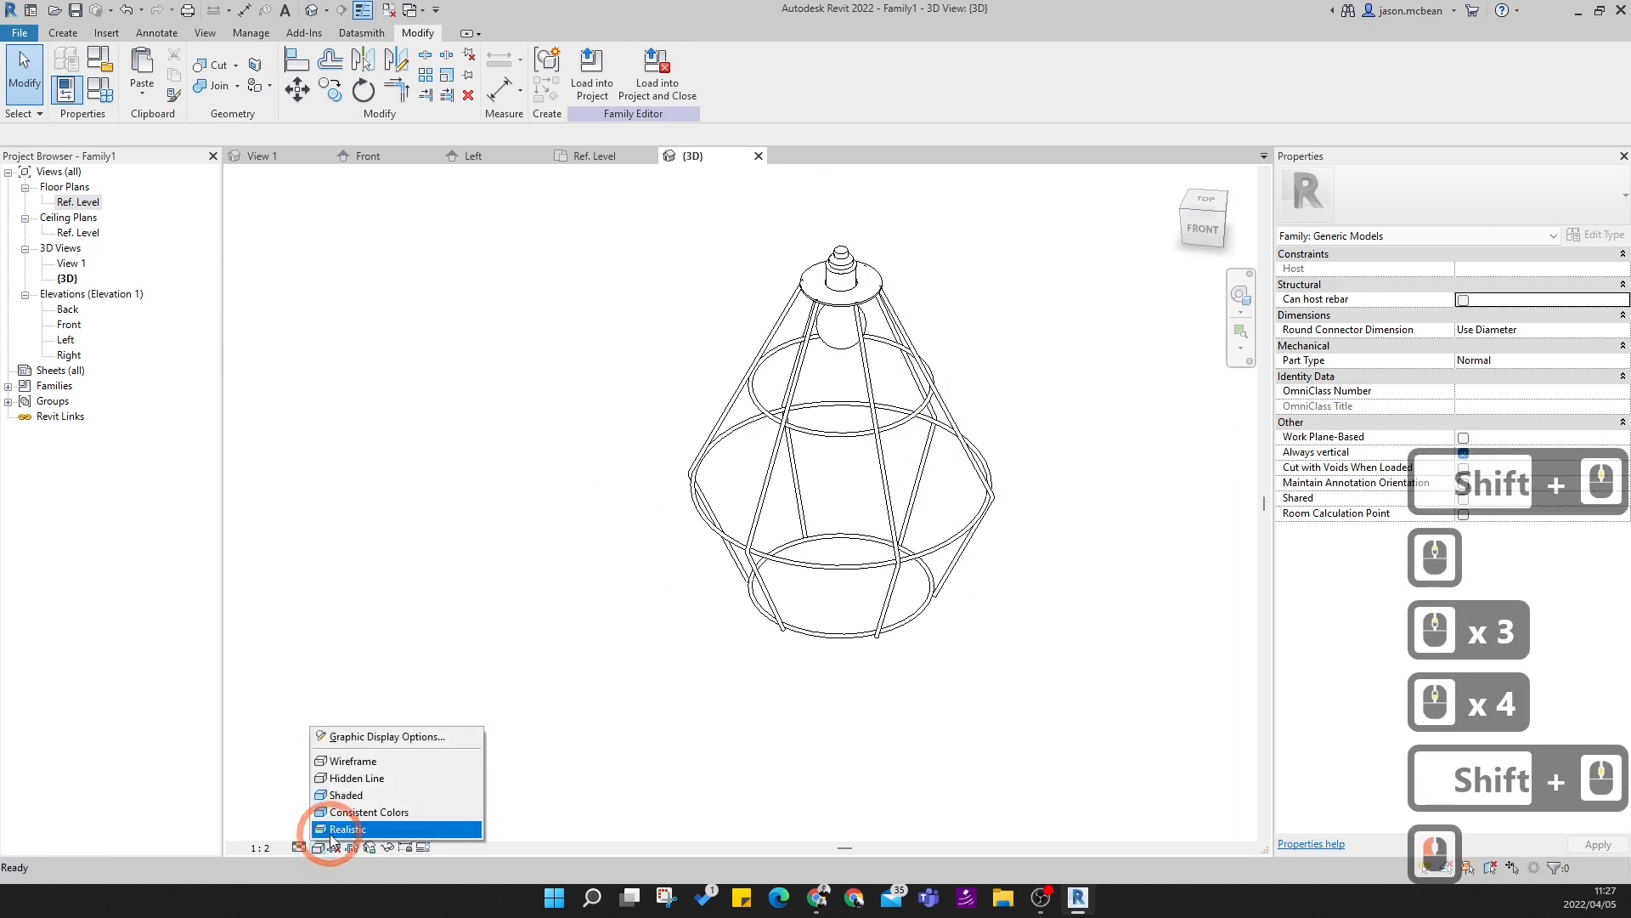
pyautogui.click(349, 829)
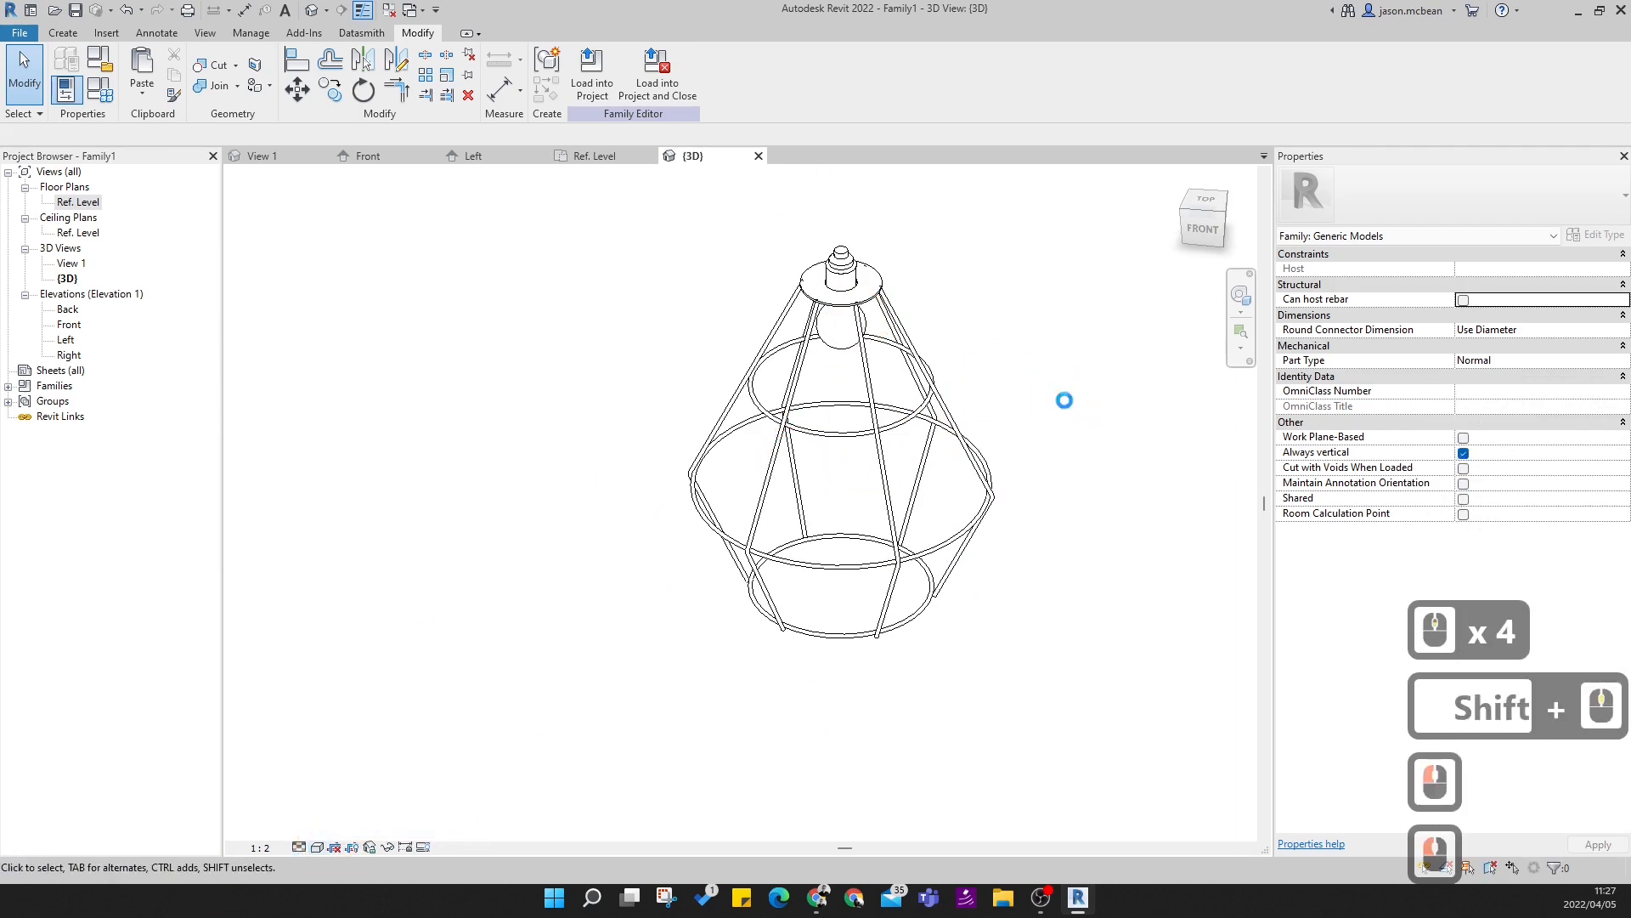
pyautogui.scroll(3, 1045, 395)
pyautogui.scroll(1, 1023, 385)
pyautogui.moveTo(787, 284); pyautogui.dragTo(831, 361, button='middle')
pyautogui.keyDown('shift'); pyautogui.moveTo(1006, 532); pyautogui.dragTo(960, 427, button='middle'); pyautogui.keyUp('shift')
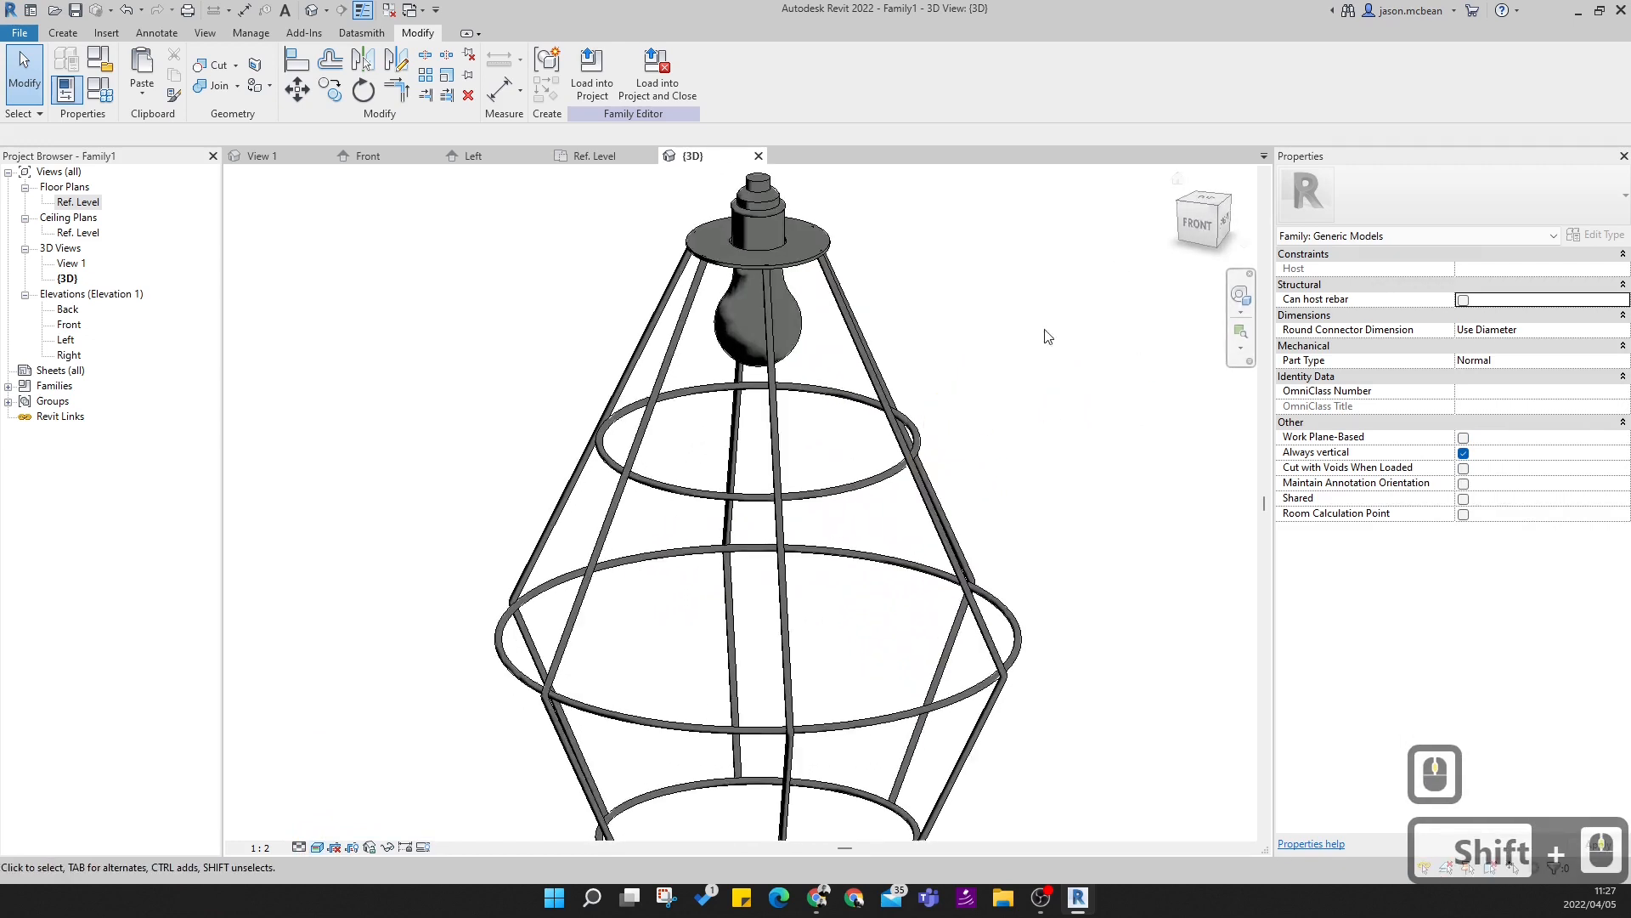
pyautogui.moveTo(871, 459); pyautogui.dragTo(671, 472, button='middle')
pyautogui.scroll(-4, 784, 483)
pyautogui.scroll(2, 828, 394)
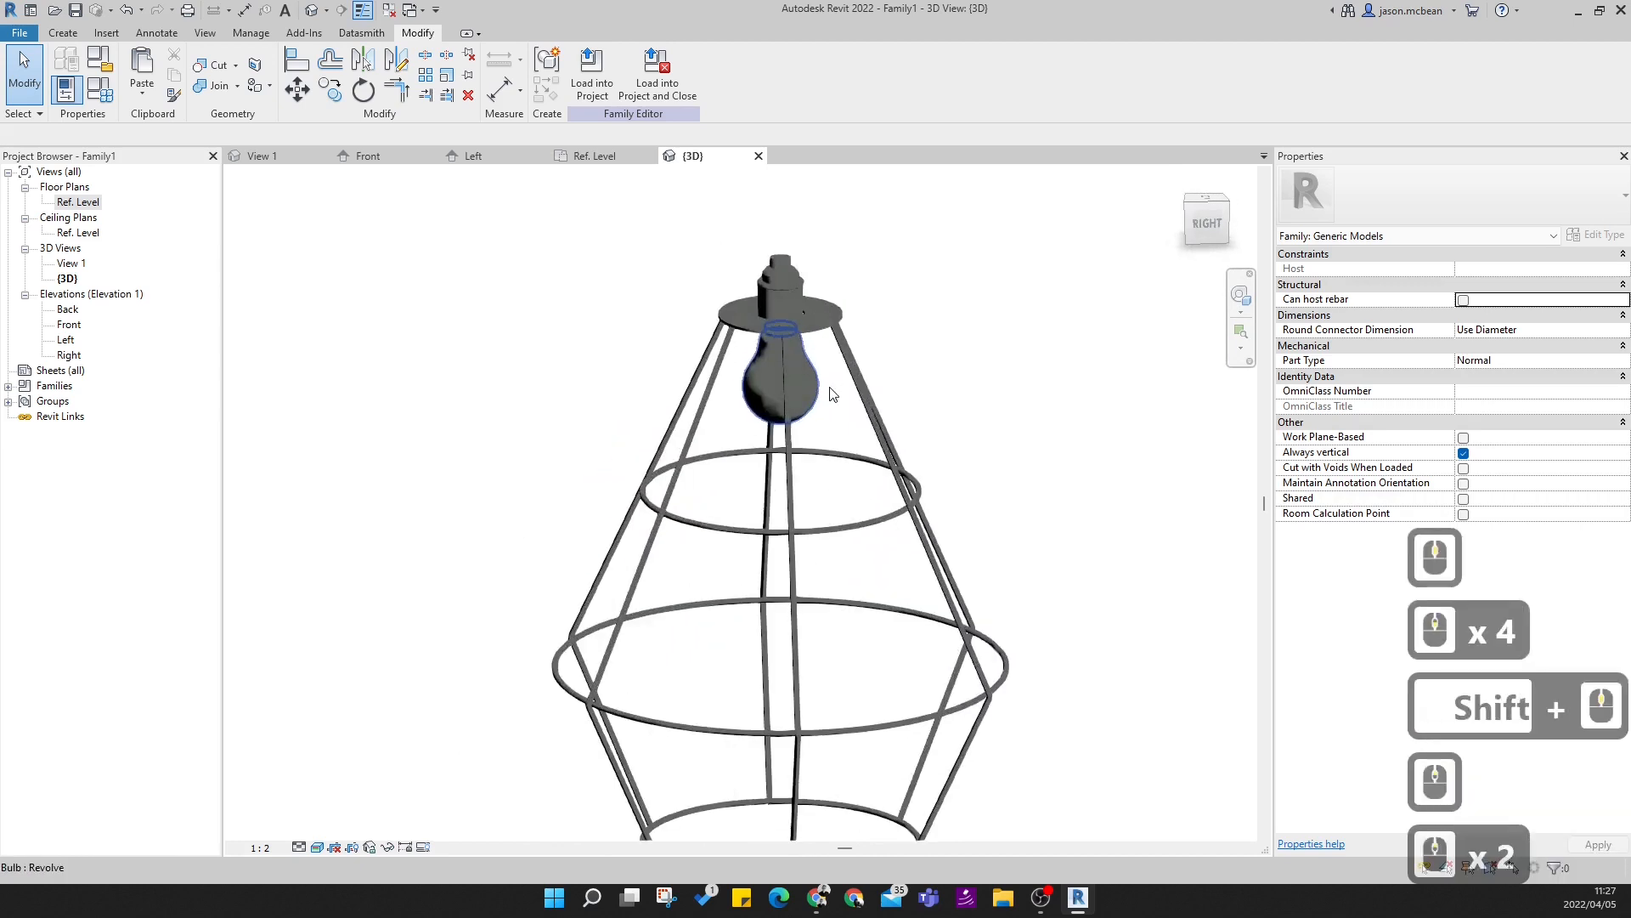
pyautogui.click(249, 33)
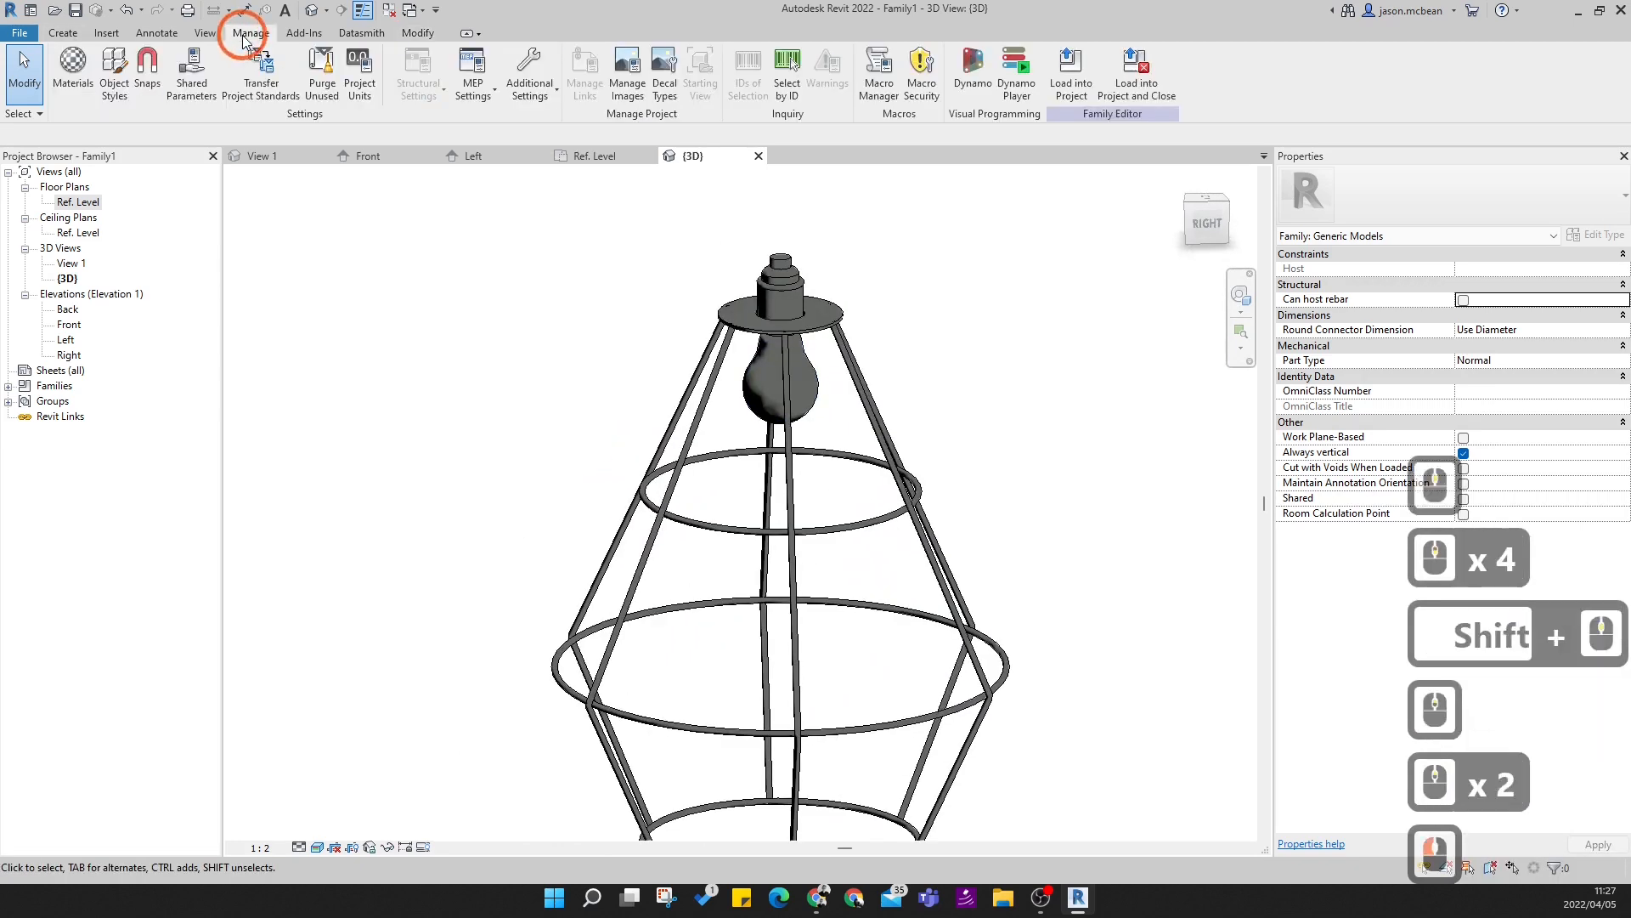
pyautogui.click(848, 336)
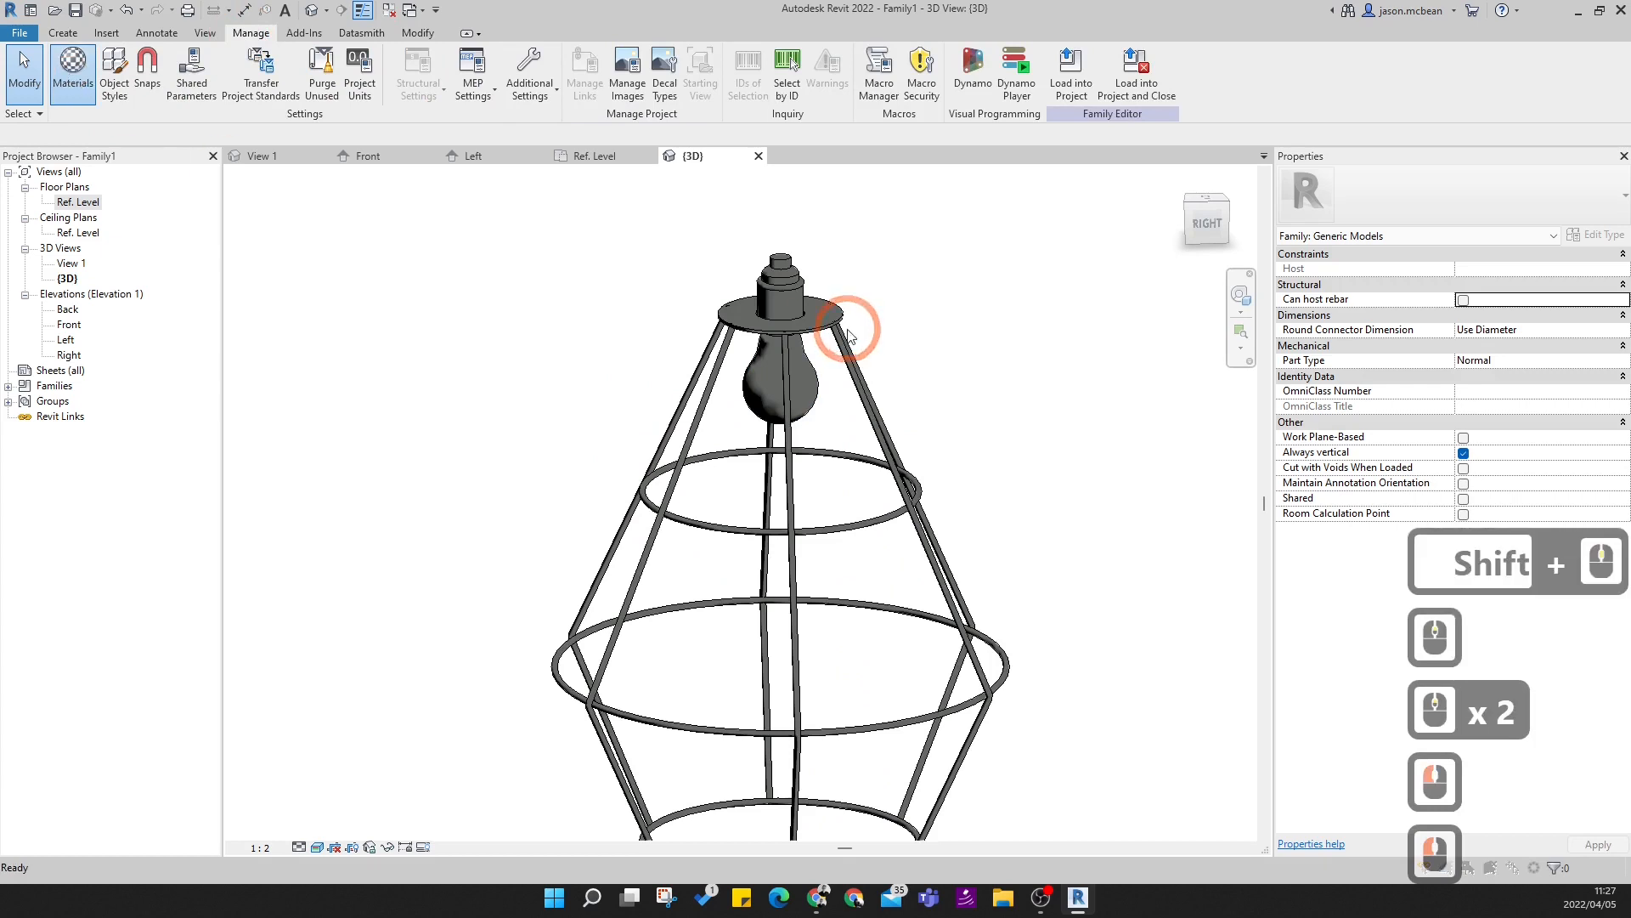
pyautogui.scroll(-12, 693, 434)
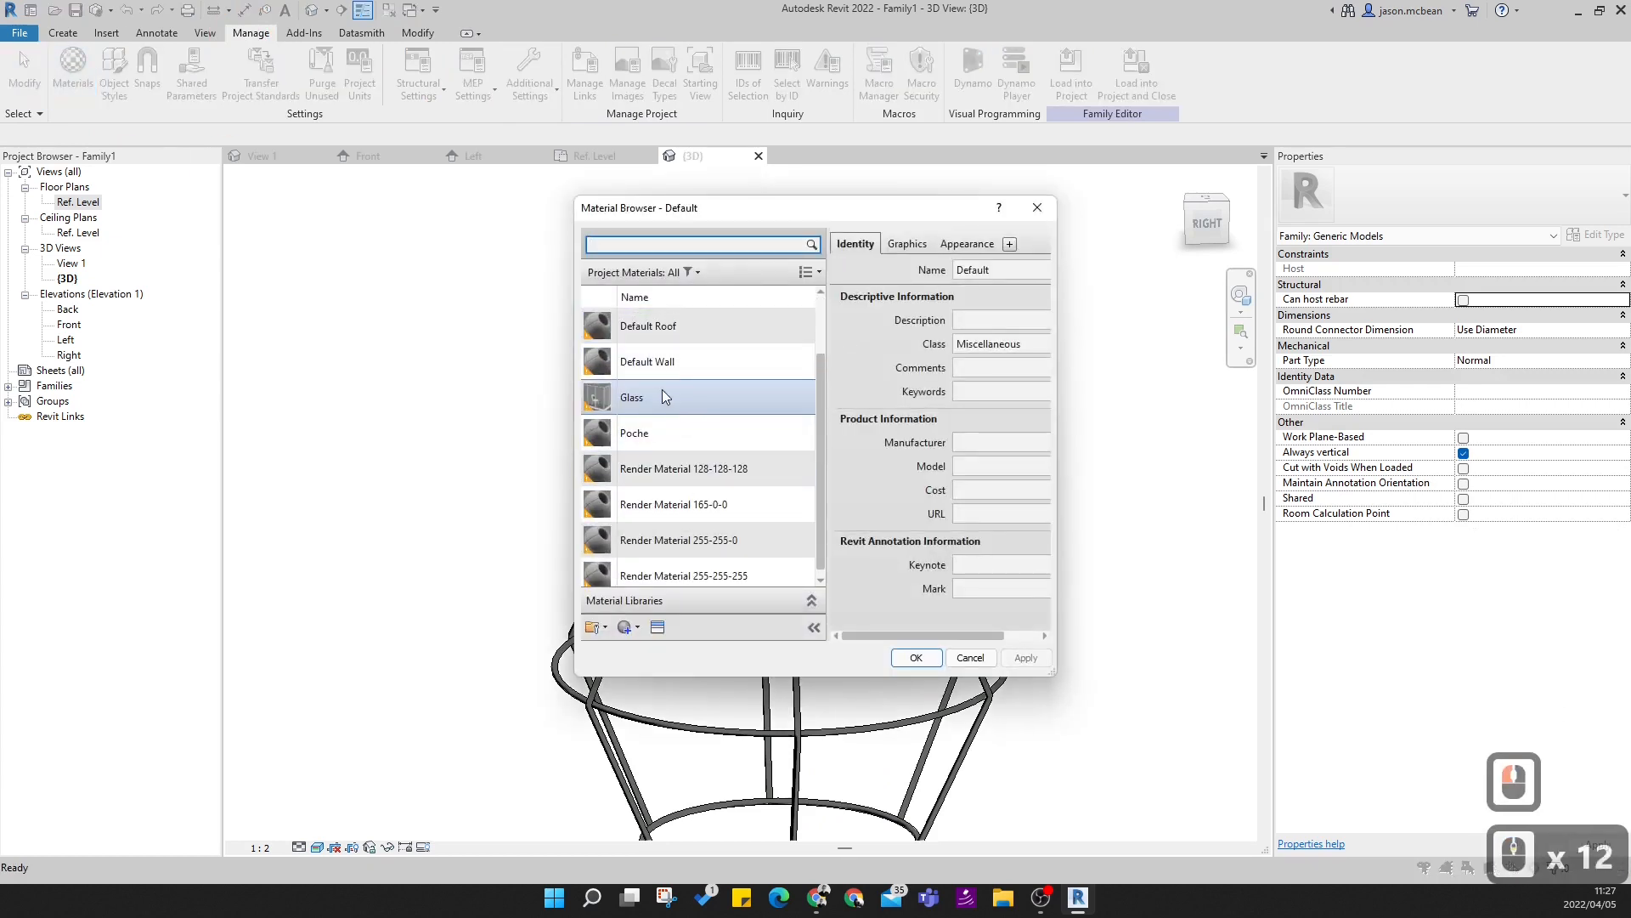
pyautogui.click(963, 659)
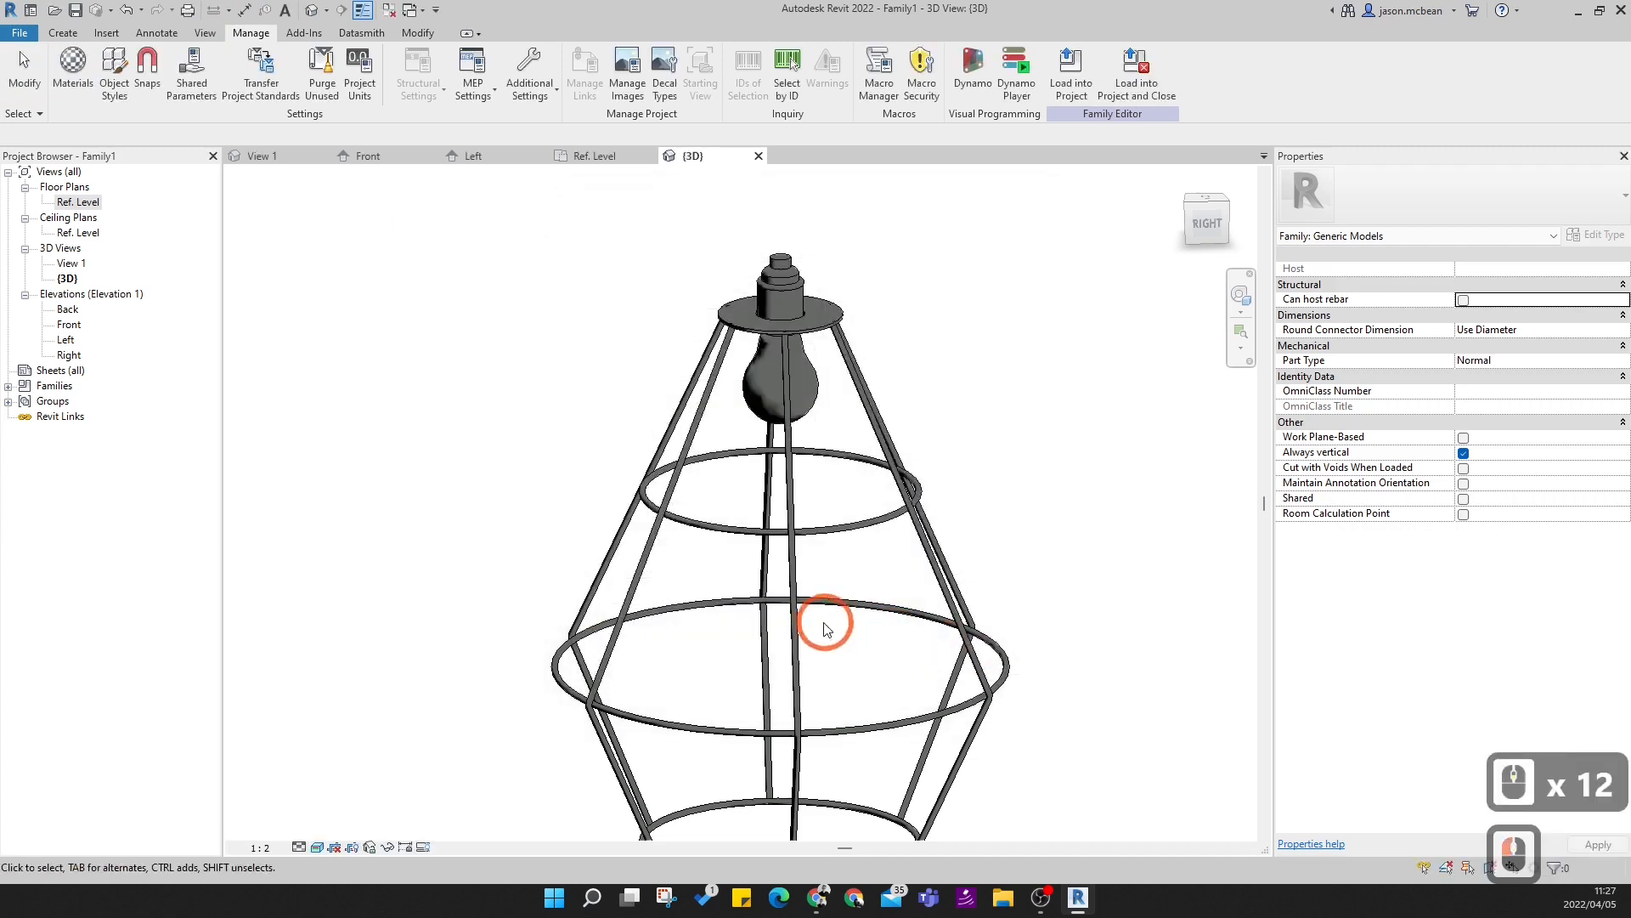
# - Assign the Glass material to the light bulb
pyautogui.click(774, 404)
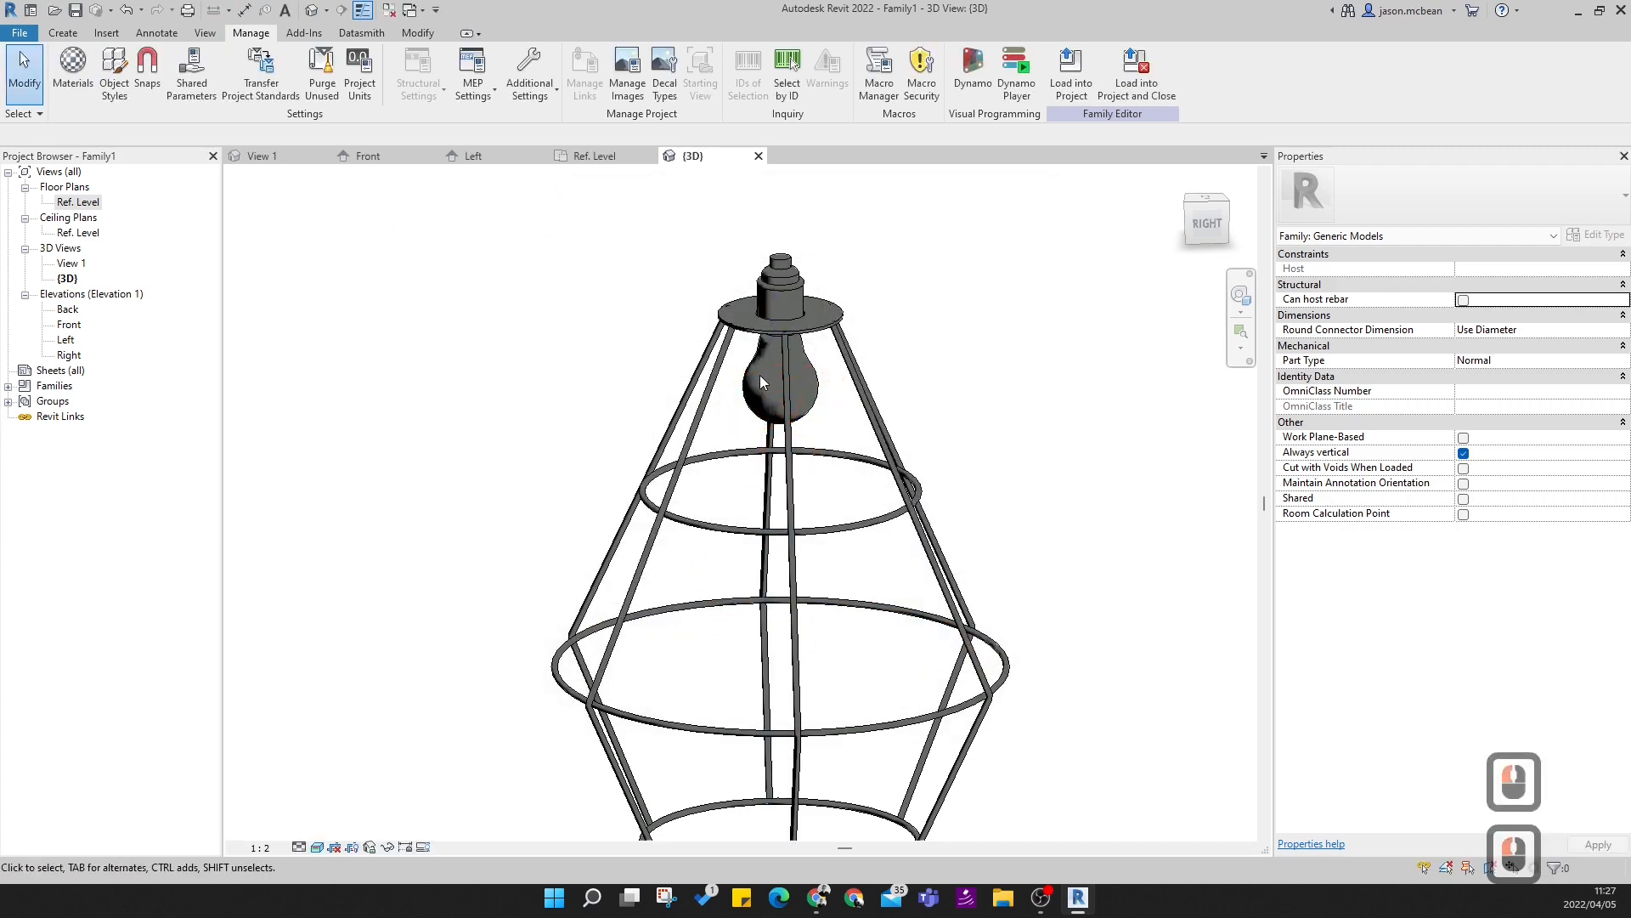
pyautogui.click(761, 384)
pyautogui.scroll(5, 748, 387)
pyautogui.click(736, 398)
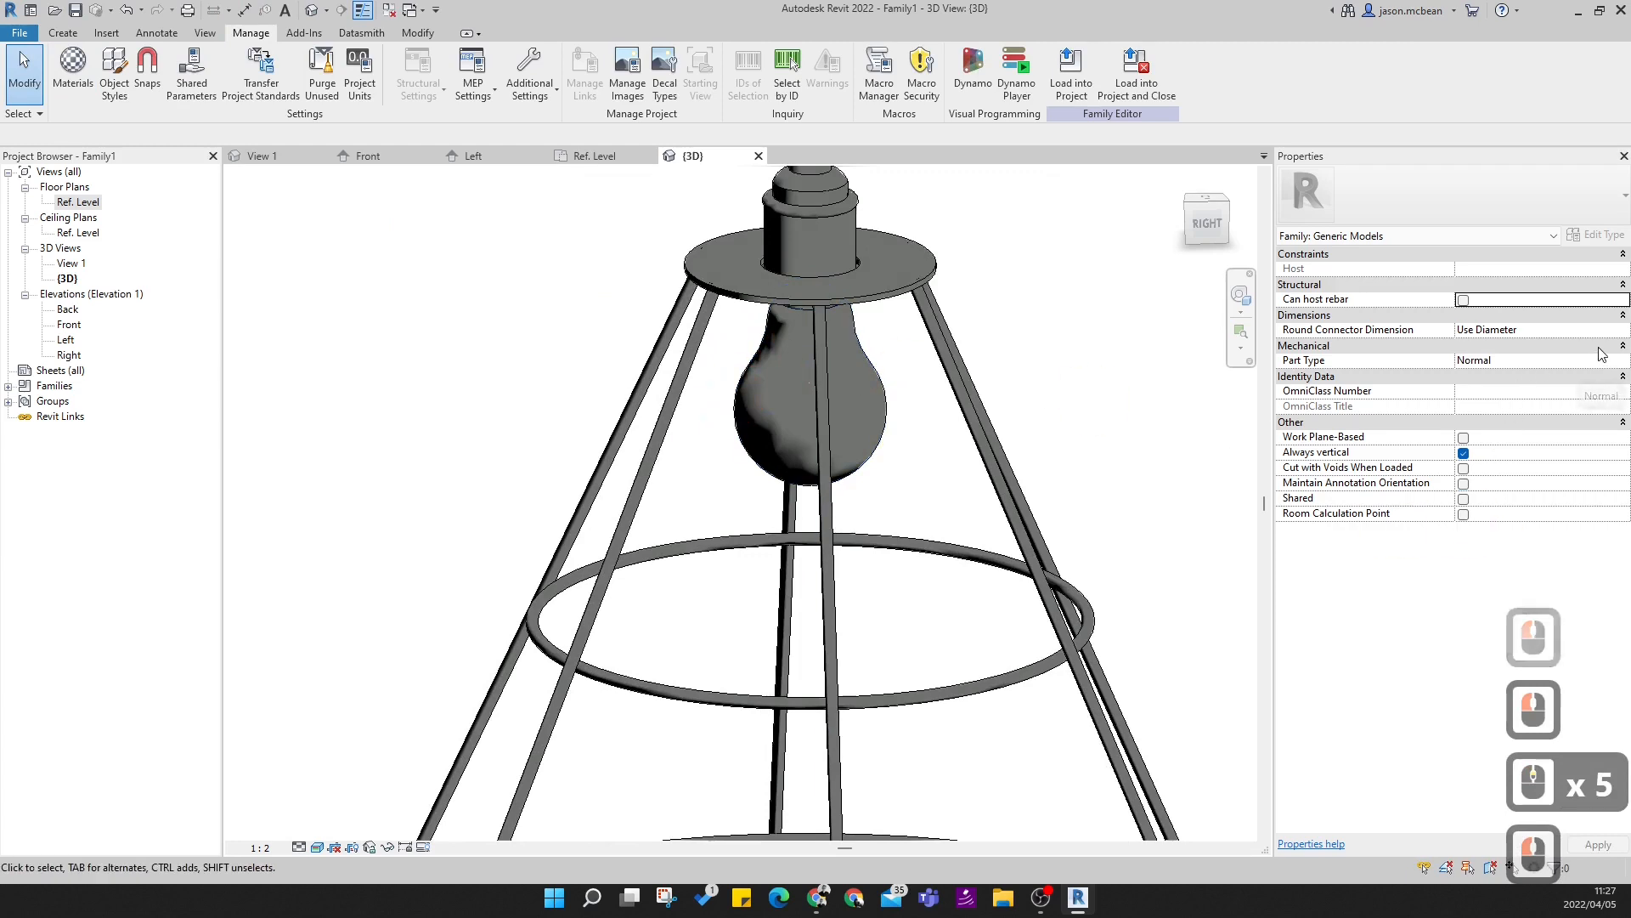
pyautogui.click(894, 414)
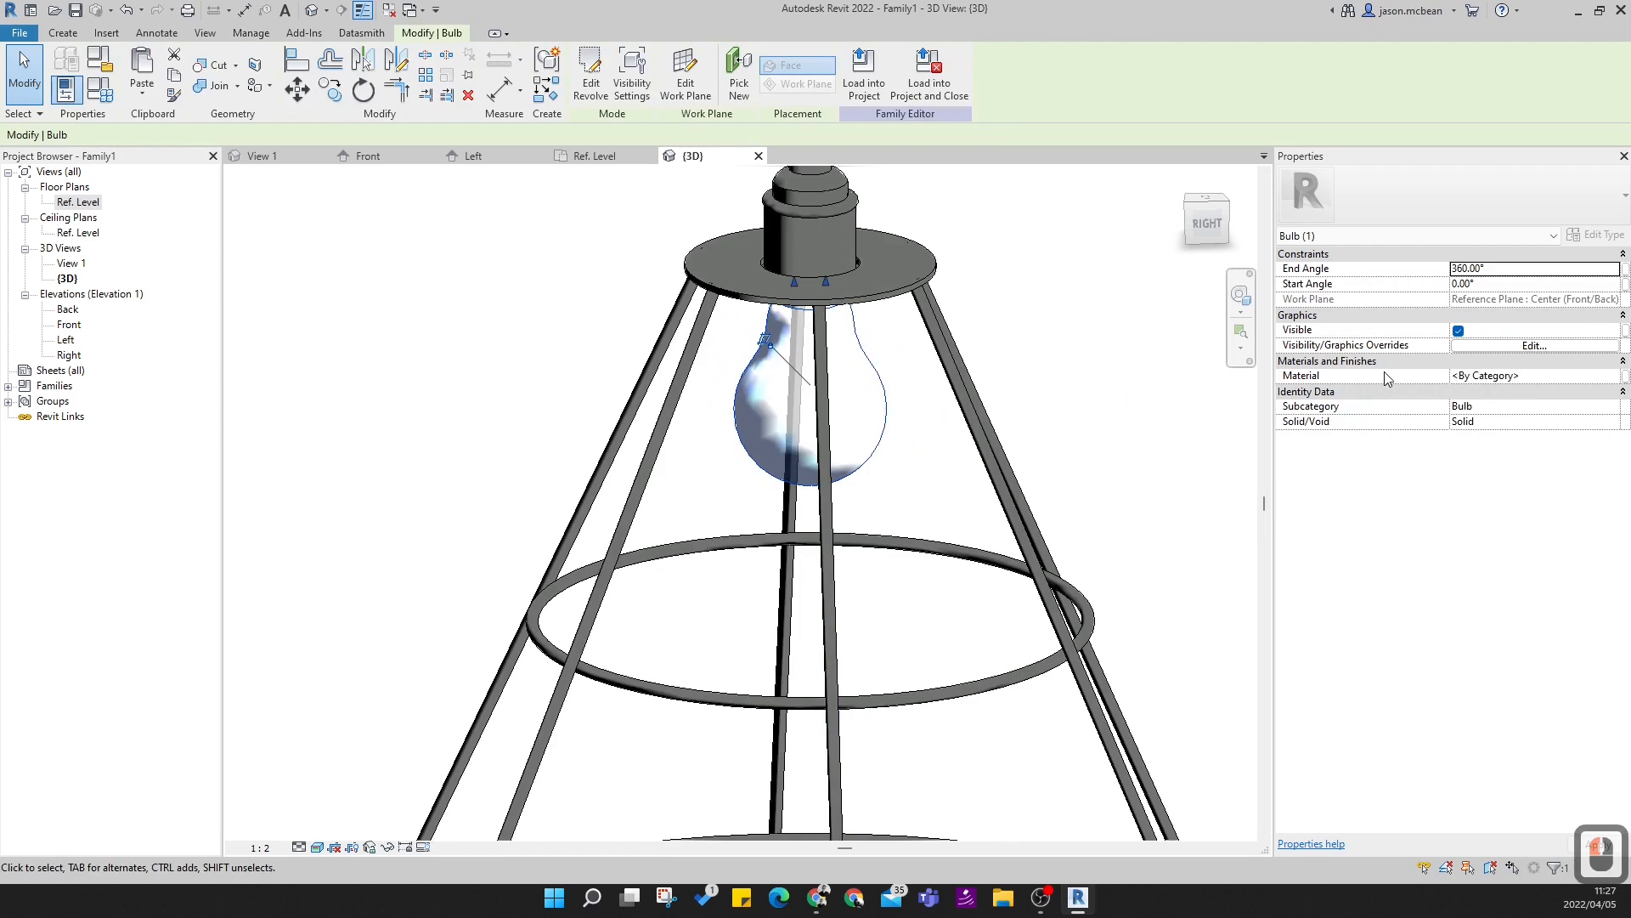
pyautogui.click(1617, 377)
pyautogui.click(1616, 377)
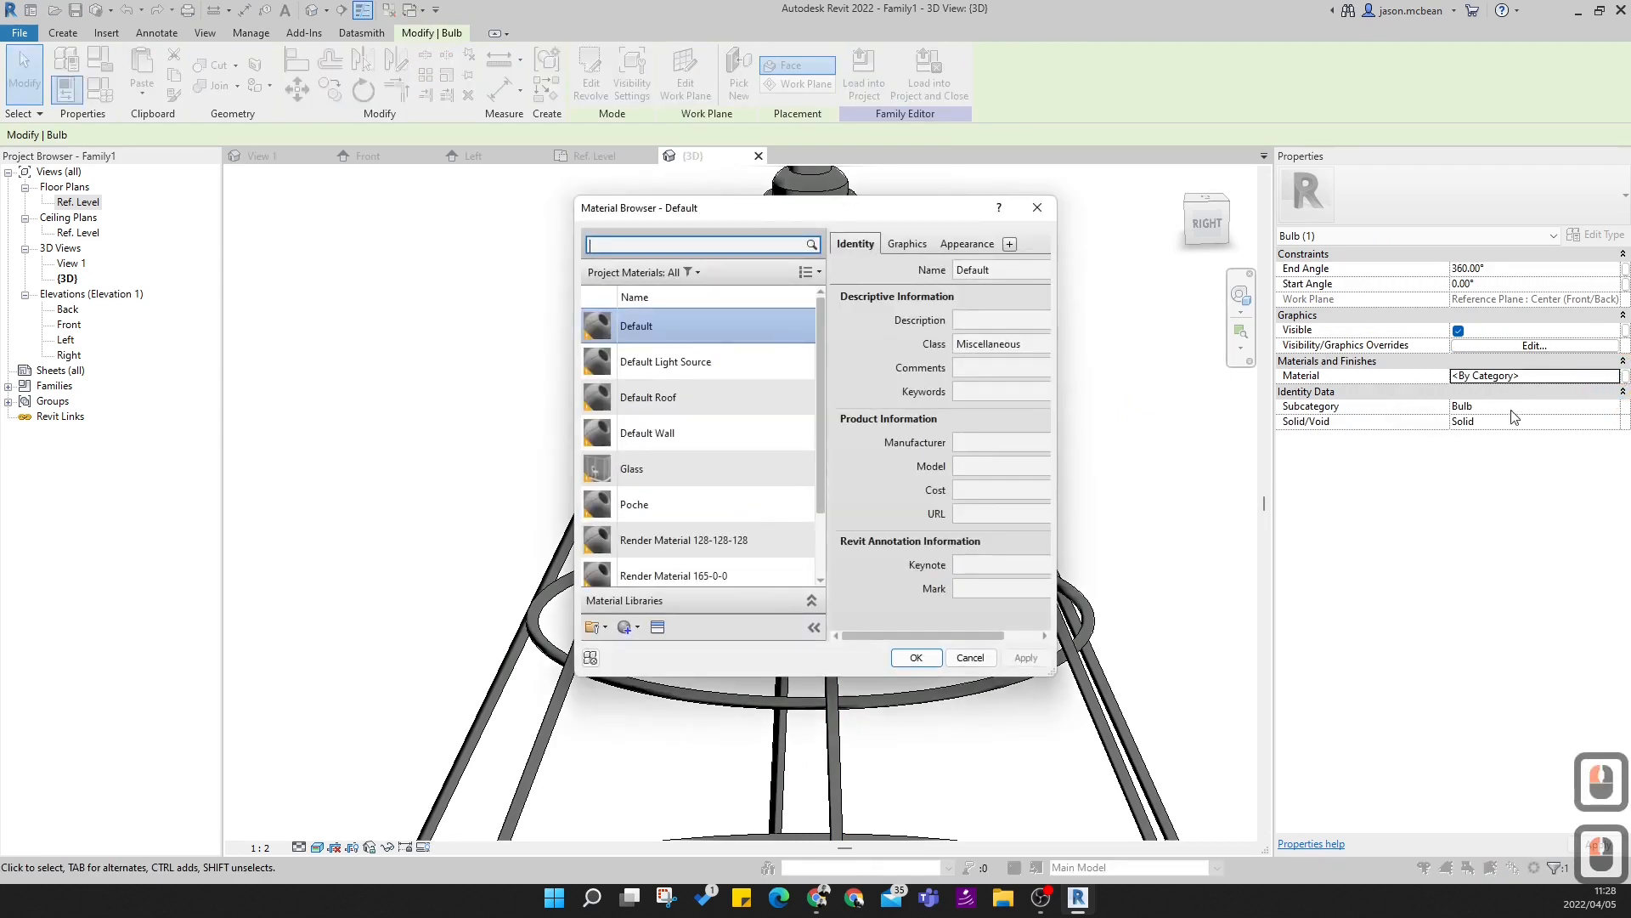
pyautogui.click(627, 472)
pyautogui.click(920, 655)
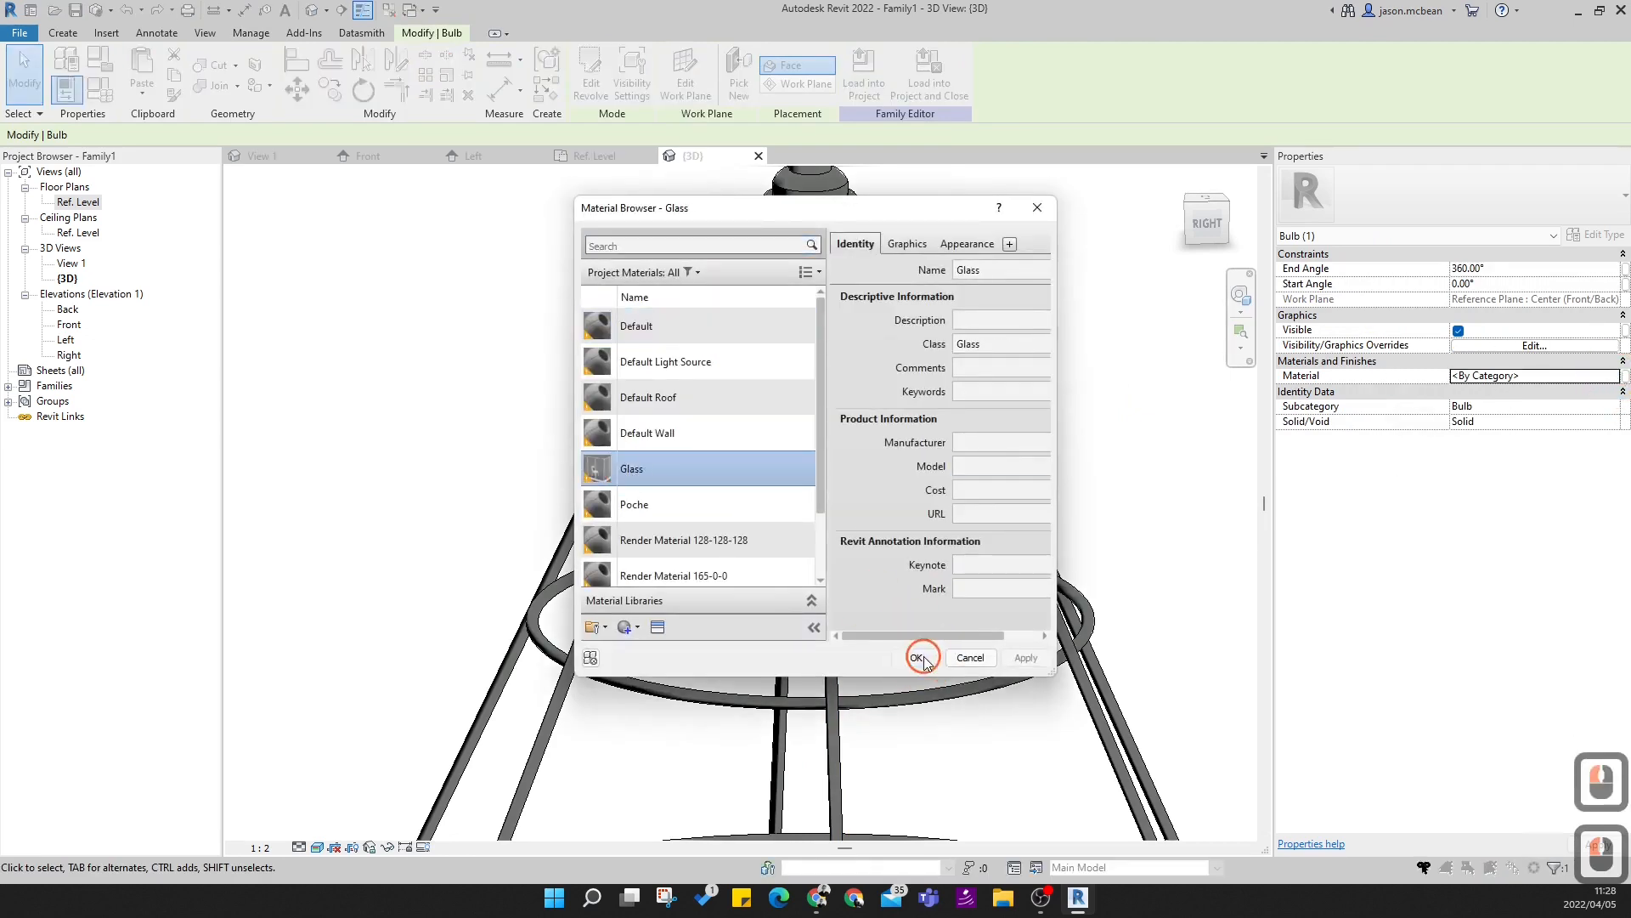
pyautogui.click(1158, 356)
pyautogui.scroll(-5, 1072, 394)
pyautogui.moveTo(1104, 399); pyautogui.dragTo(969, 410, button='middle')
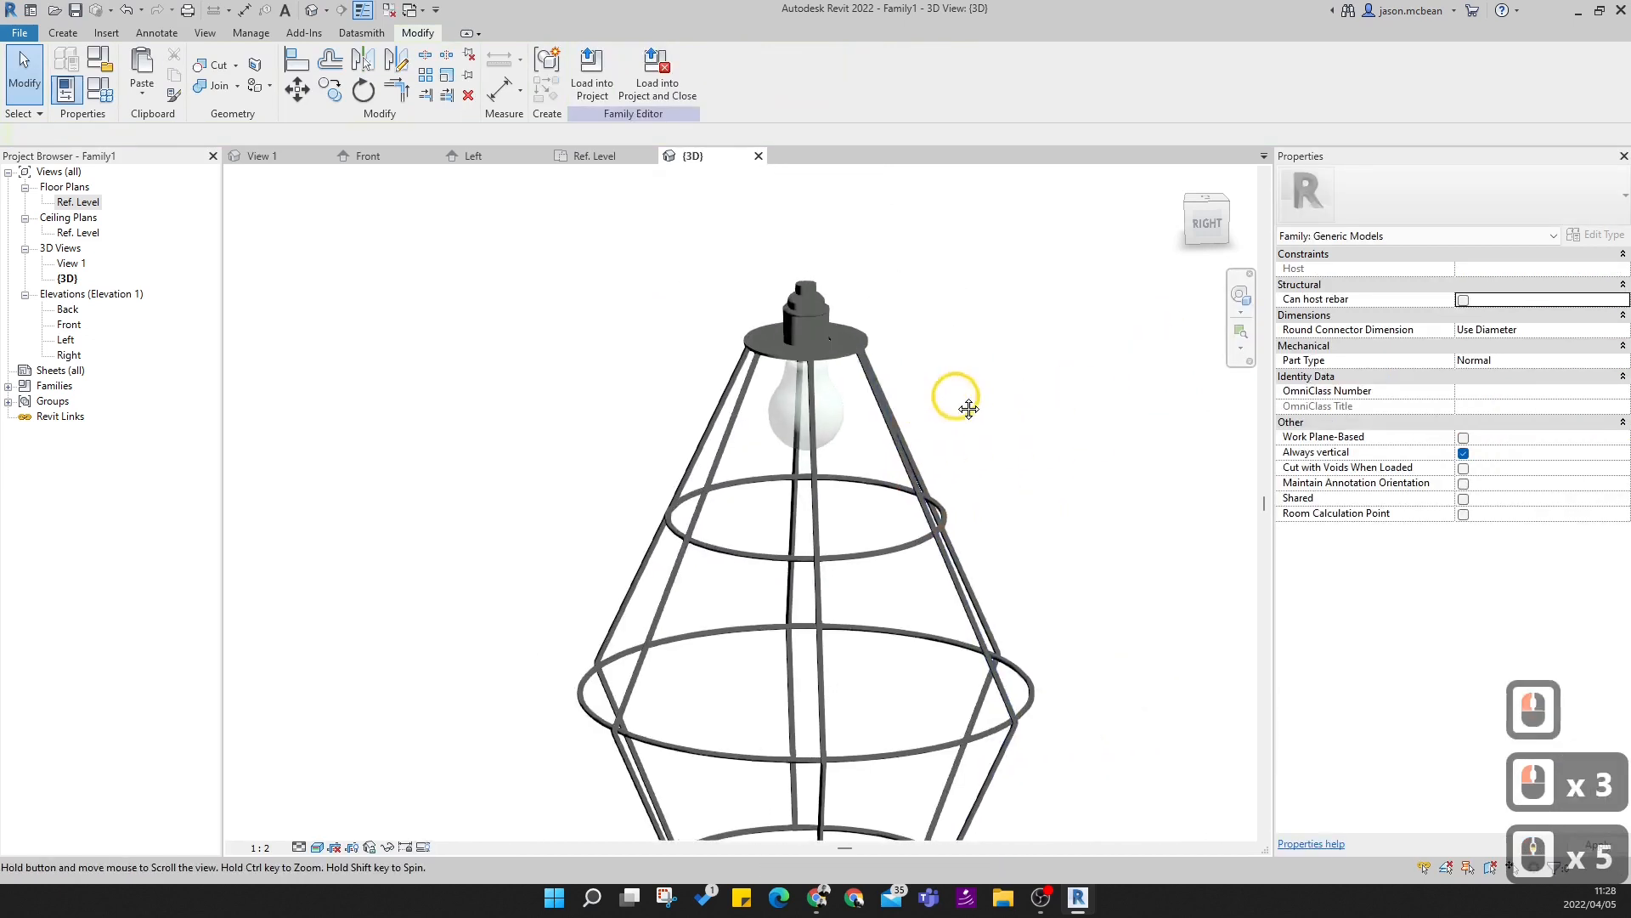
# - Select the revolved wire rings and open the Material Browser for the family's materials
pyautogui.click(916, 554)
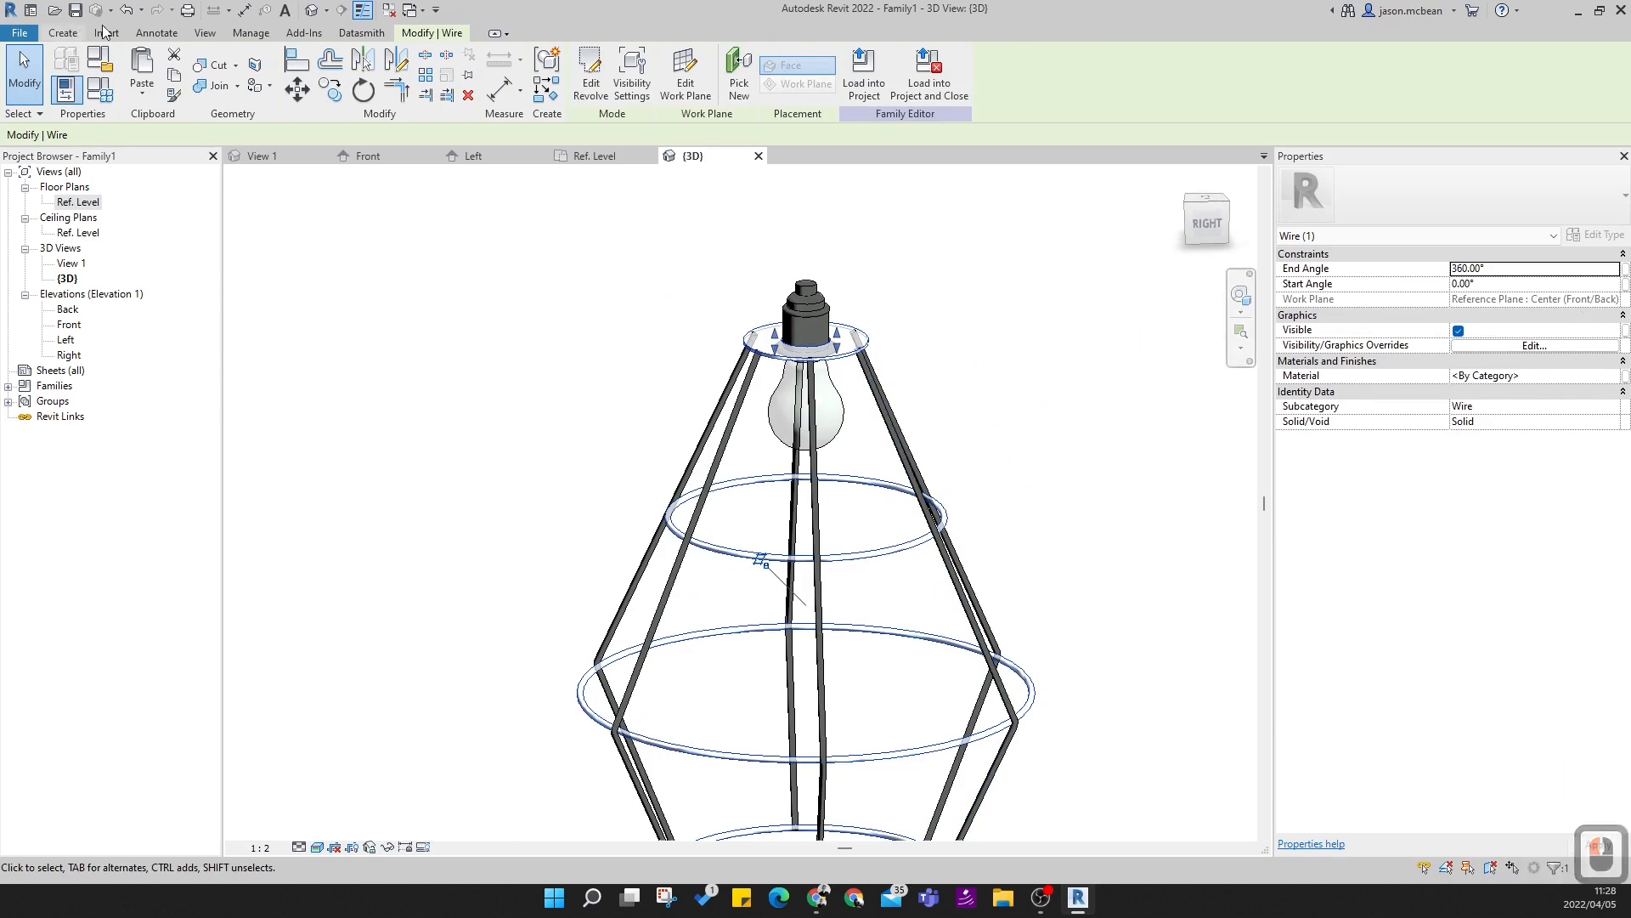
pyautogui.click(161, 38)
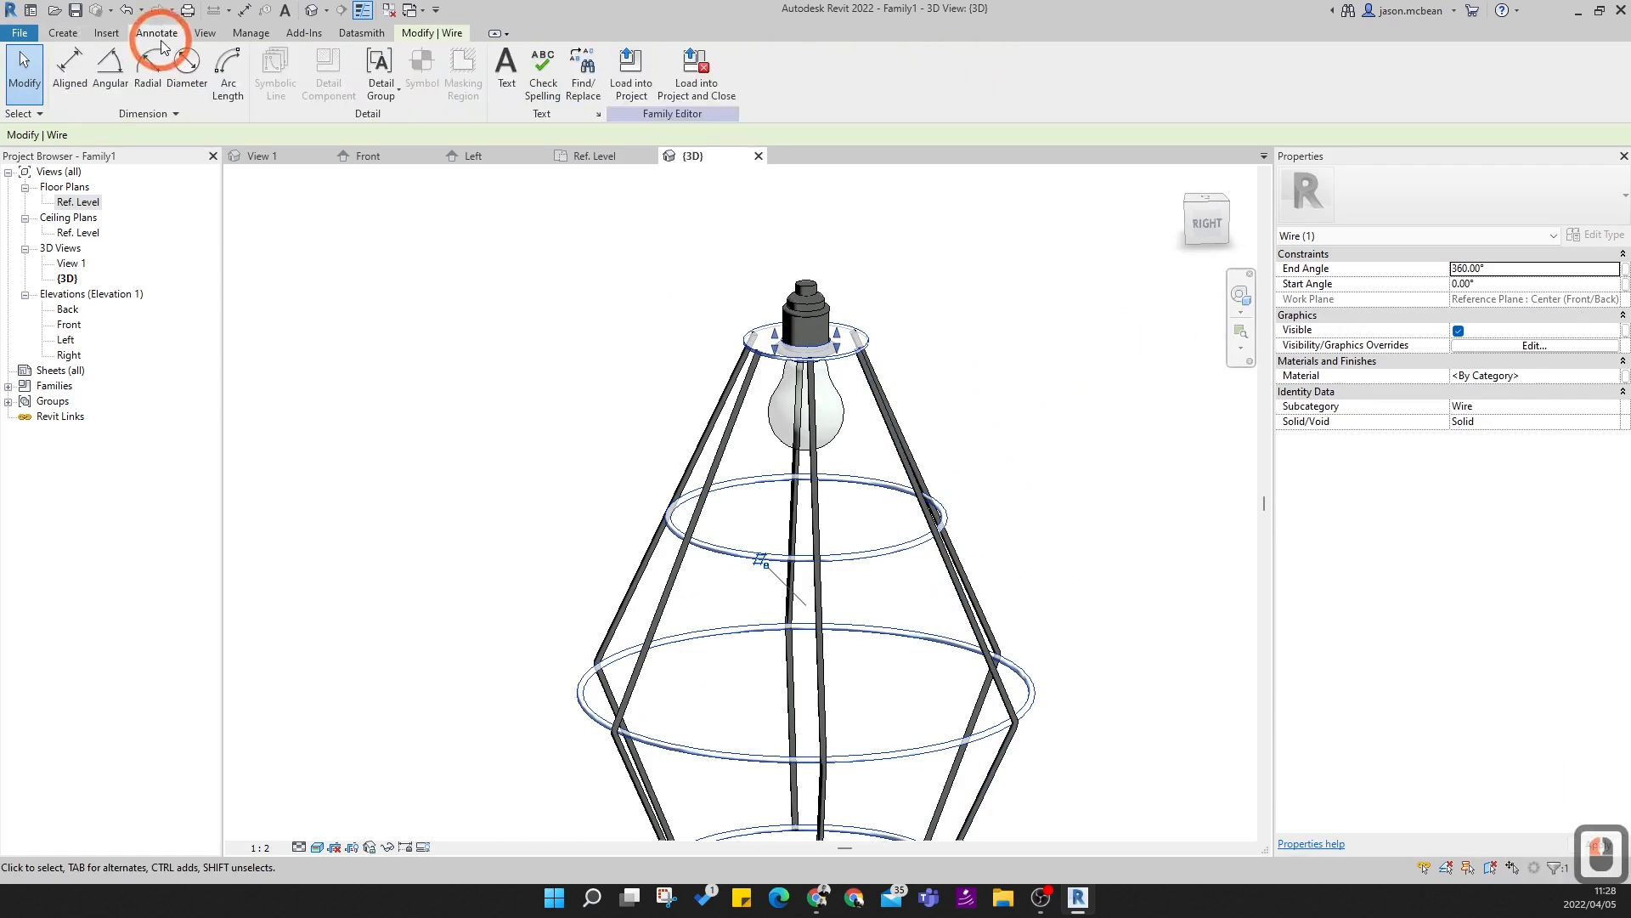
pyautogui.click(355, 34)
pyautogui.click(249, 34)
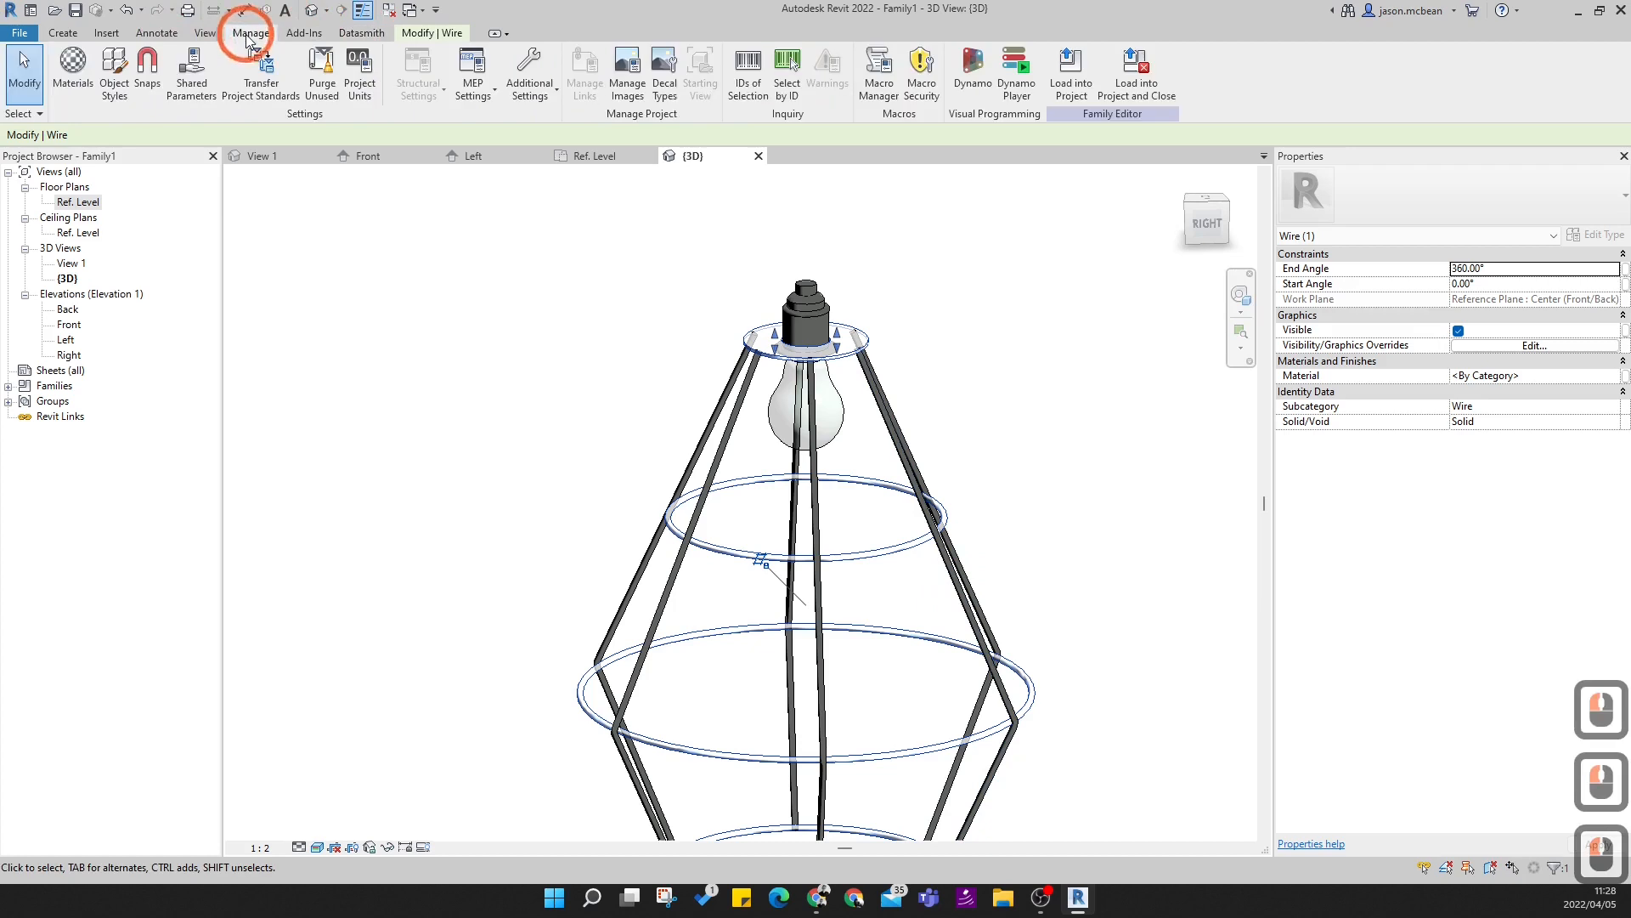
pyautogui.click(75, 68)
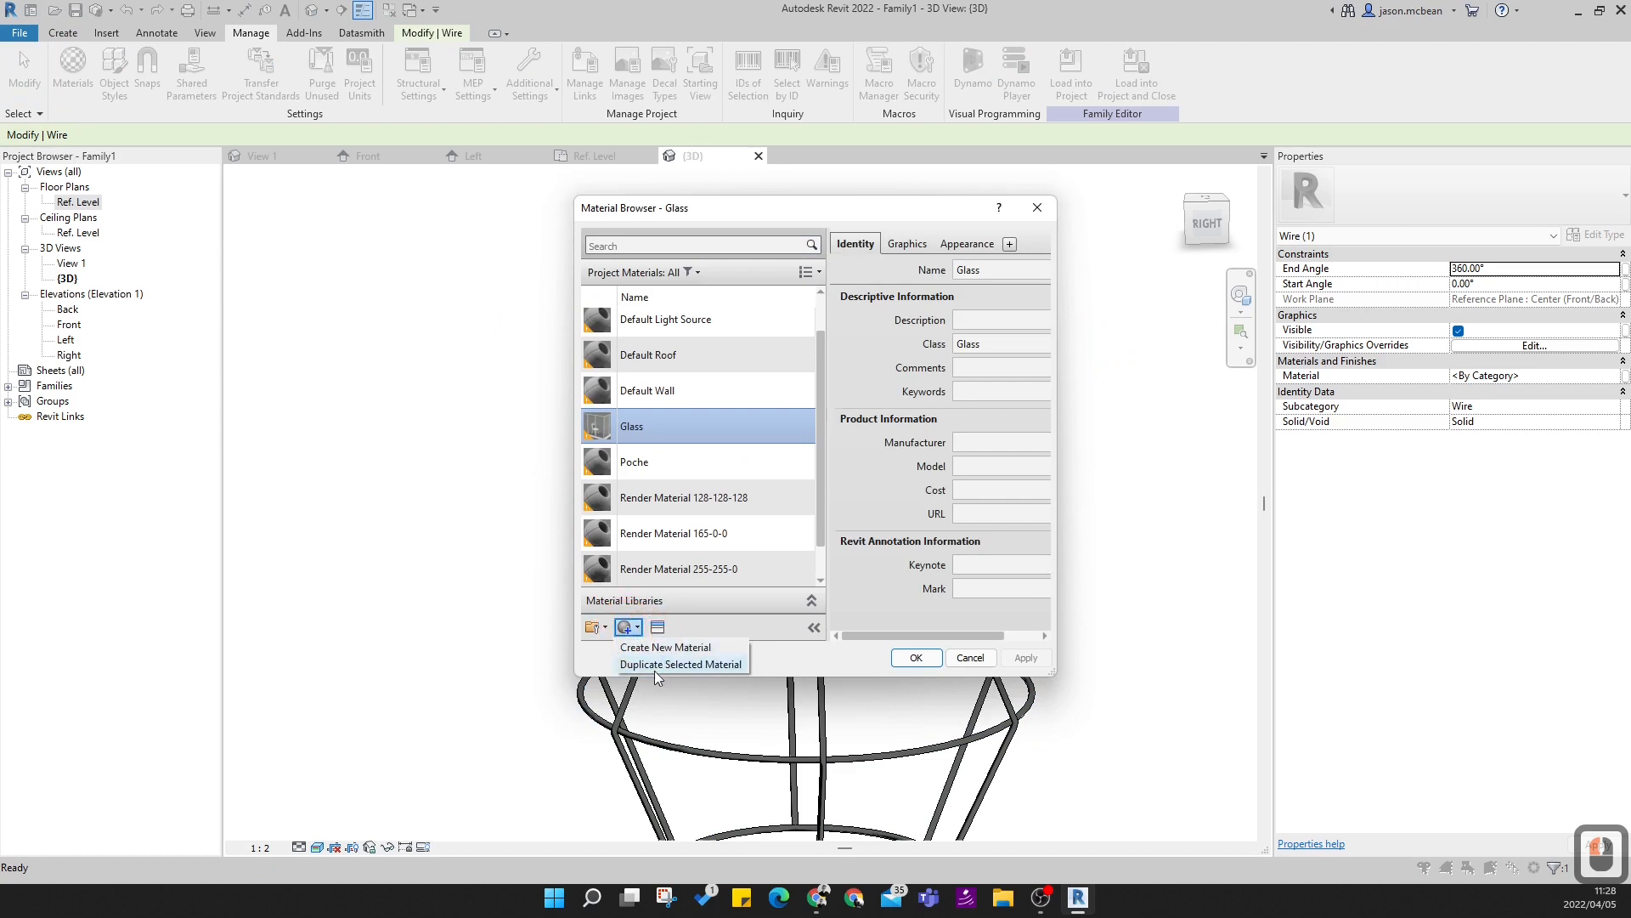
pyautogui.click(598, 629)
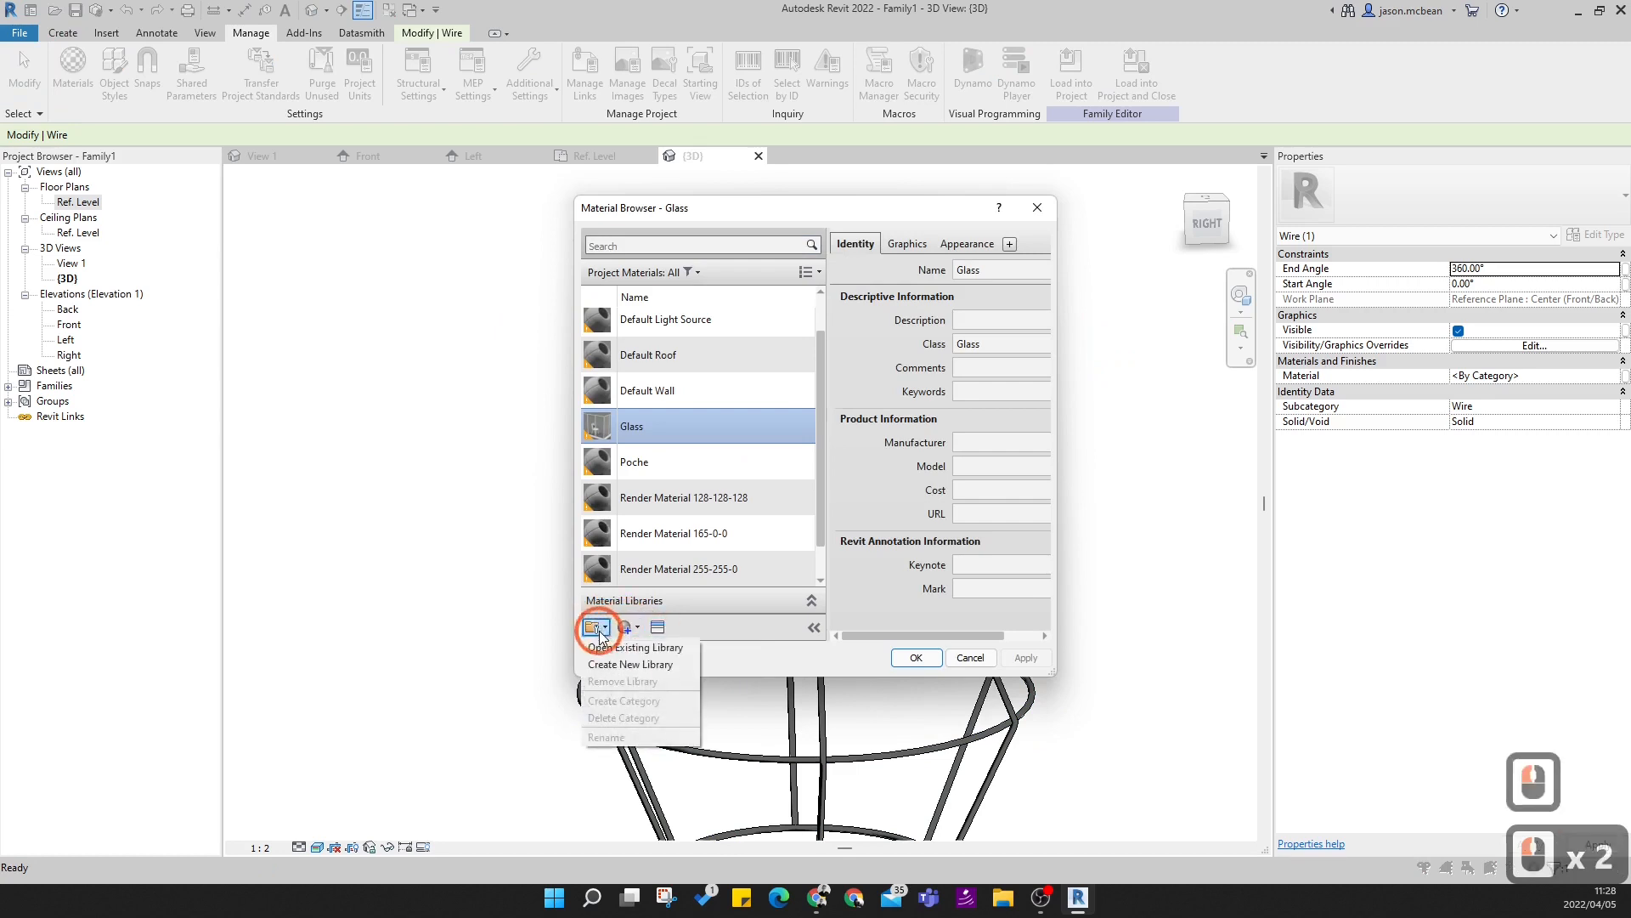
pyautogui.click(629, 648)
pyautogui.click(744, 379)
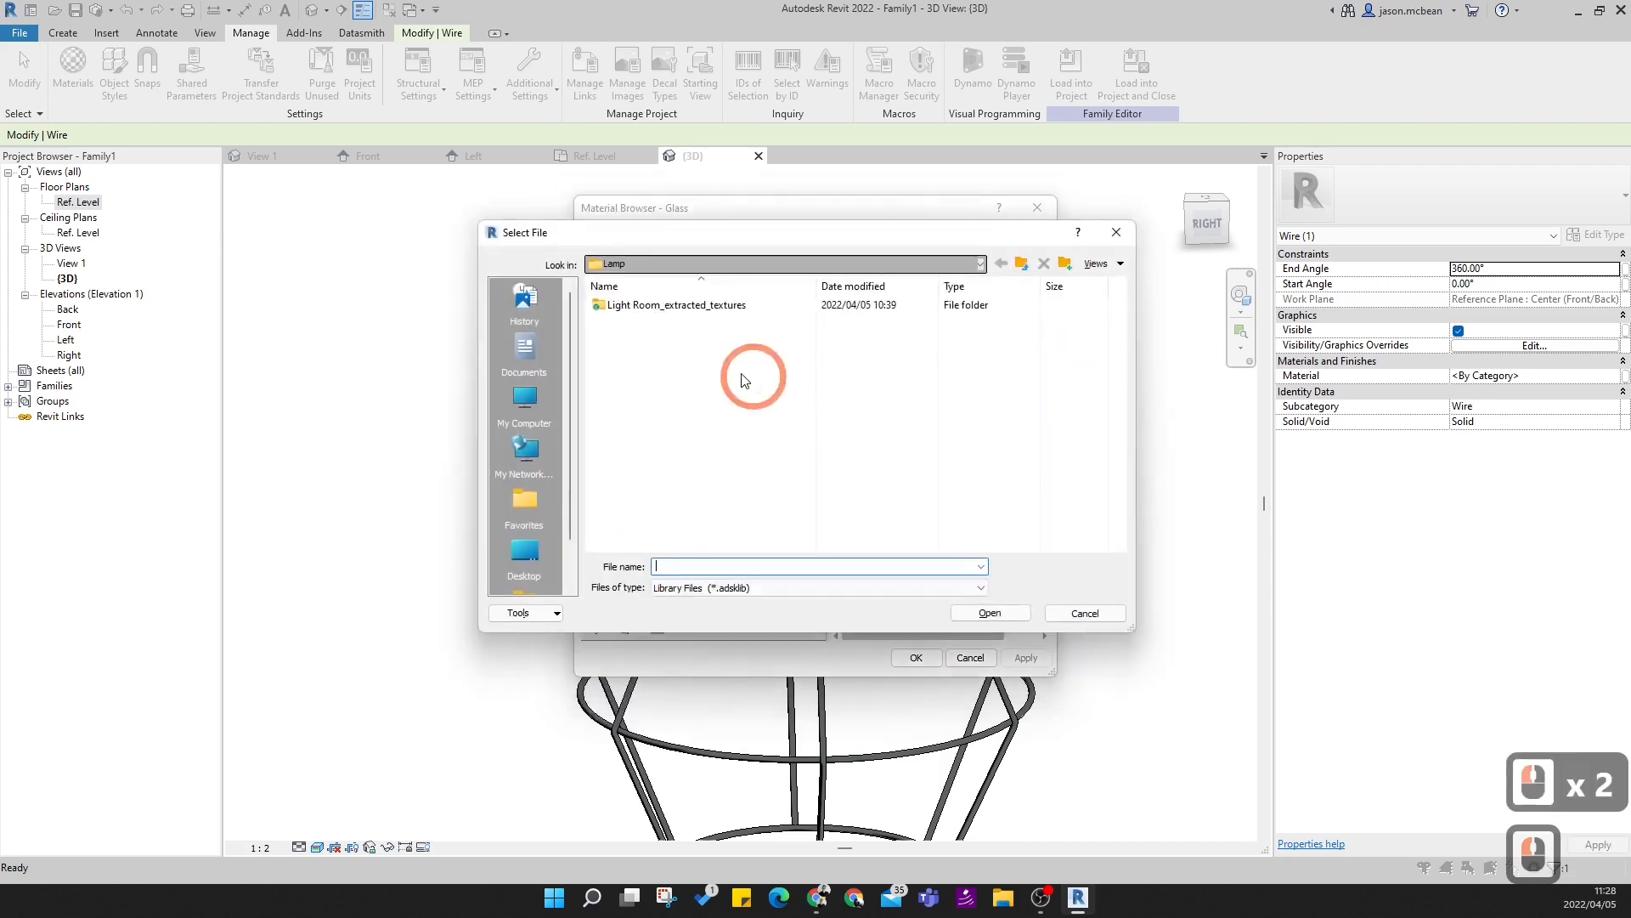
pyautogui.click(1075, 617)
pyautogui.click(594, 628)
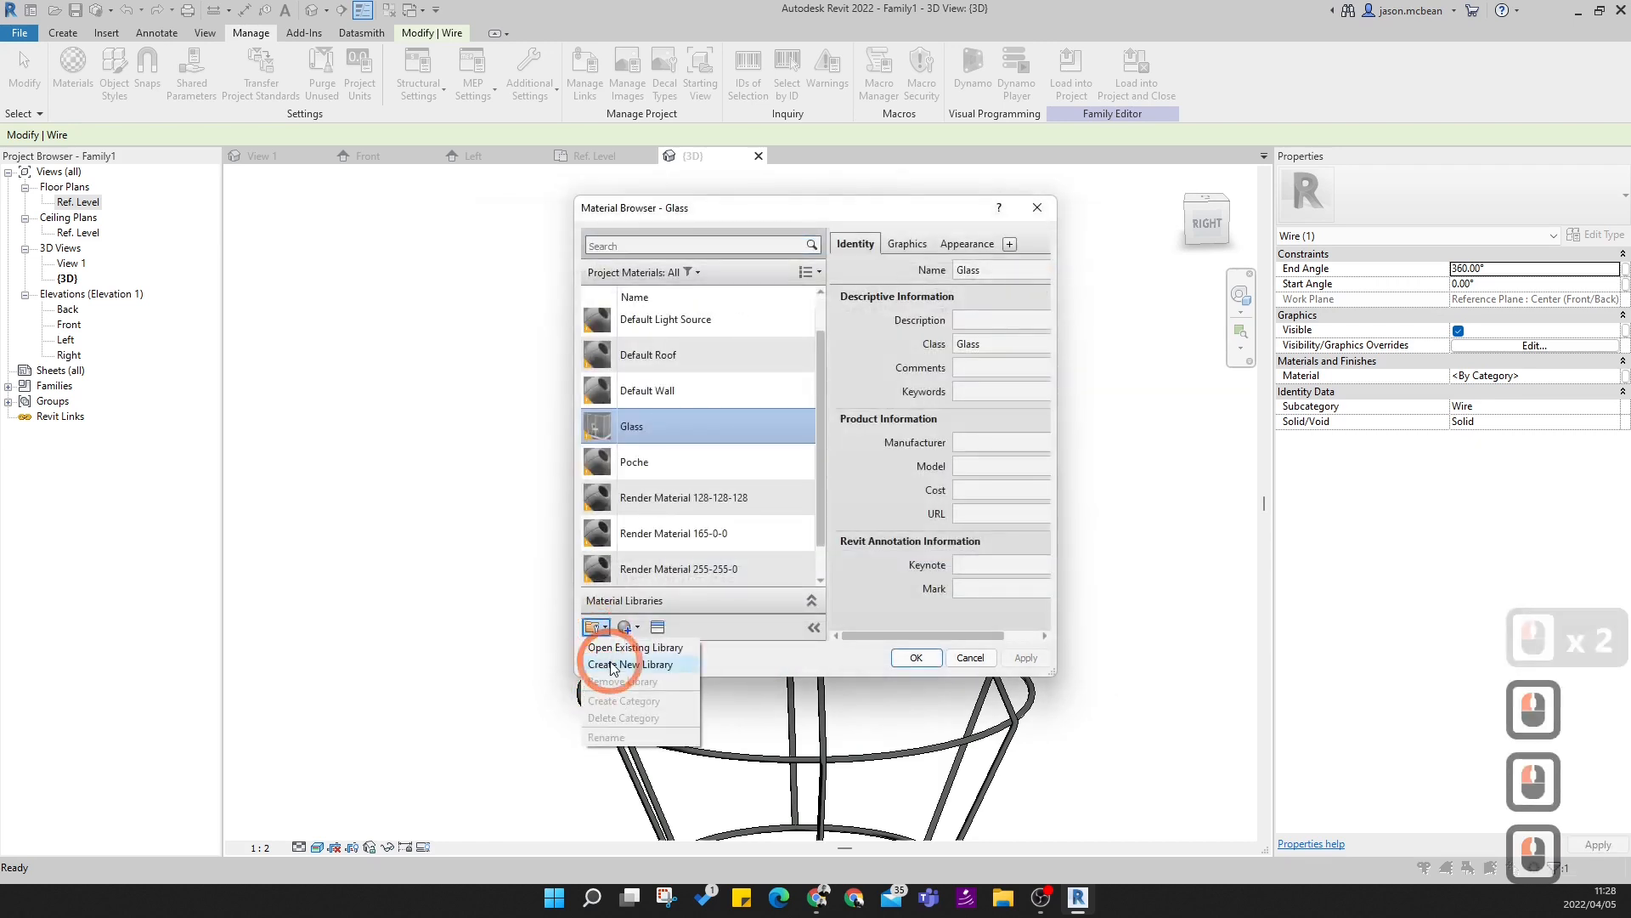
# - Open the Asset Browser, enlarge its window and widen the library tree for full folder names
pyautogui.click(657, 627)
pyautogui.click(655, 627)
pyautogui.click(655, 627)
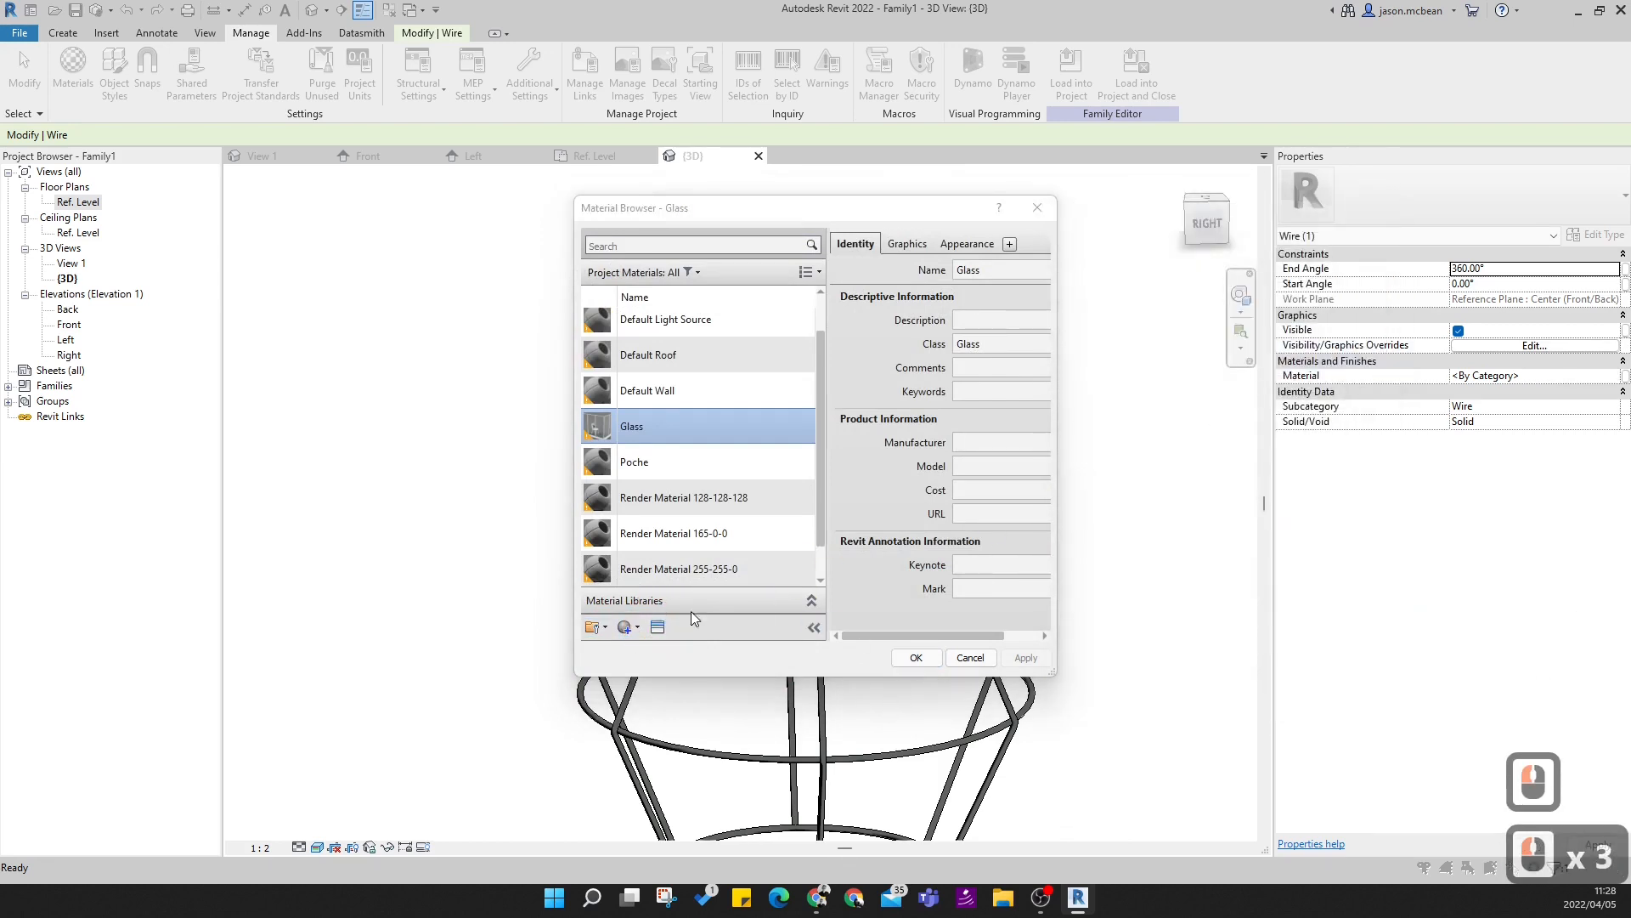
pyautogui.click(659, 629)
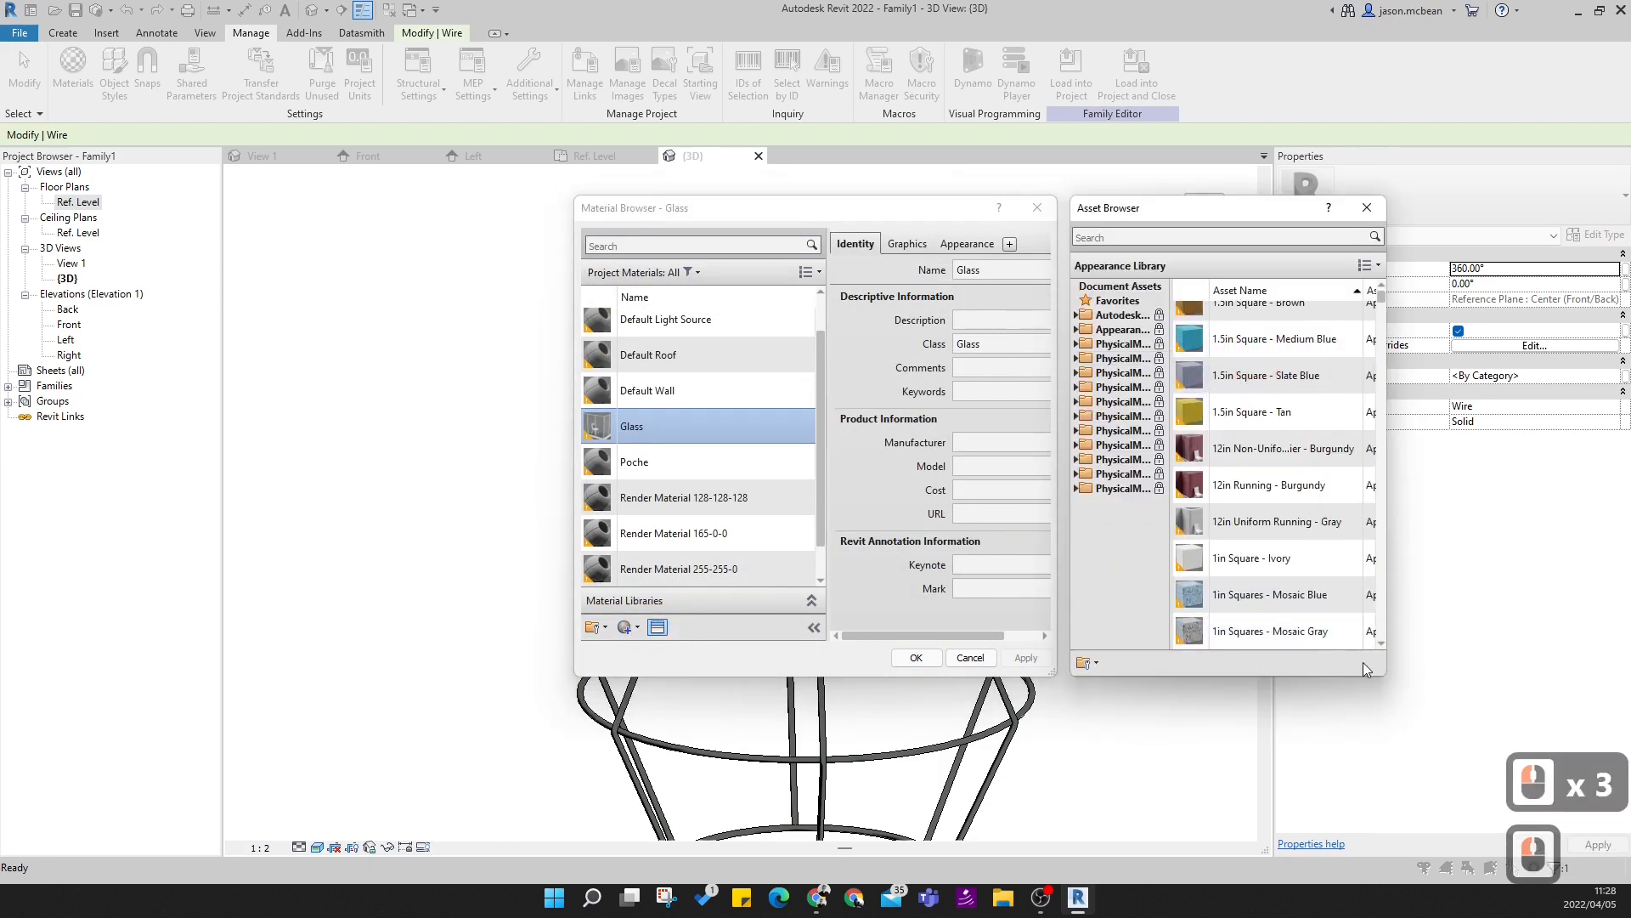
pyautogui.moveTo(1382, 679); pyautogui.dragTo(1605, 745)
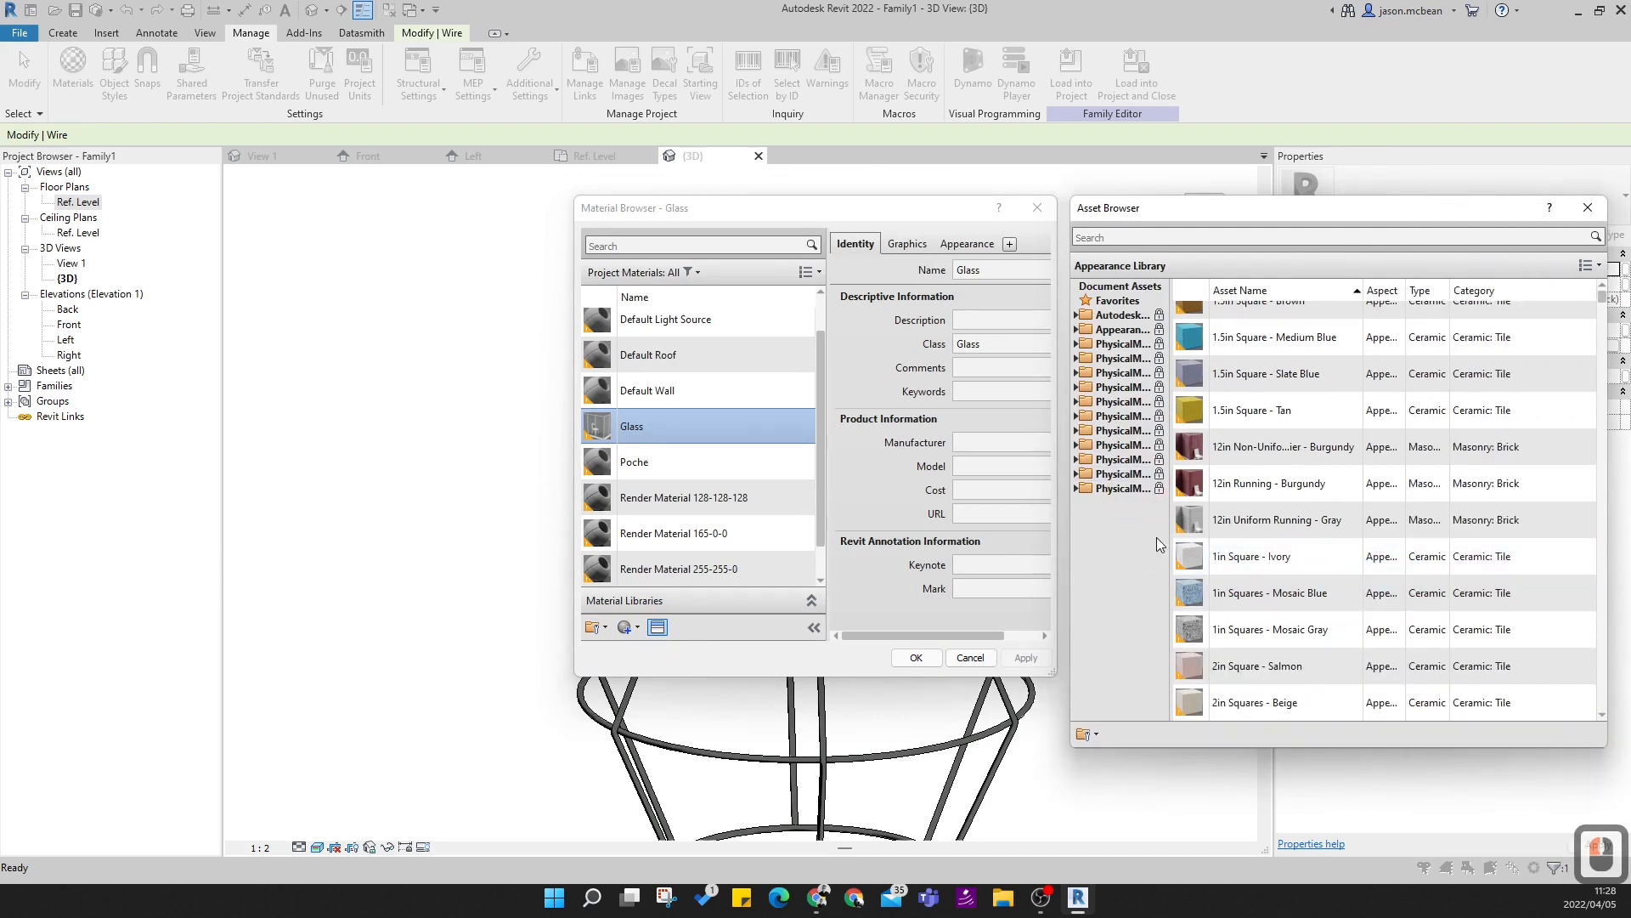
pyautogui.moveTo(1174, 538); pyautogui.dragTo(1410, 537)
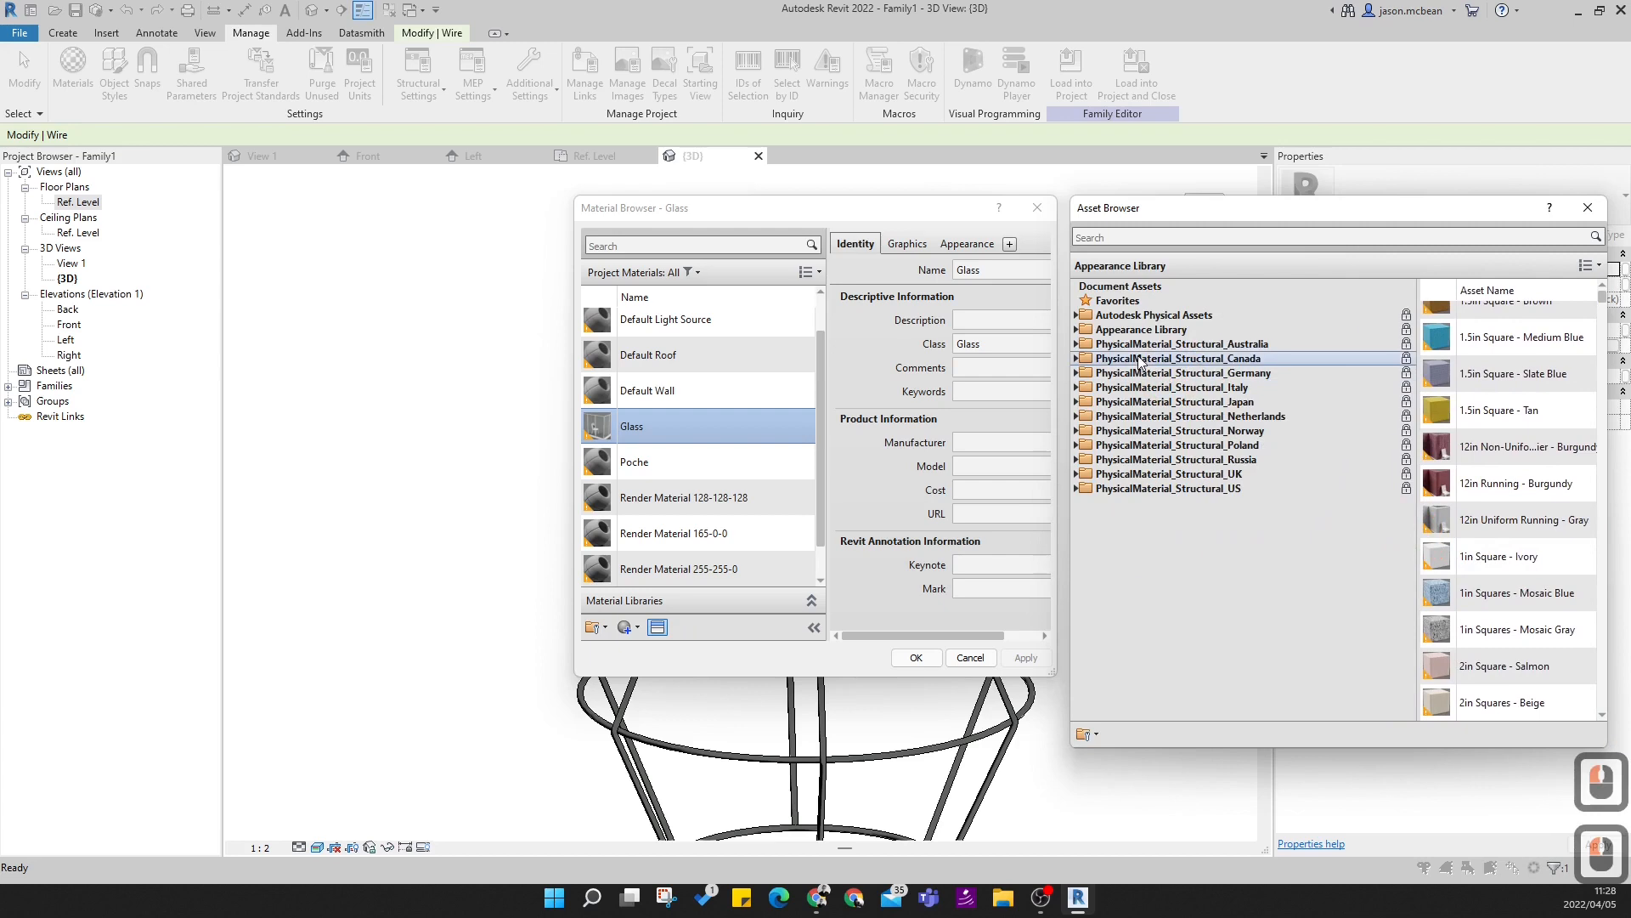
# - Apply the grey Aluminum - Anodized Glossy asset from the Appearance Library's Metal category to the Glass material and duplicate that asset
pyautogui.doubleClick(1139, 332)
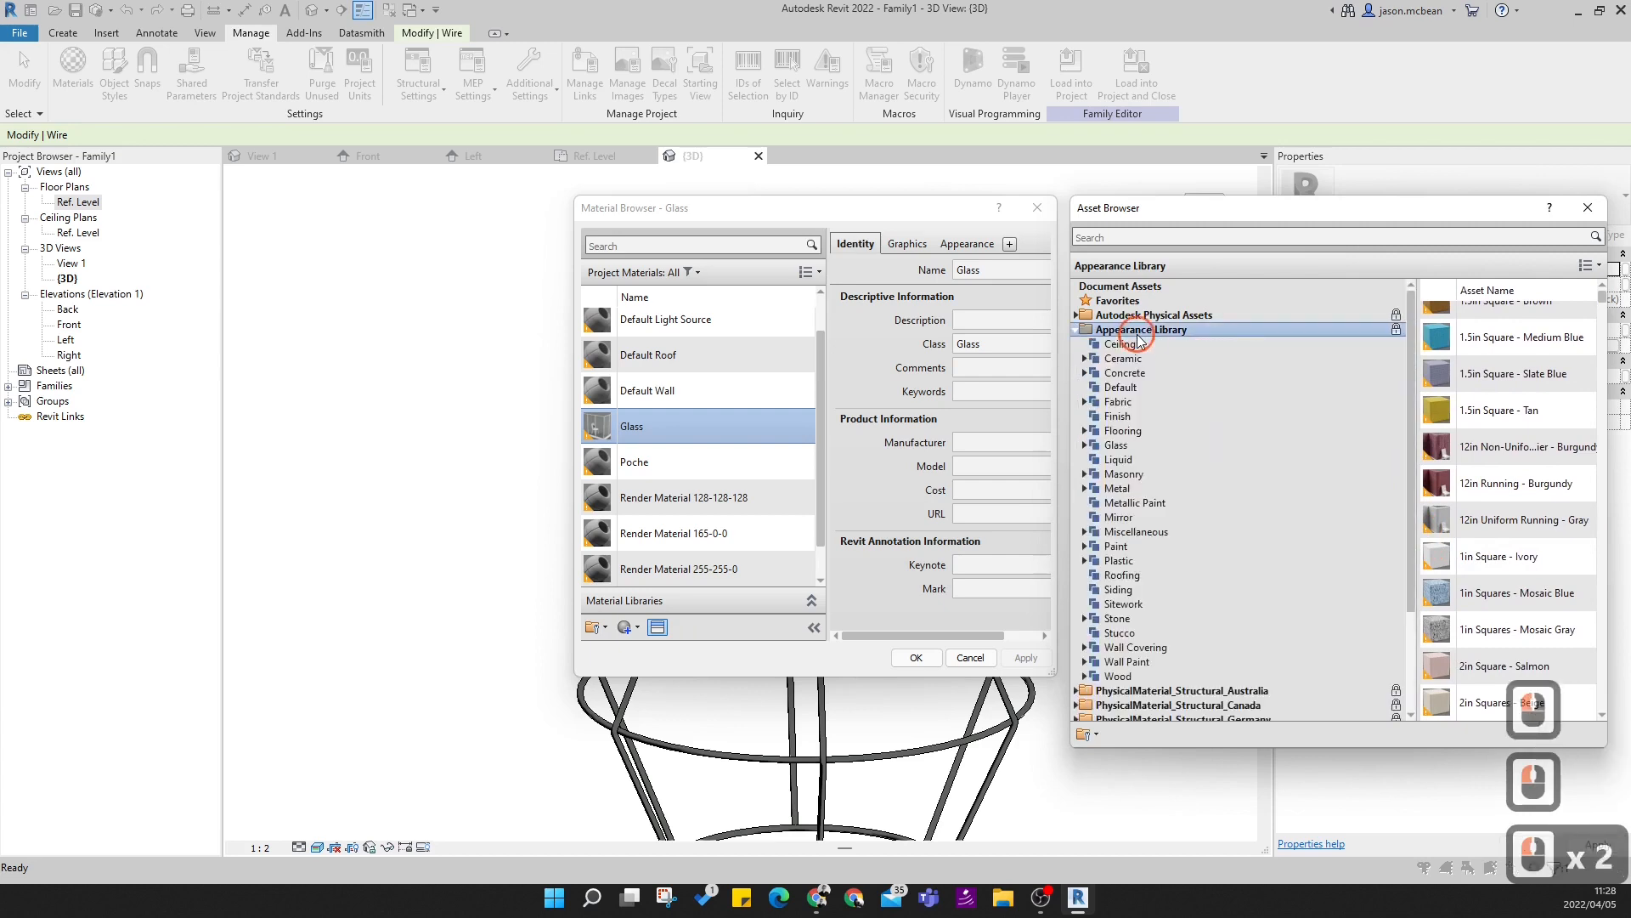
pyautogui.doubleClick(1139, 487)
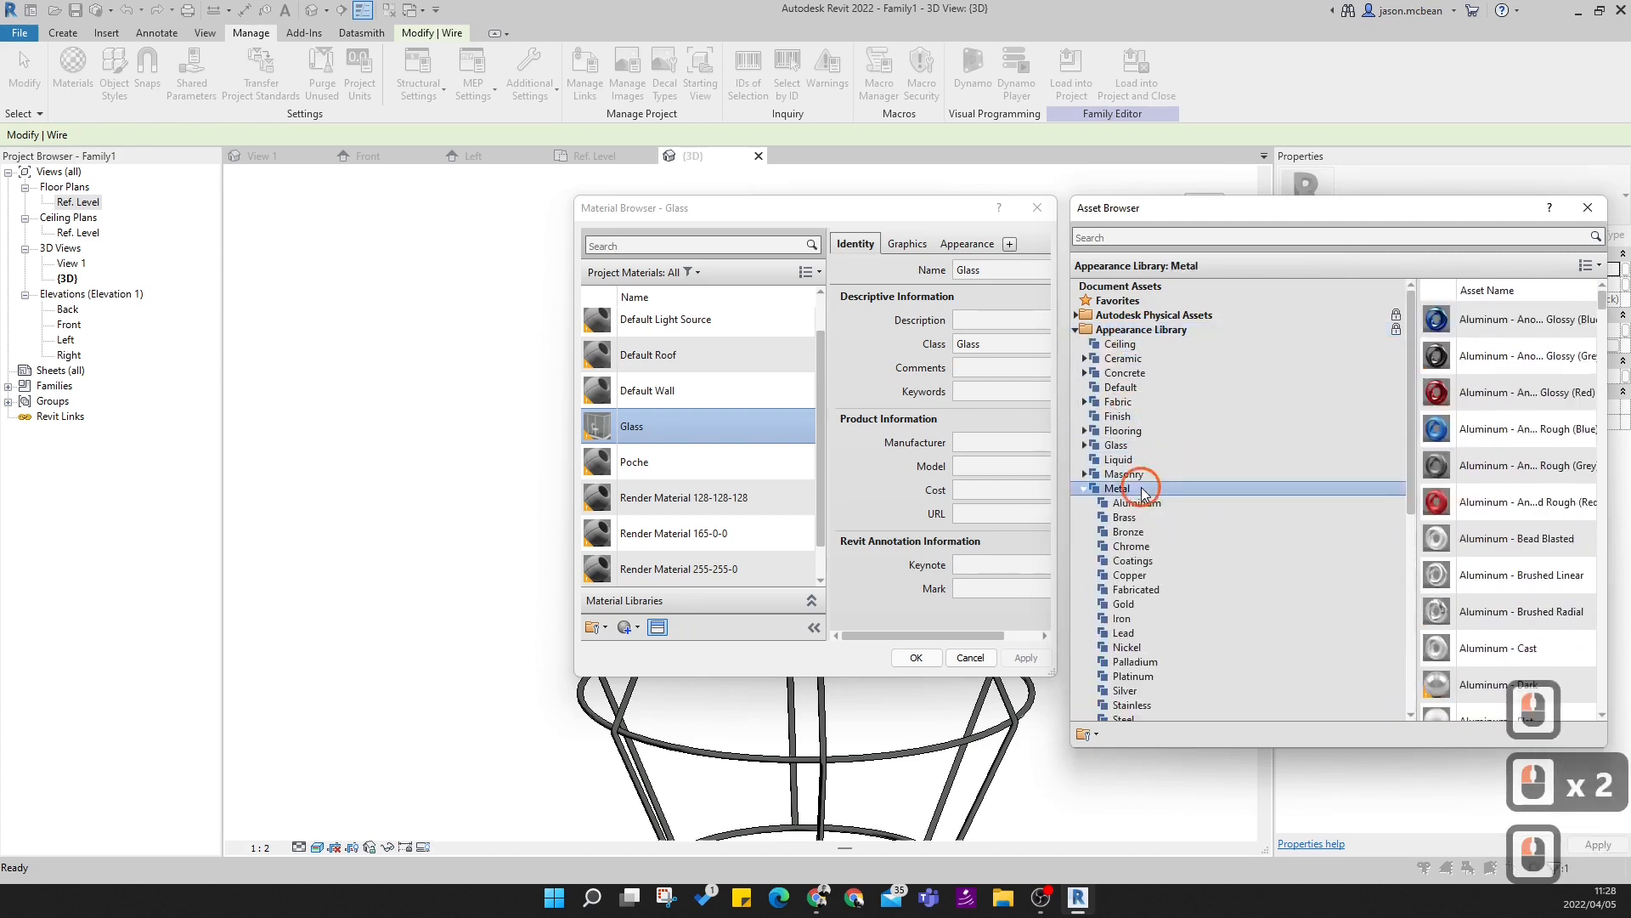
pyautogui.doubleClick(1509, 356)
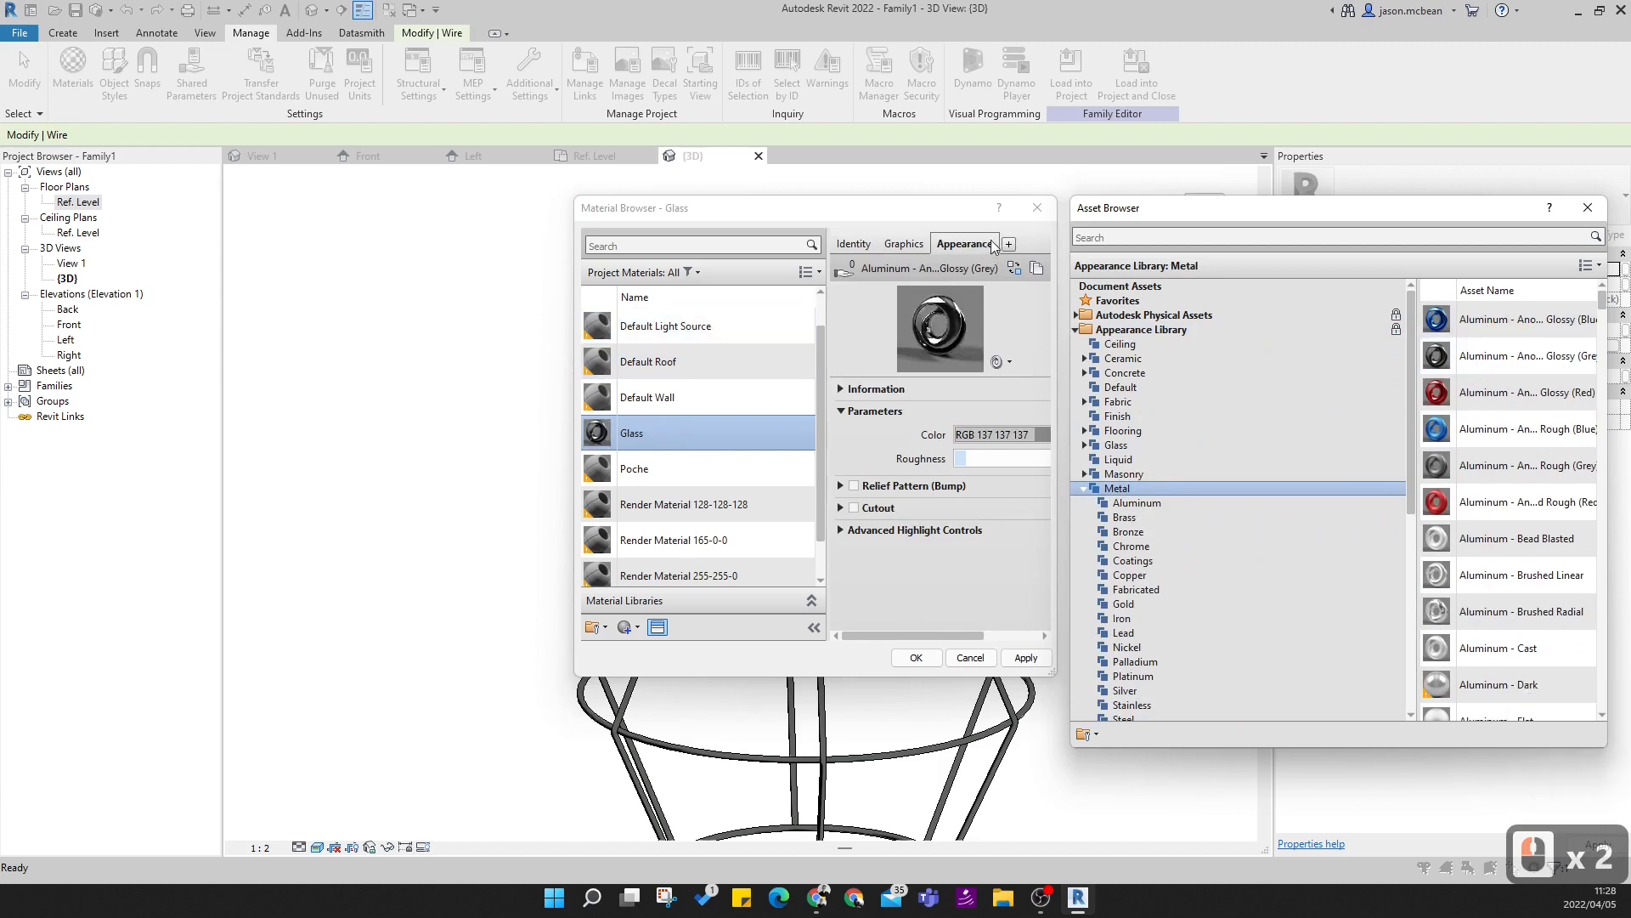
pyautogui.click(1034, 271)
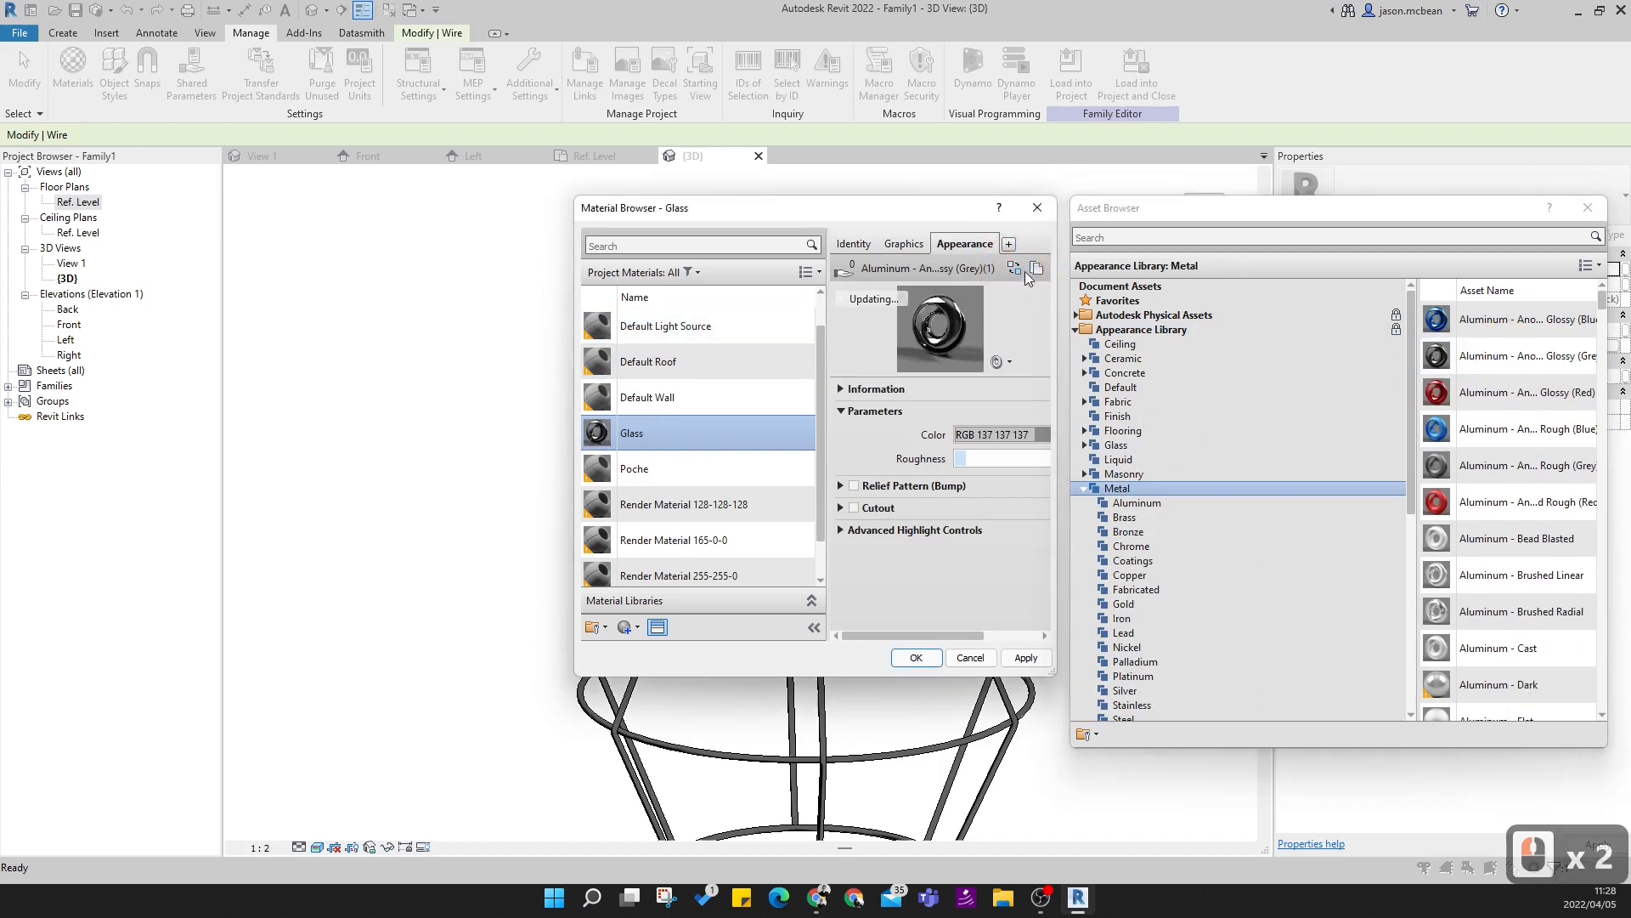
# - Try to undo the appearance change on the Glass material and close the Asset Browser
pyautogui.rightClick(989, 246)
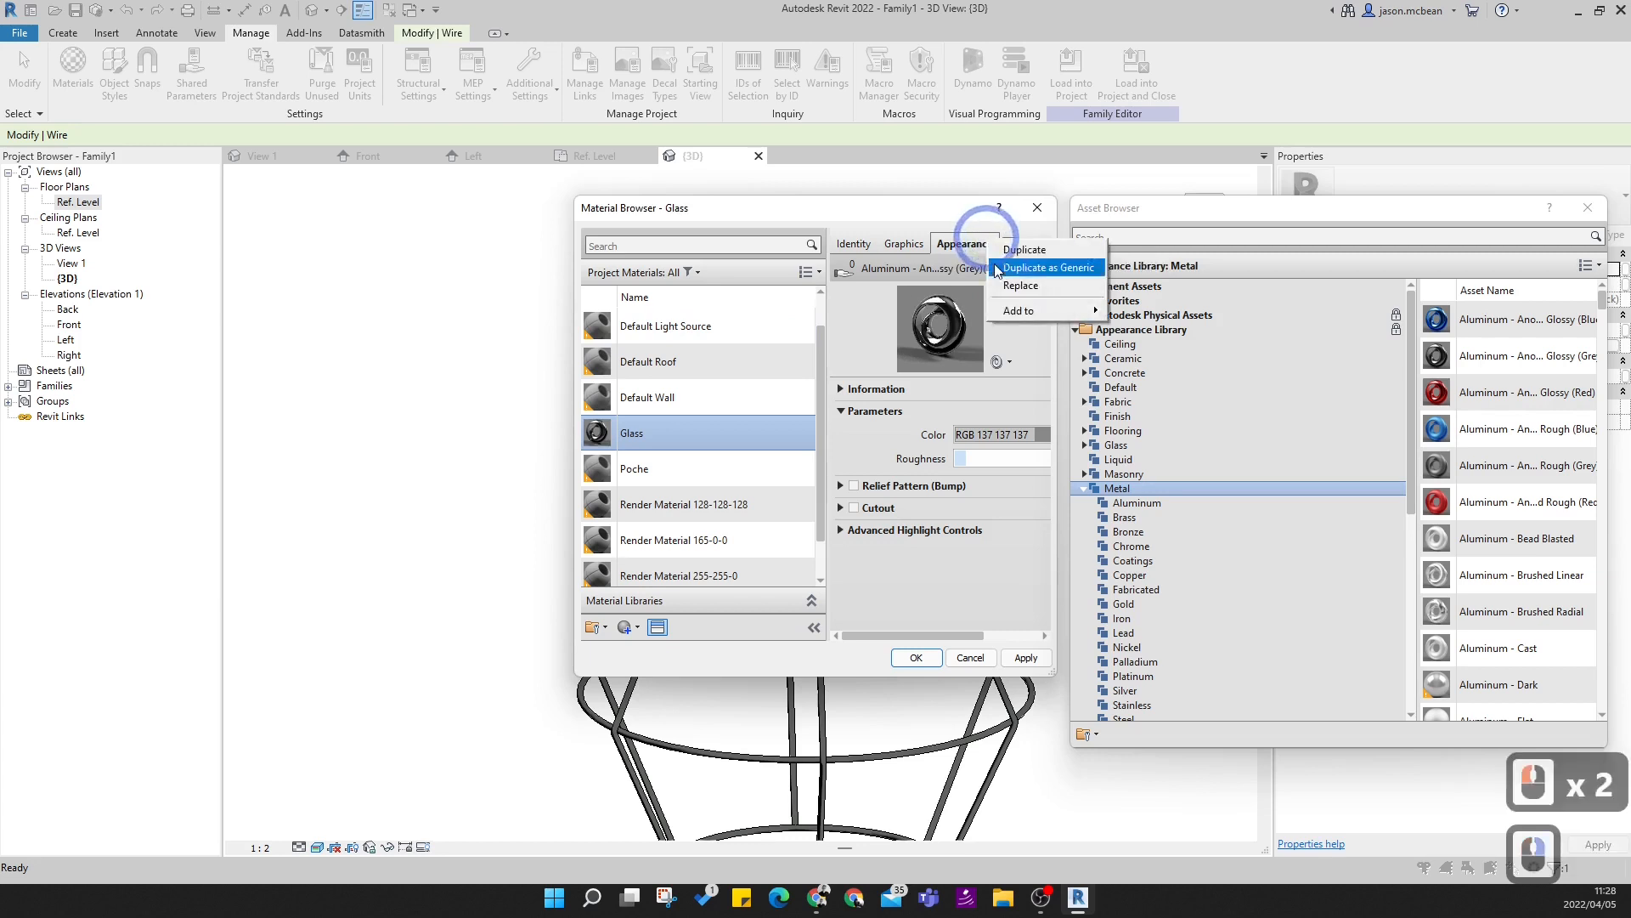
pyautogui.click(941, 333)
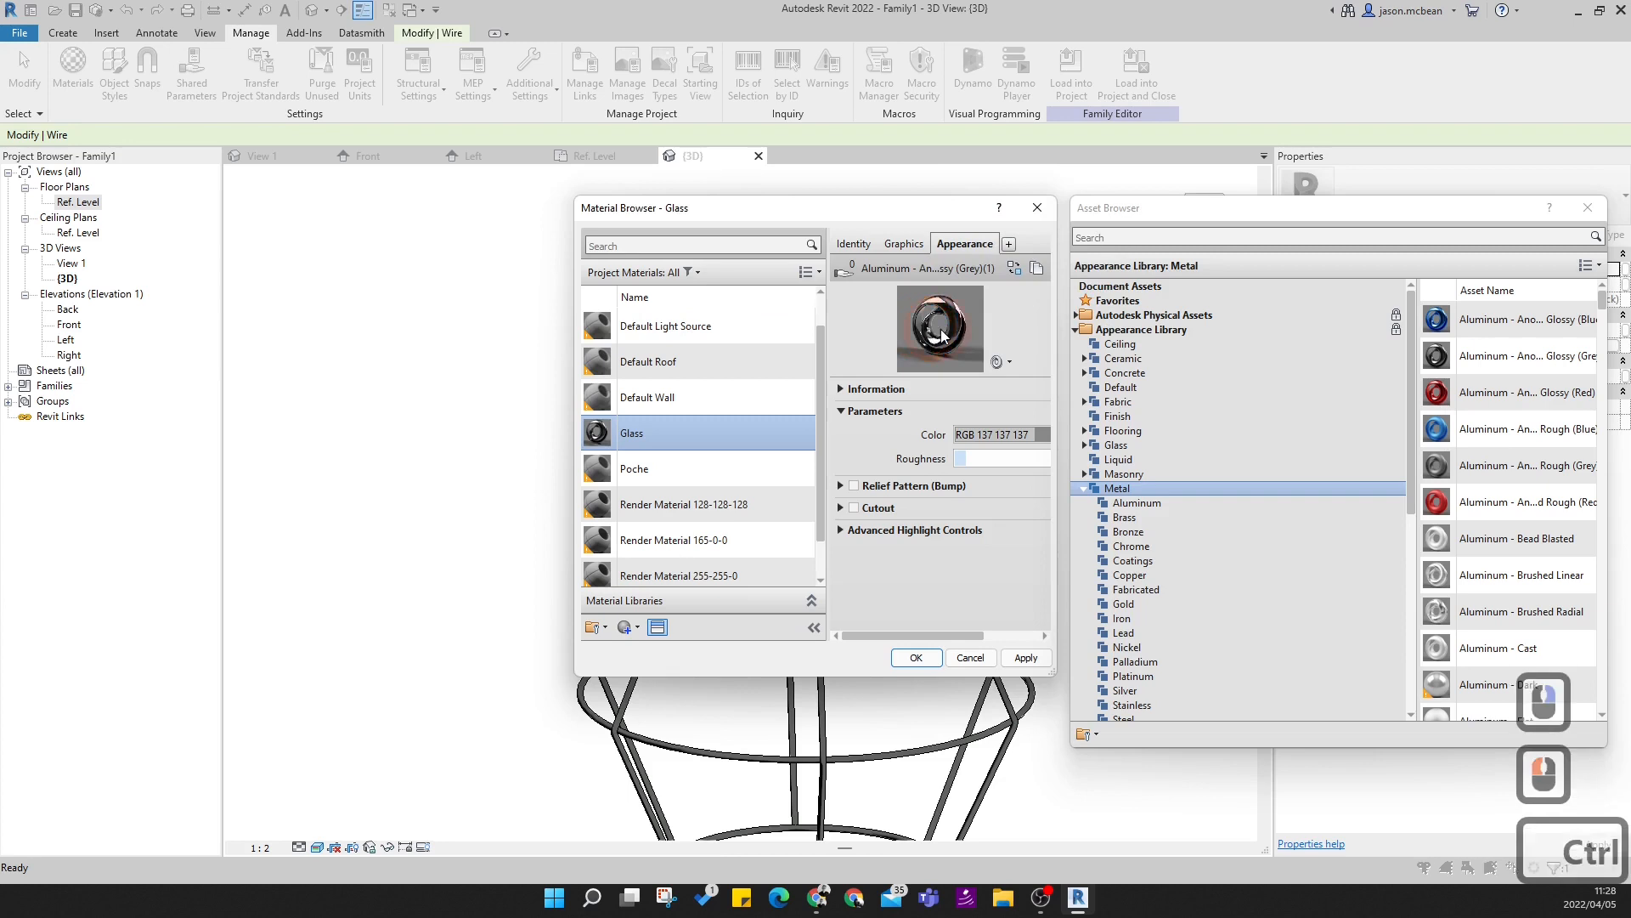
pyautogui.hotkey('ctrl', 'z')
pyautogui.click(1588, 209)
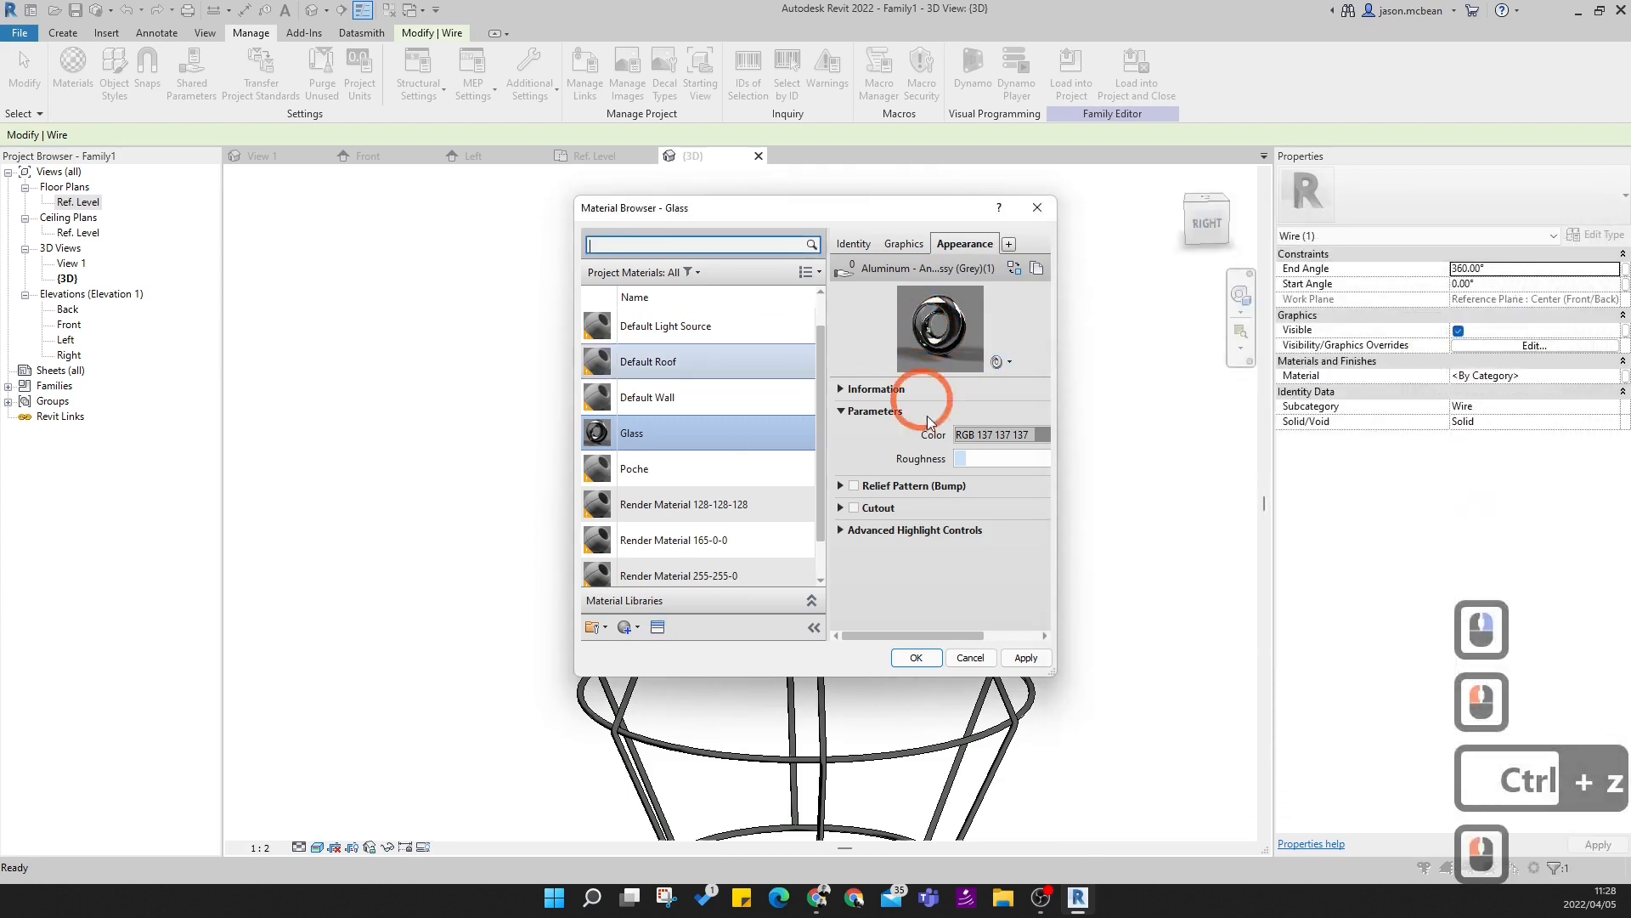
pyautogui.hotkey('ctrl', 'z')
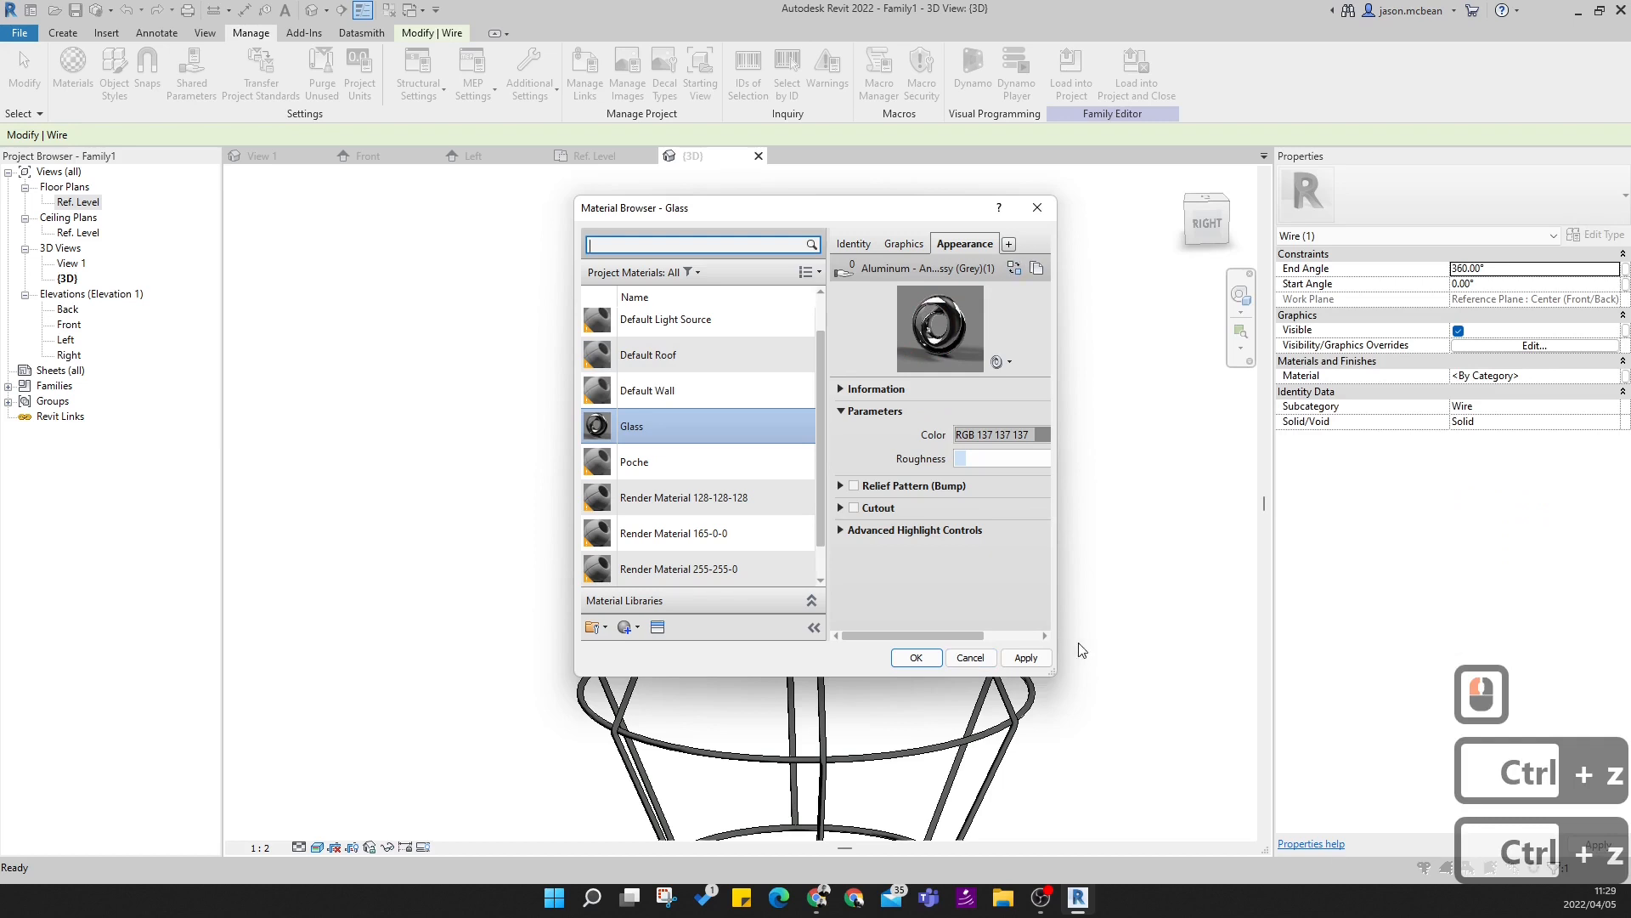
# - Filter the project materials by the Miscellaneous class, followed by the System class
pyautogui.click(693, 273)
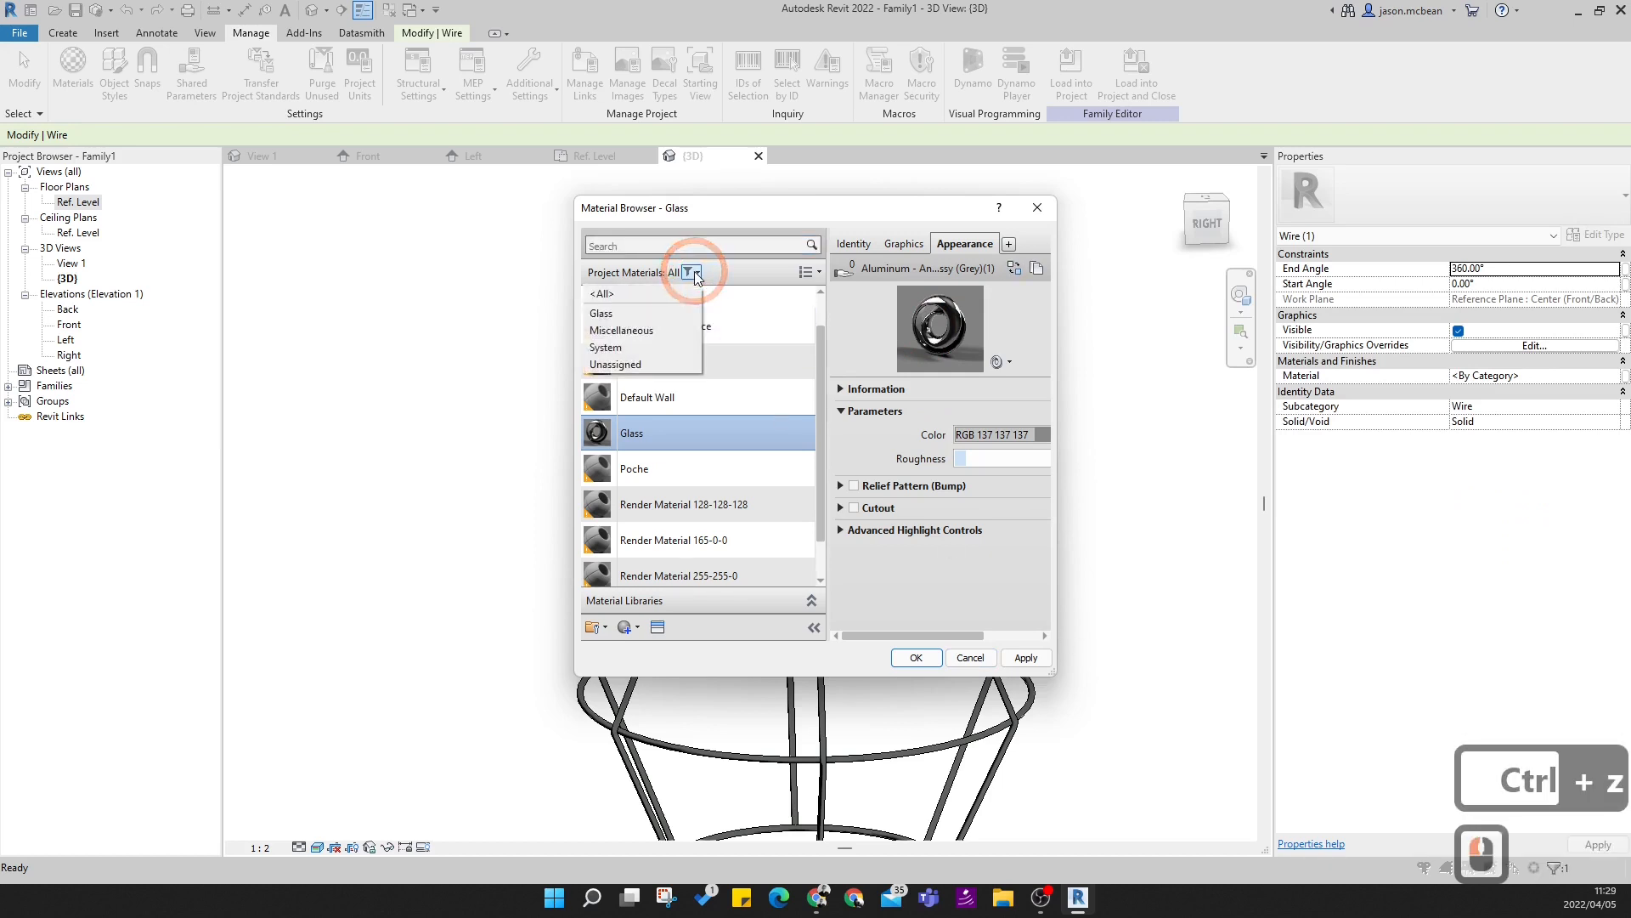
pyautogui.click(646, 331)
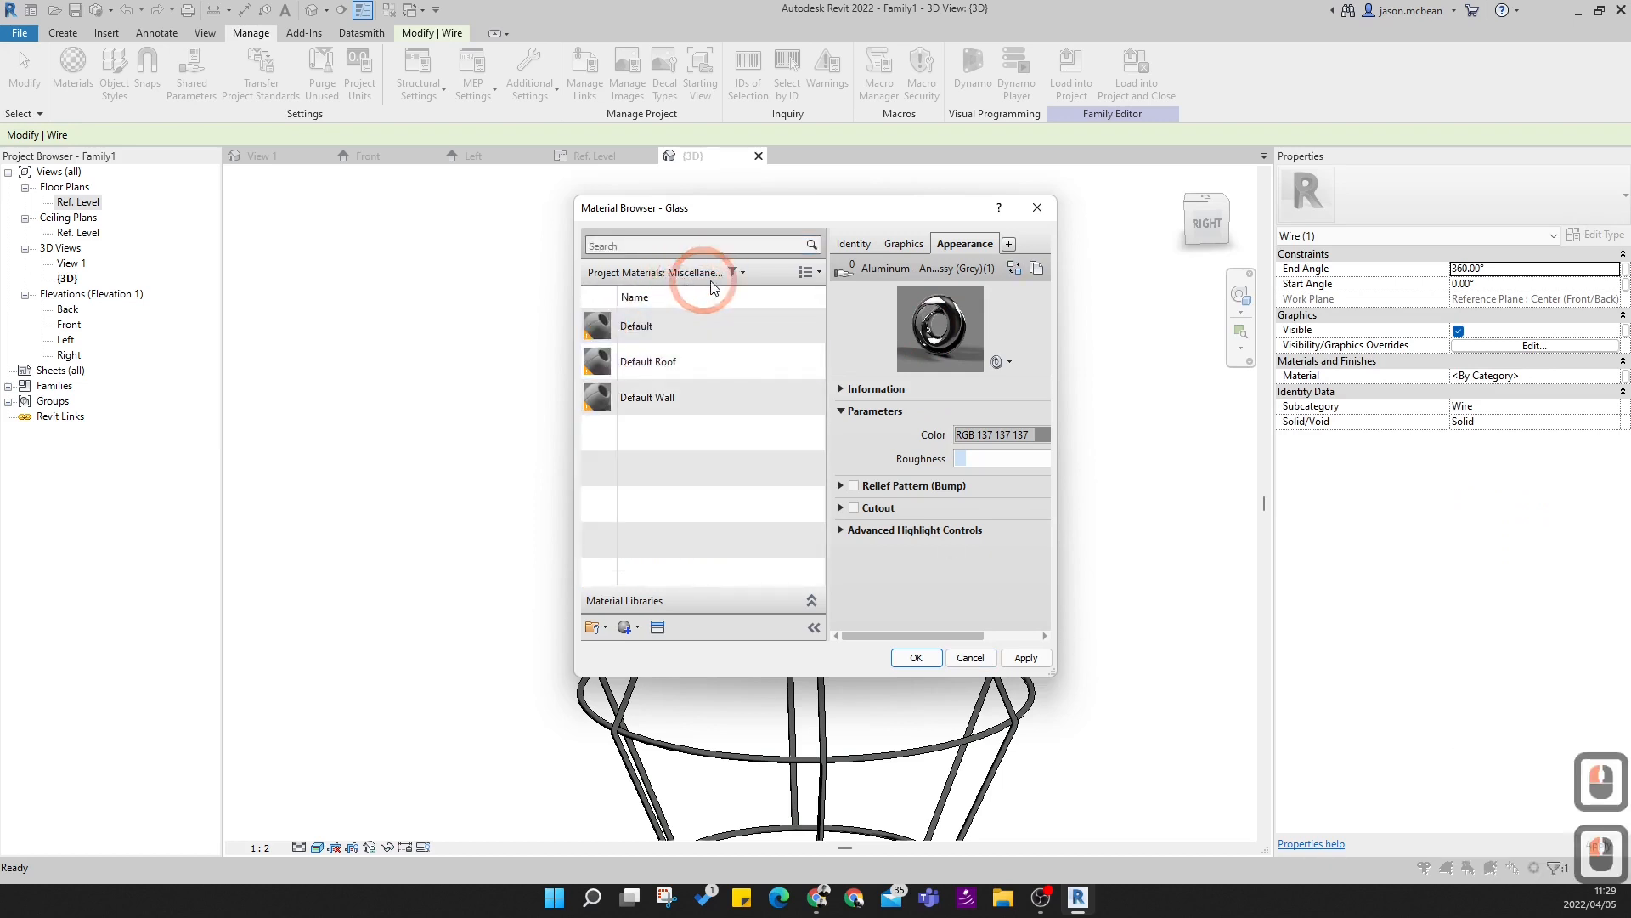
pyautogui.click(651, 348)
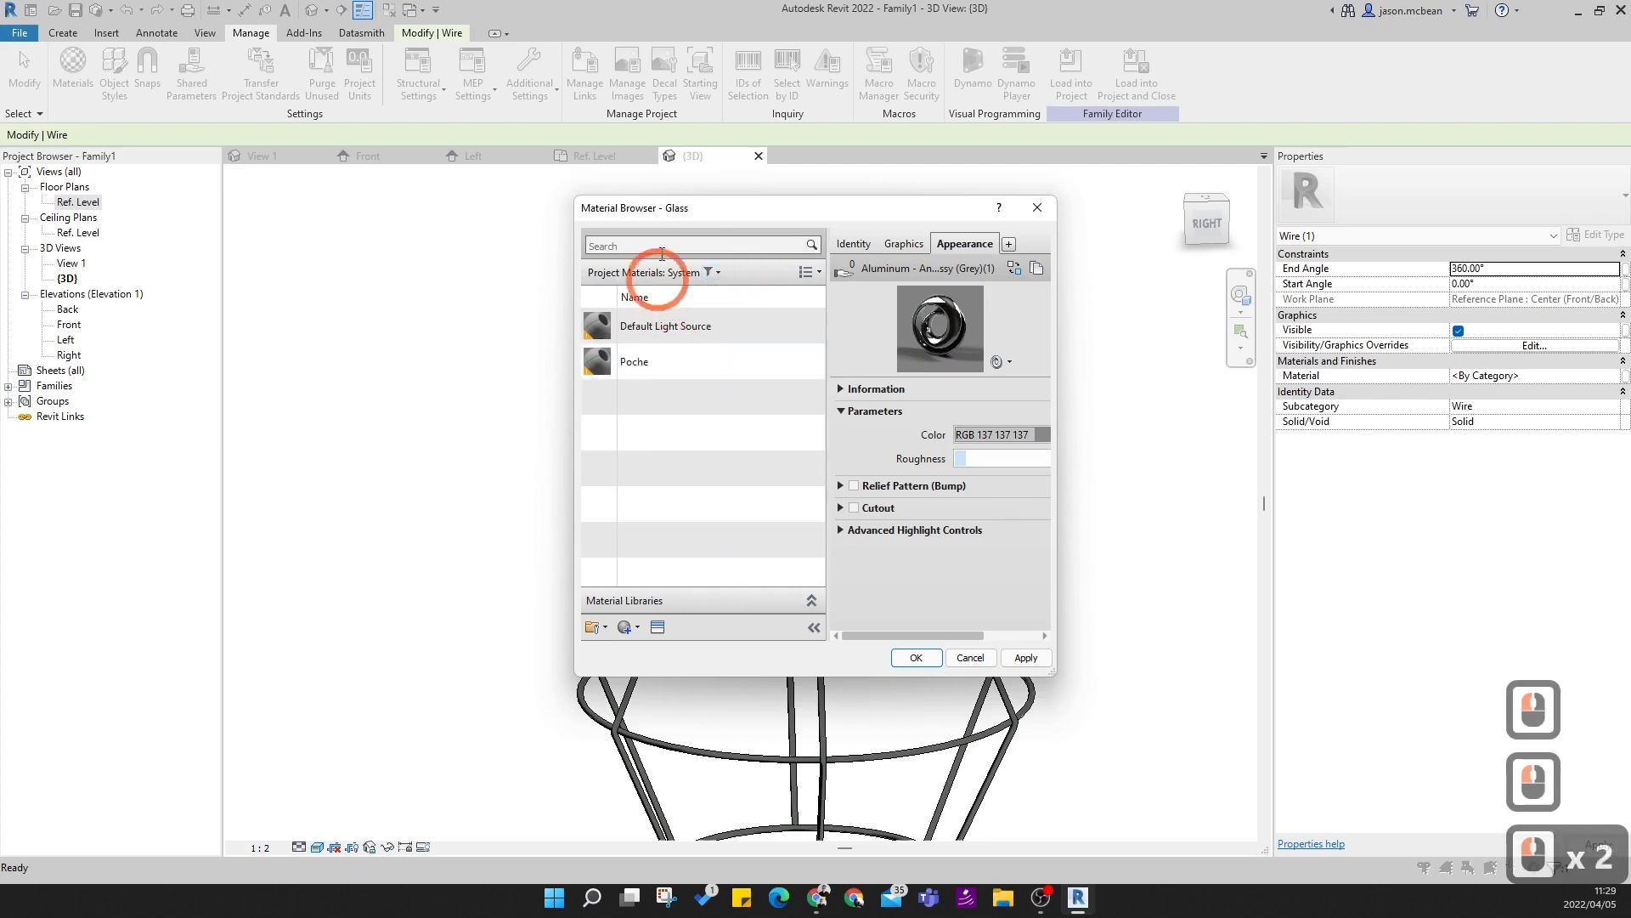
# - Enlarge the Material Browser, expand its material libraries area and open the AEC Materials library
pyautogui.moveTo(1051, 679); pyautogui.dragTo(1470, 780)
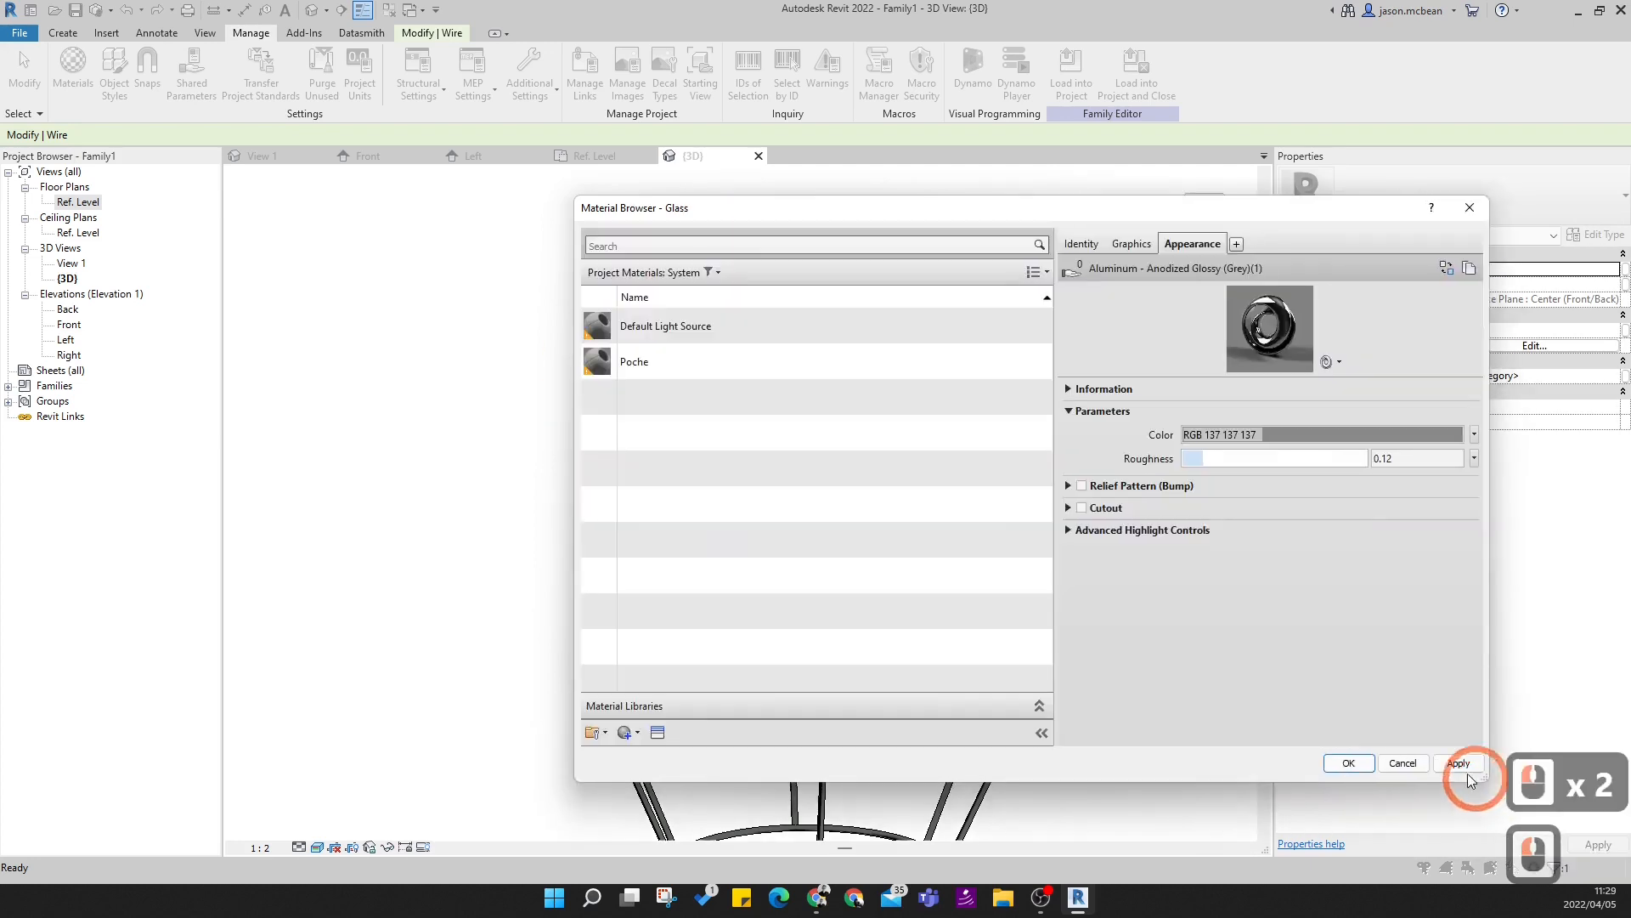
pyautogui.click(1038, 706)
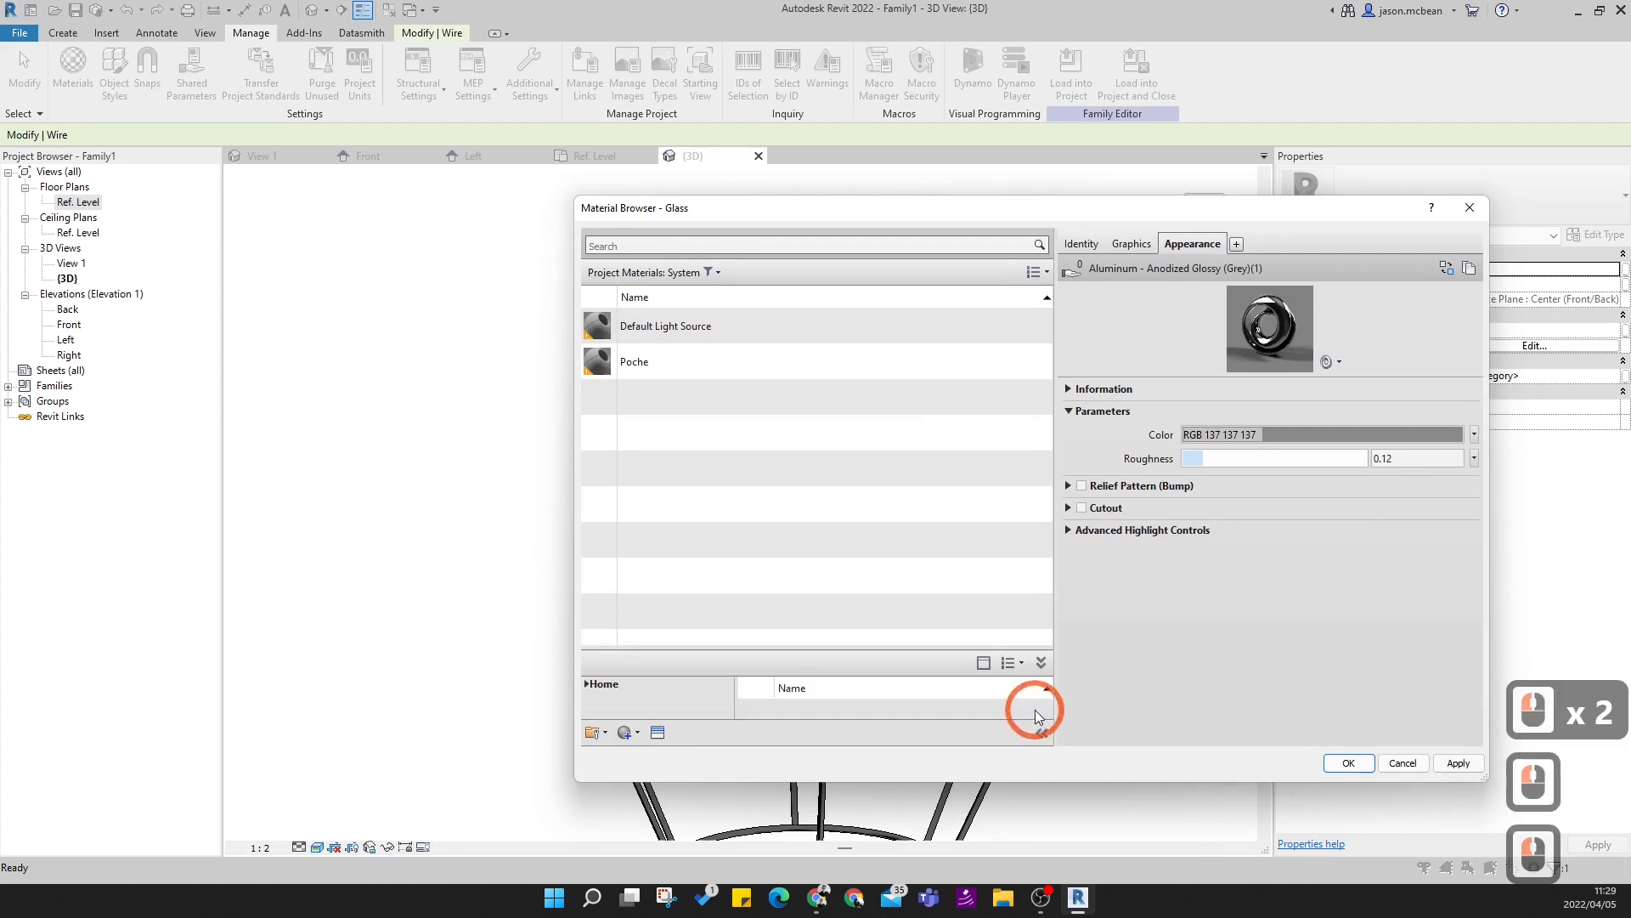
pyautogui.click(602, 686)
pyautogui.scroll(-15, 866, 705)
pyautogui.scroll(6, 837, 701)
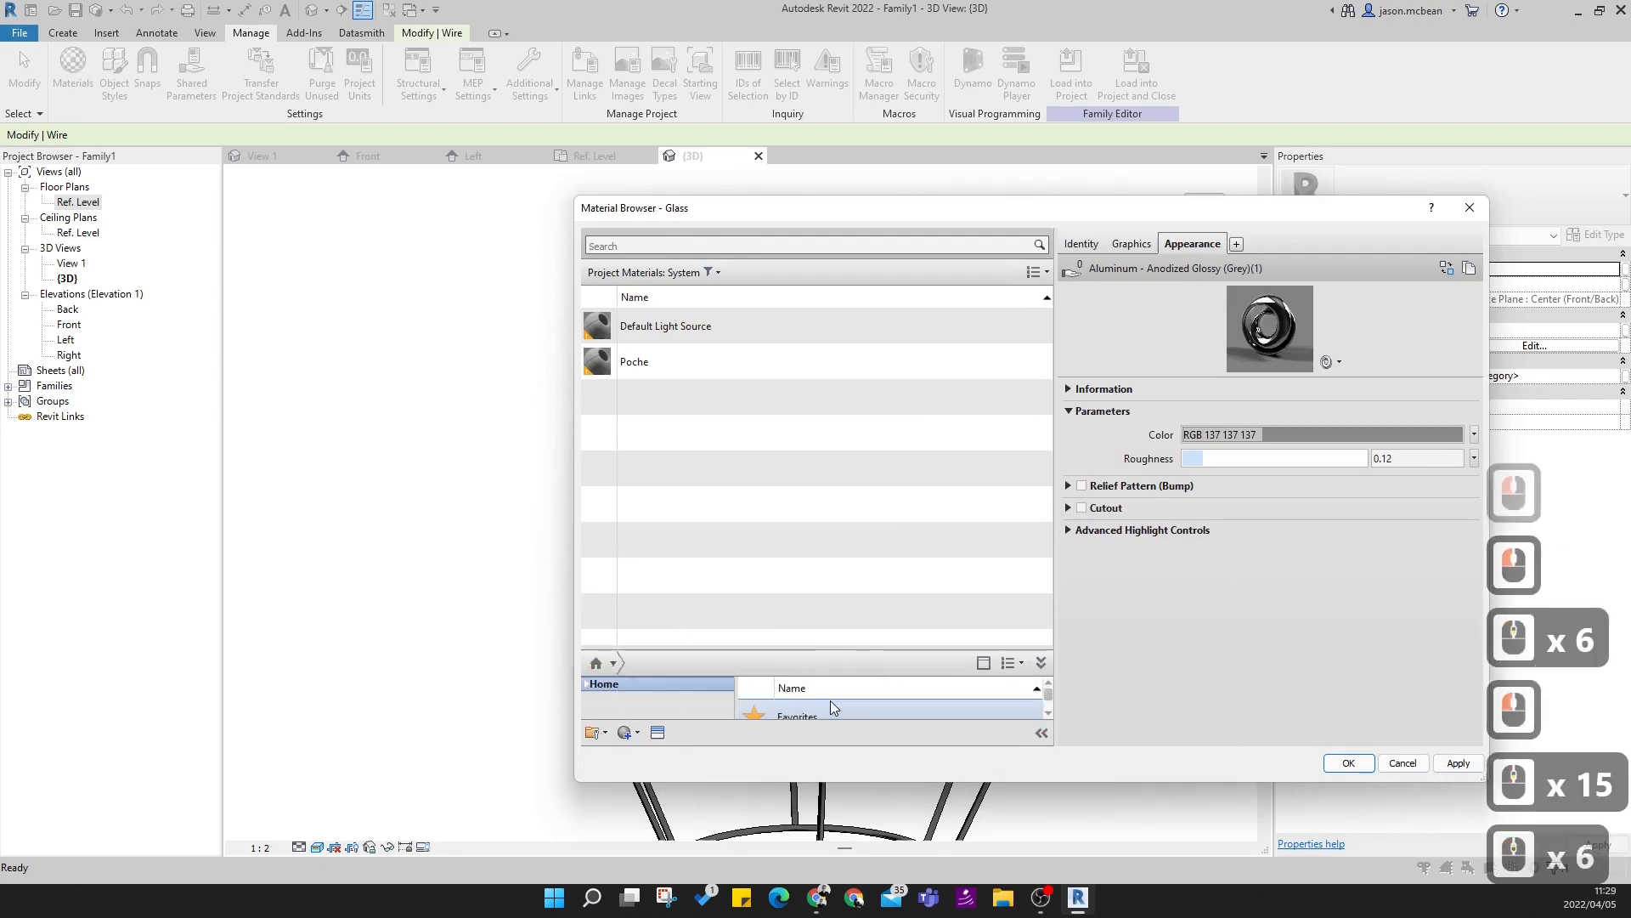
pyautogui.scroll(-3, 833, 708)
pyautogui.moveTo(738, 648); pyautogui.dragTo(754, 474)
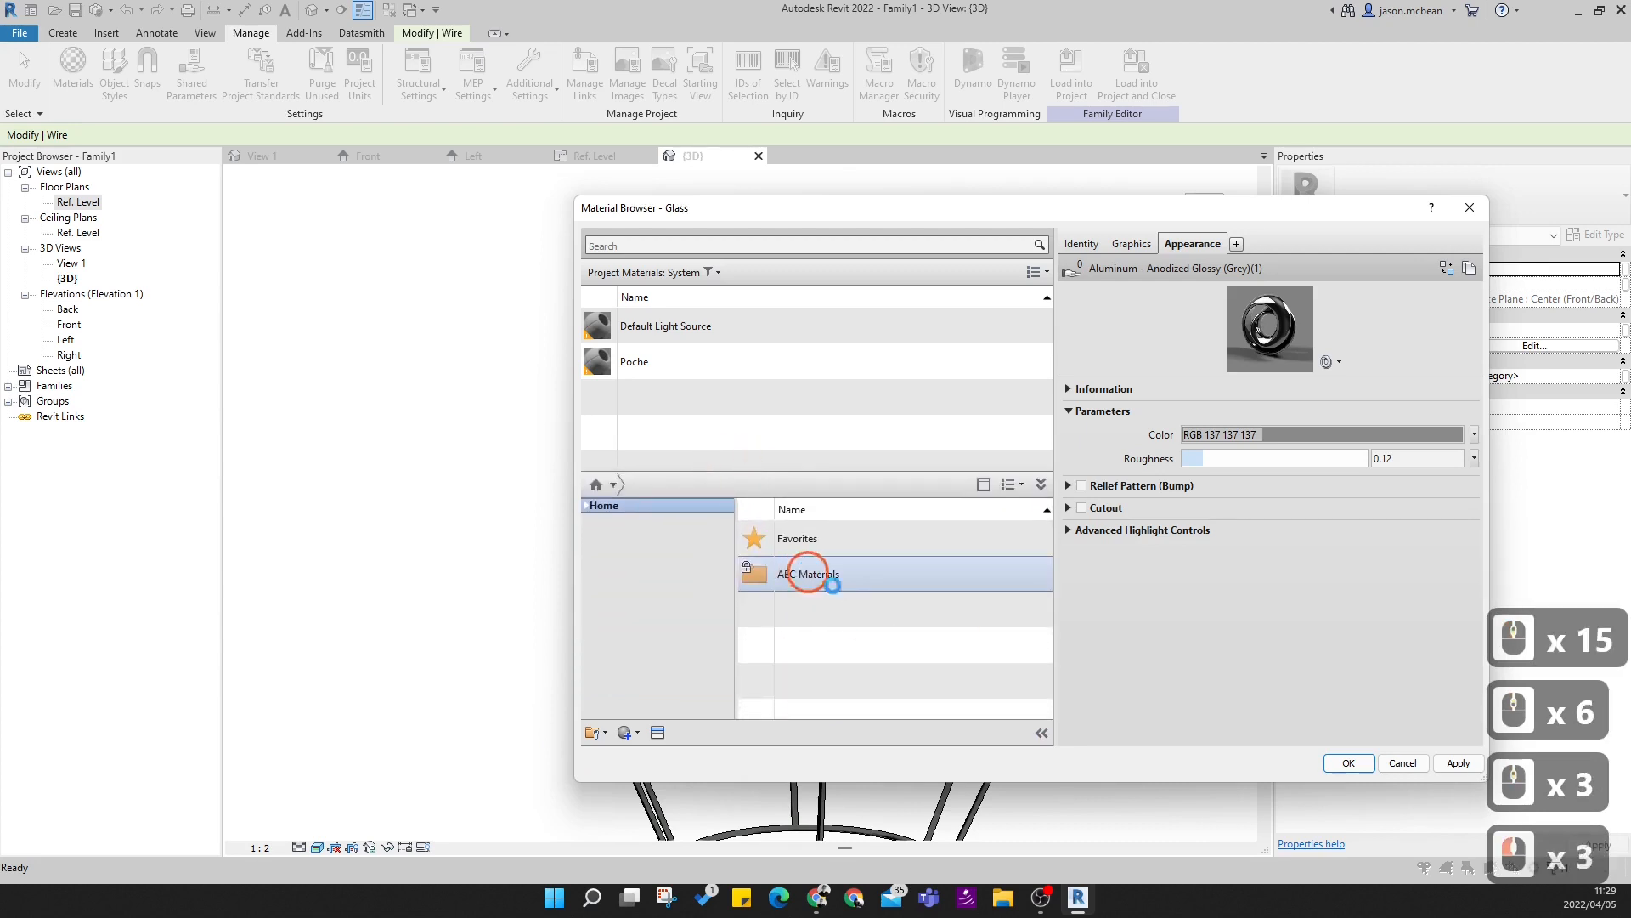
pyautogui.doubleClick(831, 584)
# - Add Aluminum, Anodized Silver from the AEC Materials library to the project and list all project materials
pyautogui.scroll(-20, 892, 639)
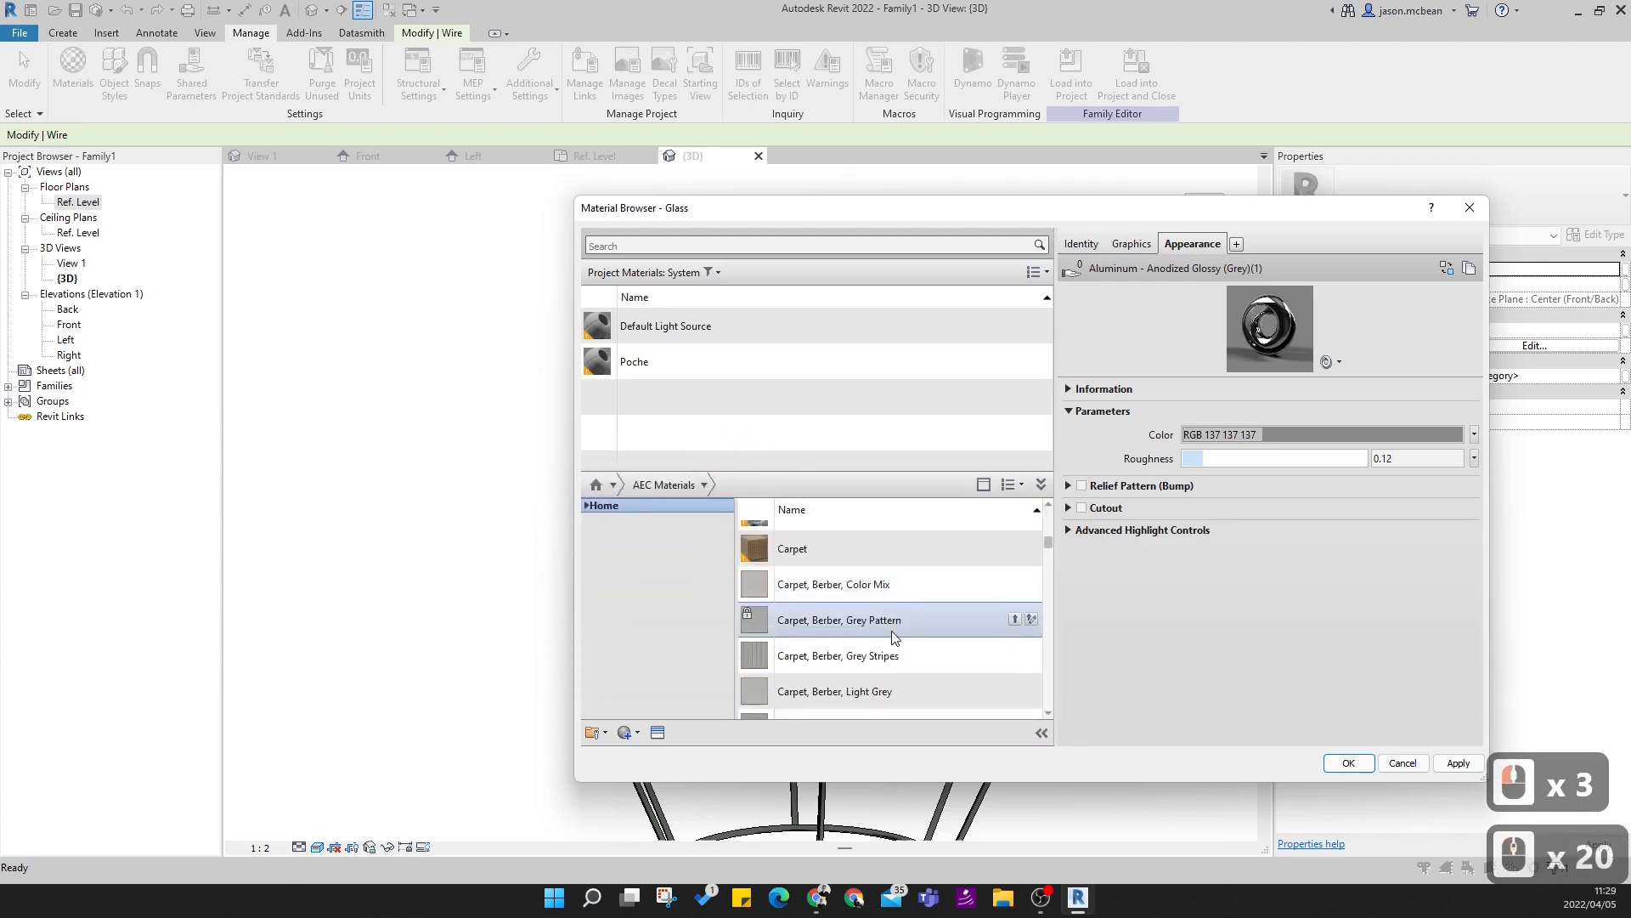
pyautogui.scroll(-20, 892, 639)
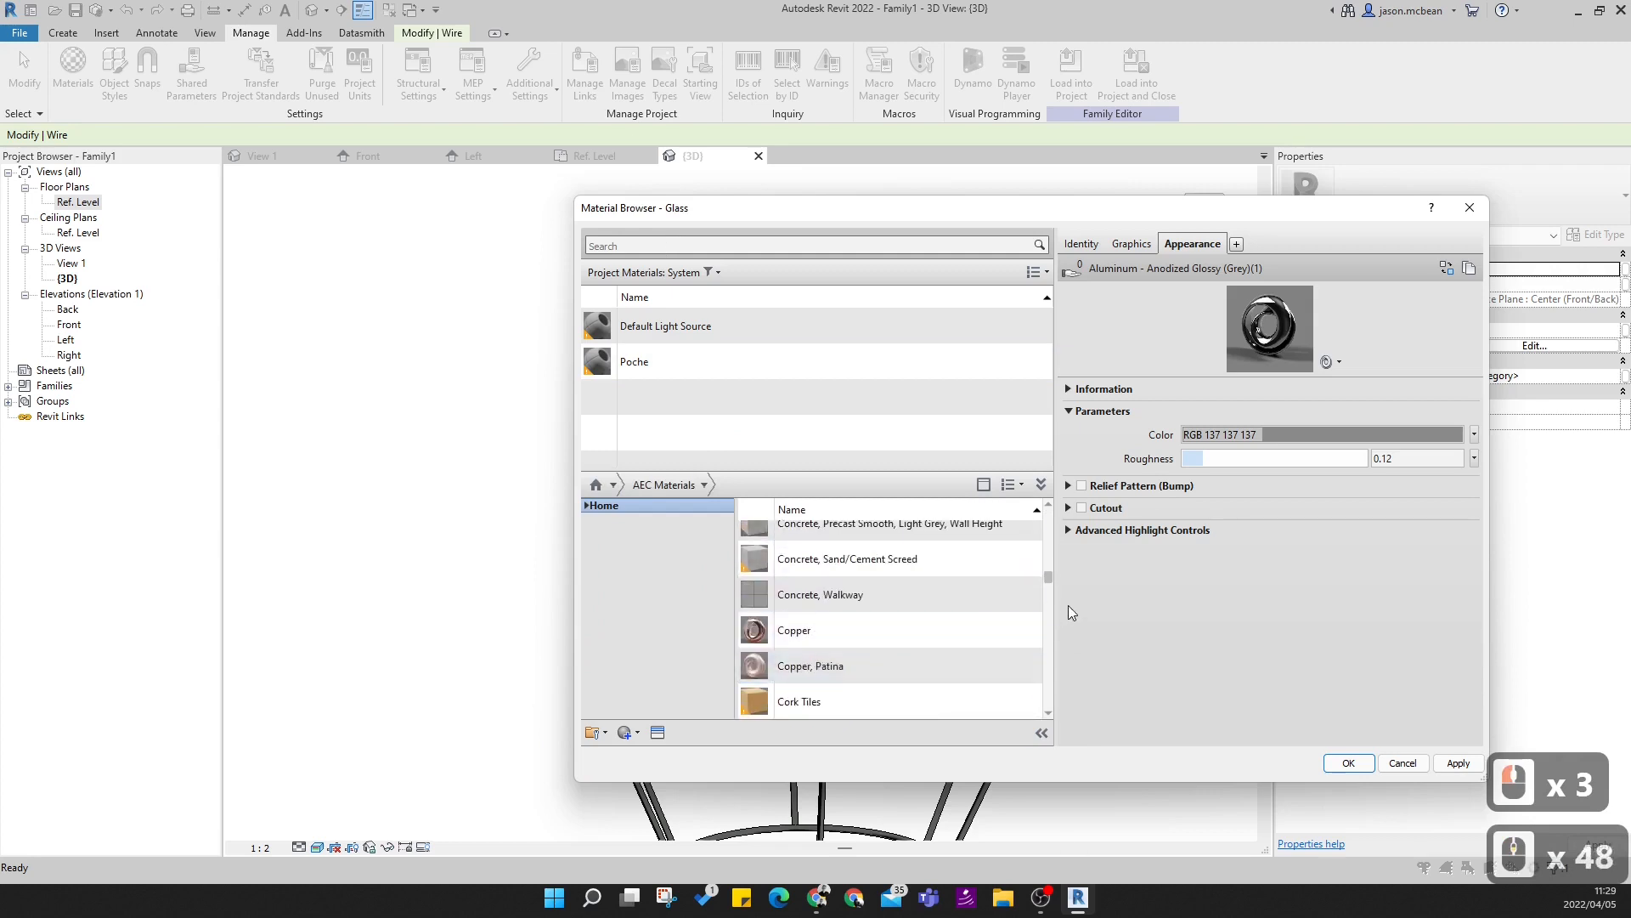
pyautogui.moveTo(1051, 586); pyautogui.dragTo(1057, 533)
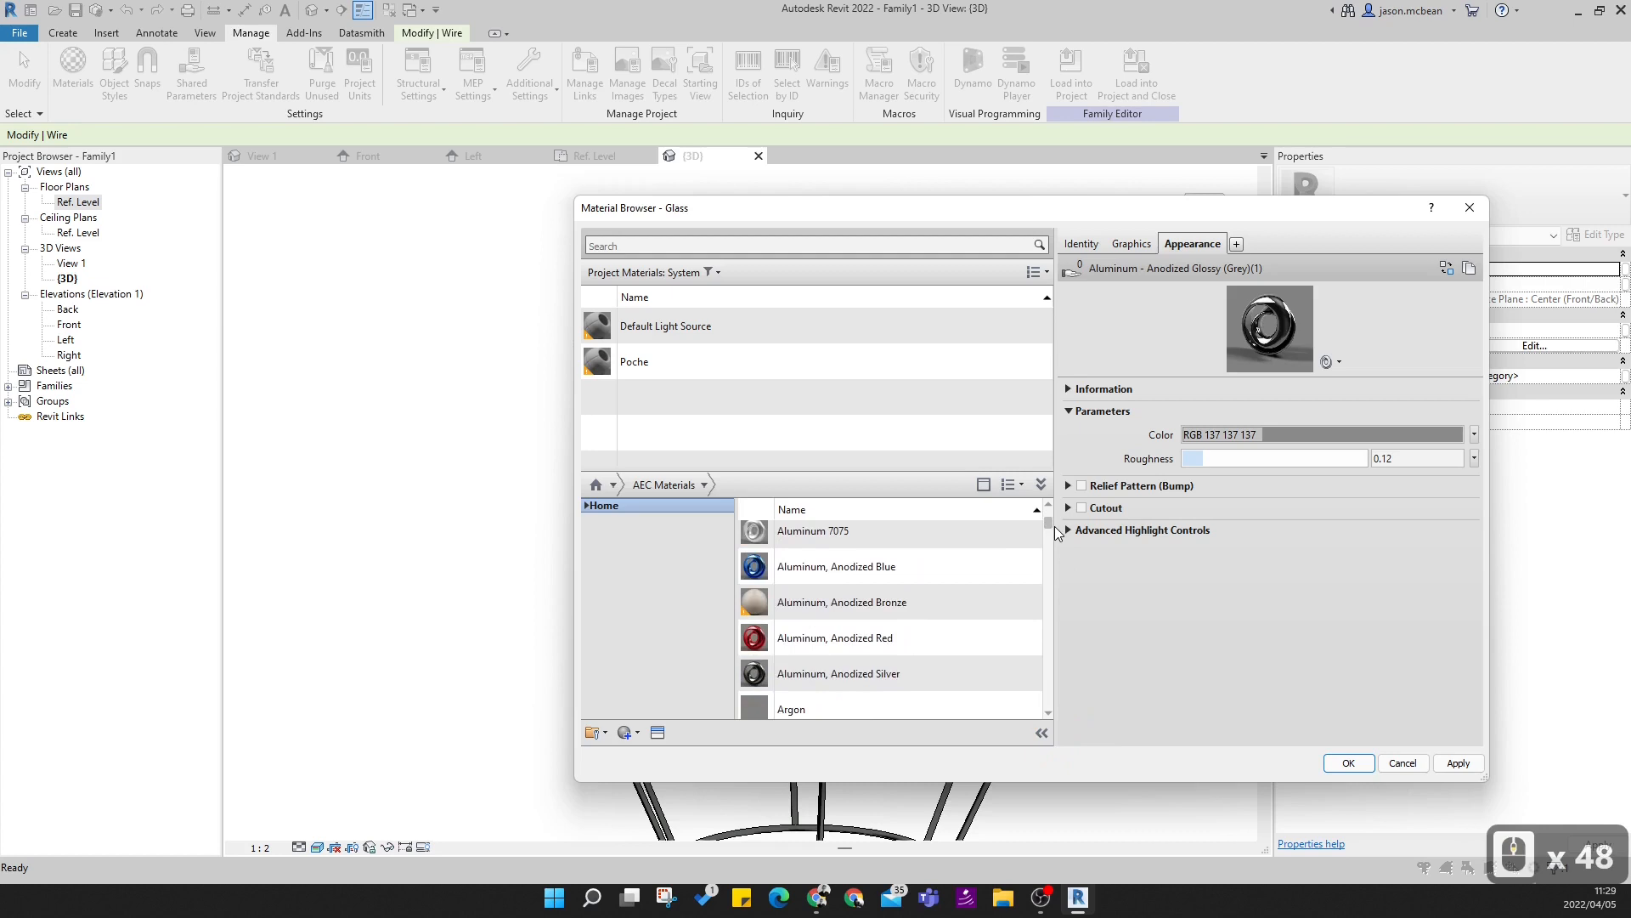
pyautogui.click(848, 667)
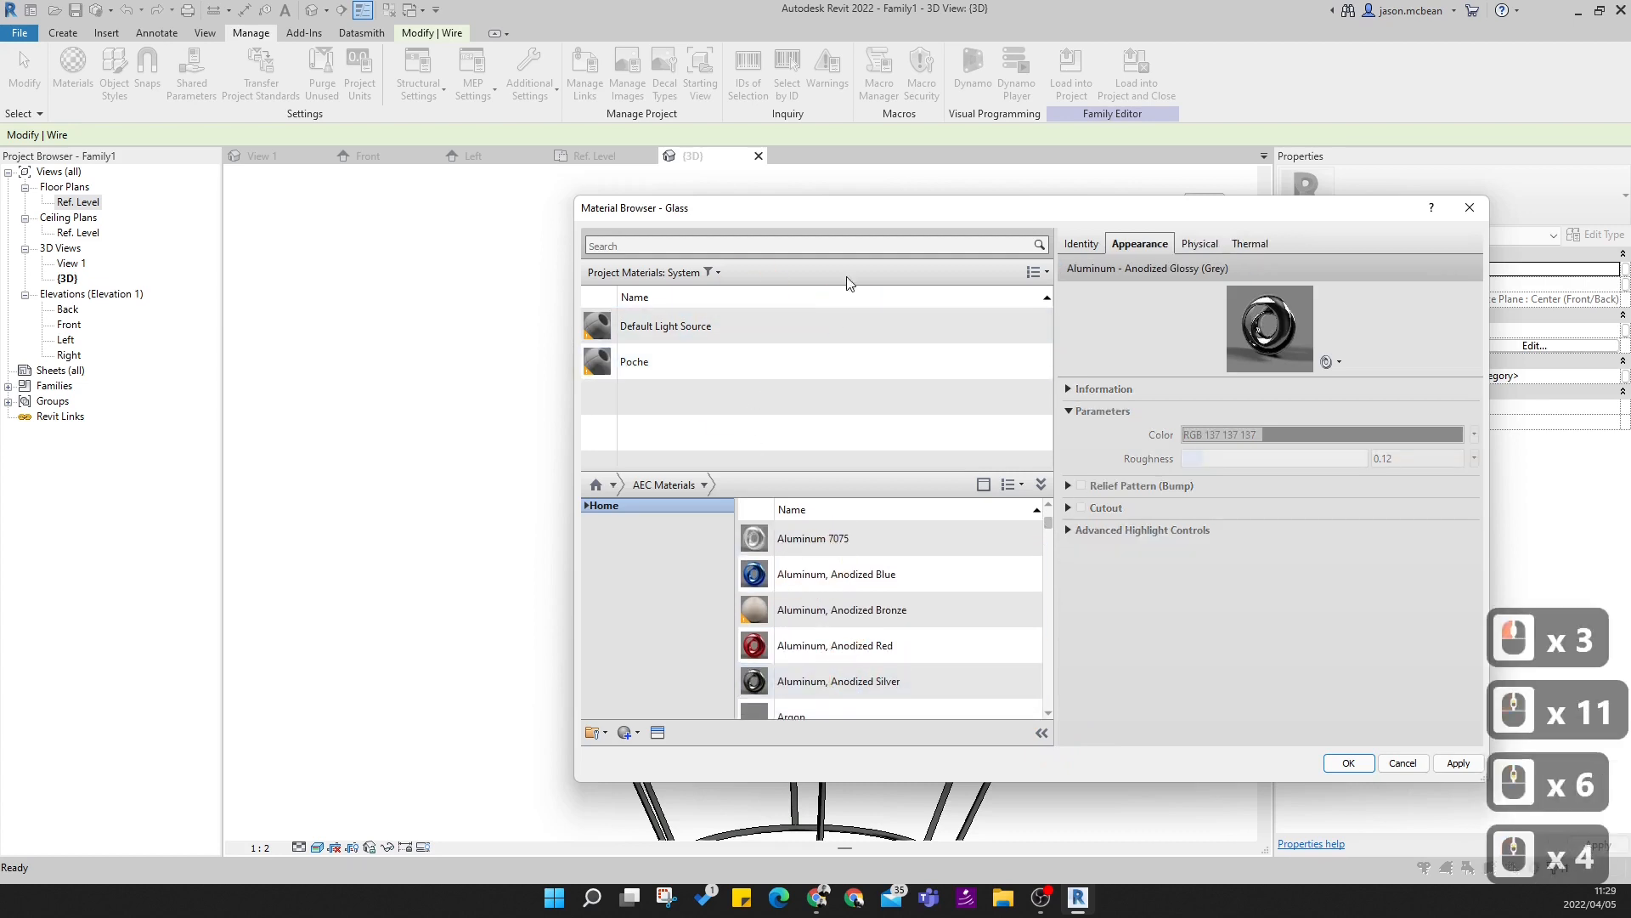
pyautogui.click(710, 271)
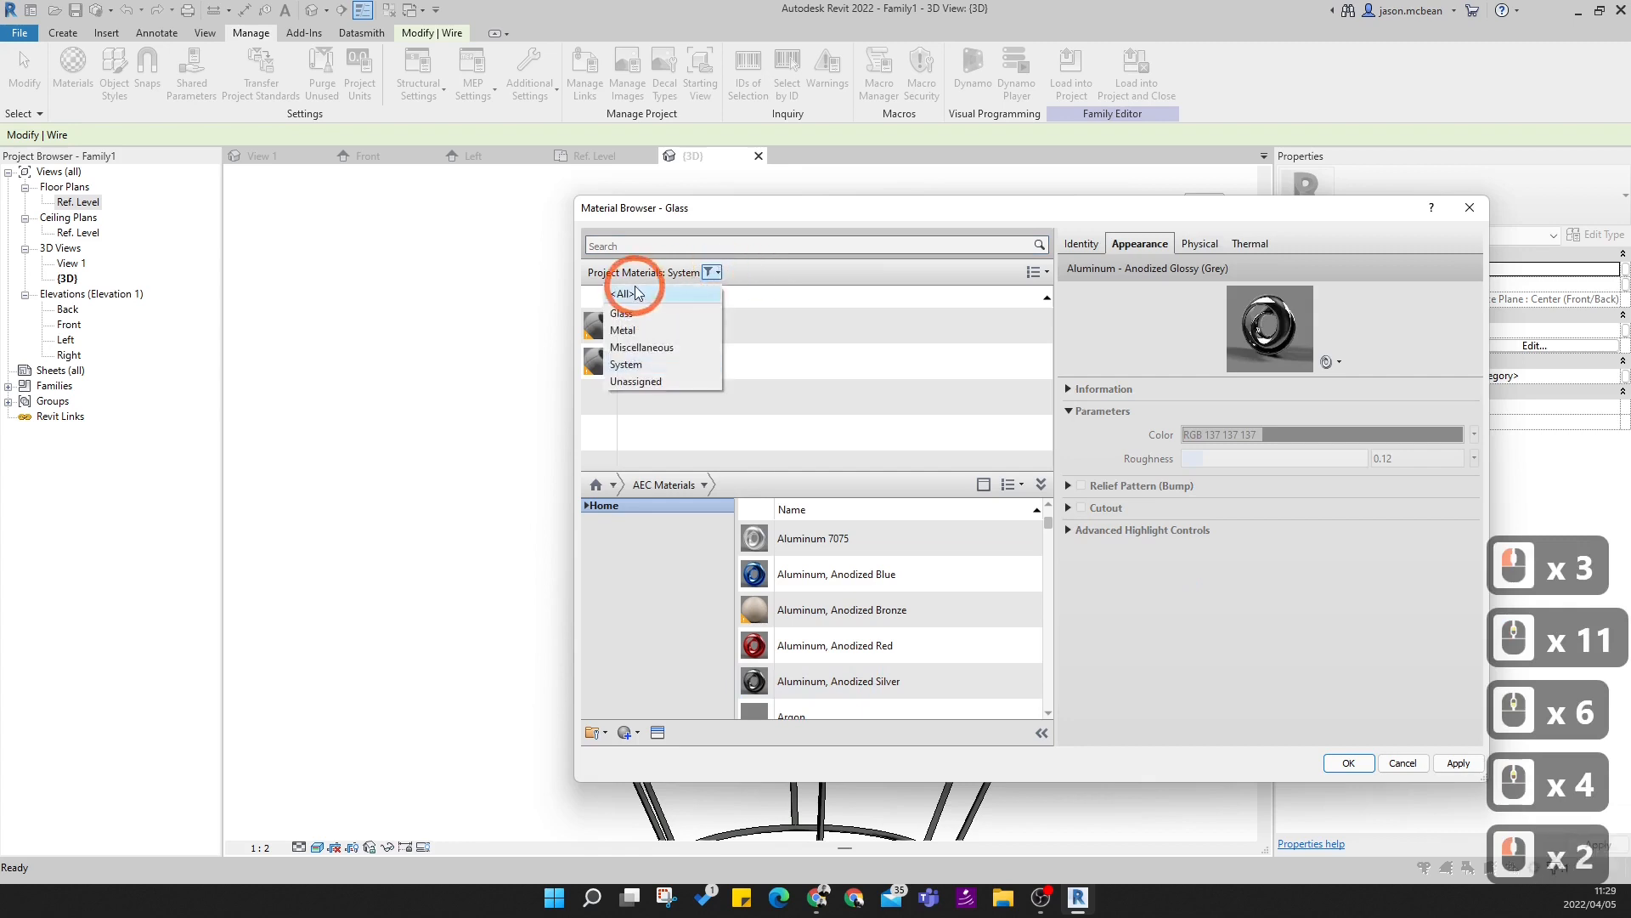
pyautogui.click(632, 295)
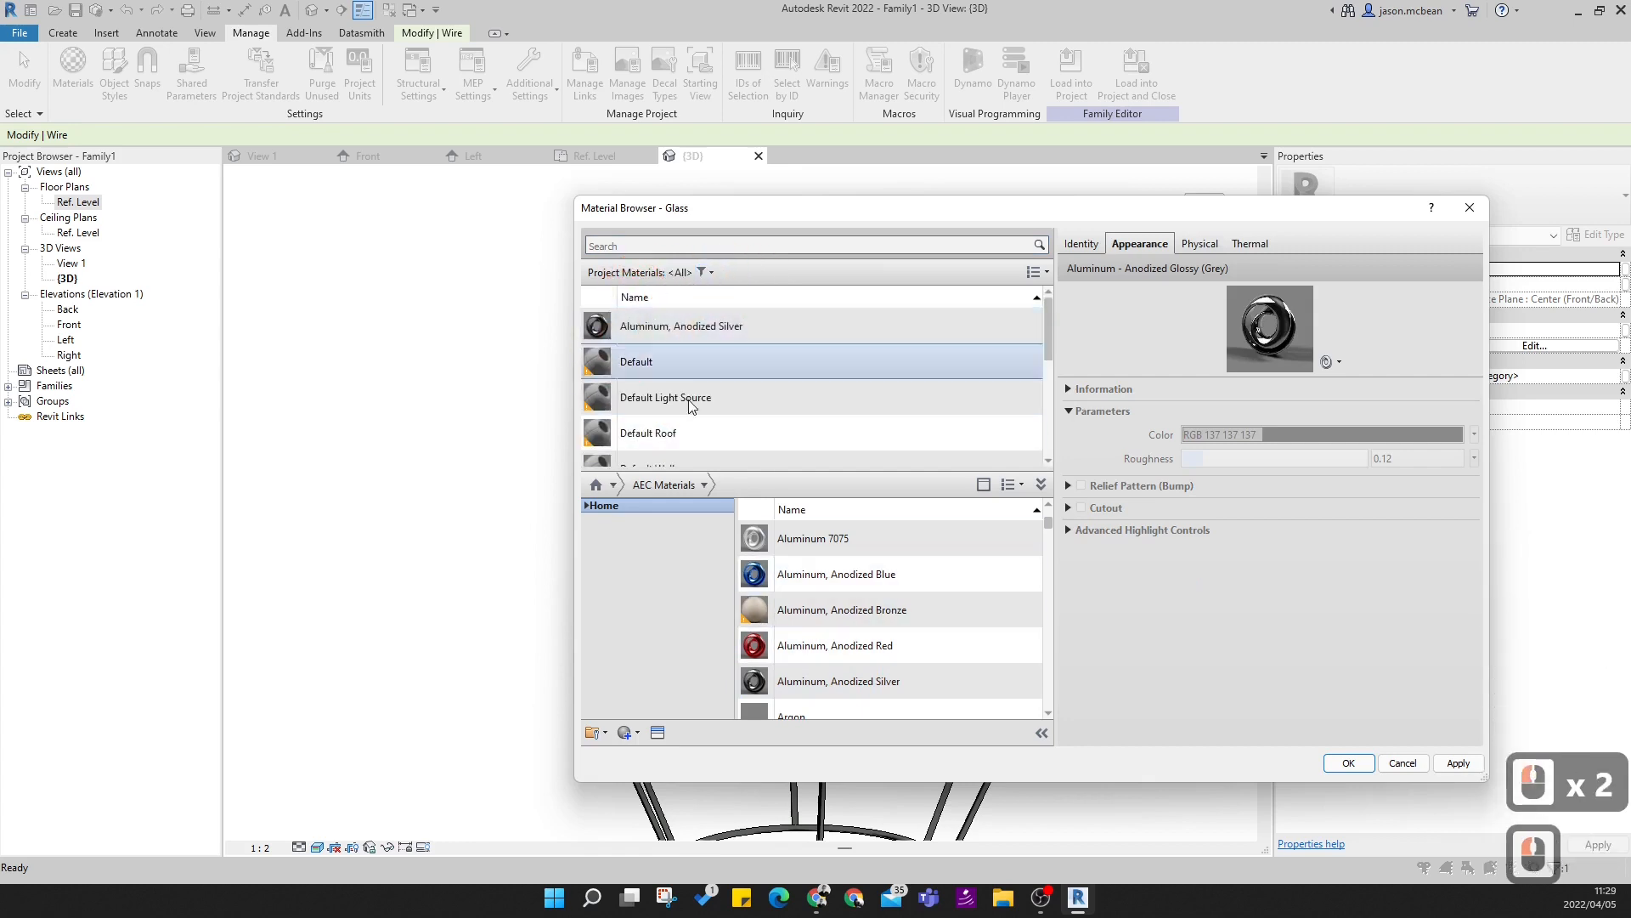
# - Add the Copper material from the AEC Materials library to the project materials
pyautogui.scroll(4, 855, 576)
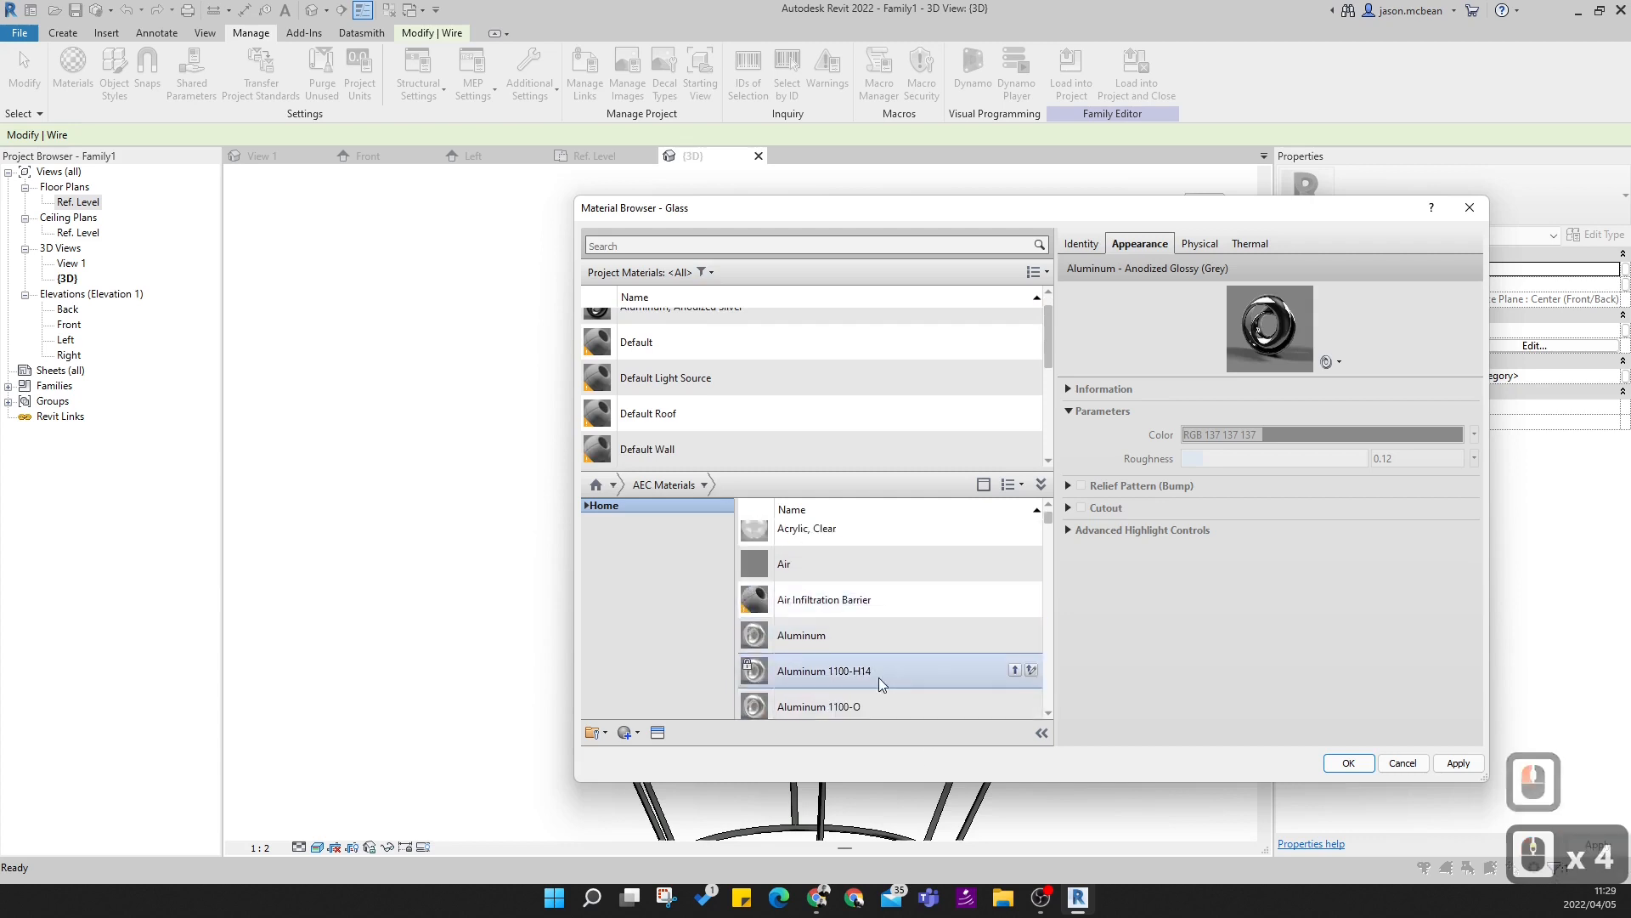
pyautogui.scroll(4, 891, 599)
pyautogui.scroll(-13, 892, 599)
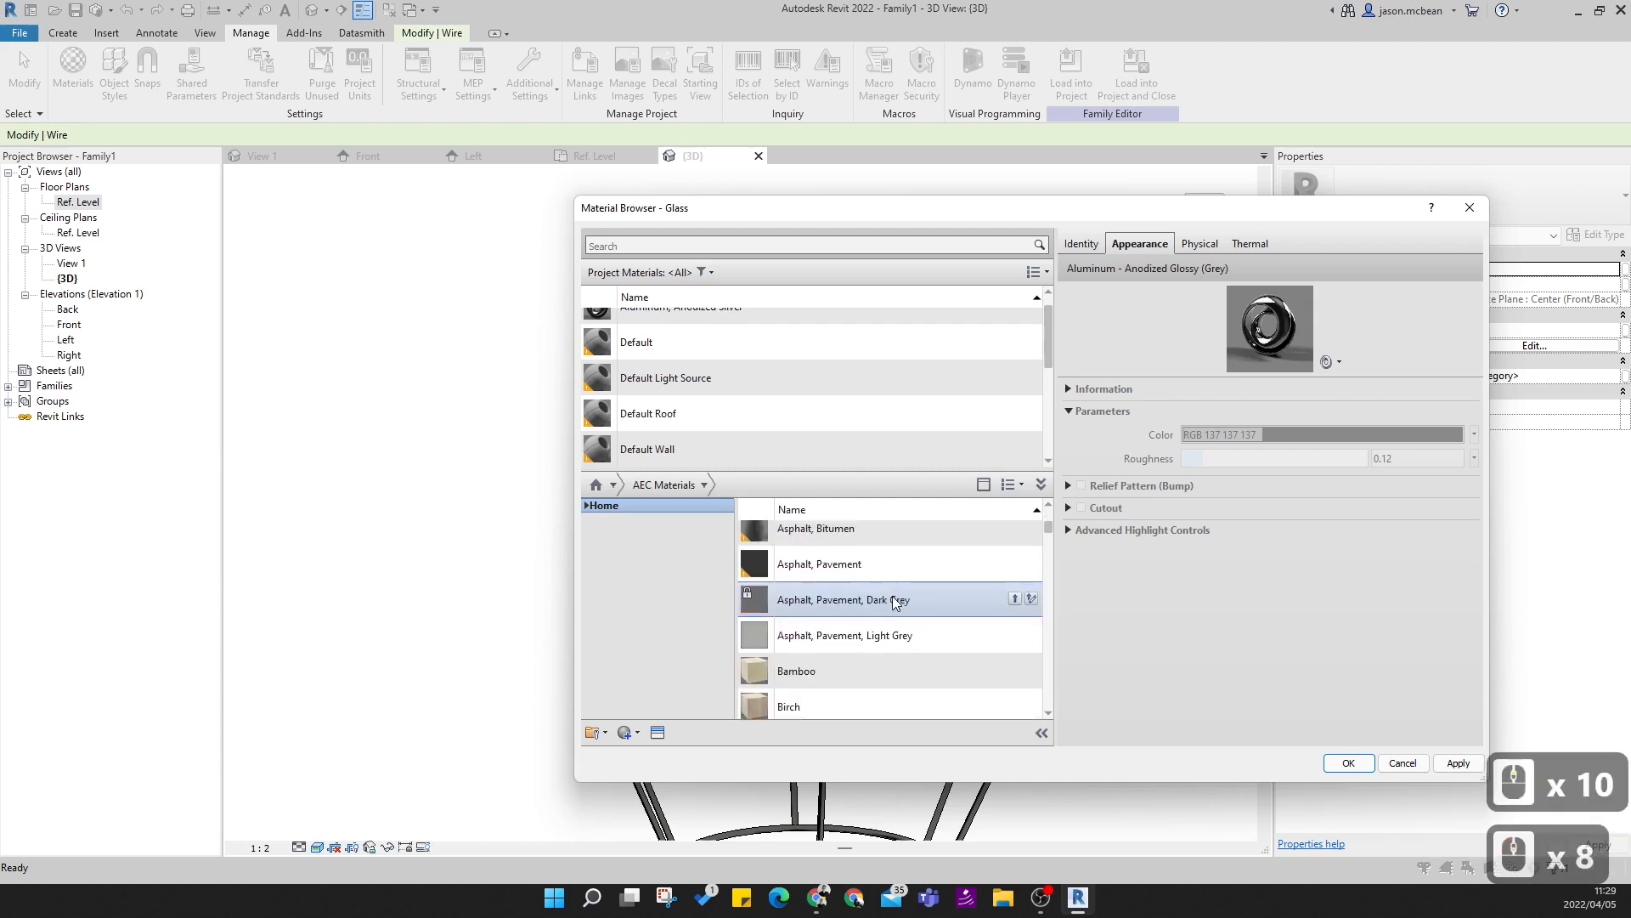
pyautogui.scroll(-17, 892, 602)
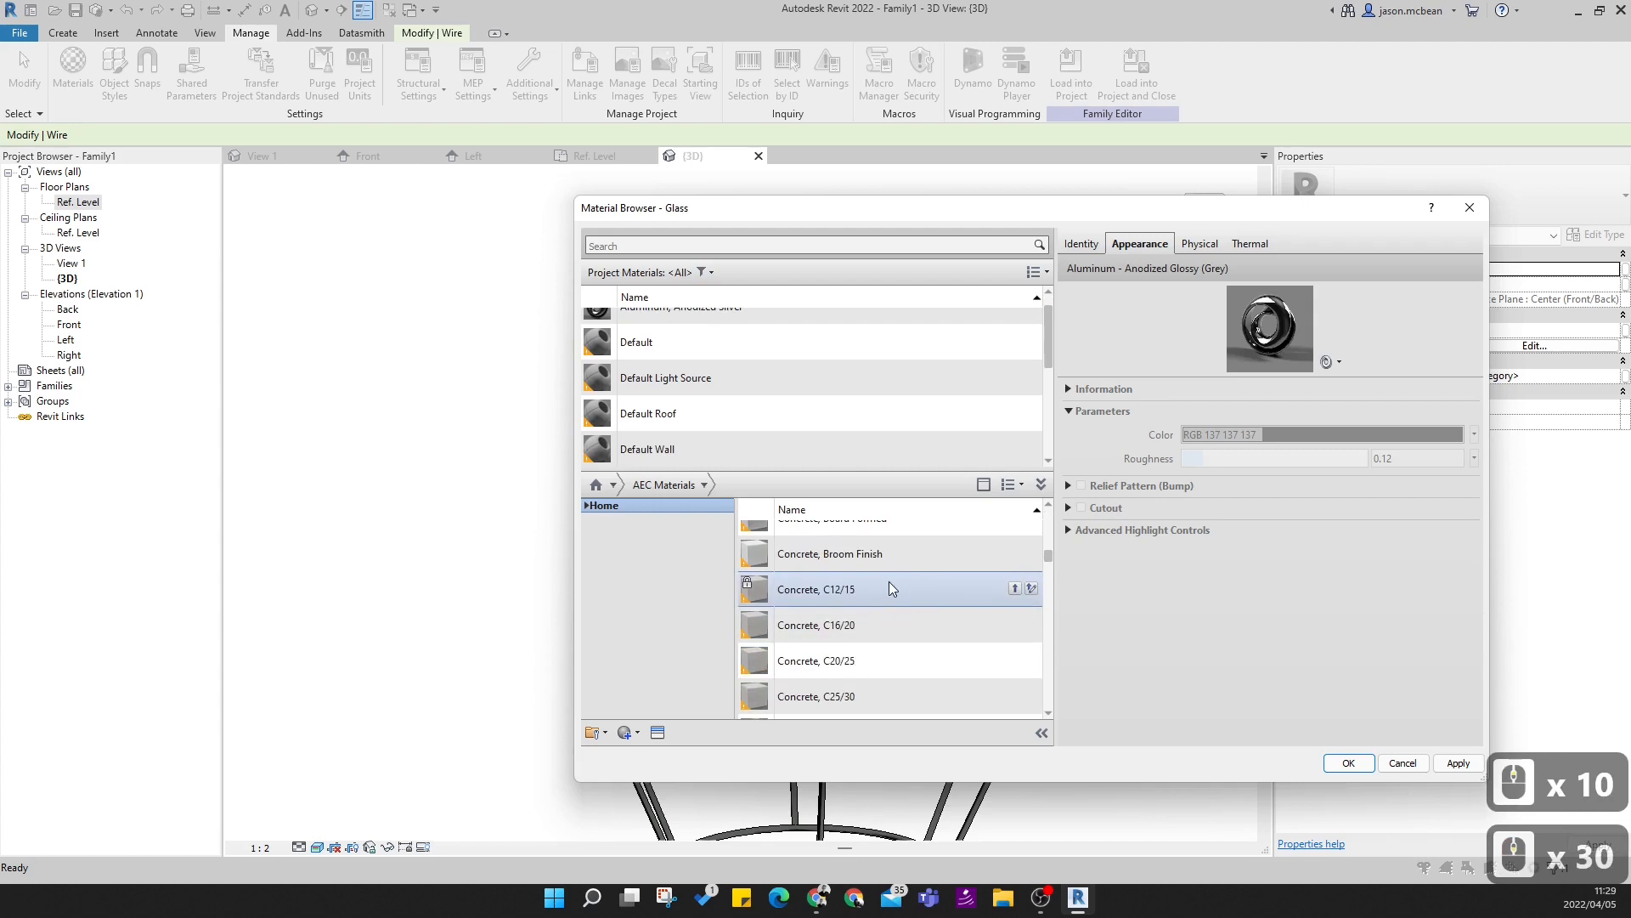
pyautogui.scroll(-17, 889, 582)
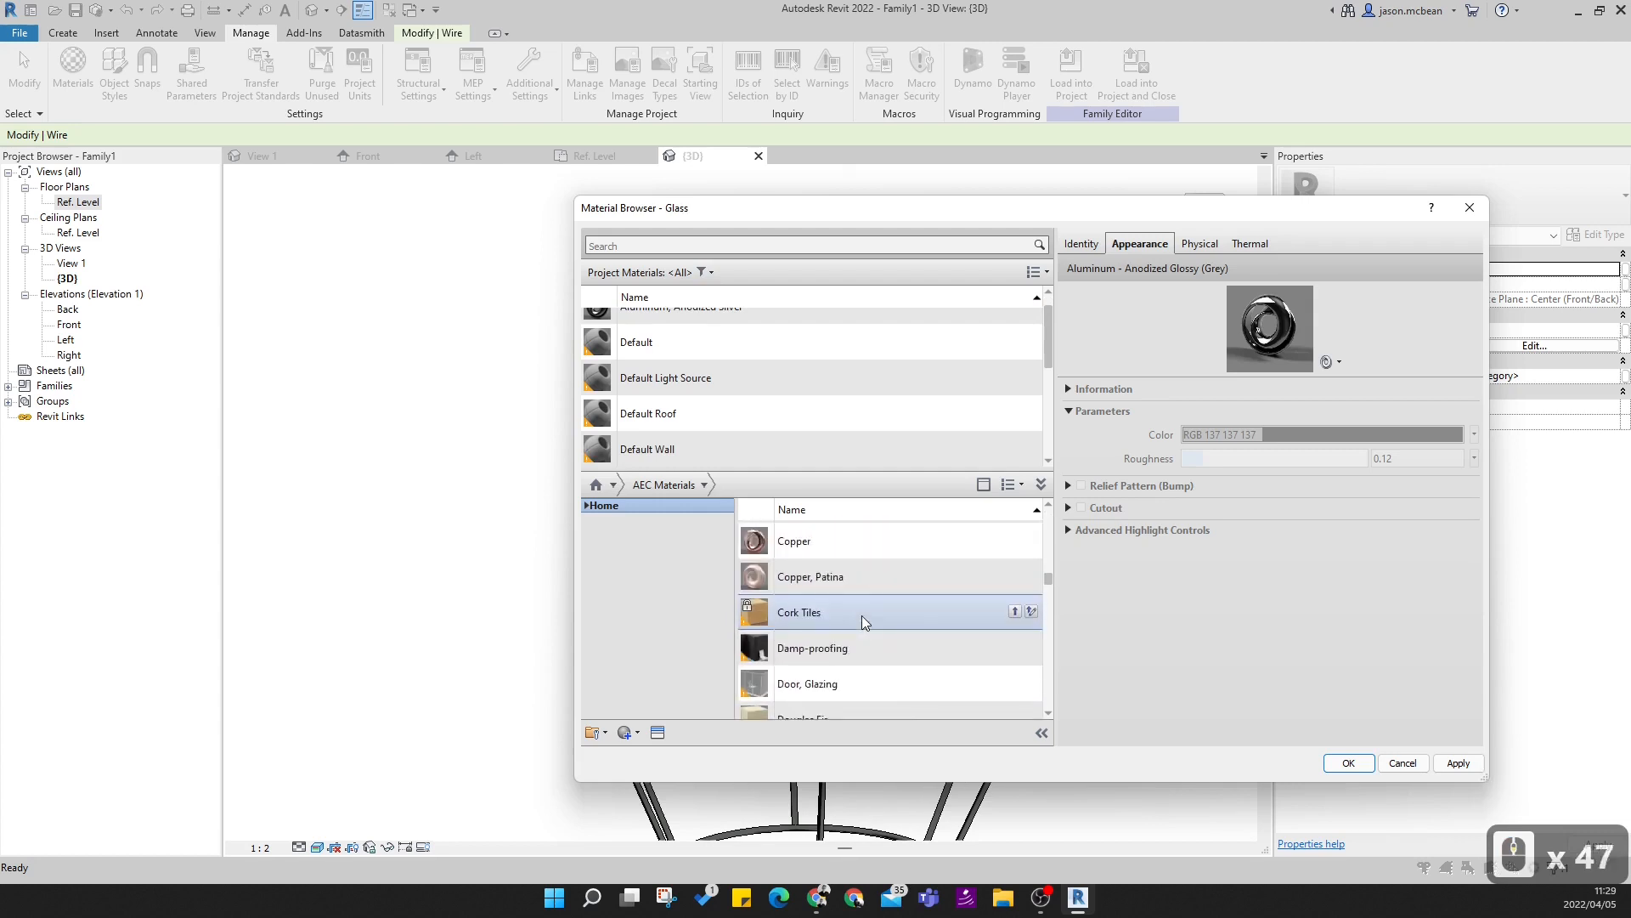
pyautogui.scroll(-2, 903, 568)
pyautogui.scroll(3, 904, 568)
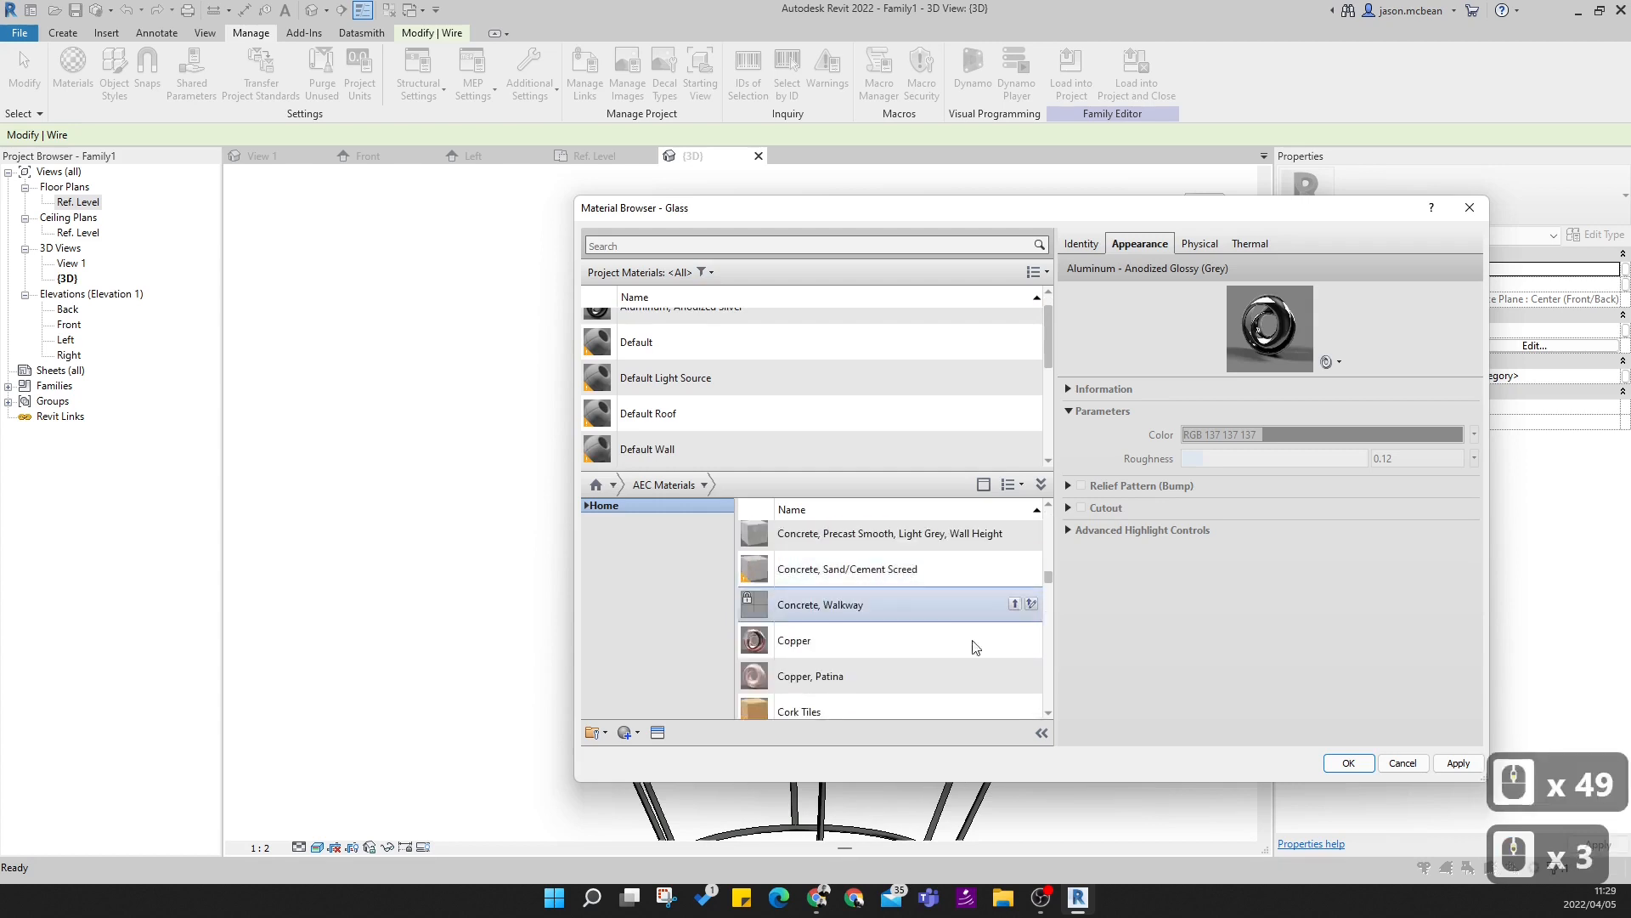
pyautogui.doubleClick(806, 644)
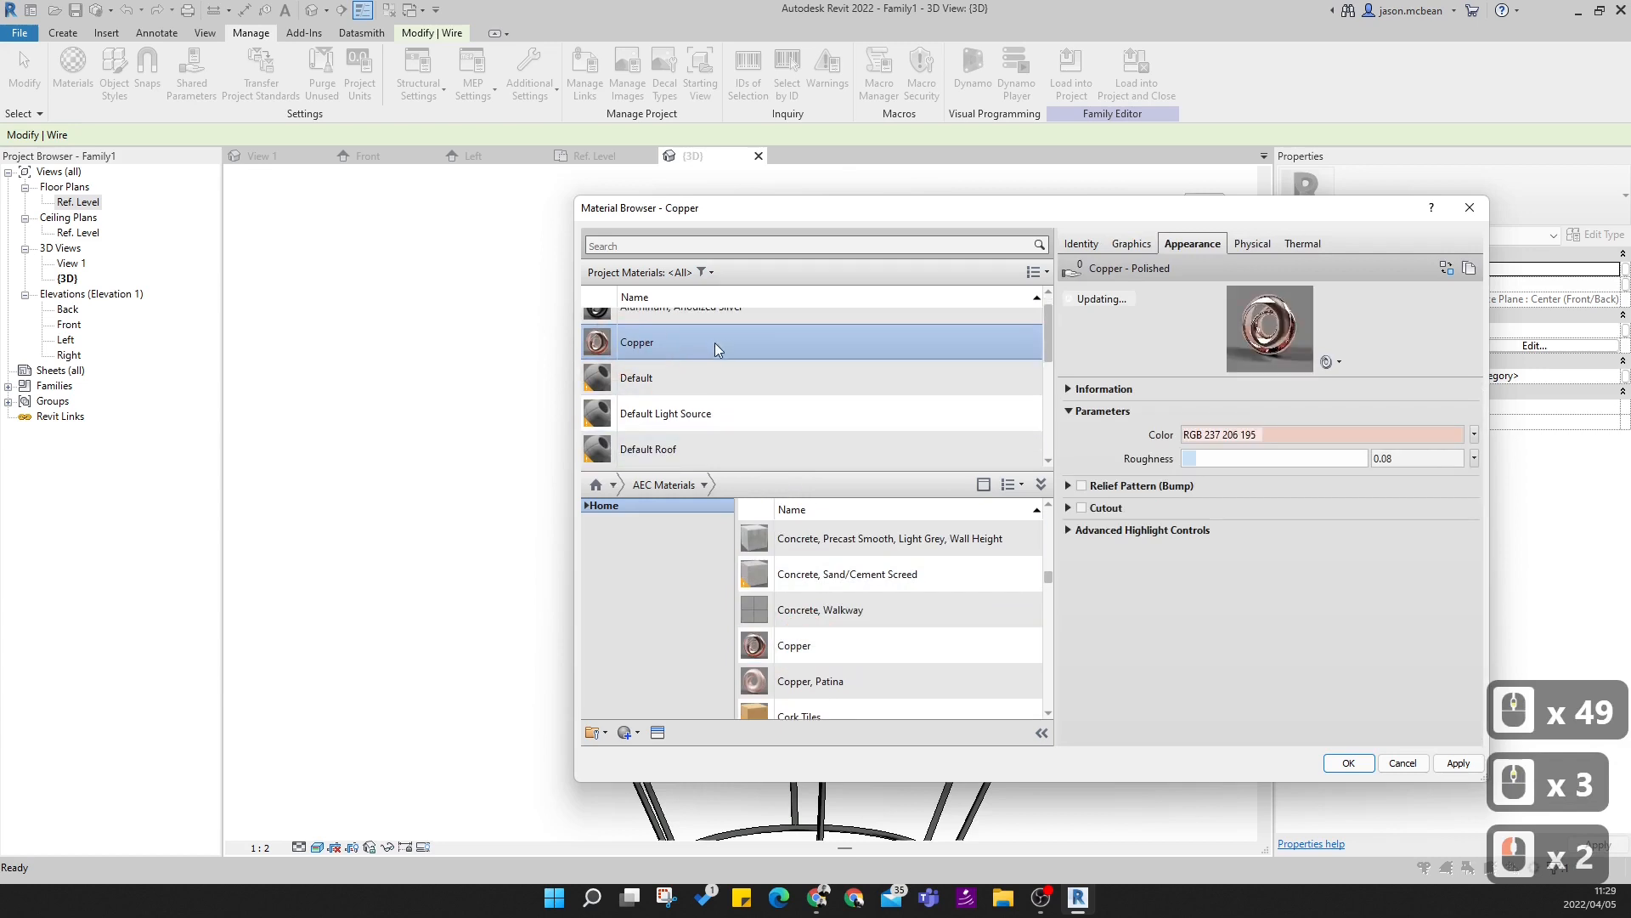
# - Look through the AEC Materials library for a suitable metal finish for the lamp
pyautogui.scroll(-2, 895, 694)
pyautogui.scroll(-8, 895, 696)
pyautogui.scroll(-20, 892, 639)
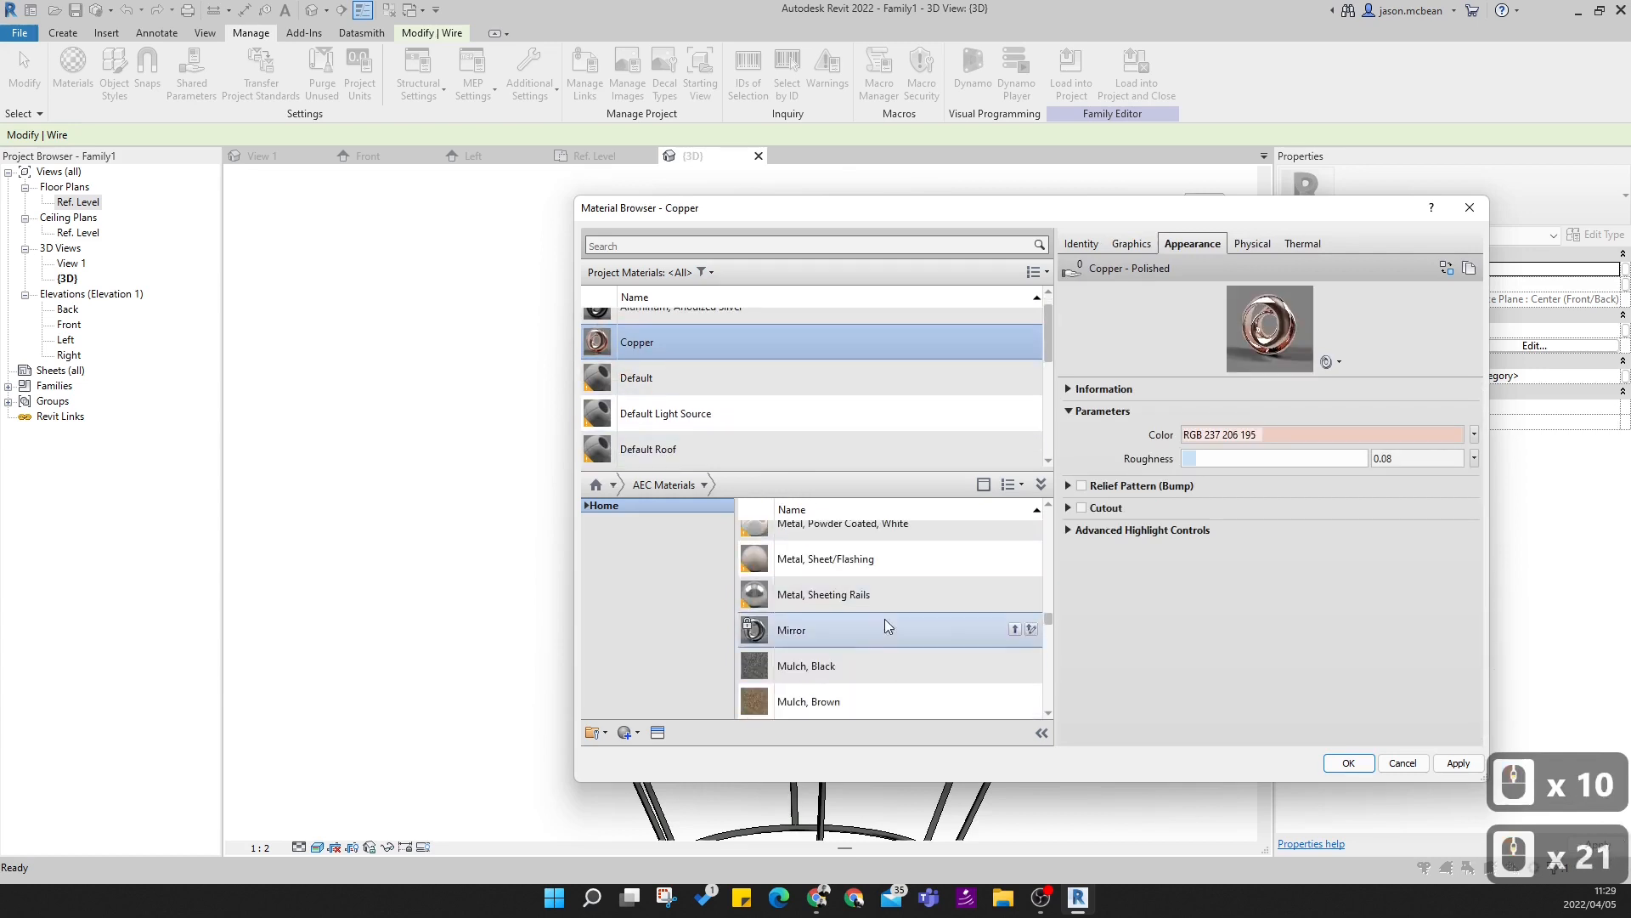
pyautogui.scroll(-13, 860, 639)
pyautogui.scroll(-1, 860, 639)
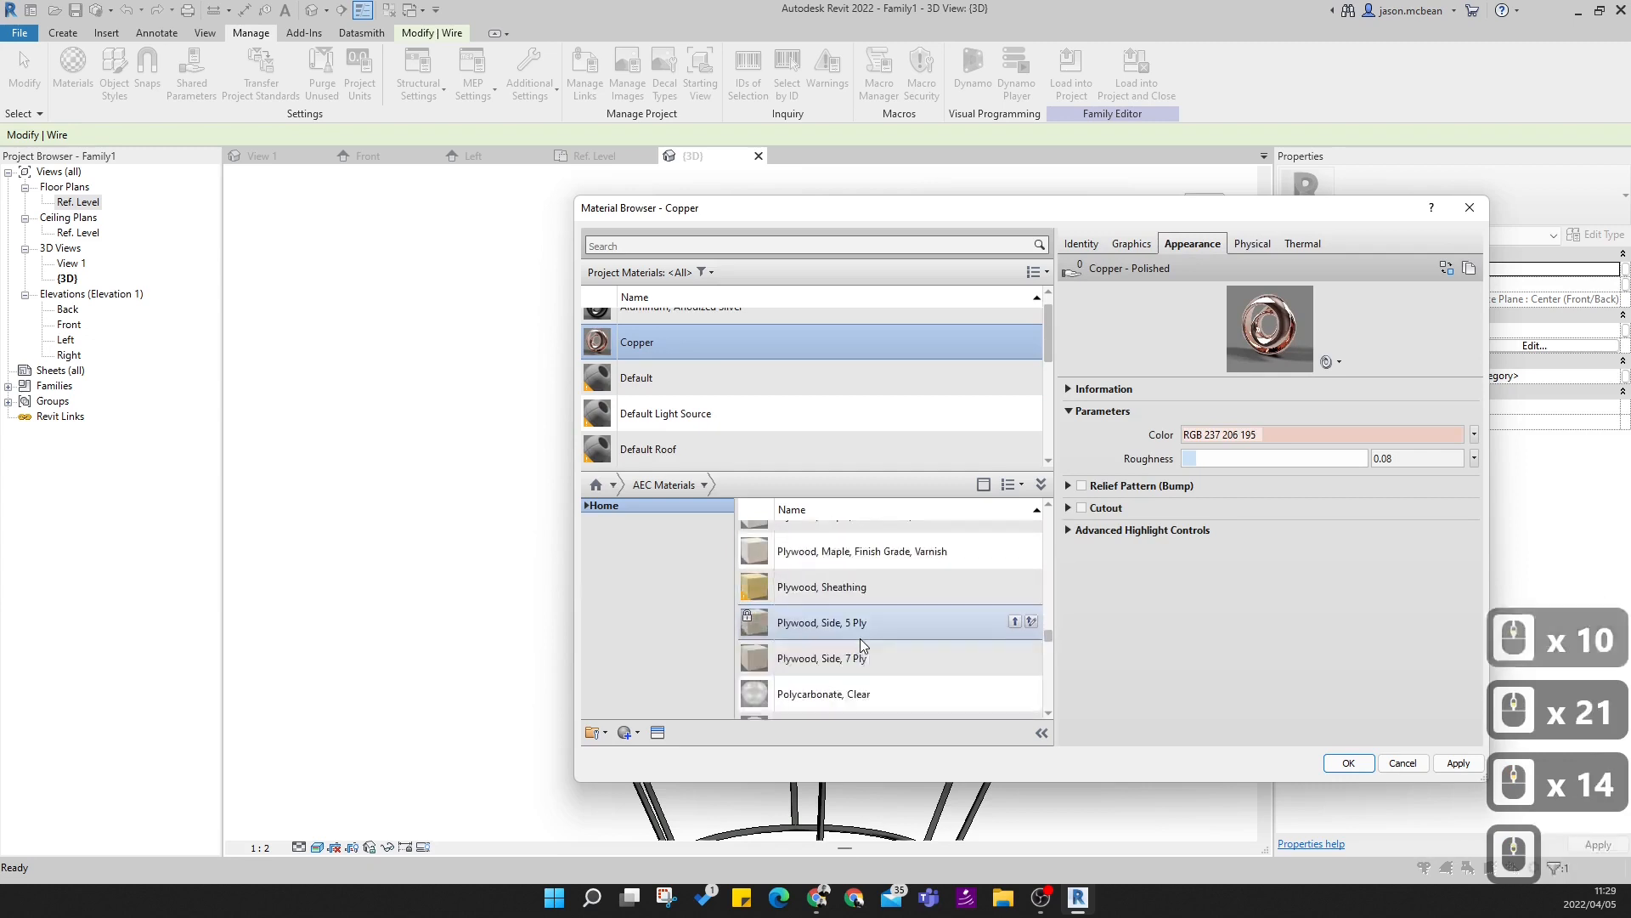
pyautogui.scroll(2, 860, 639)
pyautogui.scroll(-4, 857, 643)
pyautogui.scroll(-11, 855, 644)
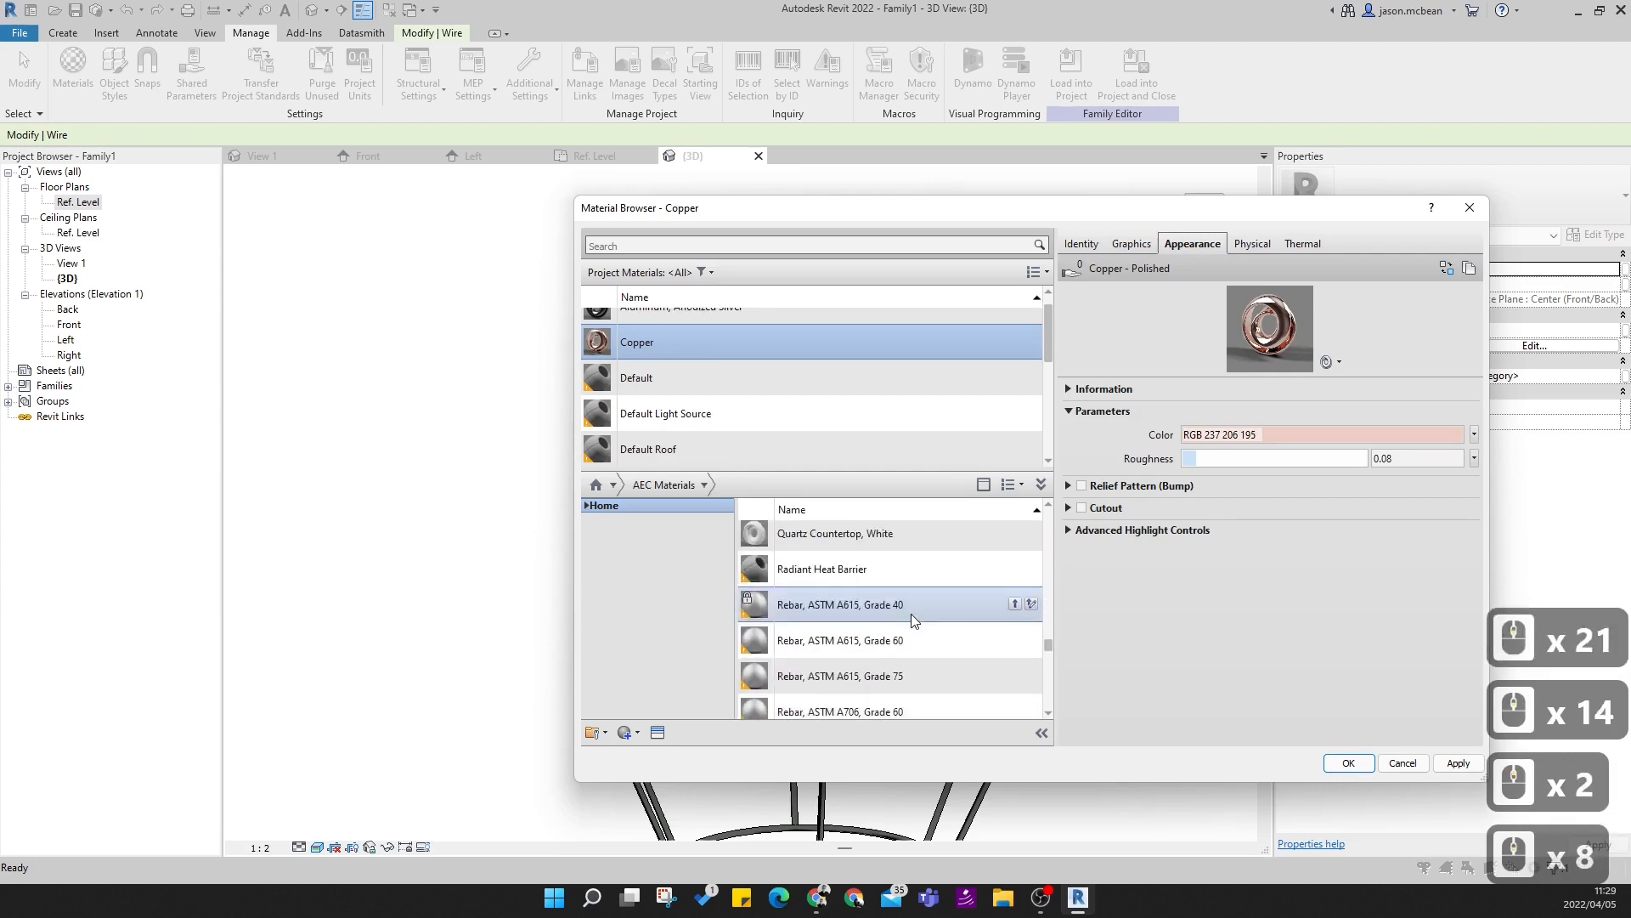
pyautogui.scroll(-20, 897, 639)
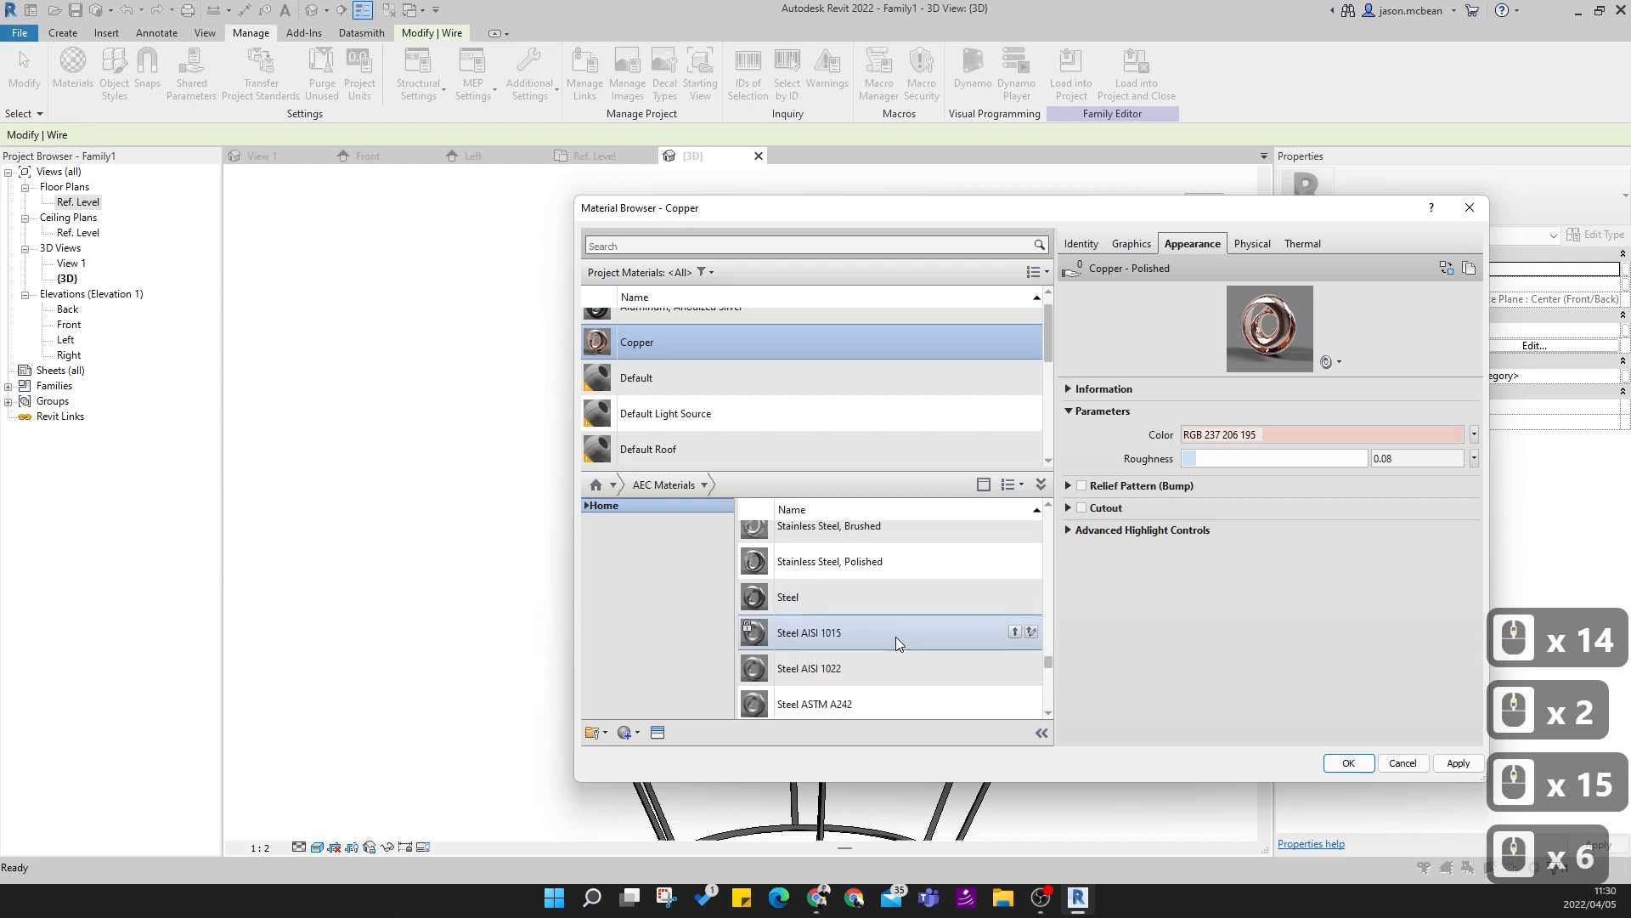
pyautogui.scroll(-7, 896, 637)
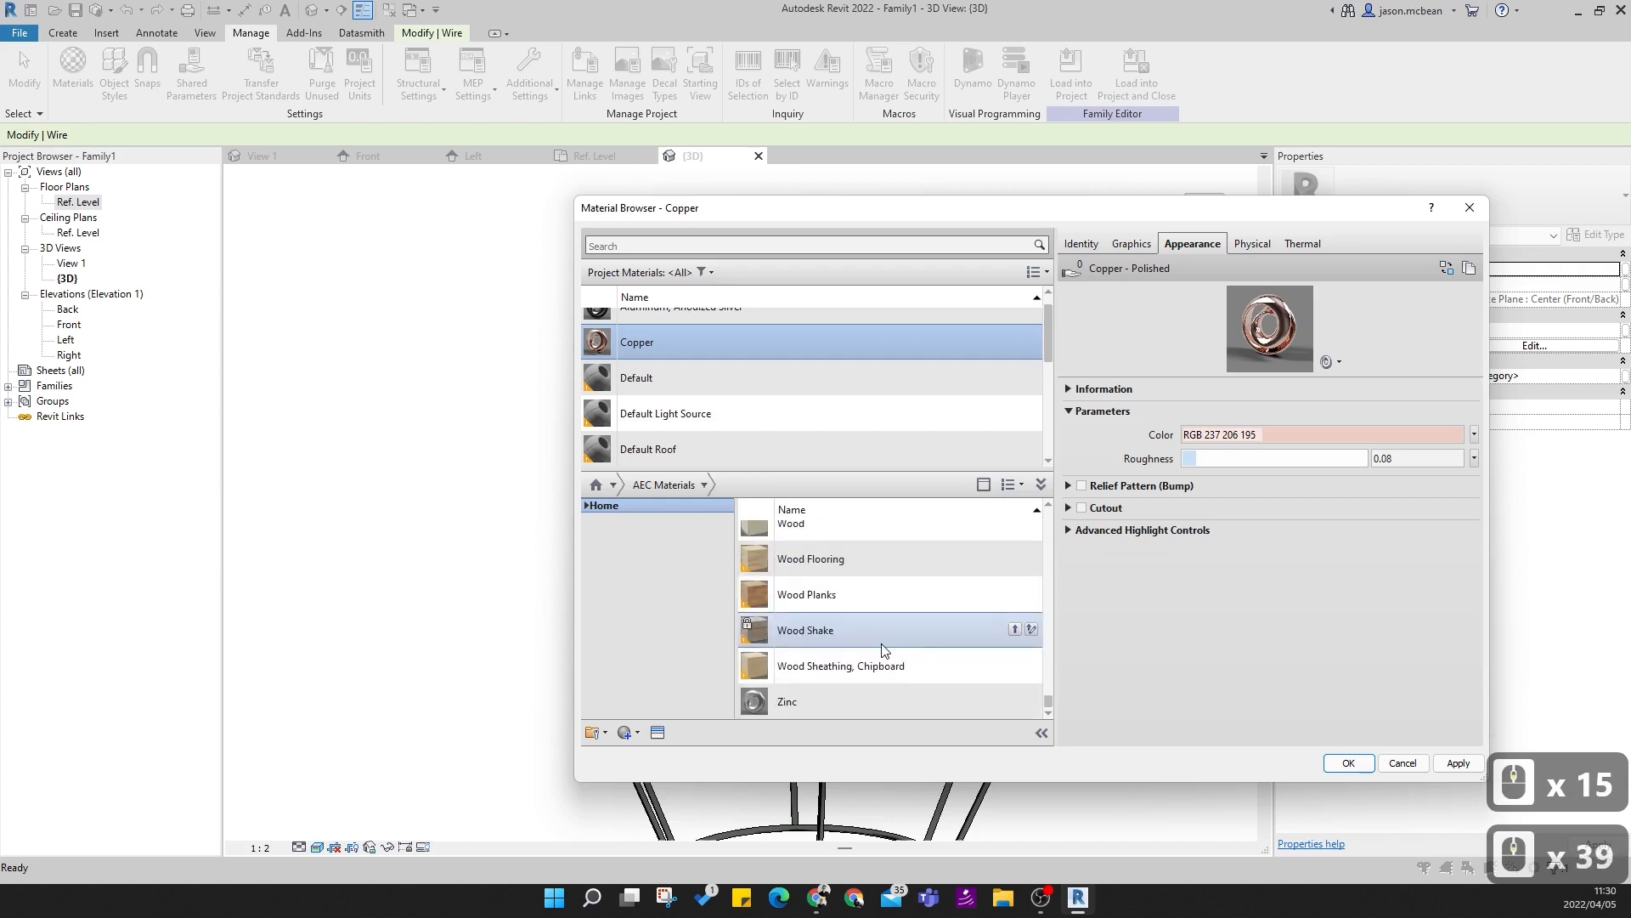
pyautogui.scroll(7, 881, 646)
pyautogui.scroll(20, 881, 646)
pyautogui.scroll(-20, 880, 645)
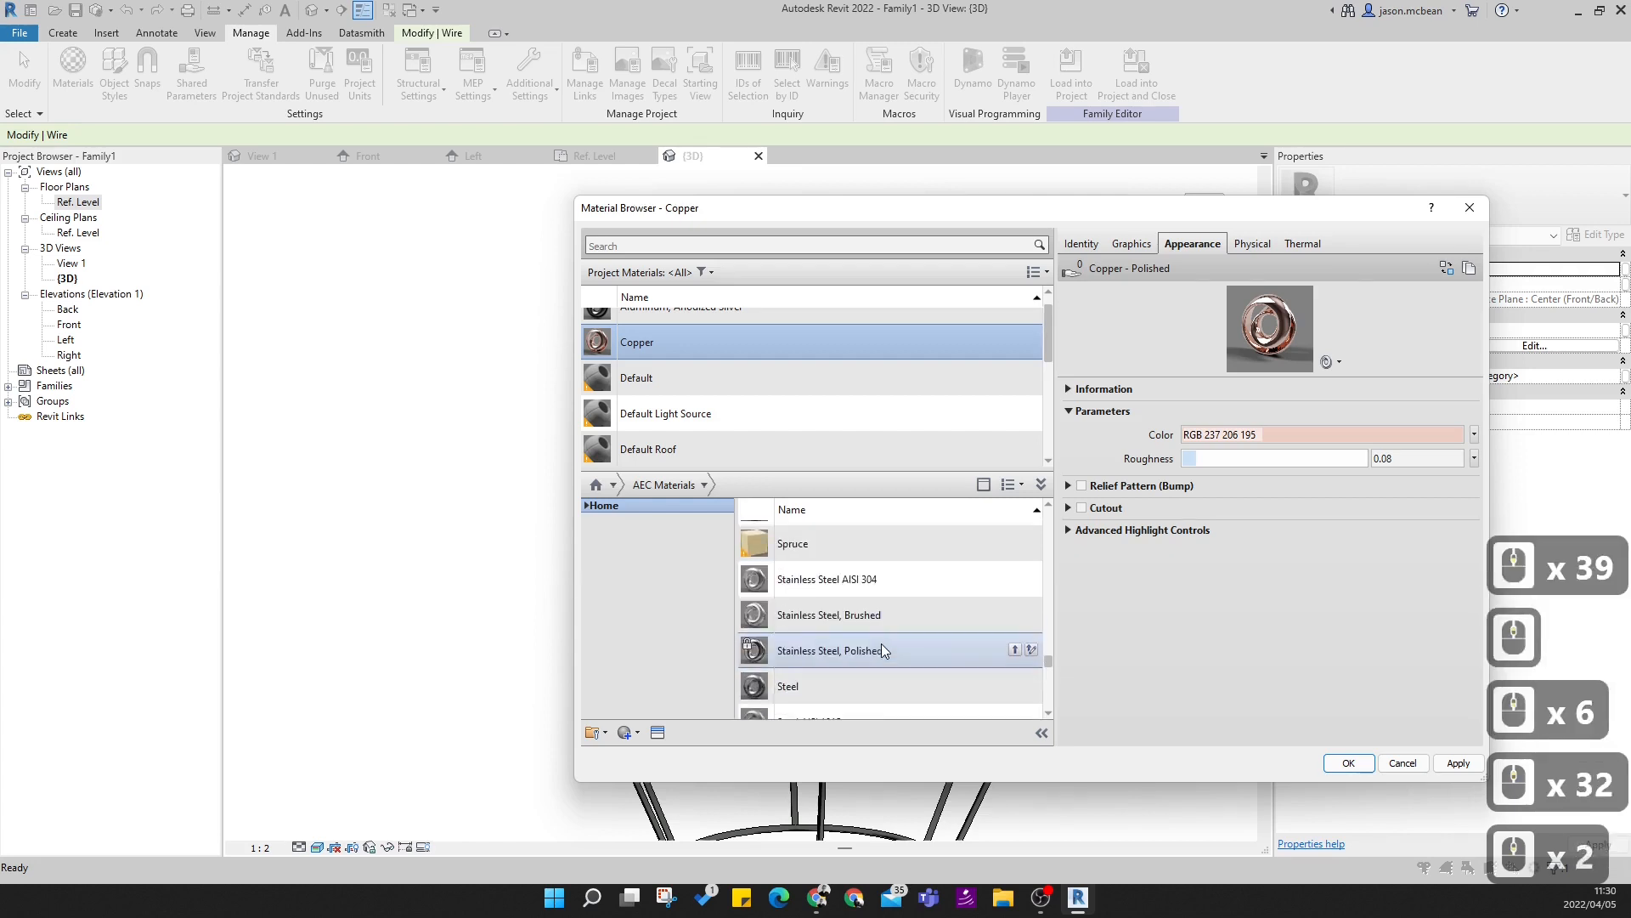
pyautogui.scroll(-11, 881, 645)
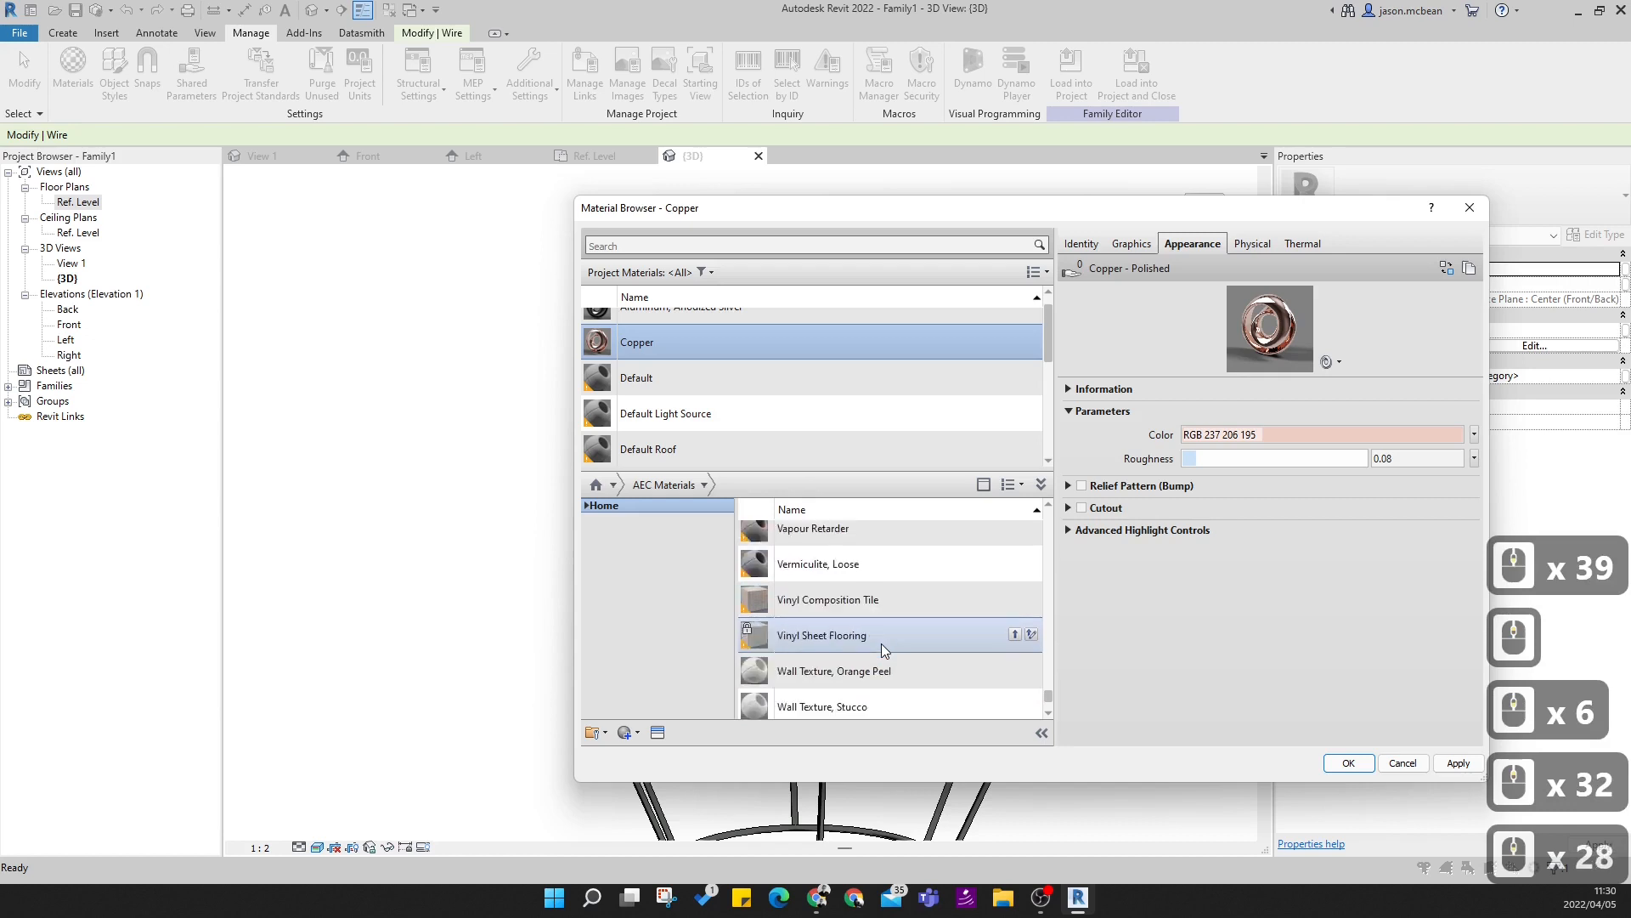
pyautogui.scroll(8, 881, 644)
pyautogui.scroll(20, 880, 644)
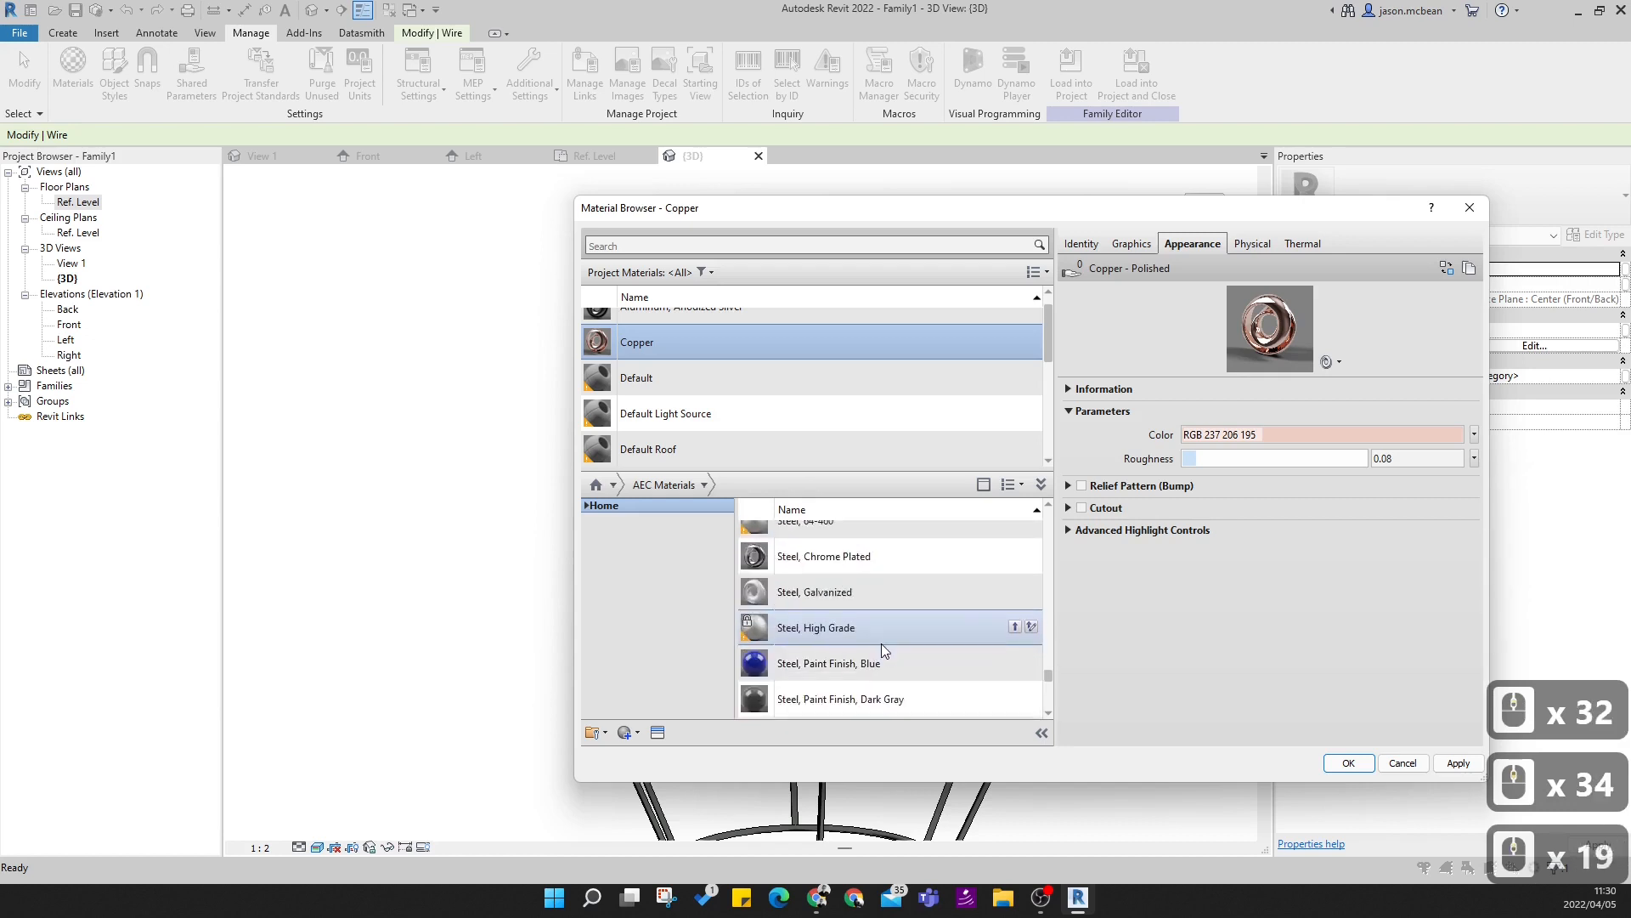
pyautogui.scroll(20, 880, 644)
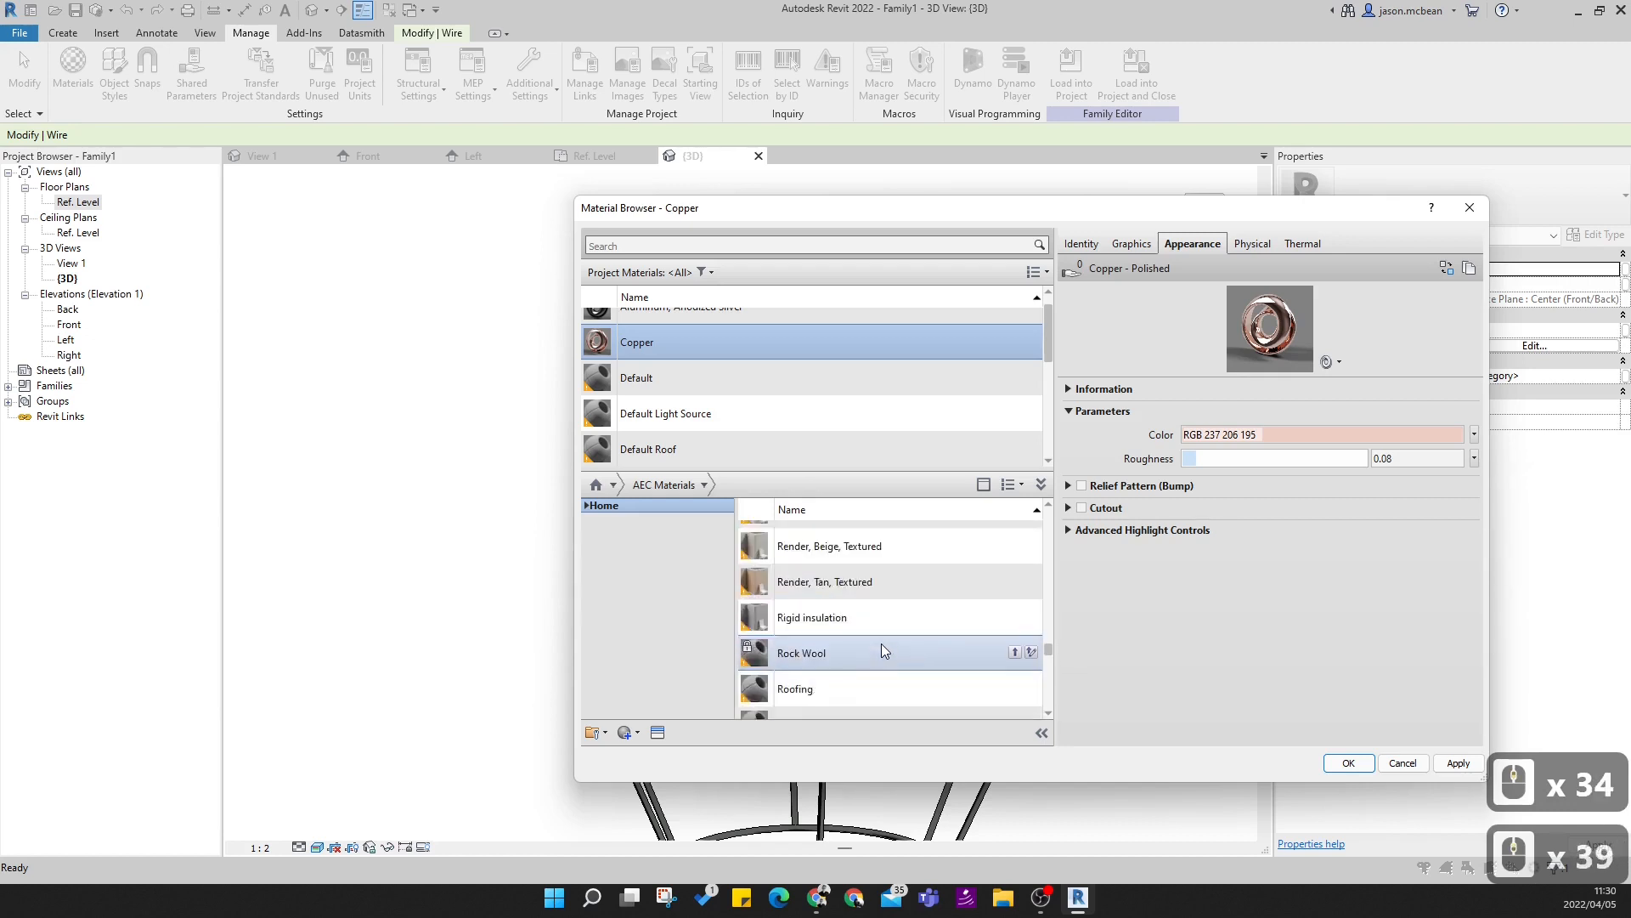
# - Try adding Bronze, Architectural from the AEC Materials library to the project, and close the Material Browser without applying
pyautogui.moveTo(1048, 622); pyautogui.dragTo(1039, 543)
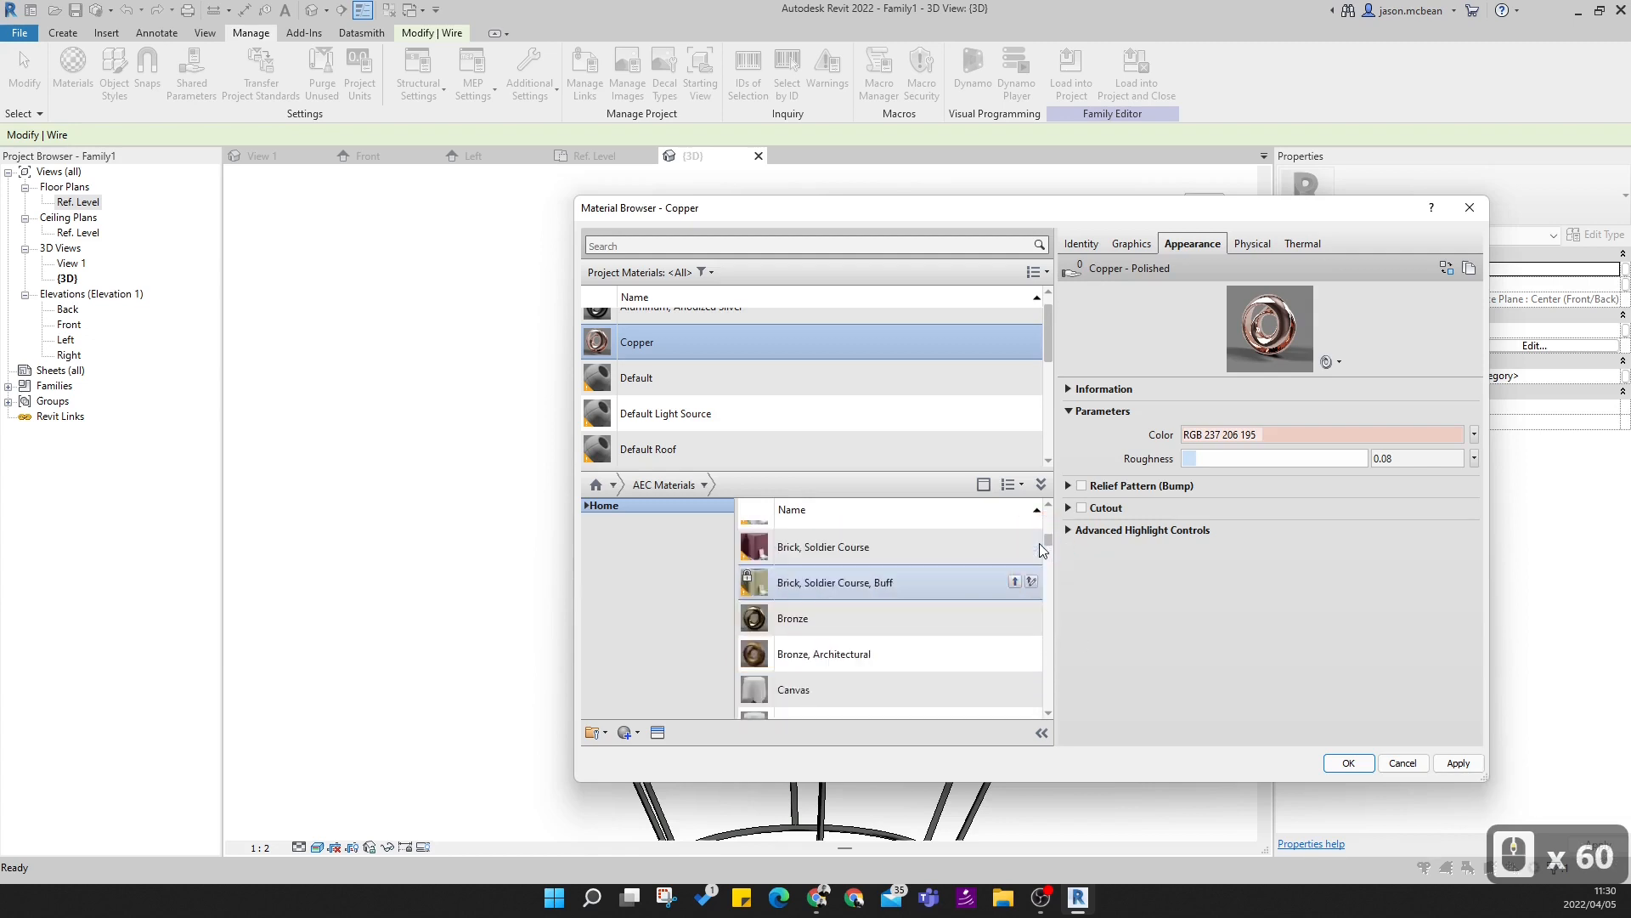
pyautogui.doubleClick(837, 656)
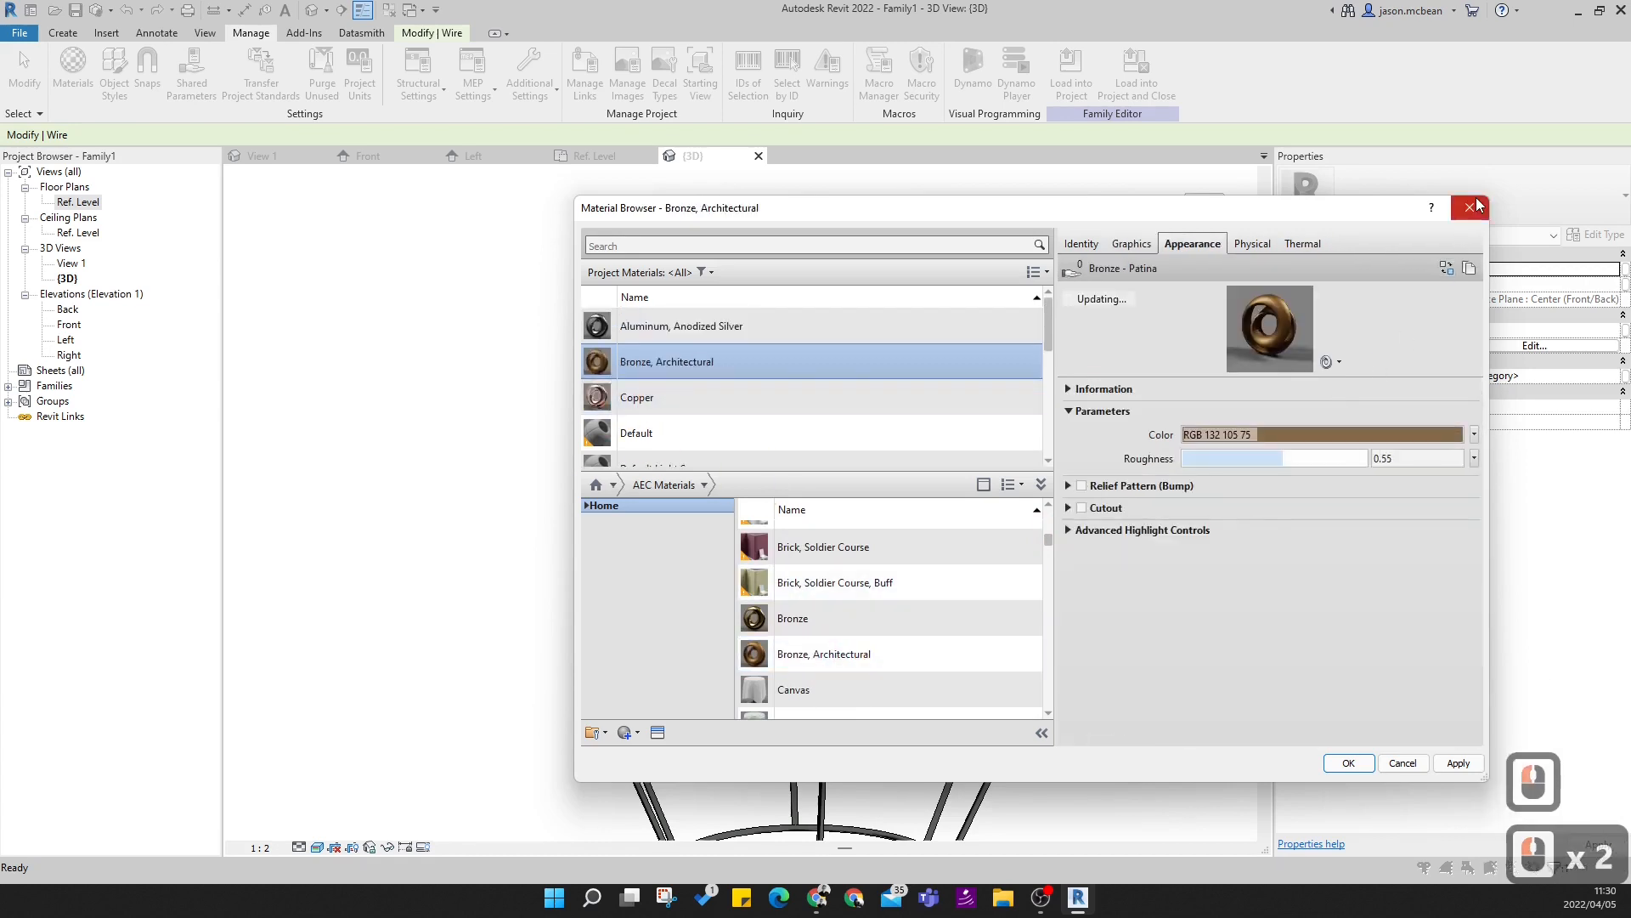
pyautogui.click(1476, 206)
# - Open the material selection for the lamp fitting above the bulb and look through the project materials
pyautogui.click(821, 316)
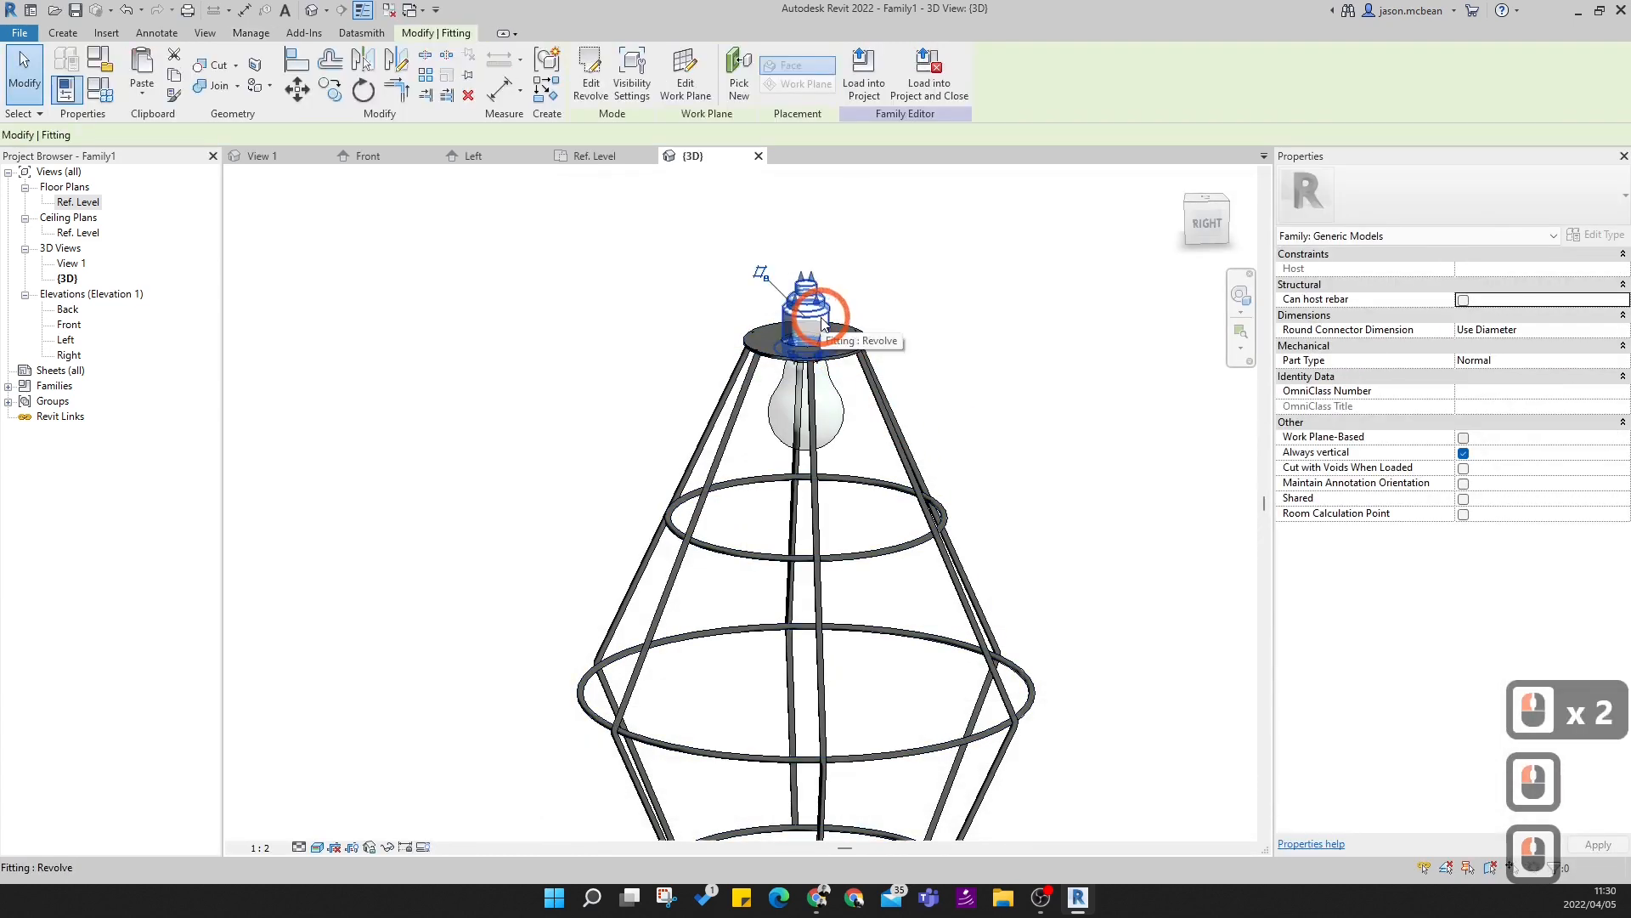
pyautogui.click(1445, 416)
pyautogui.click(1617, 377)
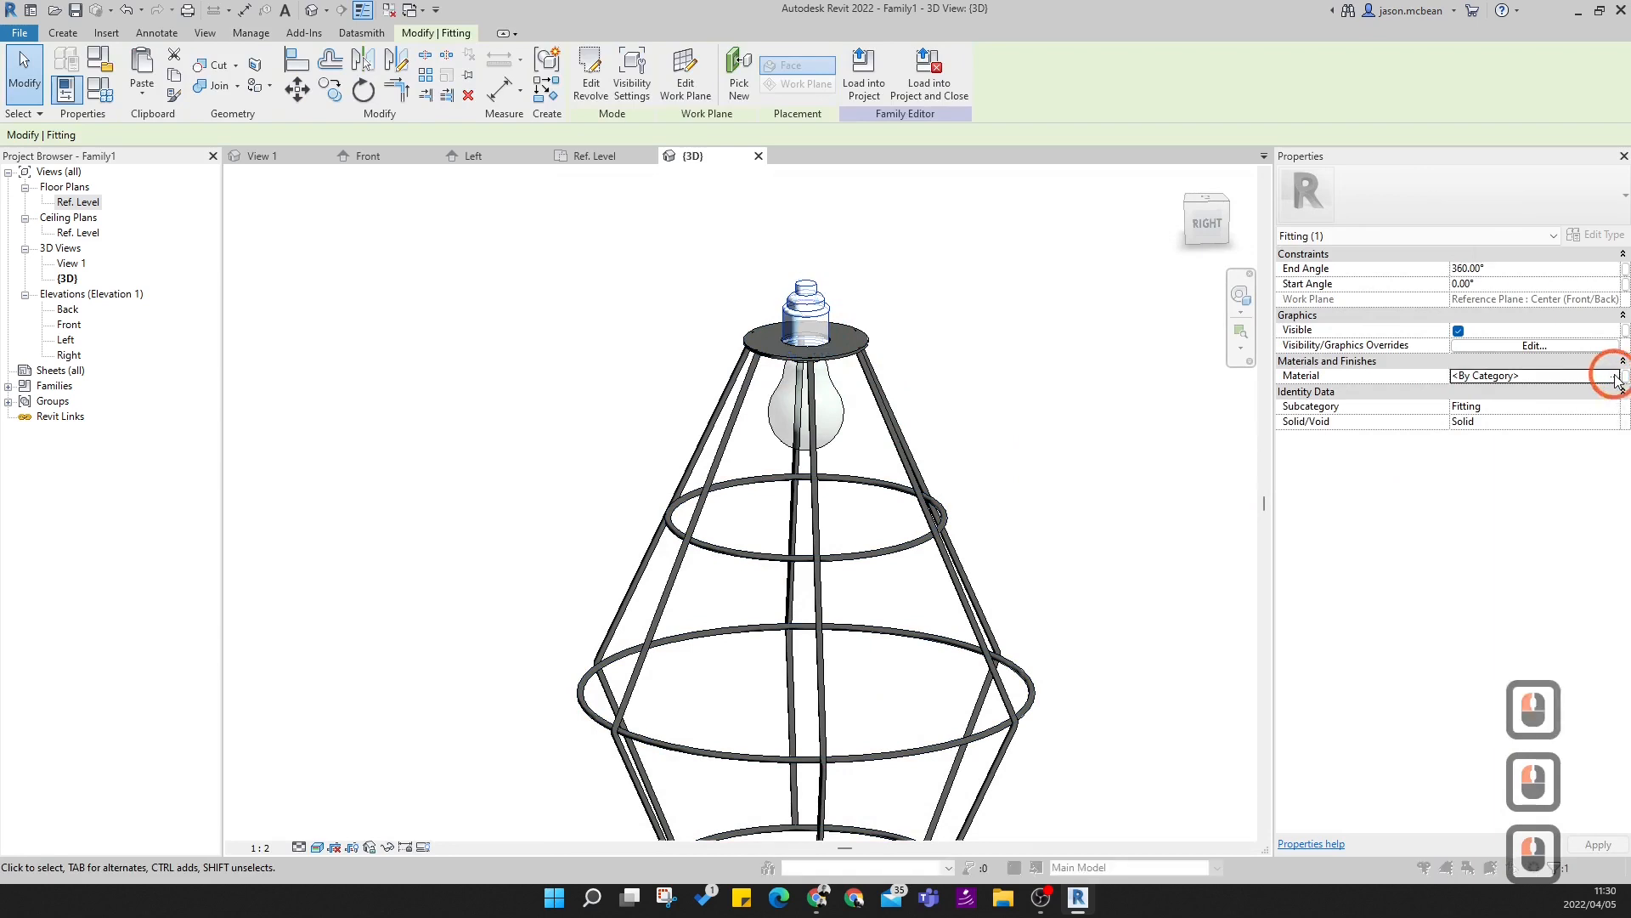
pyautogui.scroll(12, 655, 379)
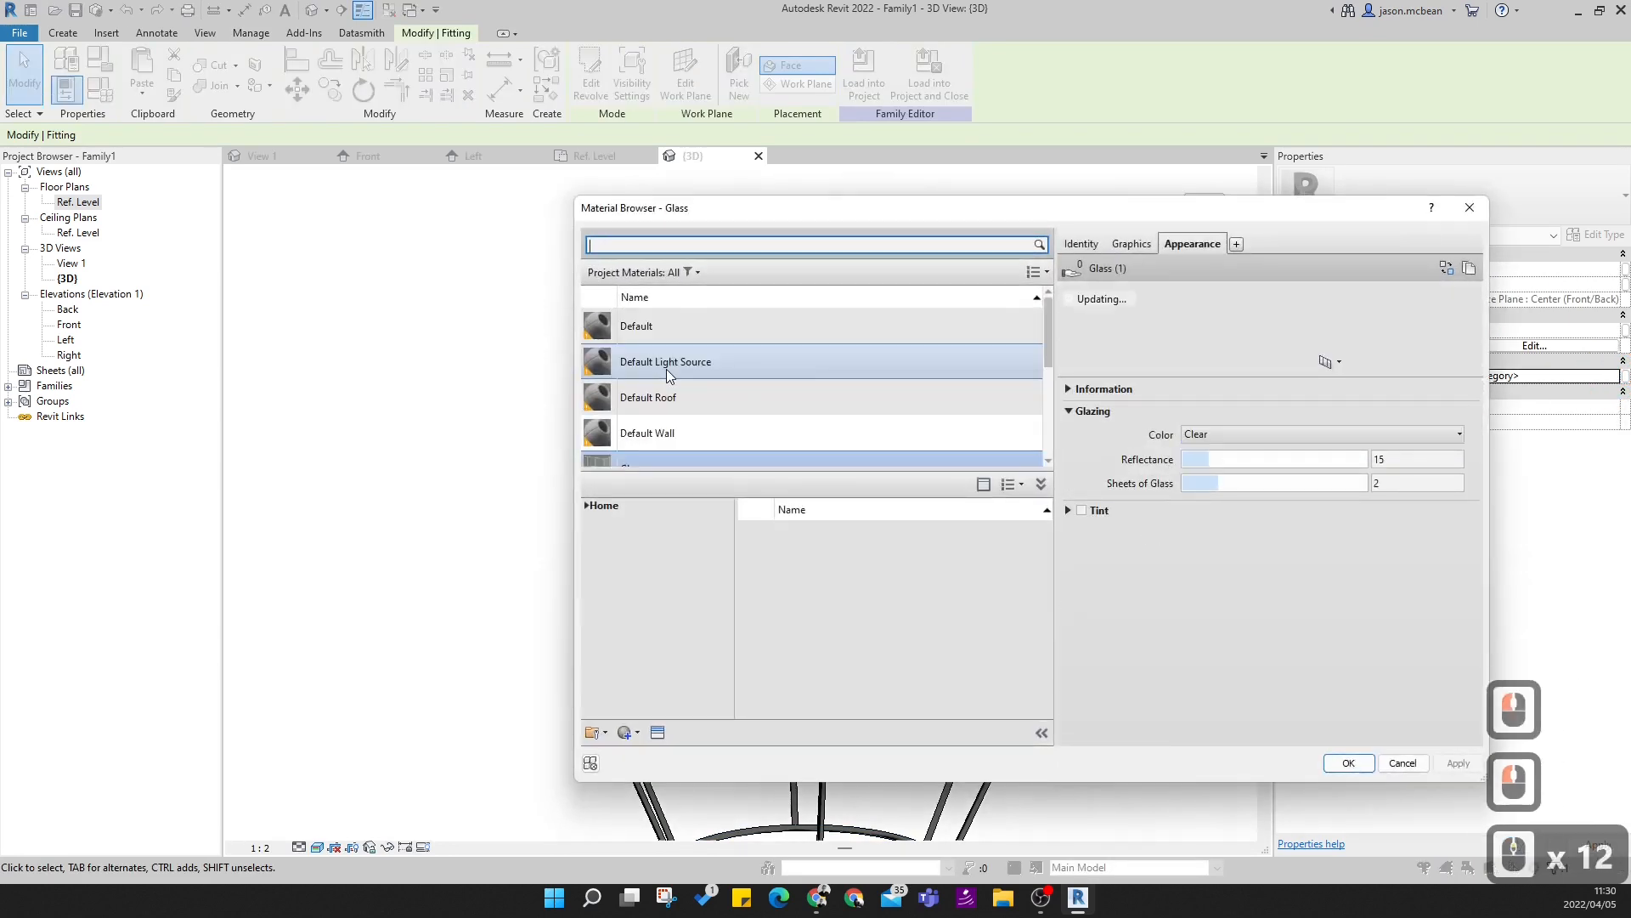
pyautogui.scroll(-16, 670, 389)
pyautogui.scroll(7, 716, 429)
pyautogui.scroll(6, 715, 425)
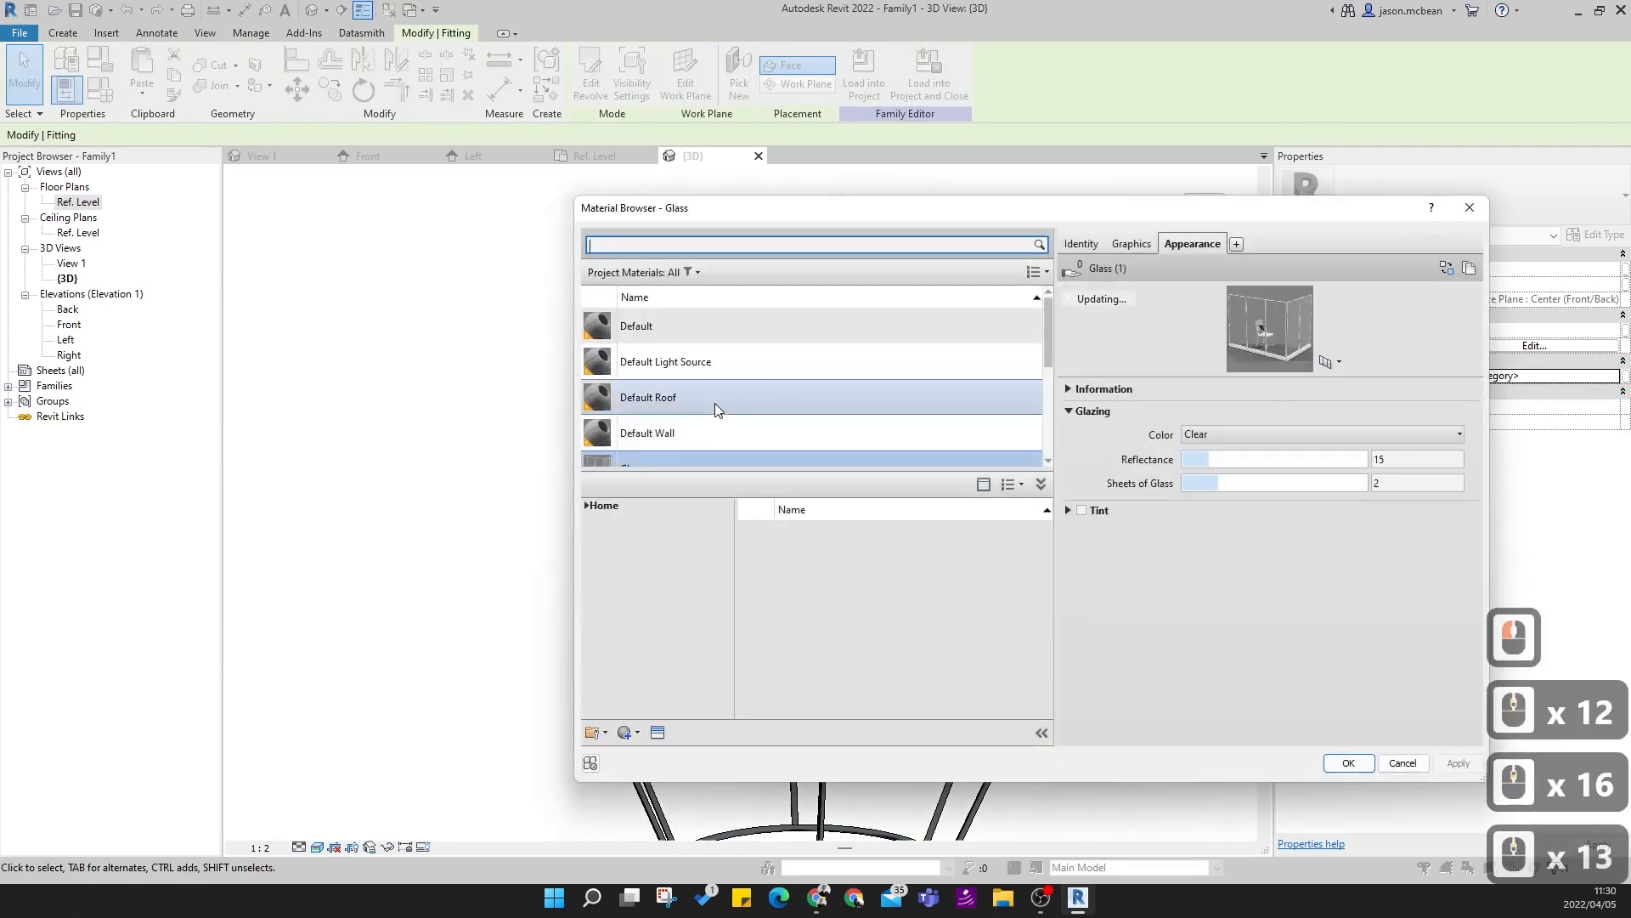
pyautogui.scroll(-11, 710, 396)
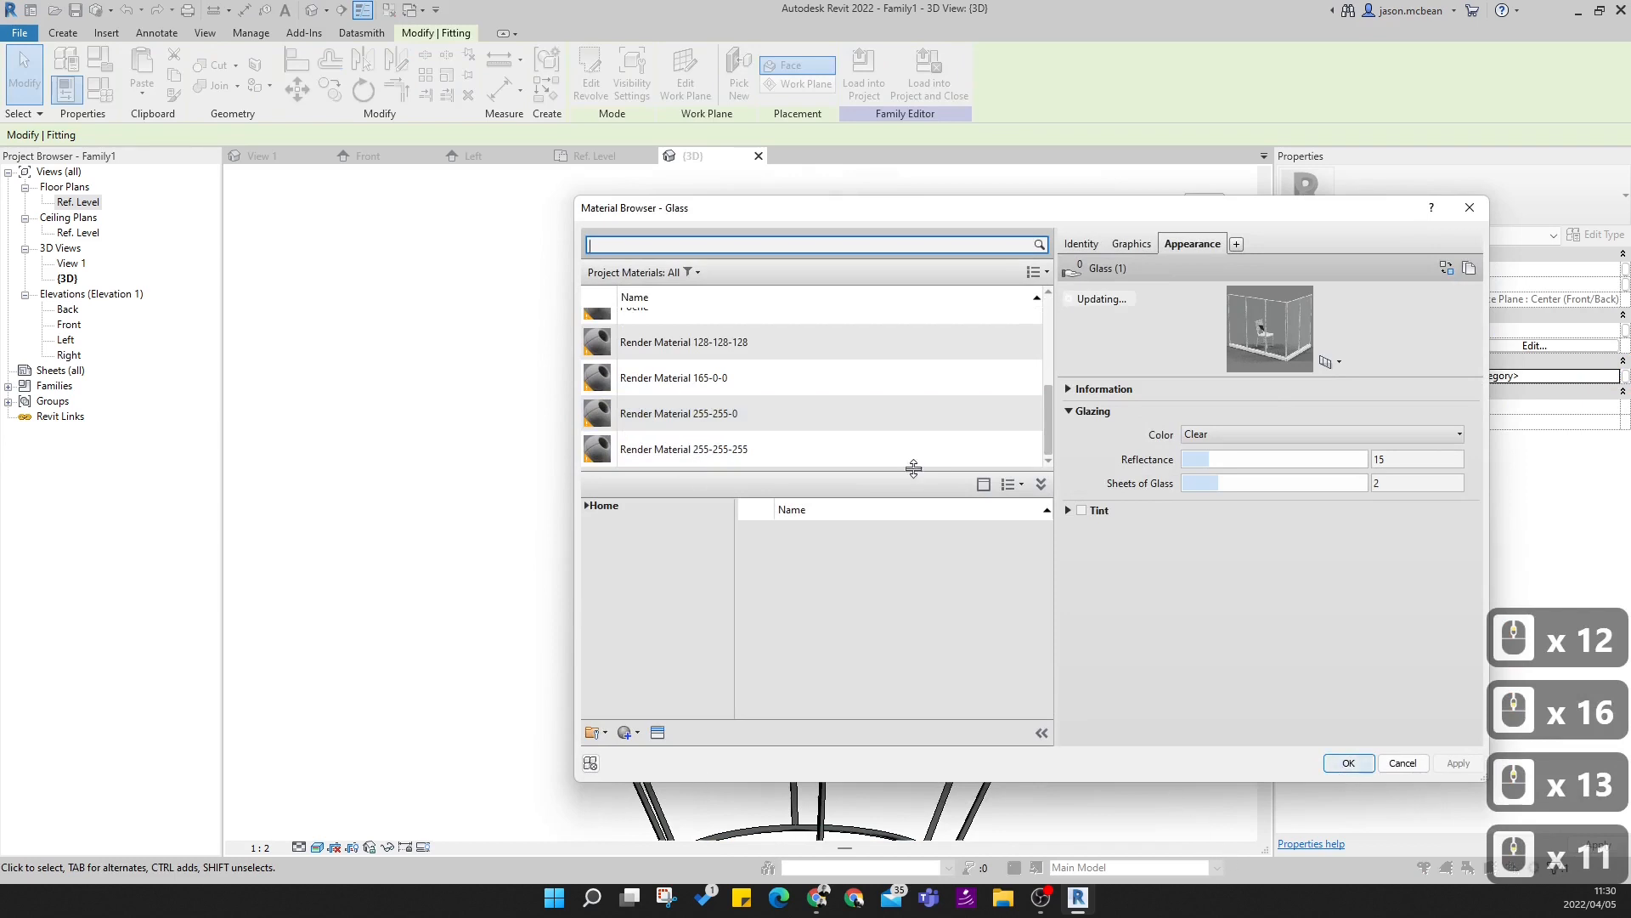
pyautogui.scroll(17, 781, 374)
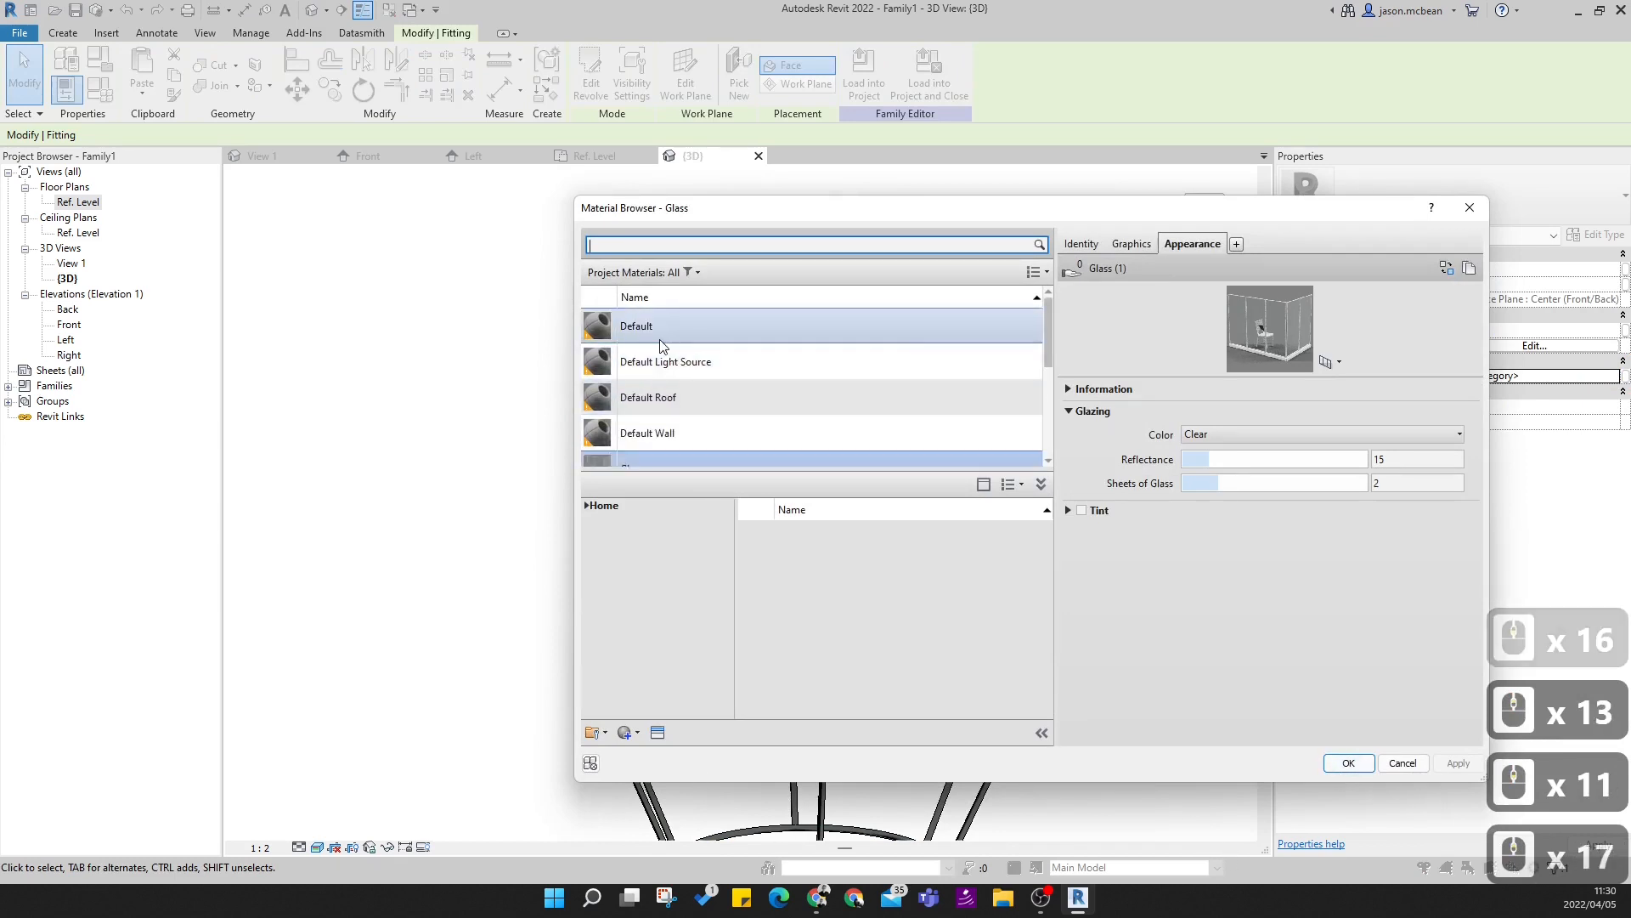
# - Expand the AEC Materials library and list its Metal category
pyautogui.click(594, 507)
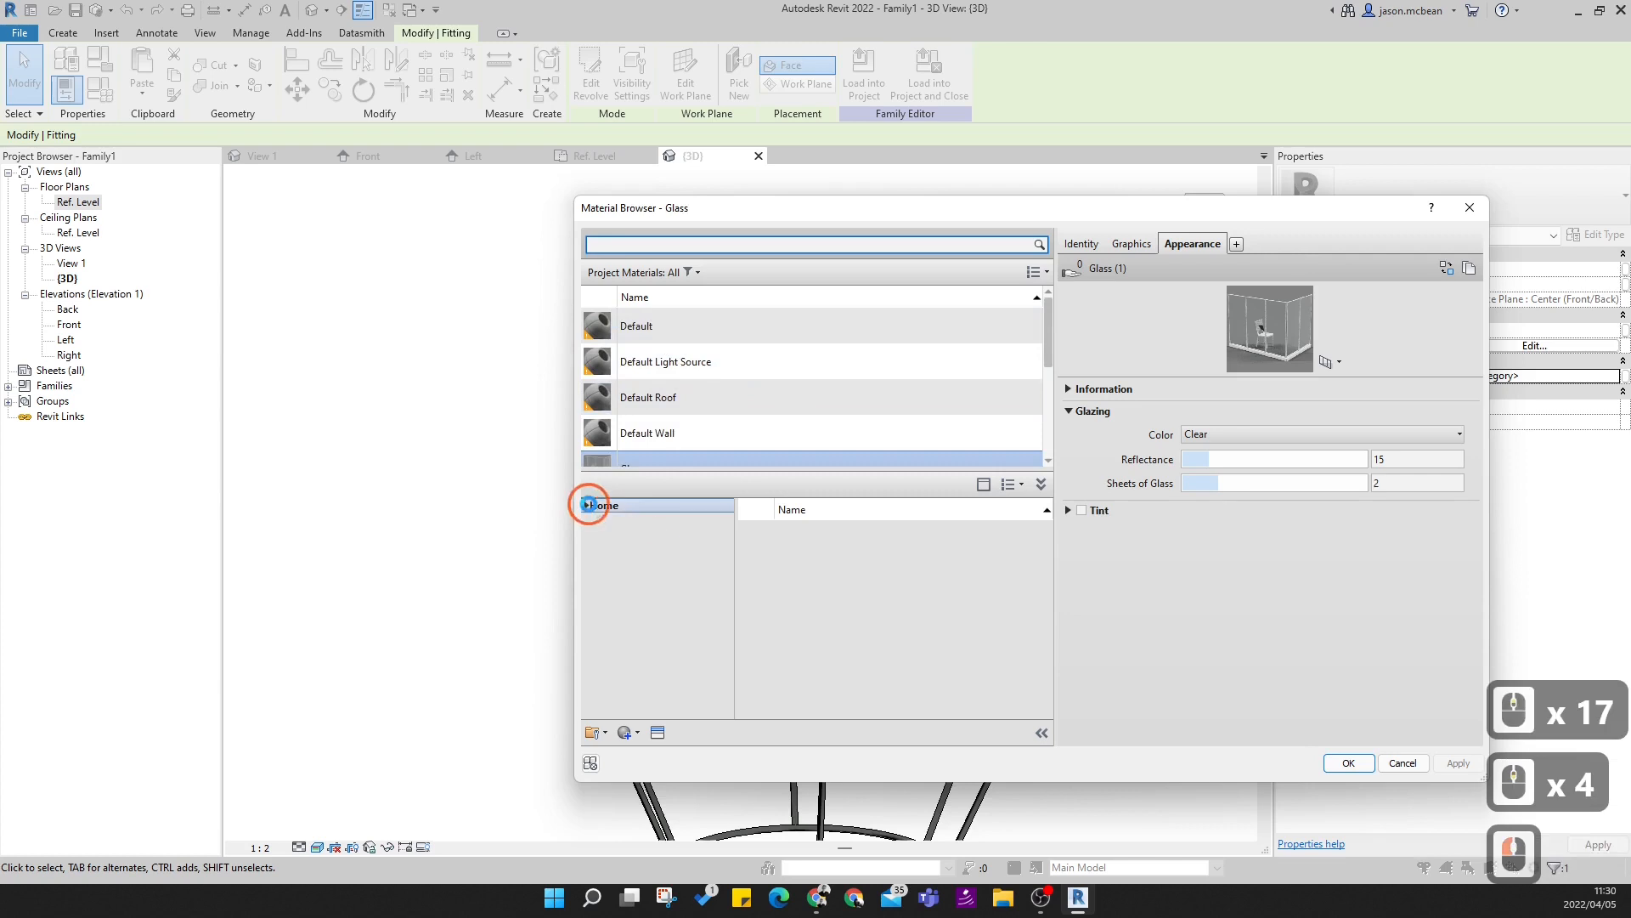
pyautogui.click(680, 577)
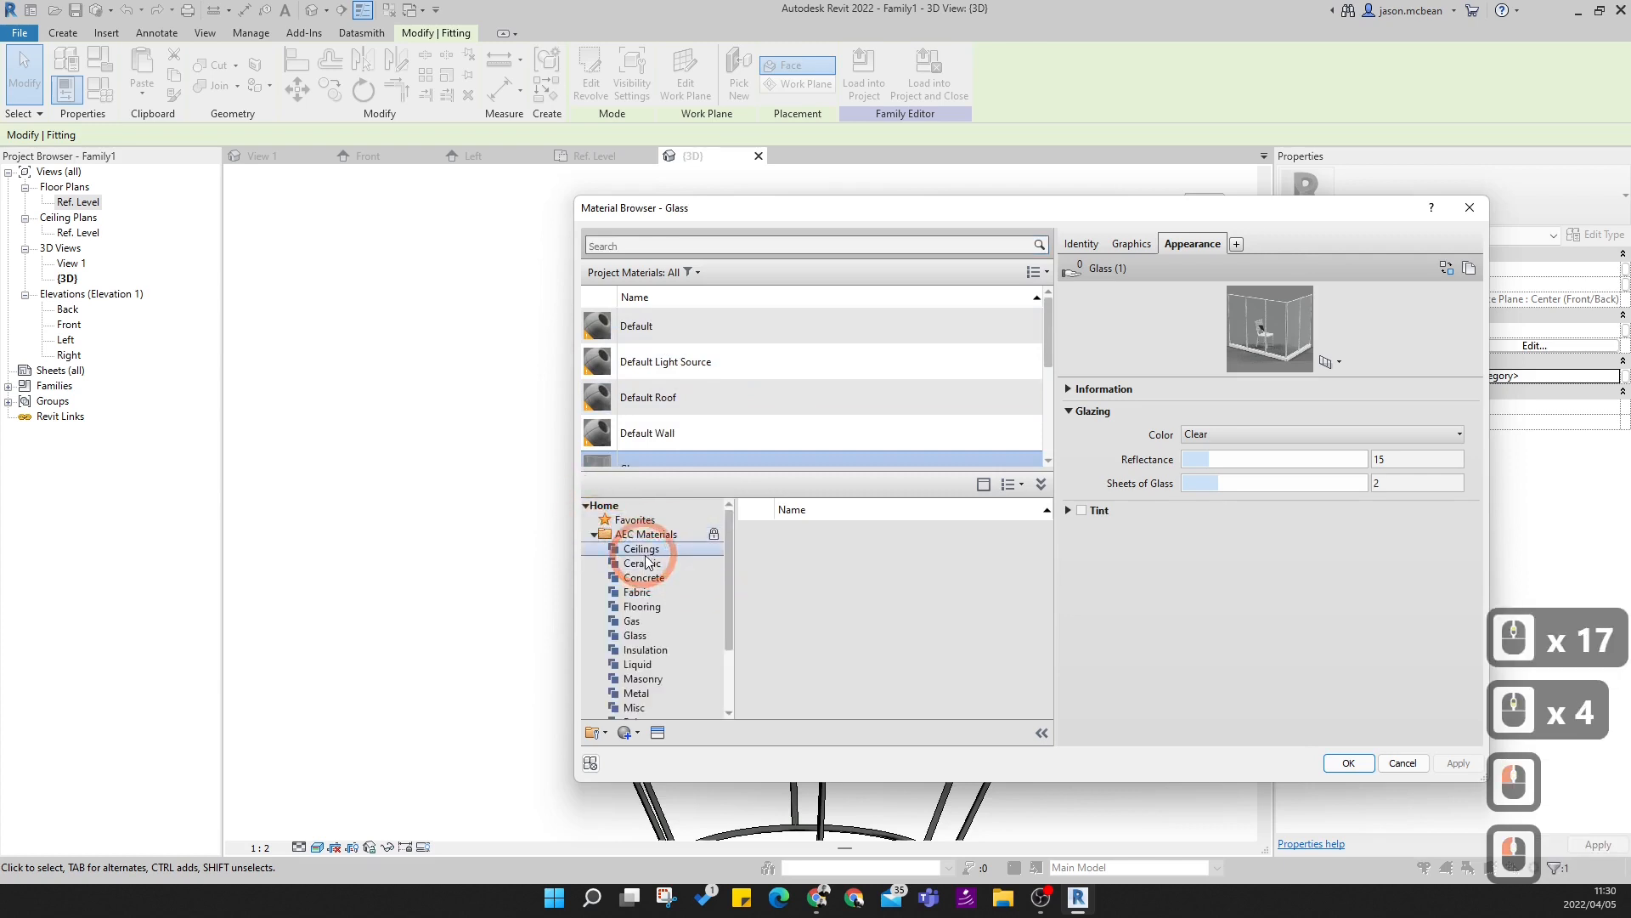
pyautogui.scroll(-4, 662, 628)
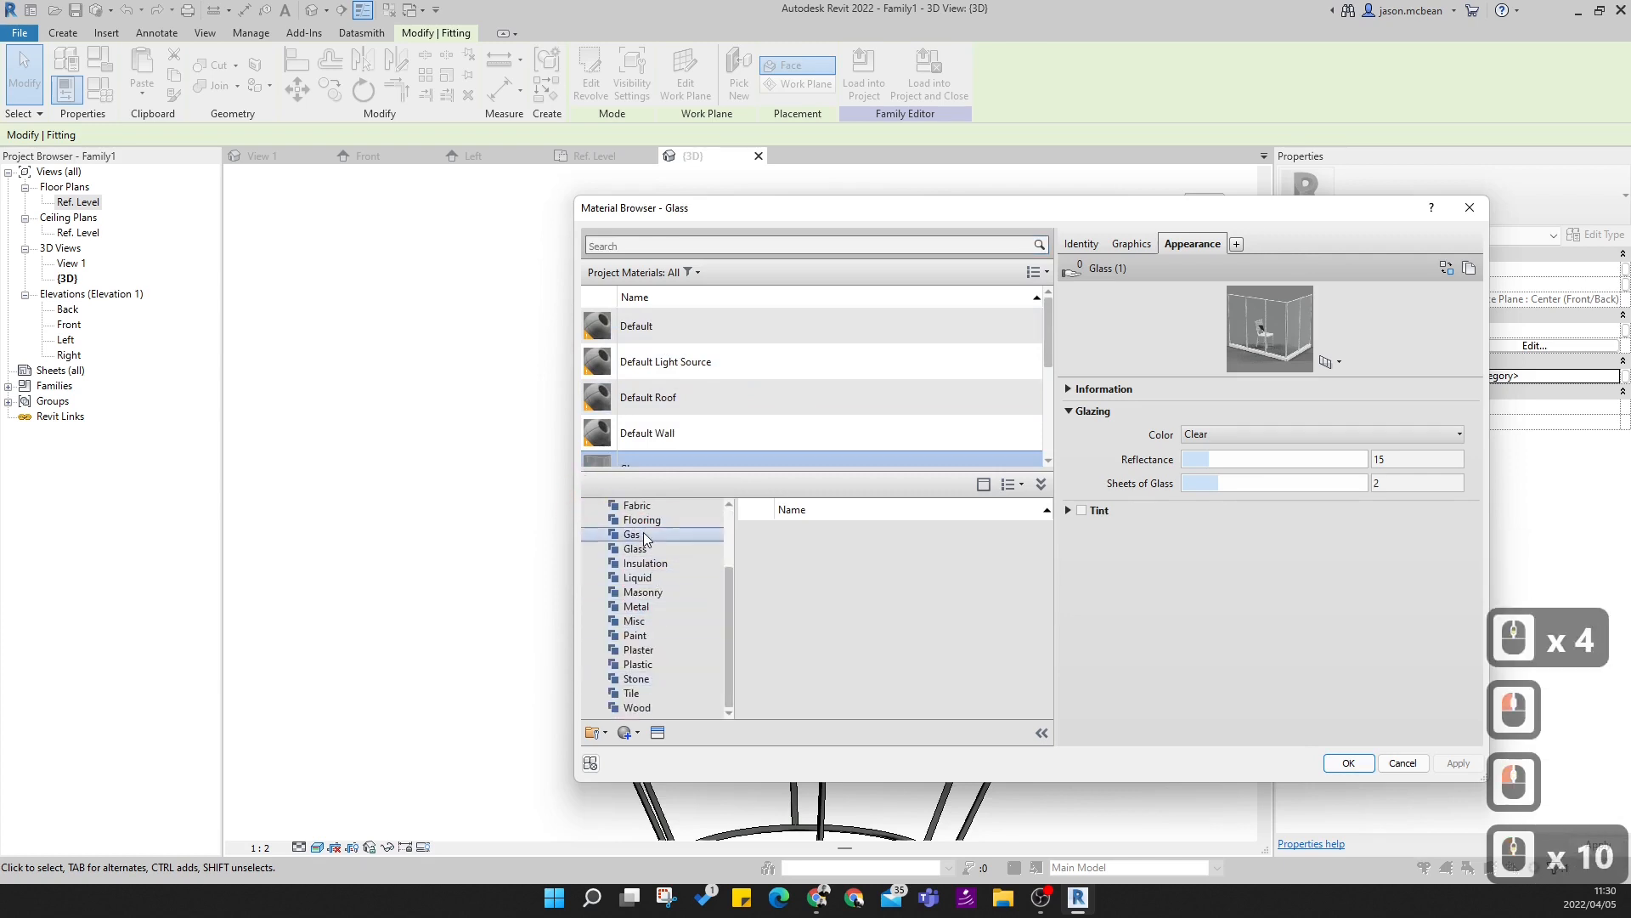
pyautogui.scroll(4, 644, 539)
pyautogui.scroll(-3, 667, 655)
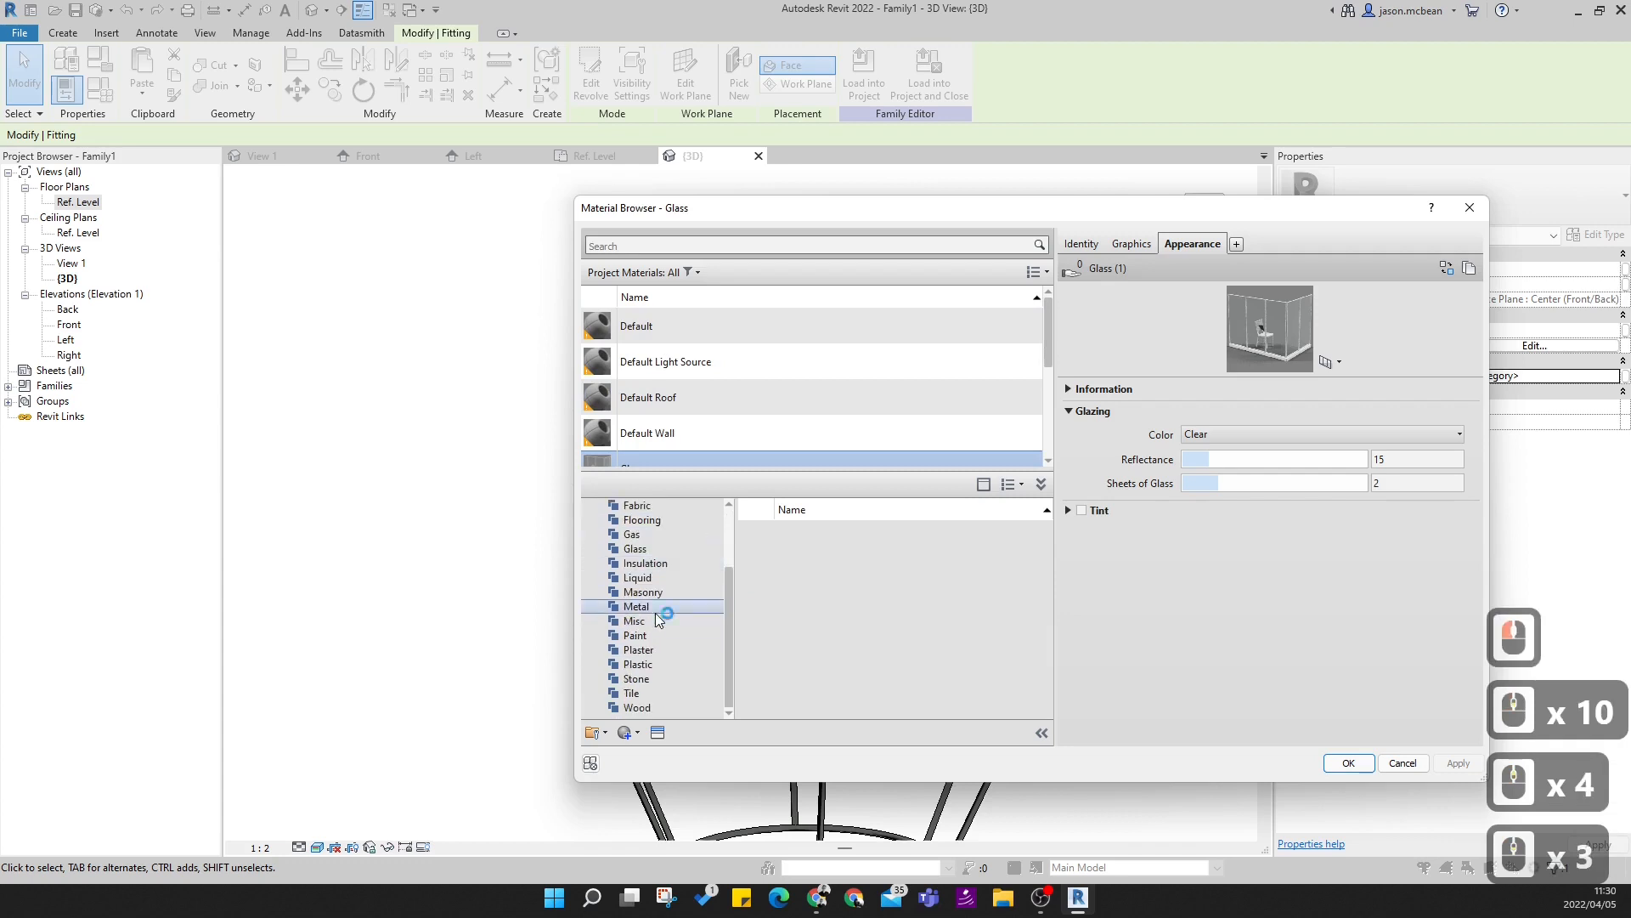
pyautogui.click(653, 604)
# - Add Brass from the AEC Metal category to the project materials
pyautogui.click(918, 592)
pyautogui.scroll(-13, 920, 600)
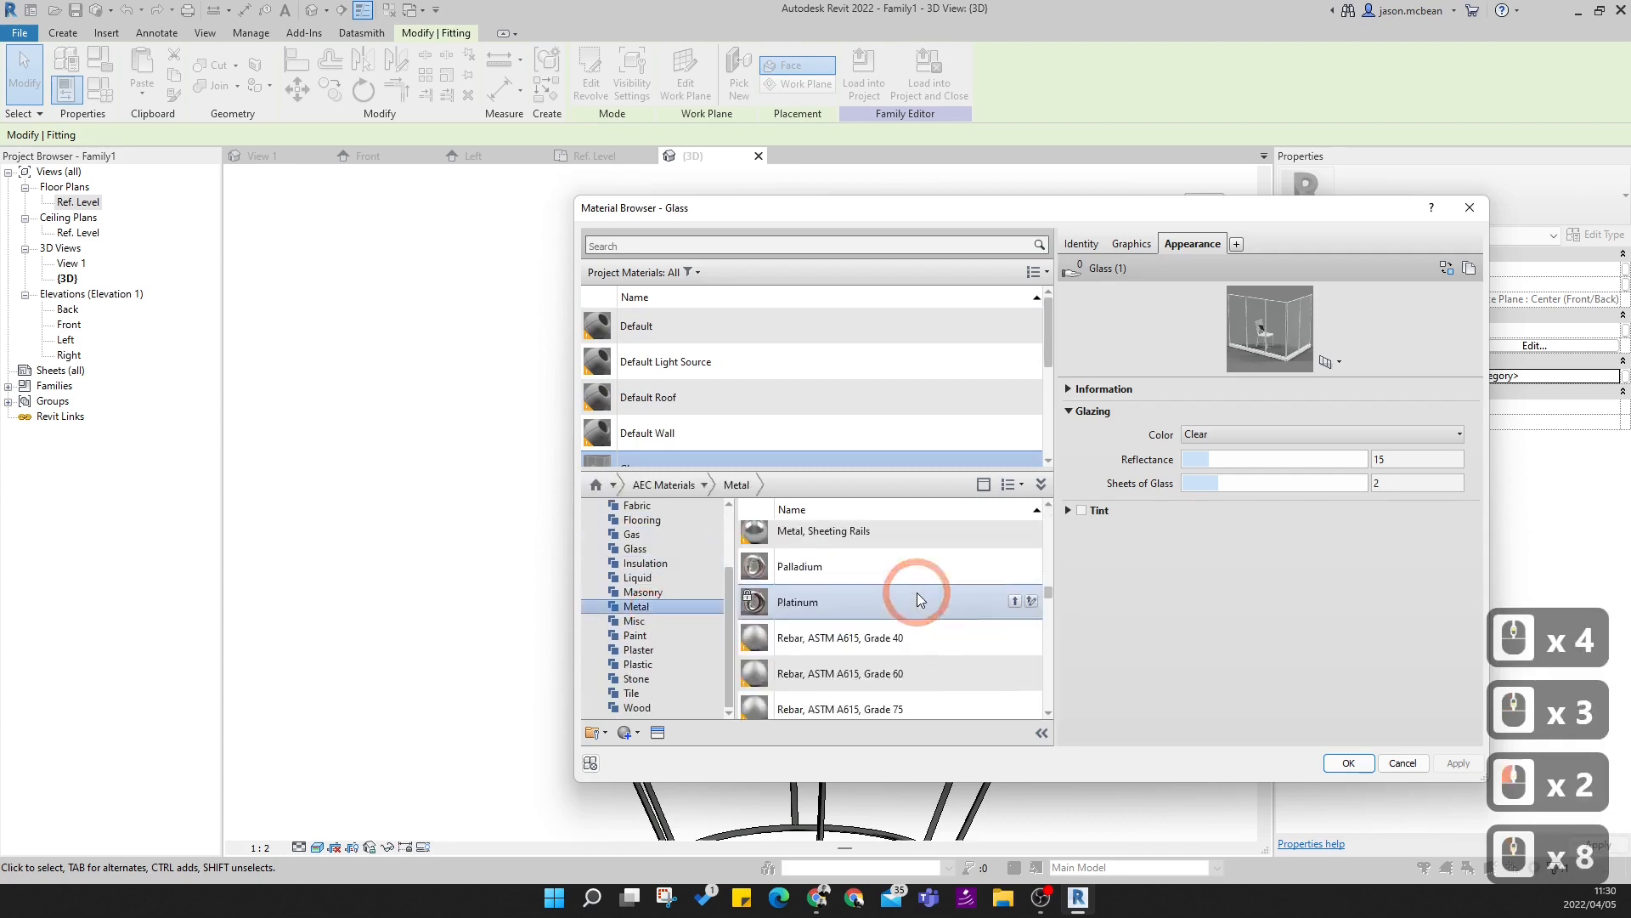
pyautogui.scroll(5, 922, 599)
pyautogui.scroll(-13, 920, 600)
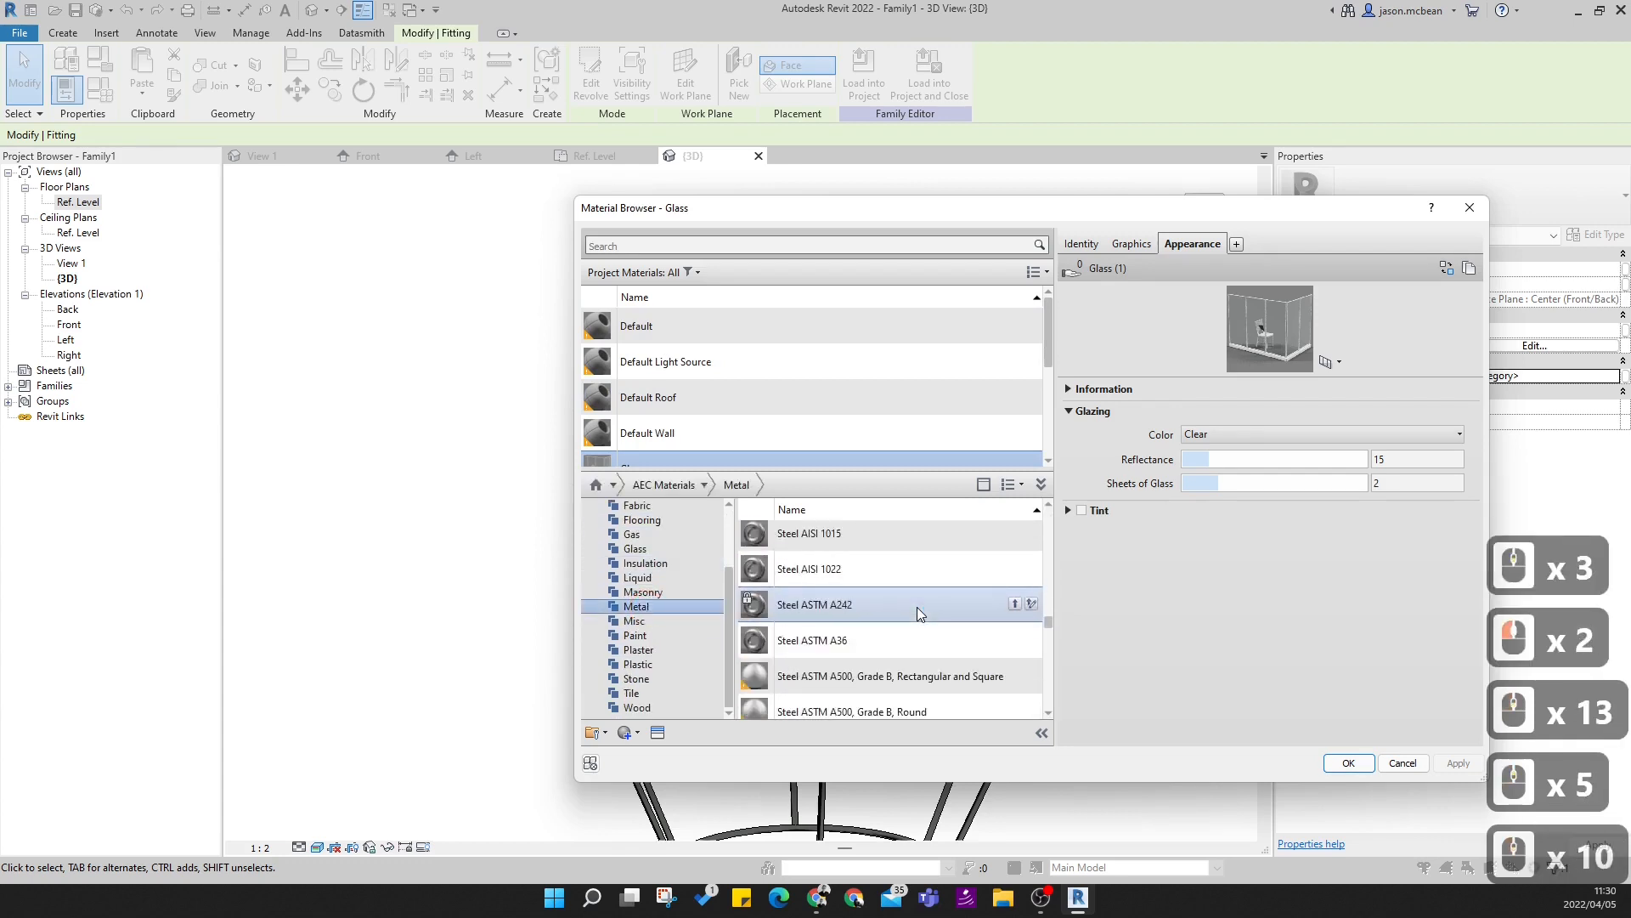
pyautogui.scroll(-1, 920, 612)
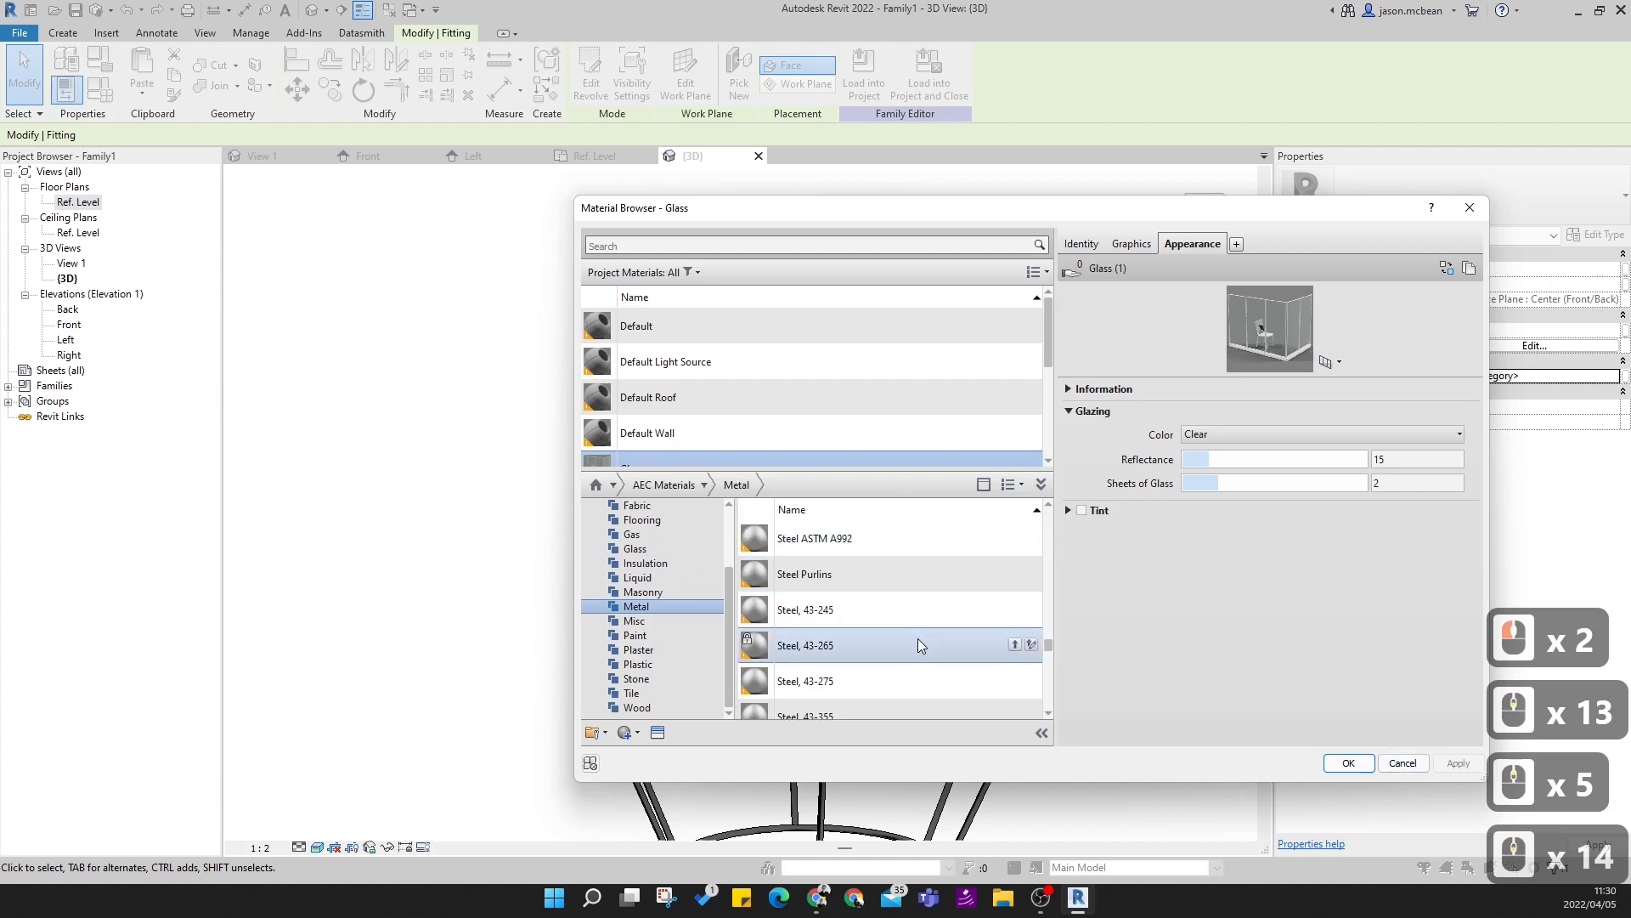
pyautogui.scroll(-10, 920, 643)
pyautogui.scroll(20, 921, 643)
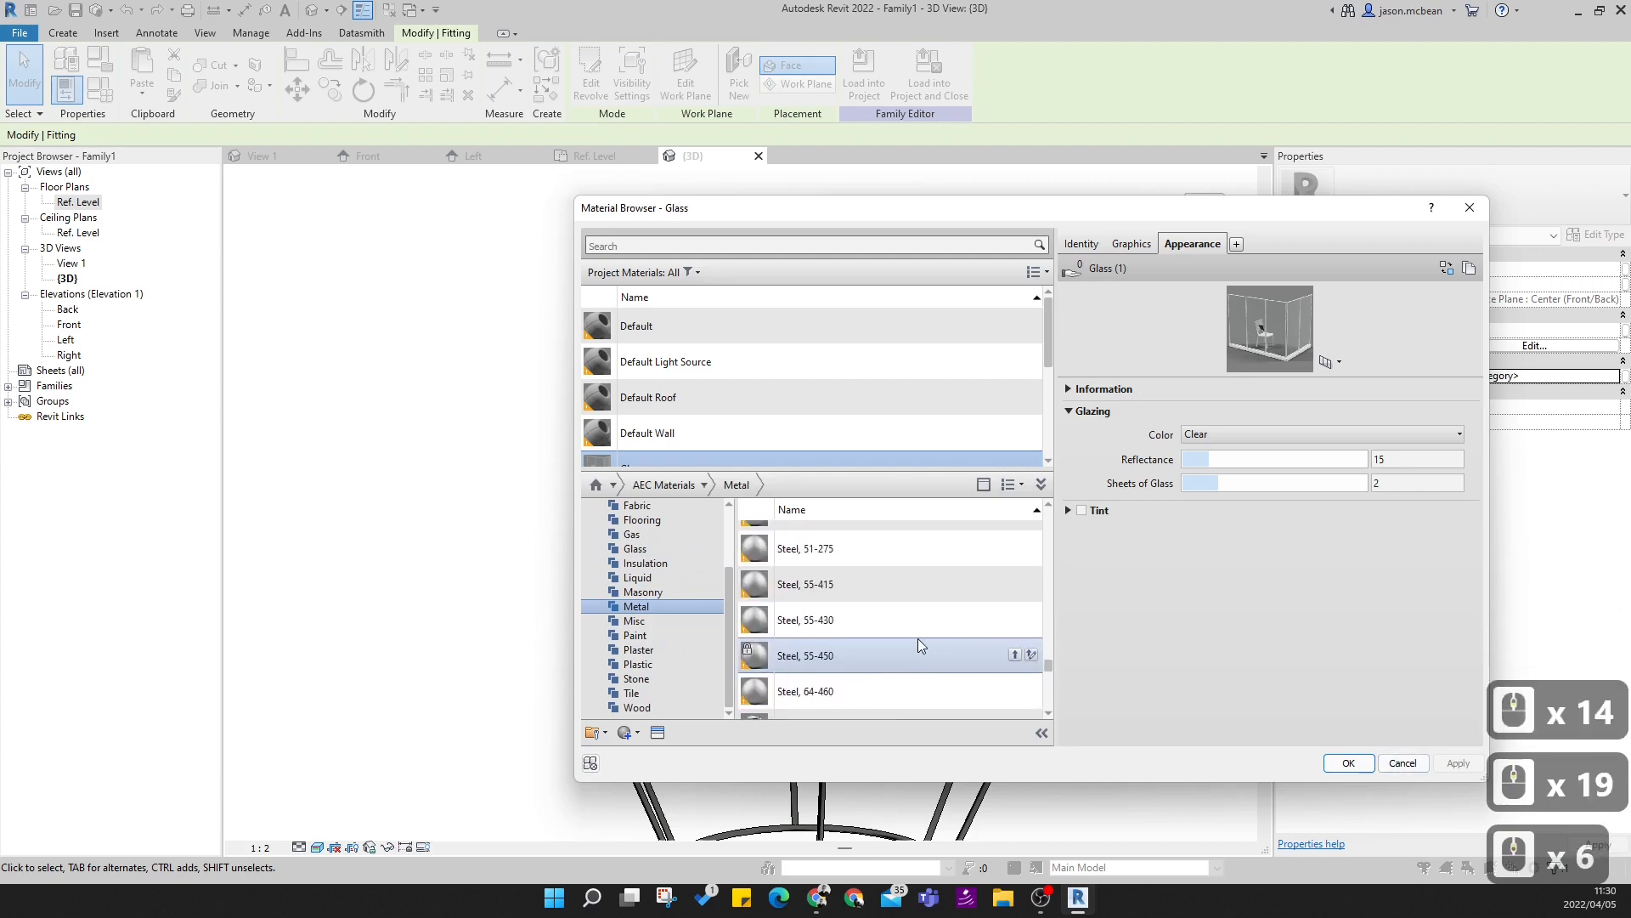
pyautogui.scroll(6, 920, 643)
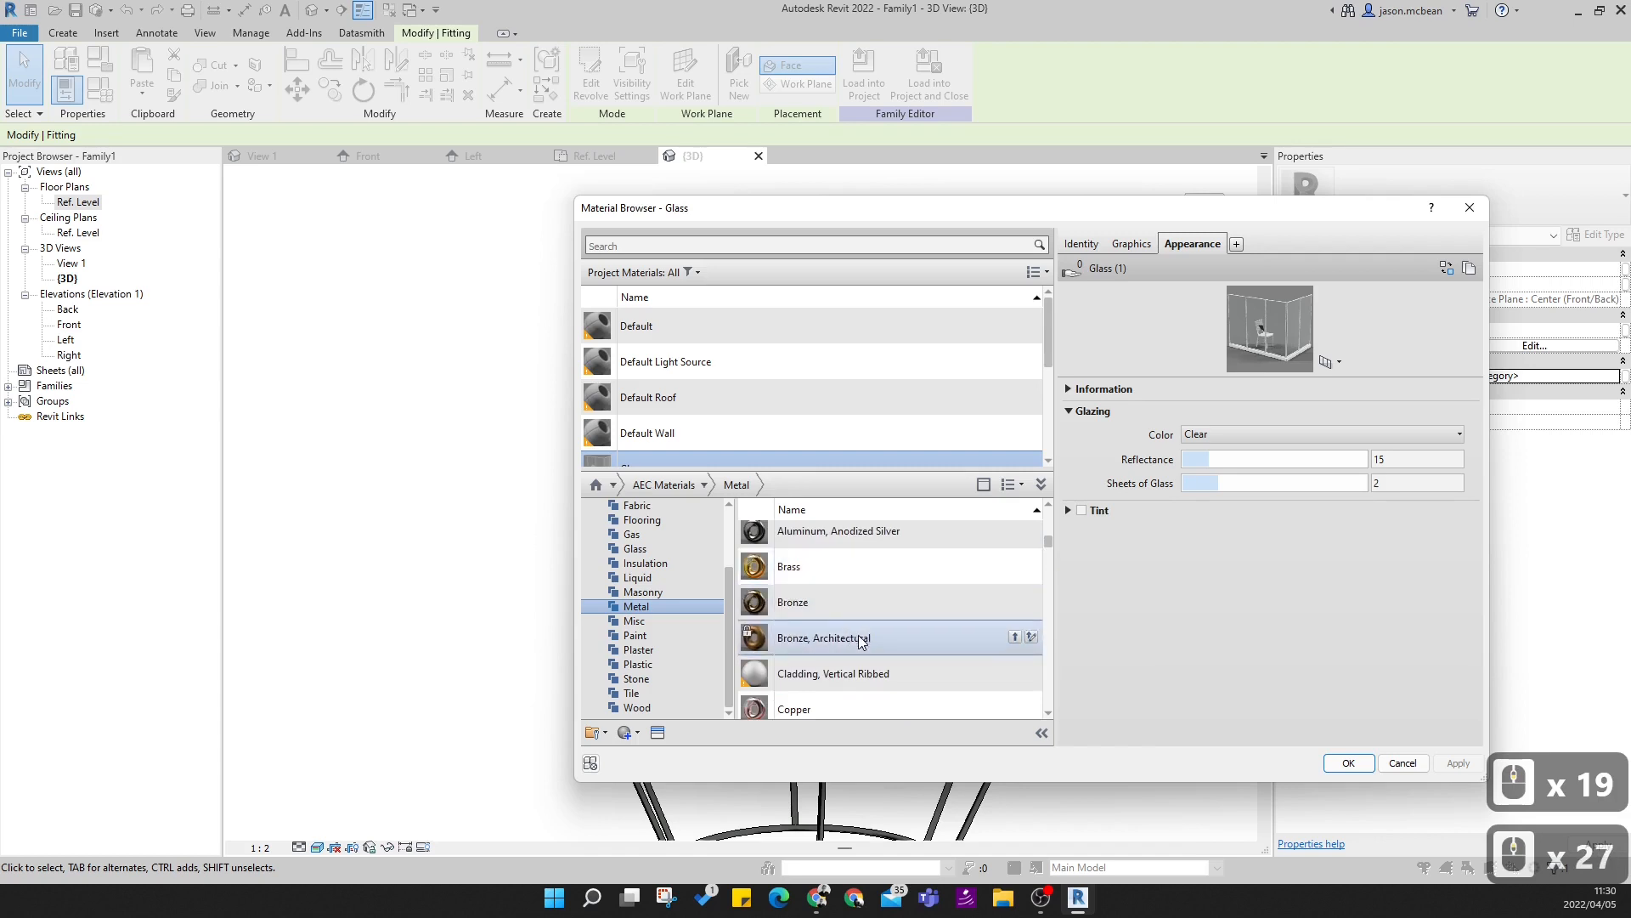
pyautogui.doubleClick(812, 566)
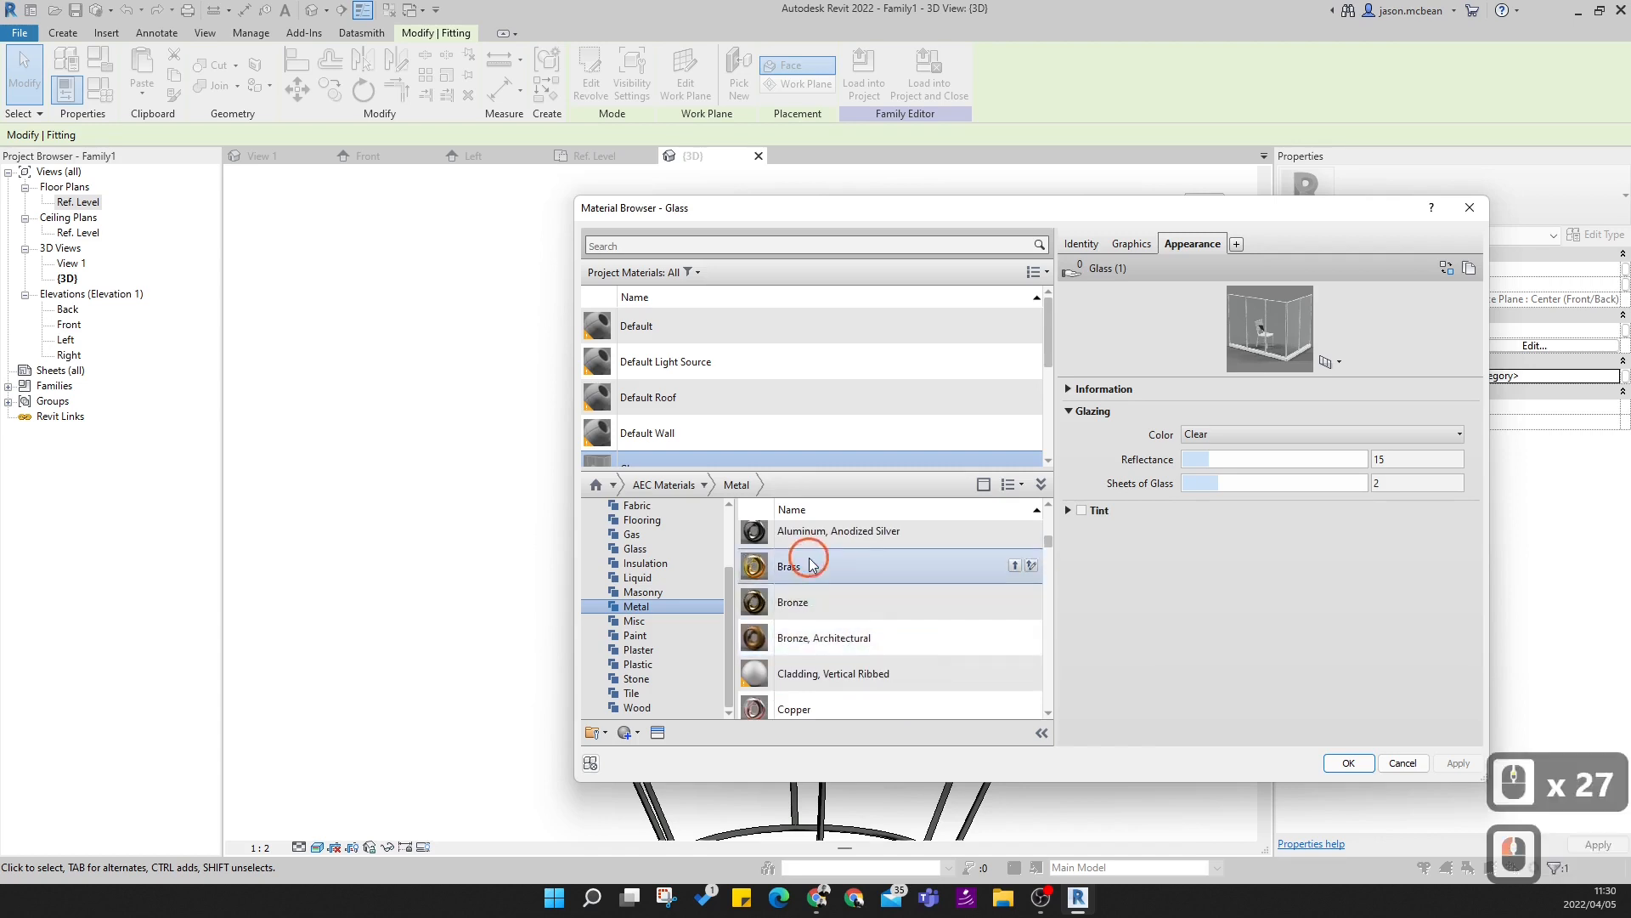
# - Assign the Brass material to the lamp fitting and deselect it
pyautogui.click(1458, 763)
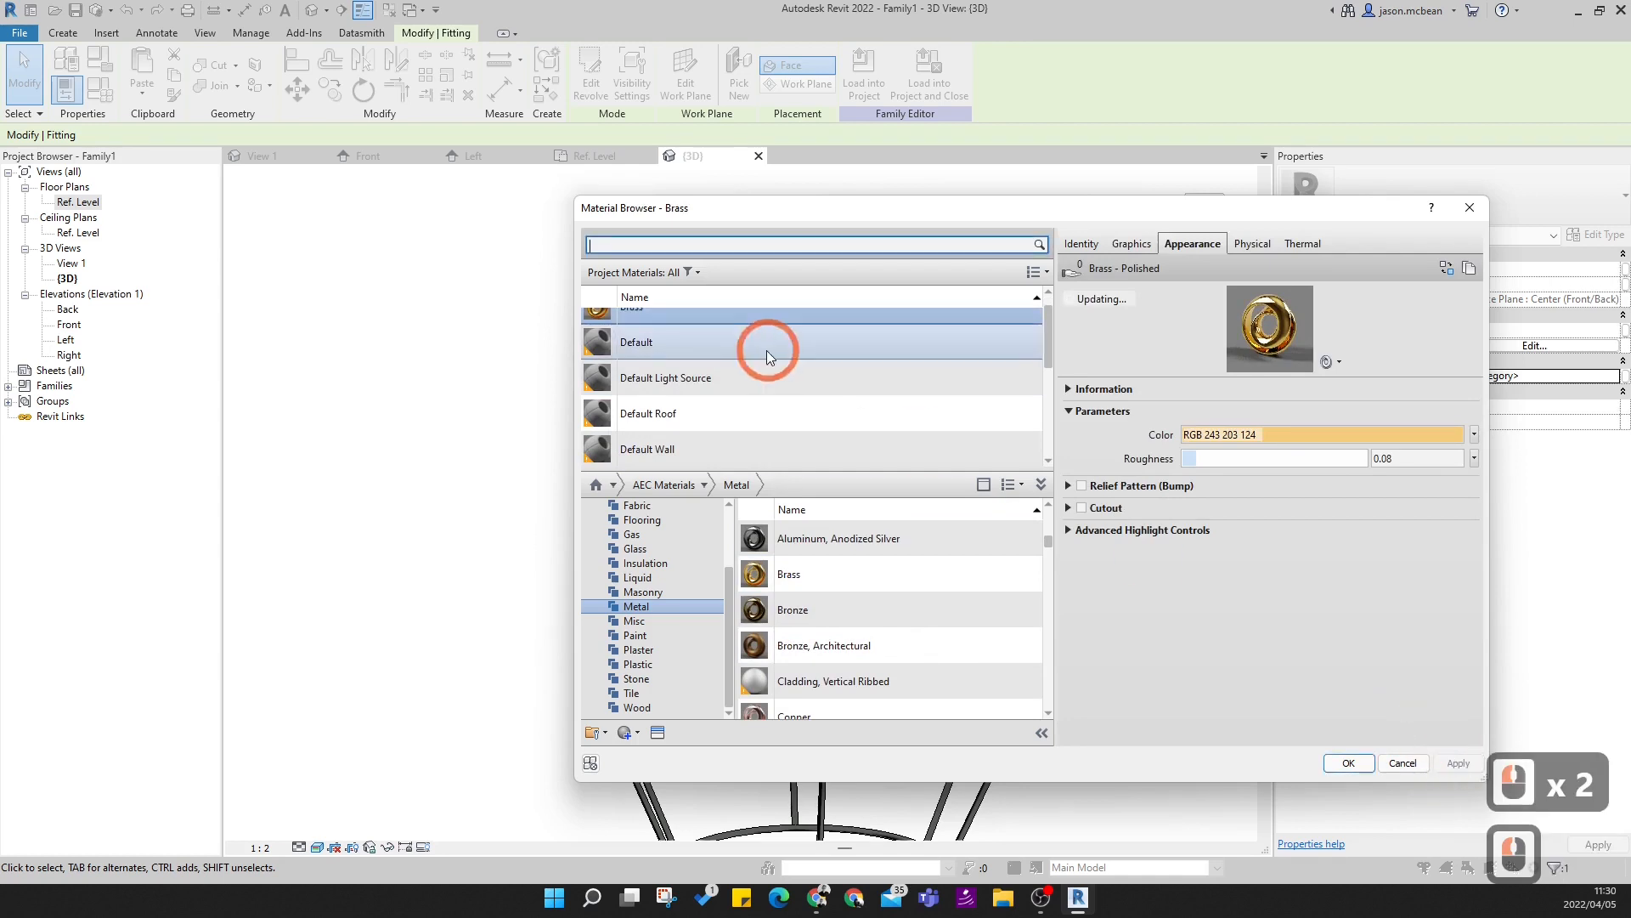
pyautogui.scroll(4, 663, 348)
pyautogui.click(632, 326)
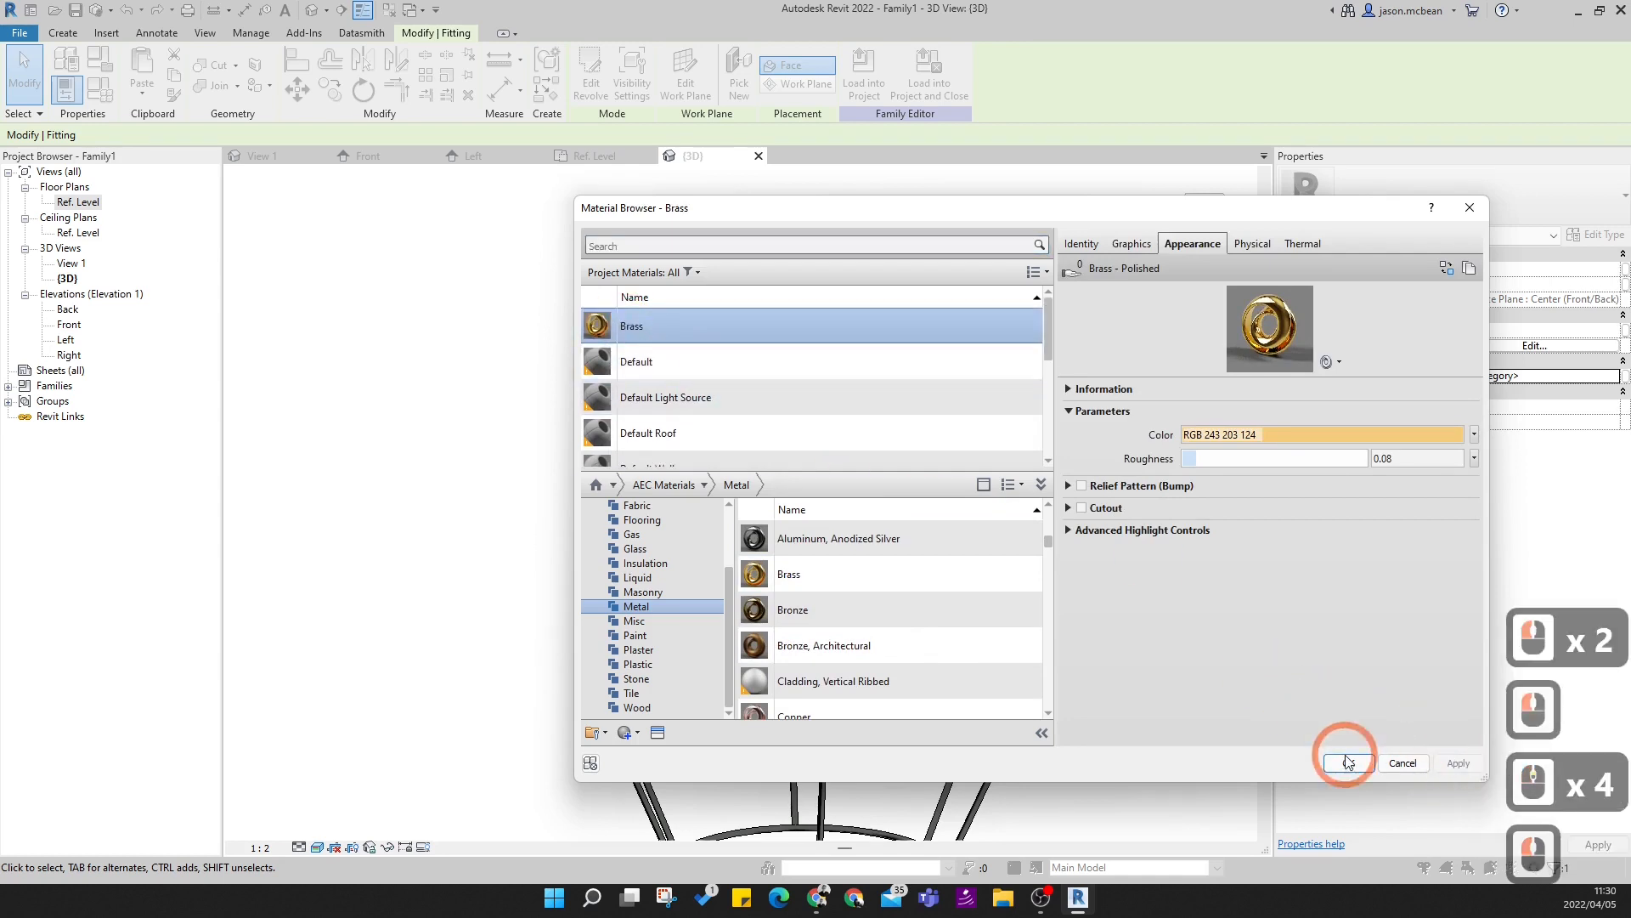
pyautogui.click(1348, 763)
pyautogui.click(1010, 357)
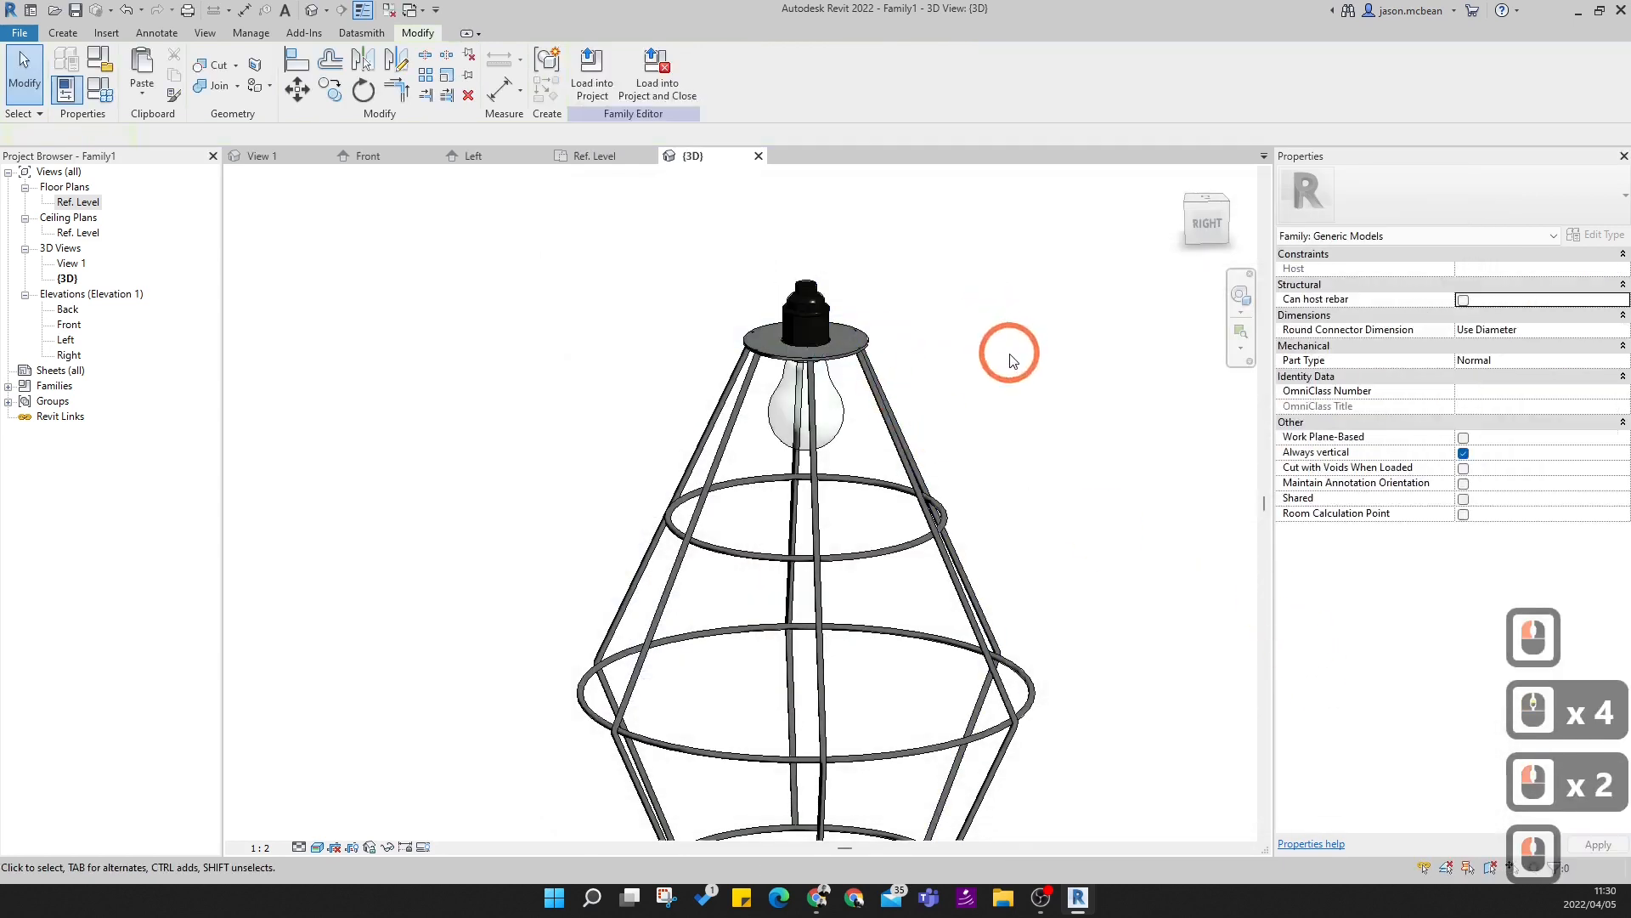
# - Set the 3D view's visual style to Realistic and inspect the brass fitting up close
pyautogui.click(318, 848)
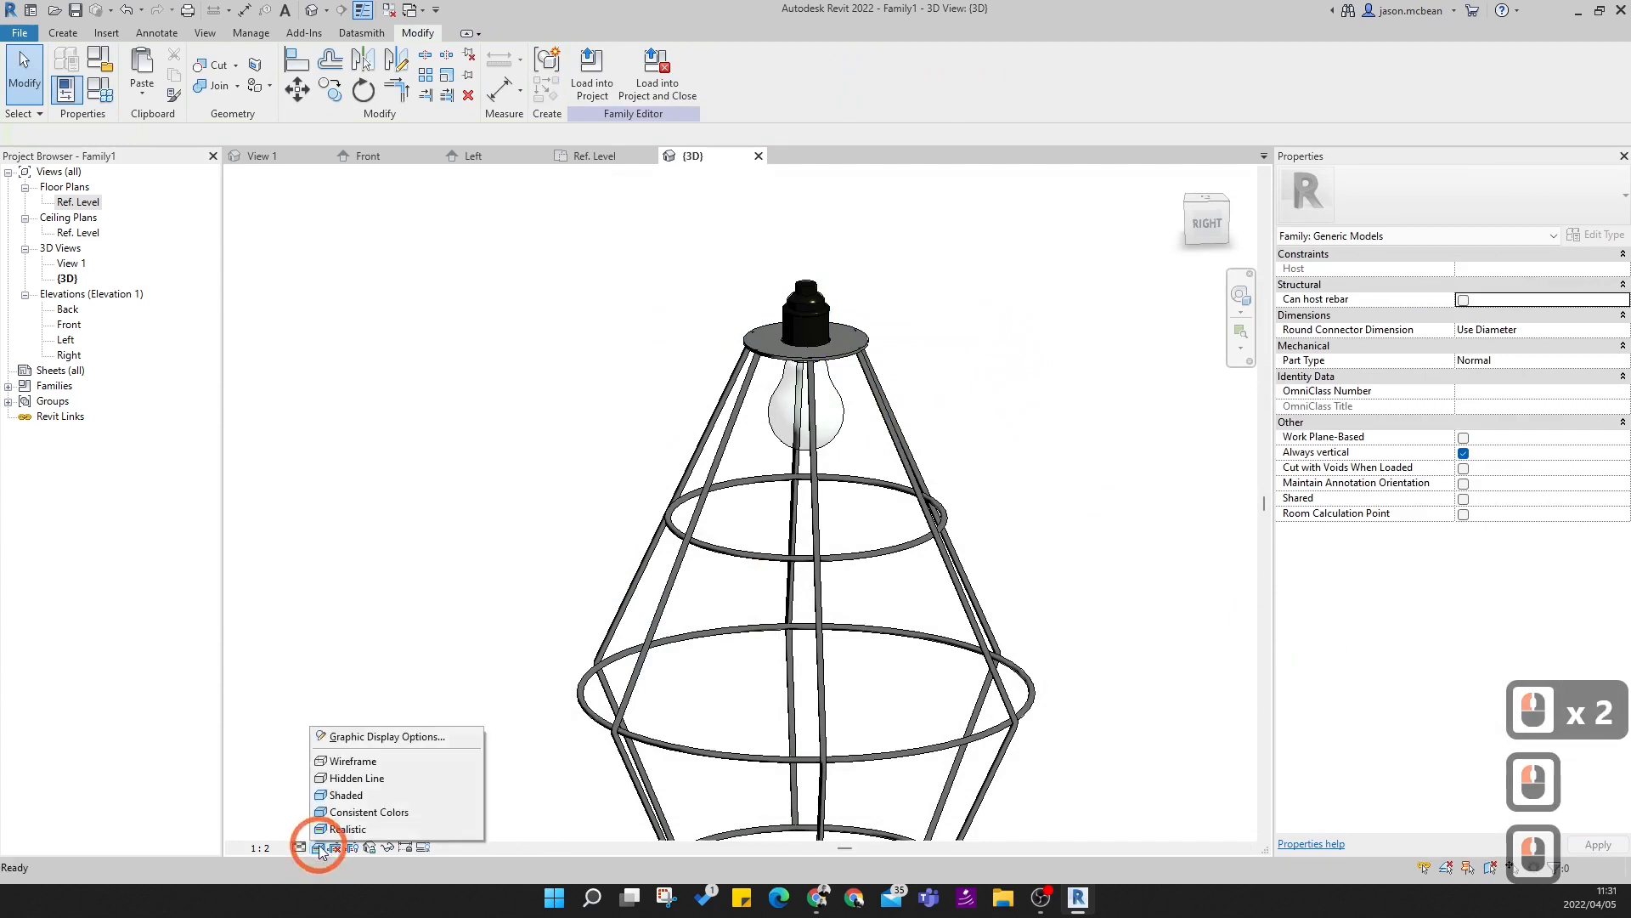
pyautogui.doubleClick(860, 348)
pyautogui.scroll(14, 838, 297)
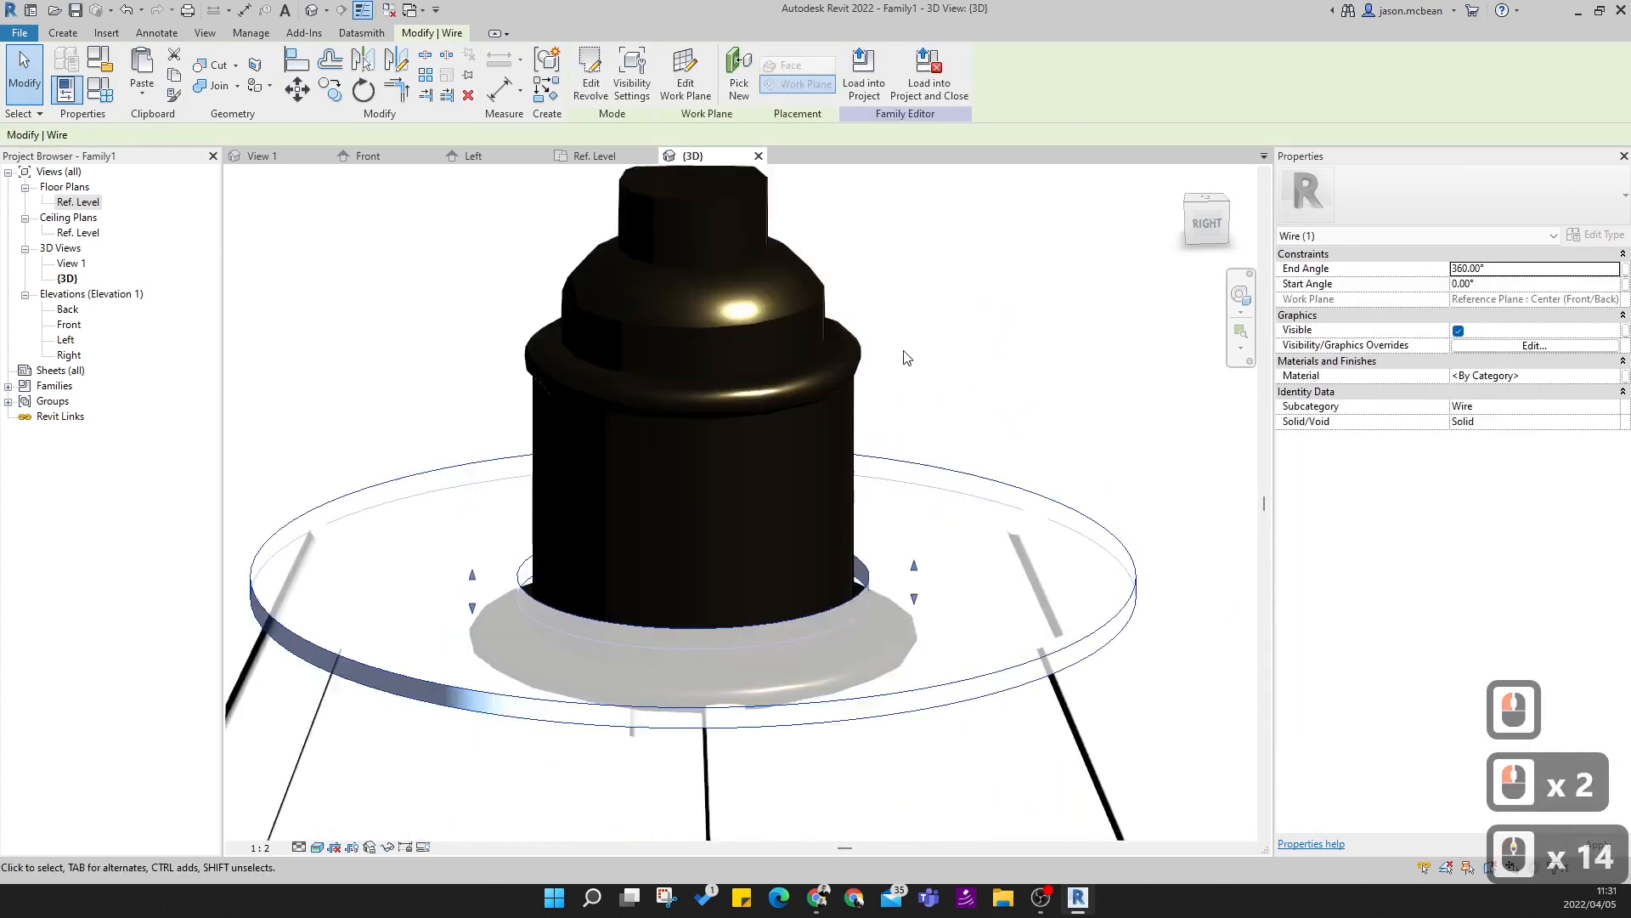
pyautogui.click(964, 366)
pyautogui.scroll(-5, 1056, 477)
pyautogui.moveTo(1057, 476)
pyautogui.keyDown('shift'); pyautogui.mouseDown(button='middle')
pyautogui.moveTo(925, 527)
pyautogui.moveTo(1082, 476)
pyautogui.moveTo(1077, 455)
pyautogui.mouseUp(button='middle'); pyautogui.keyUp('shift')
pyautogui.moveTo(914, 641); pyautogui.dragTo(906, 543, button='middle')
pyautogui.scroll(-9, 741, 554)
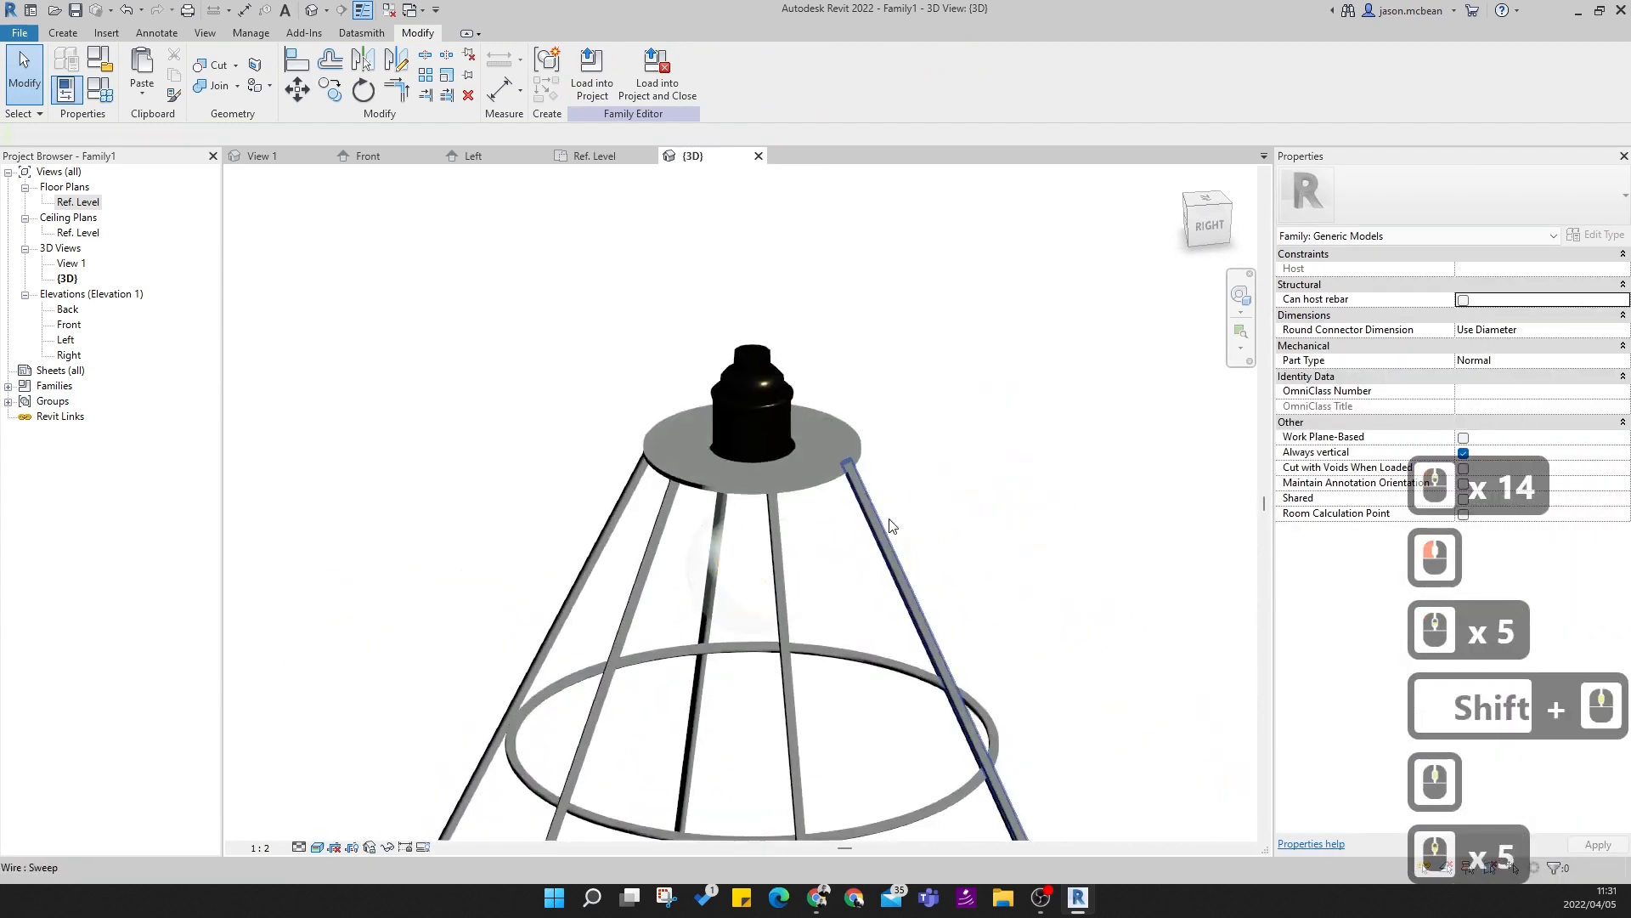
# - Select all the wires and rings of the lamp frame together and open the material choices for them
pyautogui.click(900, 539)
pyautogui.keyDown('ctrl'); pyautogui.click(888, 546); pyautogui.keyUp('ctrl')
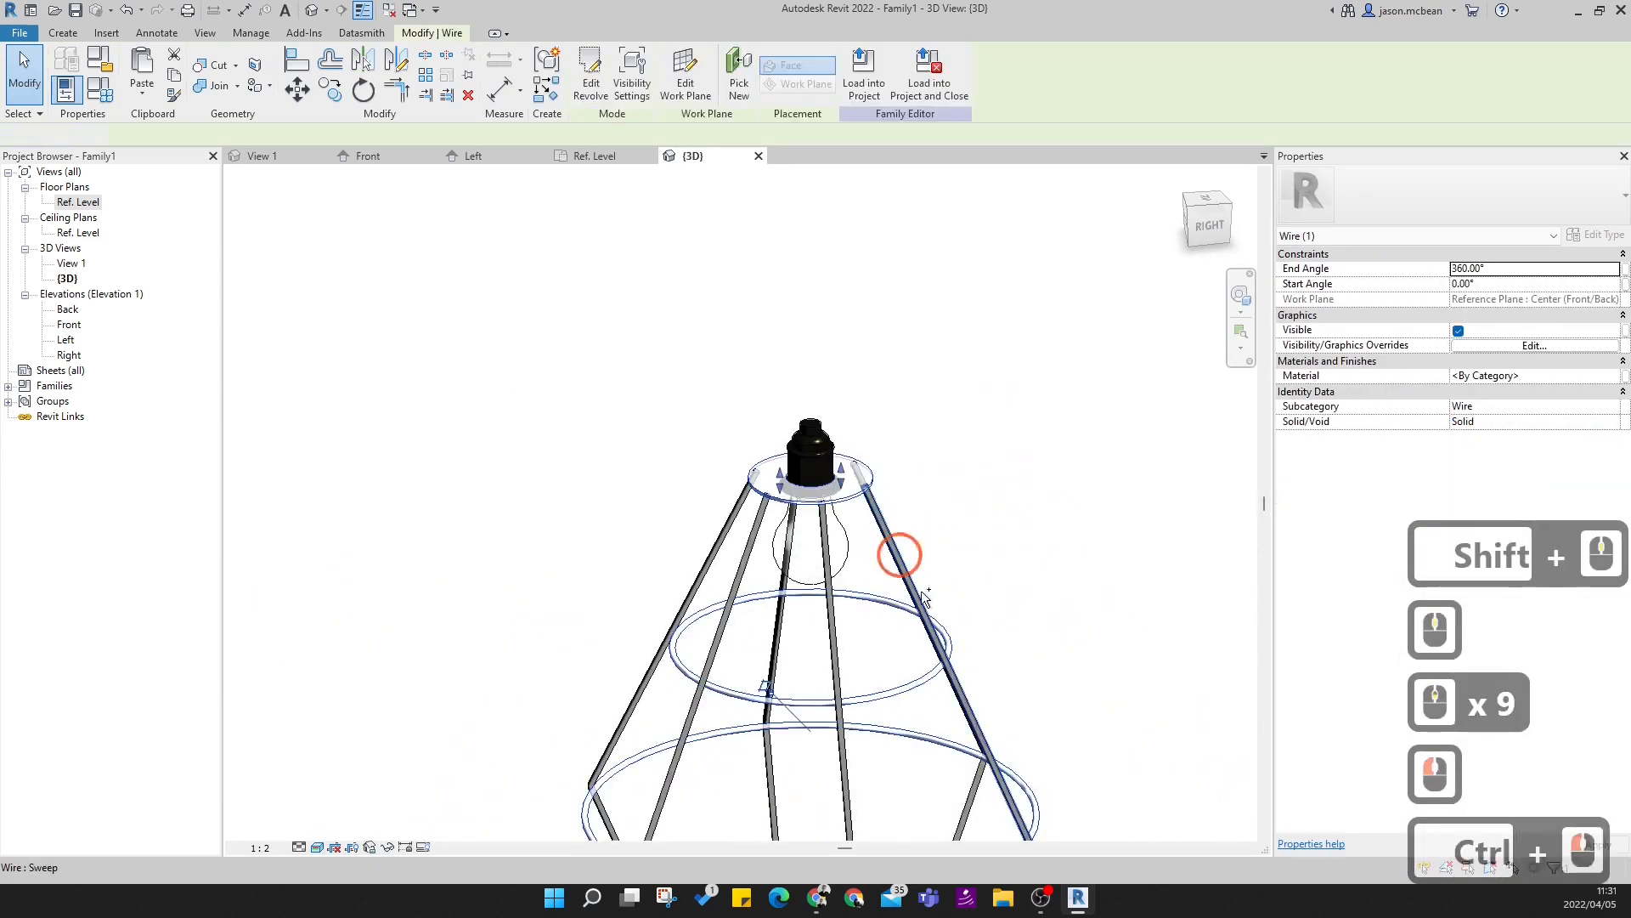
pyautogui.keyDown('ctrl'); pyautogui.click(910, 674); pyautogui.keyUp('ctrl')
pyautogui.moveTo(1052, 641); pyautogui.dragTo(874, 384, button='middle')
pyautogui.click(926, 467)
pyautogui.scroll(-4, 999, 627)
pyautogui.moveTo(979, 807); pyautogui.dragTo(633, 527)
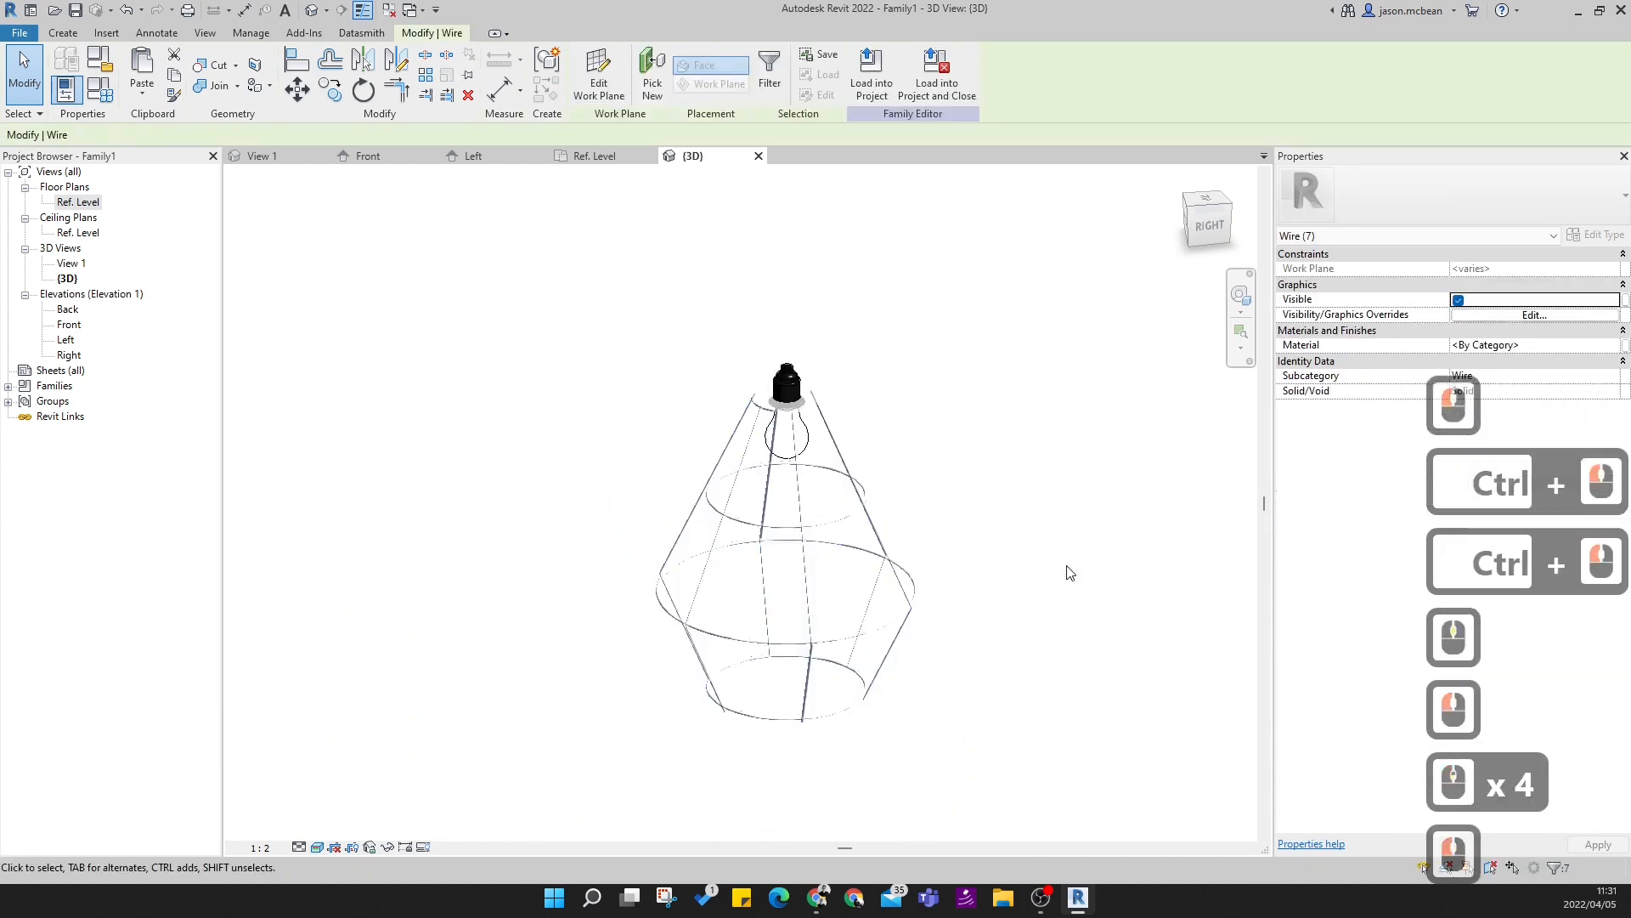
pyautogui.click(1619, 345)
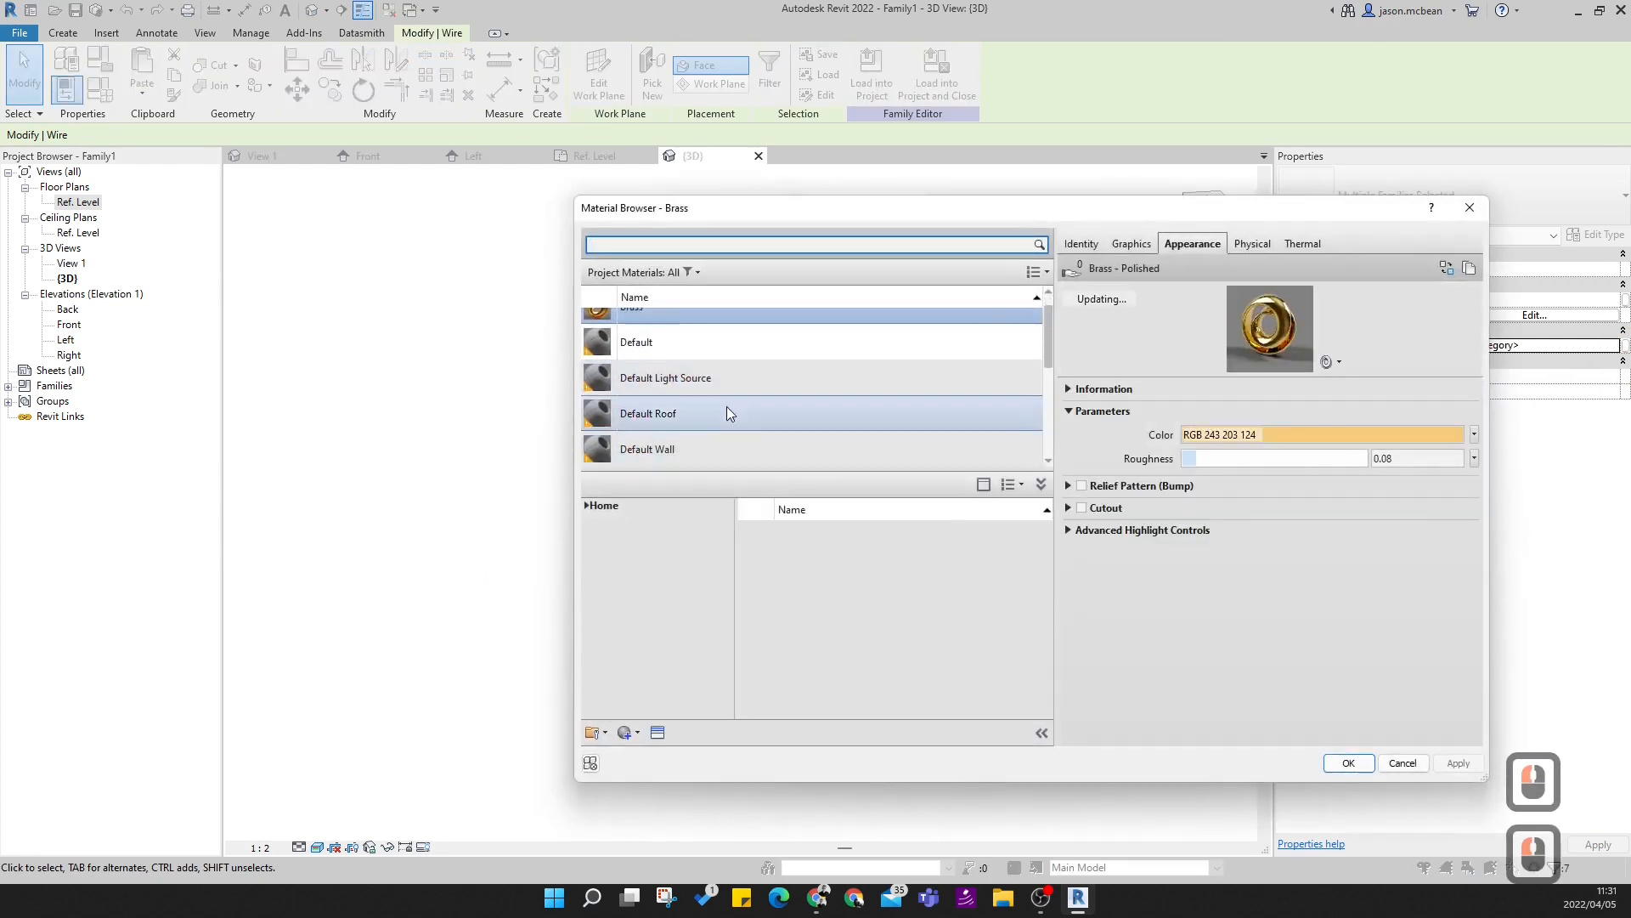
# - Look through the full material list of the AEC Materials library
pyautogui.click(602, 506)
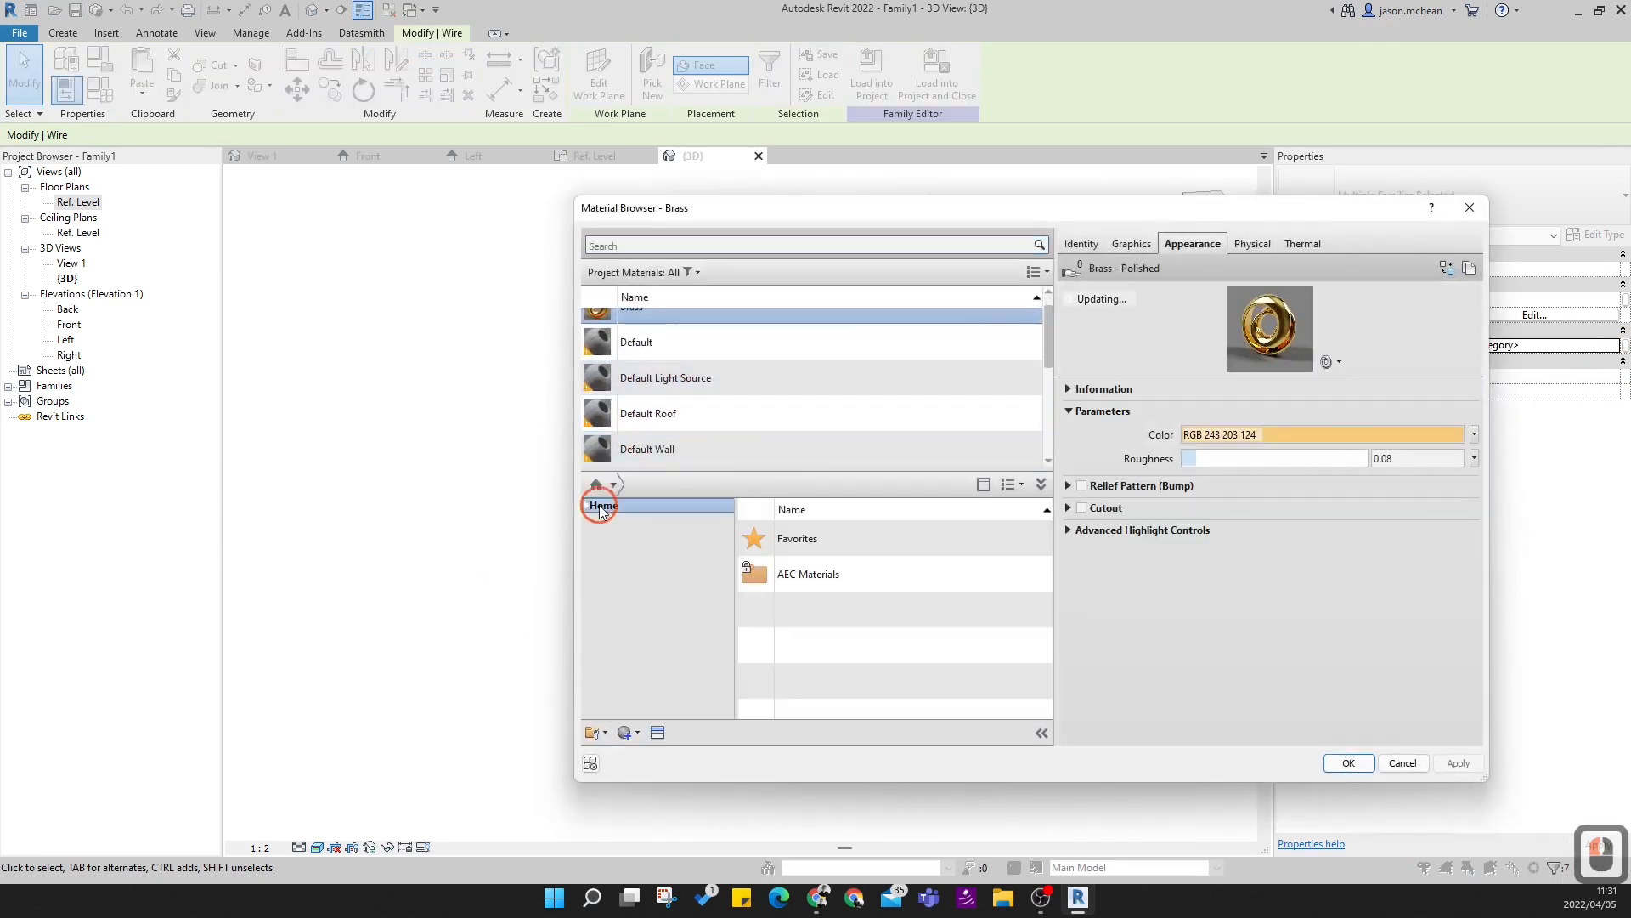
pyautogui.doubleClick(790, 575)
pyautogui.scroll(-13, 838, 610)
pyautogui.scroll(-9, 884, 605)
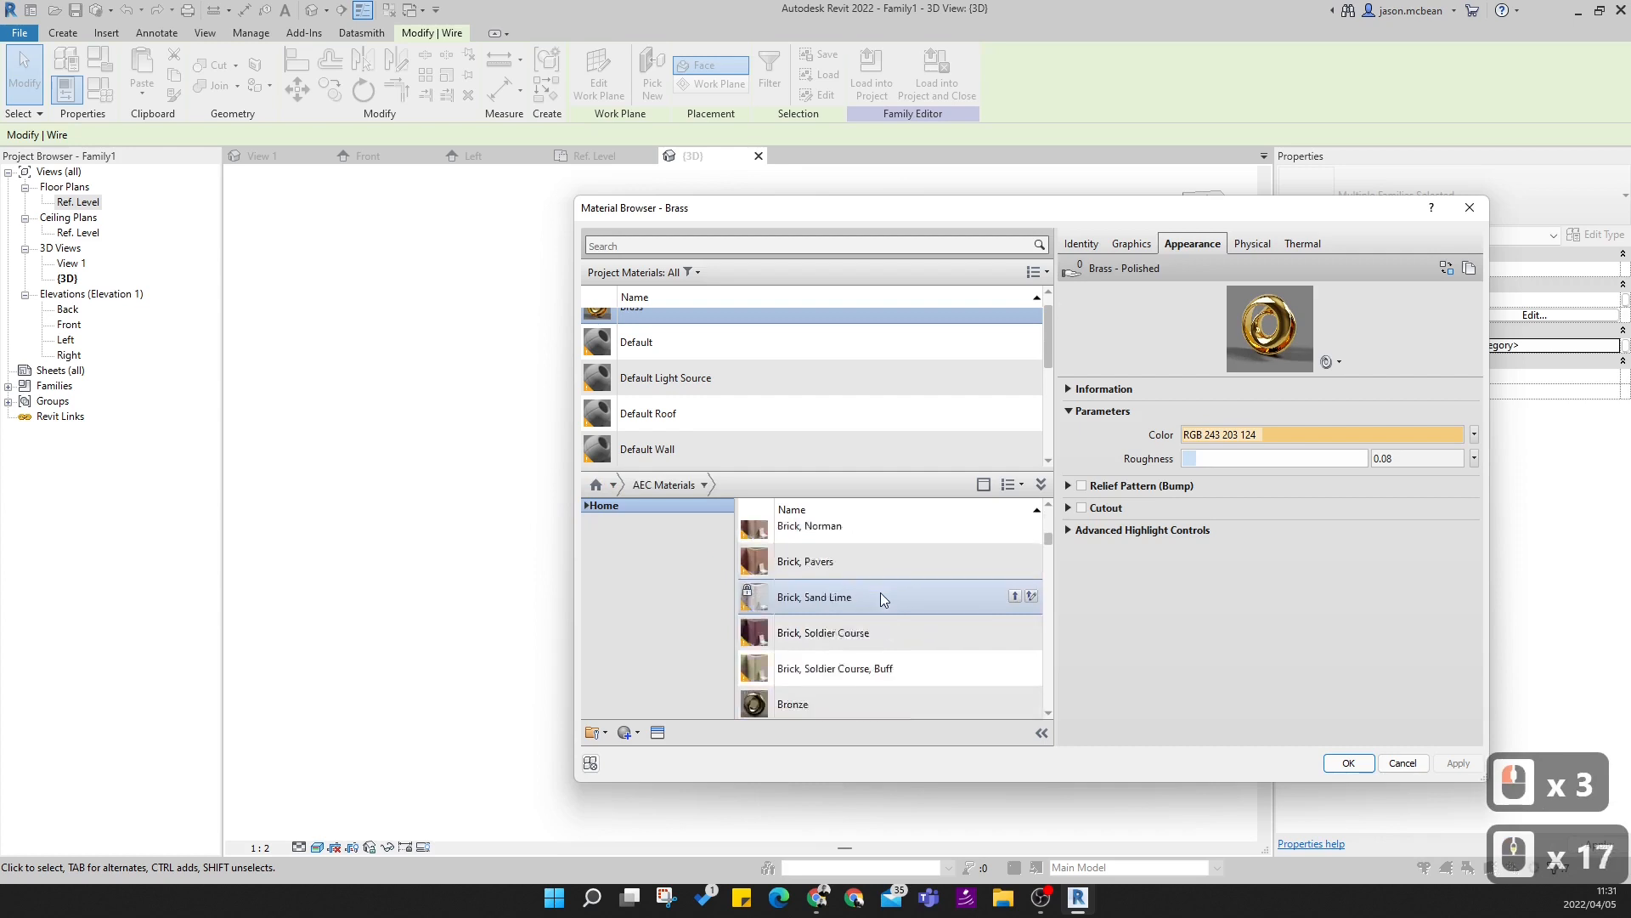
pyautogui.scroll(5, 884, 604)
pyautogui.scroll(-14, 884, 599)
pyautogui.scroll(-18, 884, 599)
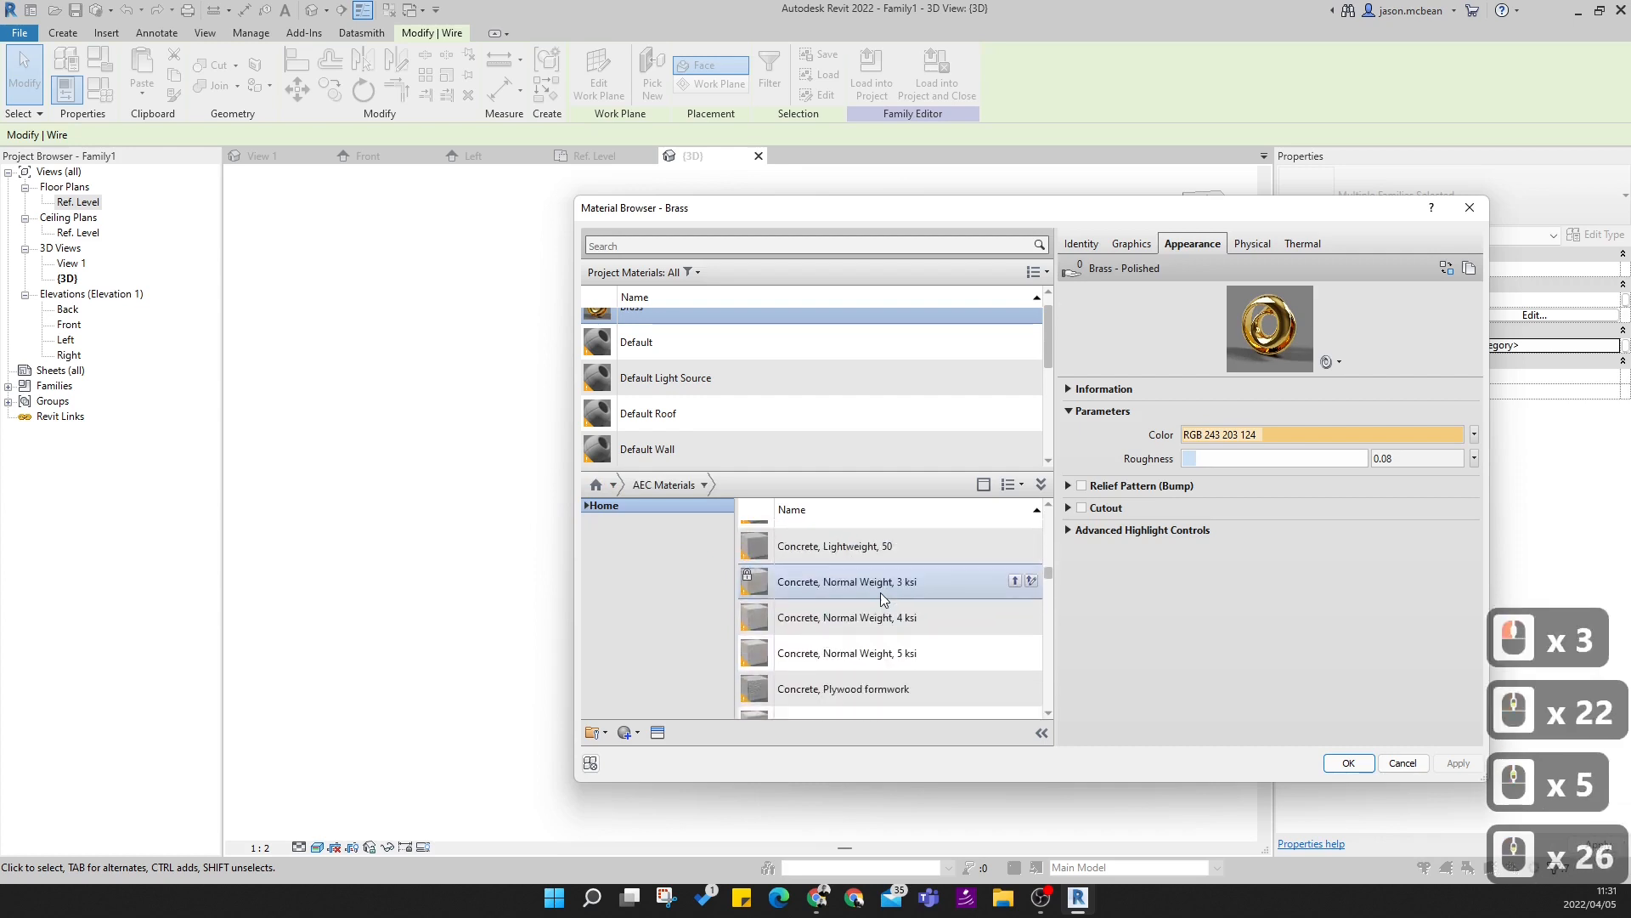
pyautogui.scroll(17, 854, 572)
pyautogui.scroll(-1, 857, 575)
pyautogui.scroll(8, 856, 575)
pyautogui.scroll(20, 856, 574)
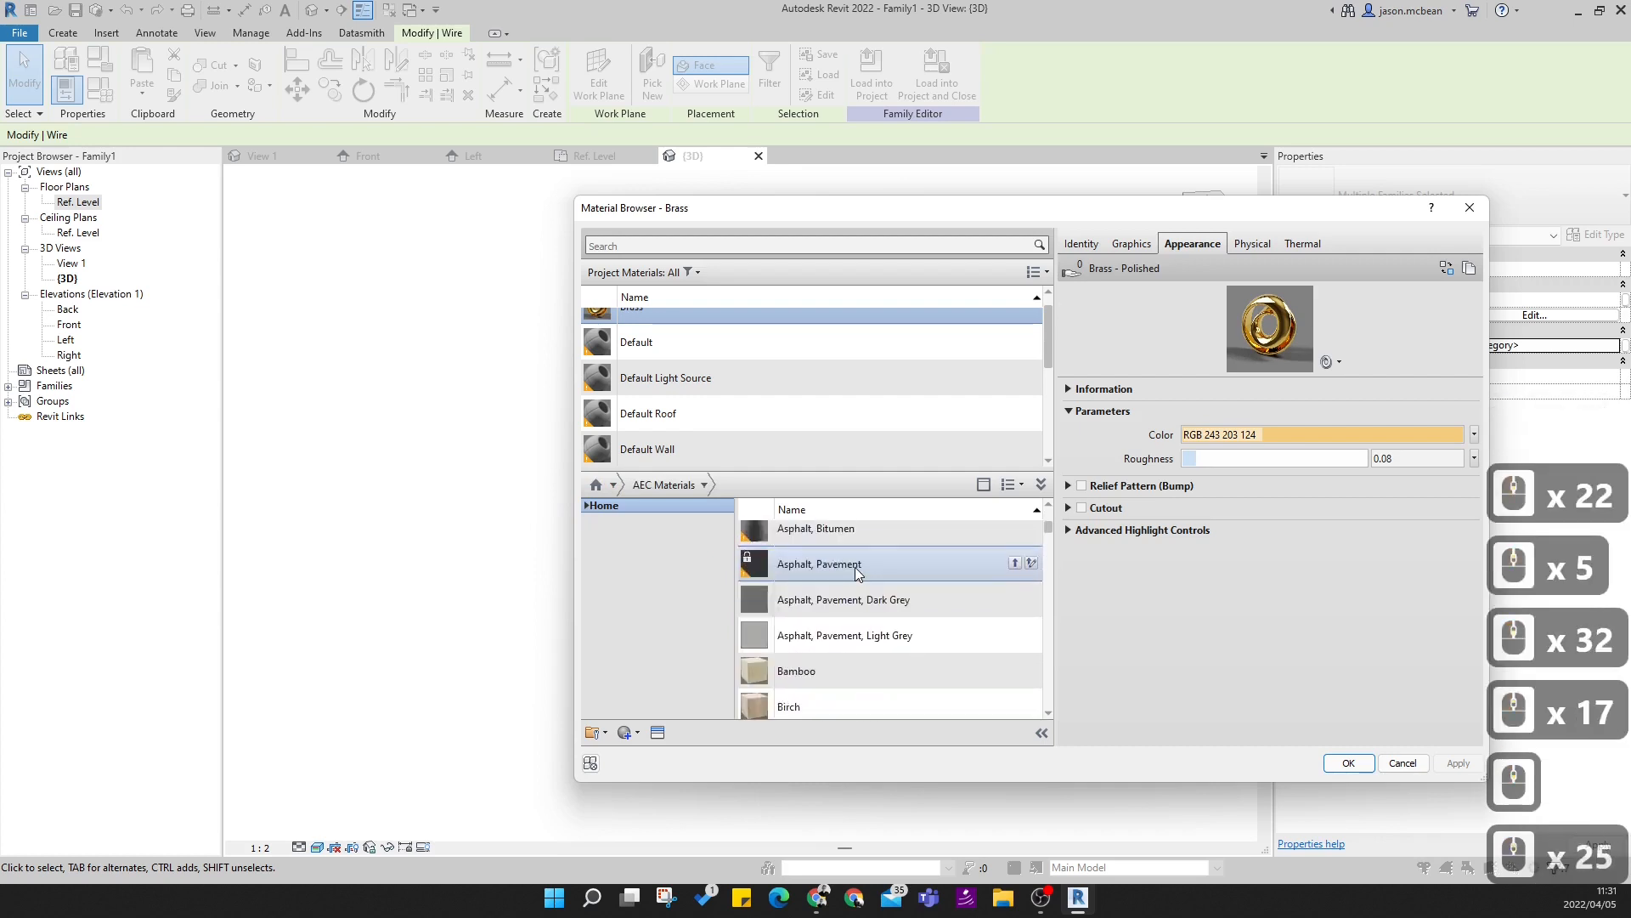
# - Expand the AEC Materials library's categories and list only its Metal materials
pyautogui.click(587, 505)
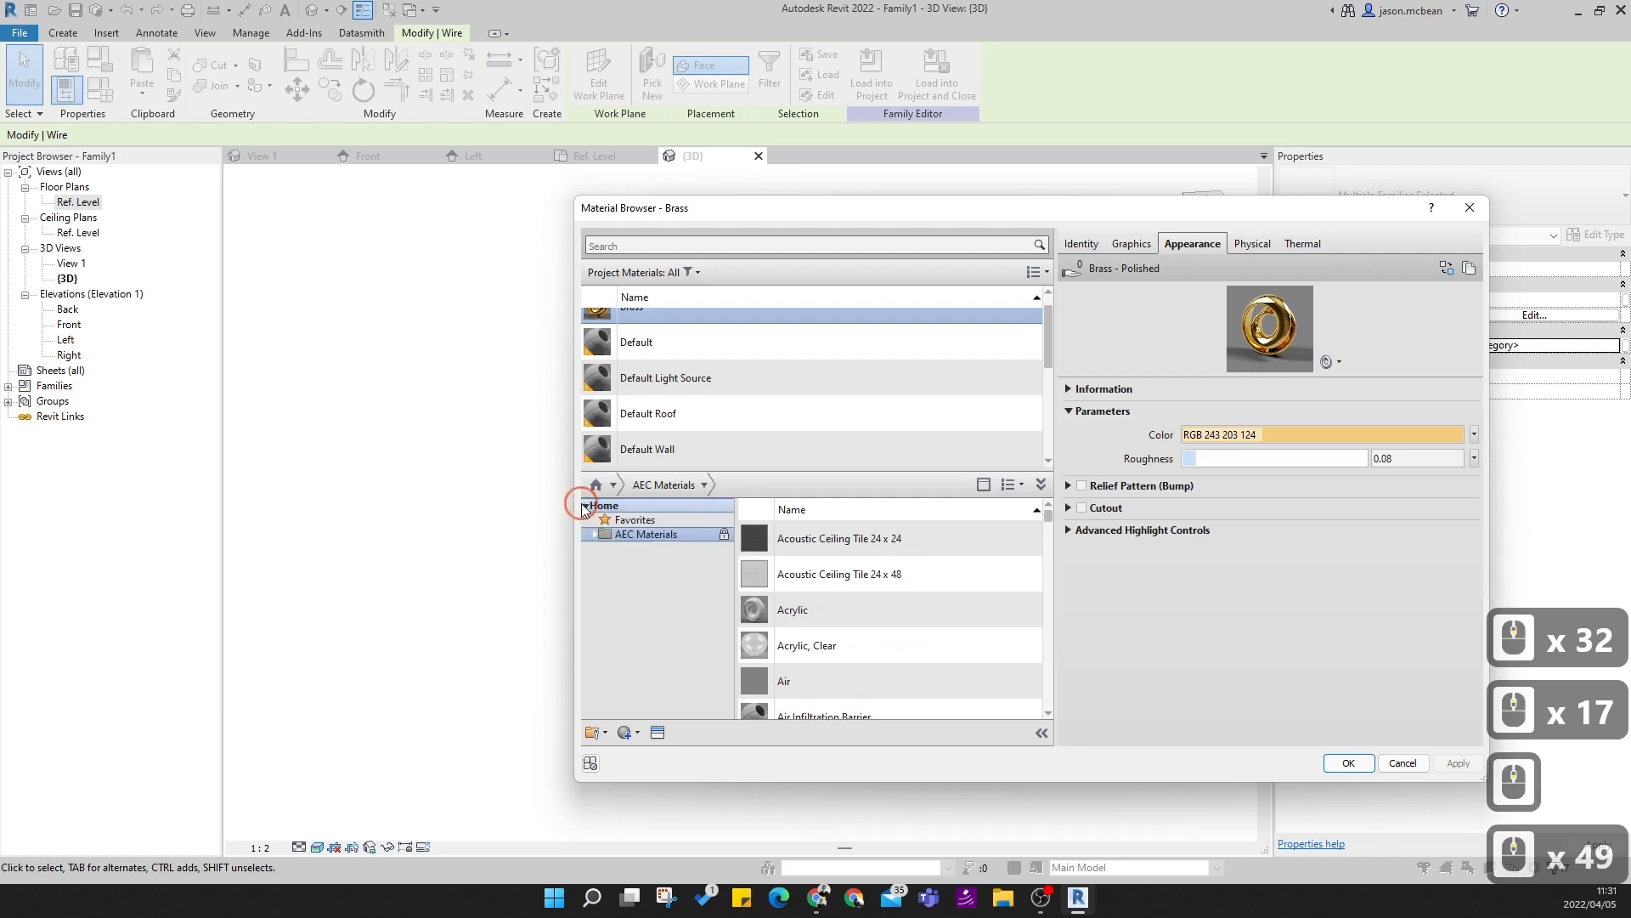
pyautogui.click(590, 533)
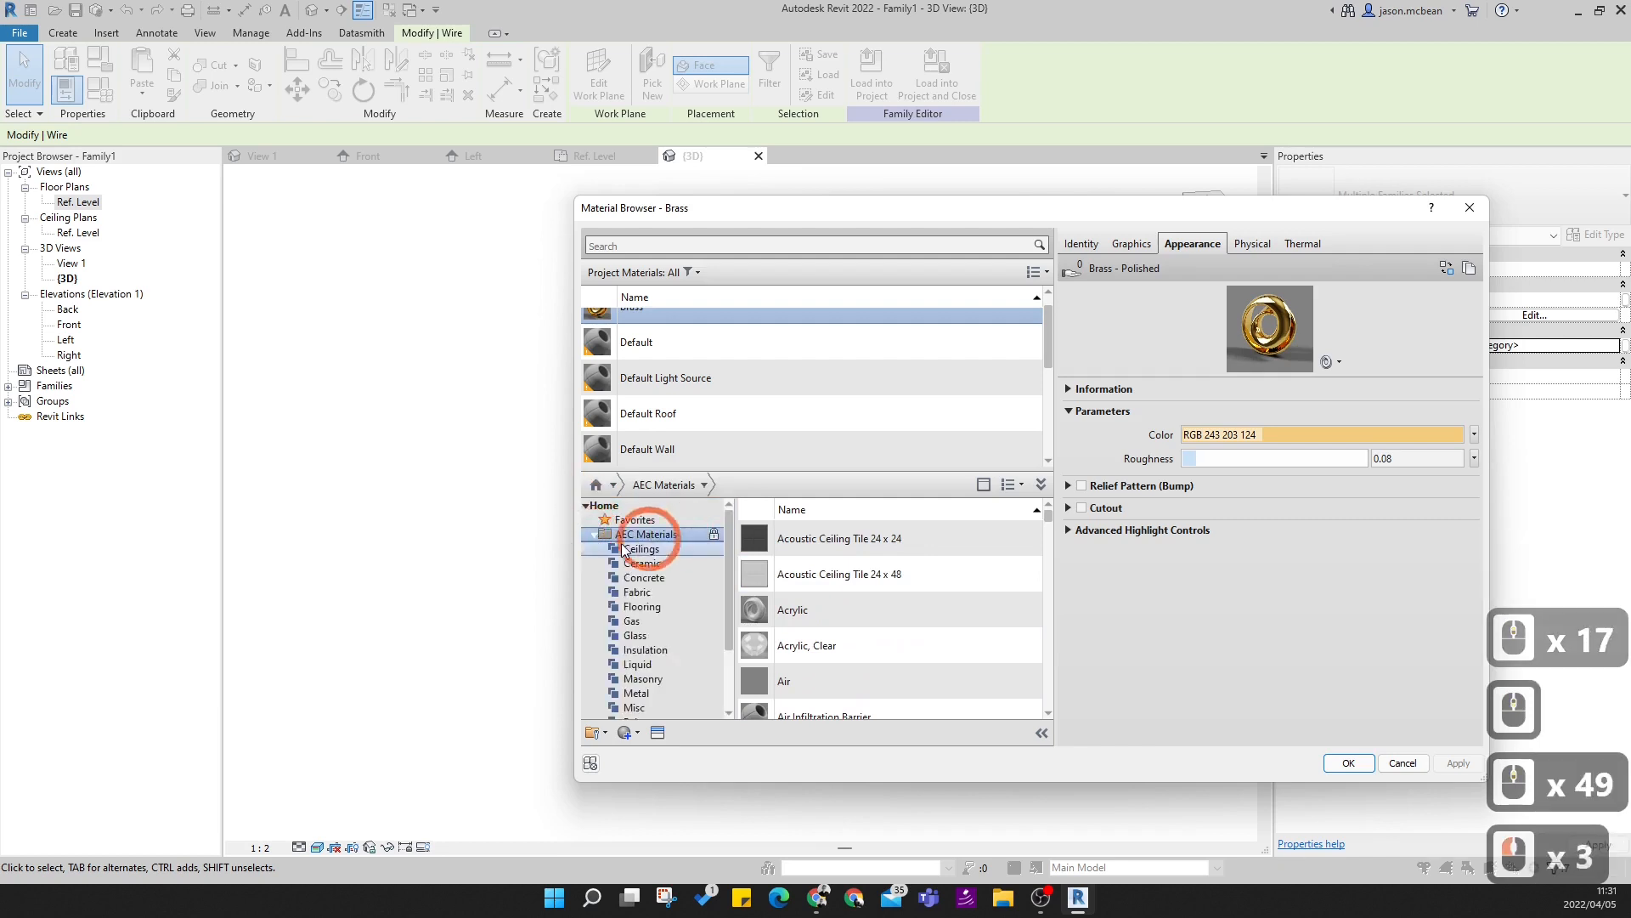
pyautogui.scroll(-3, 621, 595)
pyautogui.click(637, 606)
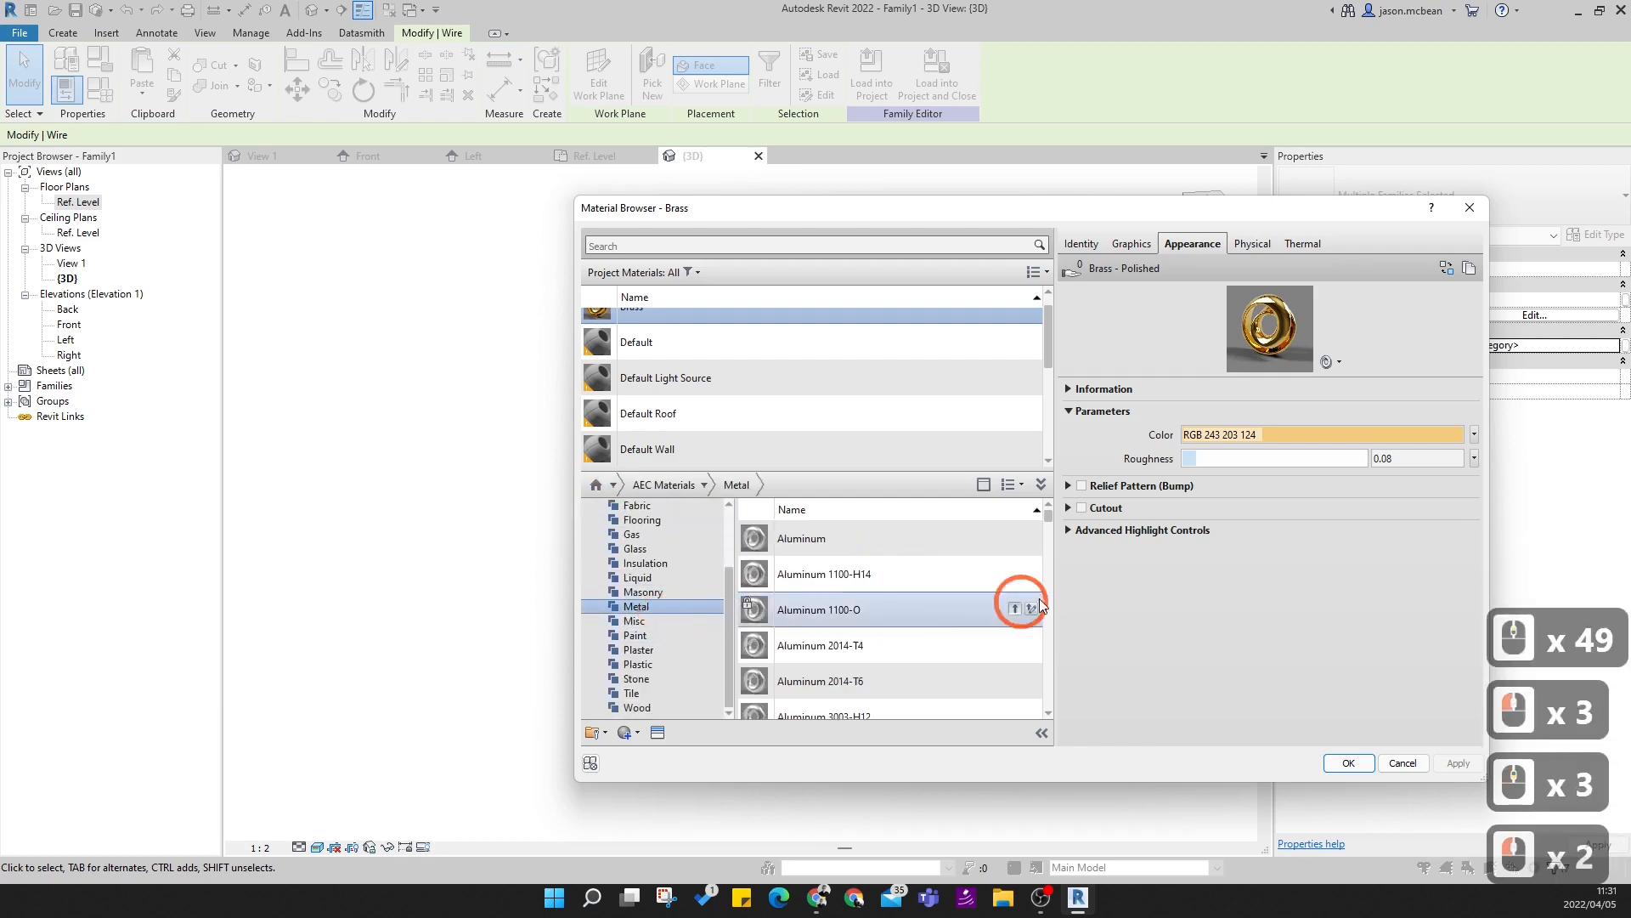
# - Add Steel, Paint Finish, Dark Gray from the AEC Metal category to the project materials
pyautogui.scroll(-6, 969, 611)
pyautogui.scroll(-6, 886, 675)
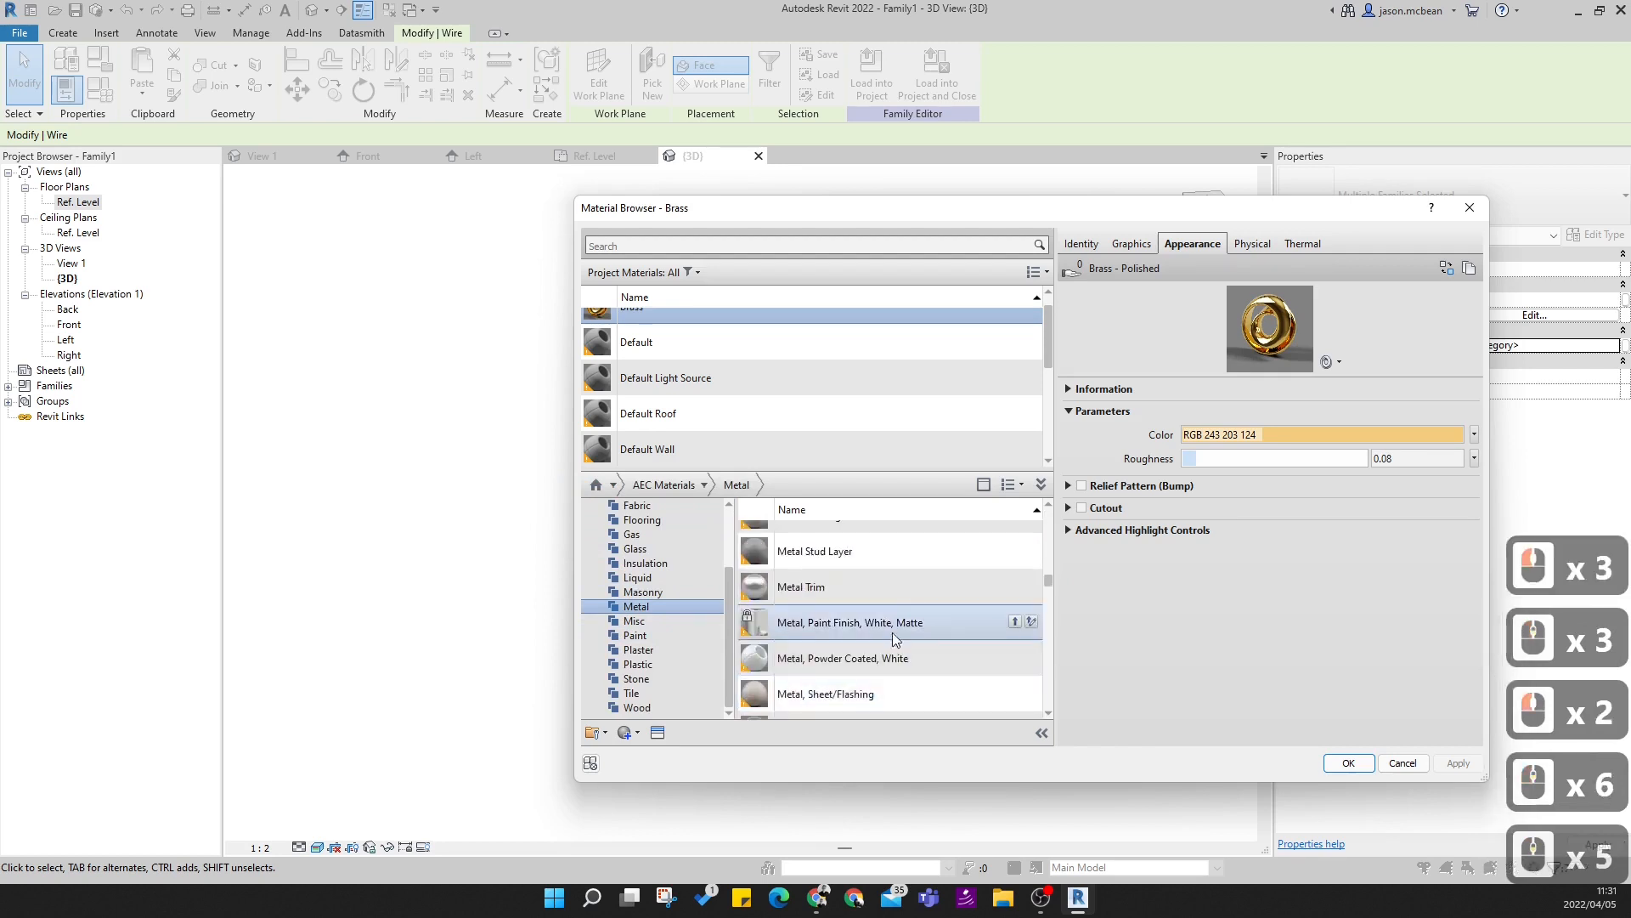
pyautogui.scroll(-13, 917, 593)
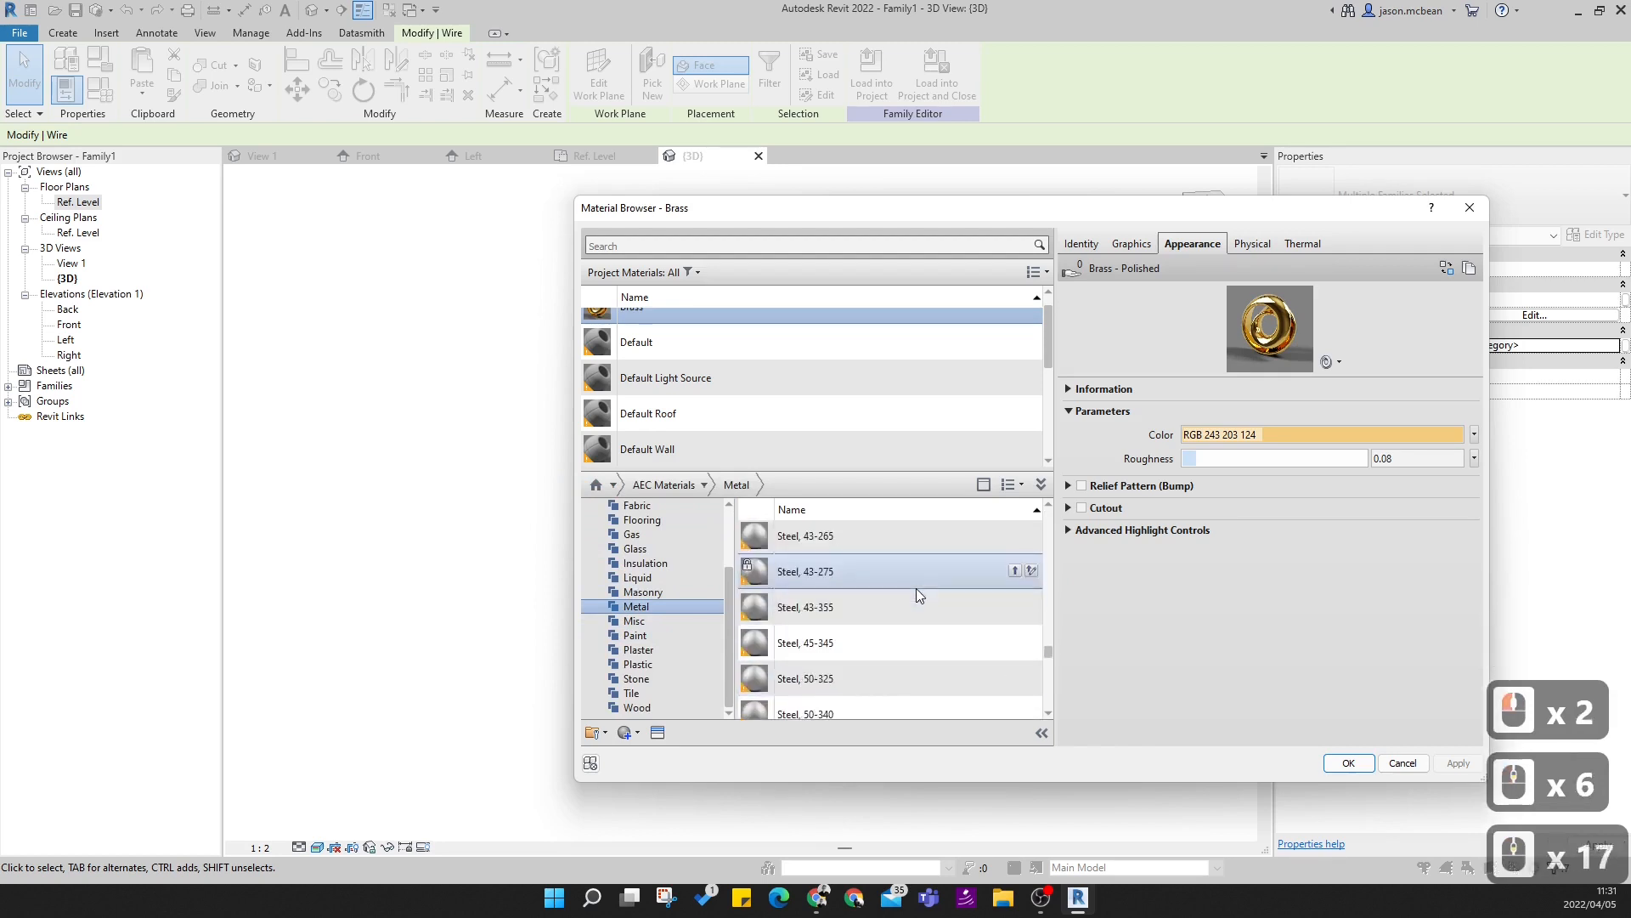
pyautogui.scroll(-9, 916, 588)
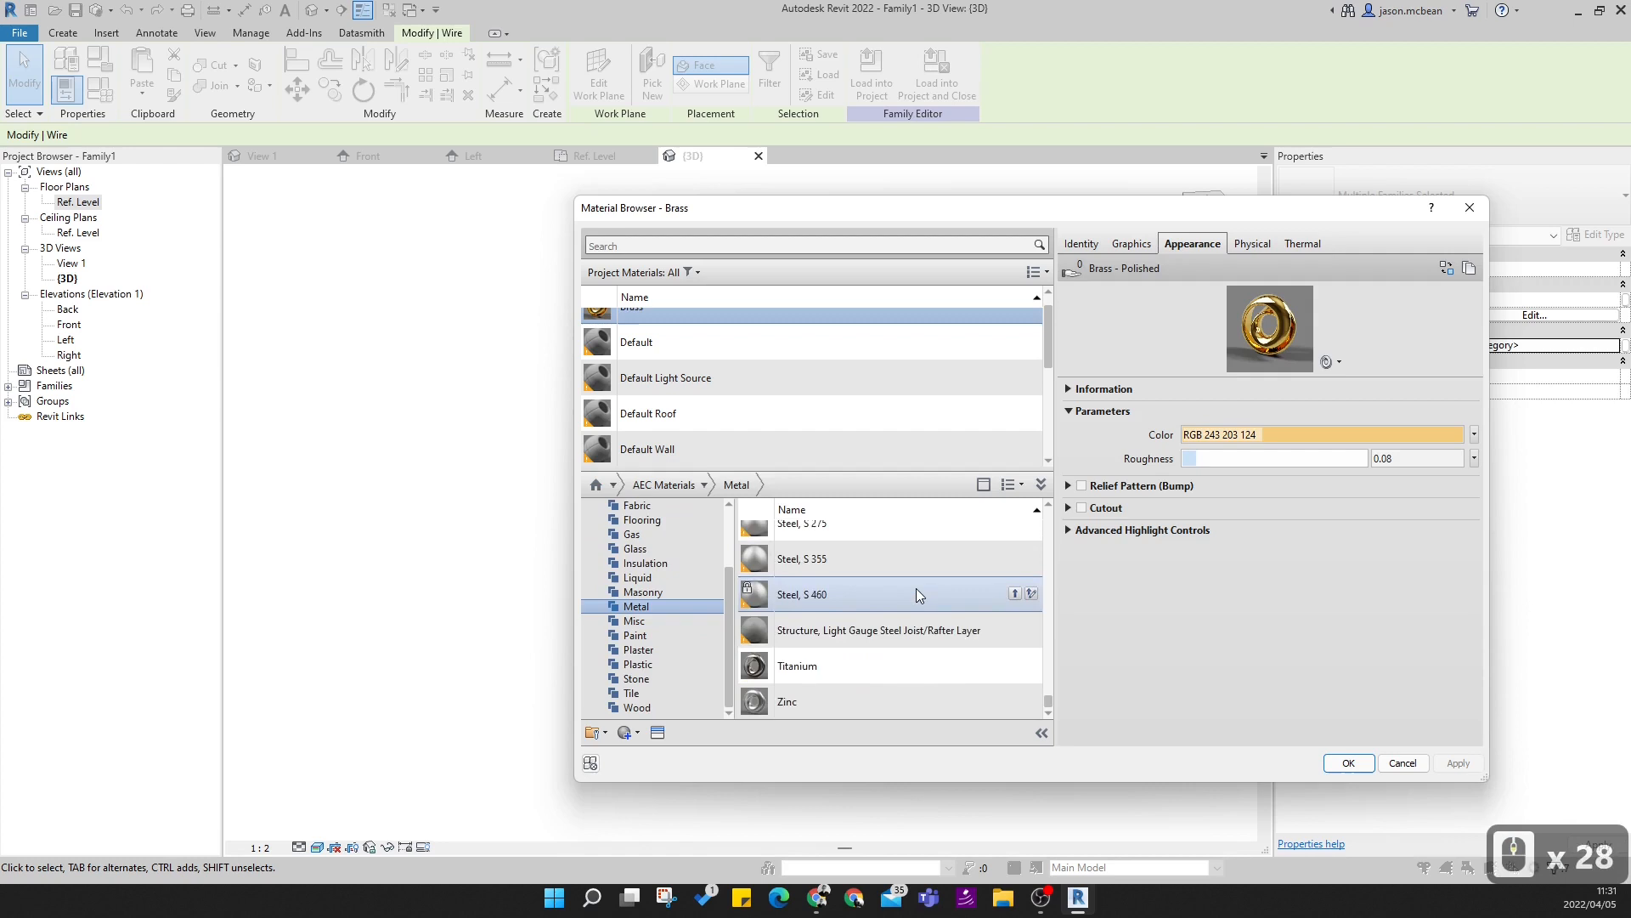
pyautogui.scroll(15, 916, 588)
pyautogui.scroll(20, 916, 588)
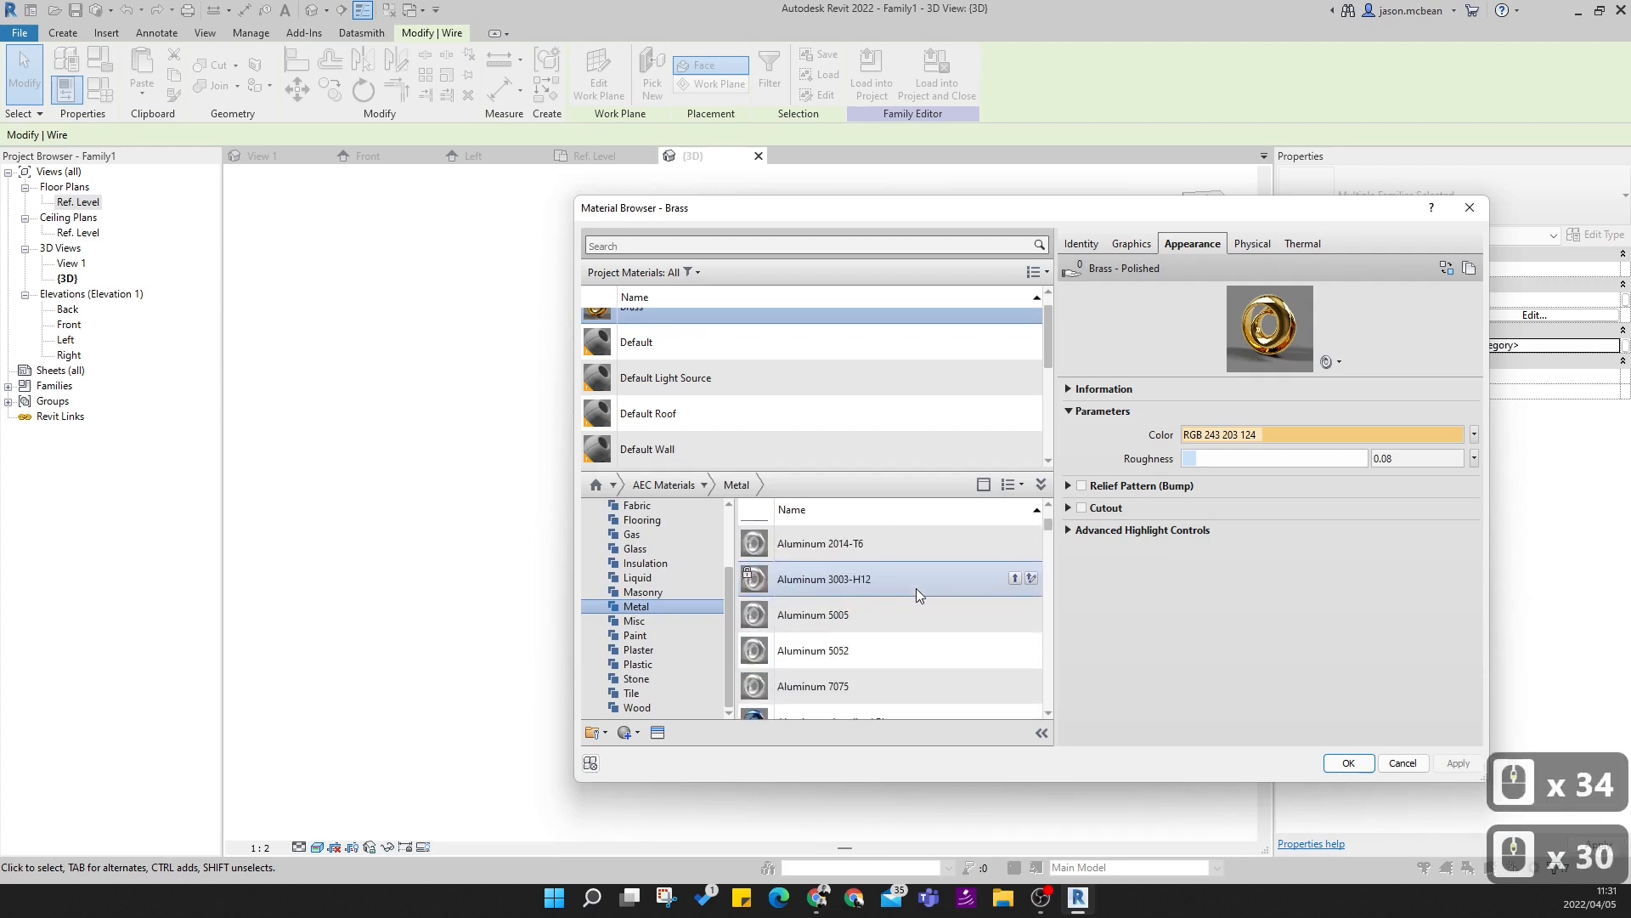
pyautogui.scroll(6, 916, 588)
pyautogui.scroll(-6, 916, 588)
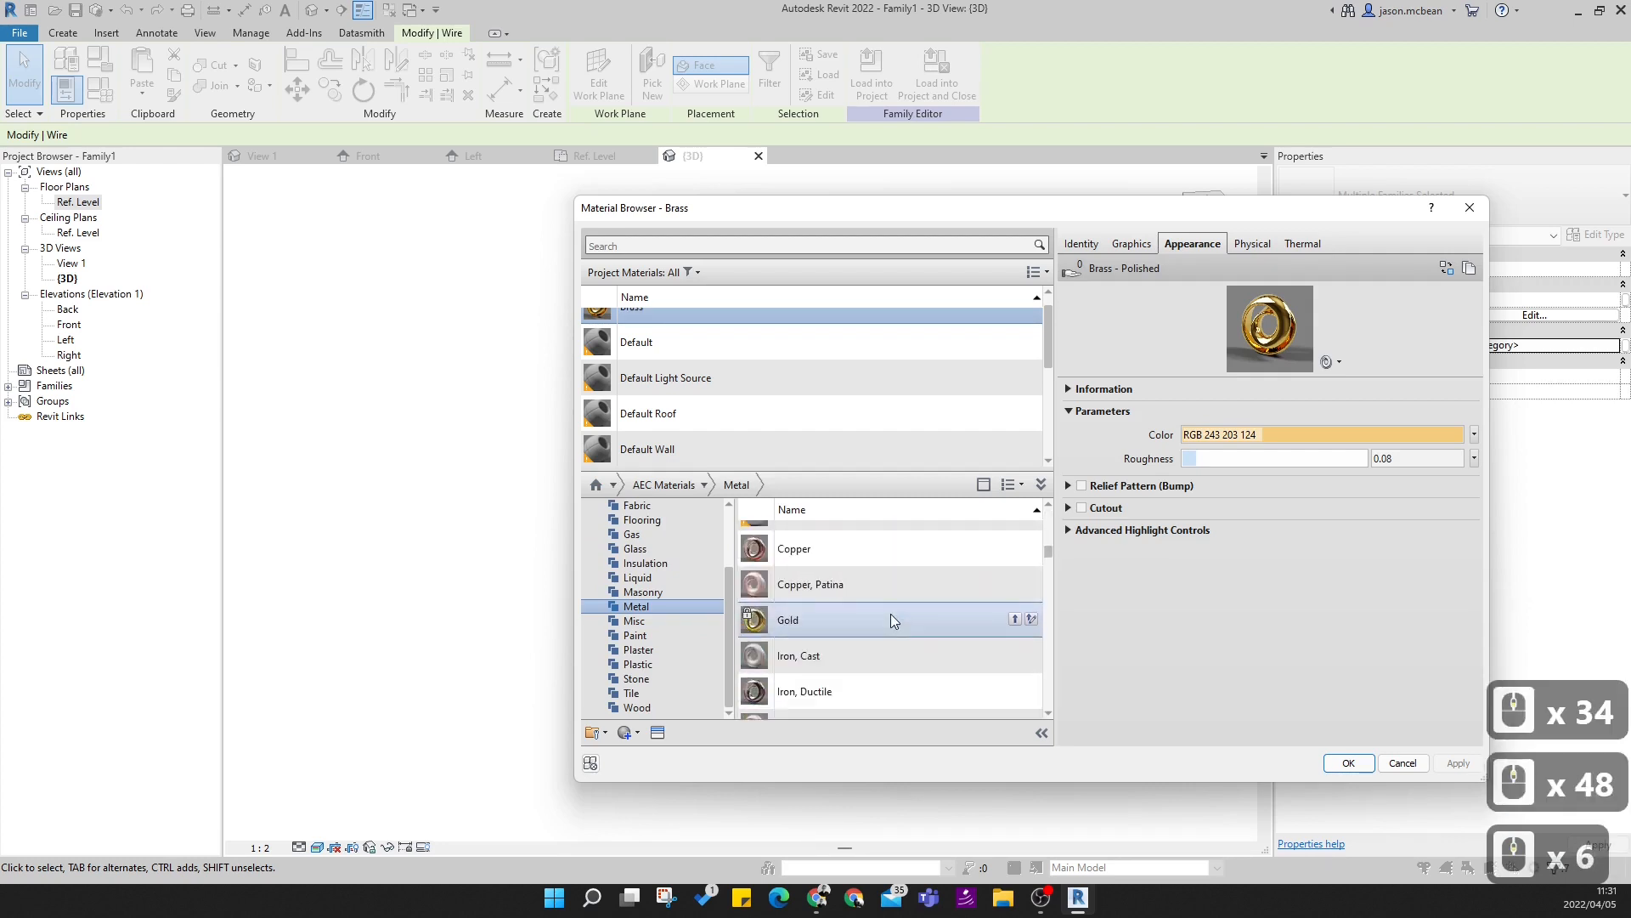
pyautogui.scroll(-3, 878, 619)
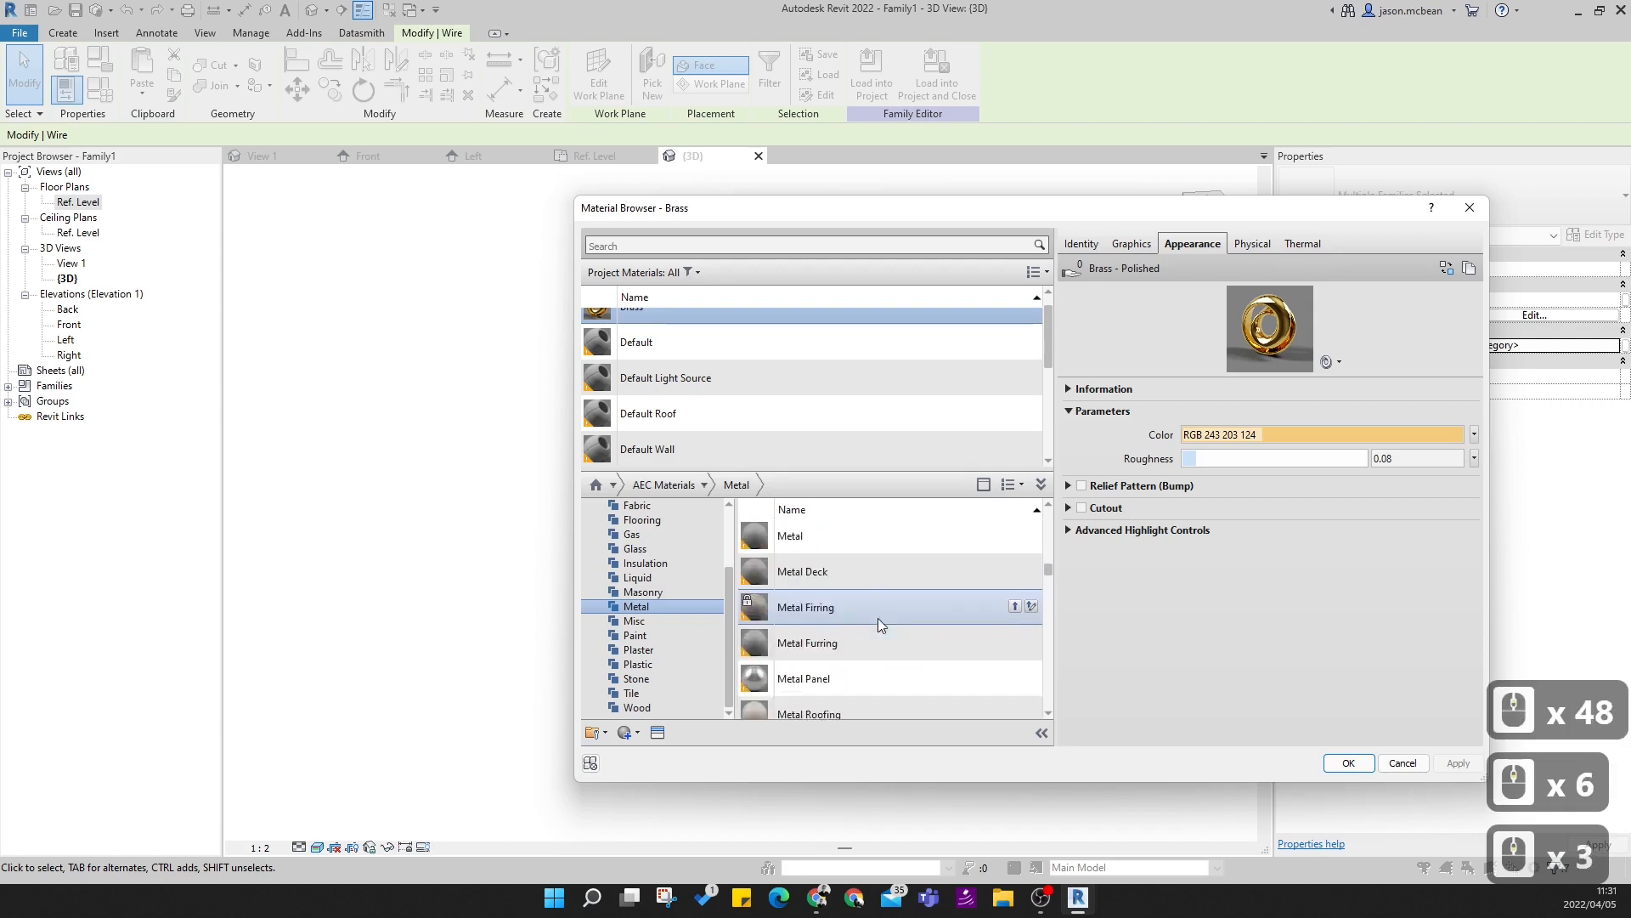
pyautogui.scroll(2, 886, 603)
pyautogui.scroll(-8, 870, 661)
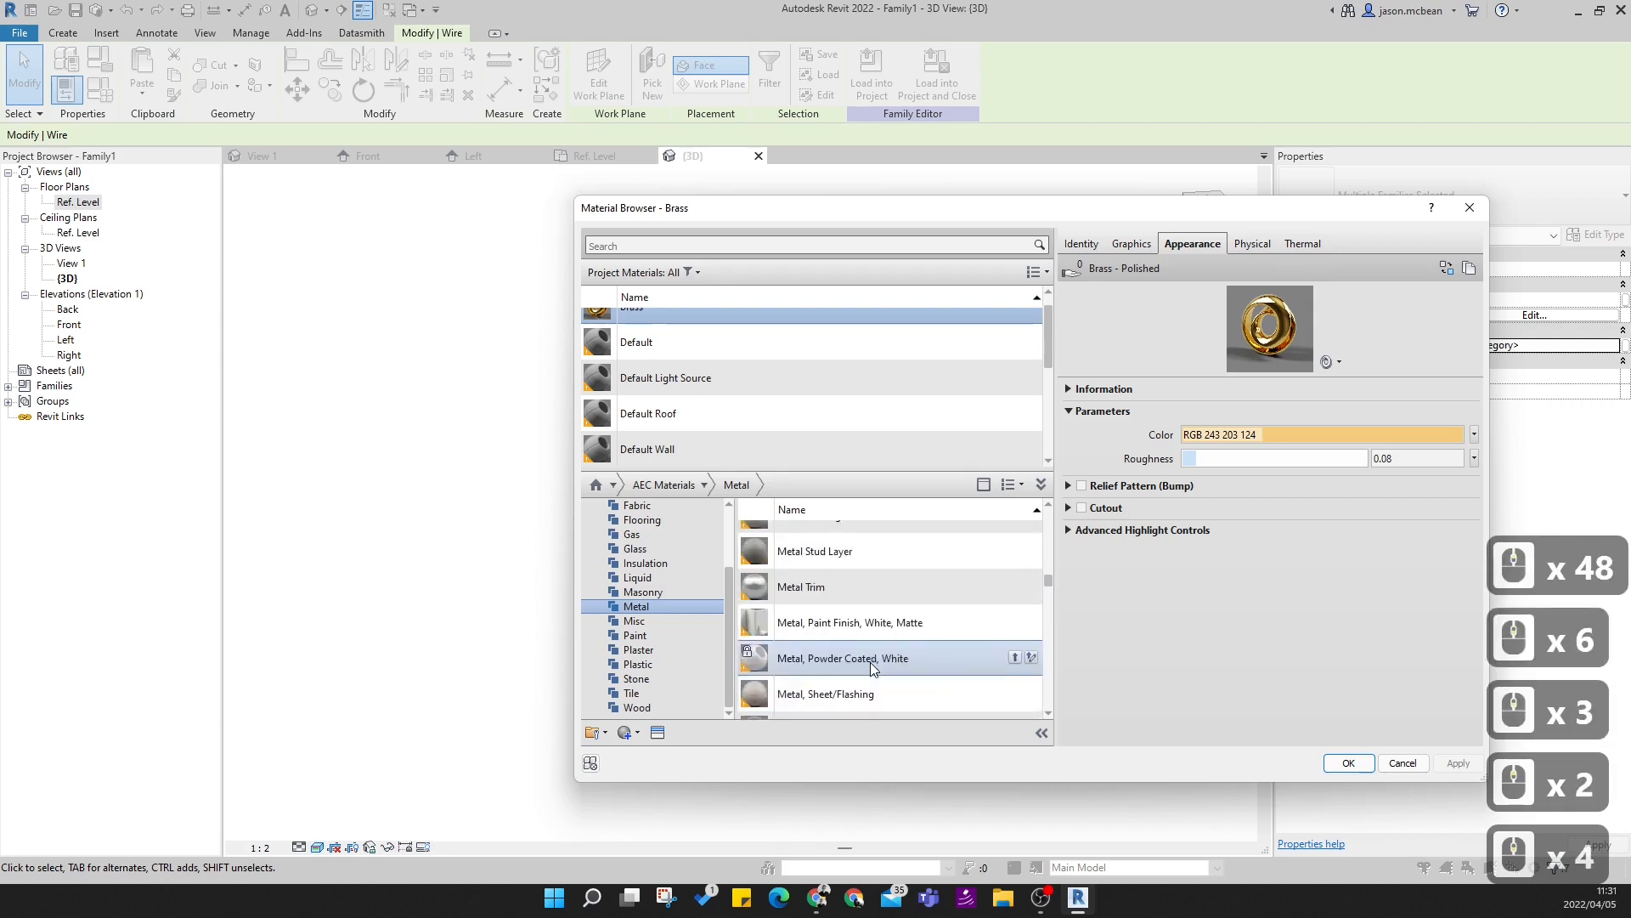
pyautogui.scroll(-9, 870, 661)
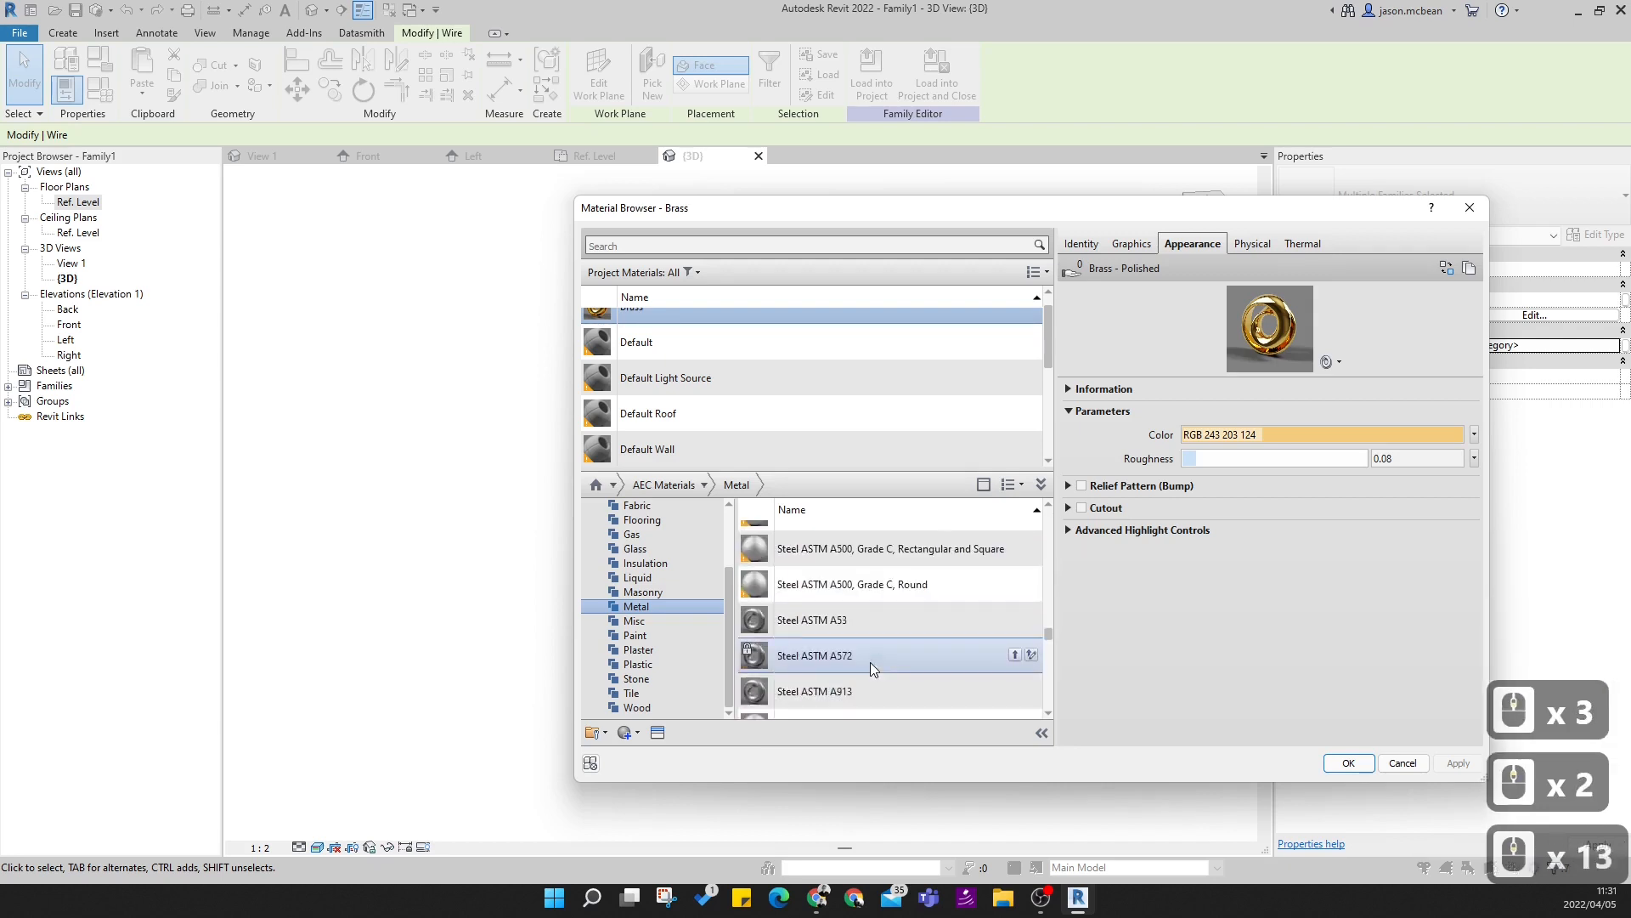
pyautogui.scroll(-6, 870, 669)
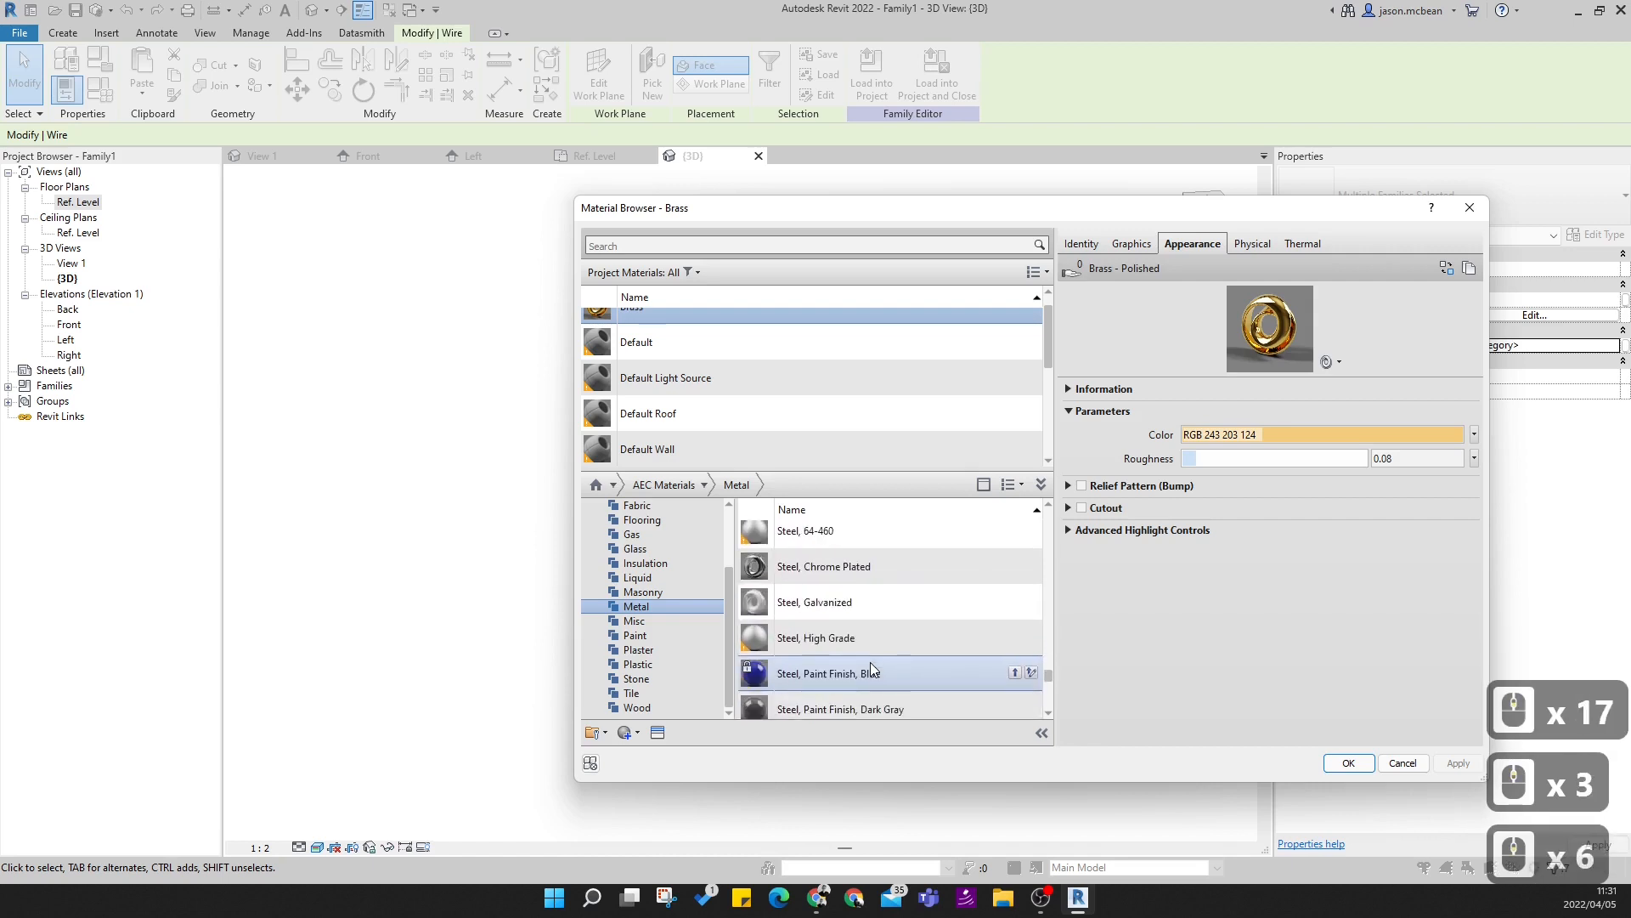
pyautogui.doubleClick(838, 703)
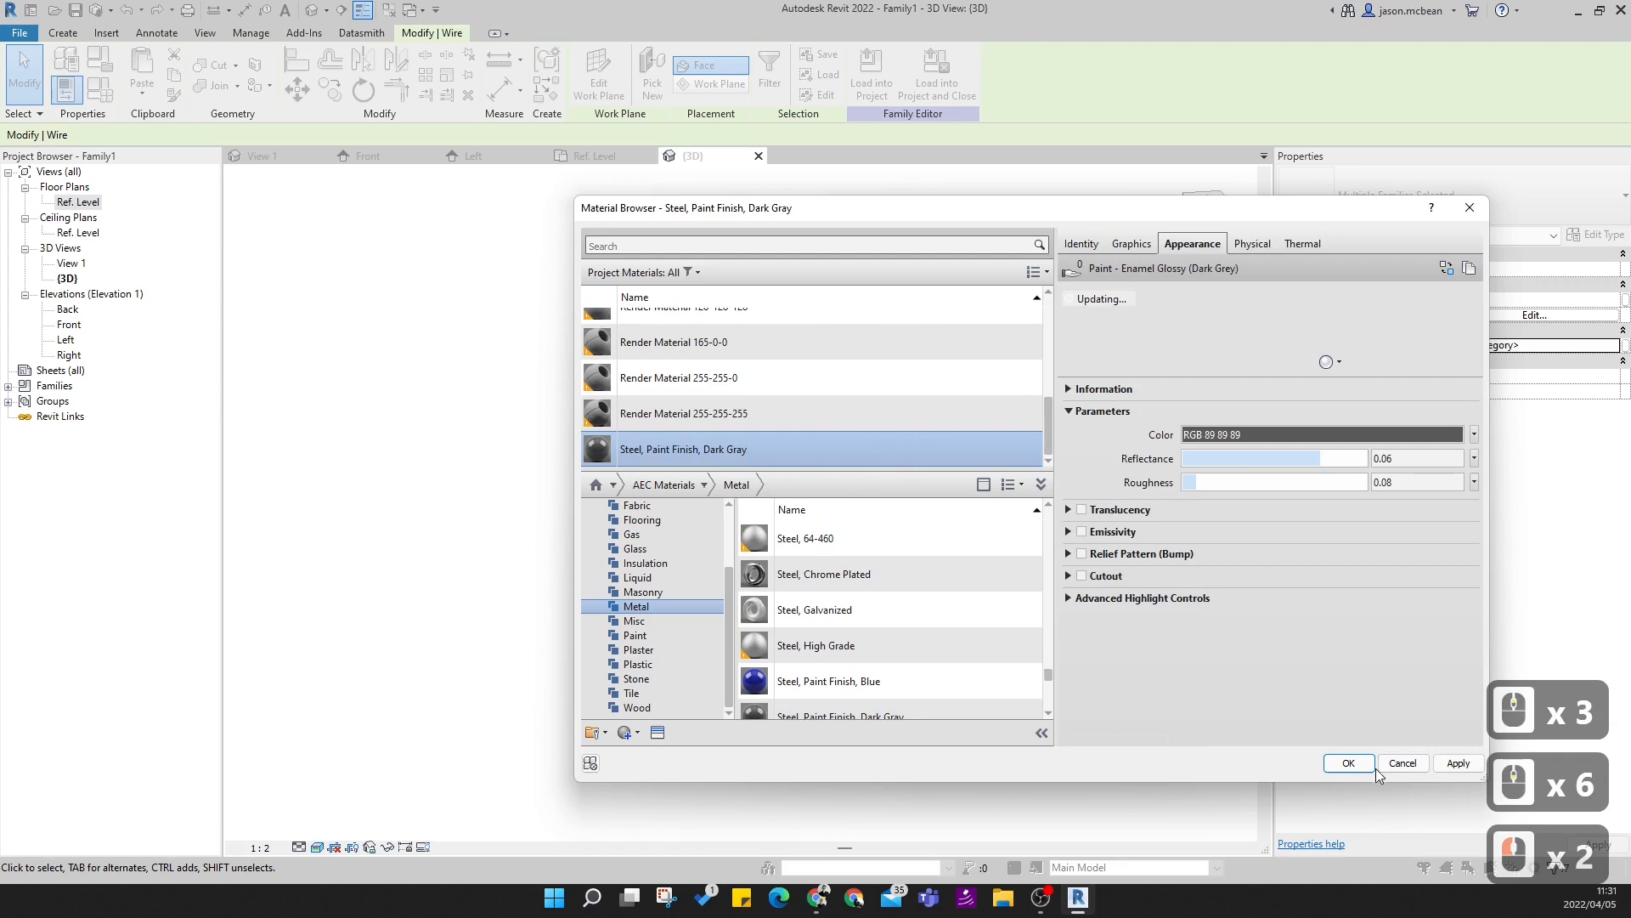
# - Assign the Steel, Paint Finish, Dark Gray material to the selected wires and rings and deselect them
pyautogui.click(1442, 763)
pyautogui.click(1350, 765)
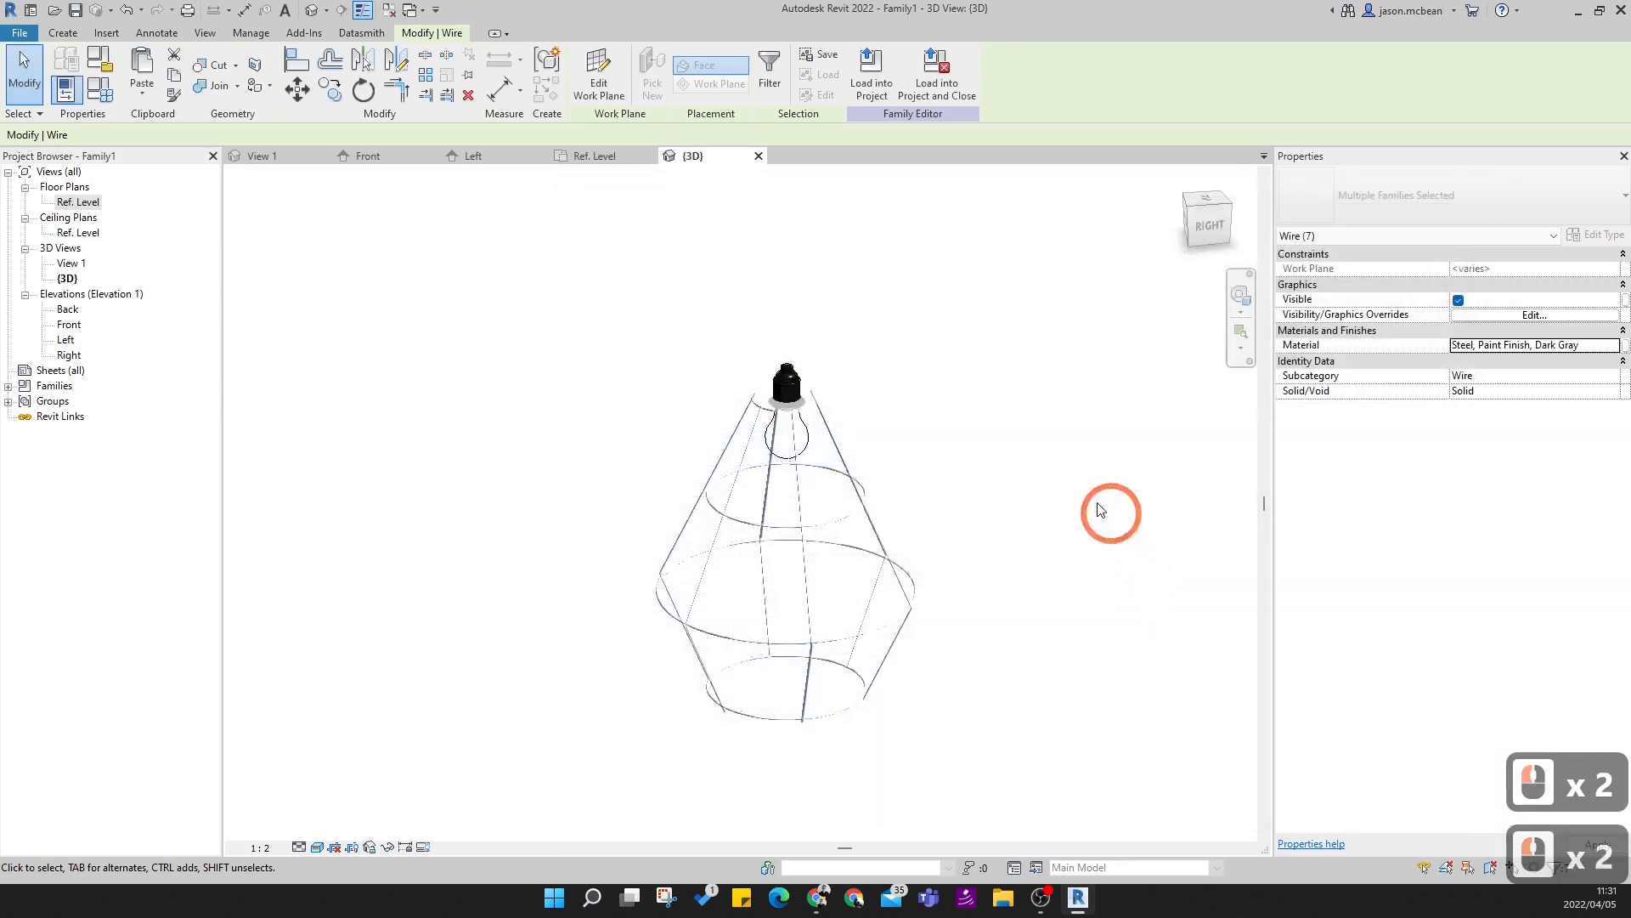
pyautogui.click(972, 474)
# - Check the material on the rings and inspect the finished lamp frame in 3D from several angles
pyautogui.scroll(11, 819, 400)
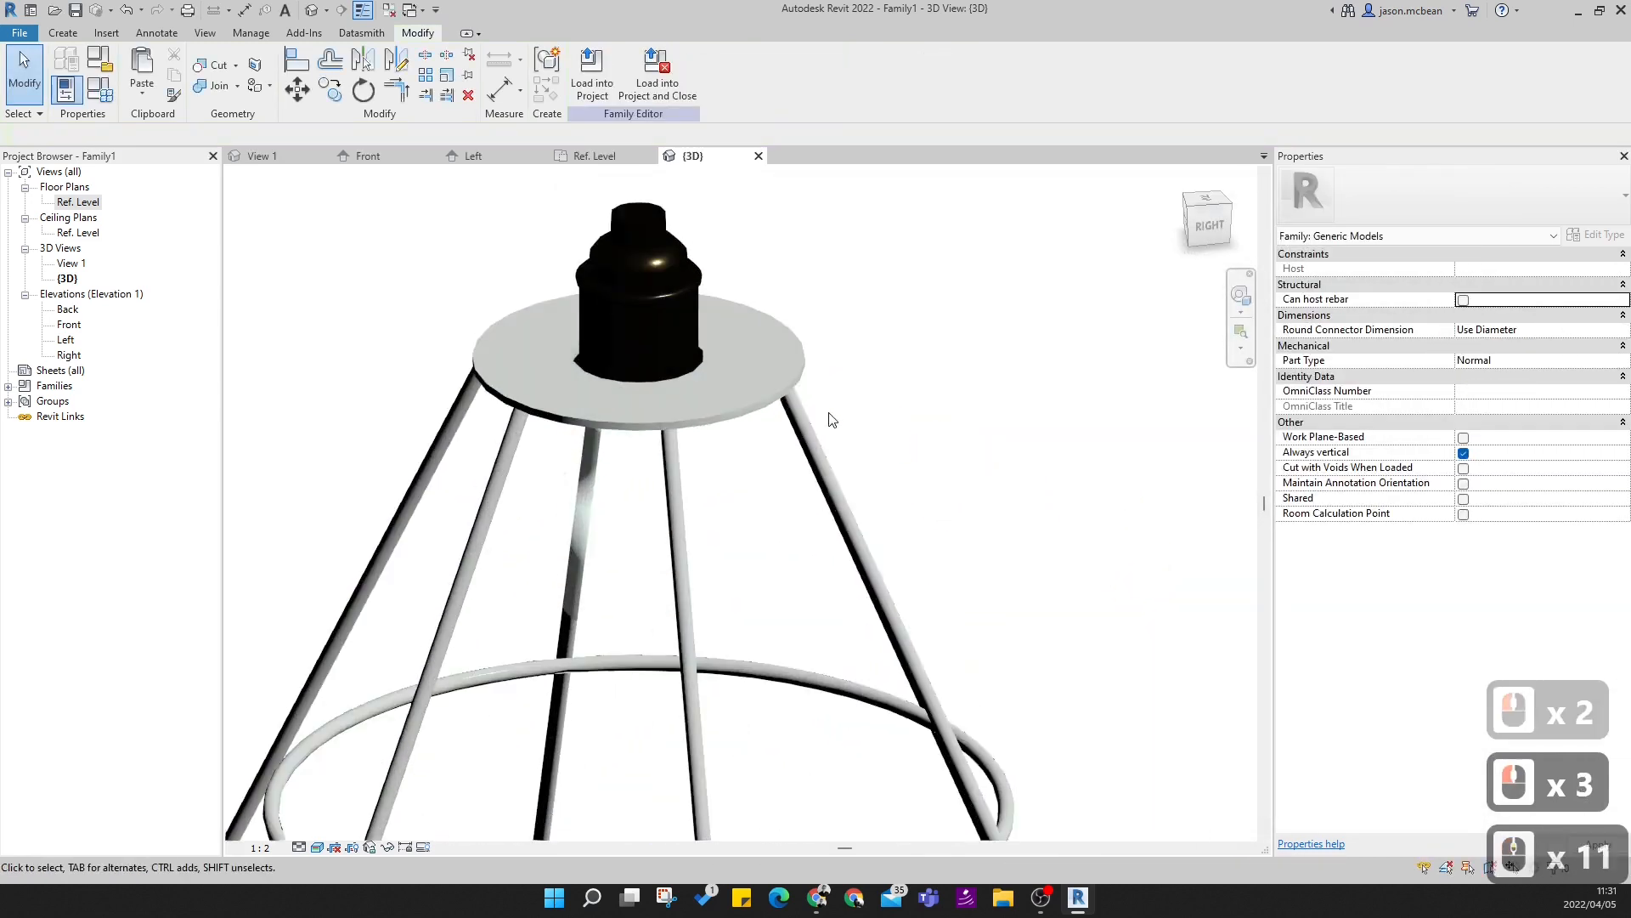
pyautogui.click(778, 388)
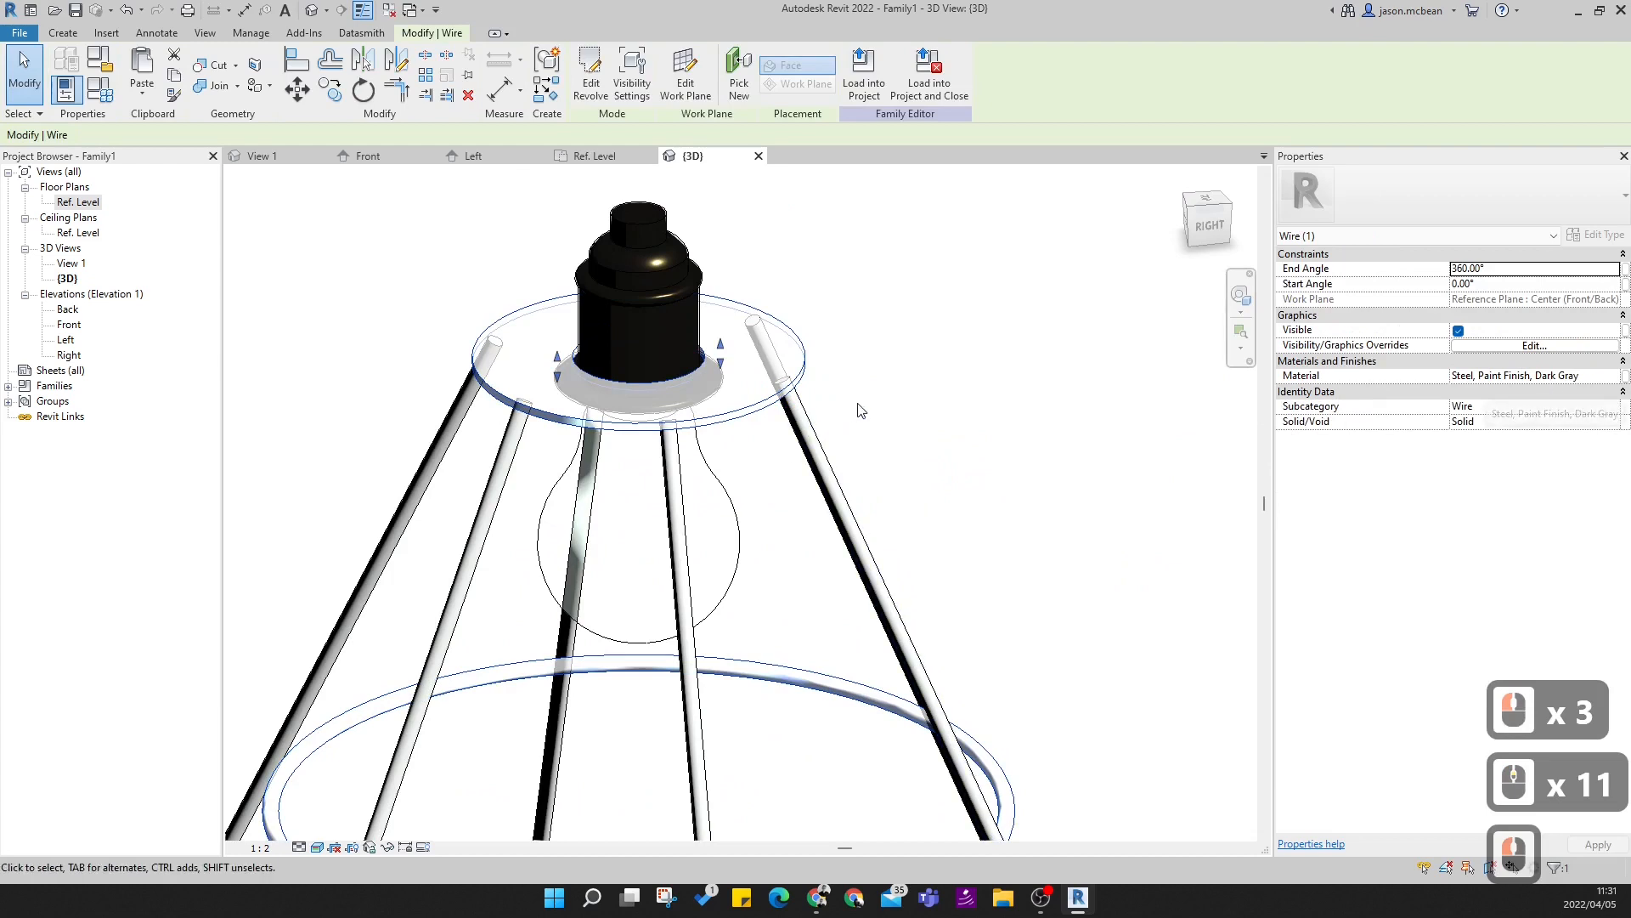
pyautogui.click(910, 346)
pyautogui.scroll(-5, 917, 364)
pyautogui.click(761, 589)
pyautogui.scroll(-5, 823, 692)
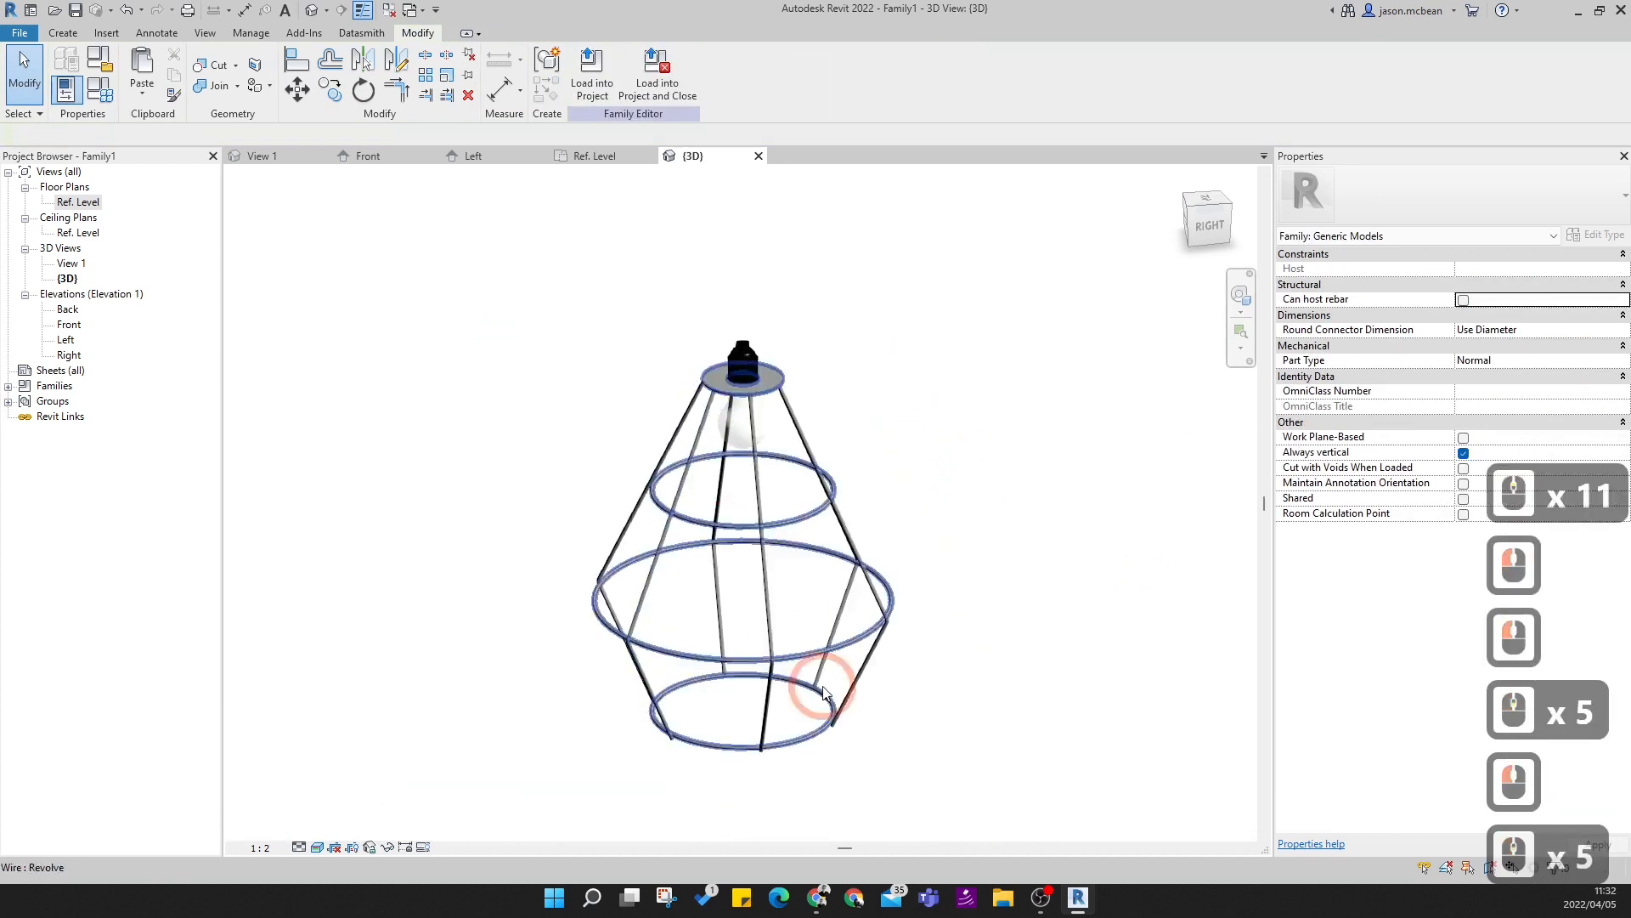
pyautogui.keyDown('shift'); pyautogui.moveTo(783, 553); pyautogui.dragTo(757, 503, button='middle'); pyautogui.keyUp('shift')
pyautogui.scroll(4, 747, 436)
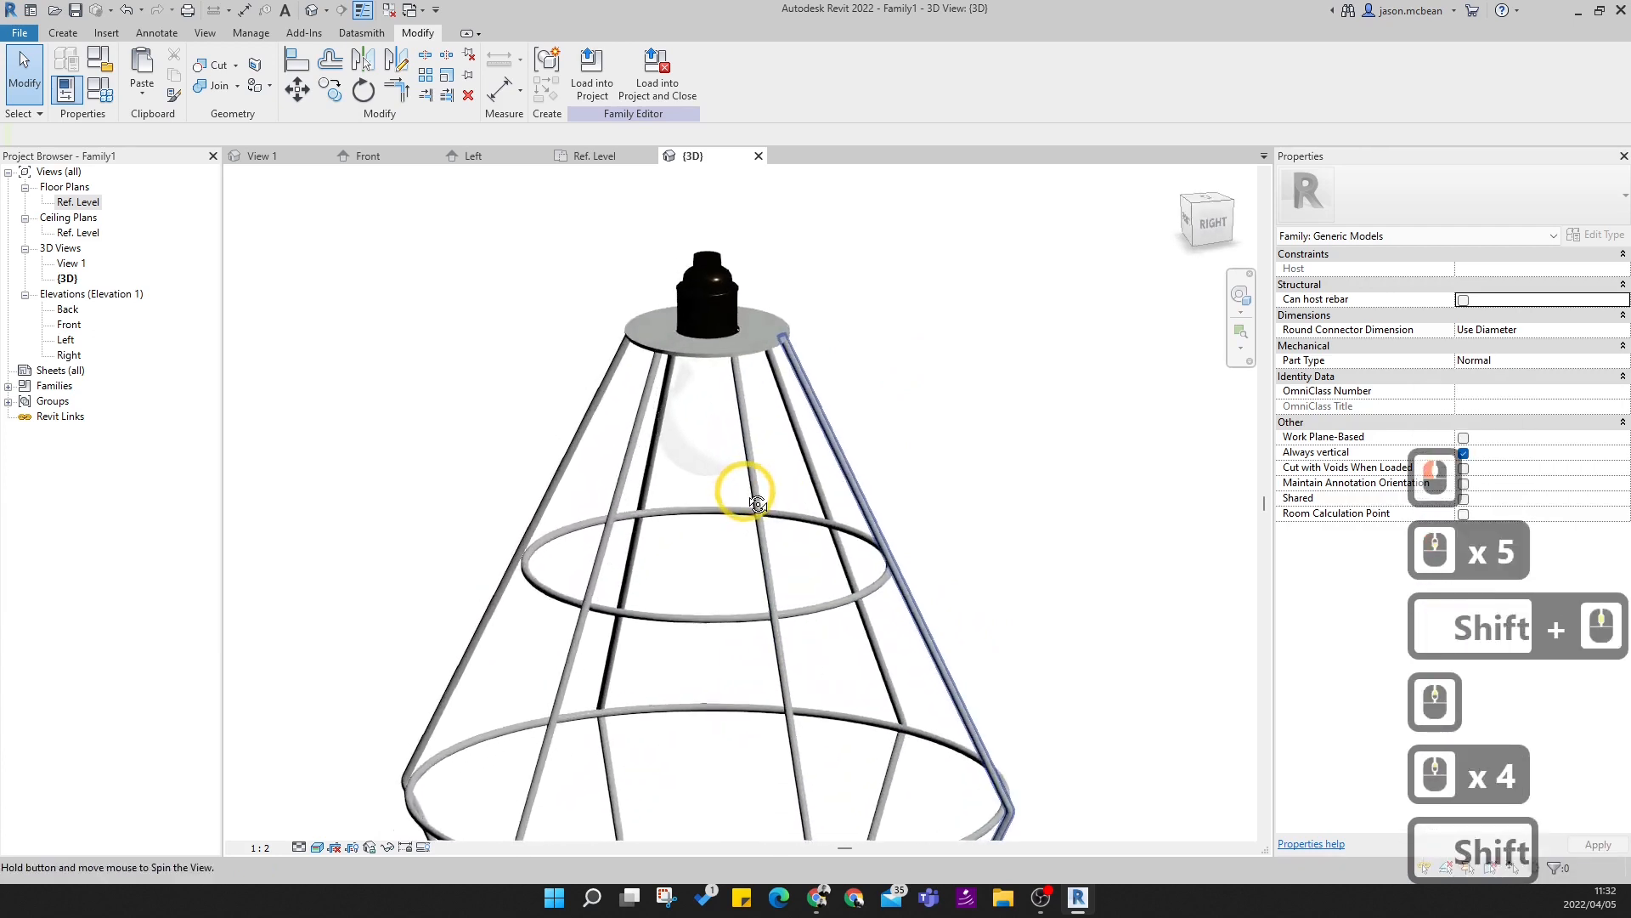
pyautogui.scroll(-5, 852, 467)
pyautogui.keyDown('shift'); pyautogui.moveTo(852, 467); pyautogui.dragTo(837, 586, button='middle'); pyautogui.keyUp('shift')
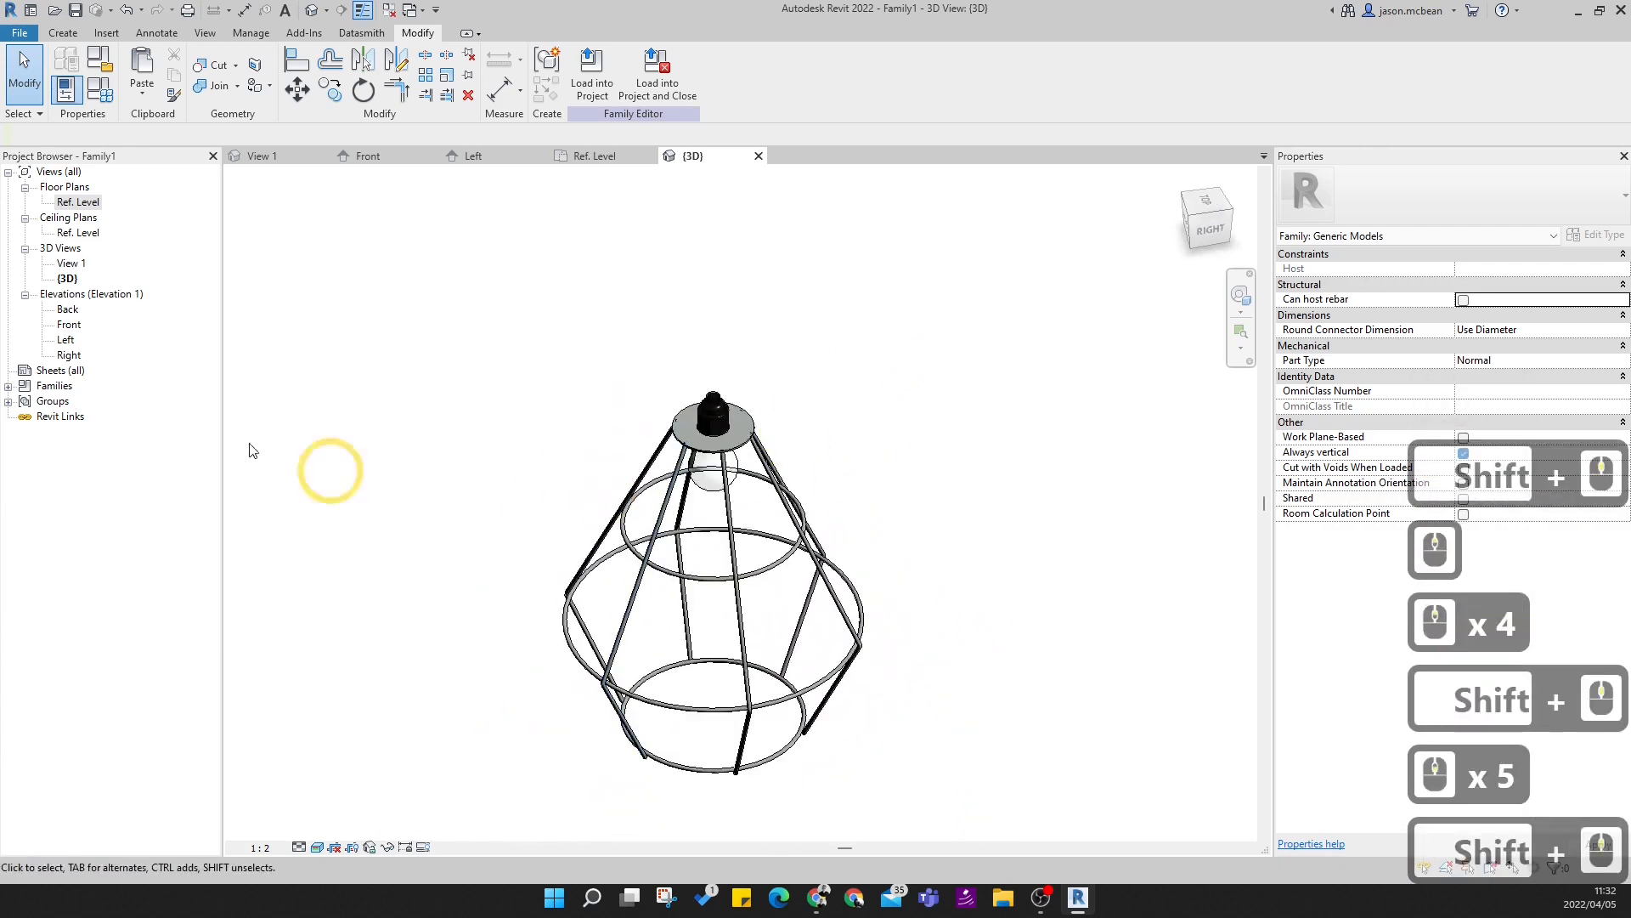
# - Reset the temporary hide/isolate in the Ref. Level floor plan and delete the imported Lamp.dwg drawing
pyautogui.doubleClick(77, 202)
pyautogui.scroll(-6, 888, 441)
pyautogui.moveTo(617, 739); pyautogui.dragTo(453, 828, button='middle')
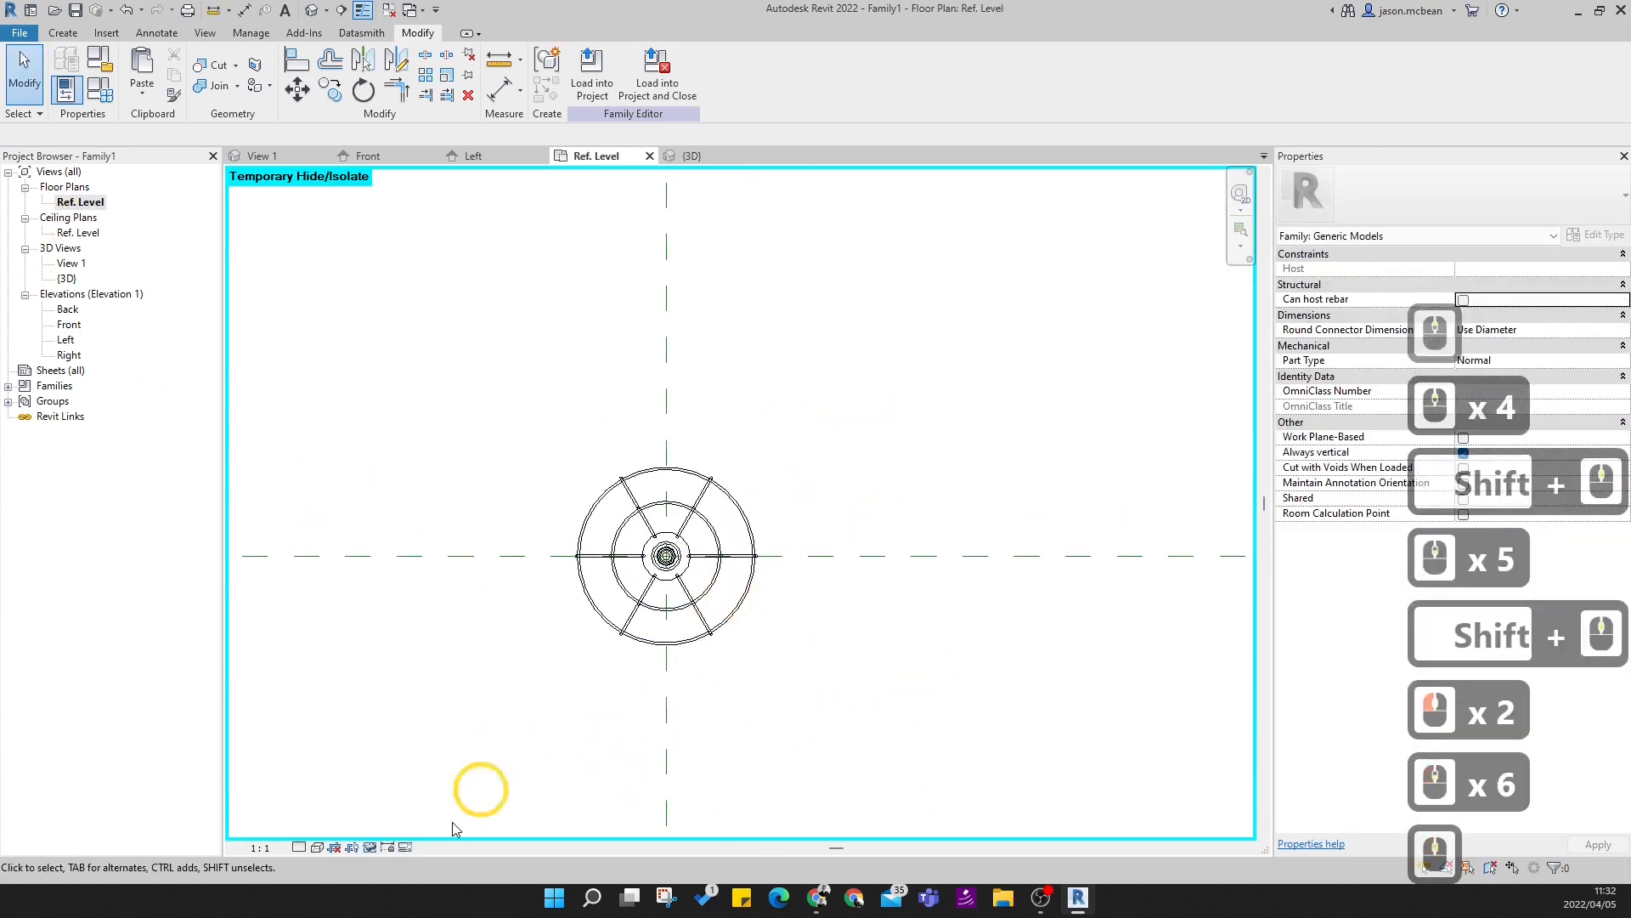
pyautogui.click(372, 848)
pyautogui.click(466, 837)
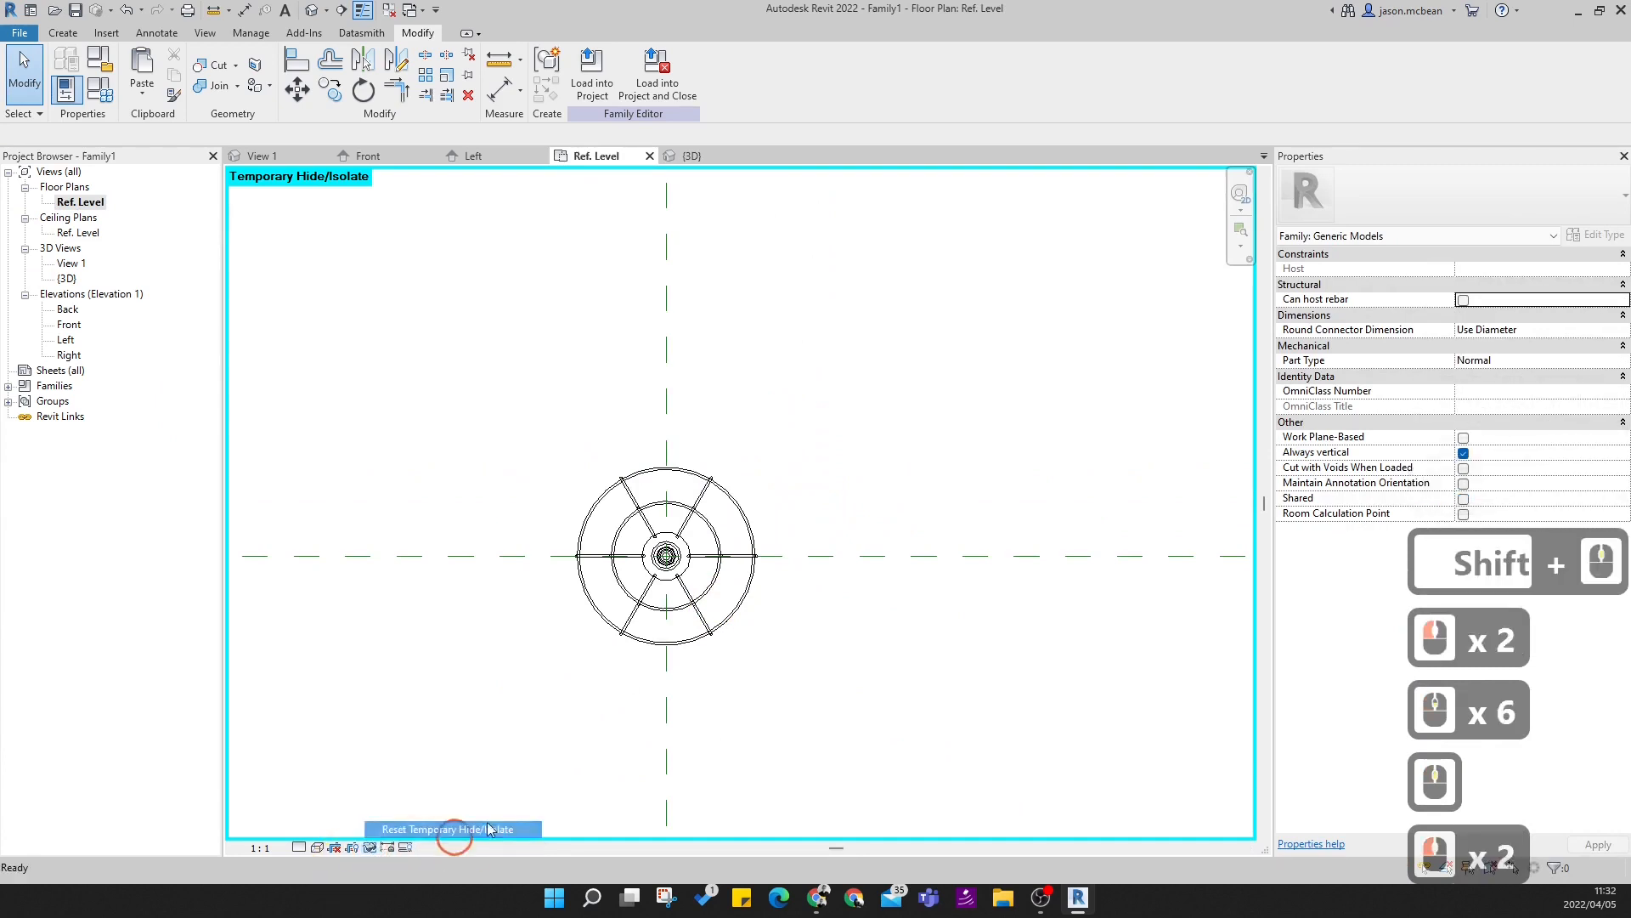
pyautogui.click(863, 522)
pyautogui.press('Delete')
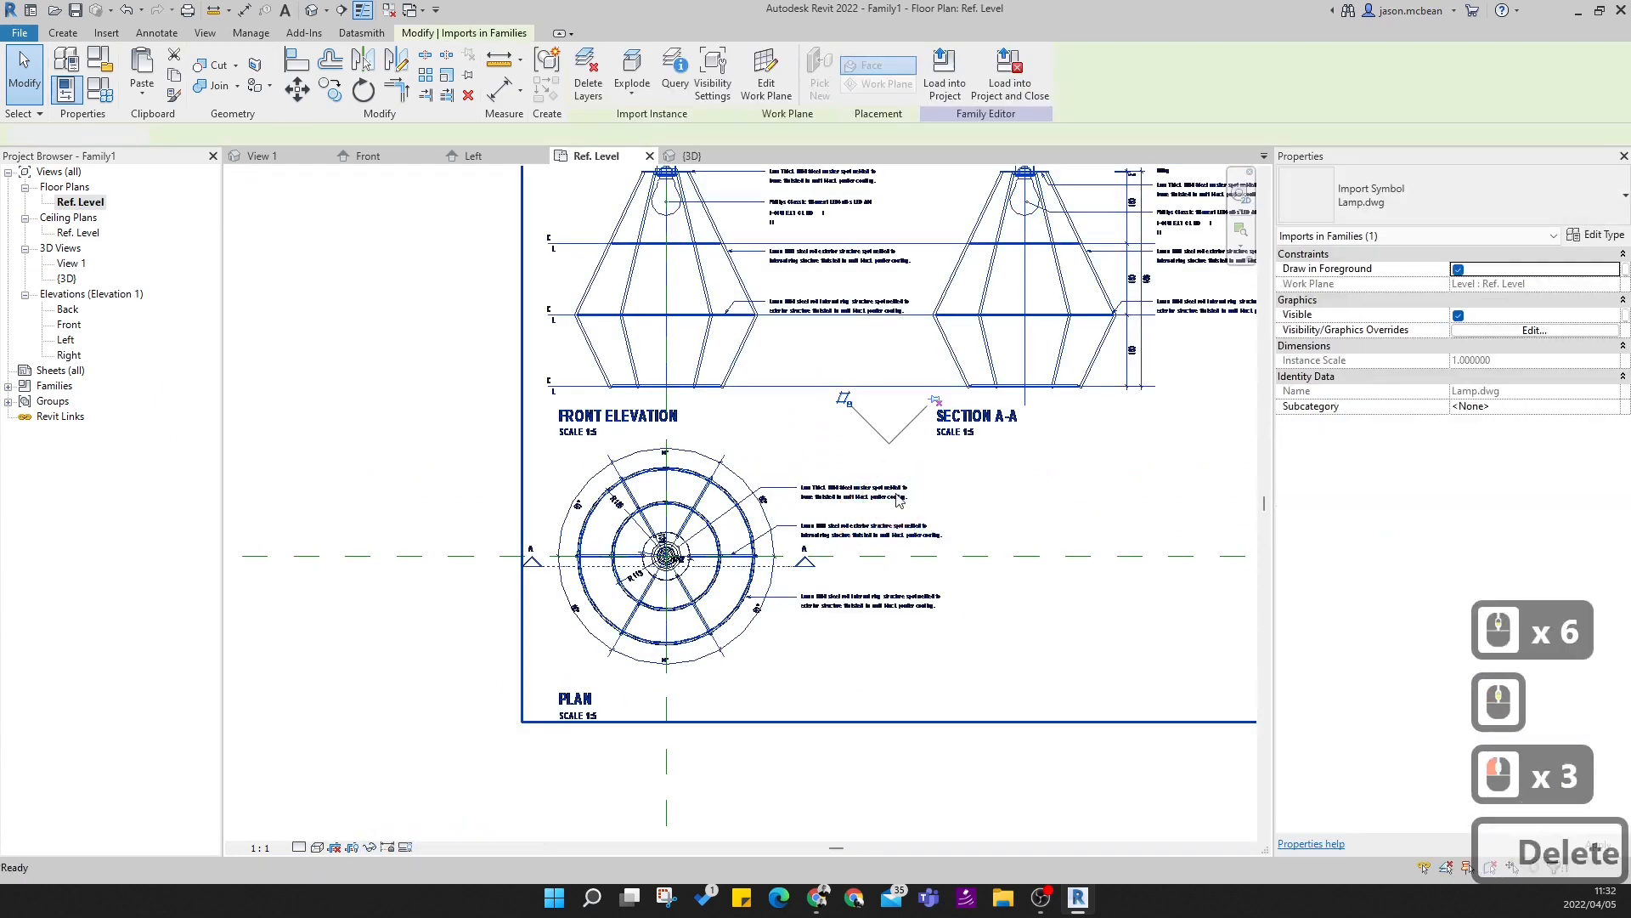
# - Open the Front elevation and delete the imported lamp drawing from it
pyautogui.doubleClick(56, 387)
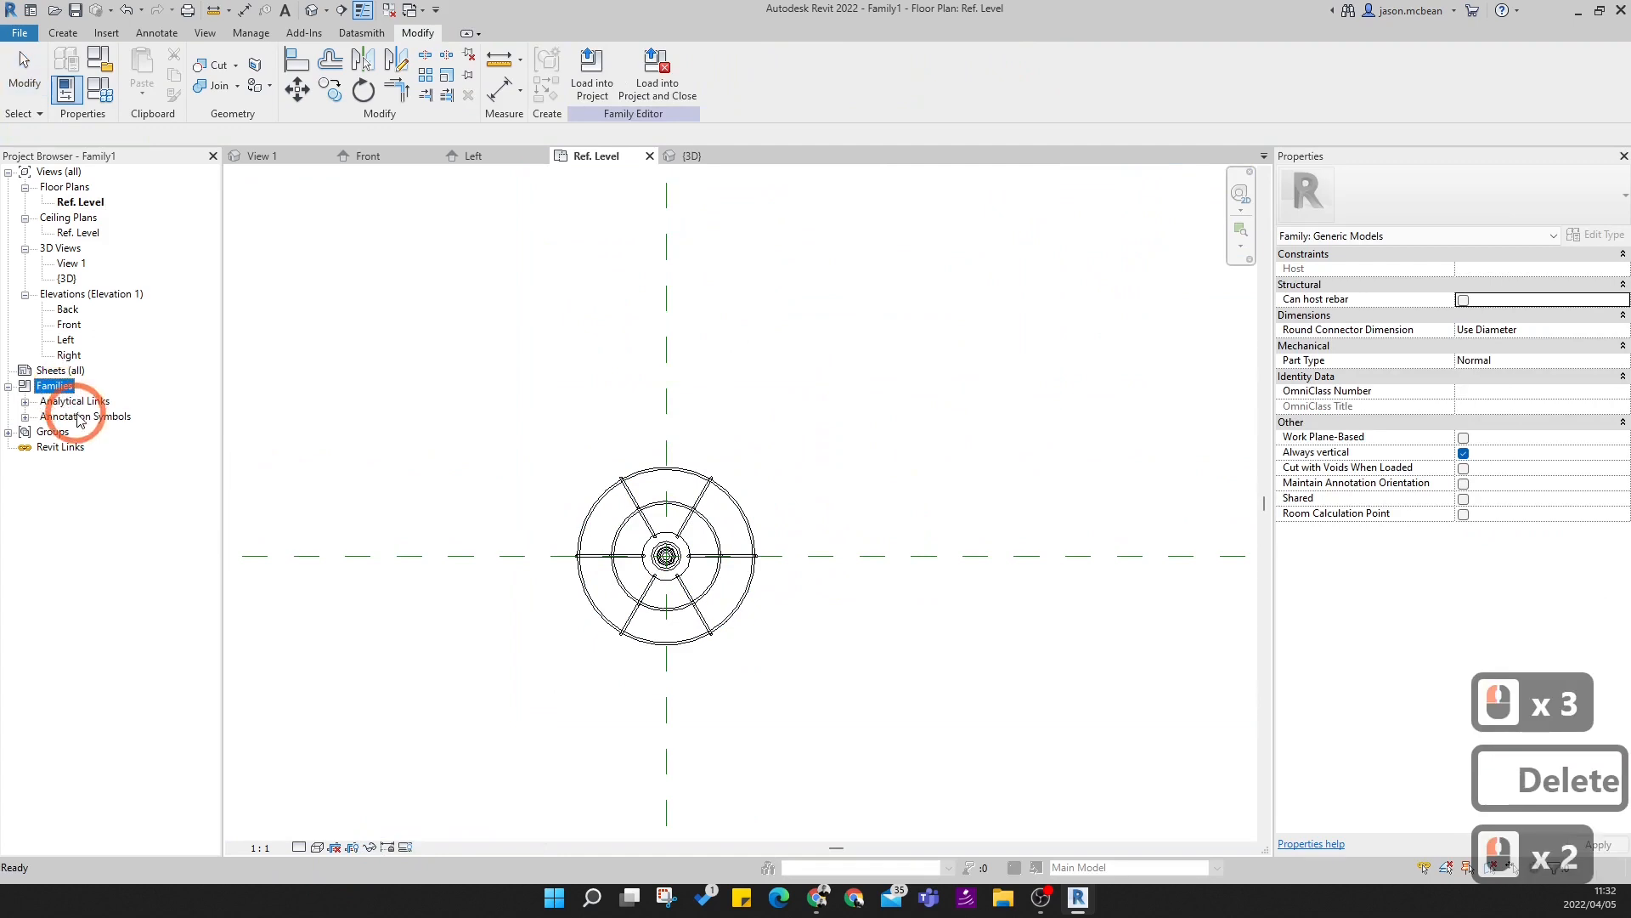
pyautogui.doubleClick(68, 323)
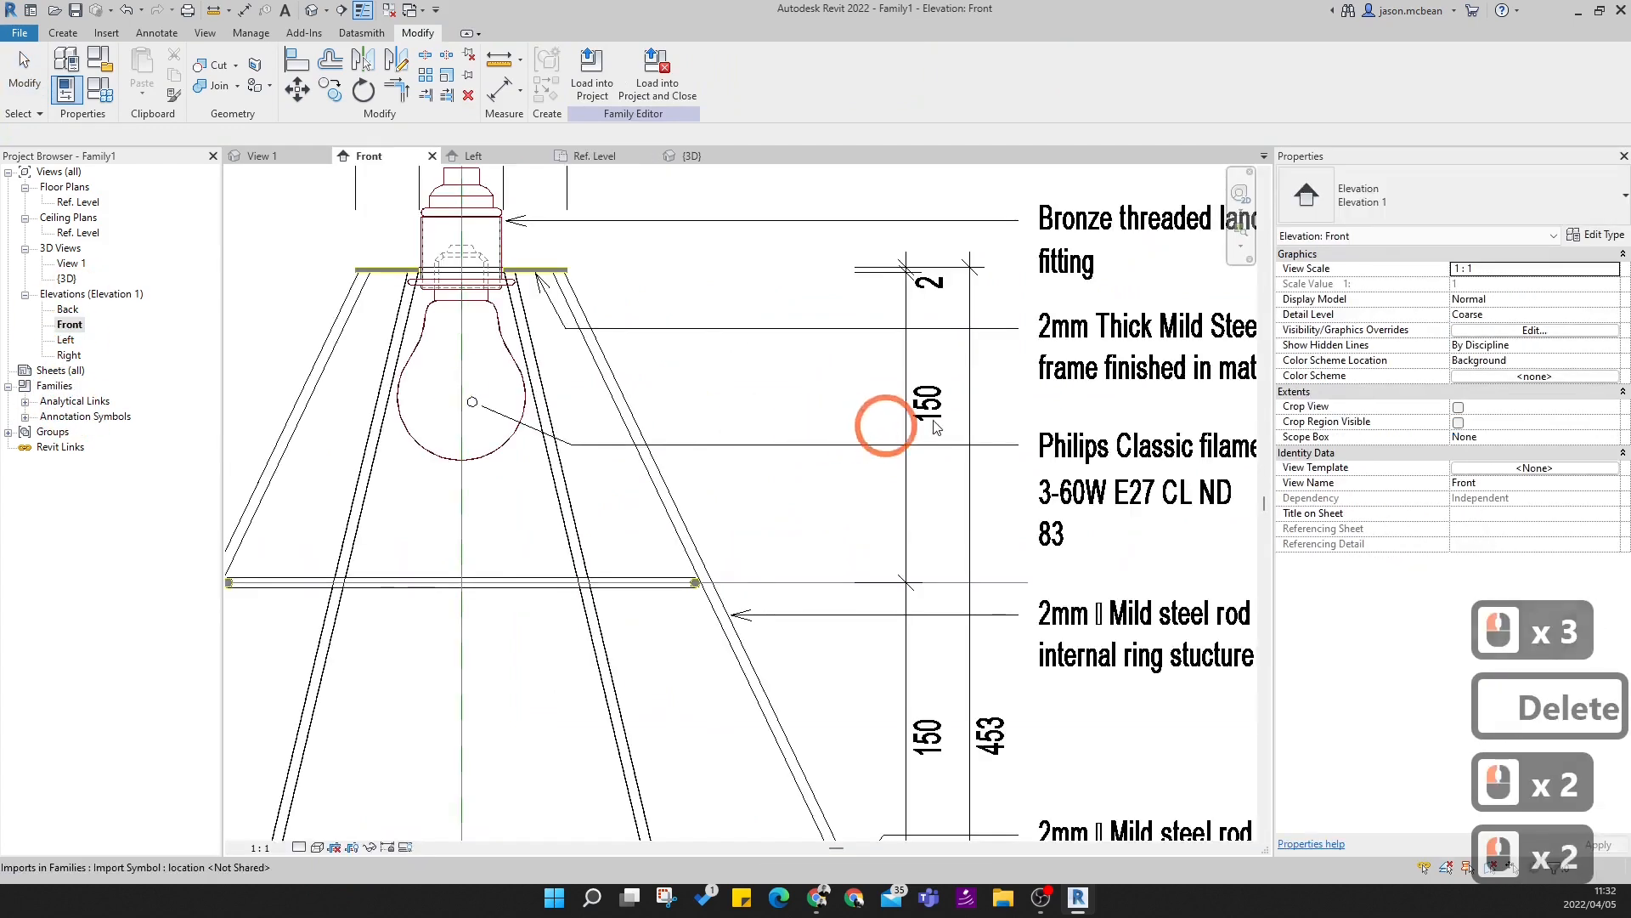
pyautogui.scroll(-12, 888, 429)
pyautogui.scroll(14, 726, 472)
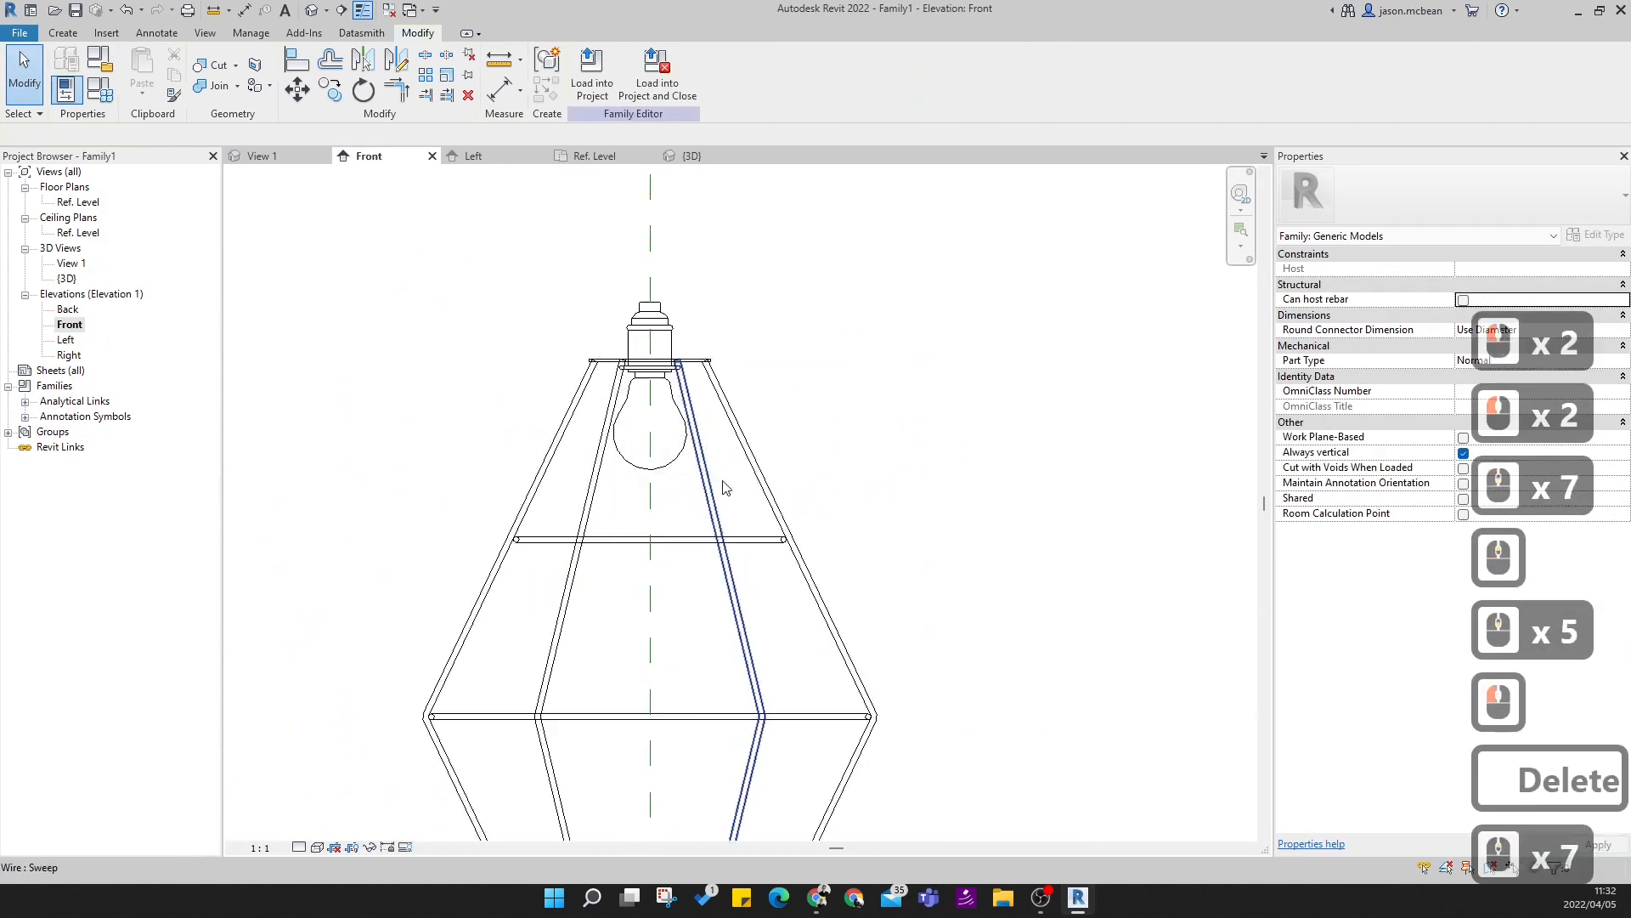
pyautogui.scroll(-7, 712, 470)
pyautogui.scroll(-5, 712, 470)
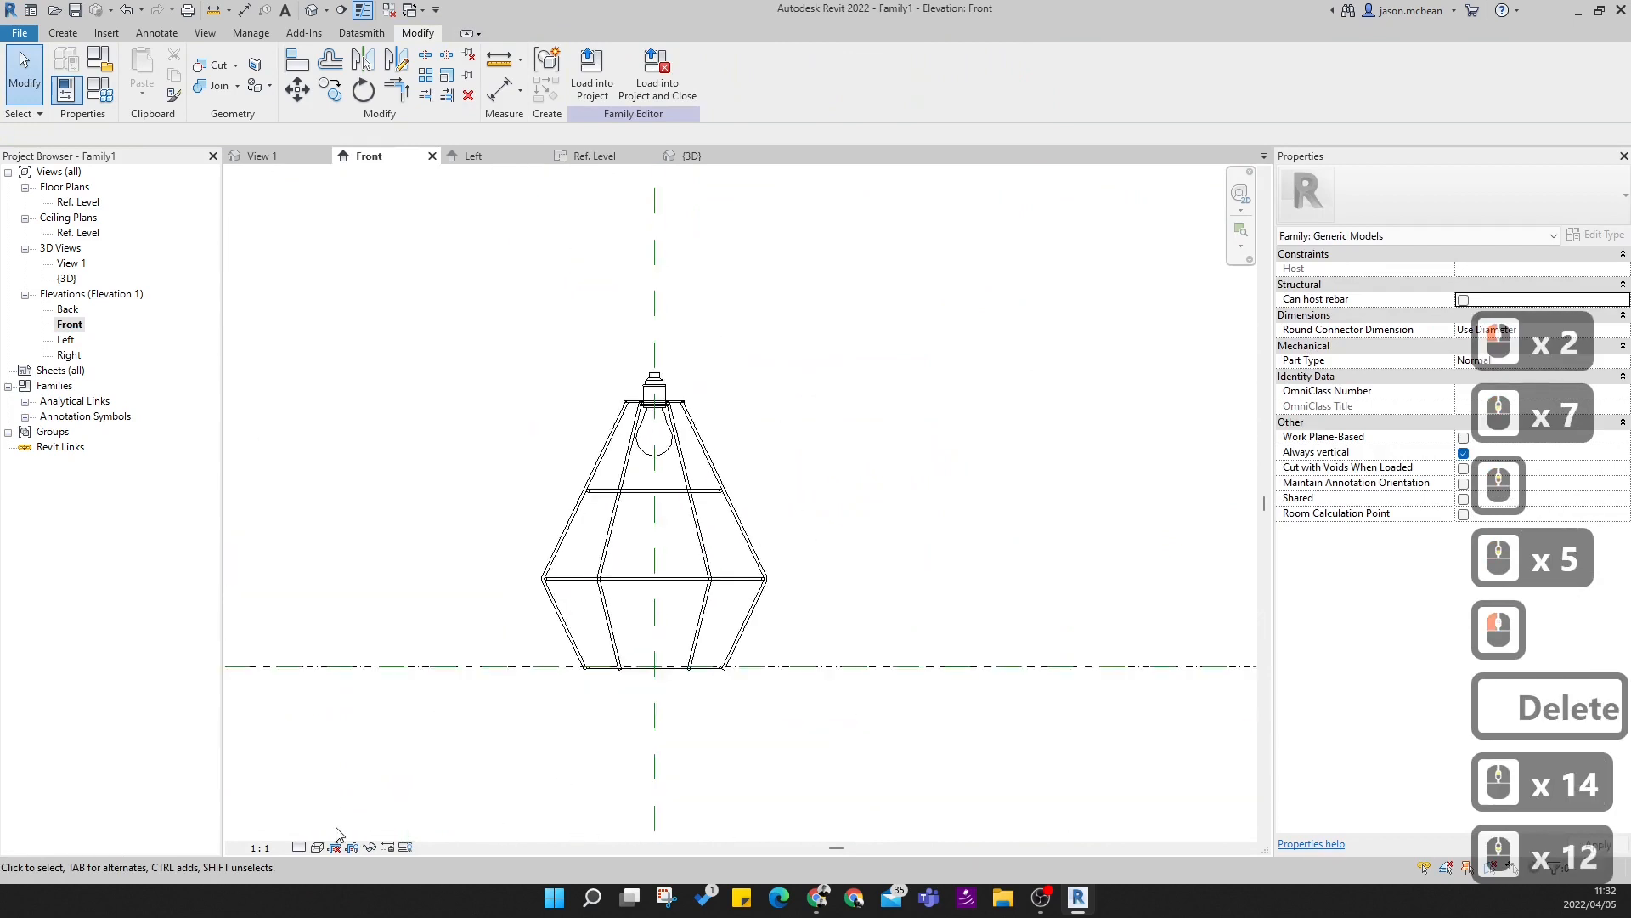
# - Choose a visual style for the Front elevation and check the lamp's linework up close
pyautogui.click(317, 847)
pyautogui.click(334, 773)
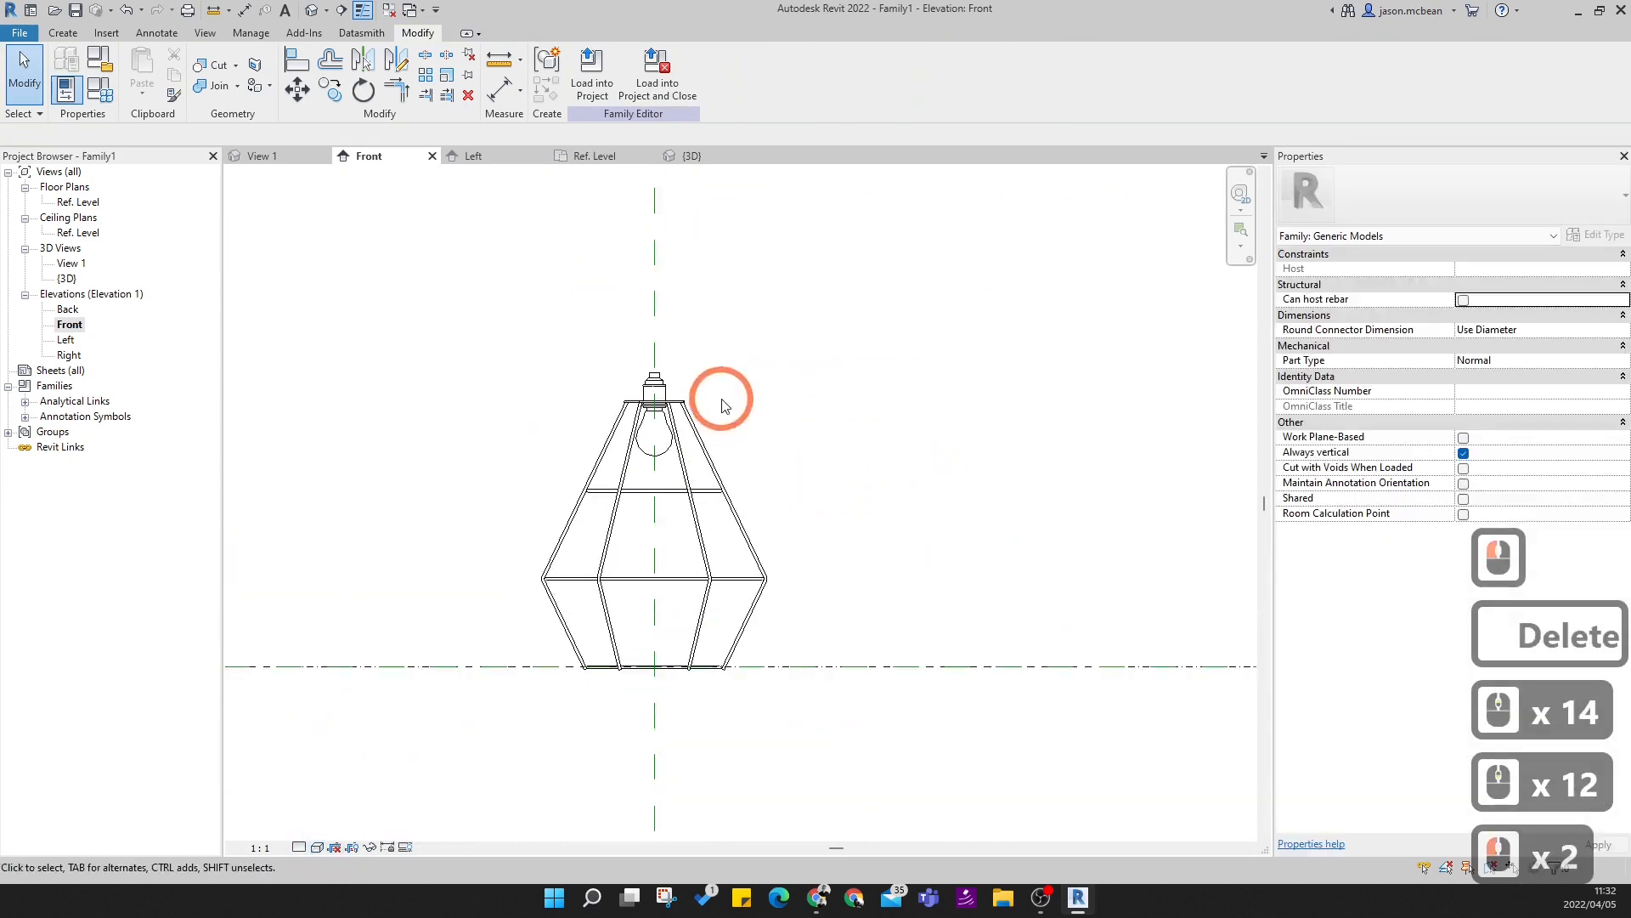
pyautogui.scroll(11, 679, 413)
pyautogui.scroll(-10, 747, 565)
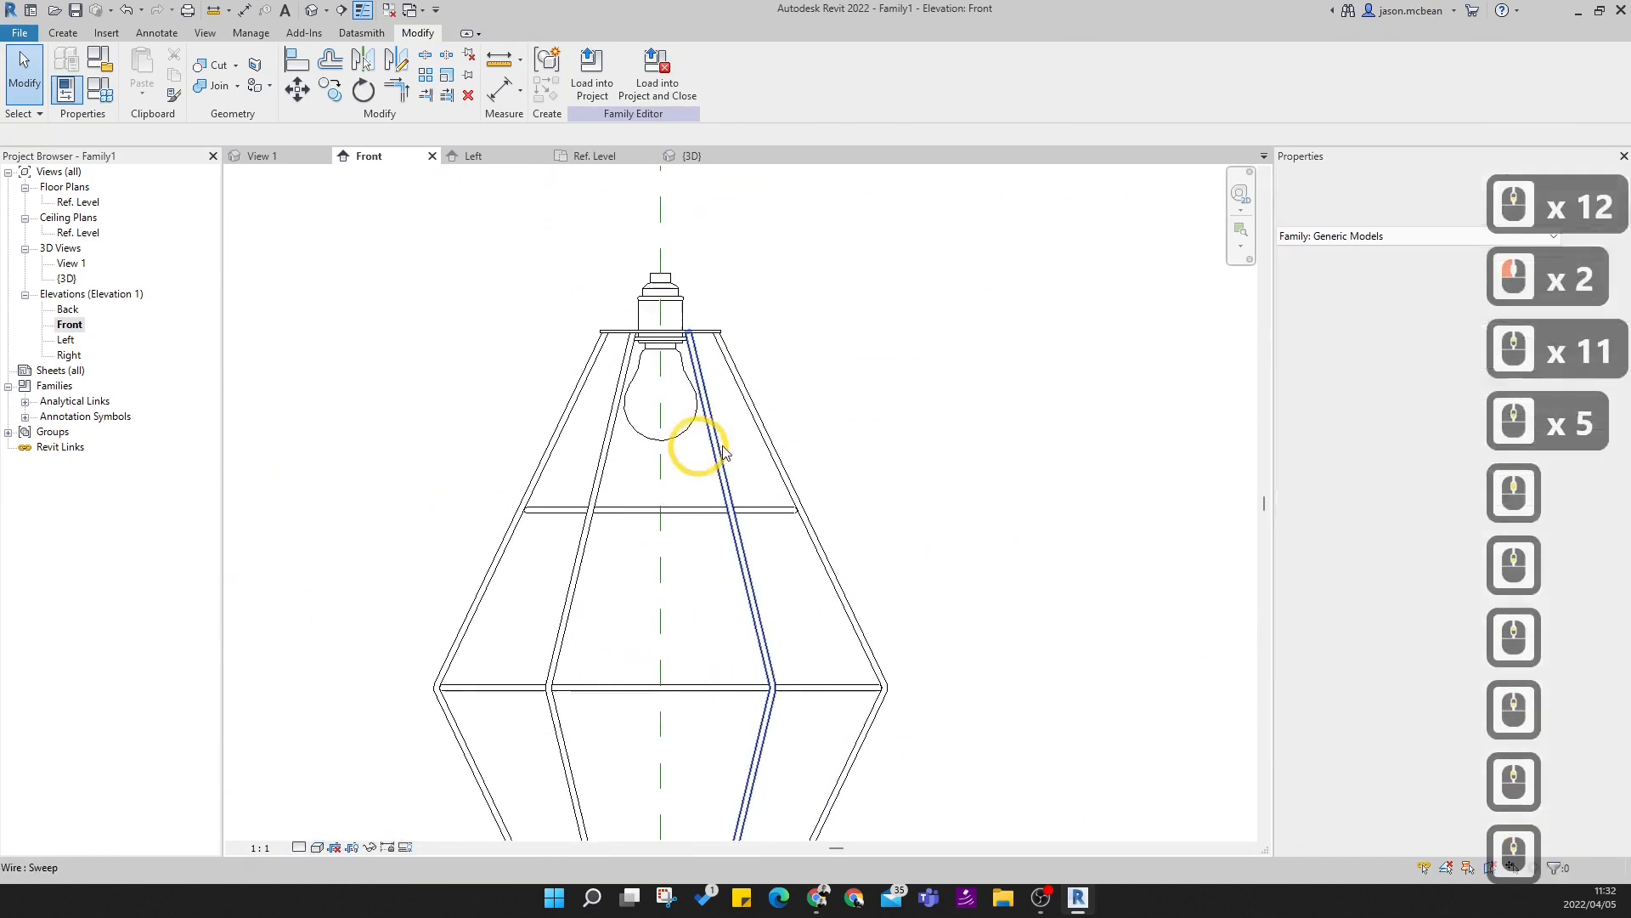
# - Save the finished lamp family as Light Gen in the Lamp folder
pyautogui.scroll(-12, 849, 536)
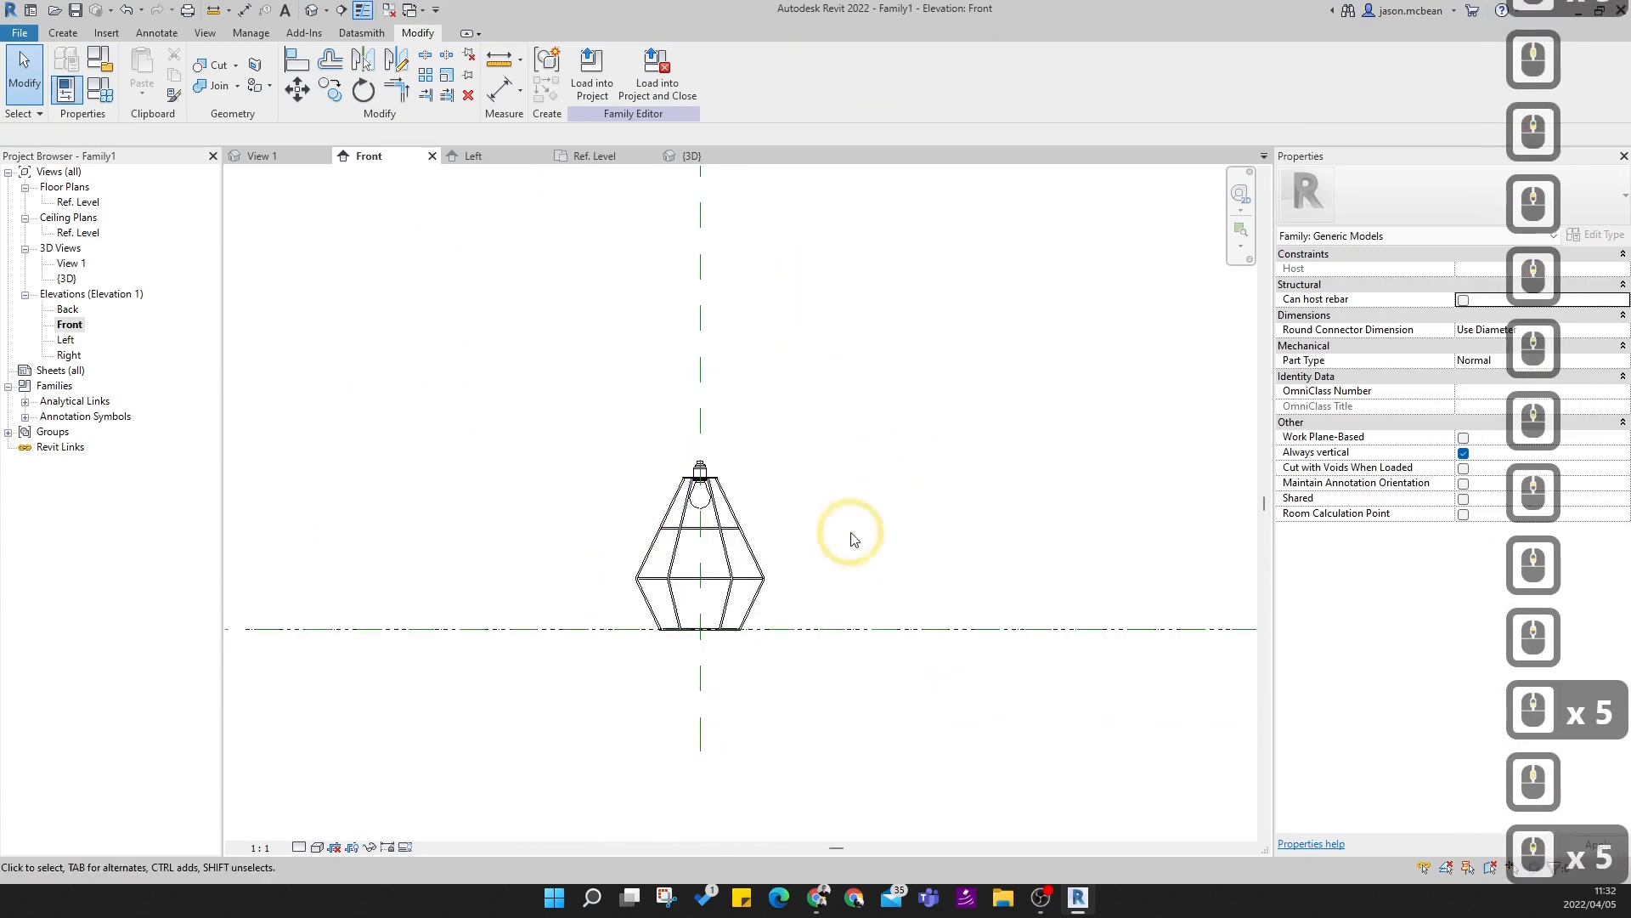
pyautogui.click(19, 33)
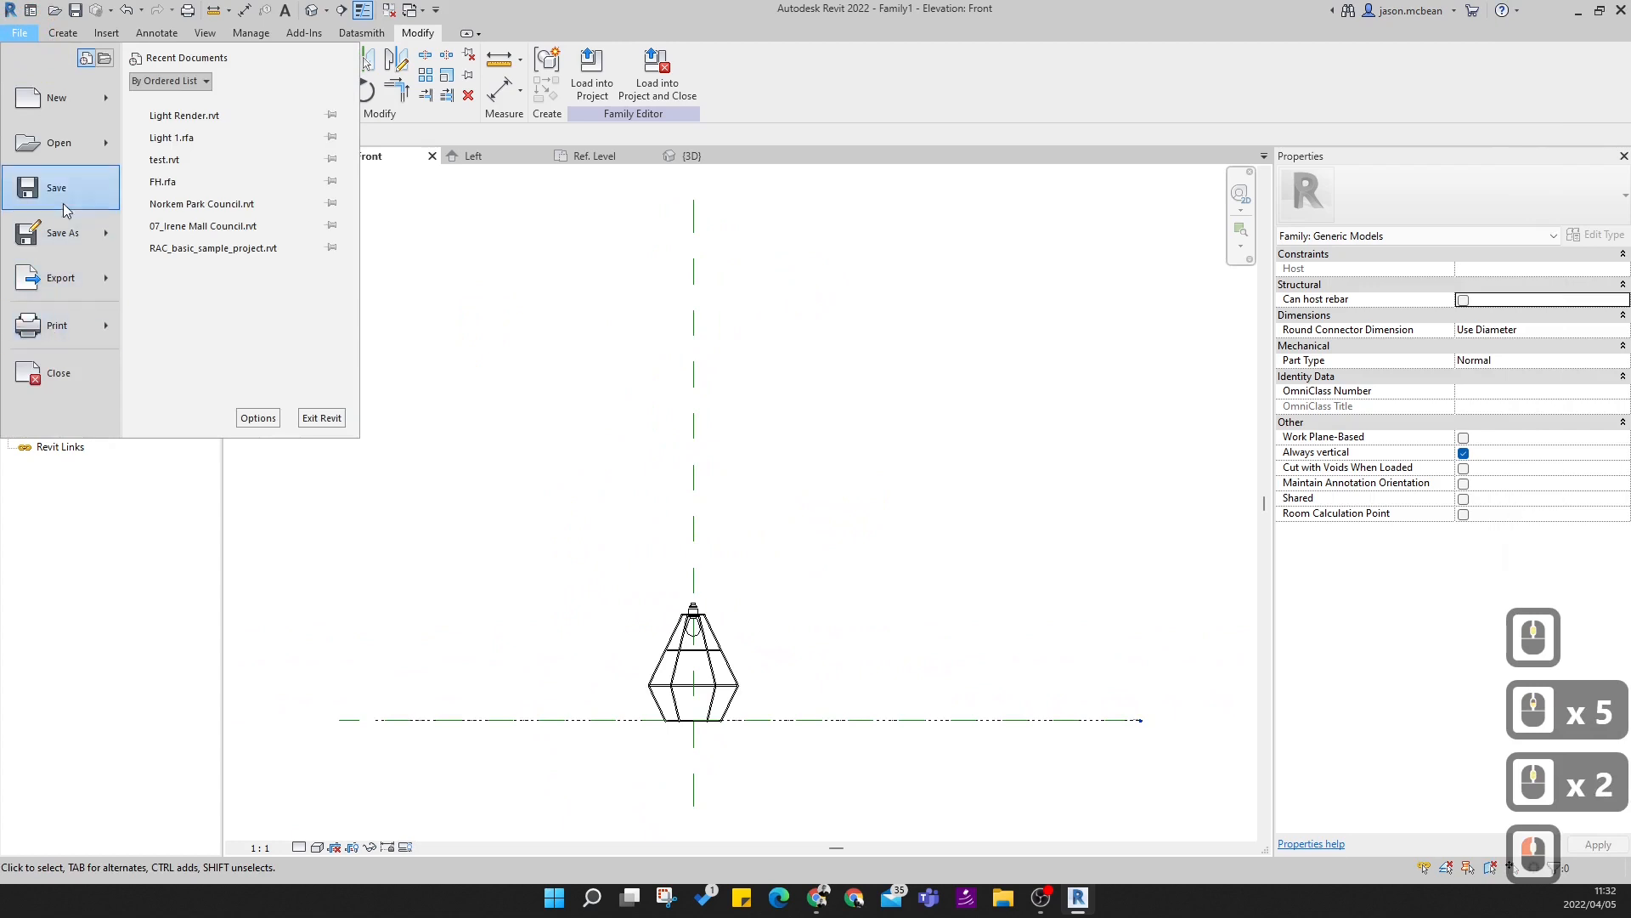
pyautogui.click(111, 246)
pyautogui.click(201, 221)
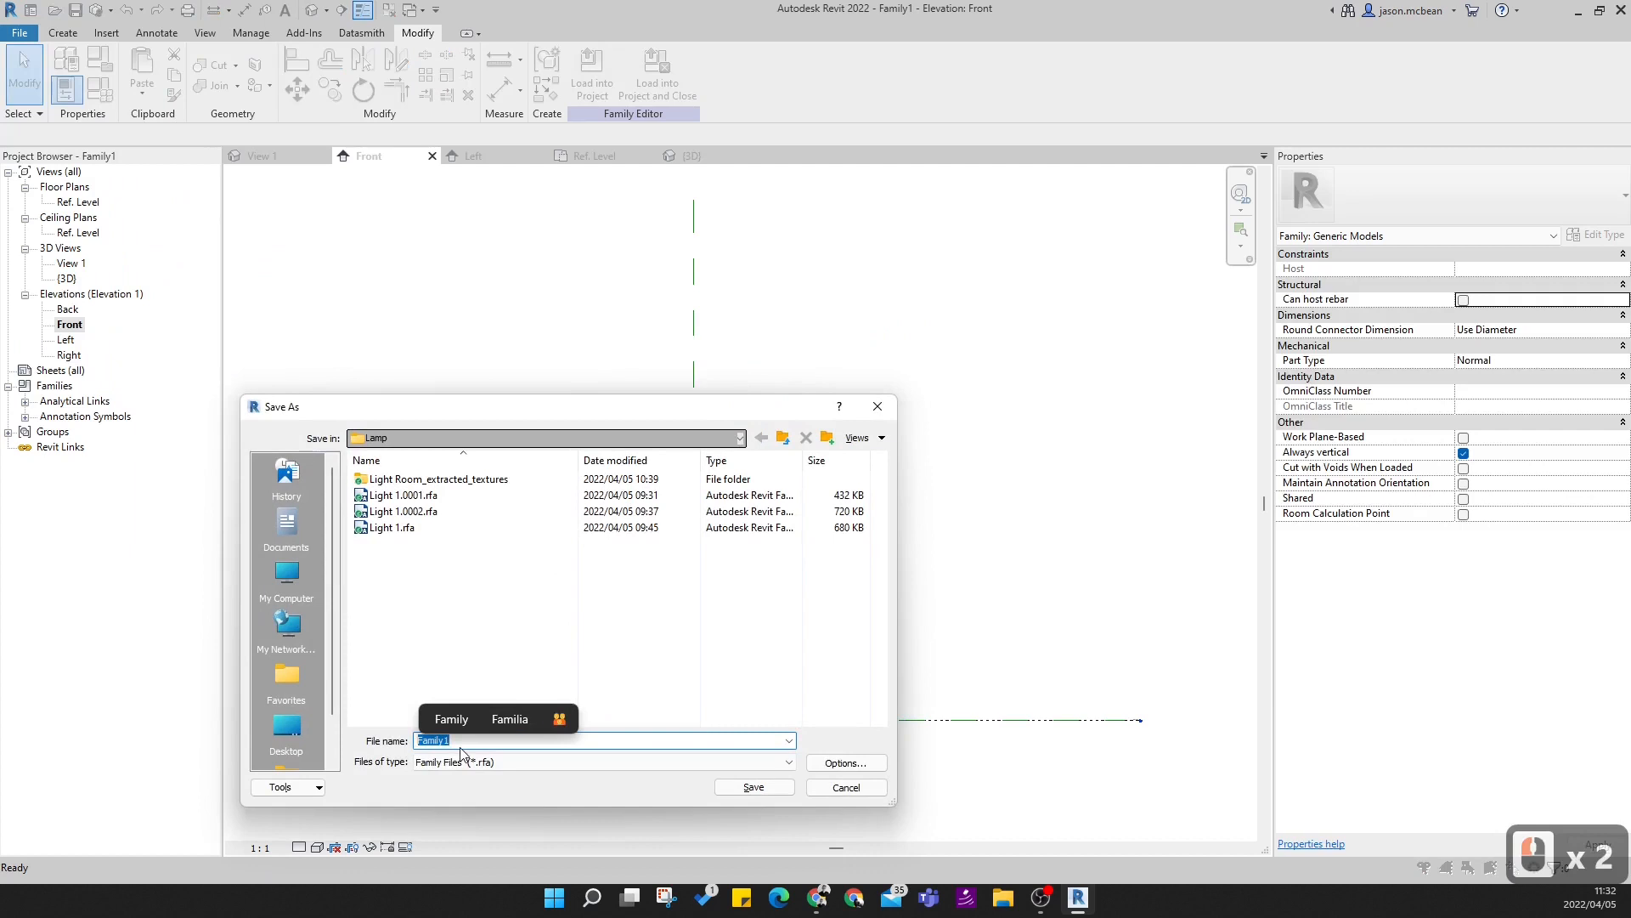
pyautogui.write('Lioght')
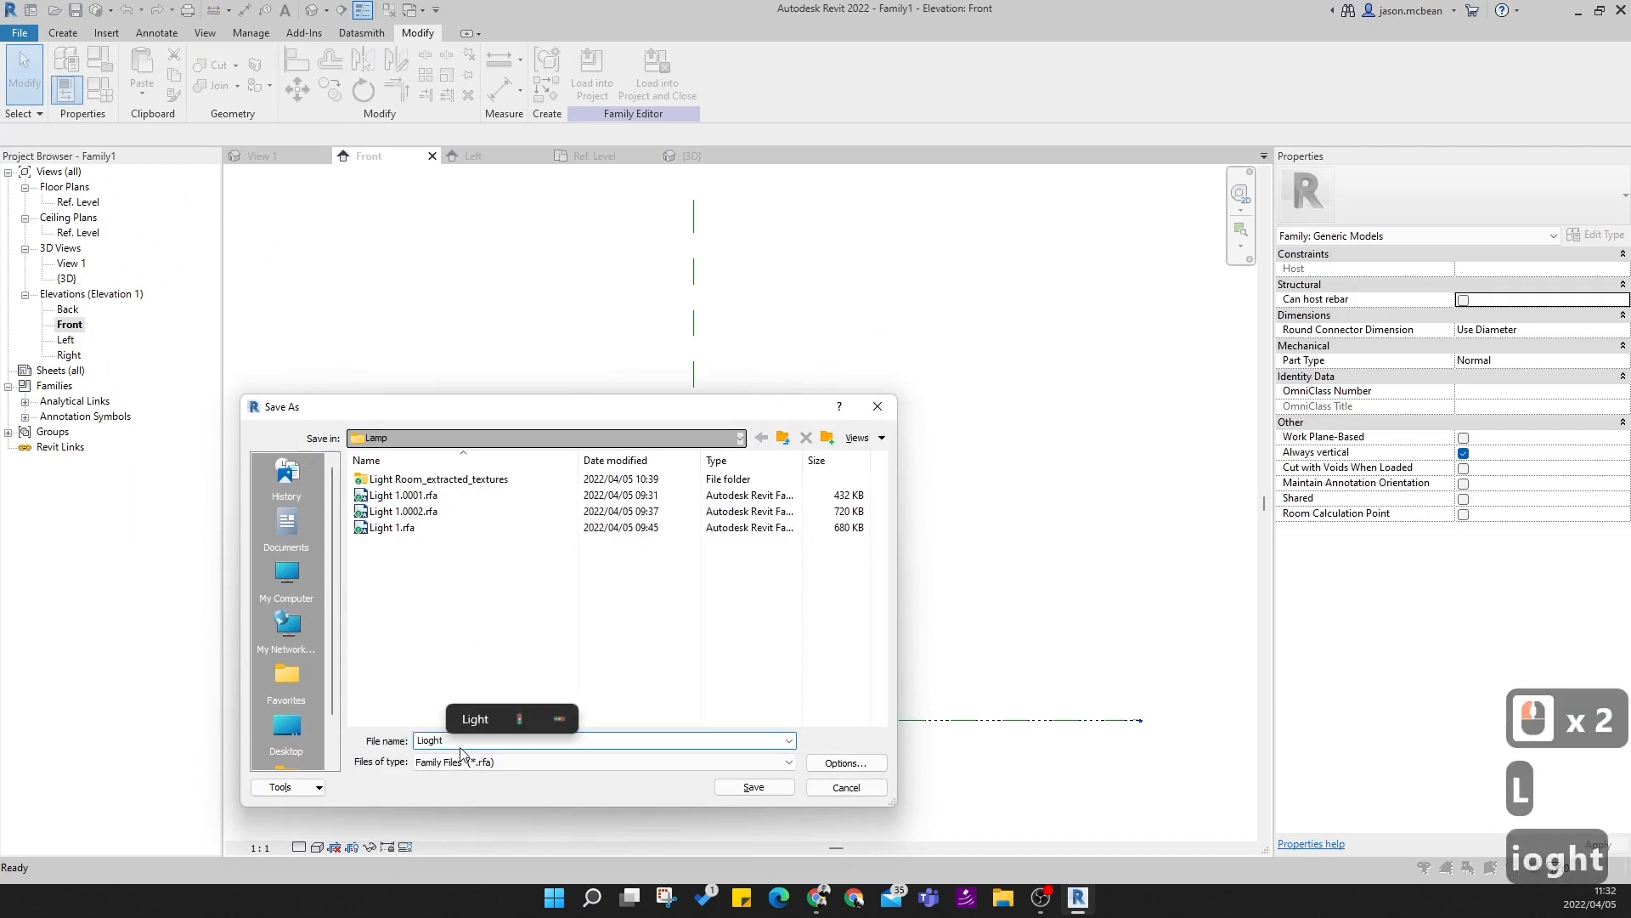
pyautogui.press('BackSpace')
pyautogui.press('BackSpace')
pyautogui.press('BackSpace')
pyautogui.press('BackSpace')
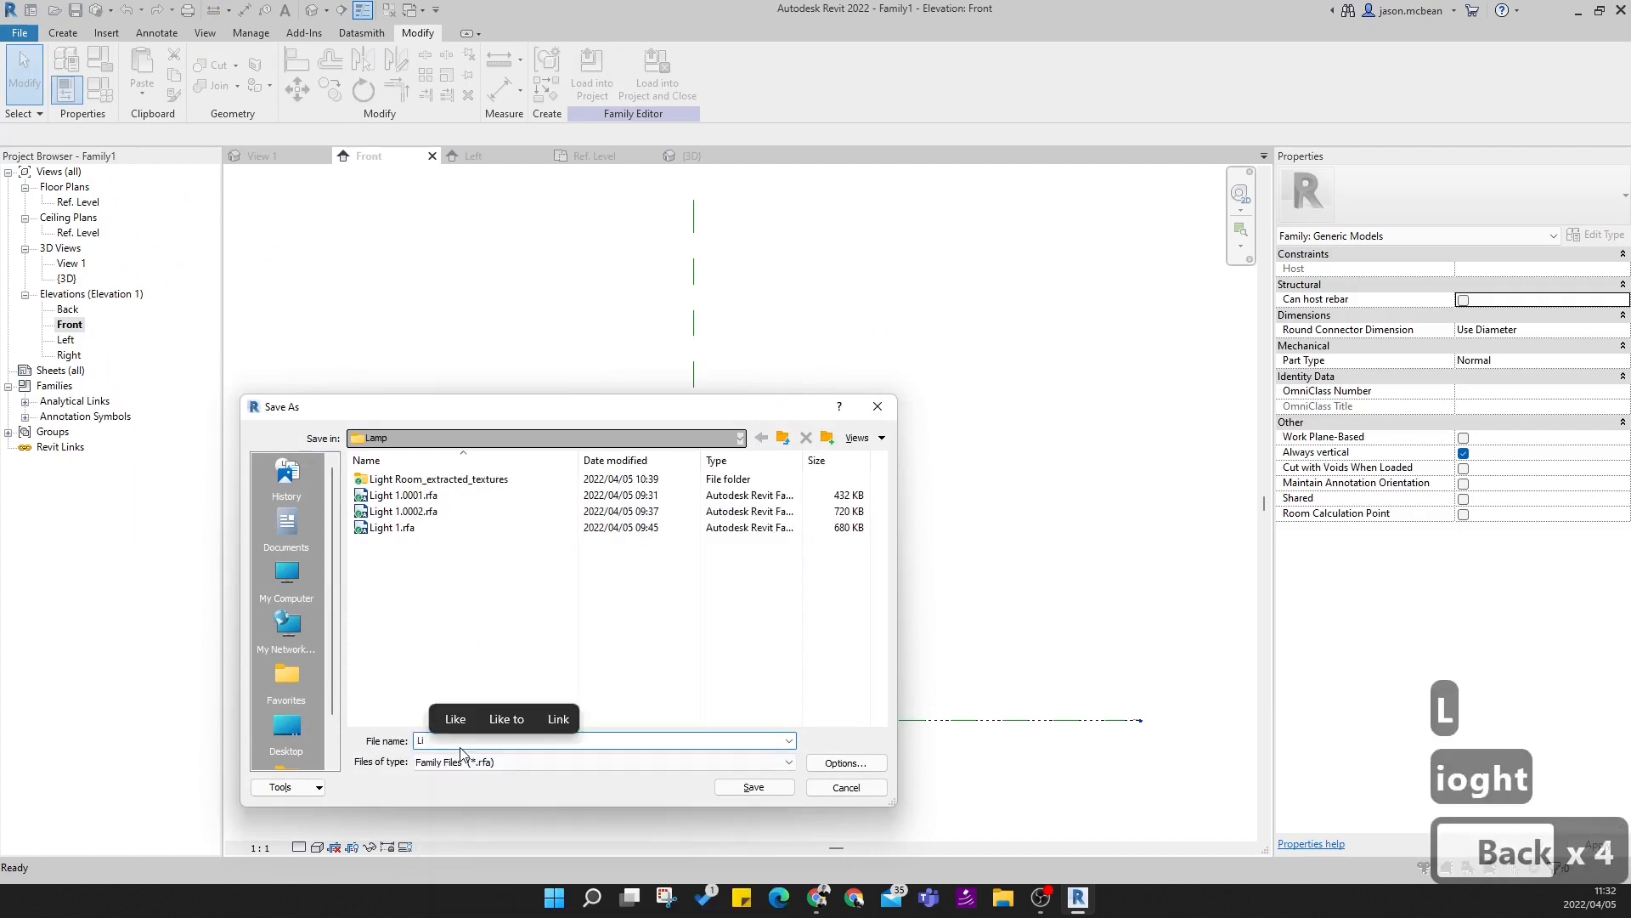
pyautogui.write('ght Gene')
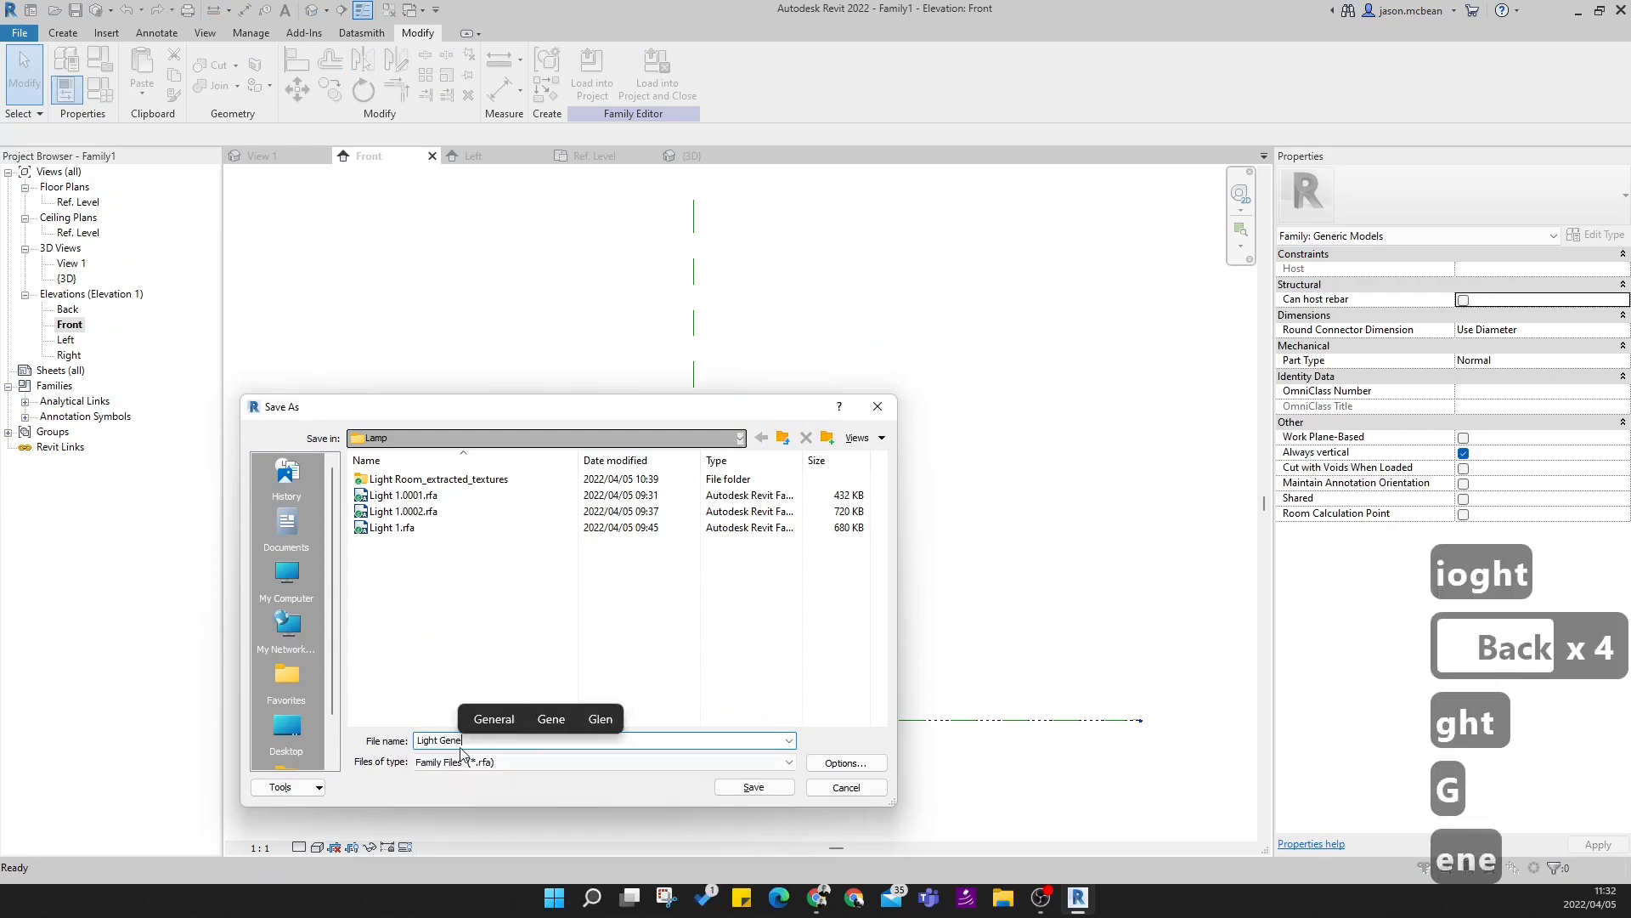
pyautogui.write('ric')
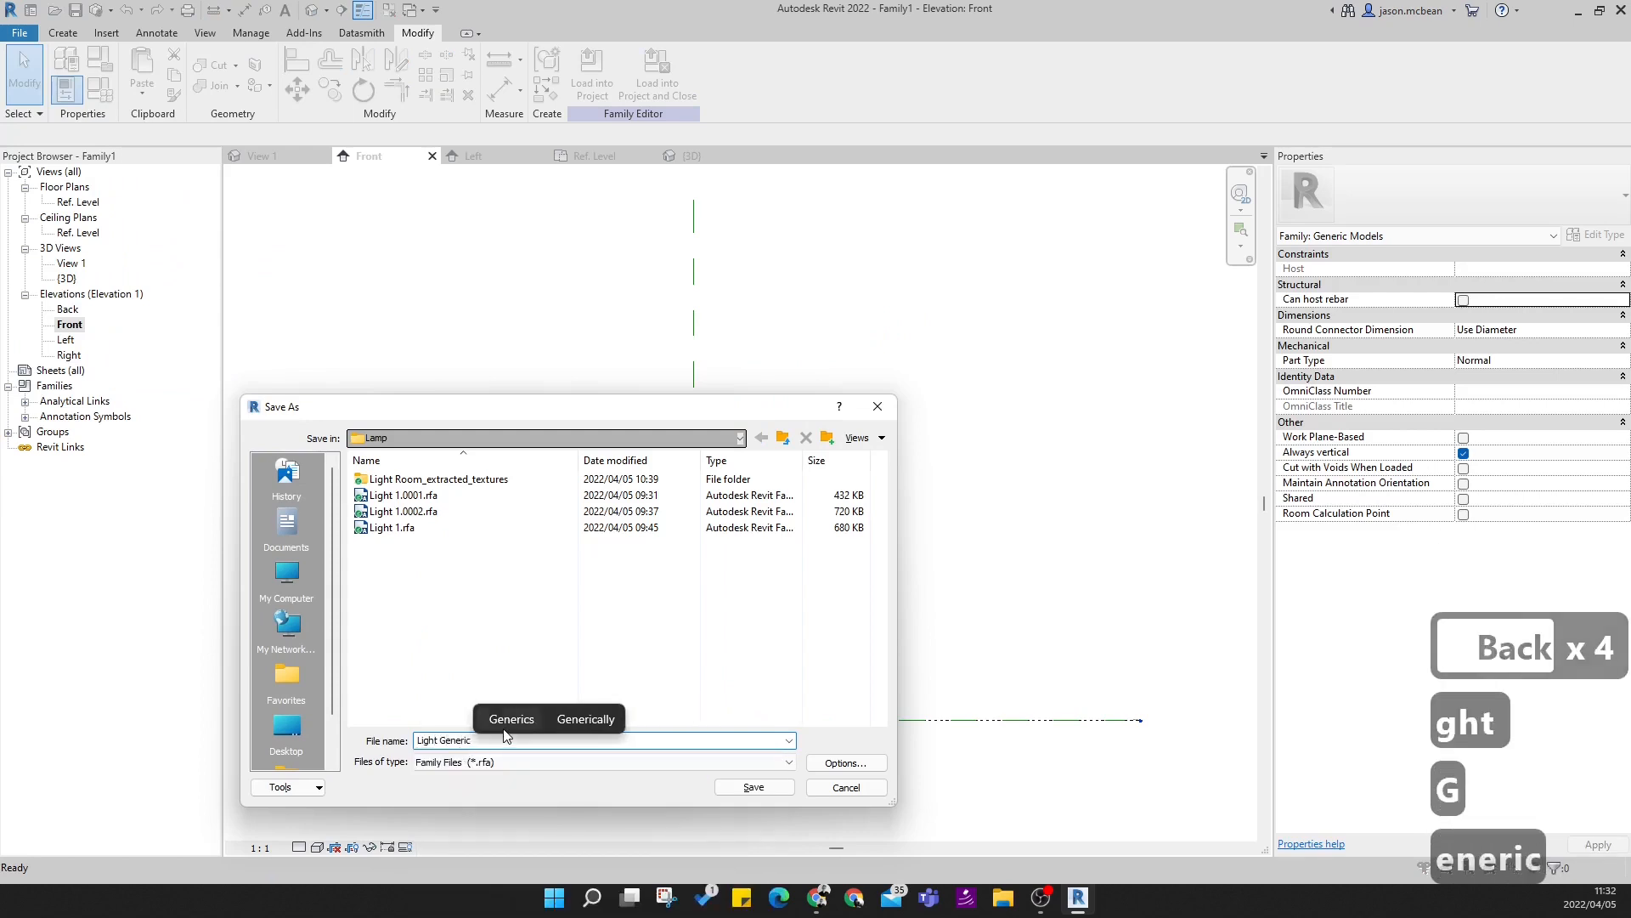
pyautogui.press('BackSpace')
pyautogui.press('BackSpace')
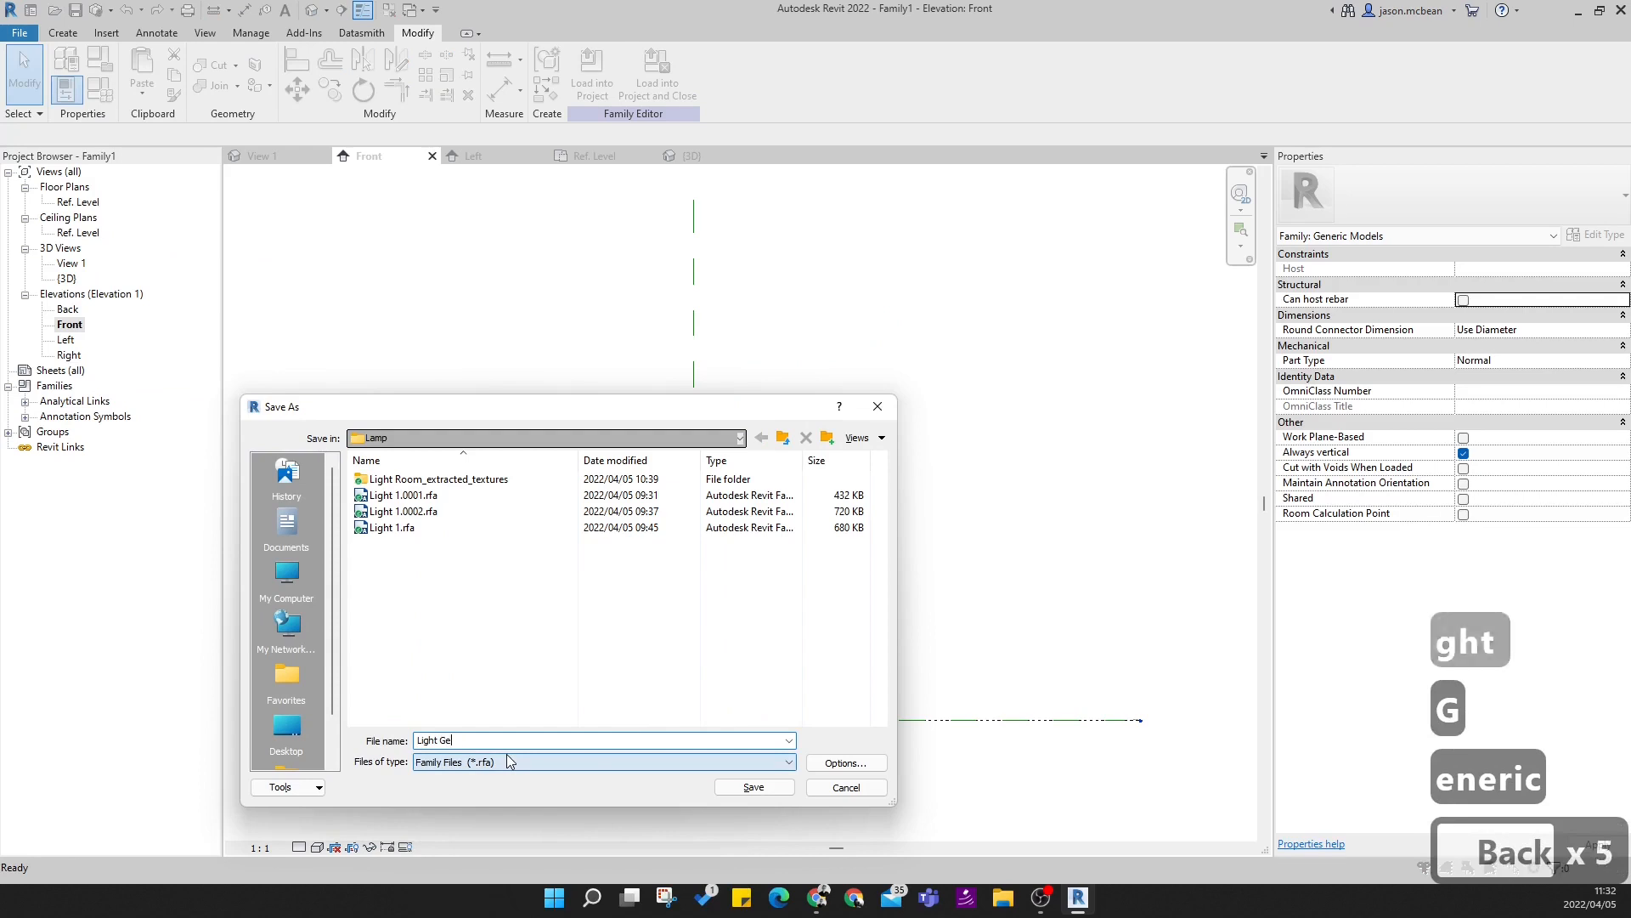
pyautogui.write('n')
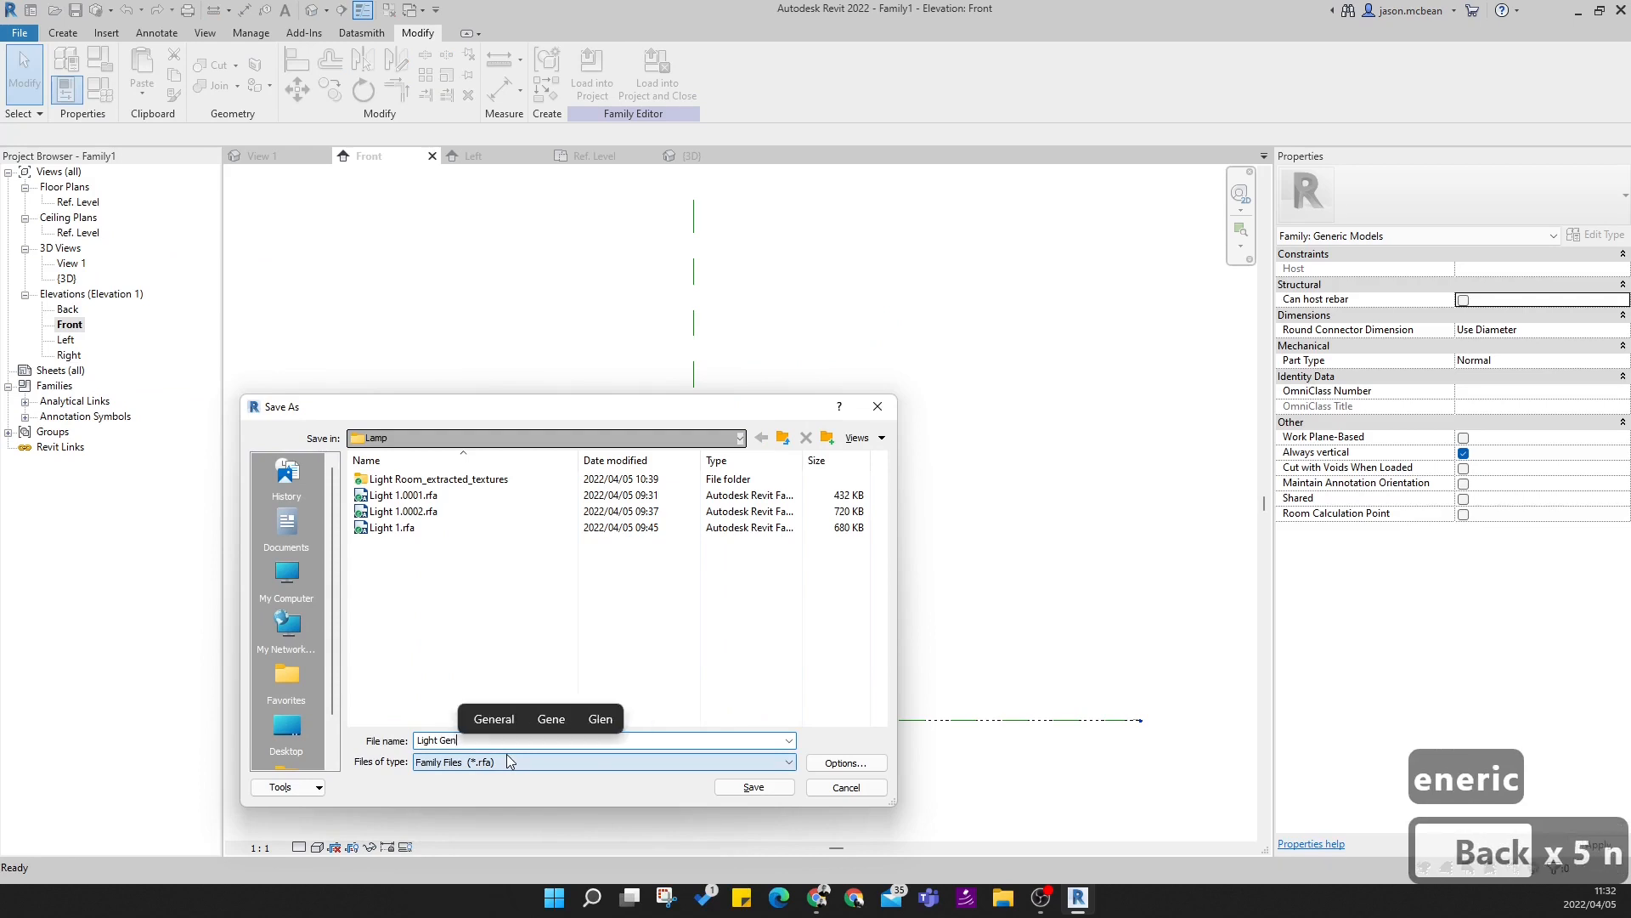
pyautogui.press('Return')
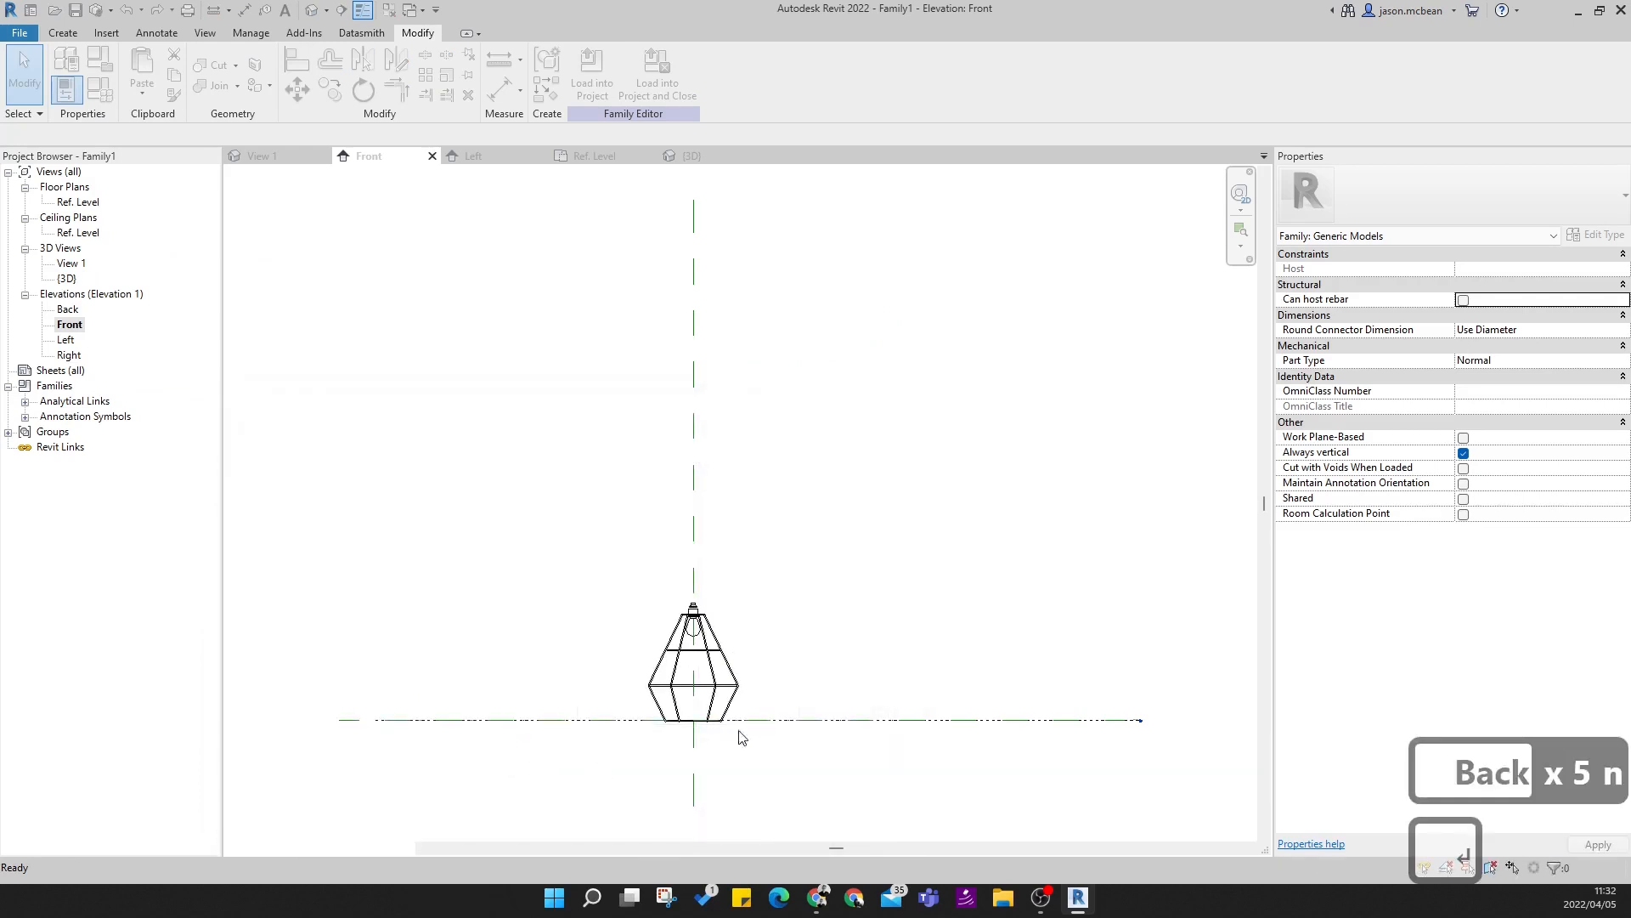
pyautogui.click(810, 599)
pyautogui.click(603, 428)
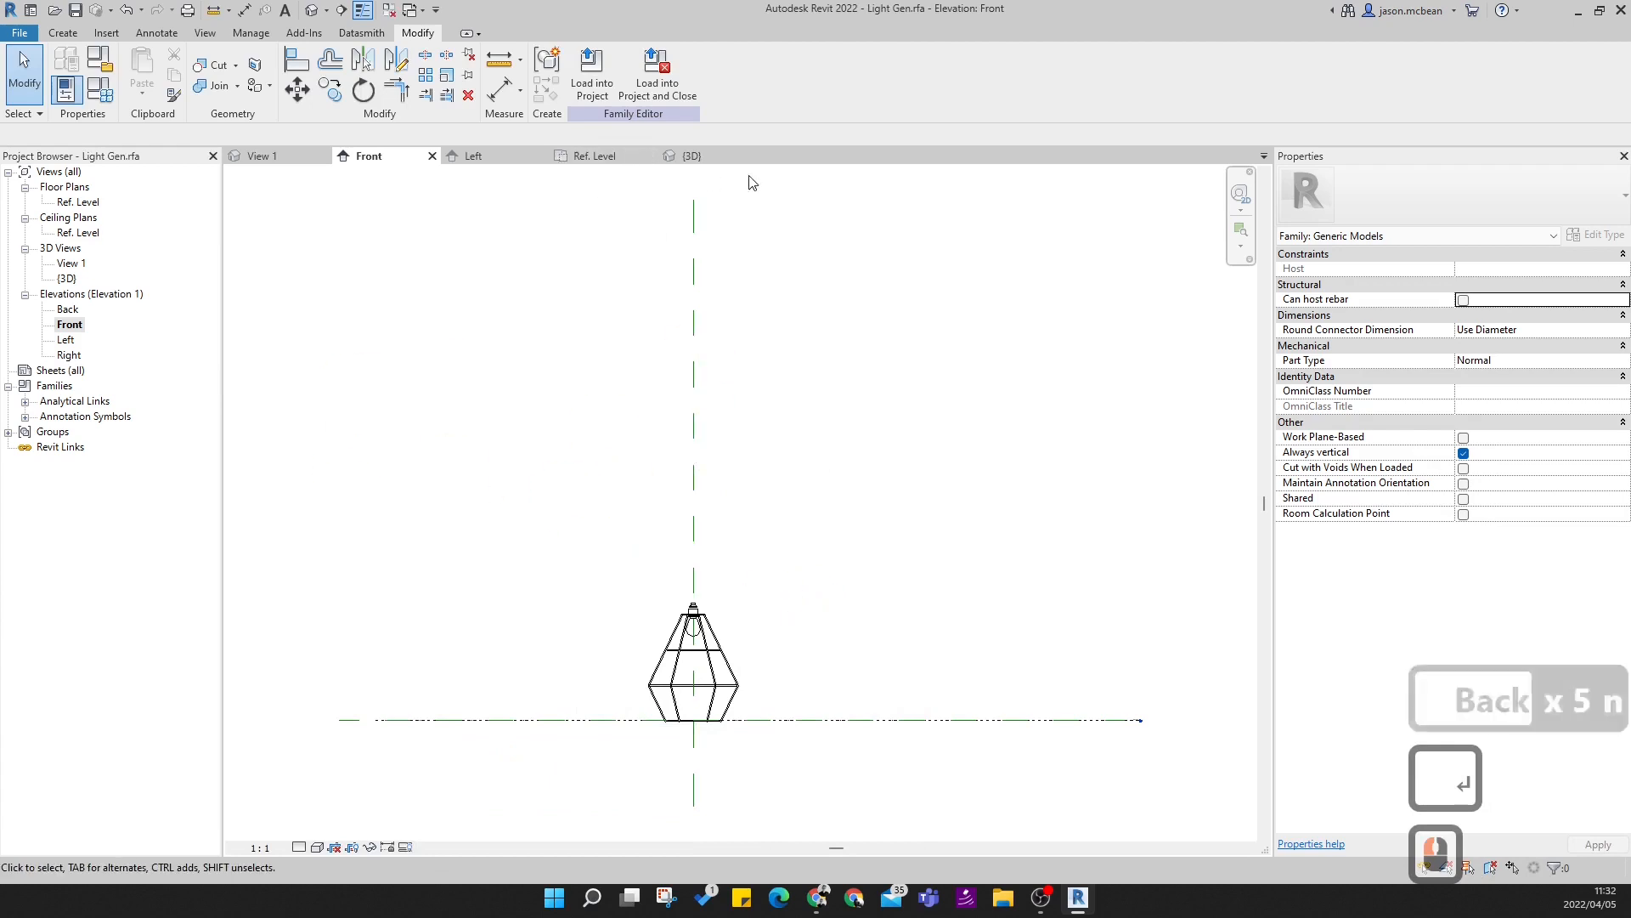
# - Open the Light Render.rvt project from the Lamp folder
pyautogui.click(53, 14)
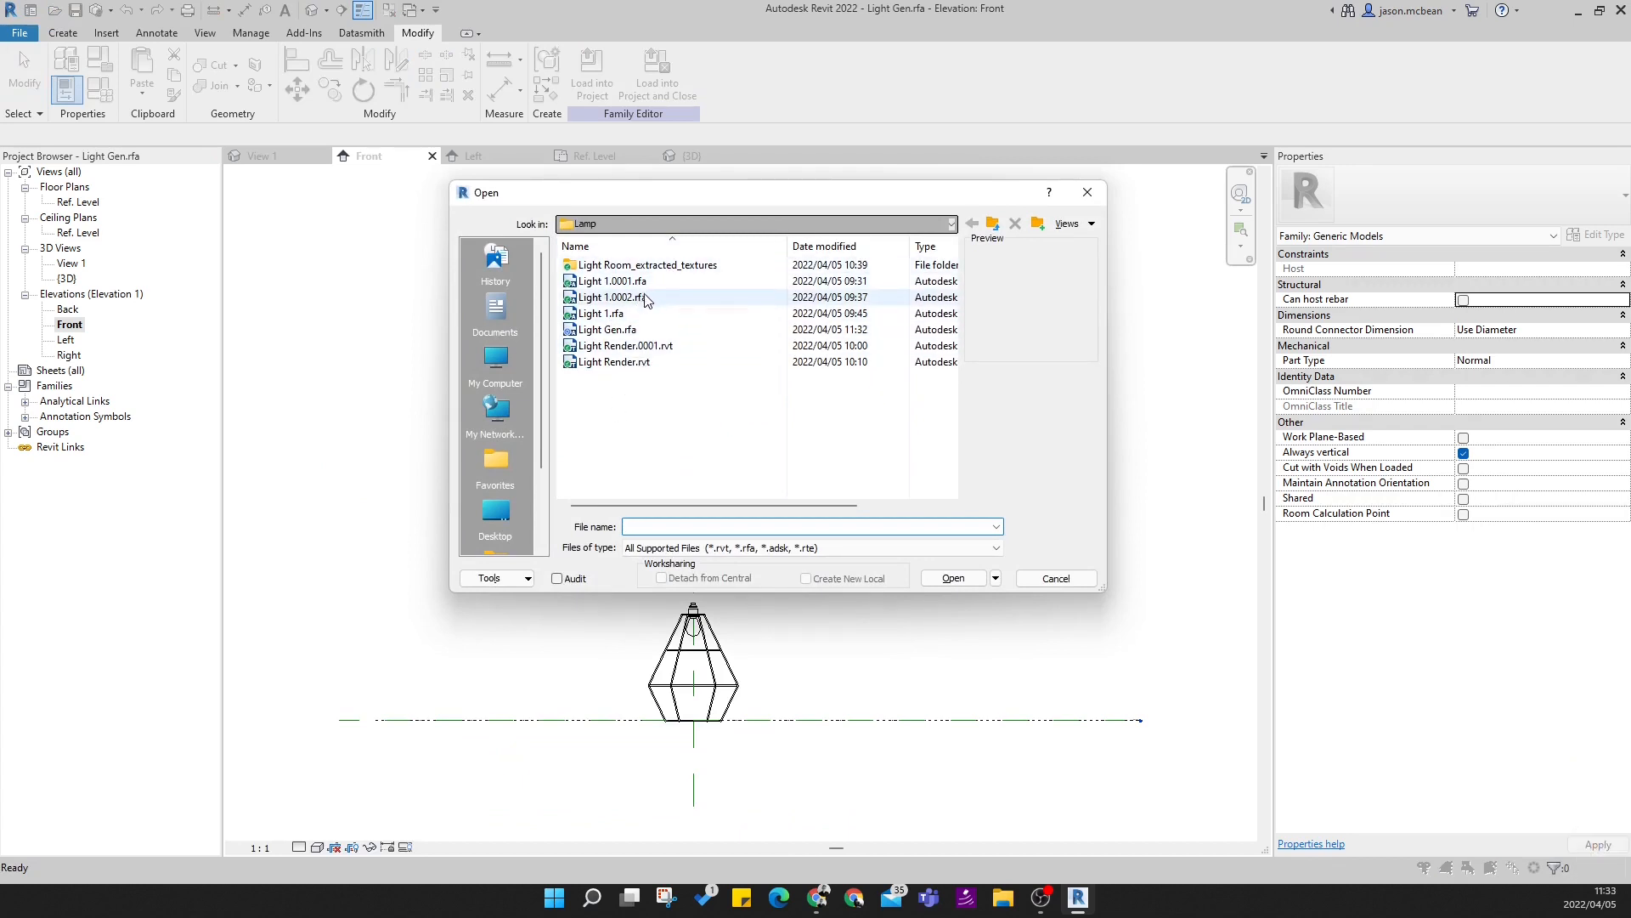
pyautogui.click(612, 315)
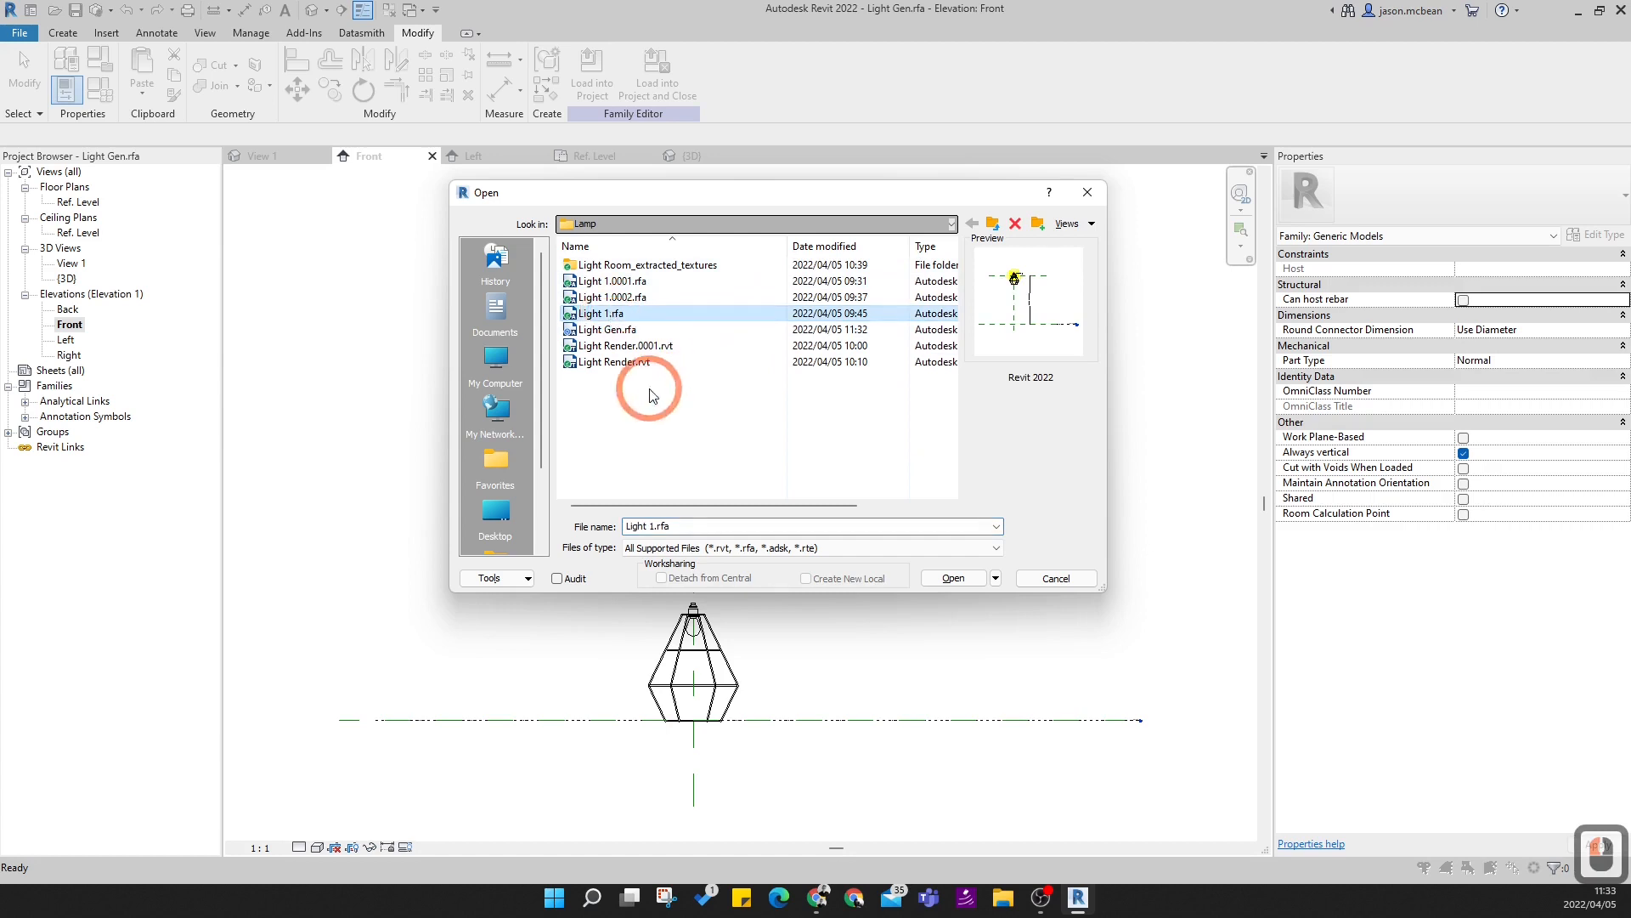
pyautogui.click(636, 364)
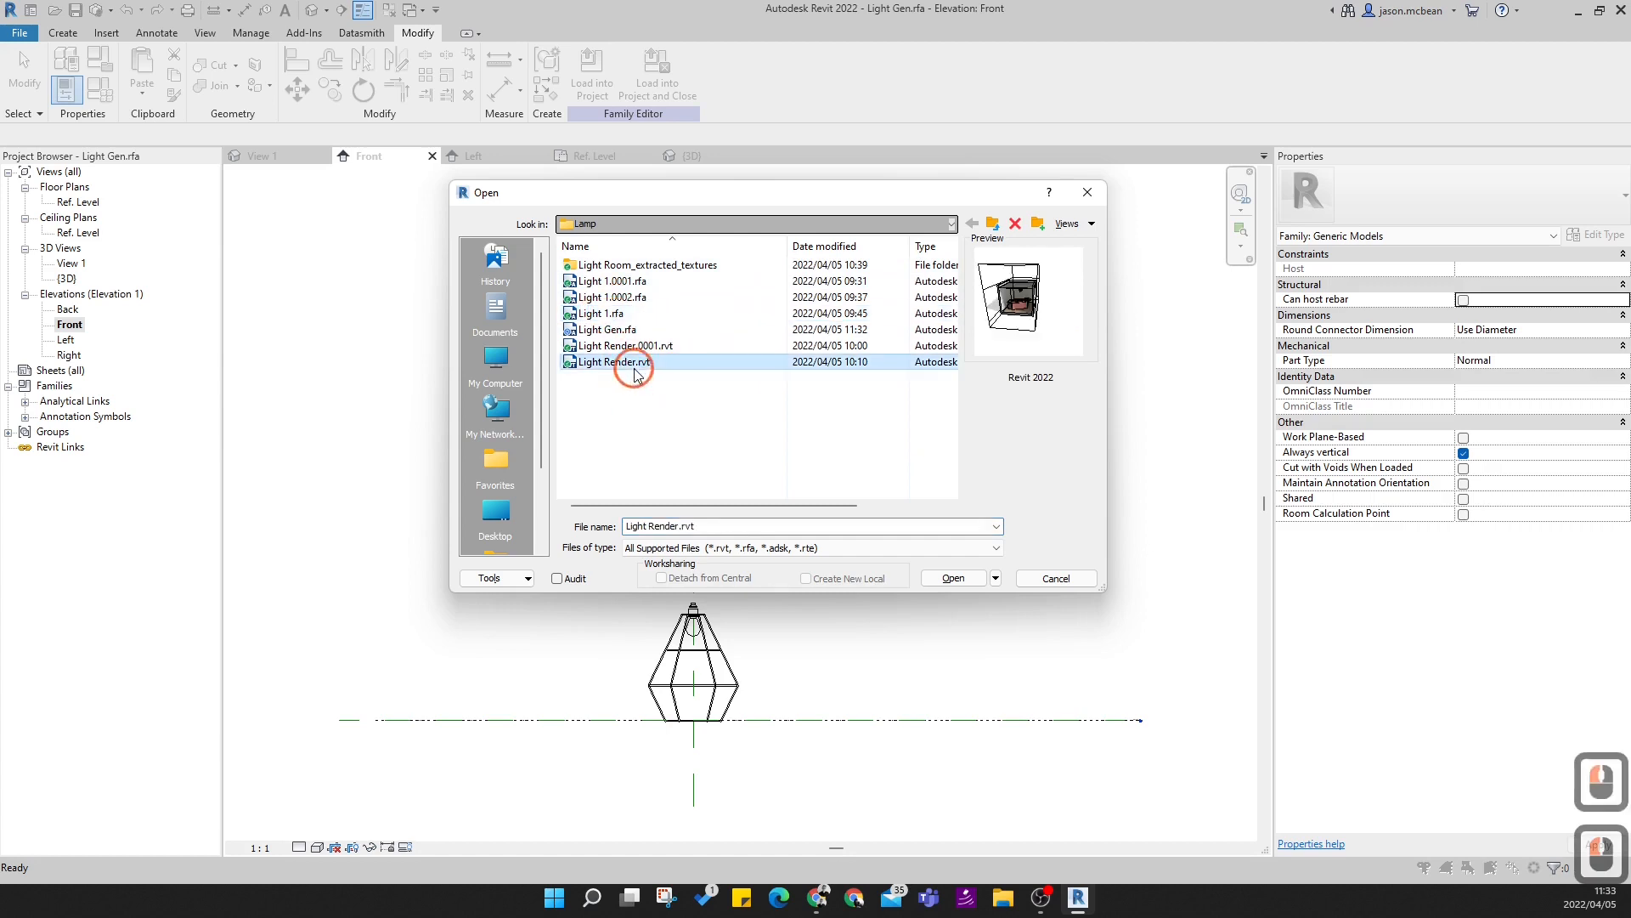
pyautogui.click(954, 578)
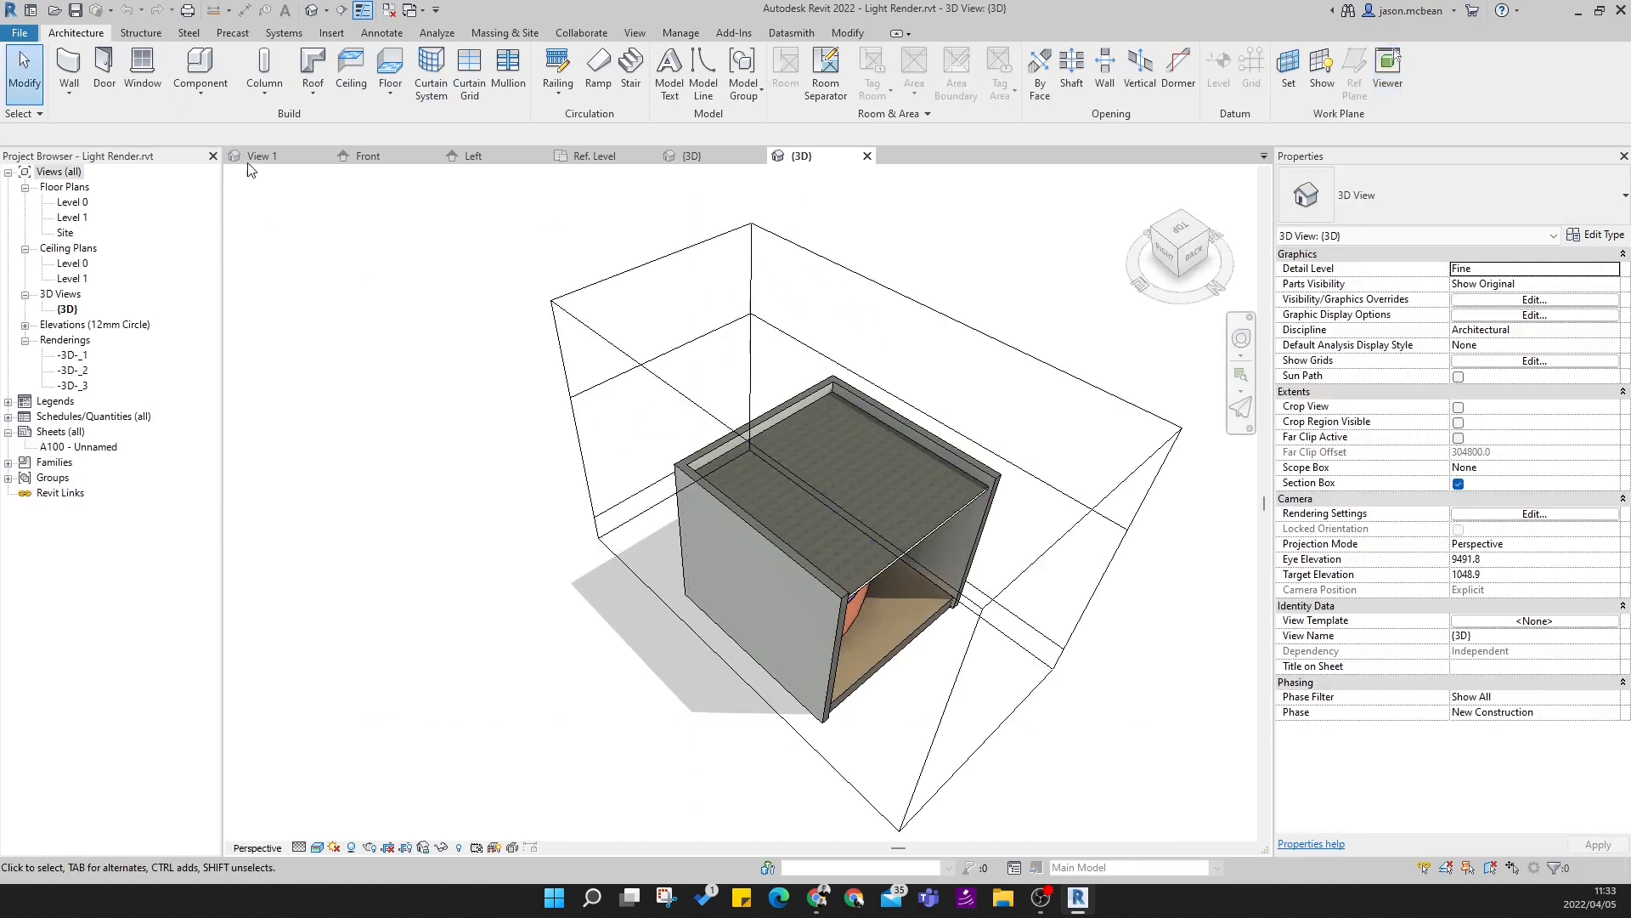
# - Create a new family from the Metric Lighting Fixture.rft template
pyautogui.click(17, 34)
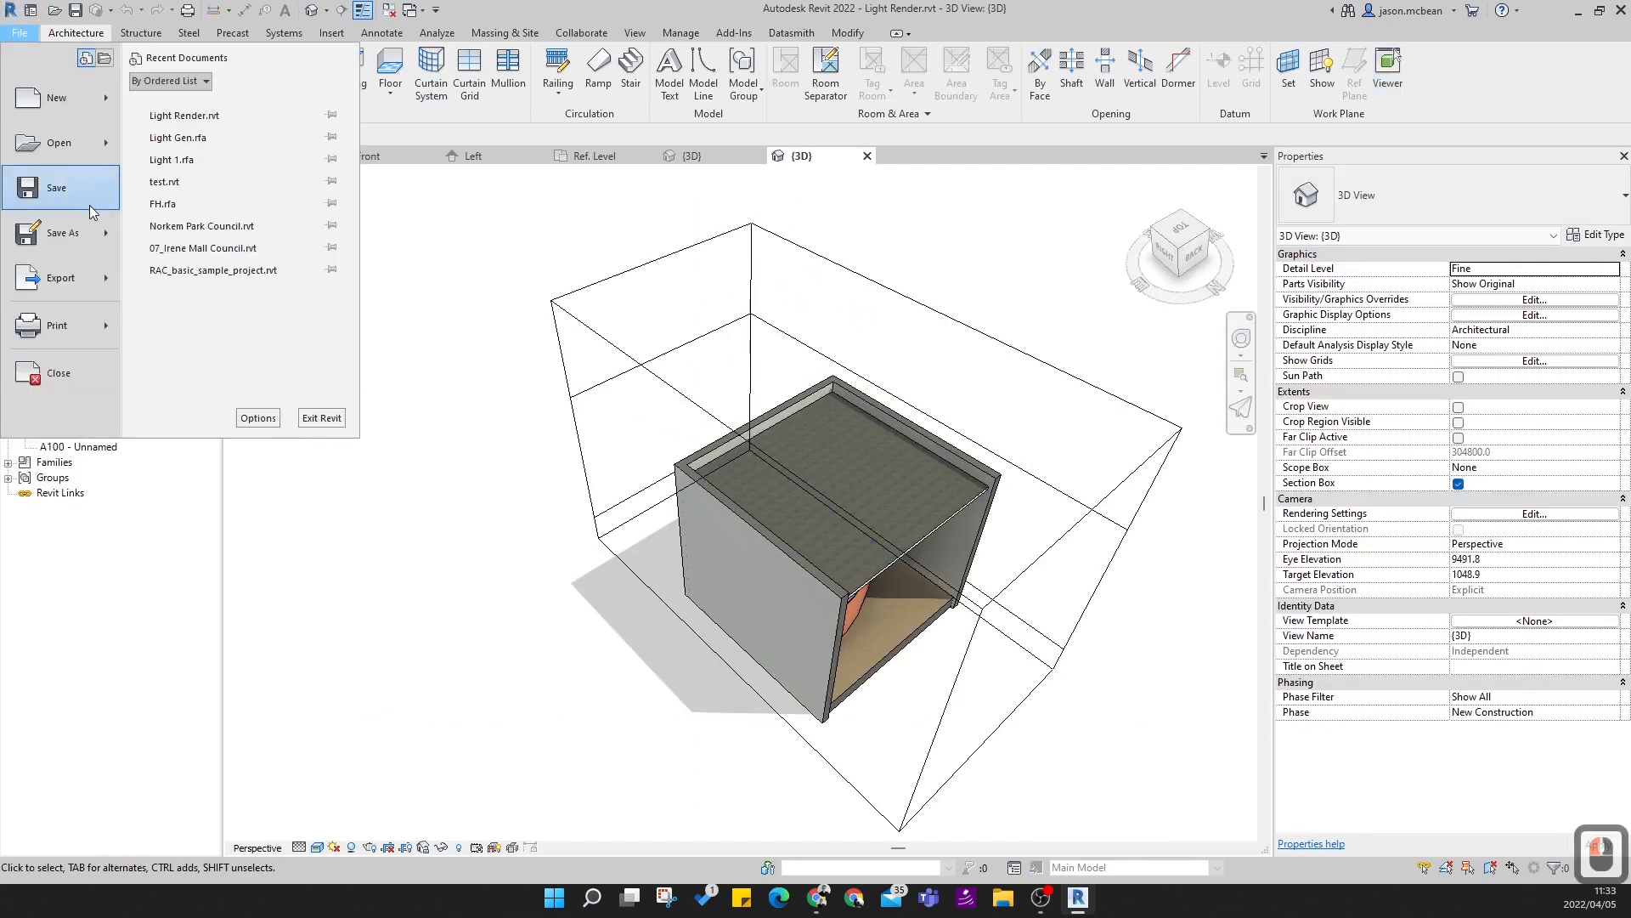
pyautogui.click(95, 107)
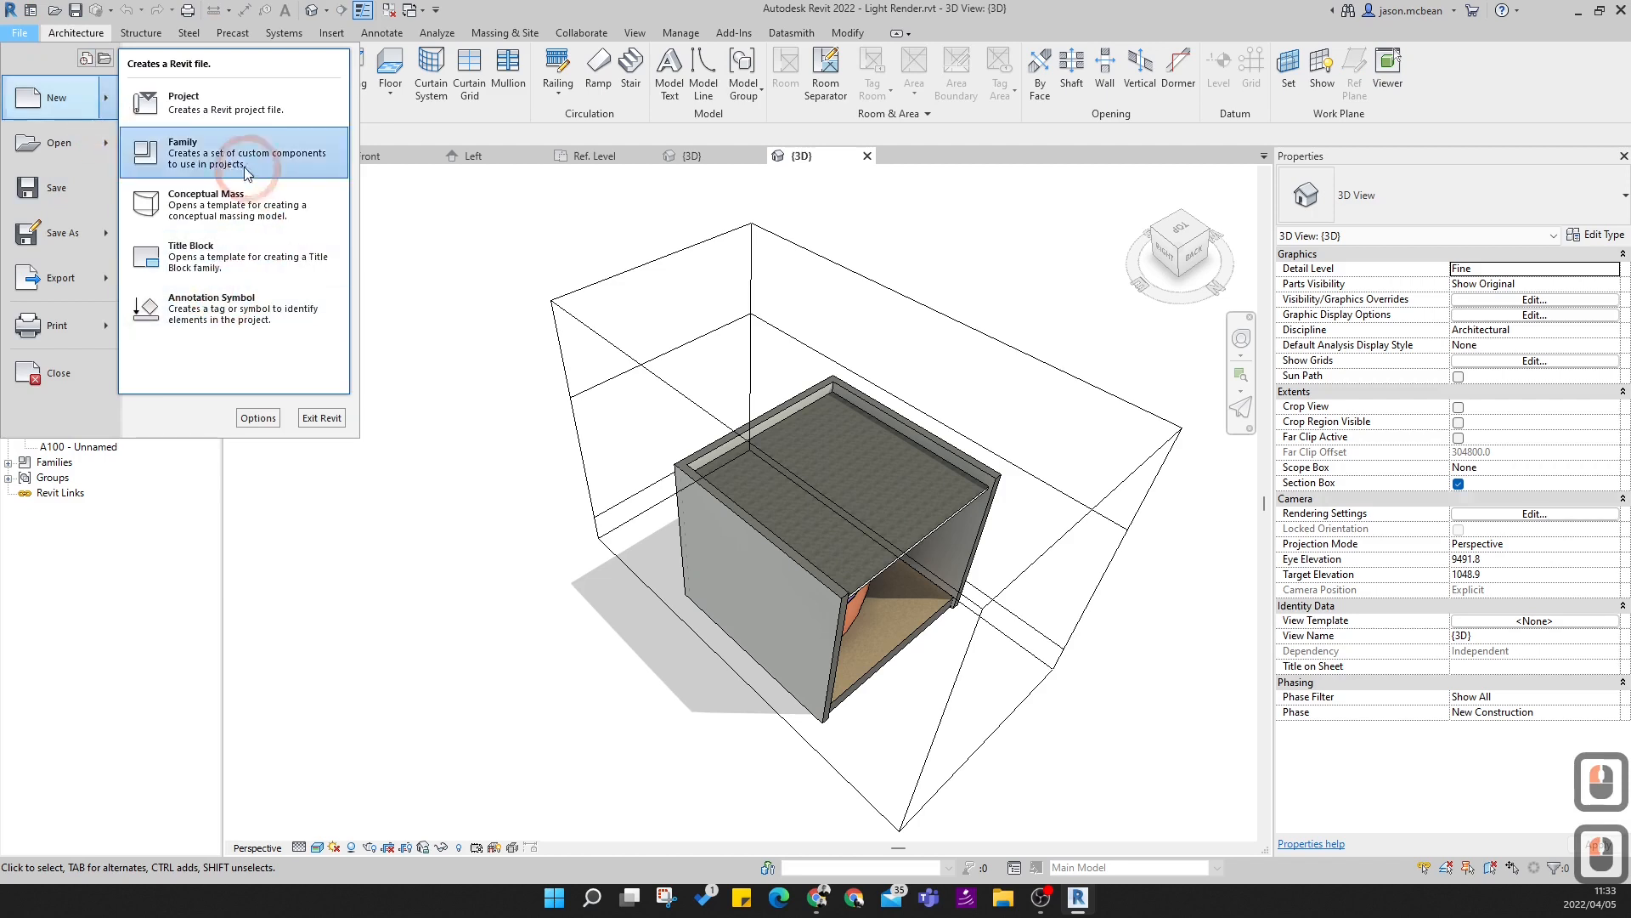
pyautogui.click(215, 164)
pyautogui.scroll(-7, 655, 416)
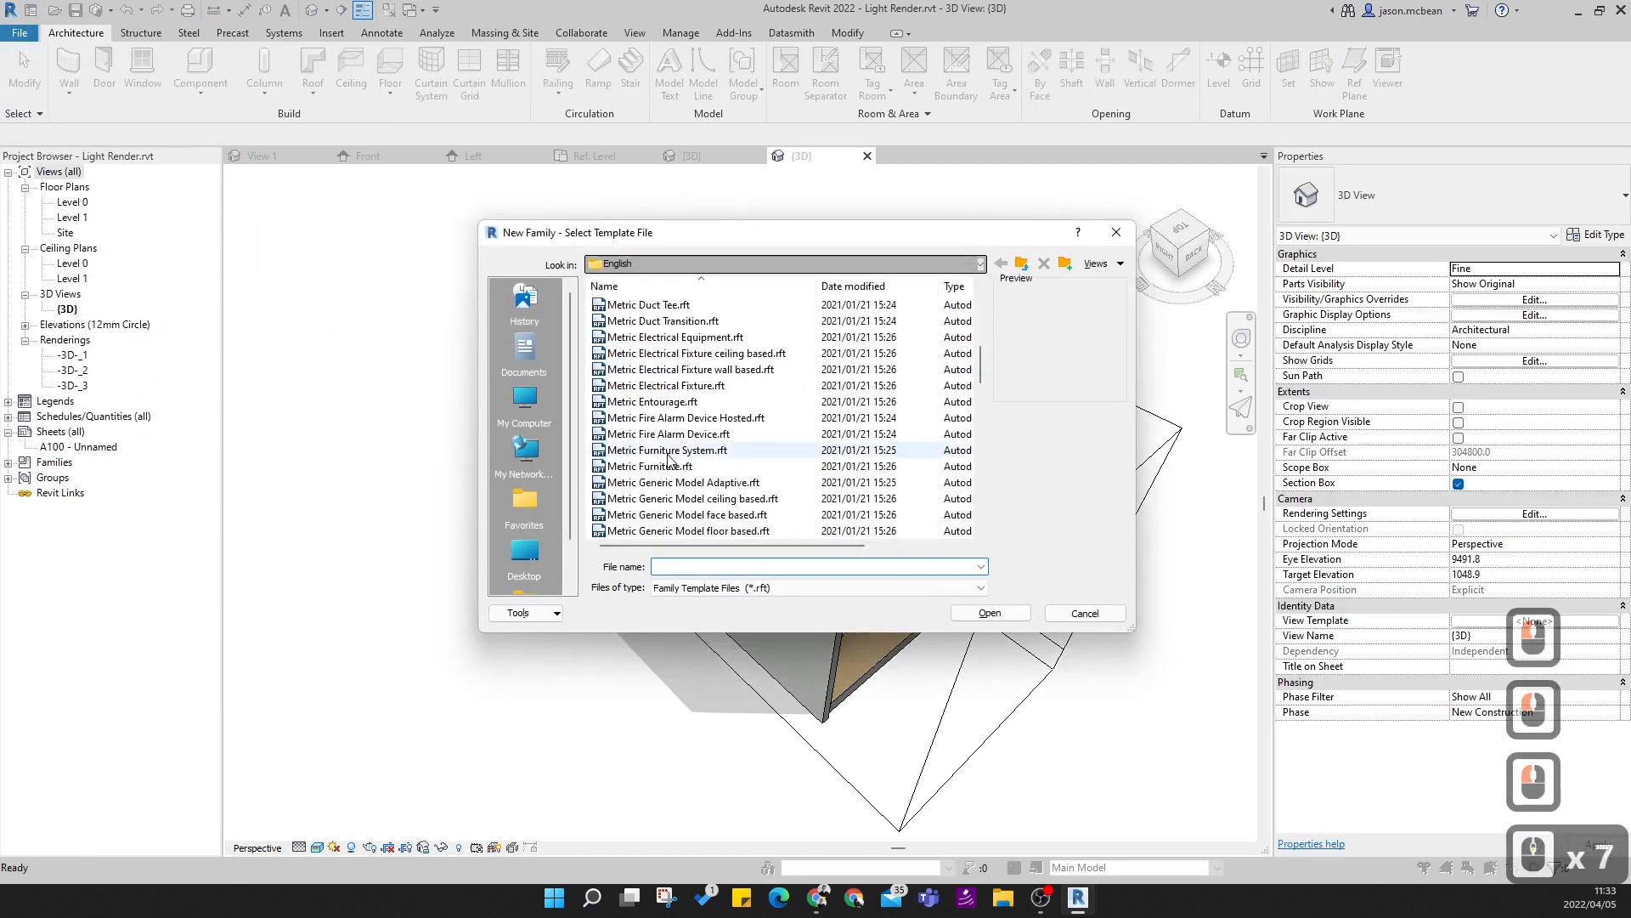
pyautogui.click(667, 451)
pyautogui.scroll(-19, 670, 459)
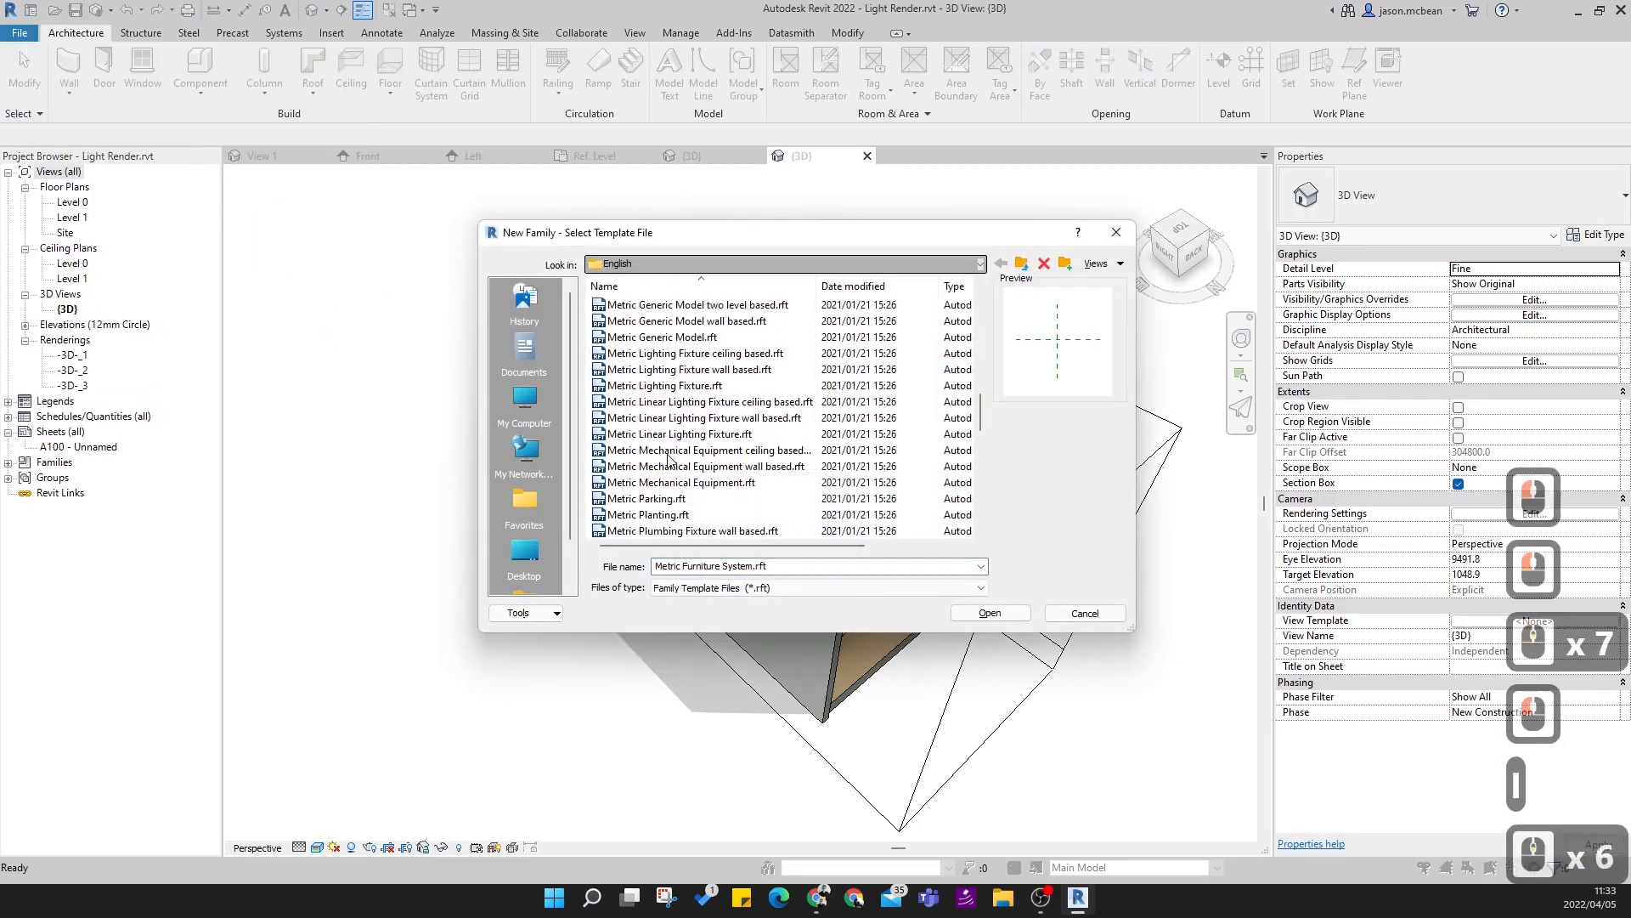
pyautogui.click(685, 403)
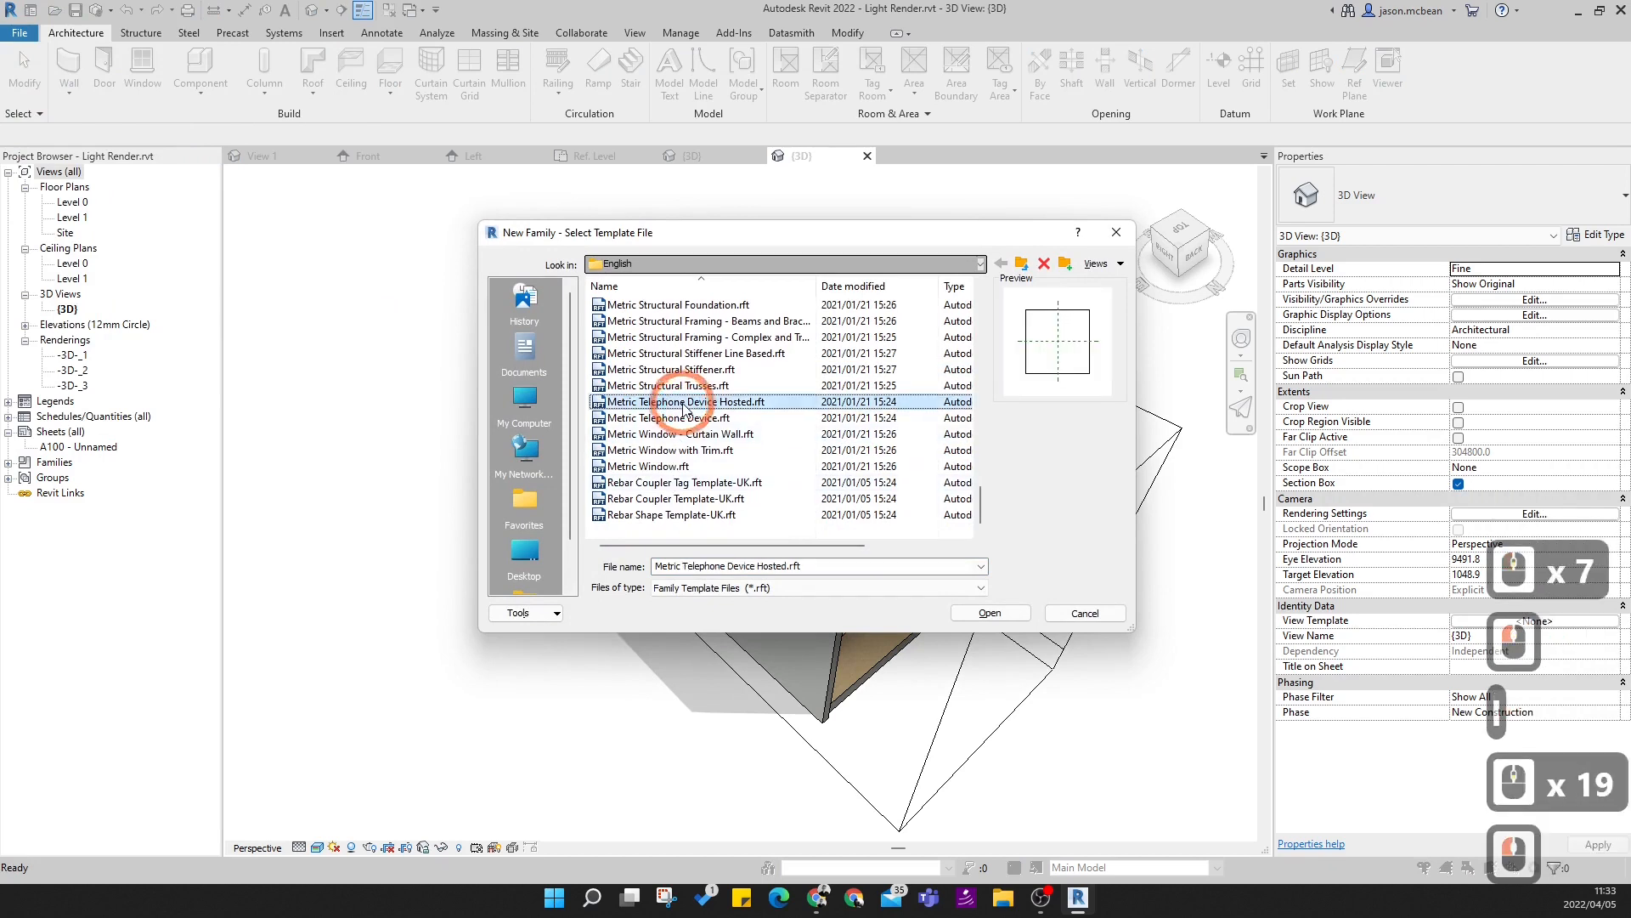
pyautogui.write('ligh')
pyautogui.scroll(19, 685, 408)
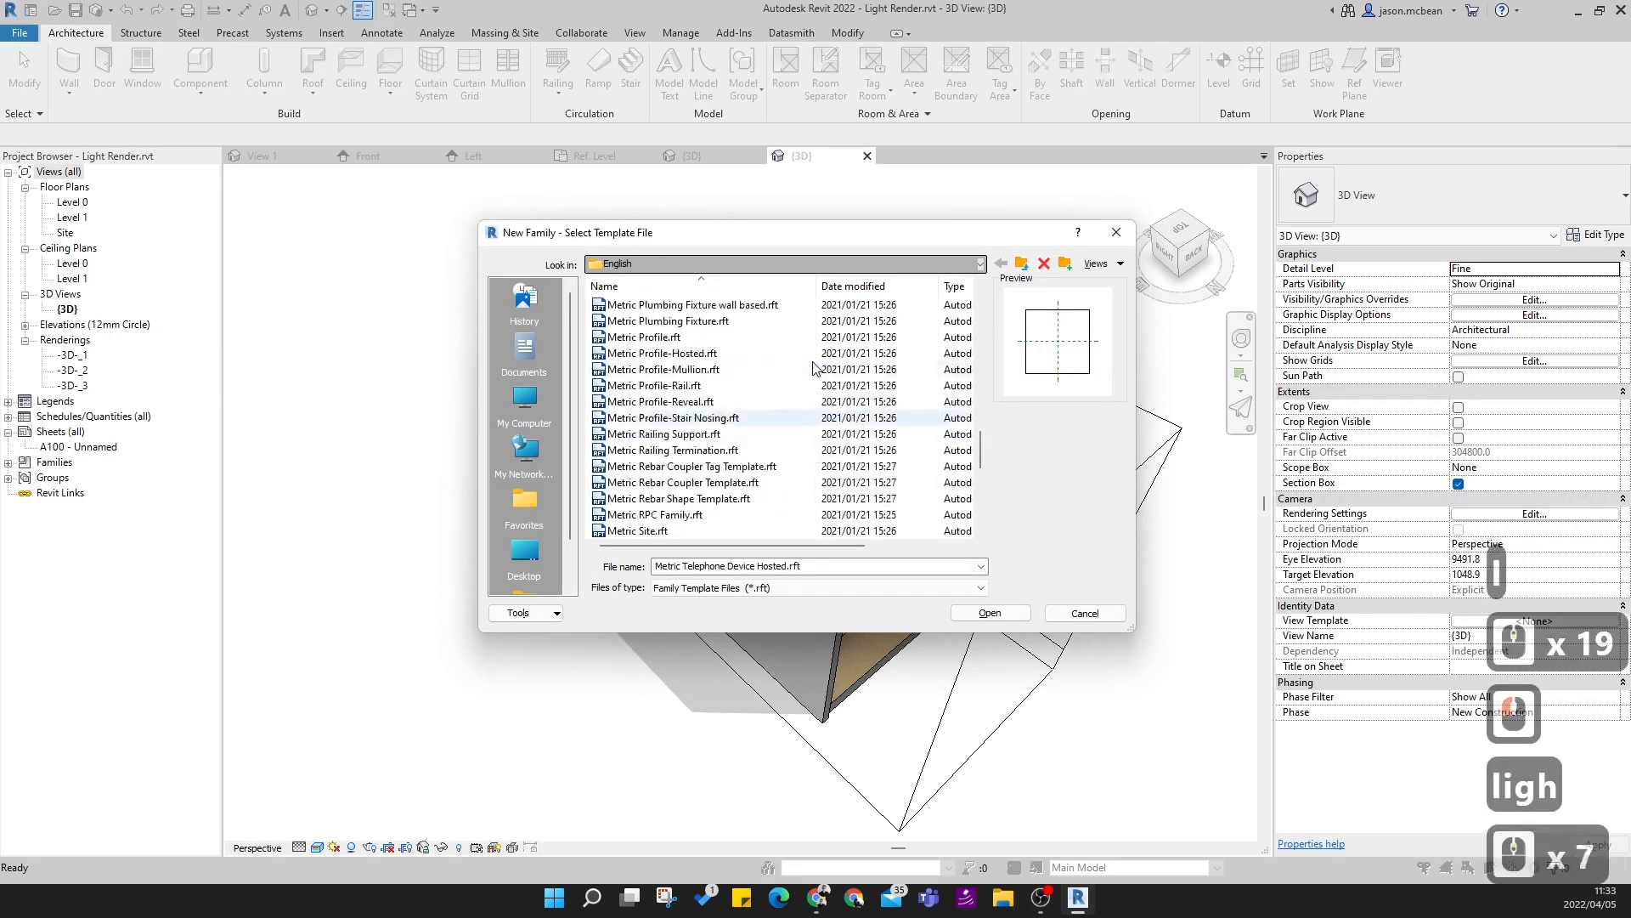
pyautogui.scroll(2, 731, 434)
pyautogui.scroll(-4, 731, 433)
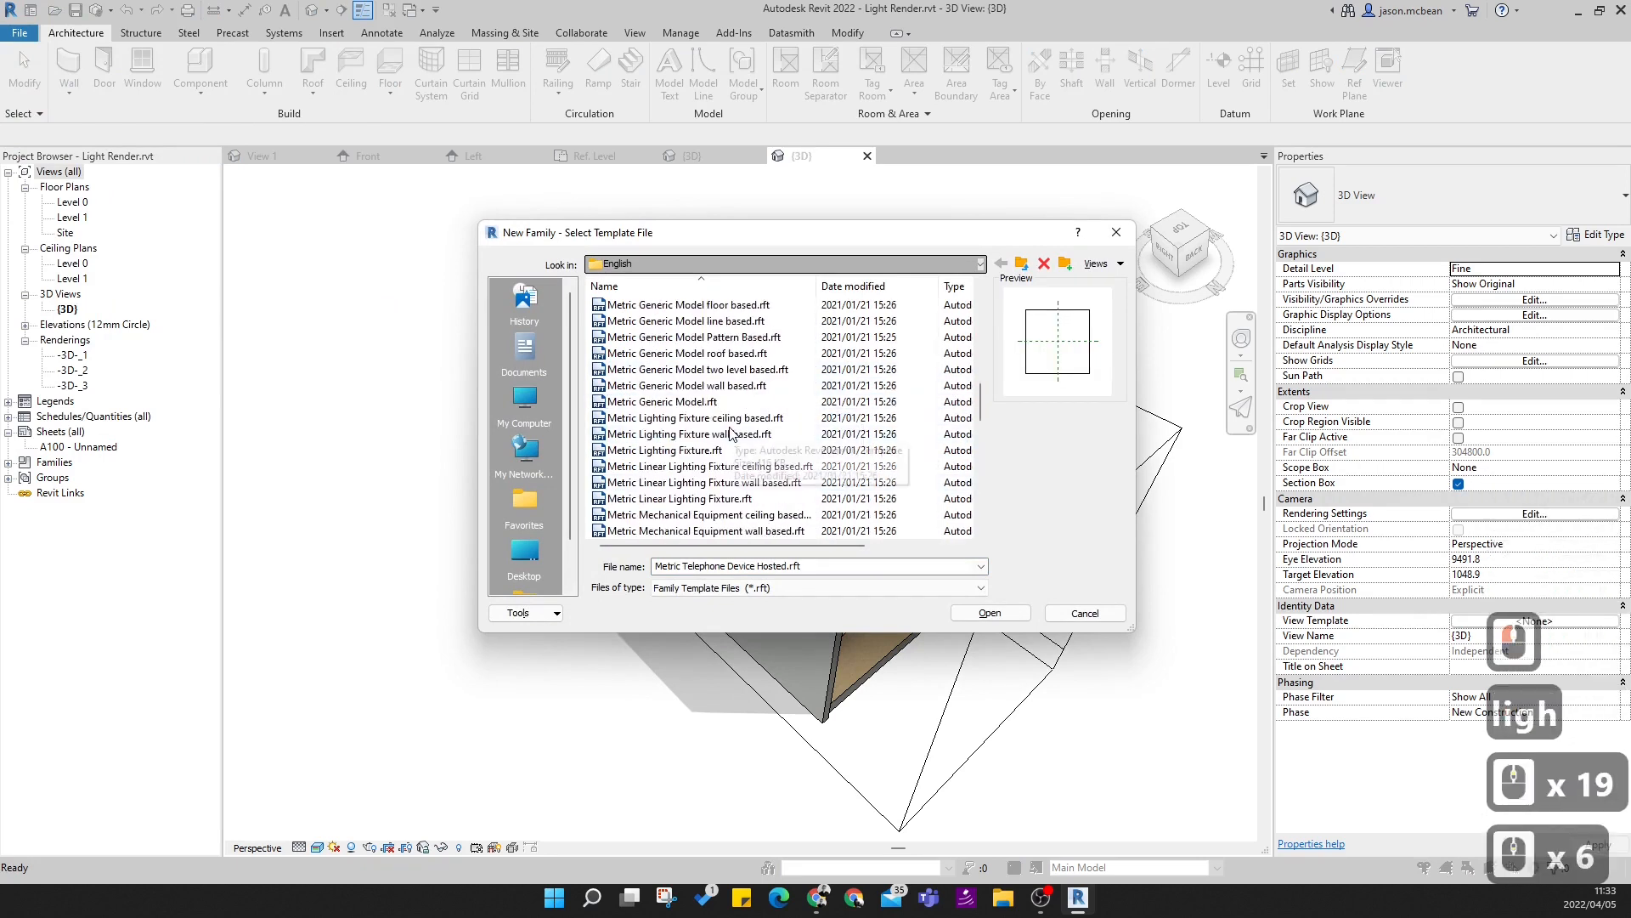
pyautogui.click(704, 450)
pyautogui.click(985, 613)
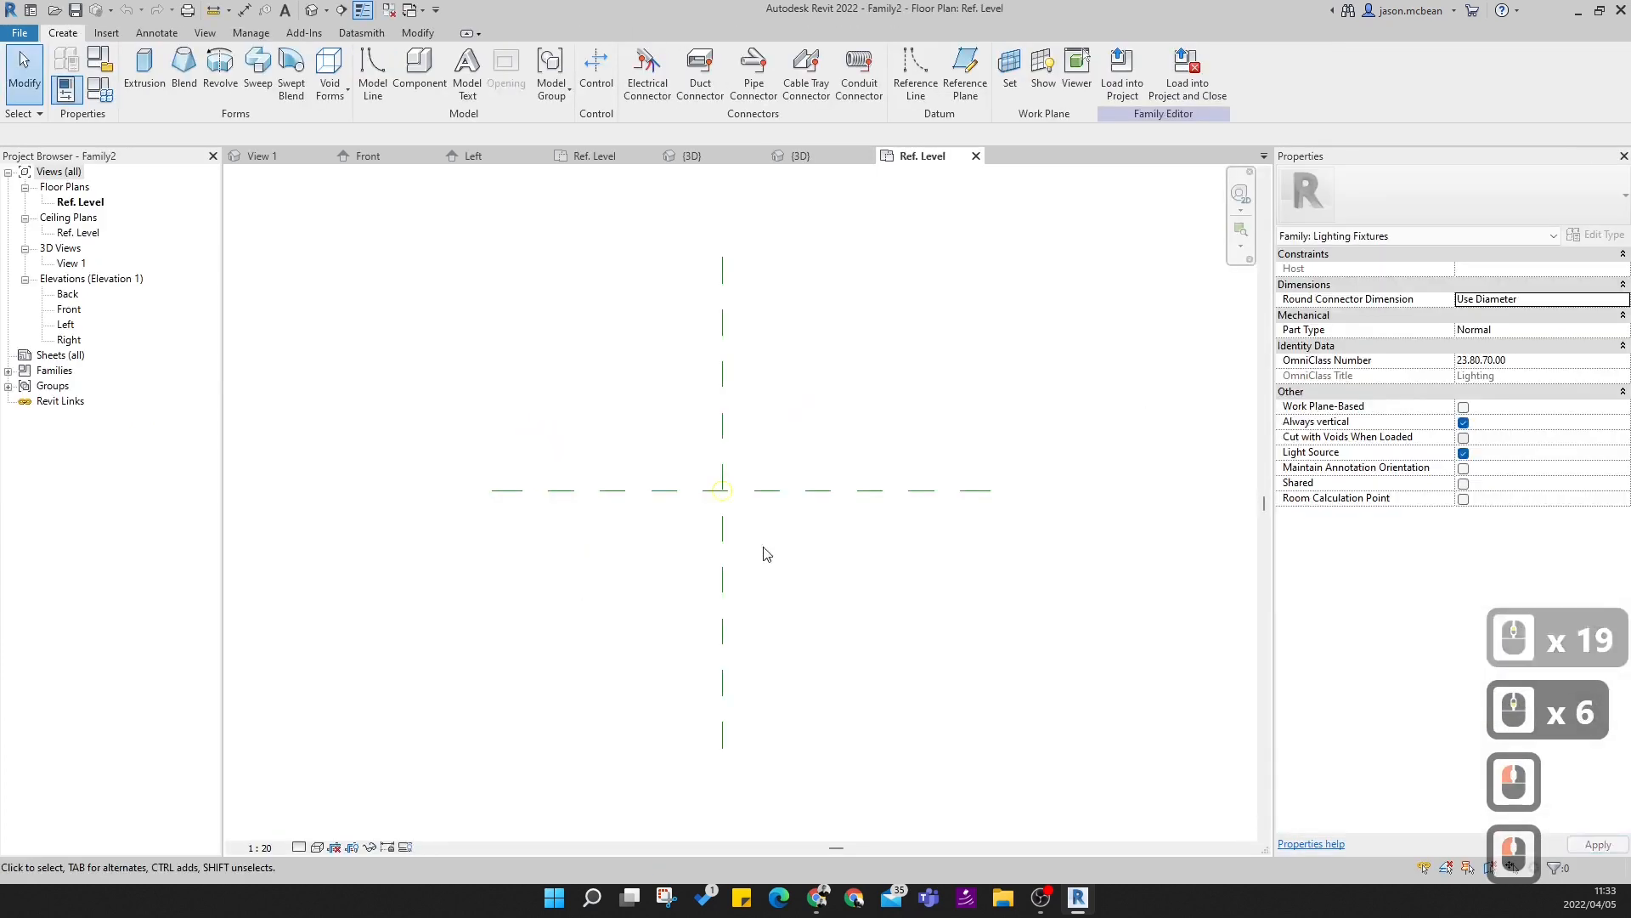
# - Open the new lighting fixture family's Front elevation with the light source and its reference planes in view
pyautogui.scroll(10, 695, 445)
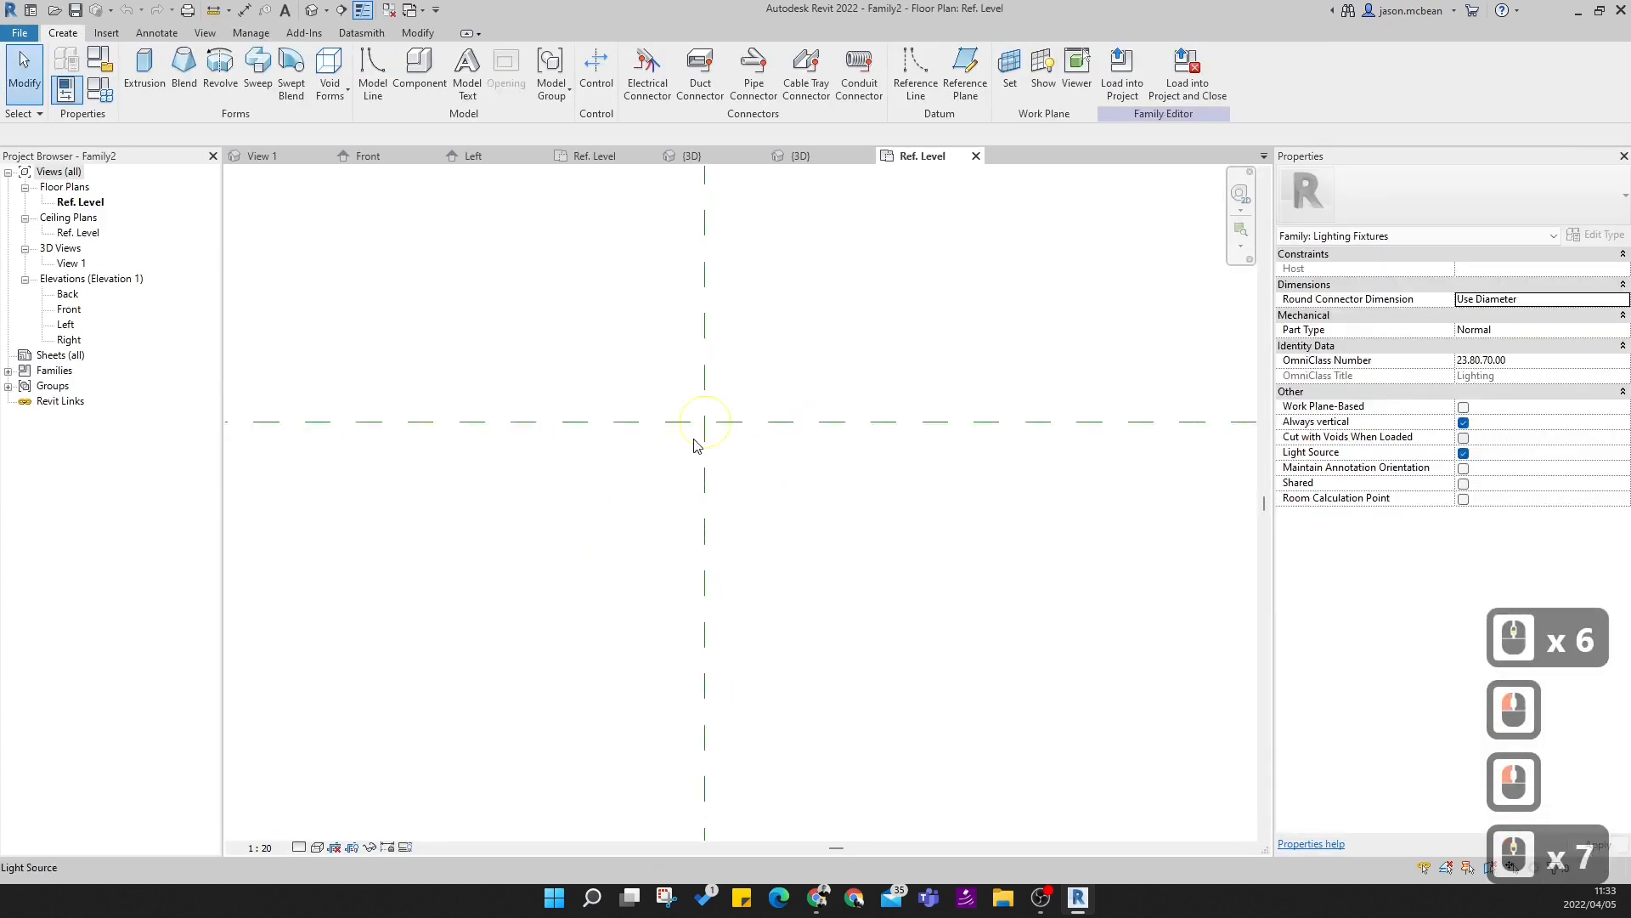
pyautogui.doubleClick(69, 309)
pyautogui.scroll(4, 830, 316)
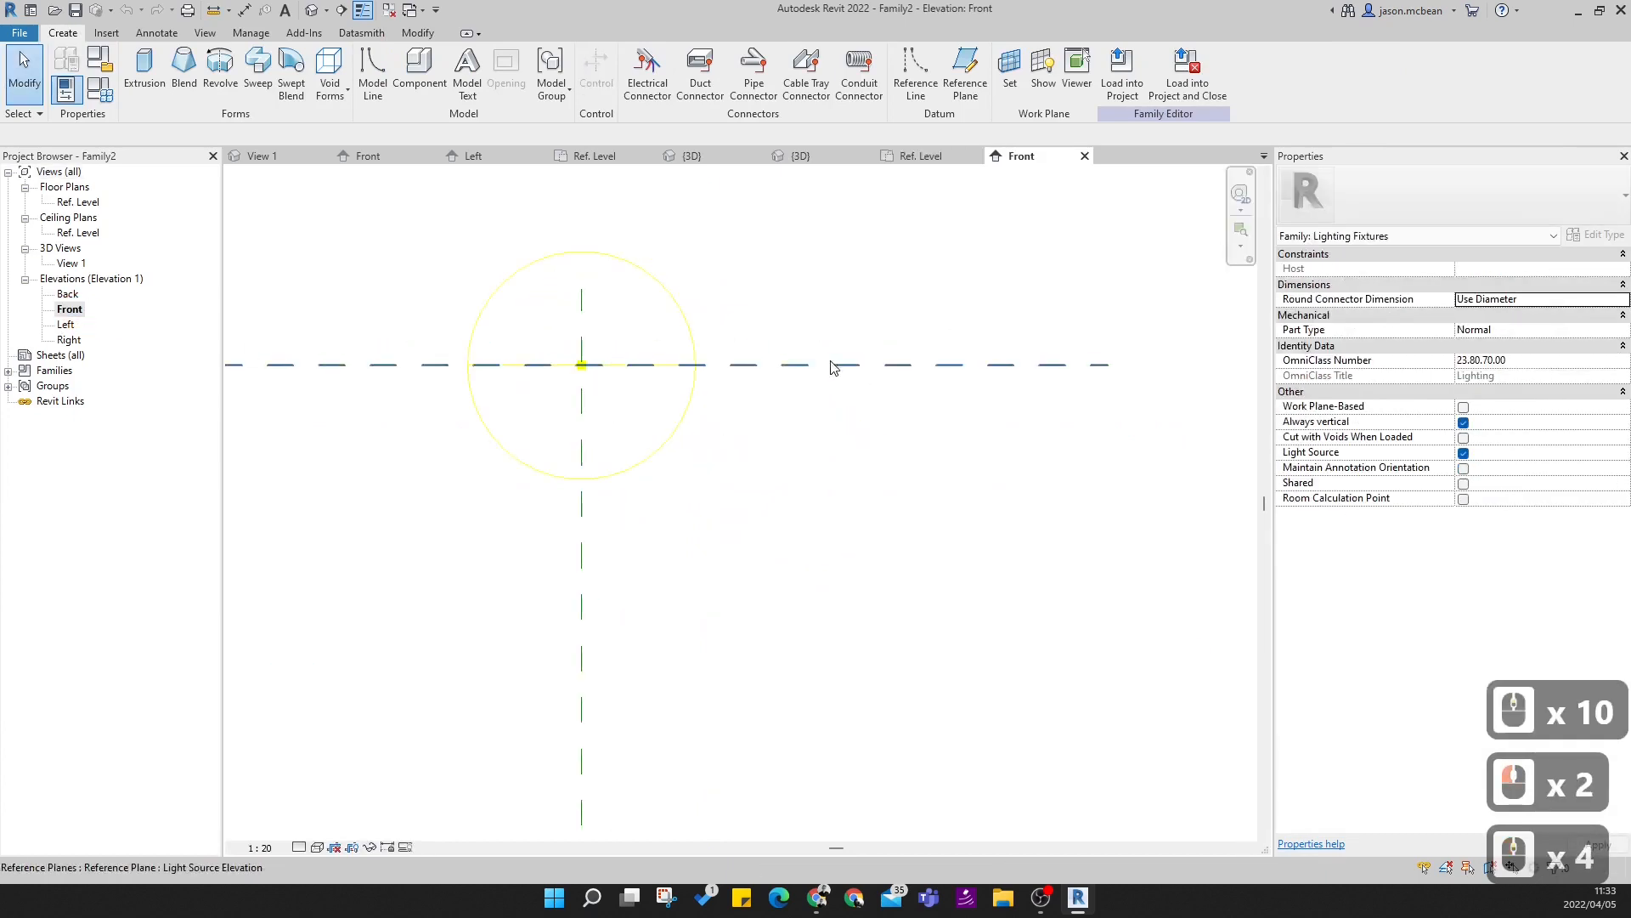
pyautogui.scroll(-3, 884, 452)
# - Place an aligned dimension between the Light Source Elevation reference plane and the Ref. Level in the Front elevation
pyautogui.press('d')
pyautogui.press('i')
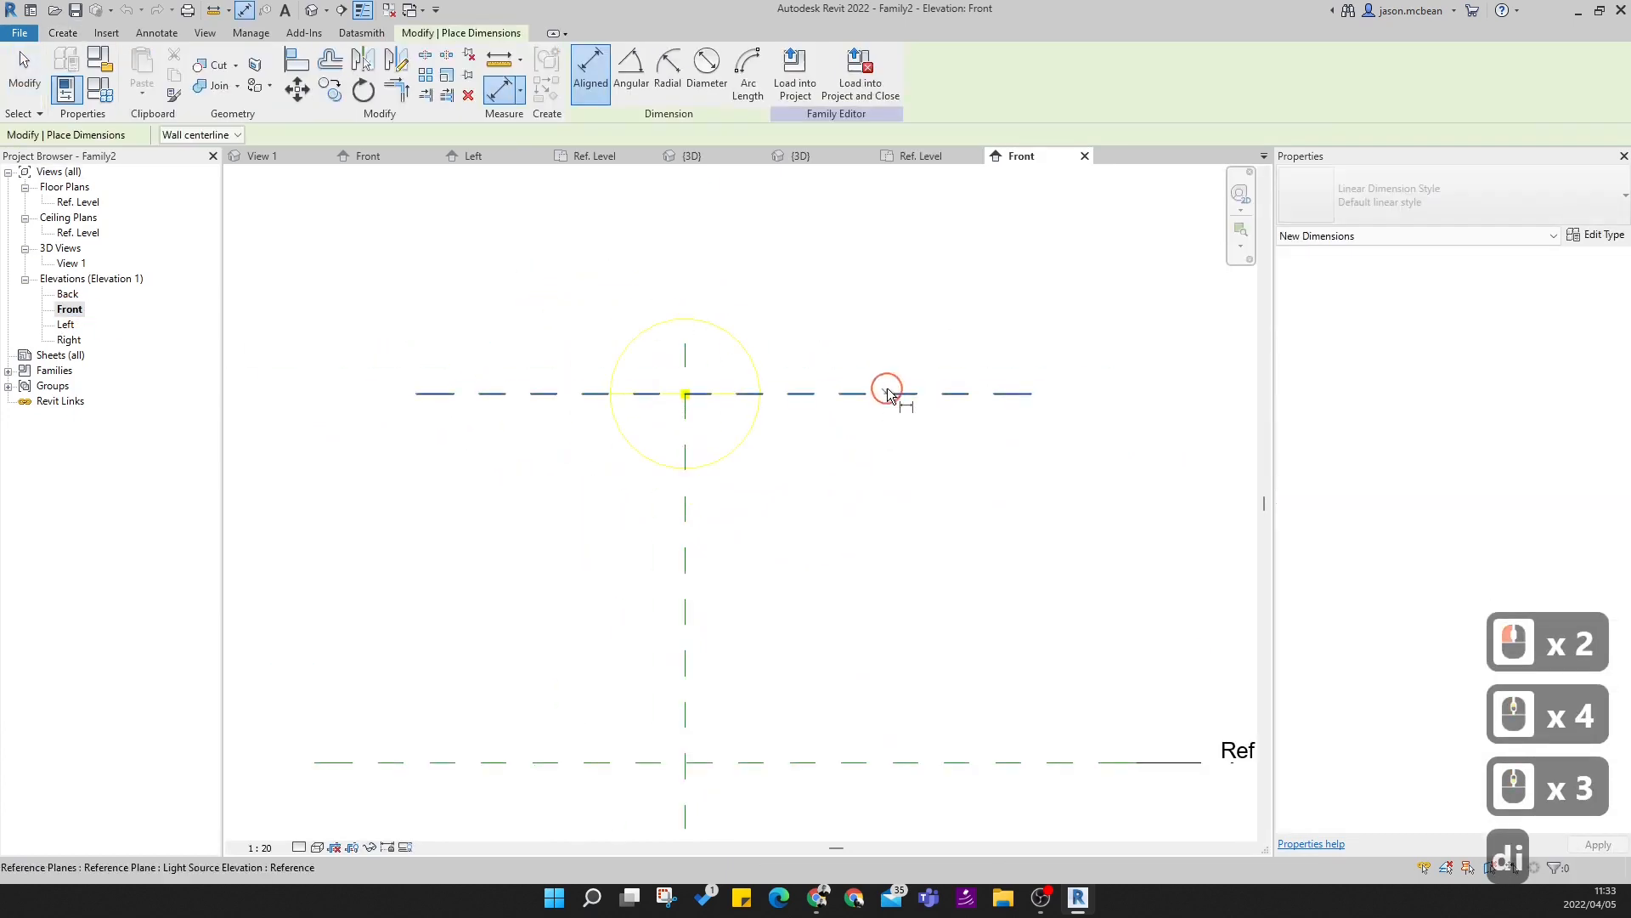
pyautogui.click(888, 394)
pyautogui.press('Escape')
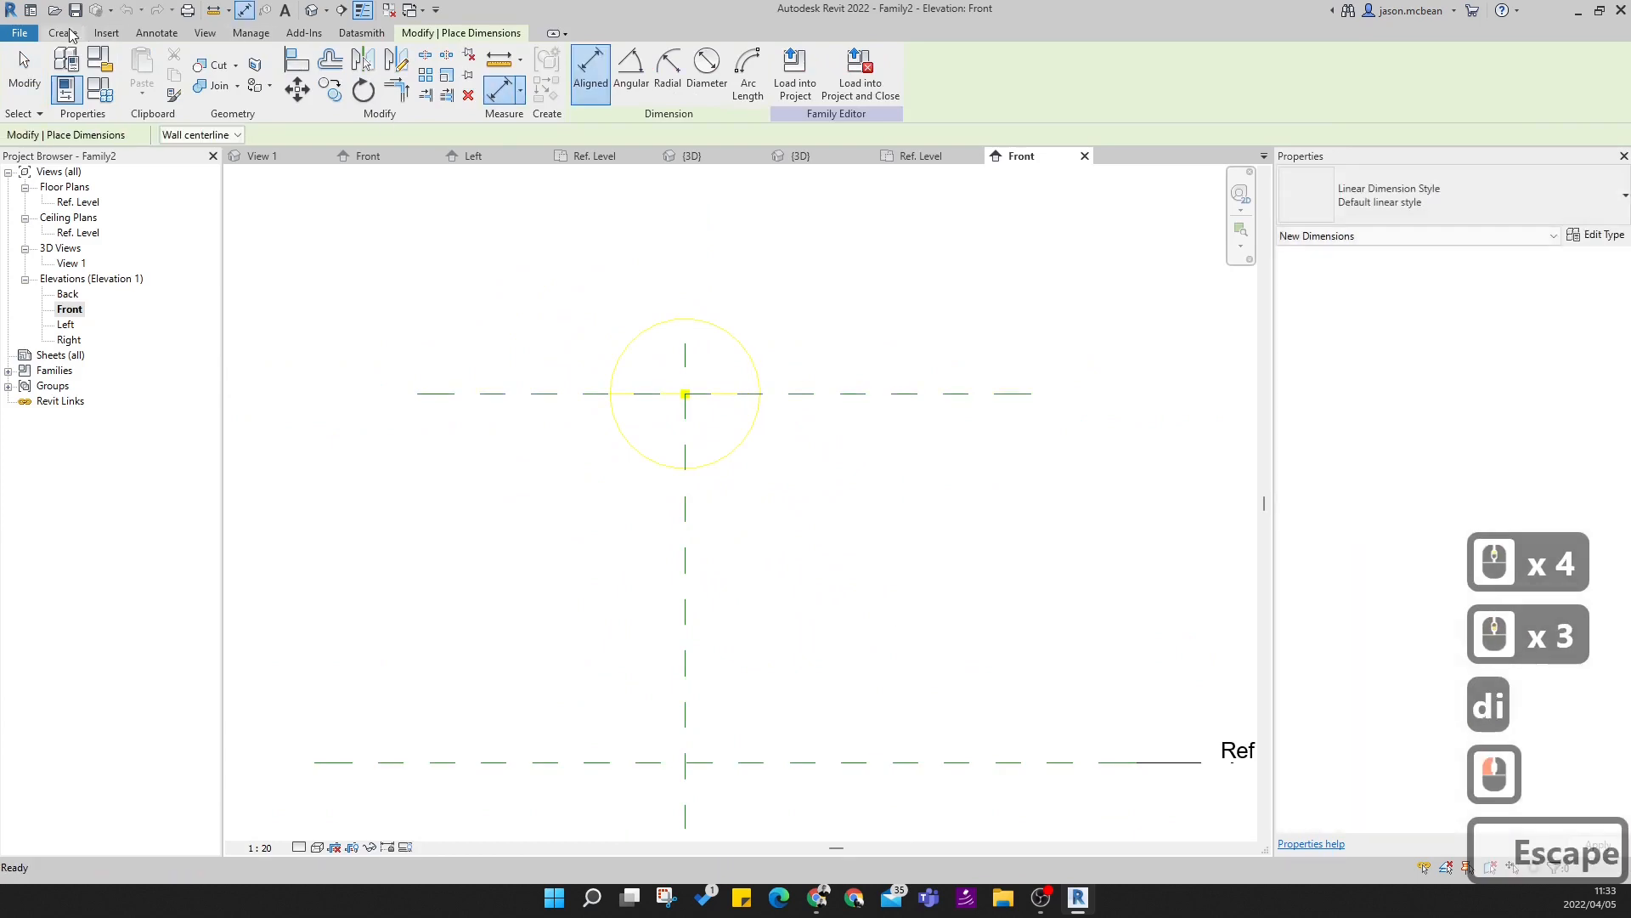
pyautogui.click(66, 34)
pyautogui.click(174, 34)
pyautogui.click(170, 39)
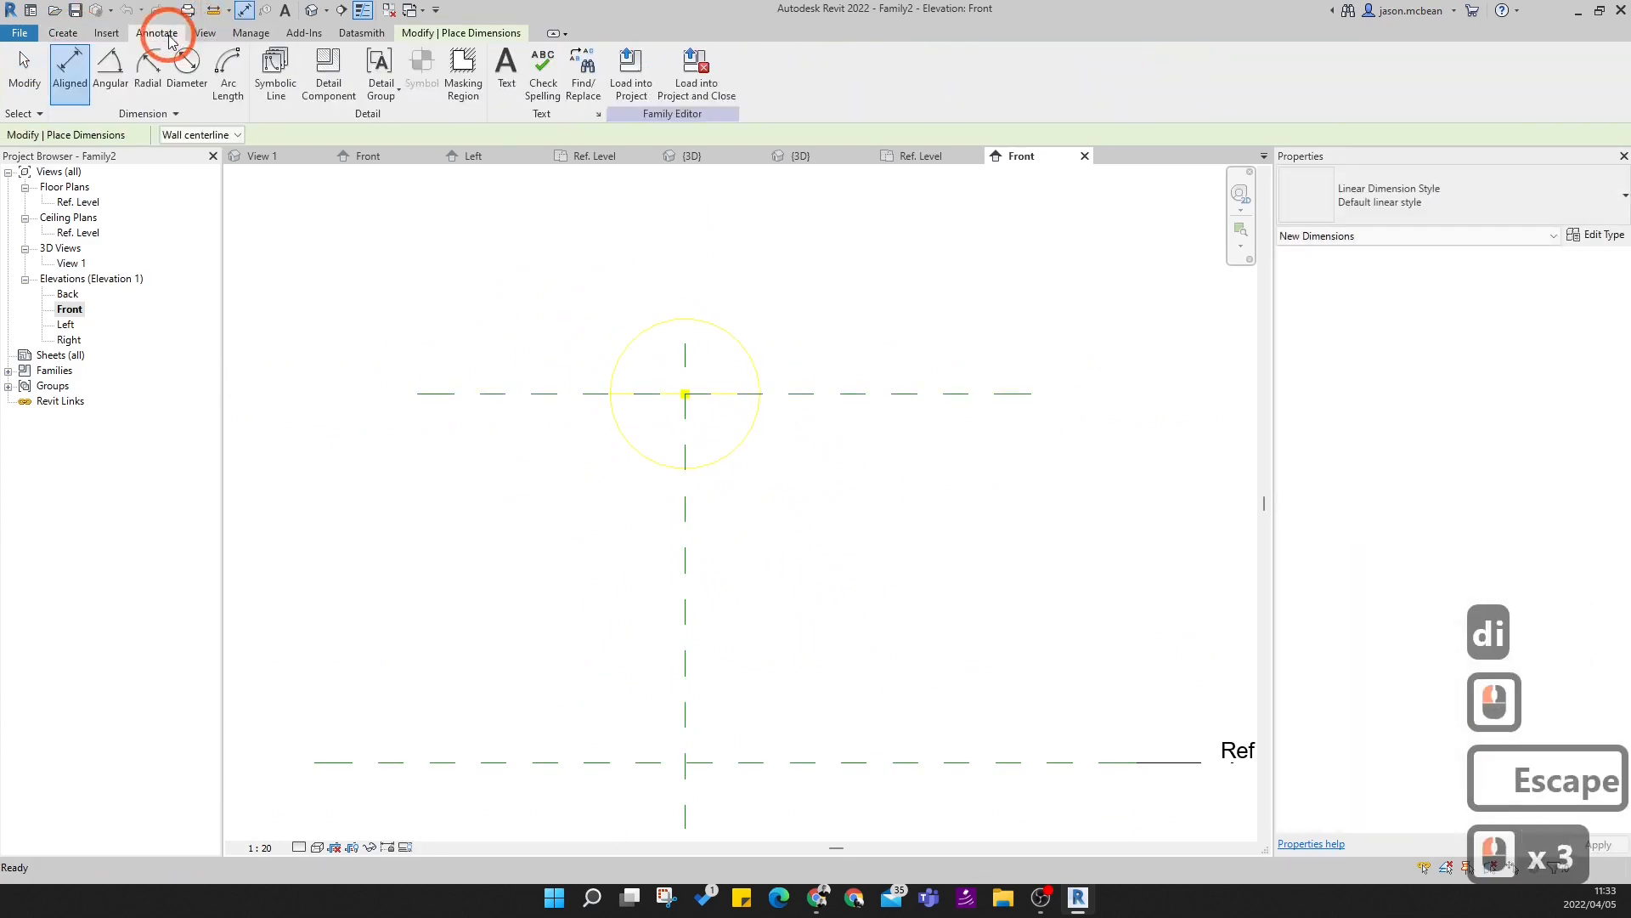
pyautogui.click(834, 398)
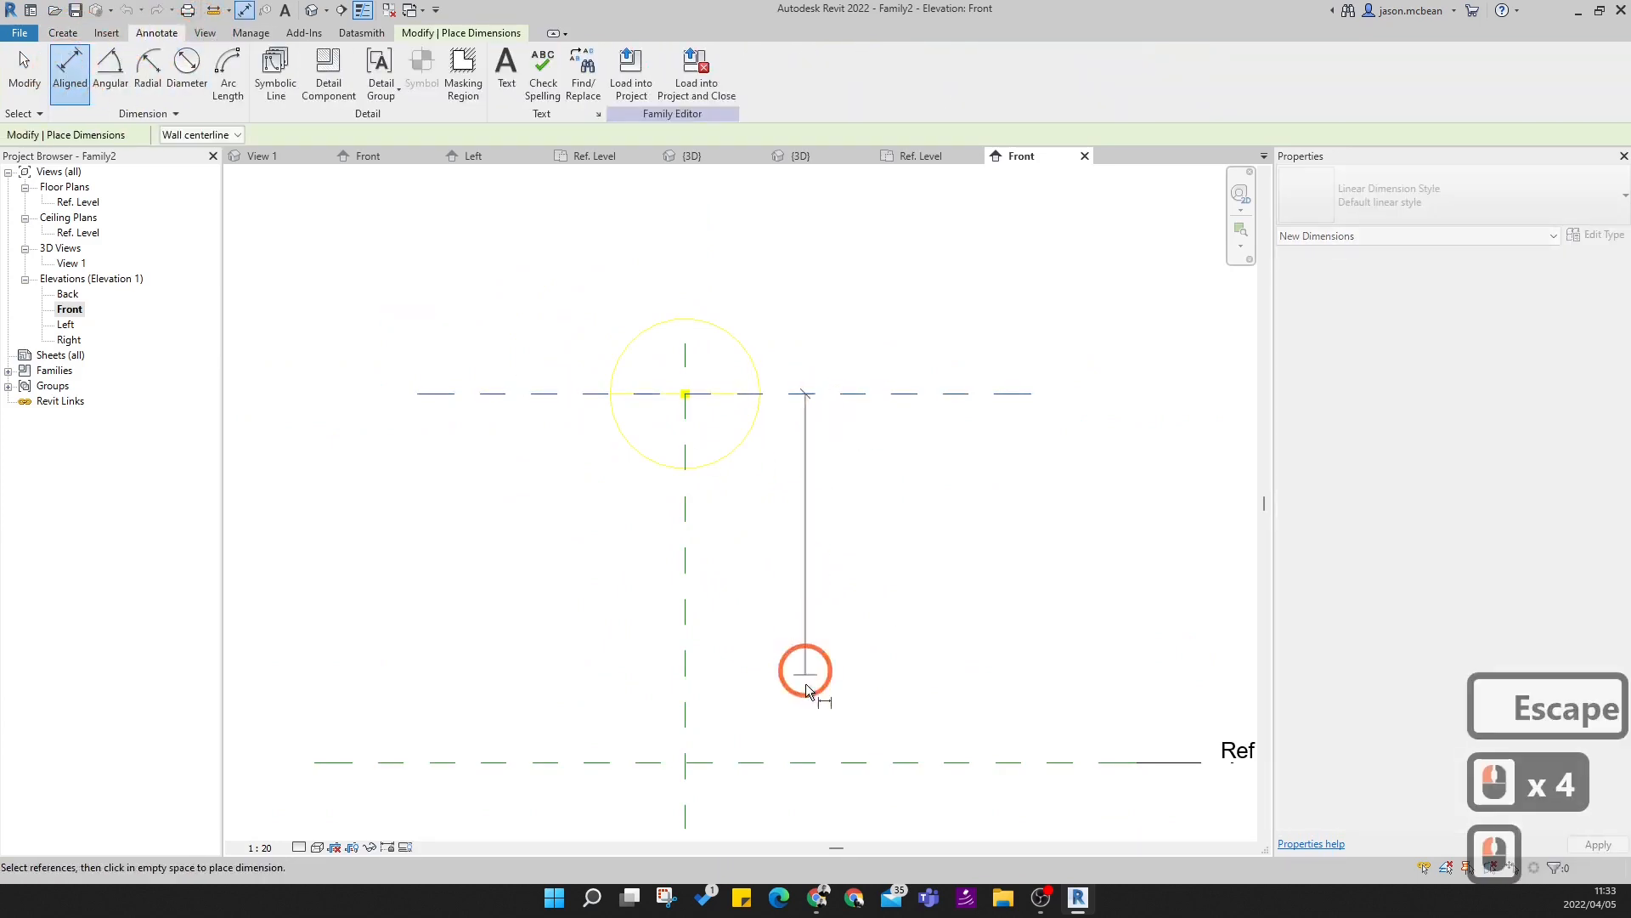
pyautogui.click(807, 763)
pyautogui.click(857, 629)
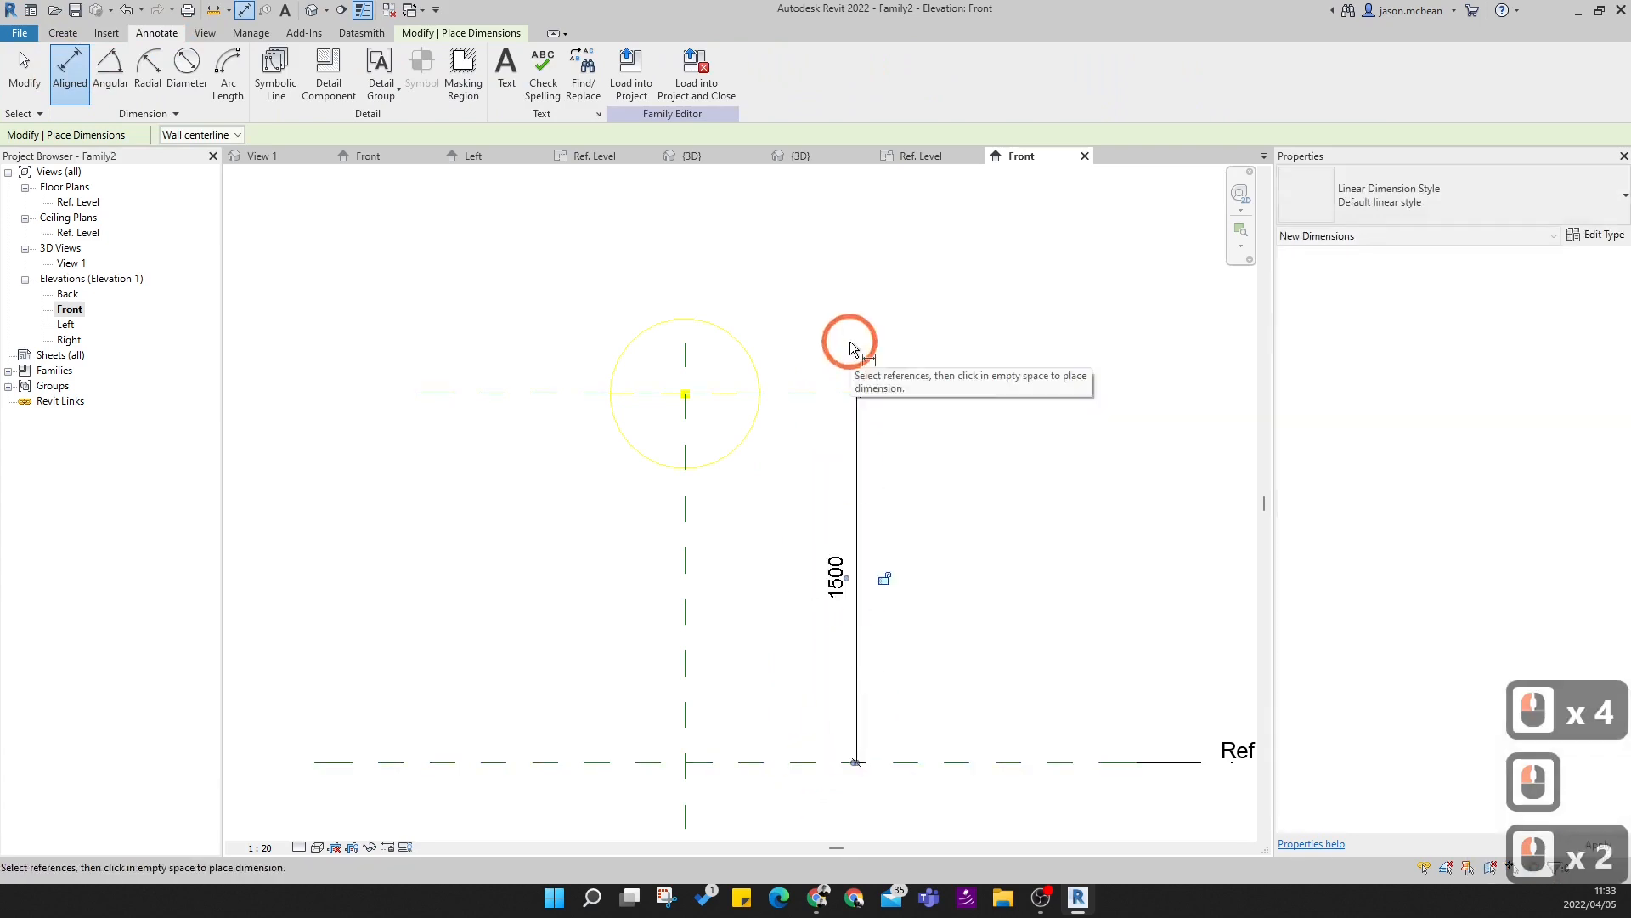
pyautogui.press('Escape')
pyautogui.press('Escape')
# - Label the light source height dimension with the Default Elevation parameter and make it an instance parameter
pyautogui.click(856, 510)
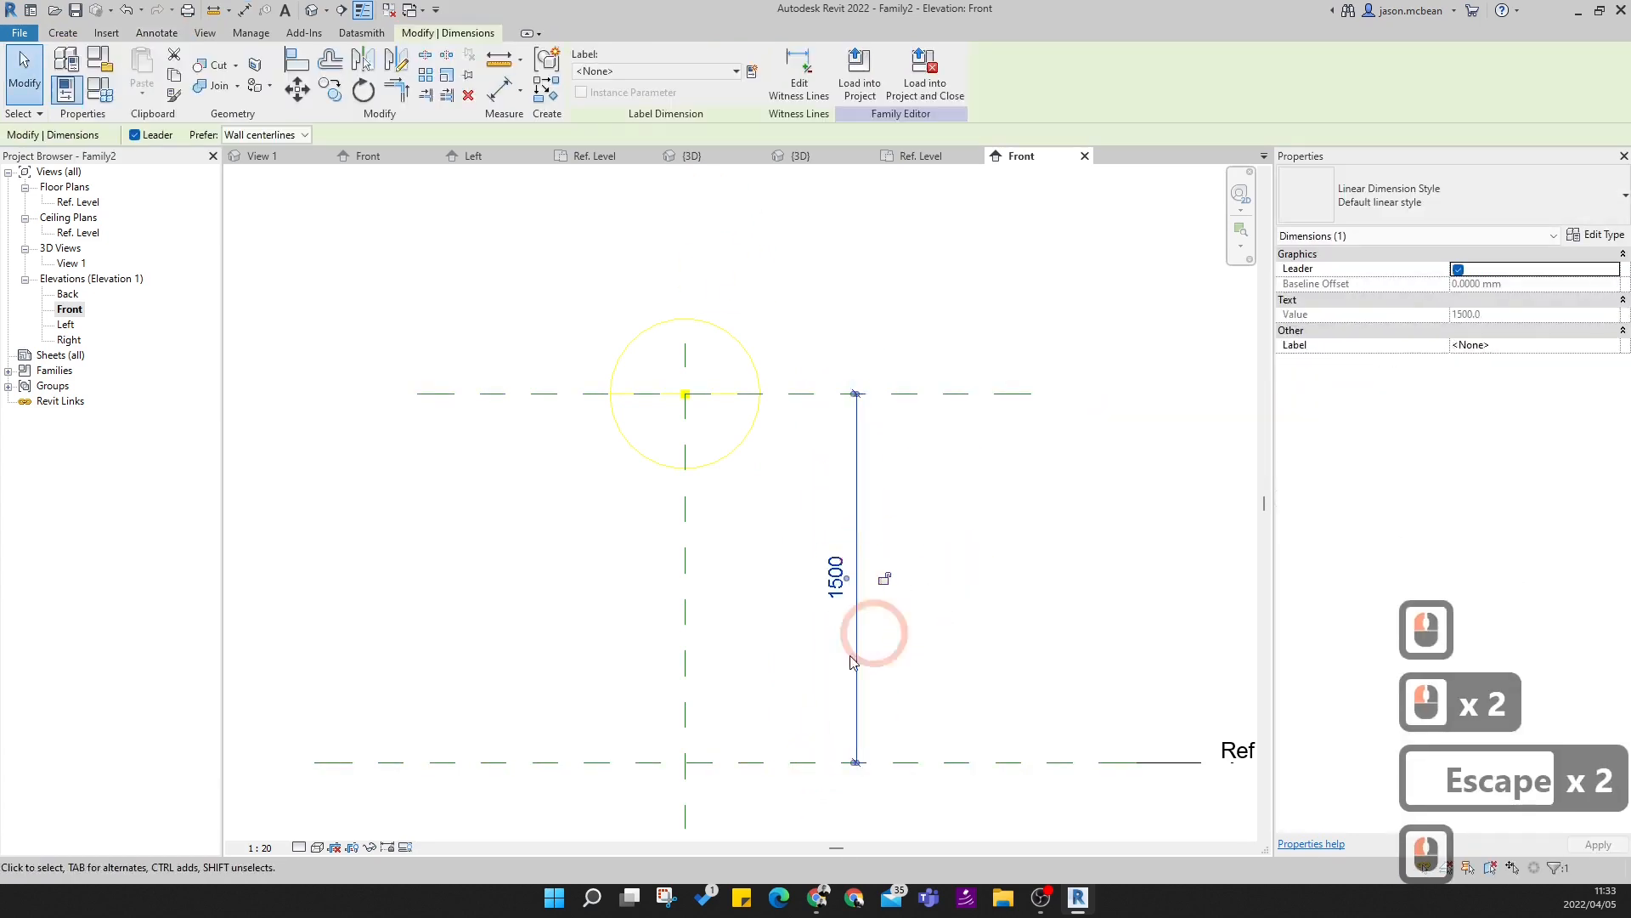
pyautogui.click(736, 72)
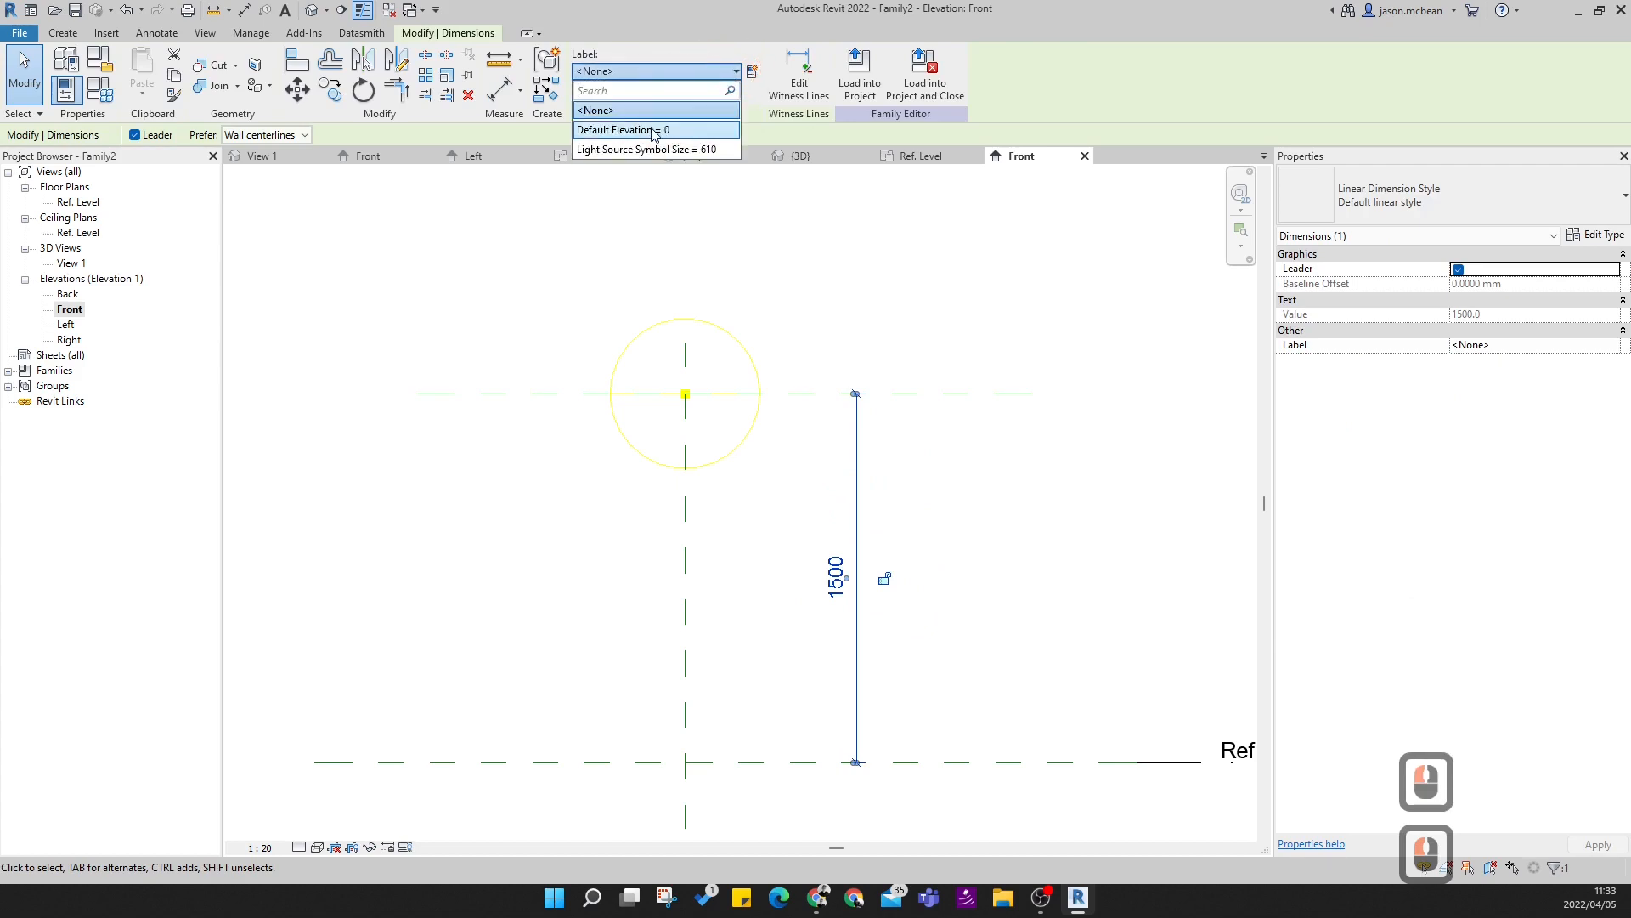
pyautogui.click(625, 129)
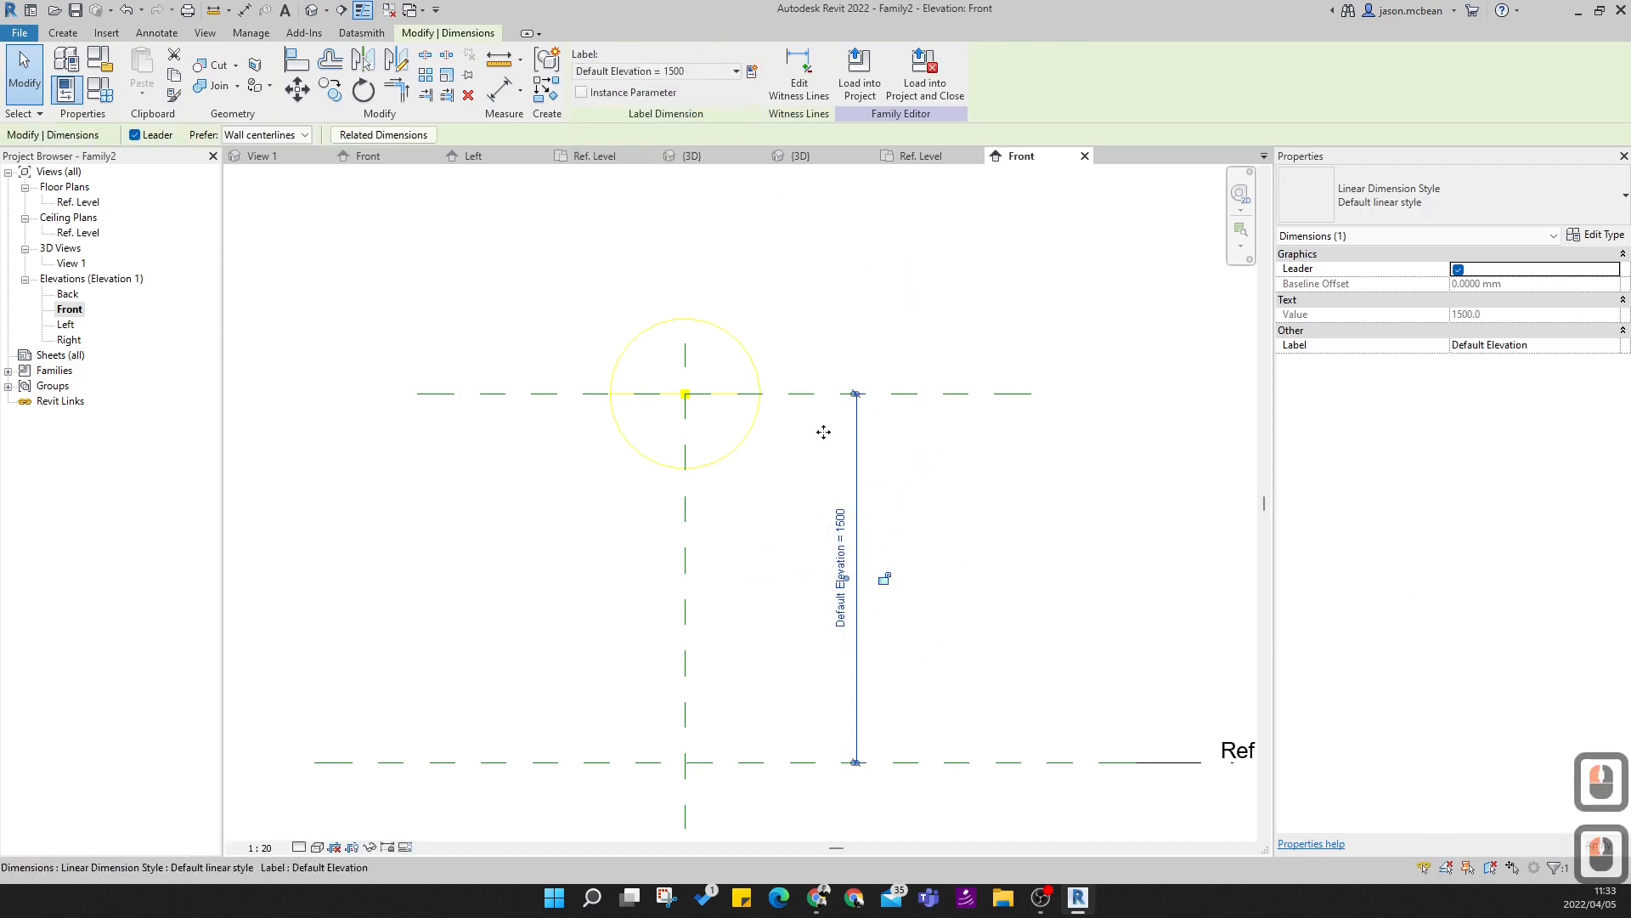
pyautogui.click(580, 93)
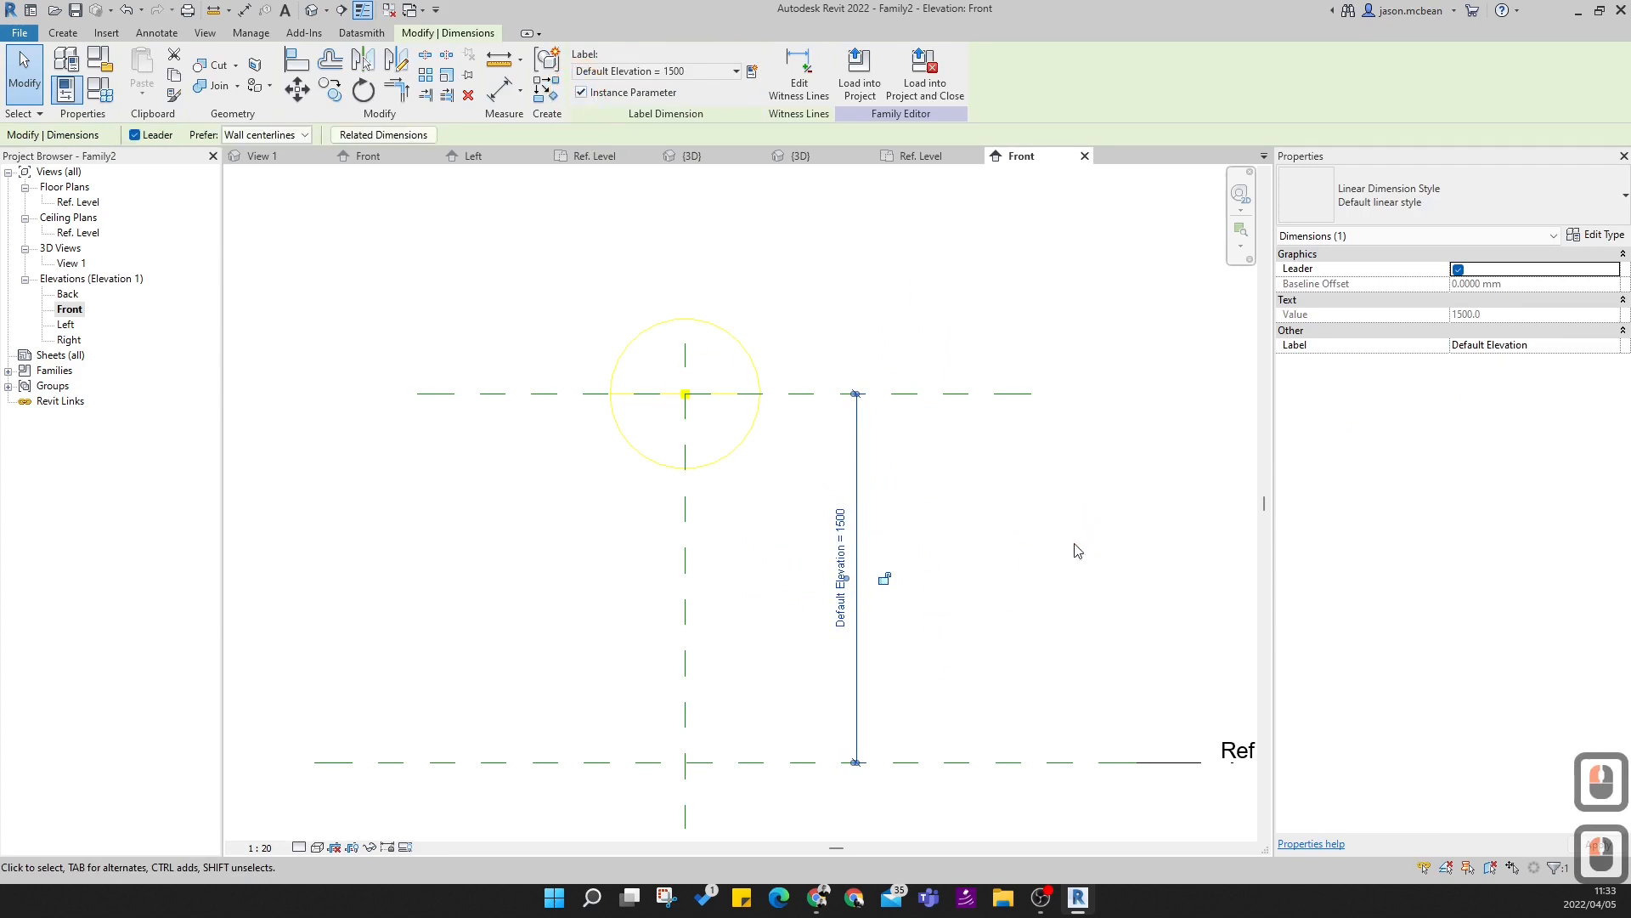
pyautogui.scroll(4, 884, 583)
pyautogui.scroll(-5, 958, 474)
pyautogui.click(981, 474)
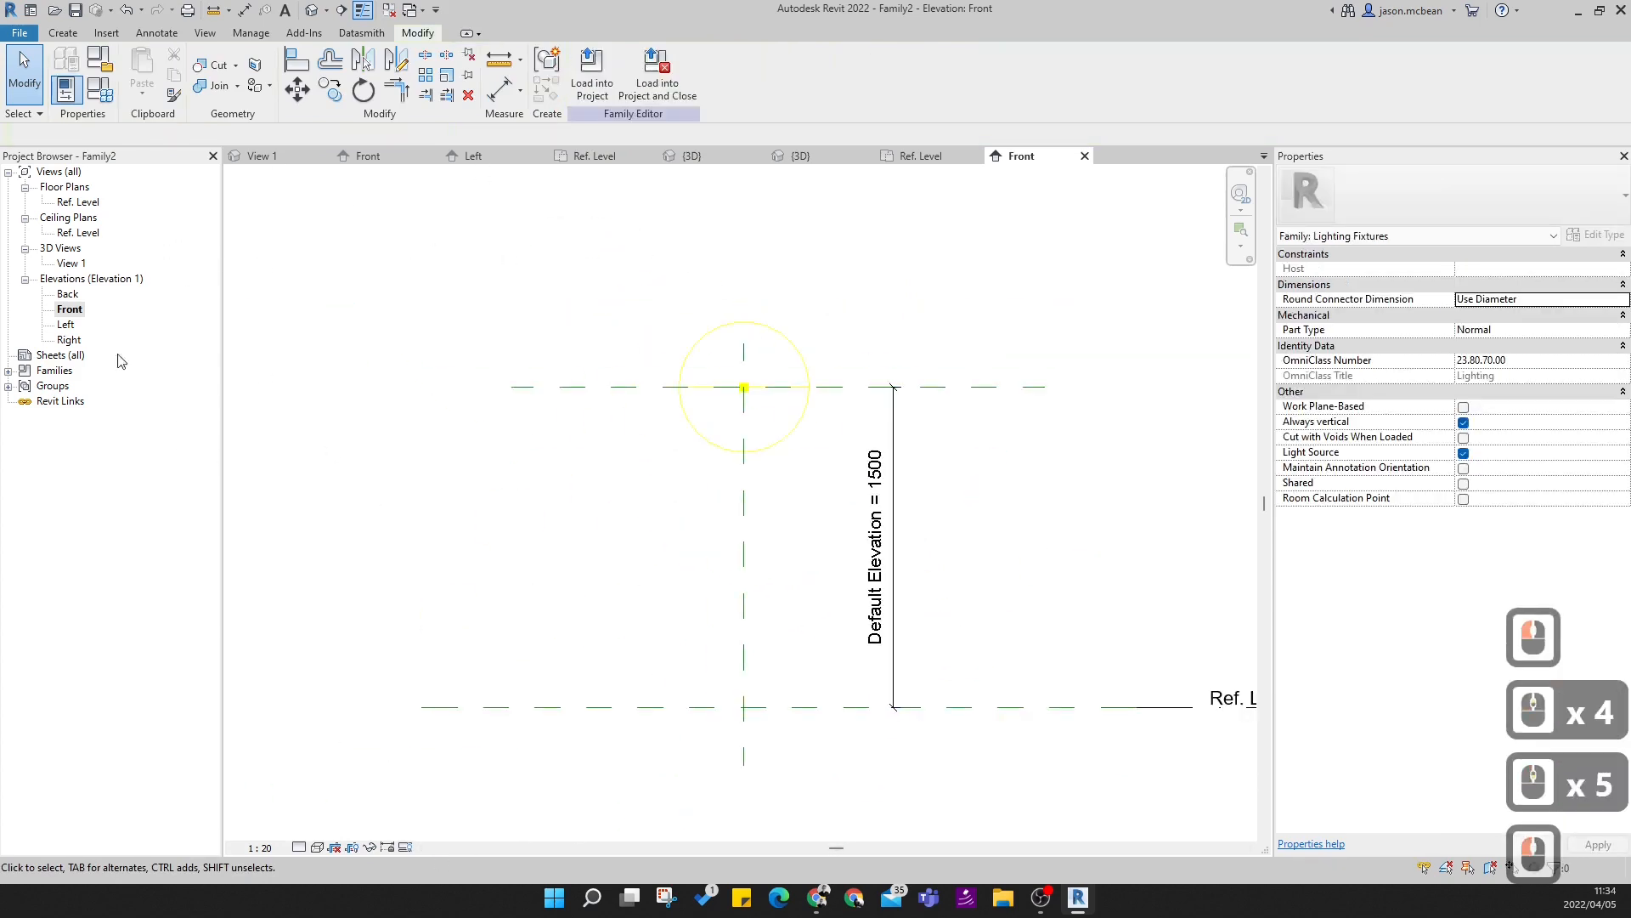
# - Open the new lighting fixture family's Ref. Level plan, then close inactive views with the Light Gen 3D view active
pyautogui.doubleClick(80, 203)
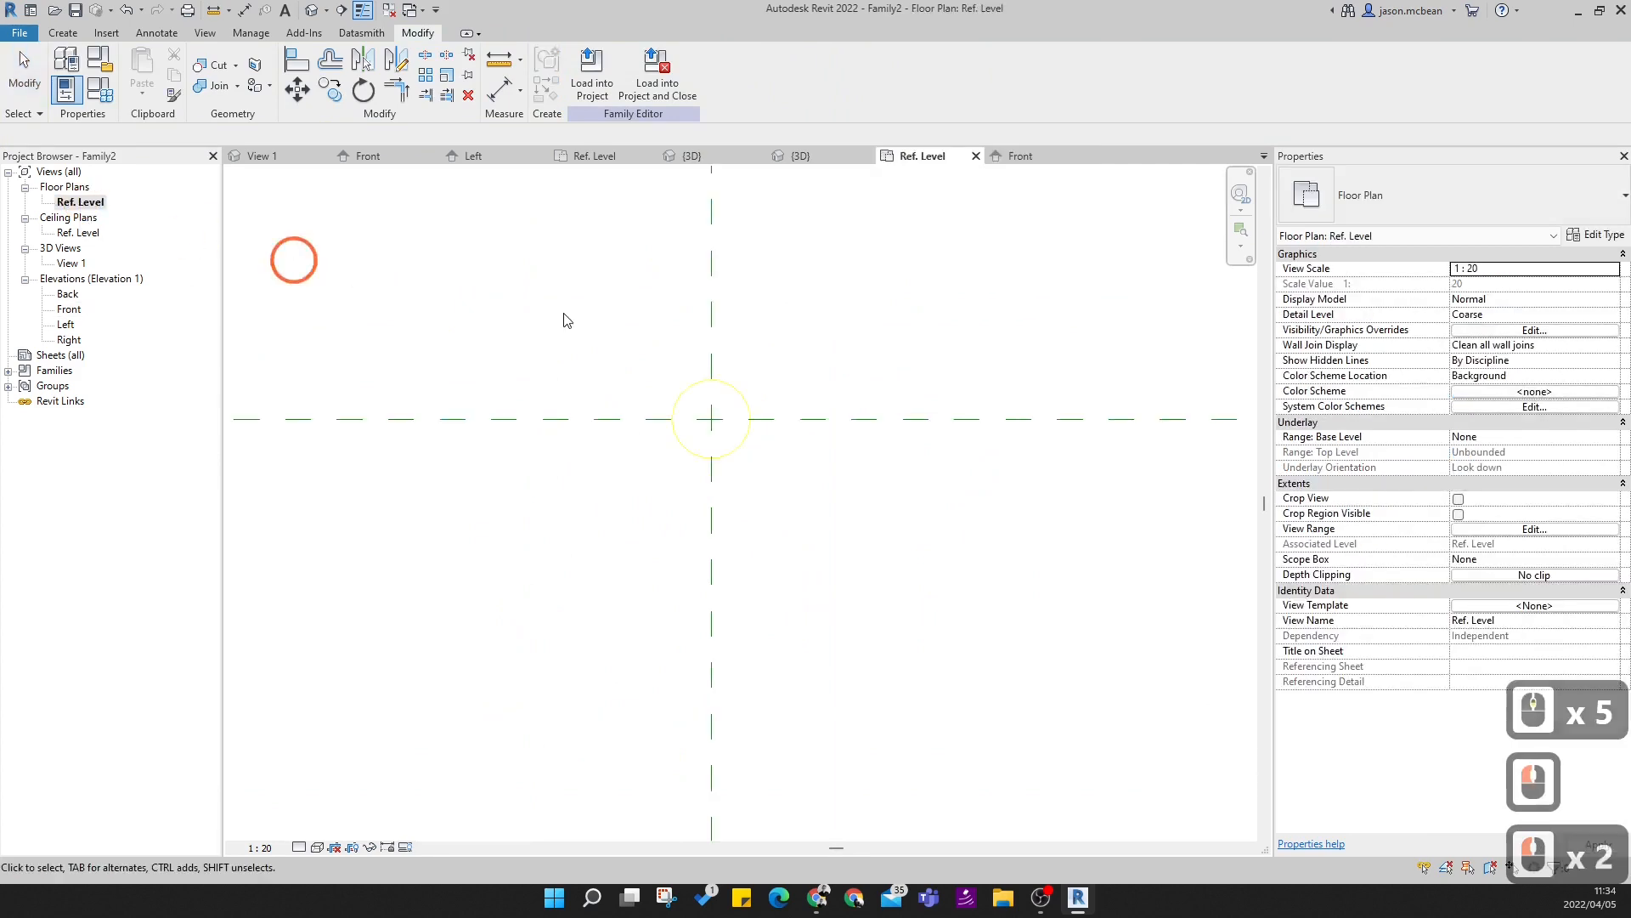
pyautogui.click(799, 157)
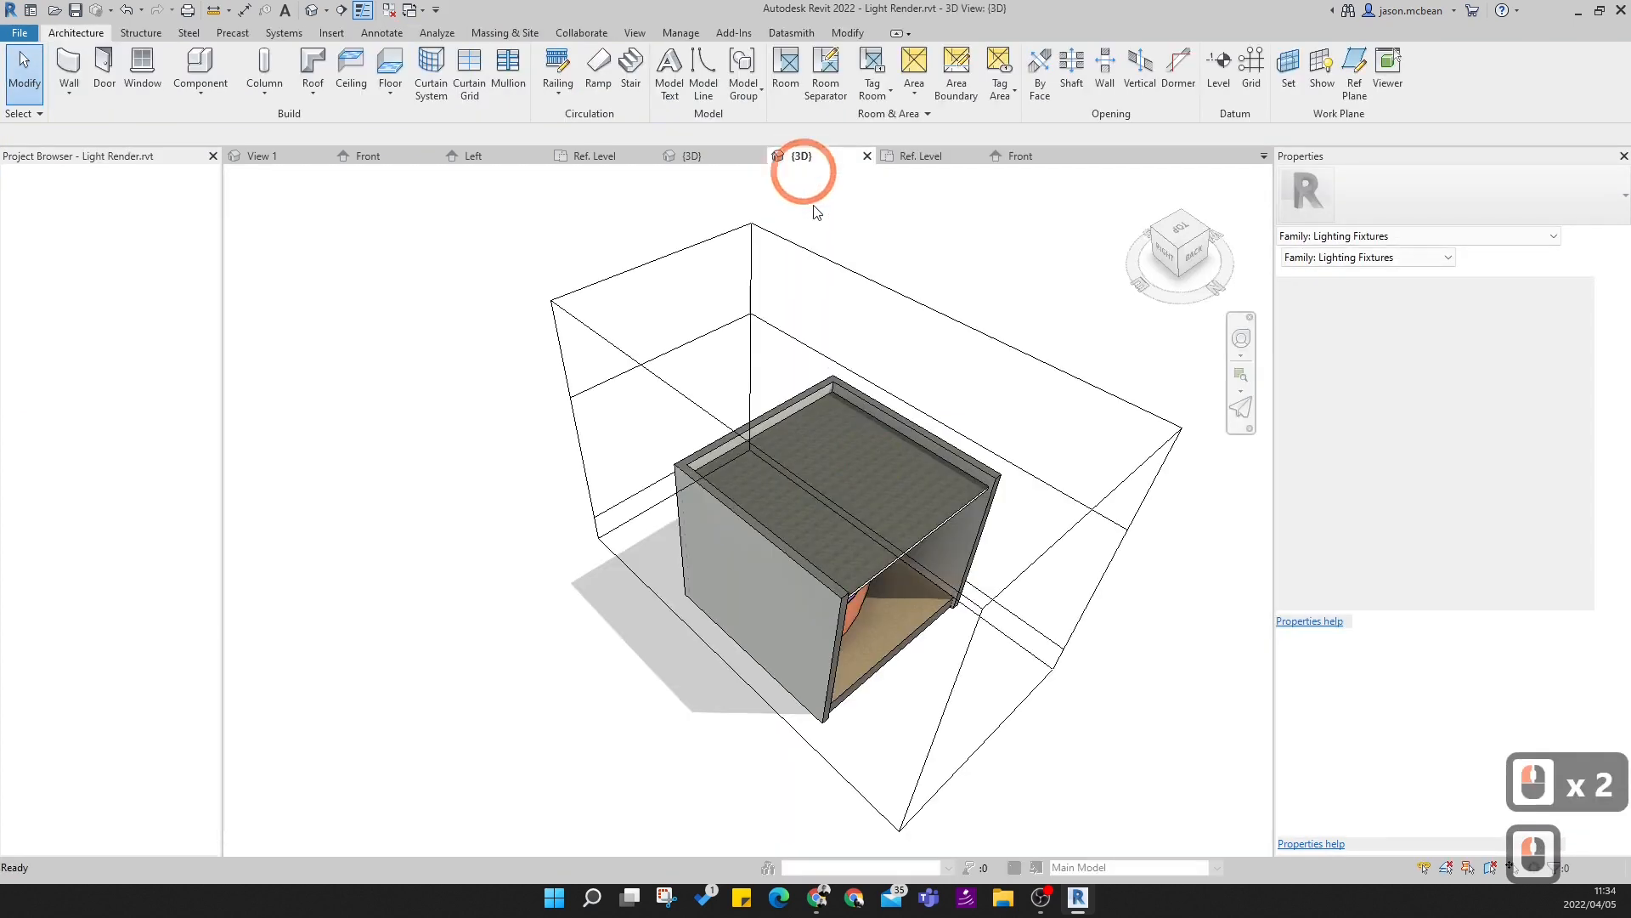
pyautogui.click(736, 153)
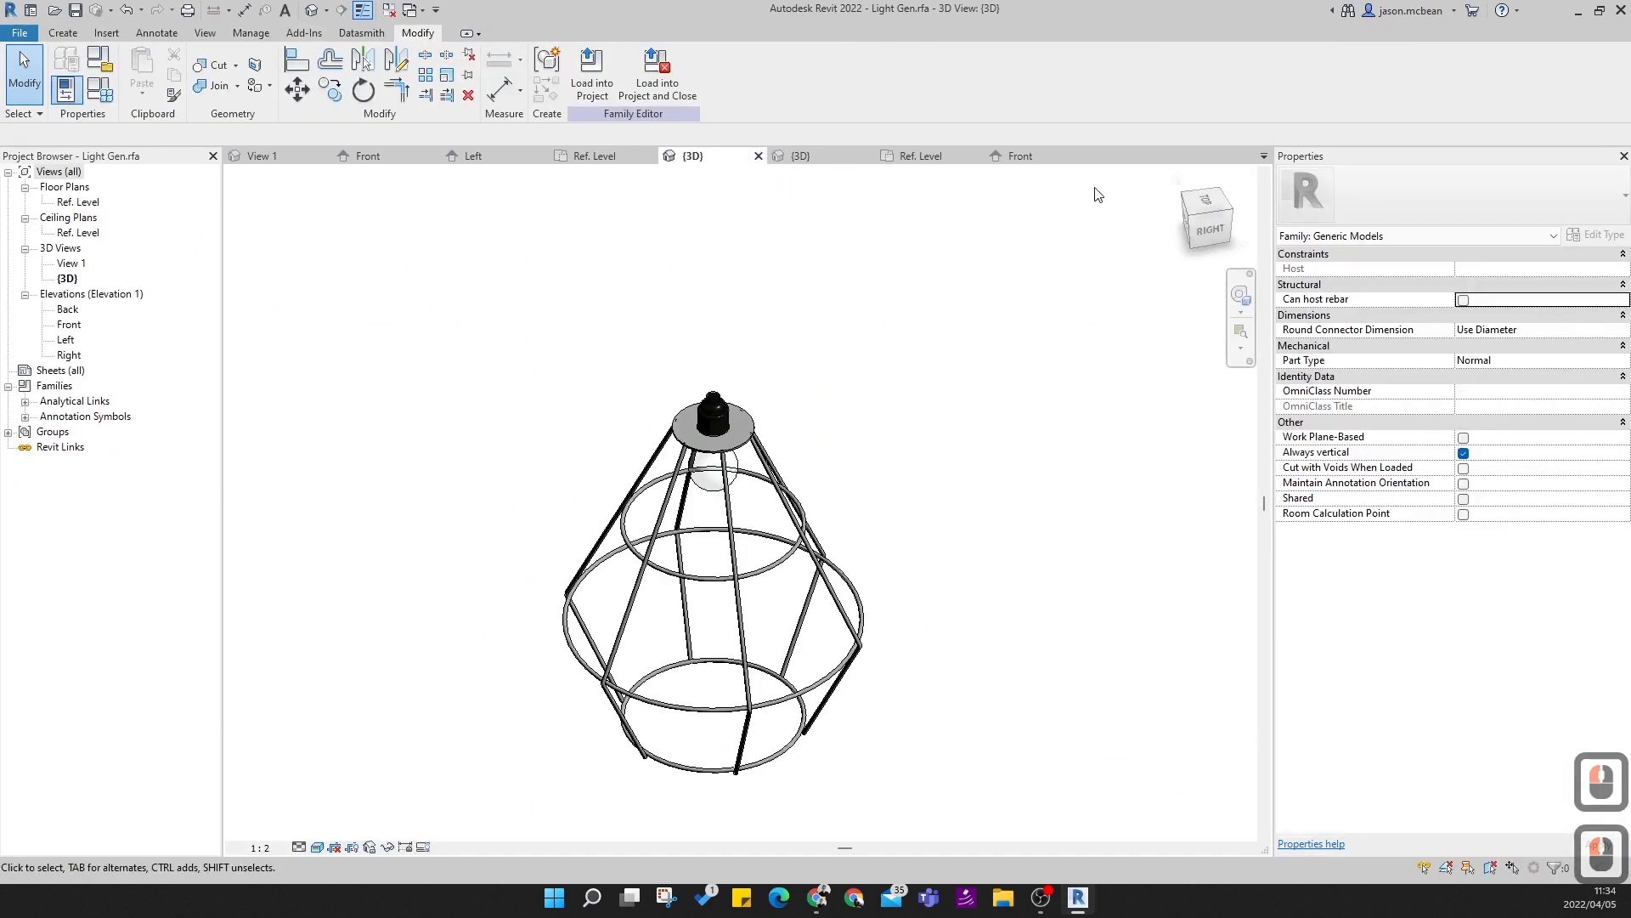
pyautogui.click(206, 33)
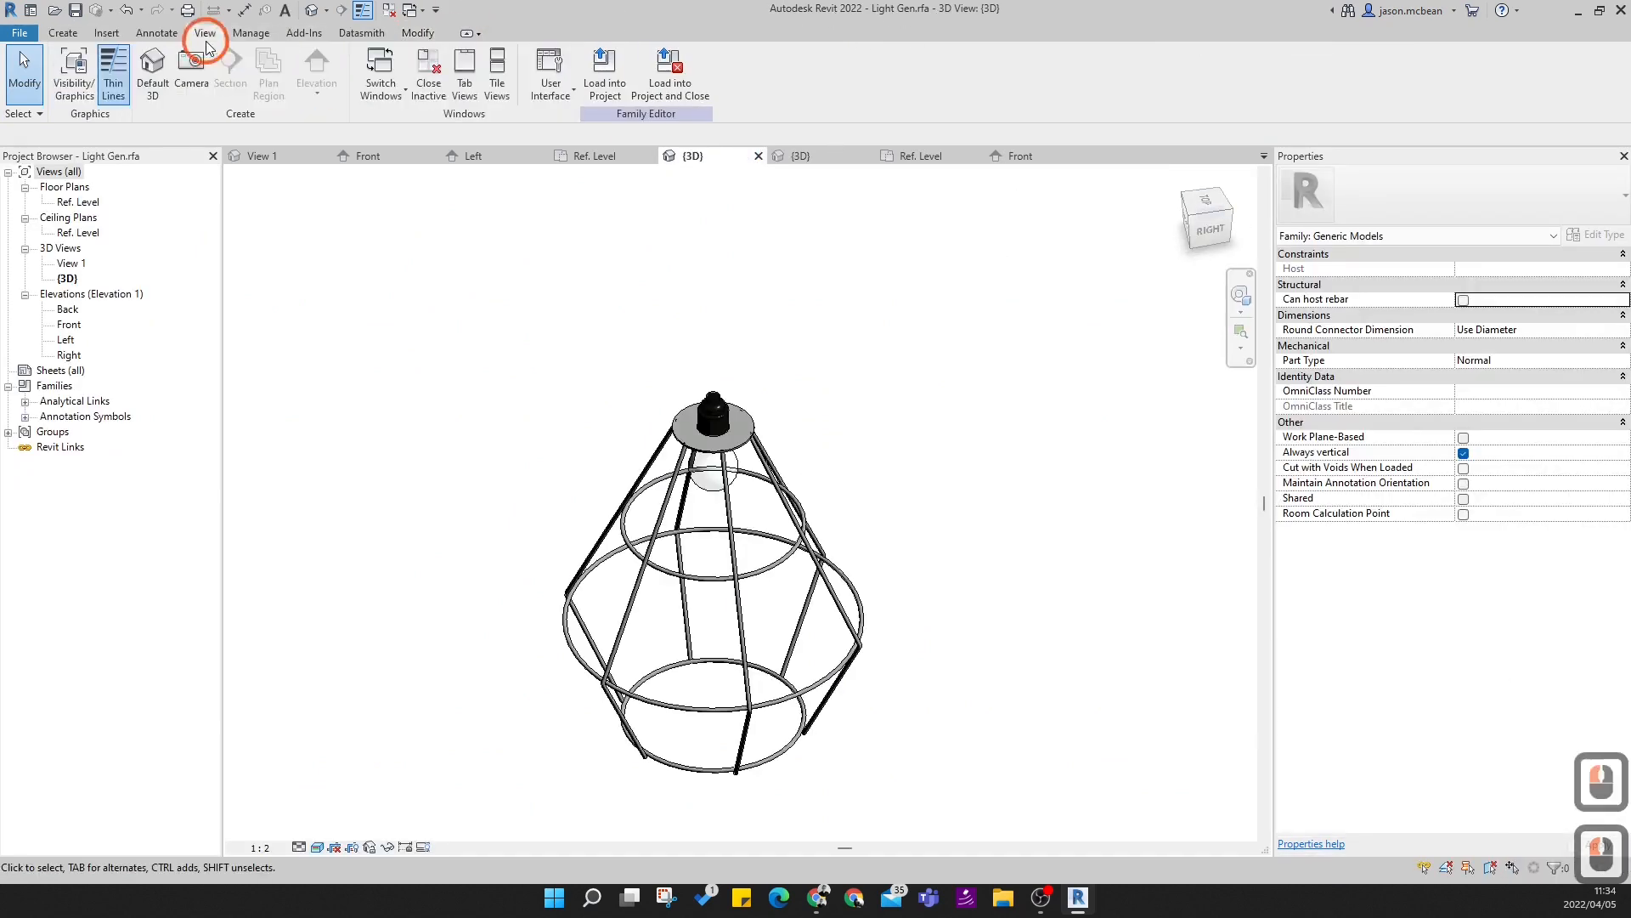
pyautogui.click(429, 76)
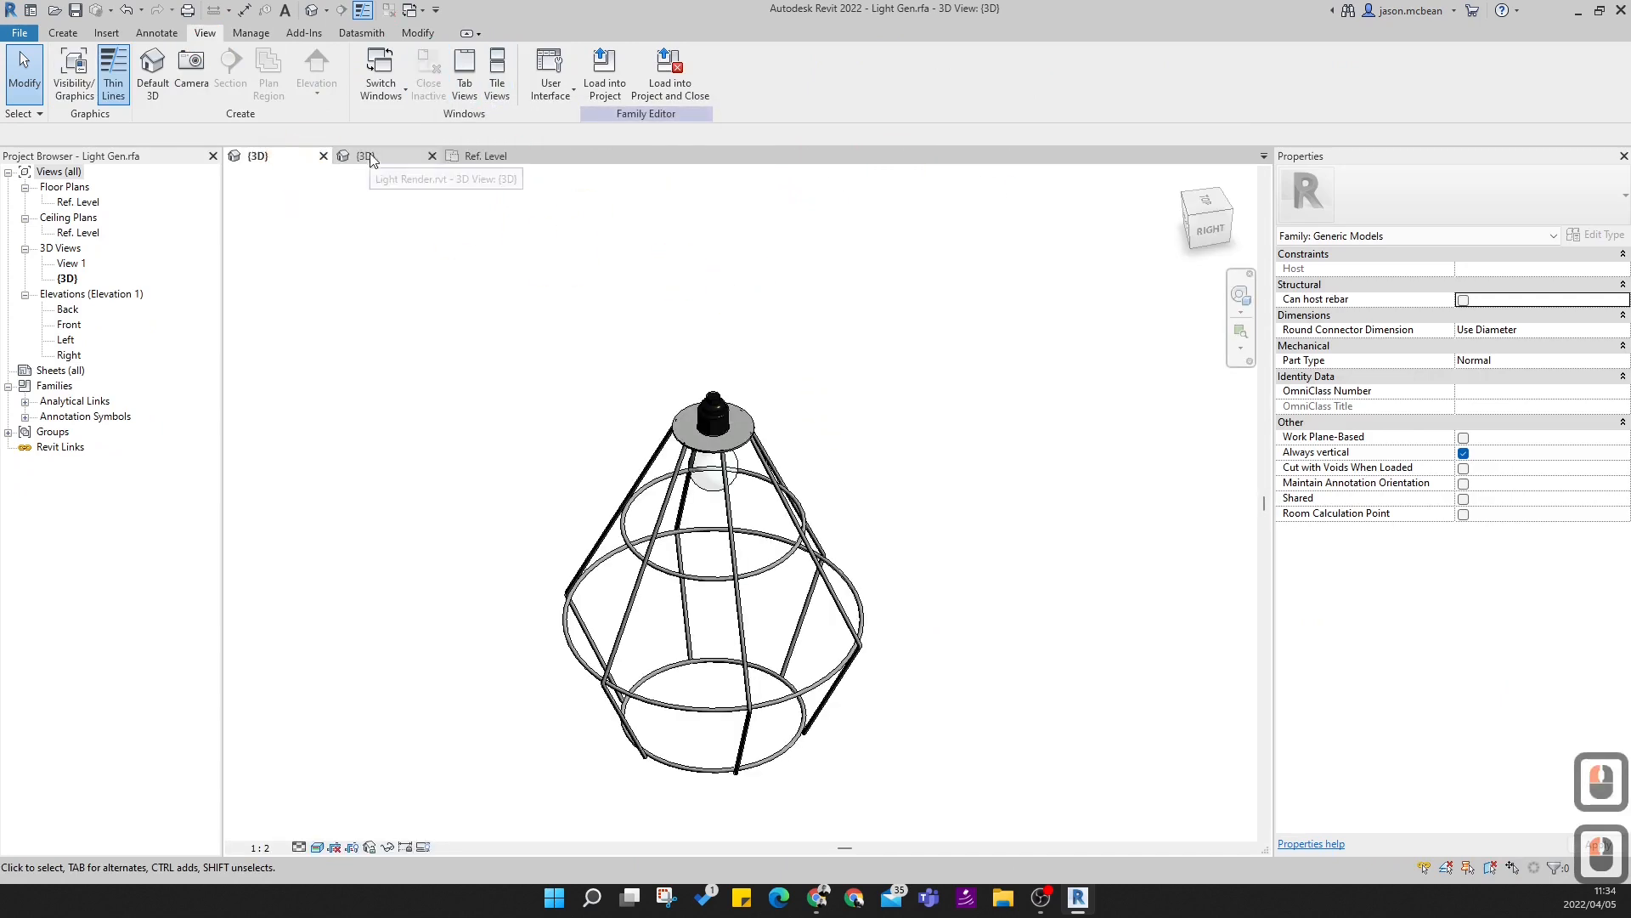
# - Load the Light Gen lamp family into the new lighting fixture family, Family2
pyautogui.click(366, 157)
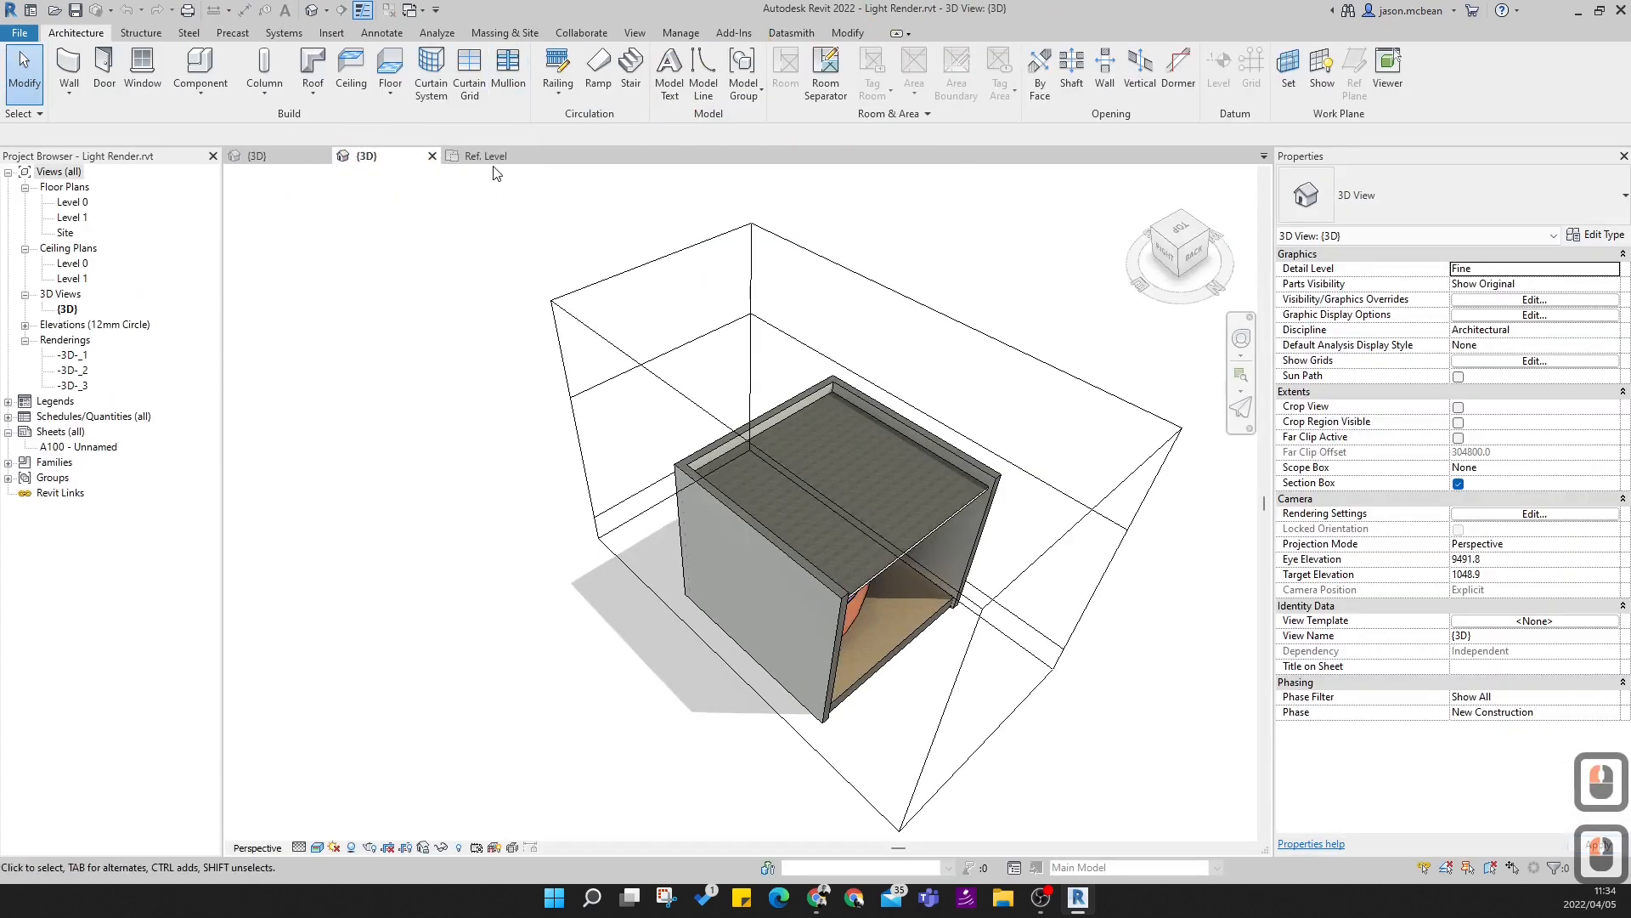
pyautogui.click(497, 162)
pyautogui.click(1003, 535)
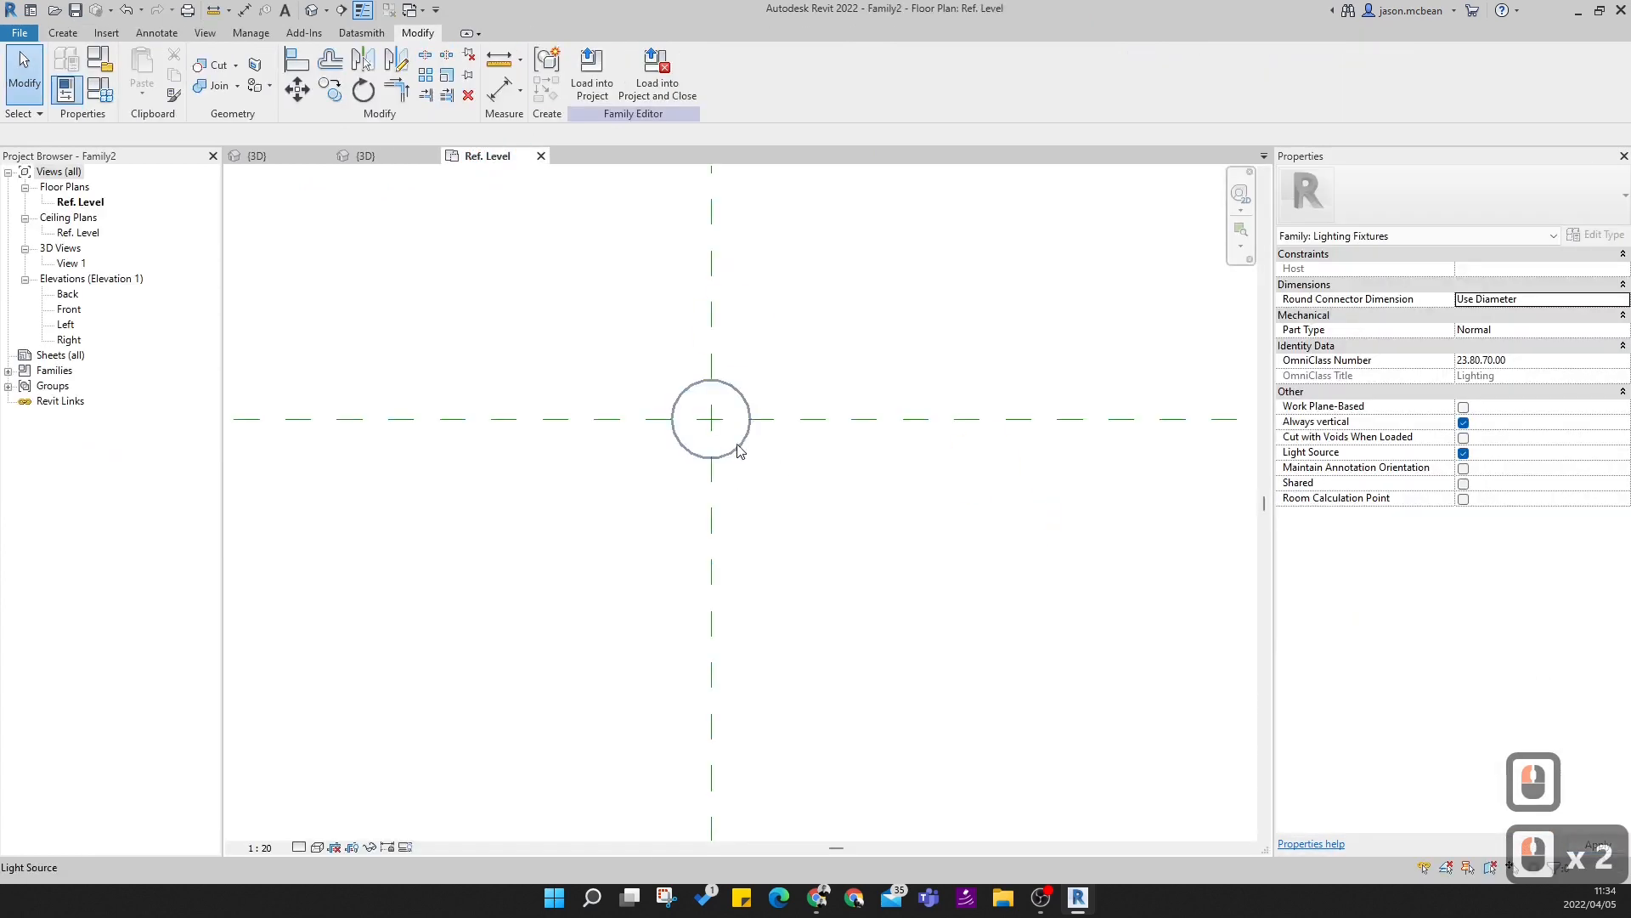
pyautogui.click(248, 158)
pyautogui.click(941, 417)
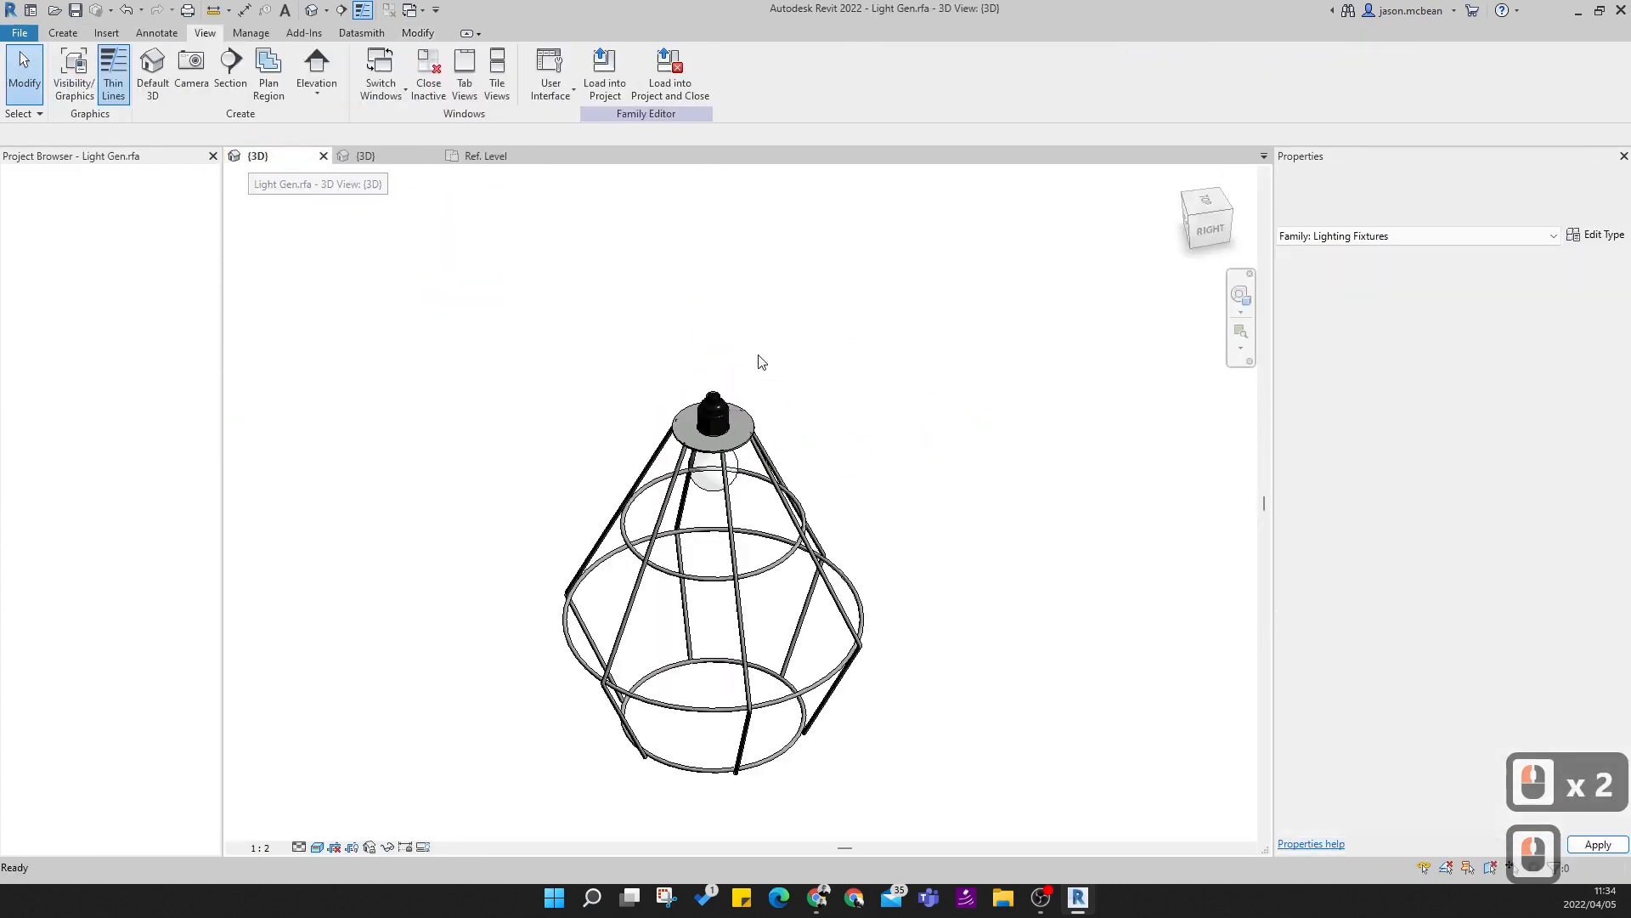
pyautogui.click(610, 84)
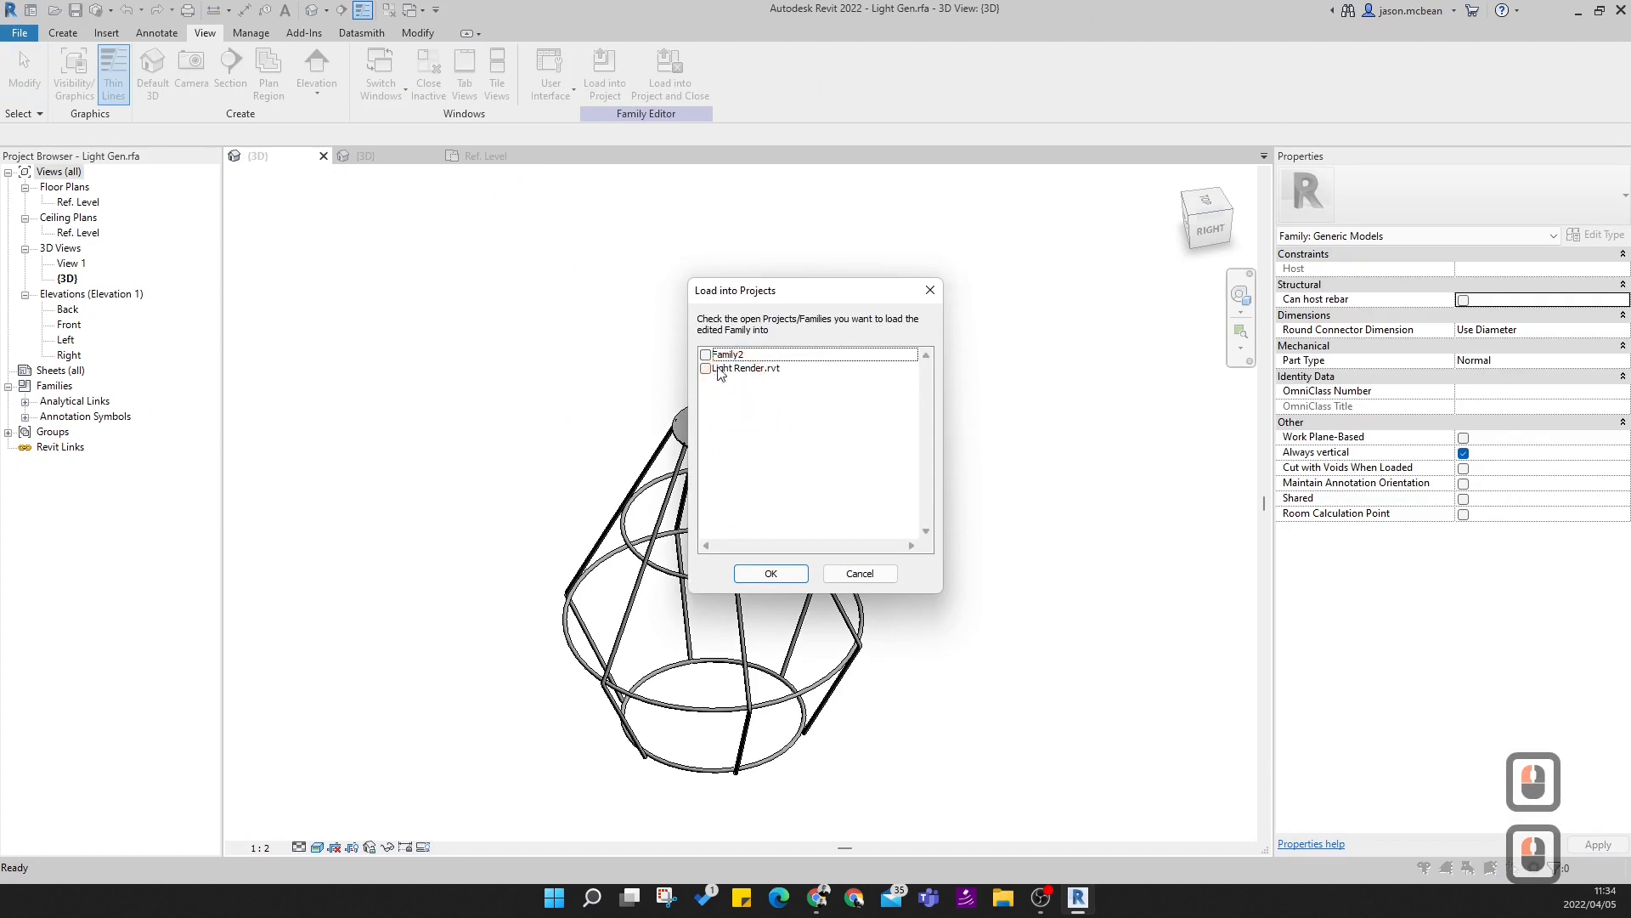
pyautogui.click(706, 369)
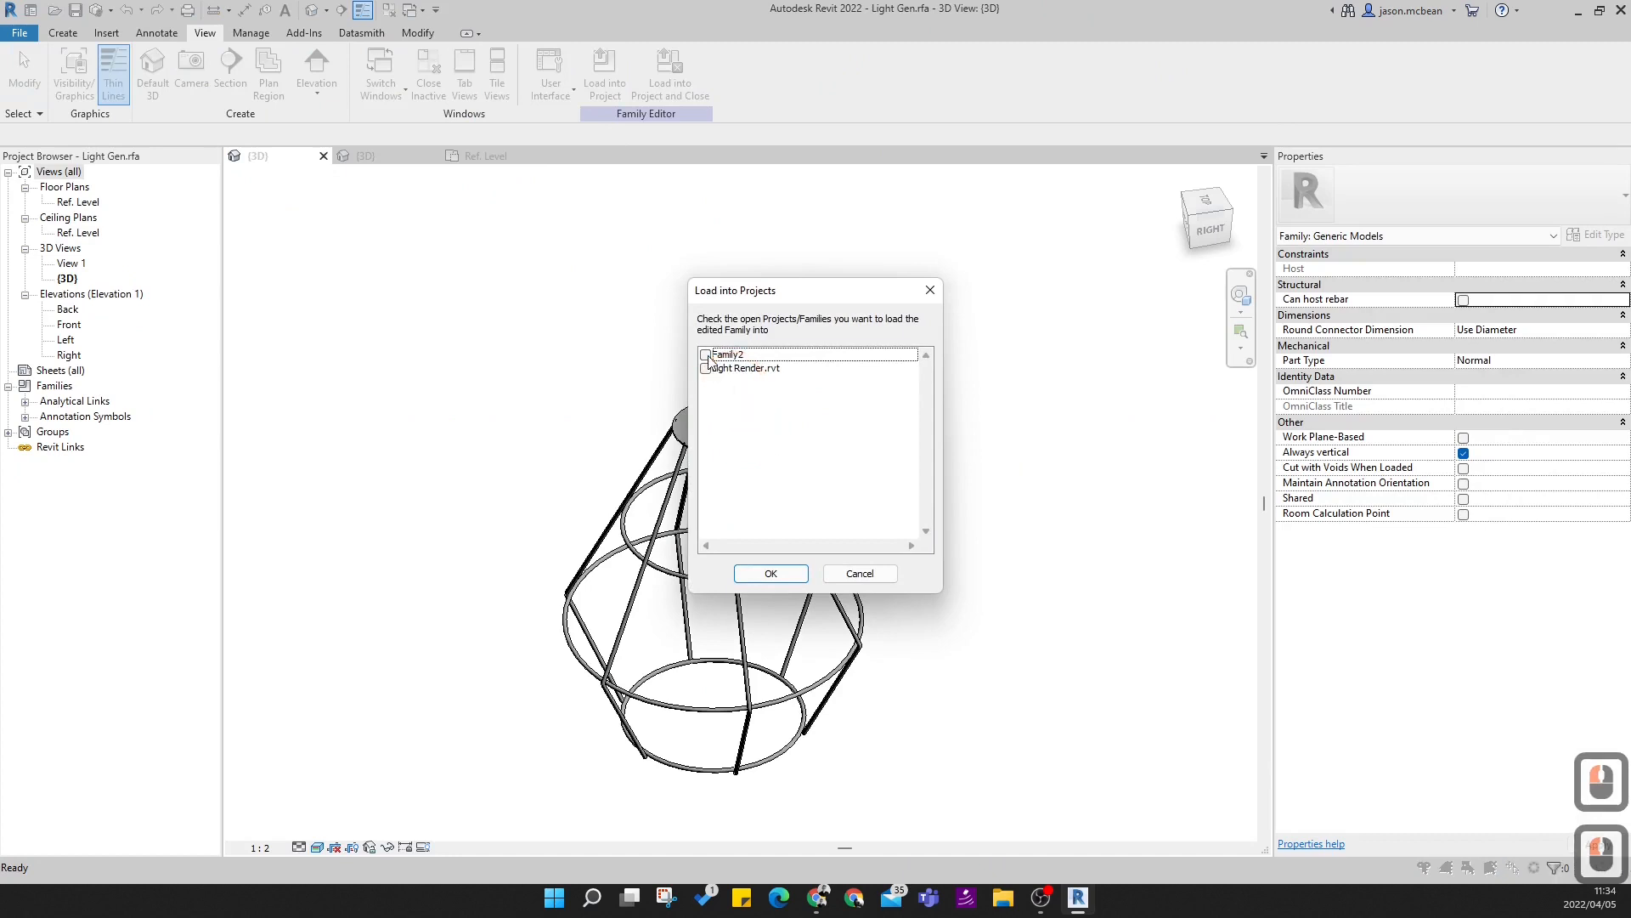
pyautogui.click(772, 573)
# - Place one Light Gen lamp at the intersection of the light source axes in the Ref. Level plan
pyautogui.scroll(4, 696, 442)
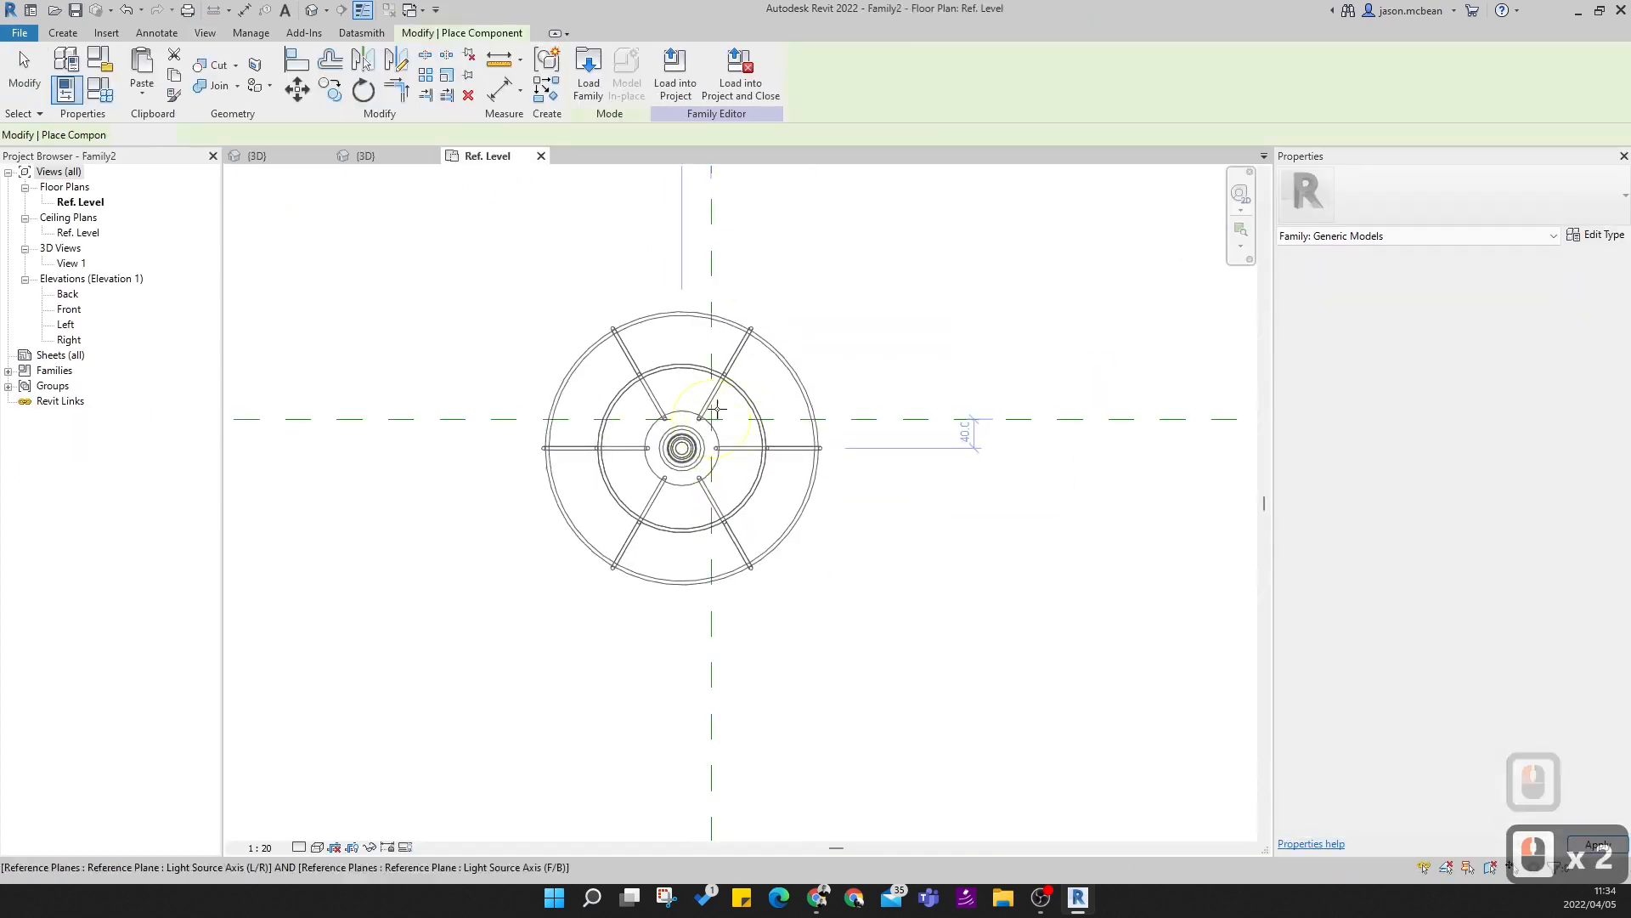
pyautogui.scroll(4, 702, 425)
pyautogui.click(708, 426)
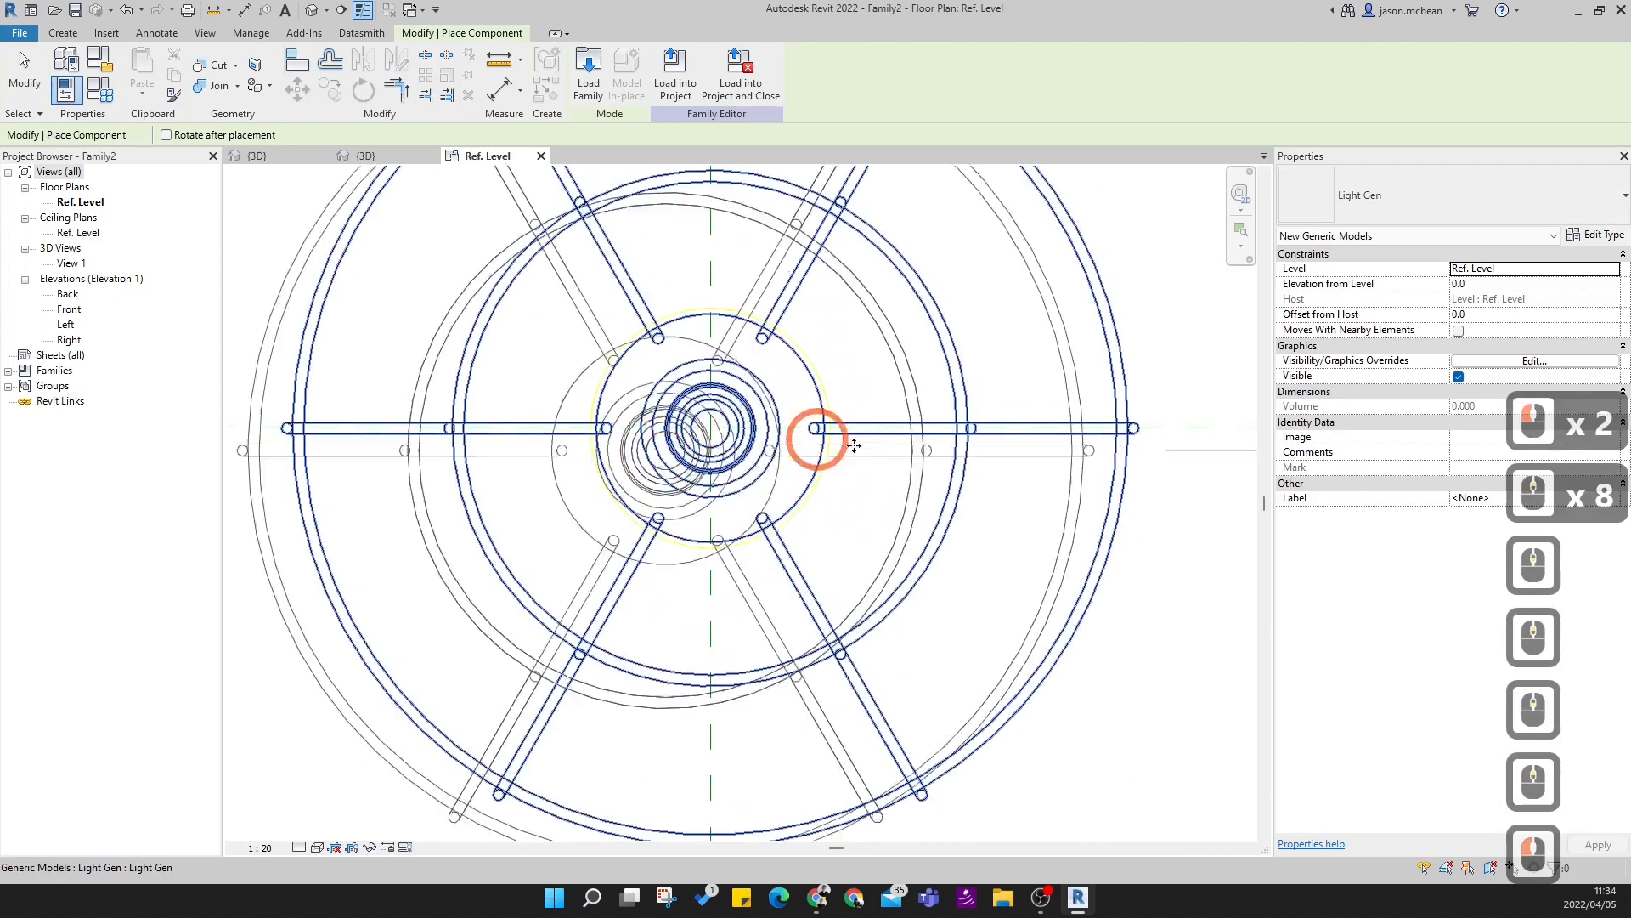
pyautogui.scroll(-10, 823, 437)
pyautogui.press('Escape')
pyautogui.press('Escape')
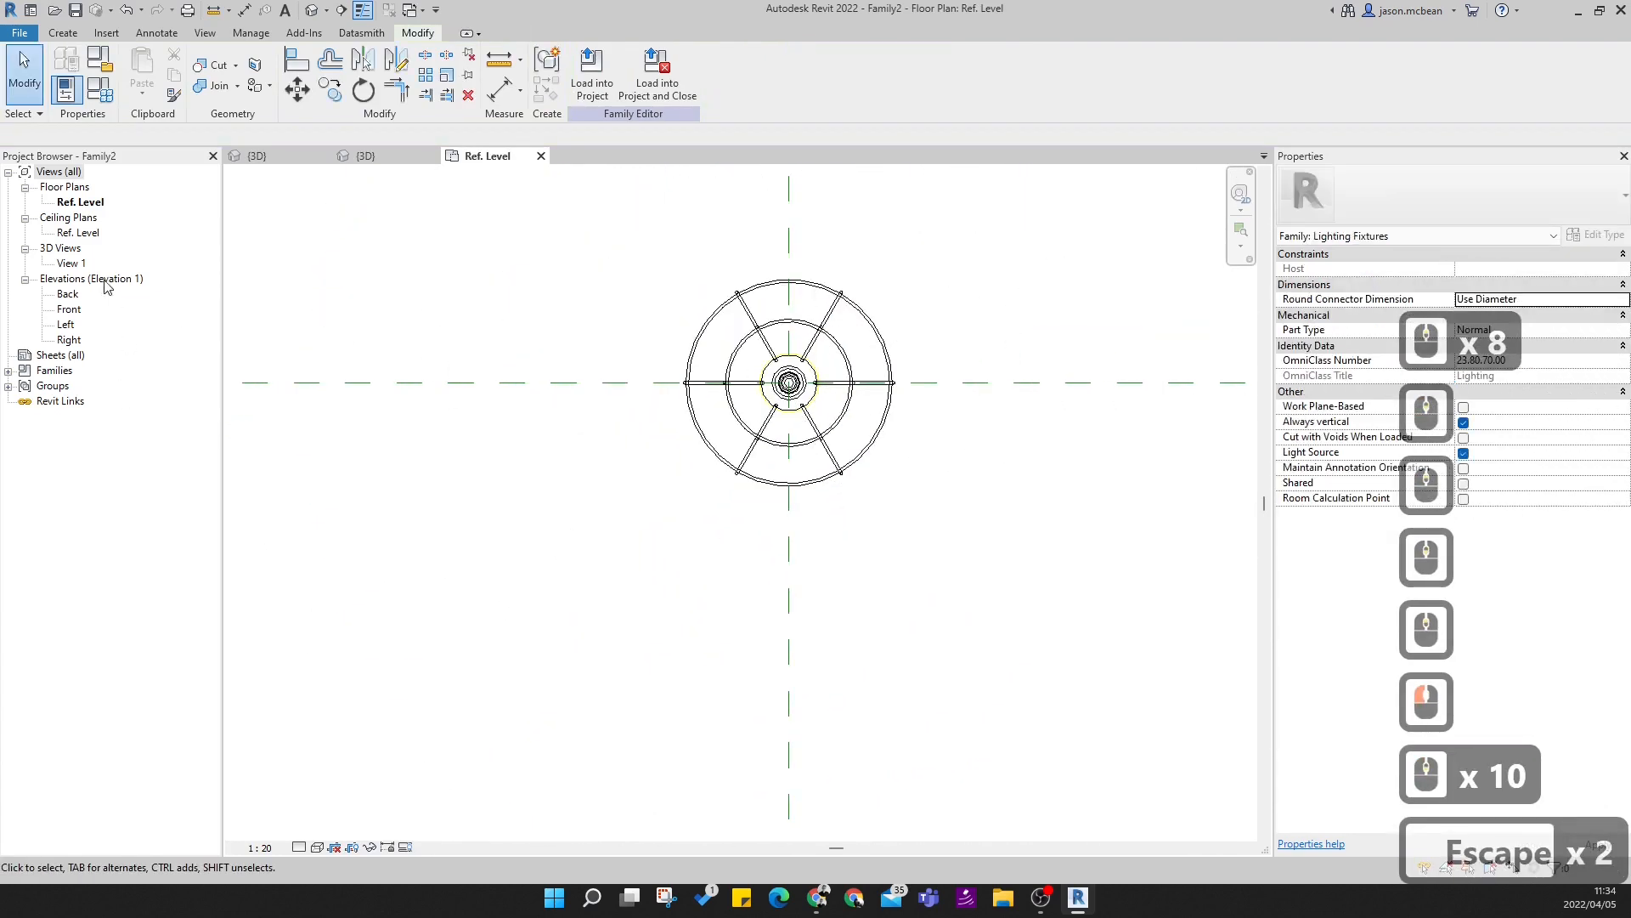
# - Open the Front elevation and examine the placed lamp's height relative to the light source and its Default Elevation dimension
pyautogui.doubleClick(68, 309)
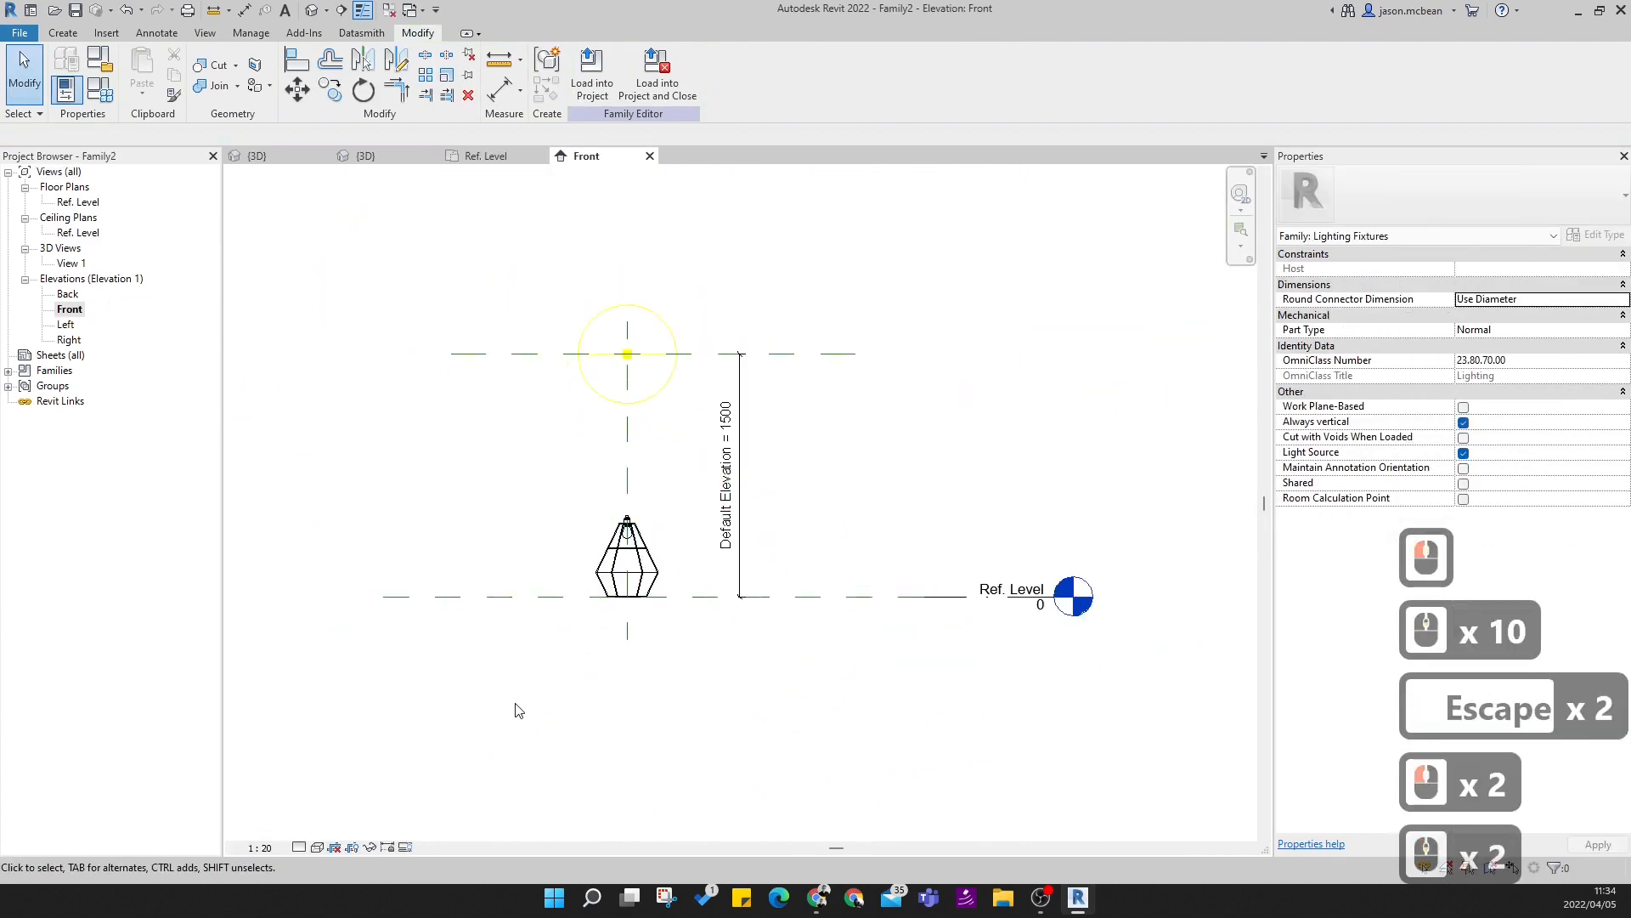
pyautogui.scroll(5, 519, 713)
pyautogui.click(773, 473)
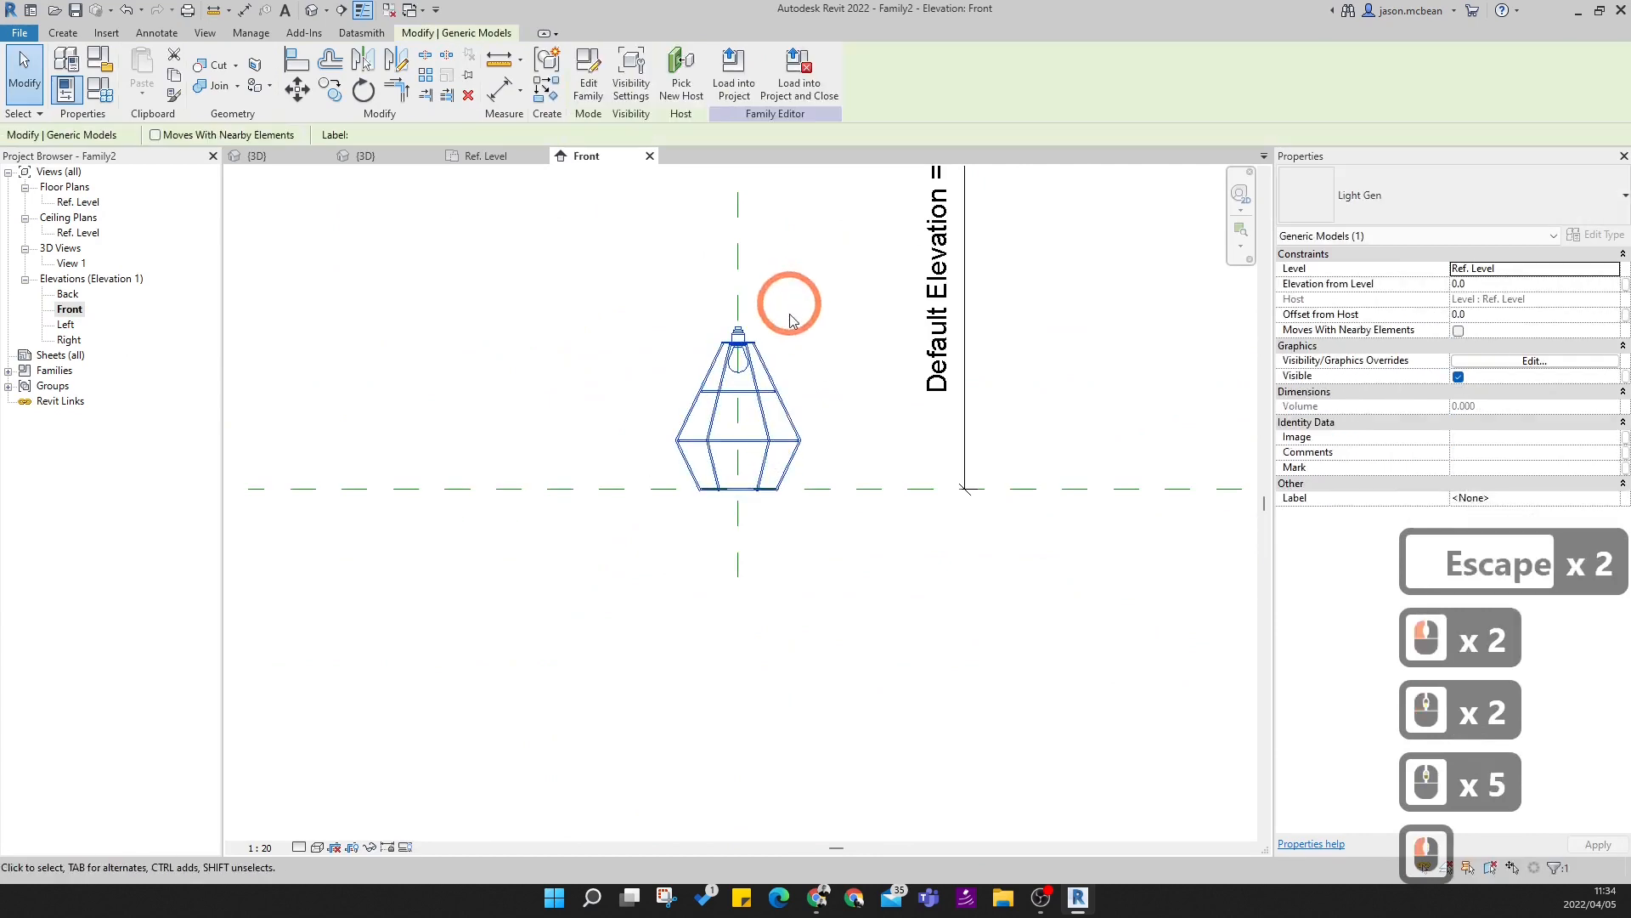
pyautogui.moveTo(793, 403); pyautogui.dragTo(847, 553, button='middle')
pyautogui.moveTo(848, 415); pyautogui.dragTo(838, 673, button='middle')
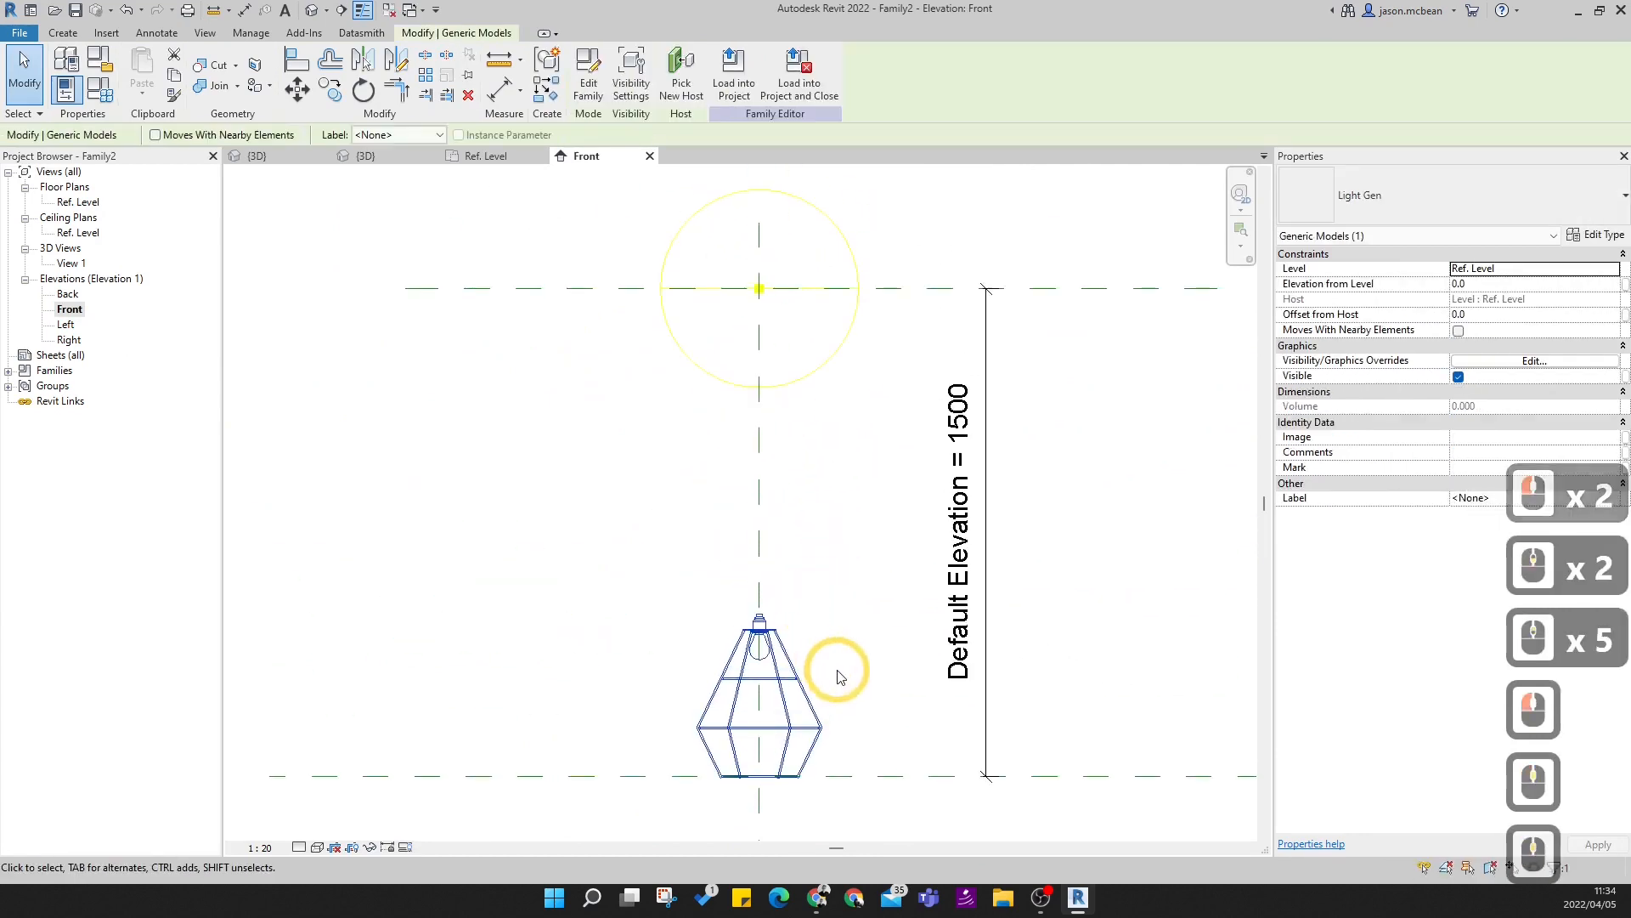
pyautogui.click(808, 702)
pyautogui.click(863, 671)
pyautogui.scroll(-3, 845, 553)
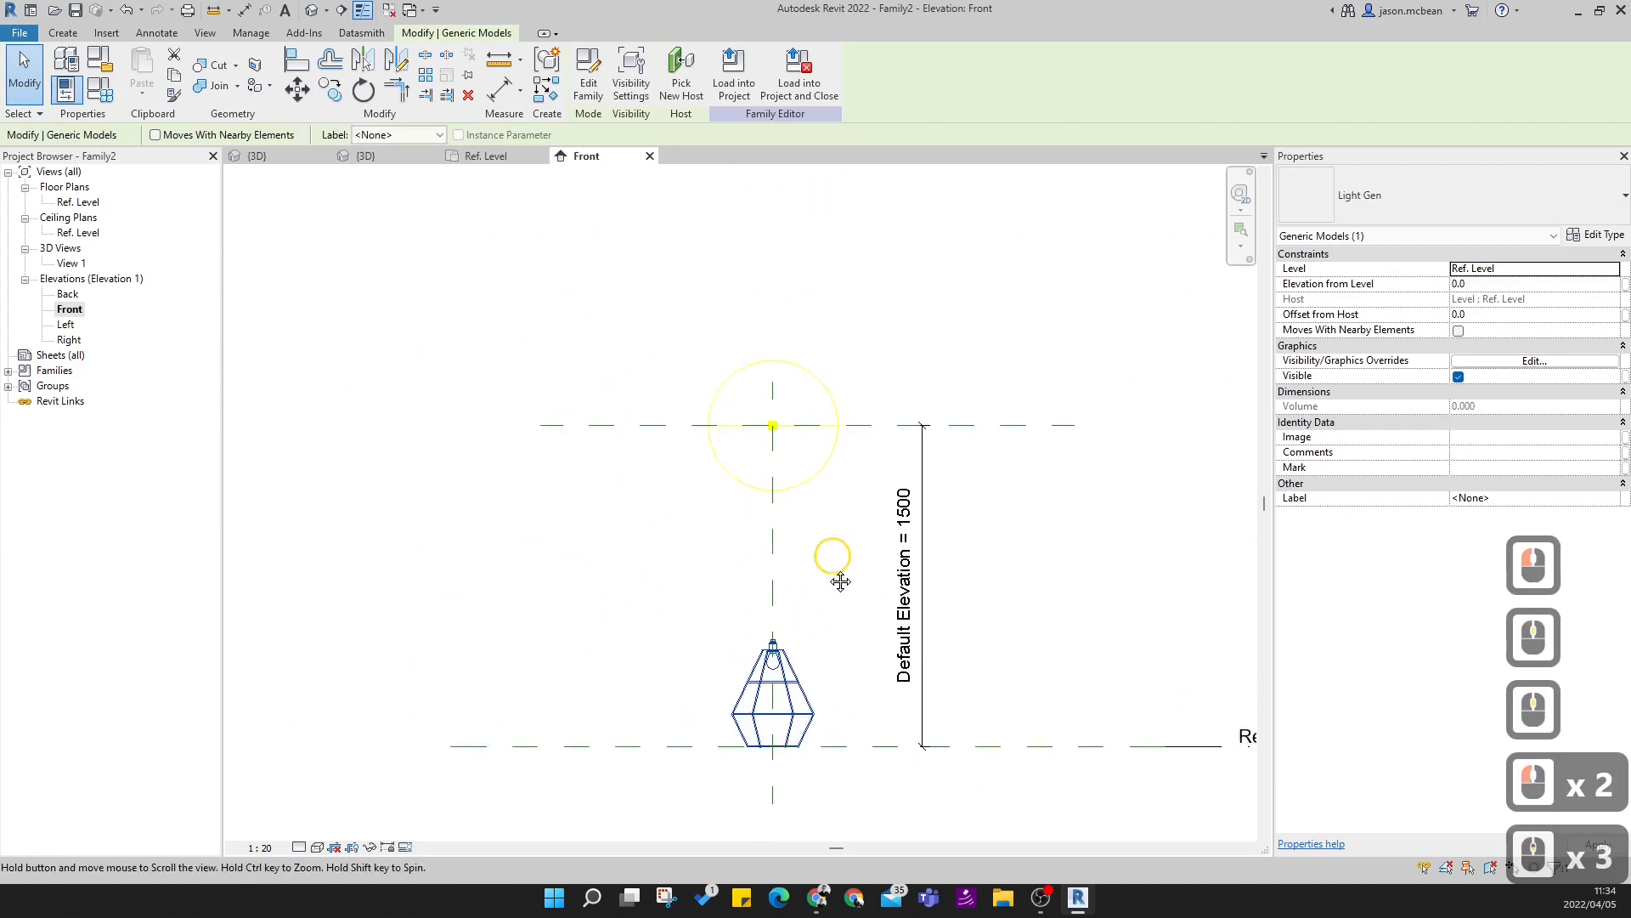
pyautogui.moveTo(843, 524); pyautogui.dragTo(829, 579, button='middle')
pyautogui.click(850, 585)
pyautogui.click(786, 718)
pyautogui.click(862, 630)
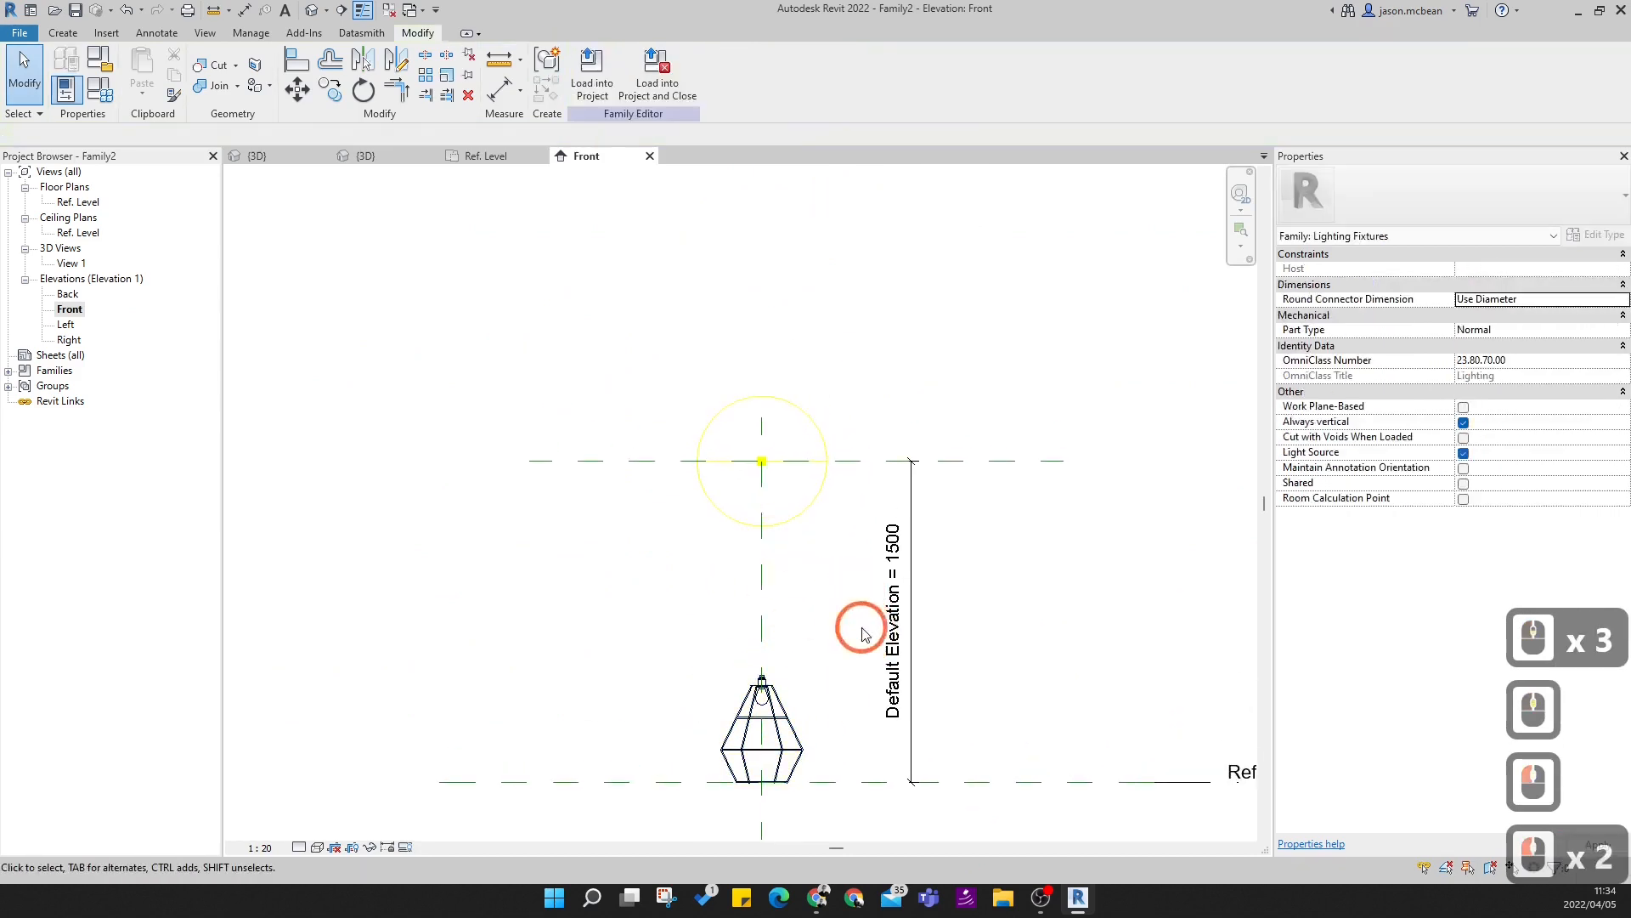
# - Save the lighting fixture family as Light 2.rfa in the Lamp folder
pyautogui.click(20, 33)
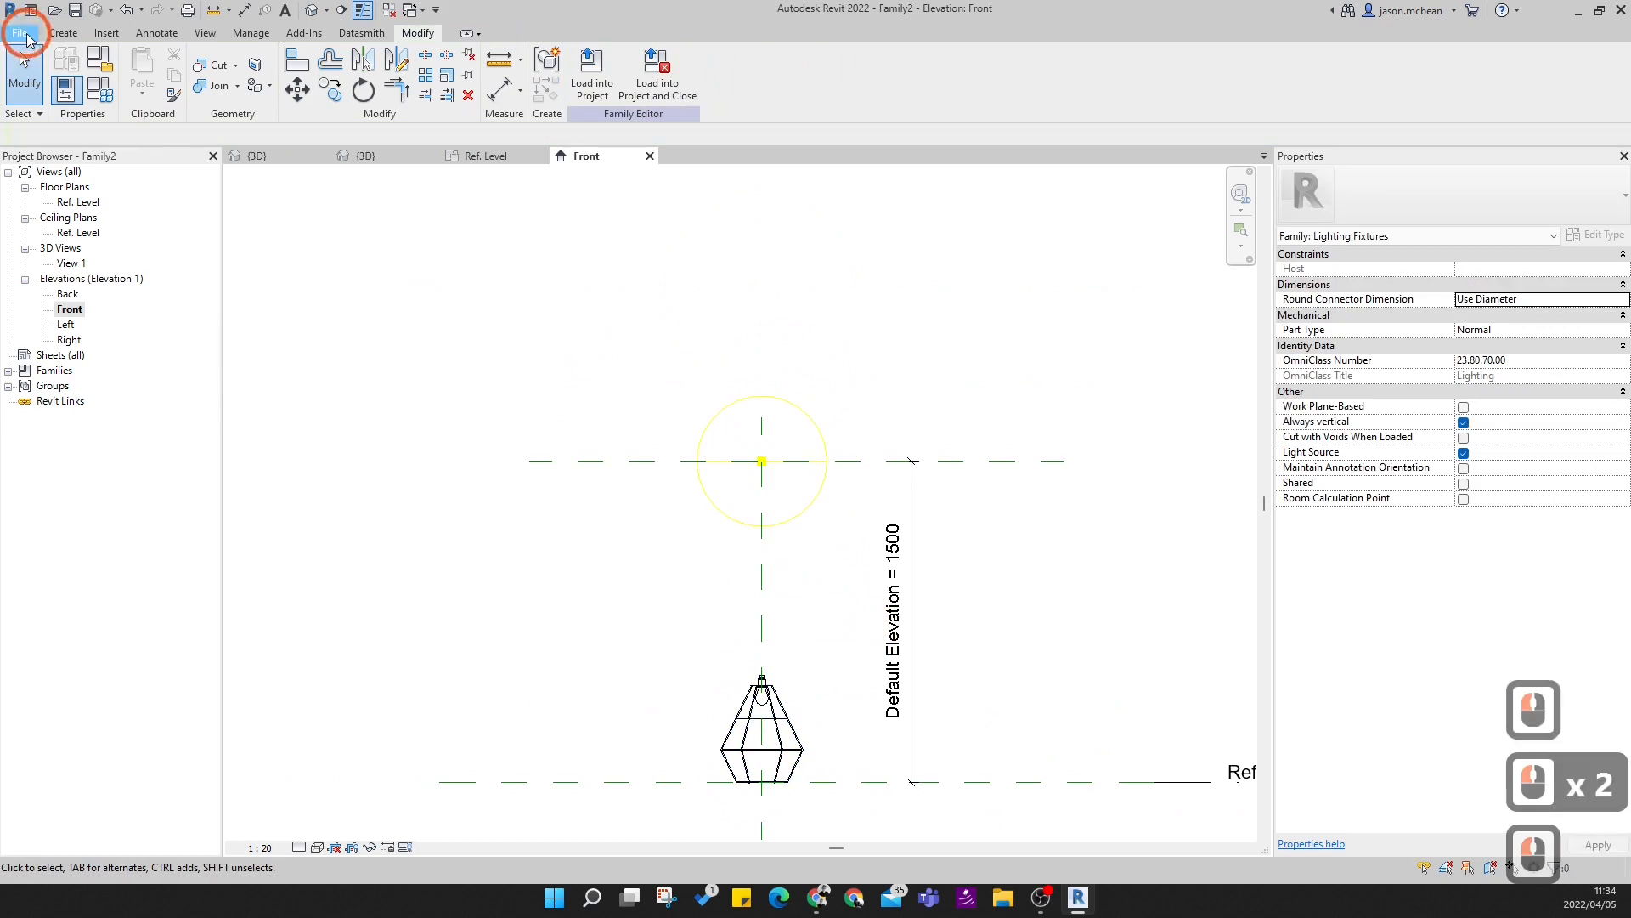
pyautogui.click(68, 231)
pyautogui.click(191, 212)
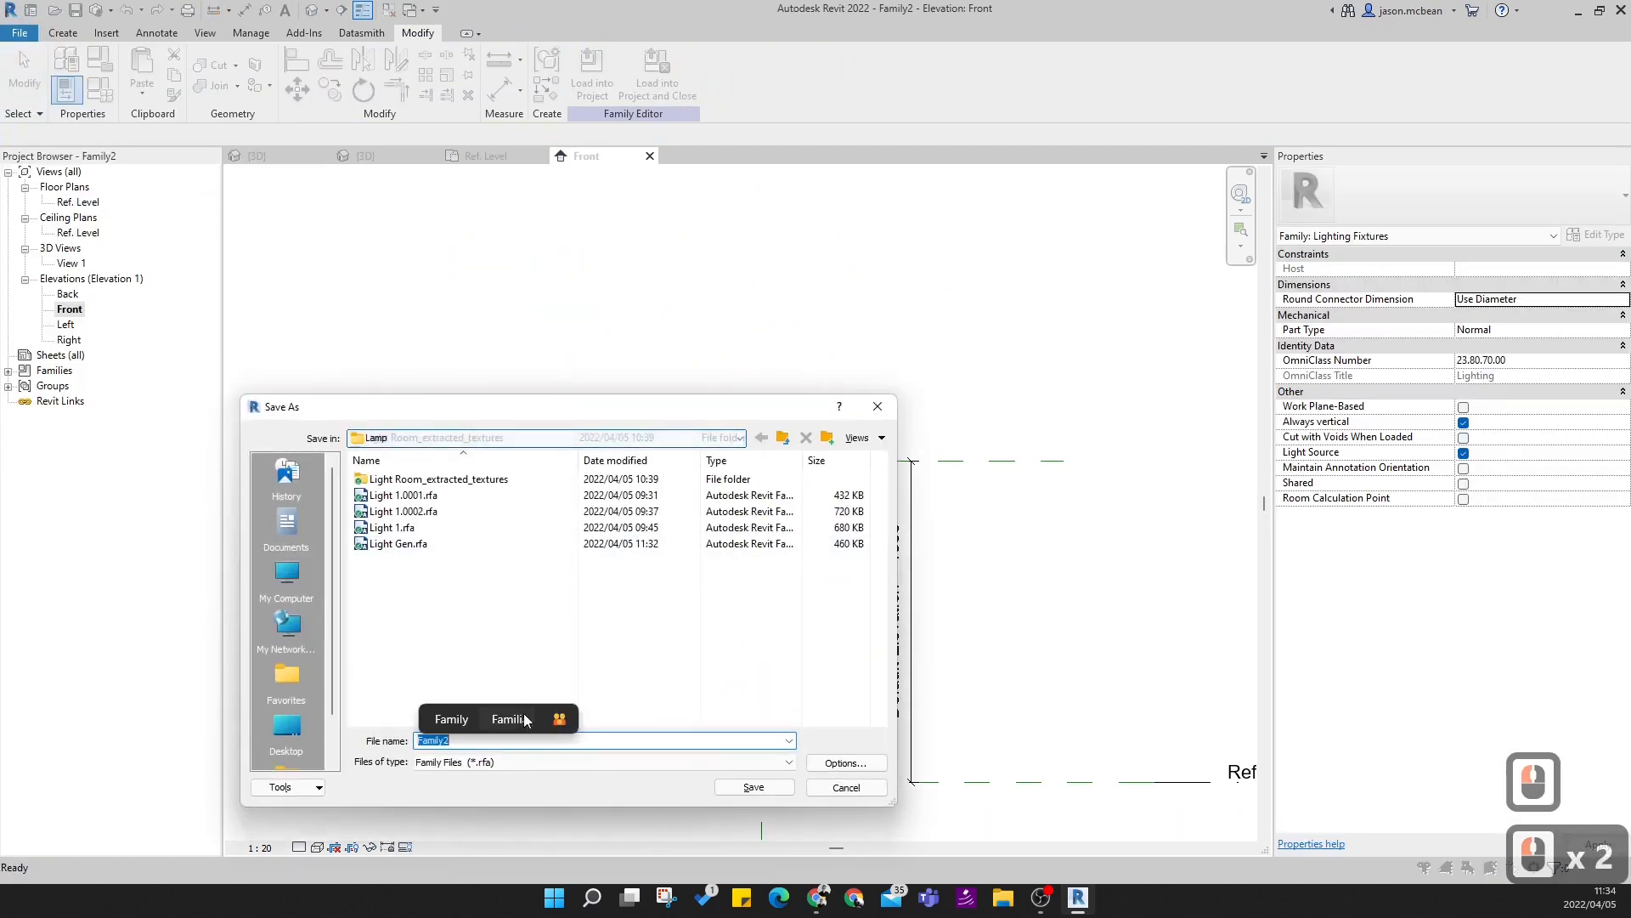
pyautogui.click(392, 528)
pyautogui.click(452, 740)
pyautogui.doubleClick(445, 742)
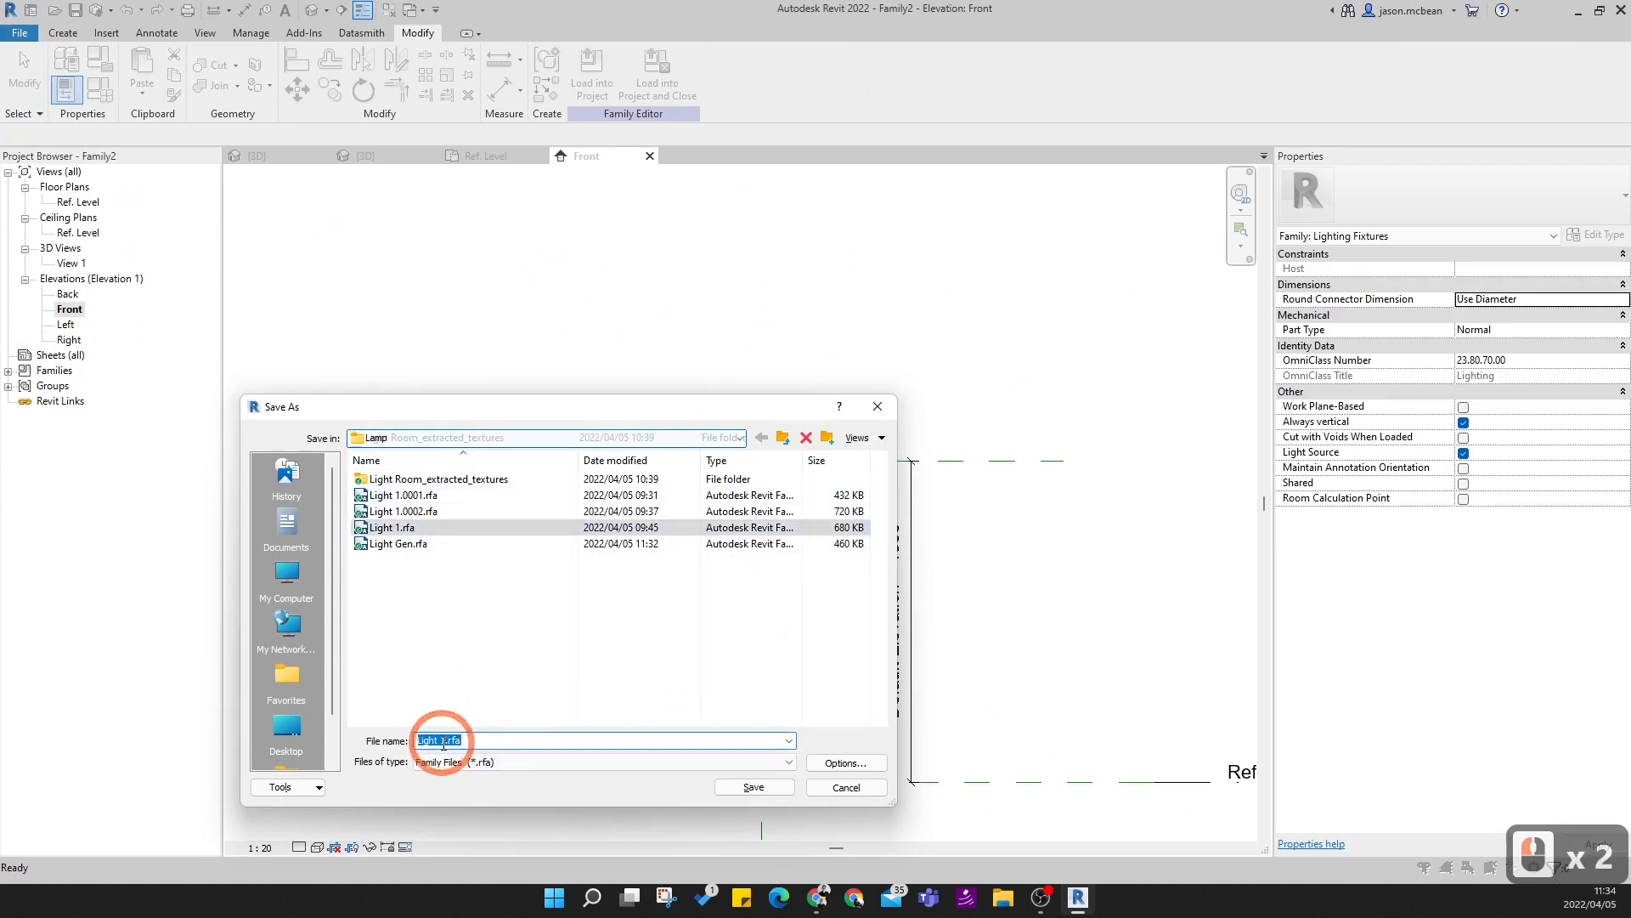
pyautogui.write('2')
pyautogui.press('Return')
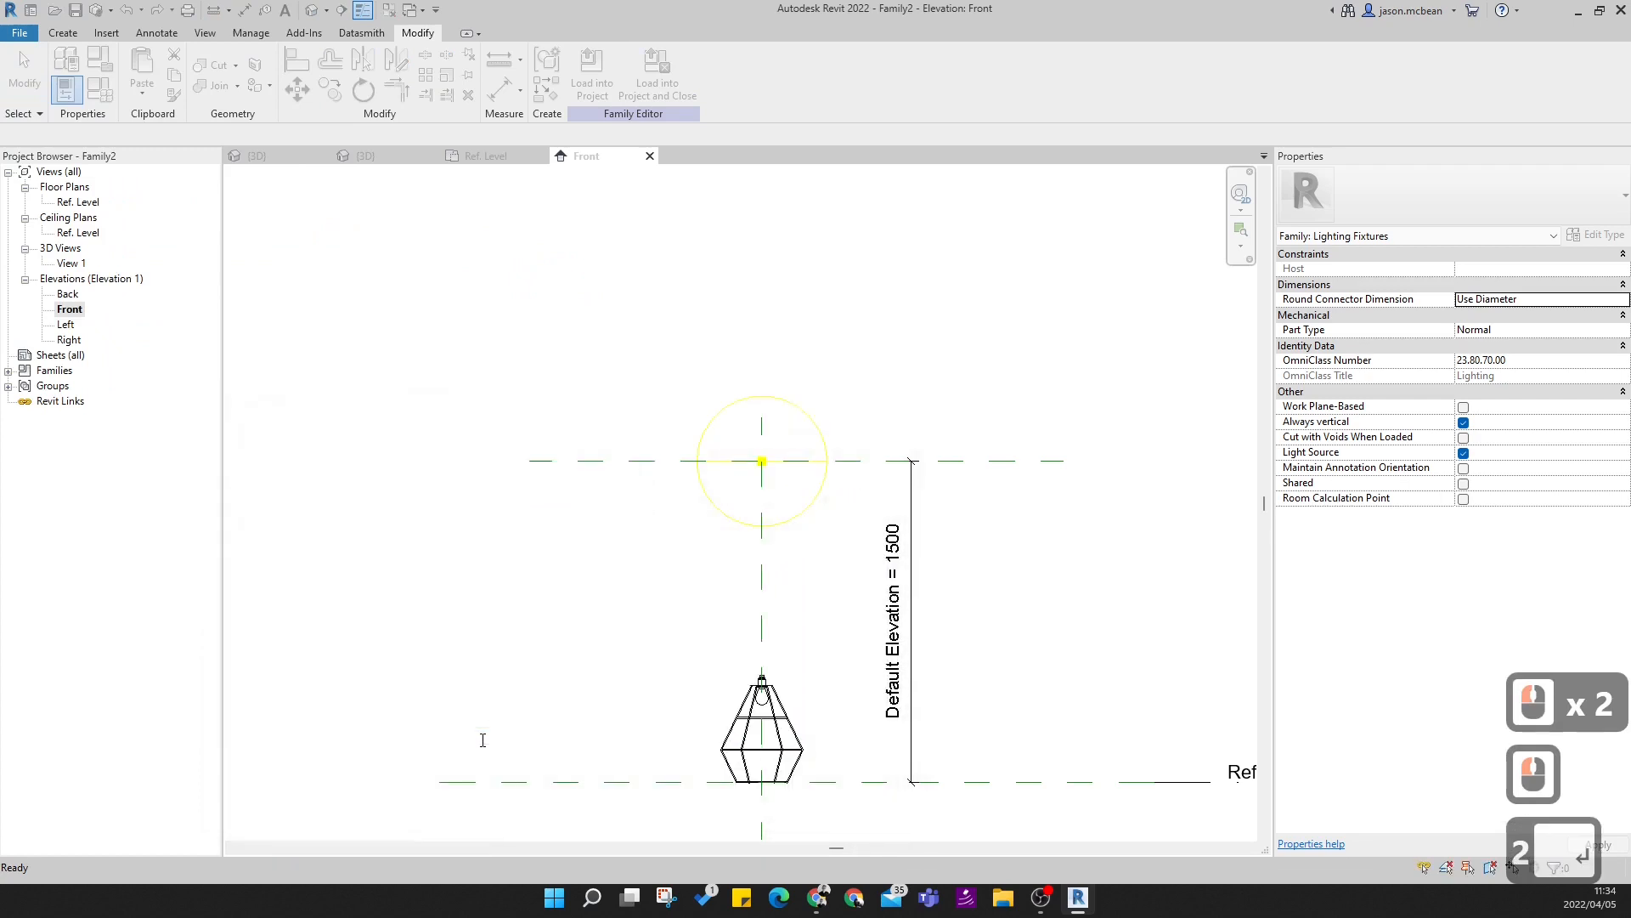
# - Move the Light Gen lamp up along the light source axis to about 1220 mm above the Ref. Level
pyautogui.click(769, 712)
pyautogui.click(813, 595)
pyautogui.scroll(5, 748, 767)
pyautogui.click(731, 636)
pyautogui.scroll(-4, 730, 636)
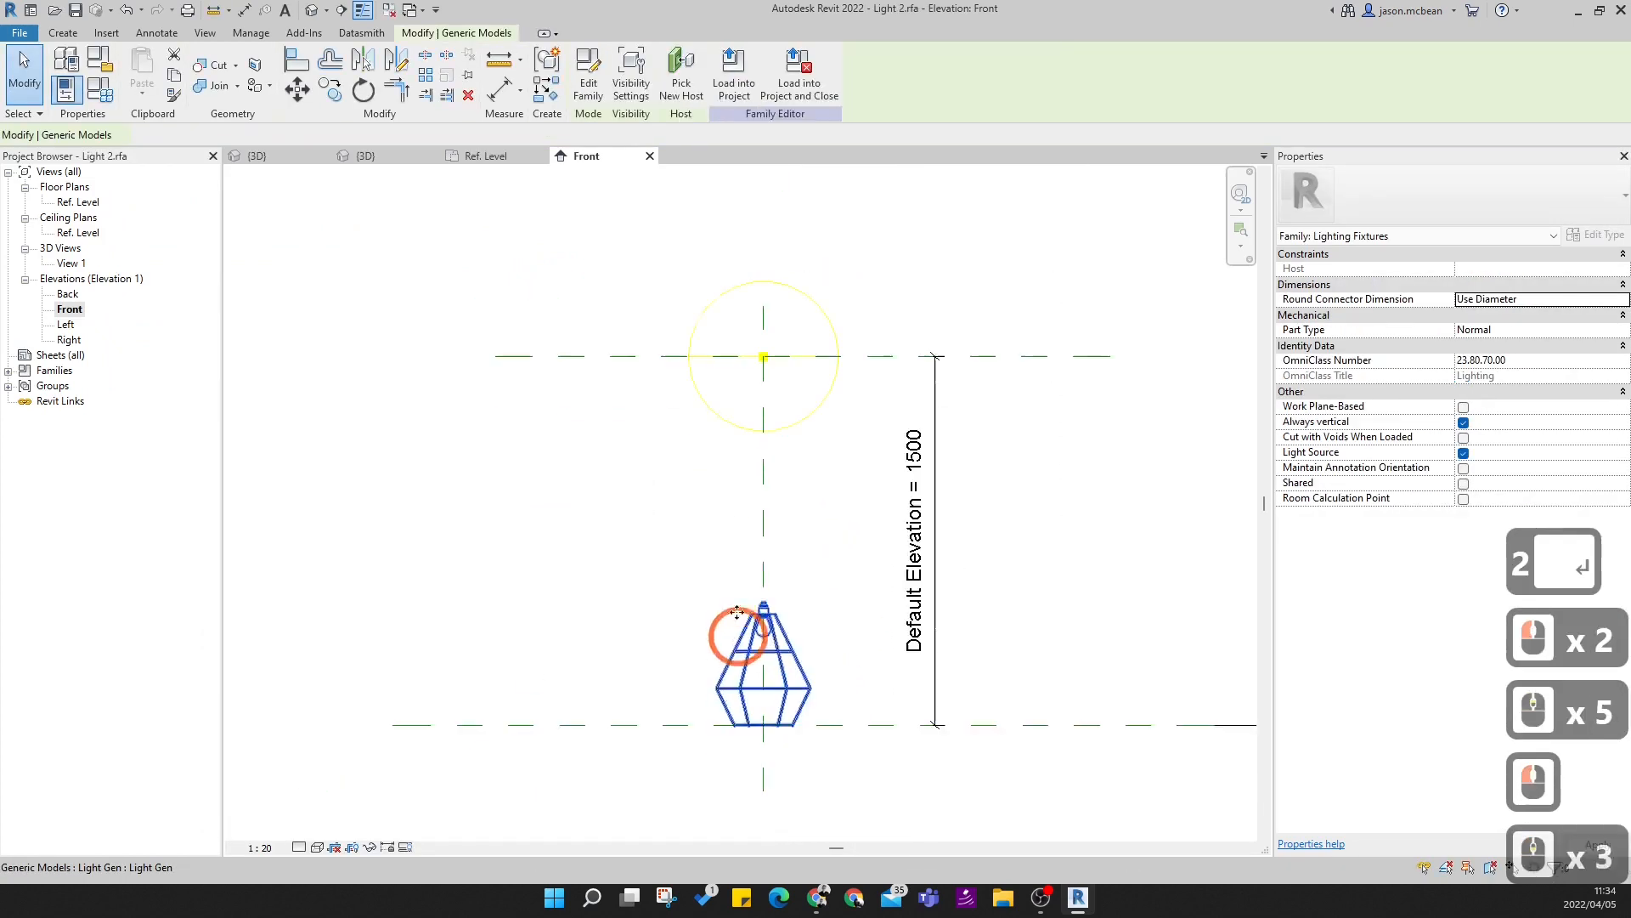
pyautogui.click(304, 92)
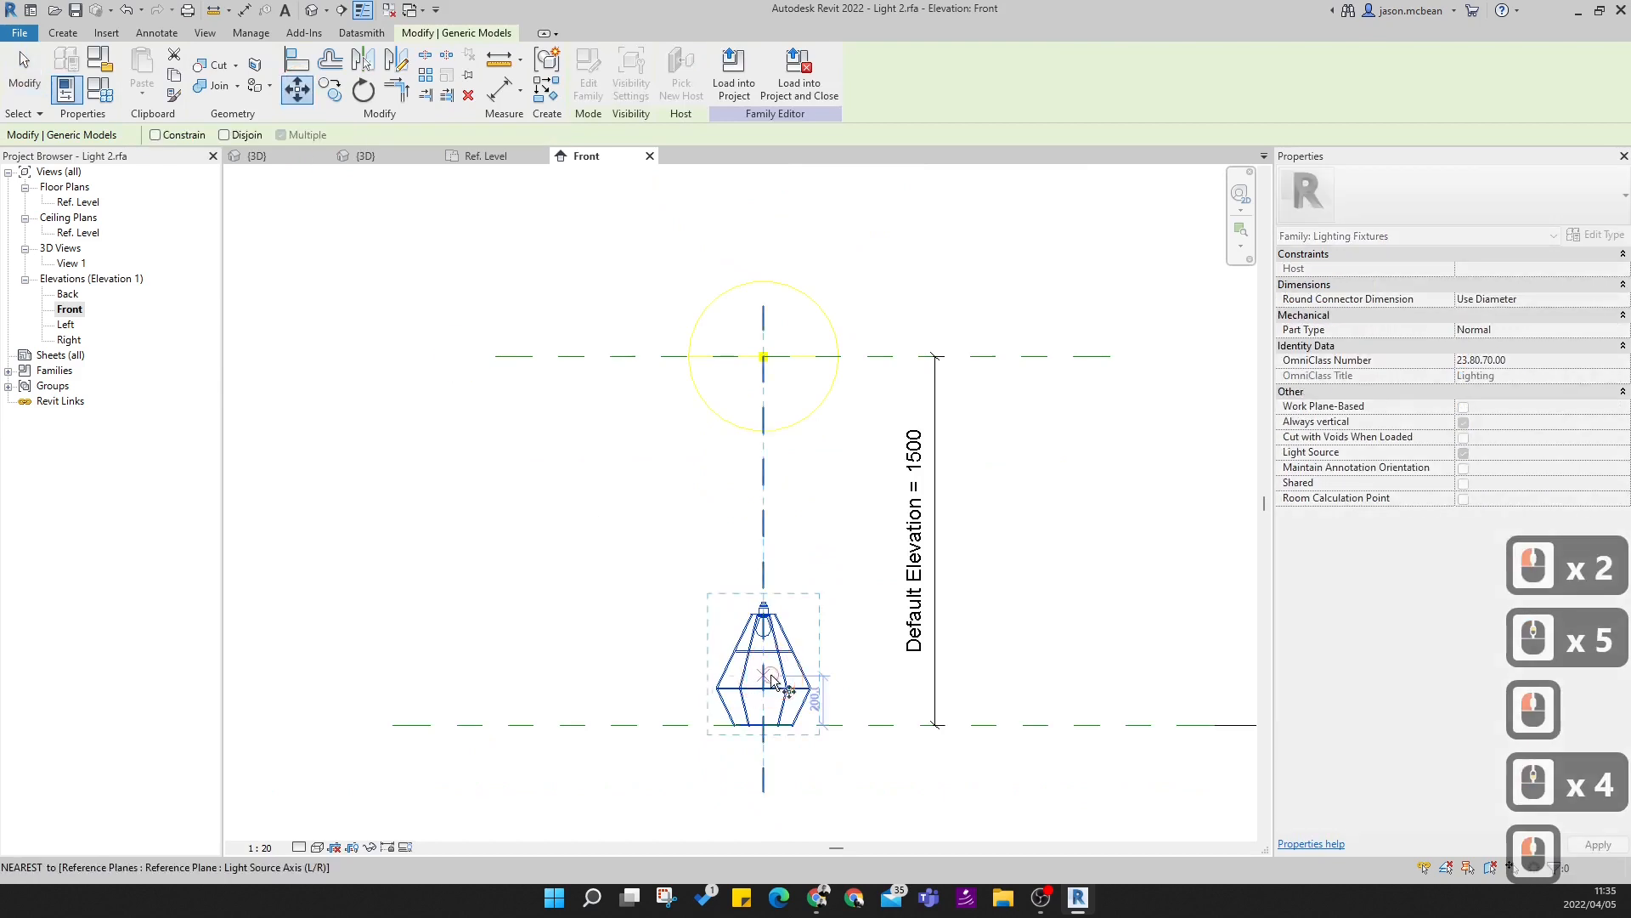
pyautogui.click(764, 675)
pyautogui.click(769, 380)
pyautogui.scroll(4, 884, 463)
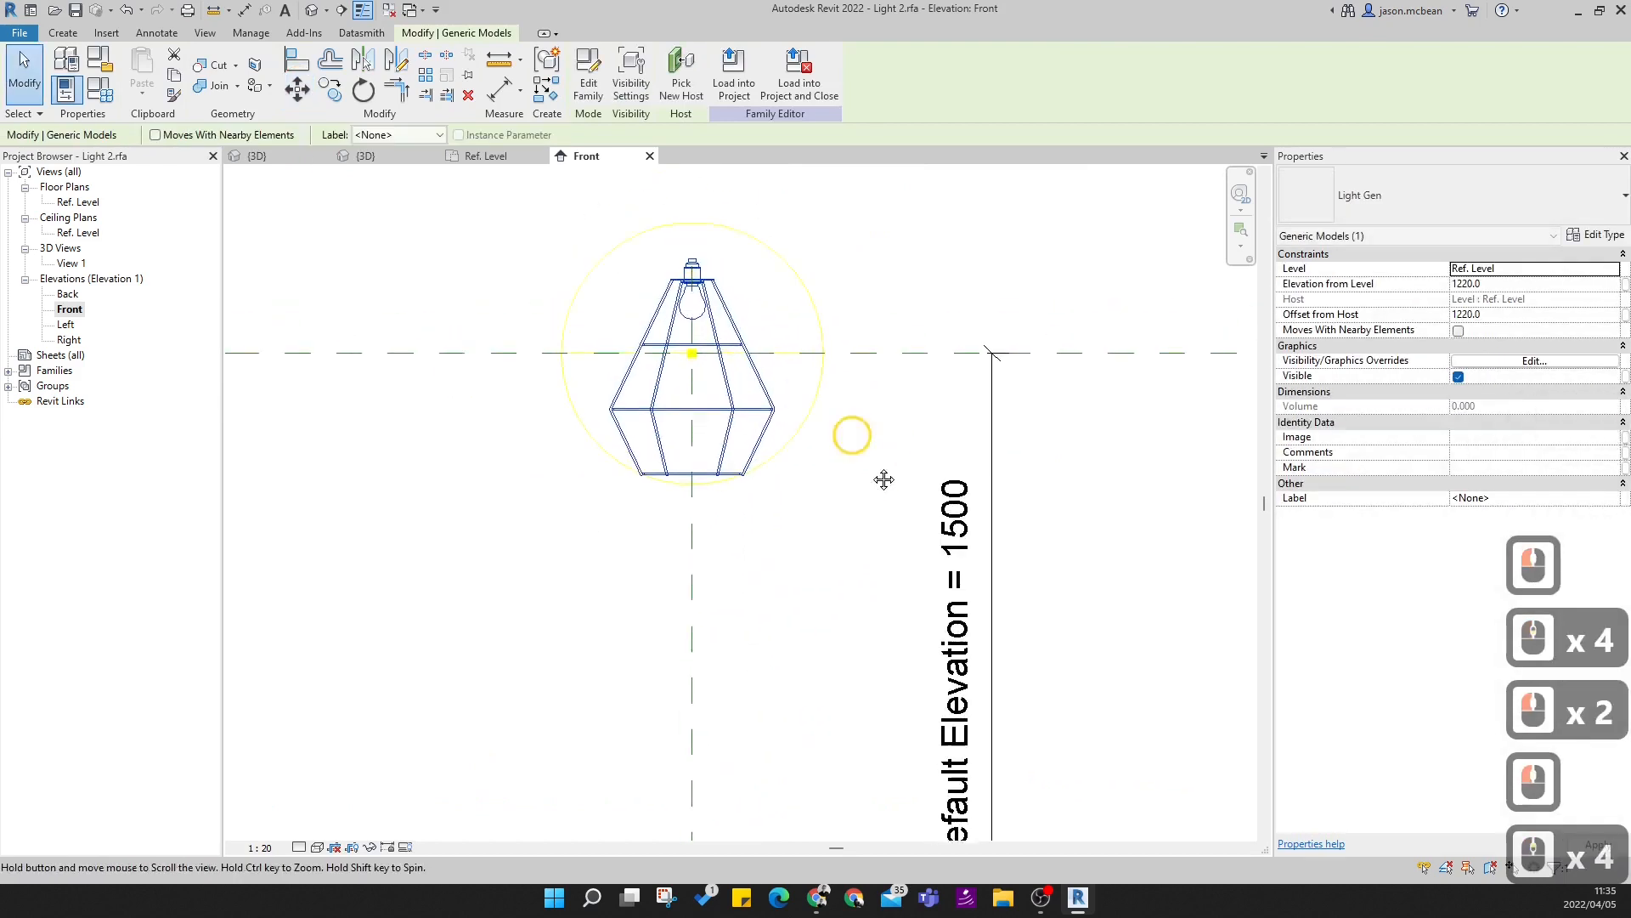
pyautogui.scroll(1, 892, 442)
pyautogui.press('Escape')
pyautogui.press('Escape')
# - Try to place an aligned dimension from the light source elevation plane to the lamp's bottom ring
pyautogui.press('d')
pyautogui.press('i')
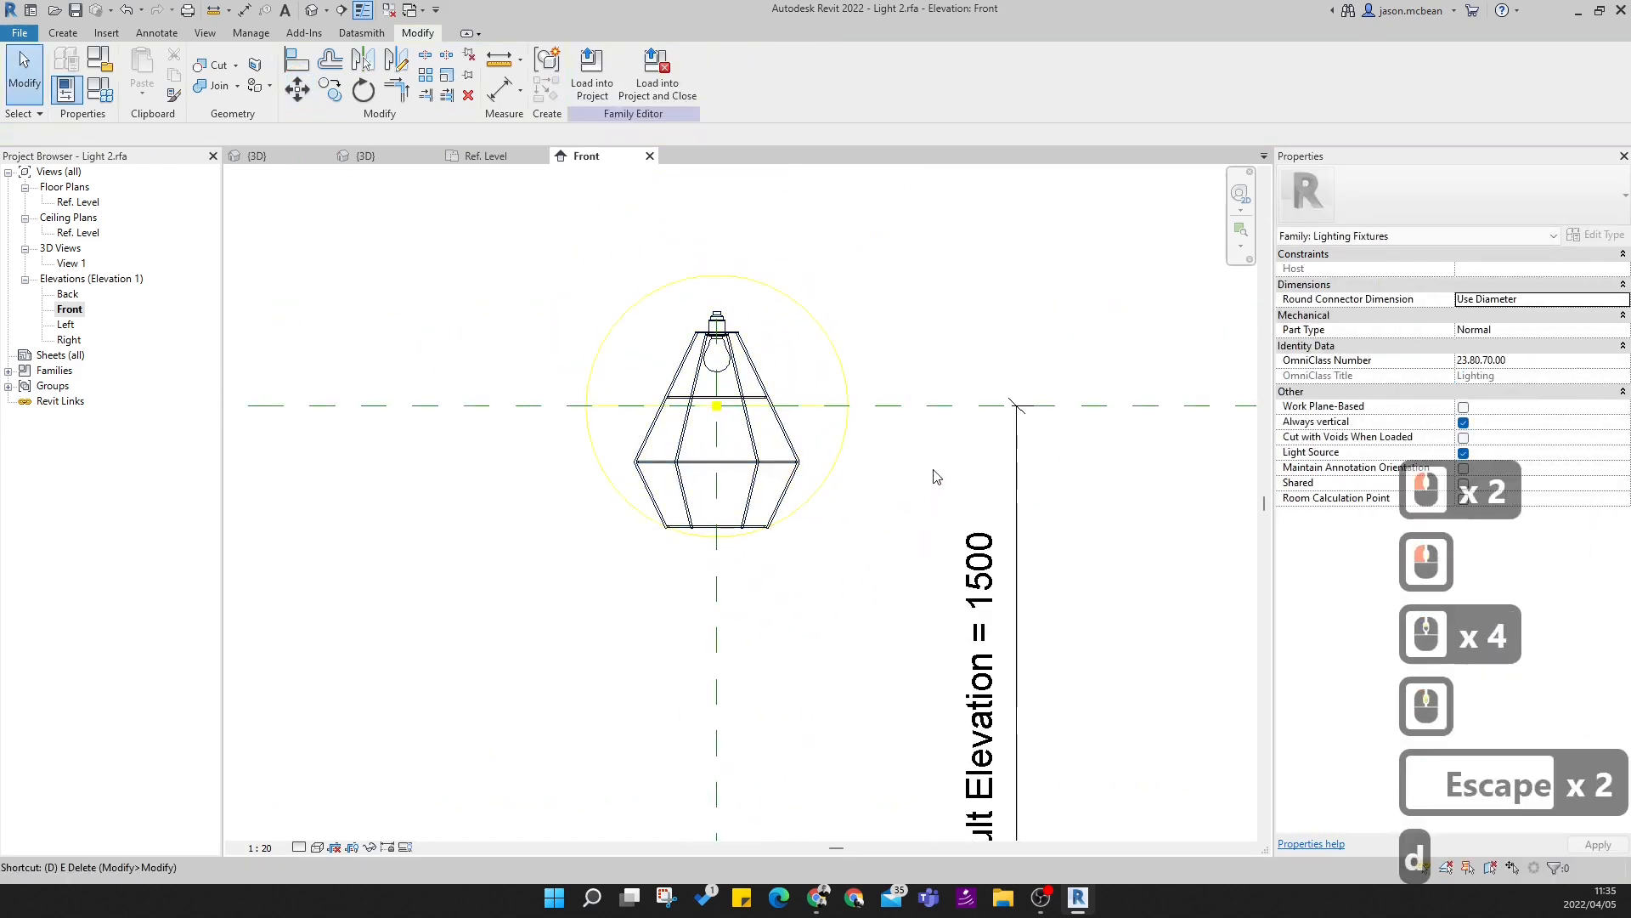
pyautogui.click(946, 411)
pyautogui.click(731, 547)
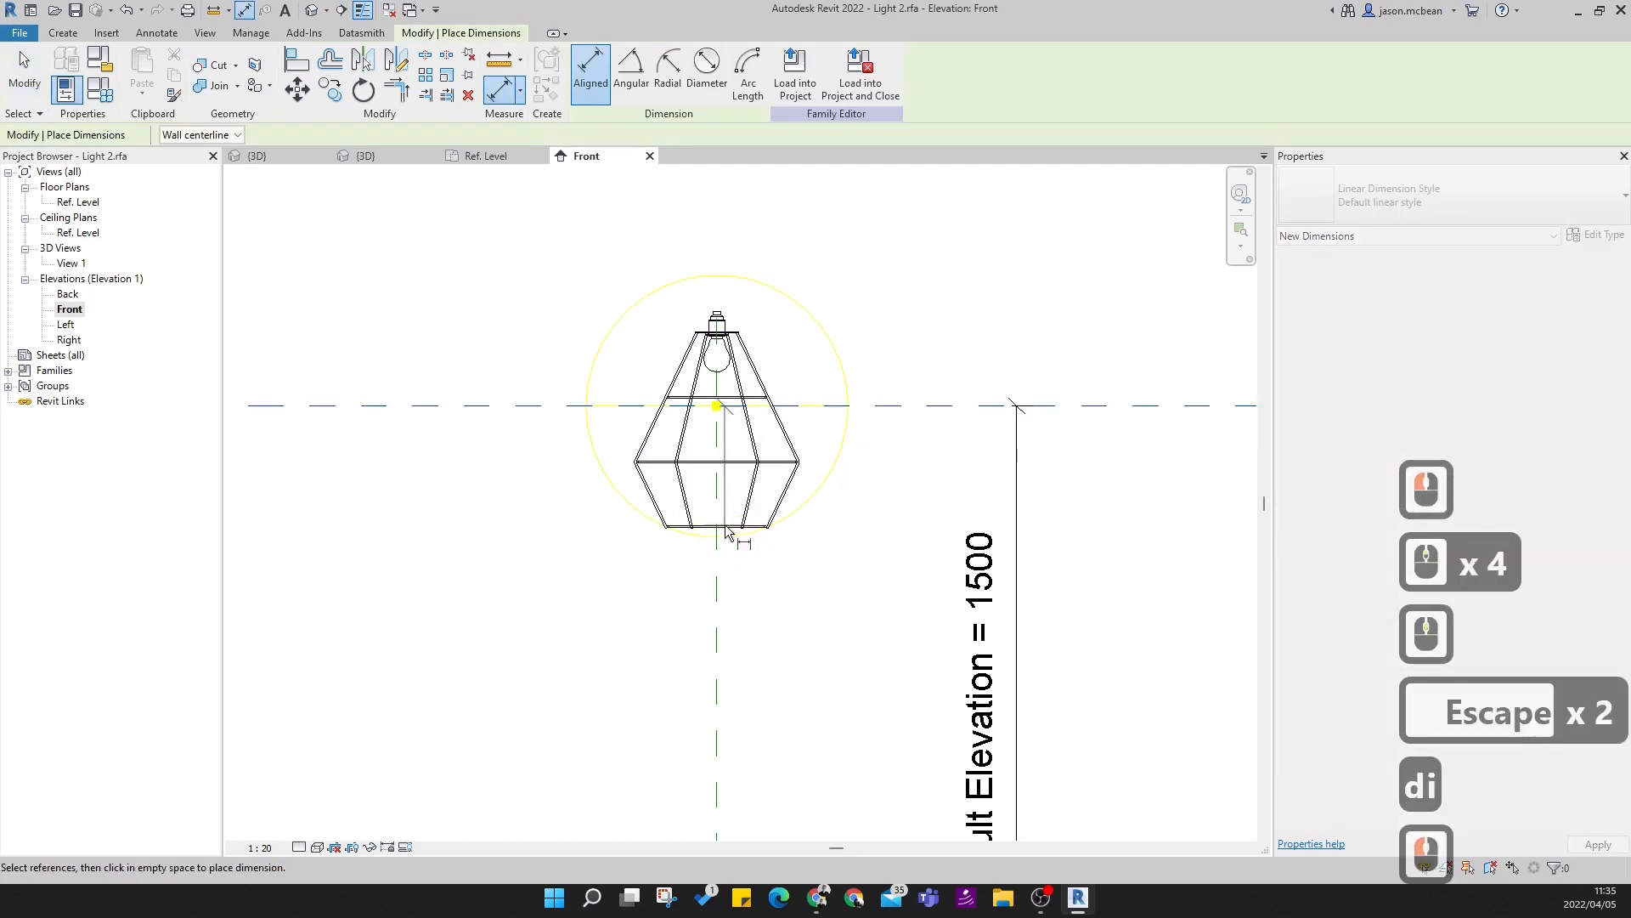
pyautogui.scroll(7, 726, 533)
pyautogui.scroll(-5, 799, 534)
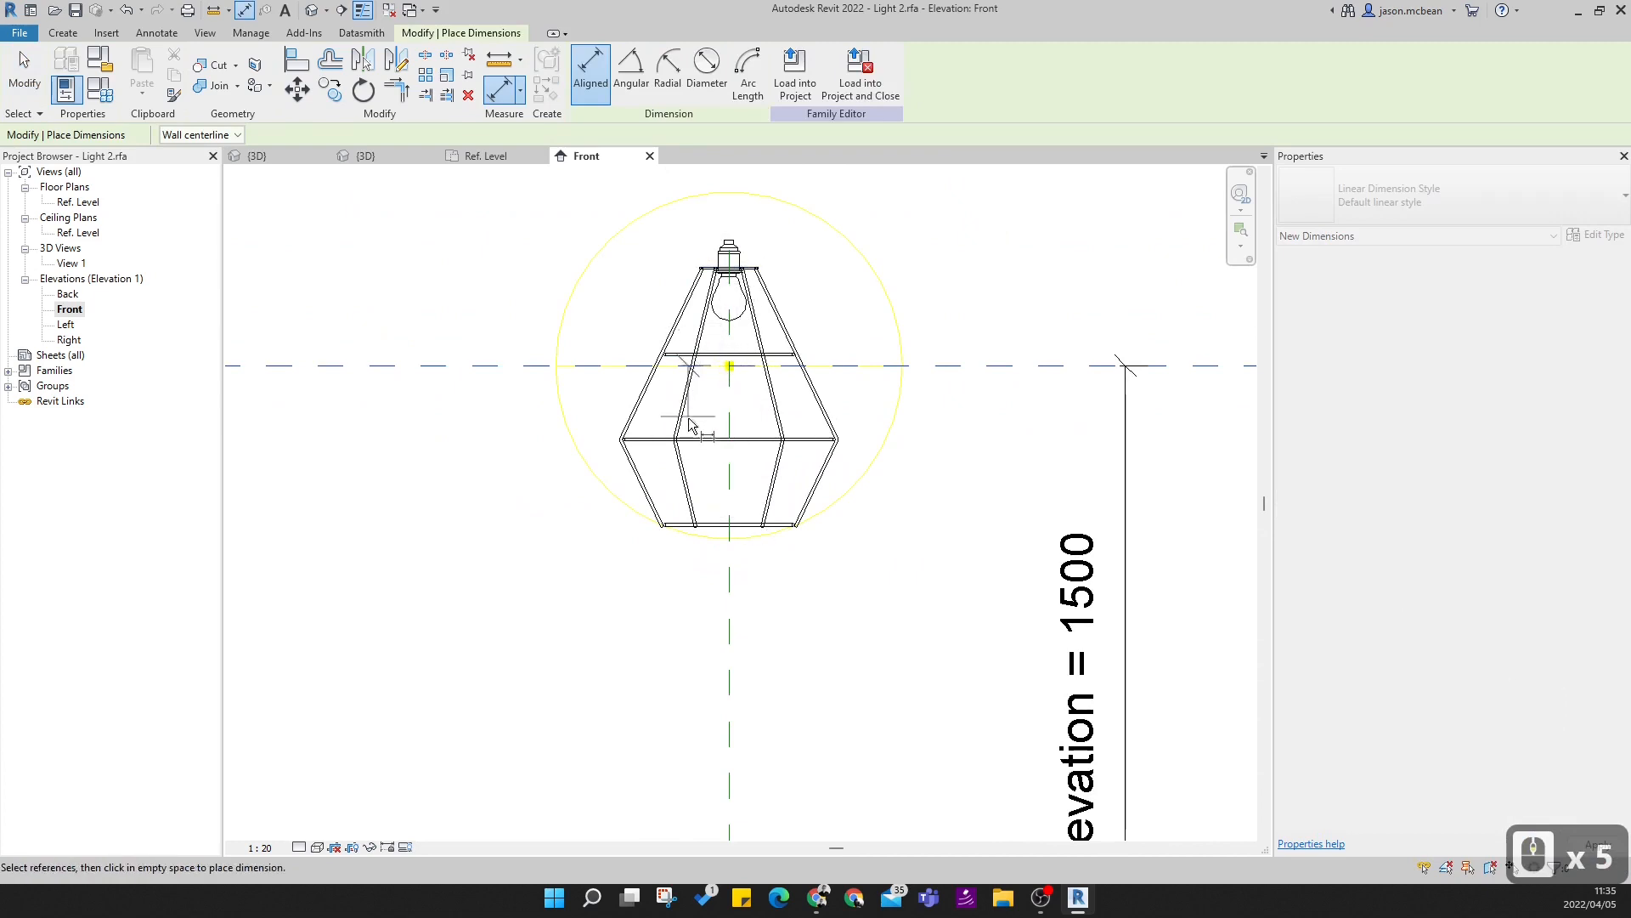
pyautogui.scroll(6, 699, 541)
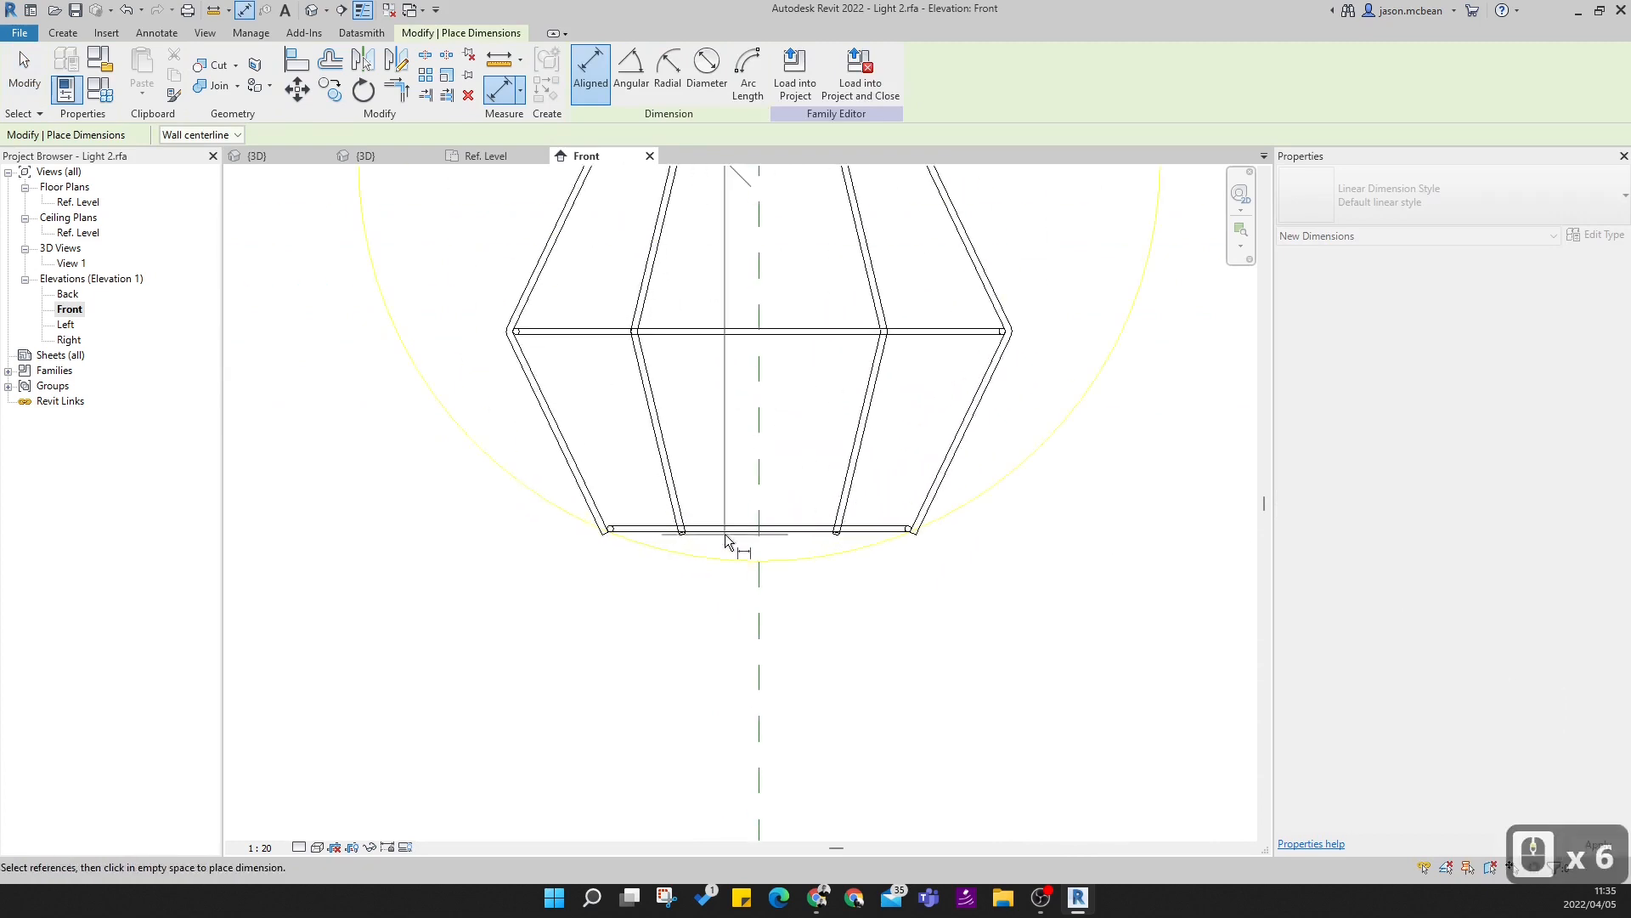
pyautogui.press('Tab')
pyautogui.press('Tab')
pyautogui.press('Tab')
pyautogui.press('Tab')
pyautogui.scroll(-7, 773, 534)
pyautogui.press('Escape')
pyautogui.press('Escape')
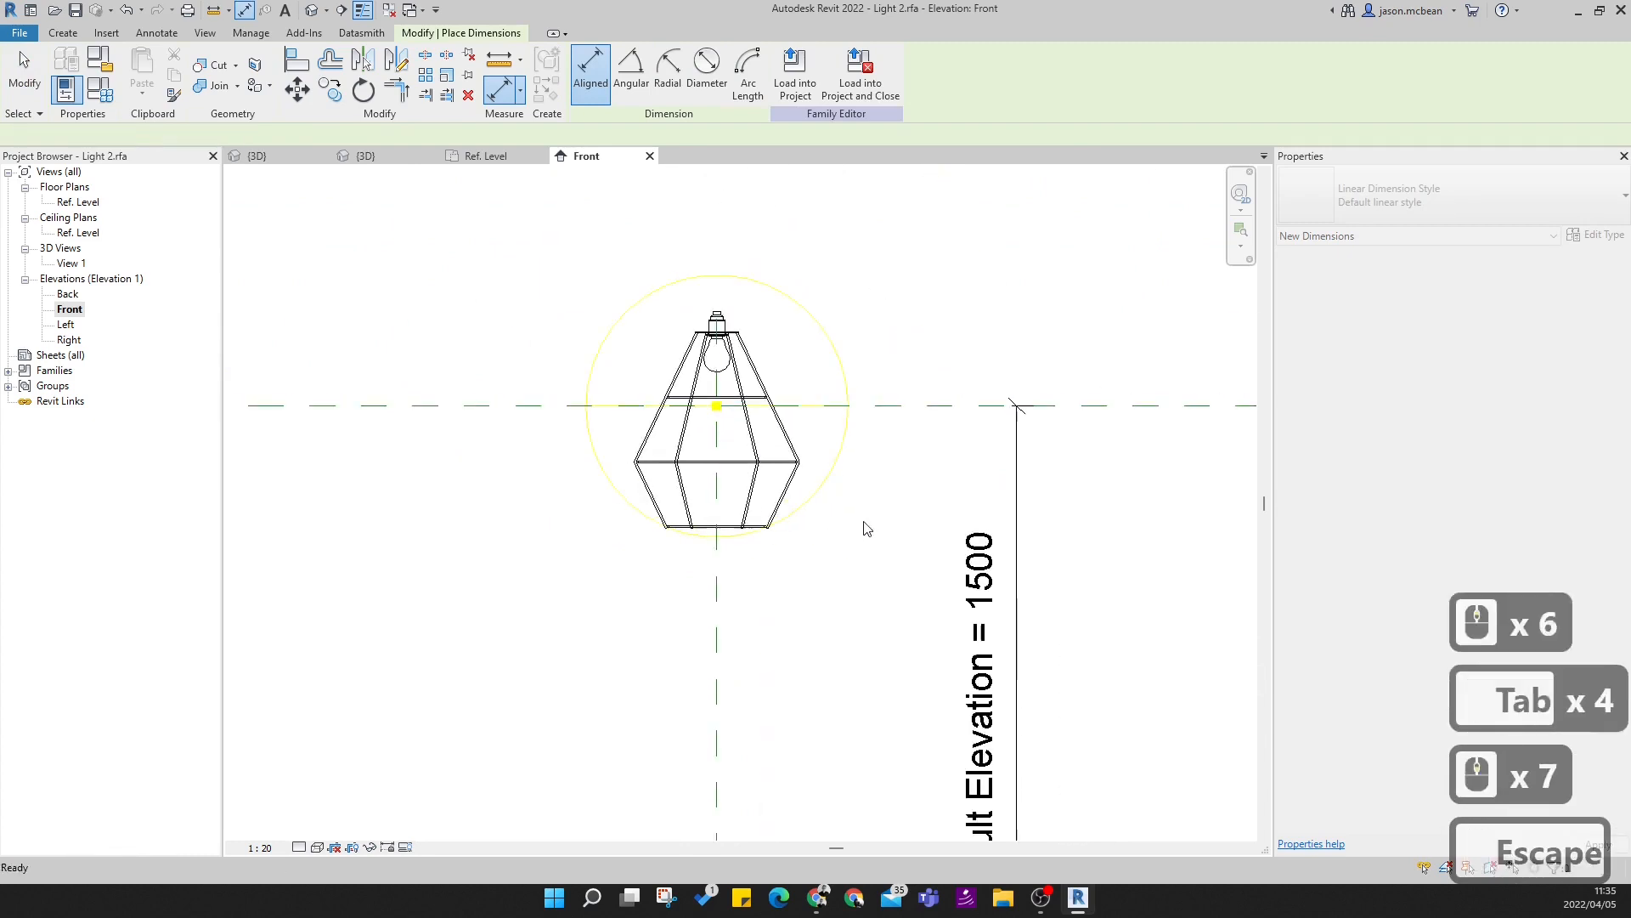
pyautogui.click(753, 543)
pyautogui.scroll(2, 753, 548)
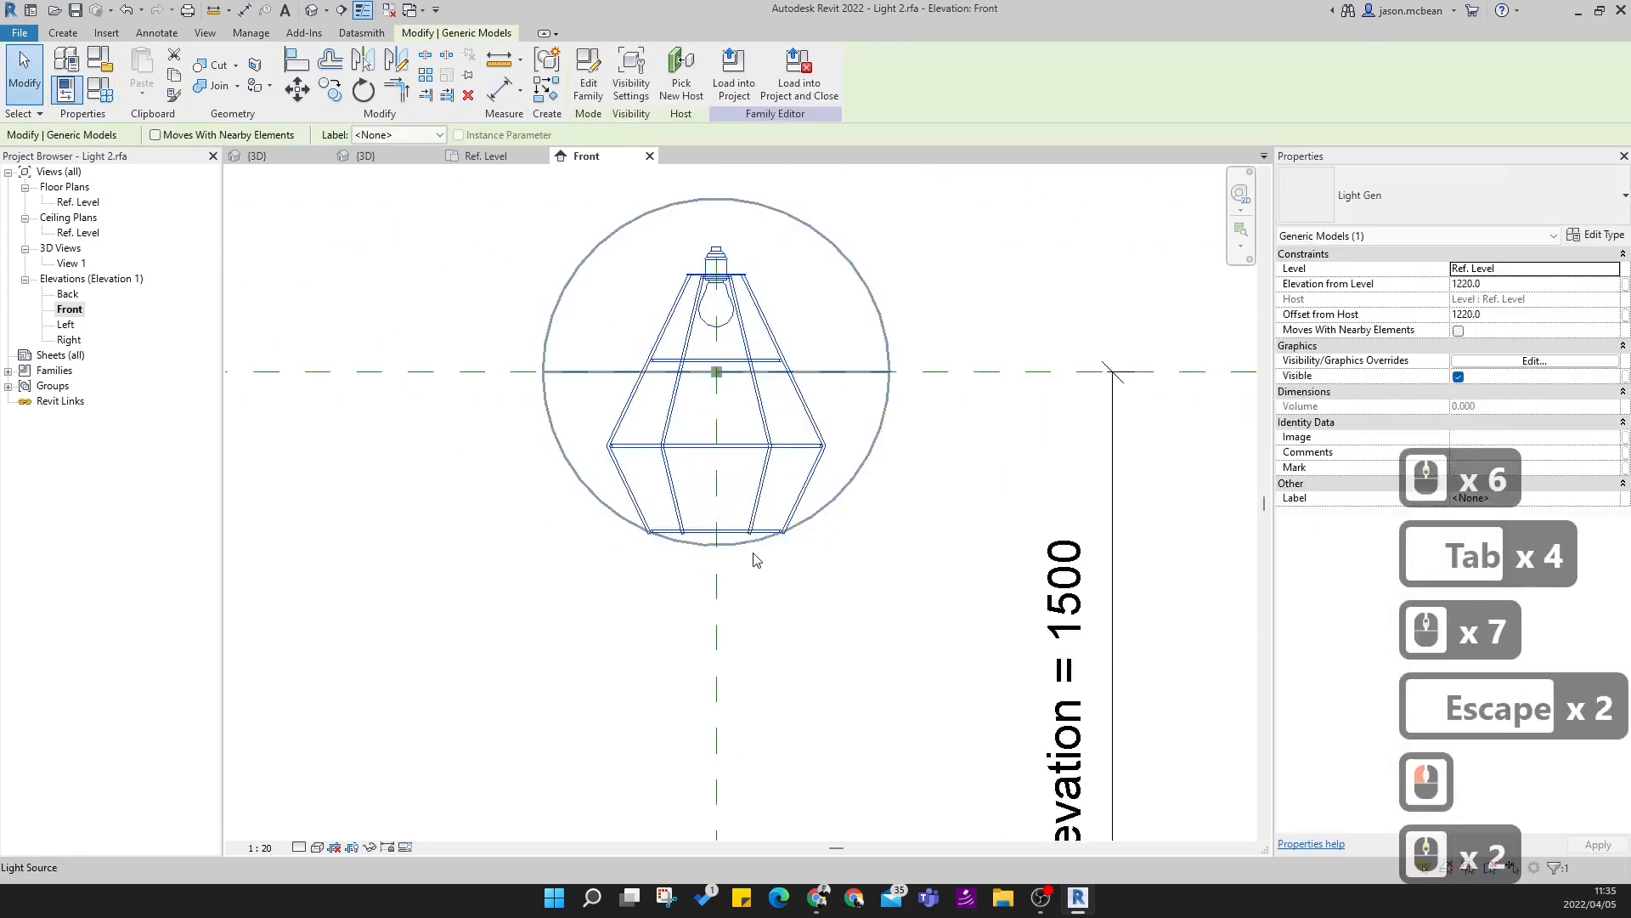
pyautogui.press('m')
pyautogui.press('Escape')
pyautogui.press('Escape')
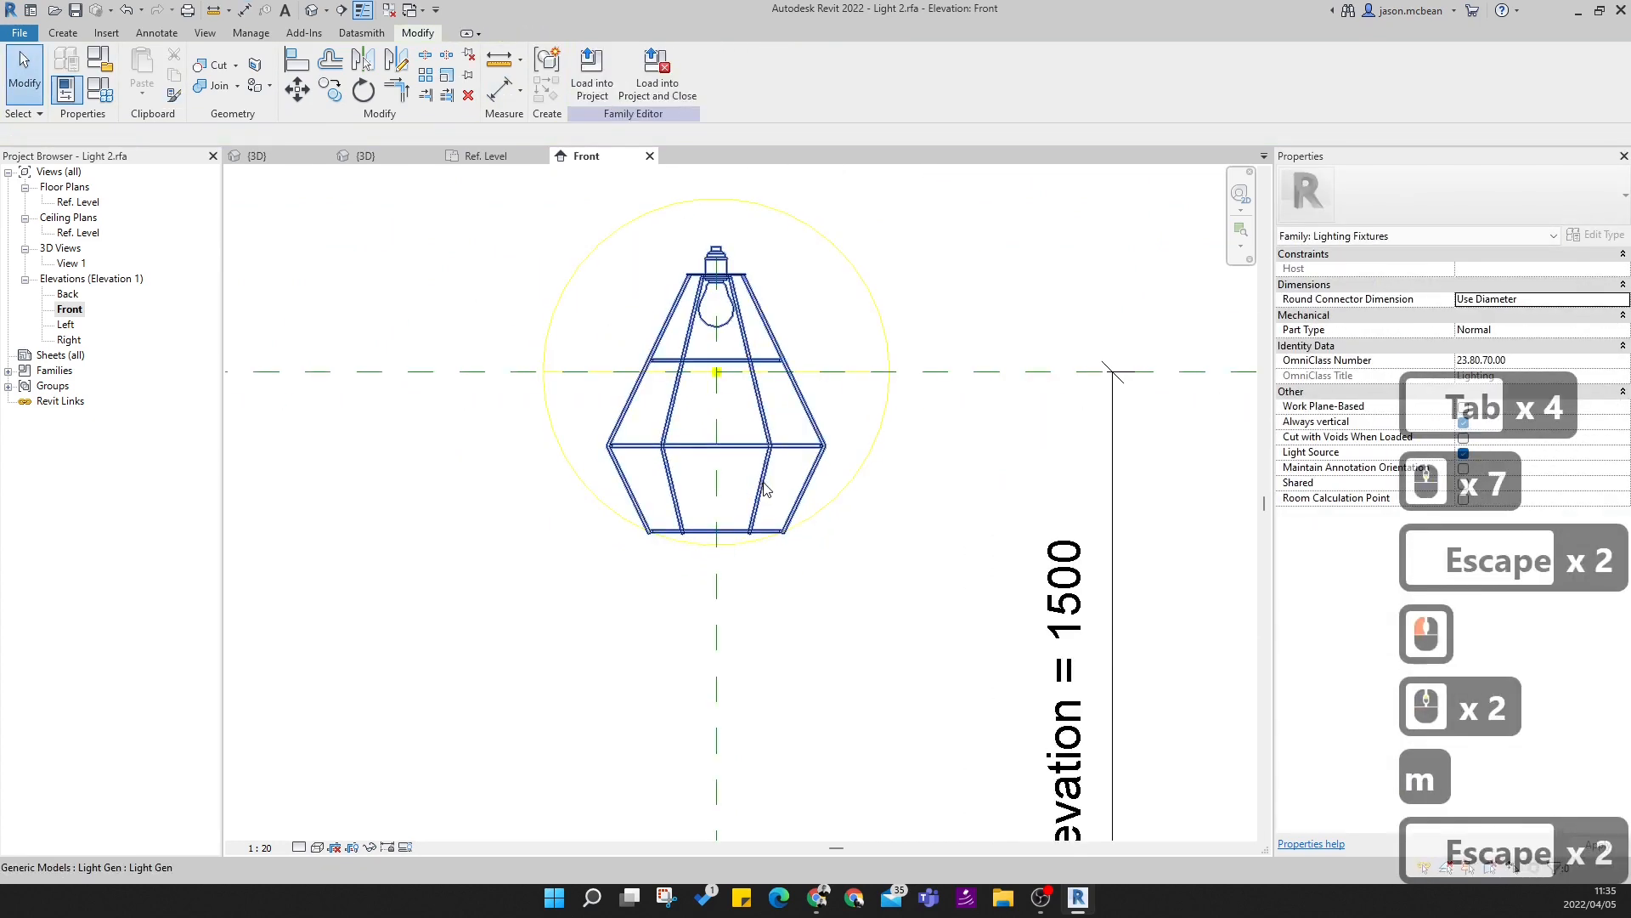
pyautogui.click(762, 486)
pyautogui.press('Escape')
# - Switch to the Light Gen family and open its Front elevation
pyautogui.click(370, 157)
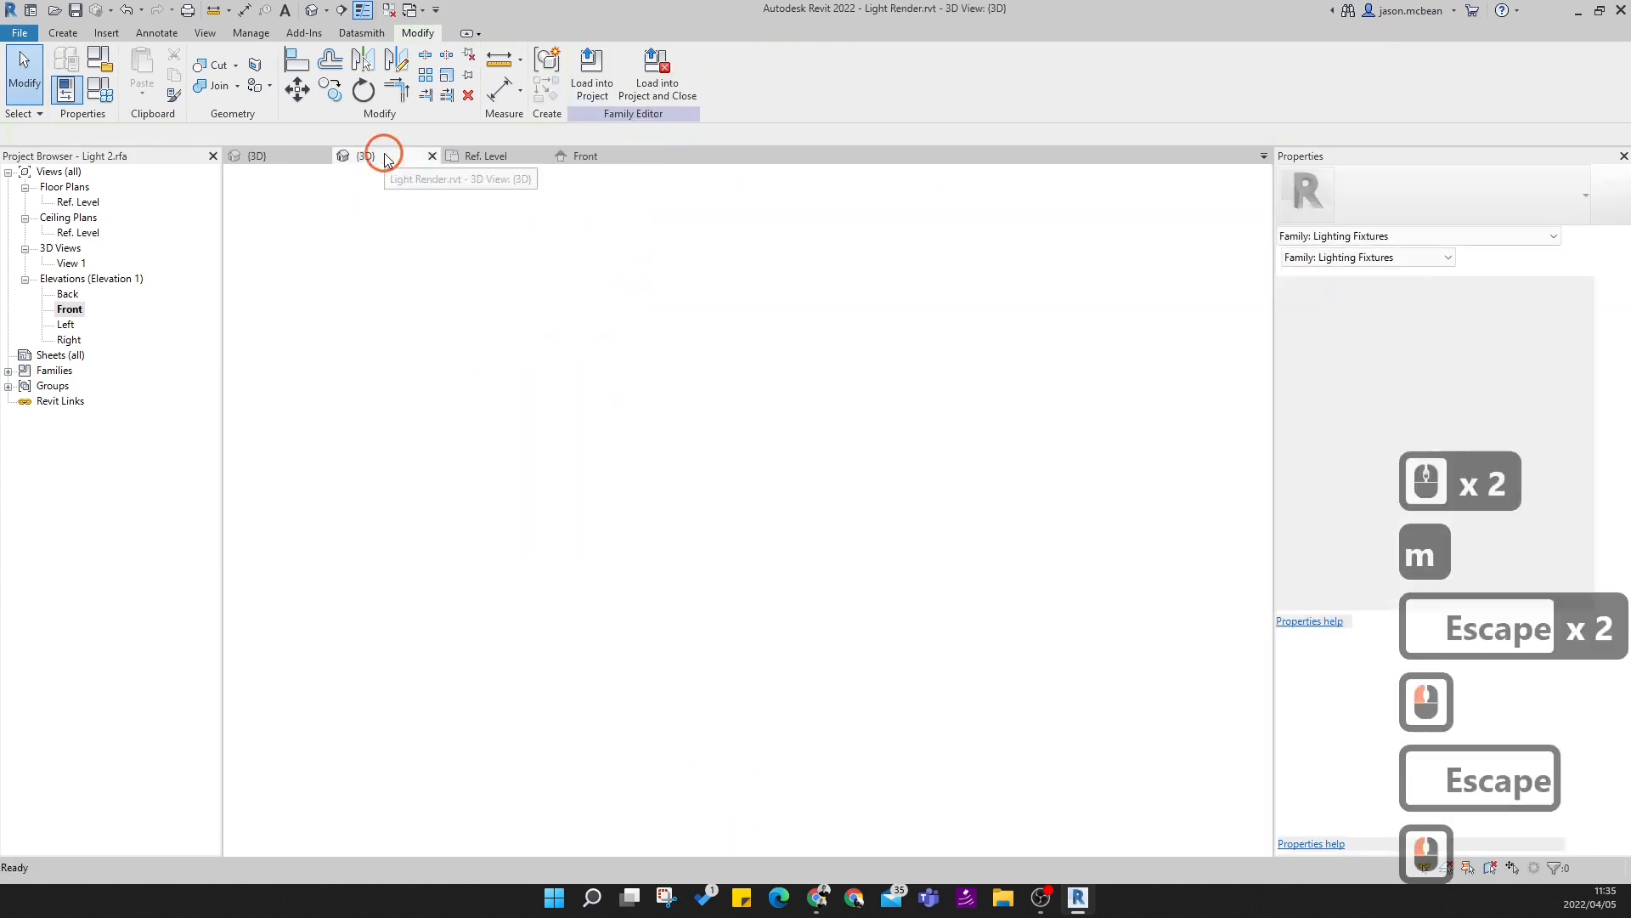
pyautogui.click(312, 159)
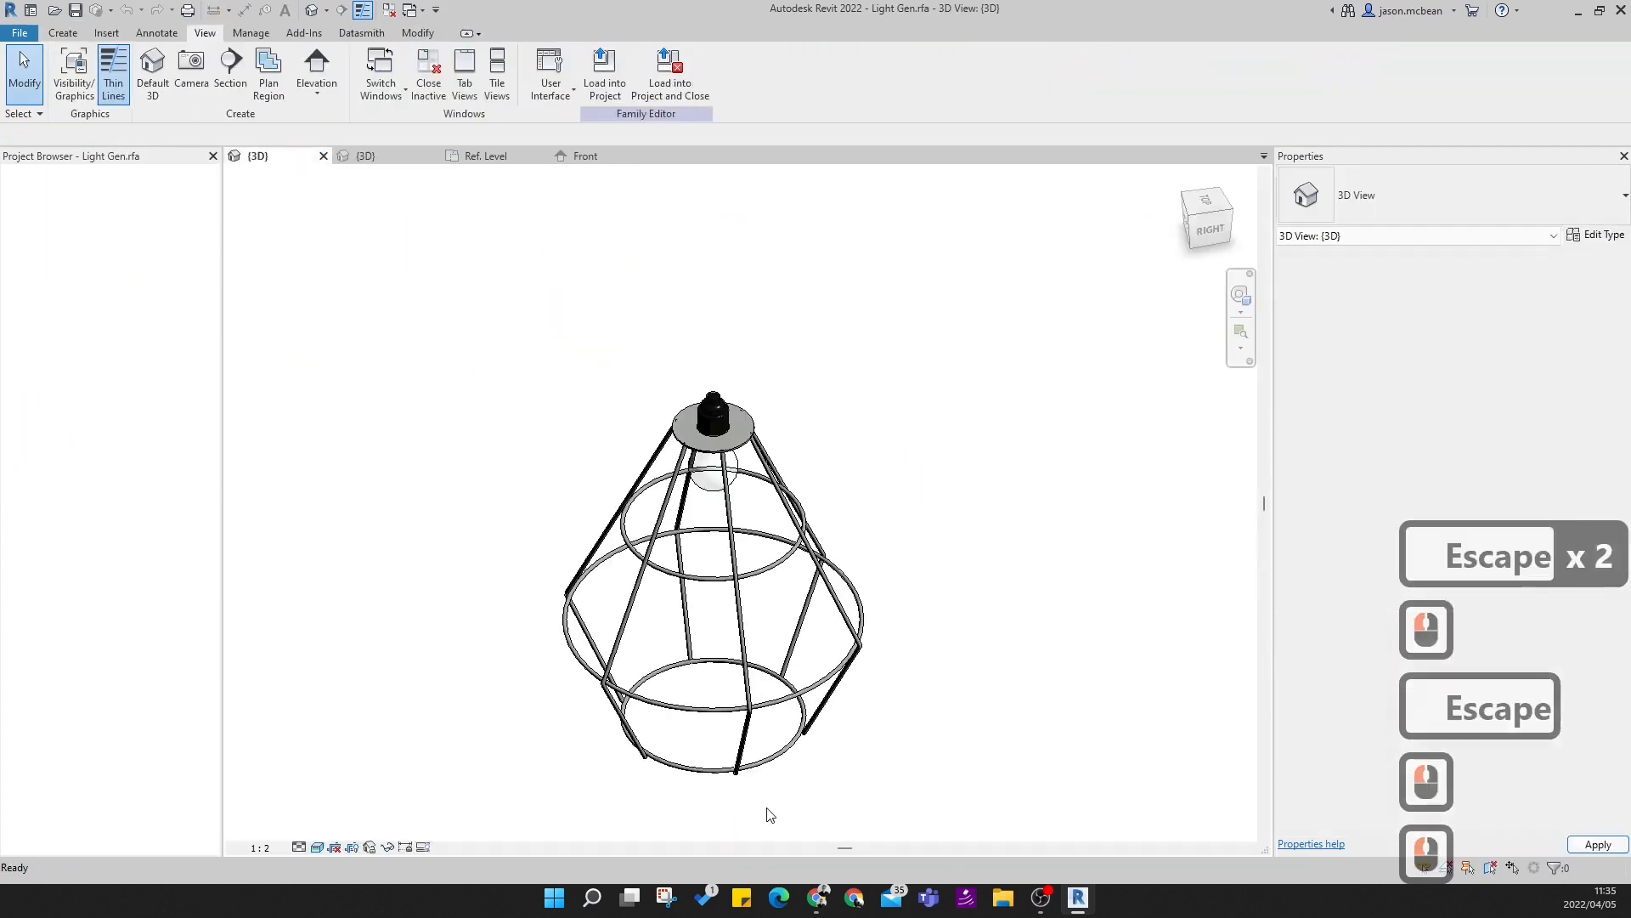
pyautogui.doubleClick(68, 324)
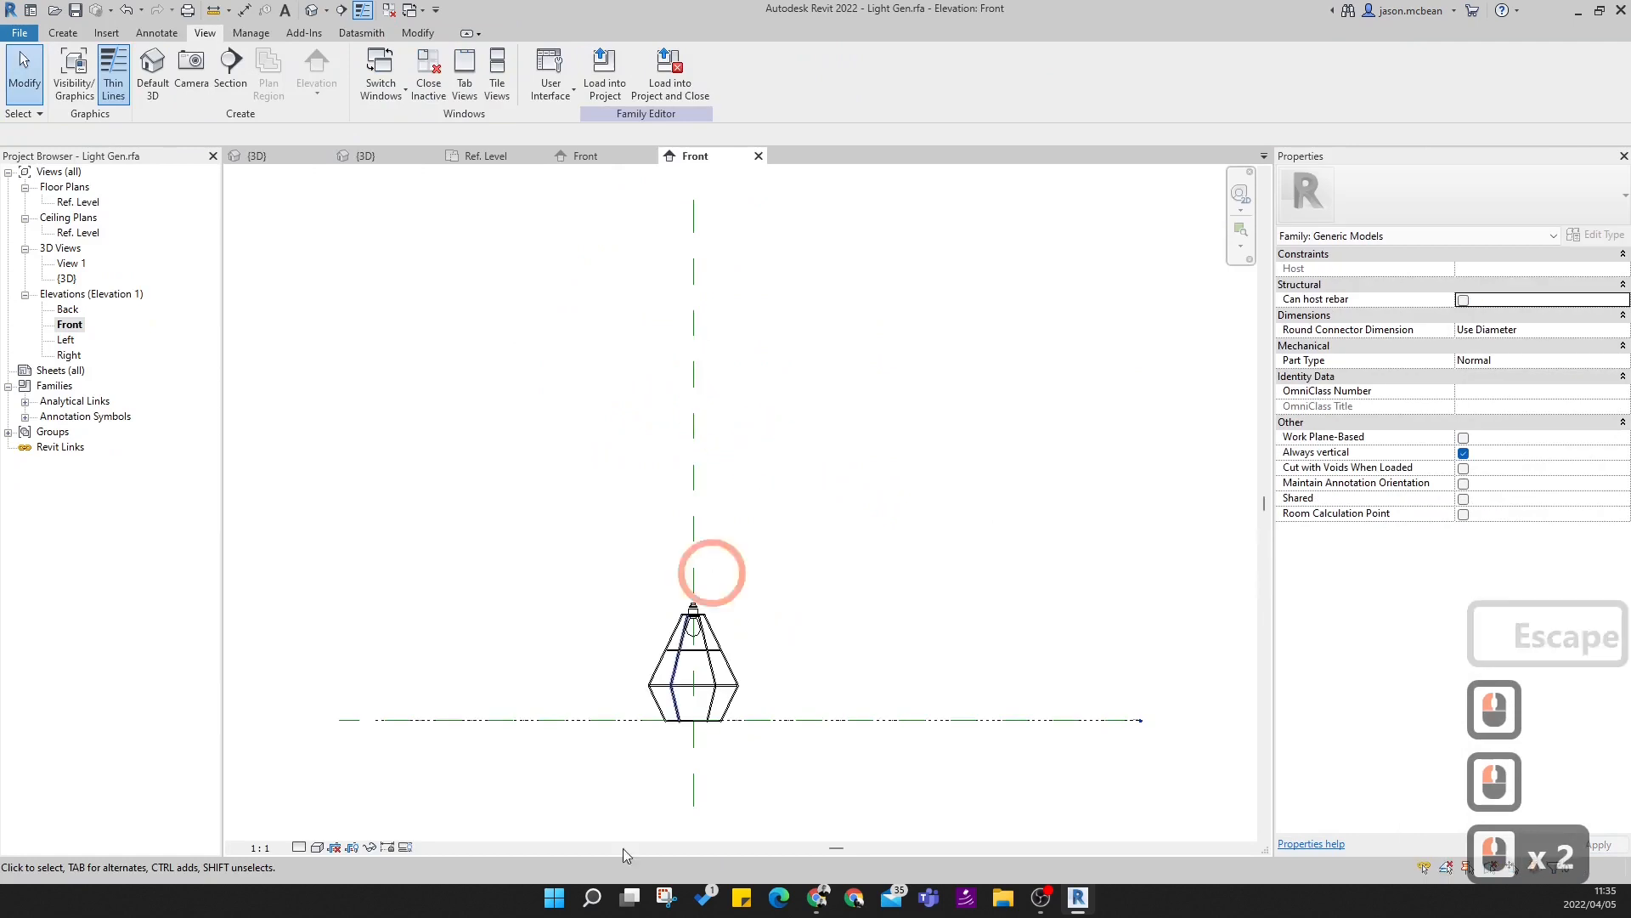
# - Set the horizontal reference plane at the lamp's base to Weak Reference in the Light Gen family
pyautogui.scroll(5, 573, 748)
pyautogui.press('Tab')
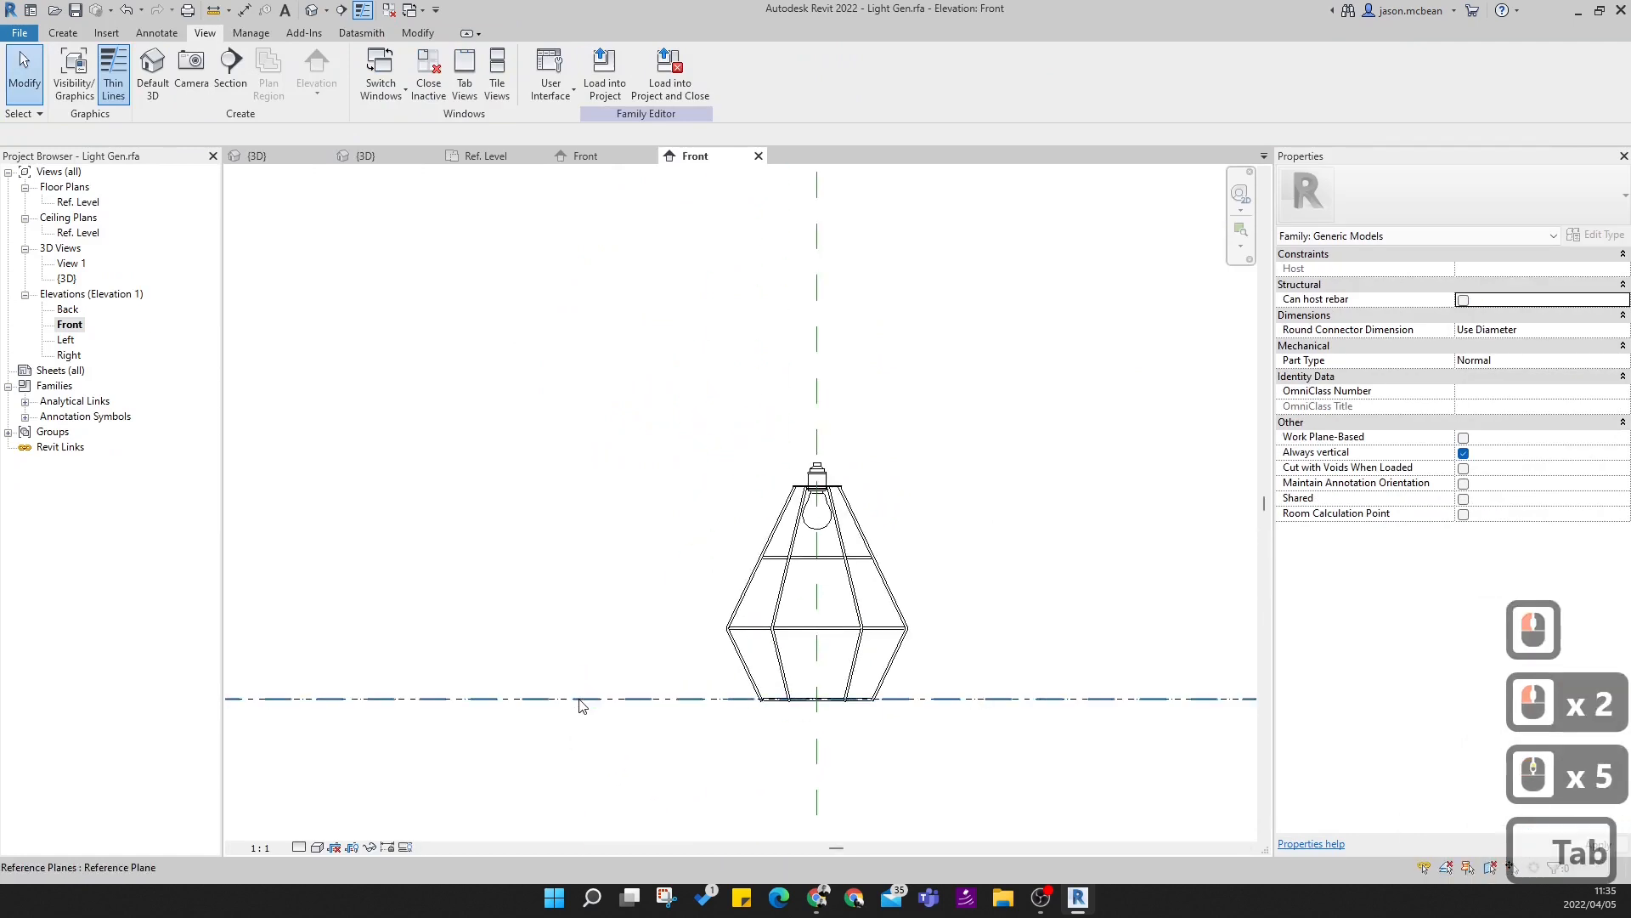
pyautogui.click(578, 699)
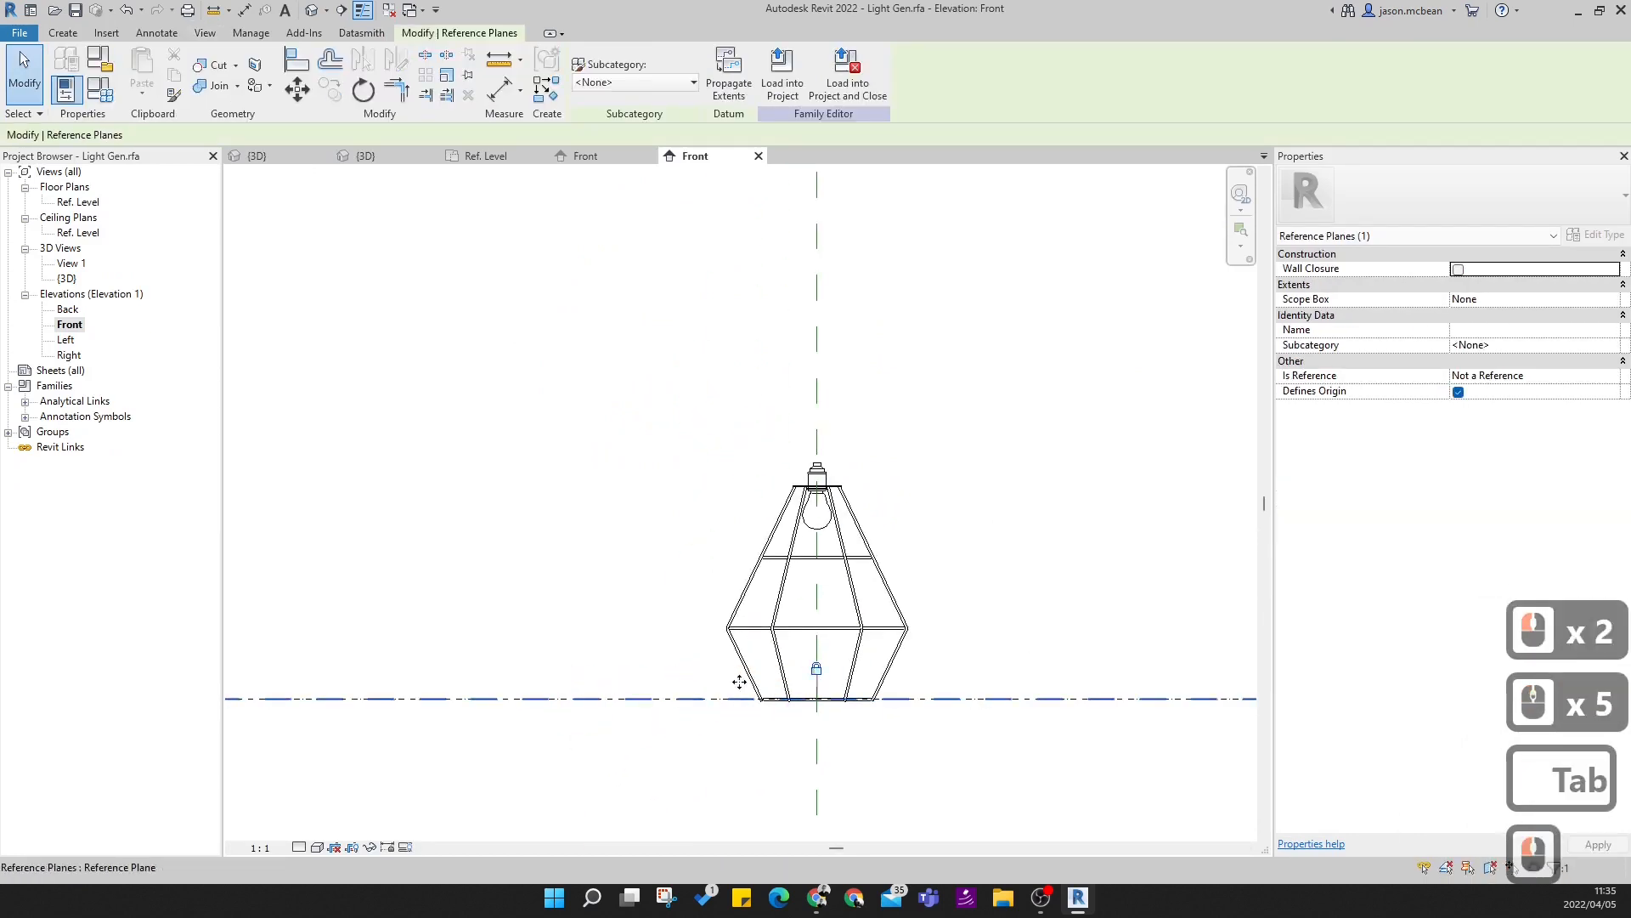
pyautogui.scroll(-4, 731, 680)
pyautogui.scroll(3, 798, 679)
pyautogui.scroll(-3, 863, 701)
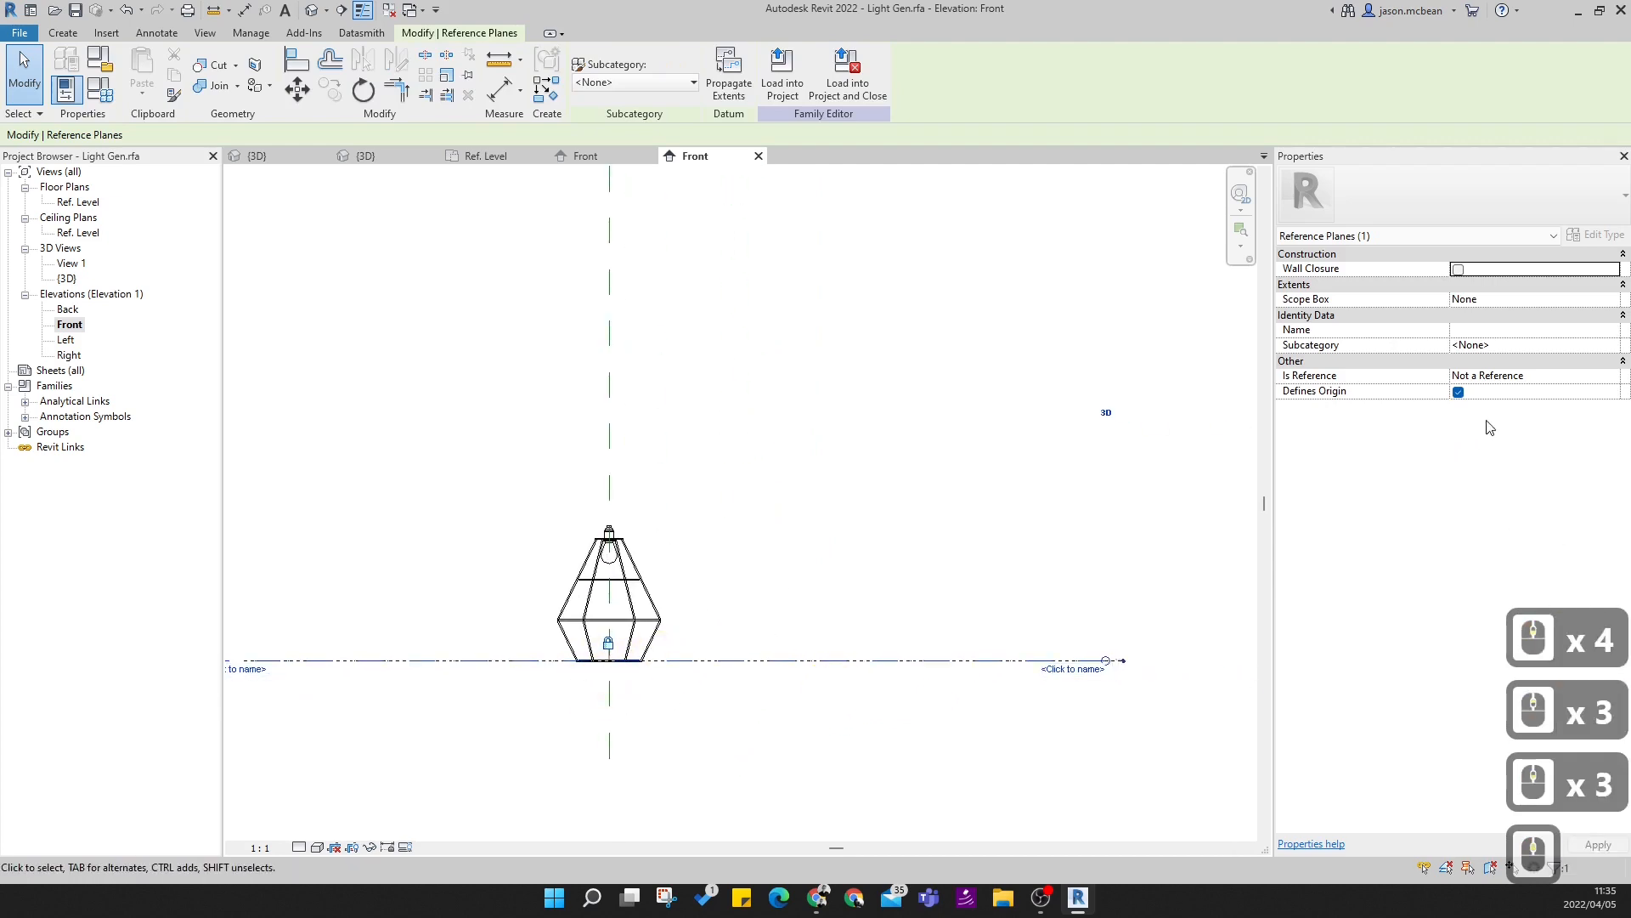
pyautogui.click(1615, 379)
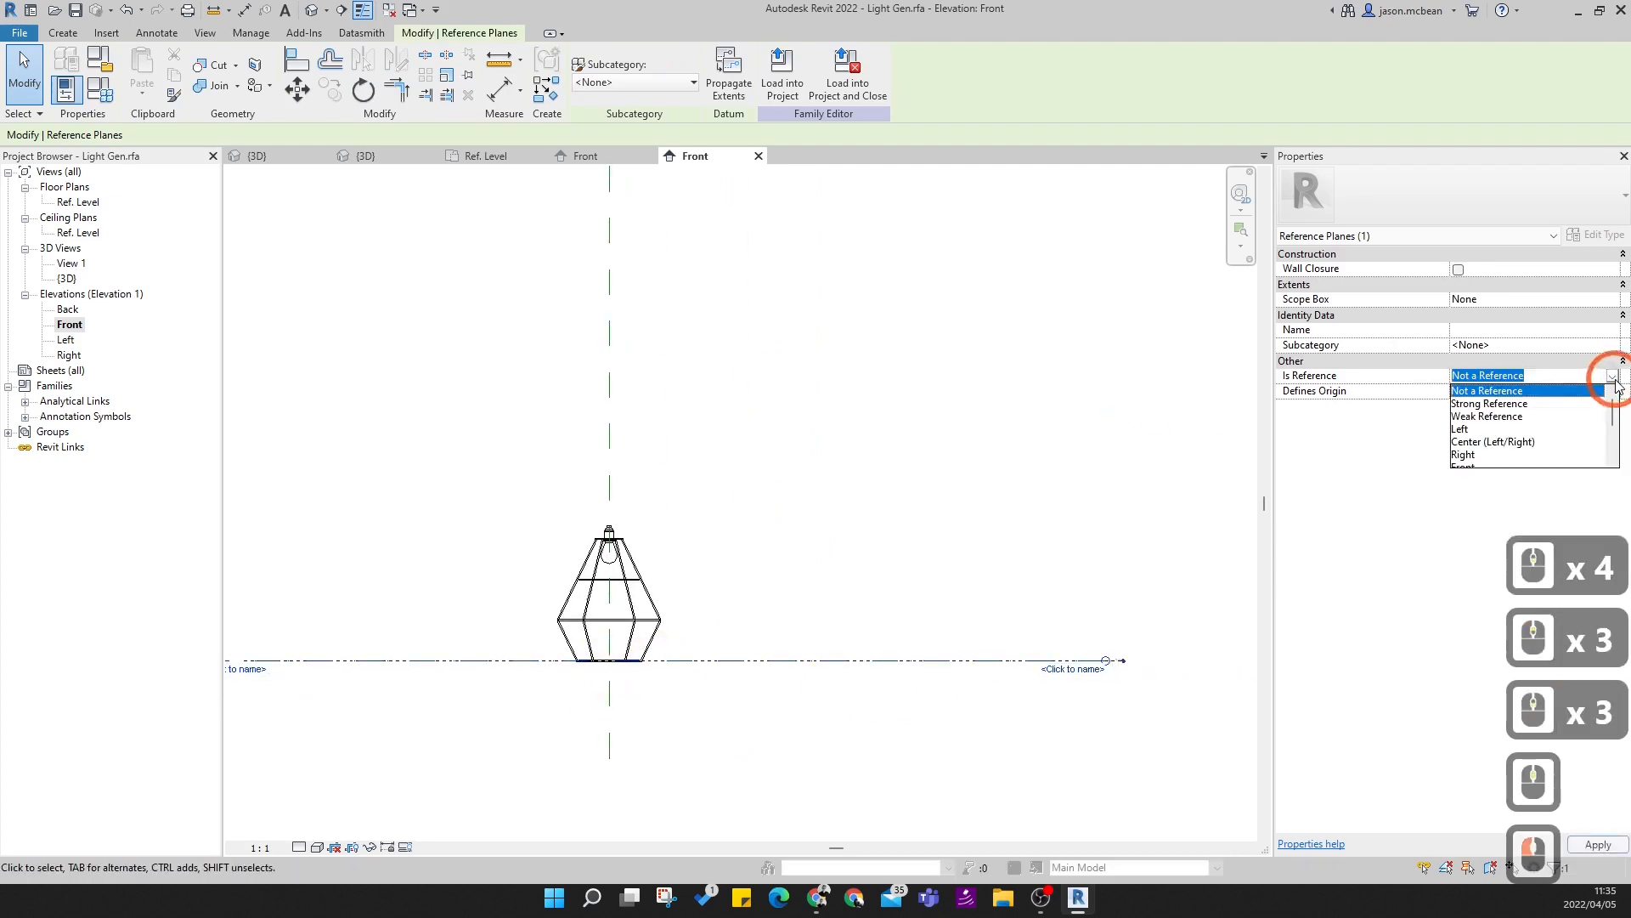
pyautogui.click(1500, 416)
pyautogui.click(938, 476)
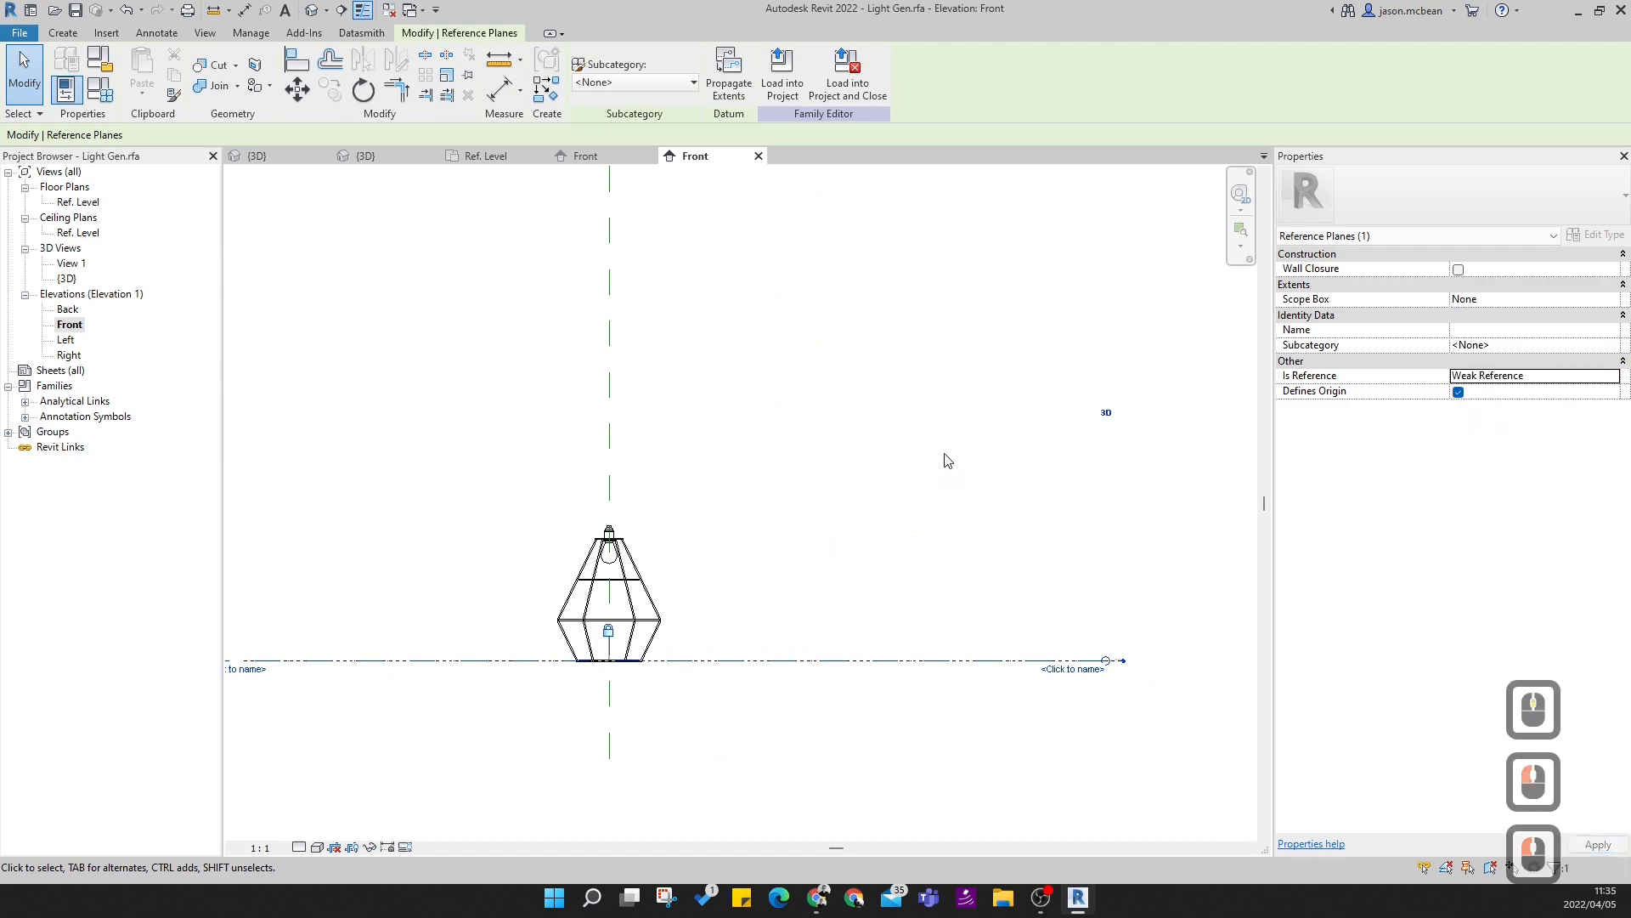
pyautogui.click(559, 708)
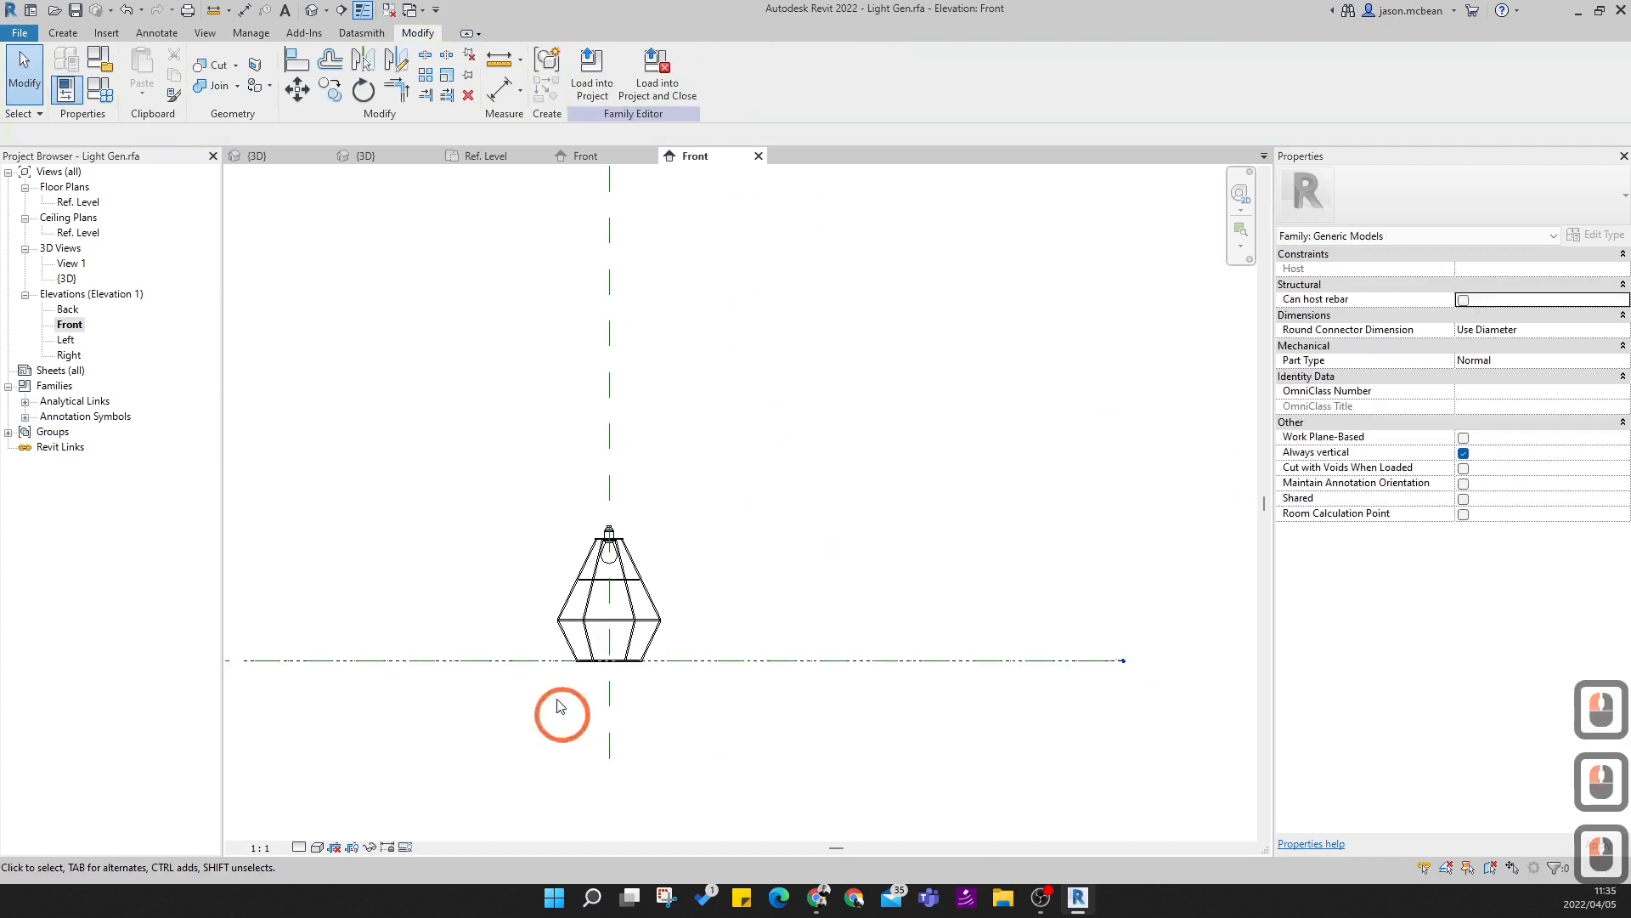
# - Load the edited Light Gen family into Light 2.rfa, overwriting the version already there
pyautogui.middleClick(703, 590)
pyautogui.middleClick(702, 589)
pyautogui.scroll(3, 816, 629)
pyautogui.scroll(-3, 816, 650)
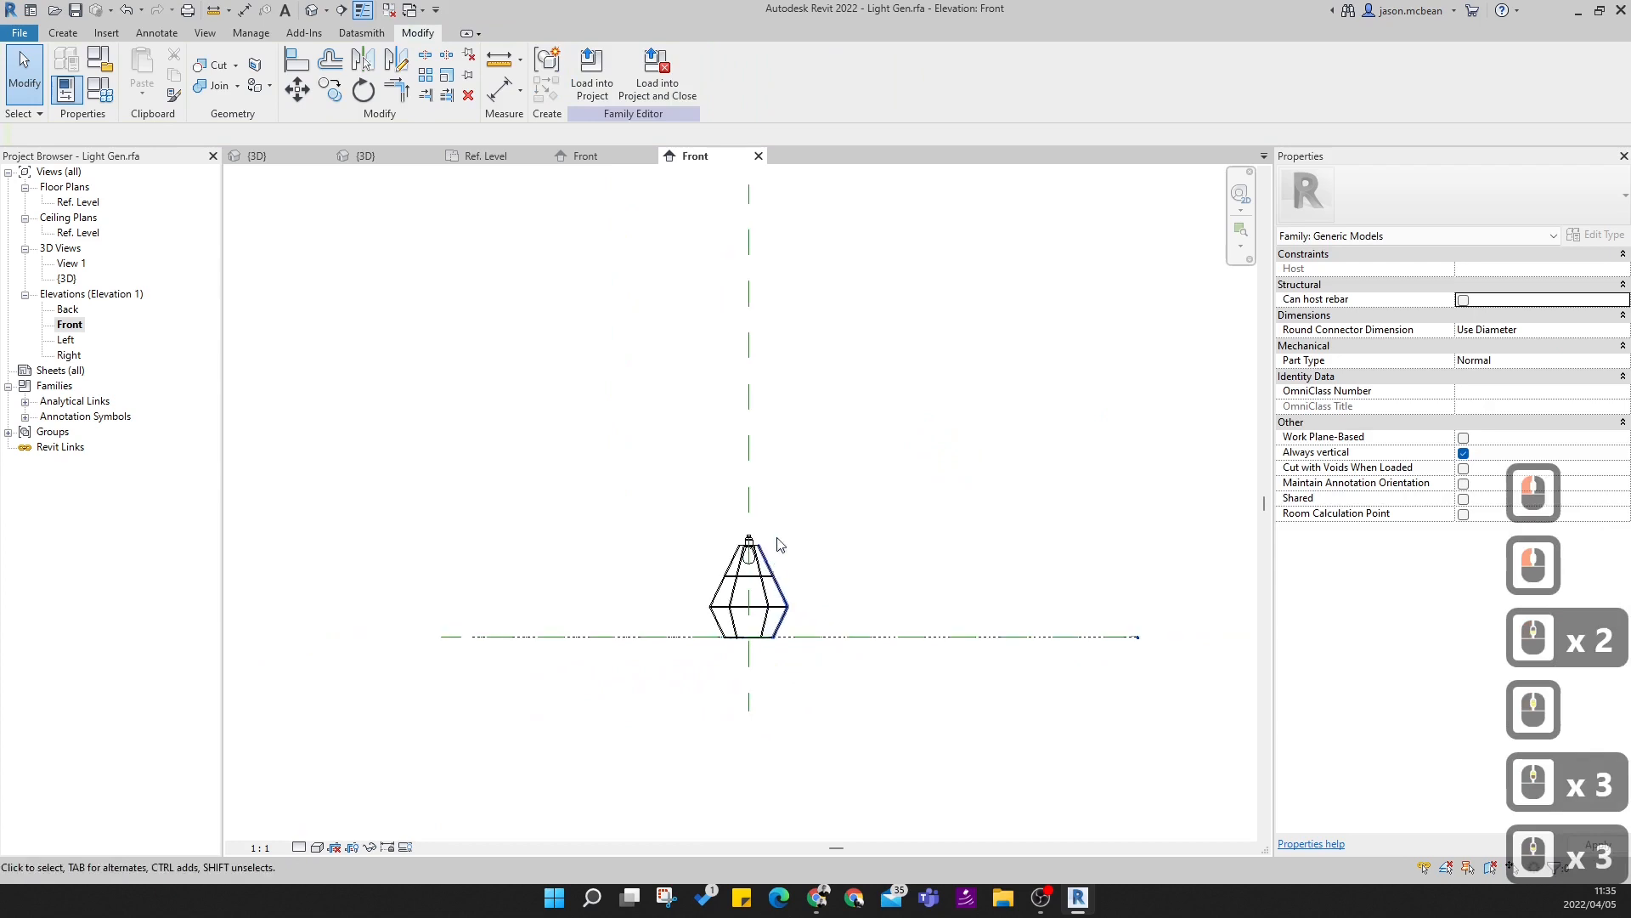
pyautogui.click(593, 75)
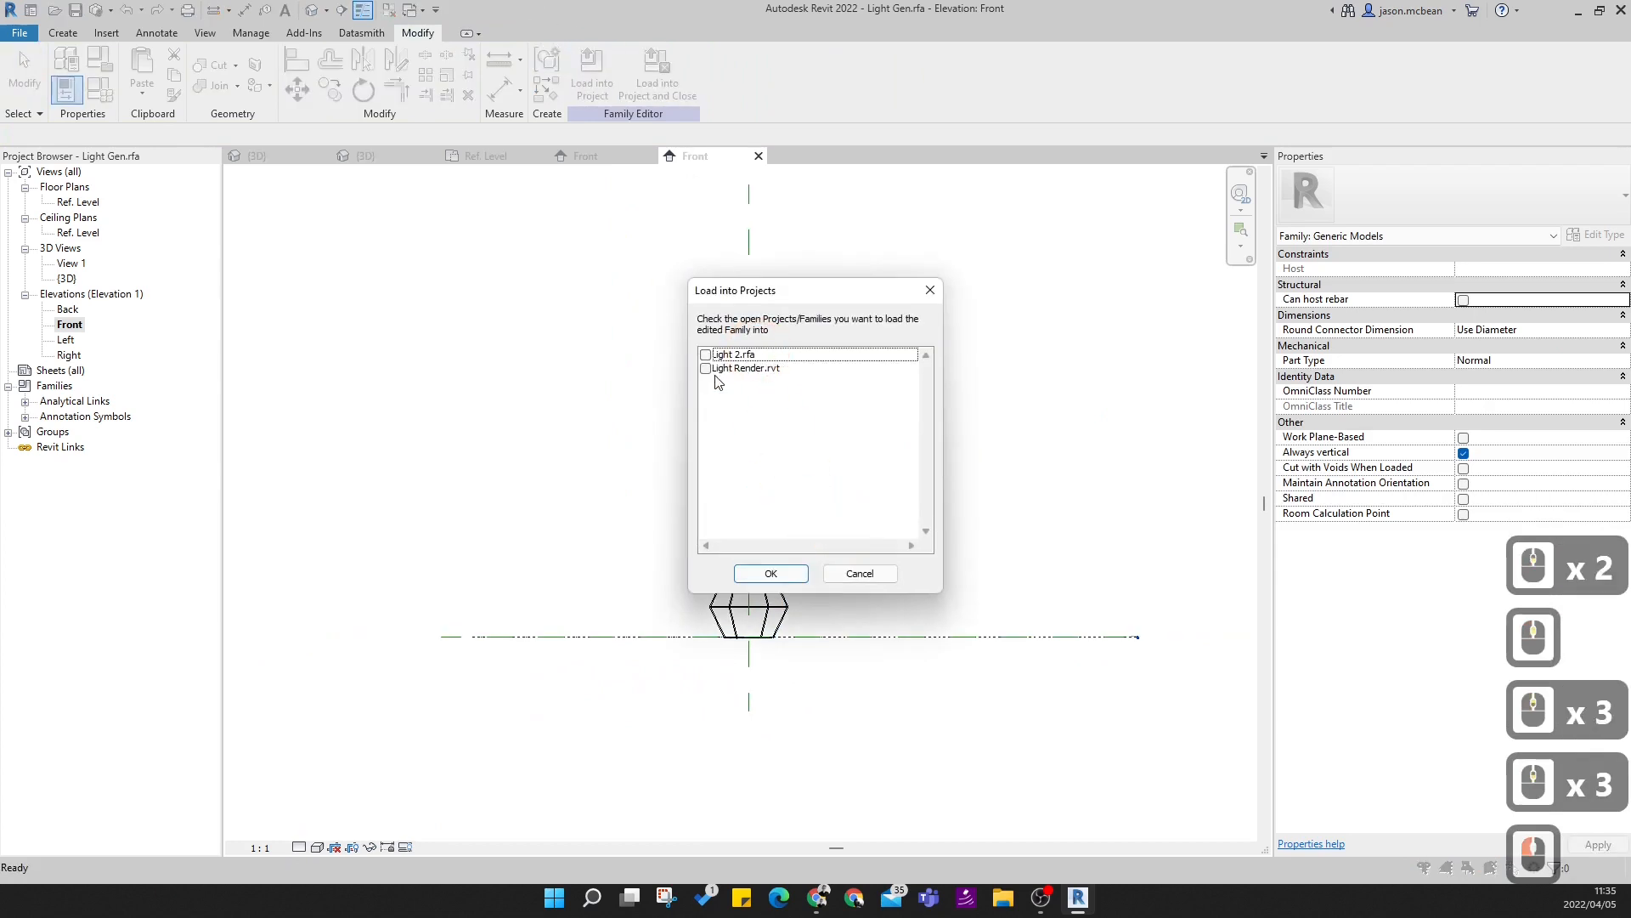
pyautogui.click(706, 354)
pyautogui.click(771, 573)
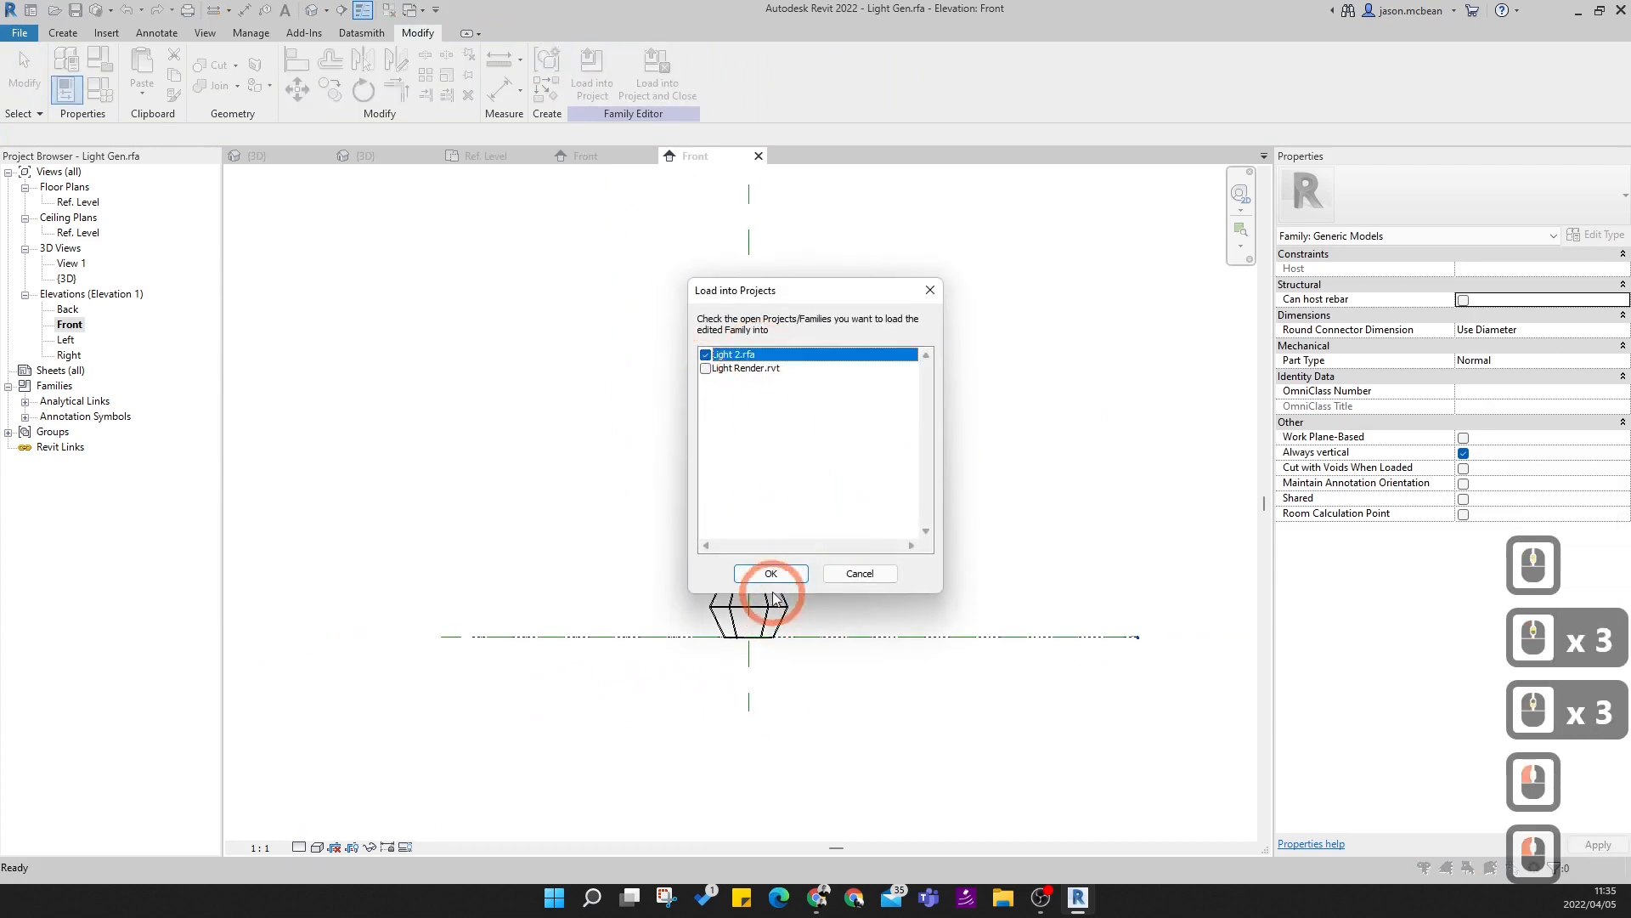
pyautogui.click(748, 427)
pyautogui.scroll(-5, 776, 510)
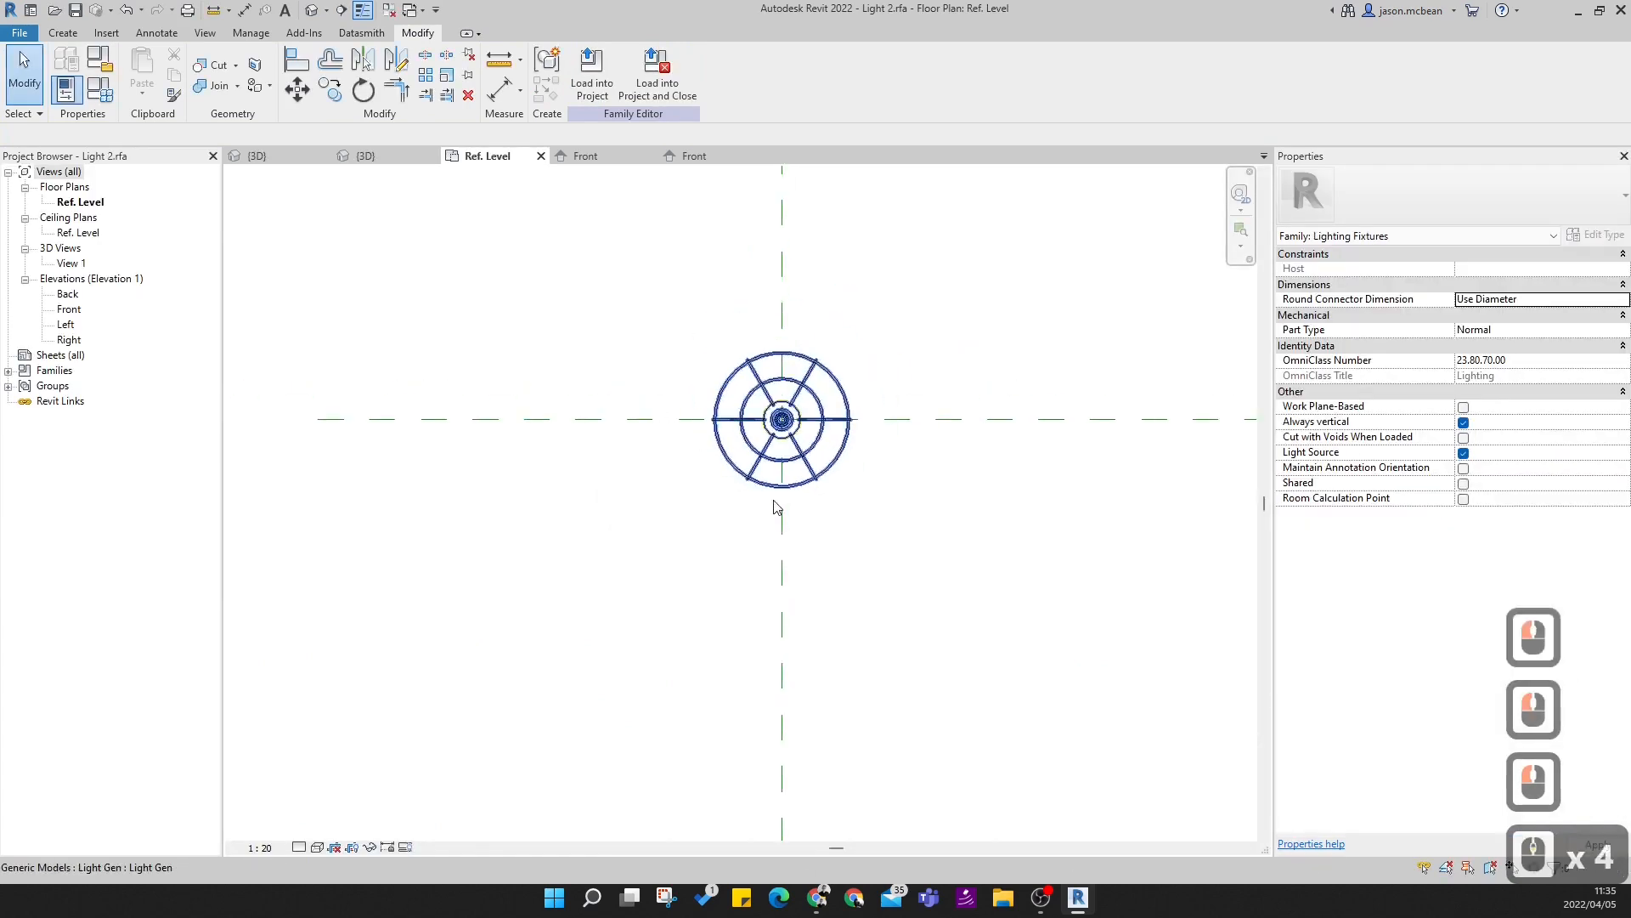
# - In Light 2's Front elevation, place an aligned dimension from the light source elevation plane to the lamp's bottom reference
pyautogui.doubleClick(69, 309)
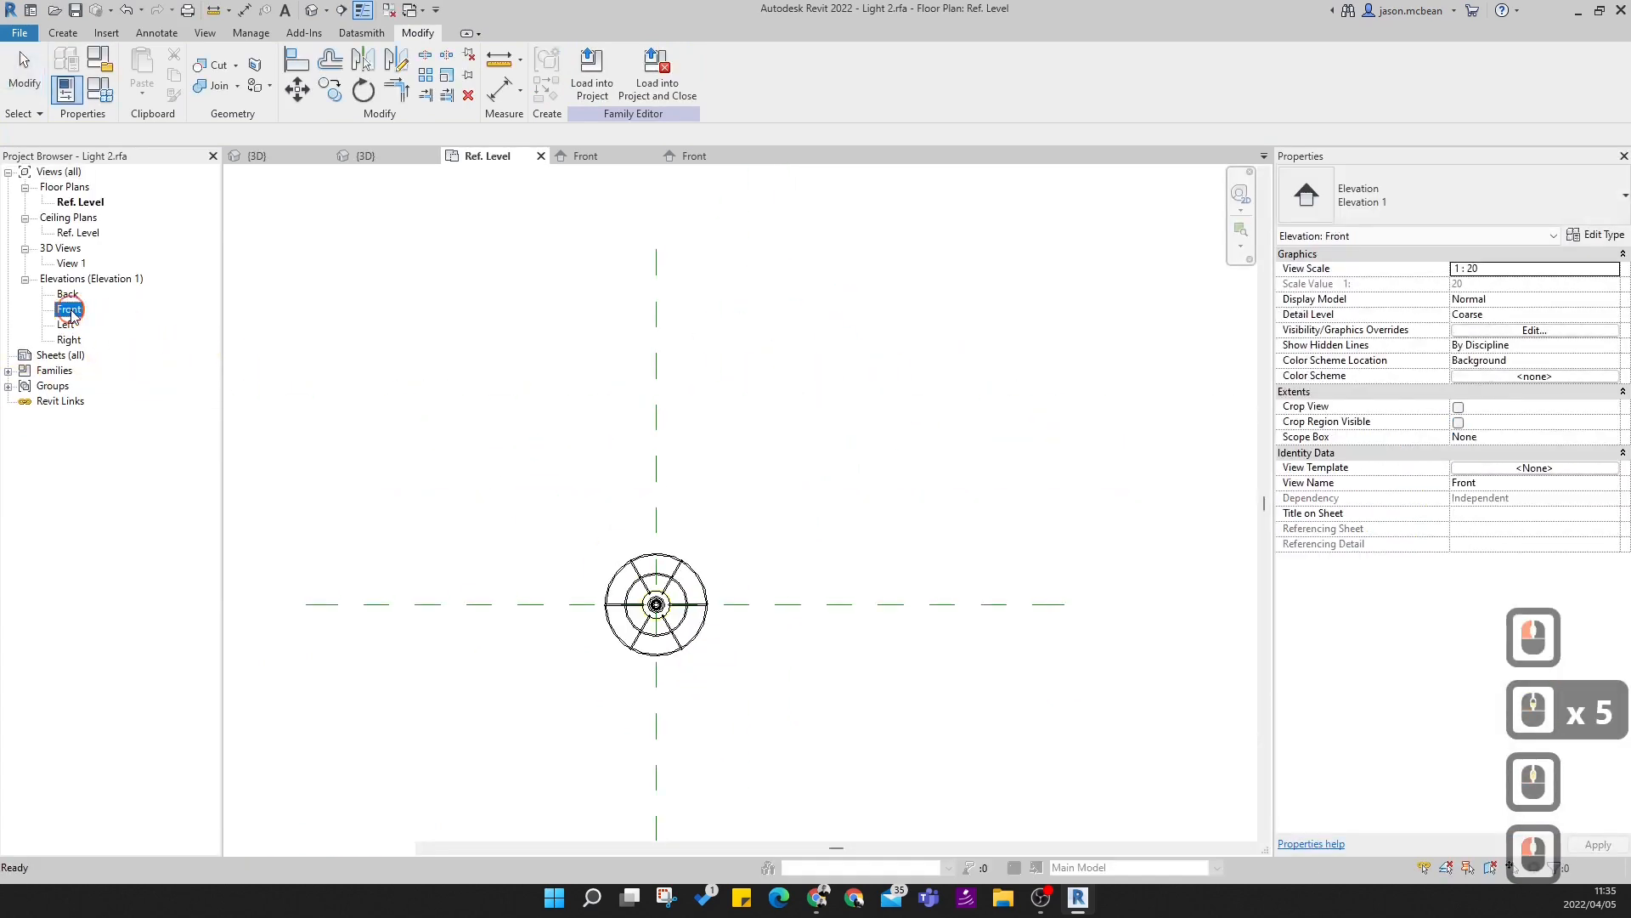
pyautogui.scroll(3, 831, 474)
pyautogui.scroll(-4, 926, 560)
pyautogui.press('d')
pyautogui.press('i')
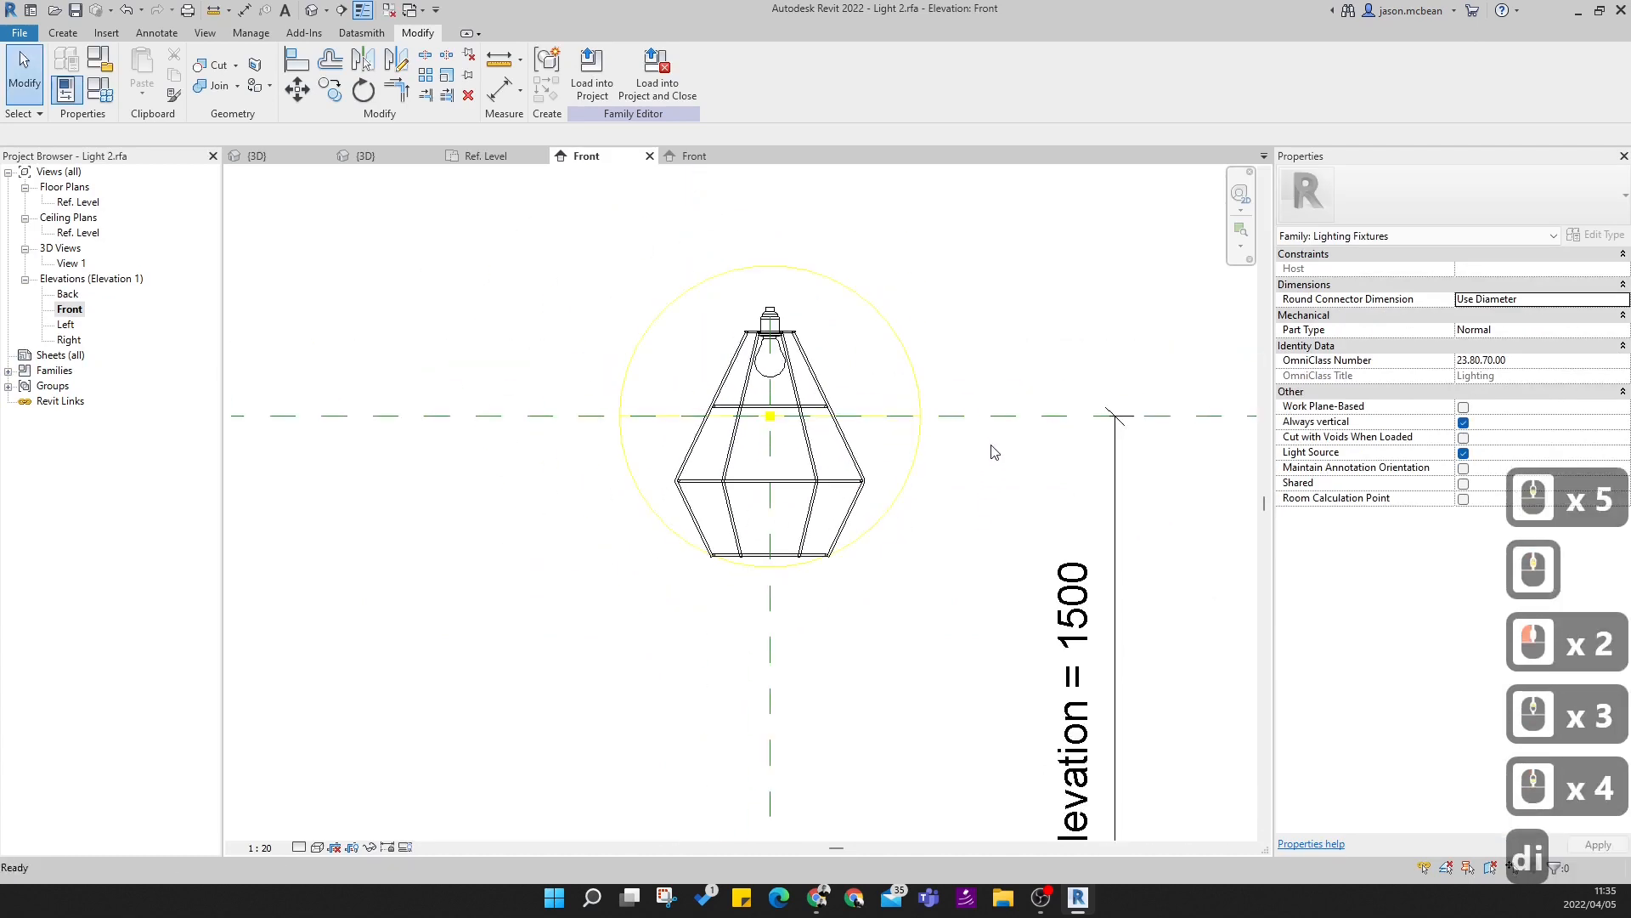
pyautogui.click(797, 554)
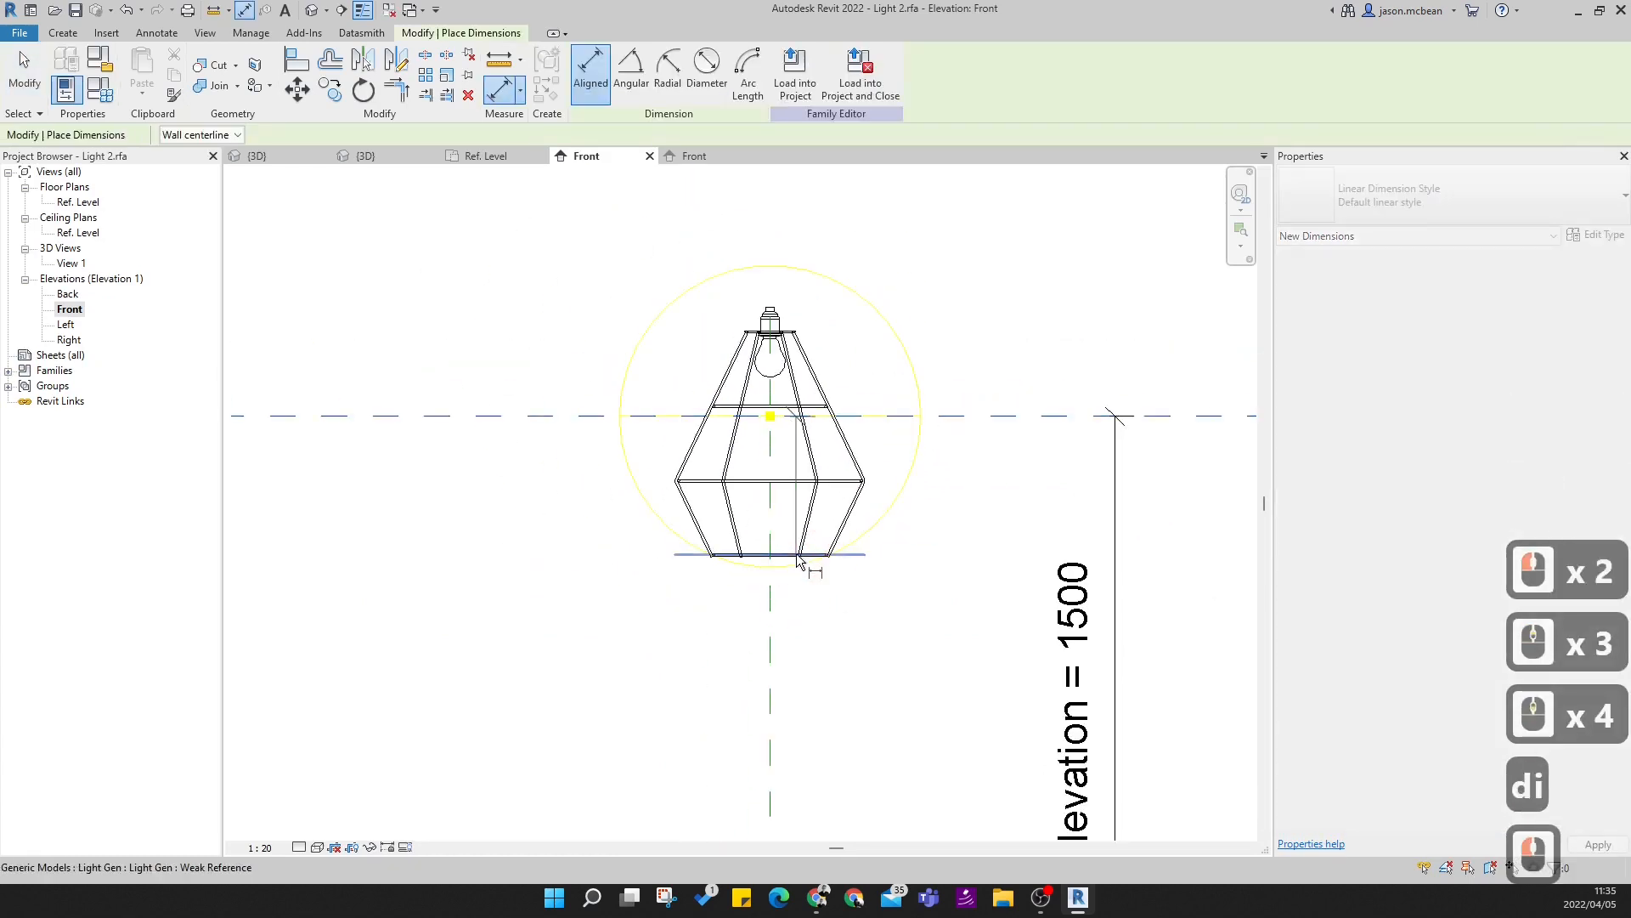
pyautogui.click(1001, 572)
pyautogui.click(938, 648)
pyautogui.press('Escape')
pyautogui.press('Escape')
# - Nudge the Light Gen lamp down to 1160 mm above the Ref. Level
pyautogui.click(839, 506)
pyautogui.press('Down')
pyautogui.press('Down')
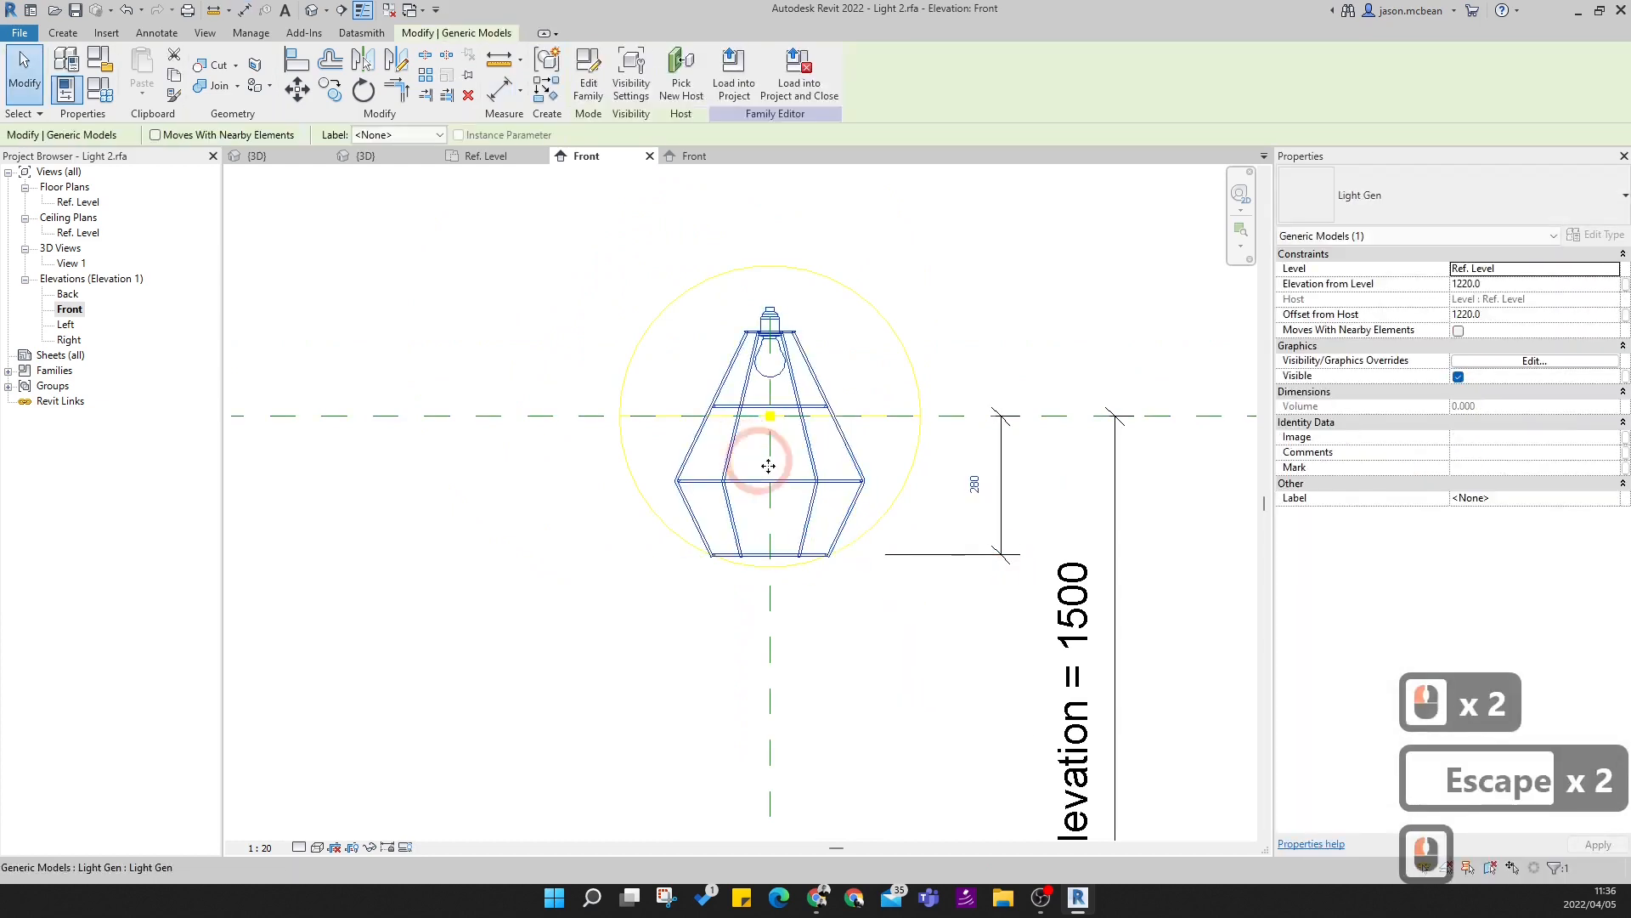
pyautogui.press('Down')
pyautogui.press('Down')
pyautogui.press('Down')
pyautogui.hotkey('shift', 'Down')
pyautogui.hotkey('shift', 'Down')
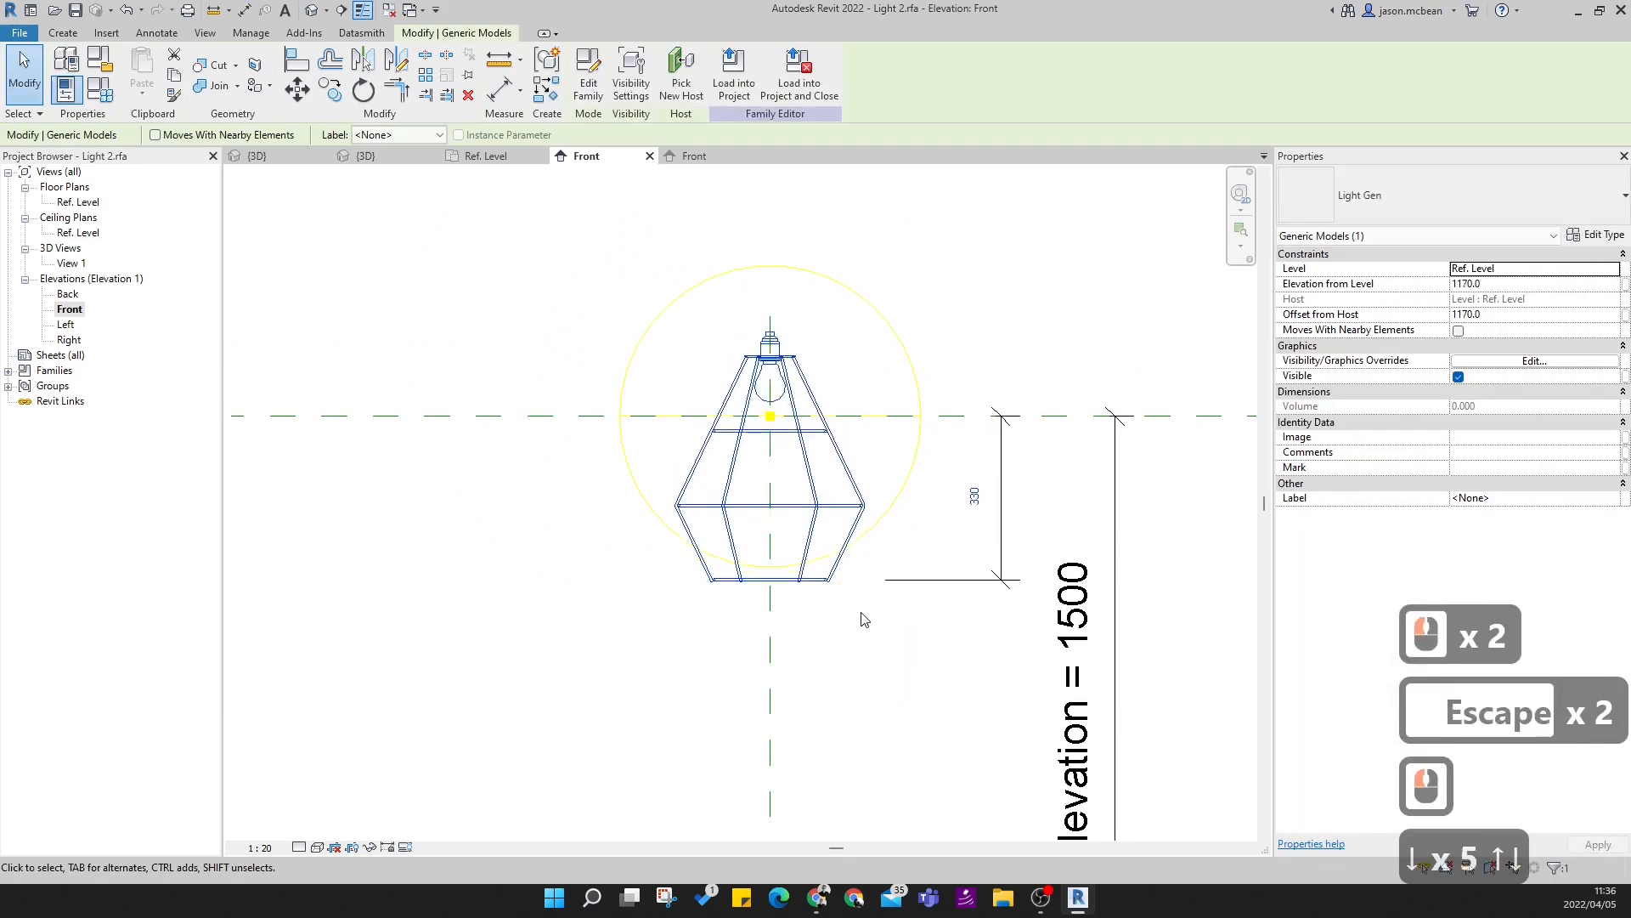
pyautogui.press('Up')
pyautogui.press('Down')
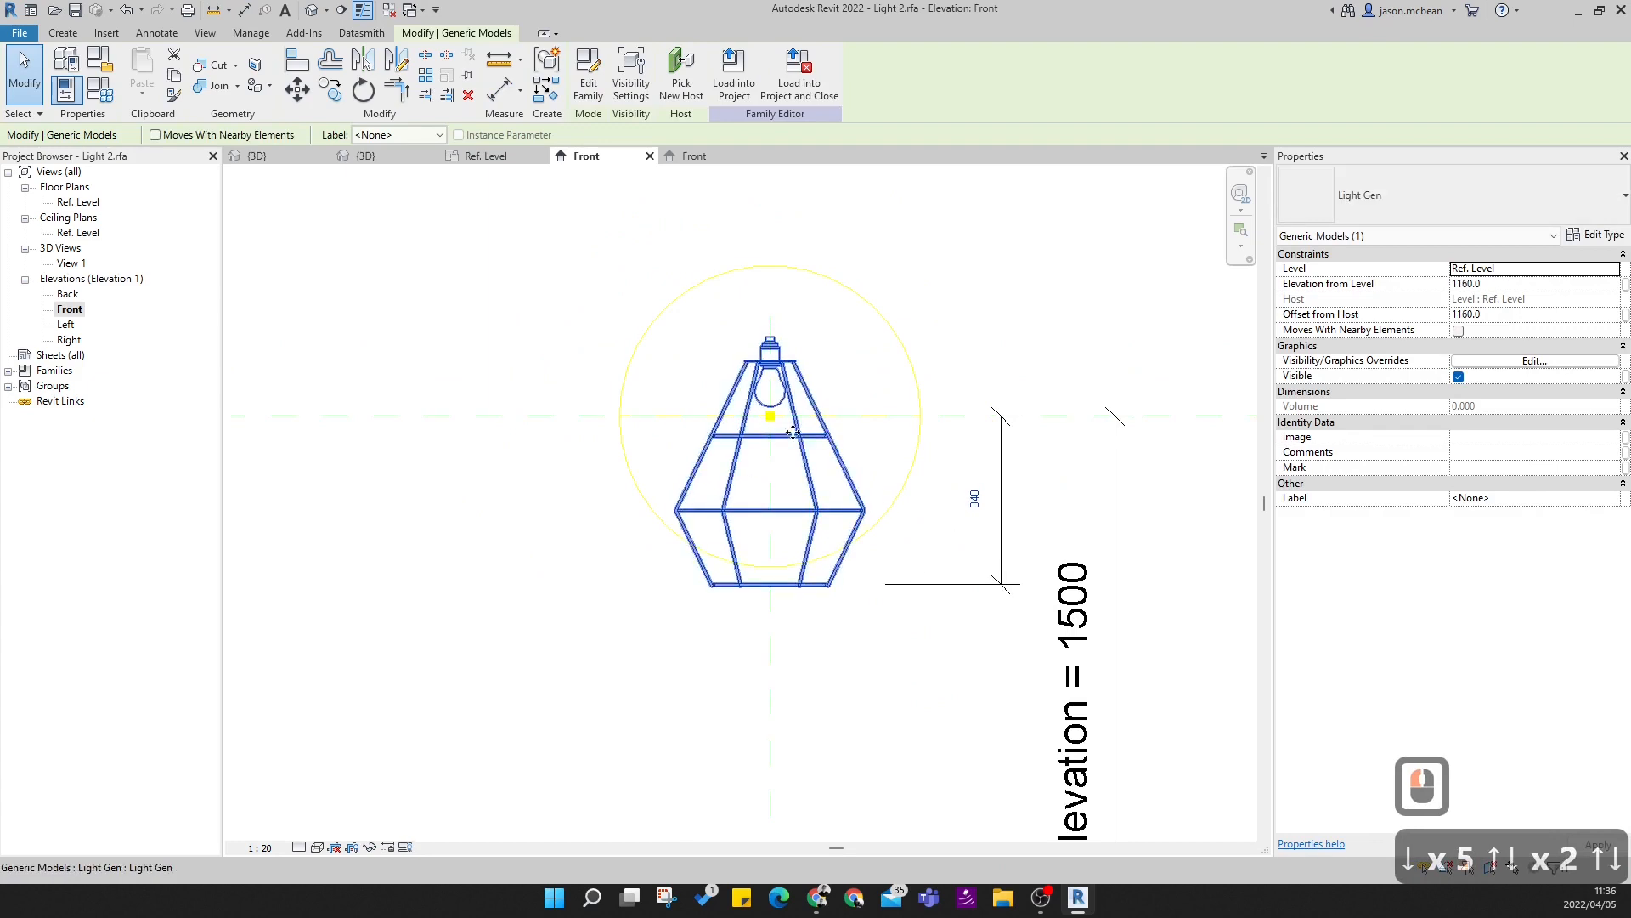
pyautogui.click(975, 499)
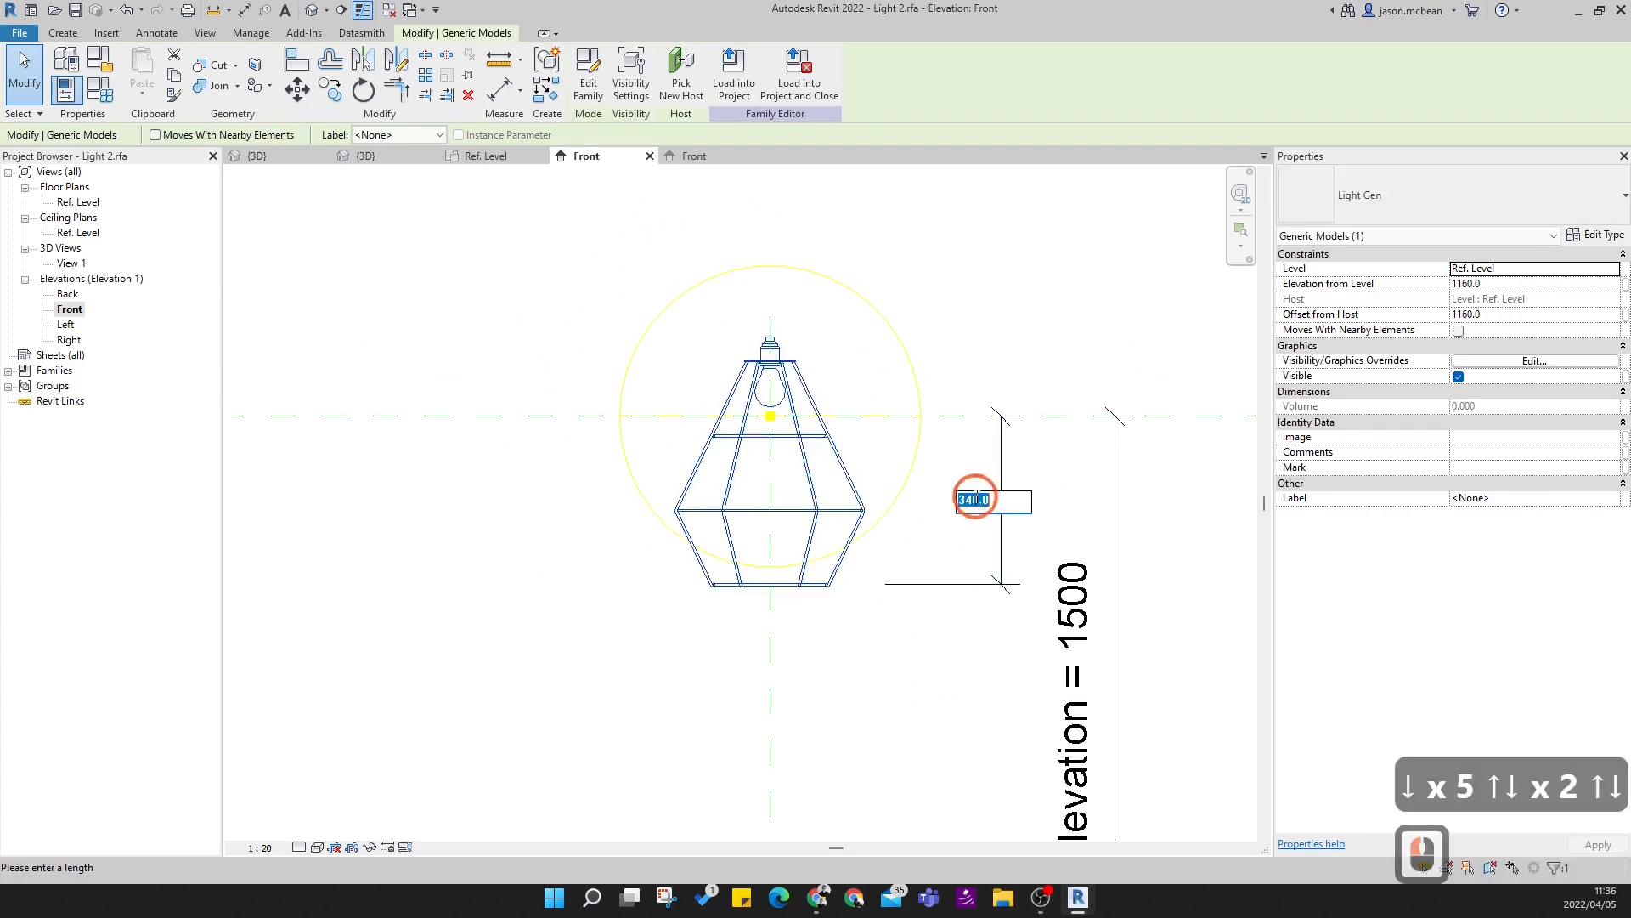
pyautogui.click(916, 513)
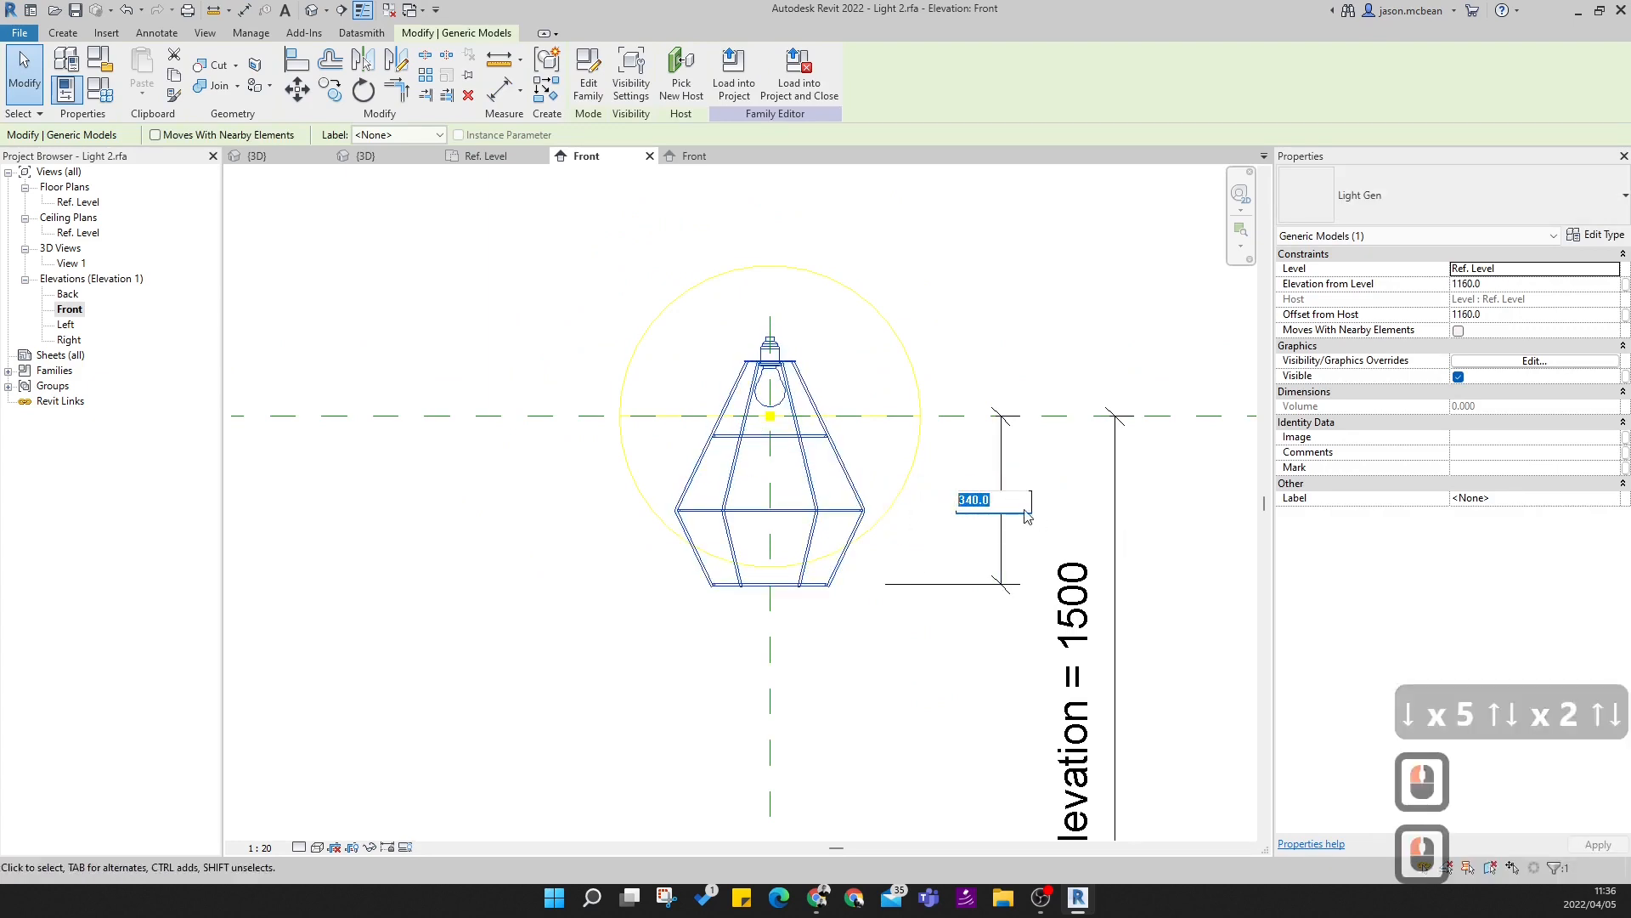
pyautogui.press('Escape')
pyautogui.press('Escape')
pyautogui.press('Escape')
# - Lock the dimension between the light source elevation plane and the lamp's bottom
pyautogui.click(1054, 499)
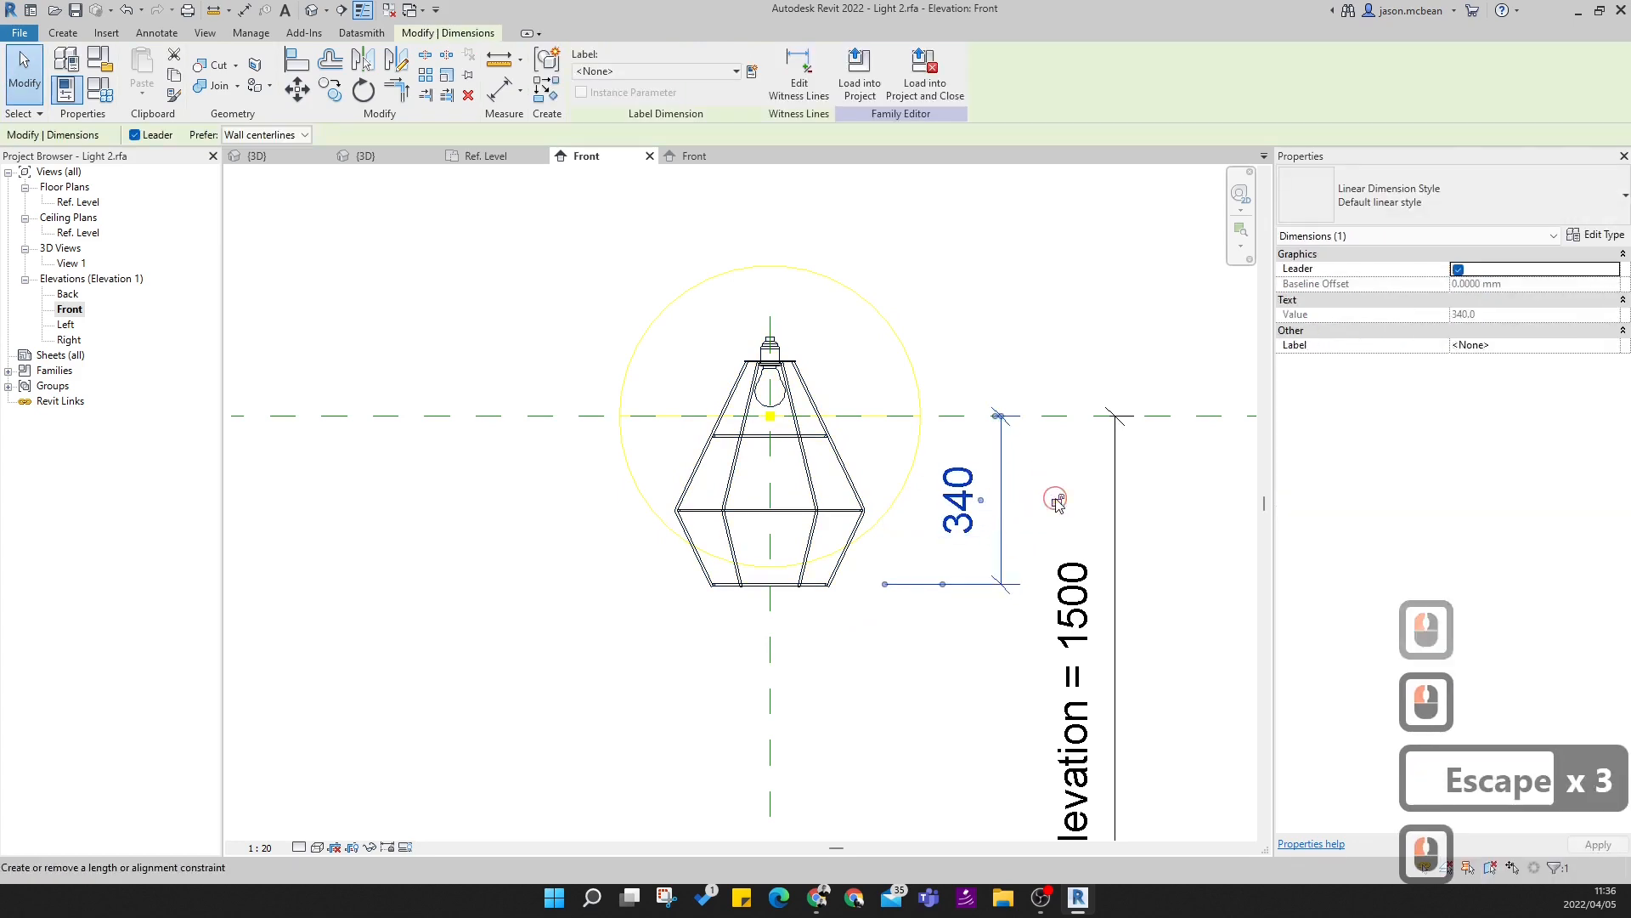
pyautogui.click(586, 328)
pyautogui.scroll(-5, 586, 328)
pyautogui.press('Escape')
pyautogui.press('Escape')
# - Move the light source elevation plane down to a Default Elevation of 1200 mm
pyautogui.click(943, 379)
pyautogui.moveTo(943, 379); pyautogui.dragTo(941, 446)
pyautogui.press('Escape')
pyautogui.click(828, 374)
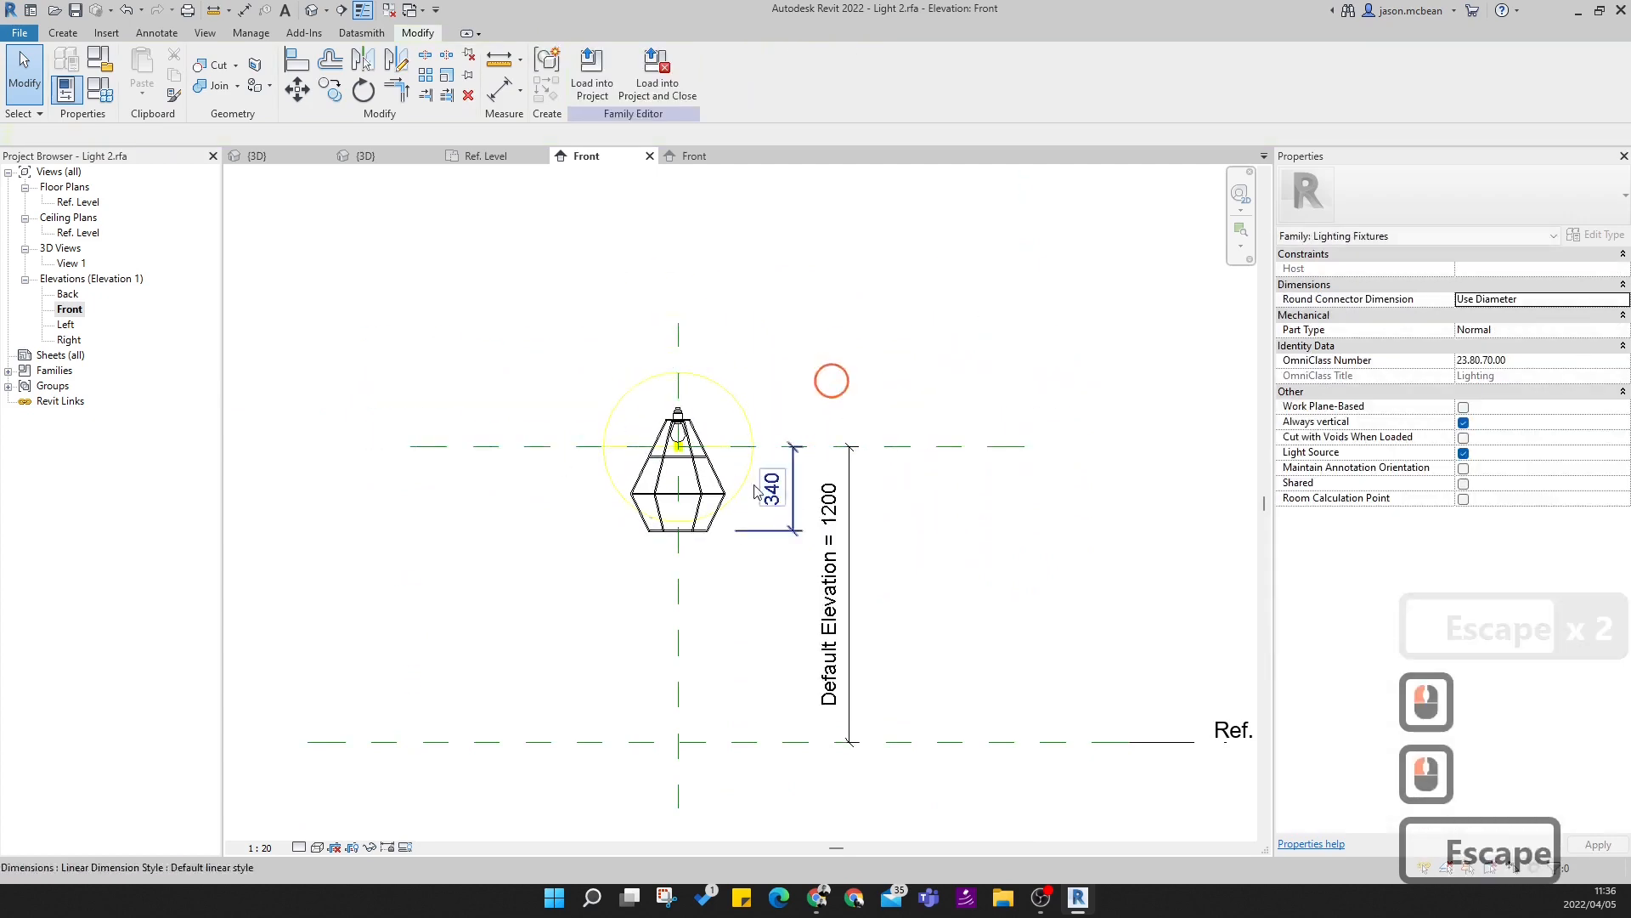
# - Change the light source definition to a hemispherical light distribution
pyautogui.scroll(4, 666, 499)
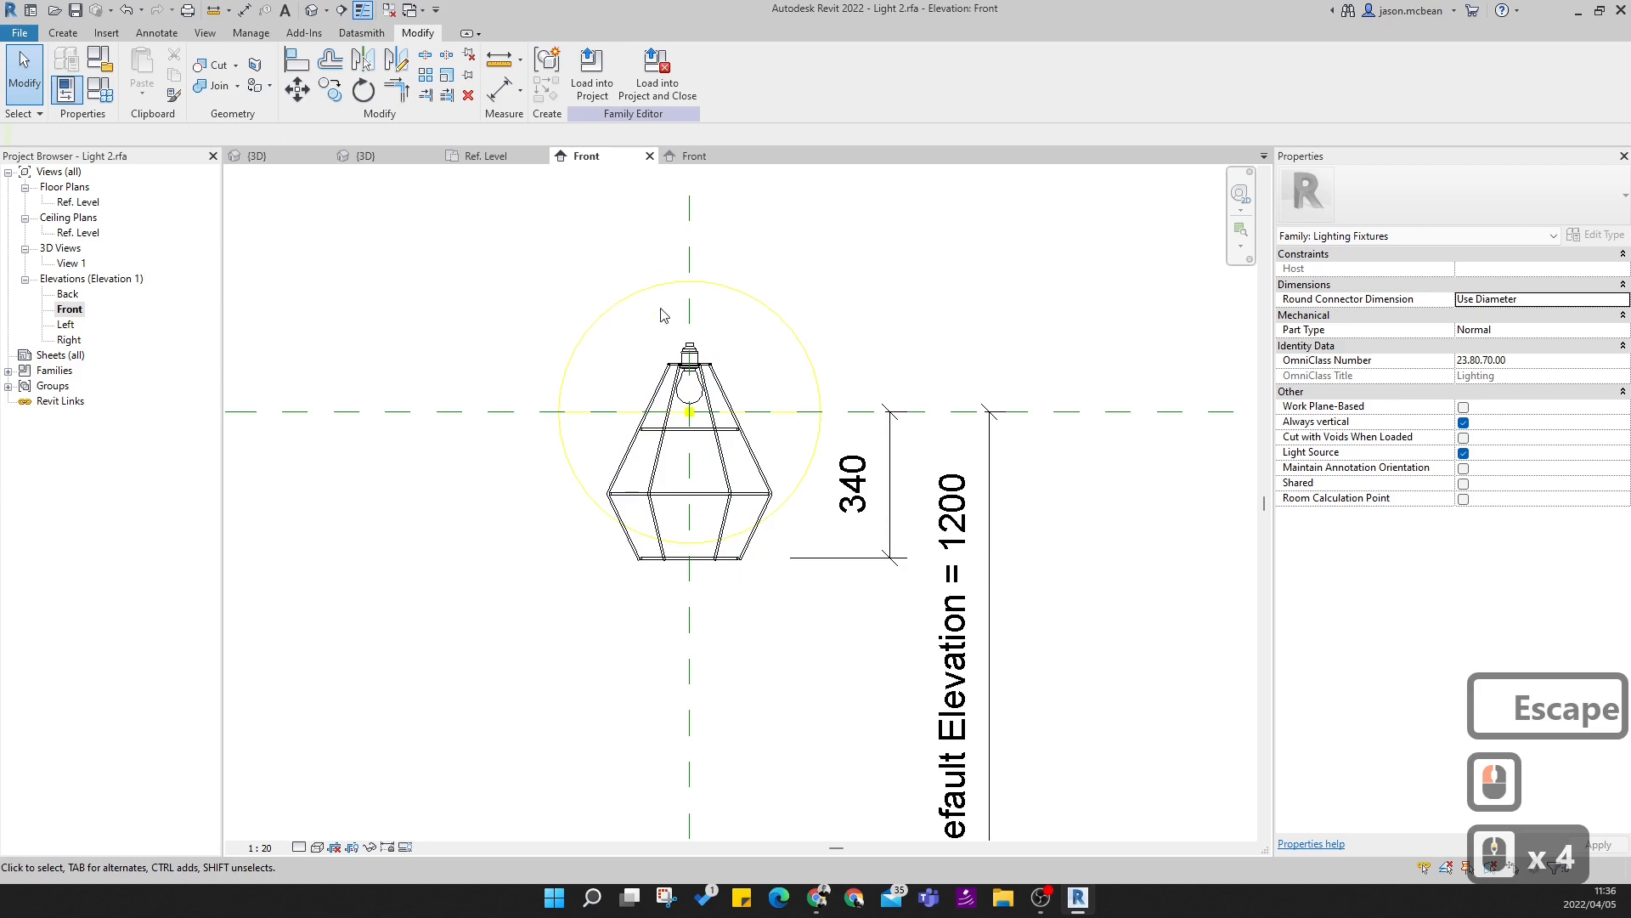
pyautogui.click(564, 354)
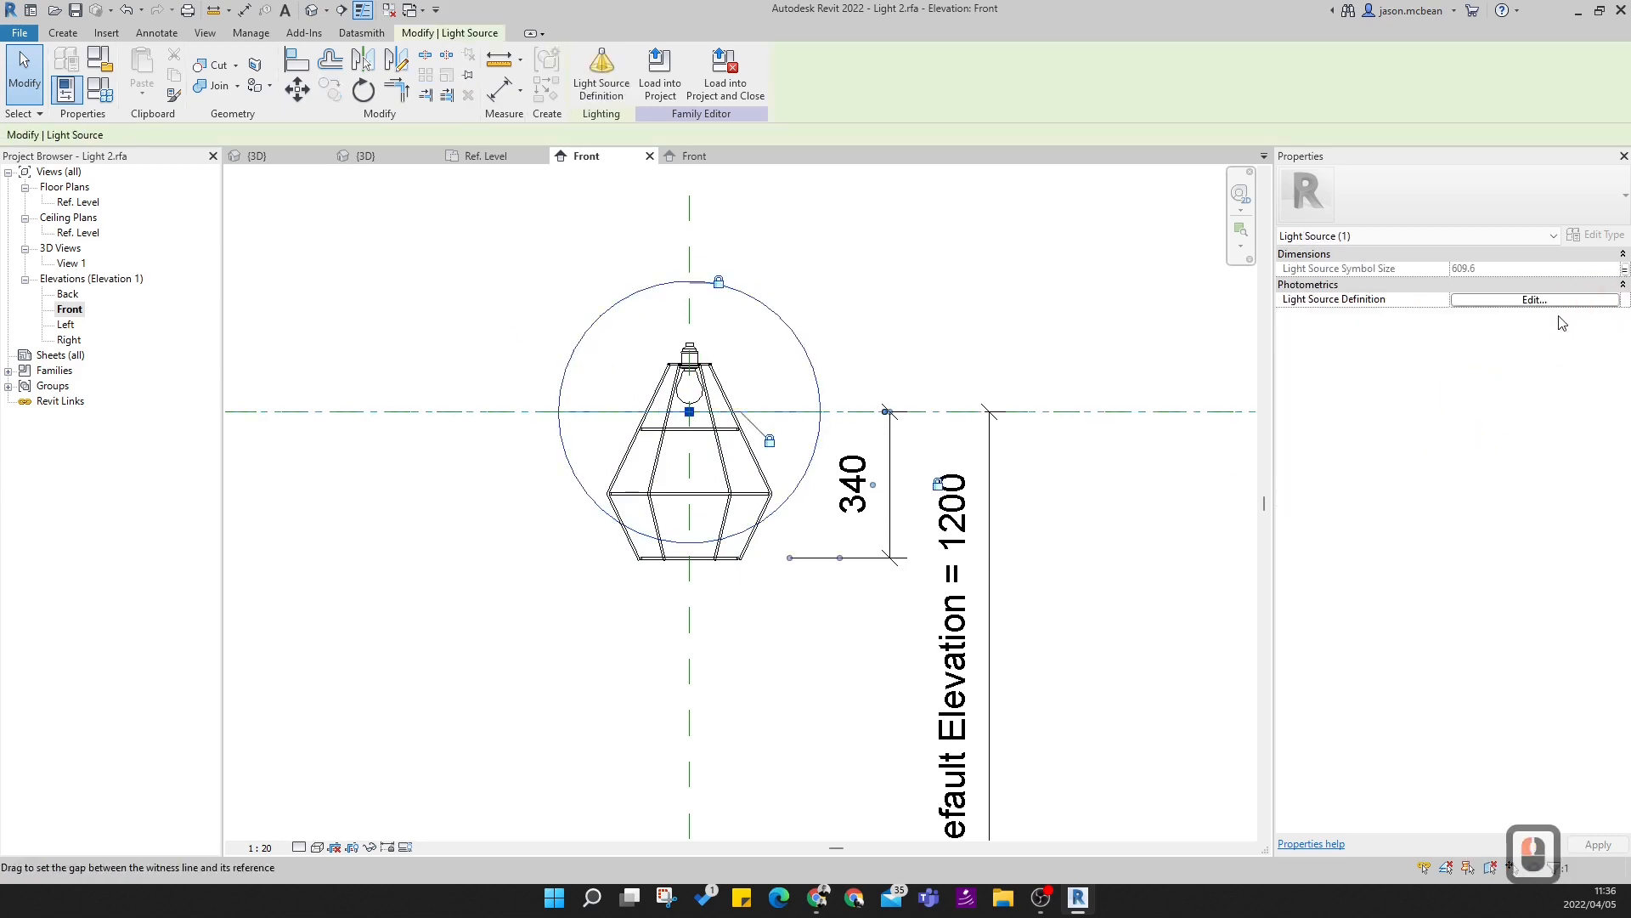
pyautogui.click(1559, 311)
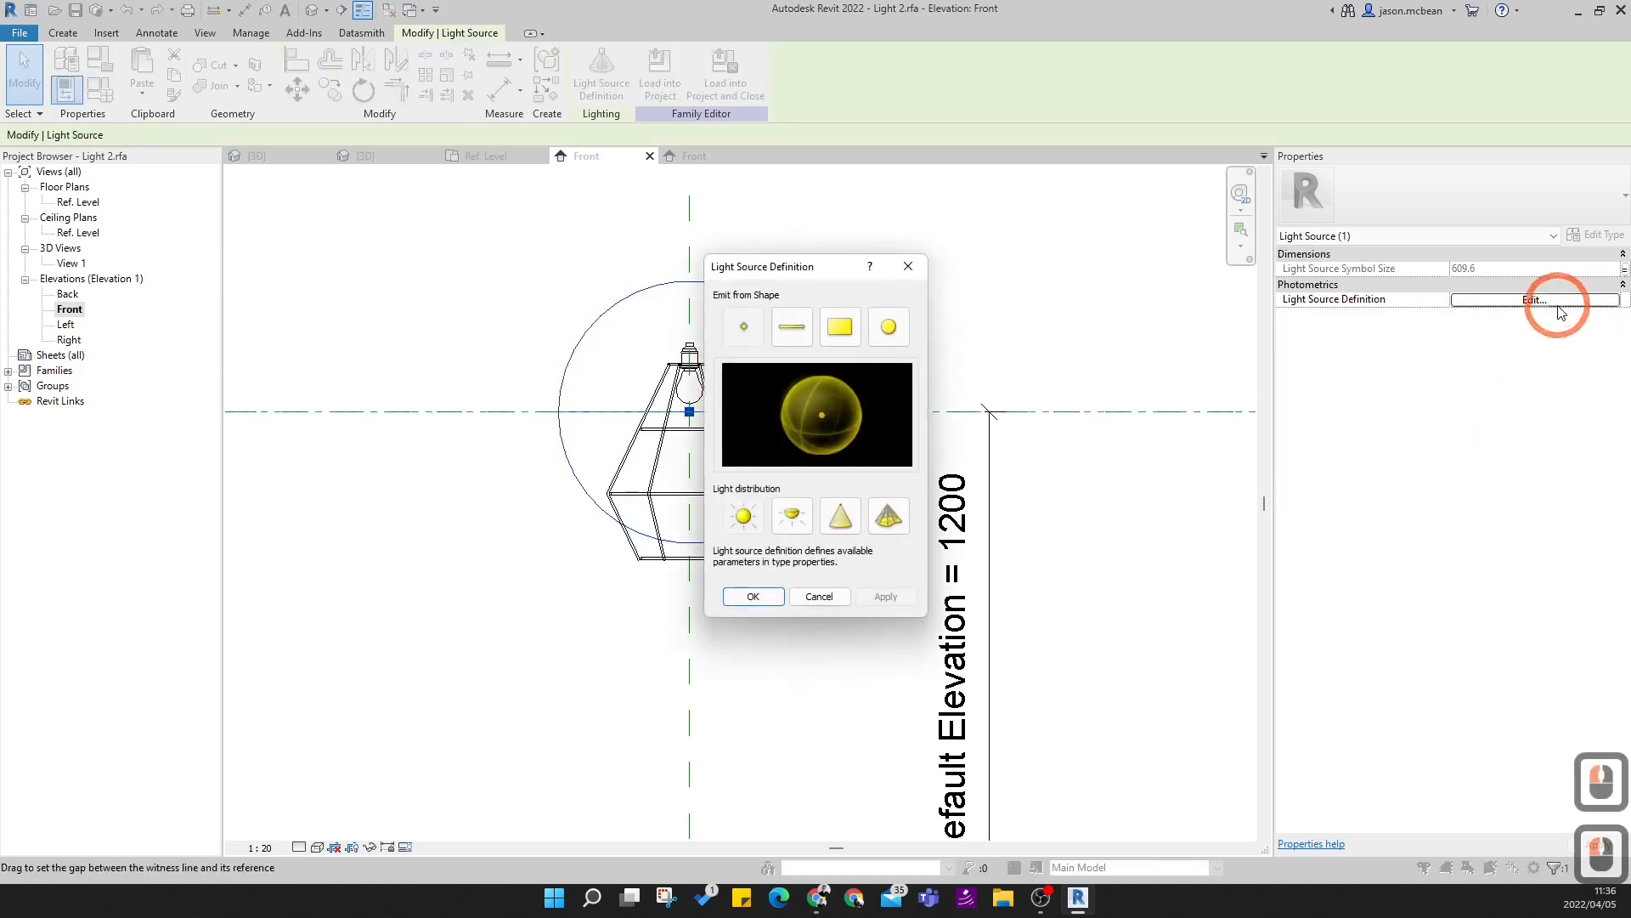
pyautogui.click(786, 506)
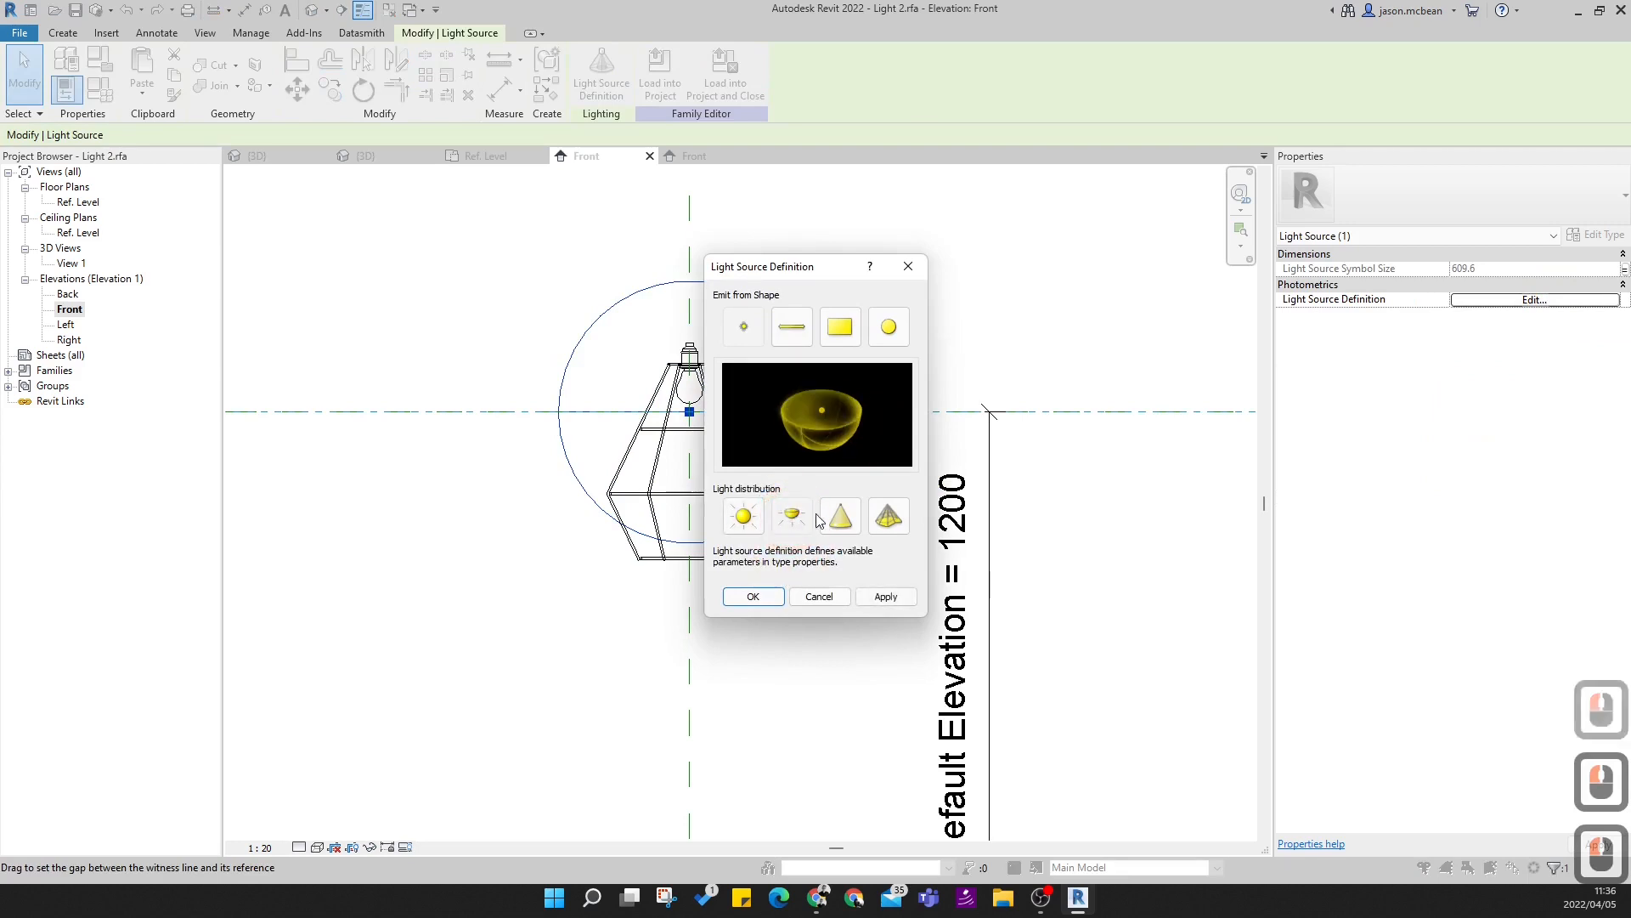
pyautogui.click(754, 596)
pyautogui.click(674, 473)
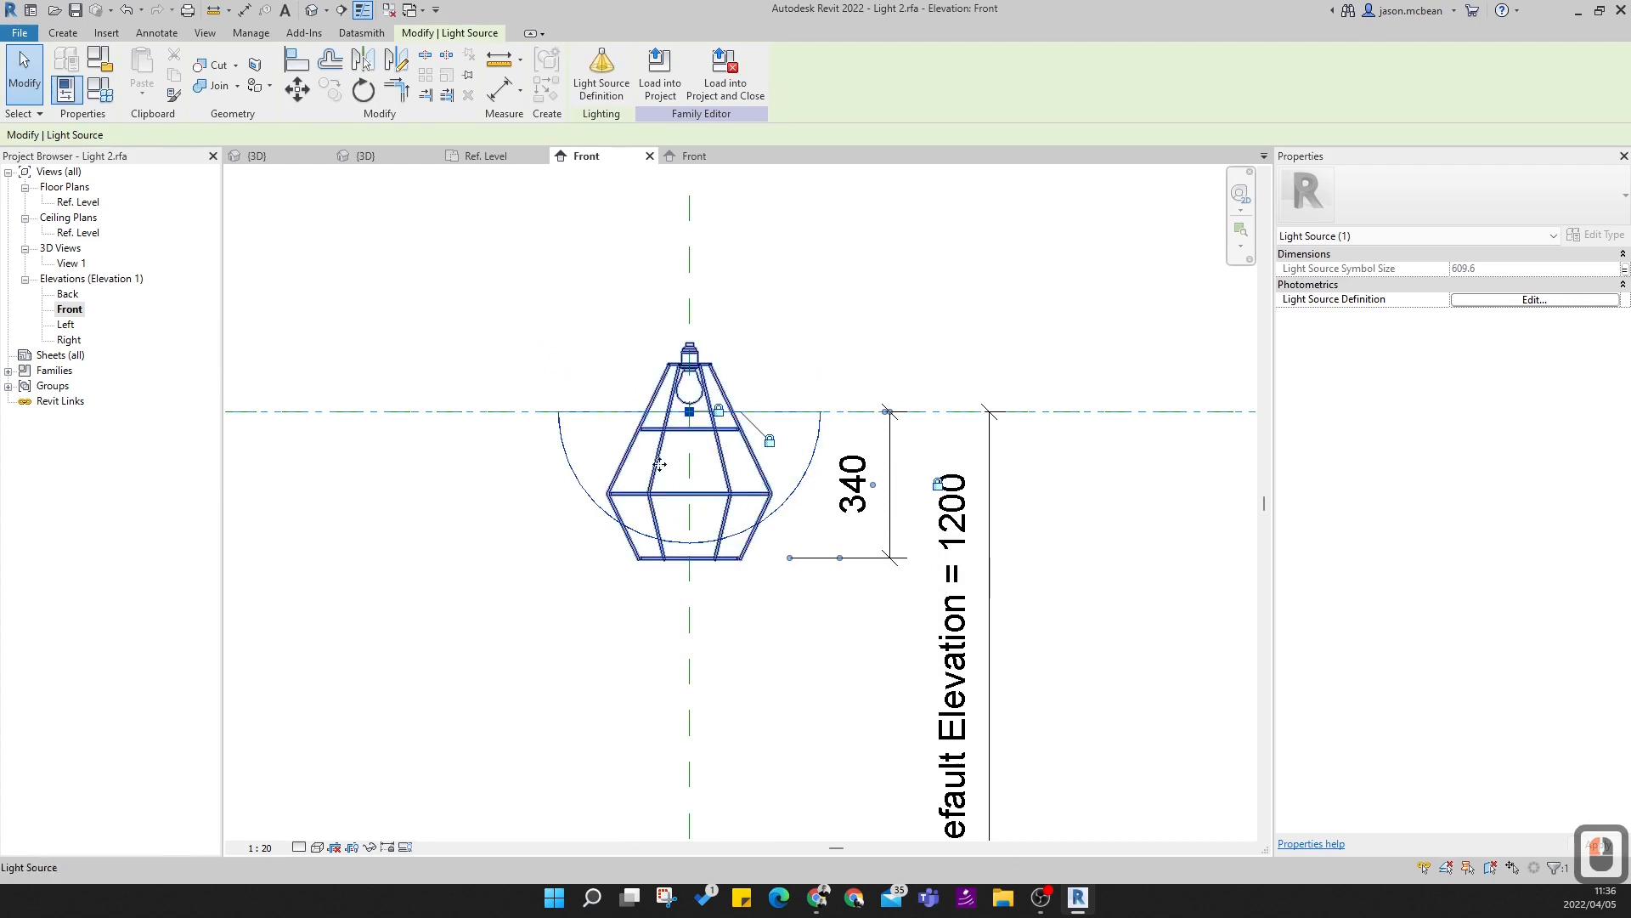
# - Define the family's Initial Intensity by wattage, with 30 W and an efficacy of 200 lm/W
pyautogui.click(93, 96)
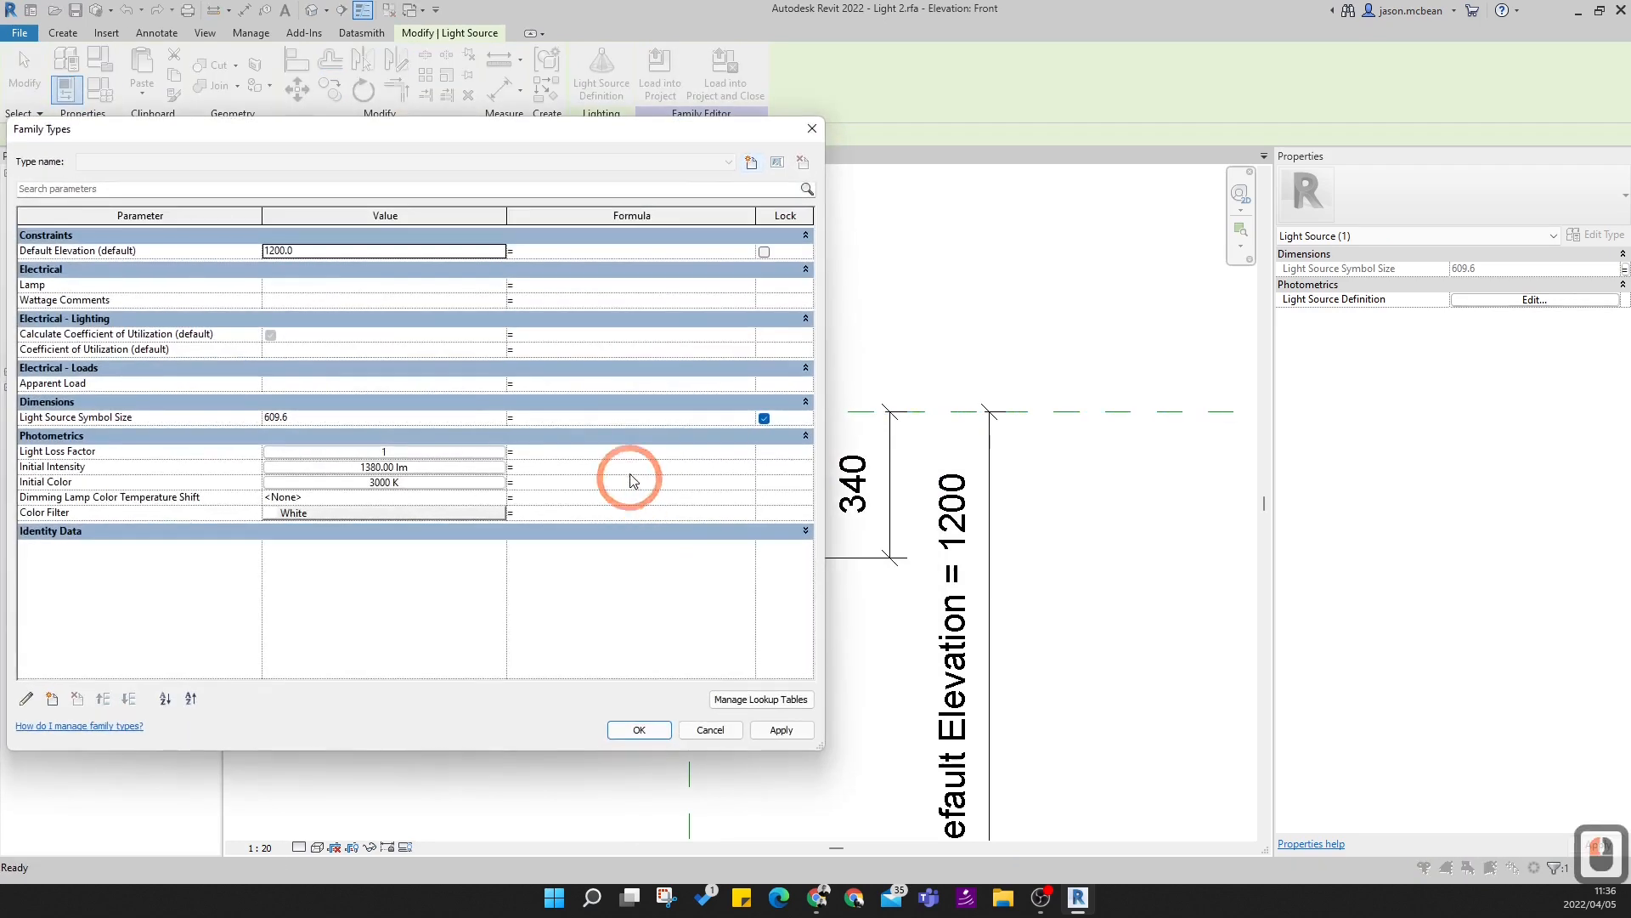
pyautogui.click(406, 468)
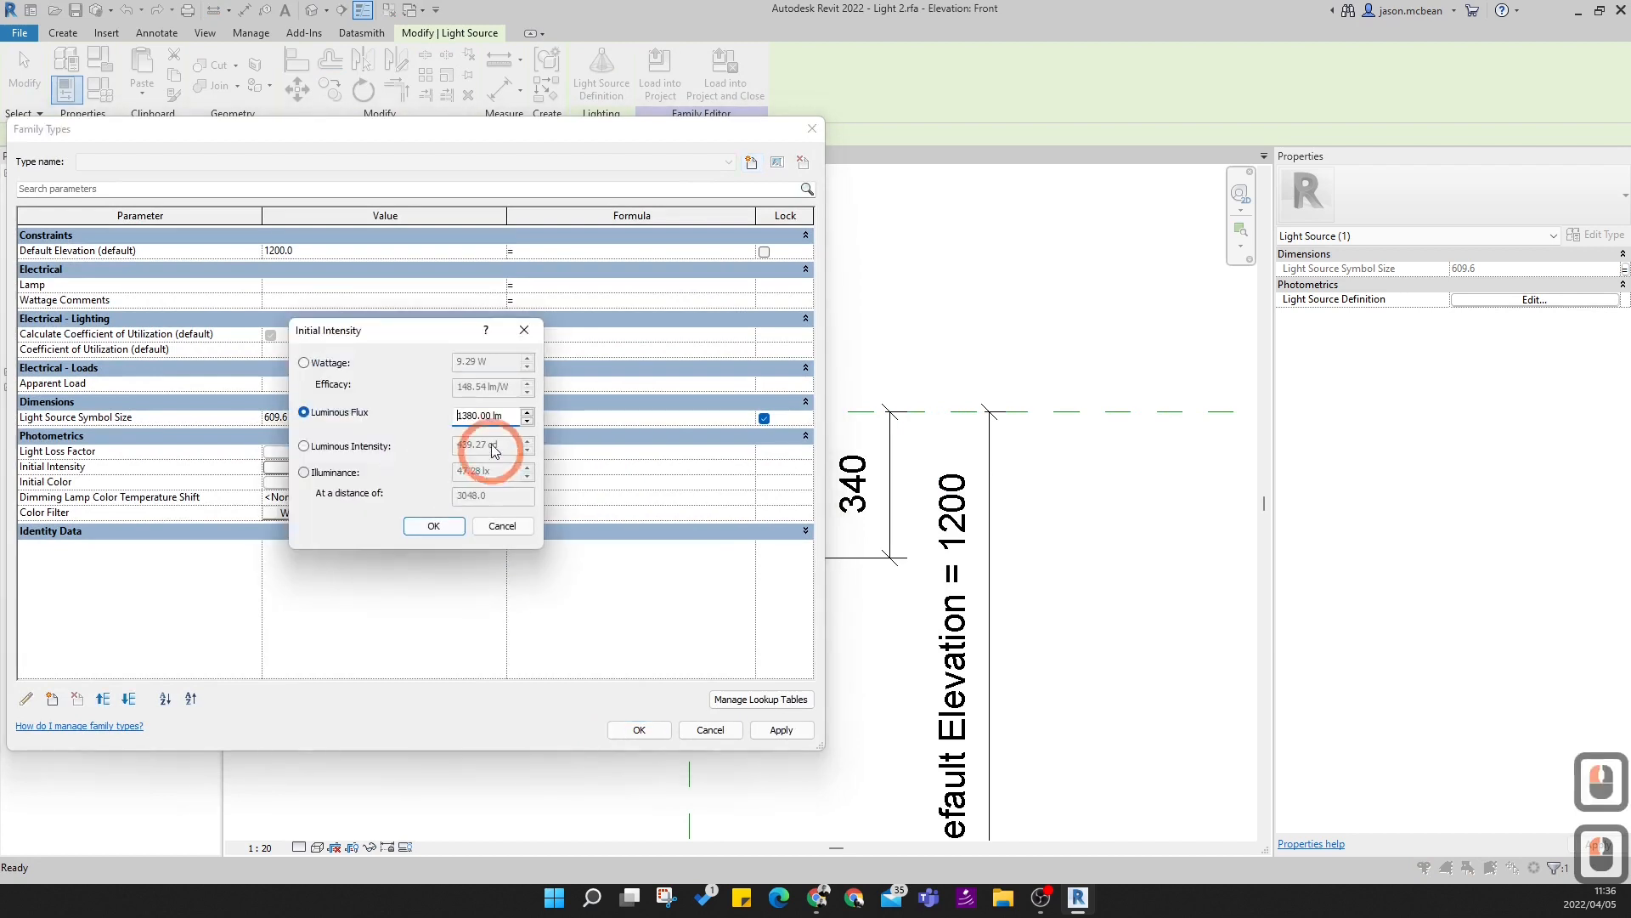
pyautogui.click(304, 363)
pyautogui.click(468, 383)
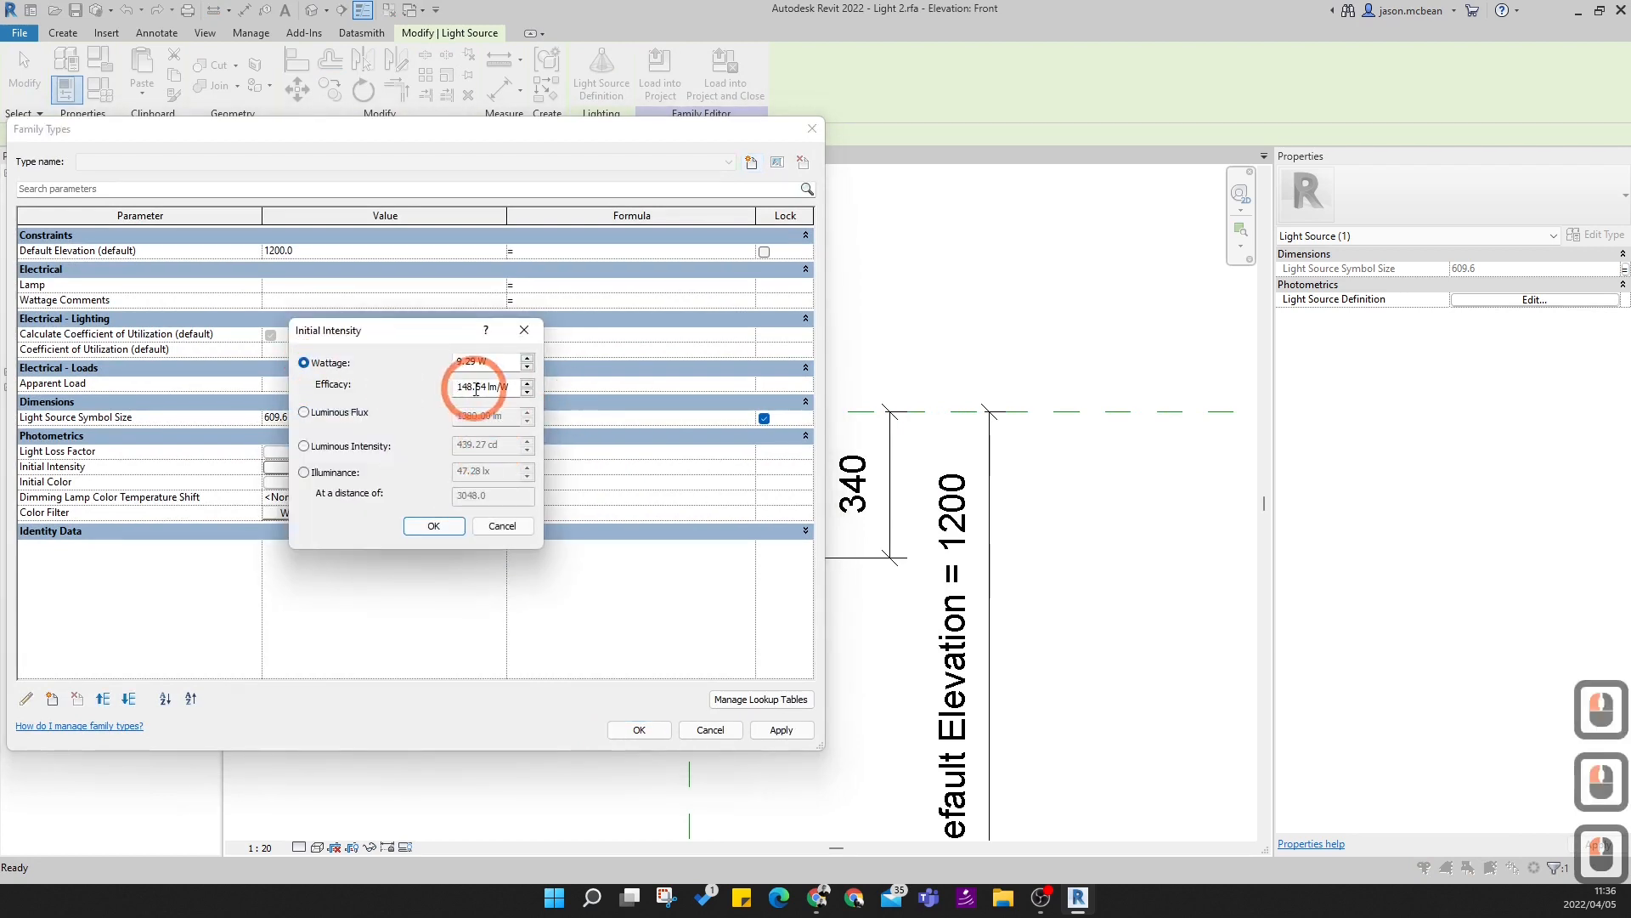
pyautogui.click(476, 387)
pyautogui.click(486, 391)
pyautogui.click(480, 366)
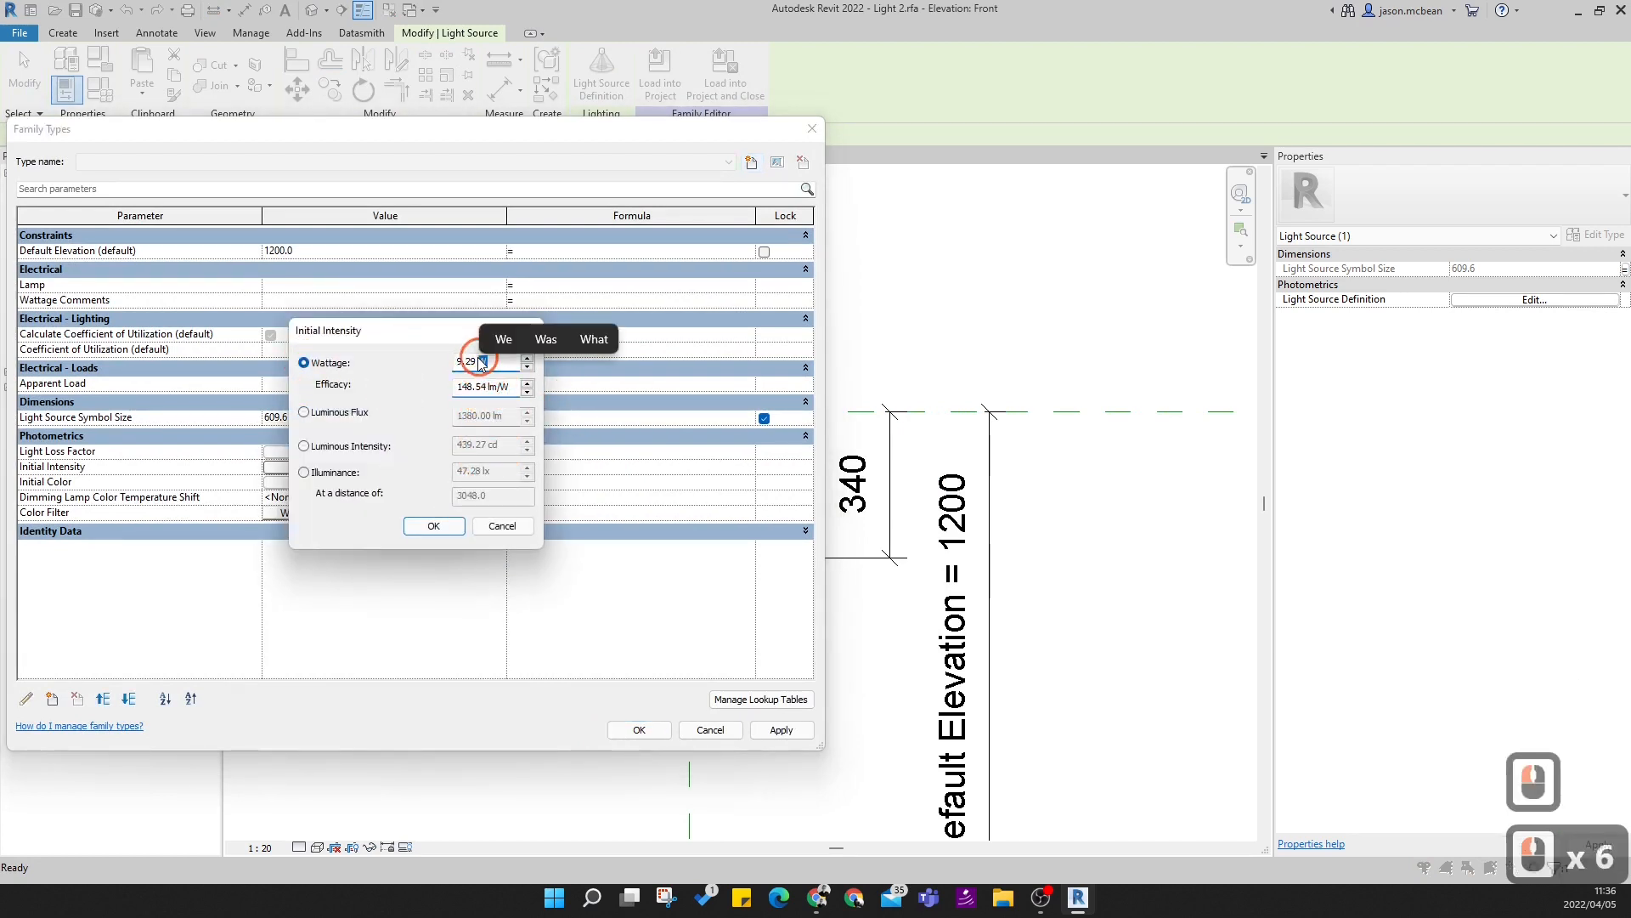
pyautogui.click(476, 365)
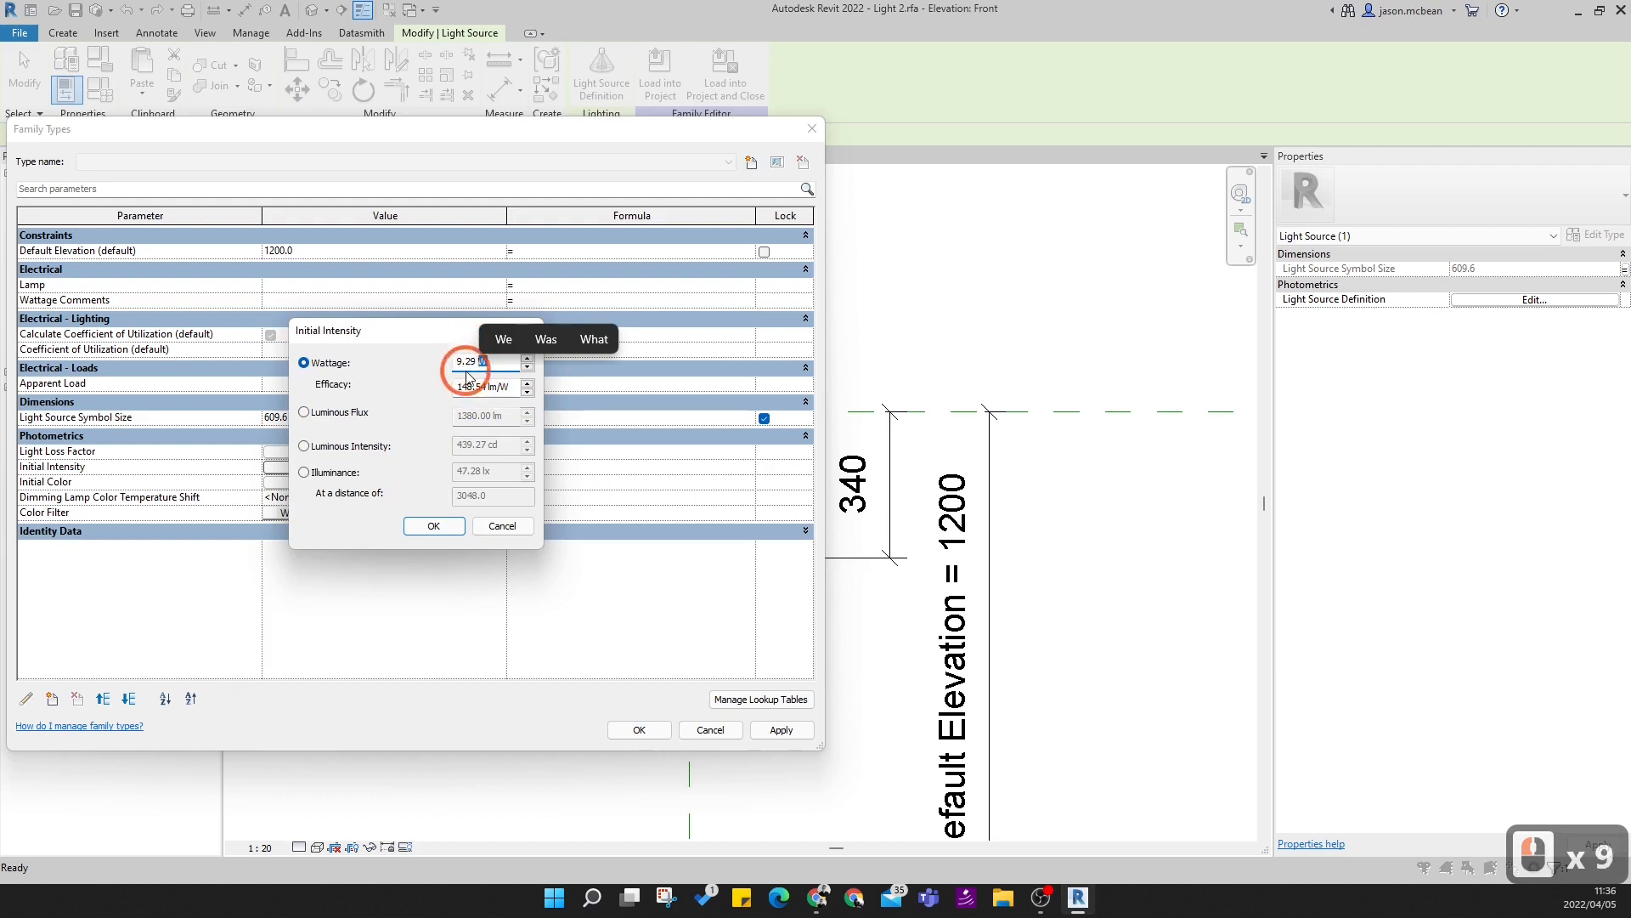
pyautogui.doubleClick(466, 368)
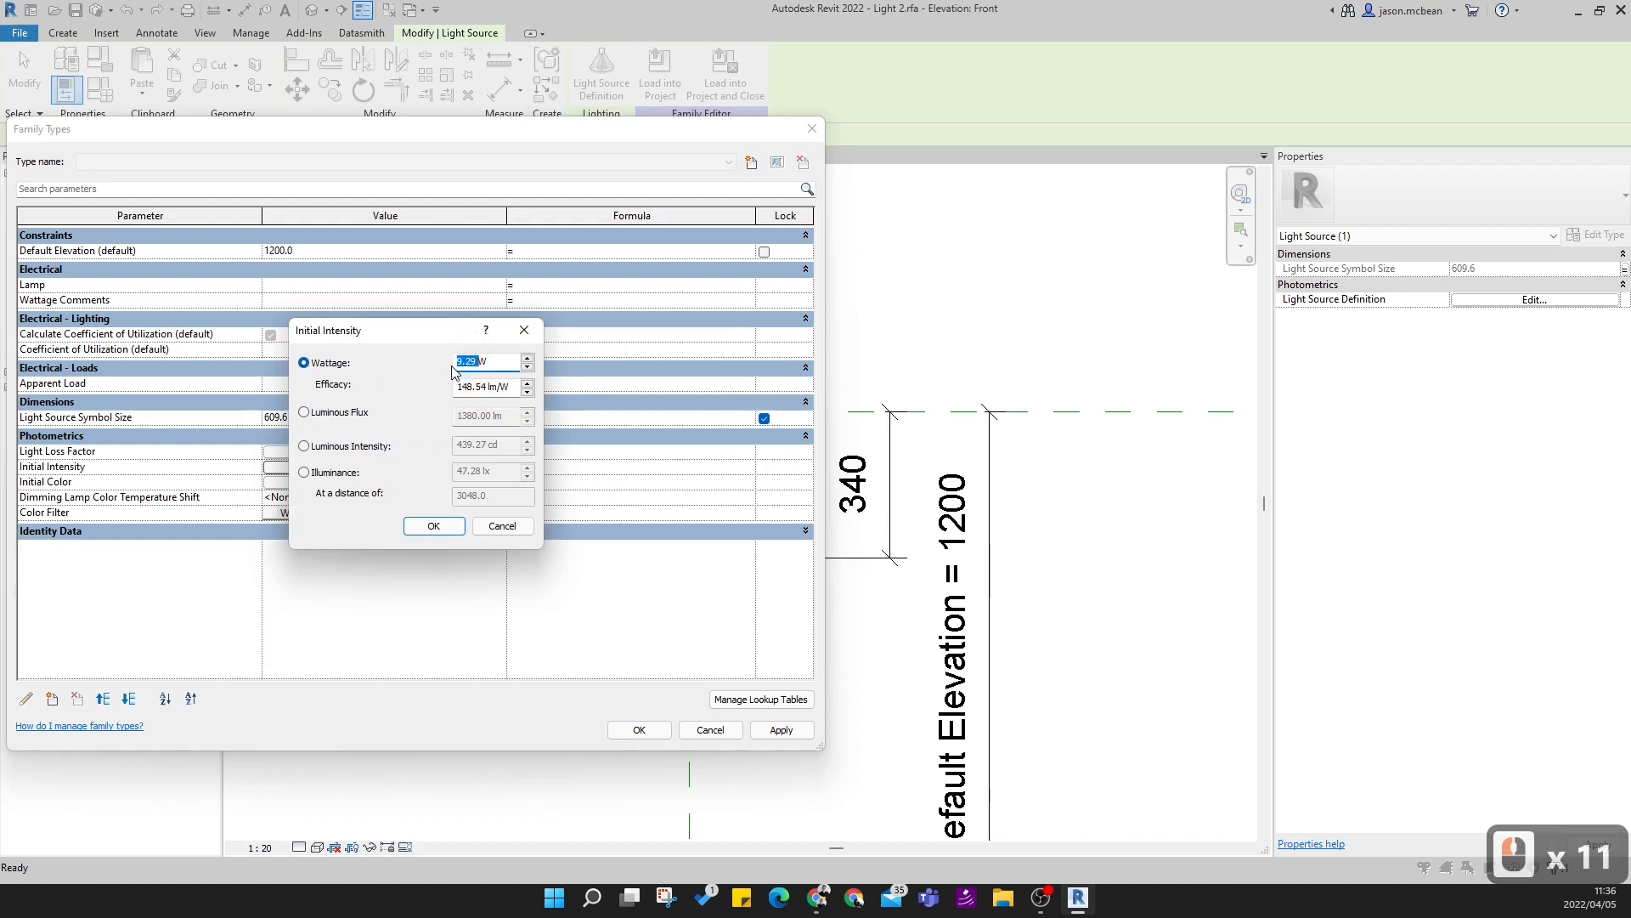
pyautogui.write('30W')
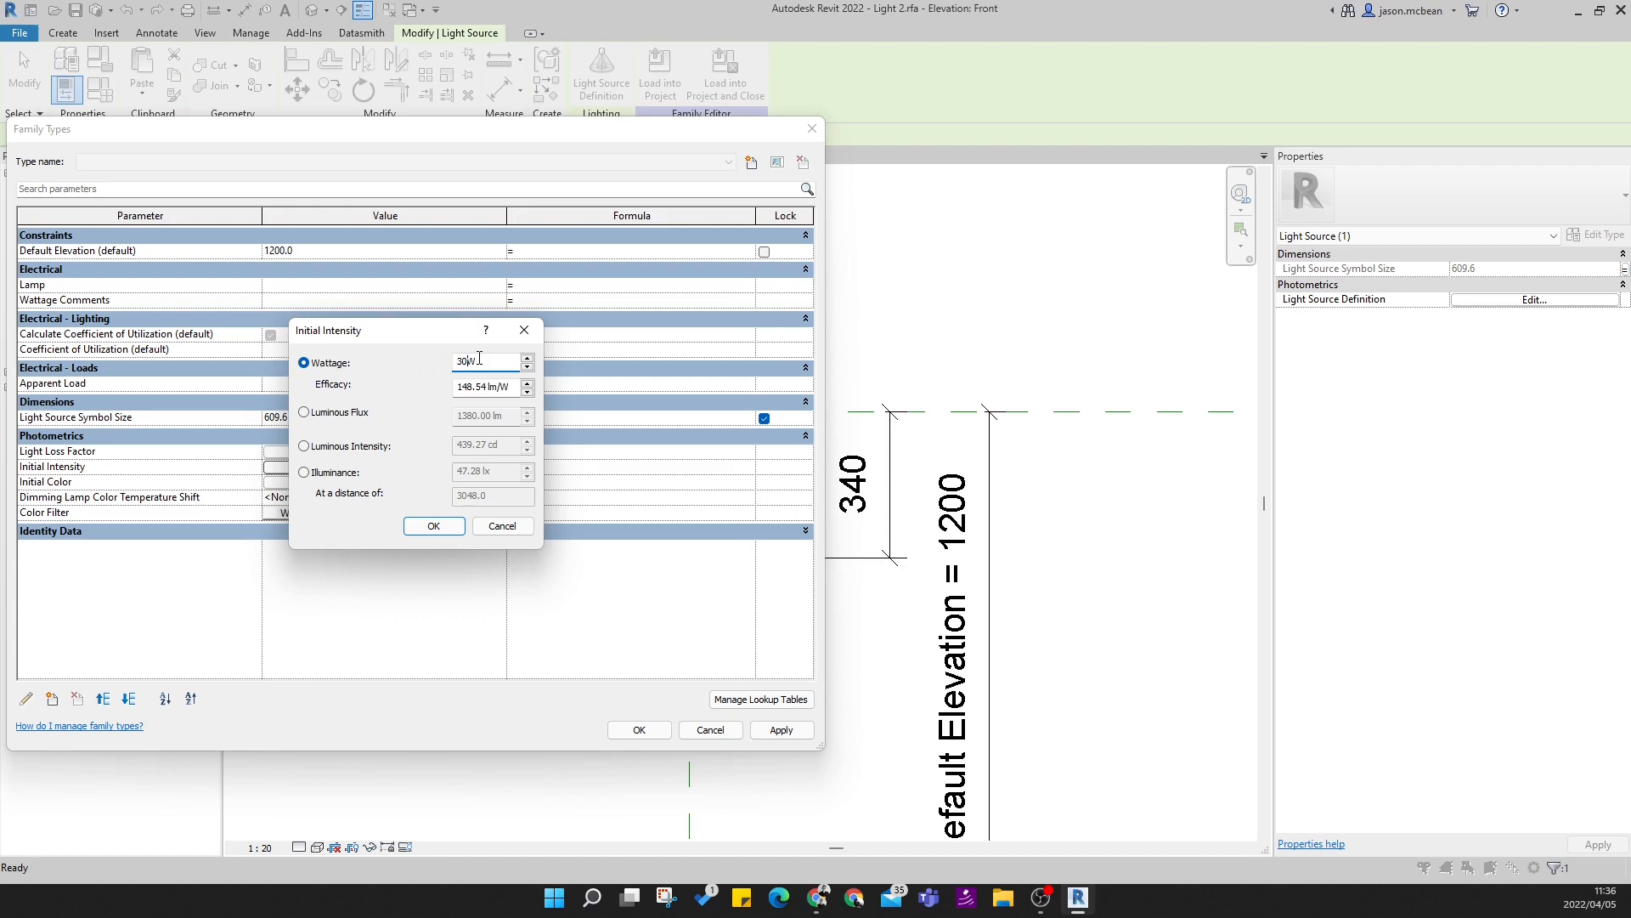
pyautogui.doubleClick(481, 386)
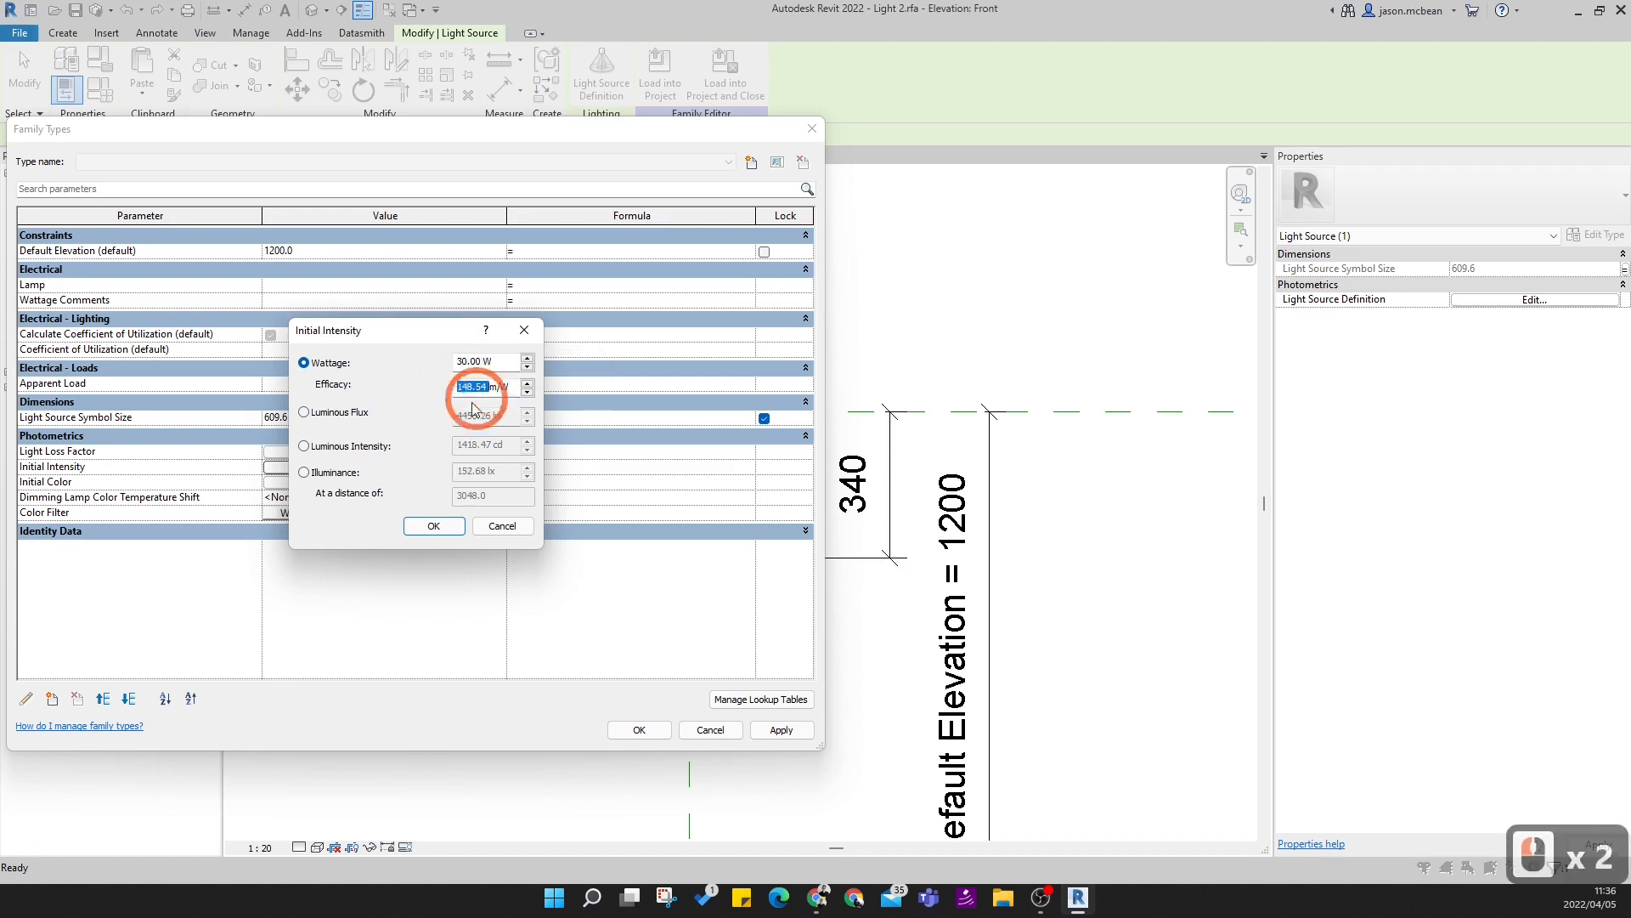
pyautogui.write('200')
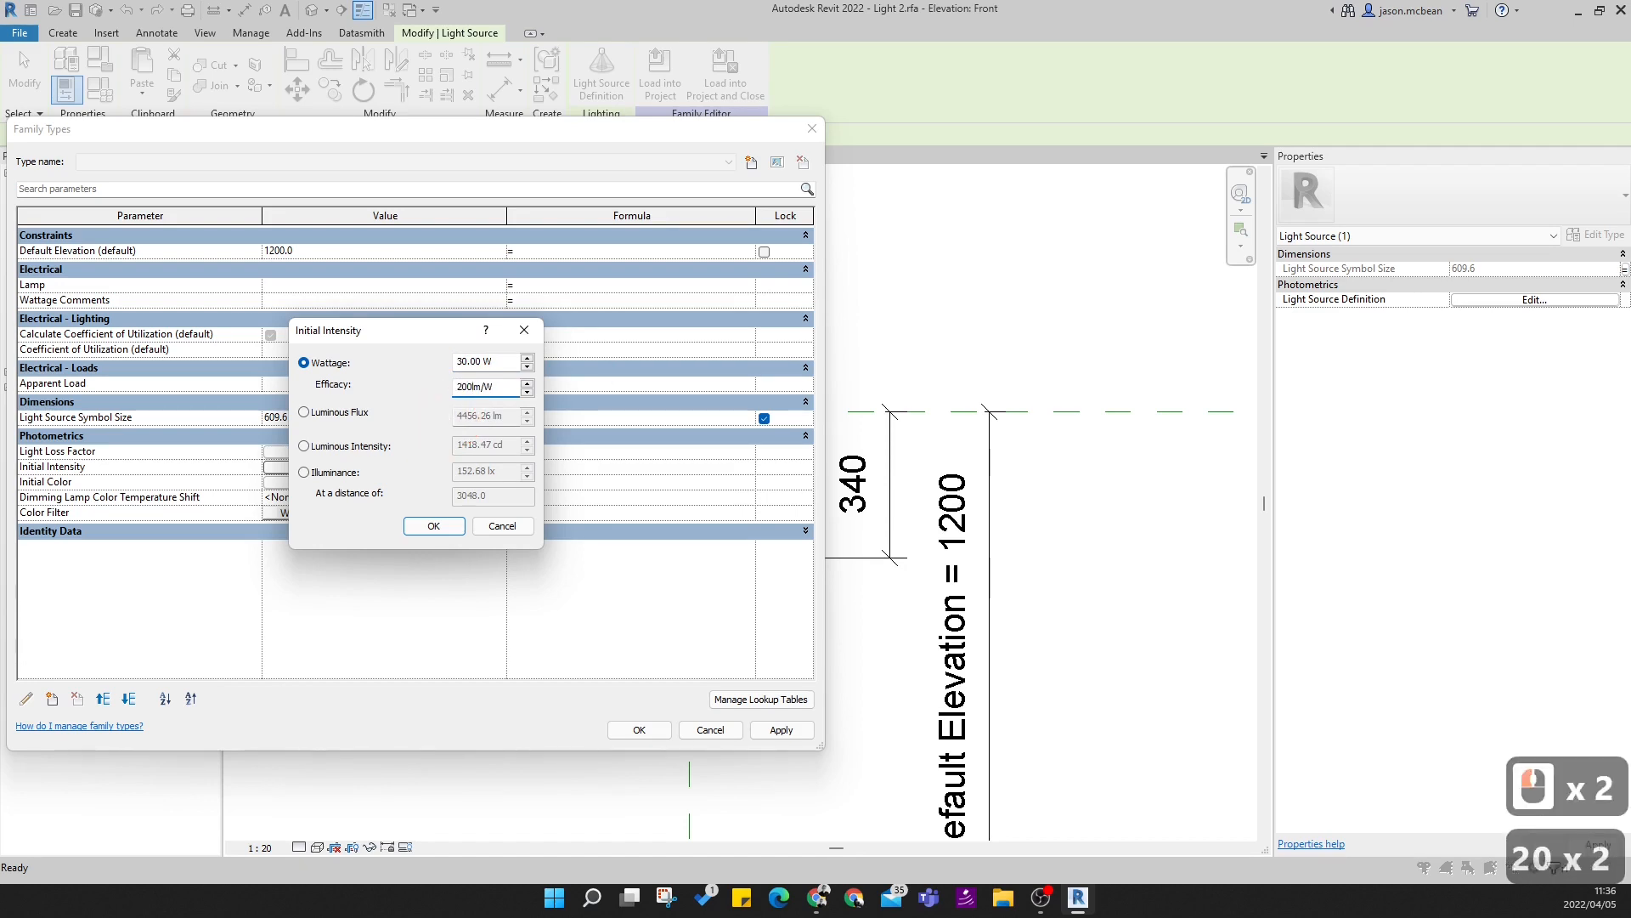
pyautogui.click(434, 526)
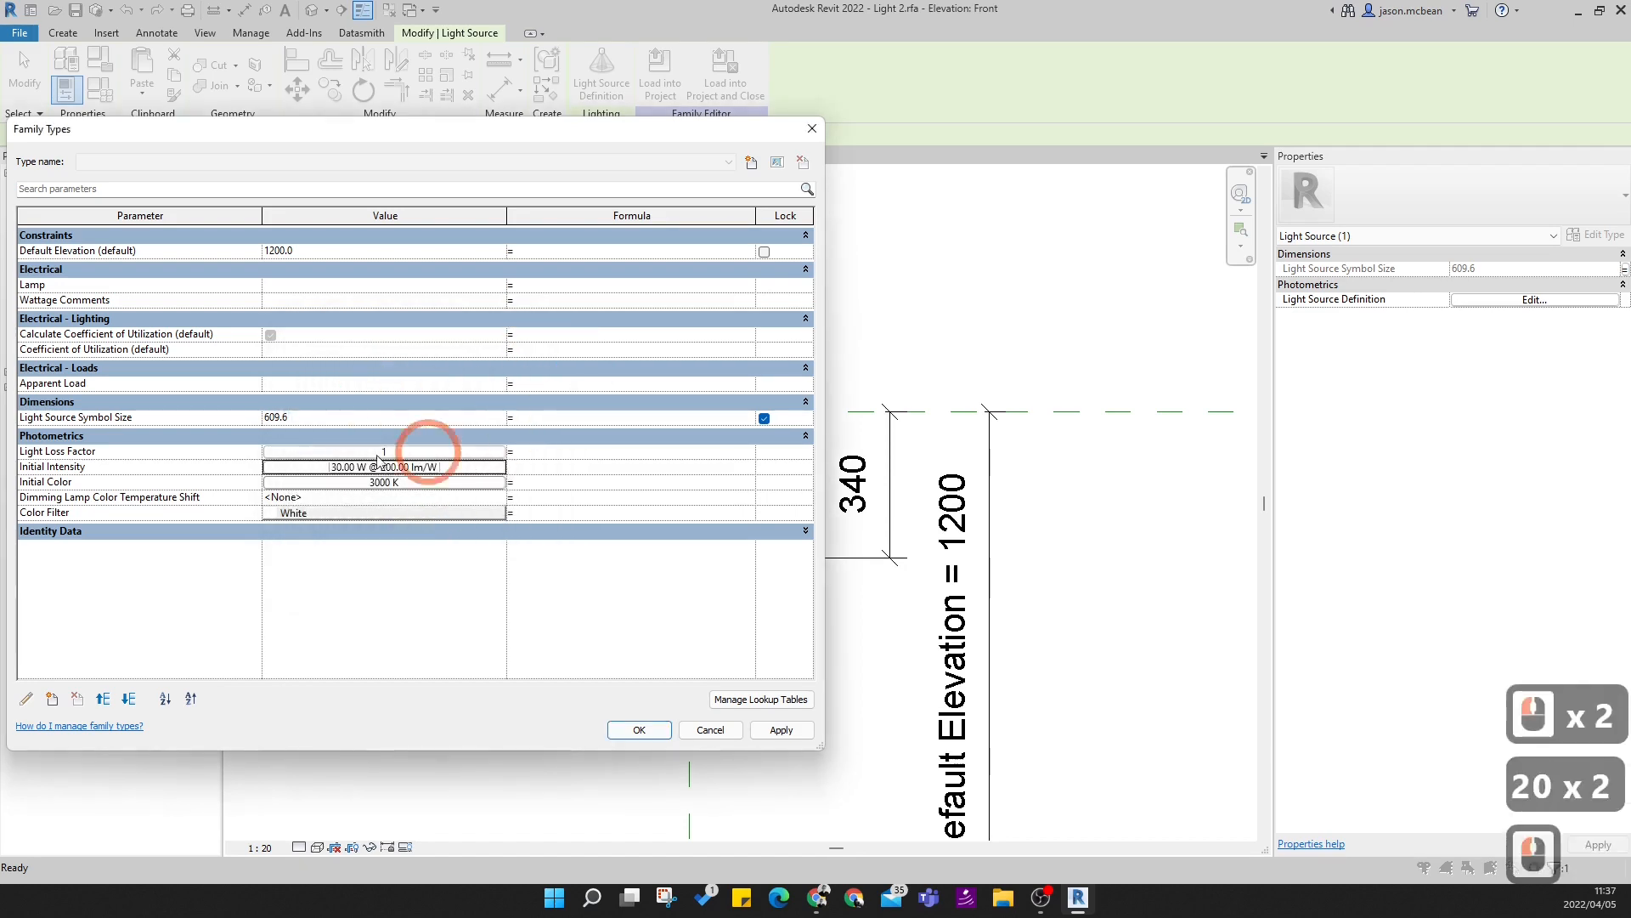
# - Apply the family's photometric settings and load the Light 2 family into the Light Render.rvt project
pyautogui.click(783, 736)
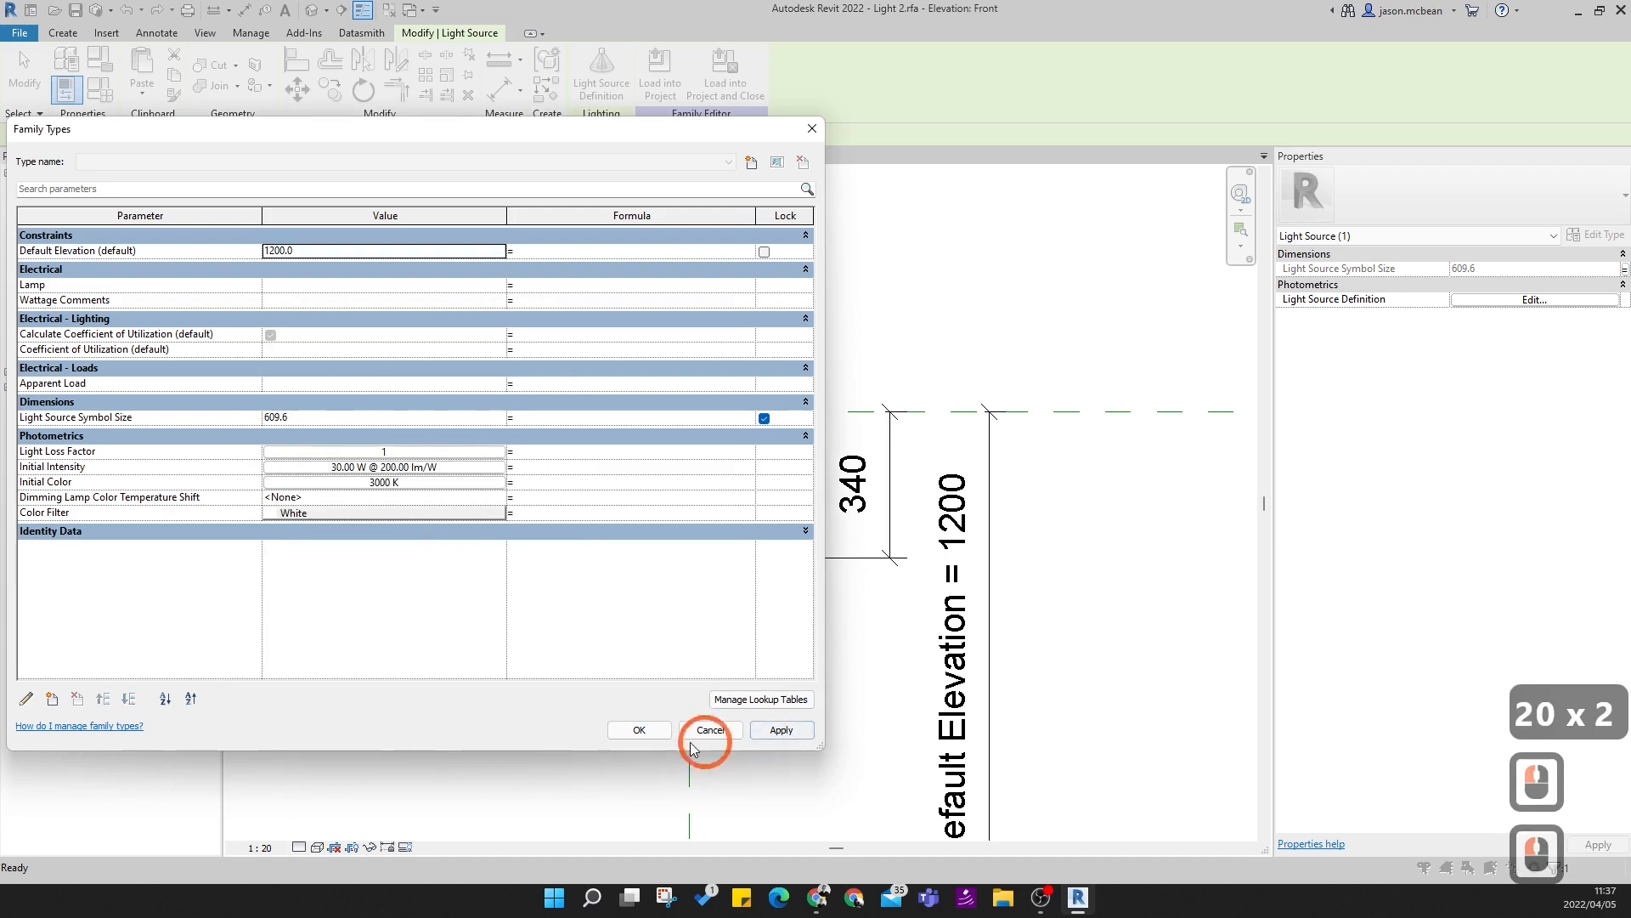
pyautogui.click(667, 731)
pyautogui.click(593, 78)
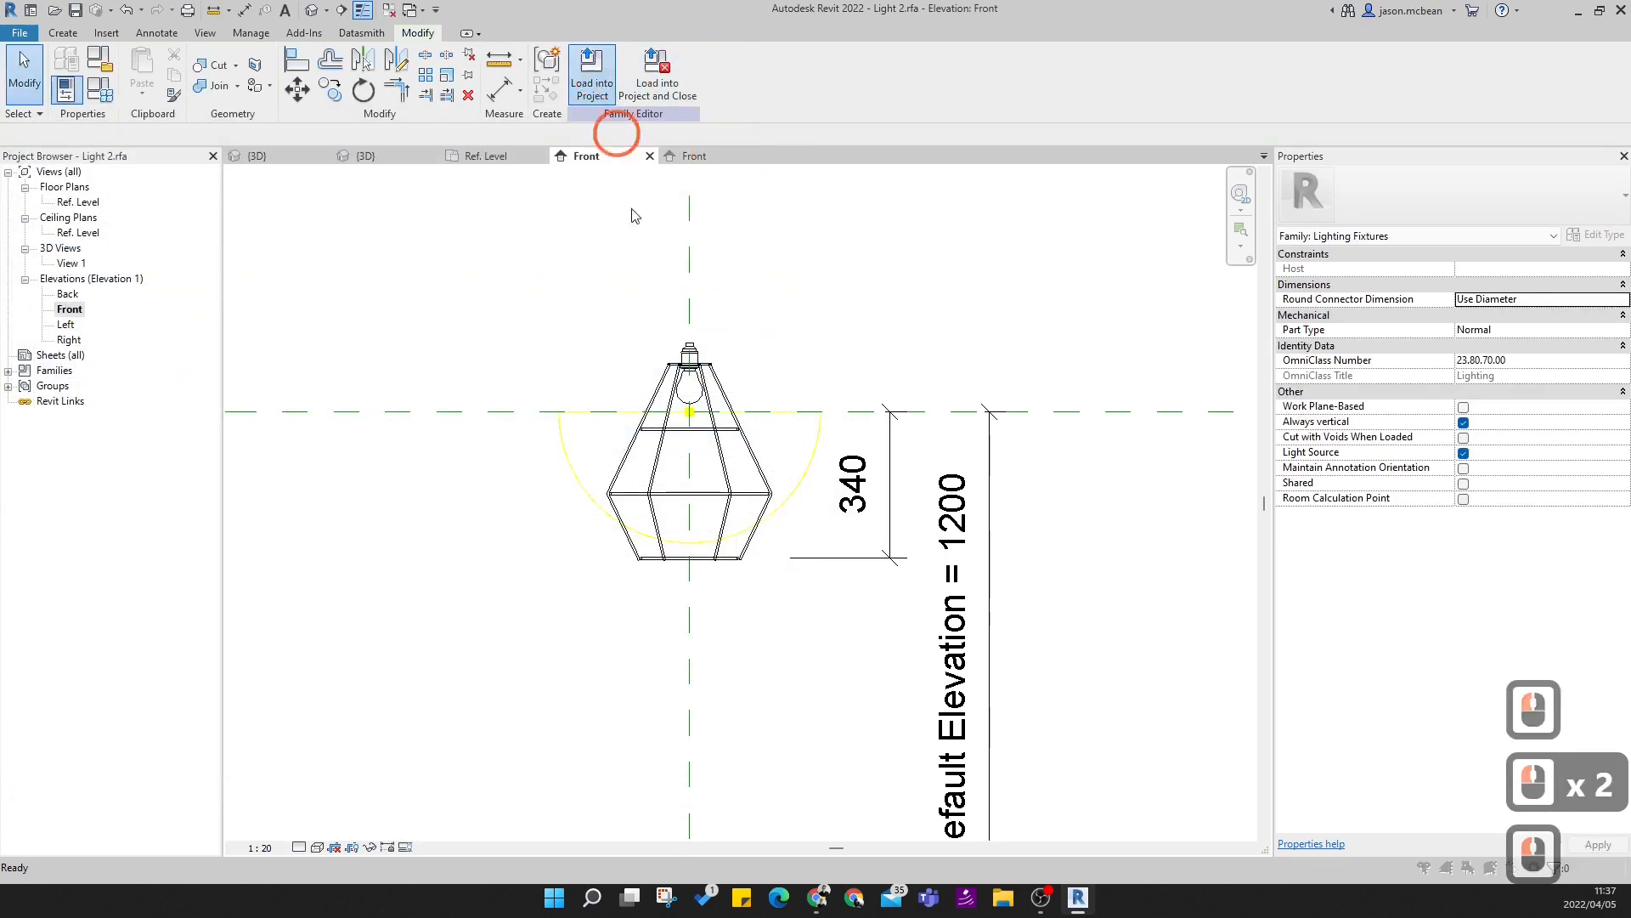
pyautogui.click(714, 371)
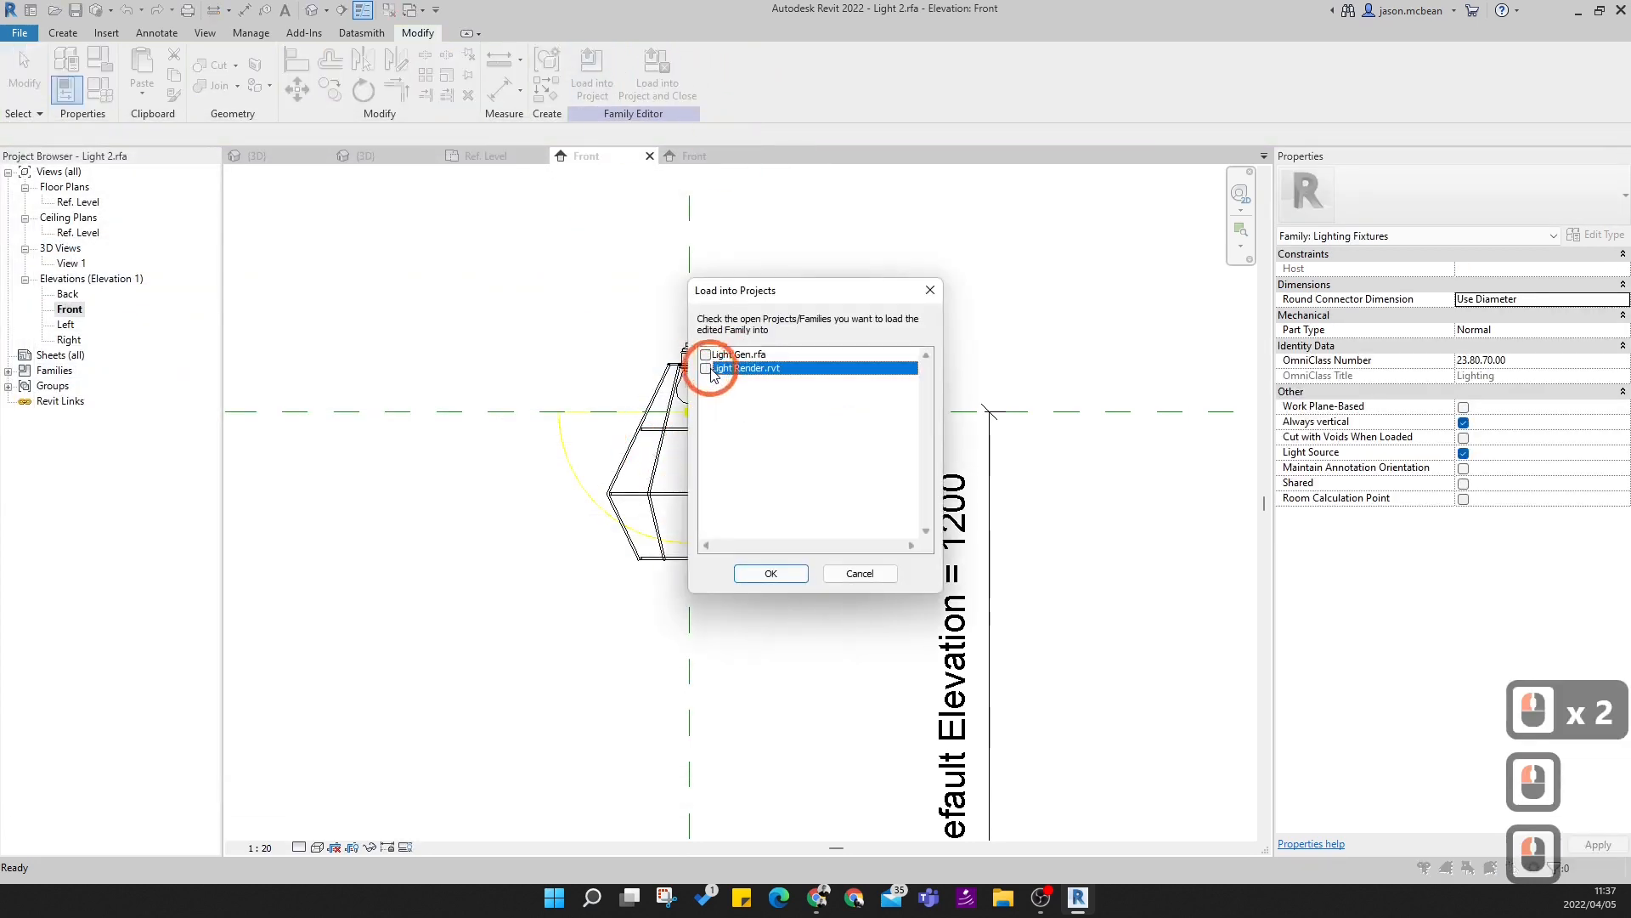
pyautogui.click(765, 574)
pyautogui.click(917, 425)
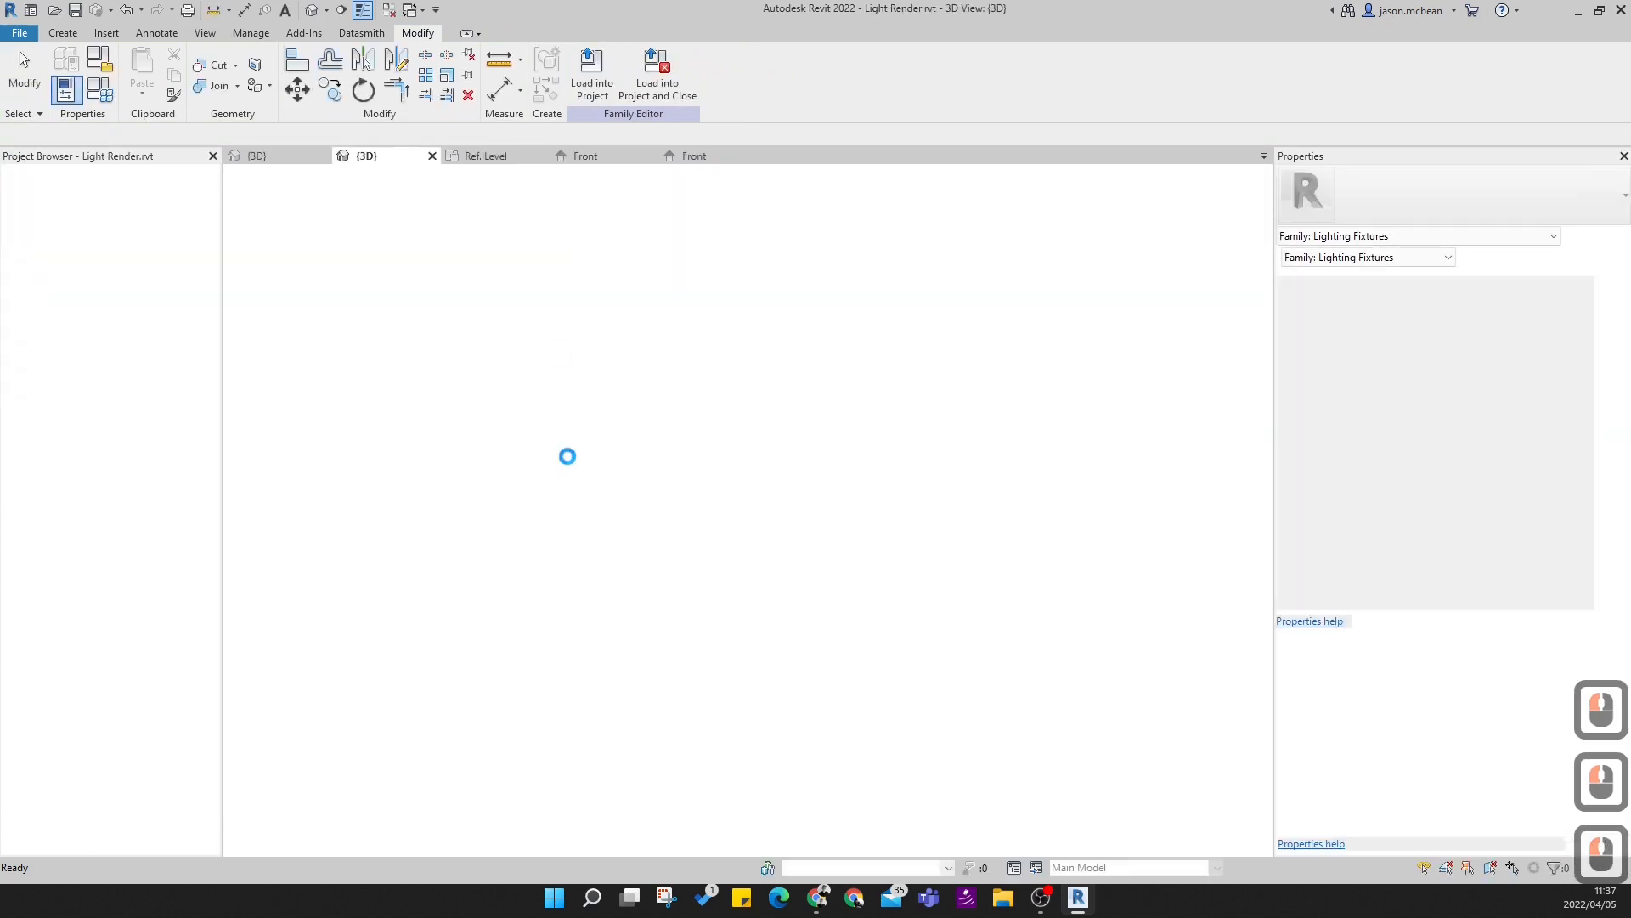
# - Place one Light 2 fixture on the room's floor near the curved reception desk
pyautogui.scroll(16, 989, 661)
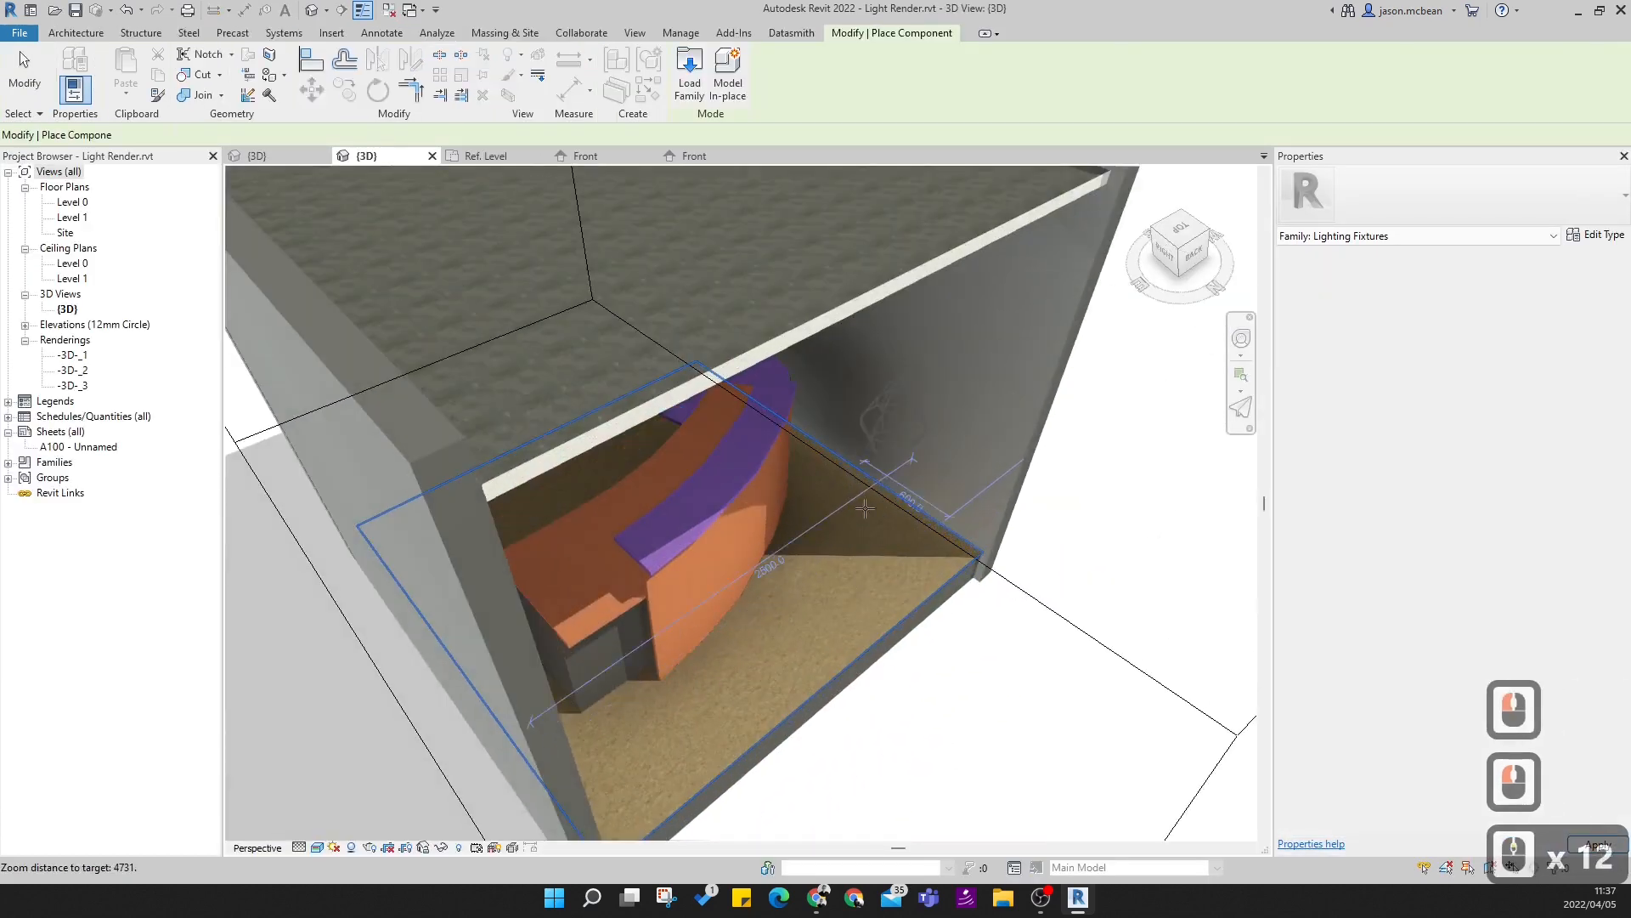
pyautogui.click(707, 645)
pyautogui.scroll(-7, 850, 456)
pyautogui.press('Escape')
pyautogui.press('Escape')
# - Set the Default Elevation of the newly placed Light 2 fixture to 2100 mm
pyautogui.scroll(-5, 869, 598)
pyautogui.keyDown('shift'); pyautogui.moveTo(869, 598); pyautogui.dragTo(674, 340, button='middle'); pyautogui.keyUp('shift')
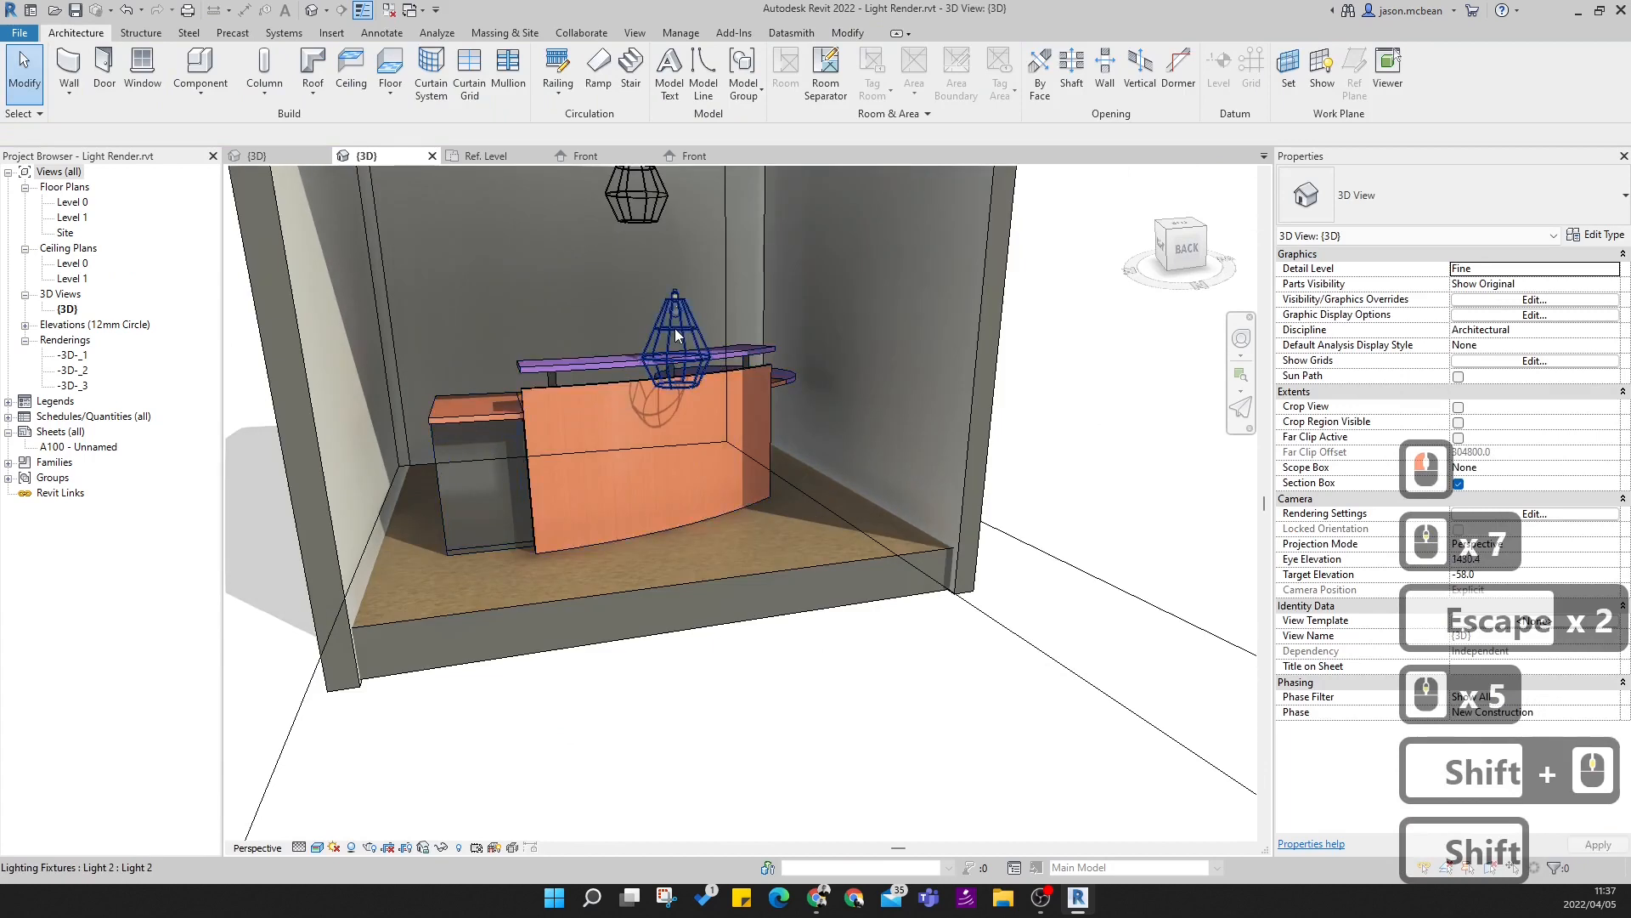
pyautogui.click(674, 335)
pyautogui.click(1436, 340)
pyautogui.click(1514, 257)
pyautogui.click(1514, 257)
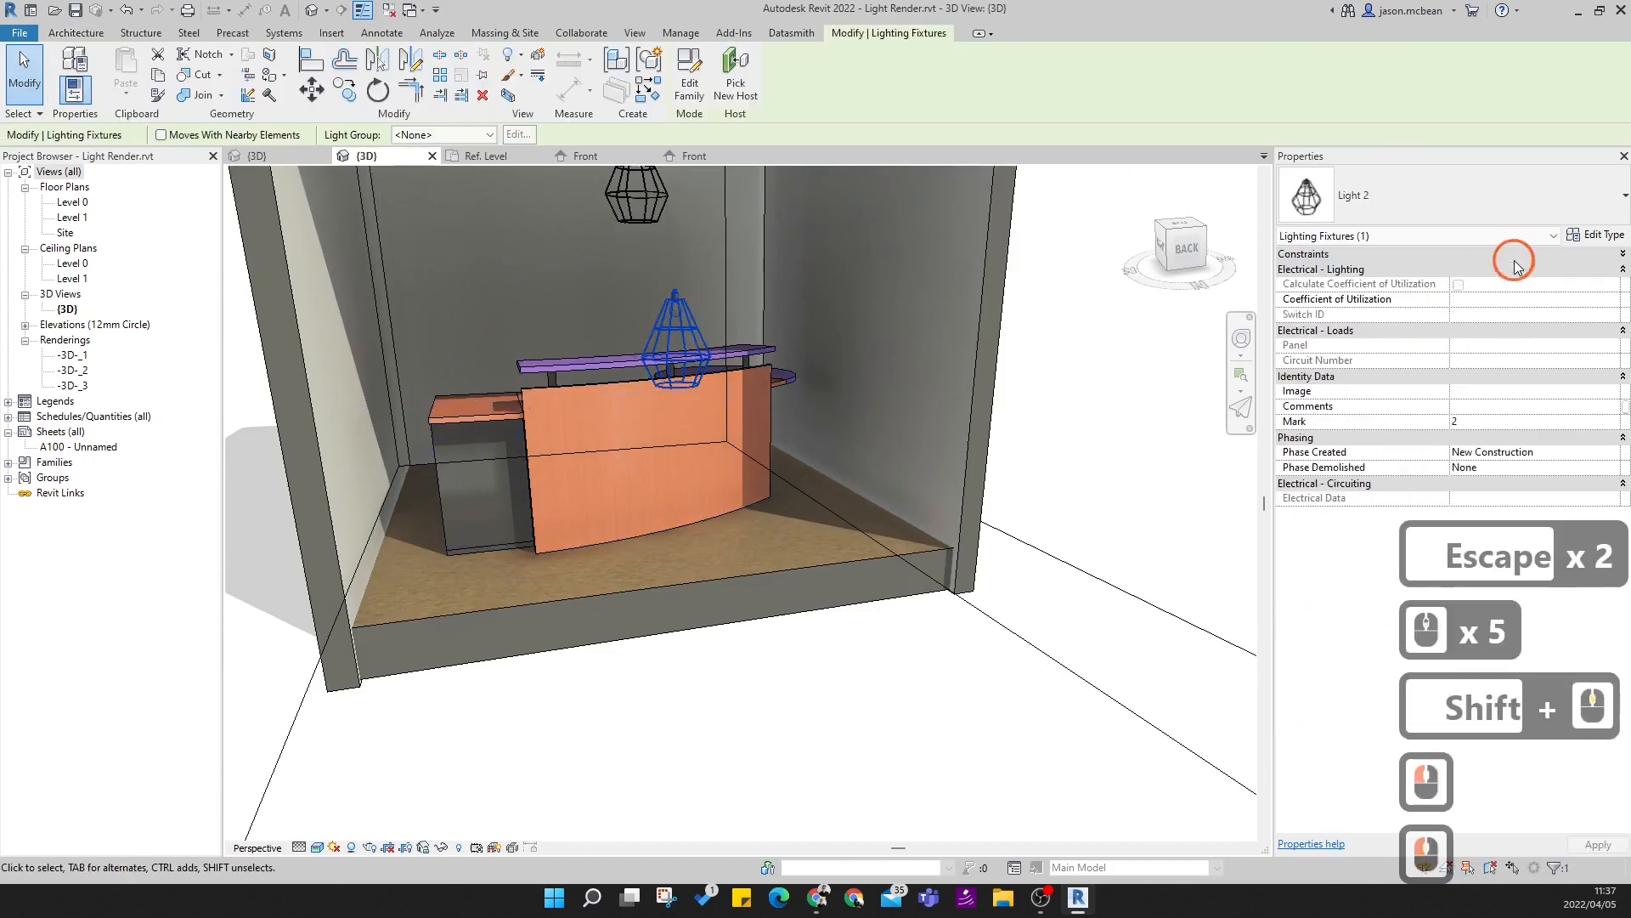
pyautogui.click(1514, 268)
pyautogui.write('2')
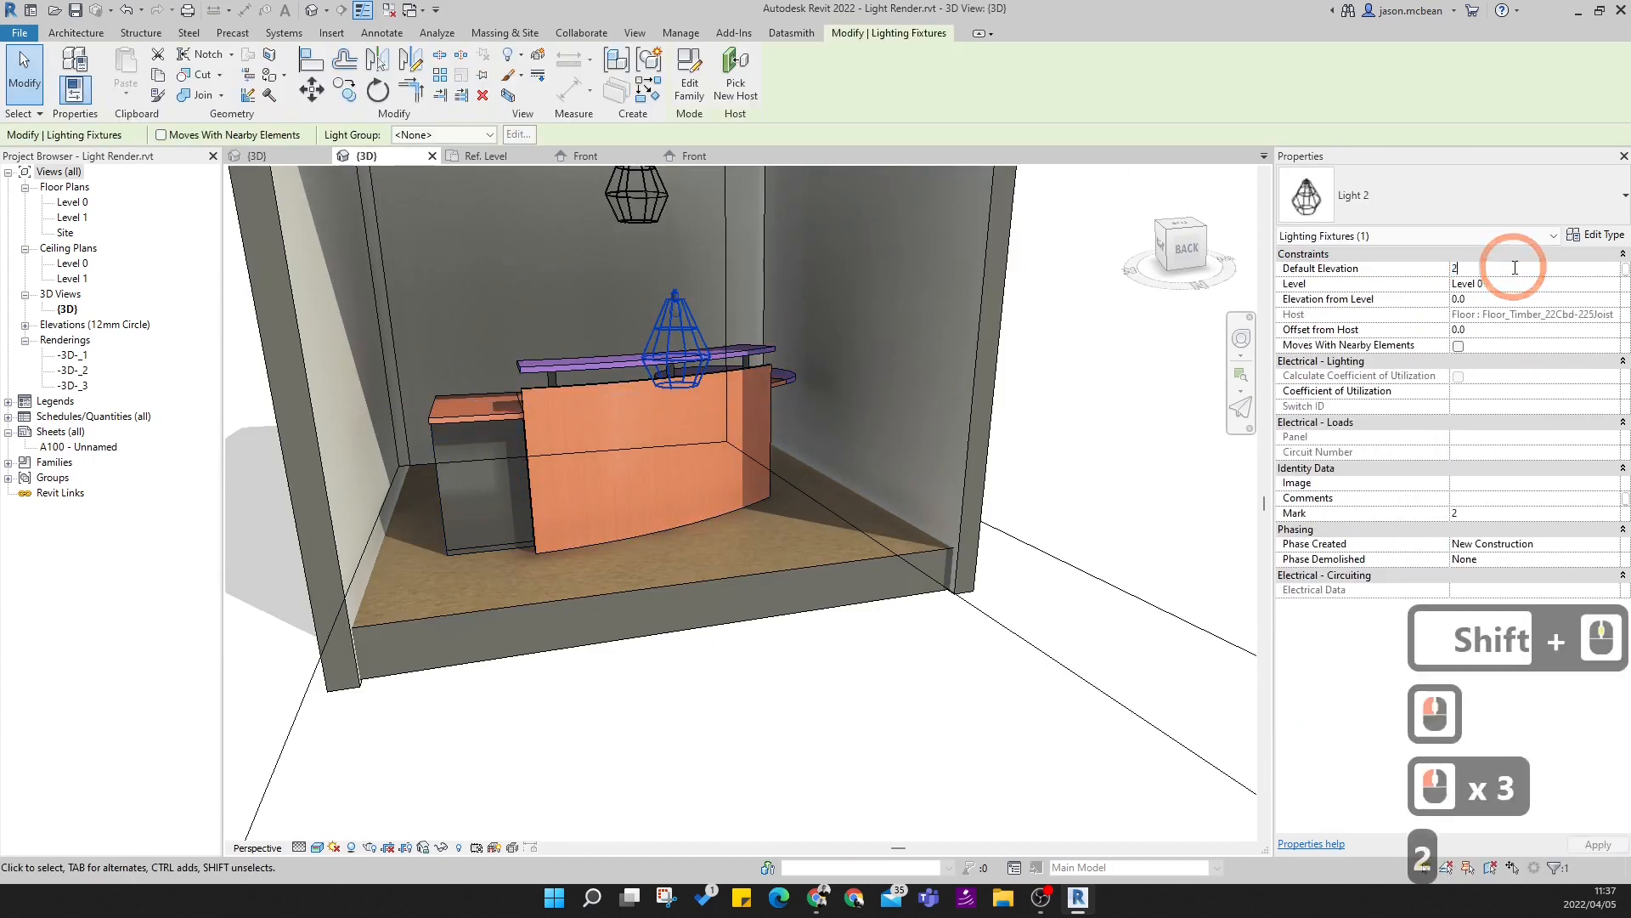
pyautogui.write('100')
pyautogui.press('Return')
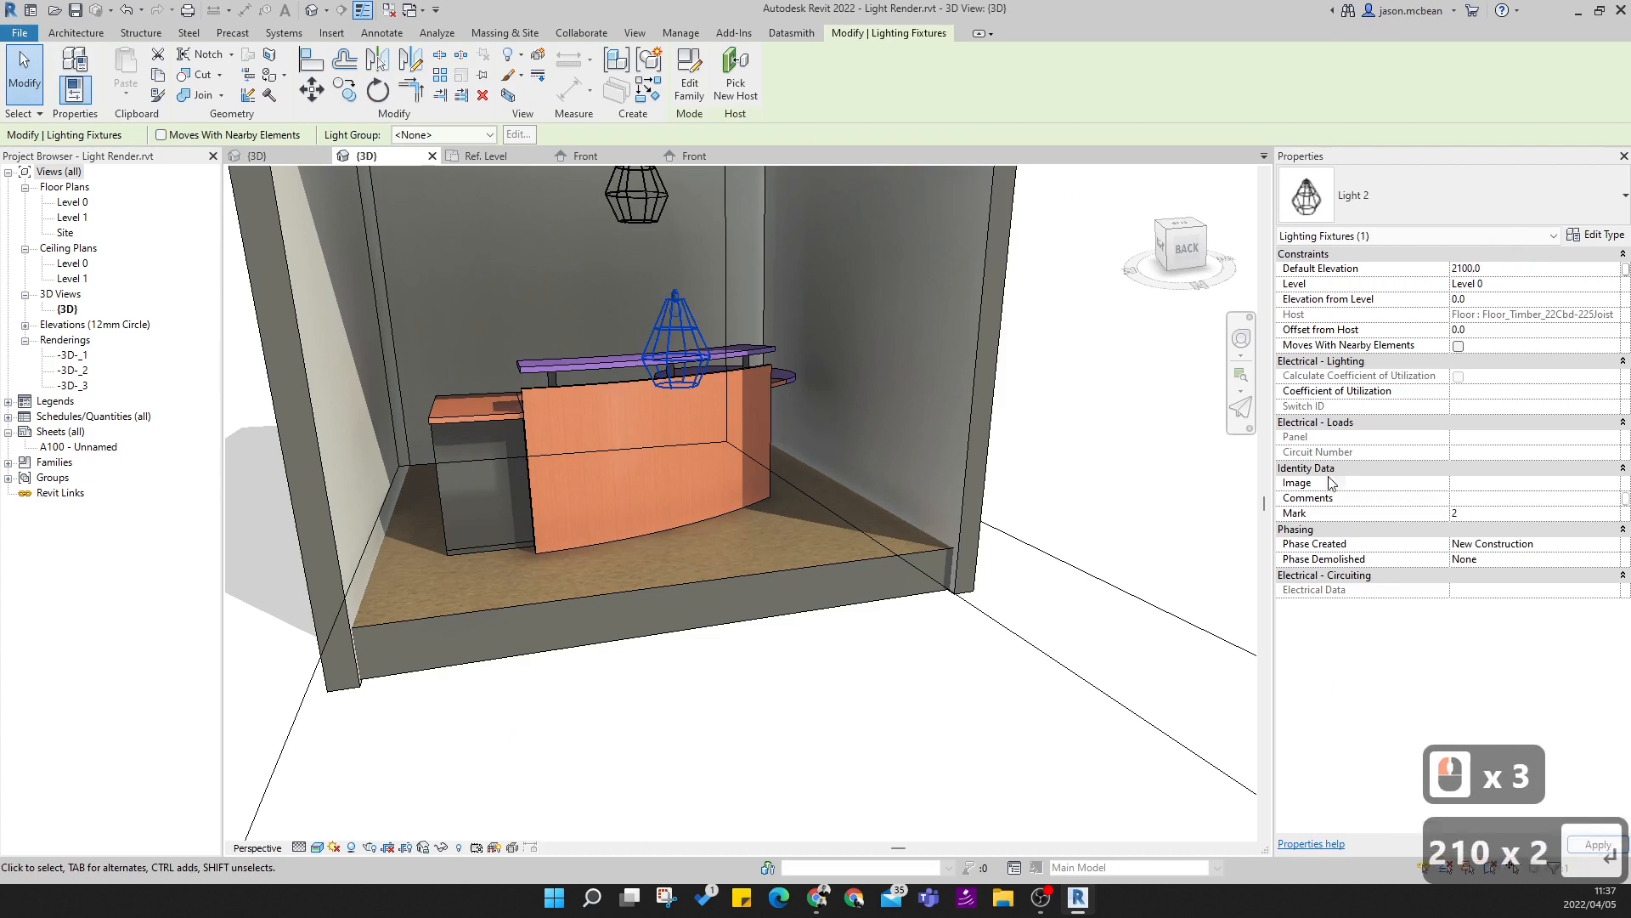
# - Examine the hanging position and lamp details of the two pendant lights in the 3D view
pyautogui.scroll(-4, 792, 365)
pyautogui.scroll(-4, 772, 297)
pyautogui.scroll(-3, 727, 314)
pyautogui.keyDown('shift'); pyautogui.moveTo(727, 314); pyautogui.dragTo(592, 322, button='middle'); pyautogui.keyUp('shift')
pyautogui.scroll(3, 648, 357)
pyautogui.press('Escape')
pyautogui.press('Escape')
pyautogui.click(647, 362)
pyautogui.press('Escape')
pyautogui.press('Escape')
pyautogui.scroll(6, 661, 232)
pyautogui.moveTo(772, 349); pyautogui.dragTo(748, 436, button='middle')
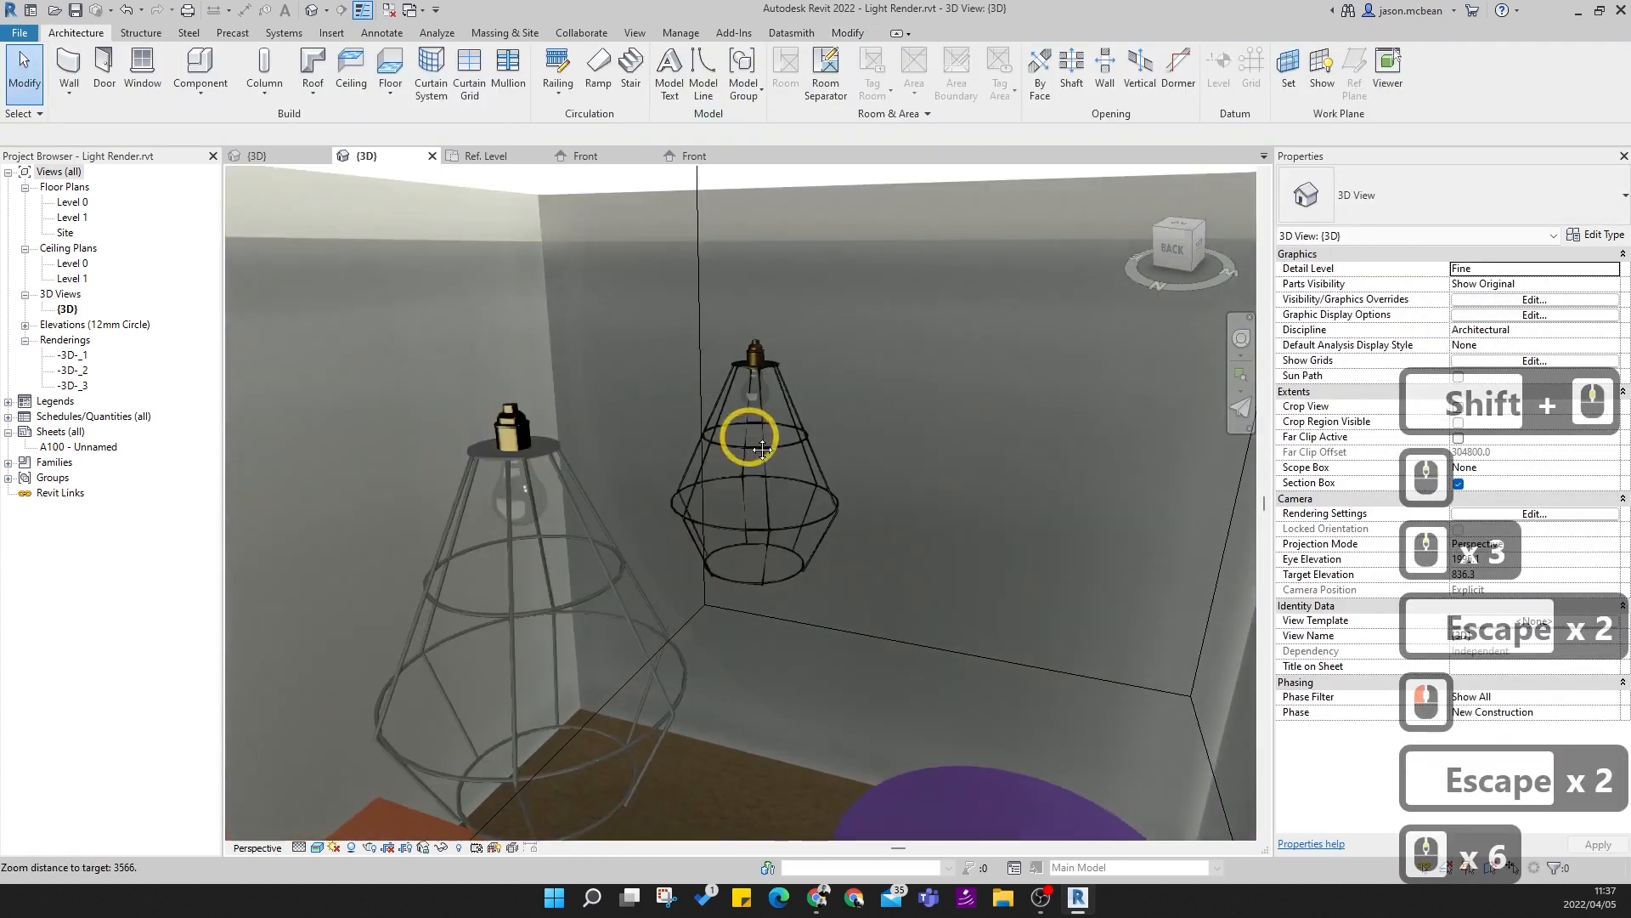
# - Render the perspective 3D view showing the whole room from the desk's front with both pendant lights in frame
pyautogui.scroll(-2, 745, 396)
pyautogui.scroll(-8, 745, 394)
pyautogui.keyDown('shift'); pyautogui.moveTo(768, 521); pyautogui.dragTo(729, 507, button='middle'); pyautogui.keyUp('shift')
pyautogui.keyDown('shift'); pyautogui.moveTo(729, 506); pyautogui.dragTo(758, 537, button='middle'); pyautogui.keyUp('shift')
pyautogui.moveTo(758, 537)
pyautogui.mouseDown(button='middle')
pyautogui.moveTo(822, 535)
pyautogui.moveTo(838, 511)
pyautogui.moveTo(776, 524)
pyautogui.mouseUp(button='middle')
pyautogui.scroll(-2, 755, 527)
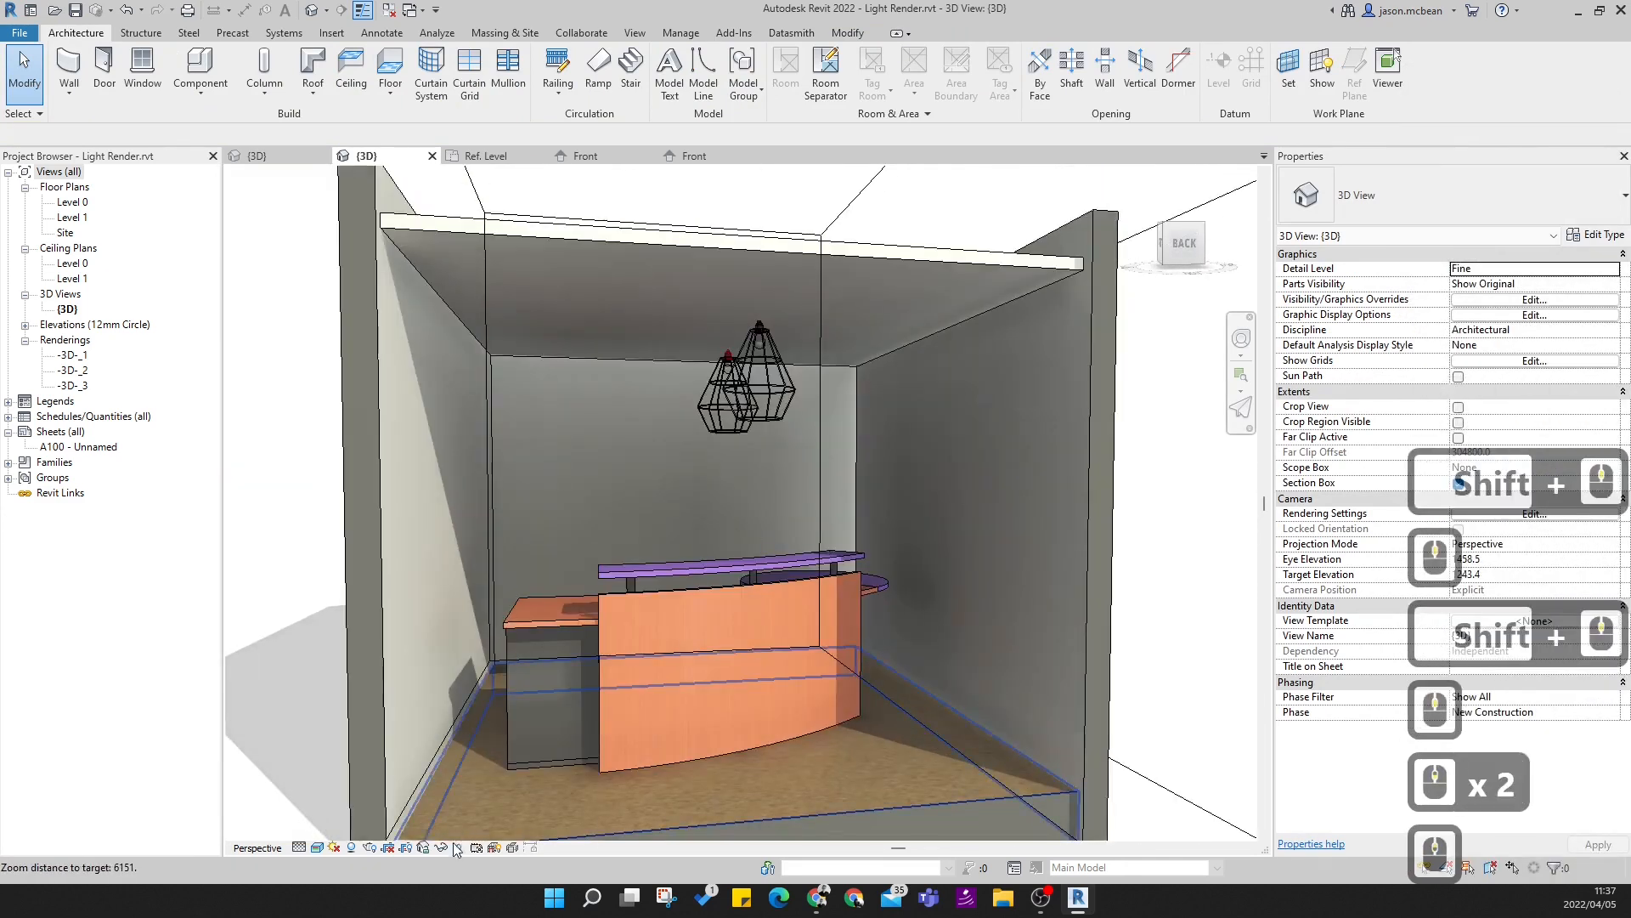
pyautogui.click(639, 494)
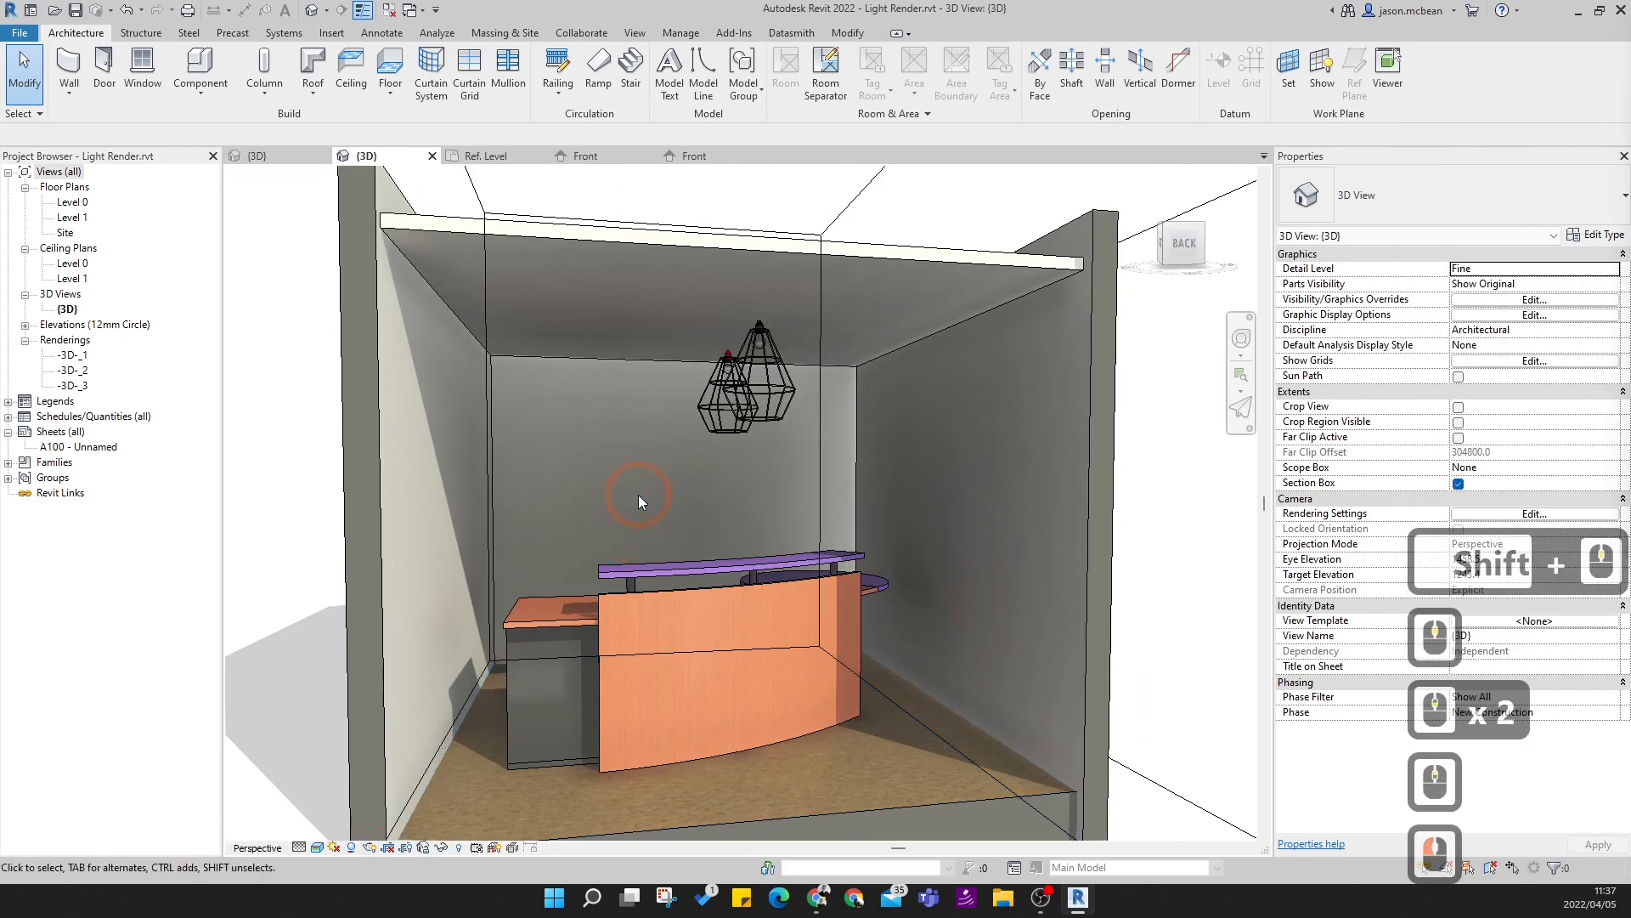
pyautogui.click(370, 847)
pyautogui.moveTo(976, 379); pyautogui.dragTo(707, 227)
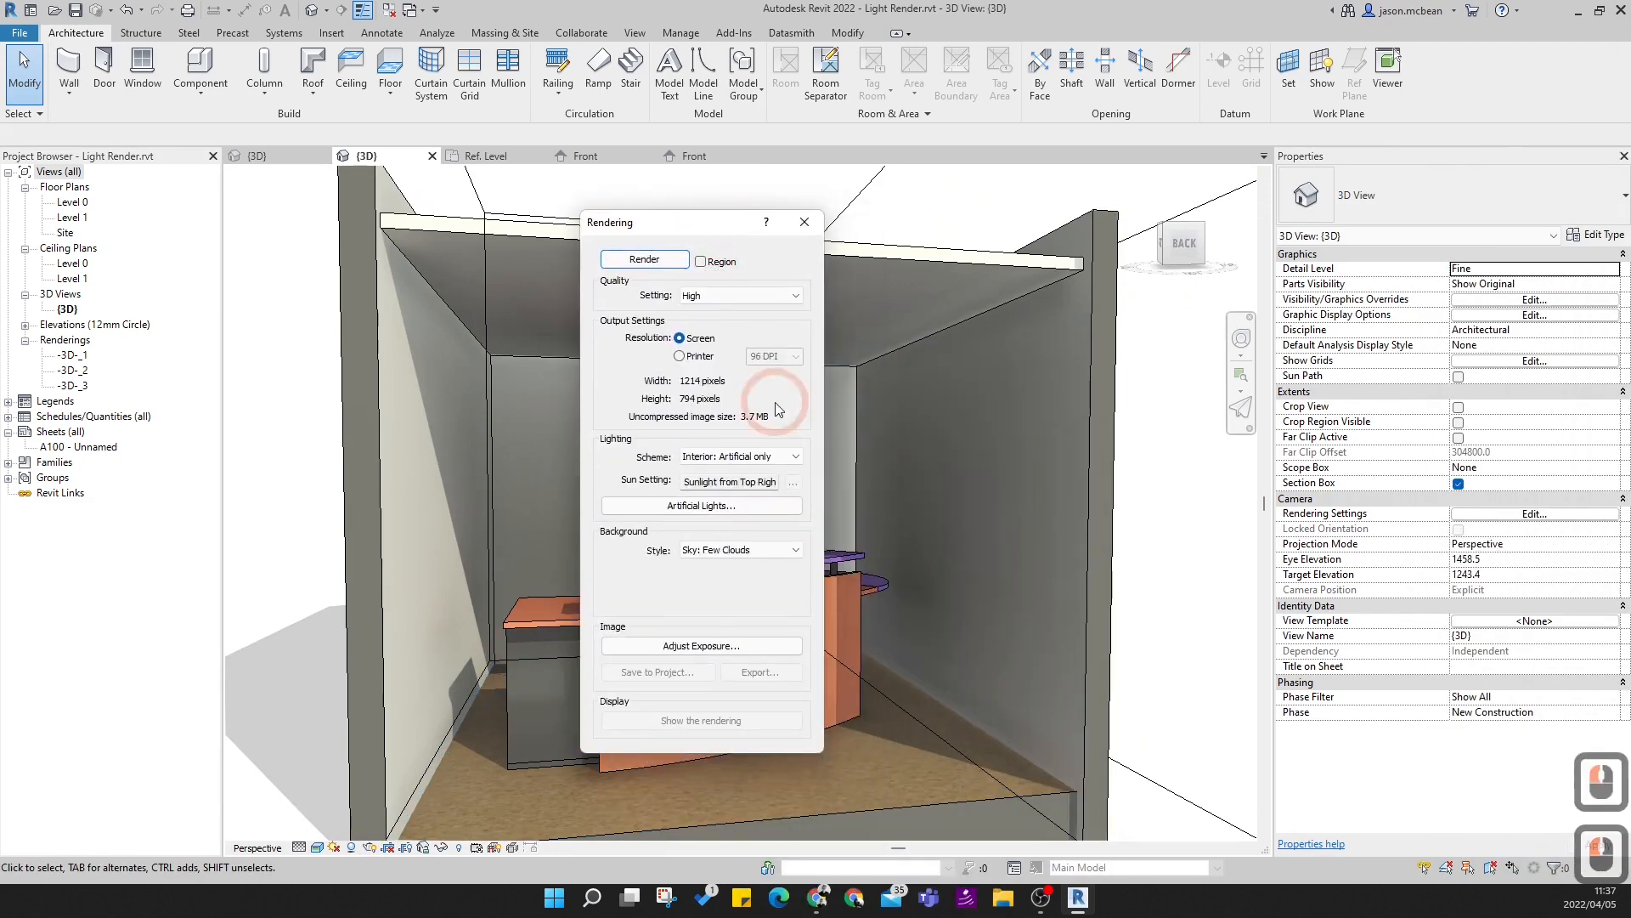
pyautogui.click(644, 259)
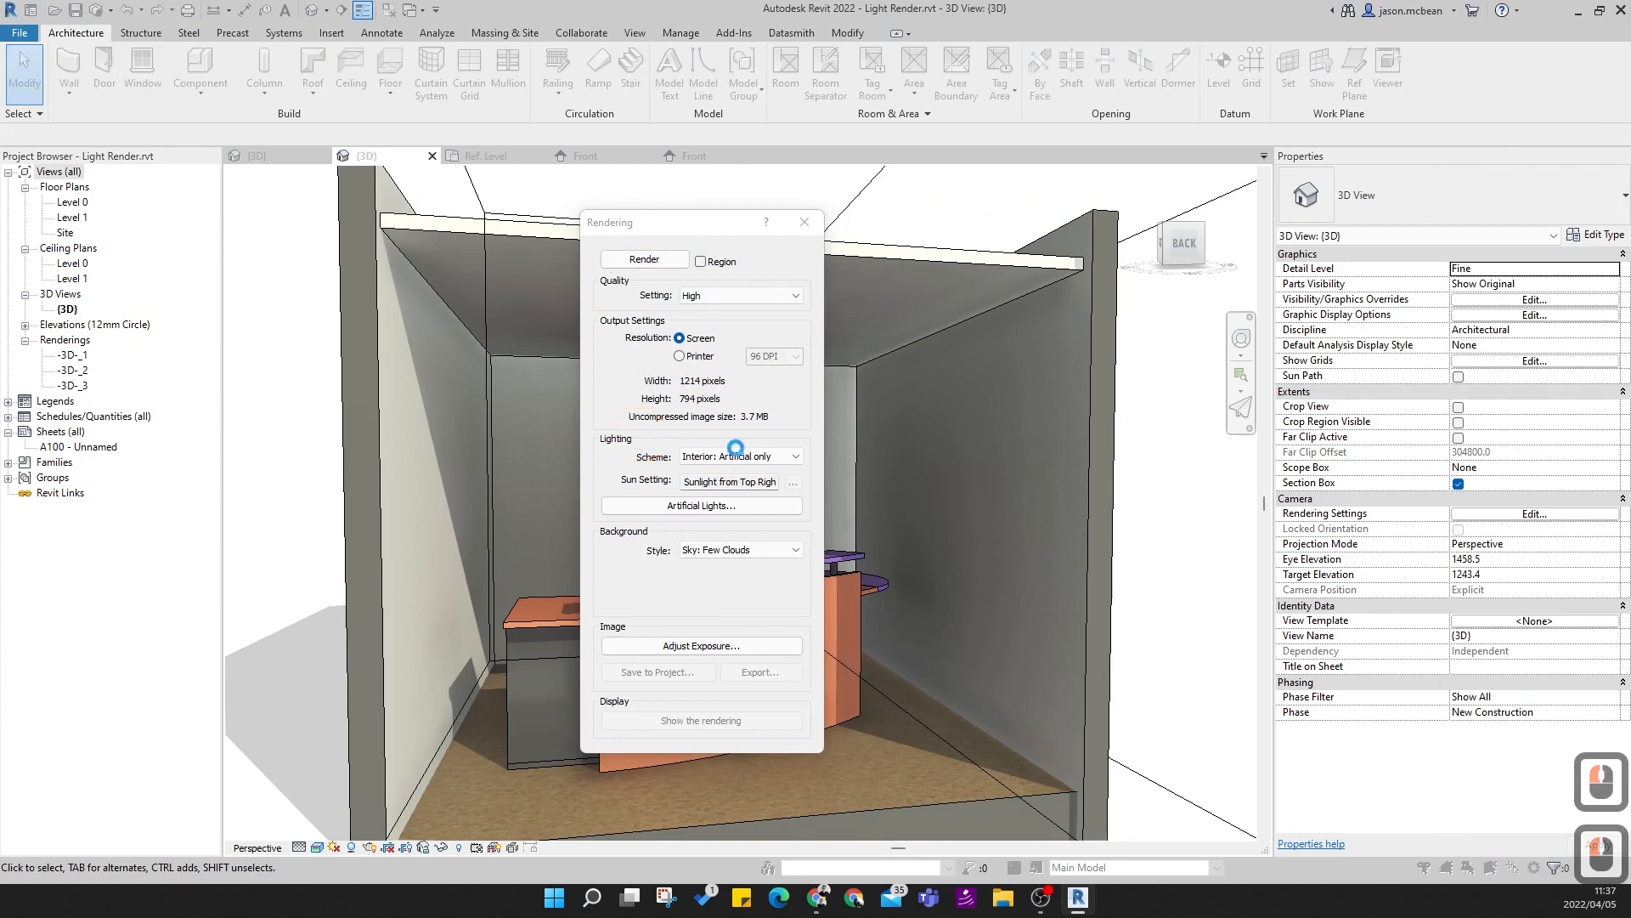
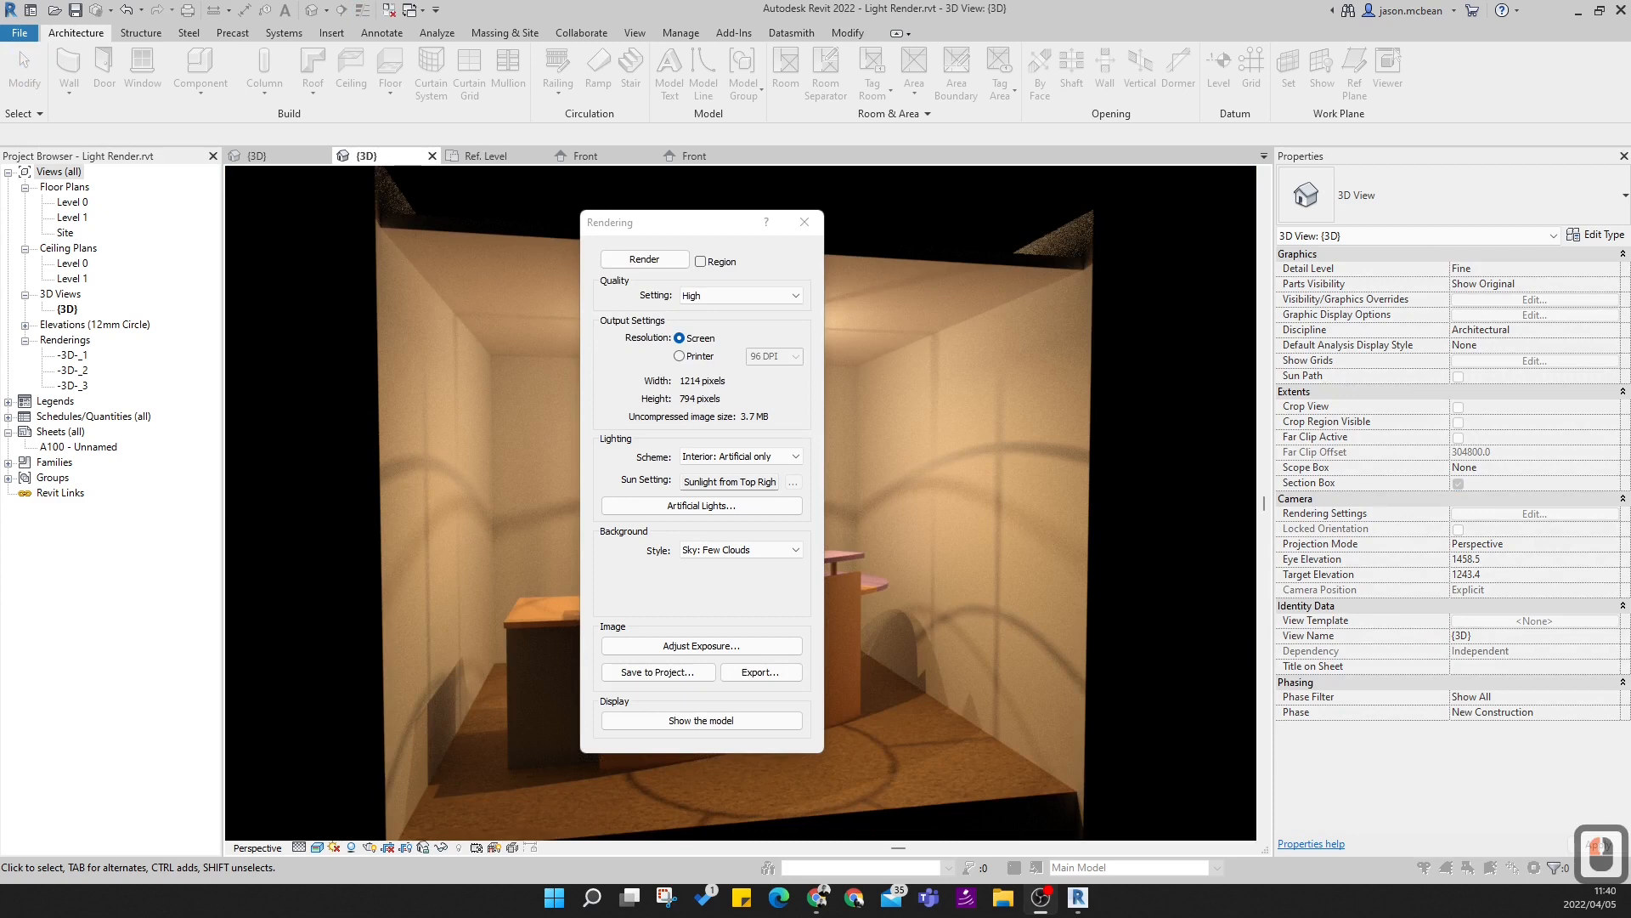
# - Save the rendering to the project under the suggested name and open it for a close look at the reception desk
pyautogui.click(661, 678)
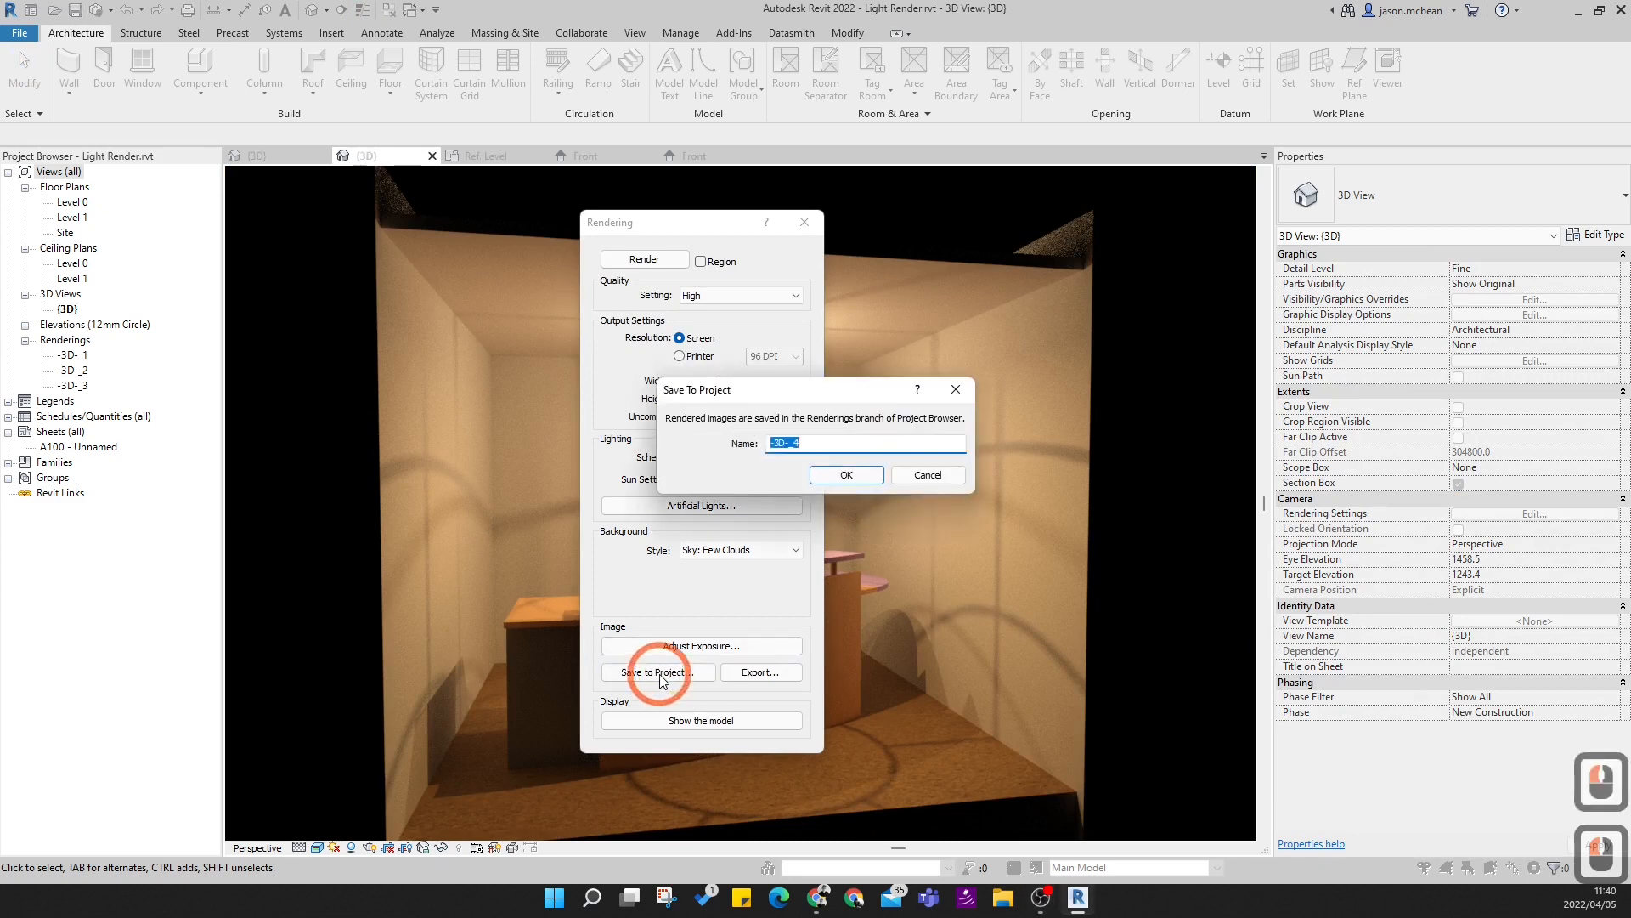
pyautogui.click(848, 471)
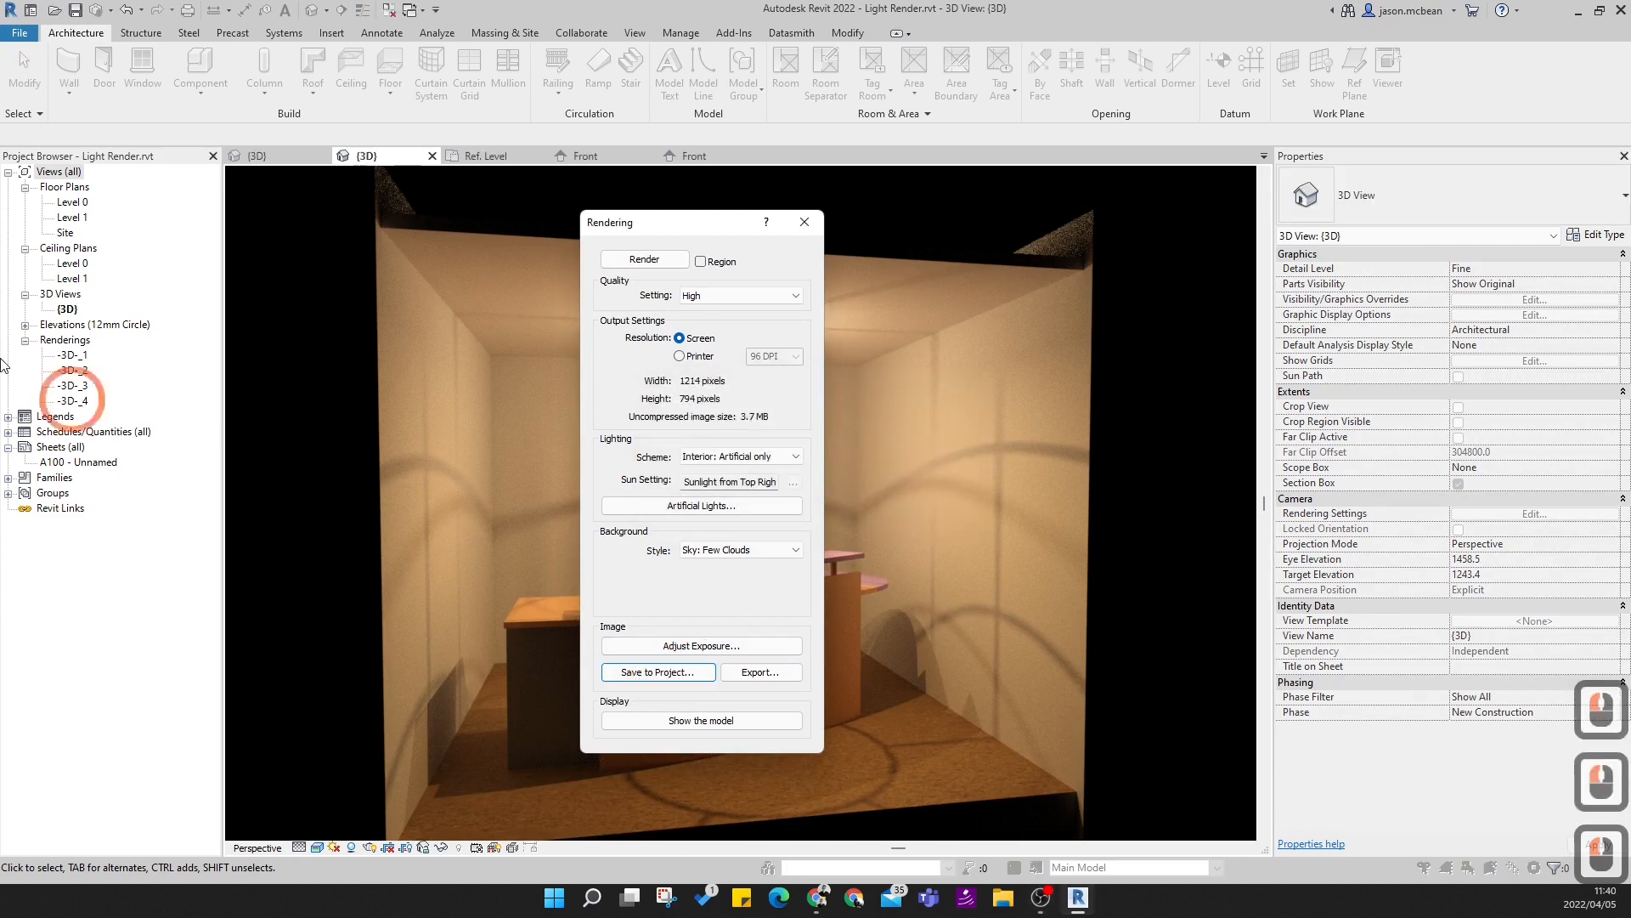
pyautogui.doubleClick(70, 401)
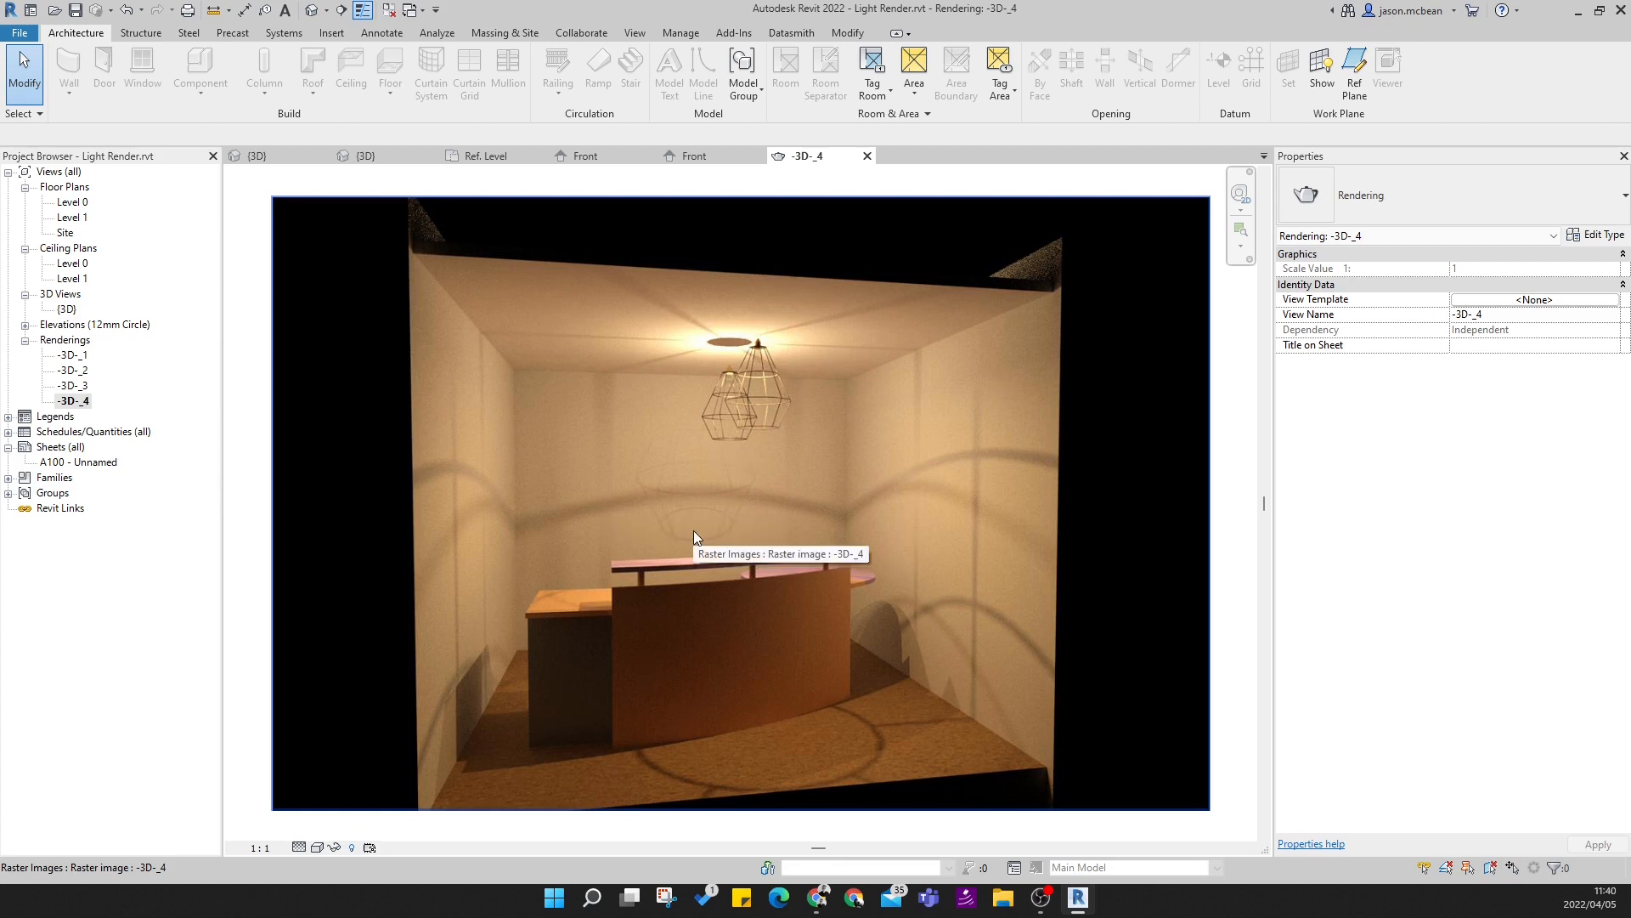
pyautogui.scroll(-3, 693, 531)
pyautogui.scroll(10, 731, 389)
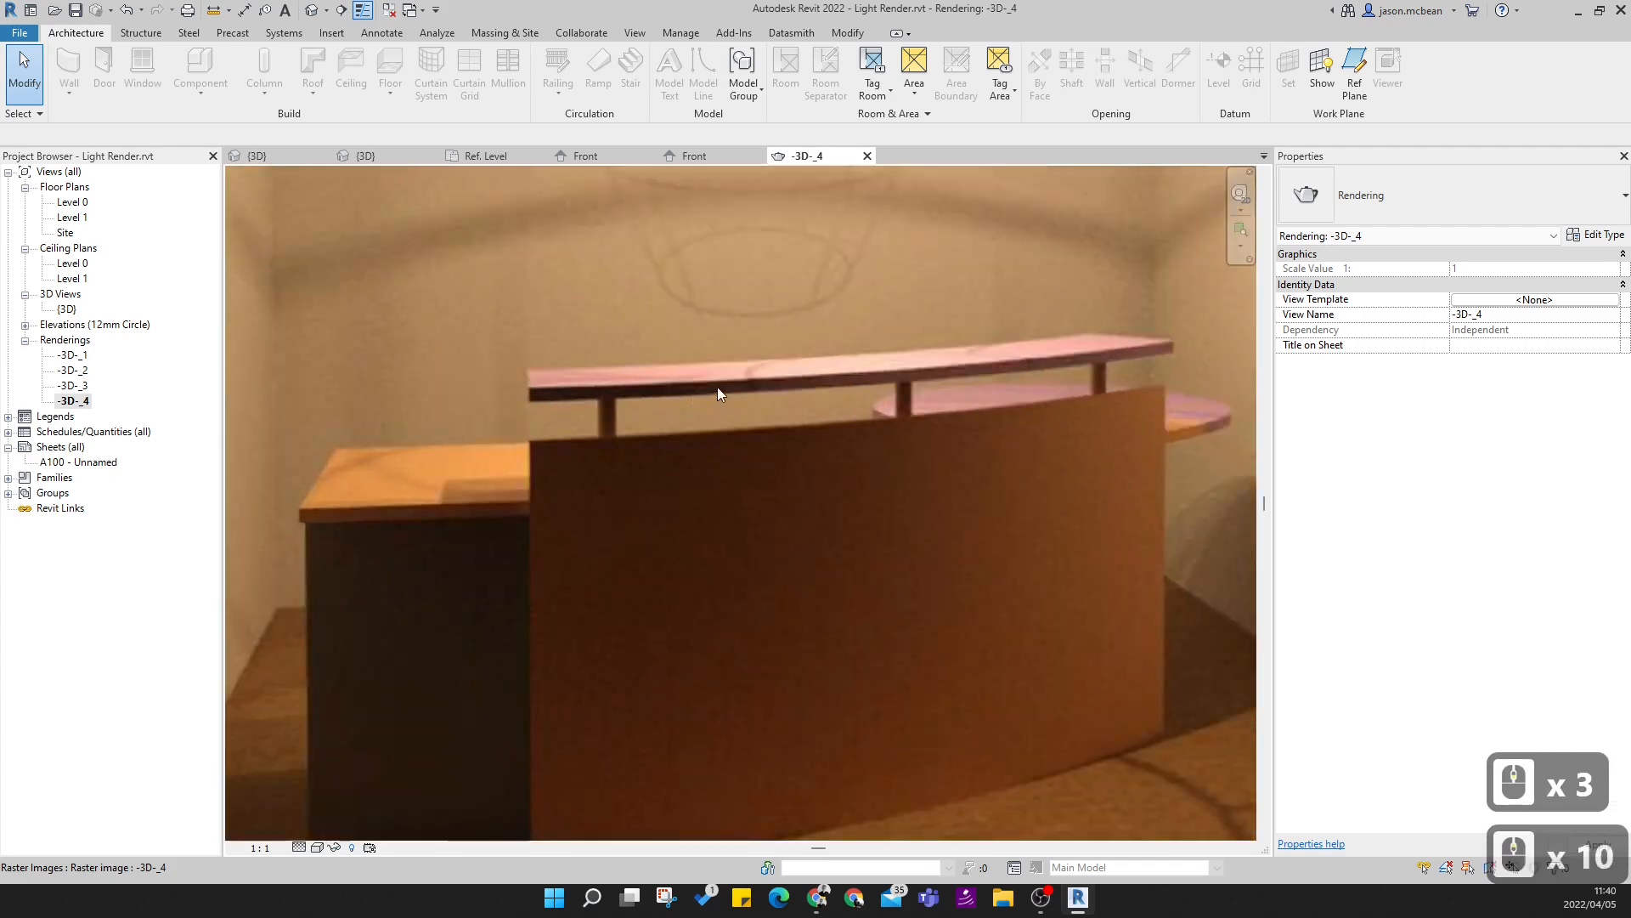